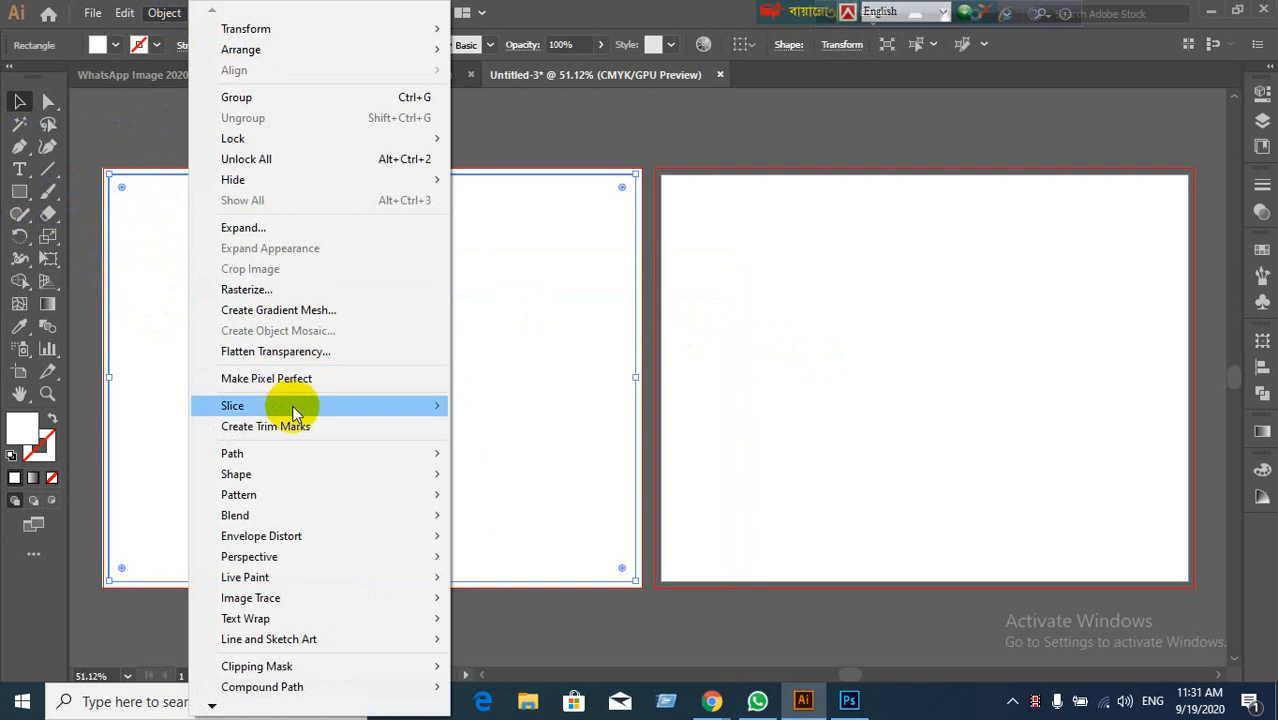
{"action": "mouse_move", "coordinate": [289, 459]}
{"action": "left_click", "coordinate": [545, 523]}
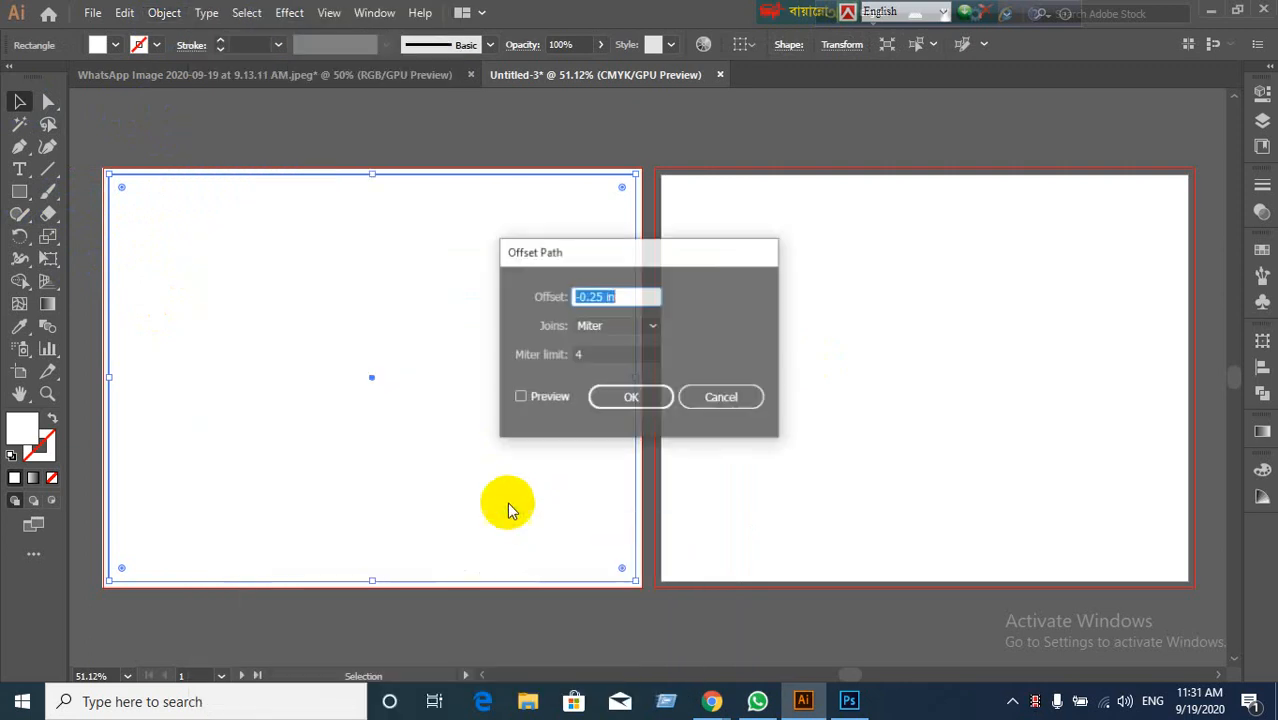
{"action": "left_click", "coordinate": [521, 398]}
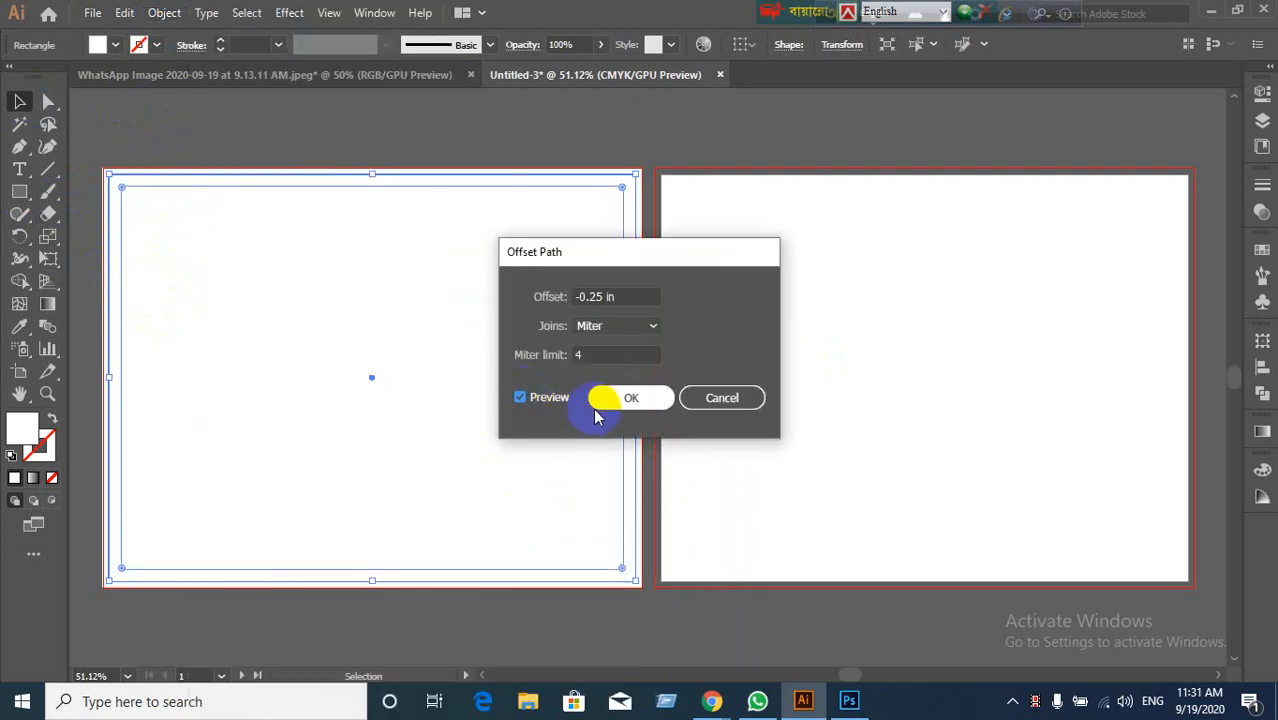
{"action": "left_click", "coordinate": [722, 400]}
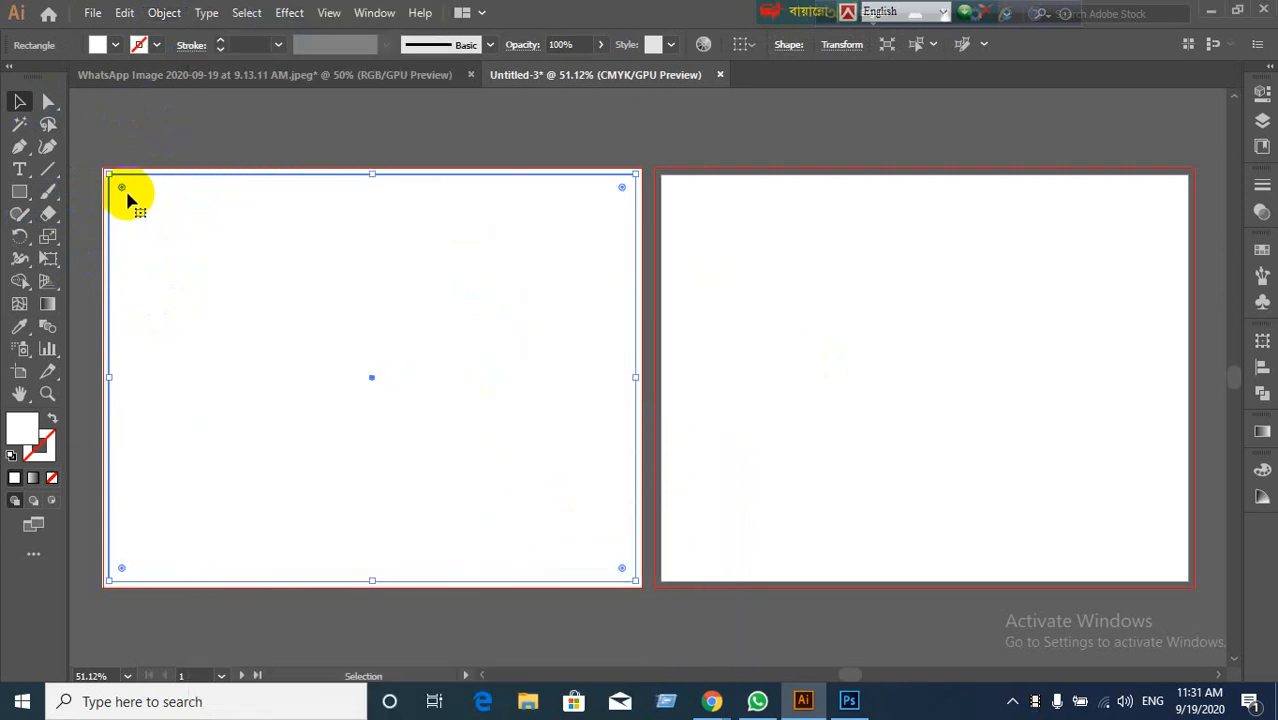
Step: Split the rectangle on the first artboard into a grid of one row and two columns
{"action": "left_click", "coordinate": [162, 13]}
{"action": "mouse_move", "coordinate": [248, 453]}
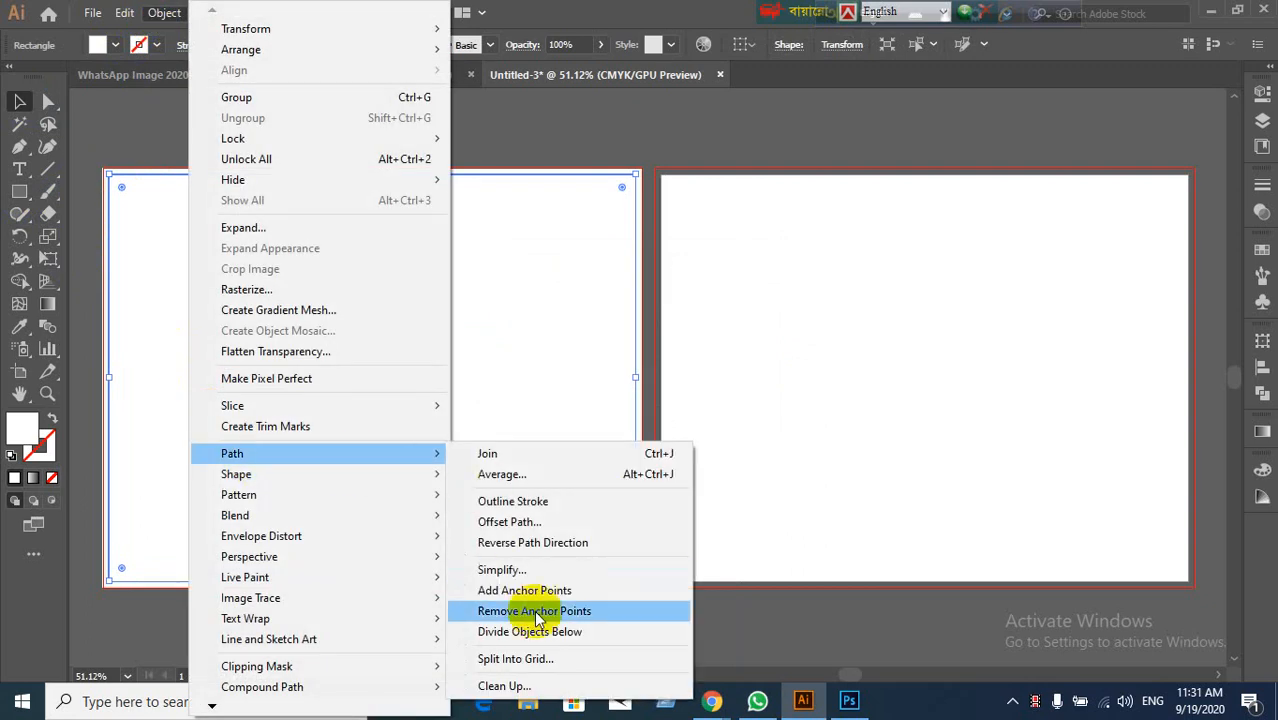
{"action": "left_click", "coordinate": [540, 650]}
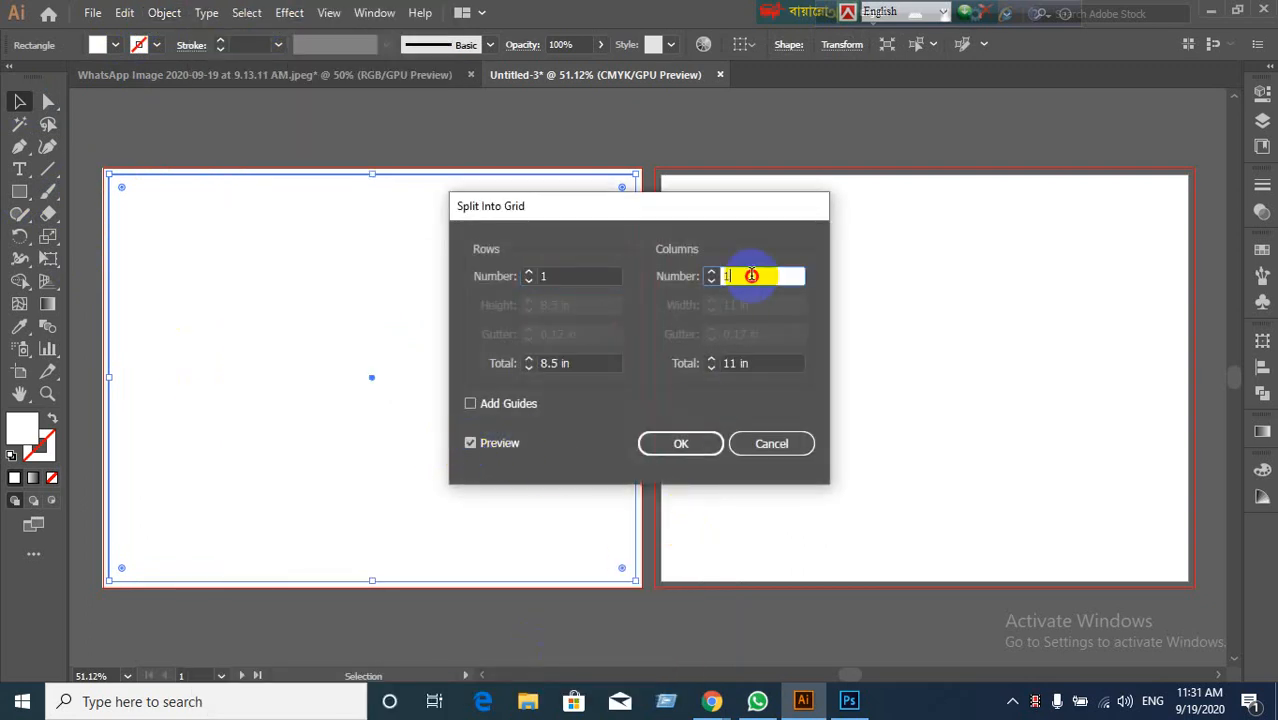
{"action": "key", "text": "Up"}
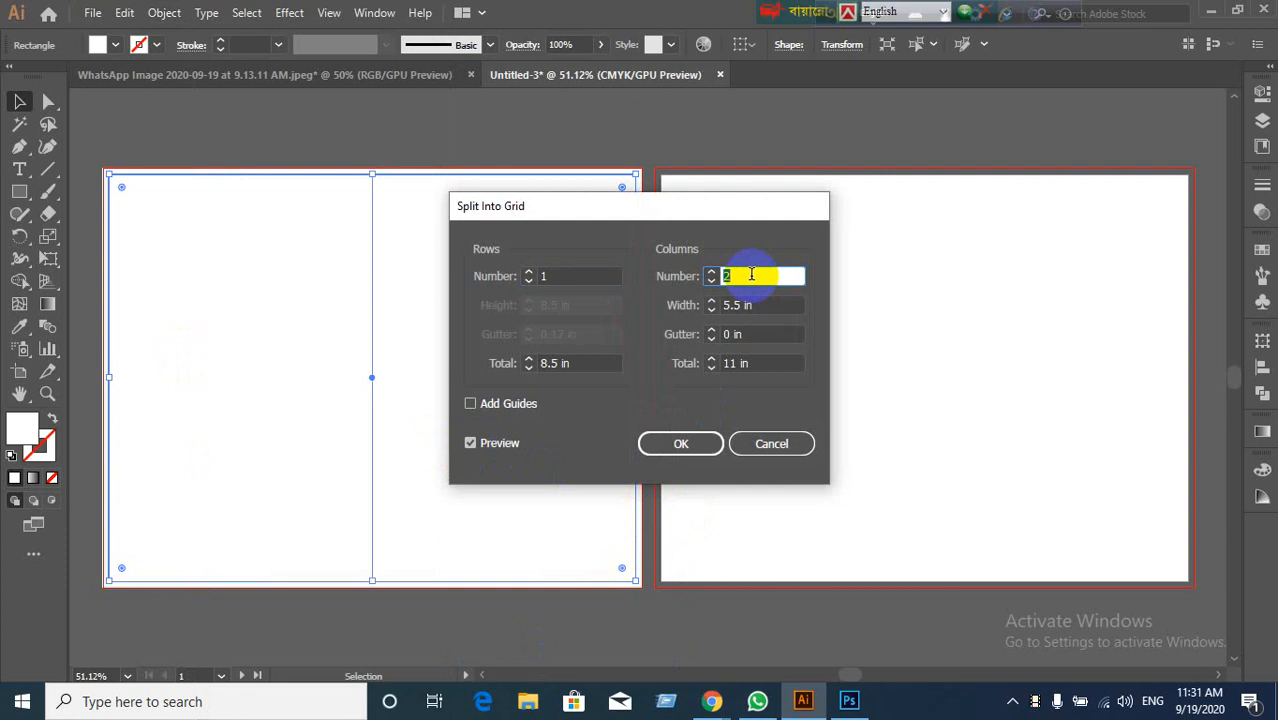
{"action": "left_click", "coordinate": [678, 443]}
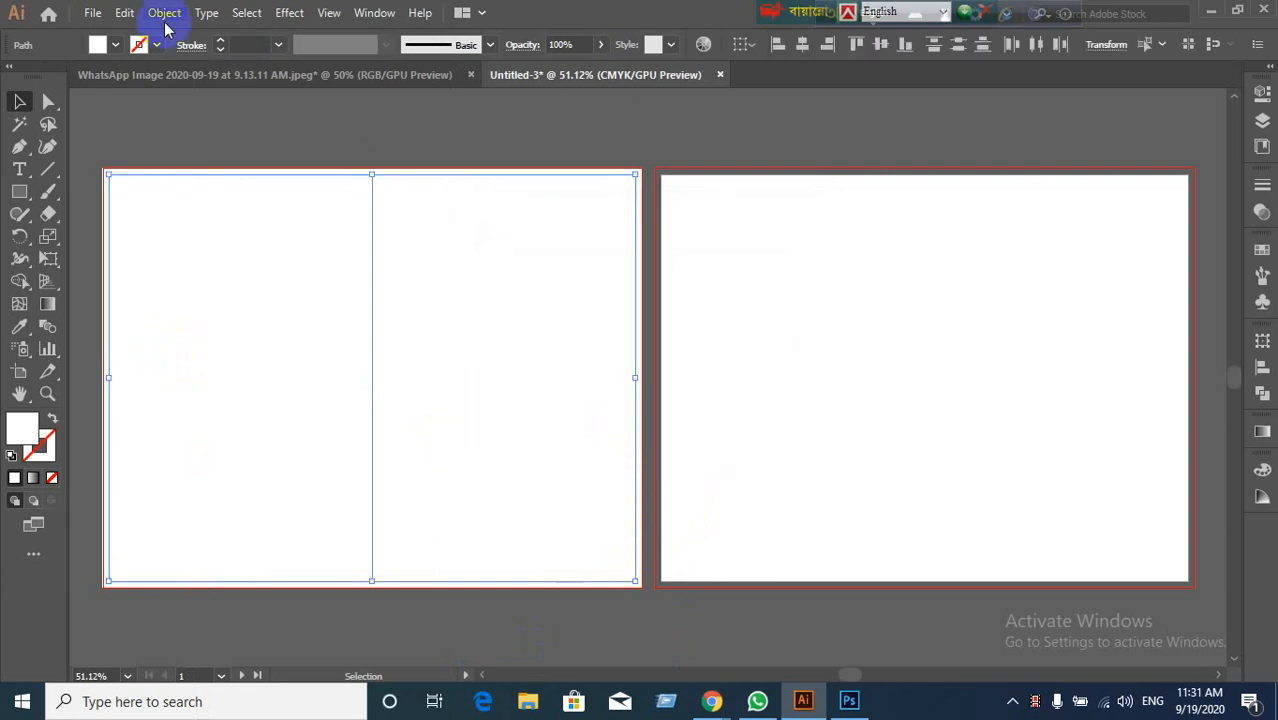
Step: Offset the paths of both page panels by -0.25 in to create inner margin rectangles
{"action": "left_click", "coordinate": [163, 14]}
{"action": "mouse_move", "coordinate": [124, 12]}
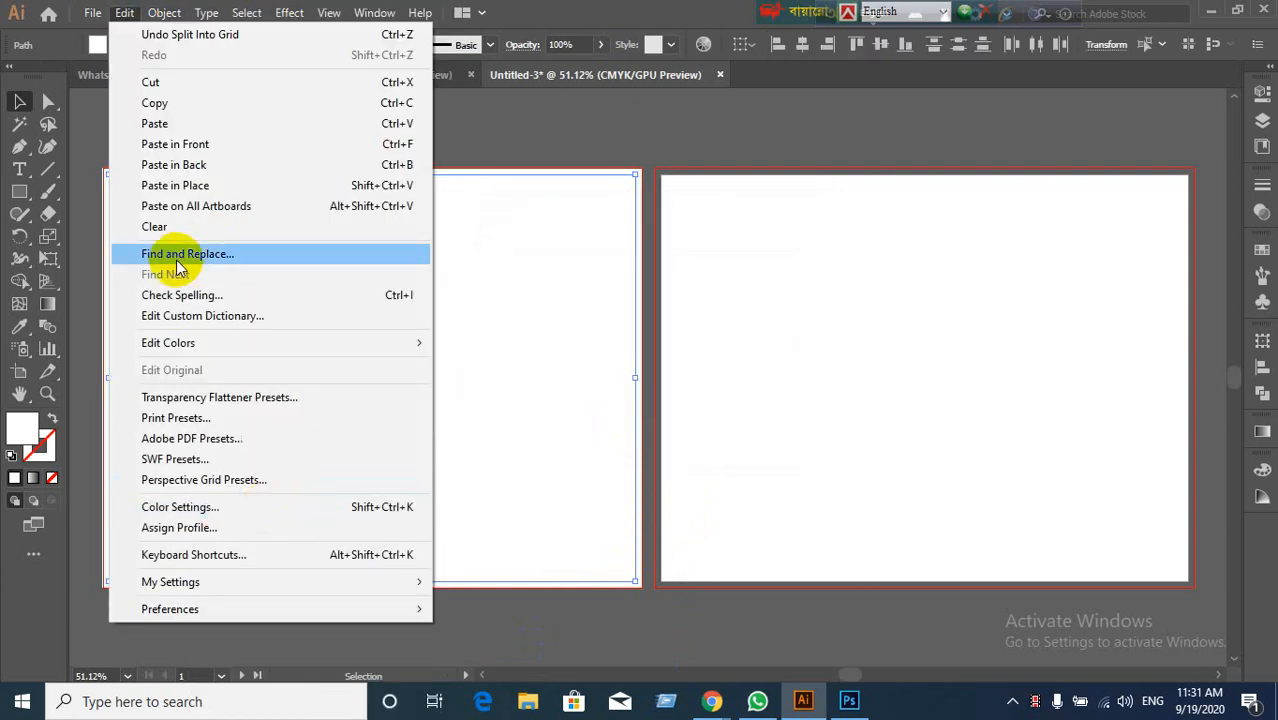
{"action": "mouse_move", "coordinate": [164, 12]}
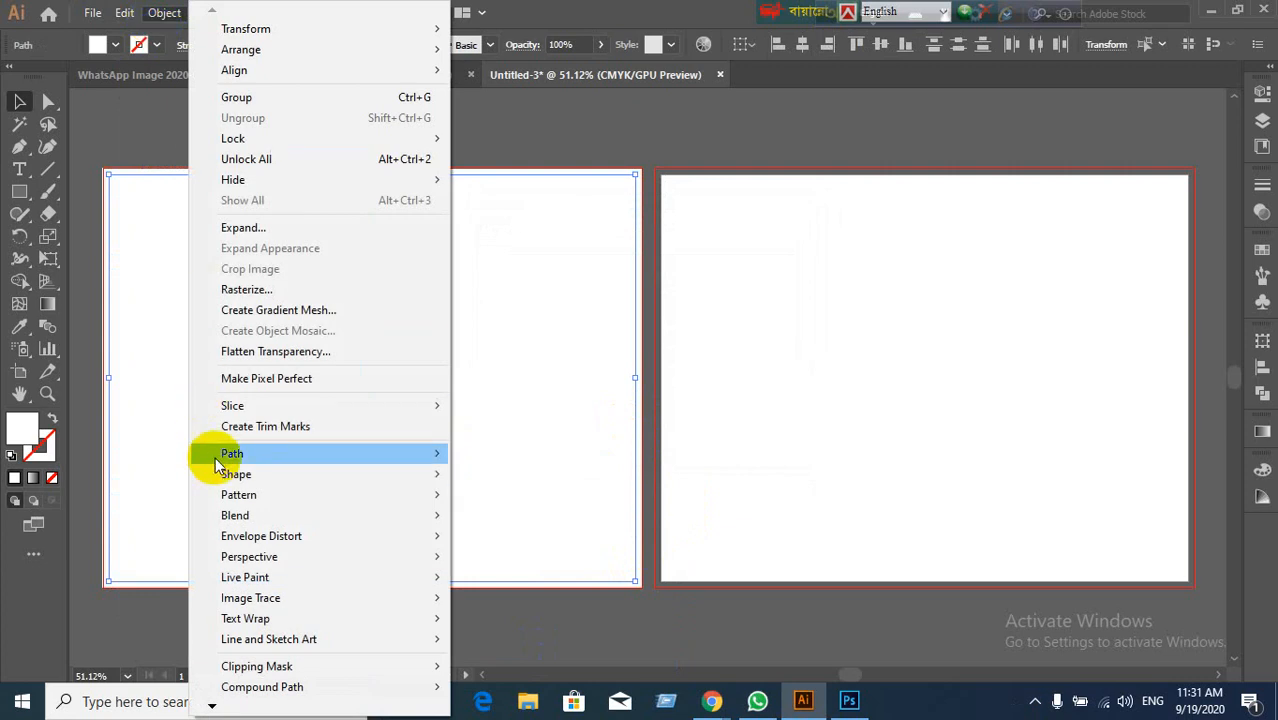
{"action": "mouse_move", "coordinate": [225, 455]}
{"action": "left_click", "coordinate": [494, 519]}
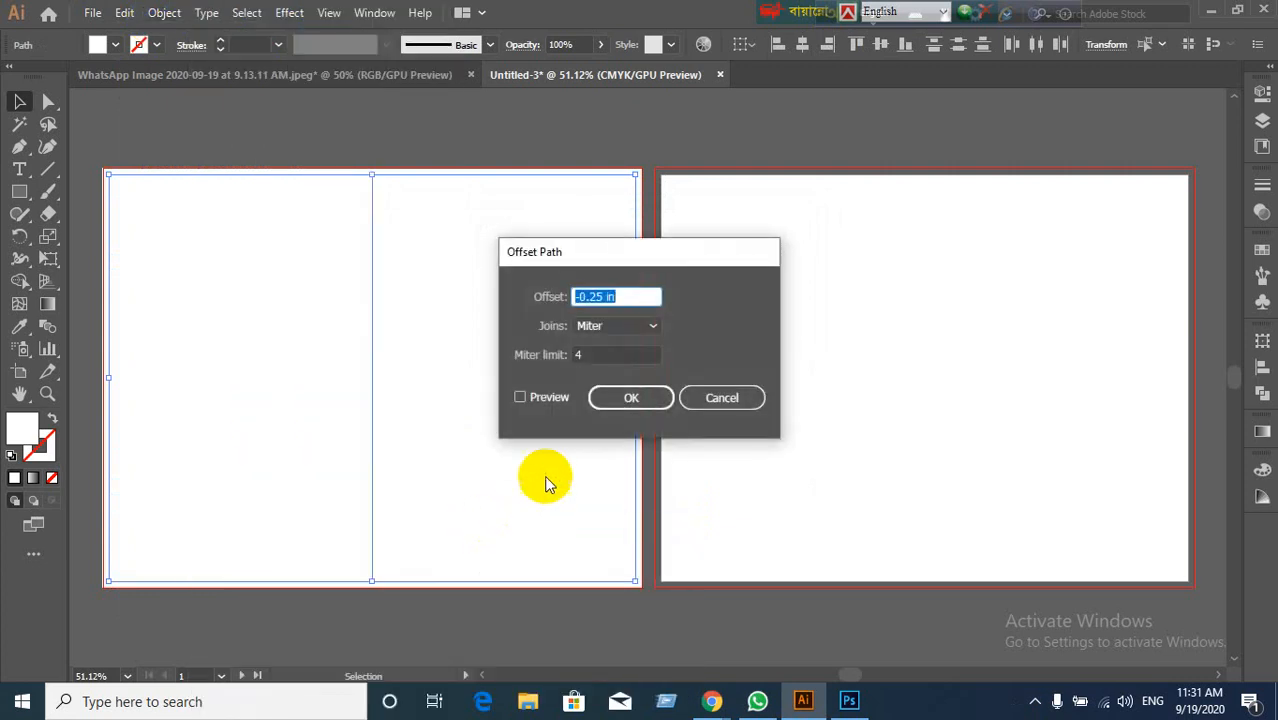
{"action": "left_click", "coordinate": [521, 398]}
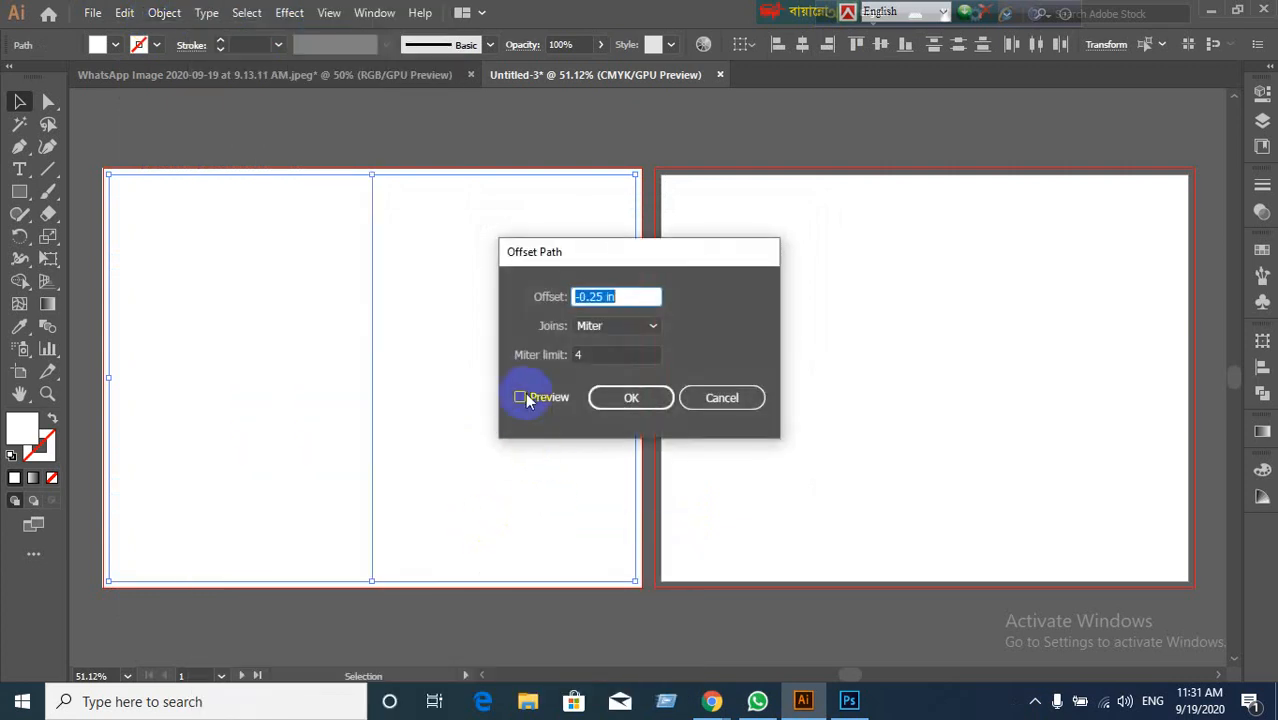
{"action": "left_click", "coordinate": [613, 399]}
{"action": "left_click", "coordinate": [130, 140]}
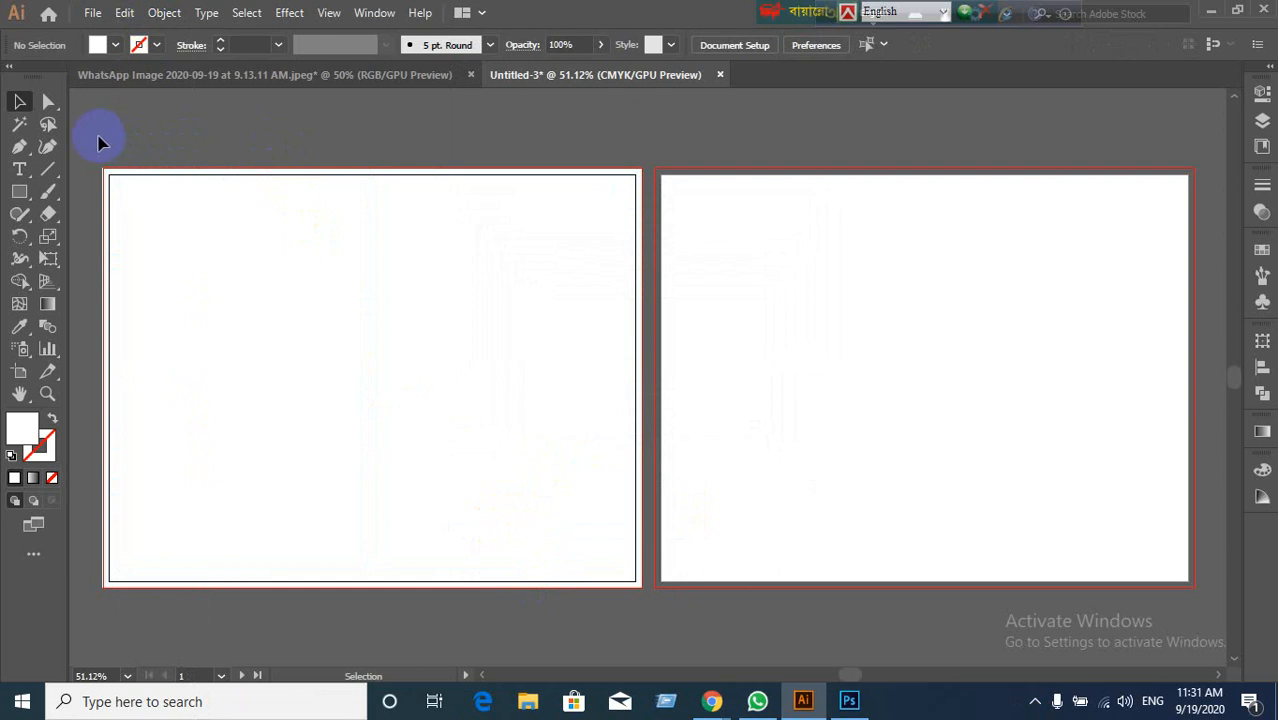
Step: Convert the two page panels and their inner margin rectangles on the first artboard into guides
{"action": "left_click_drag", "start_coordinate": [98, 143], "coordinate": [603, 556]}
{"action": "right_click", "coordinate": [251, 374]}
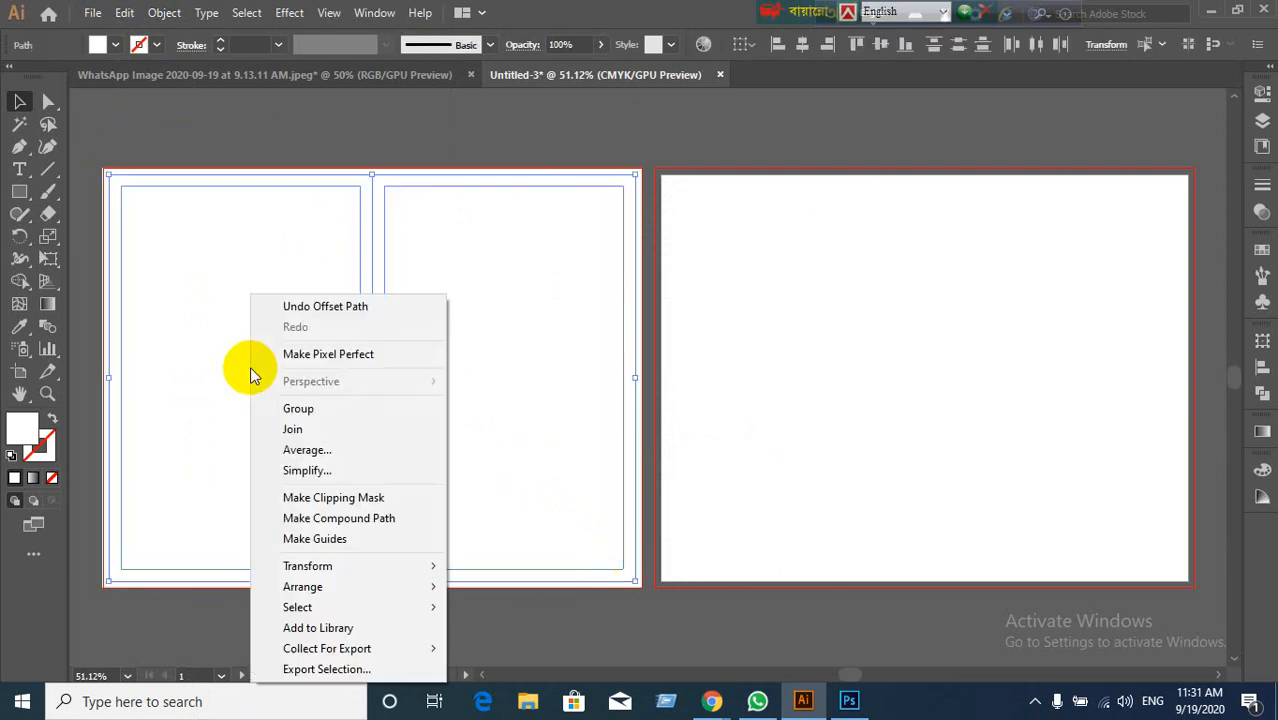
{"action": "left_click", "coordinate": [313, 541]}
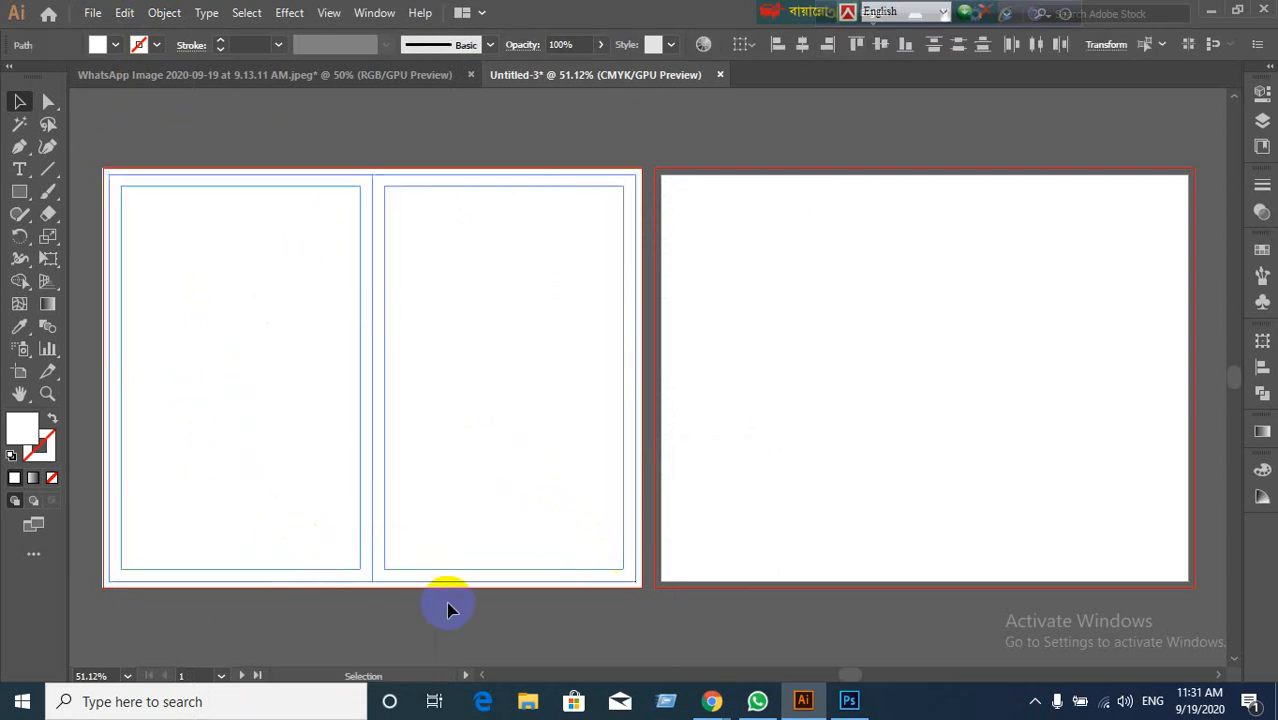
{"action": "left_click", "coordinate": [365, 143]}
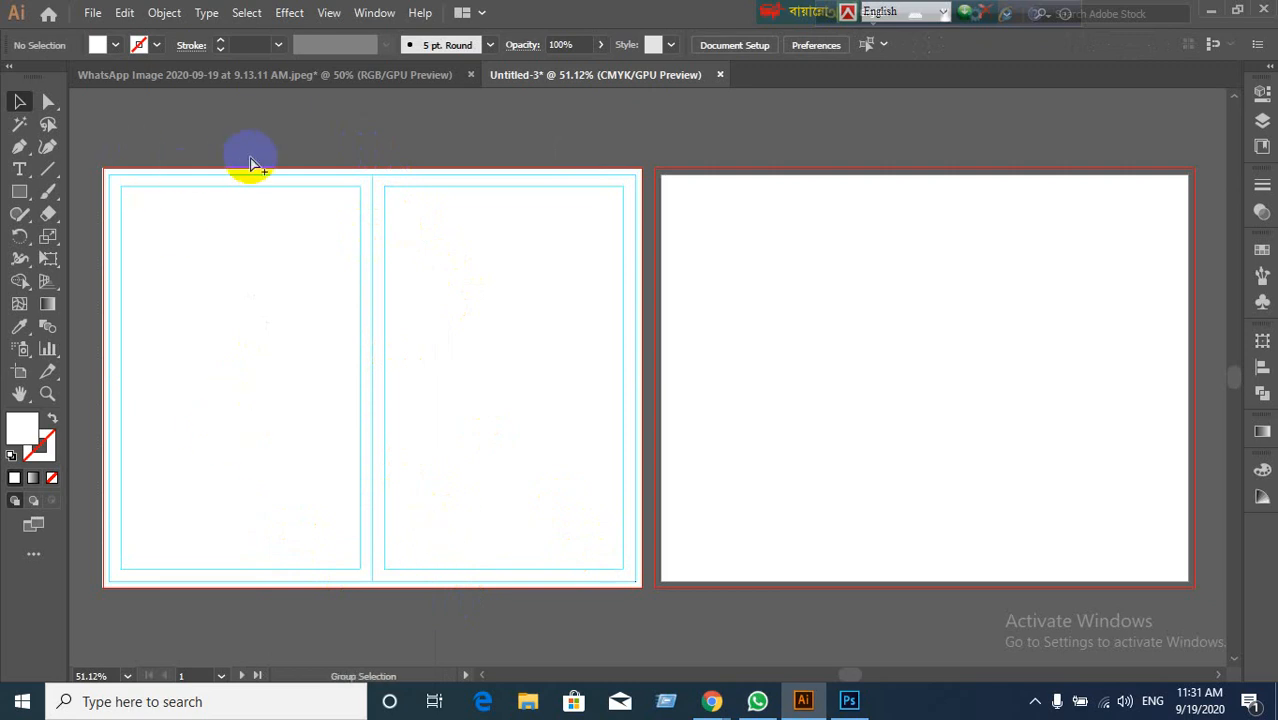
Step: Unlock all objects, then copy the first artboard's background and guides and paste them on all artboards
{"action": "key", "text": "ctrl+alt+2"}
{"action": "left_click", "coordinate": [287, 113]}
{"action": "left_click_drag", "start_coordinate": [71, 124], "coordinate": [619, 609]}
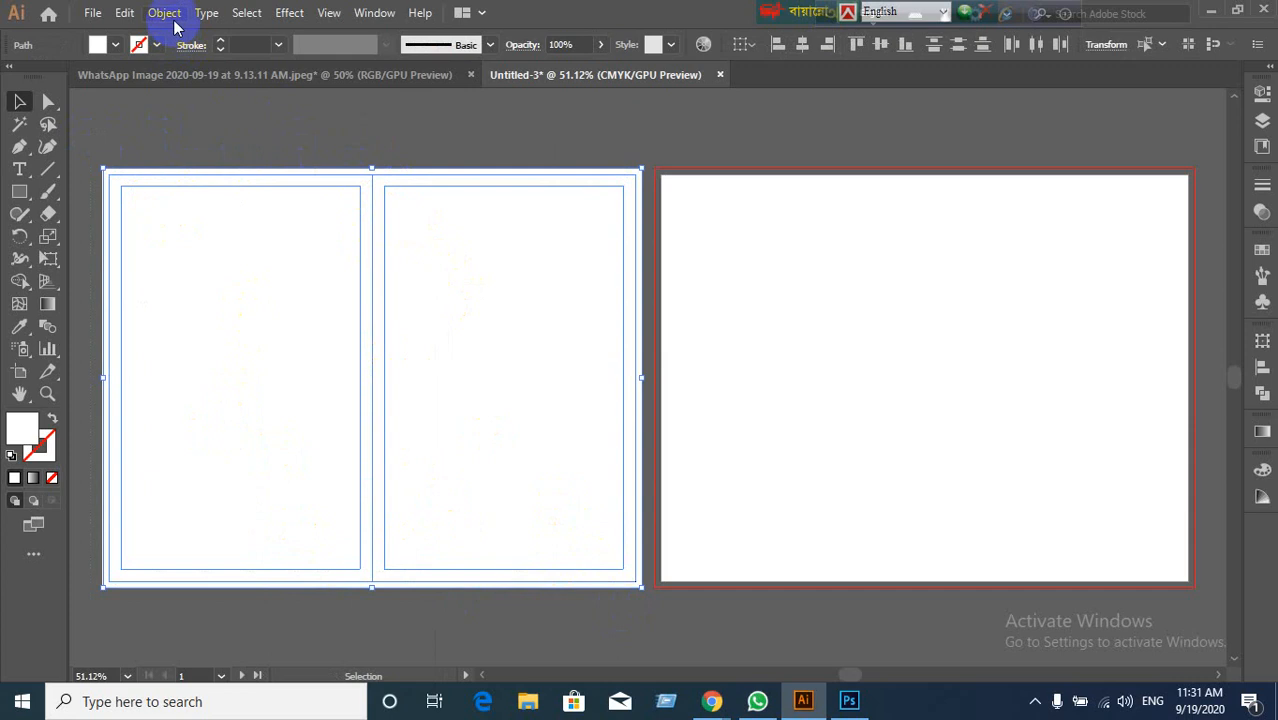
{"action": "left_click", "coordinate": [126, 15]}
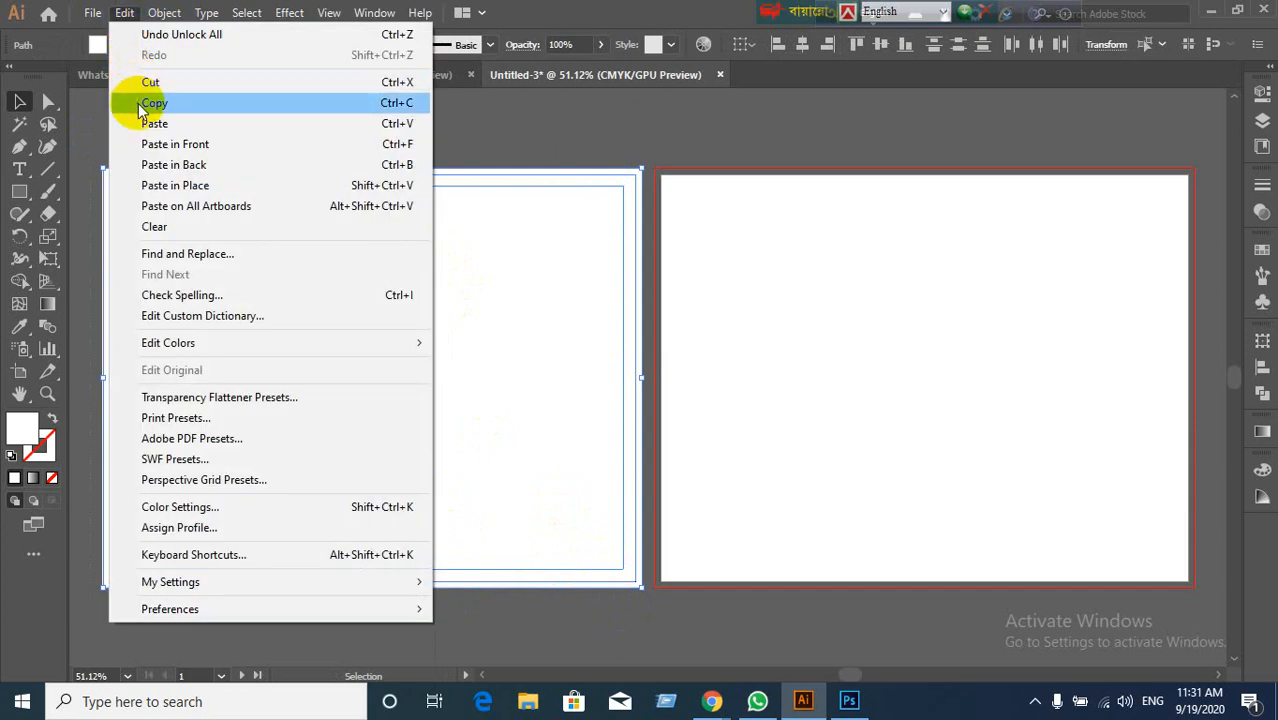
{"action": "left_click", "coordinate": [138, 101]}
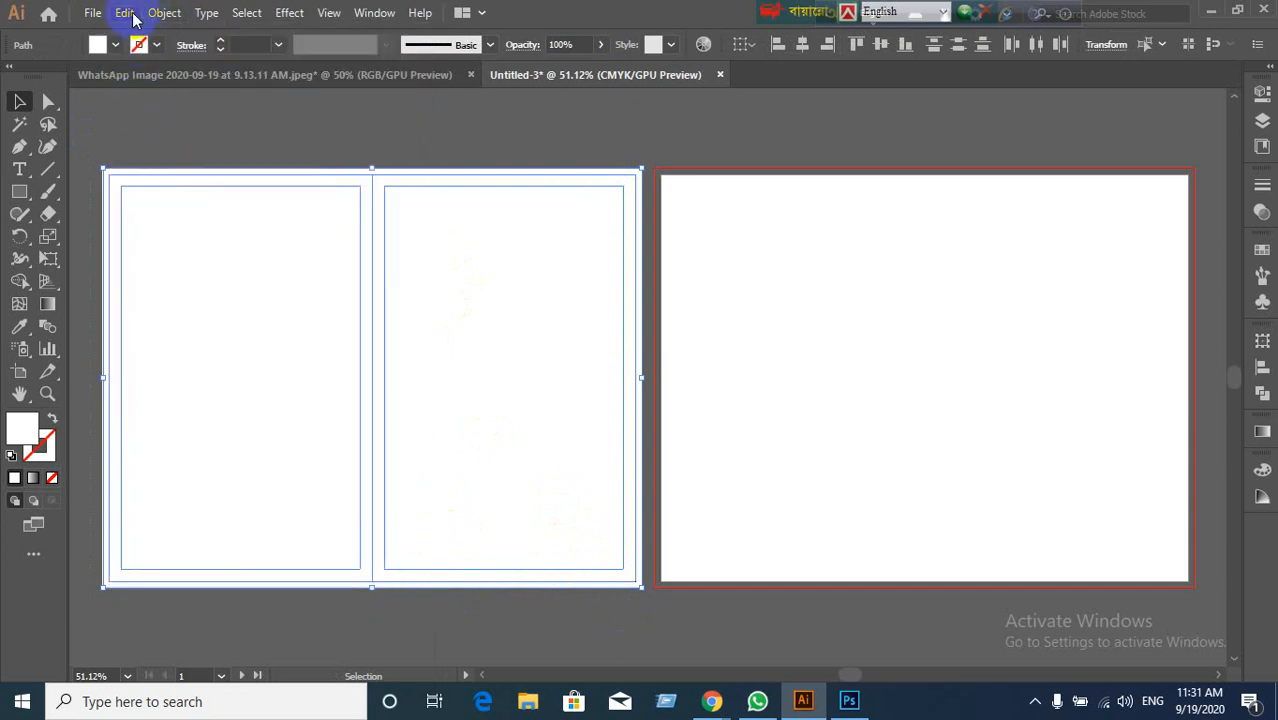
{"action": "left_click", "coordinate": [126, 14]}
{"action": "left_click", "coordinate": [214, 203]}
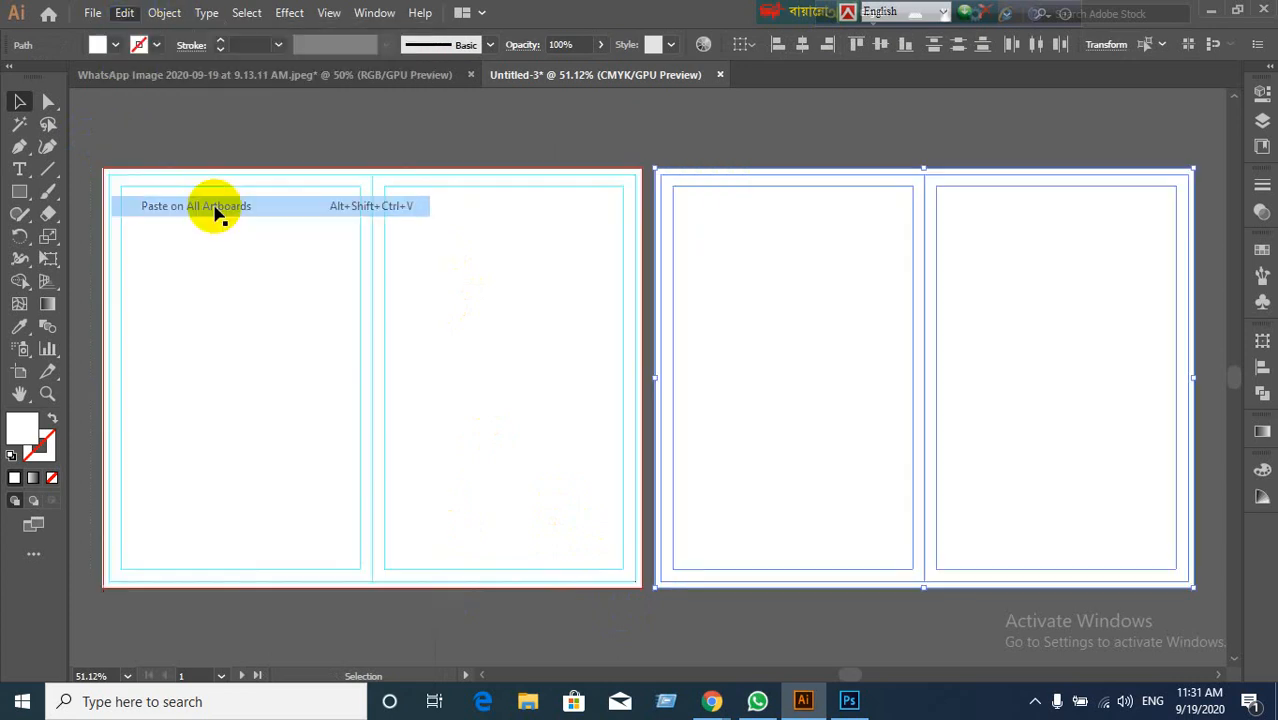
{"action": "left_click", "coordinate": [497, 166]}
Step: Delete the duplicate margin and page guides stacked on both halves of the first artboard
{"action": "scroll", "coordinate": [435, 325], "scroll_direction": "down", "scroll_amount": 1}
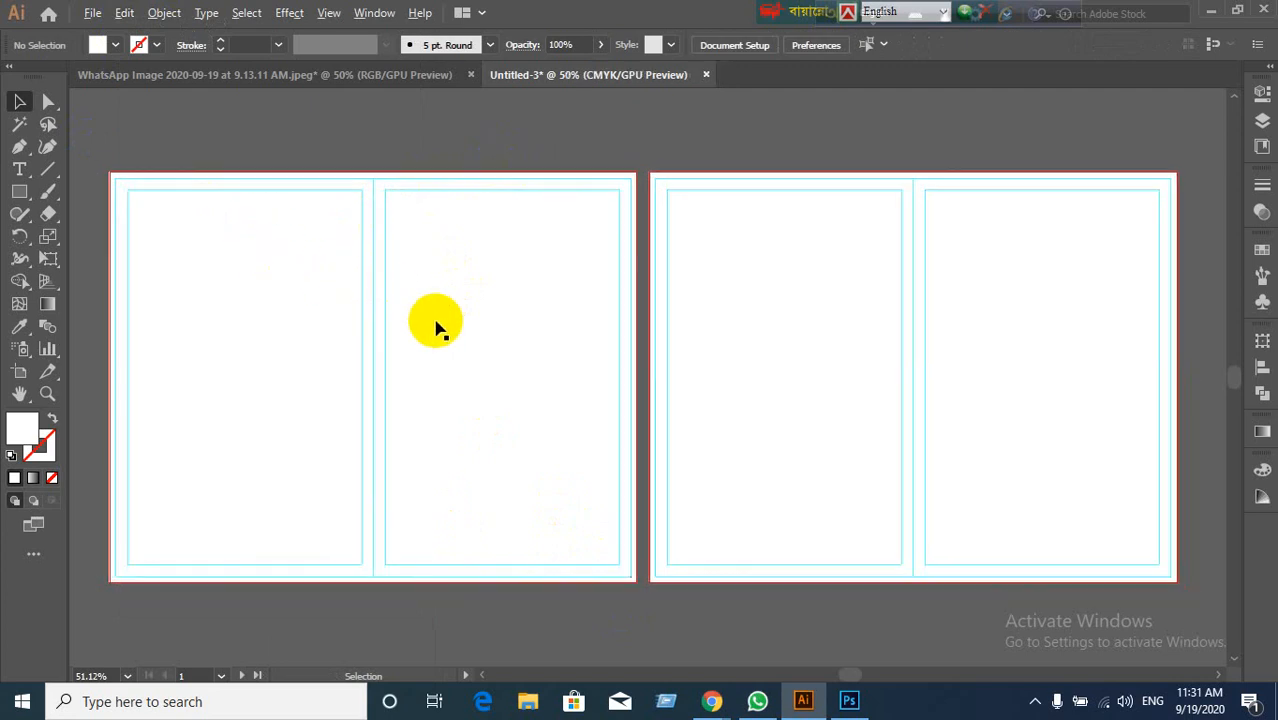
{"action": "left_click_drag", "start_coordinate": [462, 355], "coordinate": [678, 301]}
{"action": "left_click_drag", "start_coordinate": [488, 321], "coordinate": [223, 475]}
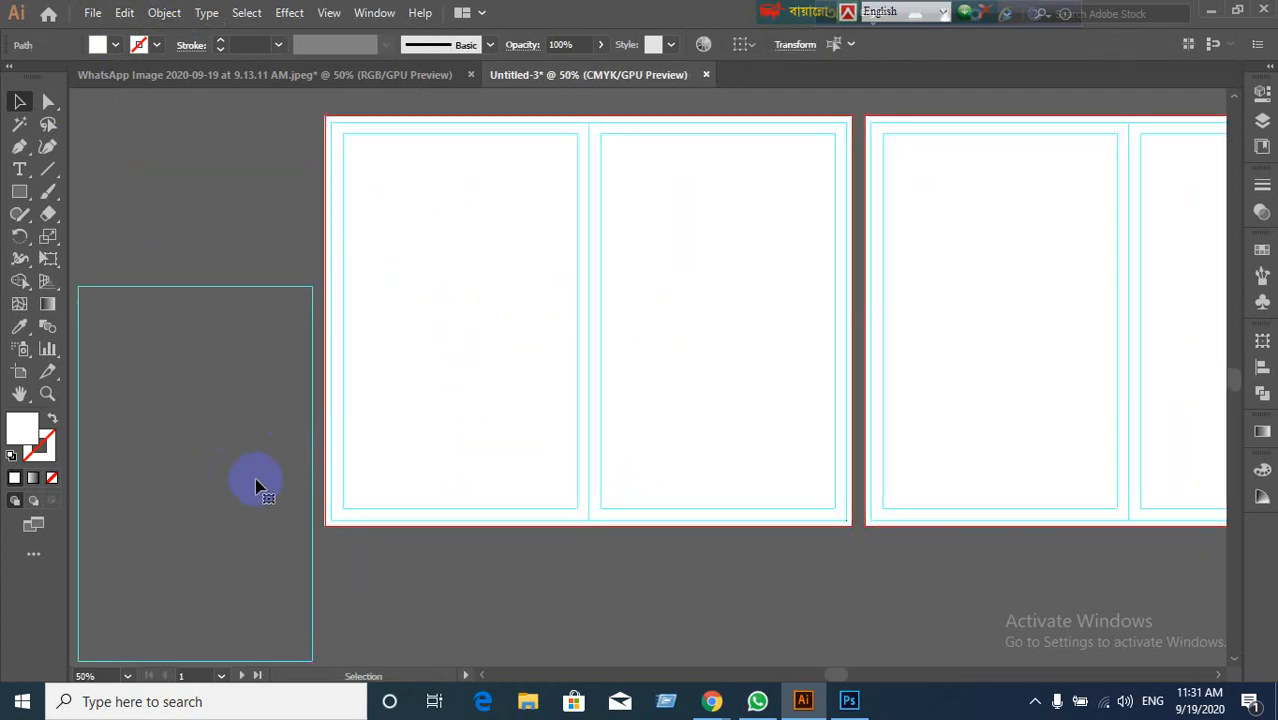
{"action": "key", "text": "Delete"}
{"action": "left_click_drag", "start_coordinate": [444, 390], "coordinate": [205, 522]}
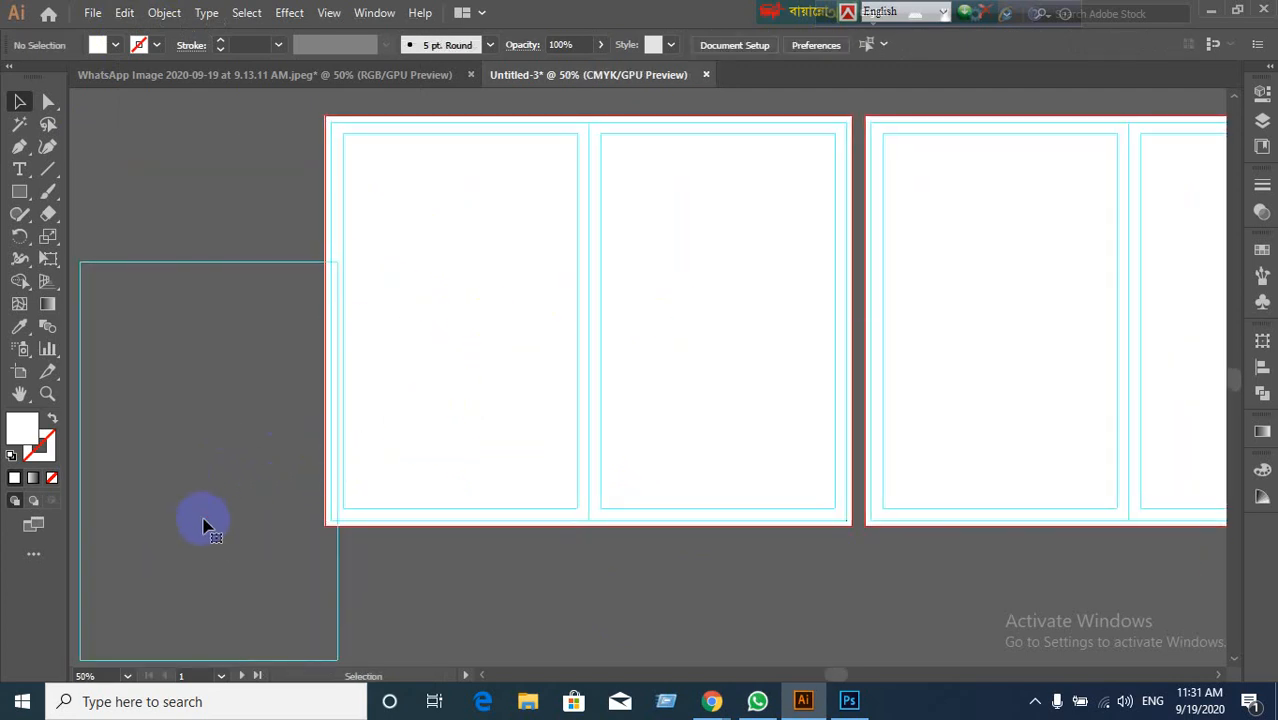
{"action": "key", "text": "Delete"}
{"action": "left_click_drag", "start_coordinate": [802, 322], "coordinate": [611, 507]}
{"action": "key", "text": "Delete"}
{"action": "left_click_drag", "start_coordinate": [743, 405], "coordinate": [448, 594]}
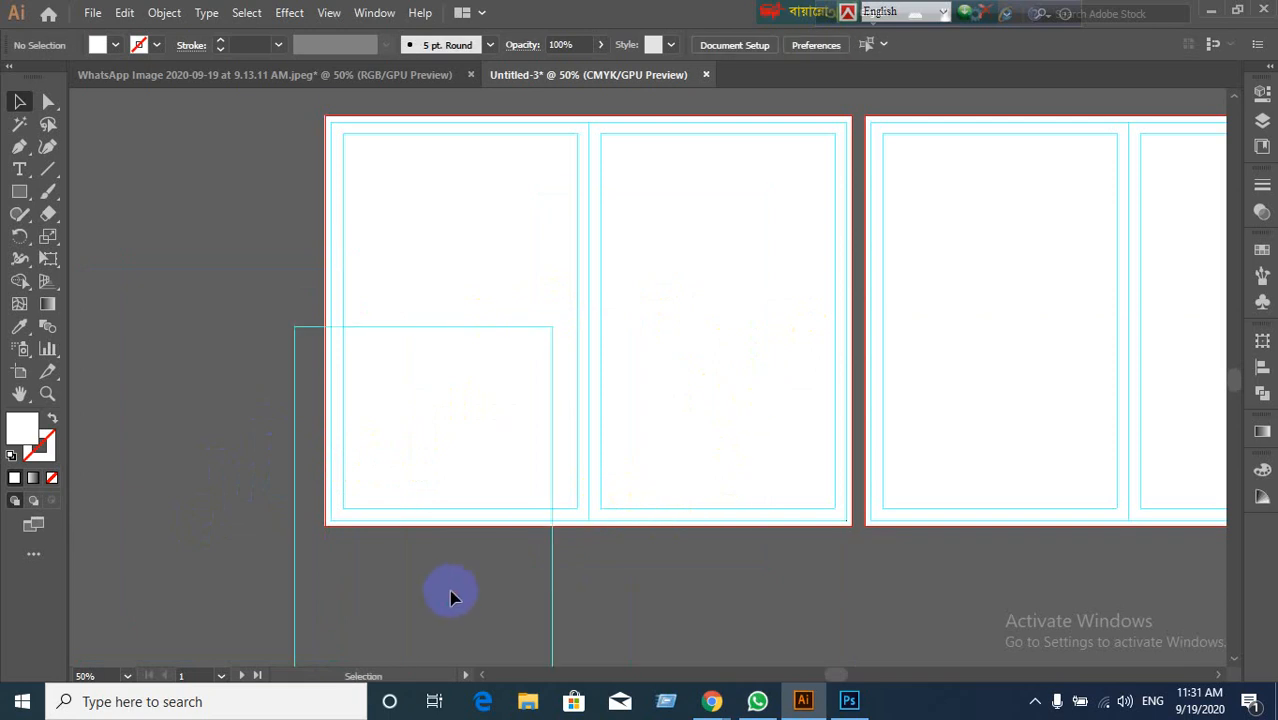
{"action": "key", "text": "Delete"}
Step: Delete the duplicate white background rectangle from the first artboard
{"action": "left_click", "coordinate": [437, 423]}
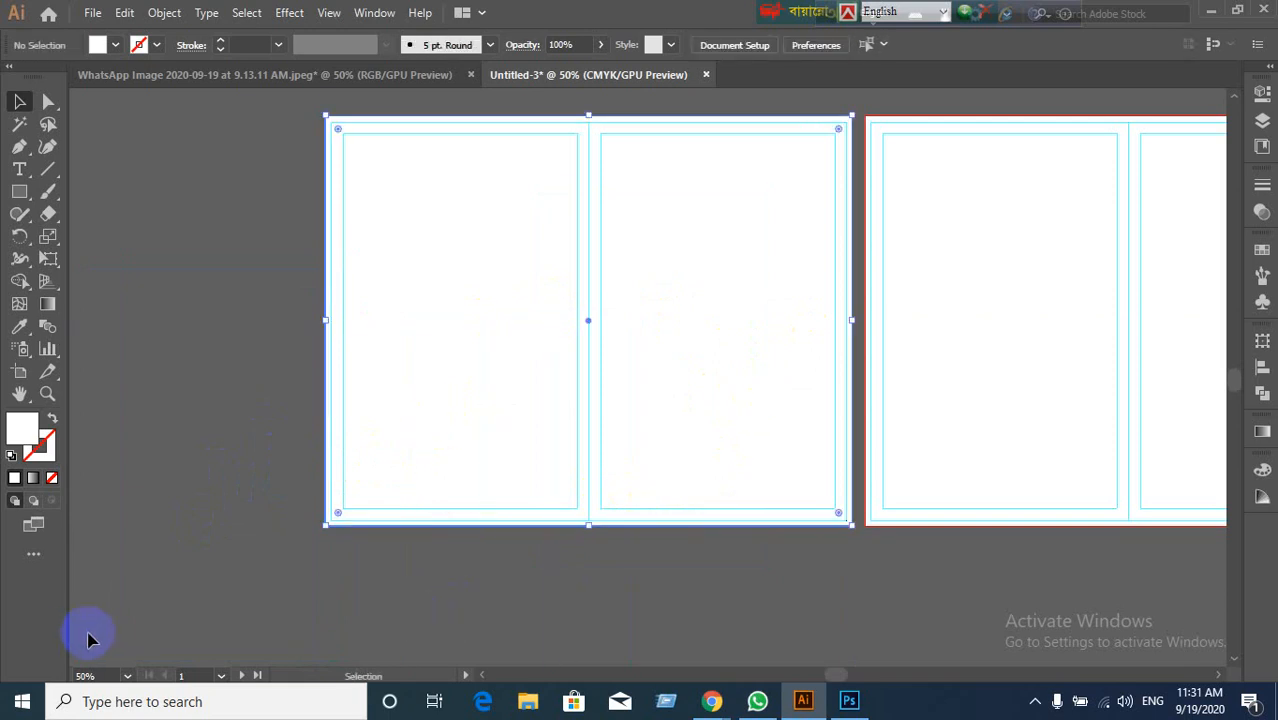
{"action": "left_click_drag", "start_coordinate": [428, 380], "coordinate": [110, 517]}
{"action": "key", "text": "Delete"}
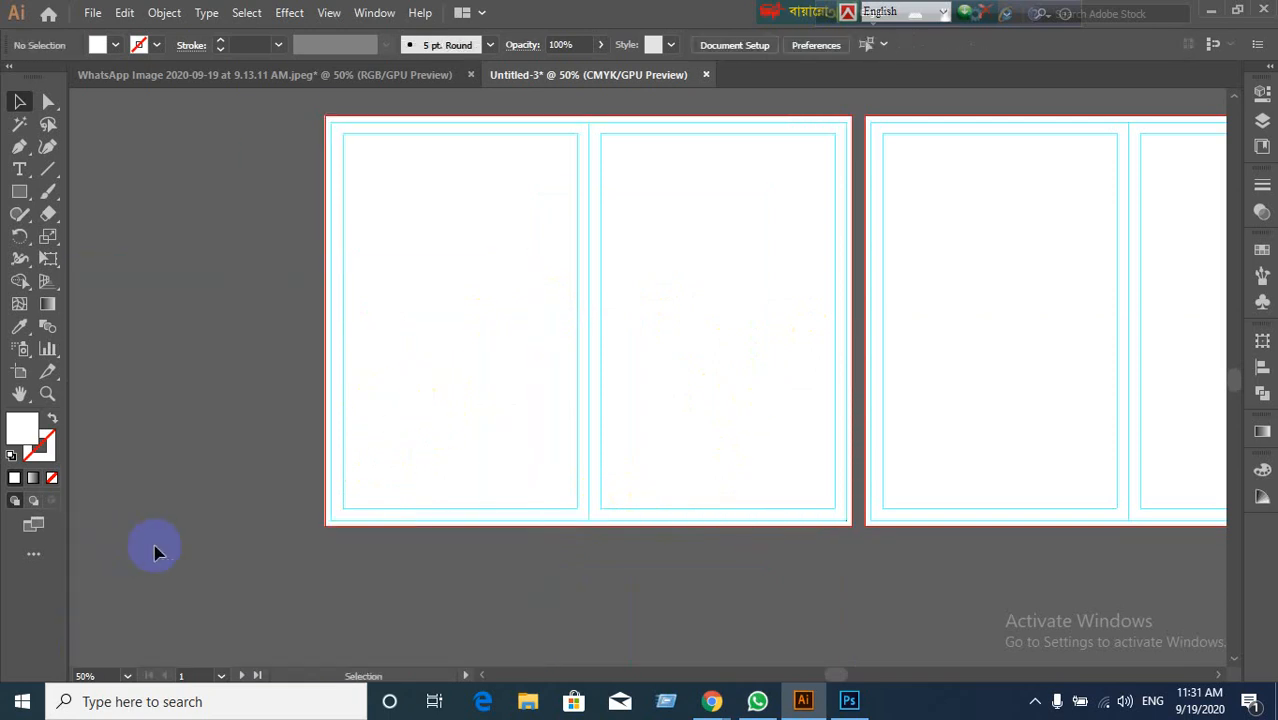
Step: Lock the guides and lock the white background rectangles on both artboards
{"action": "scroll", "coordinate": [713, 465], "scroll_direction": "down", "scroll_amount": 1}
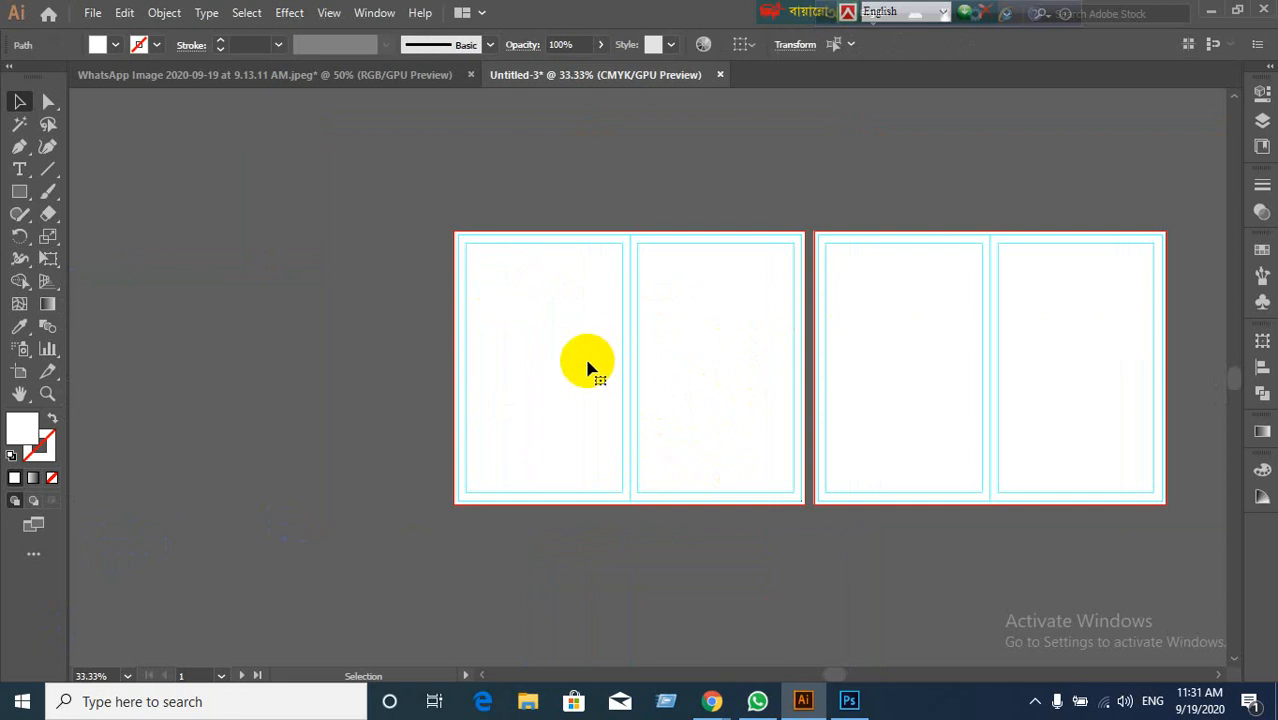
{"action": "right_click", "coordinate": [568, 362]}
{"action": "left_click", "coordinate": [624, 528]}
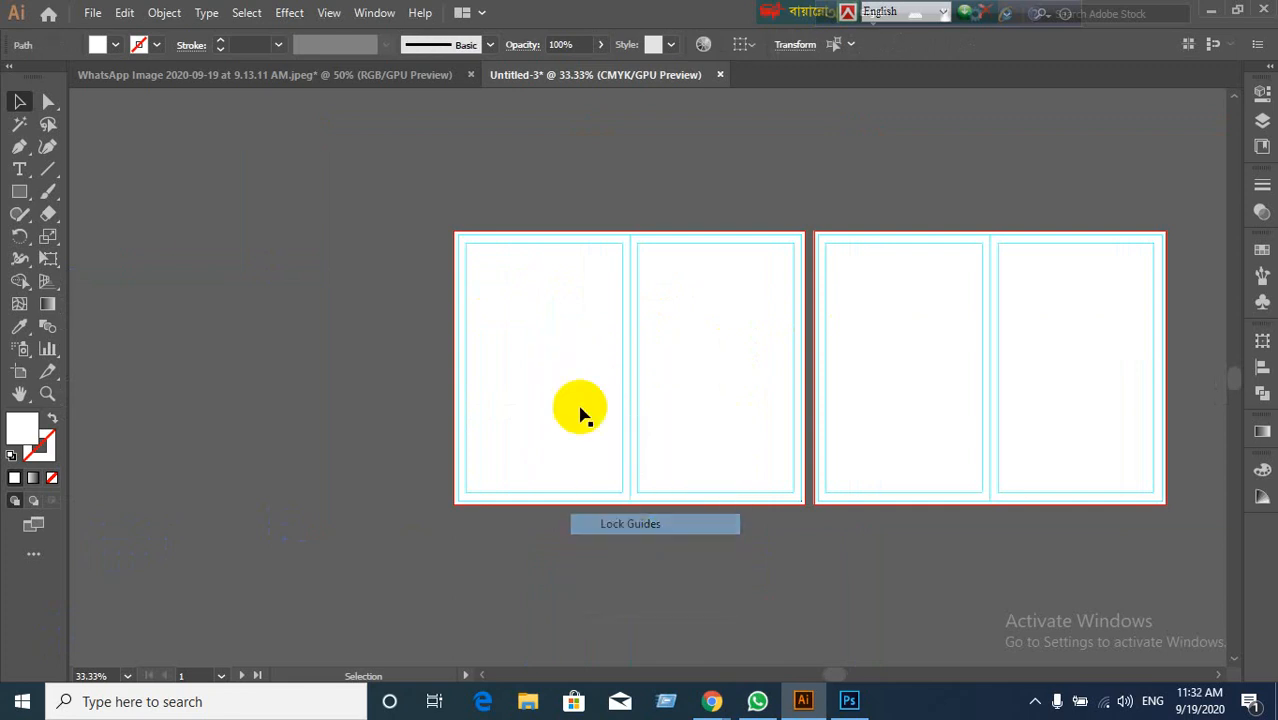
{"action": "left_click", "coordinate": [570, 372]}
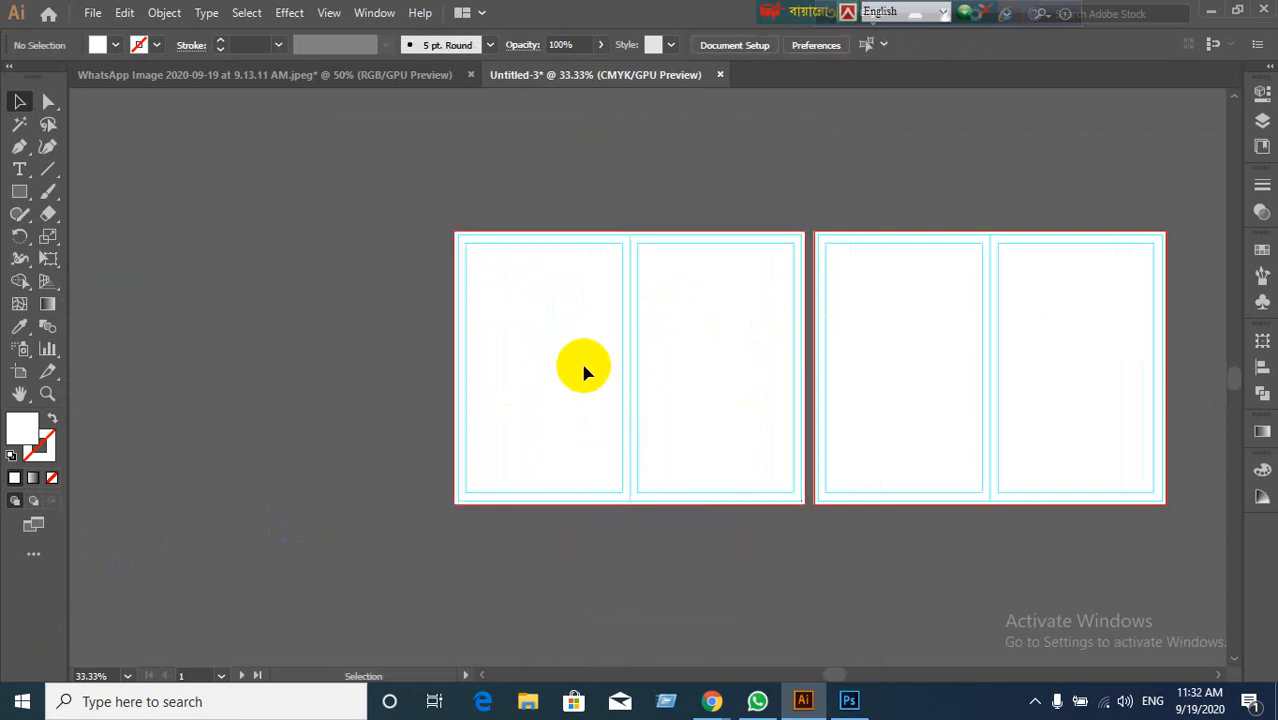
{"action": "left_click", "coordinate": [893, 352]}
{"action": "key", "text": "ctrl+2"}
{"action": "scroll", "coordinate": [914, 346], "scroll_direction": "up", "scroll_amount": 1}
{"action": "left_click_drag", "start_coordinate": [1005, 420], "coordinate": [909, 384]}
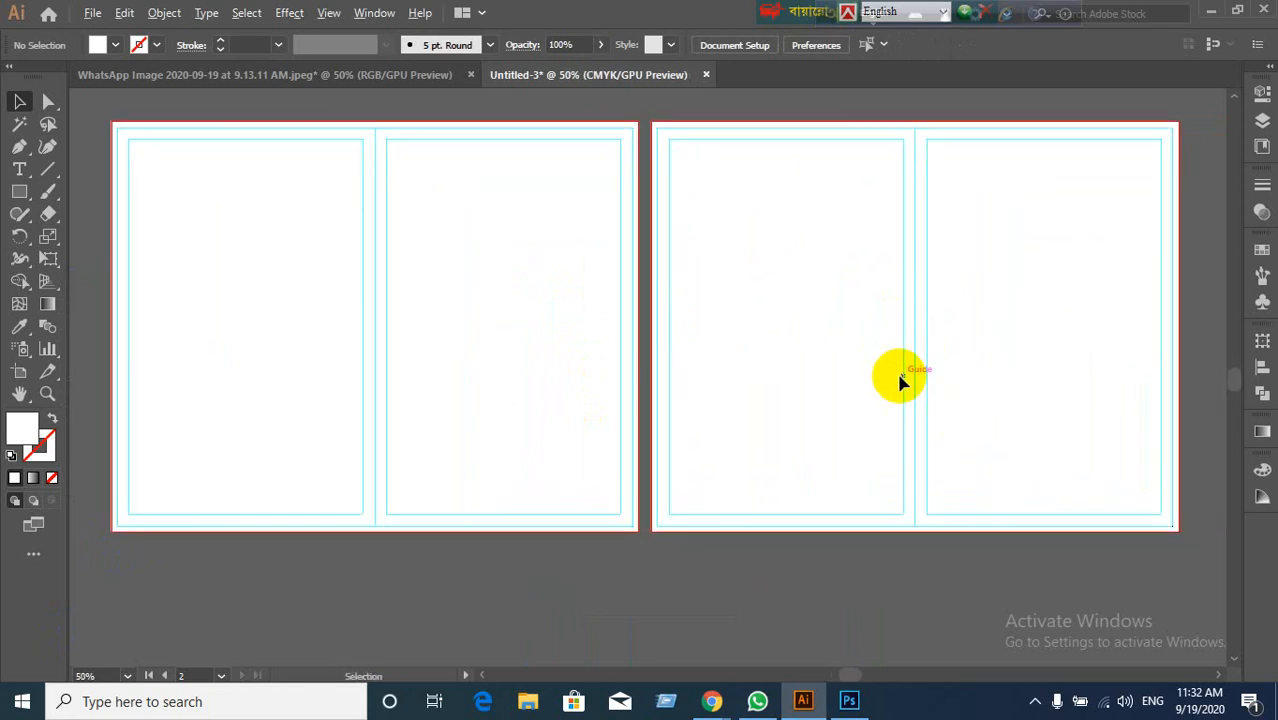
{"action": "scroll", "coordinate": [905, 382], "scroll_direction": "down", "scroll_amount": 1}
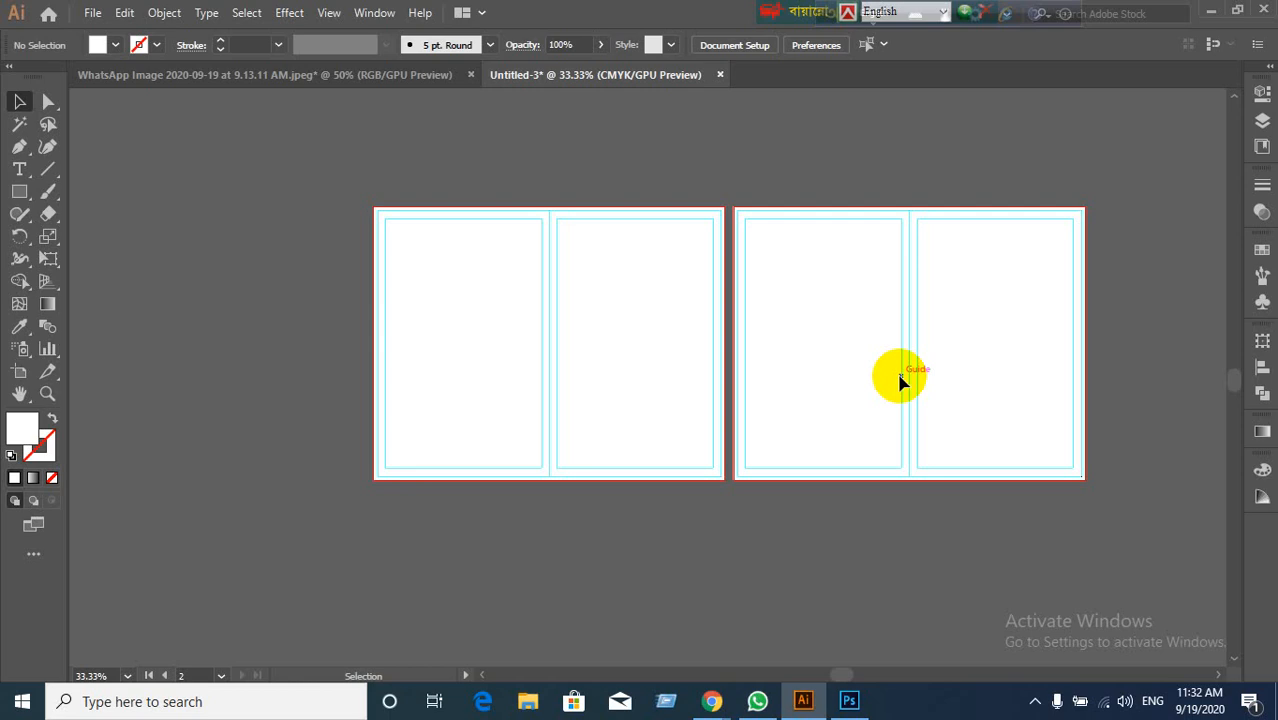
Step: Copy the bi-fold brochure image from the WhatsApp Image document and paste it into Untitled-3
{"action": "left_click", "coordinate": [328, 72]}
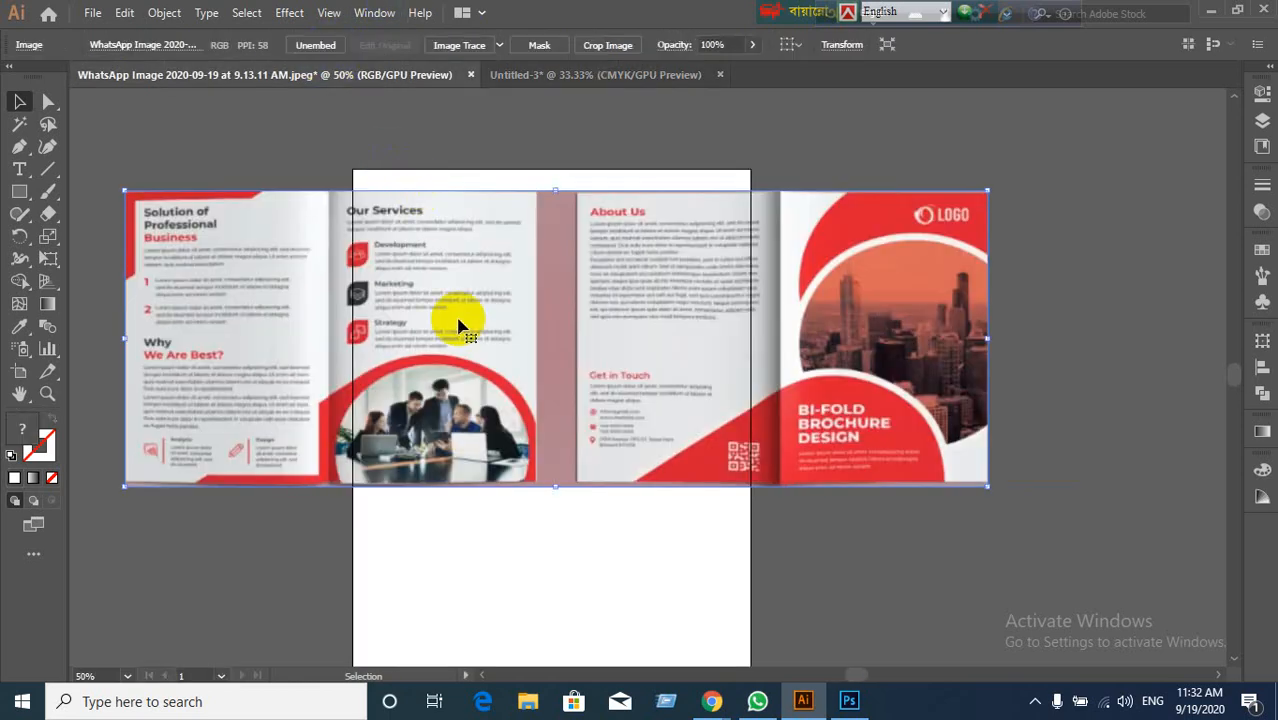
{"action": "left_click", "coordinate": [1020, 384]}
{"action": "left_click", "coordinate": [749, 380]}
{"action": "left_click", "coordinate": [610, 76]}
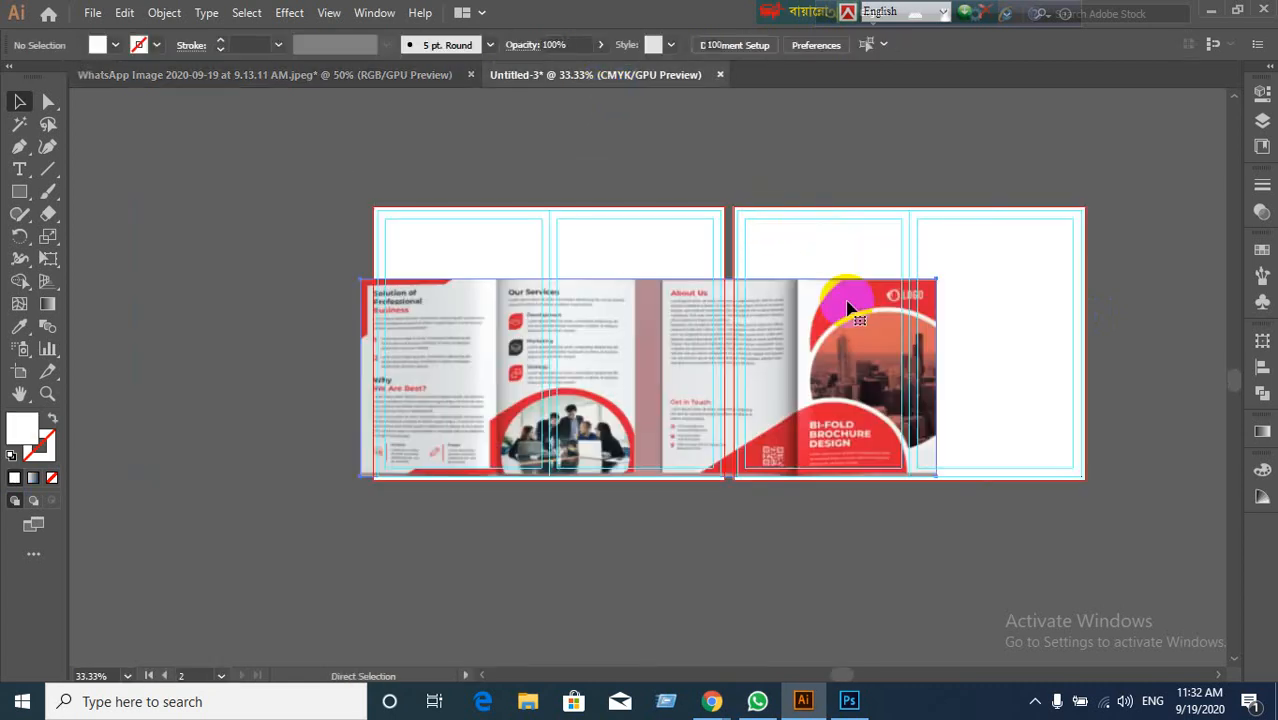
{"action": "key", "text": "ctrl+v"}
{"action": "scroll", "coordinate": [817, 394], "scroll_direction": "up", "scroll_amount": 1}
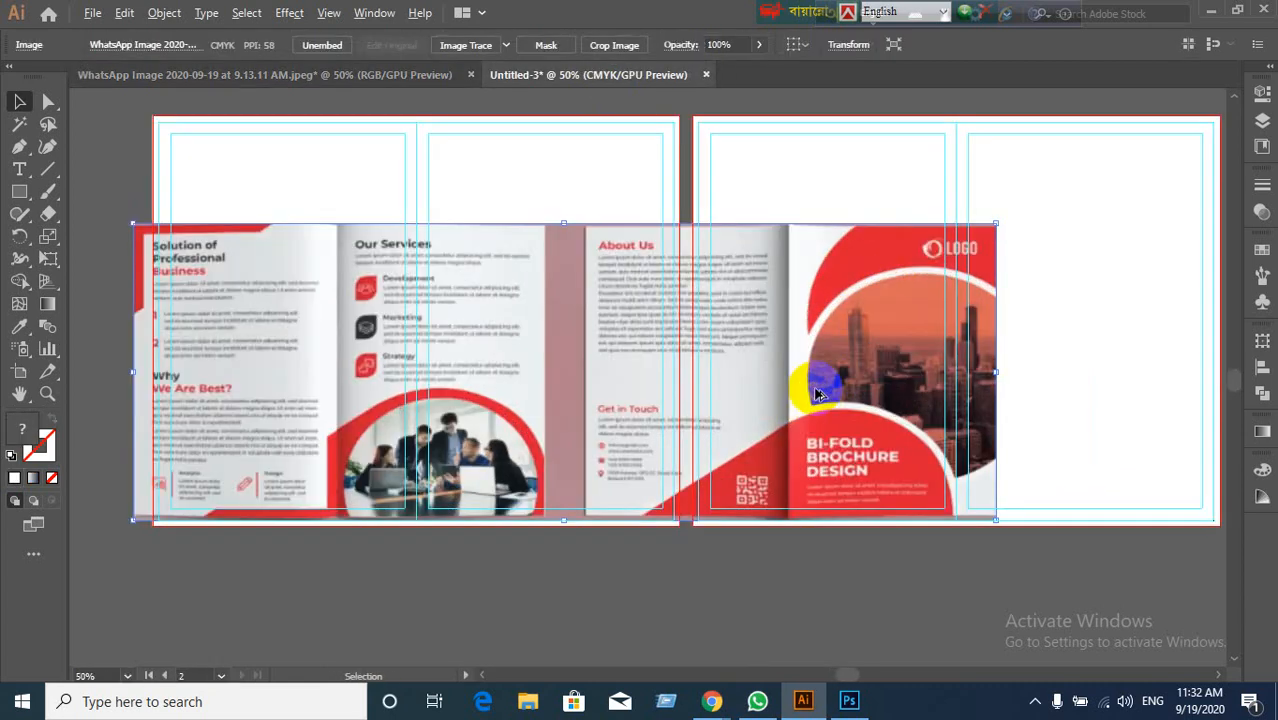
{"action": "scroll", "coordinate": [817, 394], "scroll_direction": "down", "scroll_amount": 1}
Step: Move the pasted brochure image above the artboards and enlarge it
{"action": "left_click_drag", "start_coordinate": [803, 330], "coordinate": [672, 180]}
{"action": "left_click_drag", "start_coordinate": [866, 274], "coordinate": [993, 316]}
{"action": "left_click_drag", "start_coordinate": [910, 390], "coordinate": [593, 433]}
Step: Duplicate the brochure image and place the two copies side by side above the artboards
{"action": "scroll", "coordinate": [600, 441], "scroll_direction": "down", "scroll_amount": 1}
{"action": "scroll", "coordinate": [600, 438], "scroll_direction": "down", "scroll_amount": 1}
{"action": "left_click_drag", "start_coordinate": [688, 467], "coordinate": [636, 467]}
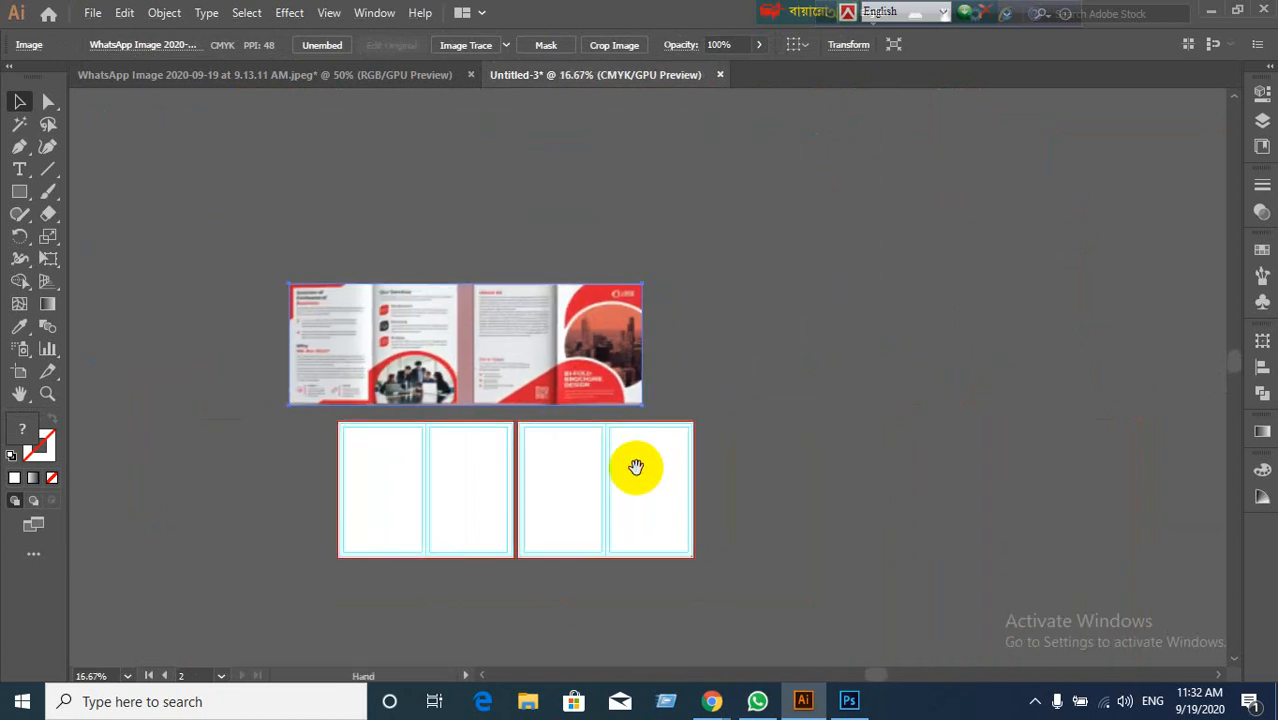
{"action": "left_click_drag", "start_coordinate": [612, 366], "coordinate": [940, 292]}
{"action": "left_click", "coordinate": [908, 430]}
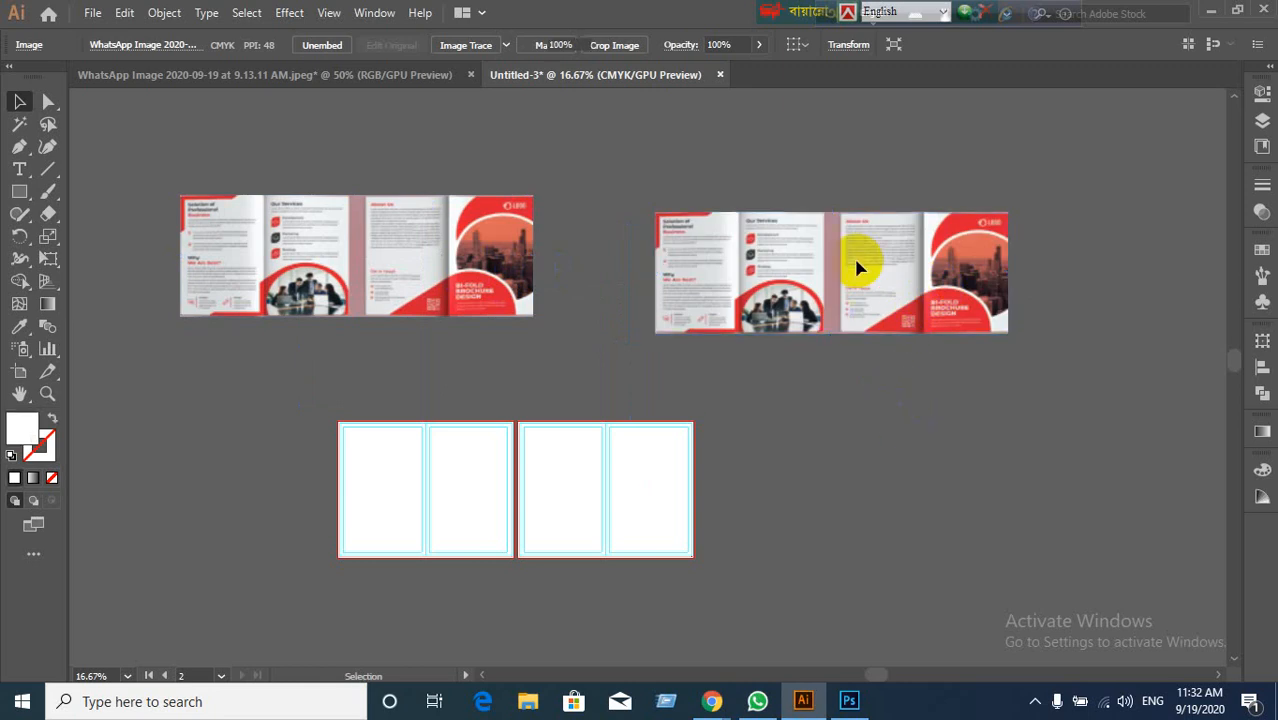
Step: Crop the right-hand brochure copy to the outer spread with the About Us page and front cover
{"action": "left_click", "coordinate": [854, 260]}
{"action": "right_click", "coordinate": [854, 260]}
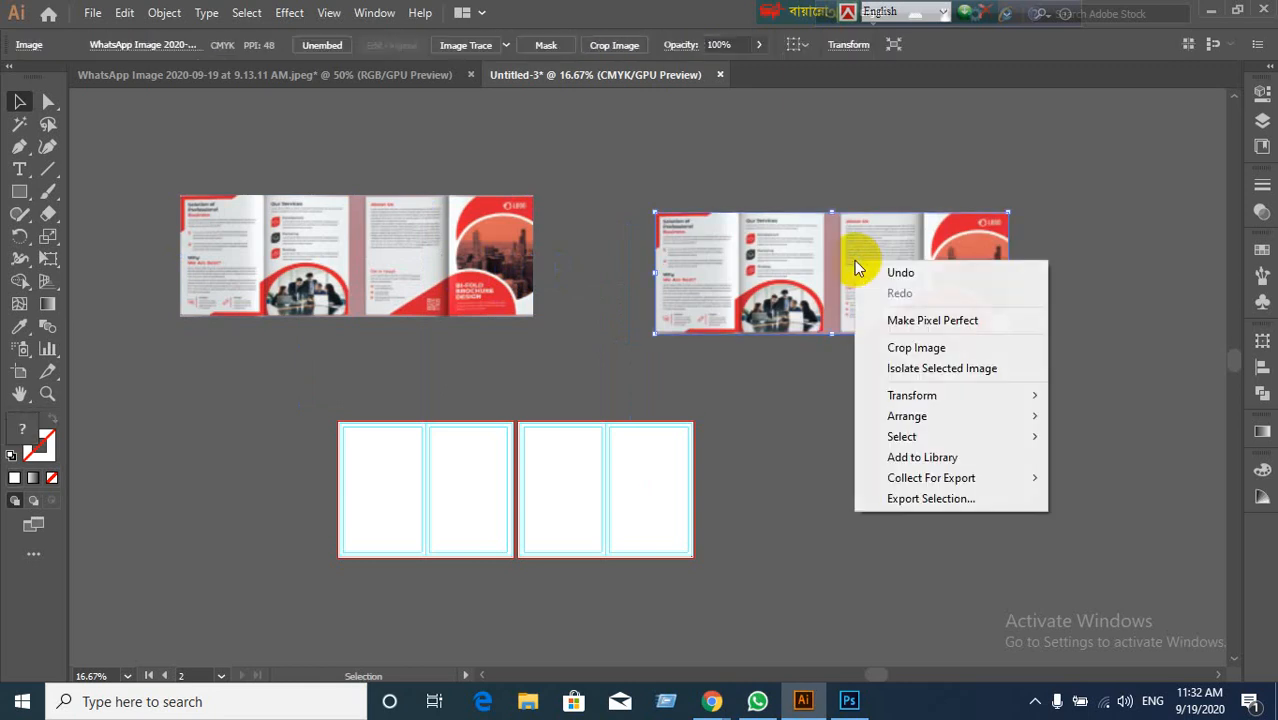
{"action": "left_click", "coordinate": [906, 350]}
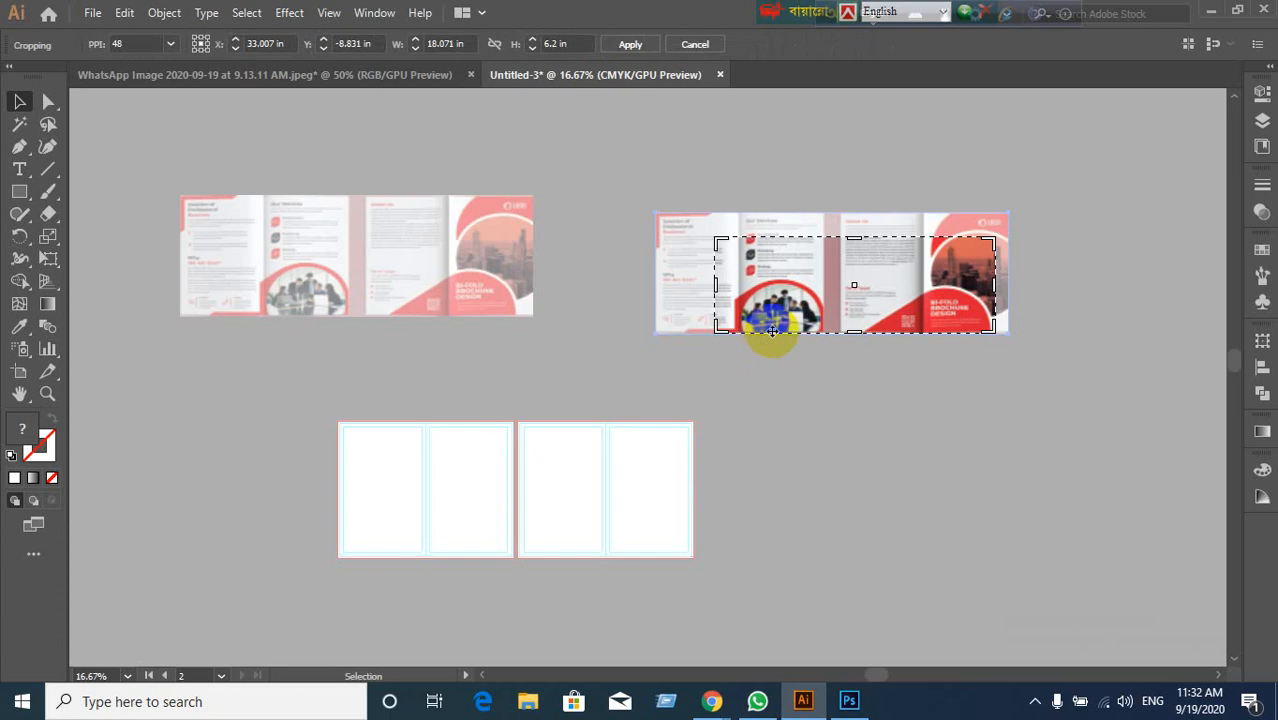
{"action": "left_click_drag", "start_coordinate": [854, 237], "coordinate": [853, 219]}
{"action": "left_click_drag", "start_coordinate": [993, 277], "coordinate": [1007, 277]}
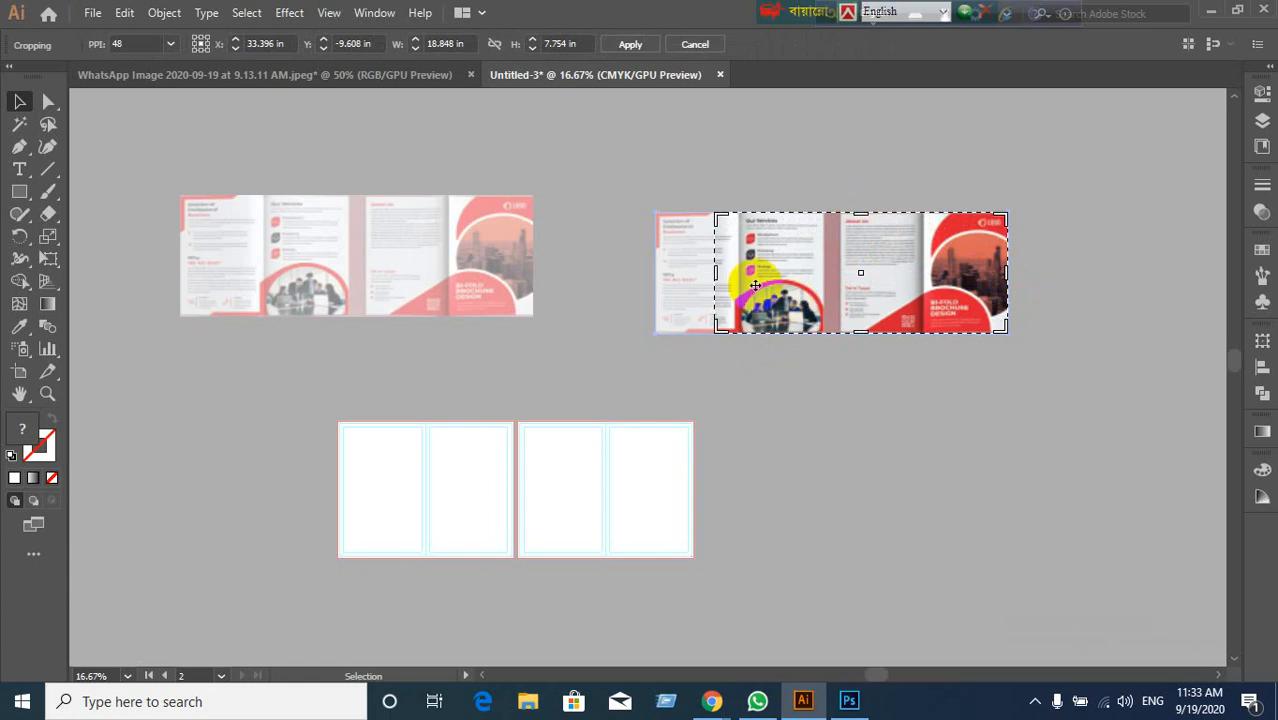
{"action": "left_click_drag", "start_coordinate": [716, 274], "coordinate": [844, 265]}
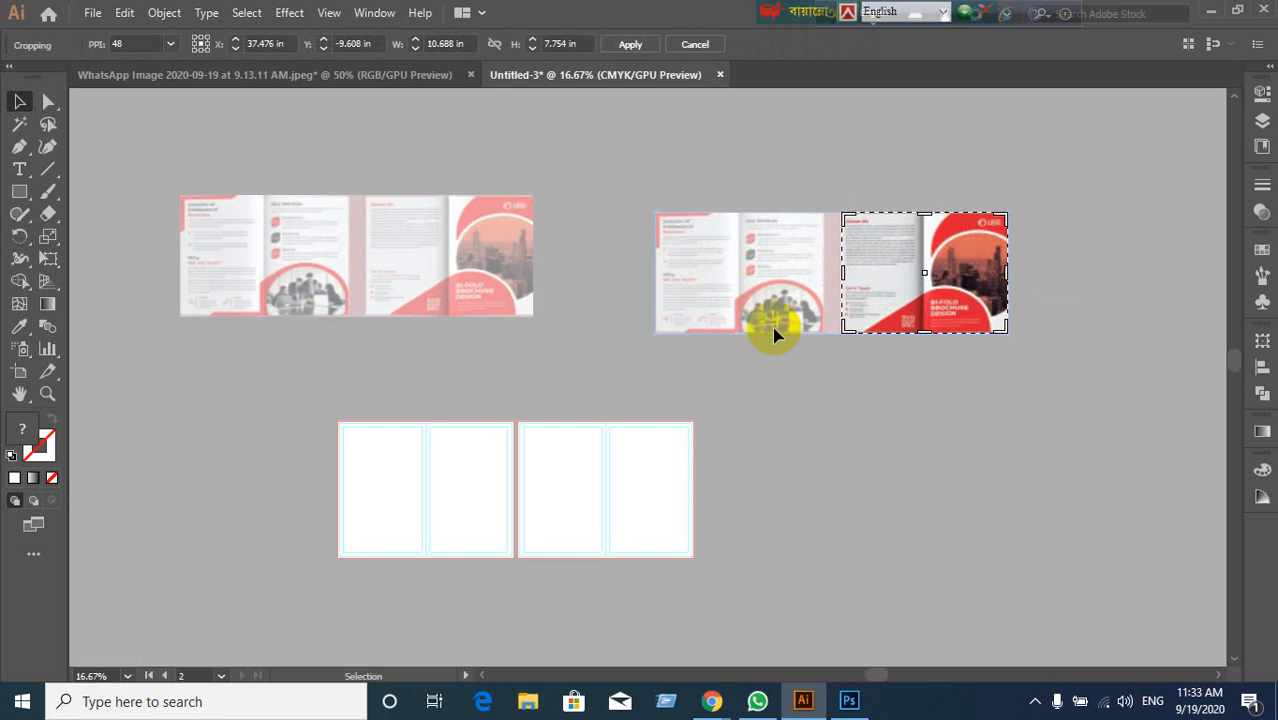
{"action": "left_click", "coordinate": [630, 45]}
{"action": "left_click", "coordinate": [712, 322]}
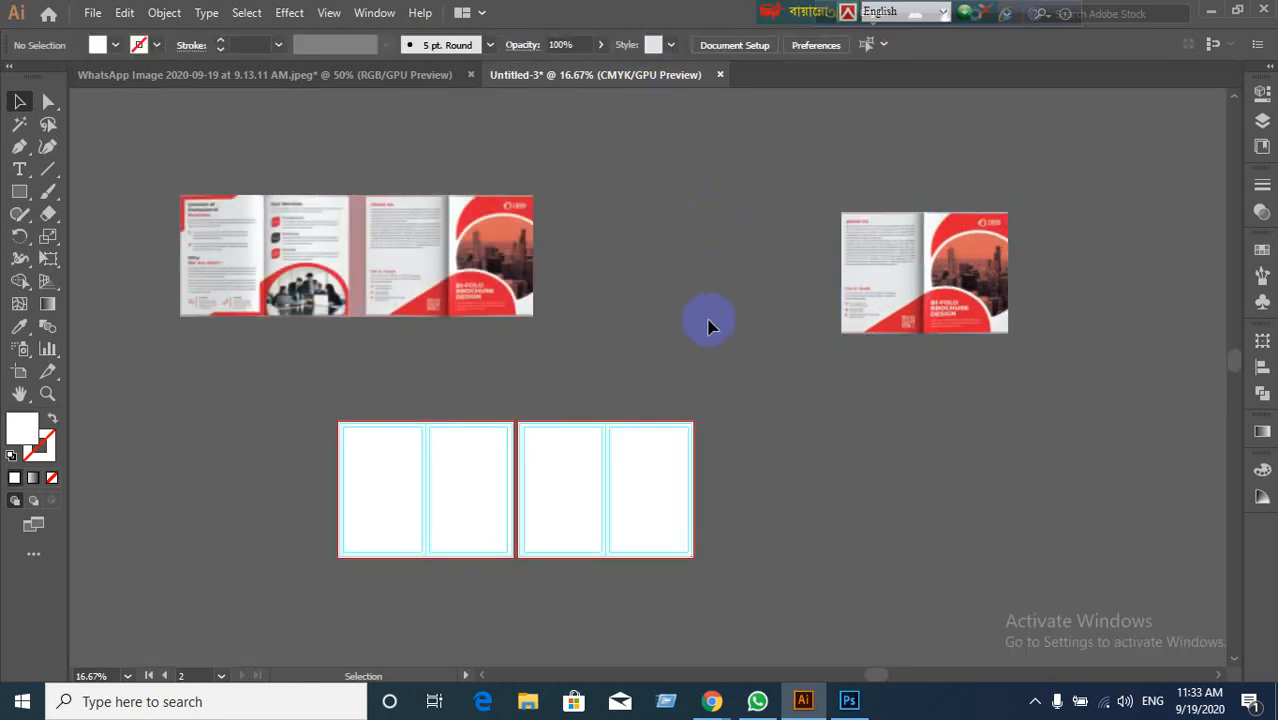
{"action": "left_click", "coordinate": [441, 229]}
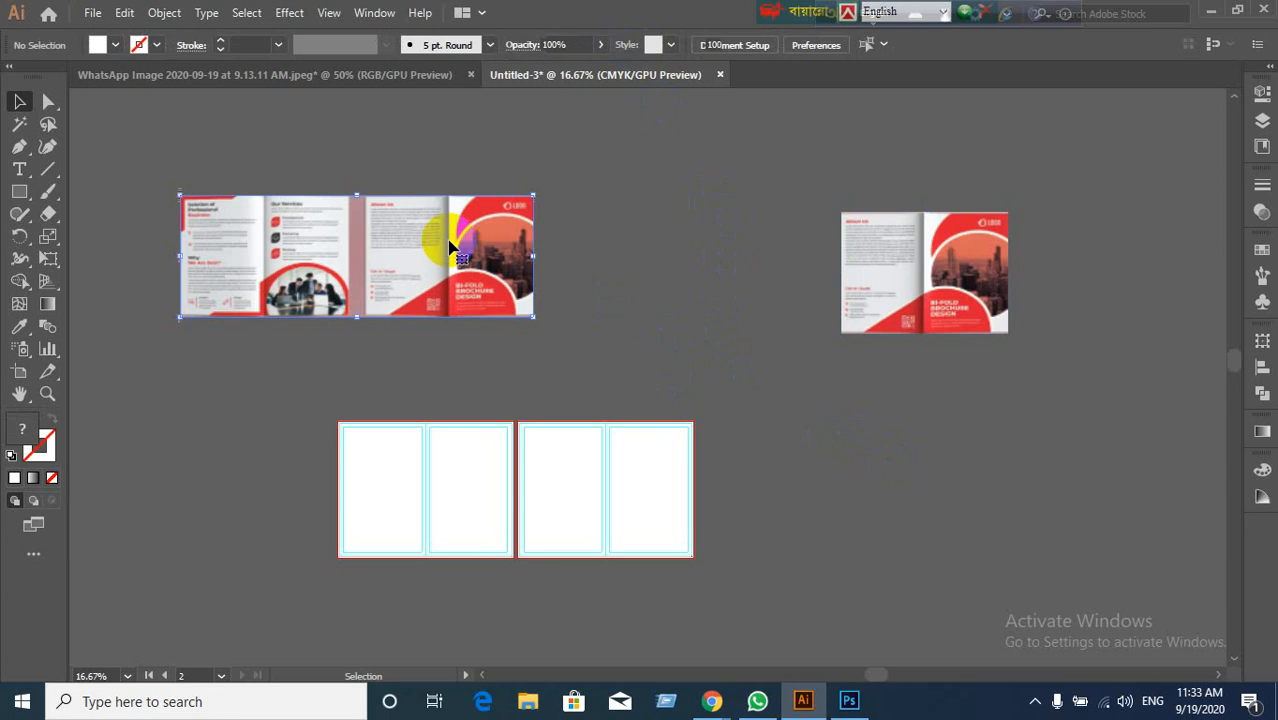
{"action": "right_click", "coordinate": [441, 229]}
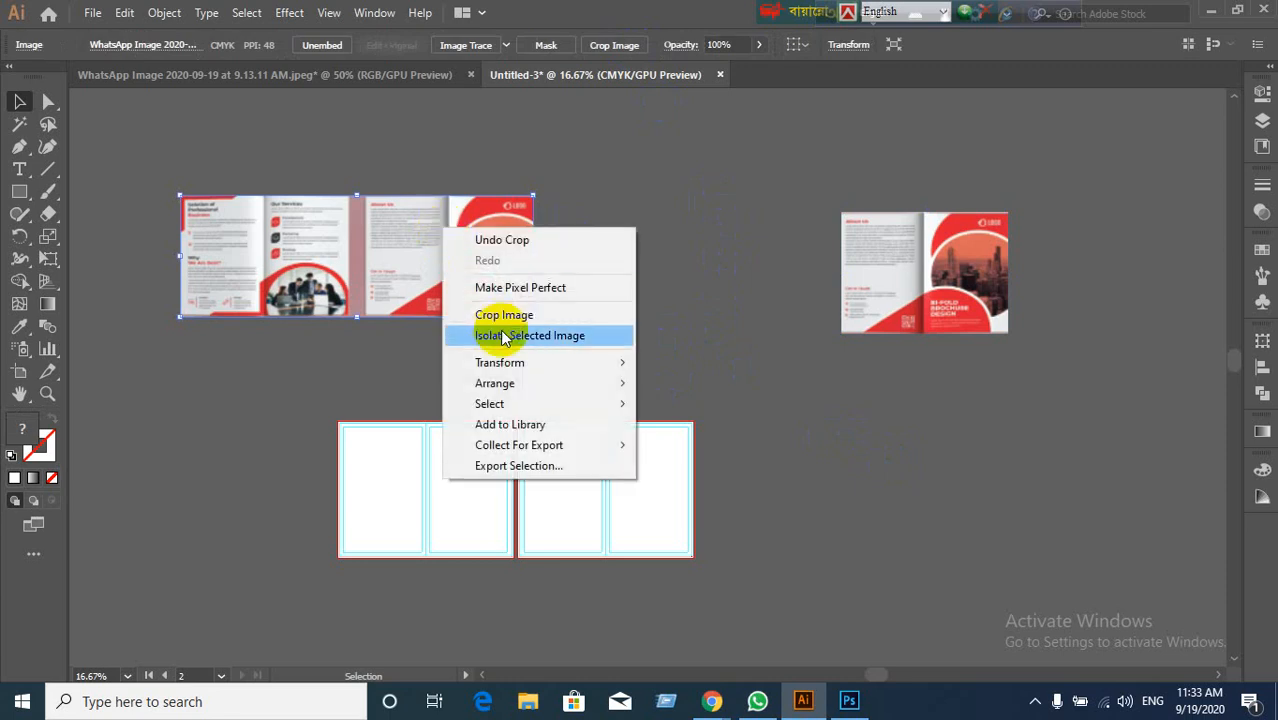
{"action": "left_click", "coordinate": [559, 319]}
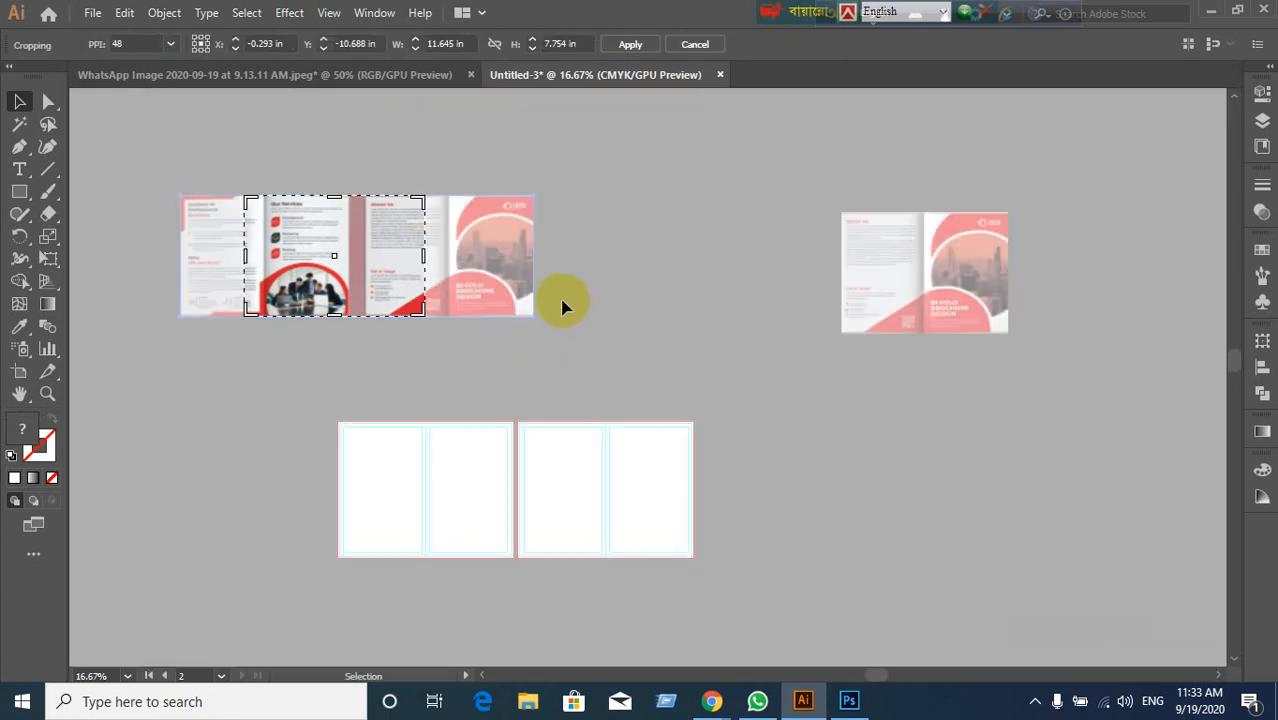
{"action": "left_click_drag", "start_coordinate": [426, 256], "coordinate": [534, 253]}
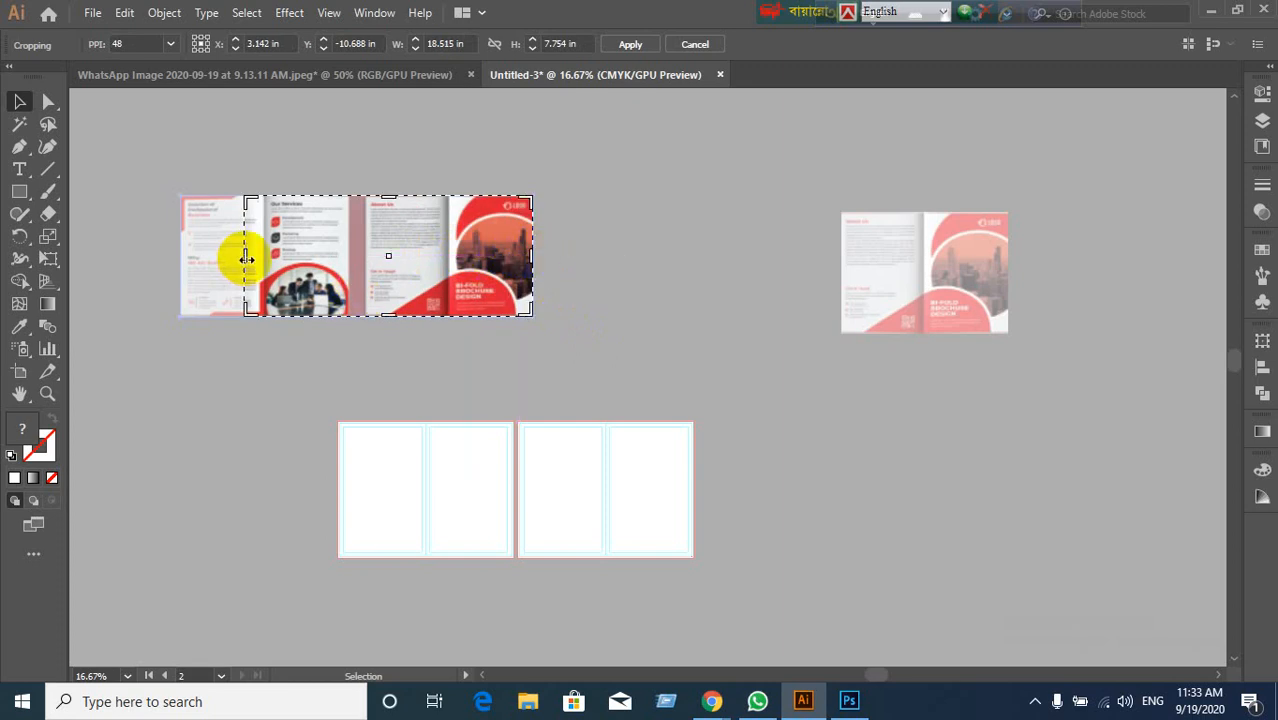
{"action": "left_click_drag", "start_coordinate": [246, 258], "coordinate": [367, 255]}
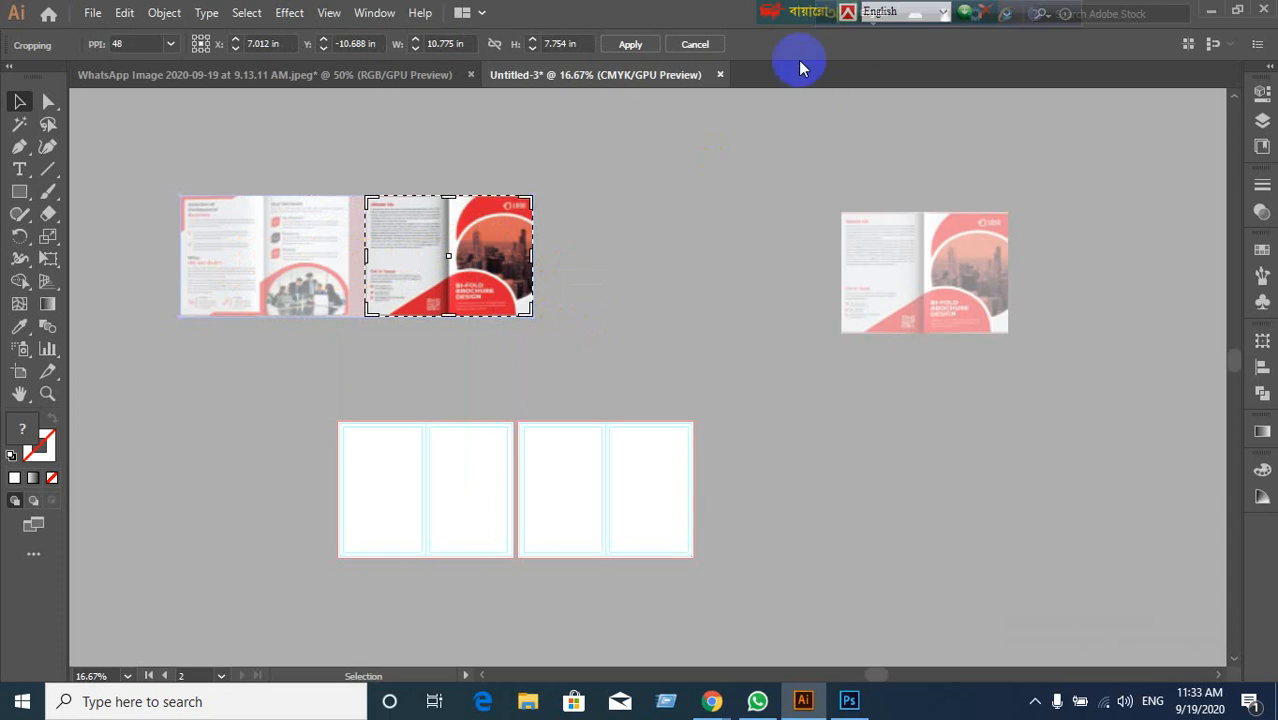
{"action": "left_click", "coordinate": [644, 44]}
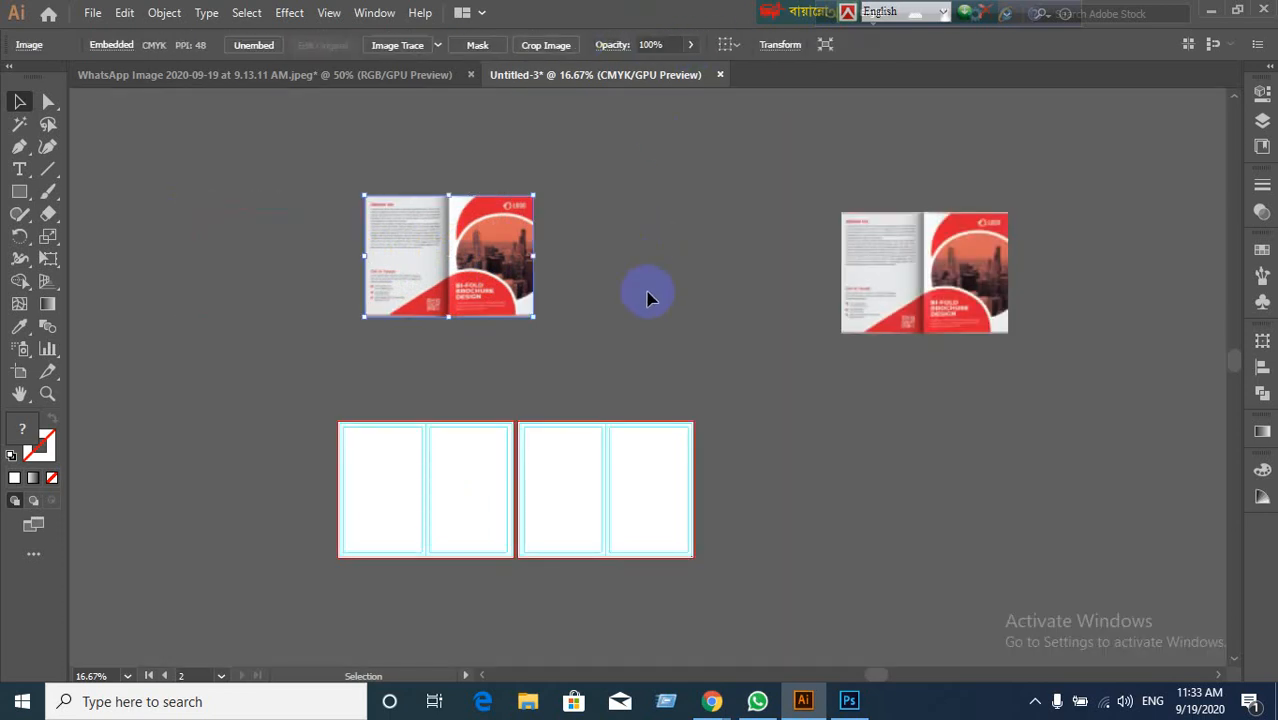
{"action": "left_click", "coordinate": [656, 358]}
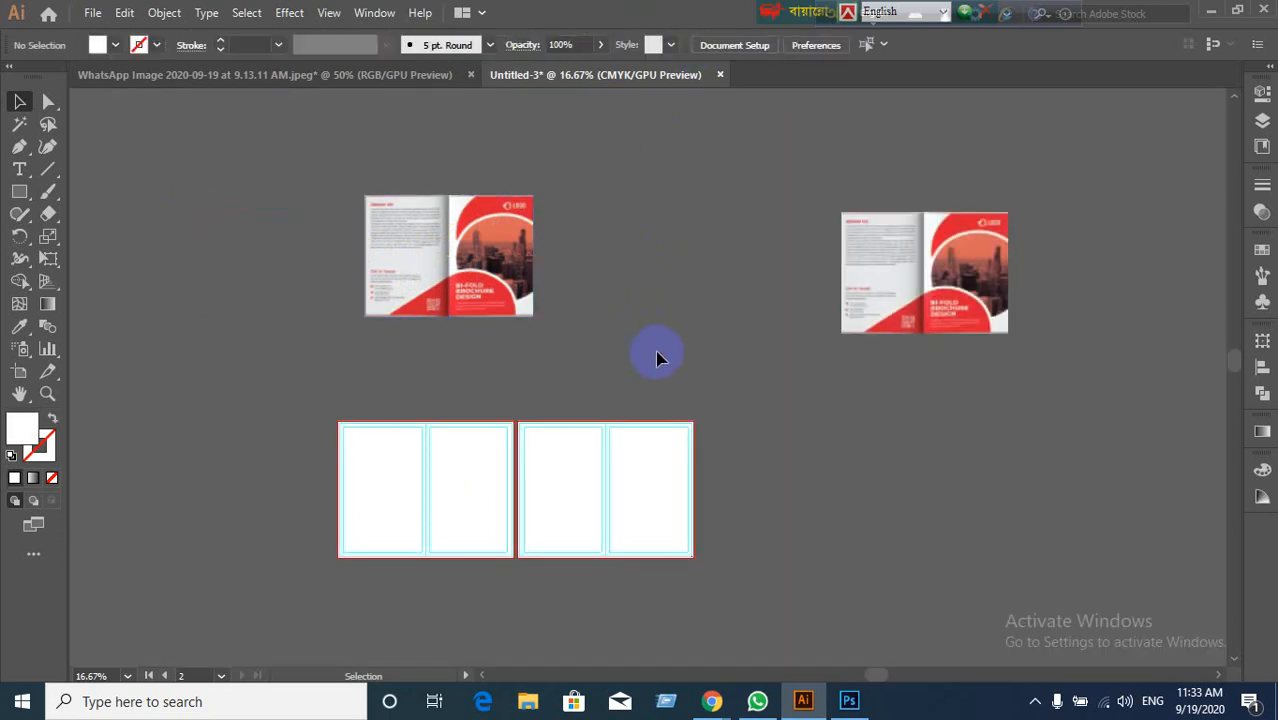
{"action": "key", "text": "ctrl+z"}
{"action": "left_click", "coordinate": [657, 352]}
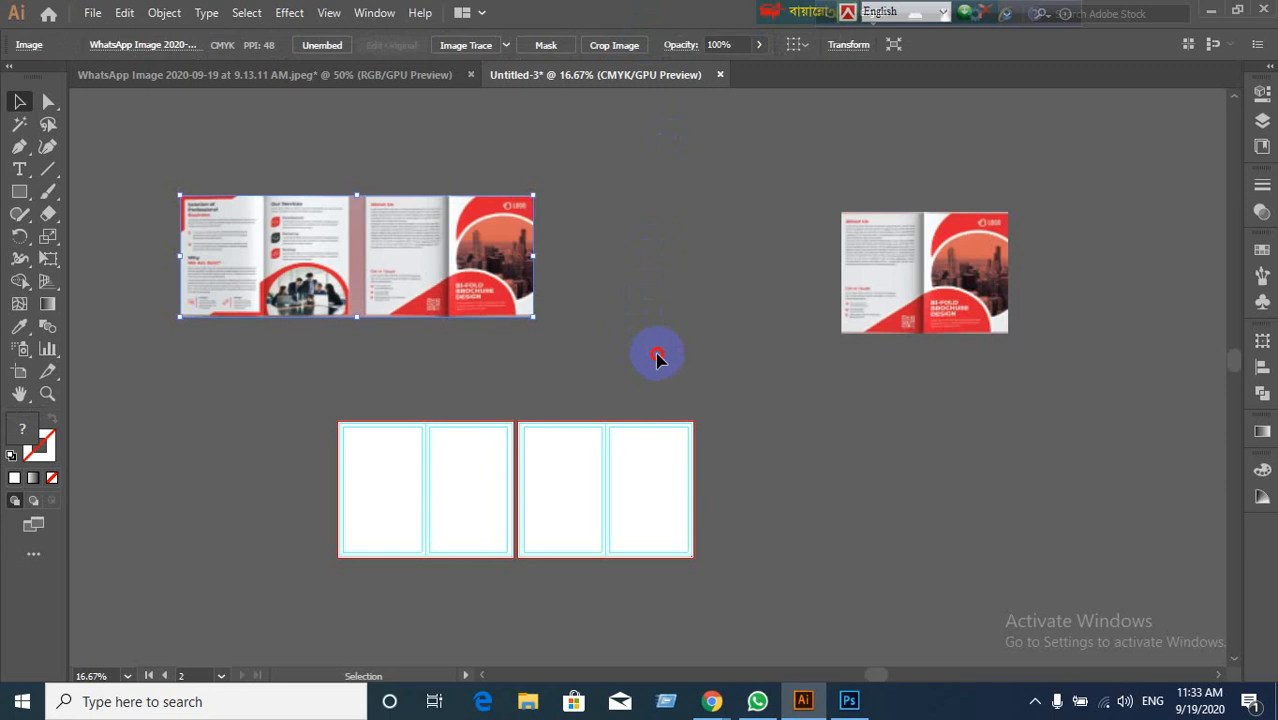
{"action": "right_click", "coordinate": [449, 253]}
{"action": "left_click", "coordinate": [492, 340]}
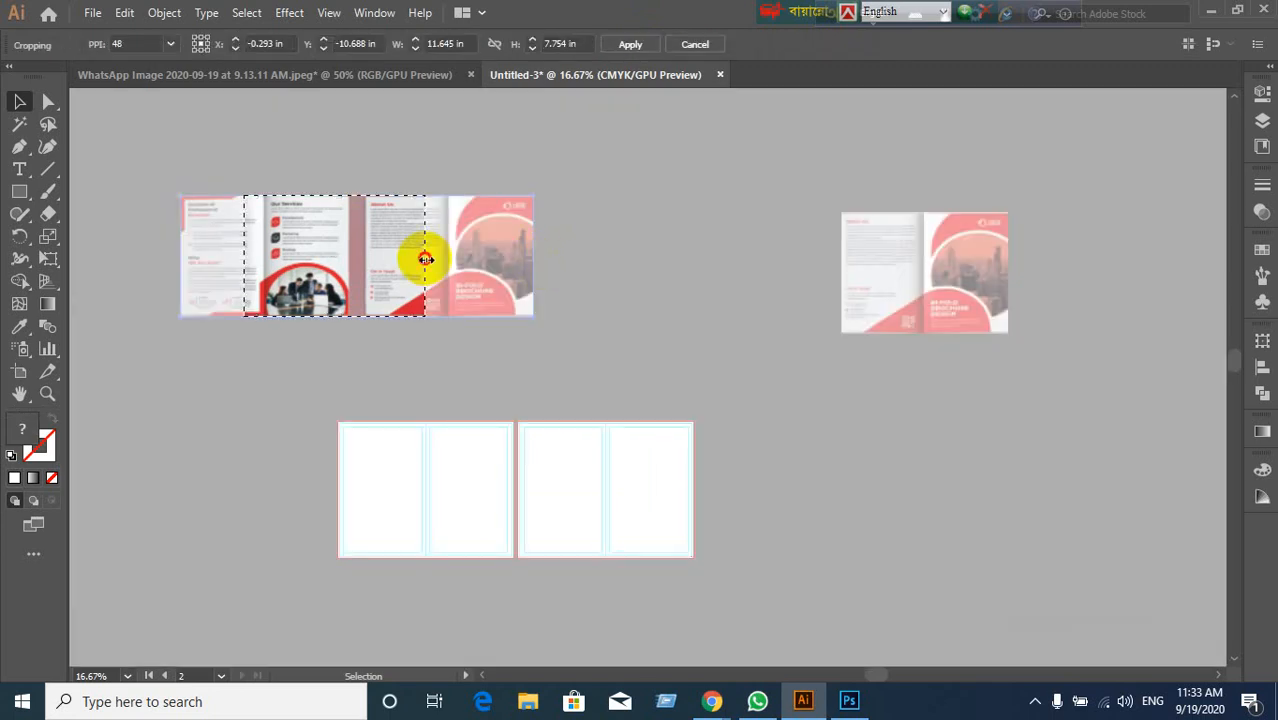
{"action": "left_click_drag", "start_coordinate": [425, 259], "coordinate": [349, 259]}
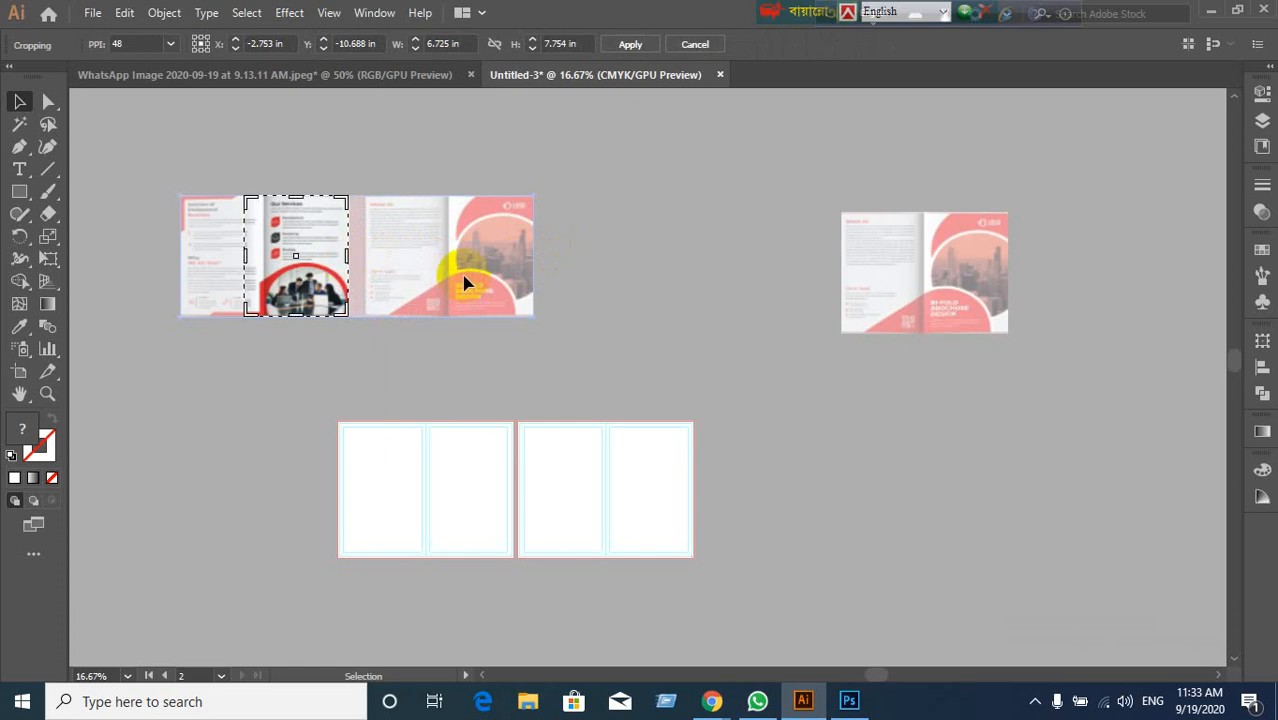
{"action": "left_click", "coordinate": [638, 46]}
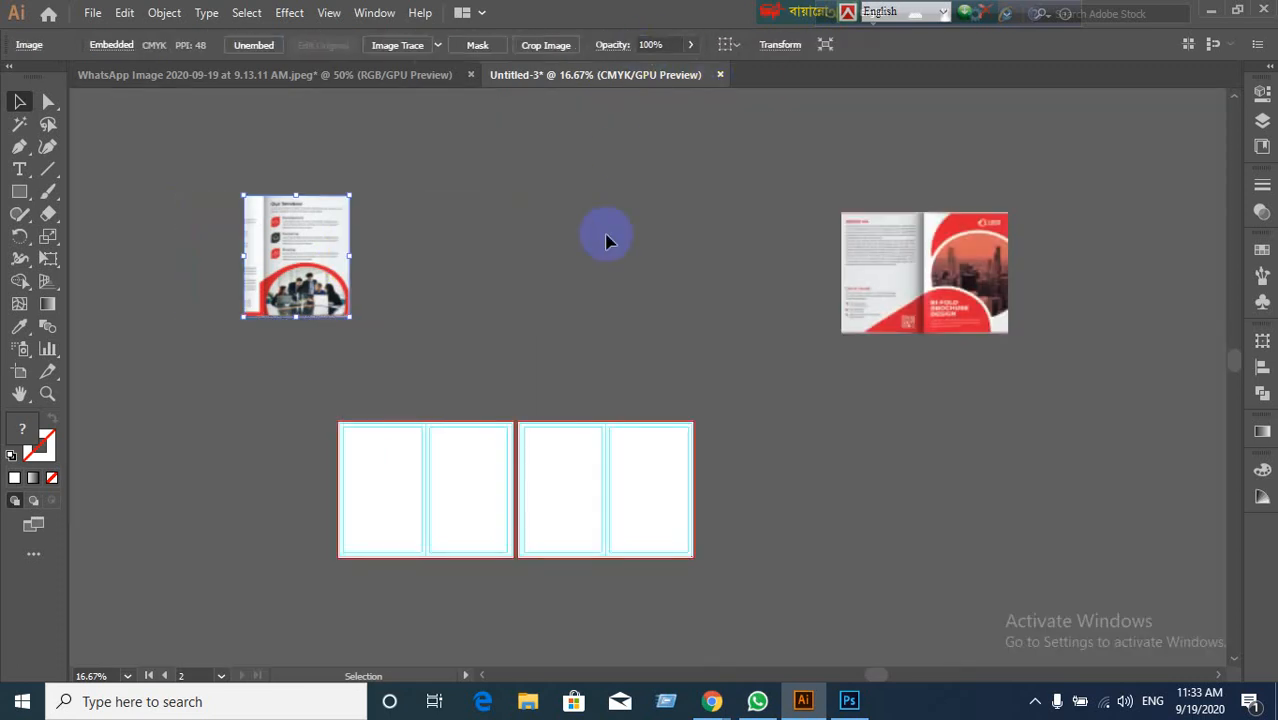
{"action": "key", "text": "ctrl+z"}
{"action": "left_click", "coordinate": [577, 285]}
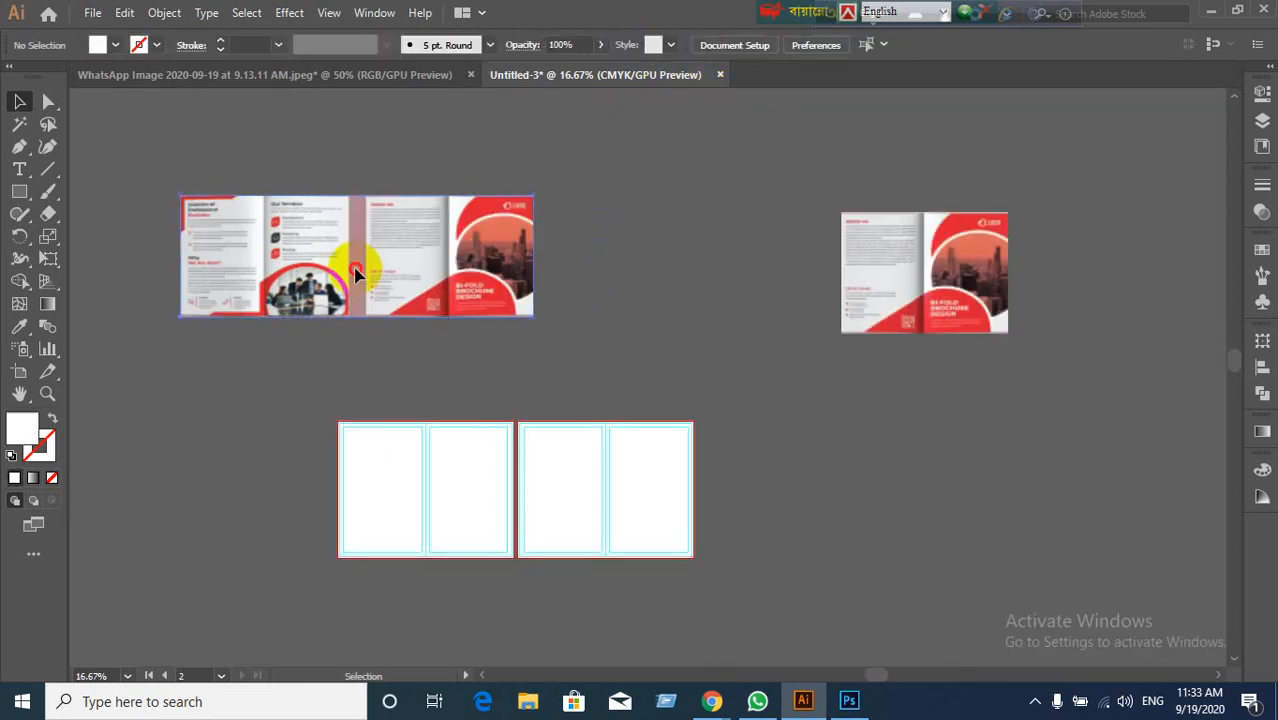
Step: Crop the left-hand brochure copy to the inner spread with the Our Services page, trimming off the cover pages
{"action": "right_click", "coordinate": [352, 268]}
{"action": "left_click", "coordinate": [399, 350]}
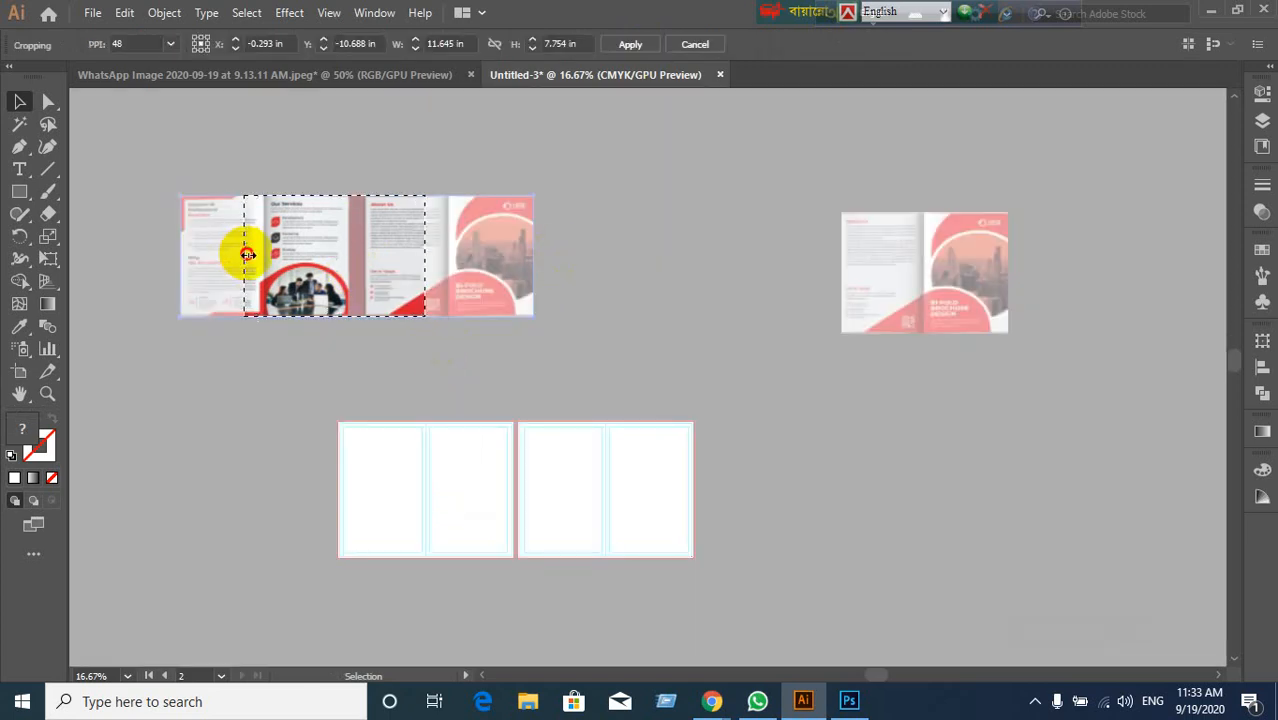
{"action": "left_click_drag", "start_coordinate": [247, 255], "coordinate": [180, 252]}
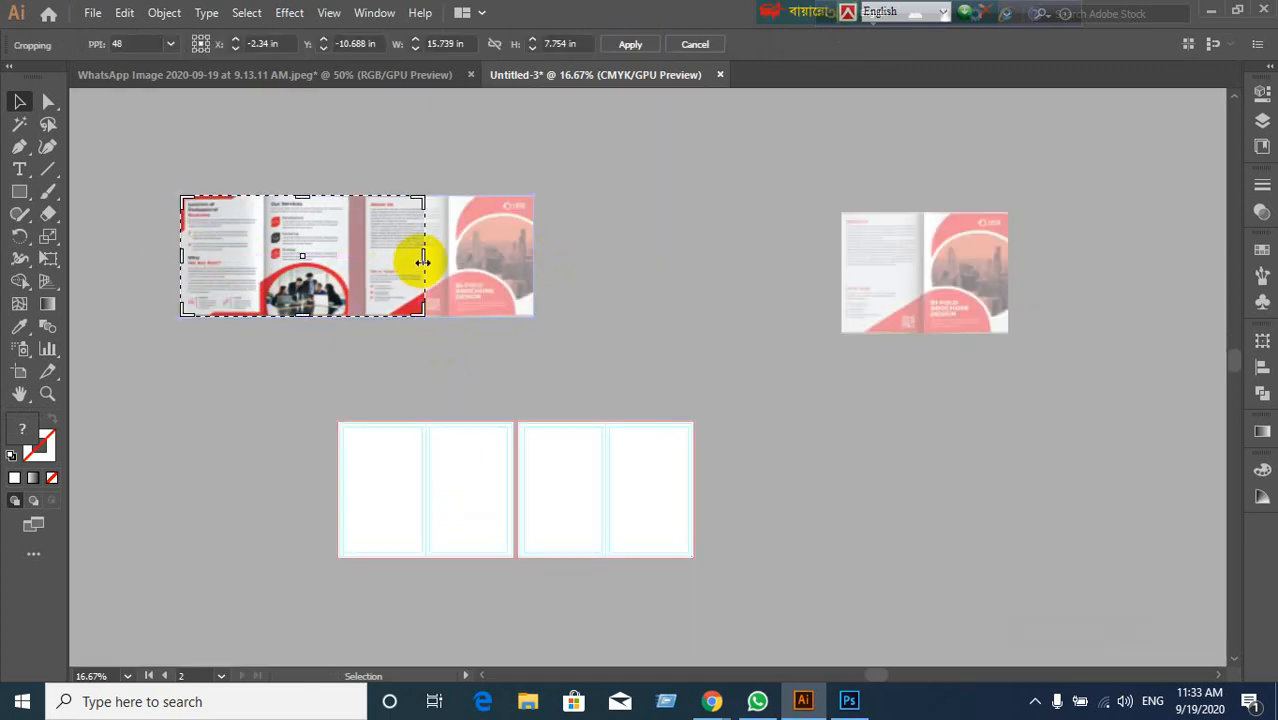
{"action": "left_click_drag", "start_coordinate": [424, 261], "coordinate": [349, 260]}
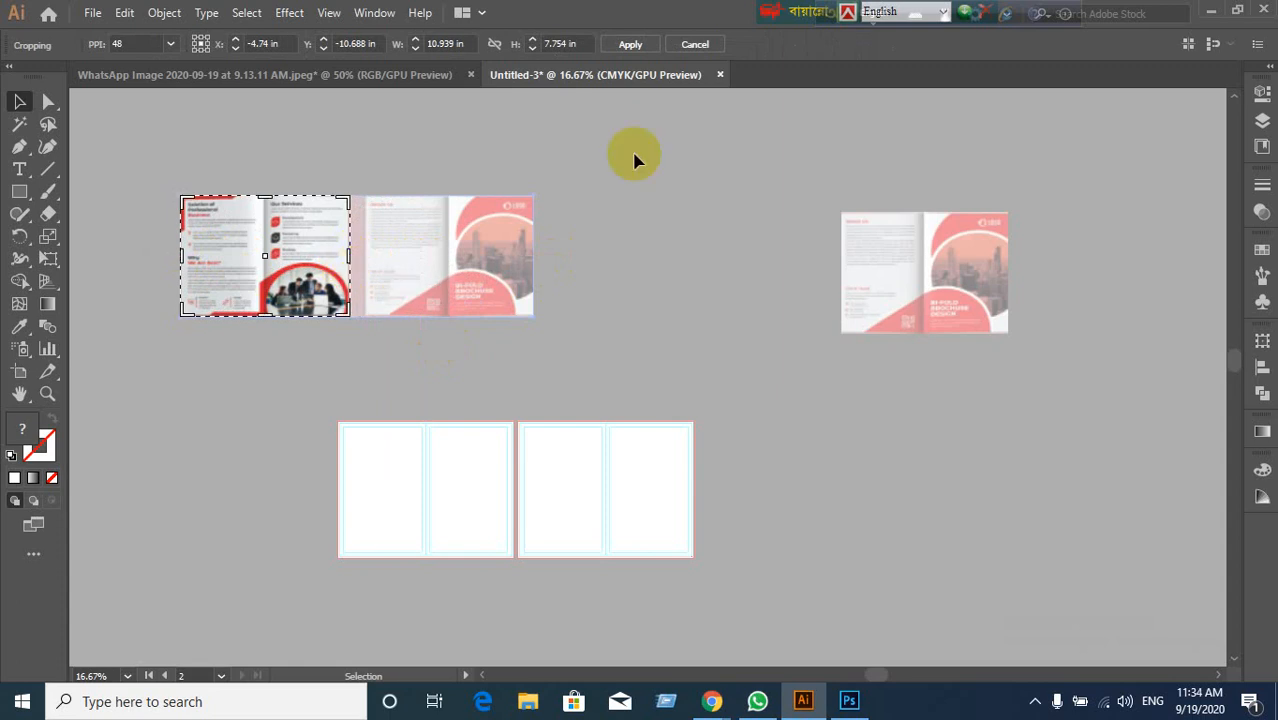
{"action": "left_click", "coordinate": [630, 47]}
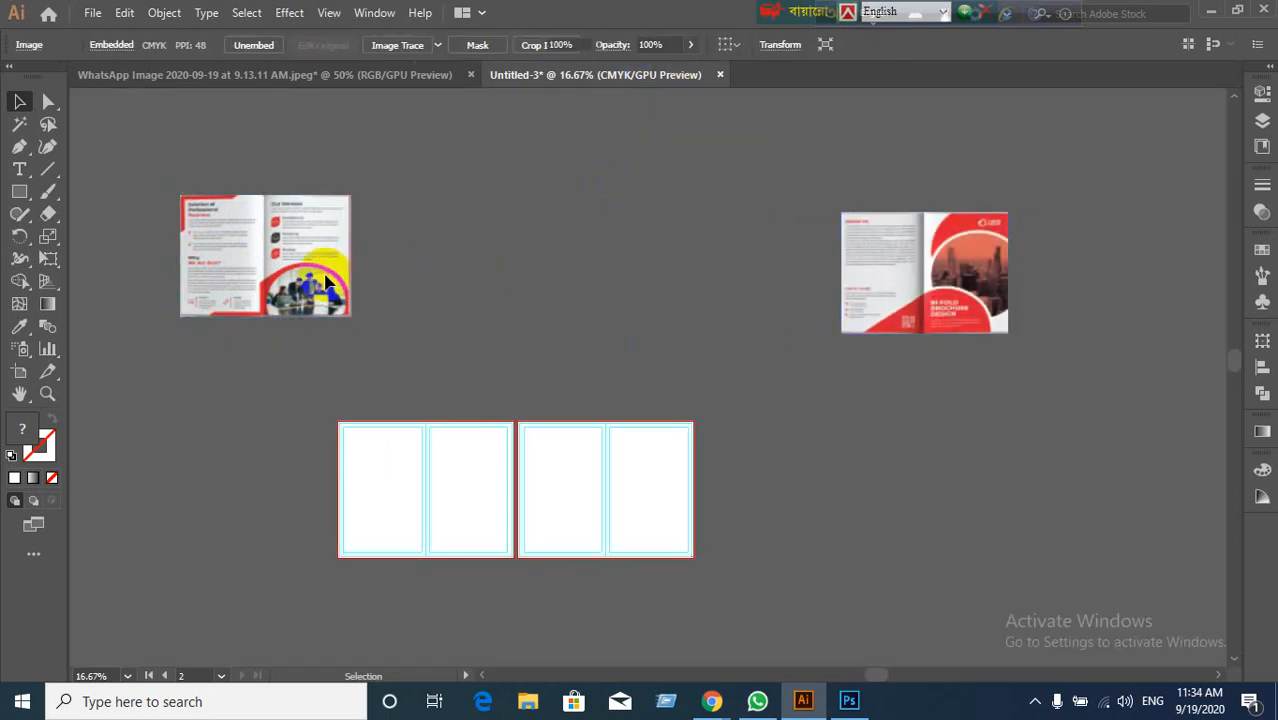
Step: Move the outer-spread image over the first artboard and the inner-spread image to the right edge of the second artboard
{"action": "left_click_drag", "start_coordinate": [310, 262], "coordinate": [866, 420]}
{"action": "left_click_drag", "start_coordinate": [930, 298], "coordinate": [416, 464]}
{"action": "scroll", "coordinate": [496, 520], "scroll_direction": "up", "scroll_amount": 2}
{"action": "left_click_drag", "start_coordinate": [1148, 343], "coordinate": [932, 286]}
{"action": "scroll", "coordinate": [760, 455], "scroll_direction": "up", "scroll_amount": 1}
{"action": "scroll", "coordinate": [756, 451], "scroll_direction": "down", "scroll_amount": 1}
{"action": "left_click_drag", "start_coordinate": [654, 440], "coordinate": [697, 350]}
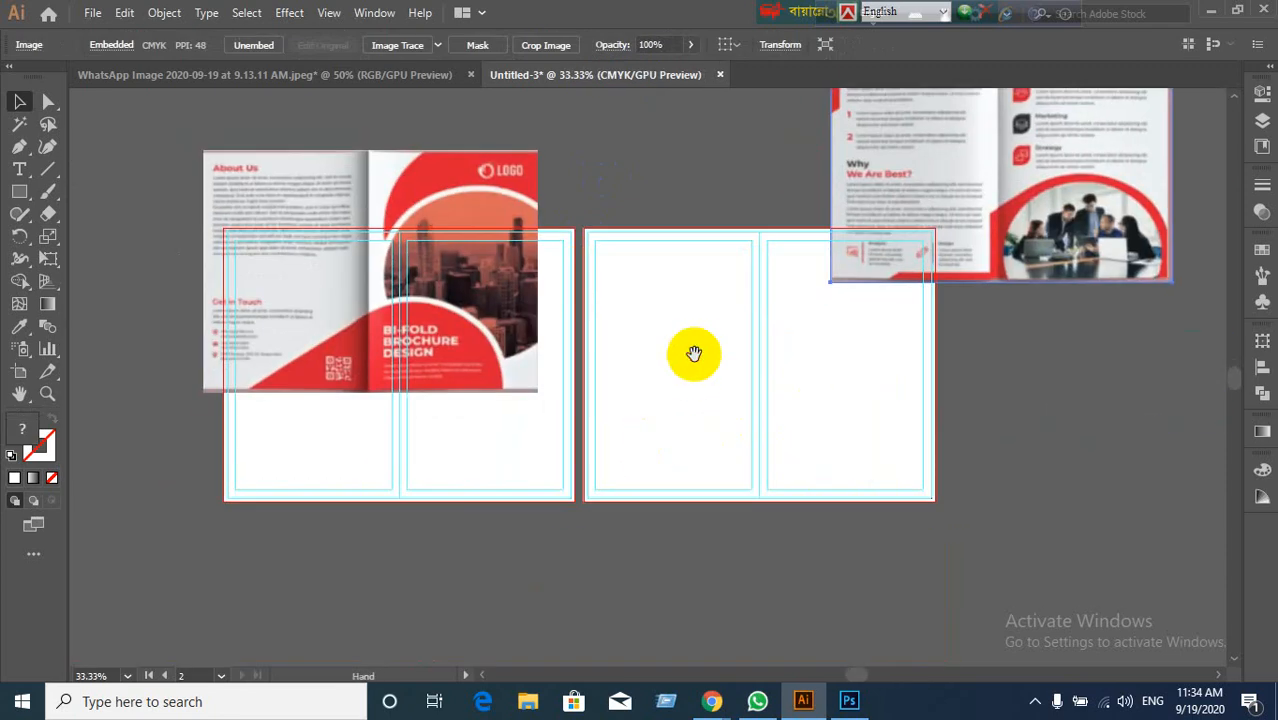
{"action": "left_click_drag", "start_coordinate": [376, 349], "coordinate": [451, 465]}
{"action": "scroll", "coordinate": [701, 476], "scroll_direction": "up", "scroll_amount": 1}
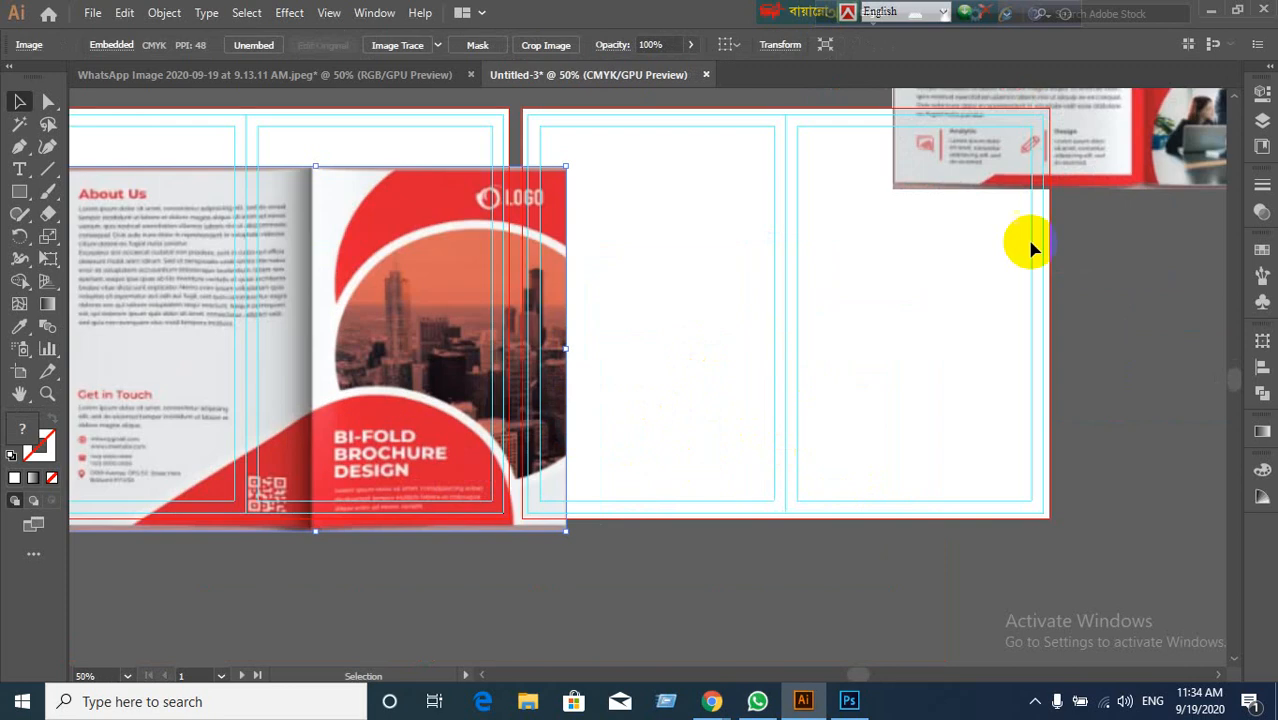
{"action": "left_click_drag", "start_coordinate": [1043, 137], "coordinate": [1013, 314]}
{"action": "left_click_drag", "start_coordinate": [892, 314], "coordinate": [996, 330]}
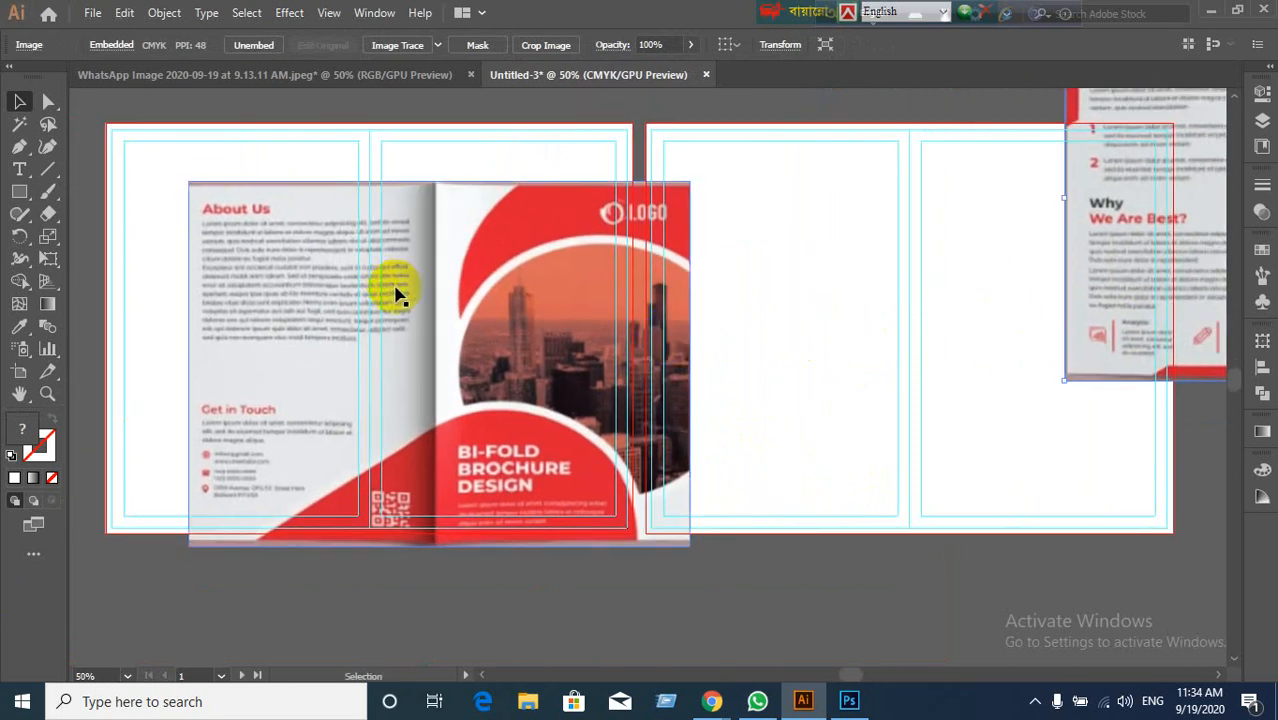
Step: Align the outer-spread image to the first artboard's upper-left guide corner and stretch it to fill the area within the outer guides
{"action": "left_click_drag", "start_coordinate": [350, 332], "coordinate": [290, 285]}
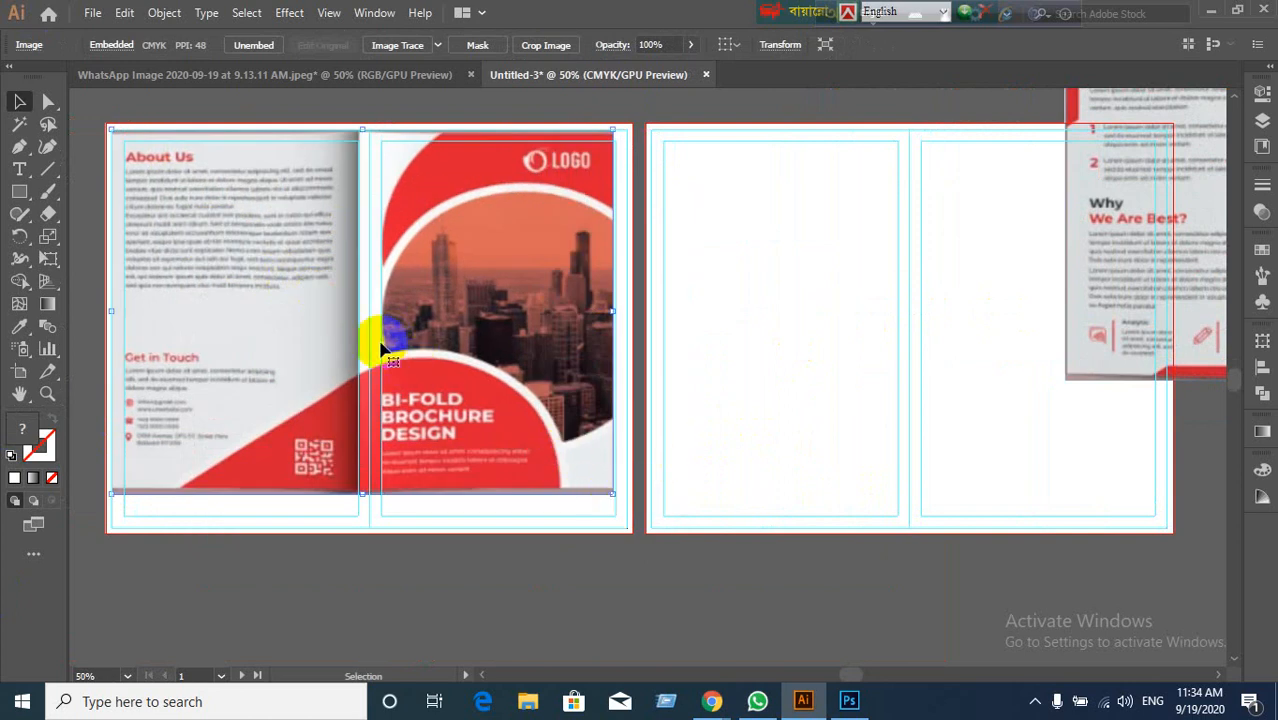
{"action": "left_click_drag", "start_coordinate": [377, 337], "coordinate": [295, 305]}
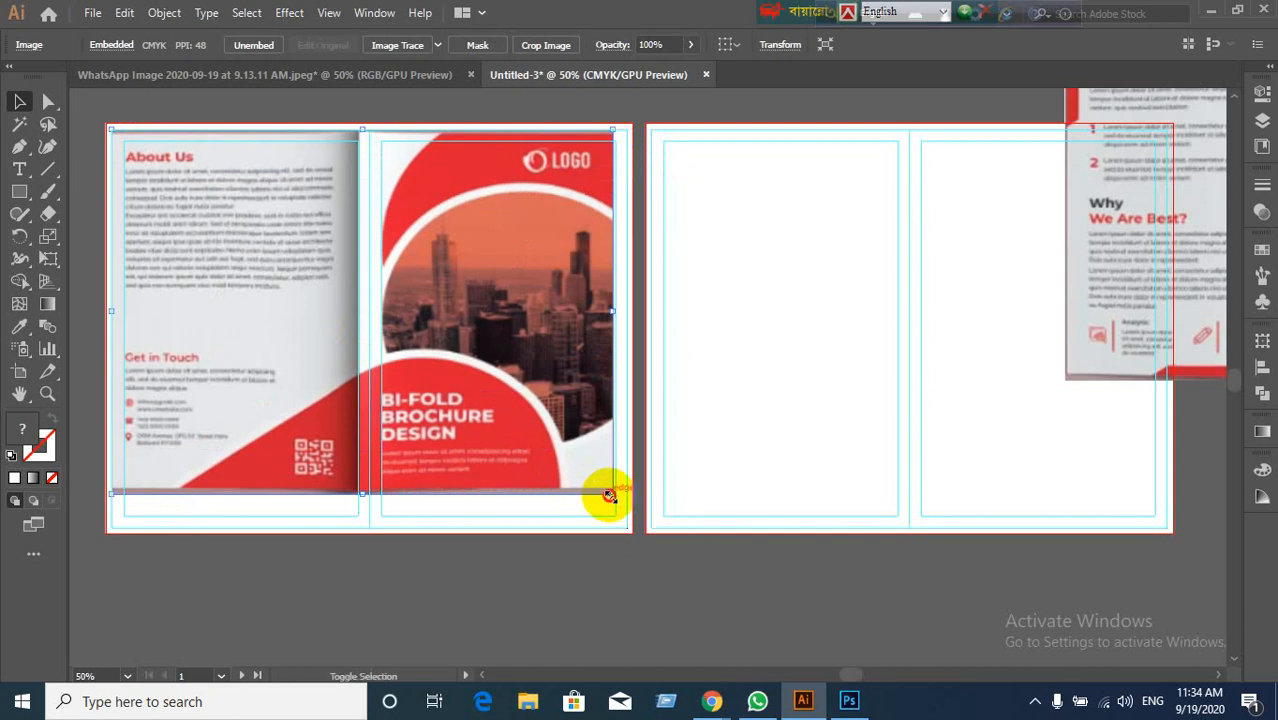
{"action": "left_click_drag", "start_coordinate": [610, 496], "coordinate": [624, 506]}
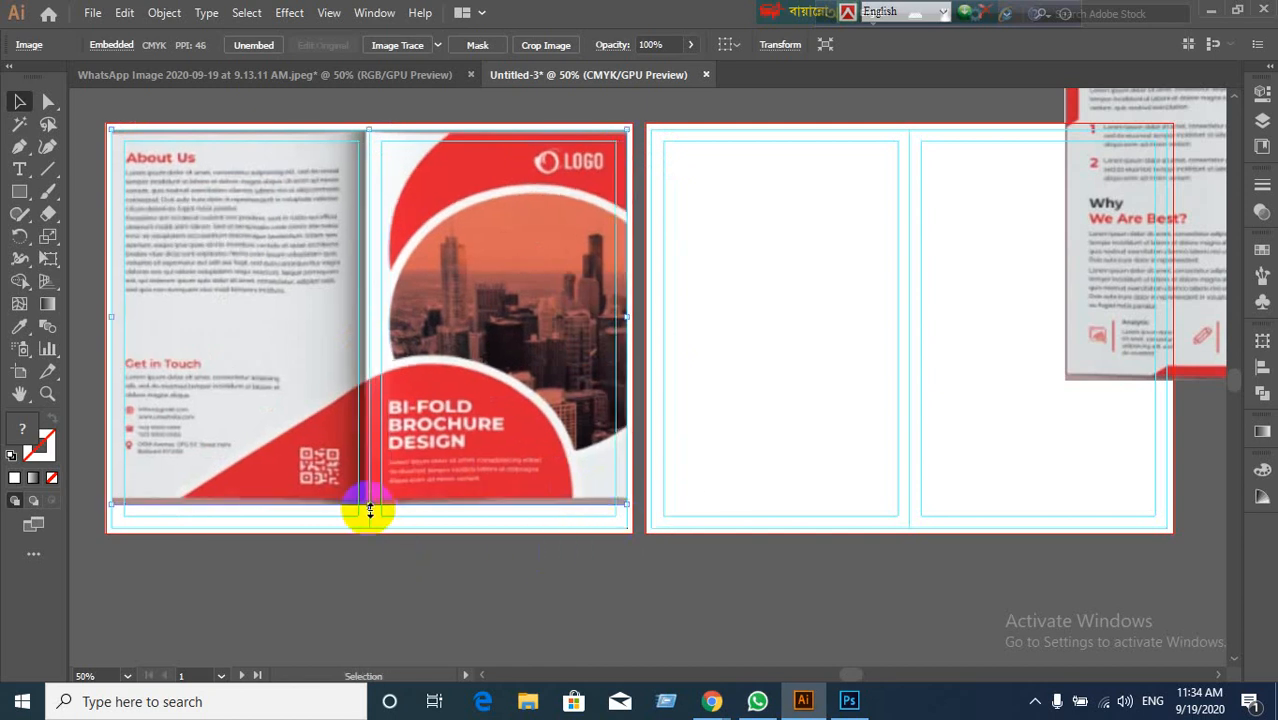
{"action": "left_click_drag", "start_coordinate": [370, 508], "coordinate": [367, 532]}
{"action": "key", "text": "a"}
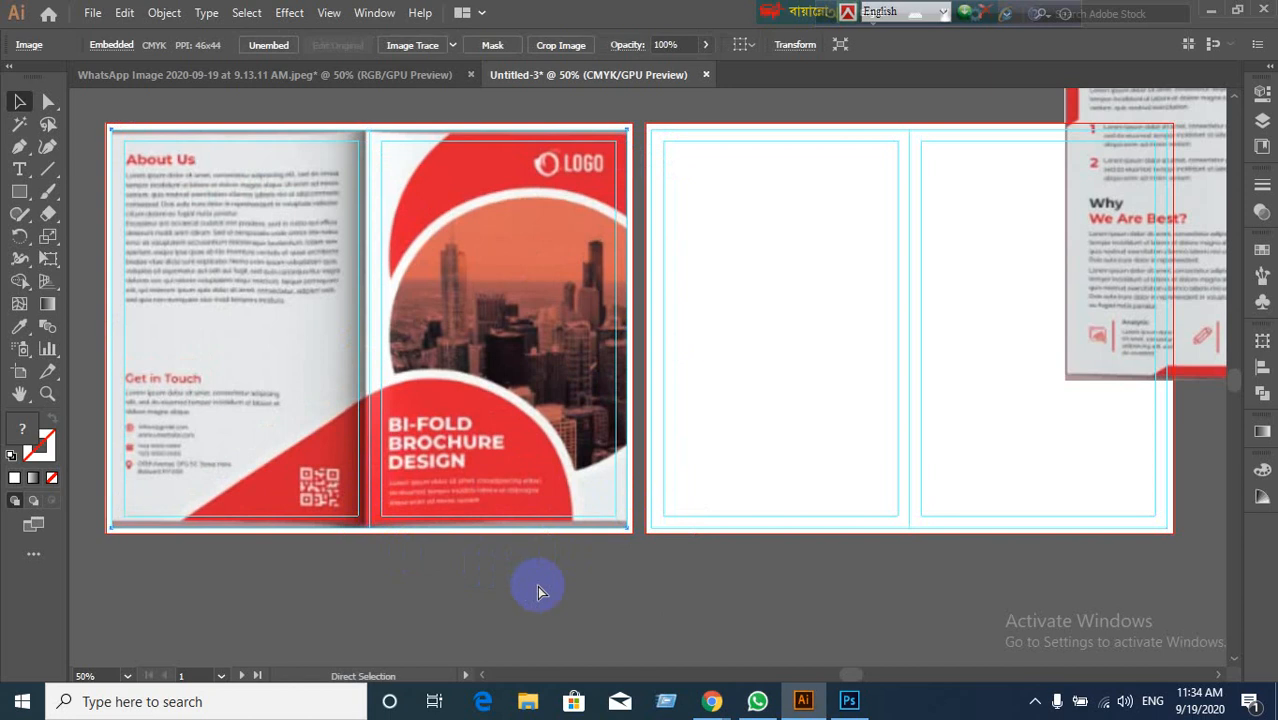
{"action": "left_click", "coordinate": [537, 592]}
{"action": "key", "text": "v"}
{"action": "scroll", "coordinate": [628, 420], "scroll_direction": "up", "scroll_amount": 1}
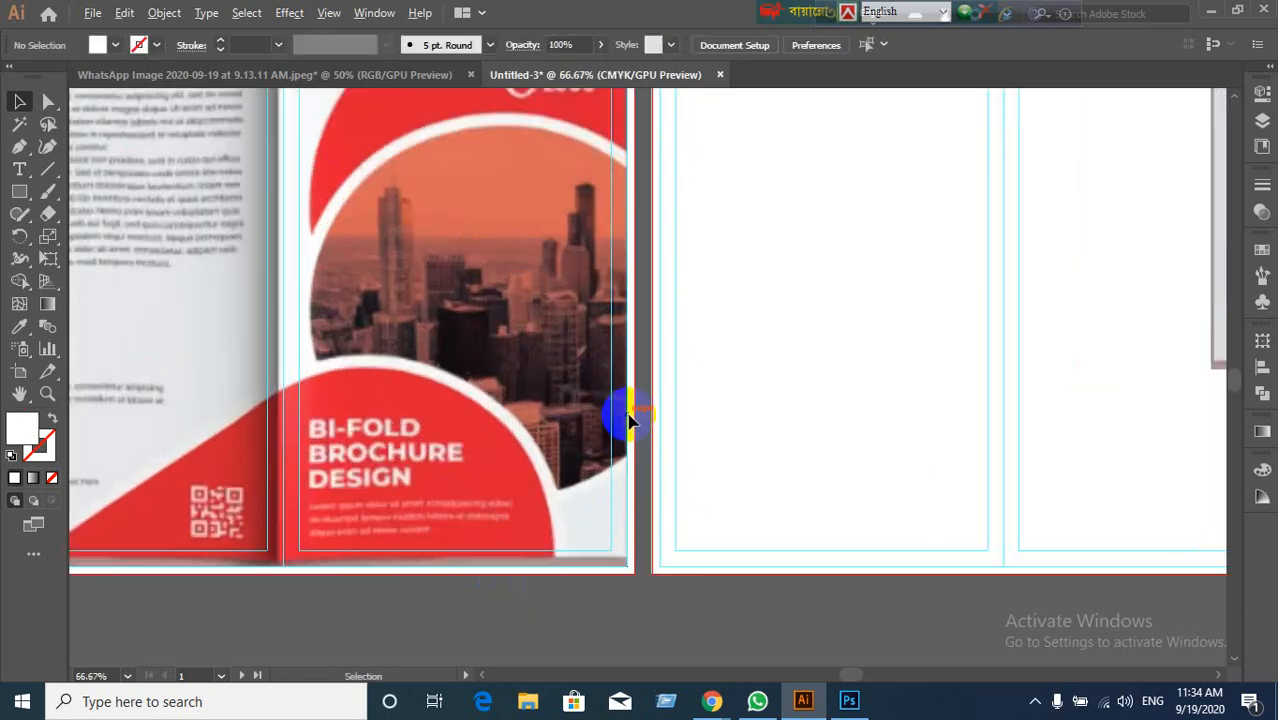
{"action": "scroll", "coordinate": [628, 420], "scroll_direction": "down", "scroll_amount": 1}
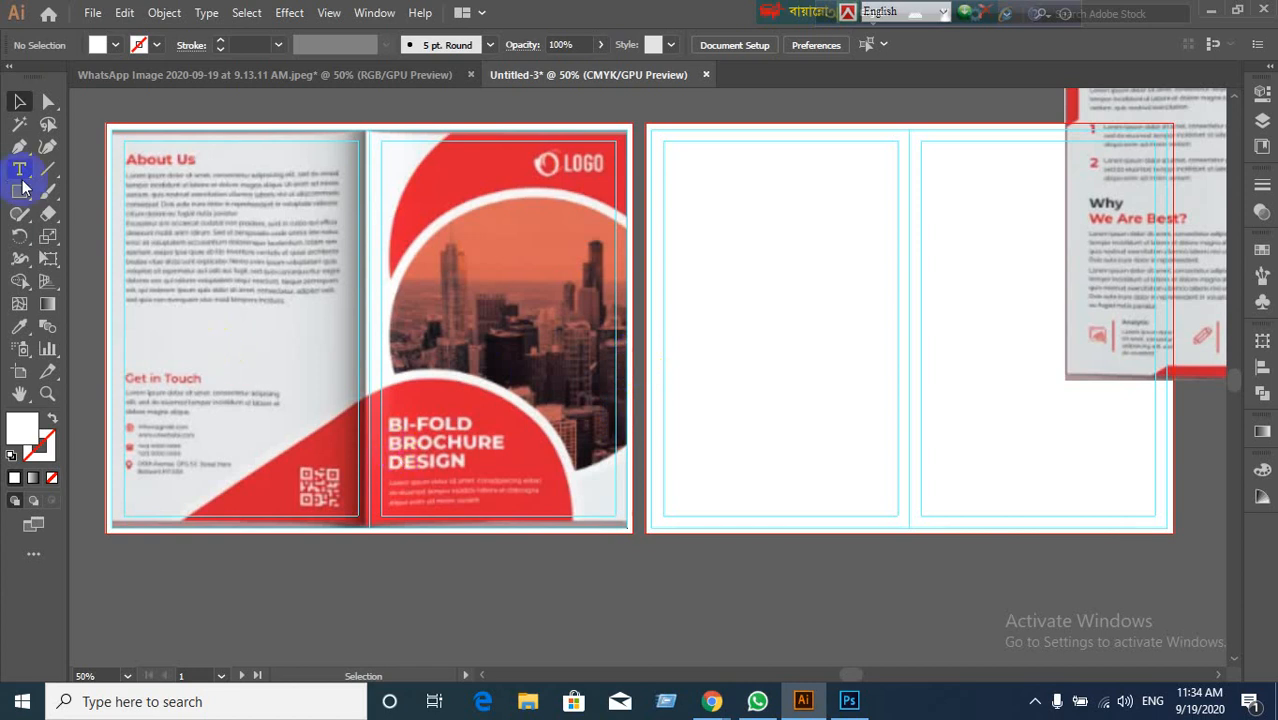
Step: Draw a white circle over the city photo on the front cover and enlarge it slightly
{"action": "left_click_drag", "start_coordinate": [24, 187], "coordinate": [70, 238]}
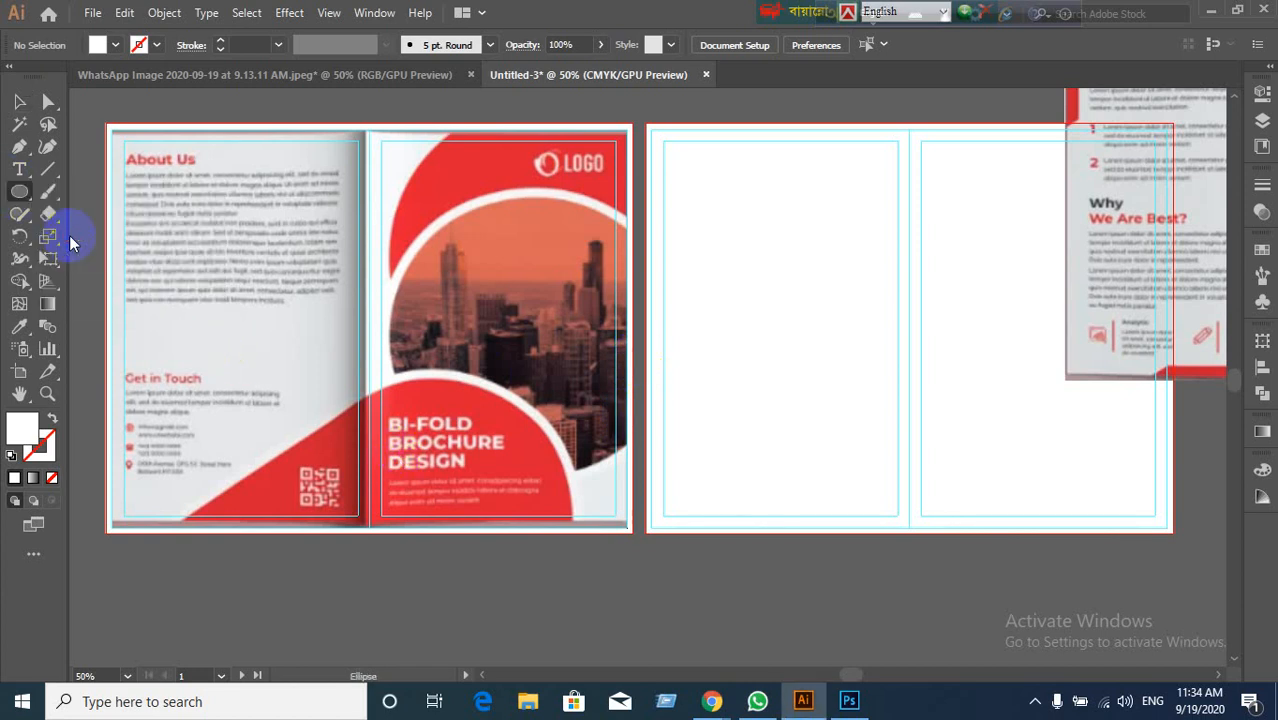
{"action": "left_click_drag", "start_coordinate": [525, 337], "coordinate": [666, 466]}
{"action": "left_click", "coordinate": [18, 99]}
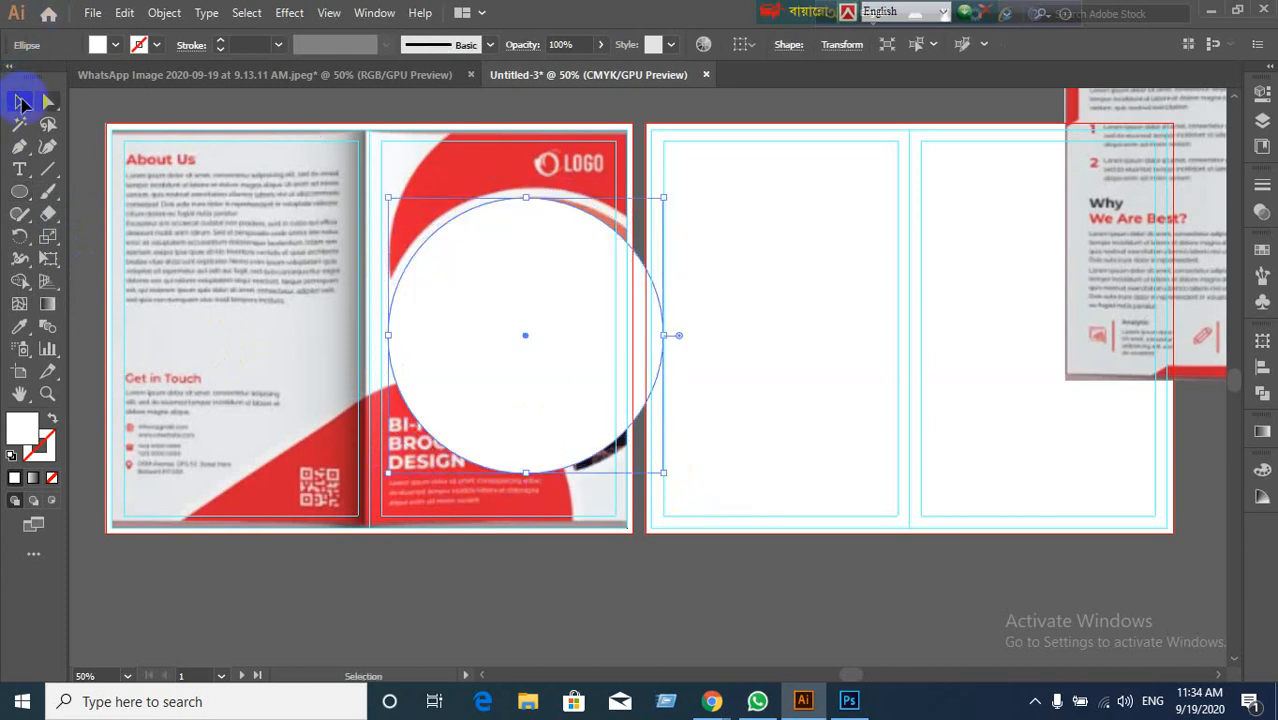
{"action": "left_click_drag", "start_coordinate": [664, 198], "coordinate": [674, 193]}
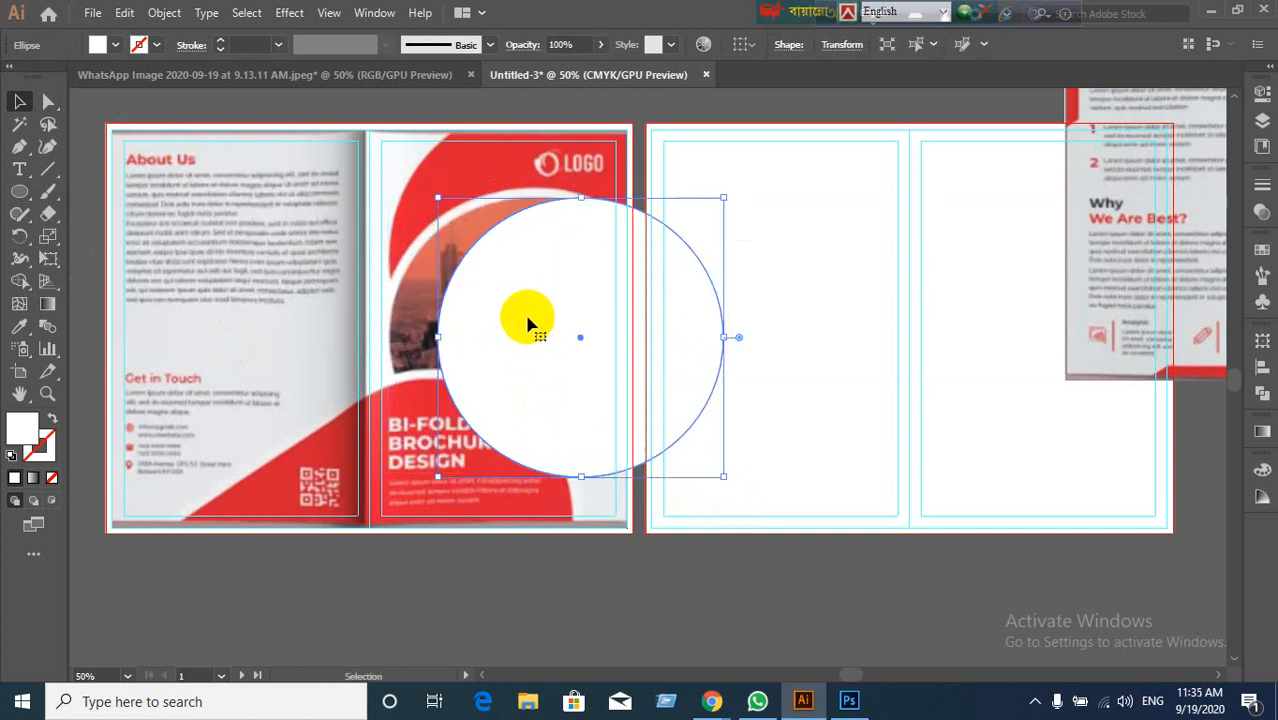
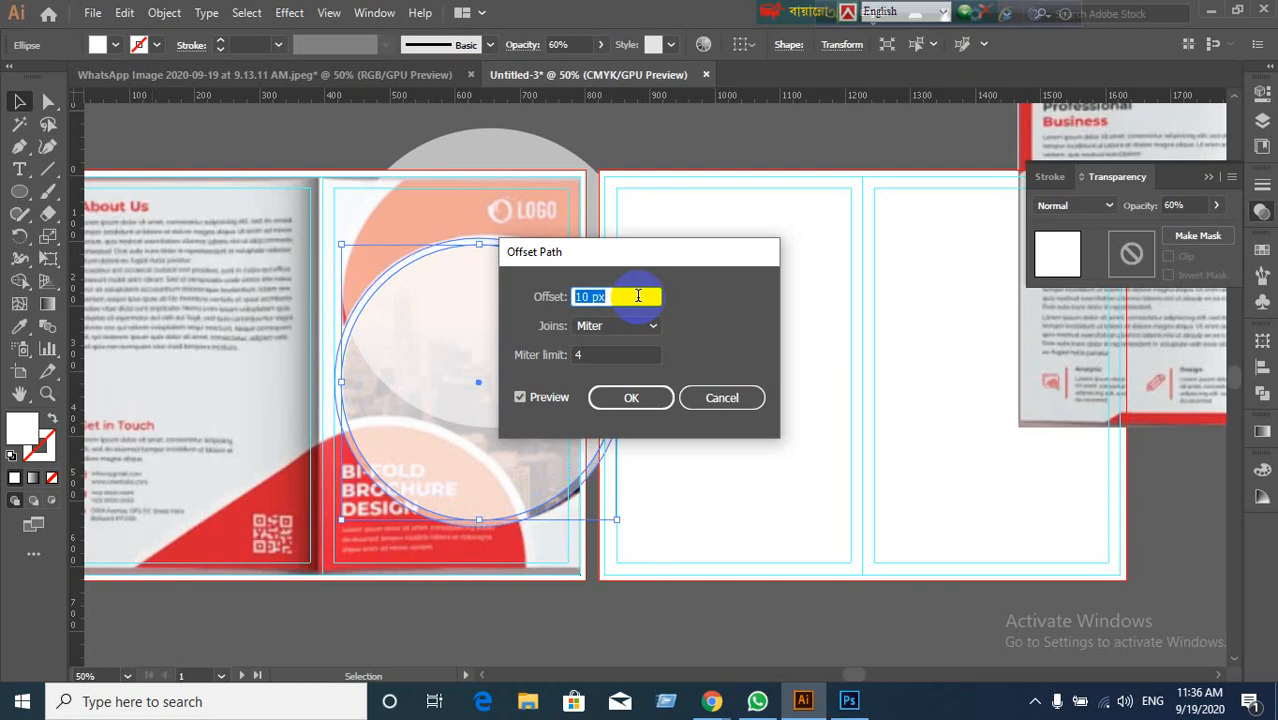
Step: Offset the inner cover circle's path outward by about 15 px to create a slightly larger concentric circle
{"action": "key", "text": "Up"}
{"action": "key", "text": "Up"}
{"action": "key", "text": "Up"}
{"action": "key", "text": "Up"}
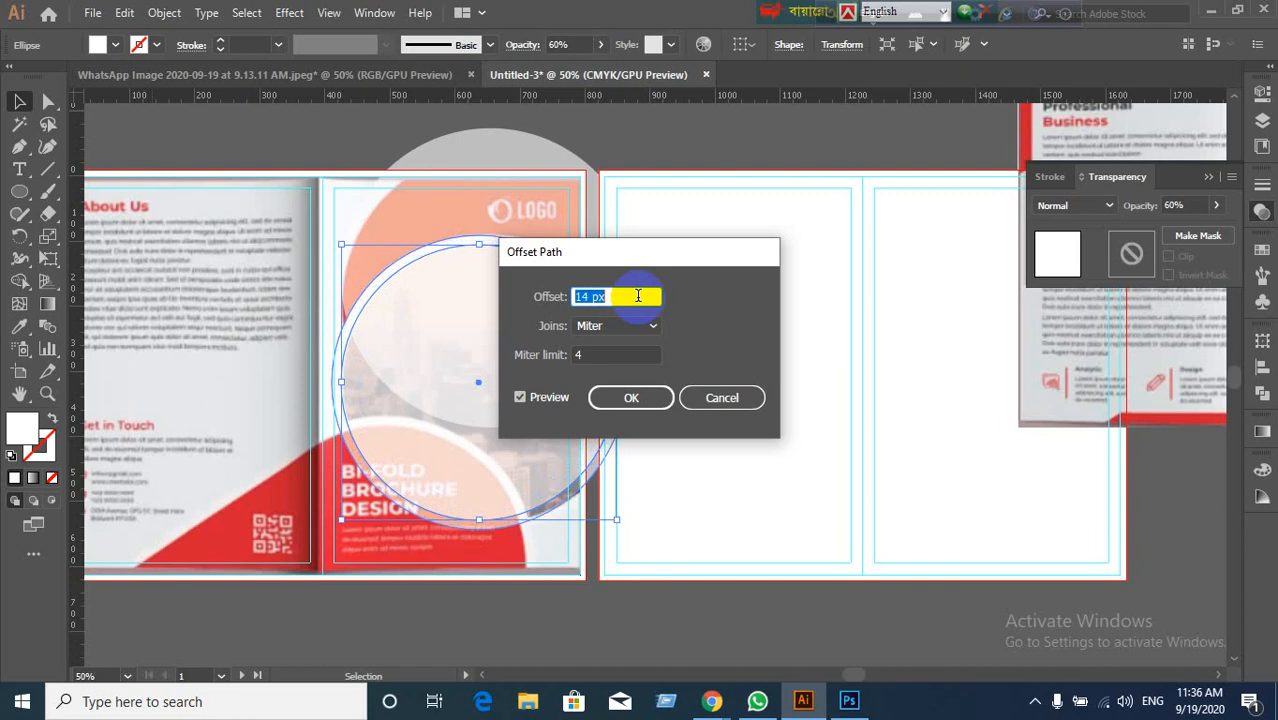
{"action": "left_click_drag", "start_coordinate": [649, 252], "coordinate": [907, 274]}
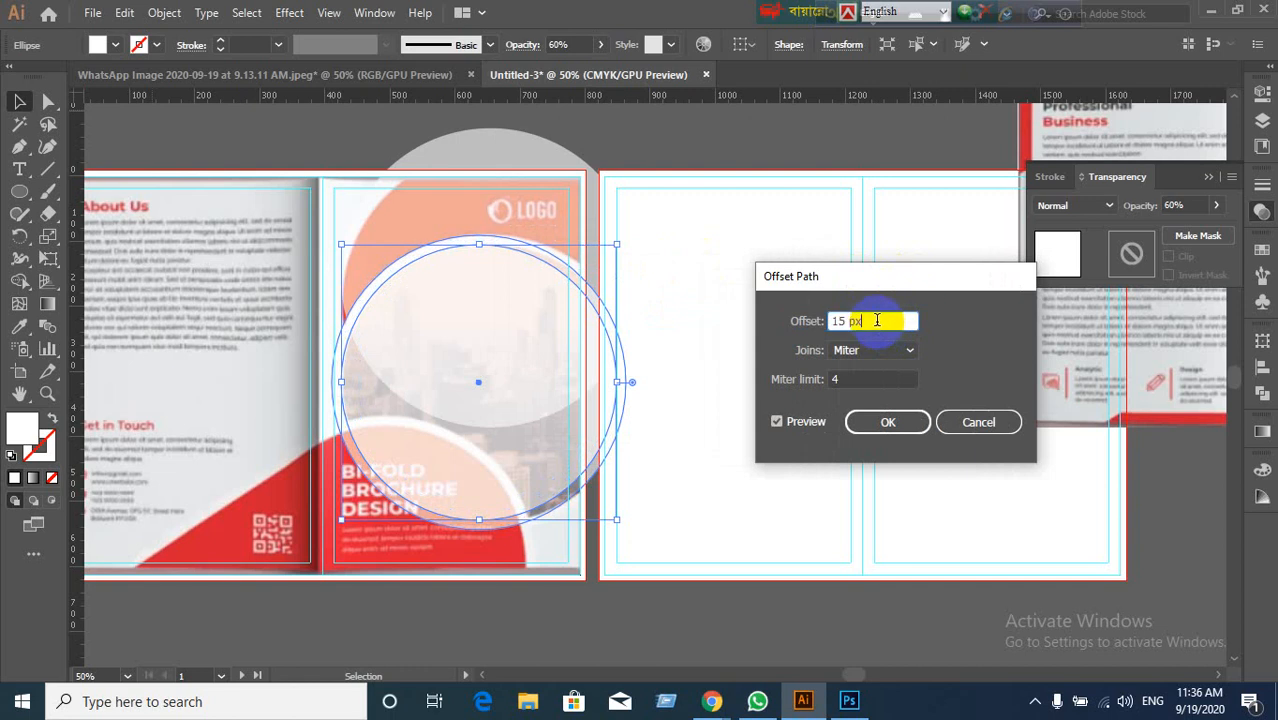
{"action": "key", "text": "Down"}
{"action": "left_click", "coordinate": [872, 428]}
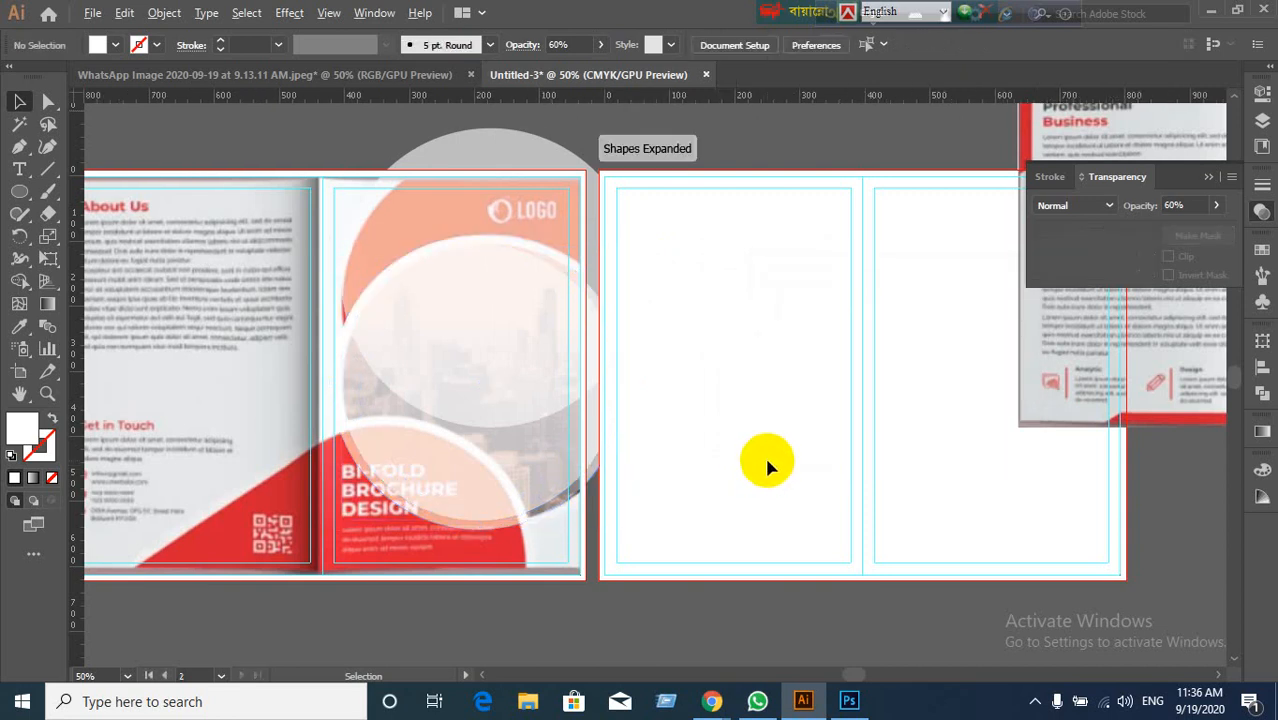
Step: Set the opacity of all three white circles on the front cover to 100%
{"action": "left_click", "coordinate": [536, 434]}
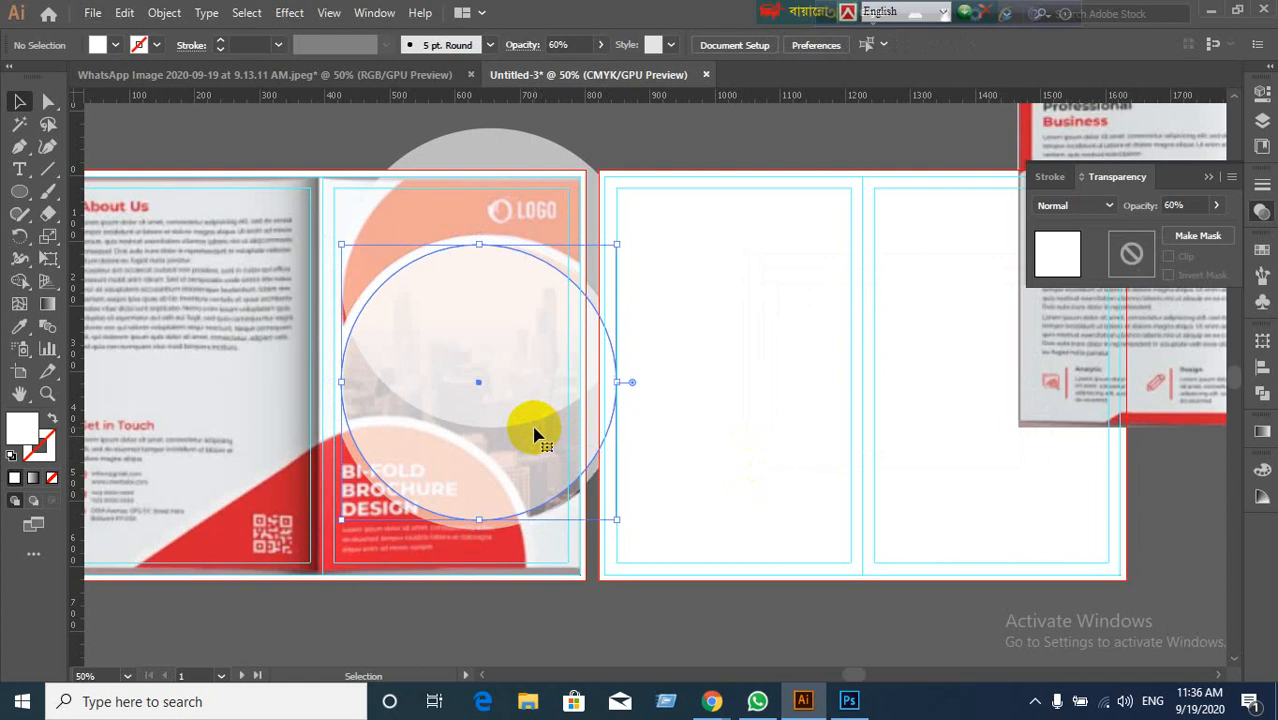
{"action": "left_click", "coordinate": [714, 467]}
{"action": "left_click_drag", "start_coordinate": [331, 160], "coordinate": [599, 497]}
{"action": "left_click", "coordinate": [722, 497]}
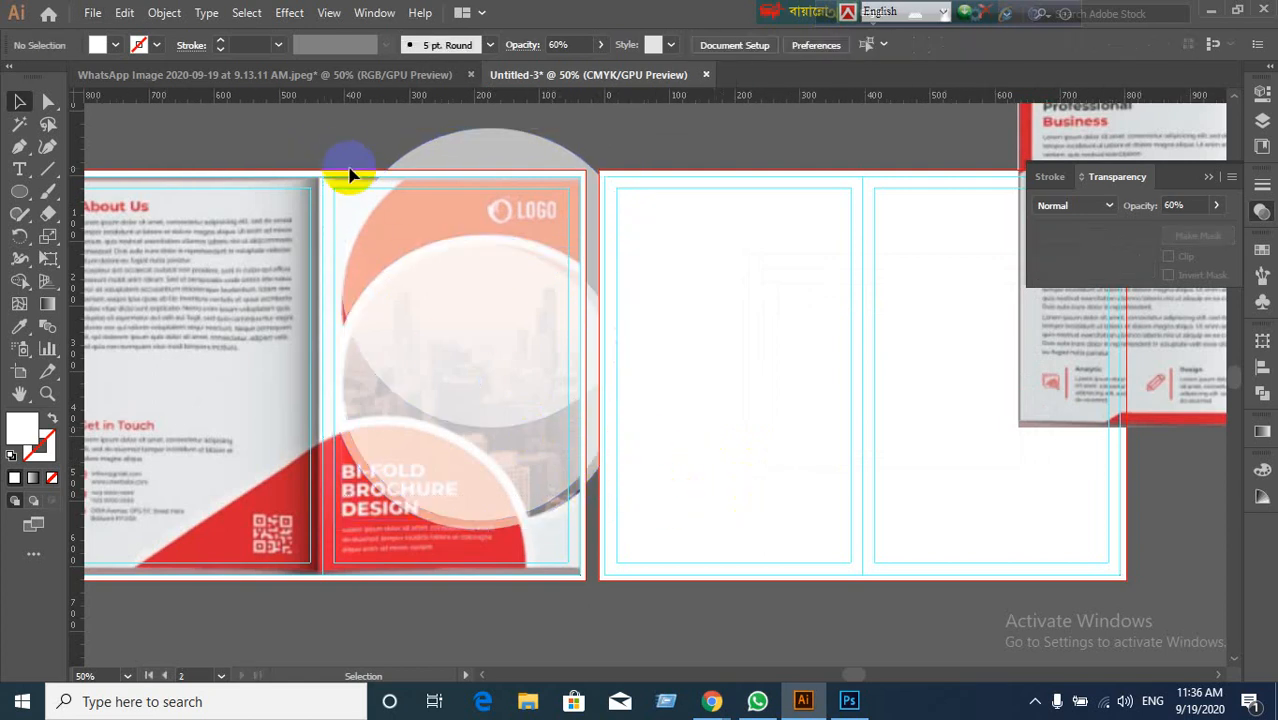
{"action": "left_click_drag", "start_coordinate": [350, 175], "coordinate": [572, 459]}
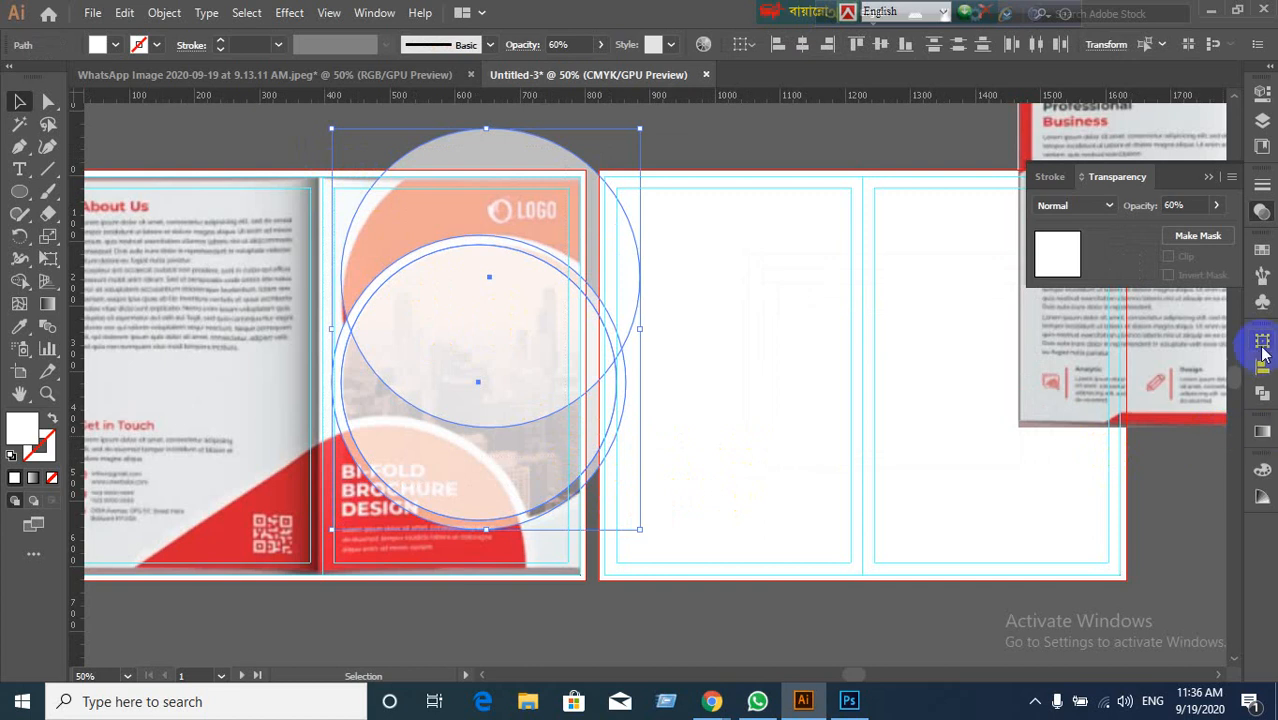
{"action": "left_click", "coordinate": [1260, 212]}
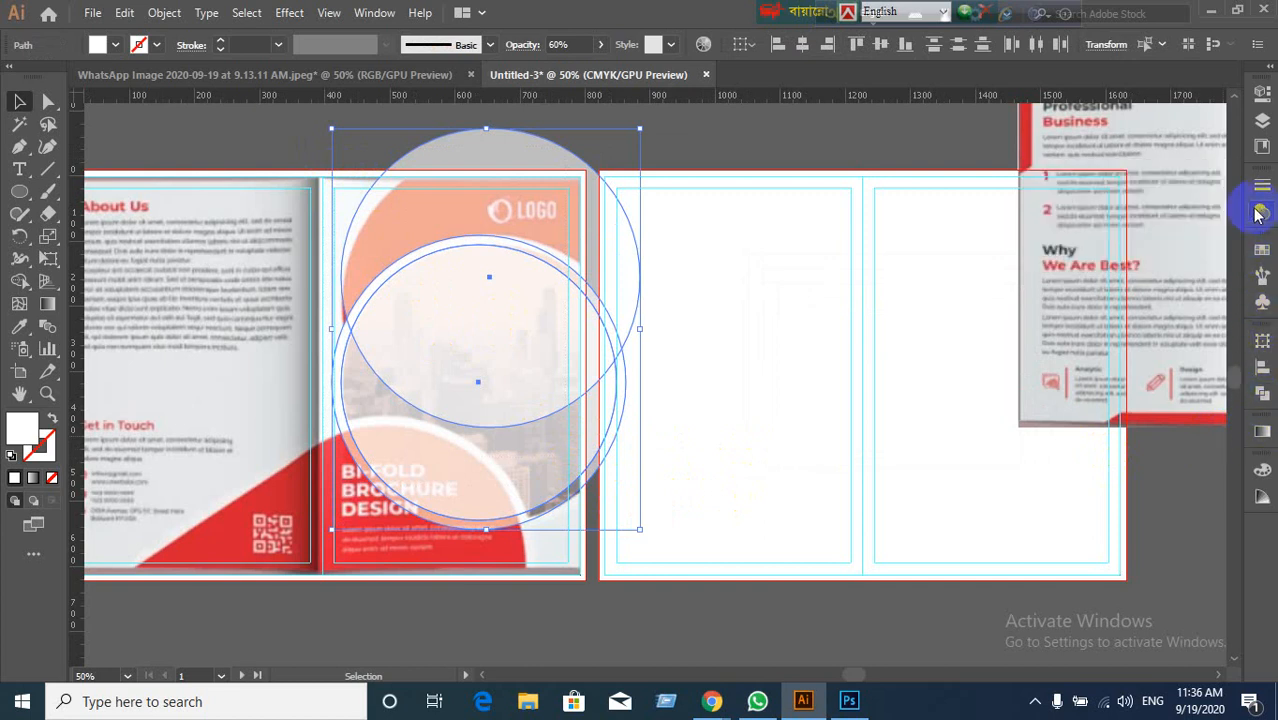
{"action": "left_click", "coordinate": [1260, 212]}
{"action": "left_click", "coordinate": [1185, 205]}
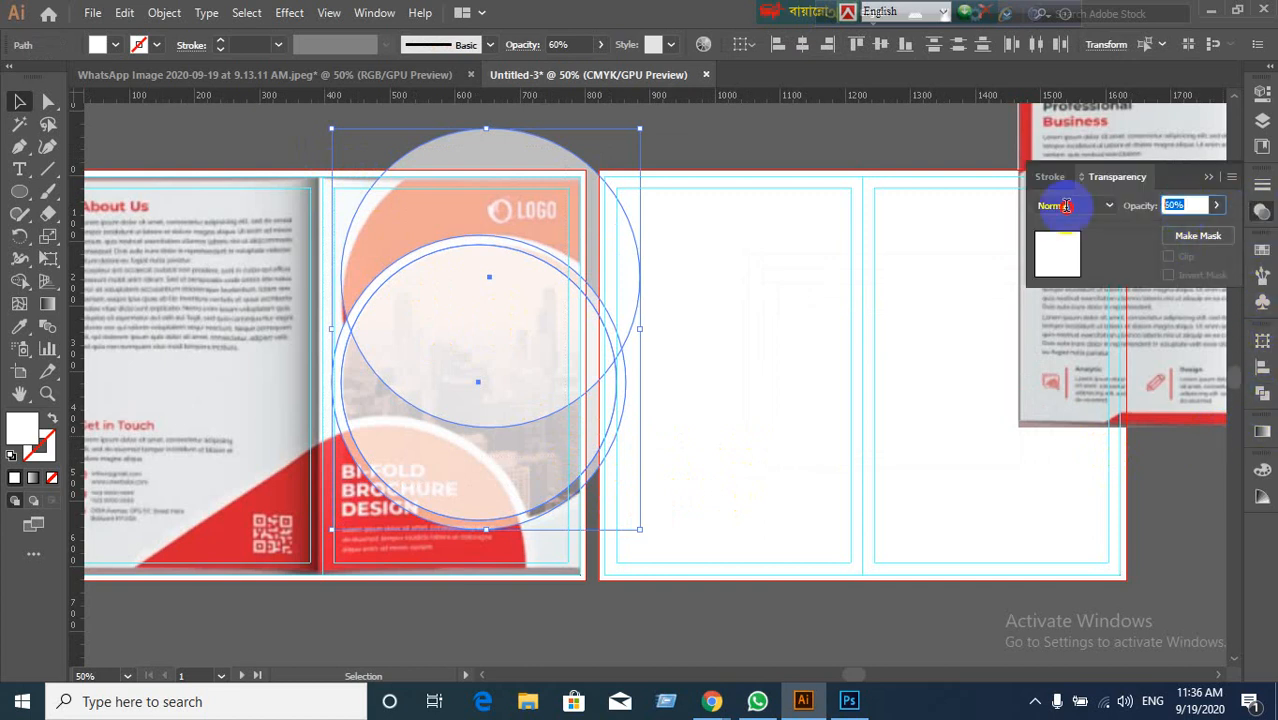
{"action": "key", "text": "Return"}
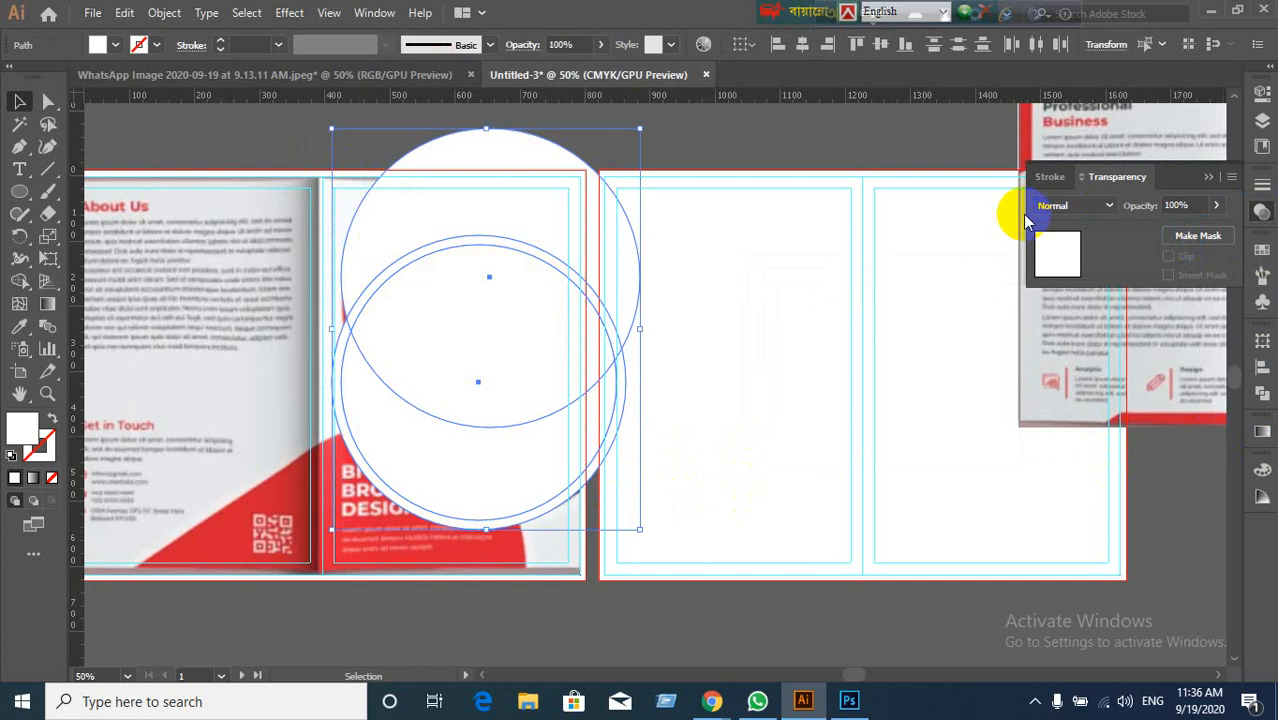
{"action": "left_click", "coordinate": [710, 135]}
Step: Fill the uppermost cover circle with yellow
{"action": "left_click", "coordinate": [527, 368]}
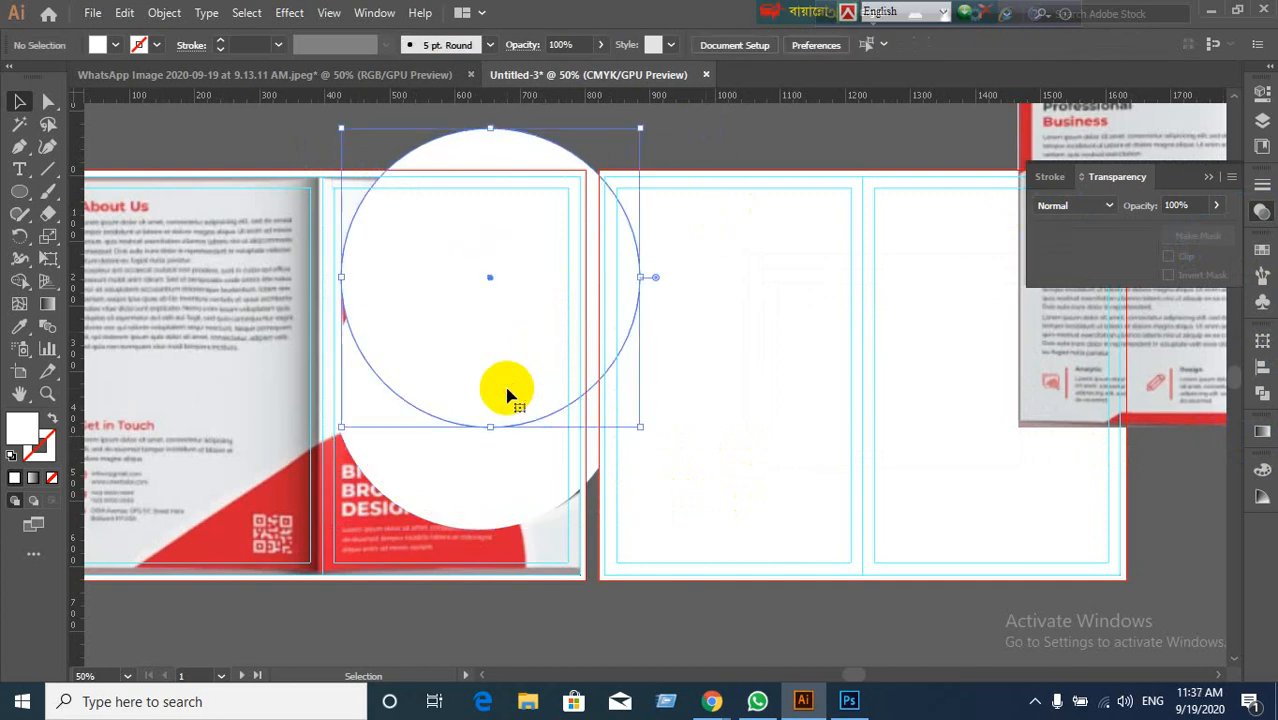
{"action": "left_click", "coordinate": [705, 165]}
{"action": "left_click", "coordinate": [491, 148]}
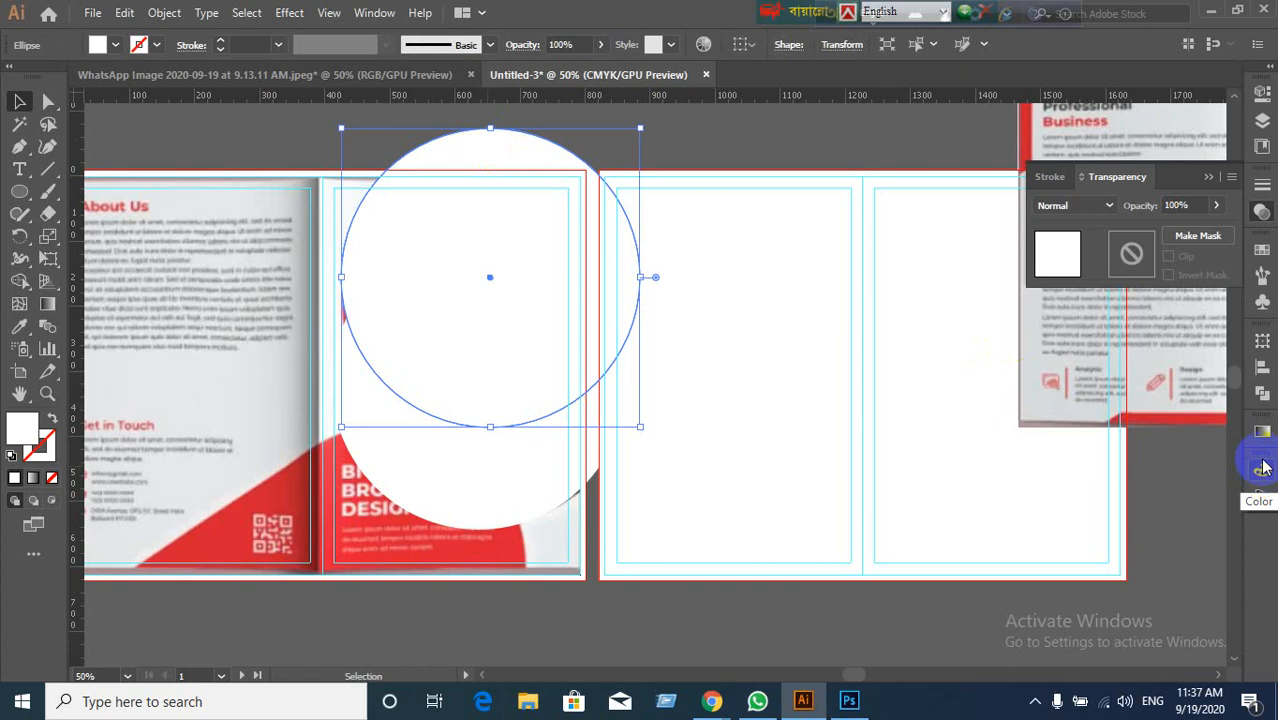
{"action": "left_click", "coordinate": [1262, 251]}
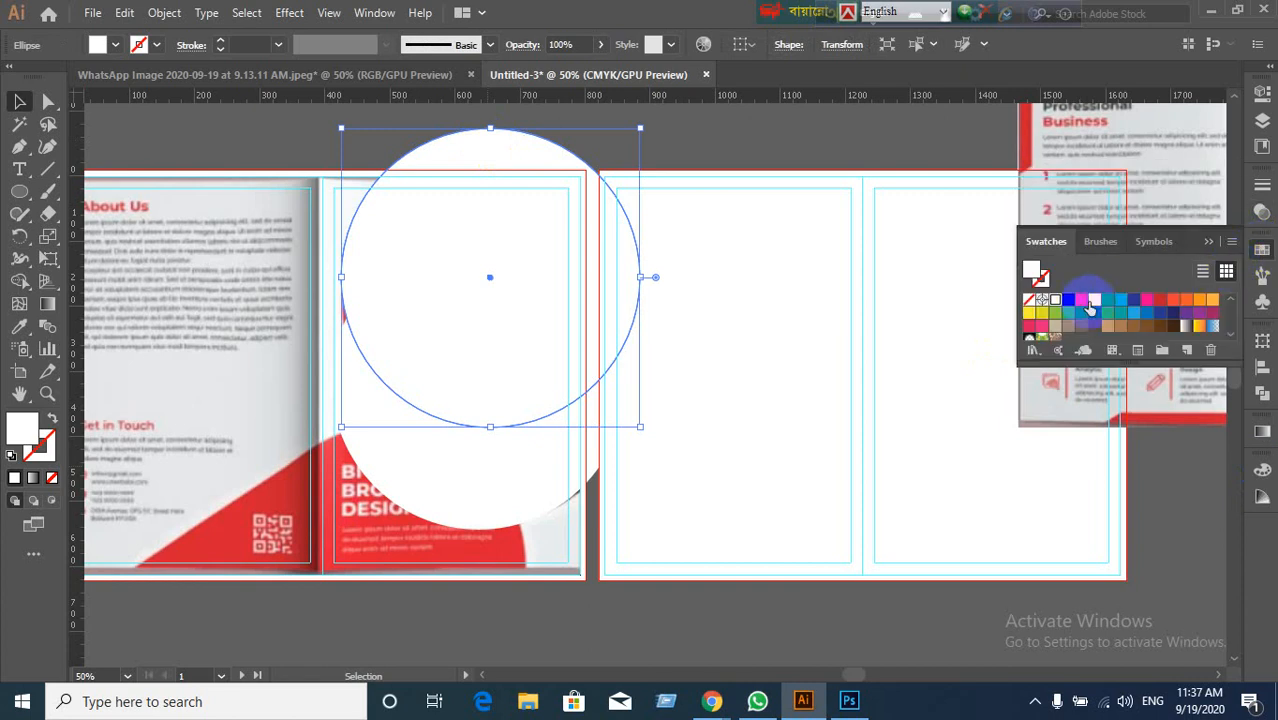
{"action": "left_click", "coordinate": [1094, 299]}
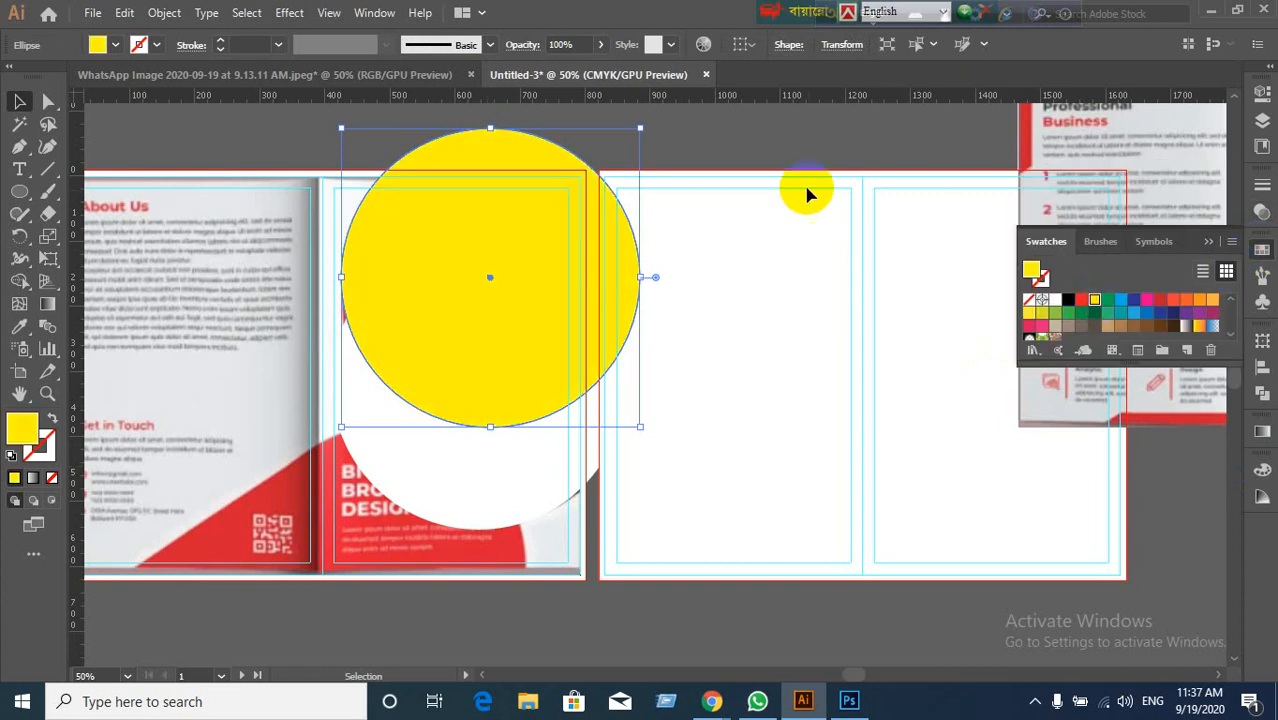
Step: Fill the inner of the two concentric circles with green and the outer one with dark blue
{"action": "left_click", "coordinate": [451, 456]}
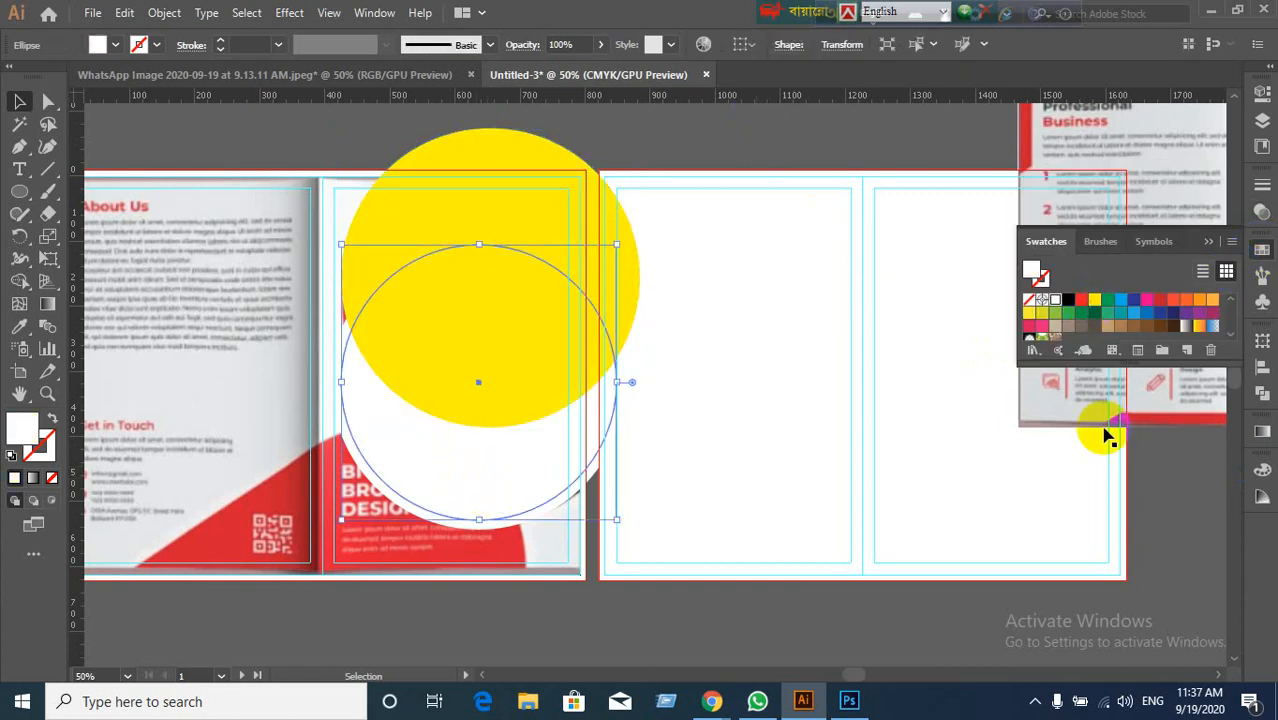
{"action": "left_click", "coordinate": [1107, 300]}
{"action": "left_click", "coordinate": [673, 176]}
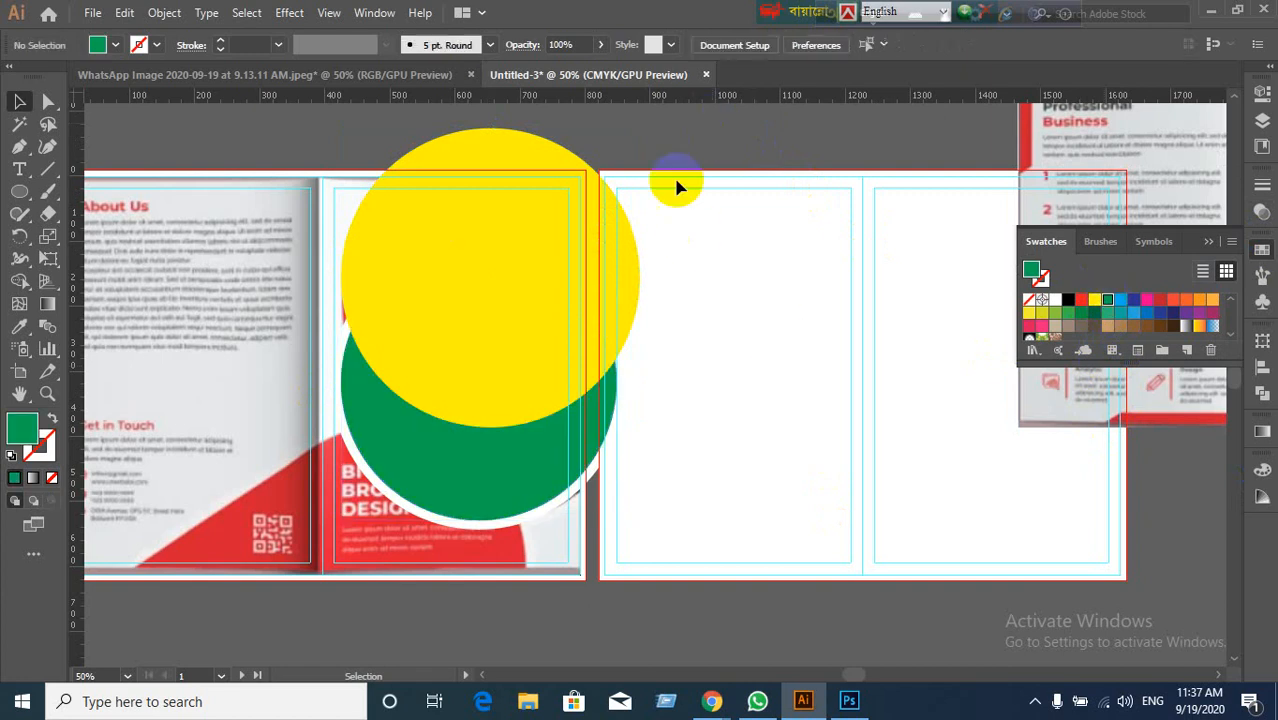
{"action": "left_click", "coordinate": [503, 533]}
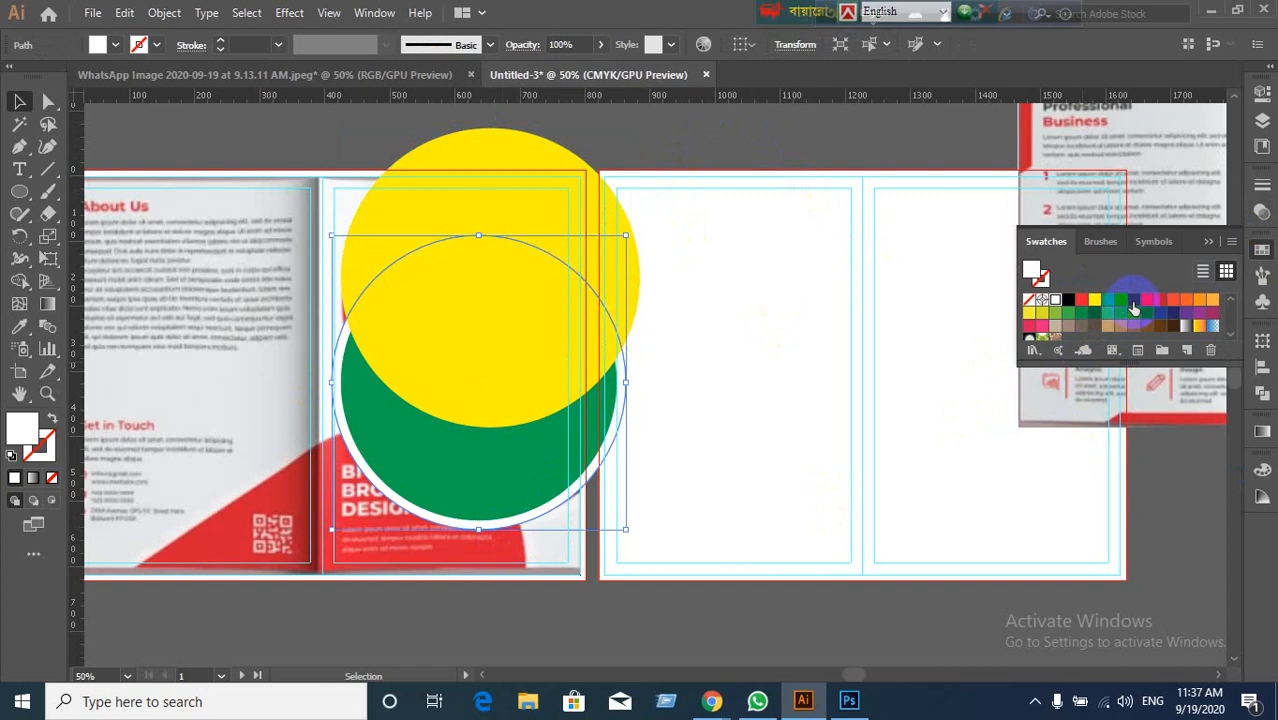
{"action": "left_click", "coordinate": [1133, 299]}
{"action": "left_click", "coordinate": [760, 418]}
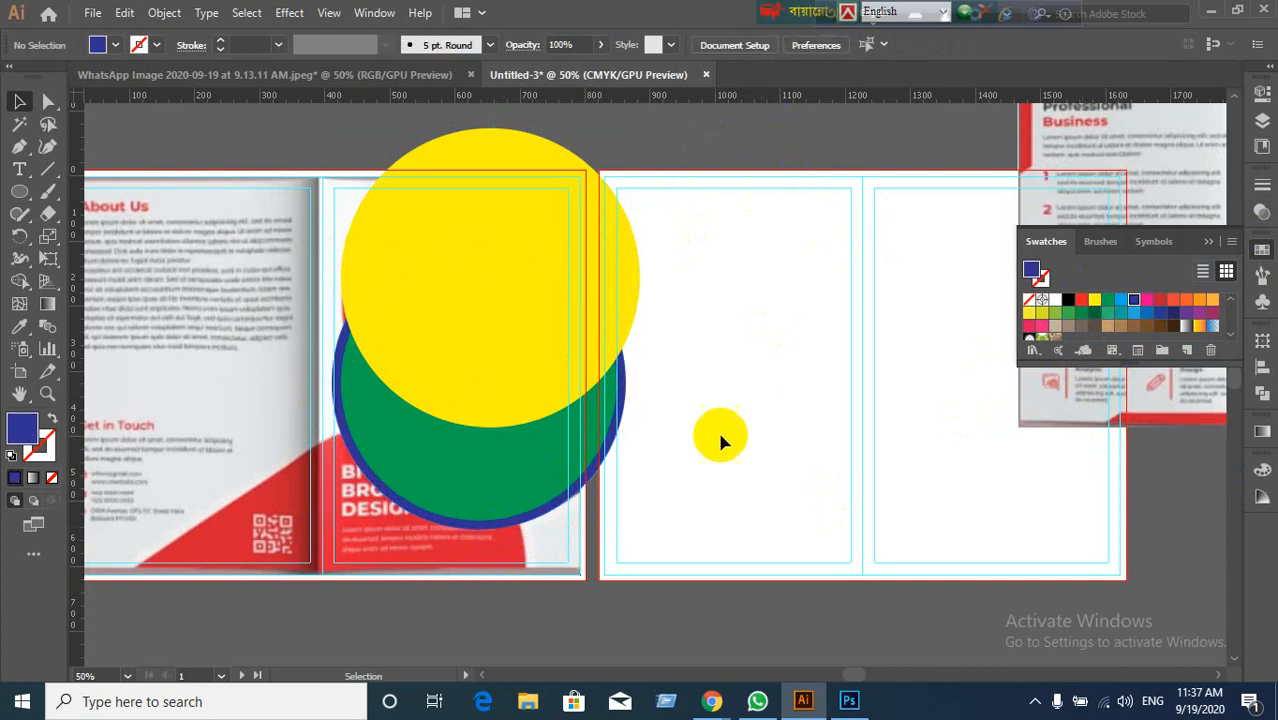
Step: With Shape Builder, cut the ring-shaped strip out of the yellow circle and separate the area overlapping the green circle
{"action": "left_click_drag", "start_coordinate": [600, 140], "coordinate": [619, 191]}
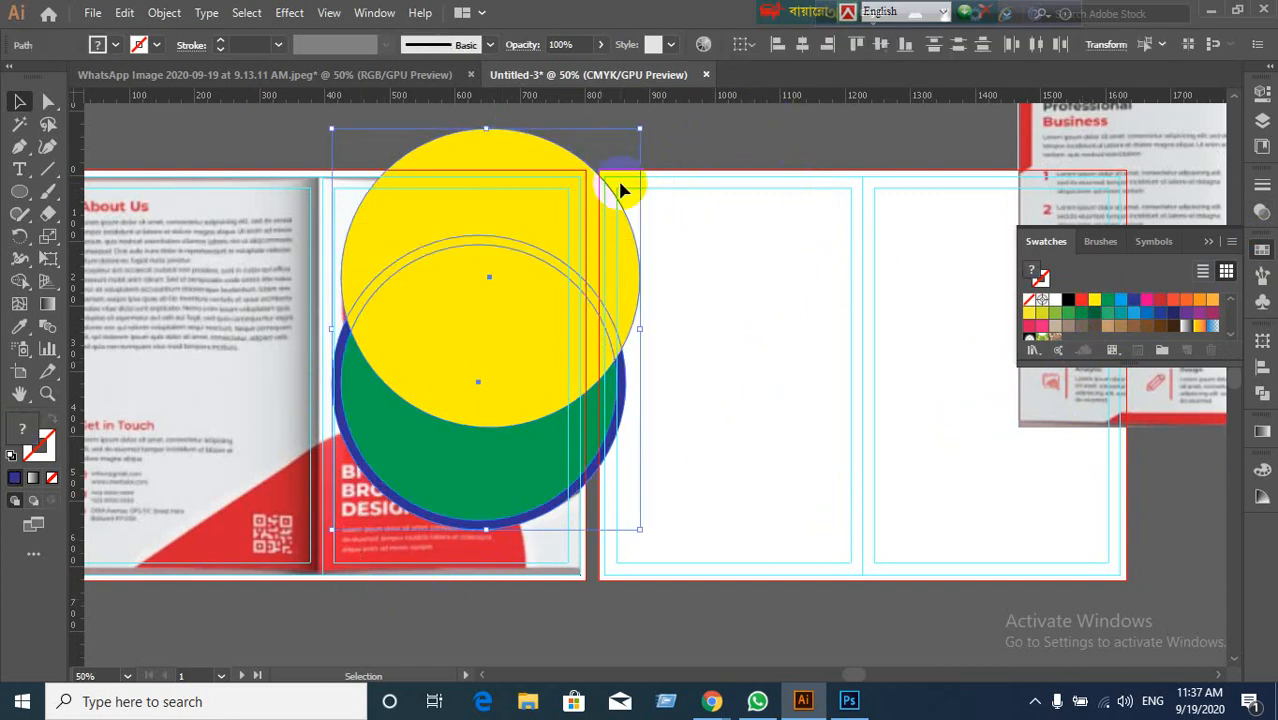
{"action": "left_click", "coordinate": [20, 281]}
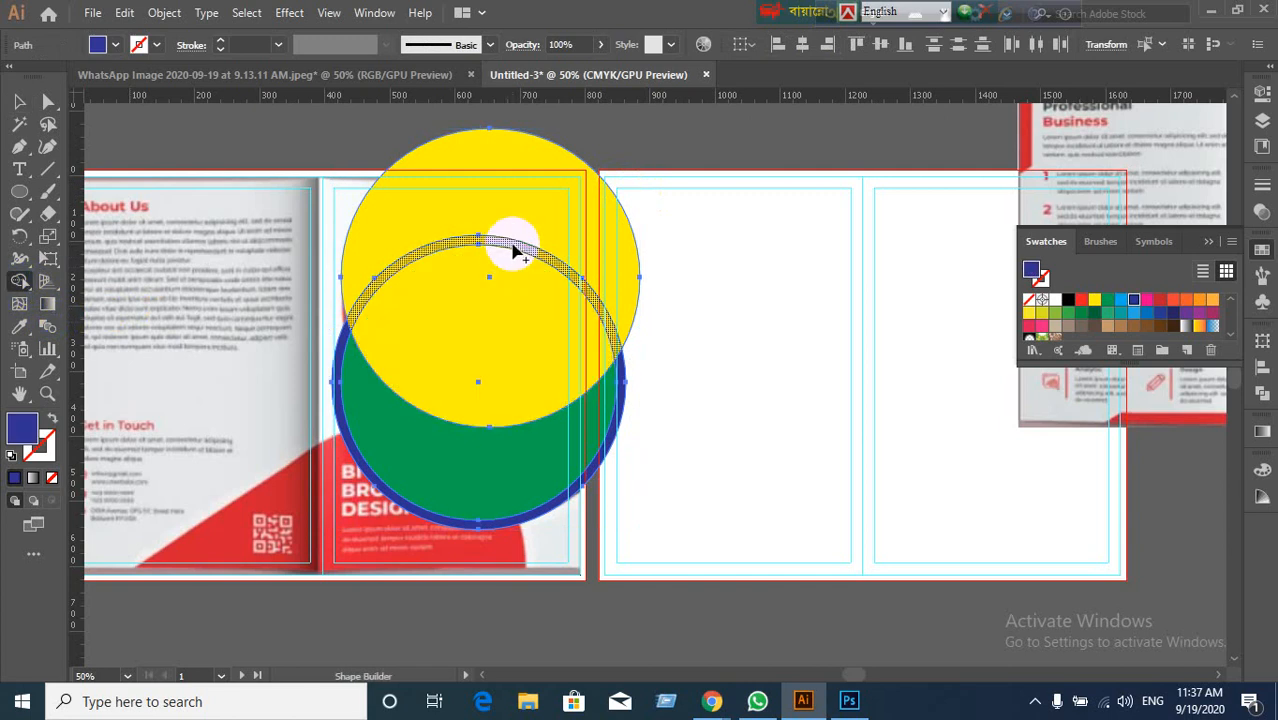
{"action": "left_click", "coordinate": [513, 246], "text": "alt"}
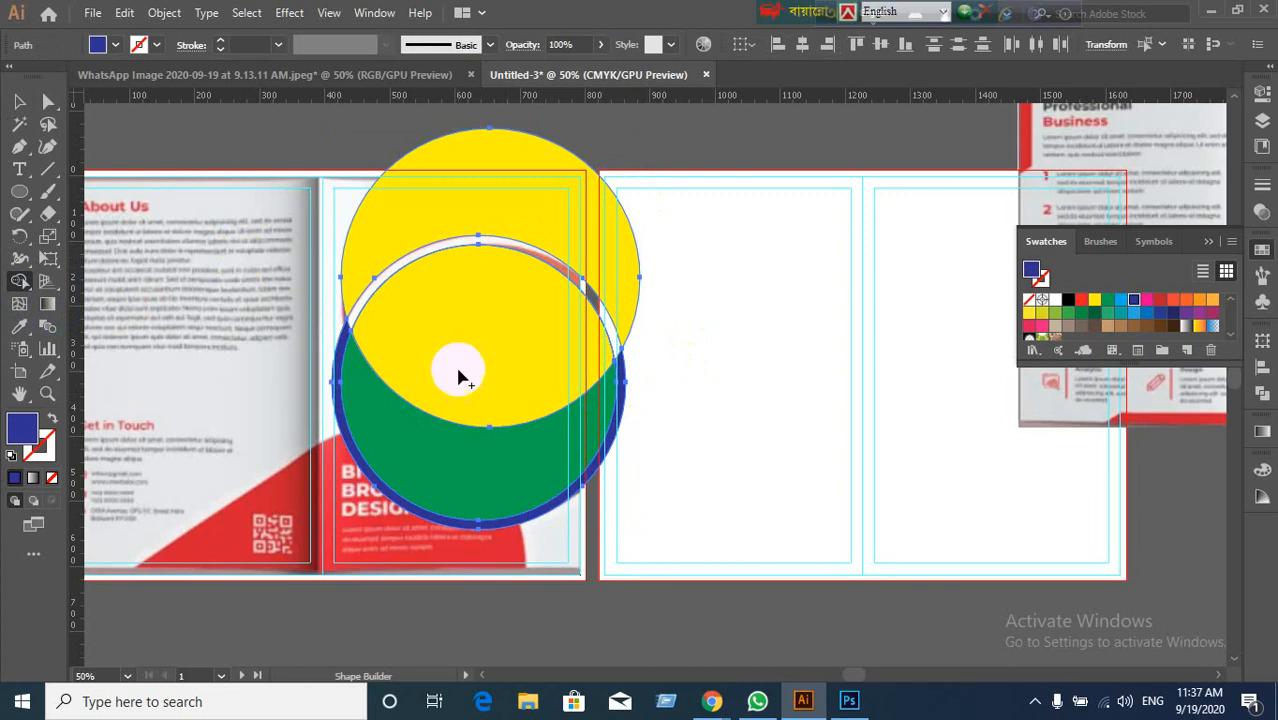
{"action": "scroll", "coordinate": [490, 390], "scroll_direction": "up", "scroll_amount": 3}
{"action": "scroll", "coordinate": [499, 395], "scroll_direction": "down", "scroll_amount": 1}
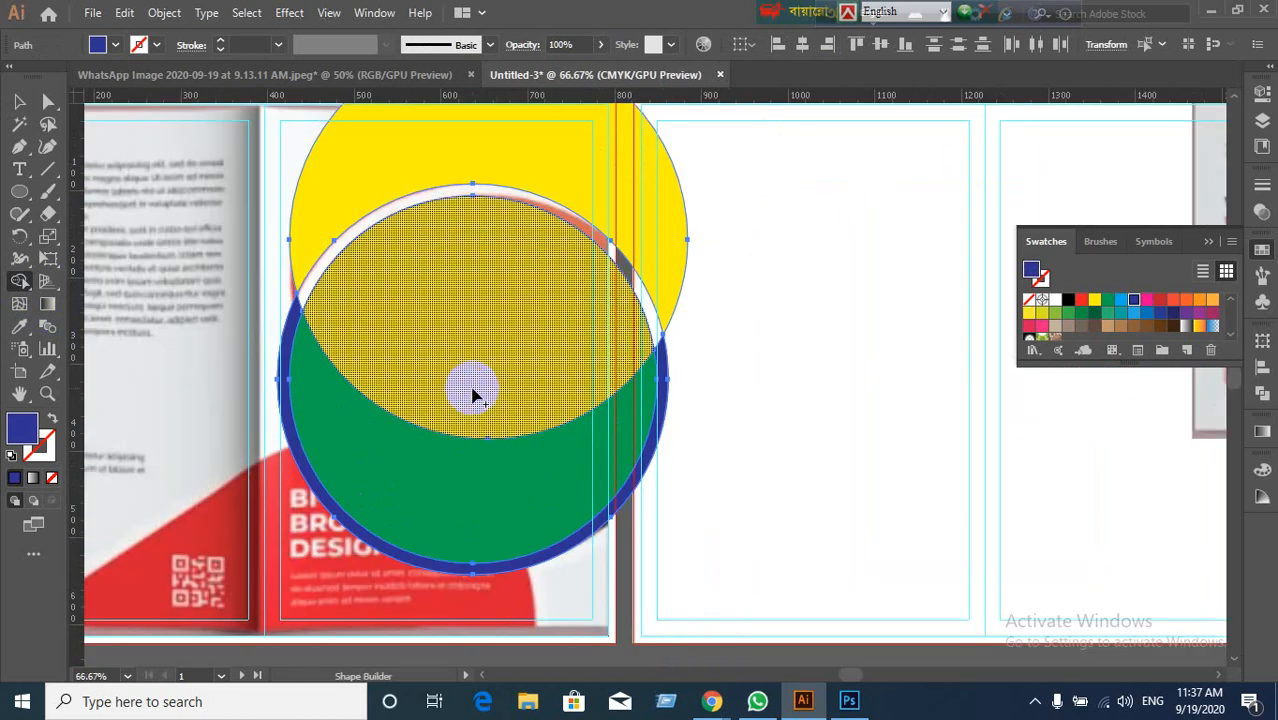
{"action": "left_click", "coordinate": [493, 400]}
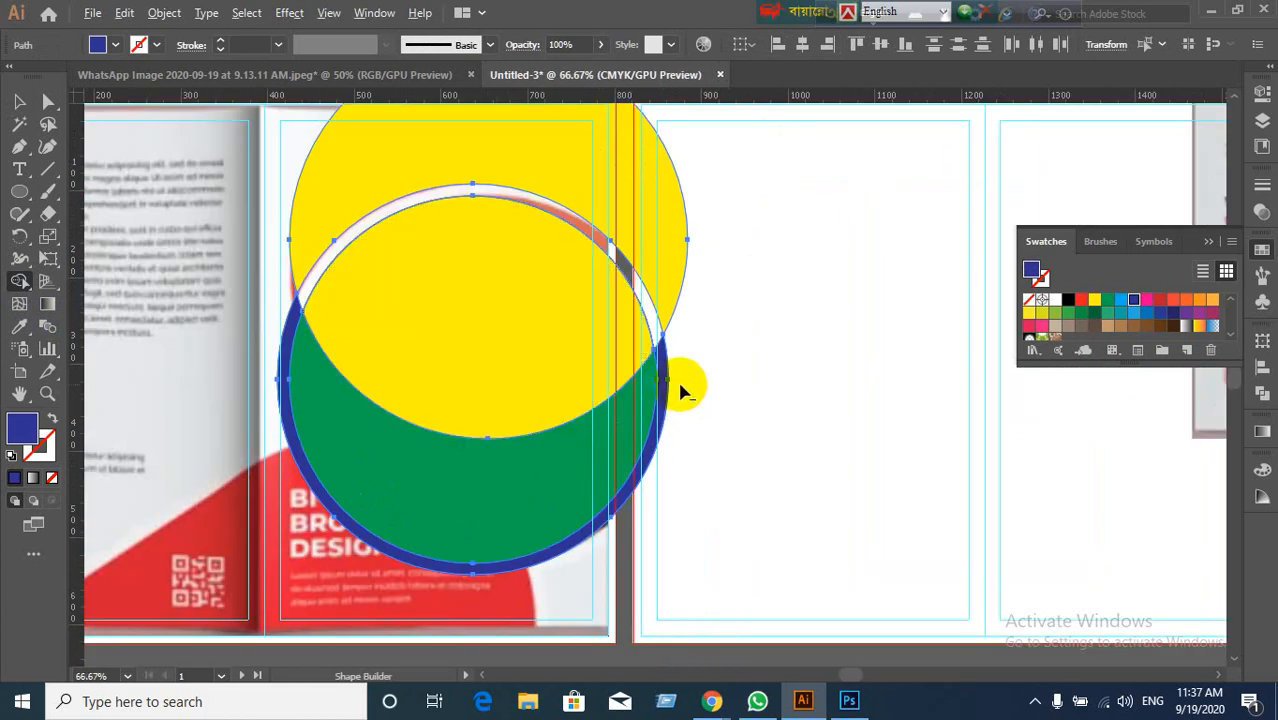
{"action": "scroll", "coordinate": [685, 385], "scroll_direction": "down", "scroll_amount": 1}
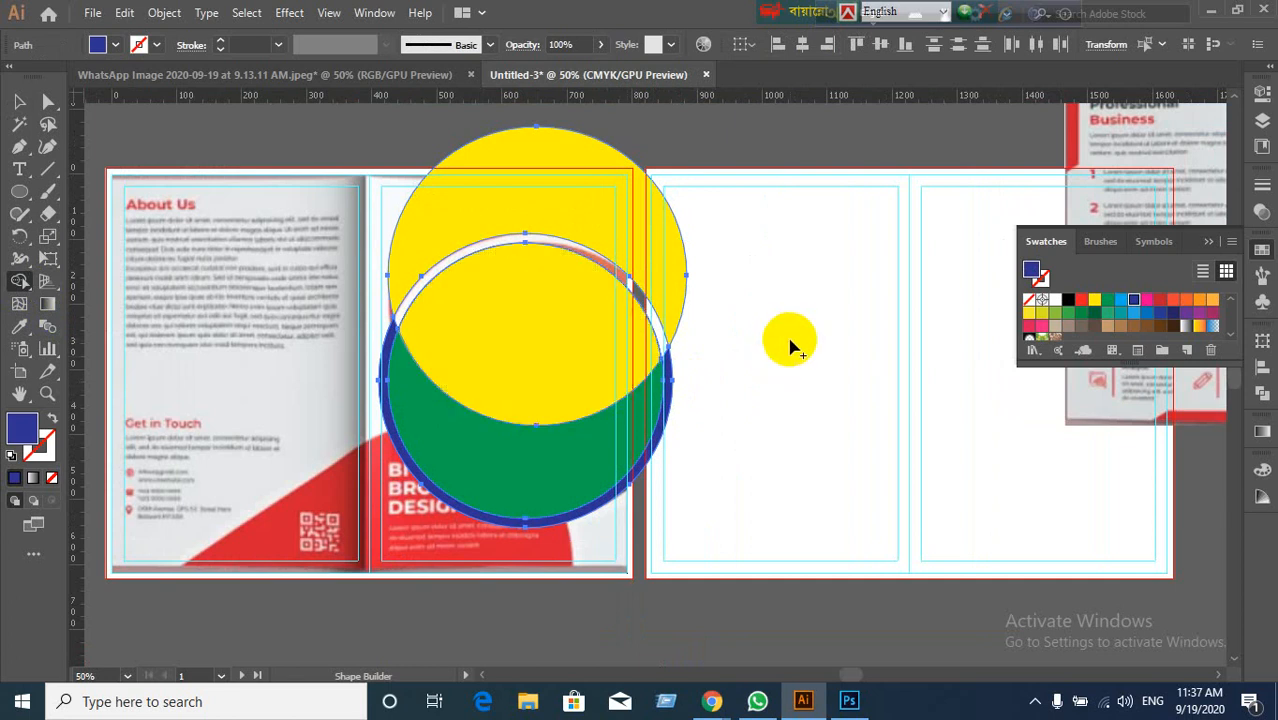
Step: Move the yellow lens-shaped piece off the green circle and delete it
{"action": "left_click", "coordinate": [19, 101]}
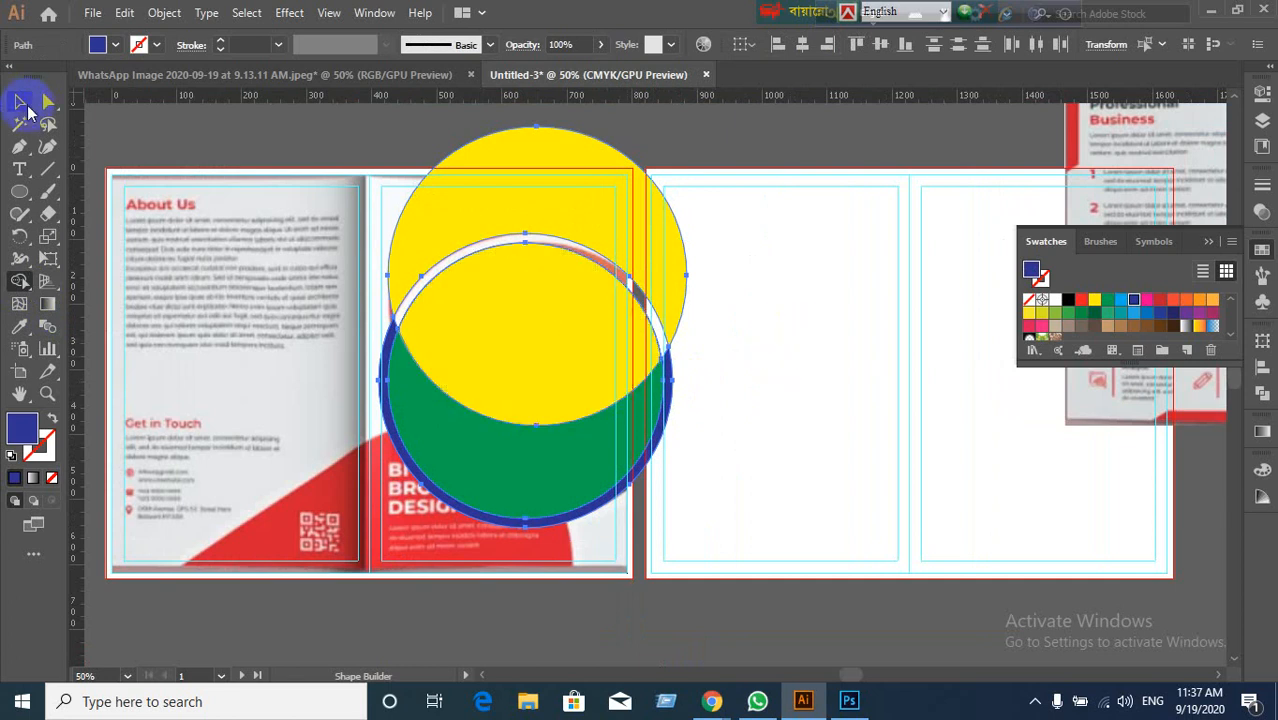
{"action": "left_click", "coordinate": [802, 148]}
{"action": "left_click_drag", "start_coordinate": [573, 300], "coordinate": [896, 385]}
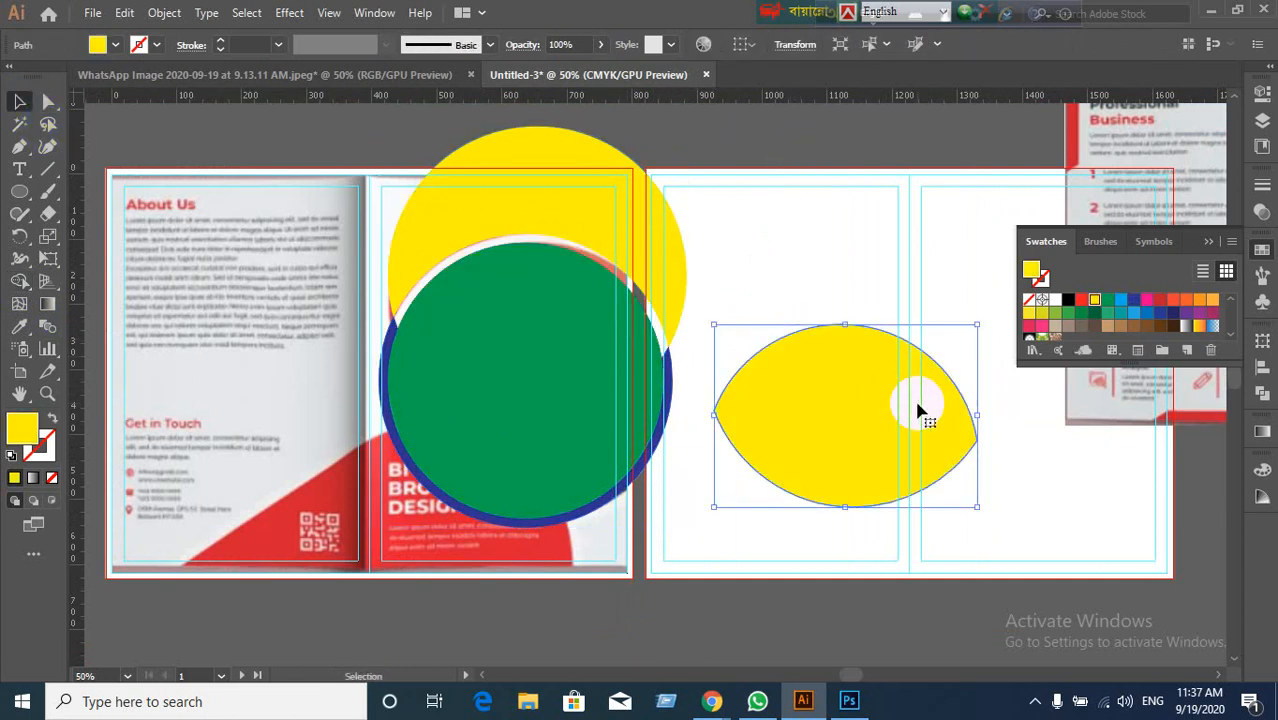
{"action": "key", "text": "Delete"}
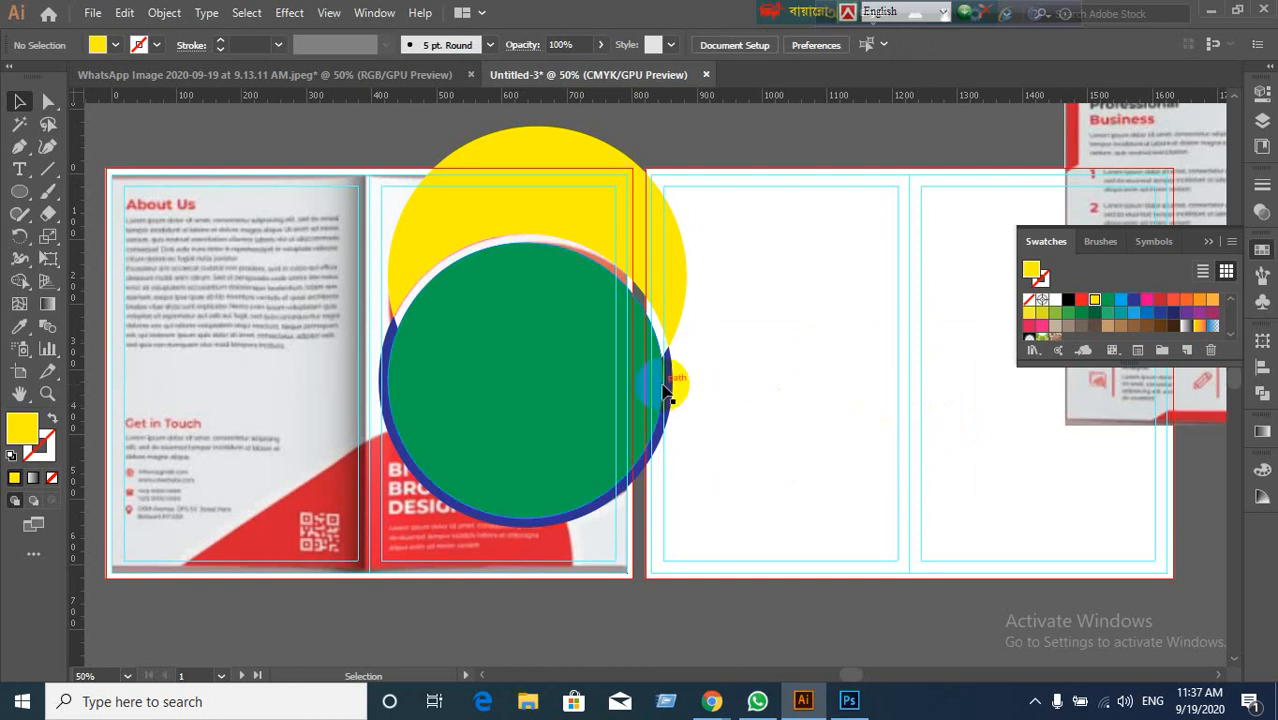
{"action": "left_click_drag", "start_coordinate": [508, 380], "coordinate": [959, 486]}
{"action": "left_click_drag", "start_coordinate": [453, 423], "coordinate": [368, 519]}
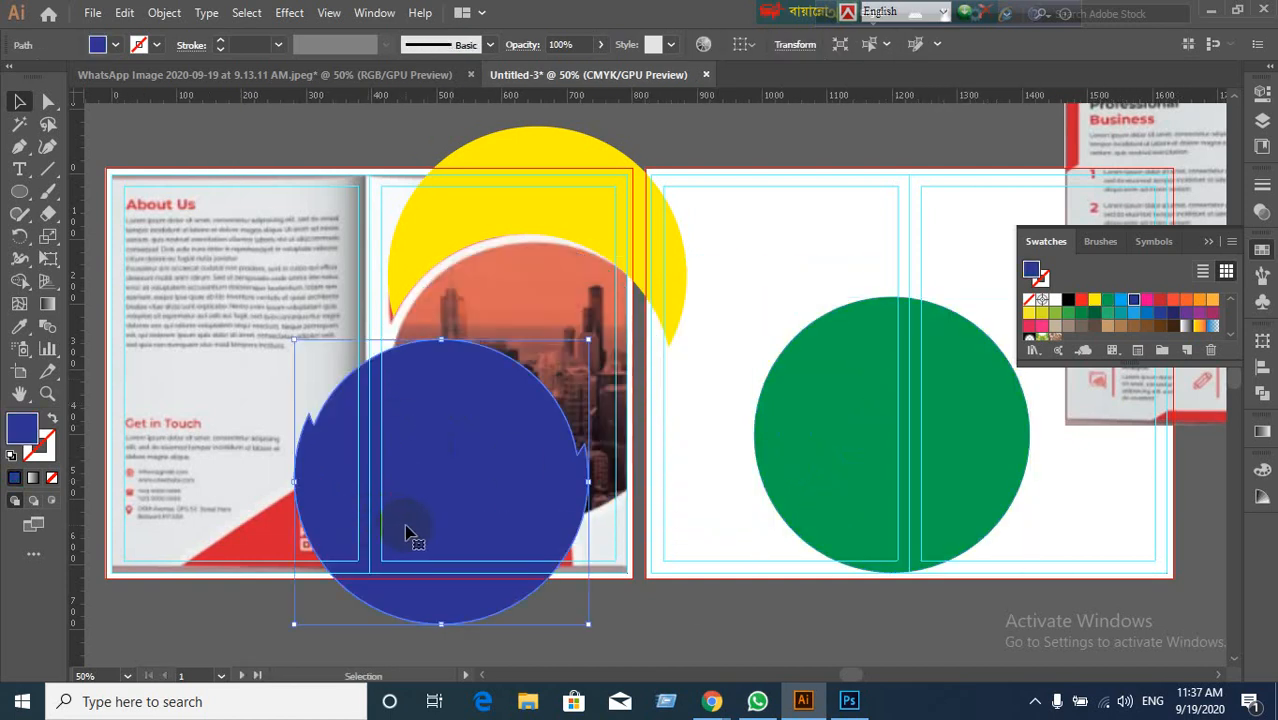
{"action": "key", "text": "ctrl+z"}
{"action": "key", "text": "ctrl+z"}
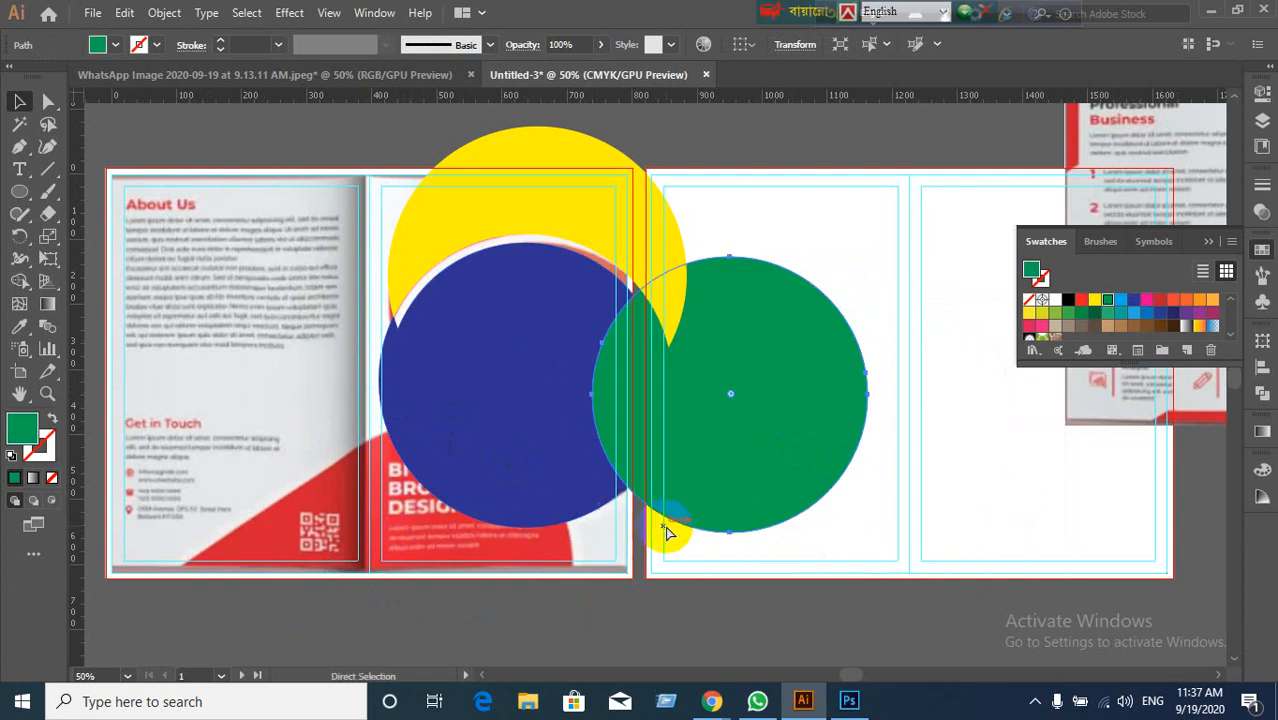
{"action": "key", "text": "ctrl+z"}
Step: Delete the dark blue shape behind the green circle
{"action": "left_click", "coordinate": [705, 524]}
{"action": "scroll", "coordinate": [702, 548], "scroll_direction": "up", "scroll_amount": 1}
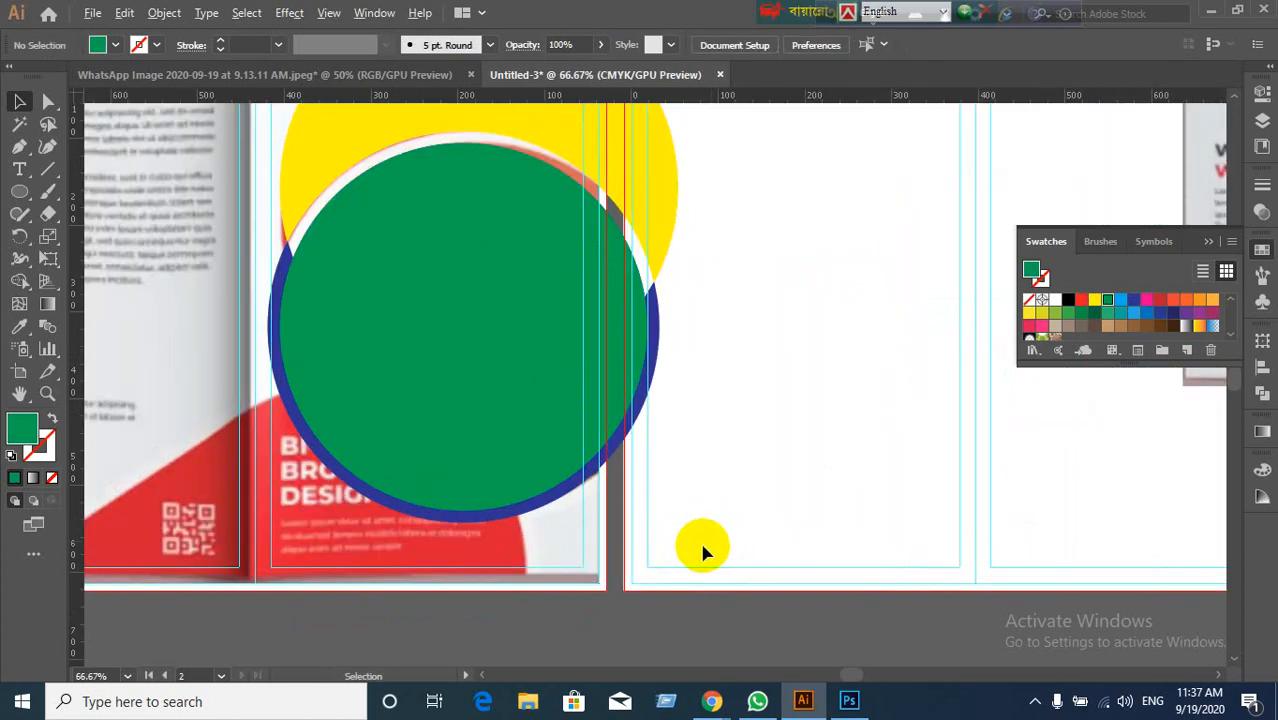
{"action": "left_click", "coordinate": [549, 503]}
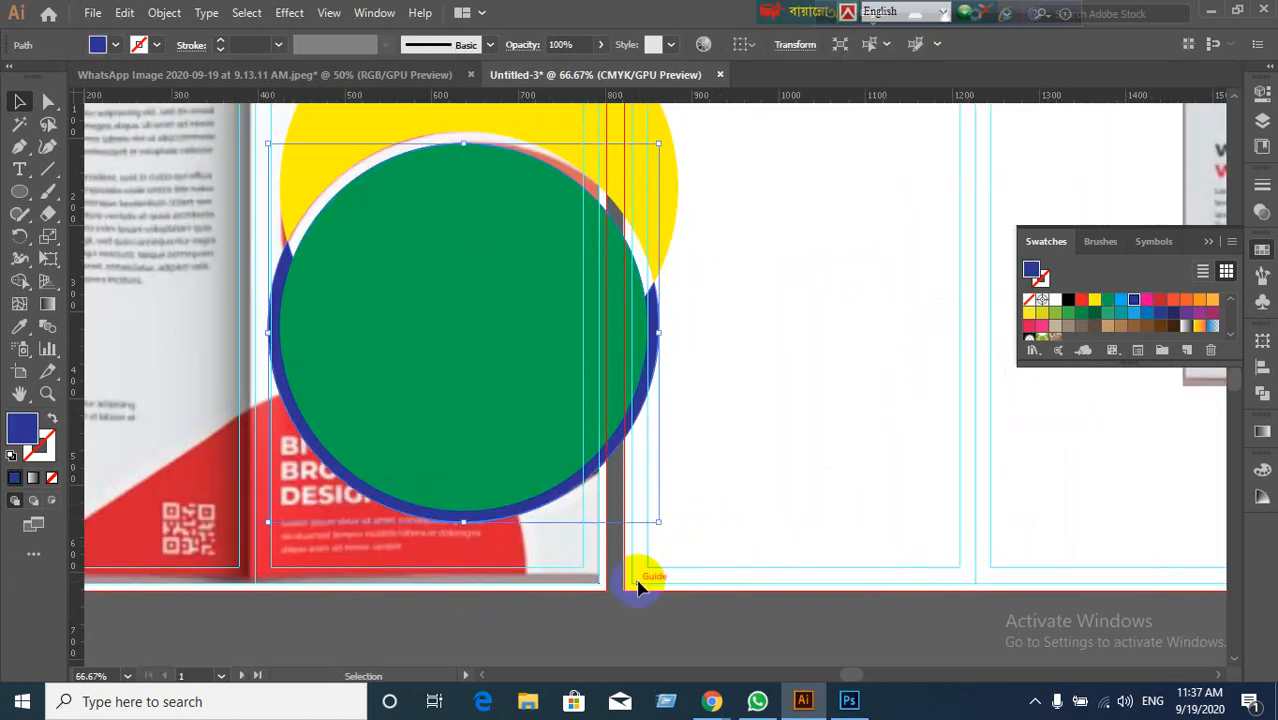
{"action": "key", "text": "Delete"}
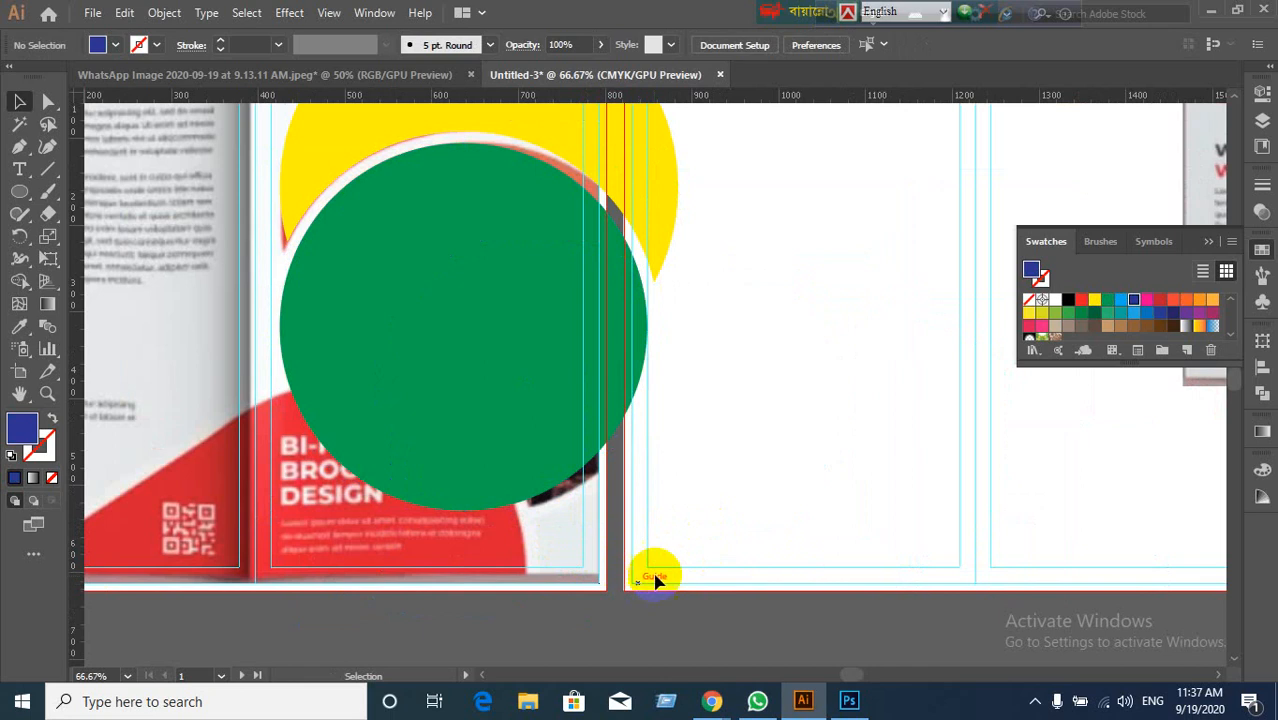
{"action": "scroll", "coordinate": [670, 565], "scroll_direction": "down", "scroll_amount": 1}
{"action": "scroll", "coordinate": [690, 548], "scroll_direction": "down", "scroll_amount": 1}
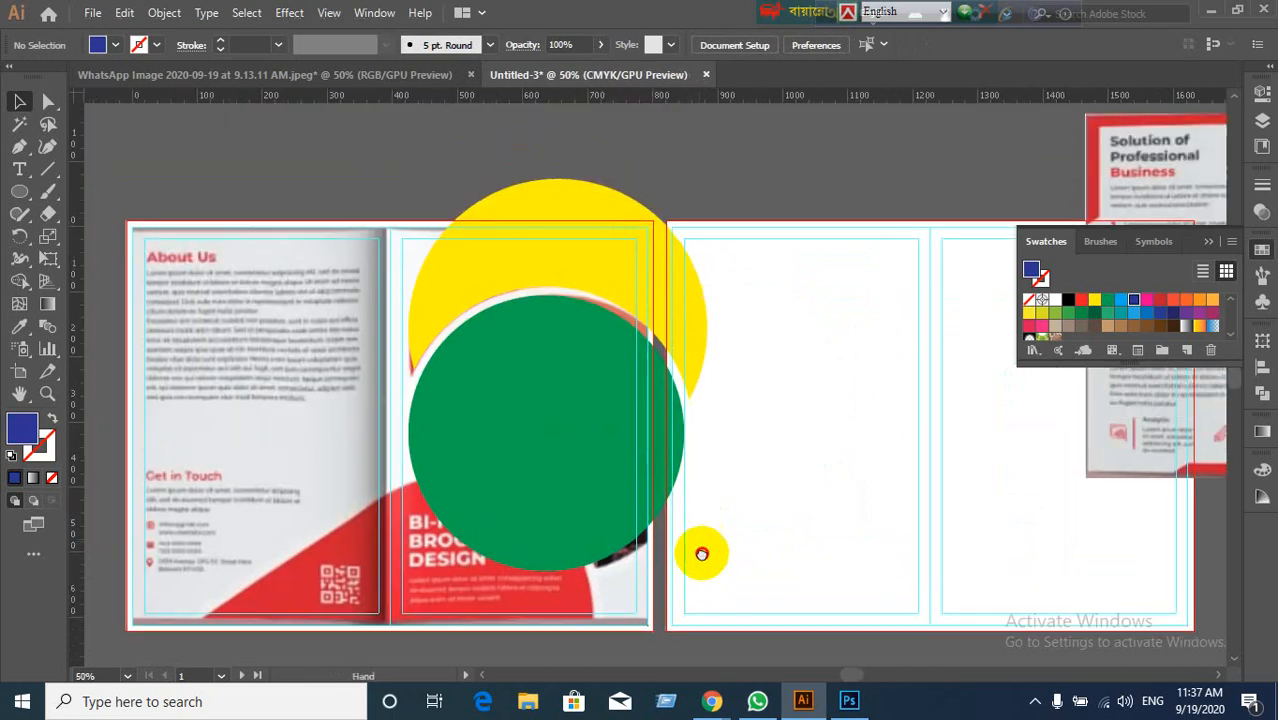
{"action": "left_click_drag", "start_coordinate": [562, 512], "coordinate": [797, 551]}
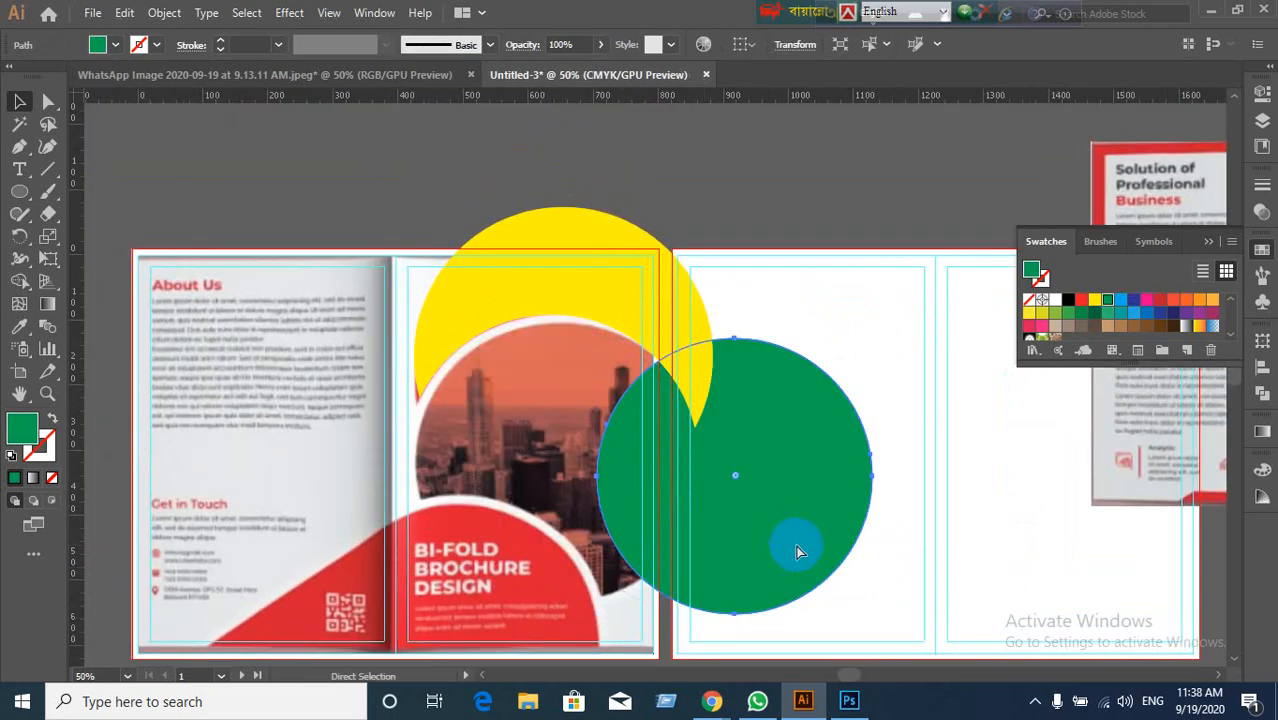
{"action": "key", "text": "ctrl+z"}
{"action": "left_click", "coordinate": [832, 462]}
{"action": "left_click_drag", "start_coordinate": [405, 181], "coordinate": [554, 453]}
{"action": "scroll", "coordinate": [750, 399], "scroll_direction": "up", "scroll_amount": 1}
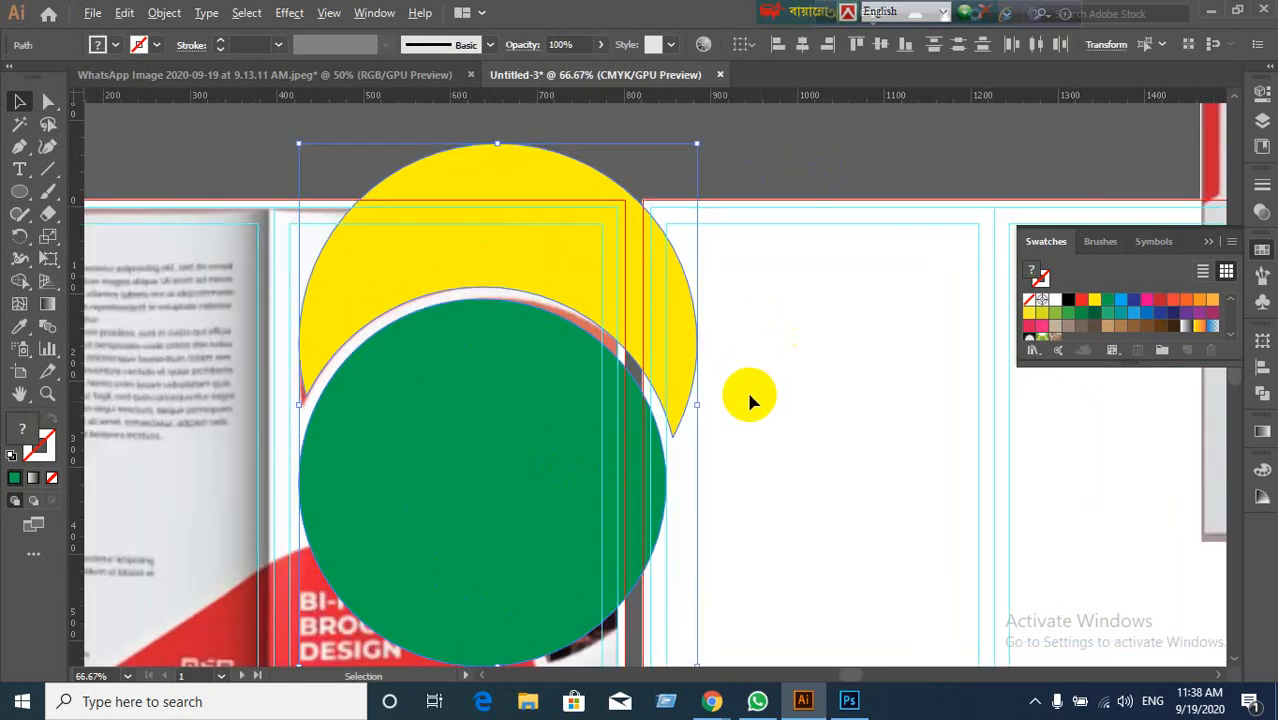
{"action": "left_click", "coordinate": [47, 169]}
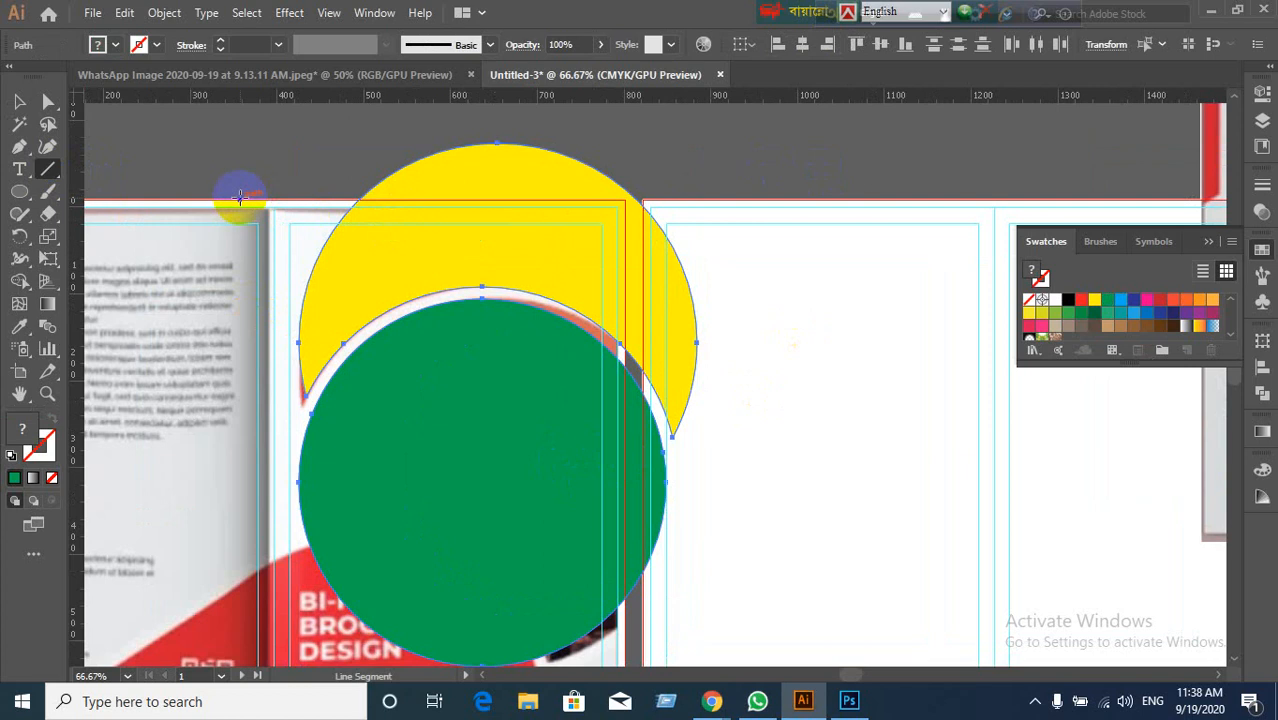
{"action": "left_click_drag", "start_coordinate": [240, 197], "coordinate": [842, 216]}
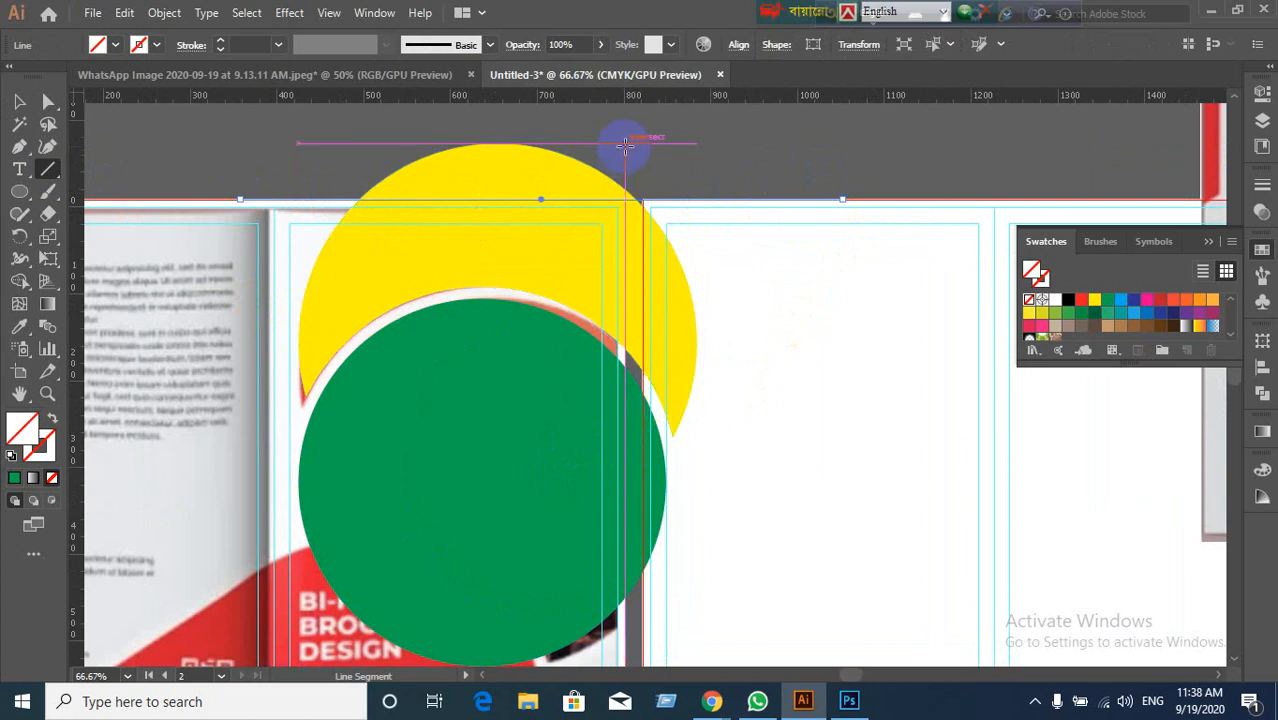
{"action": "mouse_move", "coordinate": [624, 146]}
{"action": "left_mouse_down"}
{"action": "mouse_move", "coordinate": [608, 591]}
{"action": "mouse_move", "coordinate": [630, 678]}
{"action": "mouse_move", "coordinate": [618, 494]}
{"action": "mouse_move", "coordinate": [624, 547]}
{"action": "left_mouse_up"}
{"action": "left_click_drag", "start_coordinate": [624, 547], "coordinate": [738, 548]}
{"action": "left_click", "coordinate": [740, 556], "text": "ctrl"}
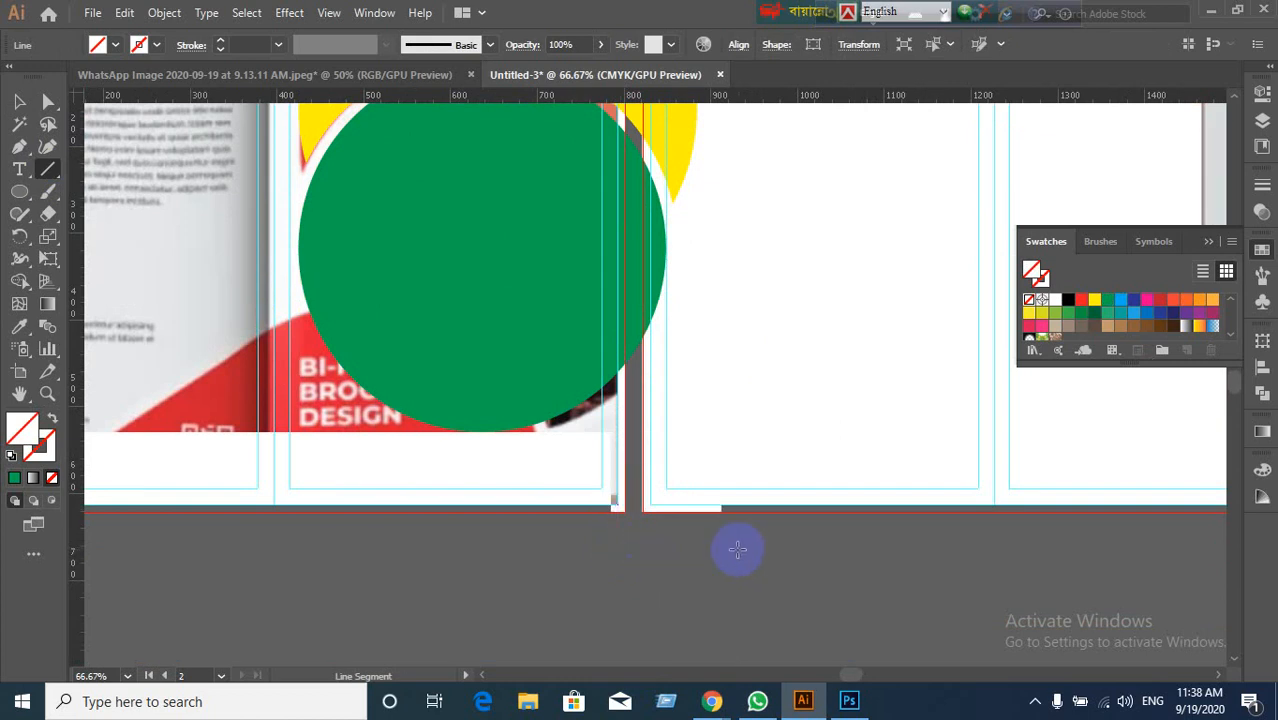
{"action": "key", "text": "ctrl+a"}
{"action": "scroll", "coordinate": [733, 539], "scroll_direction": "up", "scroll_amount": 3}
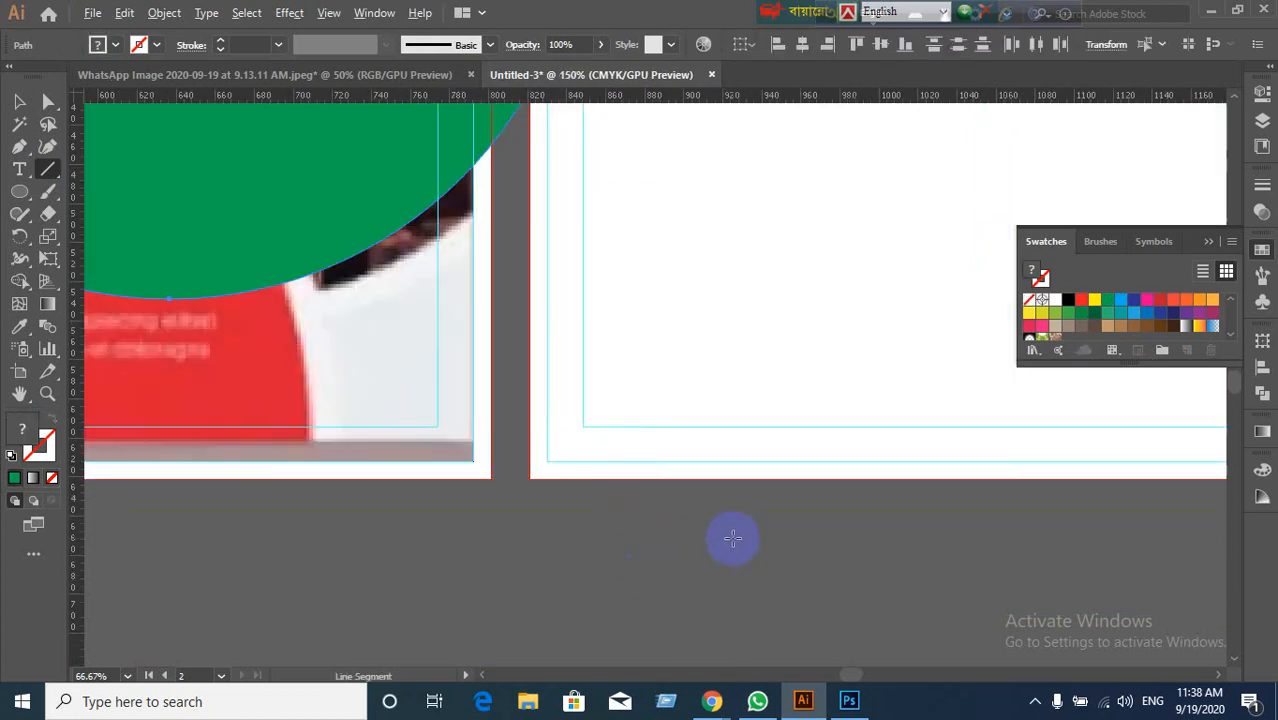
{"action": "scroll", "coordinate": [733, 539], "scroll_direction": "down", "scroll_amount": 4}
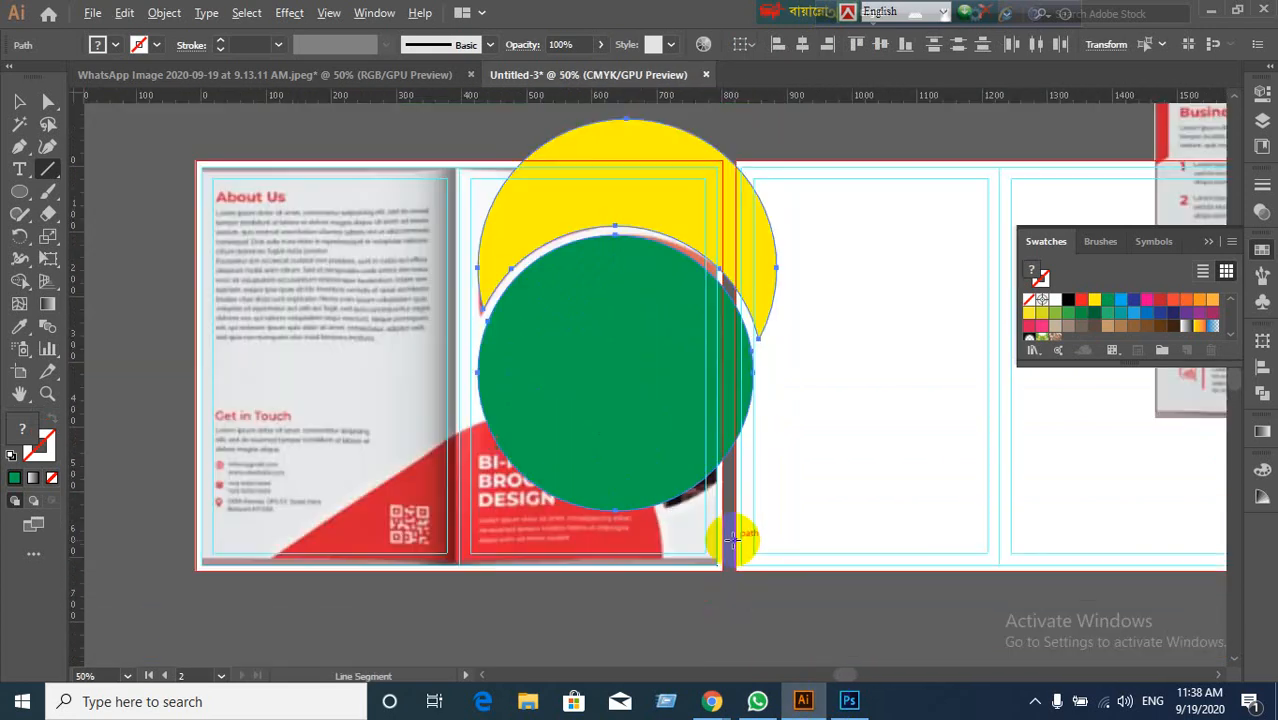
{"action": "left_click", "coordinate": [19, 101]}
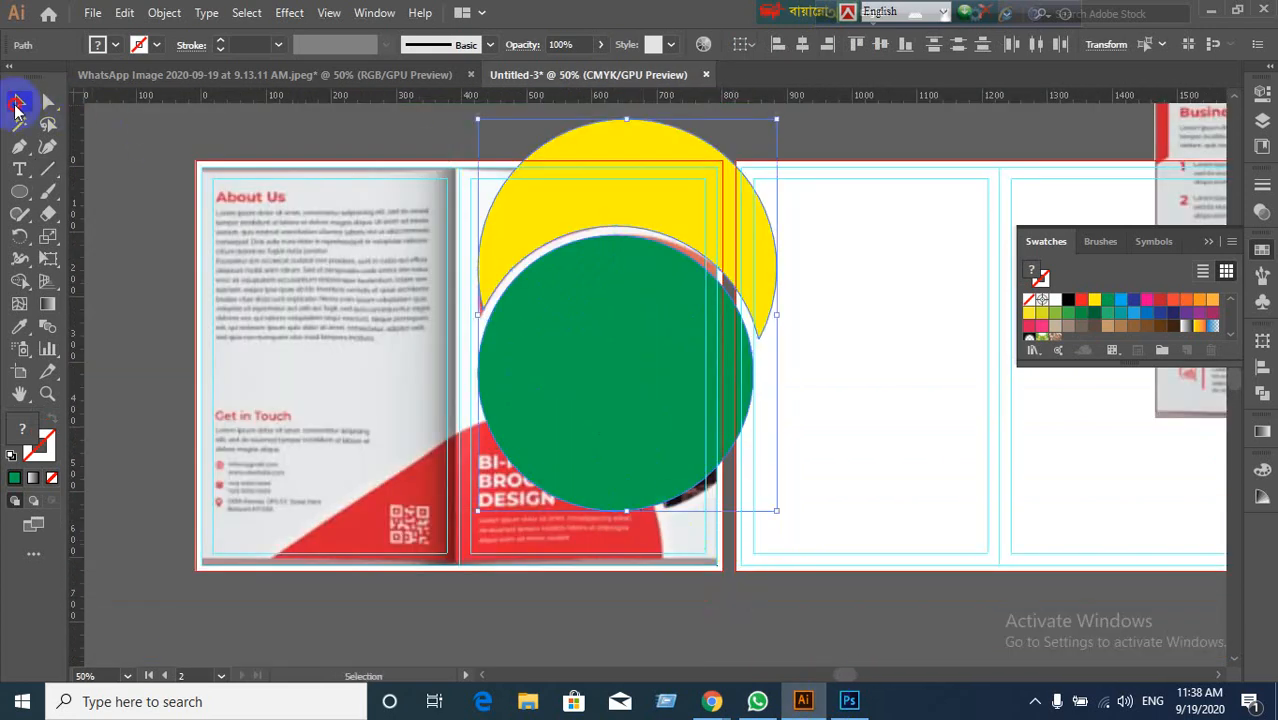
{"action": "left_click", "coordinate": [537, 133]}
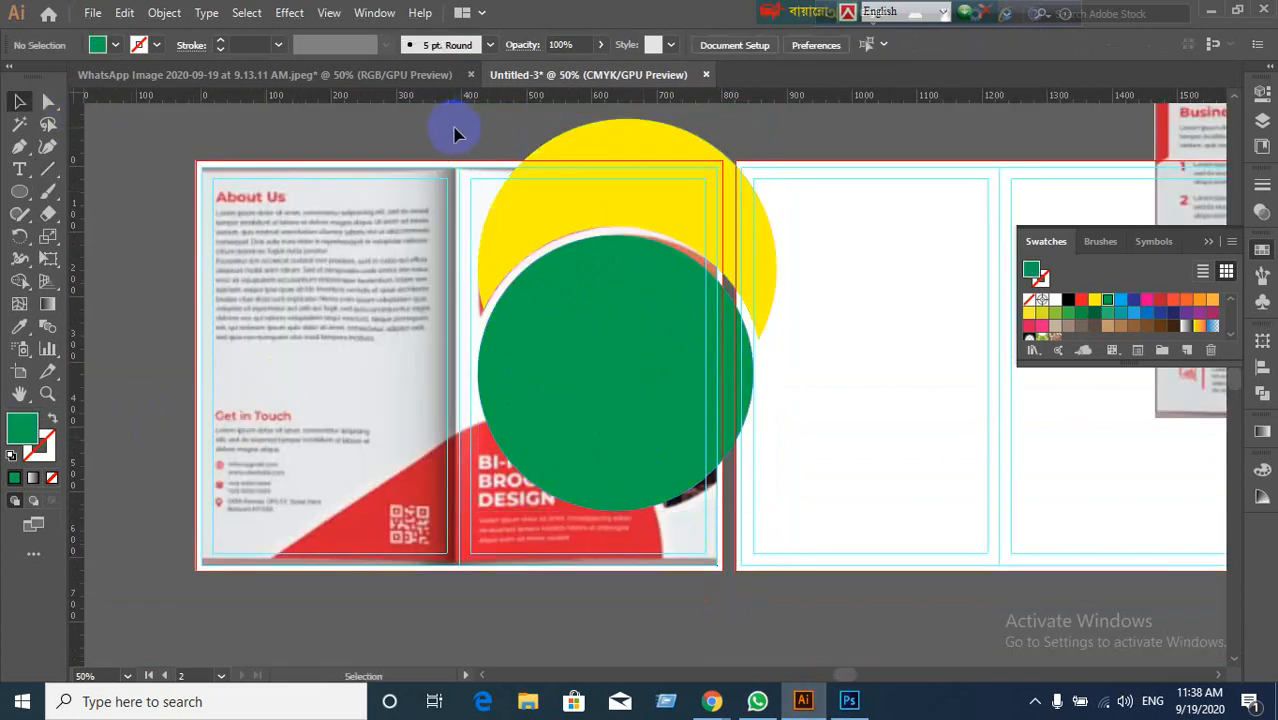
{"action": "left_click", "coordinate": [598, 152]}
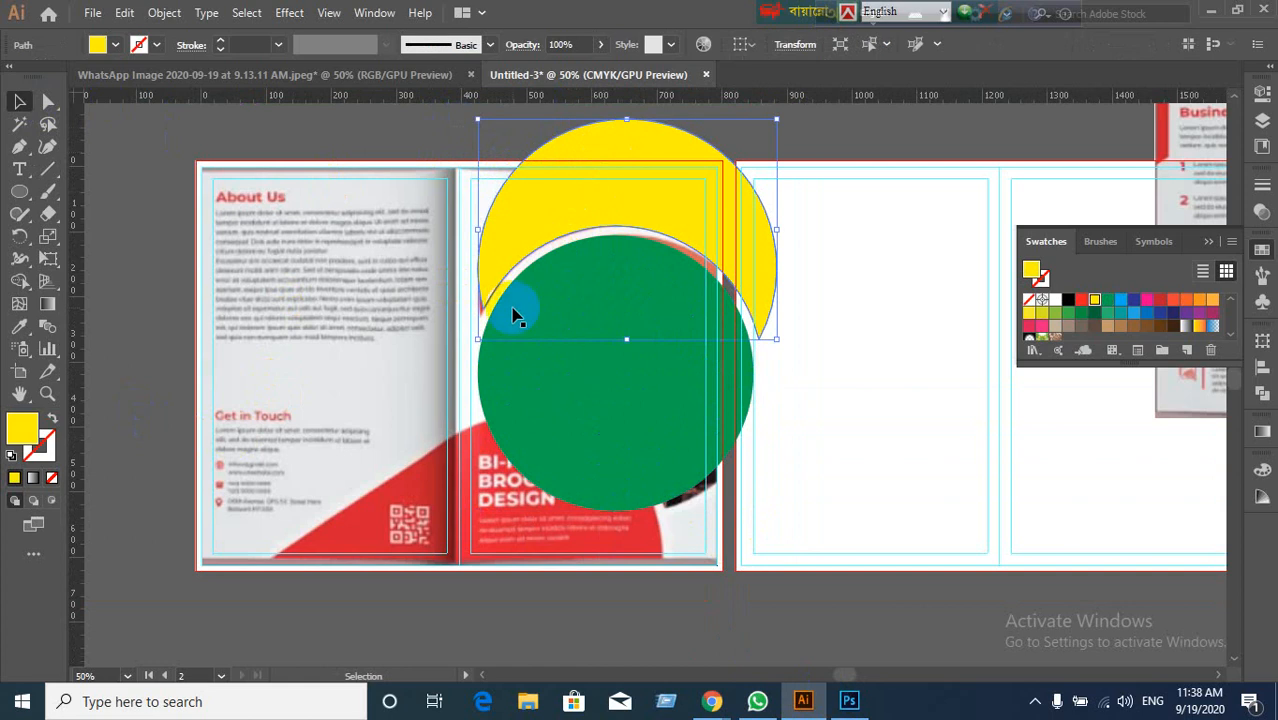
{"action": "left_click", "coordinate": [171, 399]}
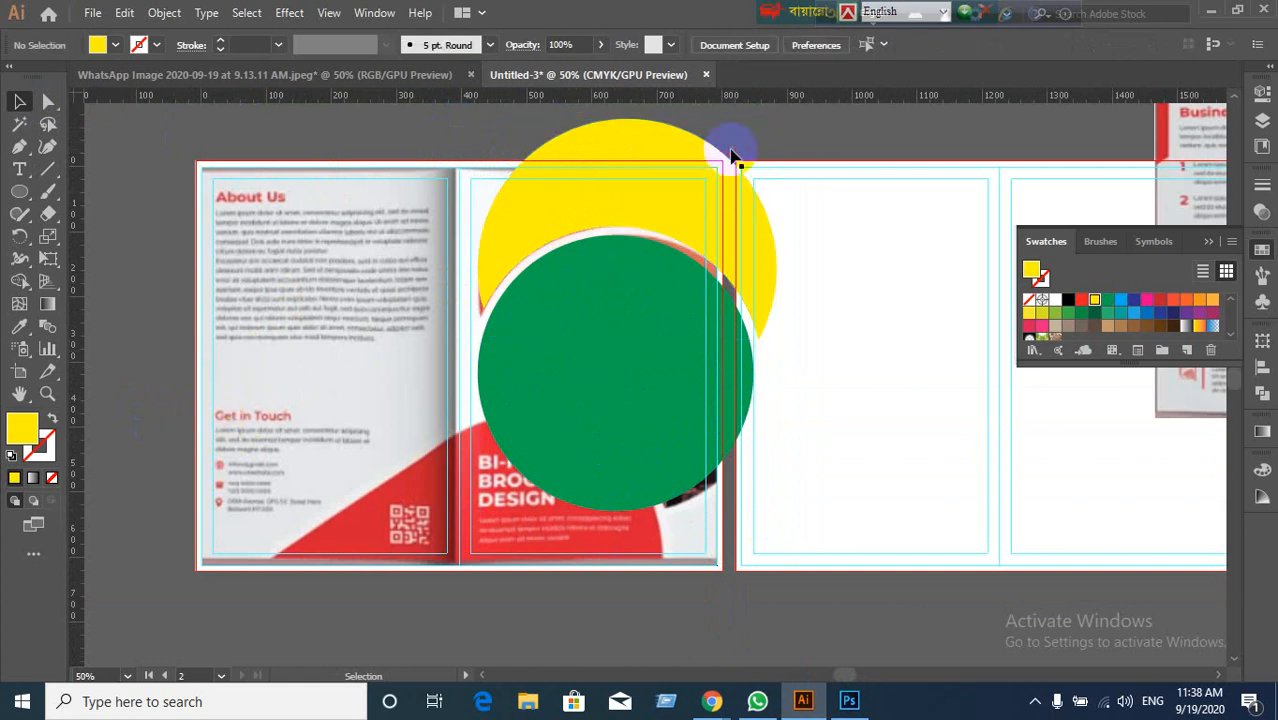
{"action": "left_click_drag", "start_coordinate": [685, 188], "coordinate": [799, 232]}
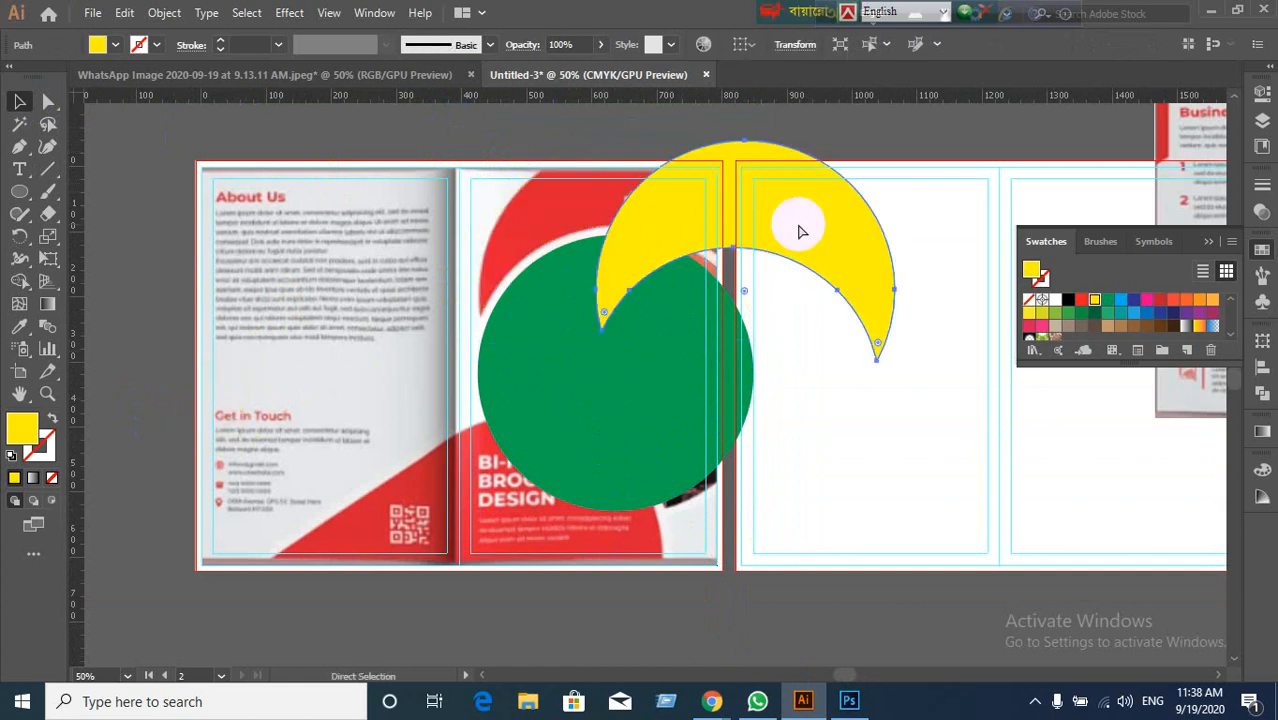
{"action": "key", "text": "ctrl+z"}
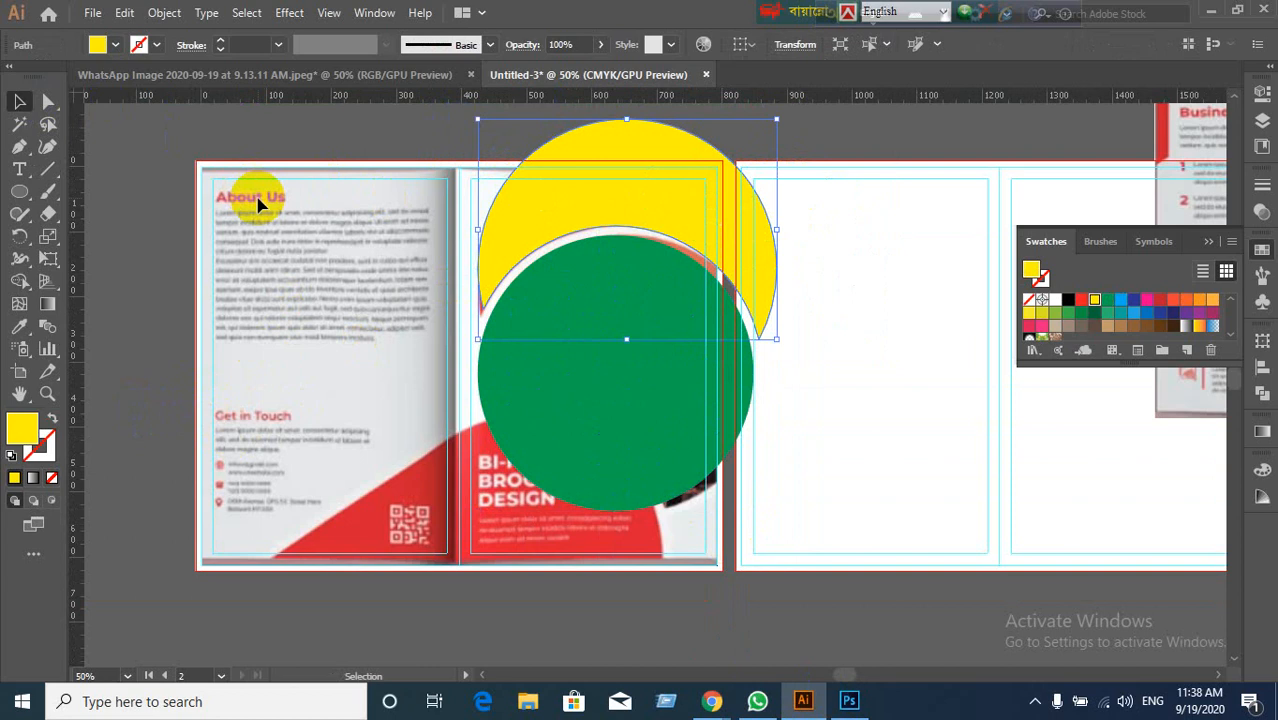
Step: Draw a horizontal line along the first artboard's top bleed edge and a vertical line along its right bleed edge, crossing the circular shapes
{"action": "left_click", "coordinate": [47, 170]}
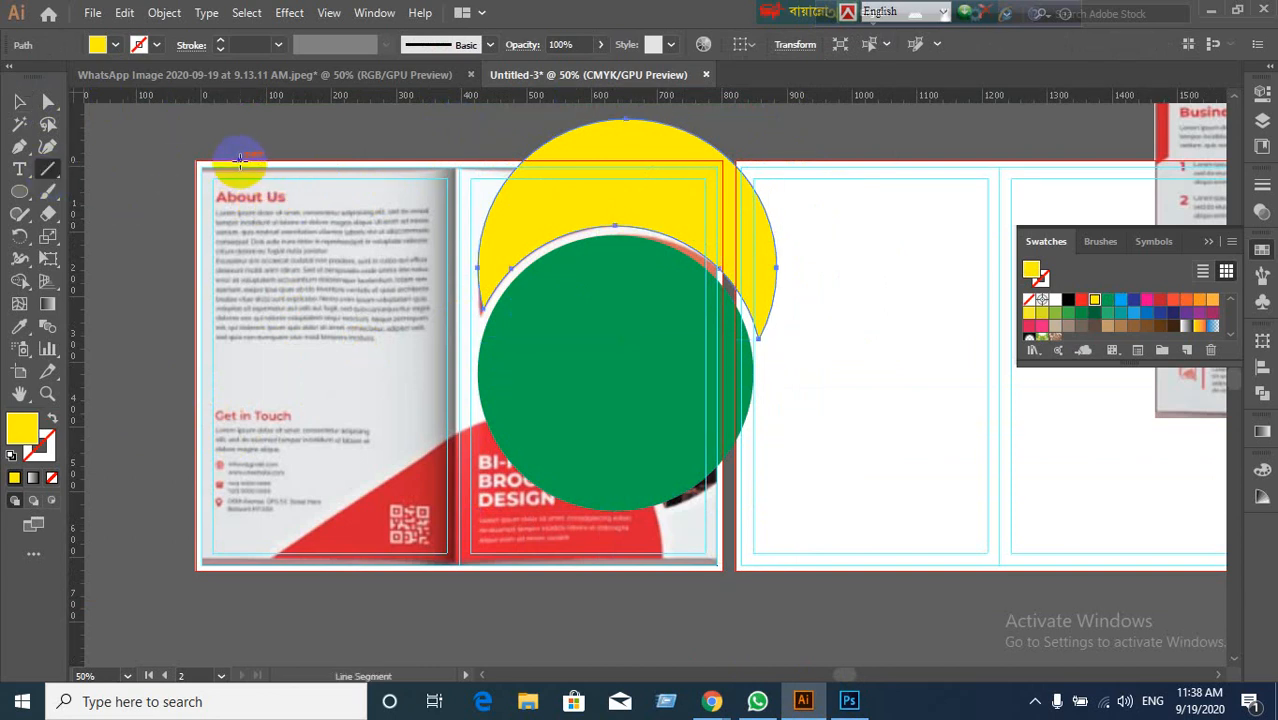
{"action": "left_click_drag", "start_coordinate": [240, 160], "coordinate": [957, 160]}
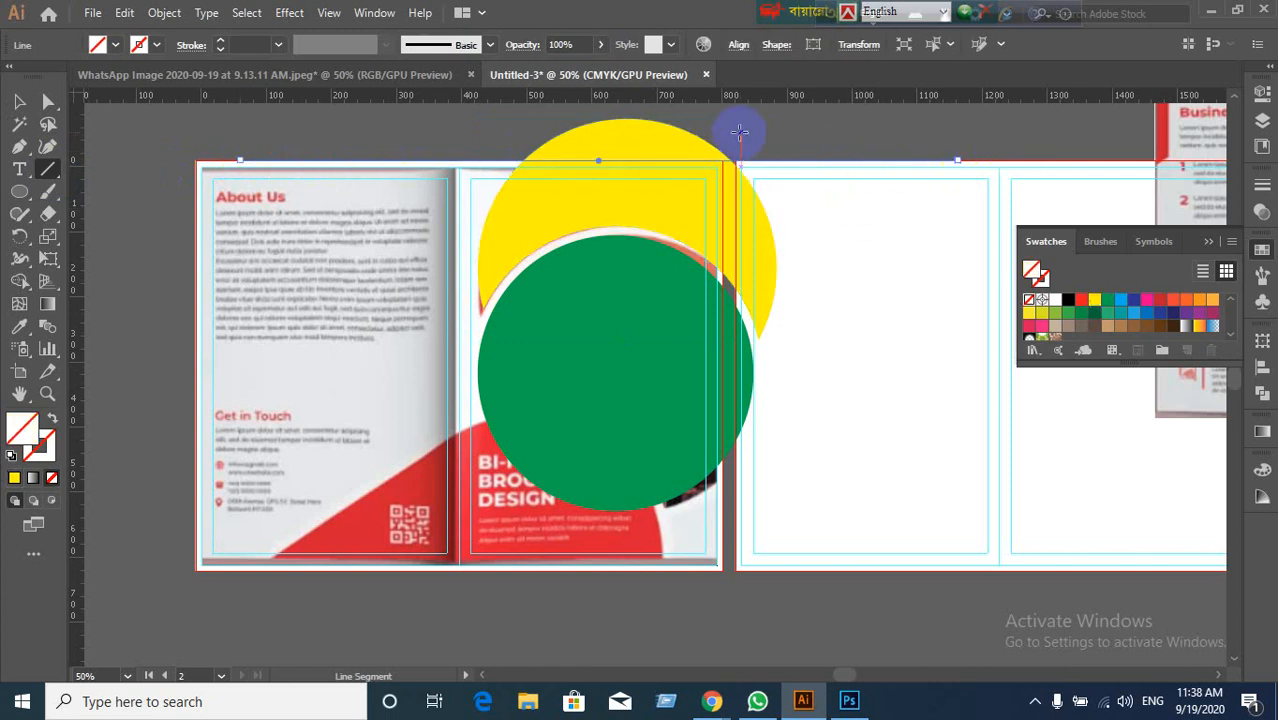
{"action": "left_click_drag", "start_coordinate": [720, 130], "coordinate": [756, 607]}
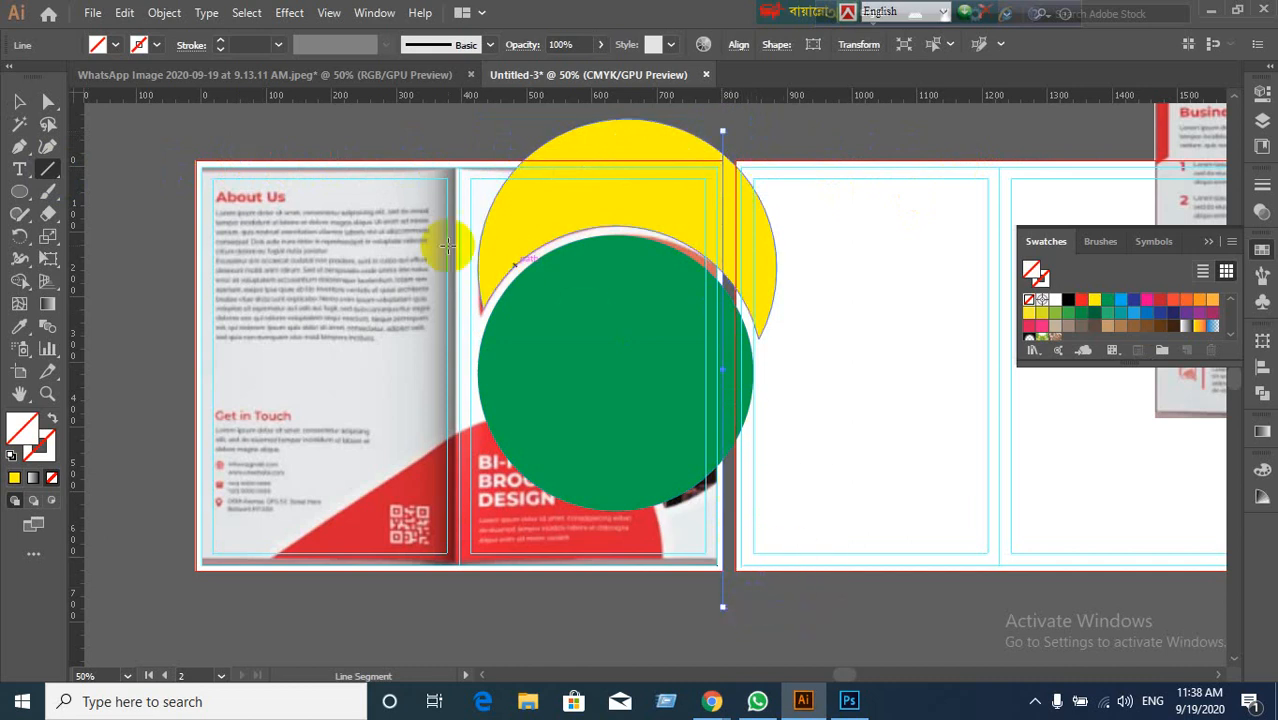
Step: With Shape Builder, remove the yellow and green areas beyond the artboard's right bleed edge and the yellow area above its top bleed edge
{"action": "left_click", "coordinate": [19, 102]}
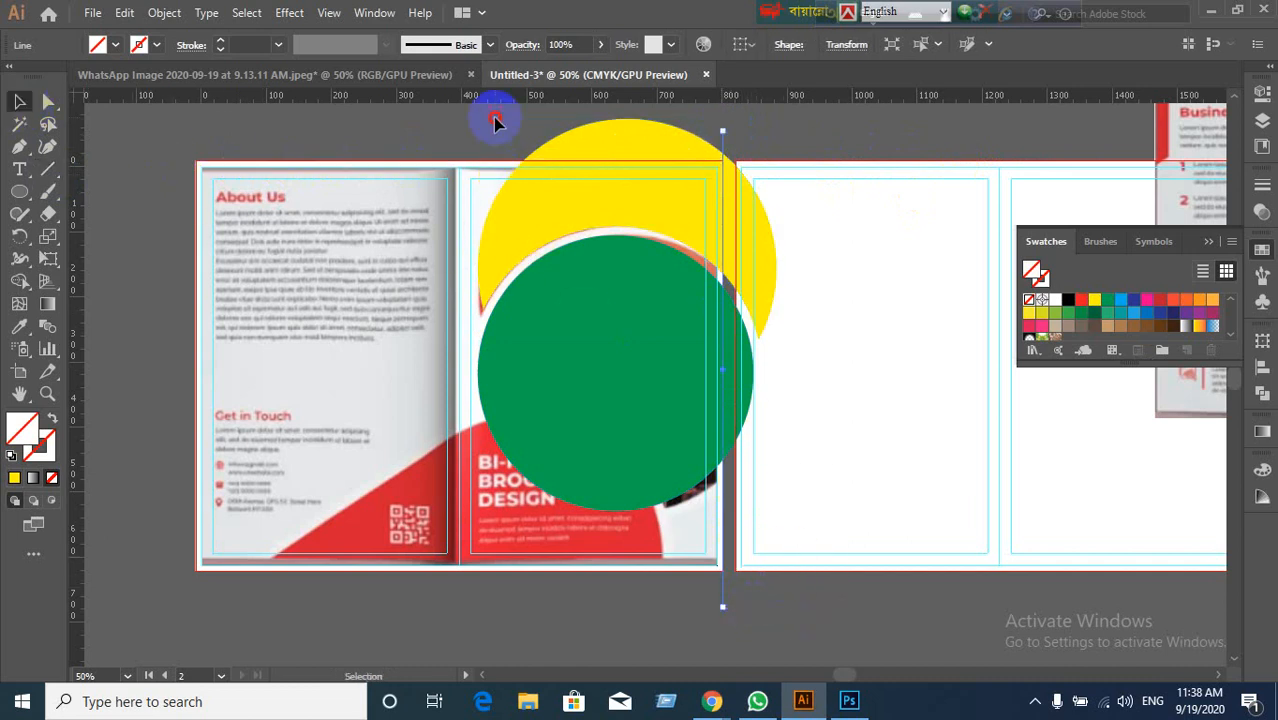
{"action": "left_click", "coordinate": [808, 298]}
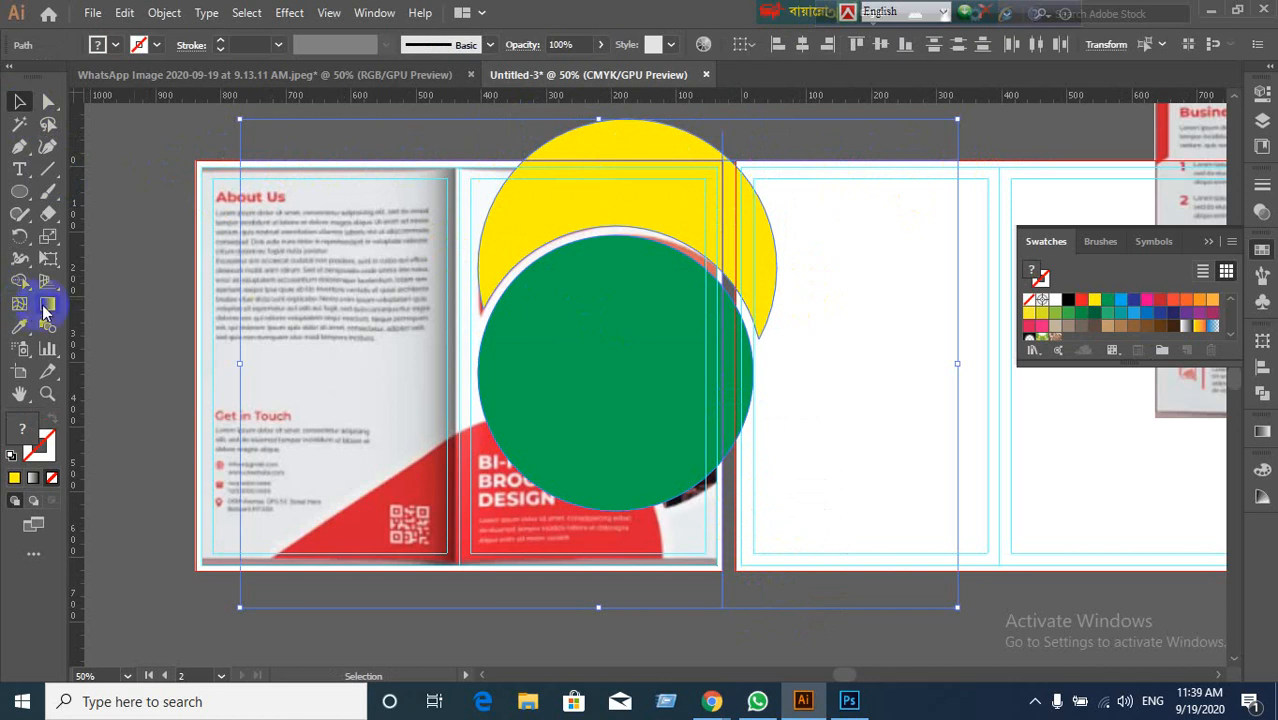
{"action": "left_click", "coordinate": [19, 283]}
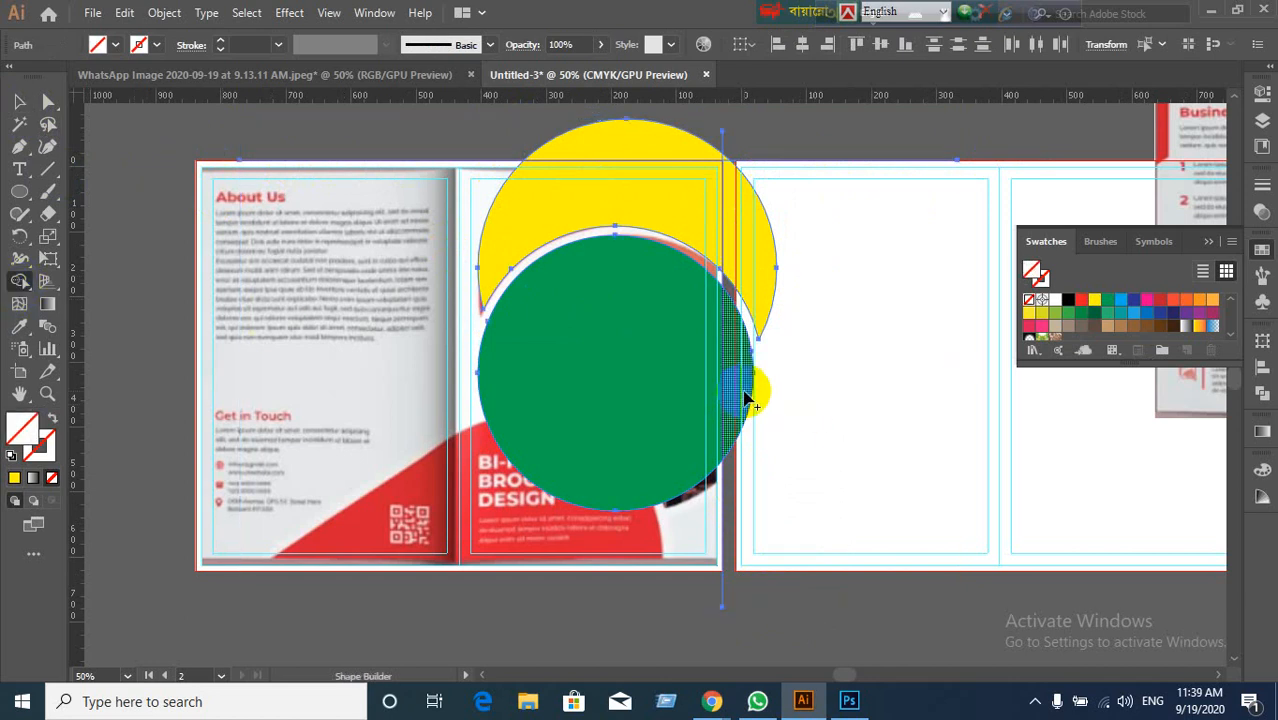
{"action": "left_click", "coordinate": [742, 330], "text": "alt"}
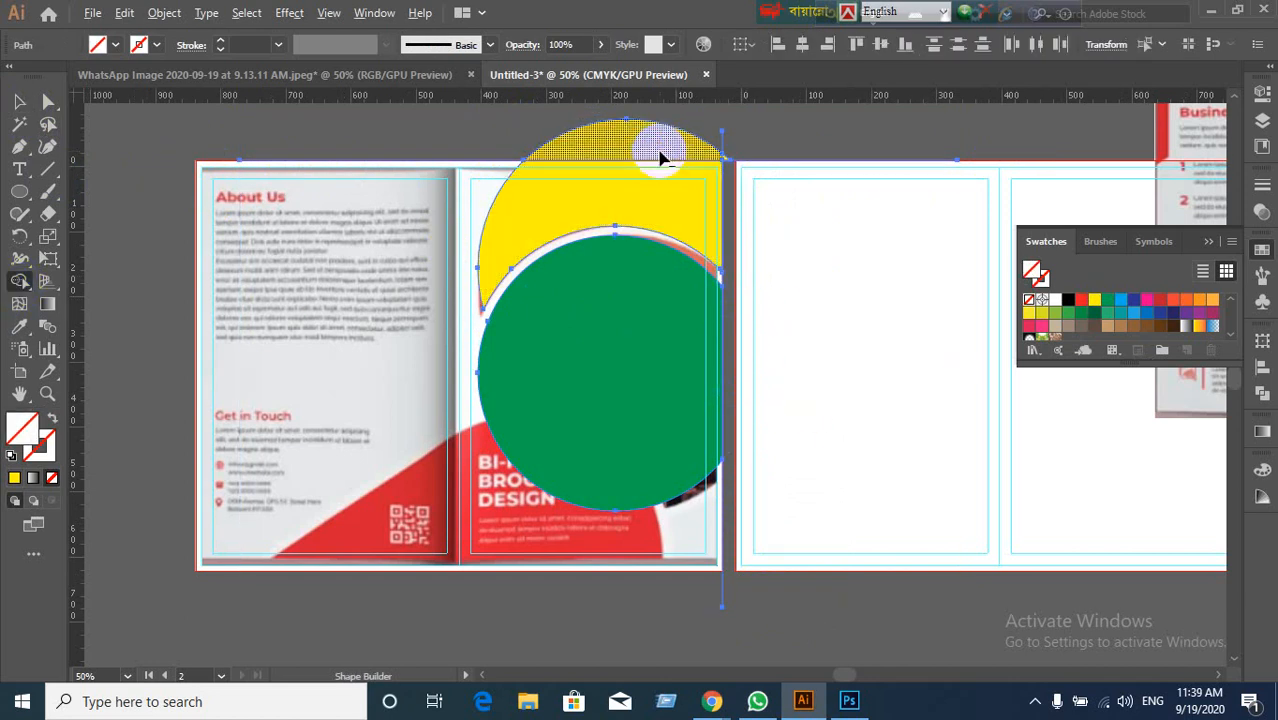
{"action": "left_click", "coordinate": [698, 150], "text": "alt"}
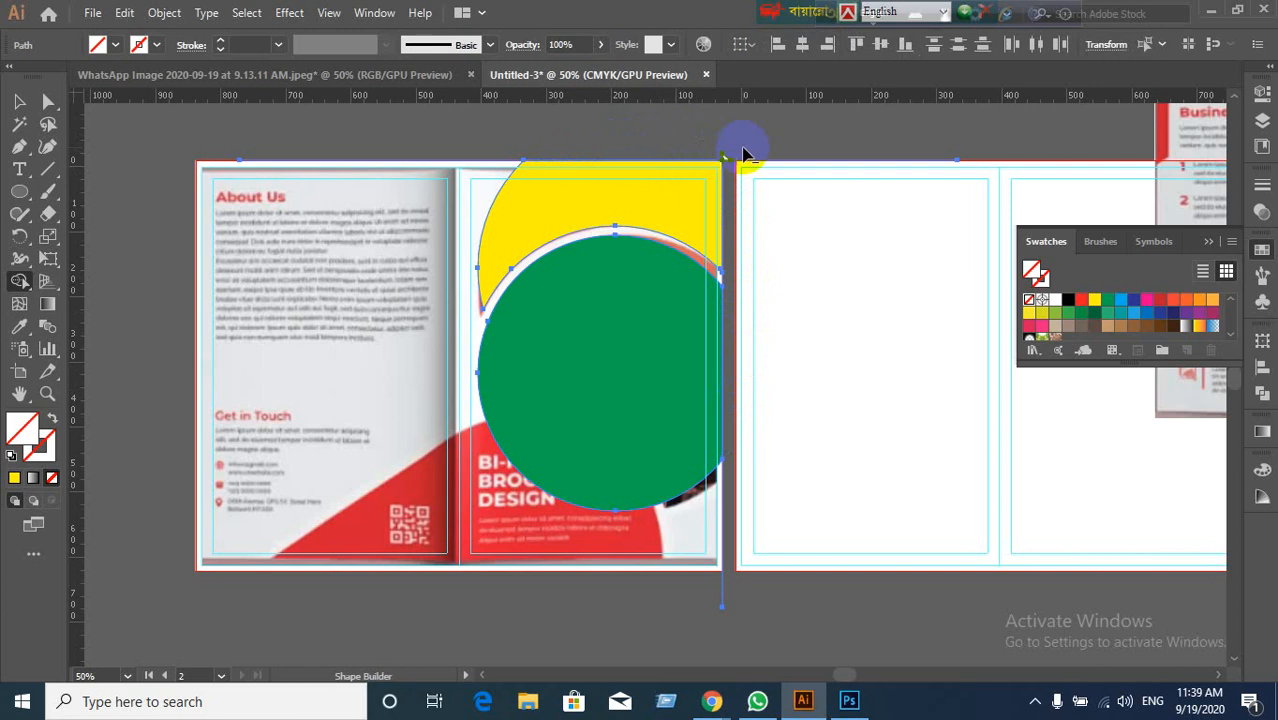
Step: Remove the small yellow triangle and the line stubs left outside the artboard's top-right corner with Shape Builder
{"action": "scroll", "coordinate": [741, 211], "scroll_direction": "up", "scroll_amount": 4}
{"action": "scroll", "coordinate": [741, 205], "scroll_direction": "up", "scroll_amount": 3}
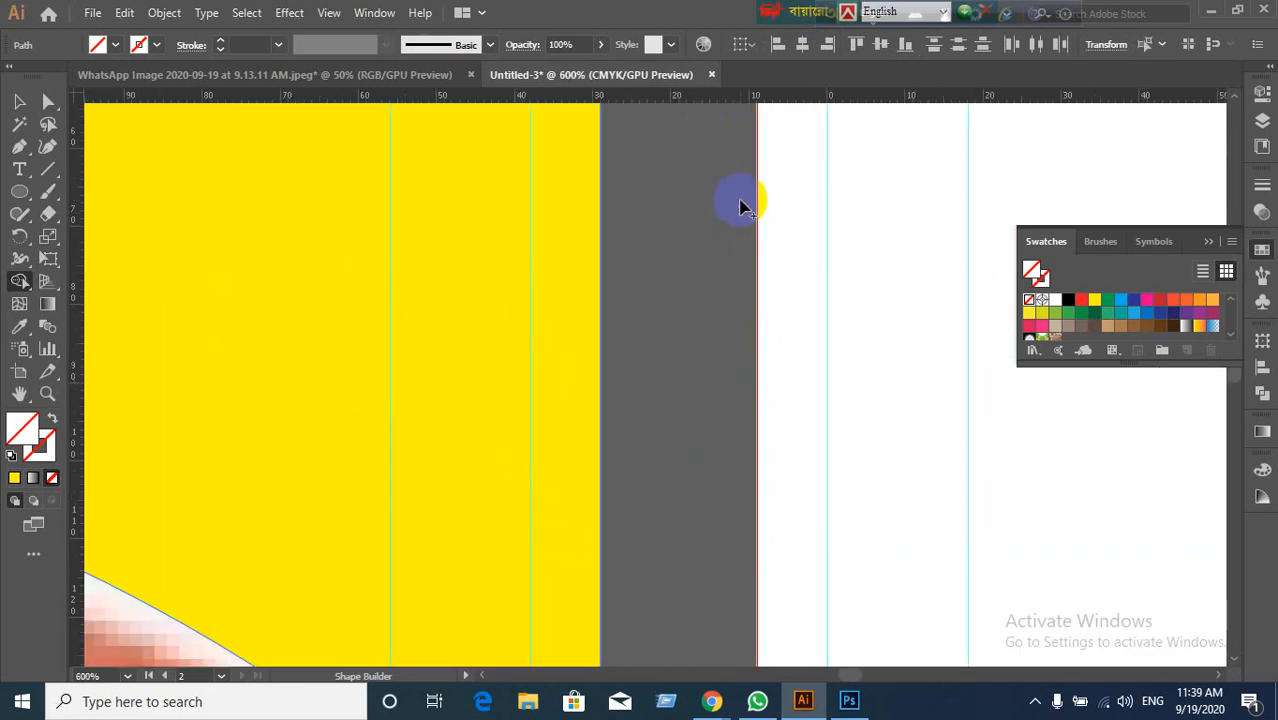
{"action": "left_click_drag", "start_coordinate": [741, 205], "coordinate": [793, 665]}
{"action": "scroll", "coordinate": [798, 502], "scroll_direction": "down", "scroll_amount": 2}
{"action": "scroll", "coordinate": [790, 490], "scroll_direction": "up", "scroll_amount": 2}
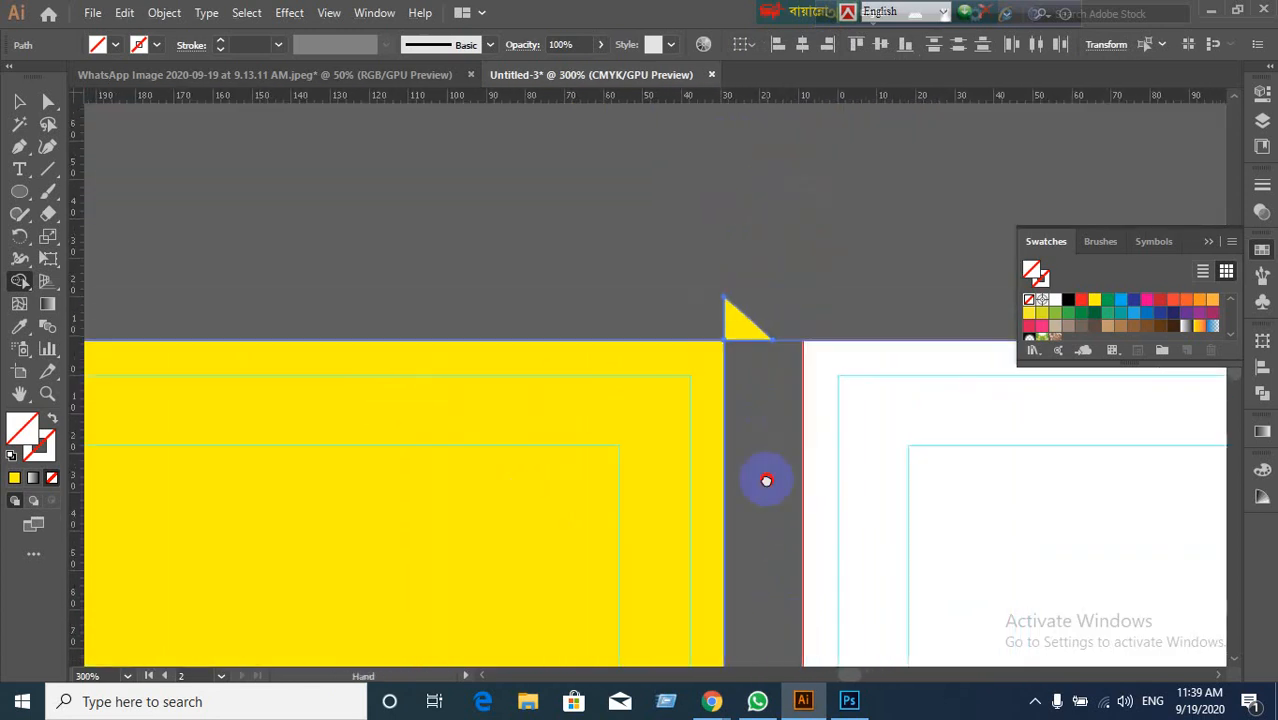
{"action": "scroll", "coordinate": [782, 479], "scroll_direction": "up", "scroll_amount": 3}
{"action": "left_click", "coordinate": [678, 242], "text": "alt"}
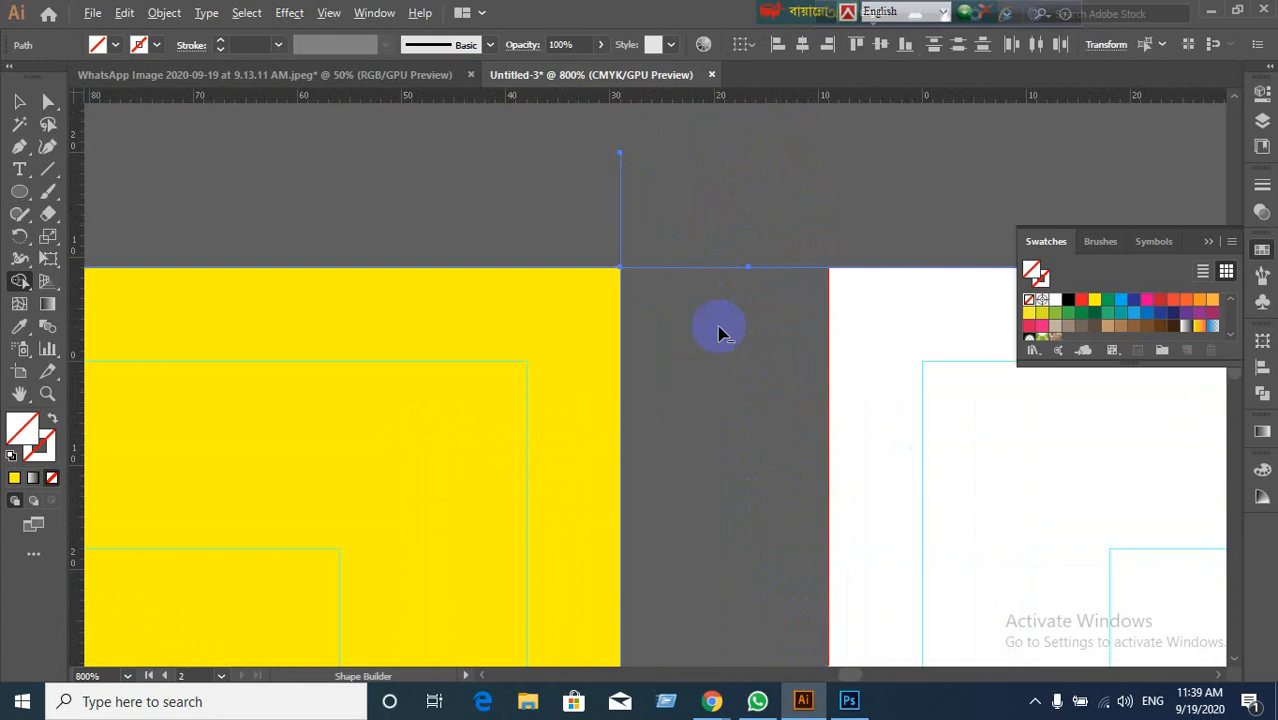
{"action": "left_click", "coordinate": [620, 209], "text": "alt"}
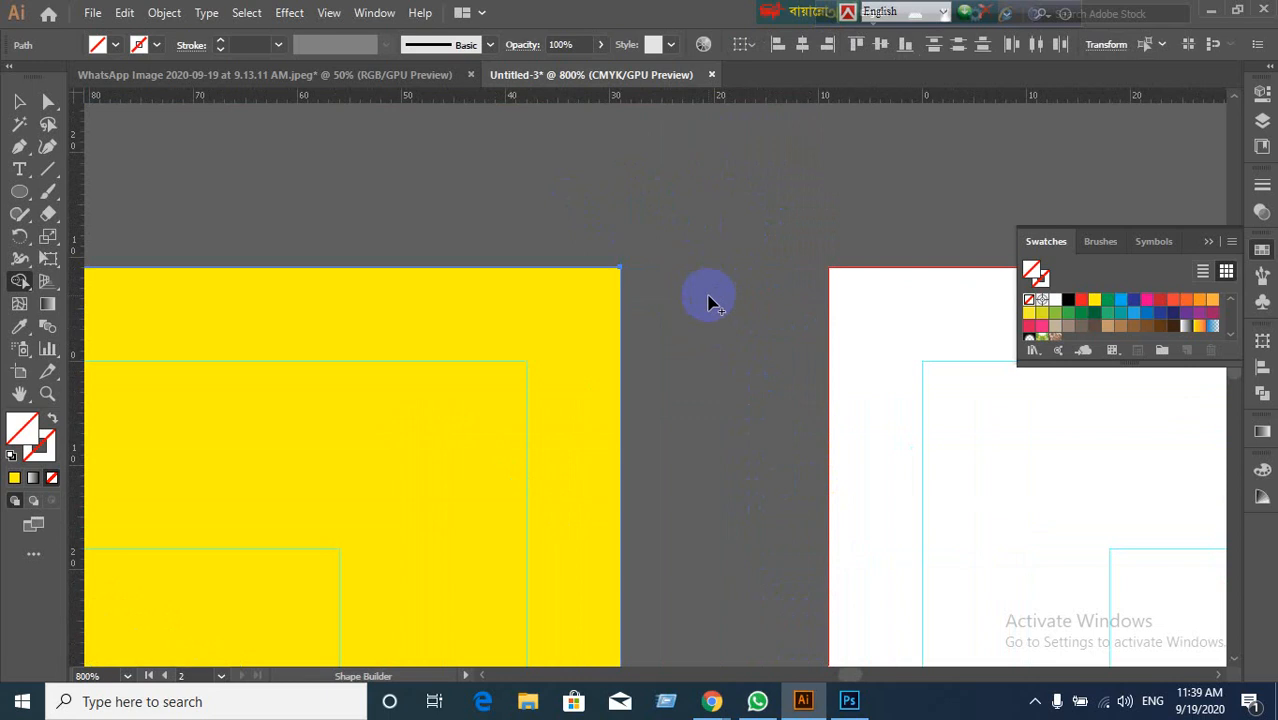
Step: Delete the leftover vertical cutting line extending below the green circle
{"action": "scroll", "coordinate": [708, 300], "scroll_direction": "down", "scroll_amount": 9}
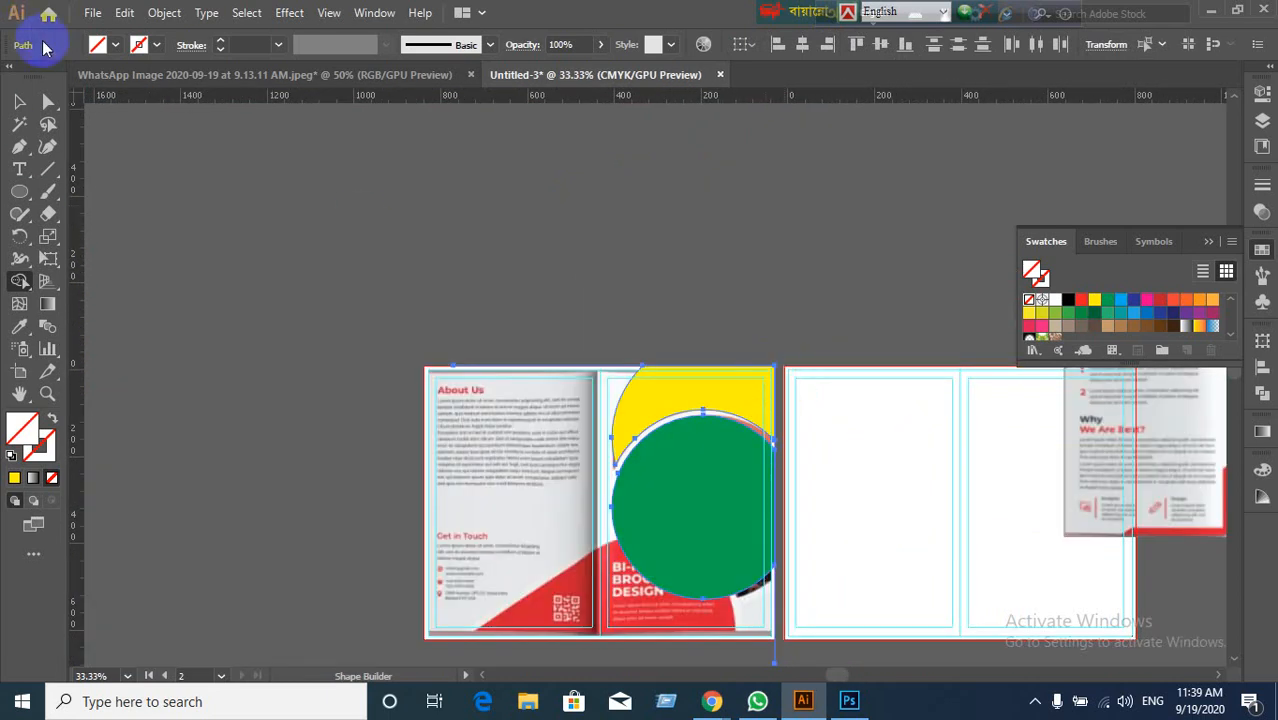
{"action": "left_click", "coordinate": [20, 101]}
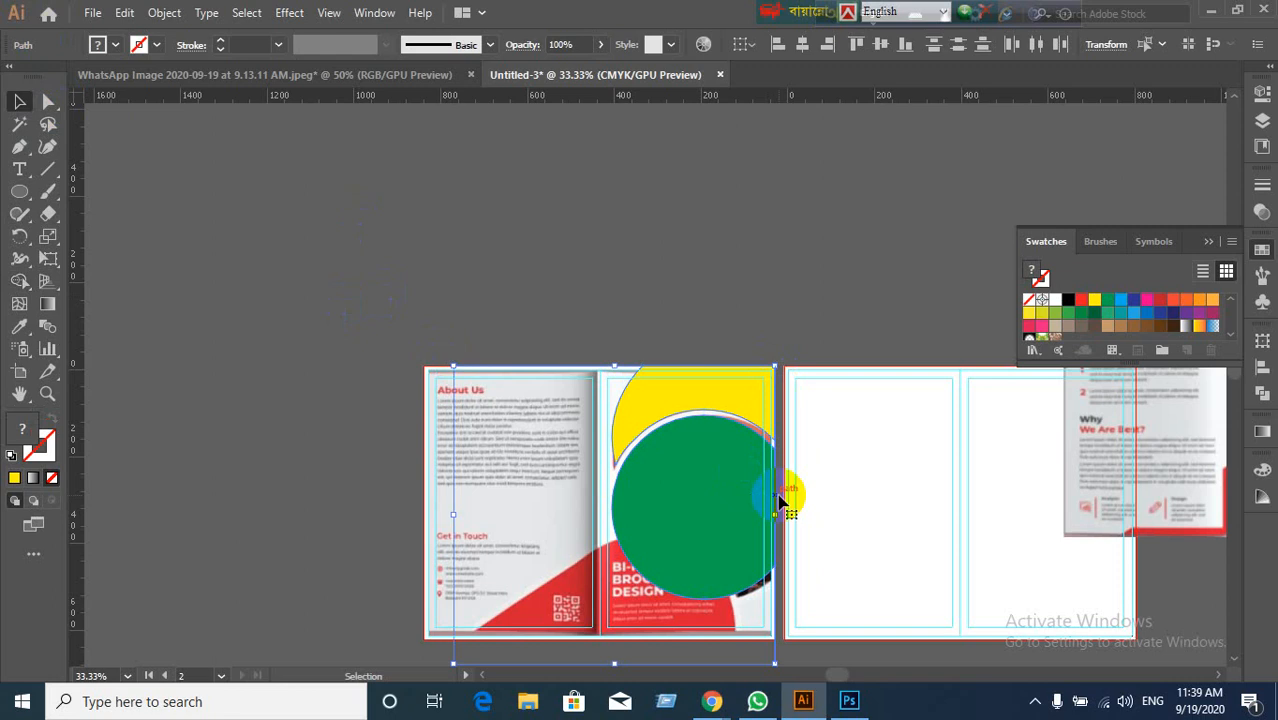
{"action": "scroll", "coordinate": [842, 496], "scroll_direction": "up", "scroll_amount": 2}
{"action": "key", "text": "space"}
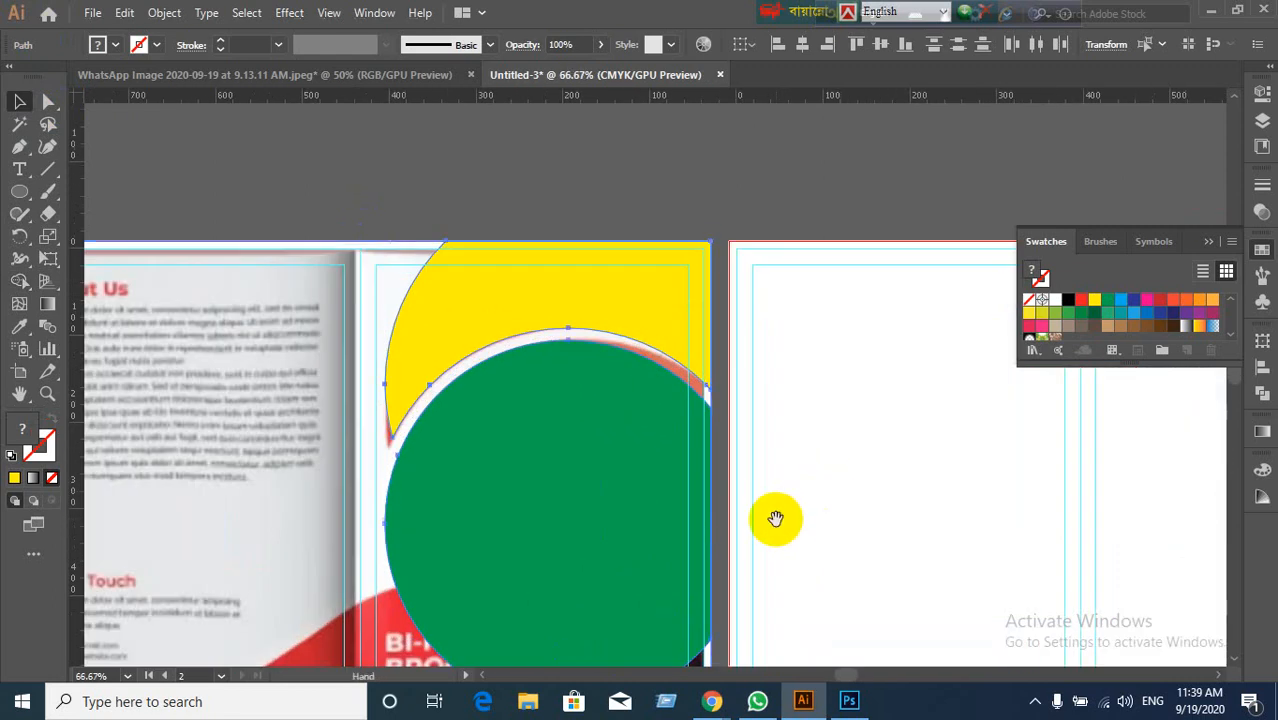
{"action": "left_click_drag", "start_coordinate": [776, 518], "coordinate": [867, 165]}
{"action": "scroll", "coordinate": [776, 508], "scroll_direction": "down", "scroll_amount": 1}
{"action": "left_click", "coordinate": [680, 210]}
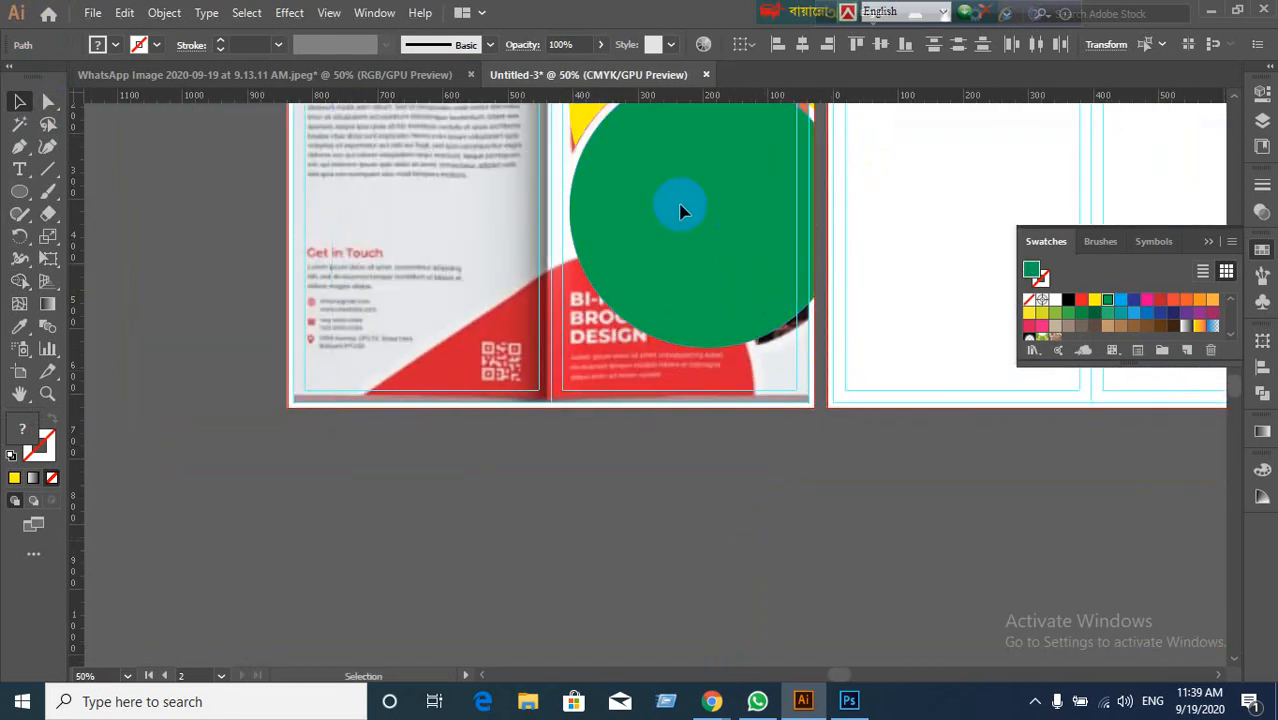
{"action": "scroll", "coordinate": [694, 370], "scroll_direction": "up", "scroll_amount": 1}
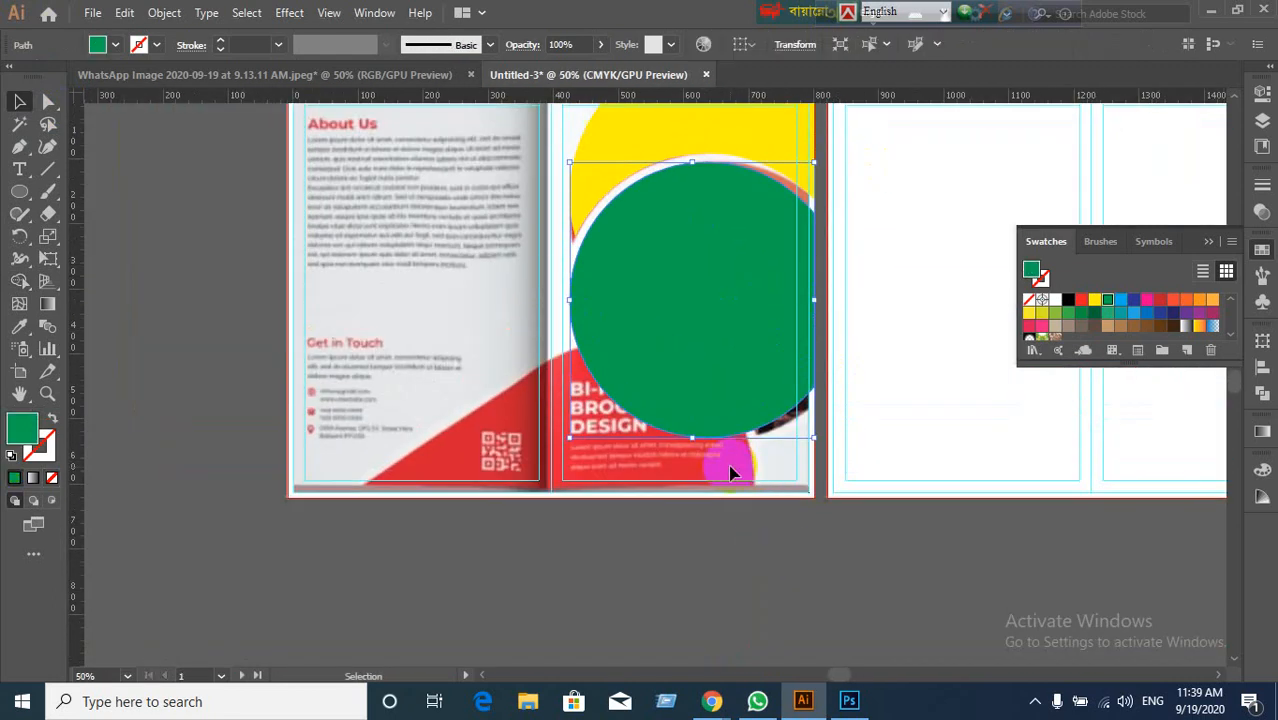
{"action": "left_click", "coordinate": [787, 550]}
{"action": "scroll", "coordinate": [840, 485], "scroll_direction": "down", "scroll_amount": 1}
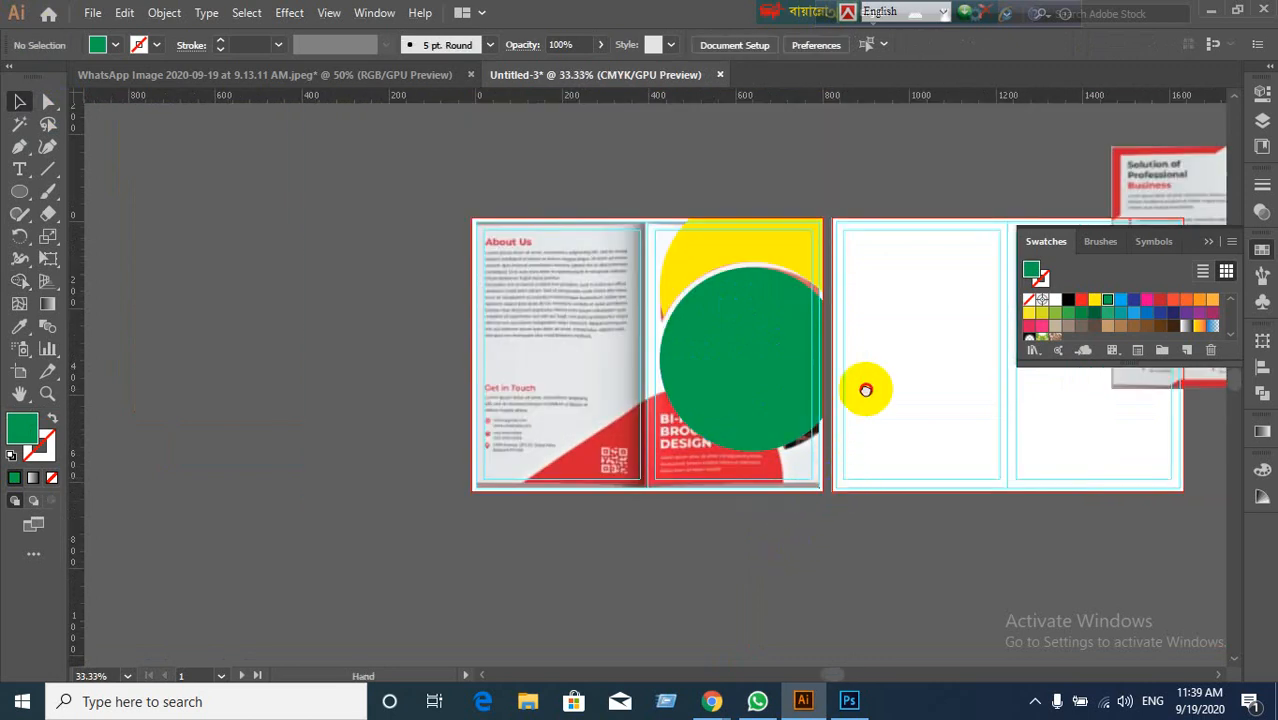
Step: Delete the leftover horizontal cutting line along the top edge of the first artboard, keeping the yellow and green shapes
{"action": "scroll", "coordinate": [864, 385], "scroll_direction": "up", "scroll_amount": 1}
{"action": "left_click", "coordinate": [790, 523]}
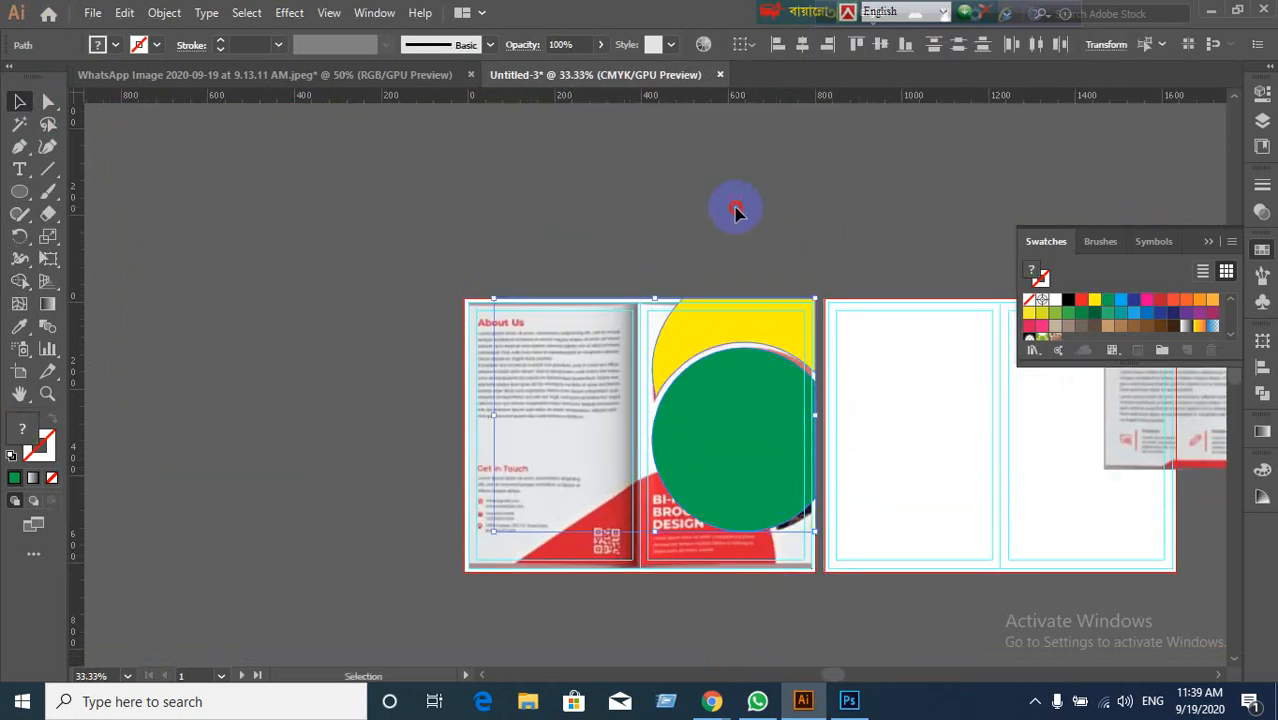
{"action": "left_click", "coordinate": [733, 208]}
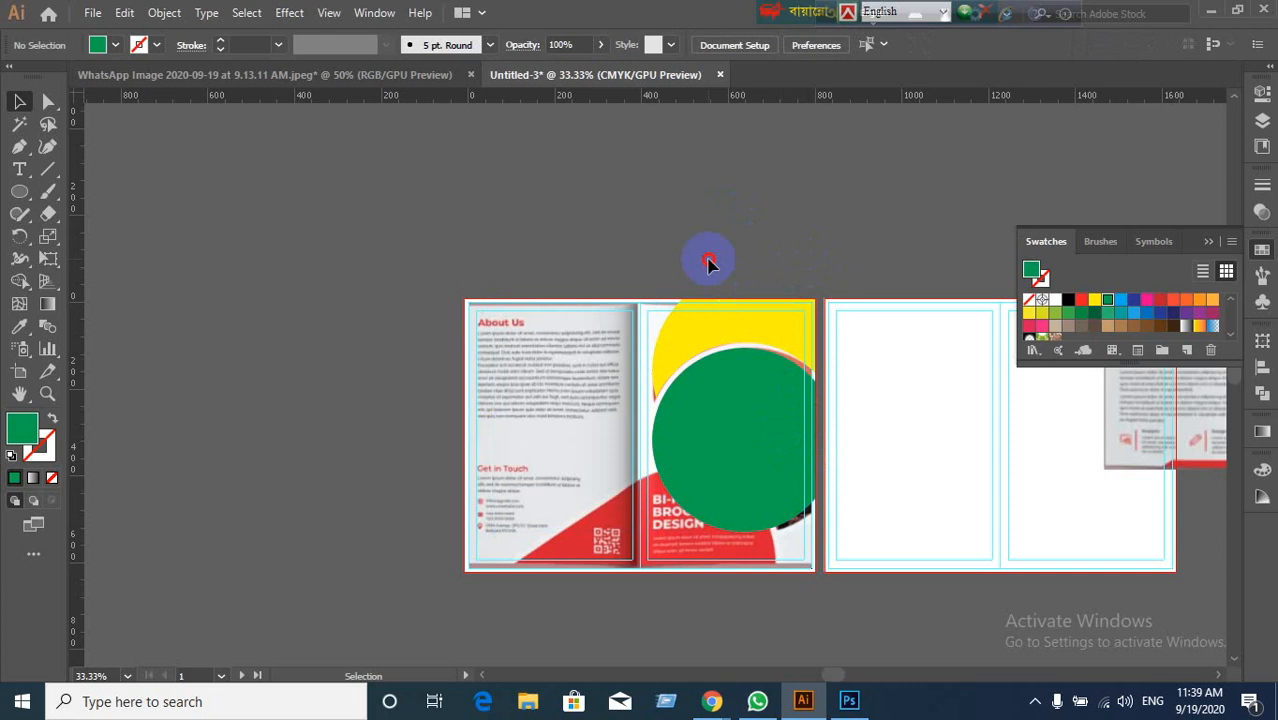
{"action": "left_click", "coordinate": [762, 422]}
{"action": "mouse_move", "coordinate": [434, 256]}
{"action": "left_mouse_down"}
{"action": "mouse_move", "coordinate": [508, 497]}
{"action": "mouse_move", "coordinate": [516, 588]}
{"action": "left_mouse_up"}
{"action": "left_click", "coordinate": [516, 595]}
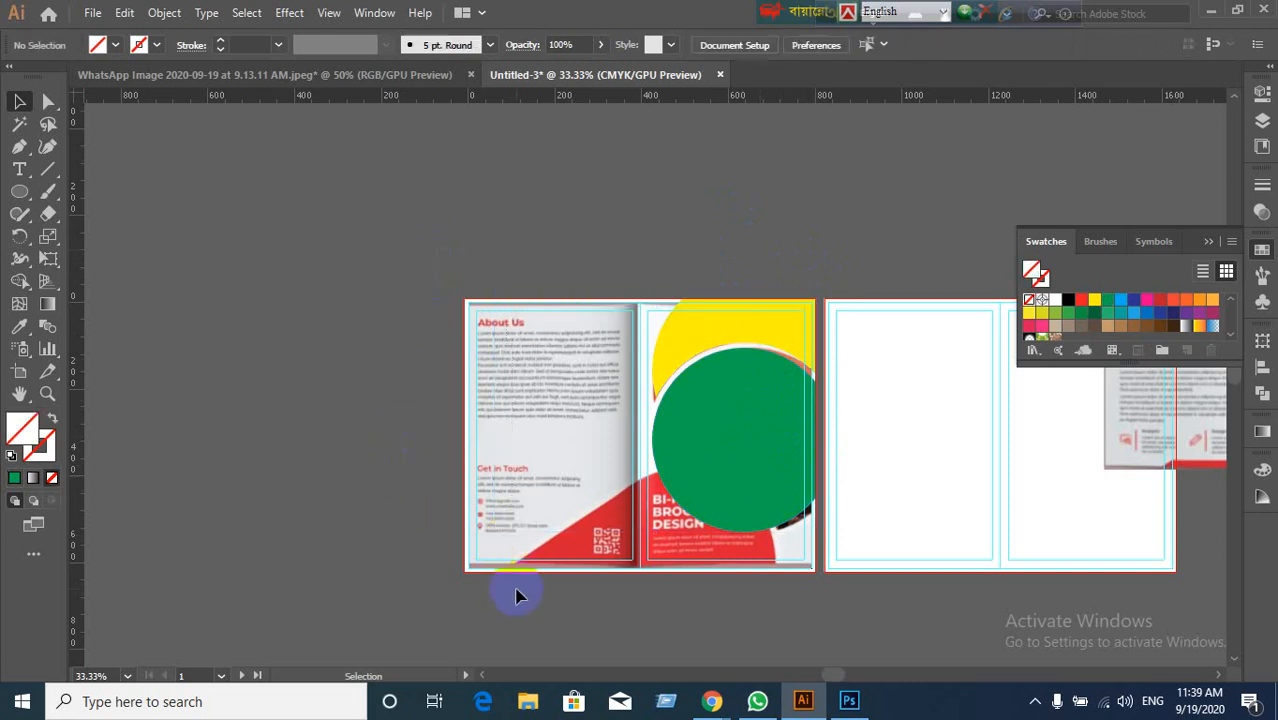
{"action": "left_click_drag", "start_coordinate": [894, 514], "coordinate": [892, 548]}
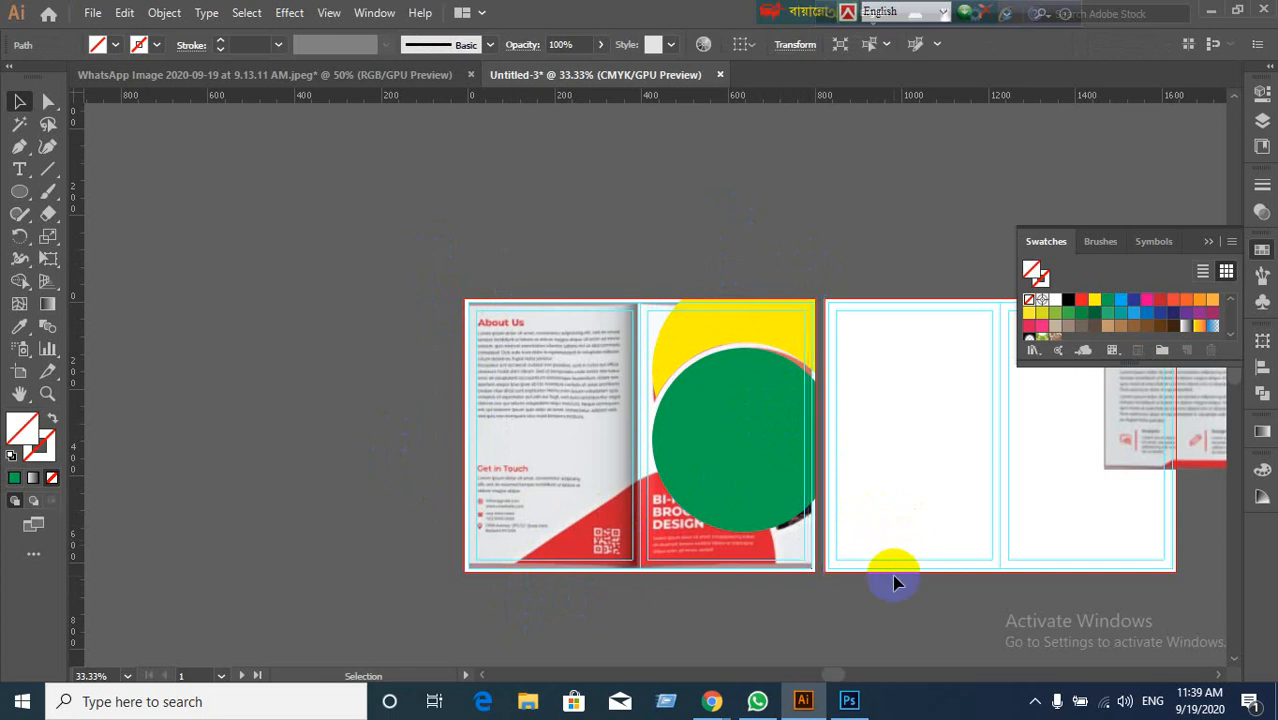
{"action": "left_click", "coordinate": [894, 585]}
{"action": "scroll", "coordinate": [944, 570], "scroll_direction": "up", "scroll_amount": 2, "text": "alt"}
{"action": "scroll", "coordinate": [893, 514], "scroll_direction": "down", "scroll_amount": 2, "text": "alt"}
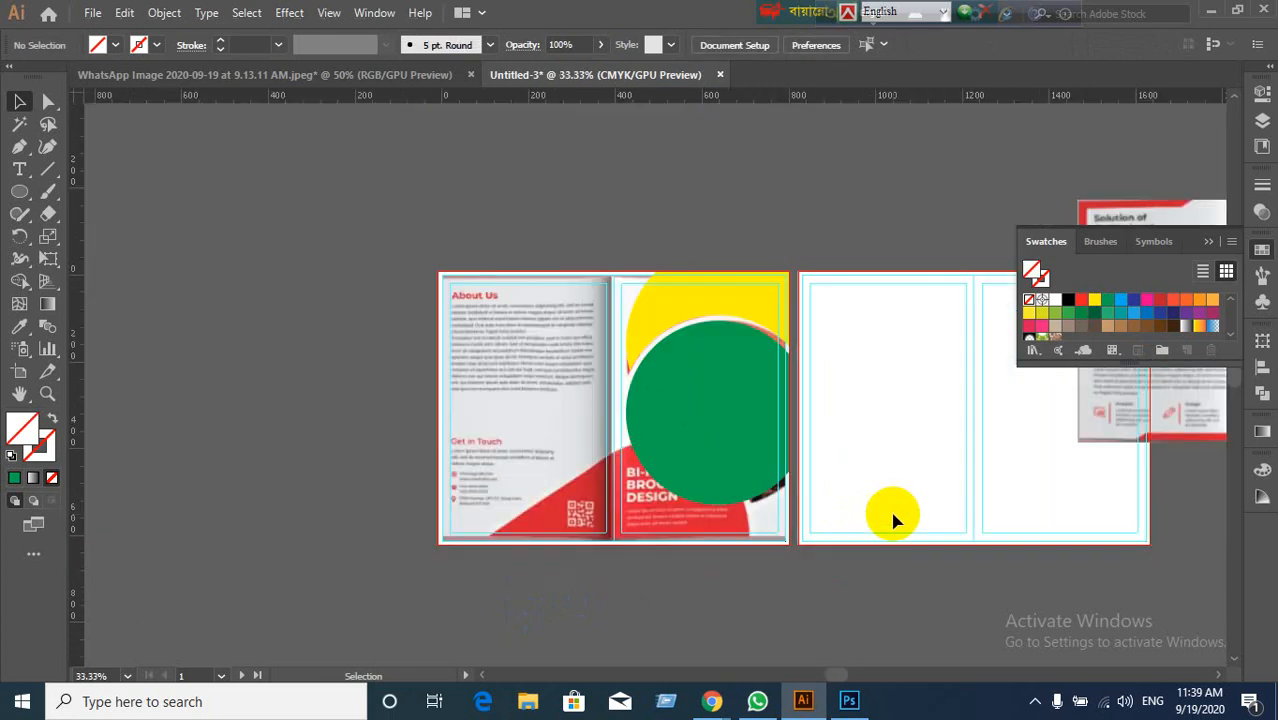
{"action": "left_click_drag", "start_coordinate": [733, 408], "coordinate": [451, 332]}
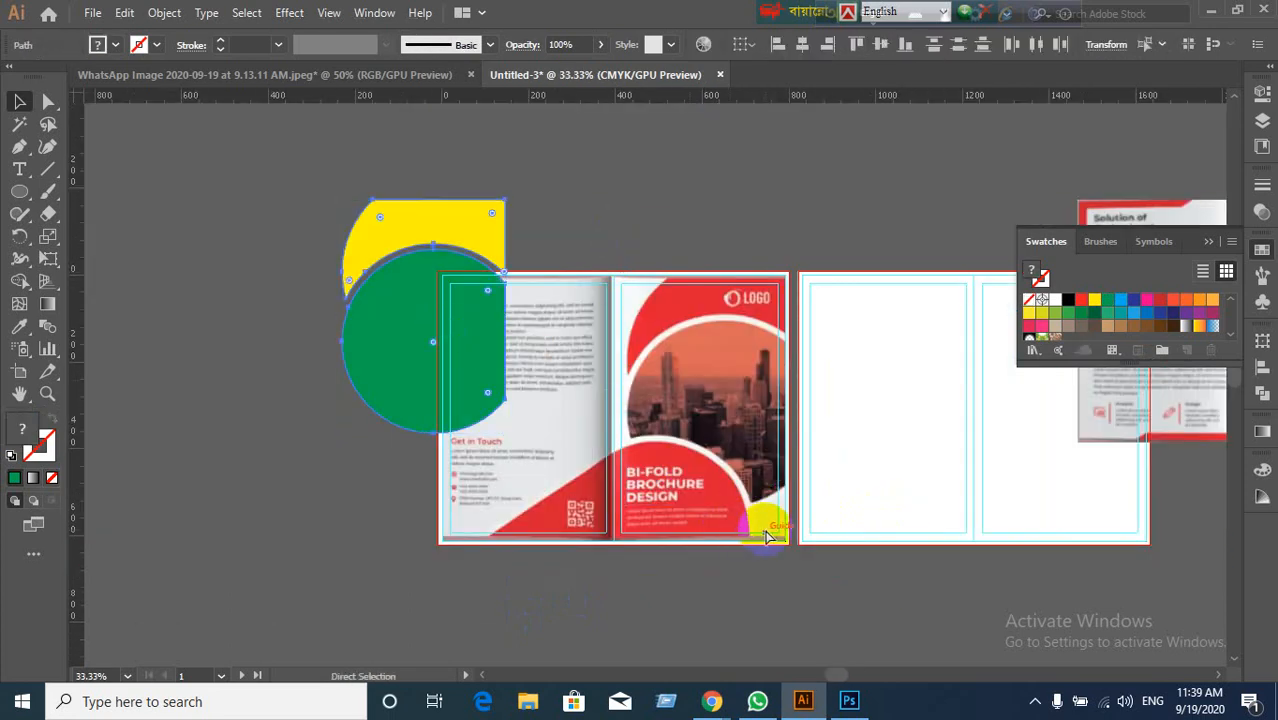
{"action": "key", "text": "ctrl+z"}
{"action": "left_click", "coordinate": [633, 516]}
{"action": "scroll", "coordinate": [958, 565], "scroll_direction": "up", "scroll_amount": 1, "text": "alt"}
{"action": "scroll", "coordinate": [958, 565], "scroll_direction": "up", "scroll_amount": 1, "text": "alt"}
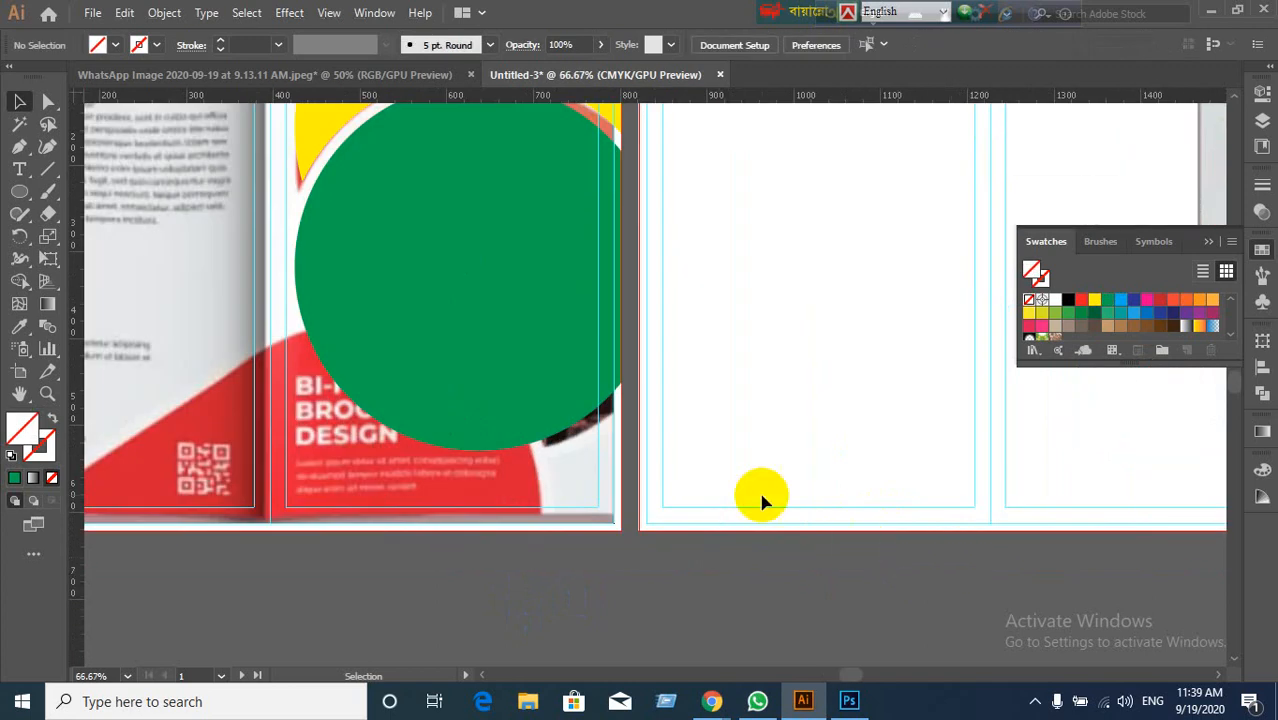
{"action": "left_click_drag", "start_coordinate": [728, 460], "coordinate": [970, 505]}
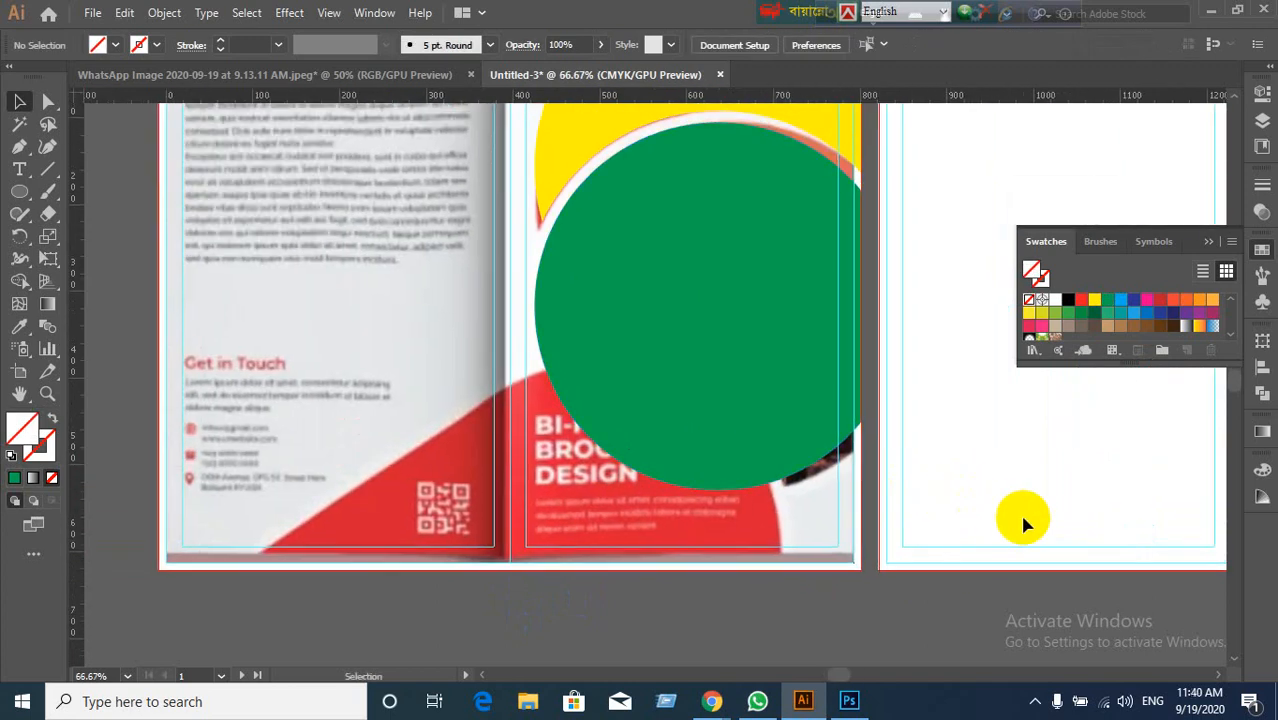
{"action": "left_click", "coordinate": [682, 394]}
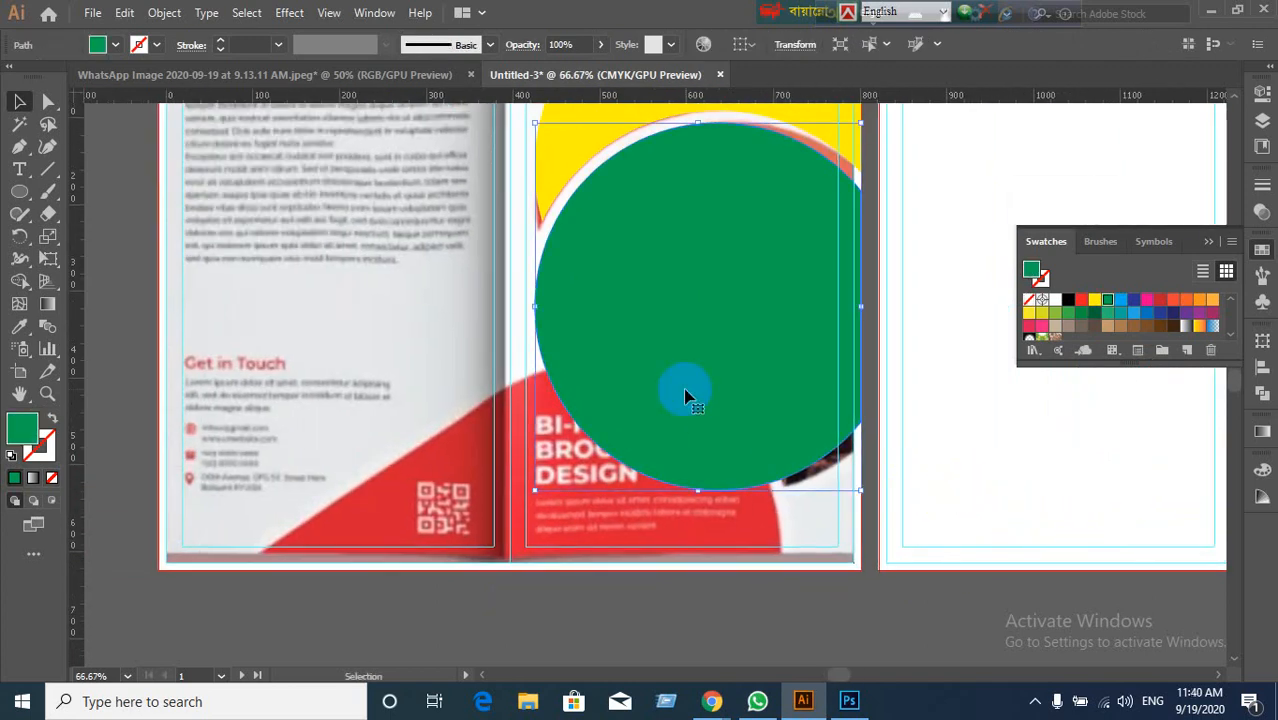
{"action": "left_click_drag", "start_coordinate": [685, 397], "coordinate": [633, 565], "text": "alt"}
{"action": "scroll", "coordinate": [960, 540], "scroll_direction": "down", "scroll_amount": 1}
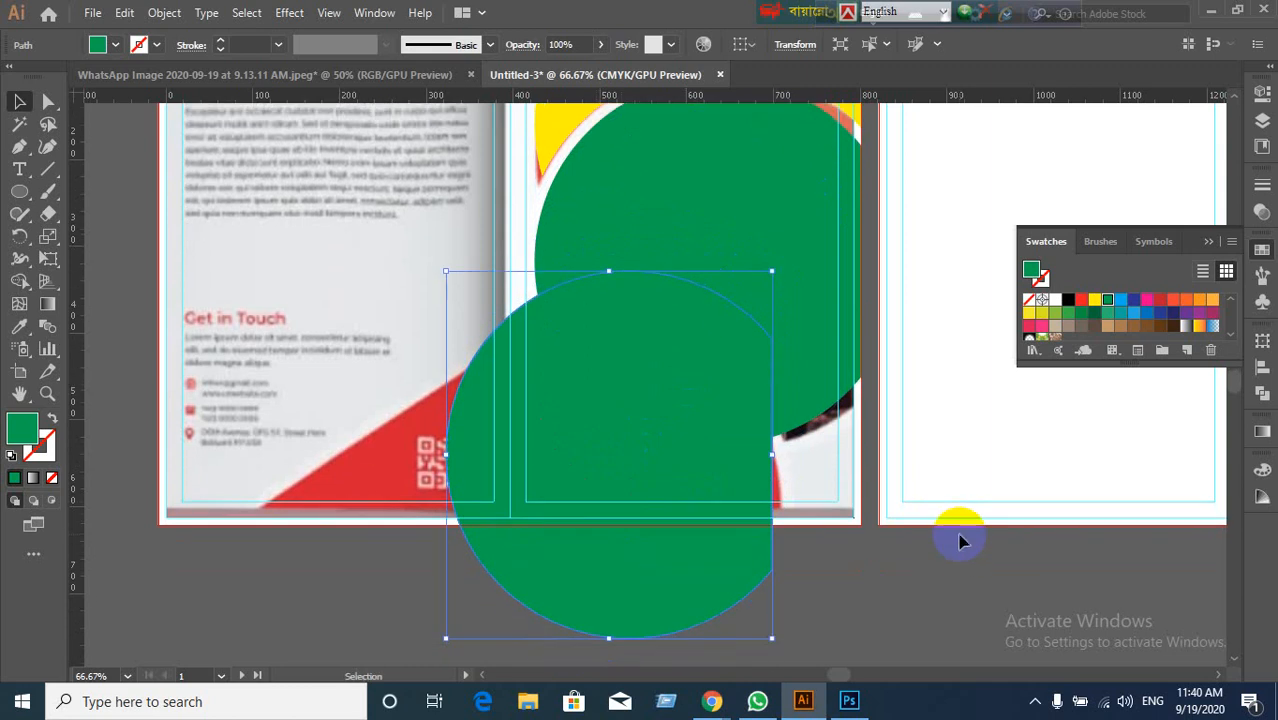
{"action": "key", "text": "ctrl+z"}
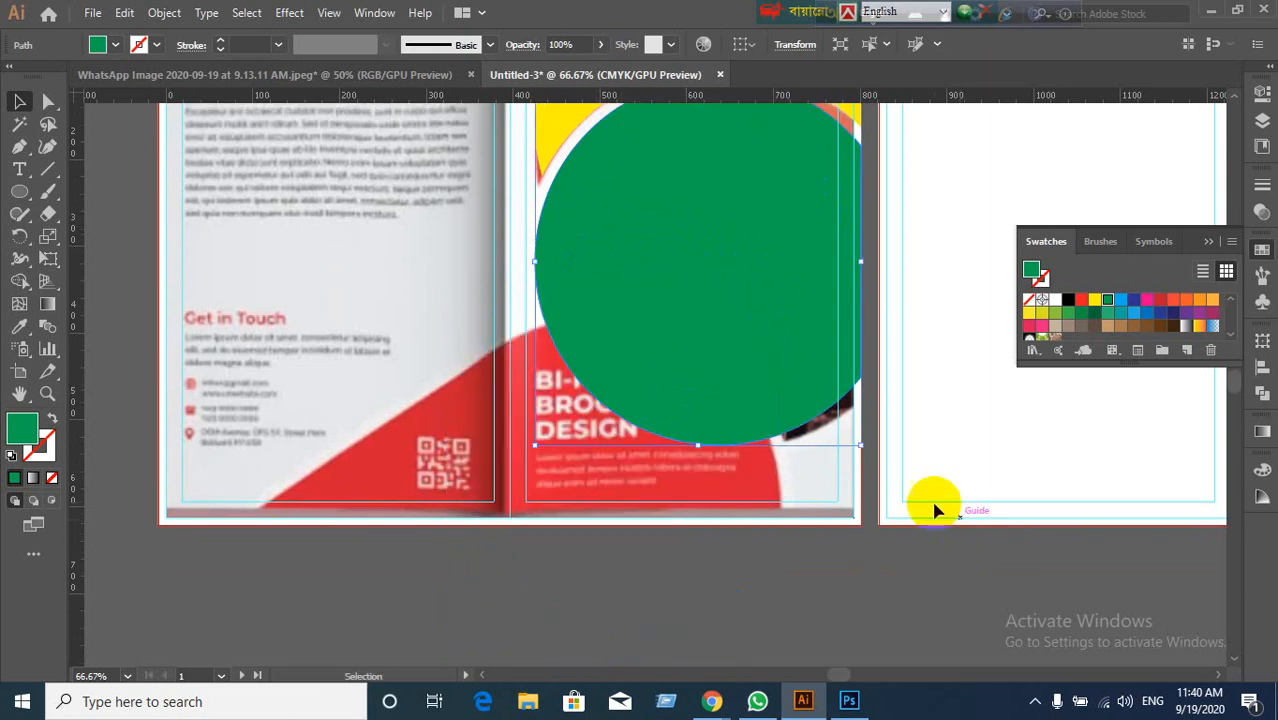
{"action": "left_click_drag", "start_coordinate": [932, 506], "coordinate": [1006, 460]}
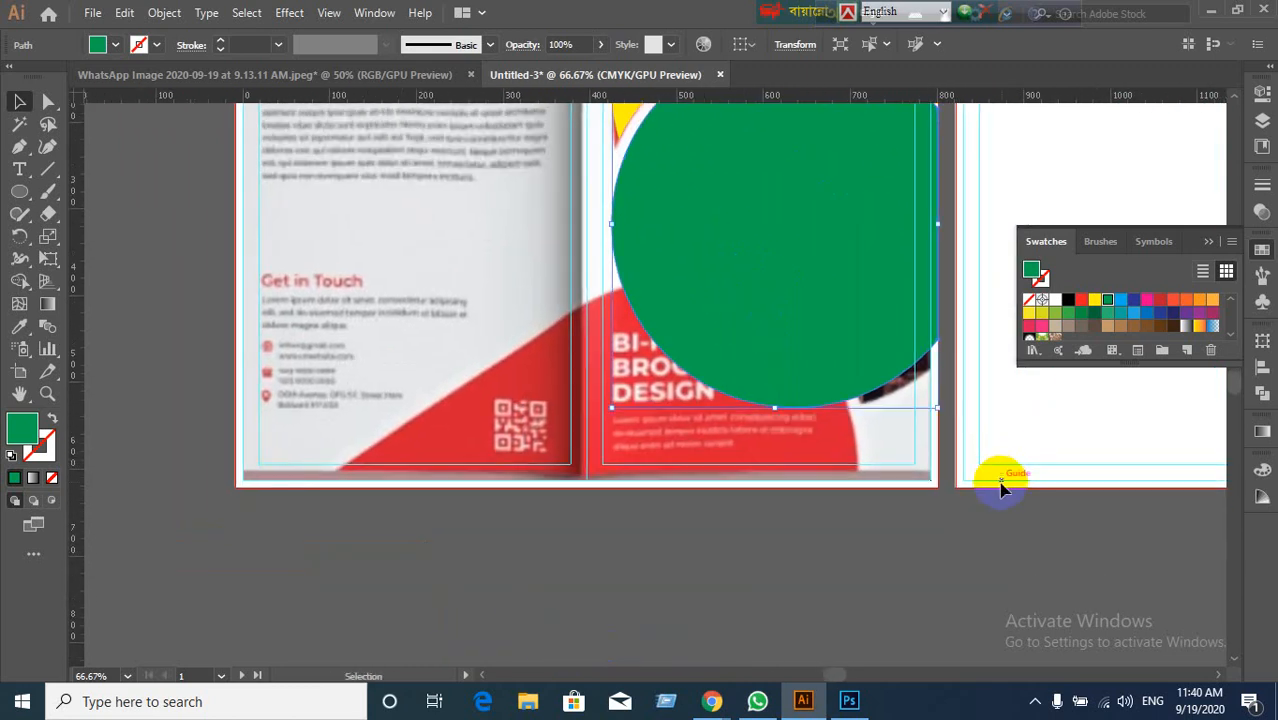
{"action": "left_click", "coordinate": [918, 543]}
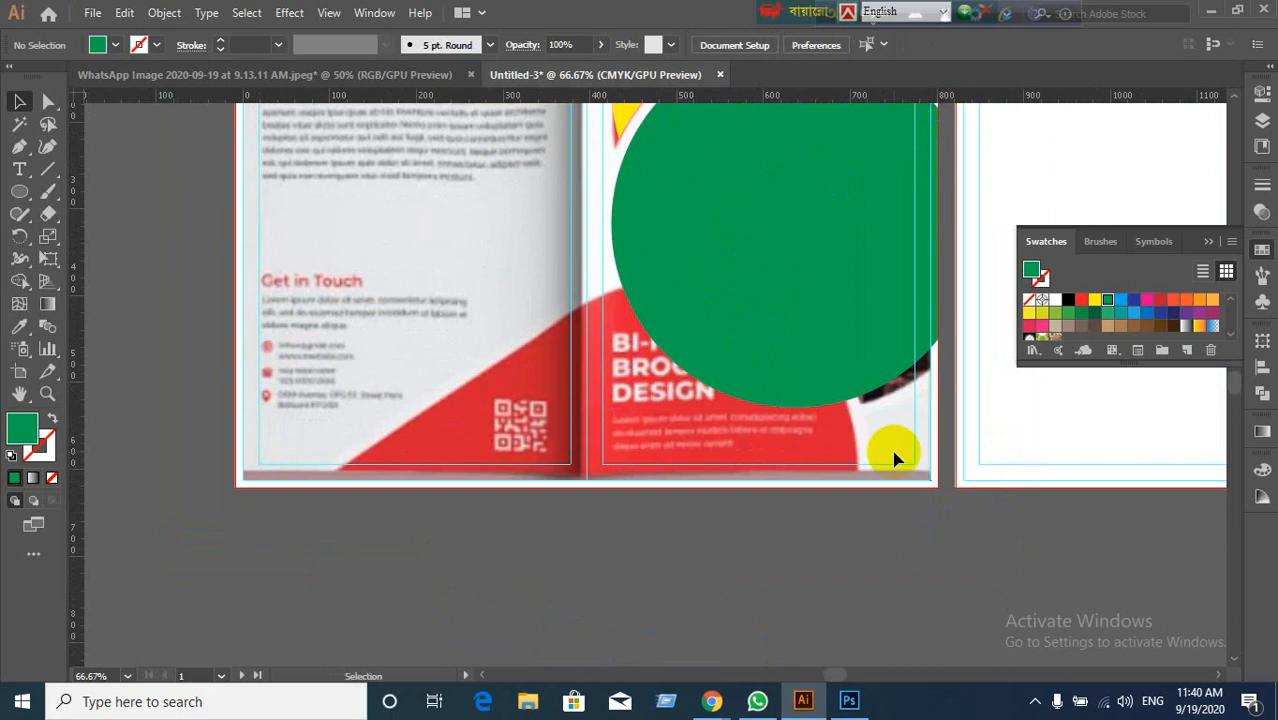
Step: Duplicate the green circle over the cover title, rotate the copy so its flat edge faces down, and fill it with orange
{"action": "scroll", "coordinate": [895, 454], "scroll_direction": "up", "scroll_amount": 3}
{"action": "scroll", "coordinate": [895, 454], "scroll_direction": "down", "scroll_amount": 2}
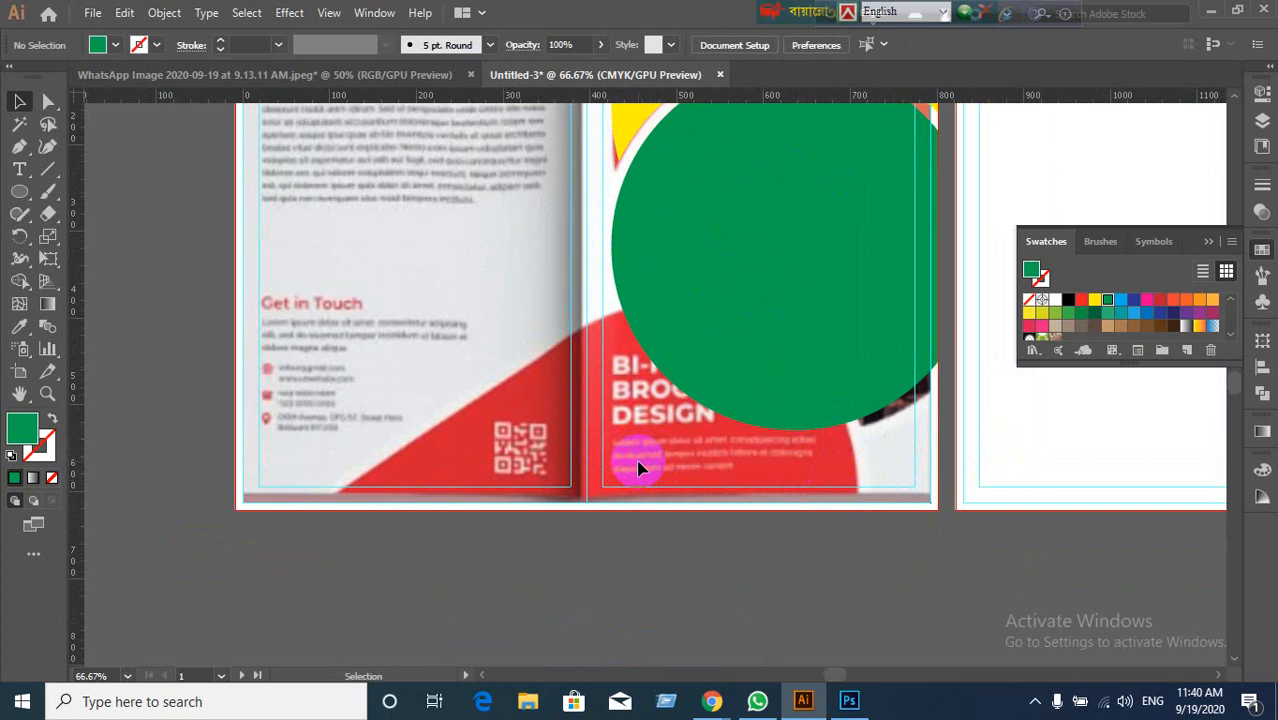
{"action": "left_click", "coordinate": [756, 410]}
{"action": "left_click_drag", "start_coordinate": [845, 371], "coordinate": [708, 538]}
{"action": "left_click_drag", "start_coordinate": [845, 251], "coordinate": [893, 650]}
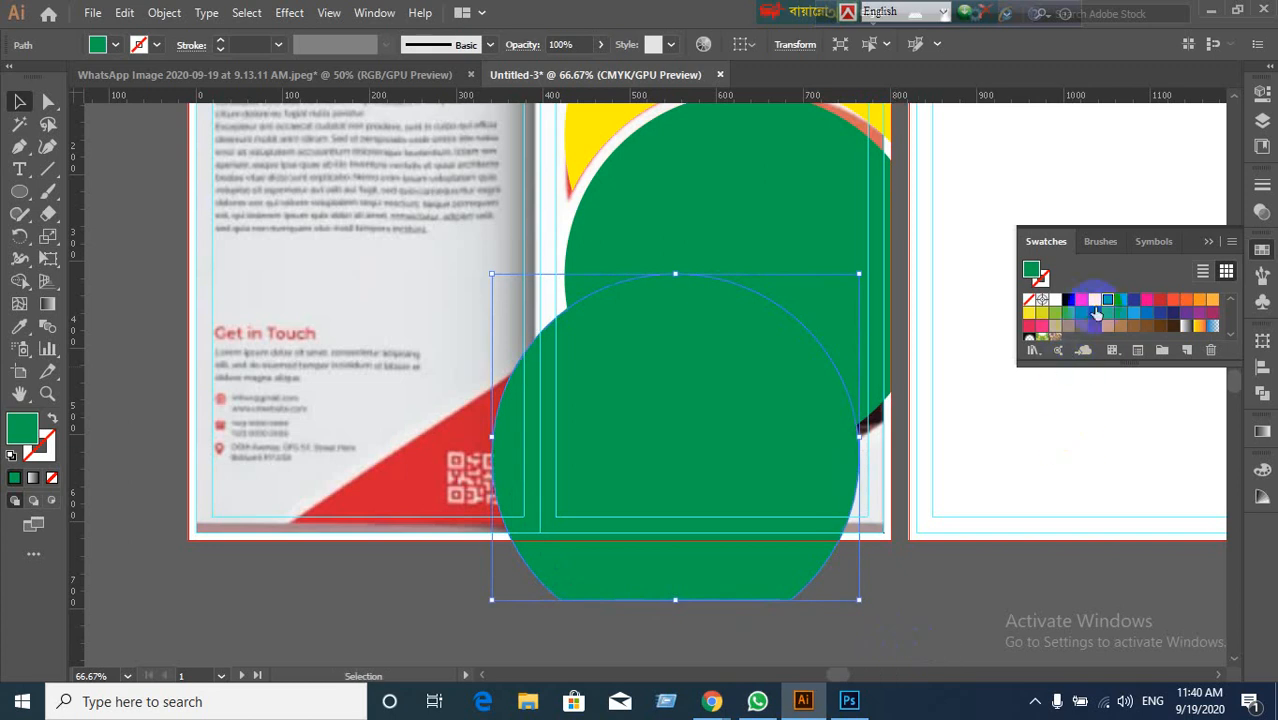
{"action": "left_click", "coordinate": [1187, 303]}
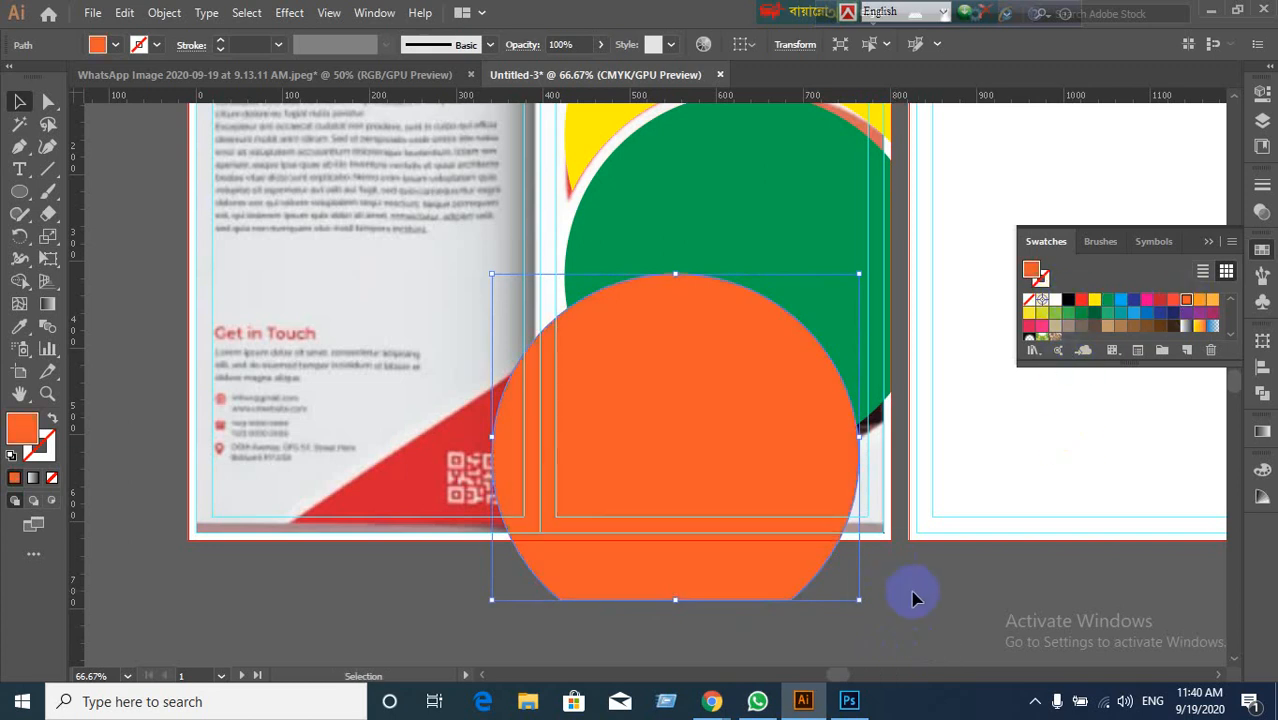
{"action": "left_click", "coordinate": [907, 590]}
Step: Nudge the orange circle over the cover title area and set its opacity to 50%
{"action": "mouse_move", "coordinate": [707, 494]}
{"action": "left_mouse_down"}
{"action": "mouse_move", "coordinate": [856, 348]}
{"action": "mouse_move", "coordinate": [862, 366]}
{"action": "mouse_move", "coordinate": [712, 508]}
{"action": "left_mouse_up"}
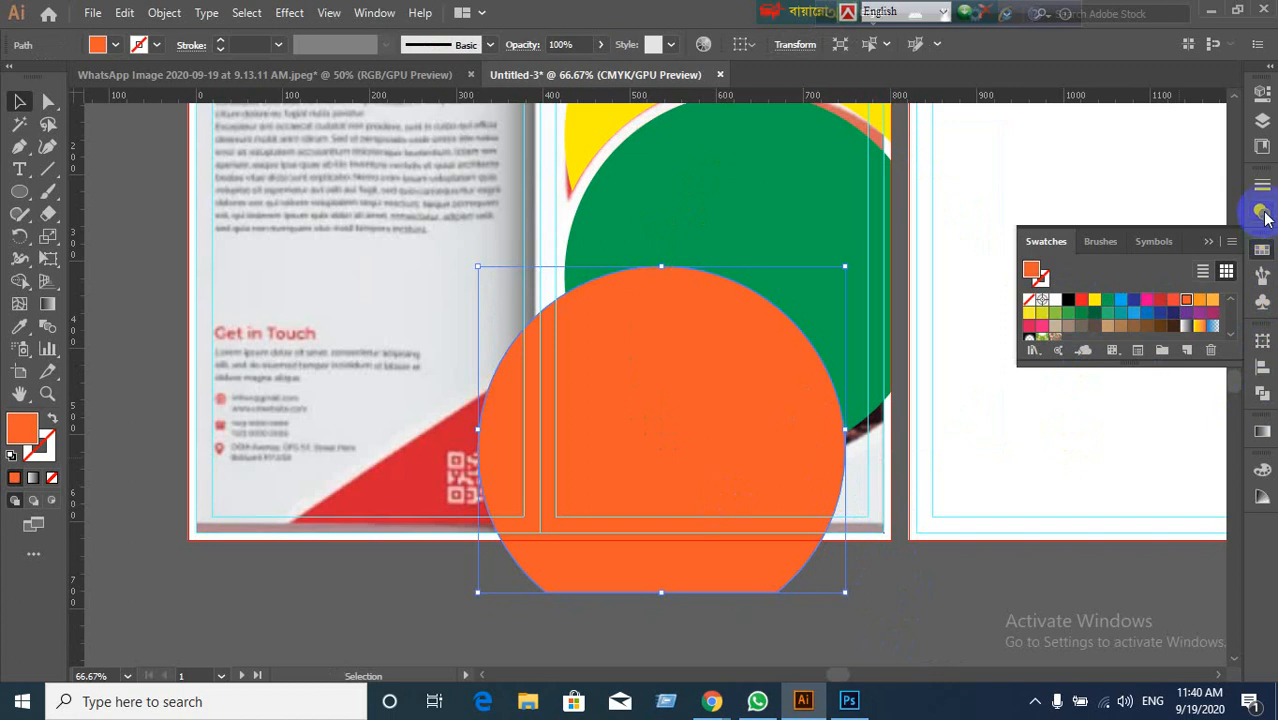
{"action": "left_click", "coordinate": [1262, 212]}
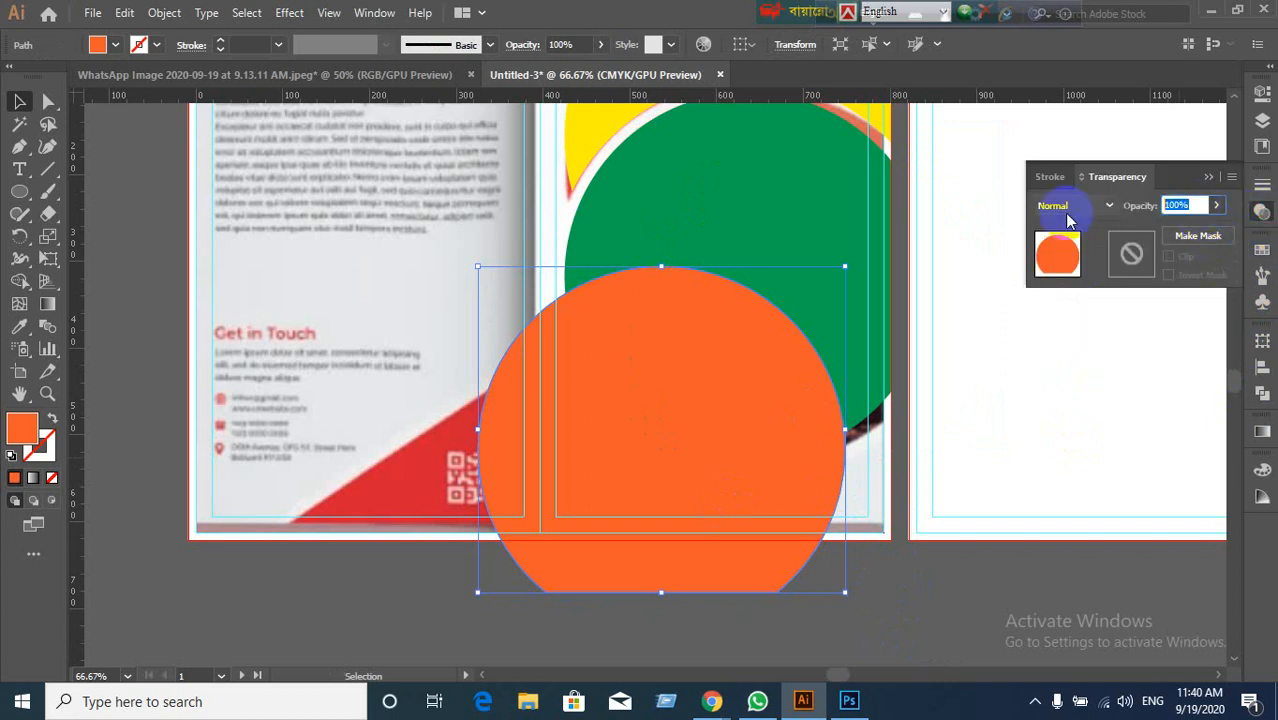
{"action": "type", "text": "50"}
{"action": "key", "text": "Return"}
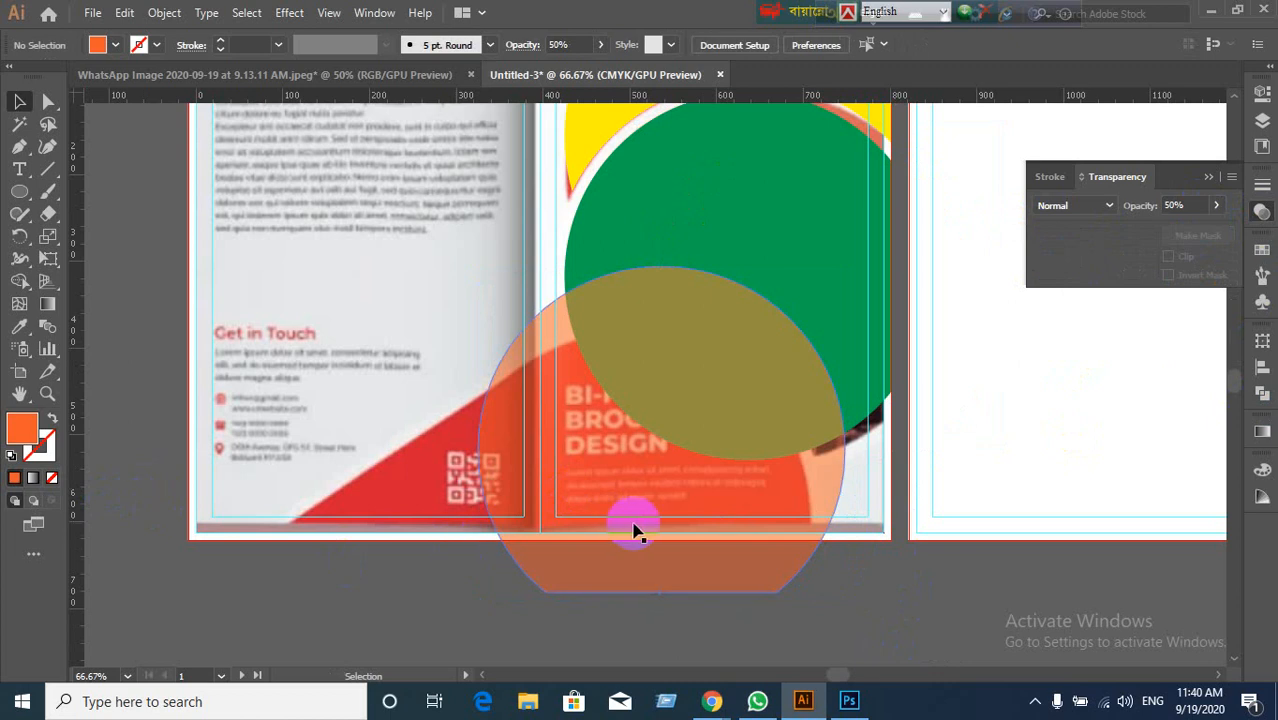
Step: Move and scale the orange circle down slightly to match the red circular shape behind the cover title in the reference
{"action": "left_click_drag", "start_coordinate": [633, 528], "coordinate": [656, 467]}
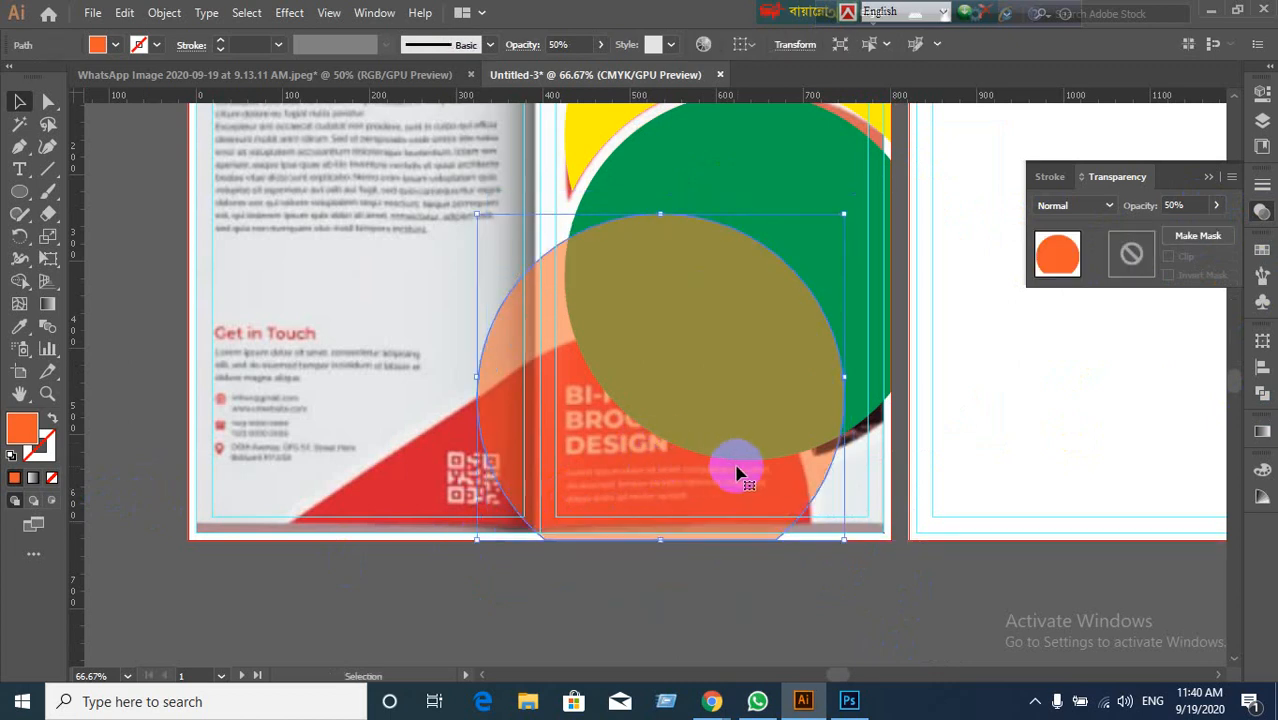
{"action": "mouse_move", "coordinate": [769, 479]}
{"action": "left_mouse_down"}
{"action": "mouse_move", "coordinate": [765, 503]}
{"action": "mouse_move", "coordinate": [762, 486]}
{"action": "mouse_move", "coordinate": [753, 496]}
{"action": "left_mouse_up"}
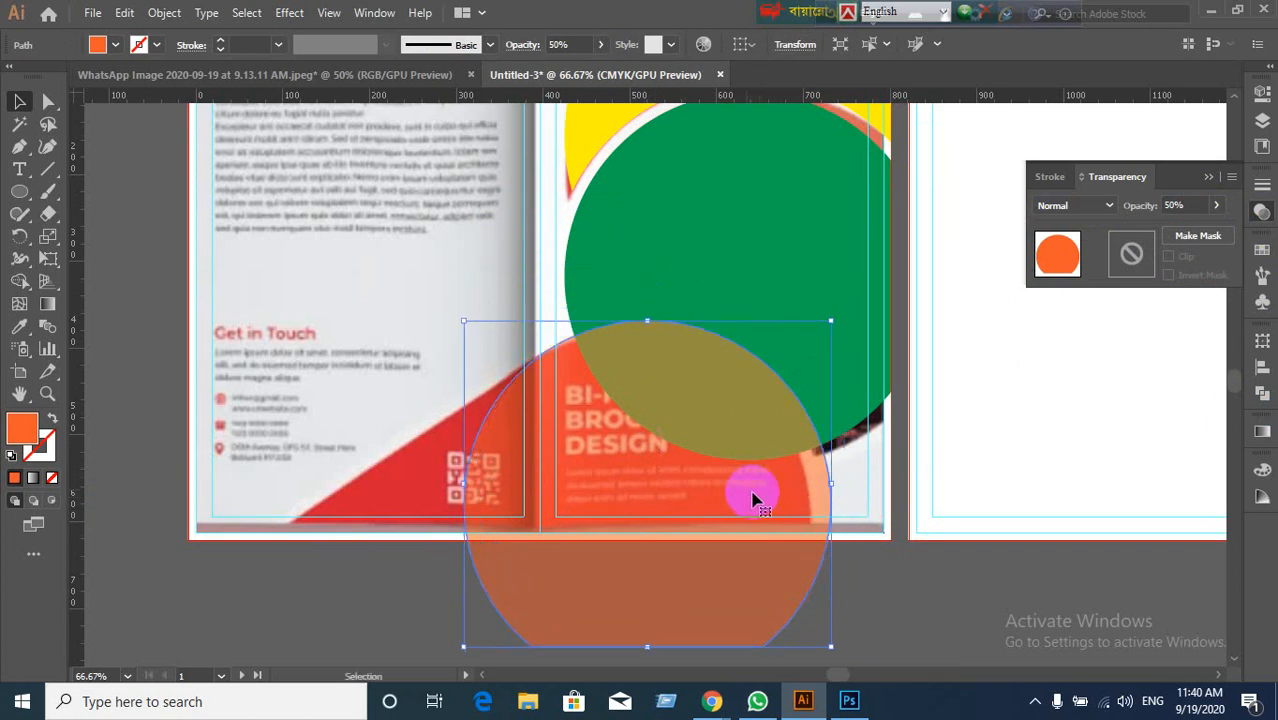
{"action": "scroll", "coordinate": [912, 385], "scroll_direction": "down", "scroll_amount": 2}
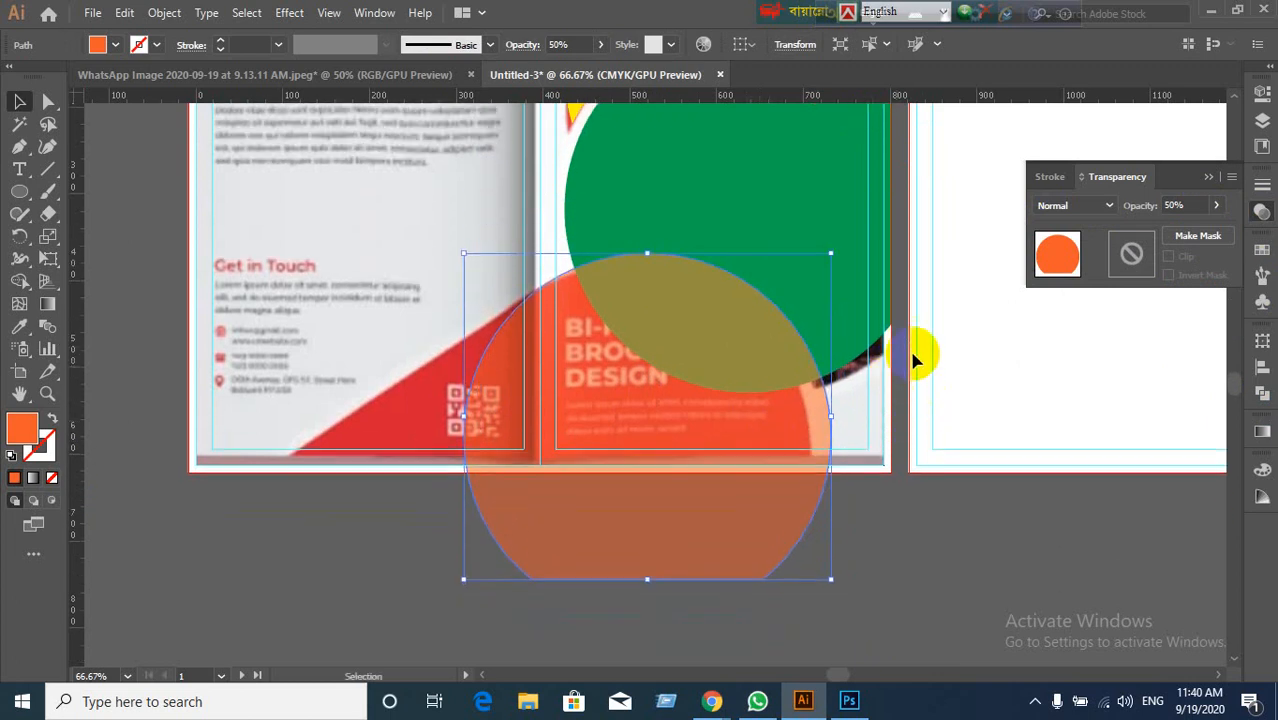
{"action": "left_click_drag", "start_coordinate": [831, 253], "coordinate": [813, 268]}
{"action": "left_click_drag", "start_coordinate": [719, 416], "coordinate": [716, 400]}
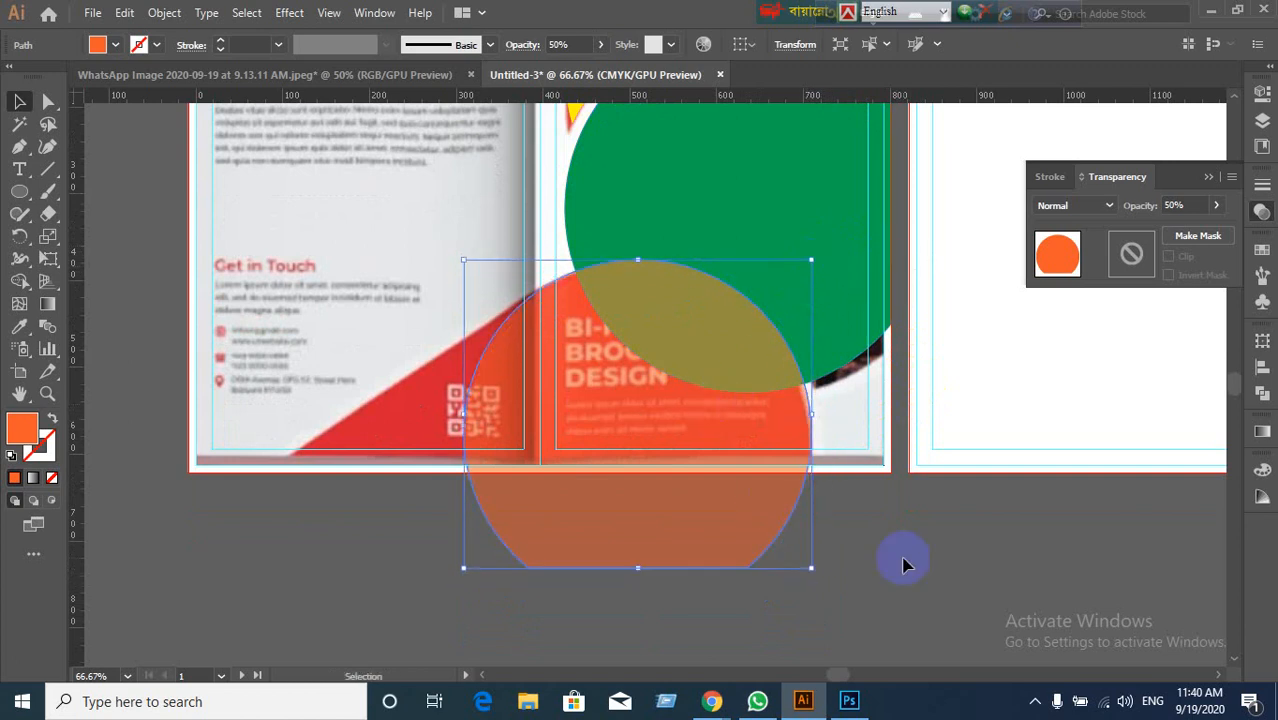
{"action": "left_click", "coordinate": [907, 566]}
{"action": "left_click", "coordinate": [652, 548]}
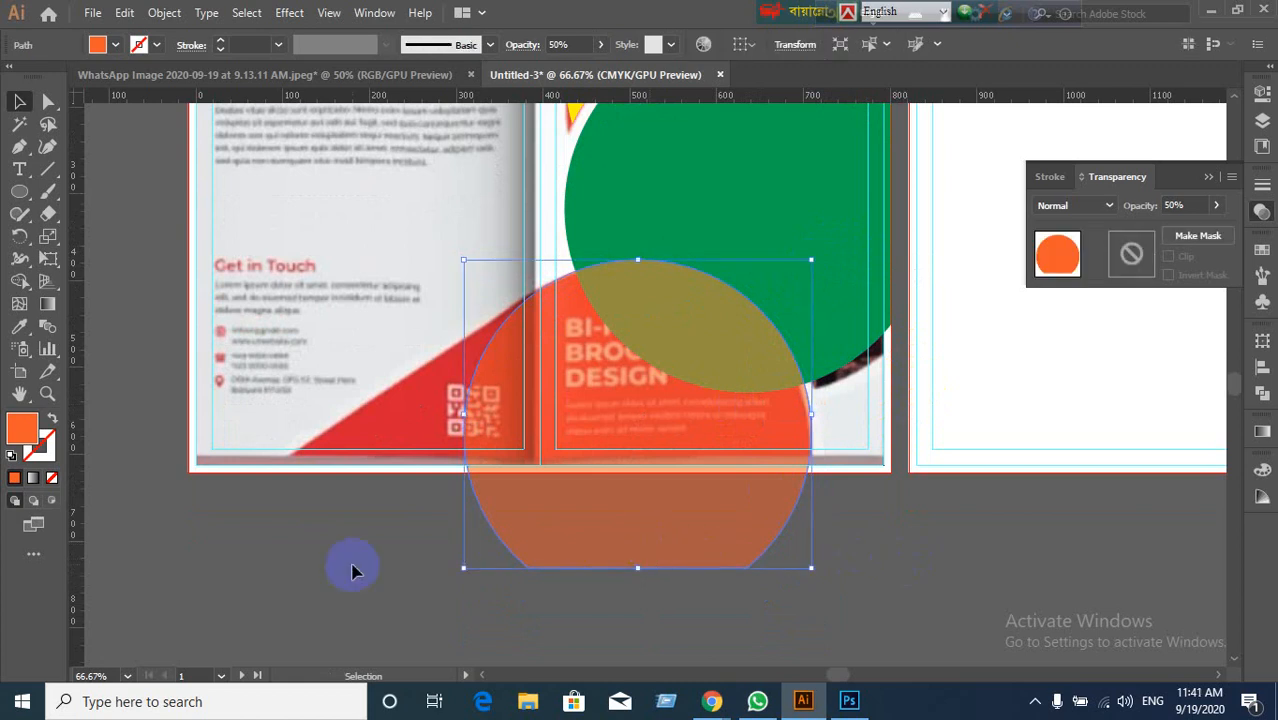
{"action": "left_click", "coordinate": [255, 566]}
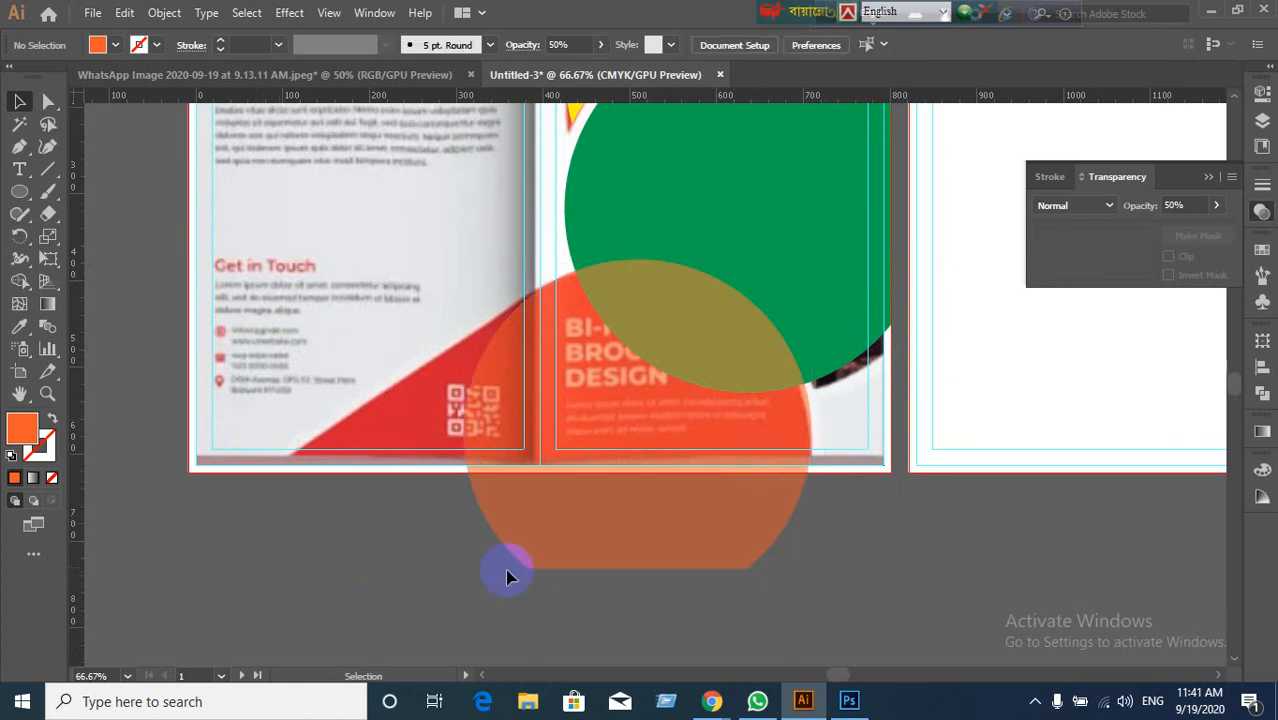
{"action": "scroll", "coordinate": [556, 542], "scroll_direction": "down", "scroll_amount": 1}
{"action": "left_click", "coordinate": [686, 262]}
{"action": "key", "text": "Delete"}
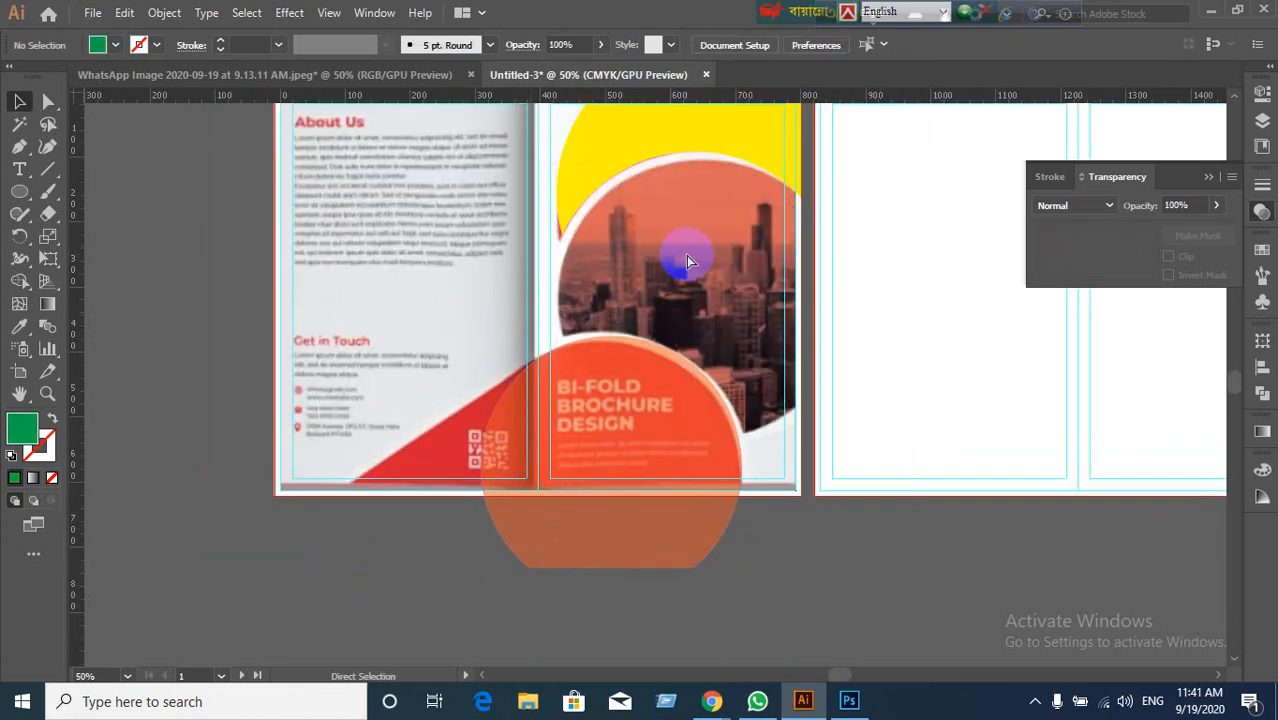
{"action": "key", "text": "ctrl+z"}
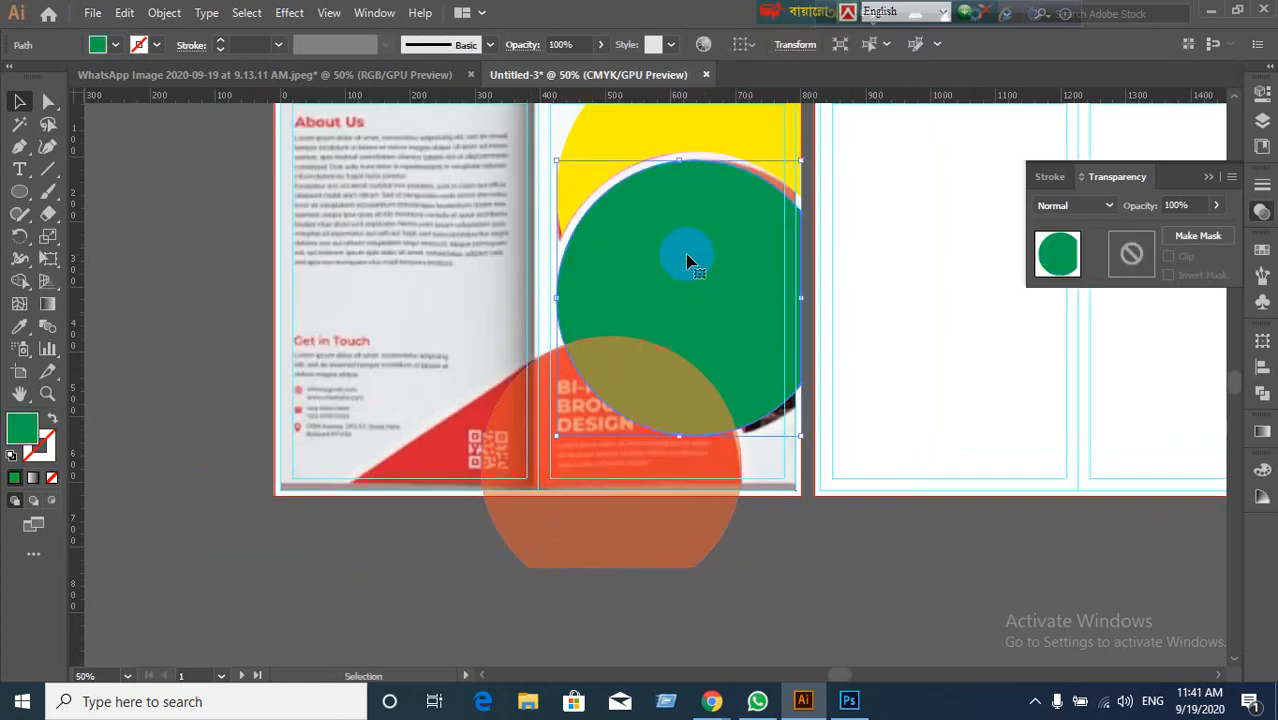
{"action": "left_click", "coordinate": [335, 585]}
Step: Offset the orange circle's path outward by 14 px with mitered joins
{"action": "left_click", "coordinate": [514, 542]}
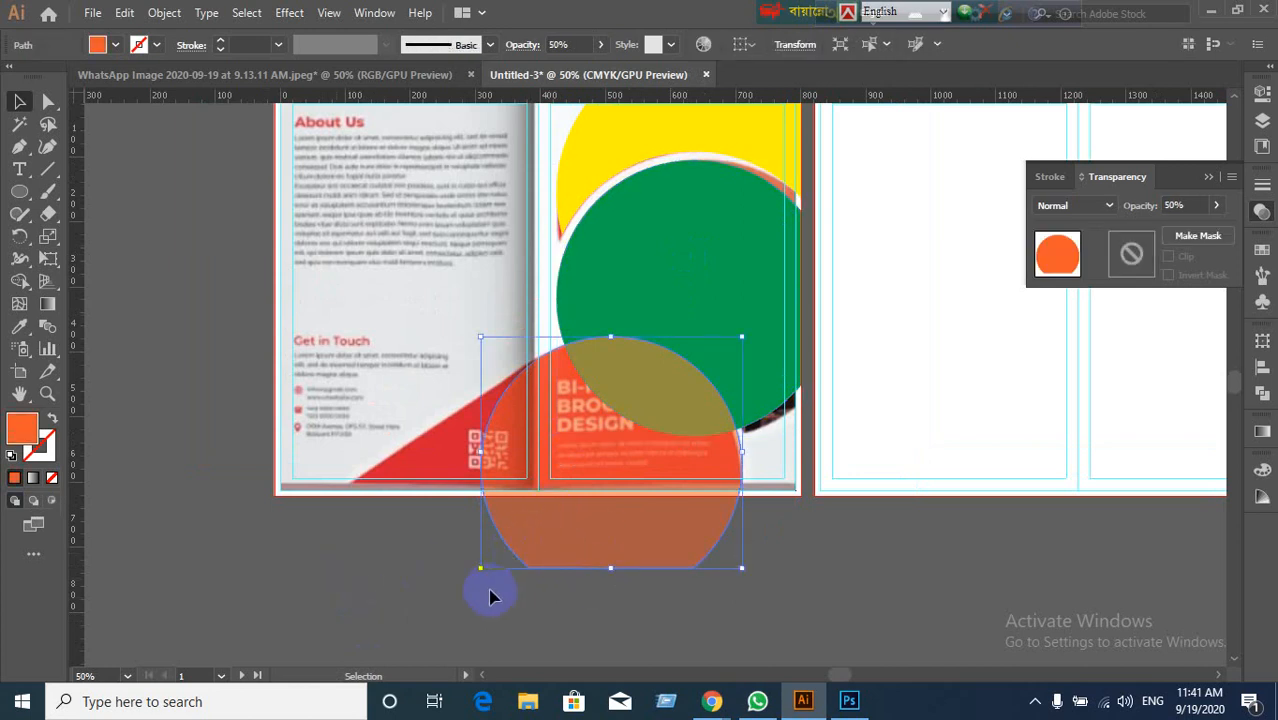
{"action": "left_click", "coordinate": [390, 593]}
{"action": "left_click", "coordinate": [622, 543]}
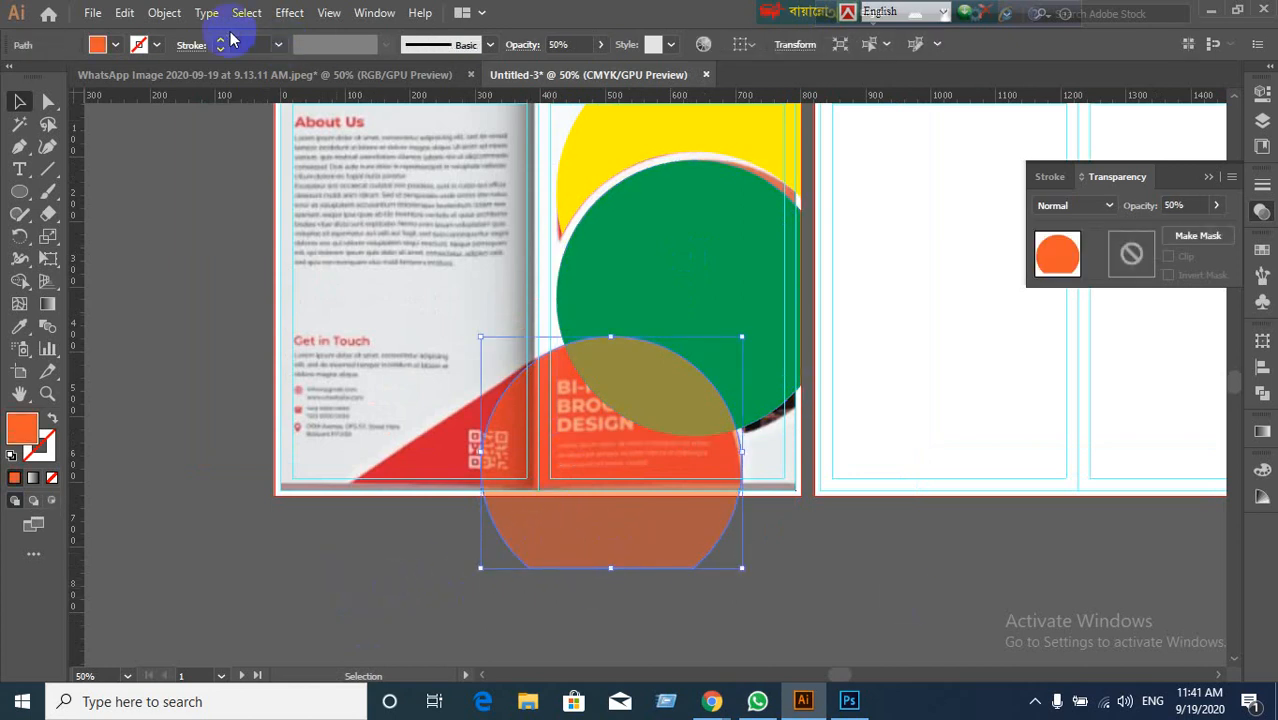
{"action": "left_click", "coordinate": [162, 13]}
{"action": "mouse_move", "coordinate": [228, 453]}
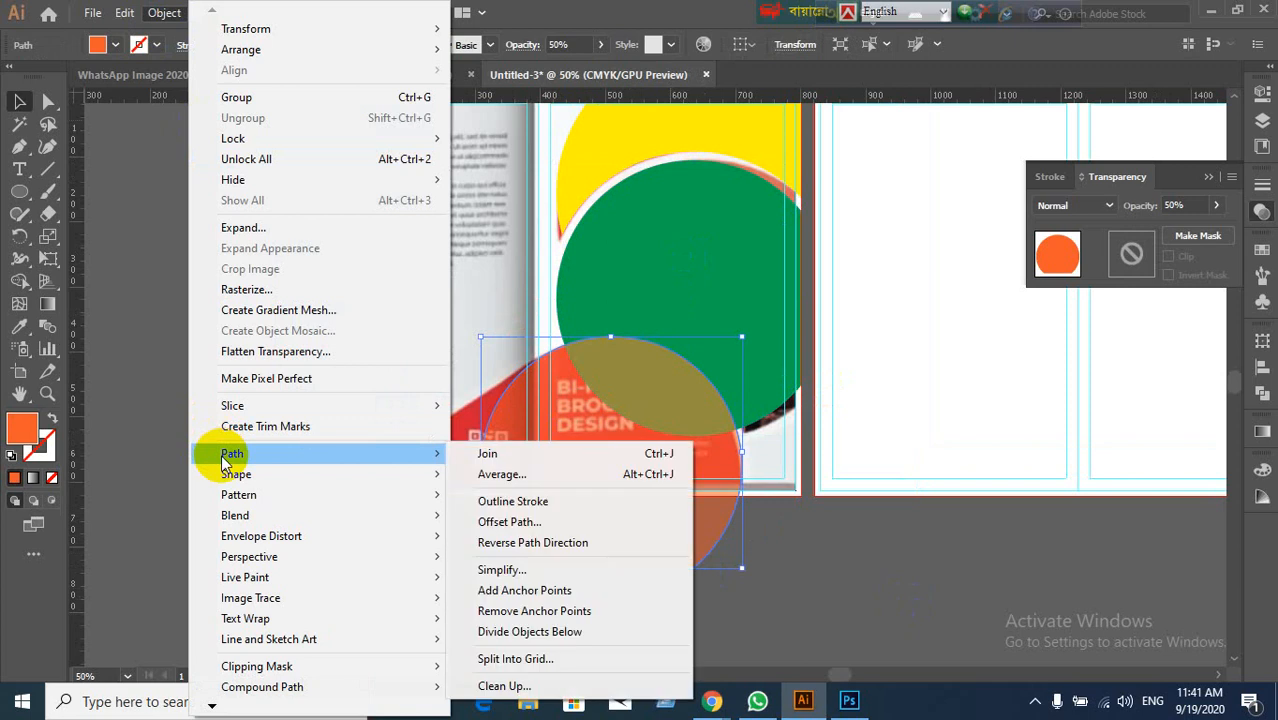
{"action": "left_click", "coordinate": [502, 522]}
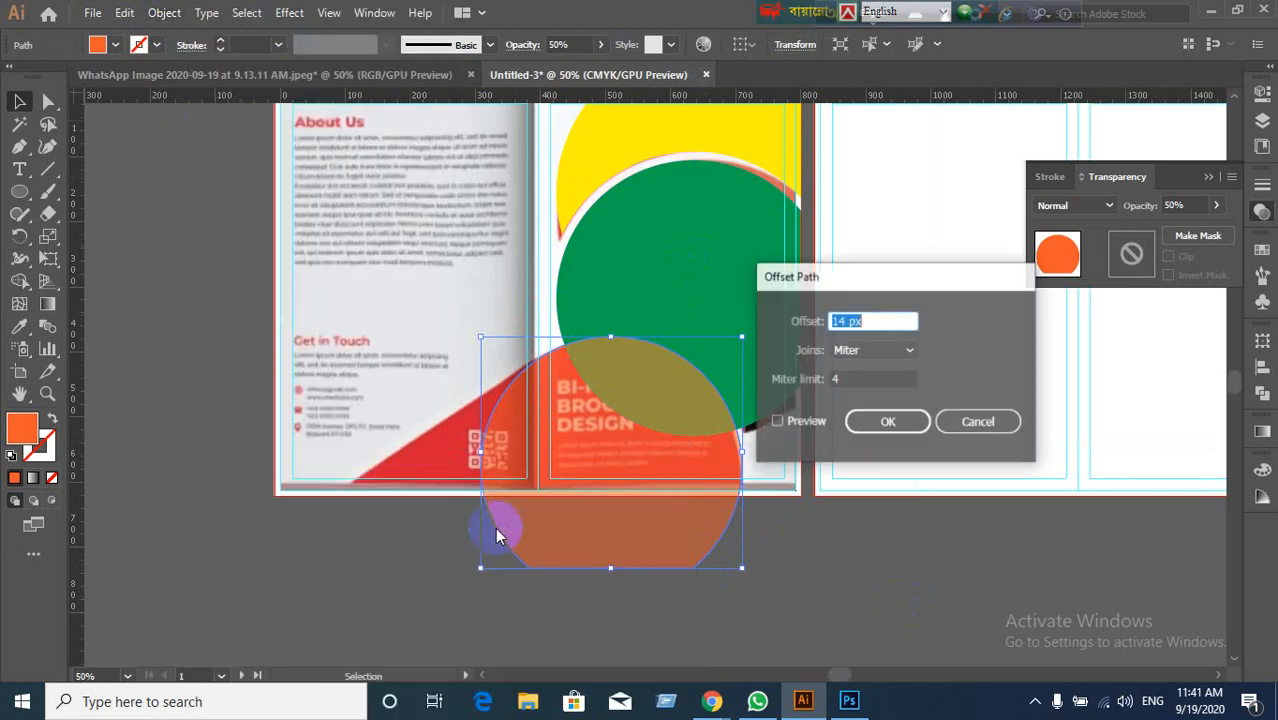
{"action": "left_click", "coordinate": [778, 422]}
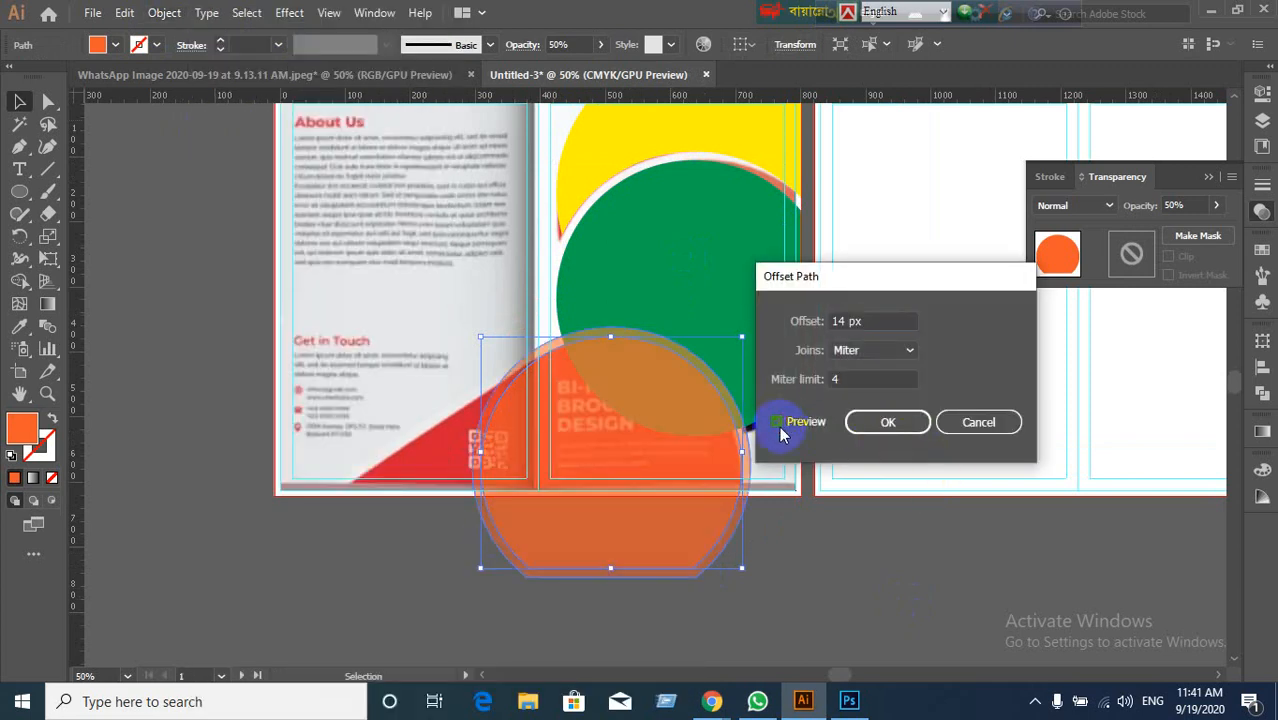
{"action": "left_click", "coordinate": [886, 422]}
{"action": "left_click", "coordinate": [857, 537]}
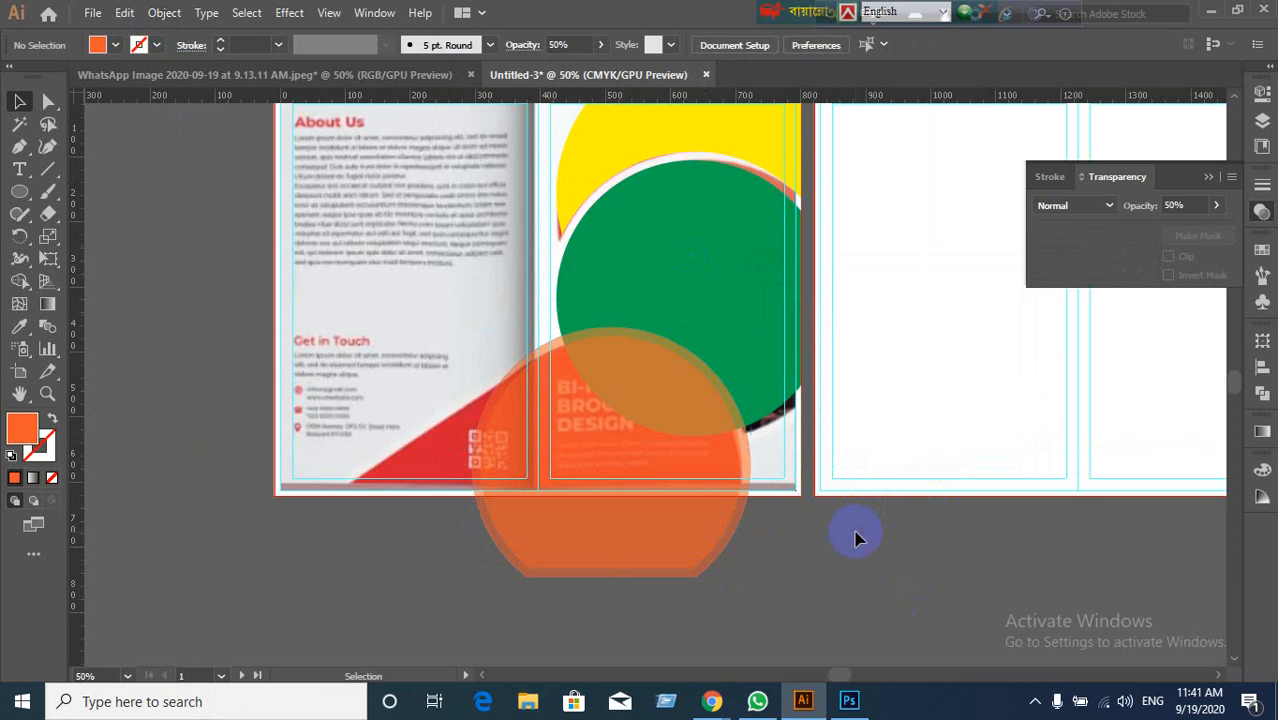
Step: With Shape Builder, remove the part of the offset ring that overlaps the green circle to leave a gap above the orange circle
{"action": "left_click_drag", "start_coordinate": [560, 626], "coordinate": [685, 277]}
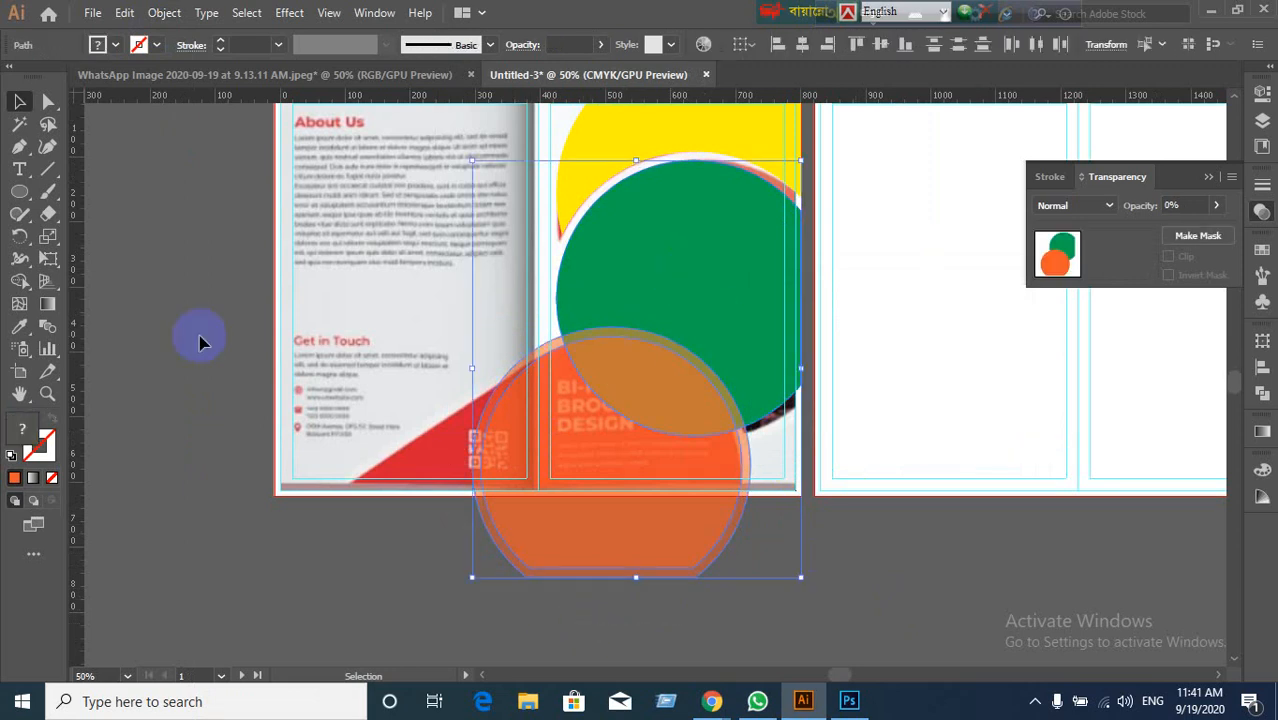
{"action": "left_click", "coordinate": [20, 283]}
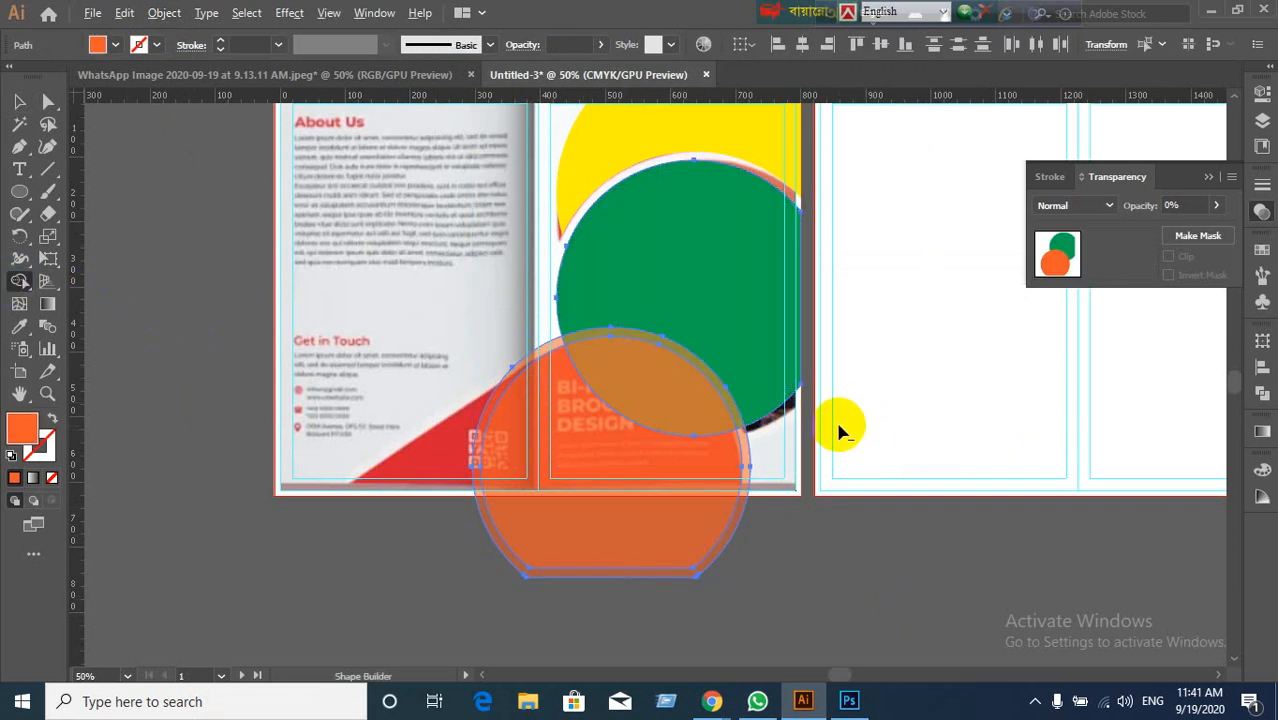
{"action": "scroll", "coordinate": [843, 428], "scroll_direction": "up", "scroll_amount": 2}
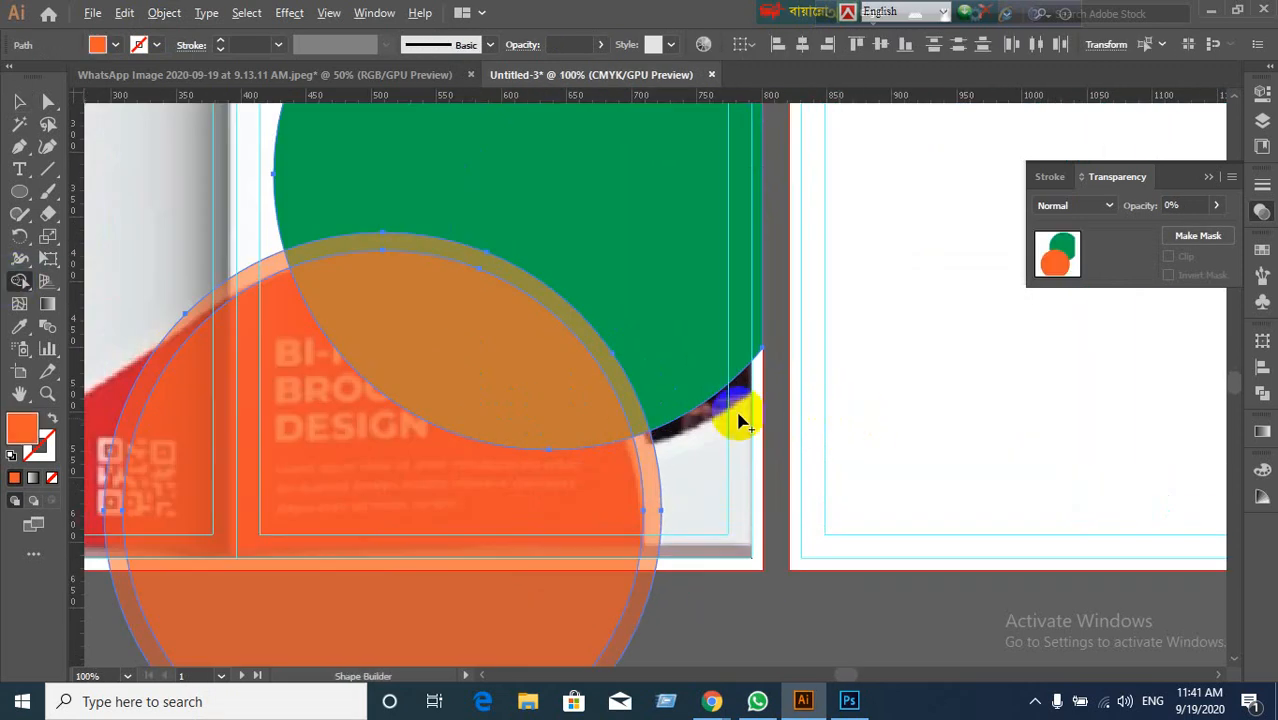
{"action": "left_click", "coordinate": [622, 395], "text": "alt"}
{"action": "scroll", "coordinate": [713, 449], "scroll_direction": "down", "scroll_amount": 2}
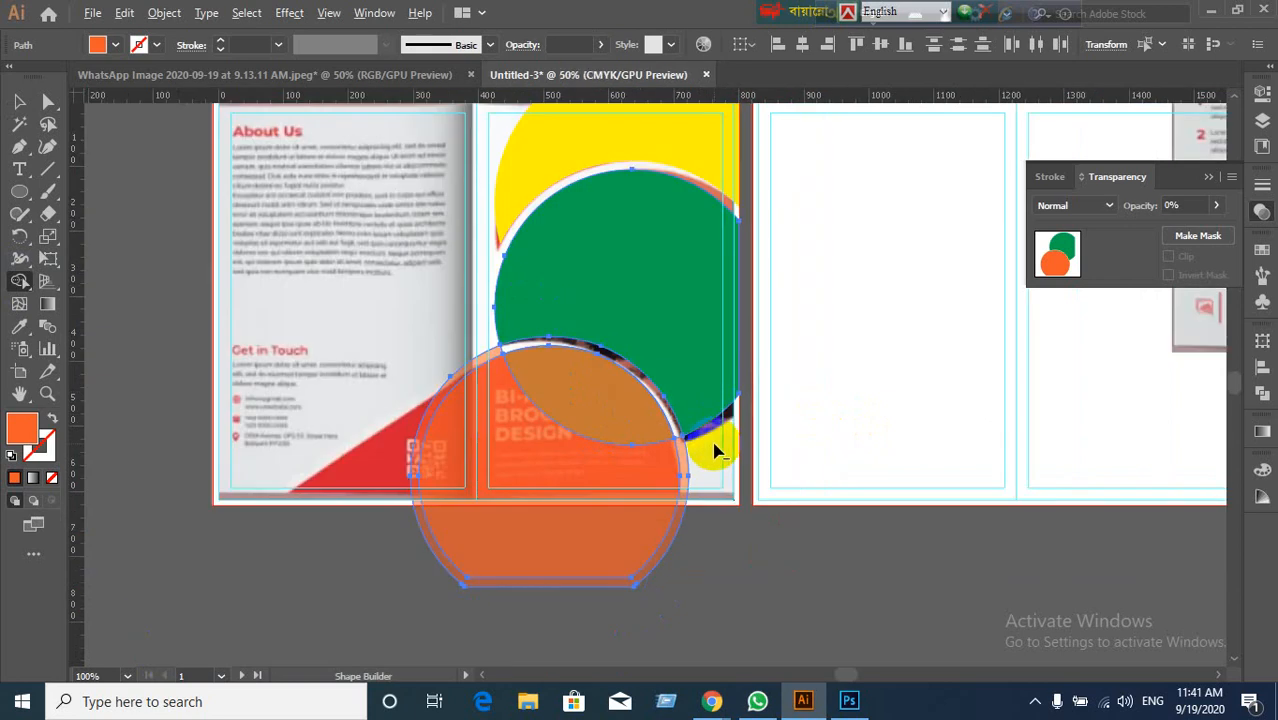
Step: Delete the remaining offset shape around the orange circle, keeping the original orange circle
{"action": "left_click", "coordinate": [18, 101]}
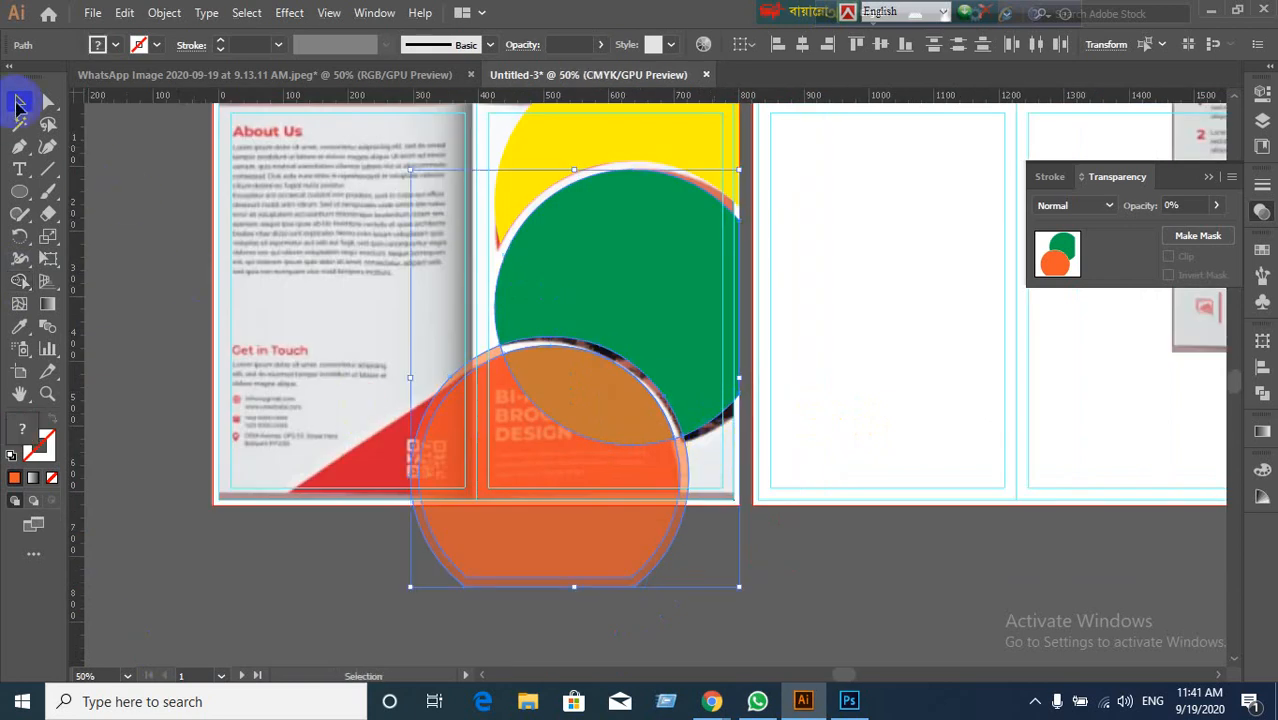
{"action": "left_click", "coordinate": [819, 590]}
{"action": "scroll", "coordinate": [815, 591], "scroll_direction": "up", "scroll_amount": 1}
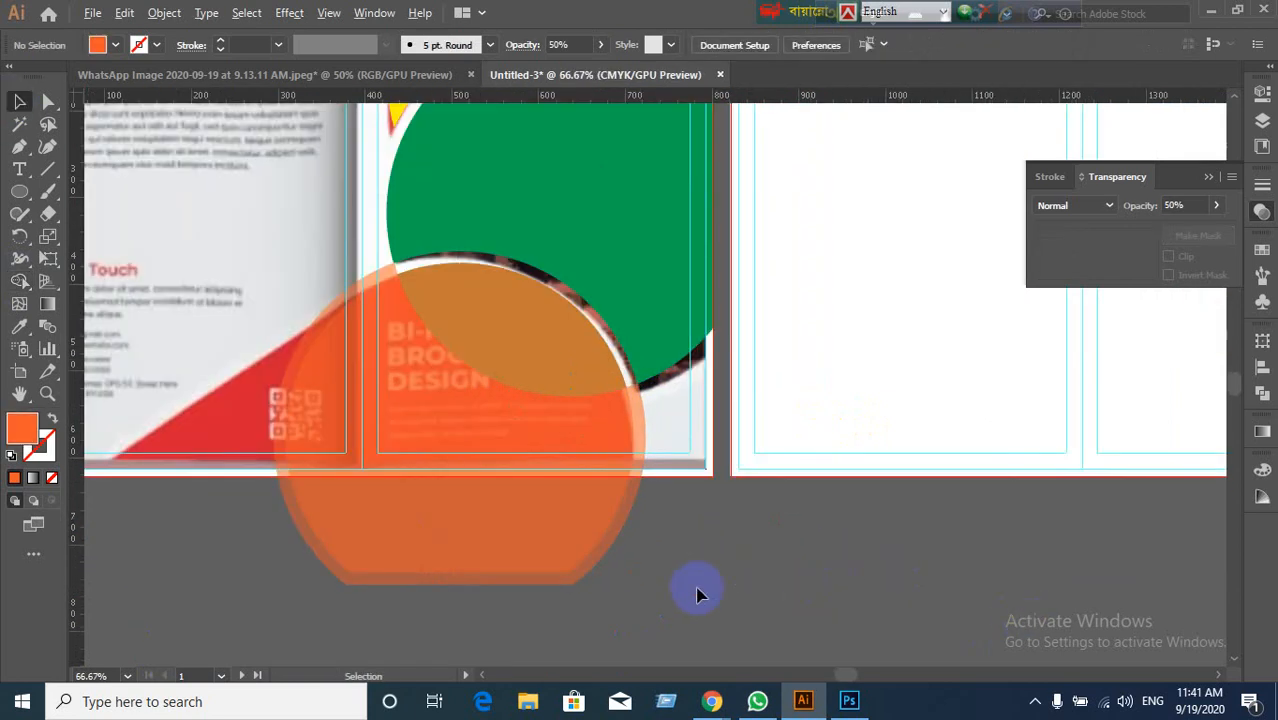
{"action": "left_click", "coordinate": [585, 576]}
{"action": "key", "text": "Delete"}
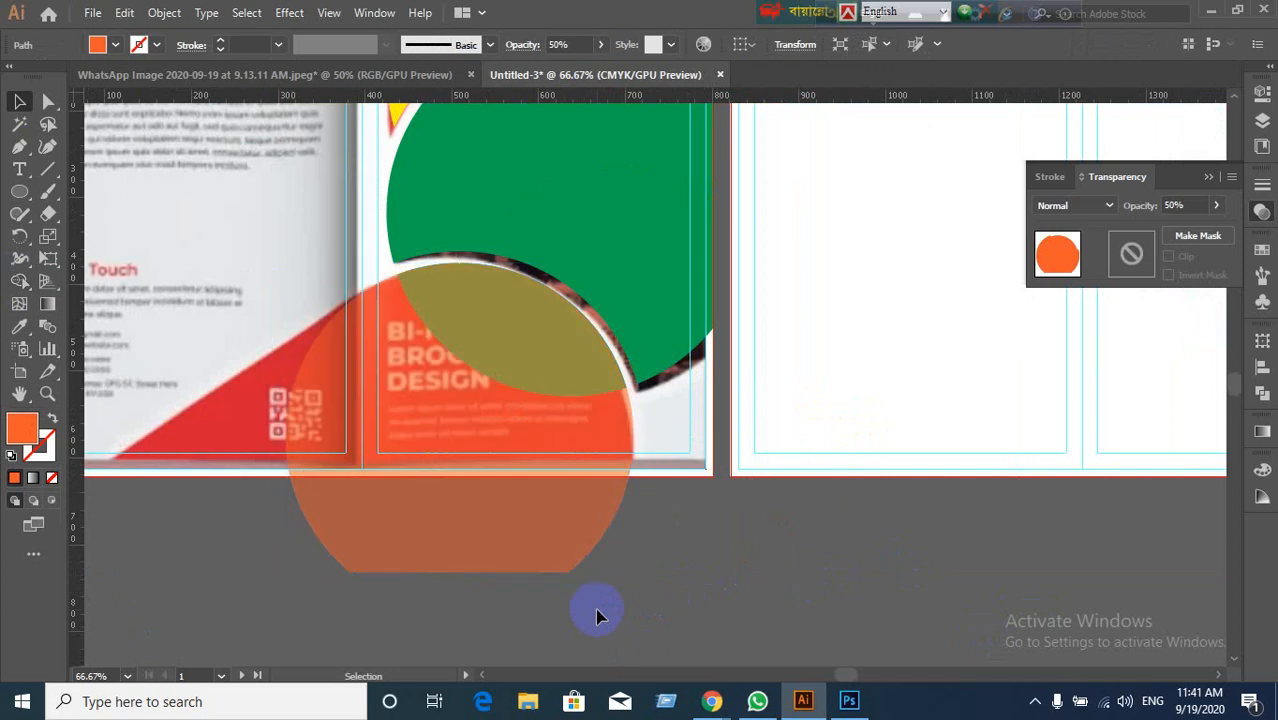
{"action": "left_click", "coordinate": [558, 353]}
{"action": "right_click", "coordinate": [546, 319]}
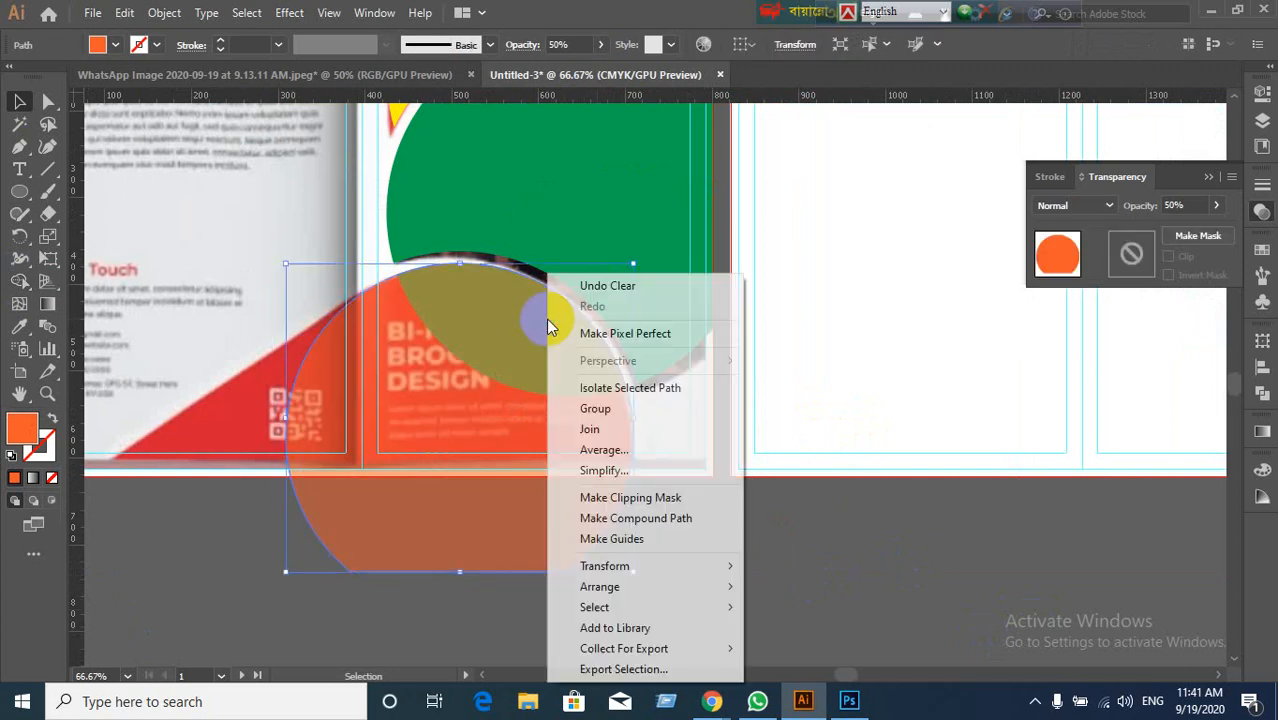
{"action": "left_click", "coordinate": [475, 406]}
{"action": "left_click", "coordinate": [225, 584]}
{"action": "left_click_drag", "start_coordinate": [583, 336], "coordinate": [888, 420]}
{"action": "key", "text": "ctrl+z"}
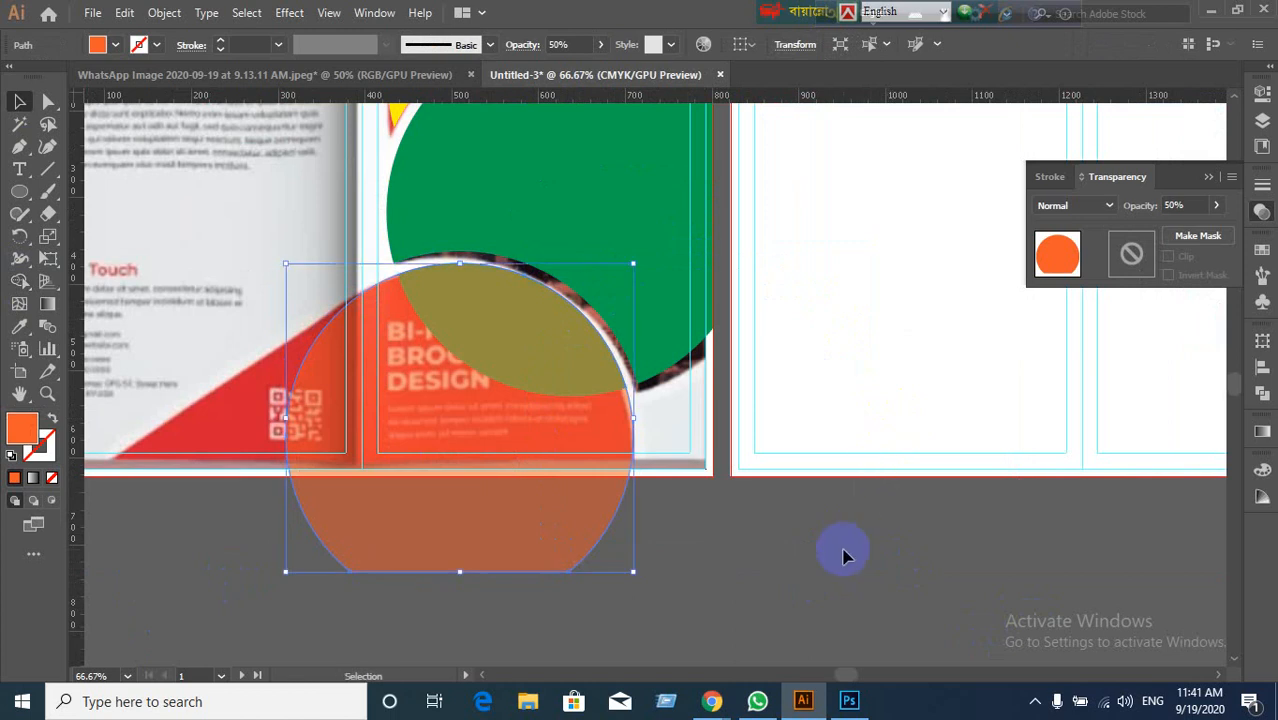
{"action": "left_click", "coordinate": [733, 508]}
{"action": "left_click", "coordinate": [519, 514]}
{"action": "key", "text": "Delete"}
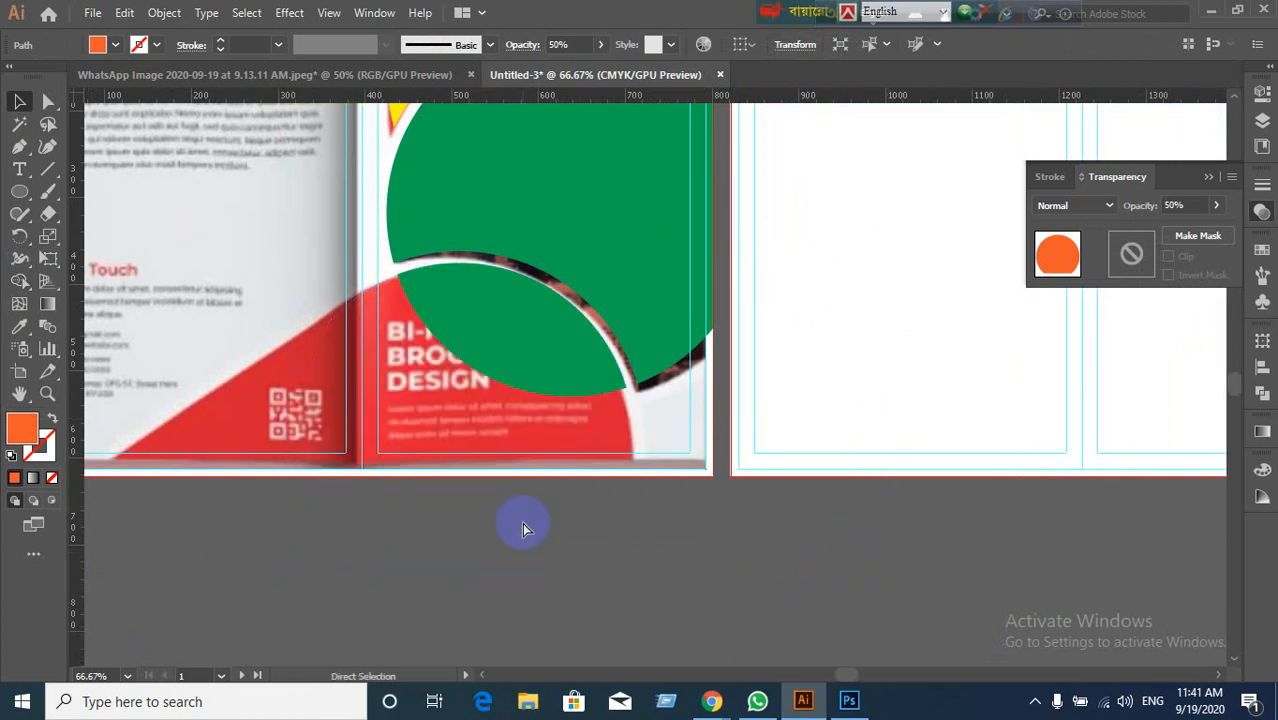
{"action": "key", "text": "ctrl+z"}
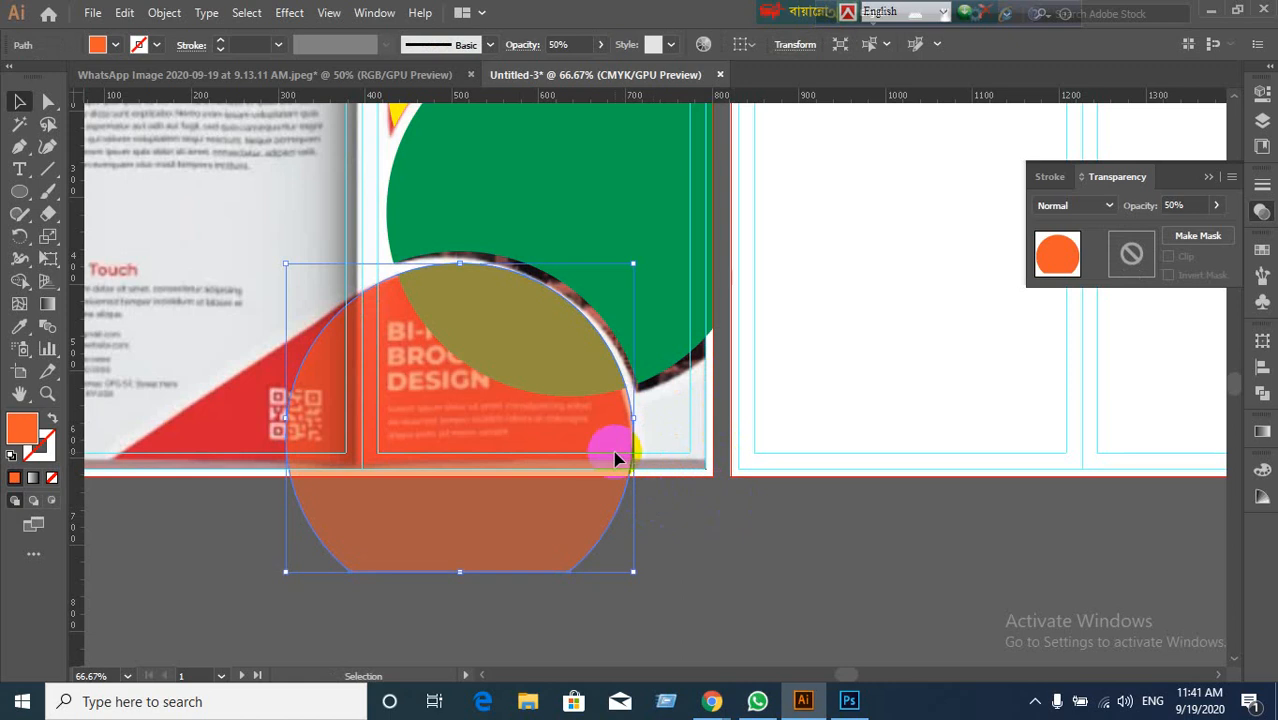
Step: Temporarily remove the orange circle, delete the leftover green piece beneath it, and restore the orange circle in place
{"action": "key", "text": "Delete"}
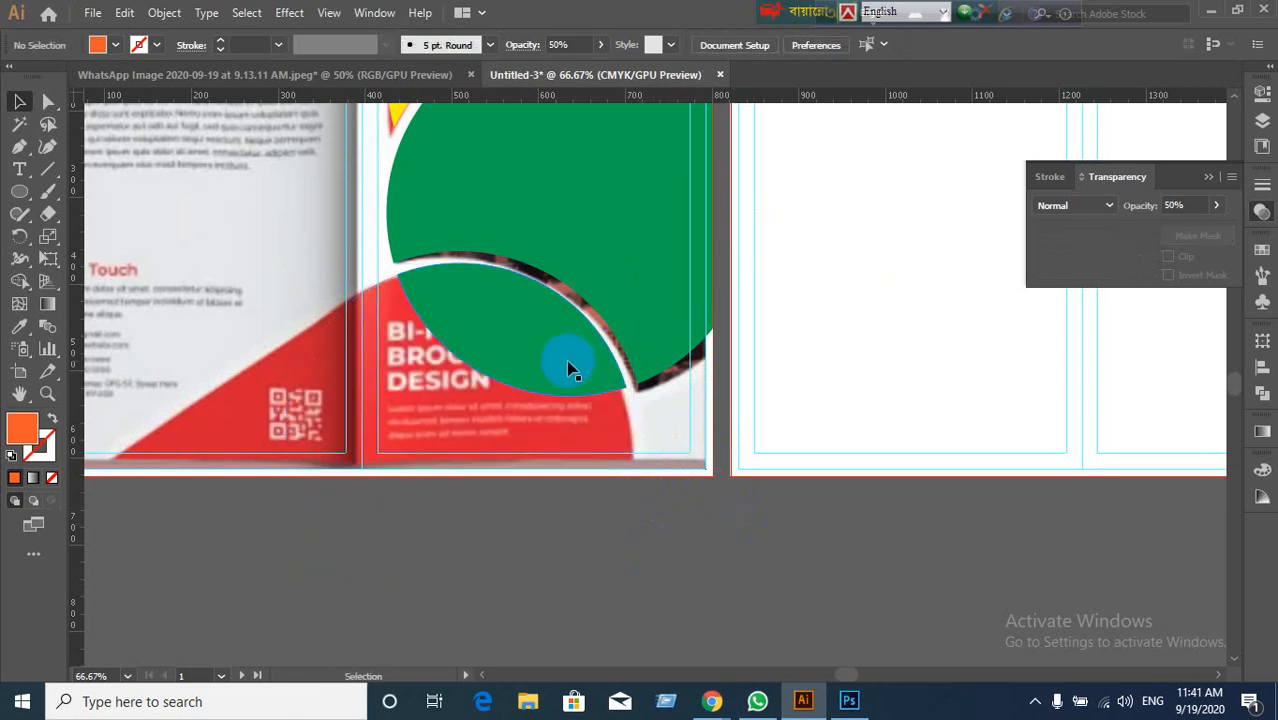
{"action": "left_click", "coordinate": [571, 365]}
{"action": "key", "text": "Delete"}
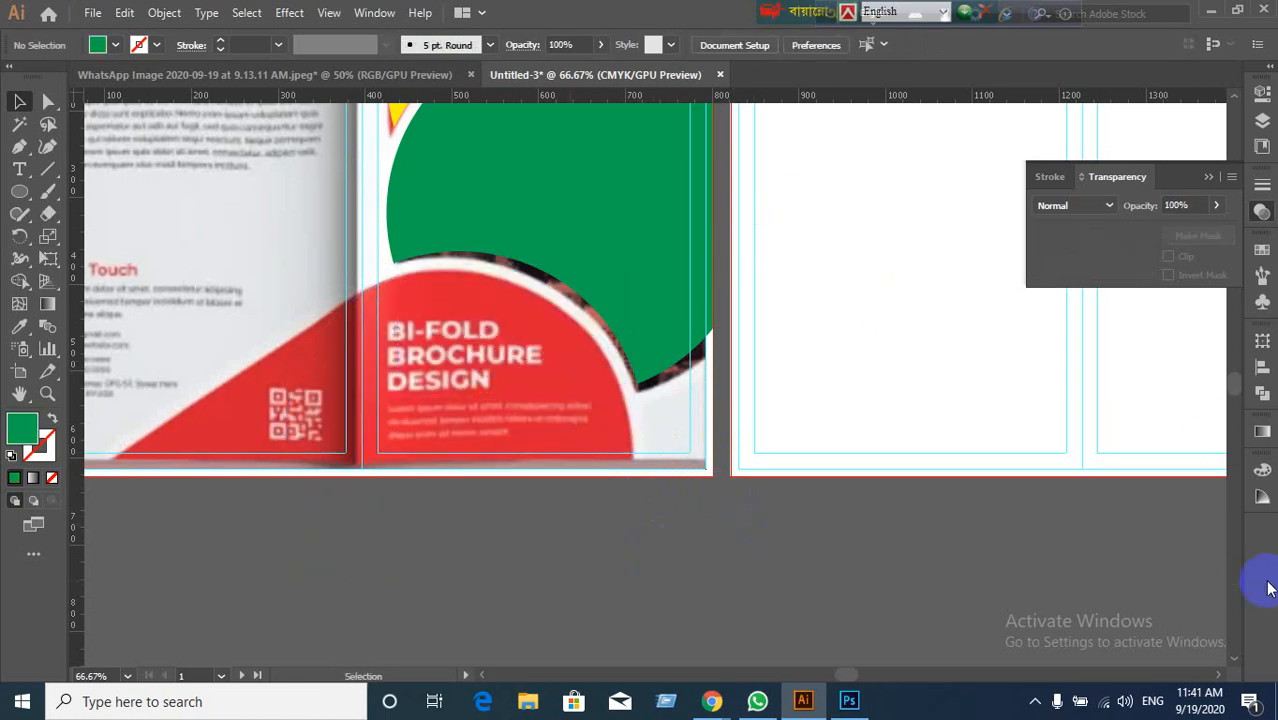
{"action": "key", "text": "ctrl+z"}
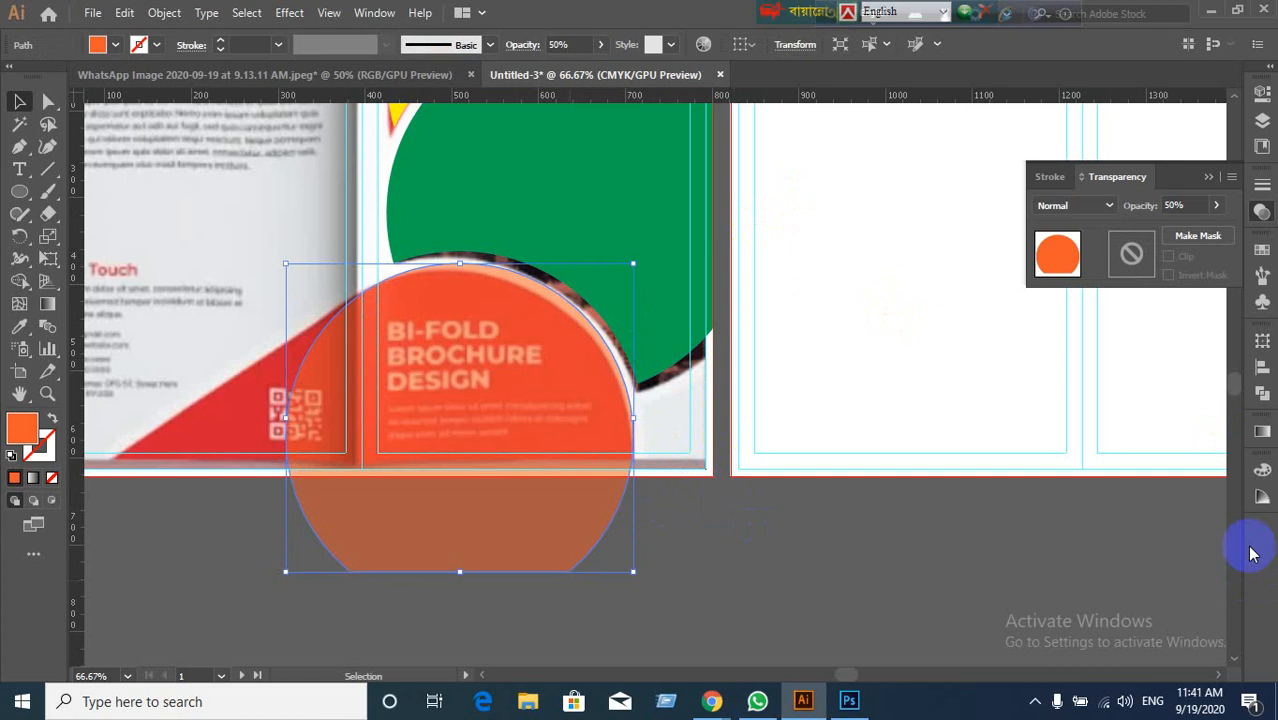
Step: Recolor the orange circle behind the cover title with a light green swatch
{"action": "left_click", "coordinate": [908, 555]}
{"action": "left_click", "coordinate": [551, 505]}
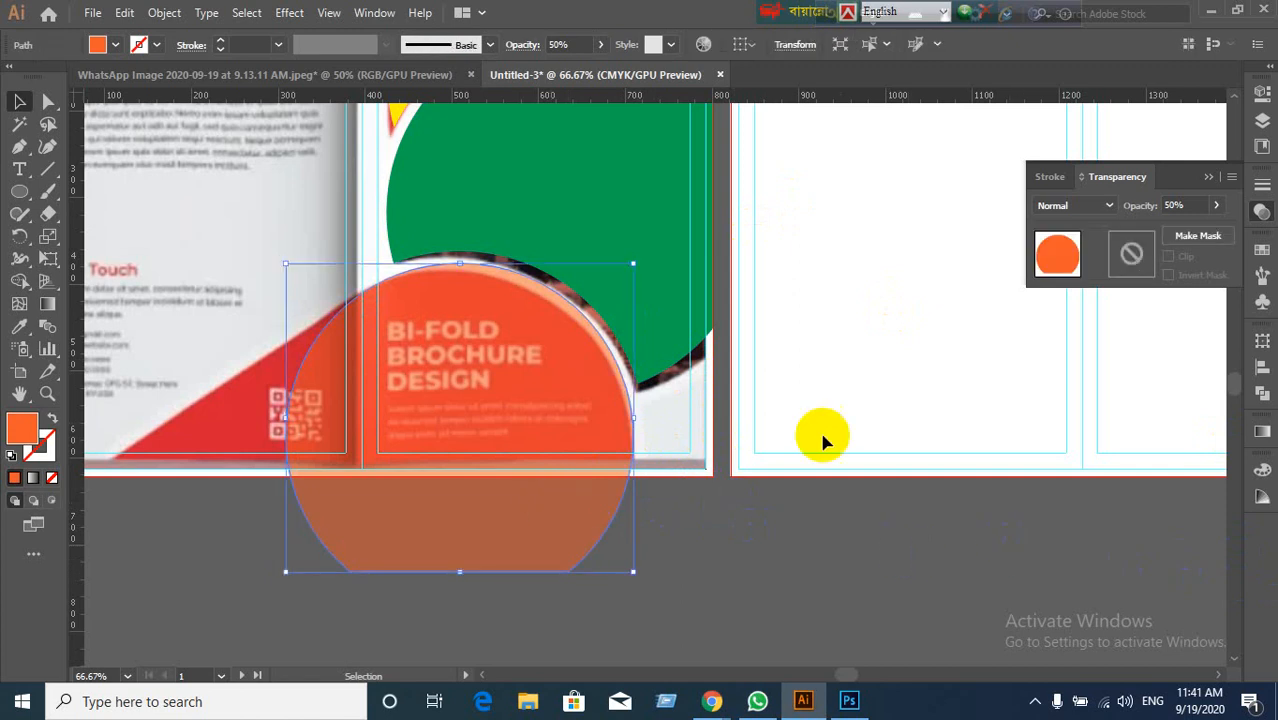
{"action": "left_click", "coordinate": [1262, 250]}
{"action": "left_click", "coordinate": [1055, 312]}
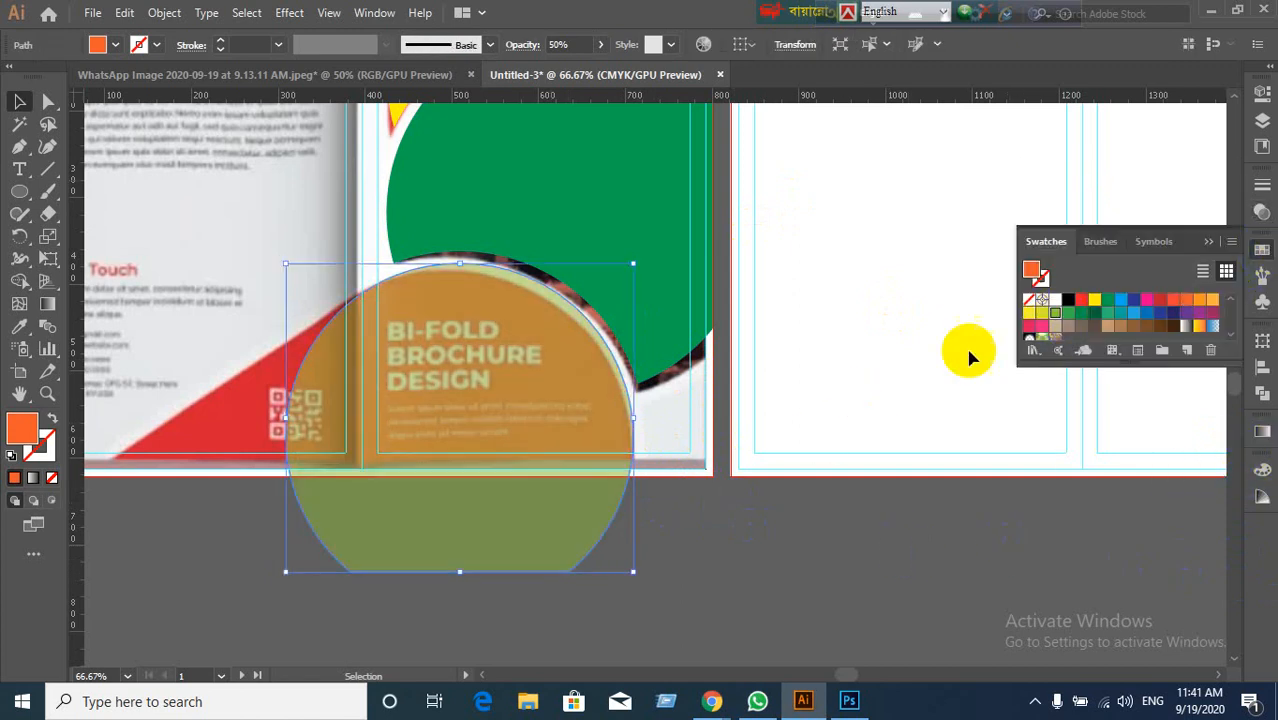
{"action": "left_click", "coordinate": [759, 500]}
Step: Set the light green circle's opacity to 100%
{"action": "left_click", "coordinate": [398, 518]}
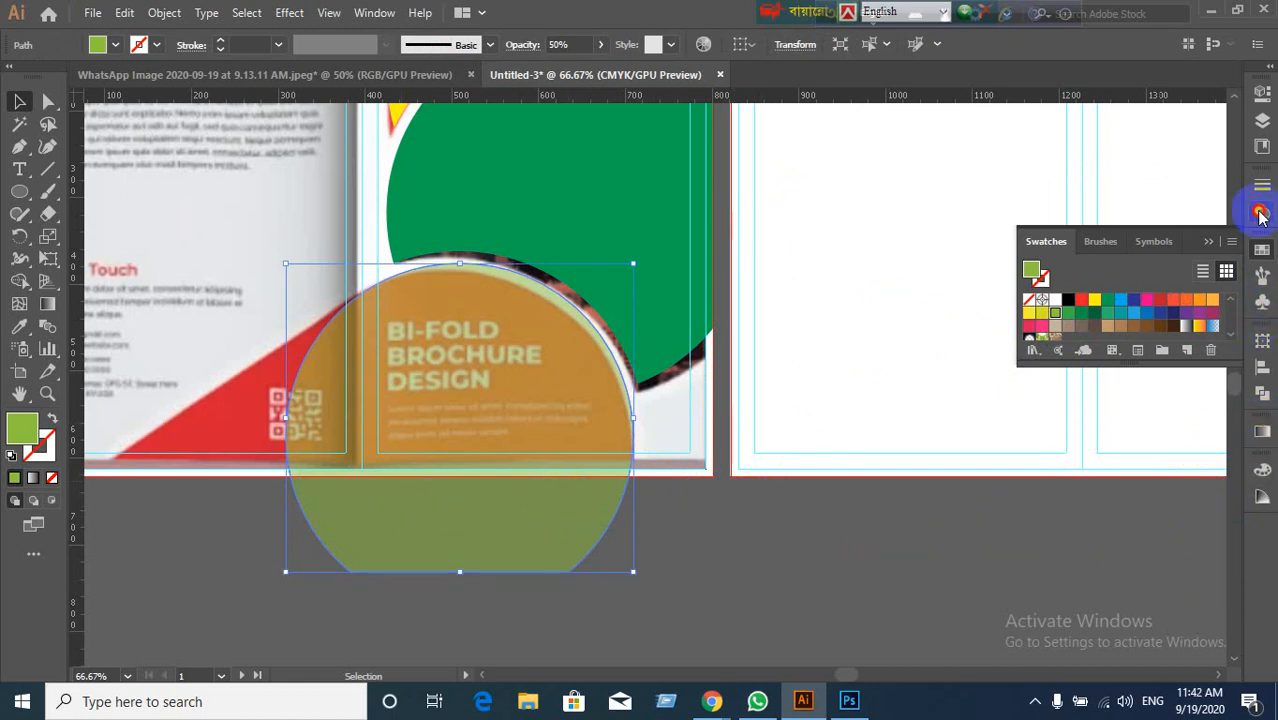
{"action": "left_click", "coordinate": [1260, 214]}
{"action": "left_click", "coordinate": [1185, 205]}
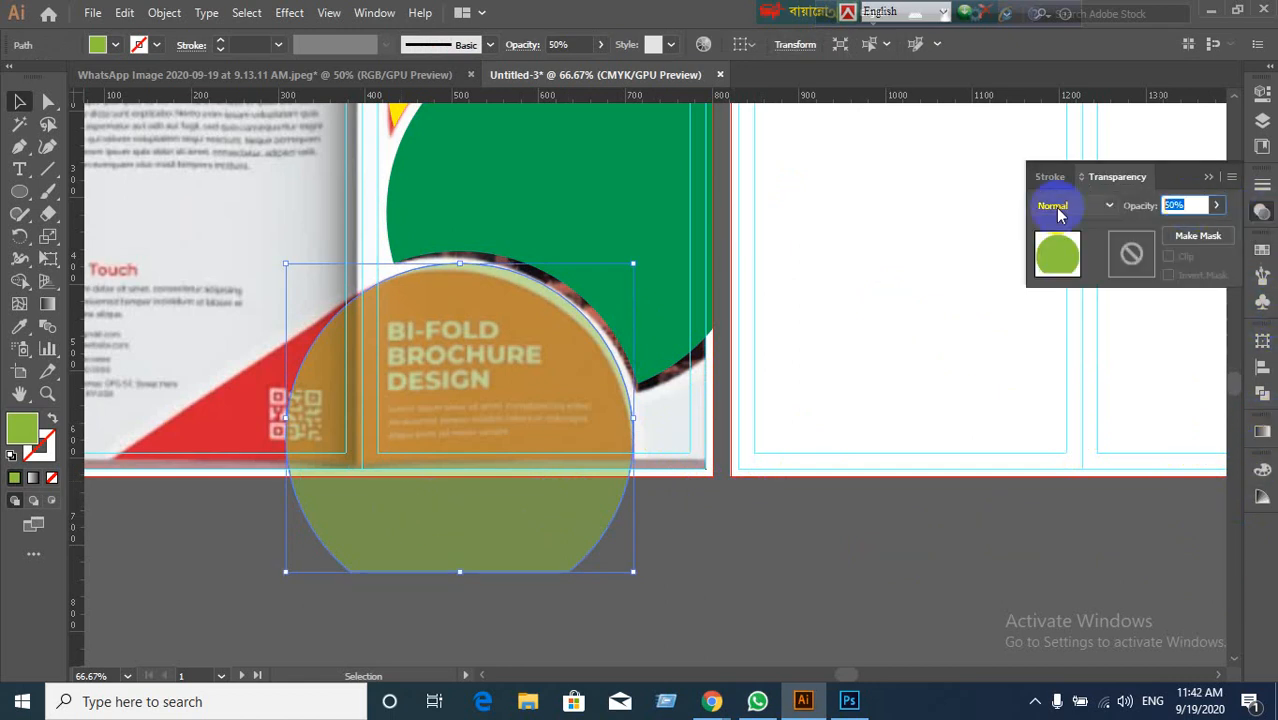
{"action": "type", "text": "100"}
{"action": "key", "text": "Return"}
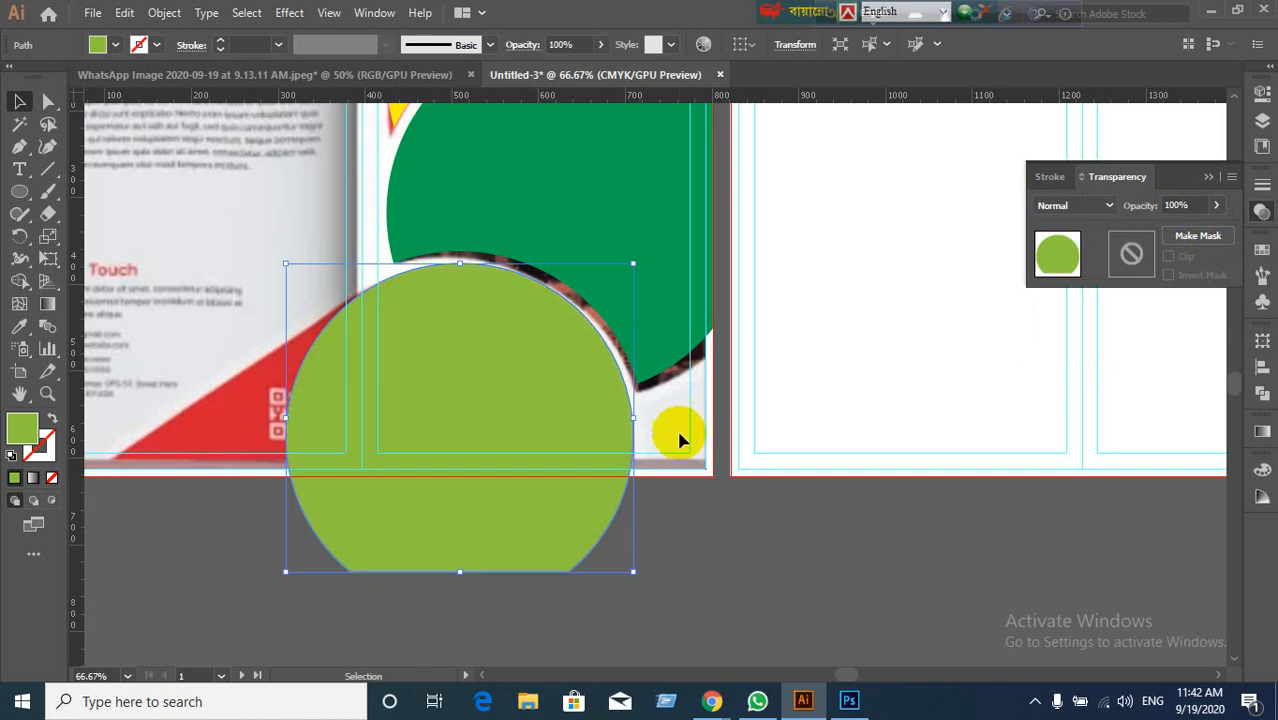
{"action": "left_click", "coordinate": [803, 538]}
Step: Draw a vertical line along the center fold and a horizontal line along the lower bleed edge, both crossing the light green circle
{"action": "scroll", "coordinate": [826, 503], "scroll_direction": "down", "scroll_amount": 1}
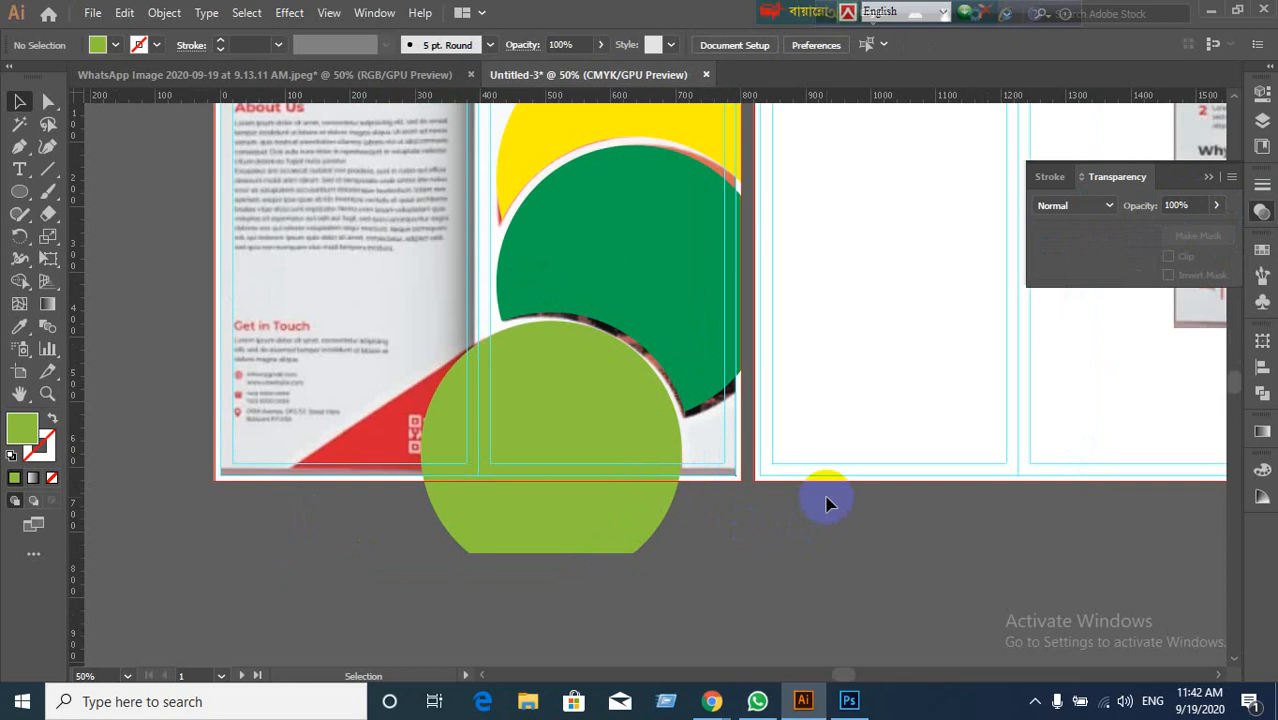
{"action": "scroll", "coordinate": [547, 602], "scroll_direction": "up", "scroll_amount": 1}
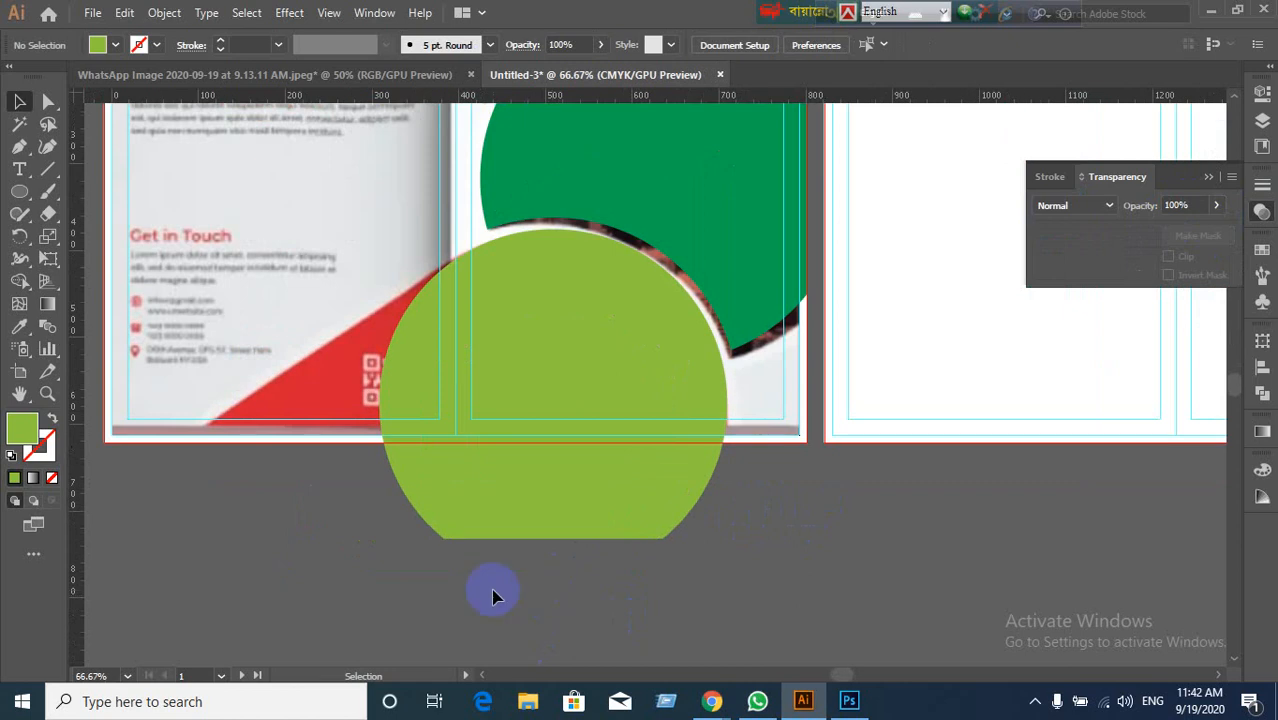
{"action": "scroll", "coordinate": [391, 534], "scroll_direction": "up", "scroll_amount": 1}
{"action": "scroll", "coordinate": [699, 399], "scroll_direction": "up", "scroll_amount": 1}
{"action": "scroll", "coordinate": [643, 415], "scroll_direction": "up", "scroll_amount": 1}
{"action": "scroll", "coordinate": [640, 410], "scroll_direction": "down", "scroll_amount": 1}
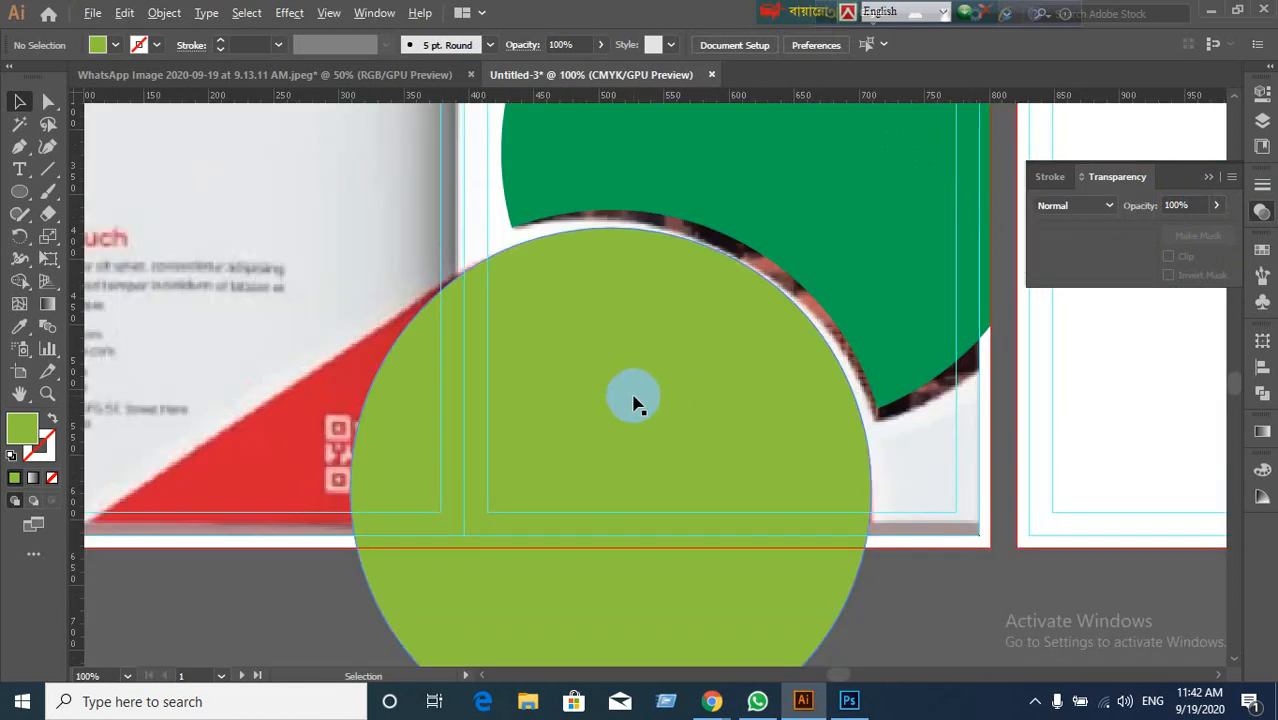
{"action": "left_click", "coordinate": [634, 400]}
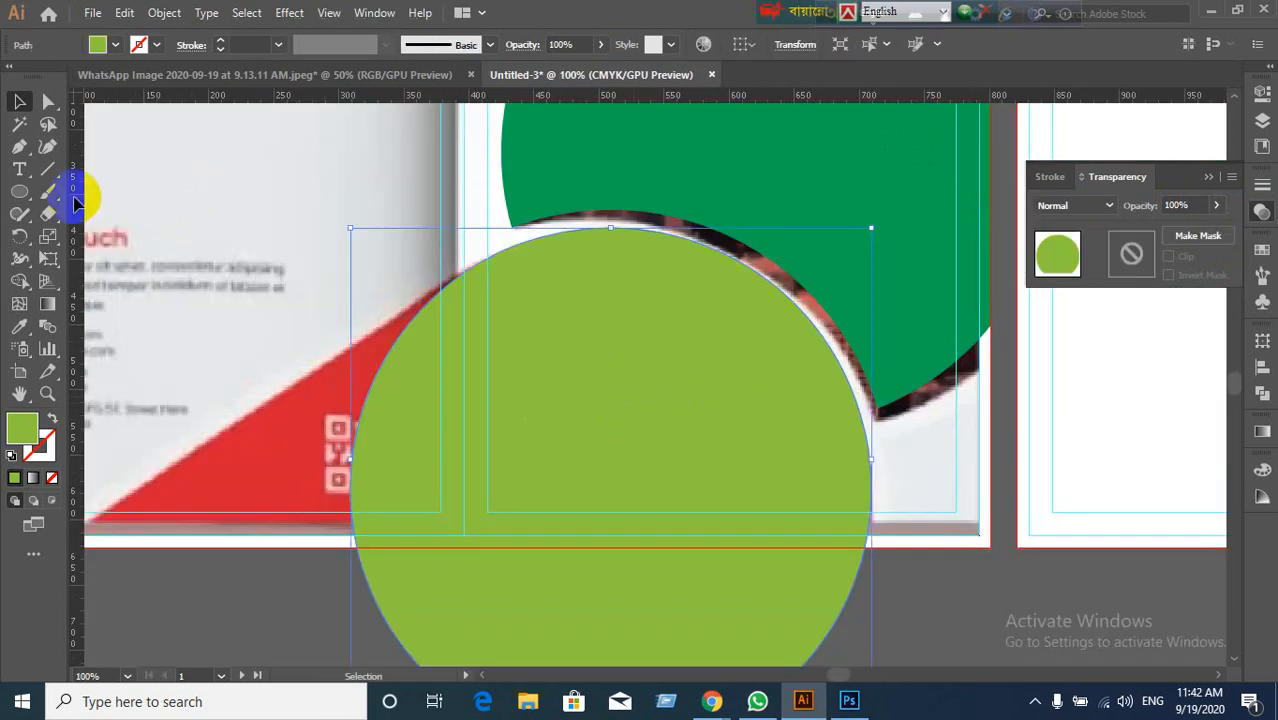
{"action": "left_click", "coordinate": [48, 174]}
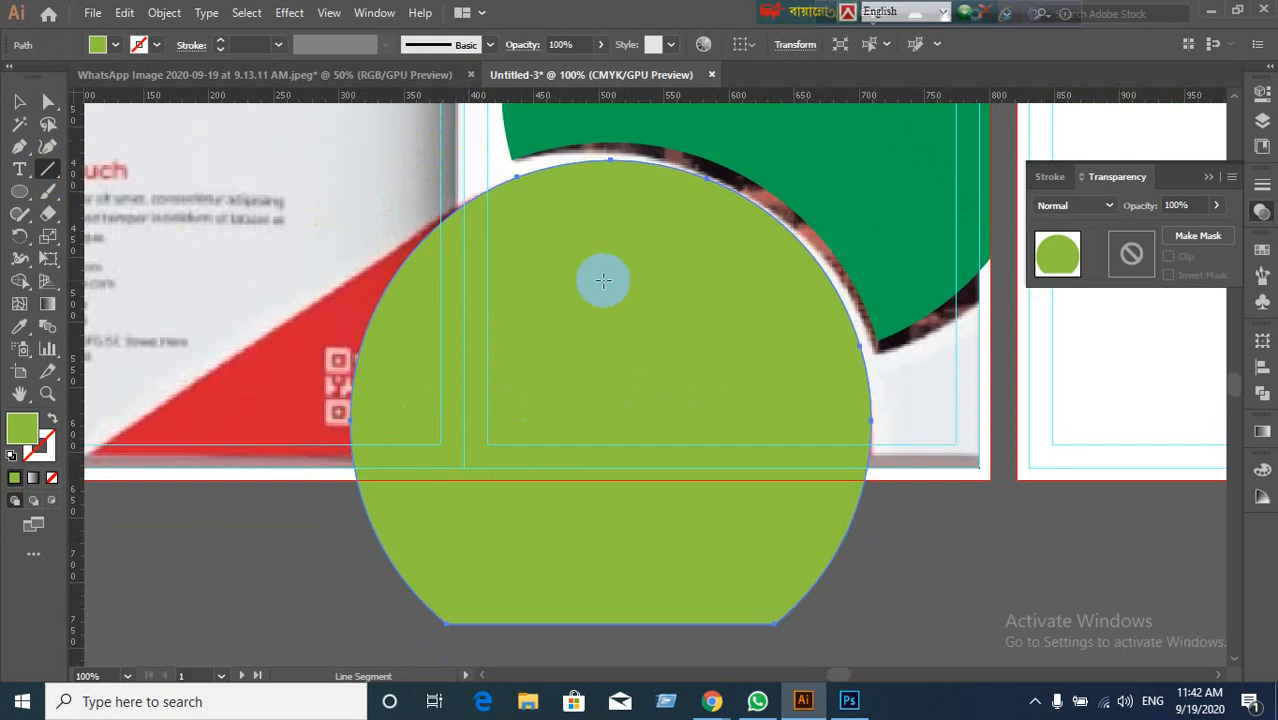
{"action": "scroll", "coordinate": [599, 276], "scroll_direction": "down", "scroll_amount": 1}
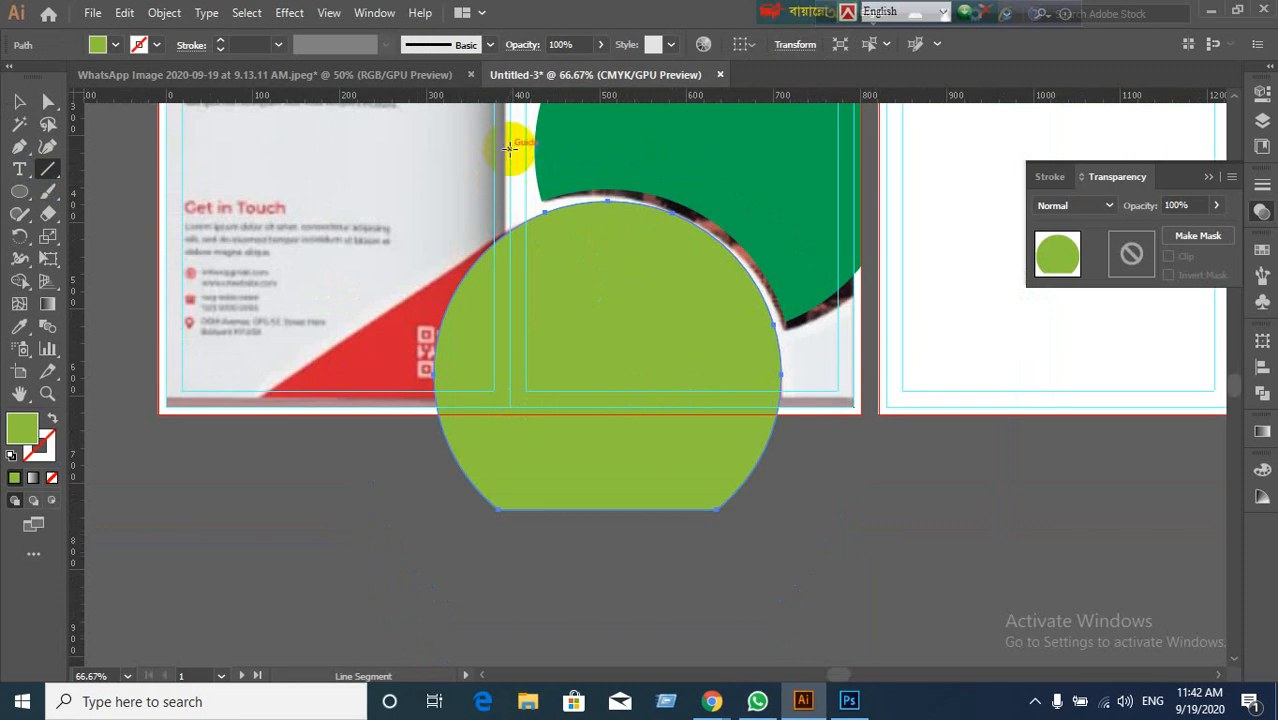
{"action": "left_click_drag", "start_coordinate": [510, 148], "coordinate": [519, 612]}
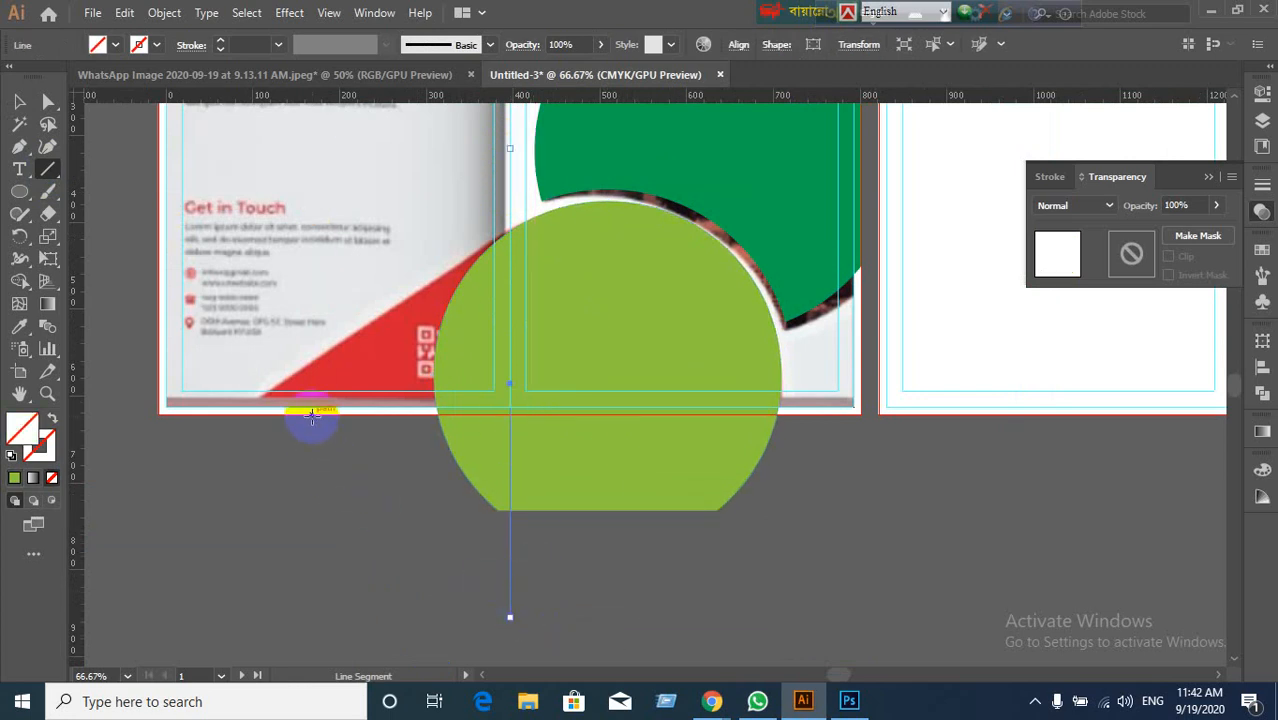
{"action": "left_click_drag", "start_coordinate": [312, 414], "coordinate": [951, 401]}
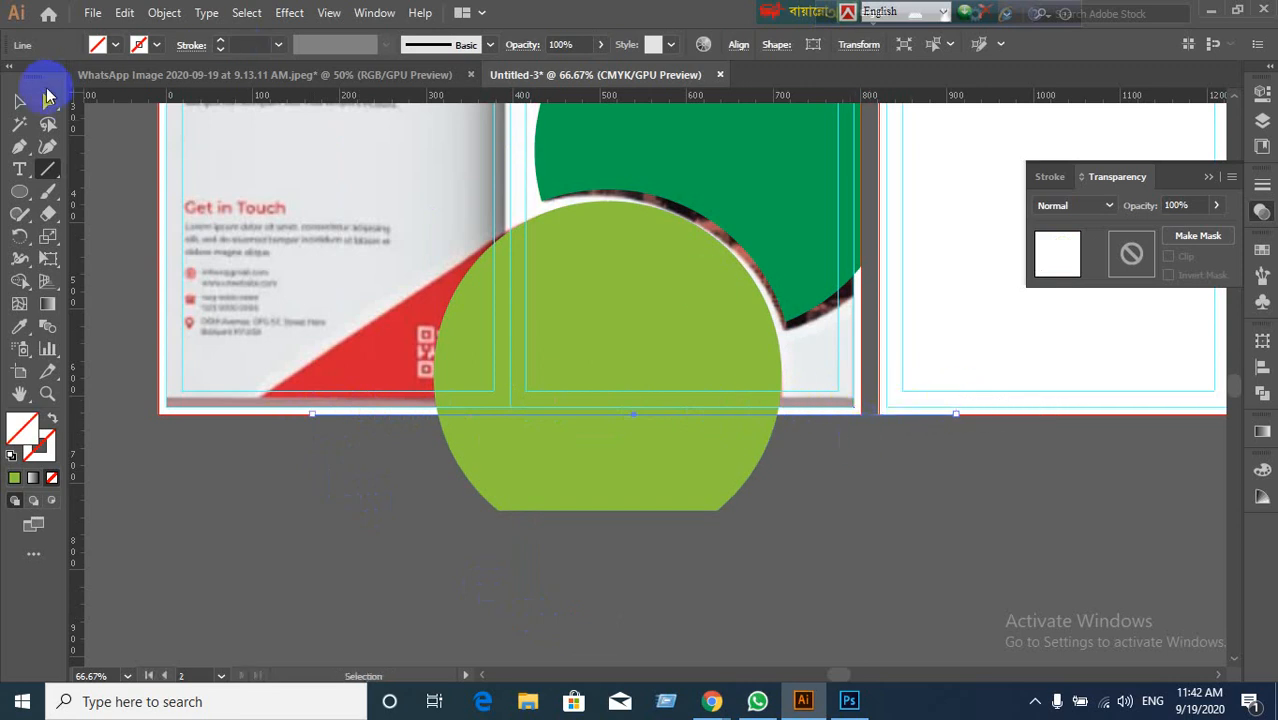
Step: With Shape Builder, trim away the circle's parts below the bleed edge and beyond the fold, plus the stray line segments outside it
{"action": "left_click", "coordinate": [18, 102]}
{"action": "left_click", "coordinate": [334, 517]}
{"action": "left_click_drag", "start_coordinate": [434, 488], "coordinate": [665, 405]}
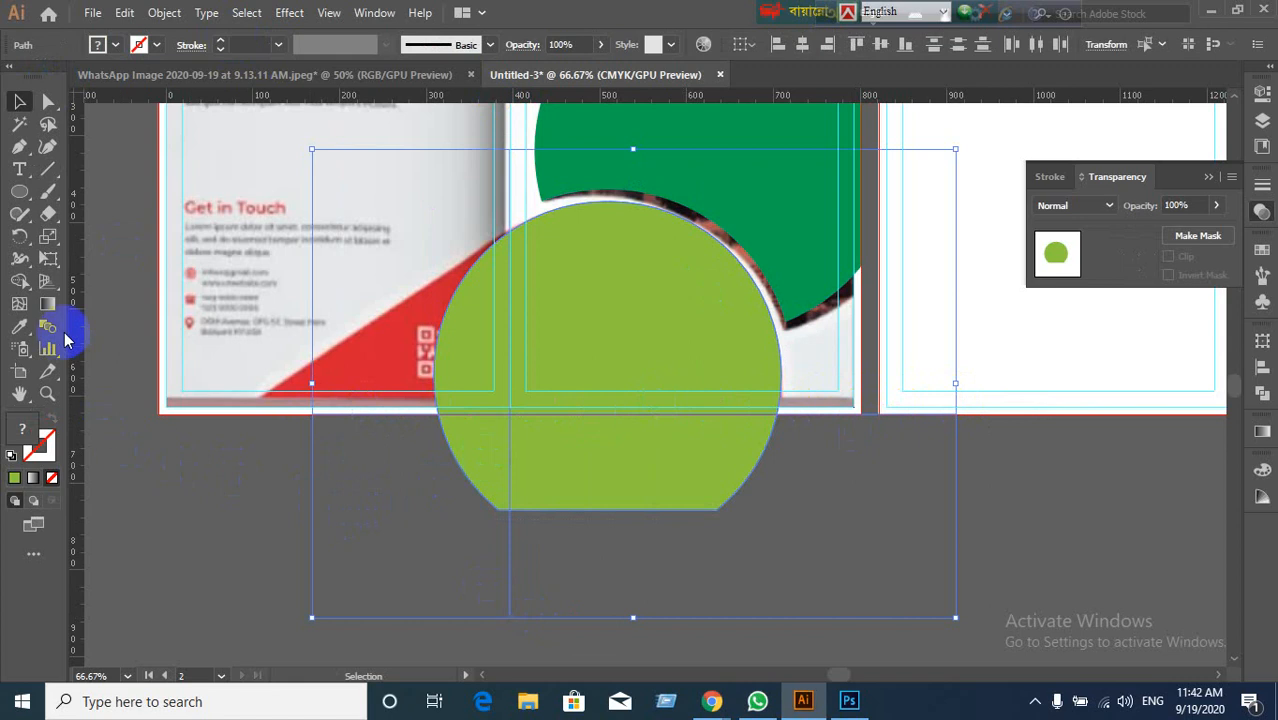
{"action": "left_click", "coordinate": [20, 281]}
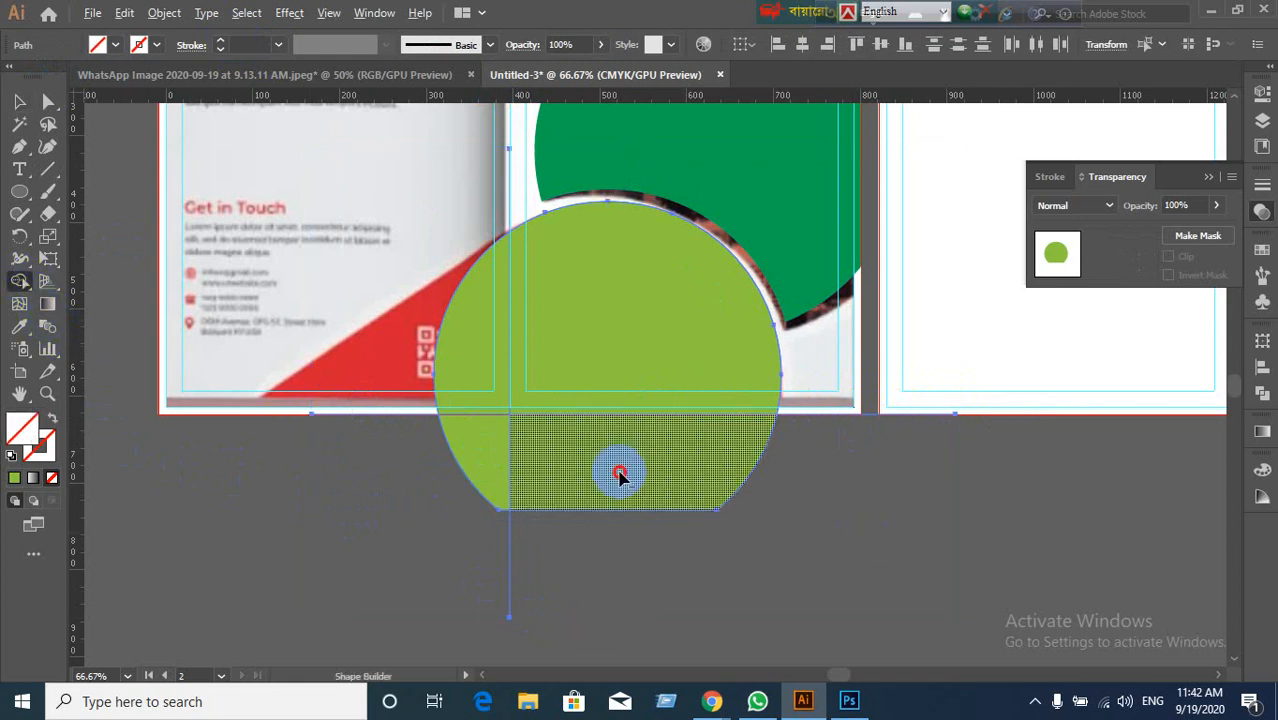
{"action": "left_click", "coordinate": [622, 477], "text": "alt"}
{"action": "left_click", "coordinate": [482, 480], "text": "alt"}
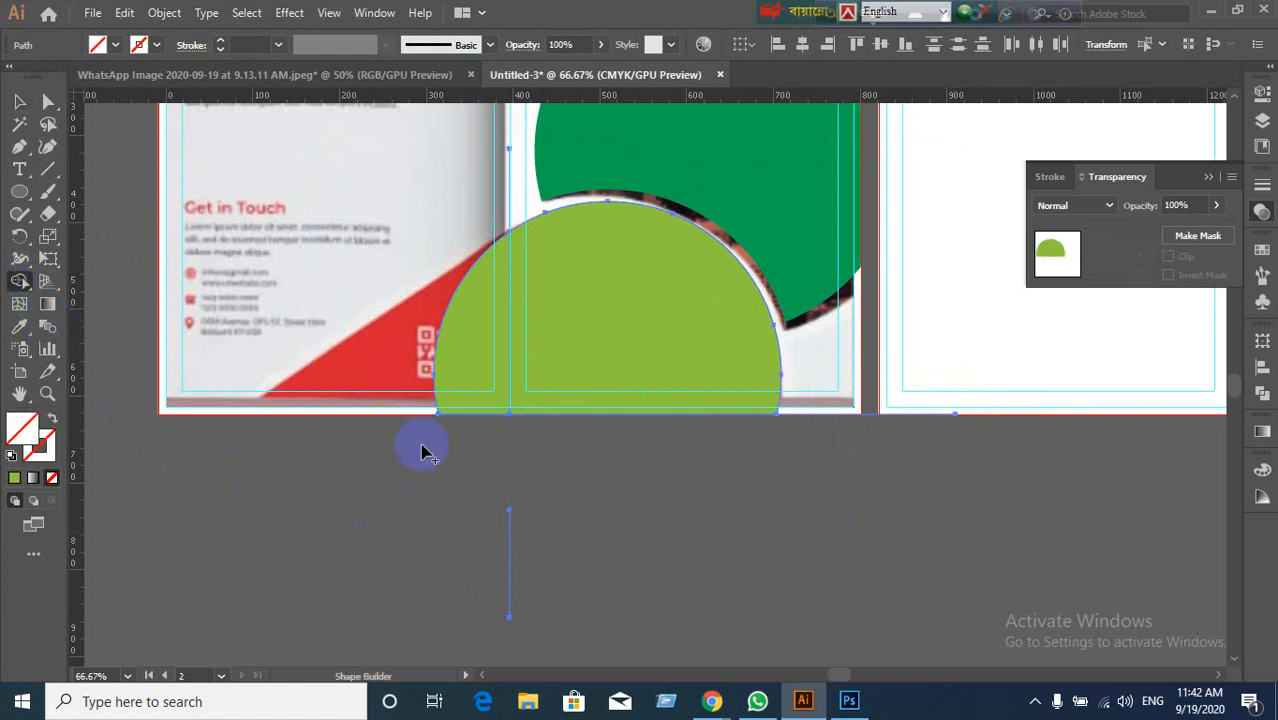
{"action": "left_click", "coordinate": [482, 374], "text": "alt"}
{"action": "left_click_drag", "start_coordinate": [463, 390], "coordinate": [425, 455]}
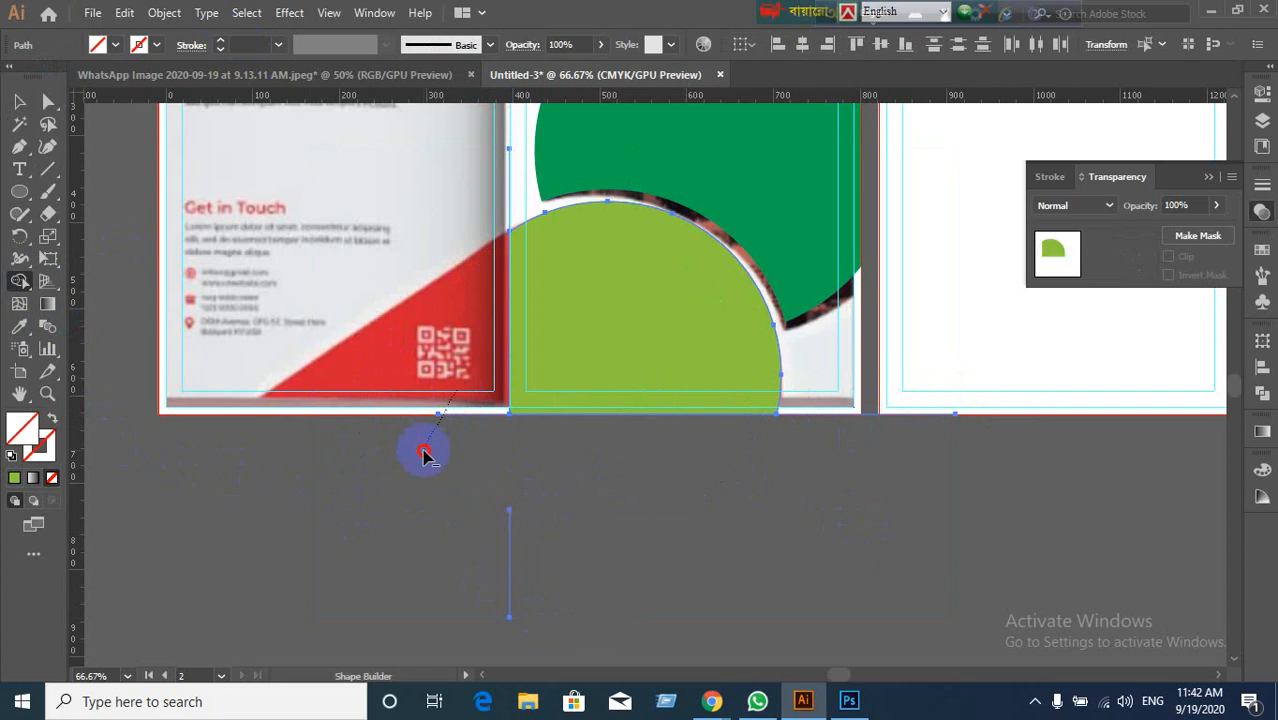
{"action": "left_click_drag", "start_coordinate": [620, 613], "coordinate": [622, 612]}
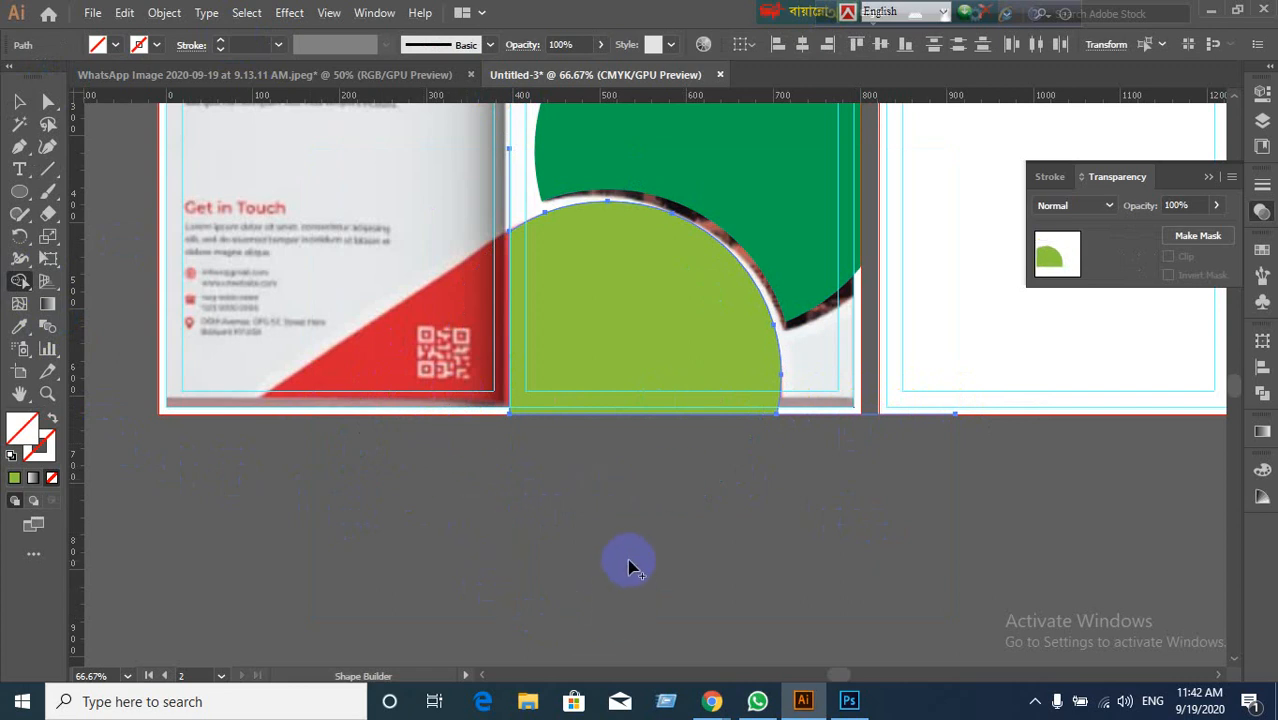
Step: Examine how the trimmed light green shape aligns with the center fold, and deselect it
{"action": "scroll", "coordinate": [630, 496], "scroll_direction": "up", "scroll_amount": 2}
{"action": "scroll", "coordinate": [630, 496], "scroll_direction": "down", "scroll_amount": 3}
{"action": "left_click_drag", "start_coordinate": [594, 360], "coordinate": [596, 516]}
{"action": "left_click_drag", "start_coordinate": [515, 428], "coordinate": [552, 420]}
{"action": "scroll", "coordinate": [579, 562], "scroll_direction": "up", "scroll_amount": 2}
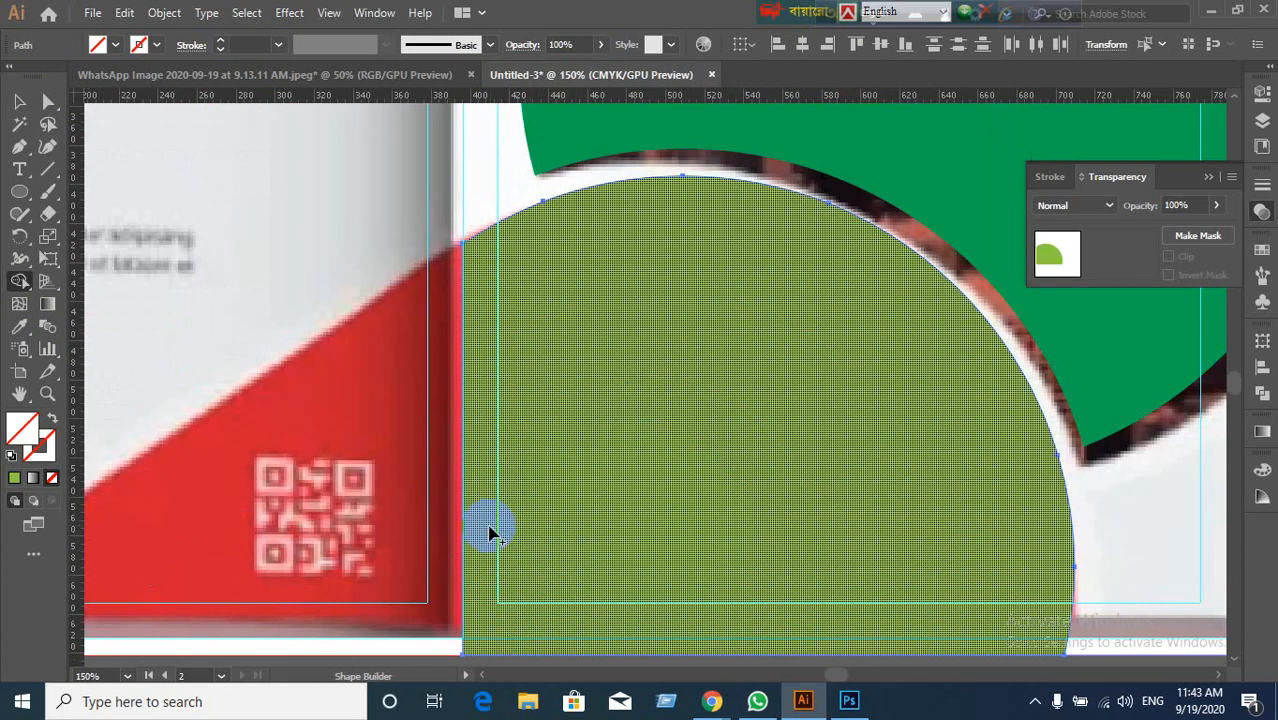
{"action": "scroll", "coordinate": [464, 556], "scroll_direction": "up", "scroll_amount": 4}
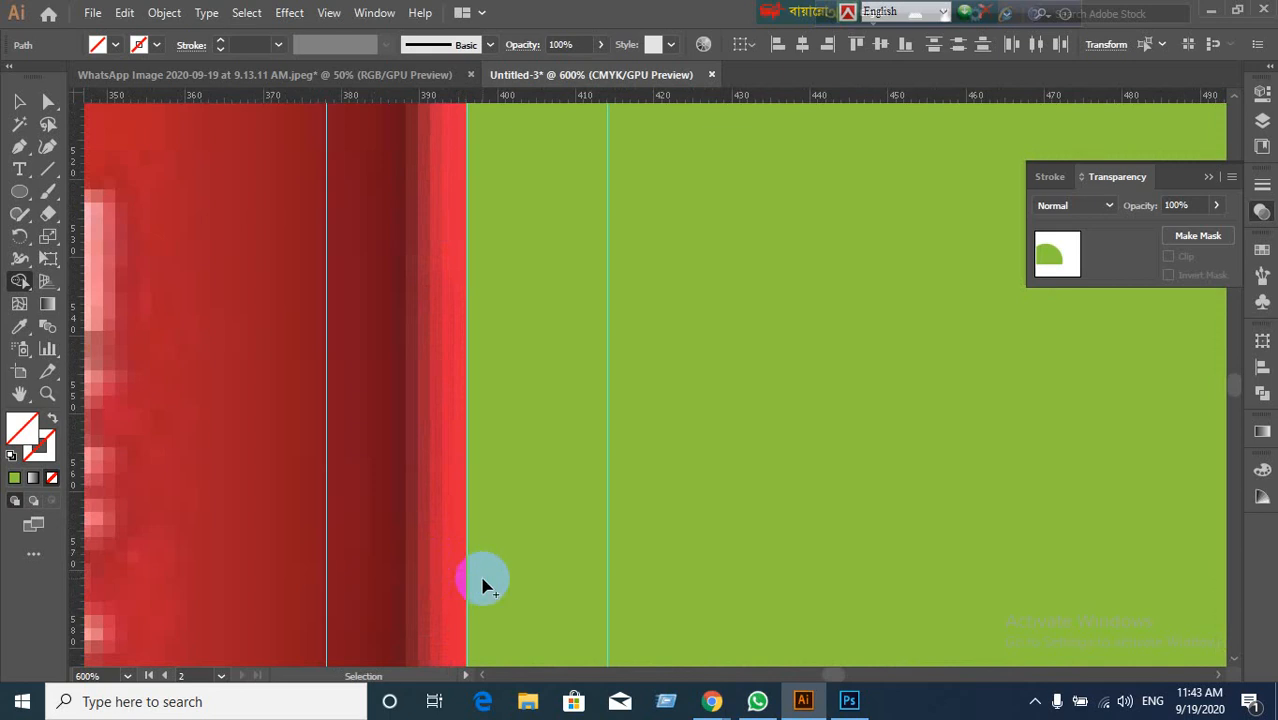
{"action": "scroll", "coordinate": [537, 560], "scroll_direction": "down", "scroll_amount": 8}
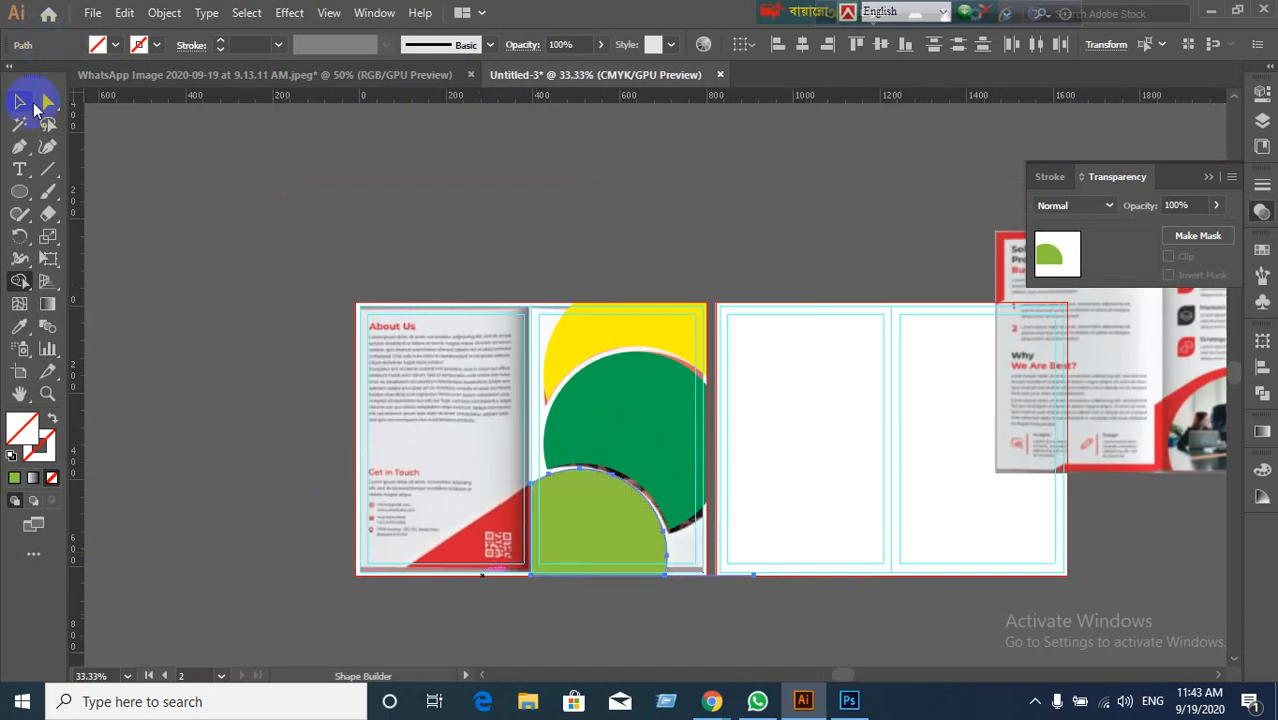
{"action": "left_click", "coordinate": [20, 102]}
{"action": "left_click", "coordinate": [166, 441]}
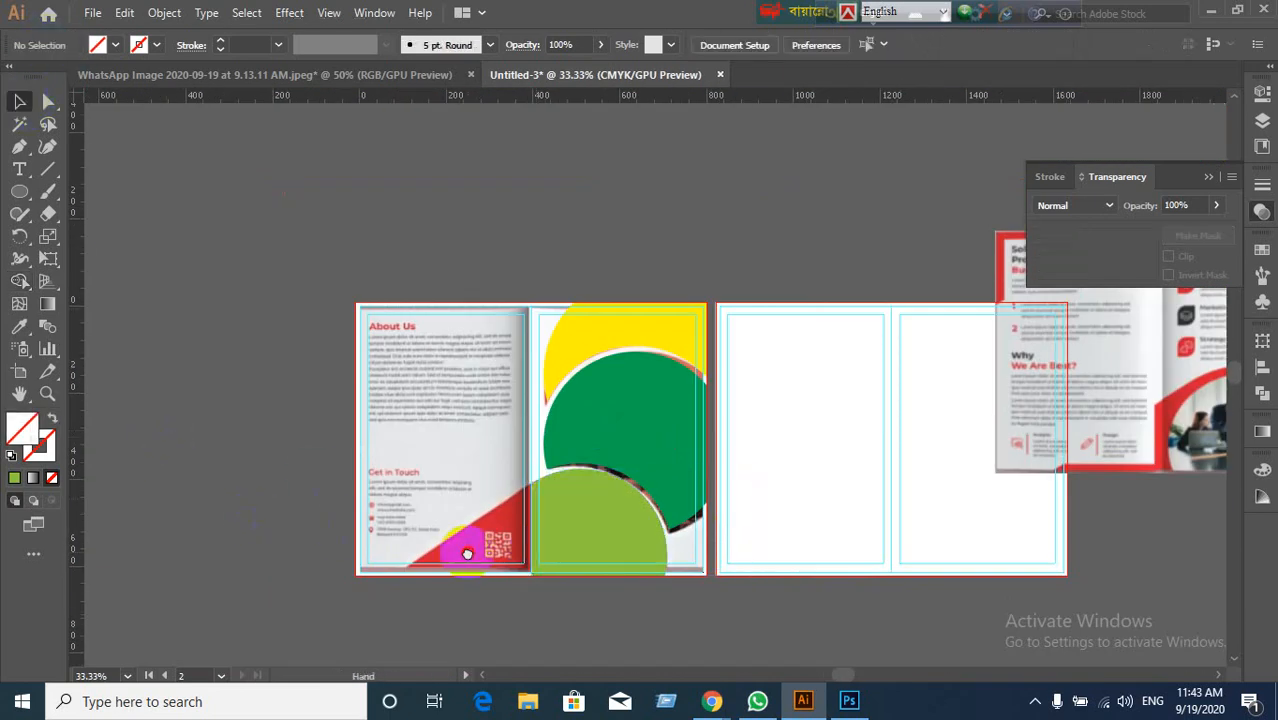
Step: Try moving the light green shape off the cover to below the artboard, and undo the move
{"action": "scroll", "coordinate": [456, 542], "scroll_direction": "down", "scroll_amount": 3}
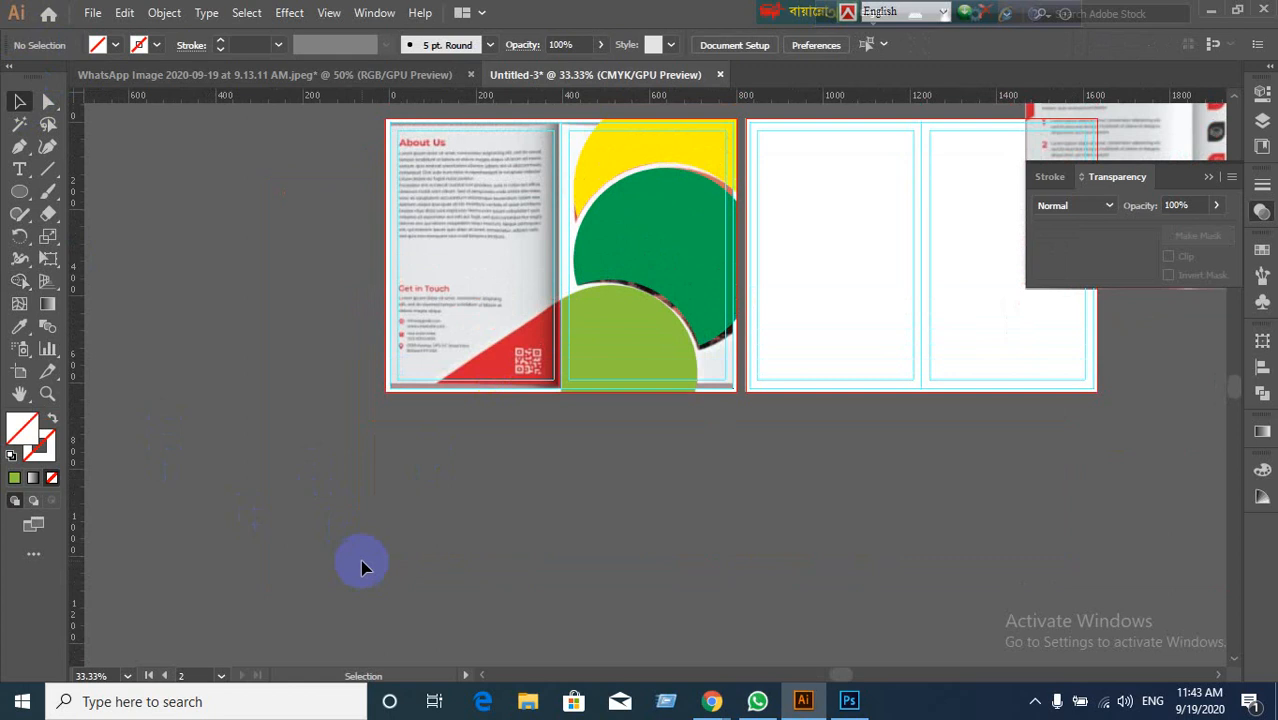
{"action": "left_click_drag", "start_coordinate": [621, 334], "coordinate": [740, 465]}
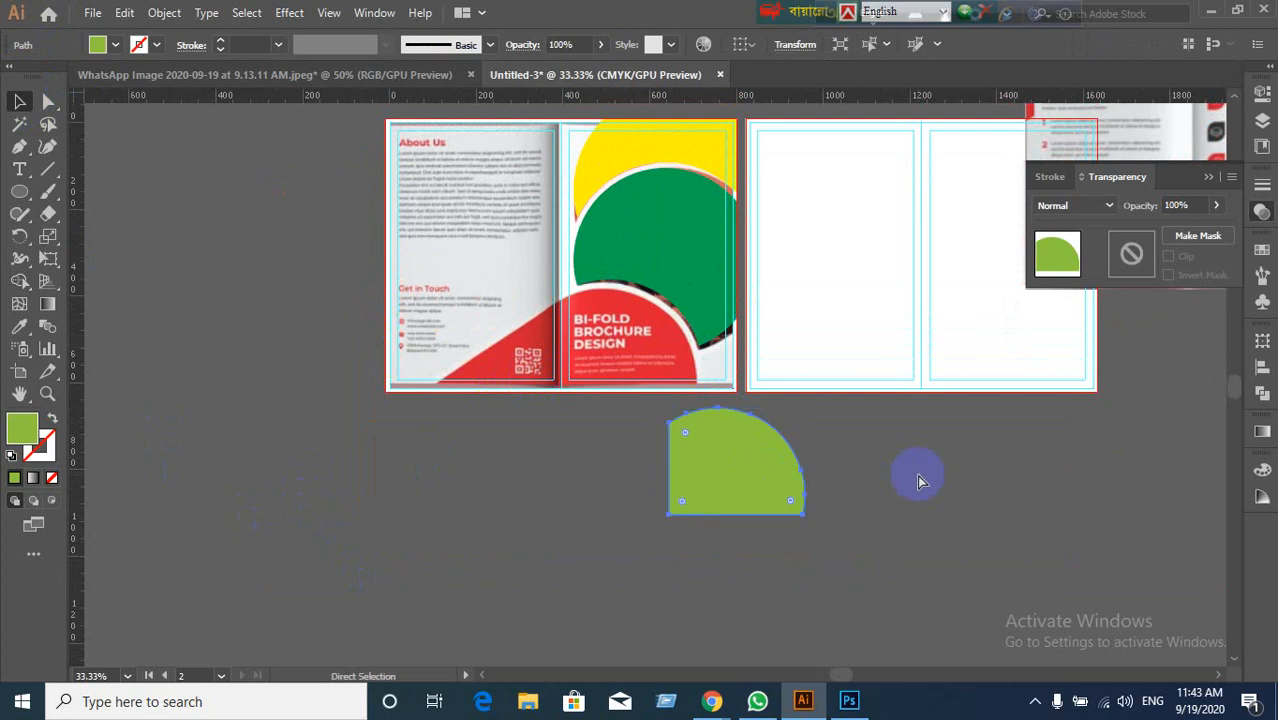
{"action": "key", "text": "ctrl+z"}
{"action": "left_click", "coordinate": [597, 467]}
Step: Create a three-sided polygon with a 50 px radius over the Get in Touch text and rotate it to point left
{"action": "scroll", "coordinate": [596, 463], "scroll_direction": "up", "scroll_amount": 4}
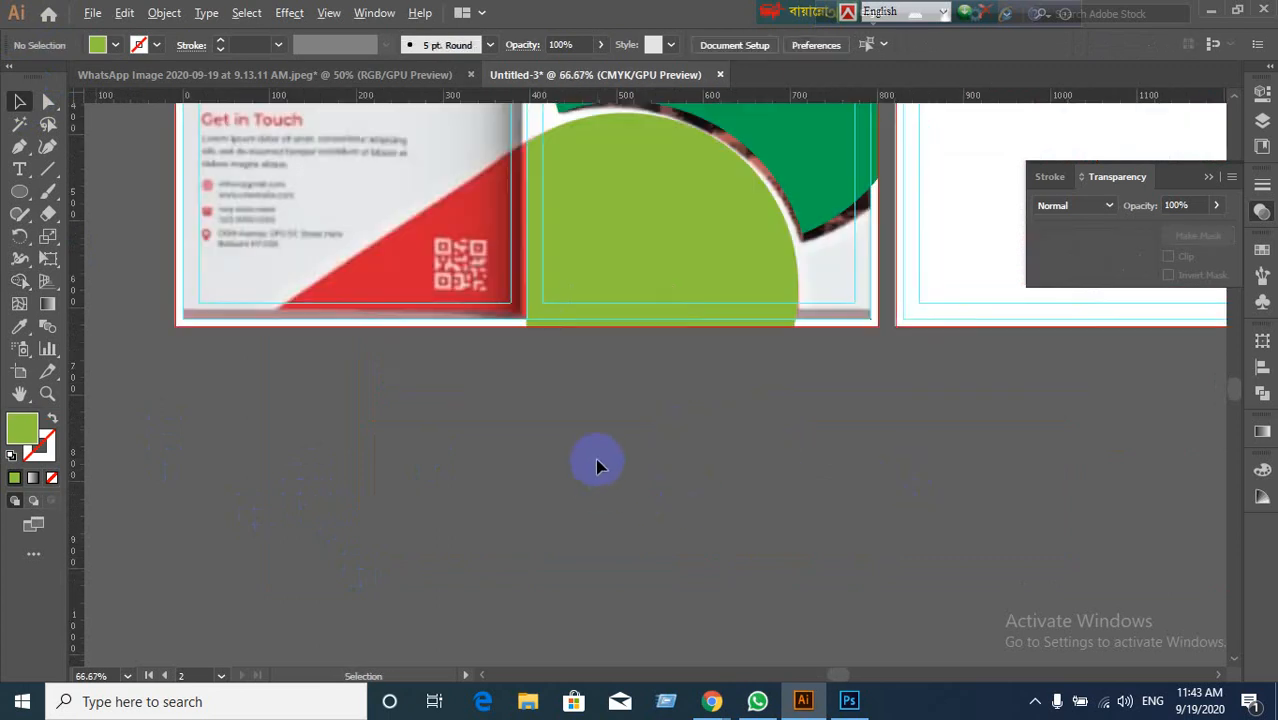
{"action": "scroll", "coordinate": [595, 459], "scroll_direction": "down", "scroll_amount": 2}
{"action": "scroll", "coordinate": [594, 459], "scroll_direction": "down", "scroll_amount": 1}
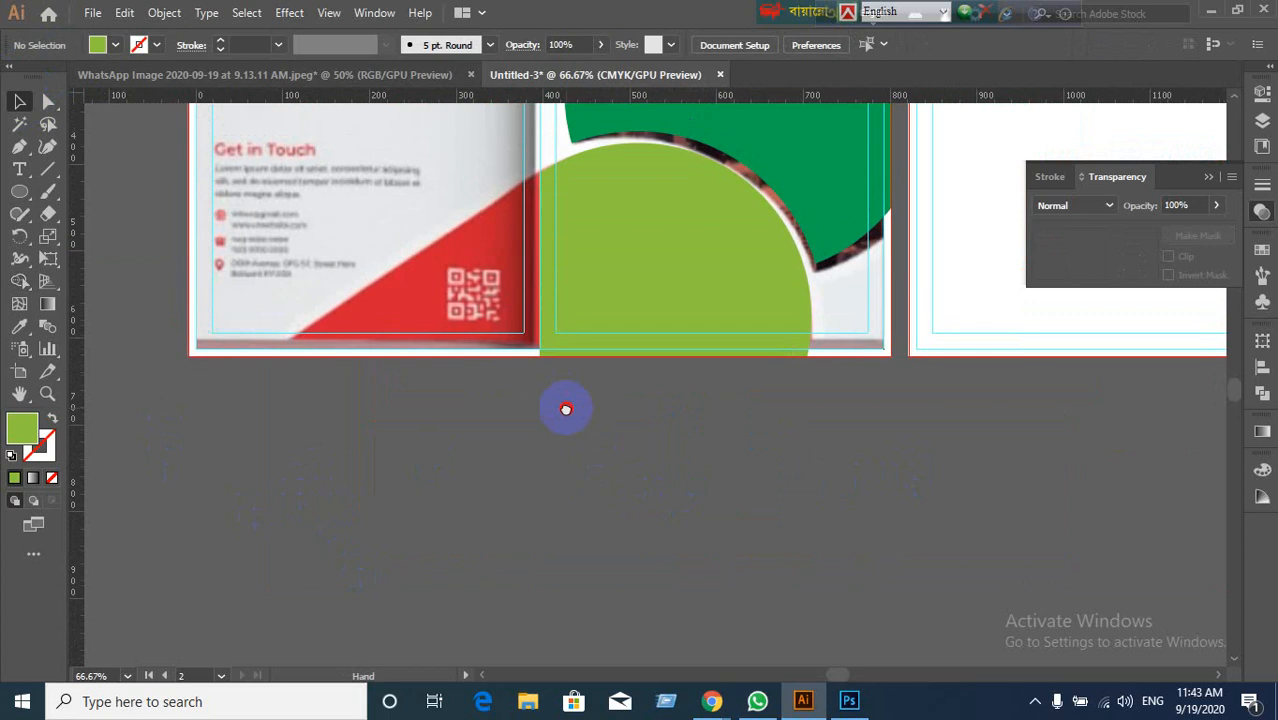
{"action": "left_click_drag", "start_coordinate": [565, 408], "coordinate": [632, 560]}
{"action": "scroll", "coordinate": [592, 513], "scroll_direction": "up", "scroll_amount": 1}
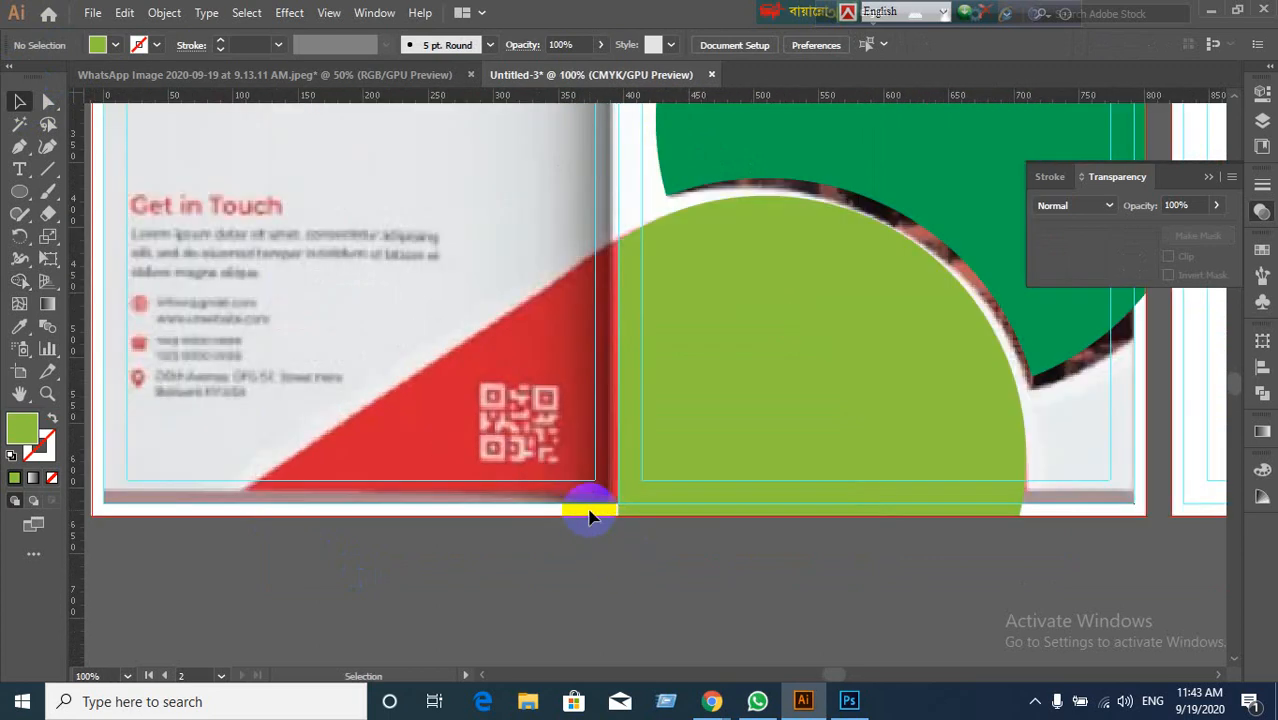
{"action": "scroll", "coordinate": [590, 515], "scroll_direction": "up", "scroll_amount": 1}
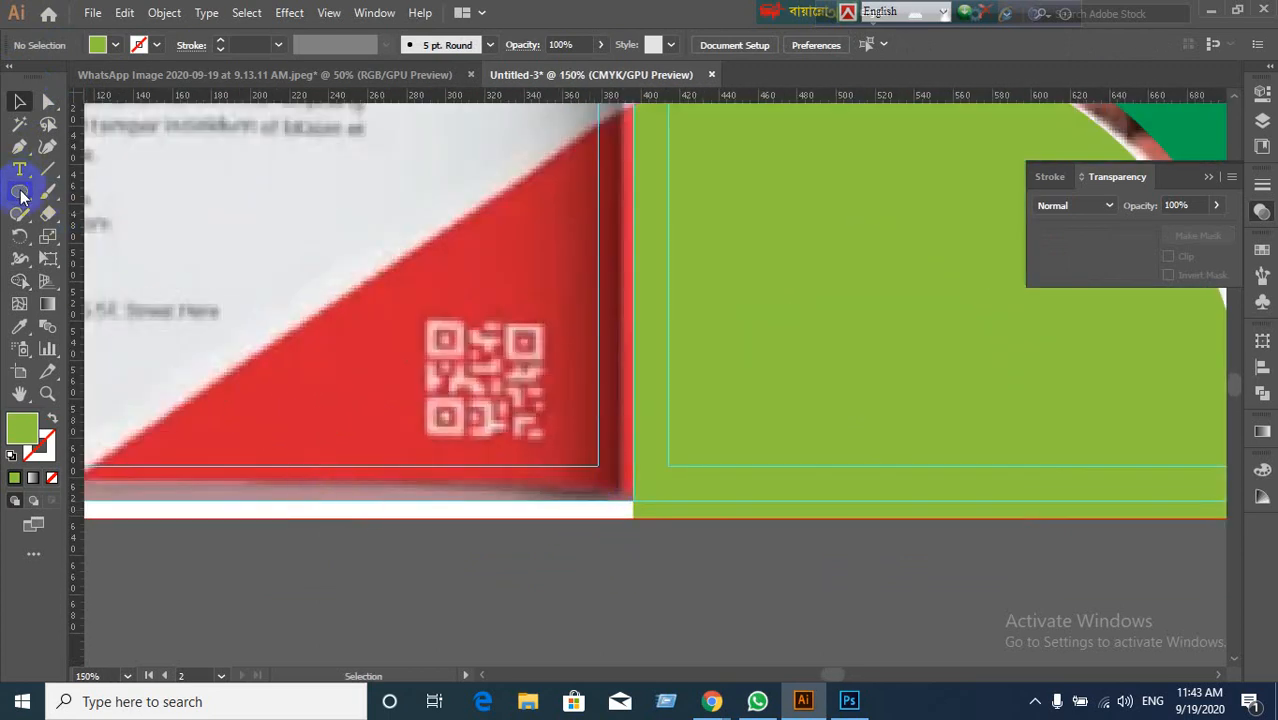
{"action": "left_click_drag", "start_coordinate": [22, 196], "coordinate": [64, 256]}
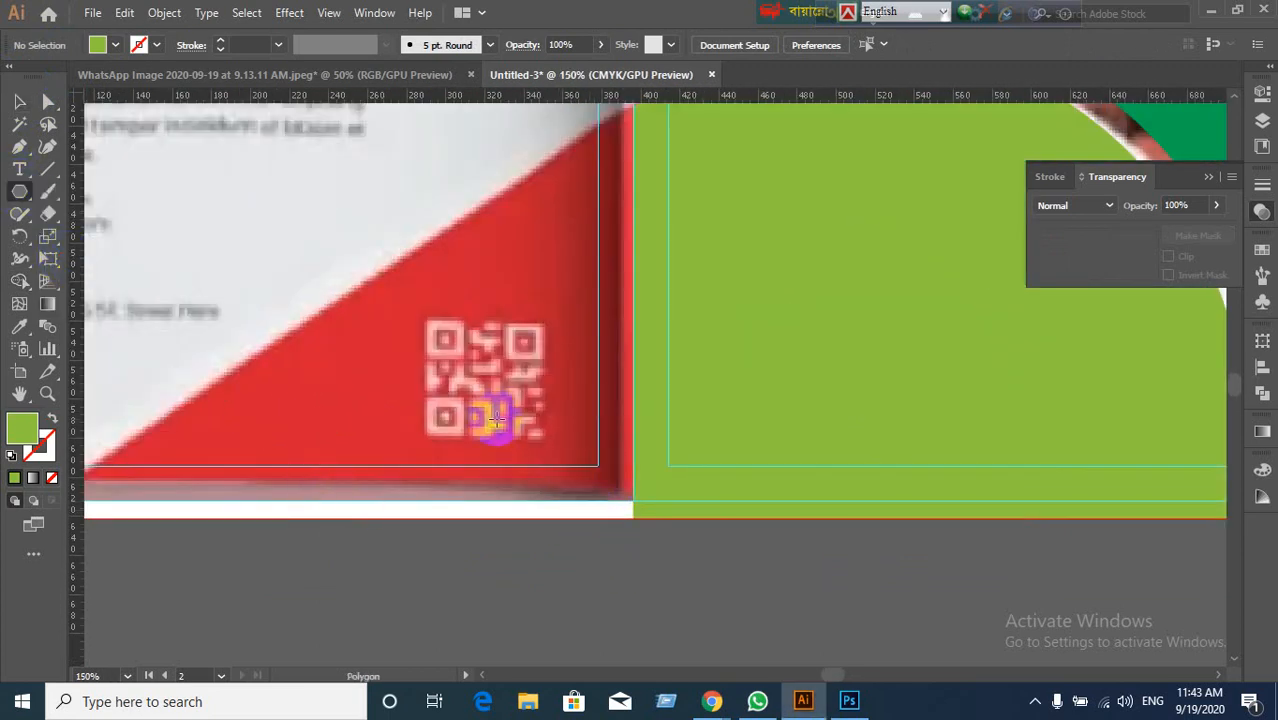
{"action": "scroll", "coordinate": [498, 427], "scroll_direction": "up", "scroll_amount": 1}
{"action": "scroll", "coordinate": [498, 428], "scroll_direction": "up", "scroll_amount": 1}
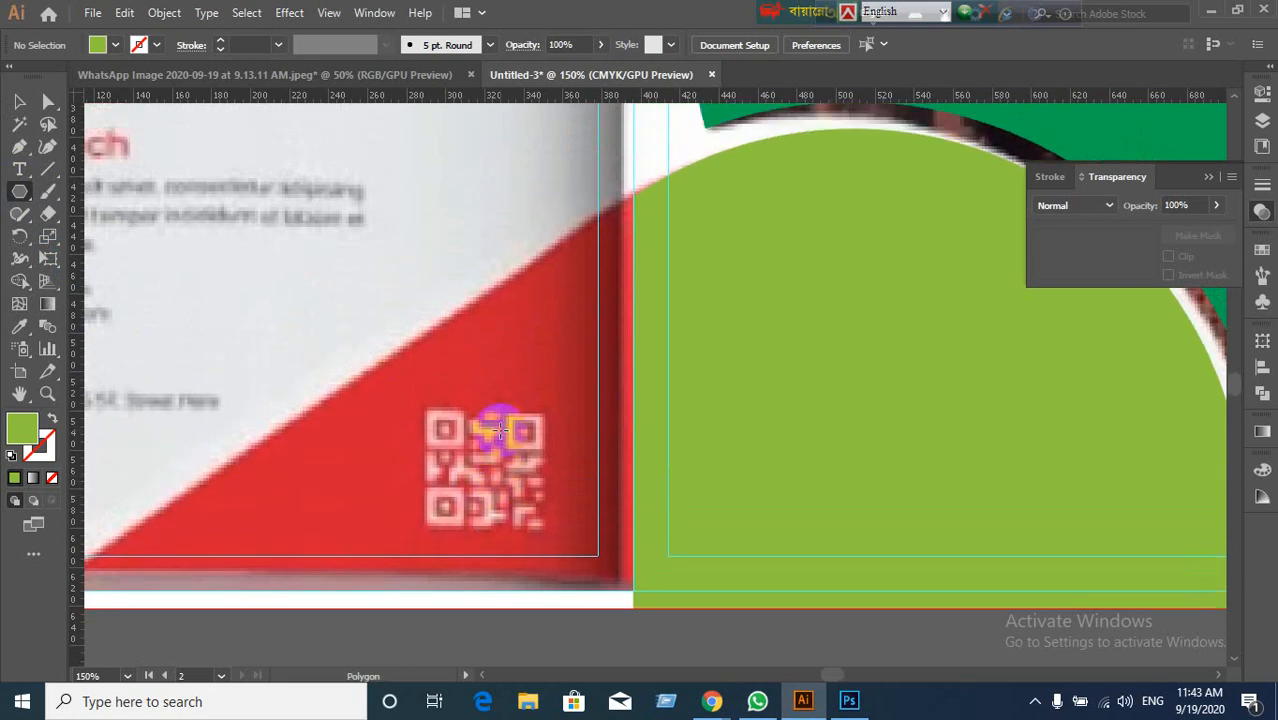
{"action": "scroll", "coordinate": [498, 428], "scroll_direction": "down", "scroll_amount": 1}
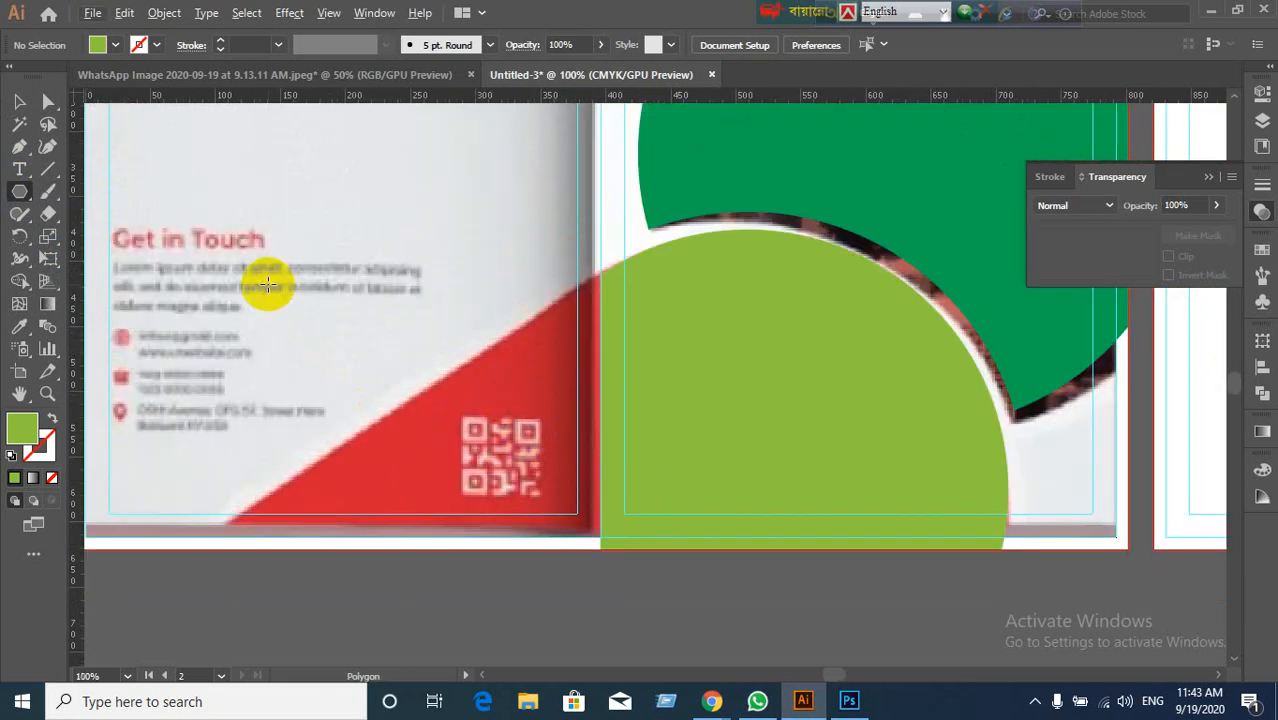
{"action": "left_click", "coordinate": [268, 290]}
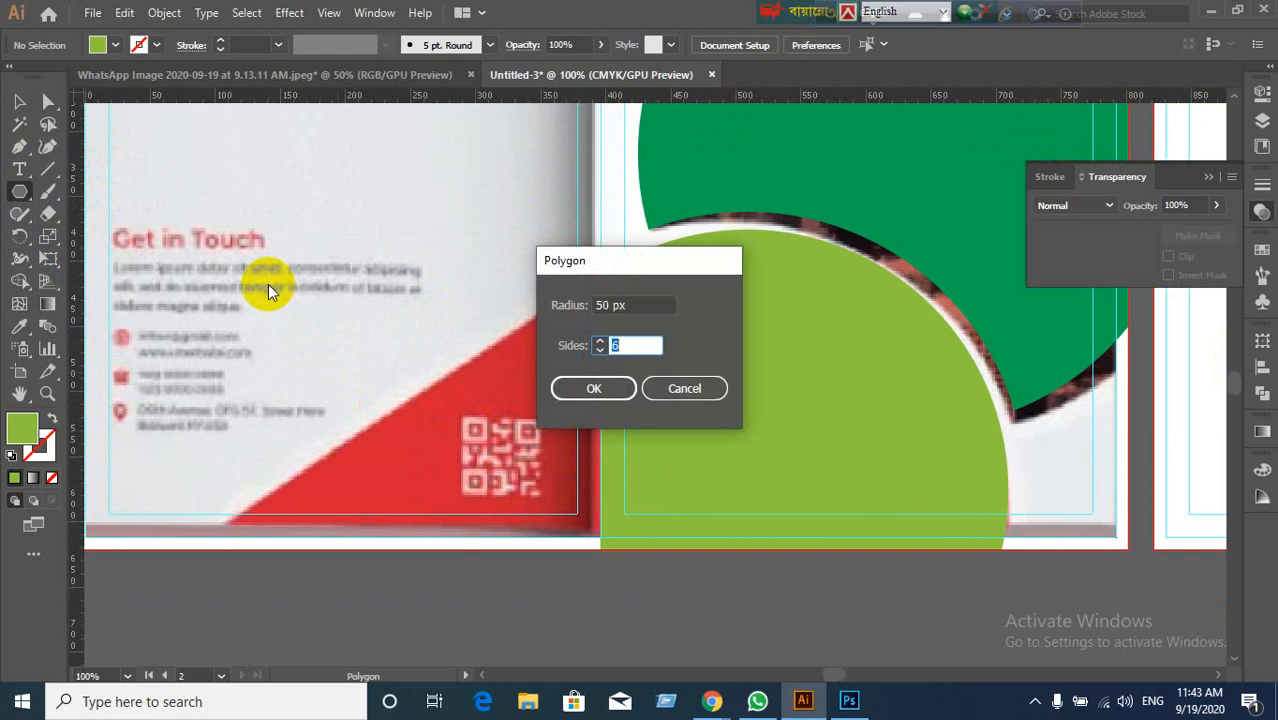
{"action": "left_click", "coordinate": [596, 388]}
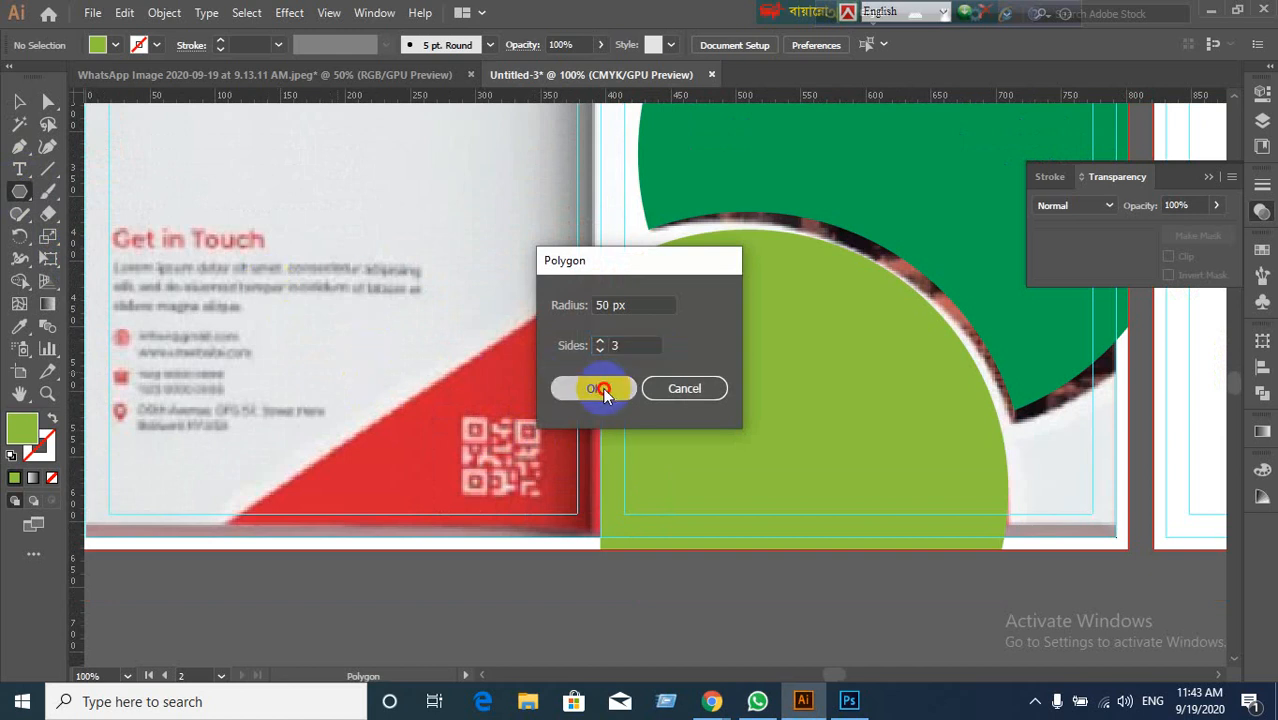
{"action": "left_click", "coordinate": [19, 101]}
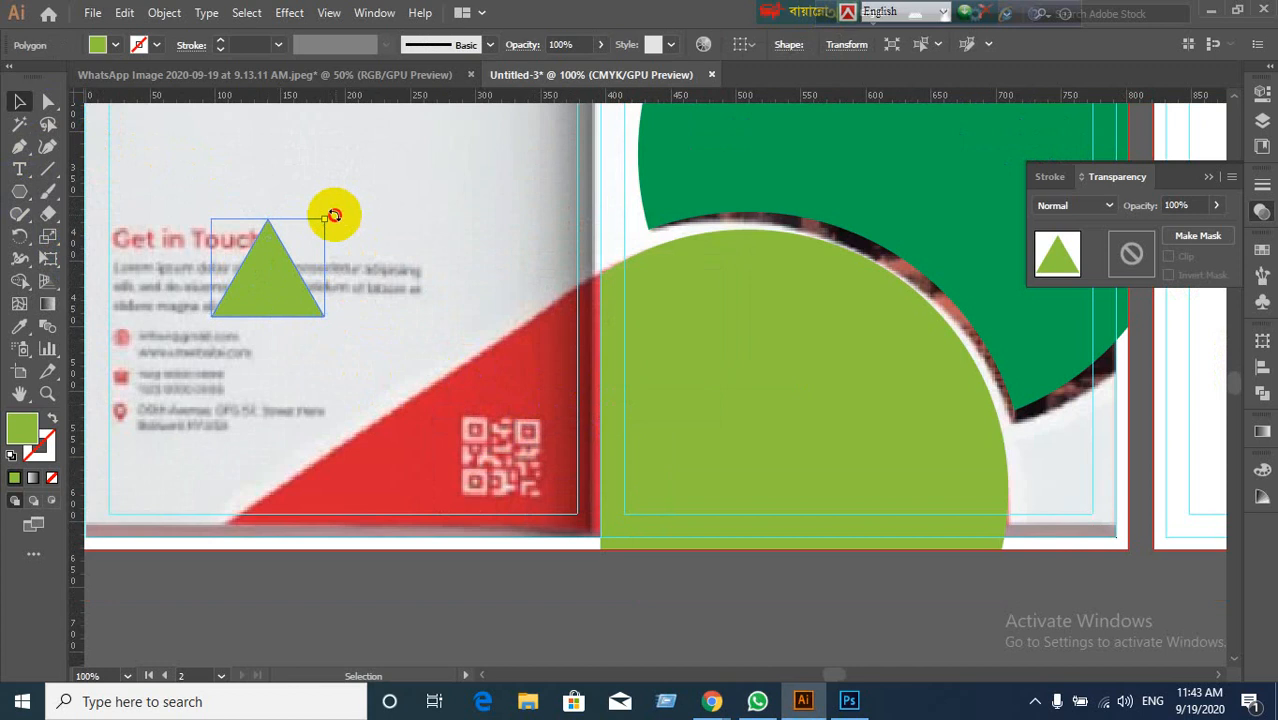
{"action": "left_click_drag", "start_coordinate": [330, 213], "coordinate": [214, 300]}
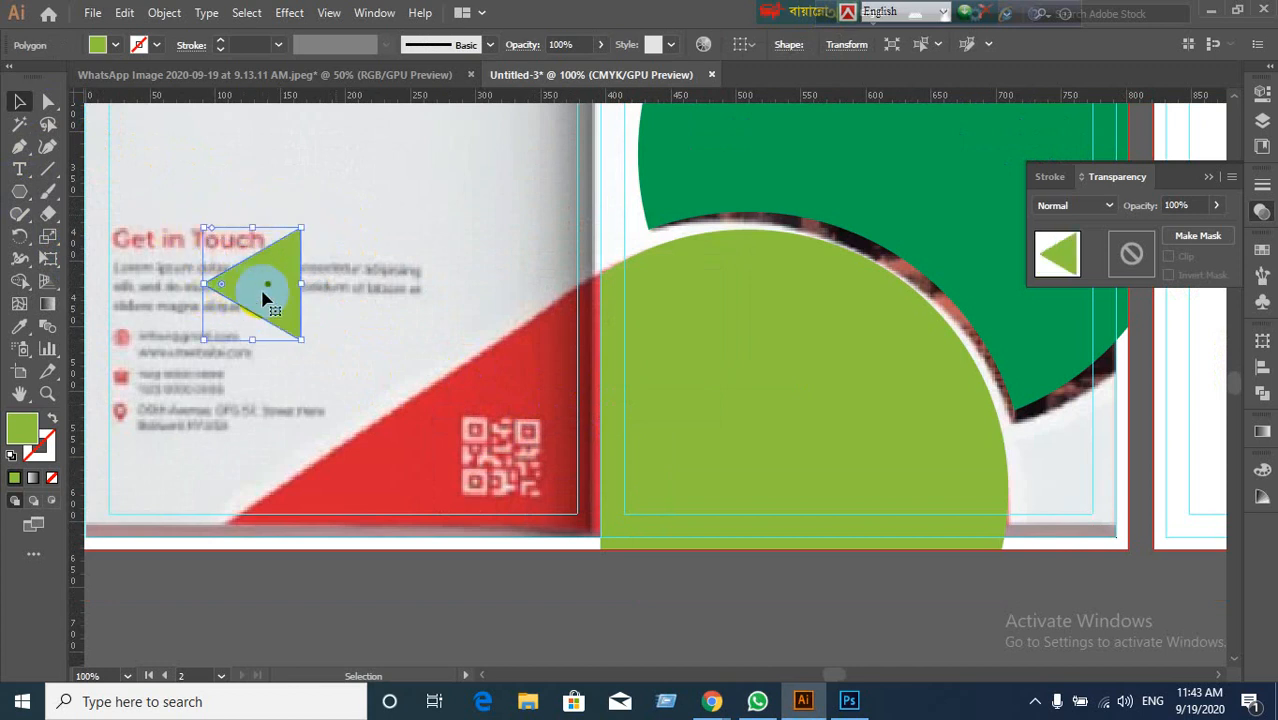
Step: Try the reference's red and the red swatch on the triangle, settling on the light blue swatch as its fill
{"action": "left_click", "coordinate": [19, 326]}
{"action": "left_click", "coordinate": [325, 486]}
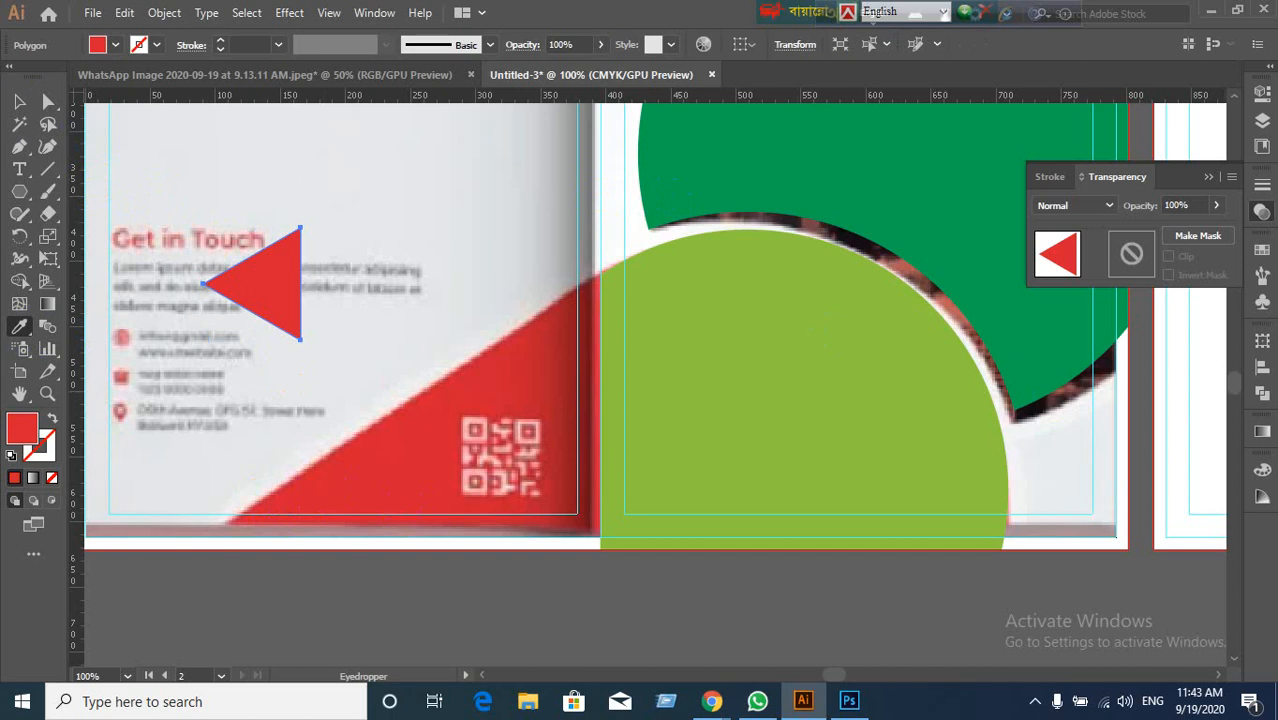
{"action": "left_click", "coordinate": [1262, 250]}
{"action": "left_click", "coordinate": [1081, 299]}
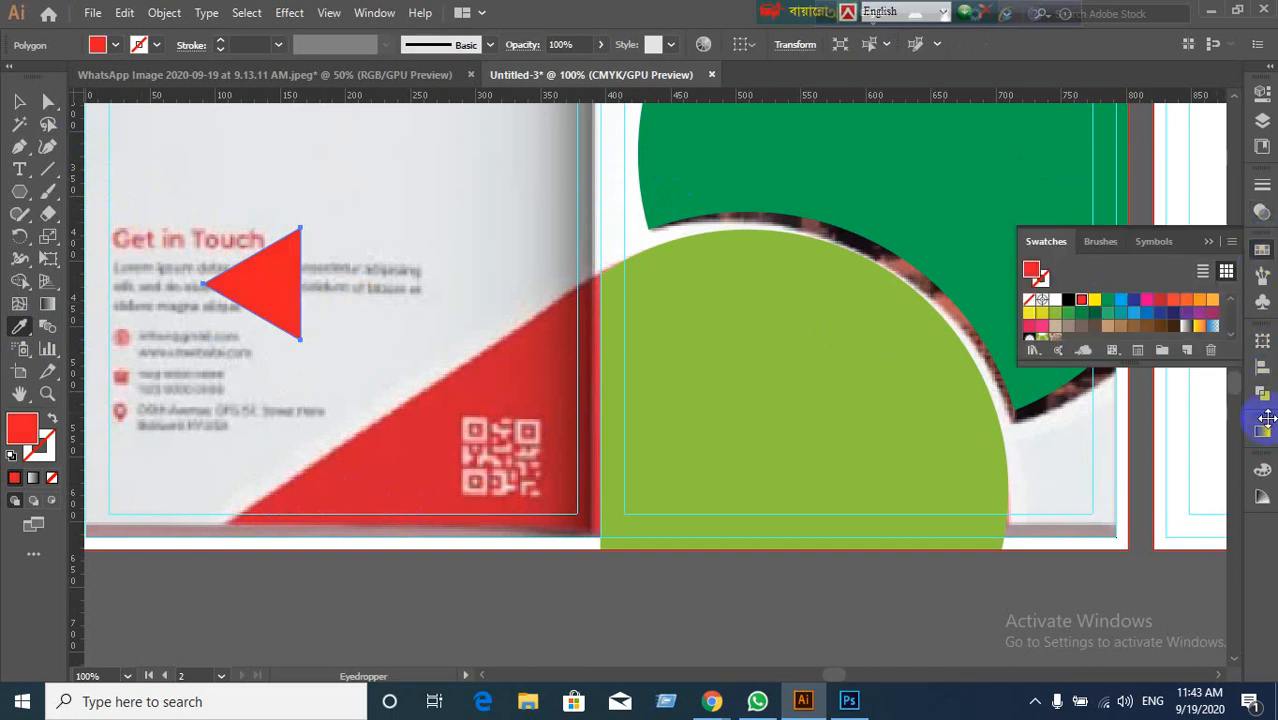
{"action": "left_click", "coordinate": [1121, 300]}
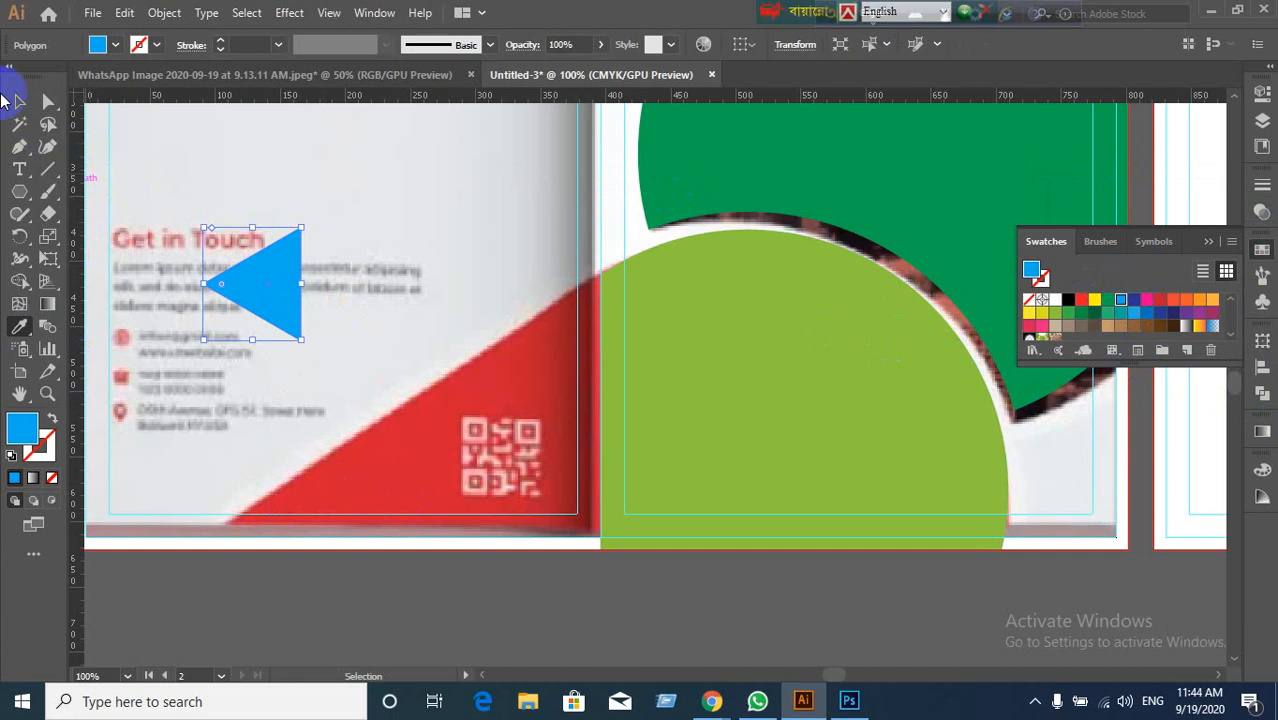
{"action": "left_click", "coordinate": [19, 101]}
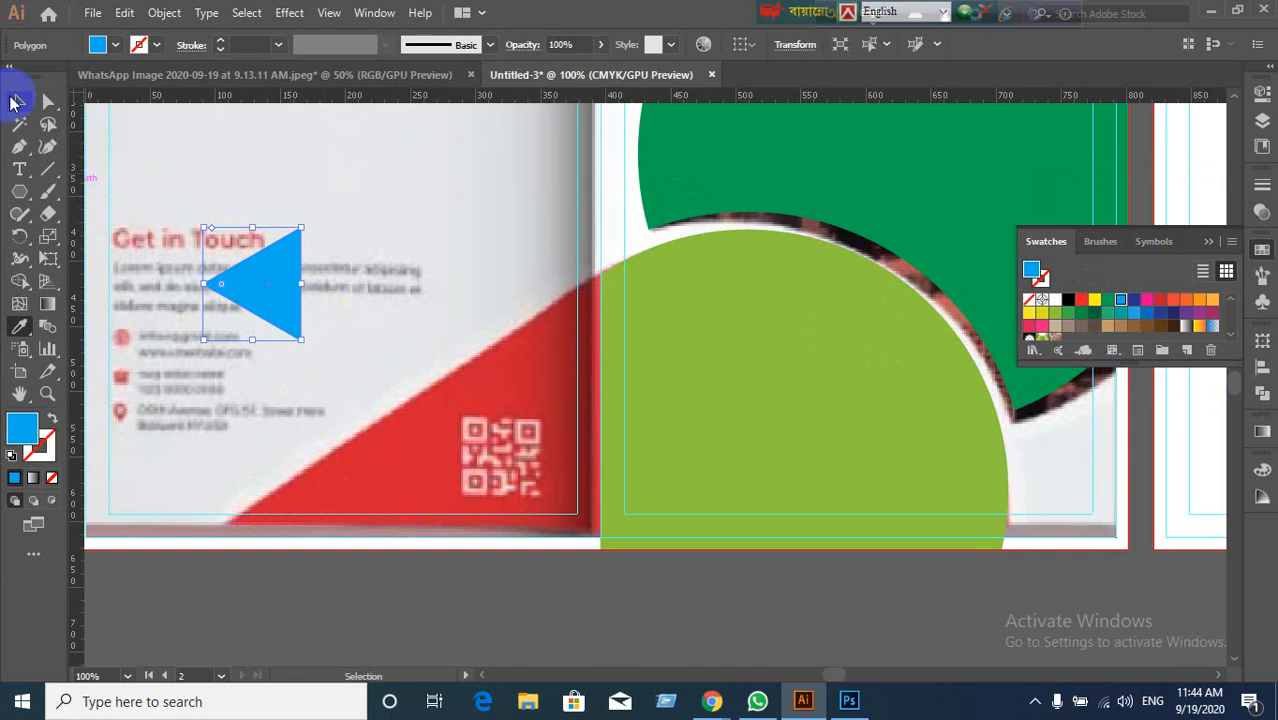
Step: Move the blue triangle against the center fold, with its upper corner beside the light green shape's upper fold corner
{"action": "left_click", "coordinate": [394, 614]}
{"action": "left_click_drag", "start_coordinate": [257, 280], "coordinate": [555, 331]}
{"action": "scroll", "coordinate": [477, 340], "scroll_direction": "up", "scroll_amount": 5}
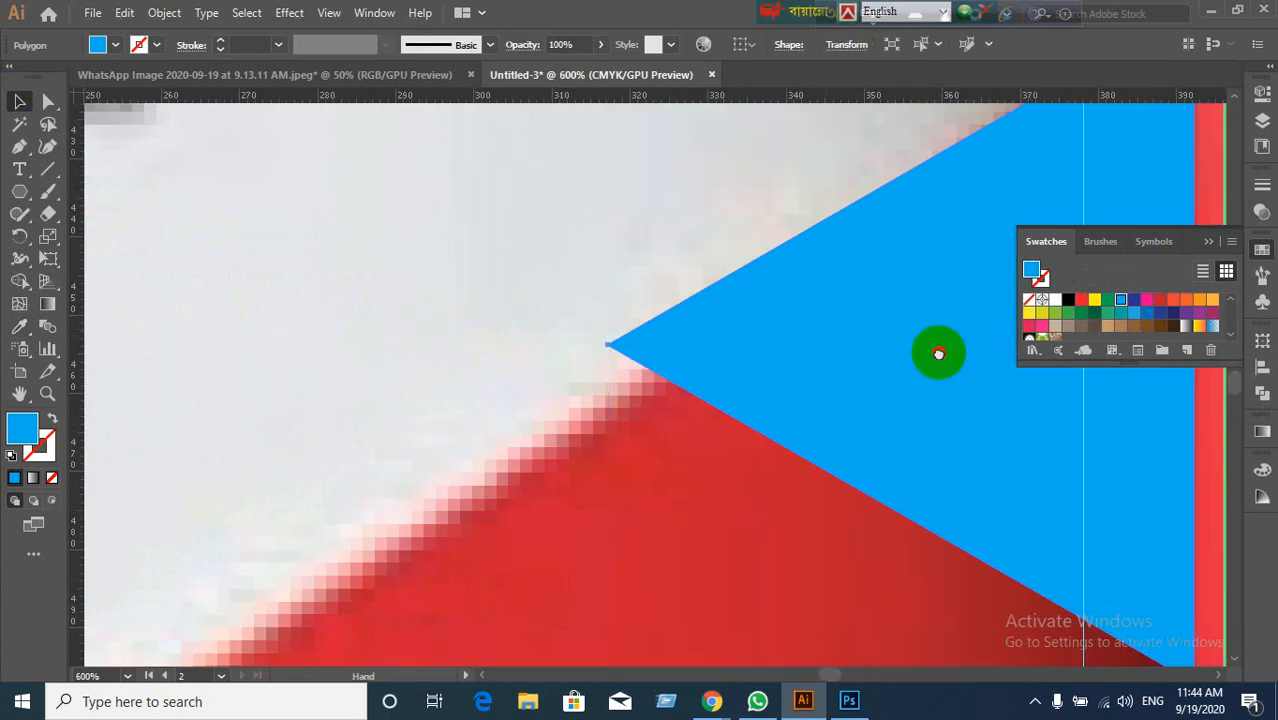
{"action": "left_click_drag", "start_coordinate": [935, 351], "coordinate": [114, 522]}
{"action": "scroll", "coordinate": [369, 437], "scroll_direction": "down", "scroll_amount": 1}
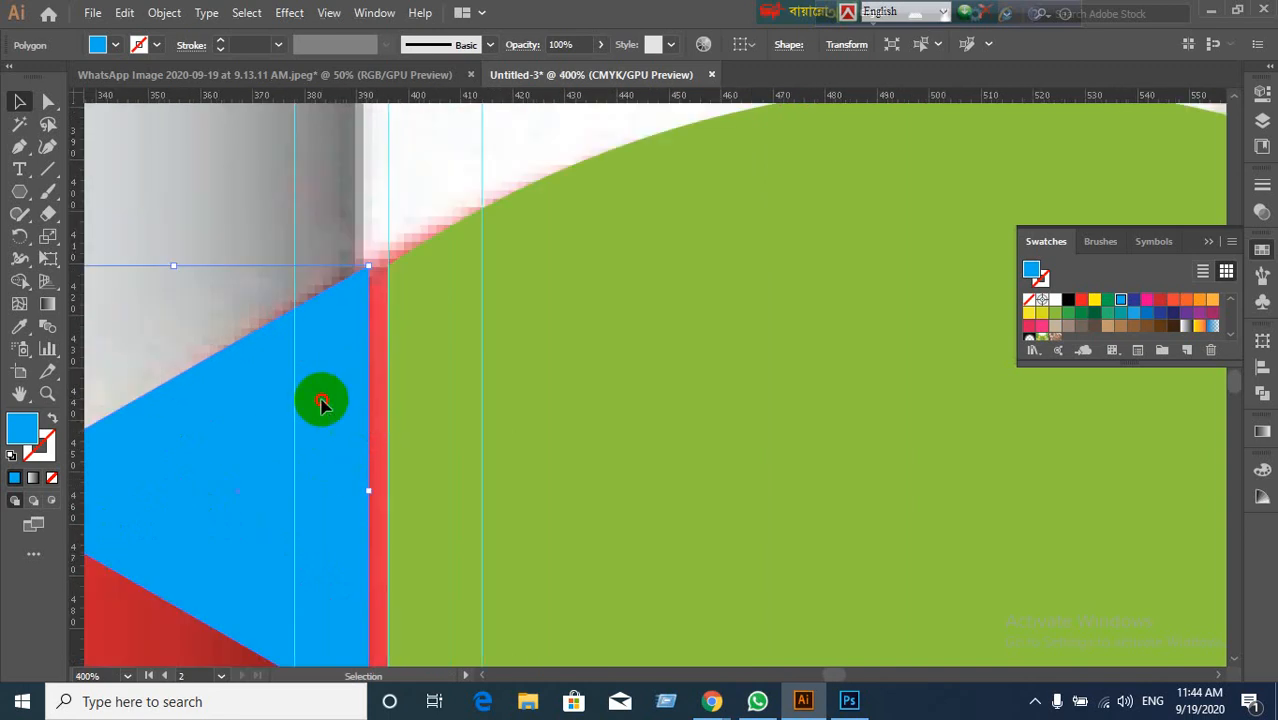
{"action": "left_click_drag", "start_coordinate": [322, 402], "coordinate": [362, 416]}
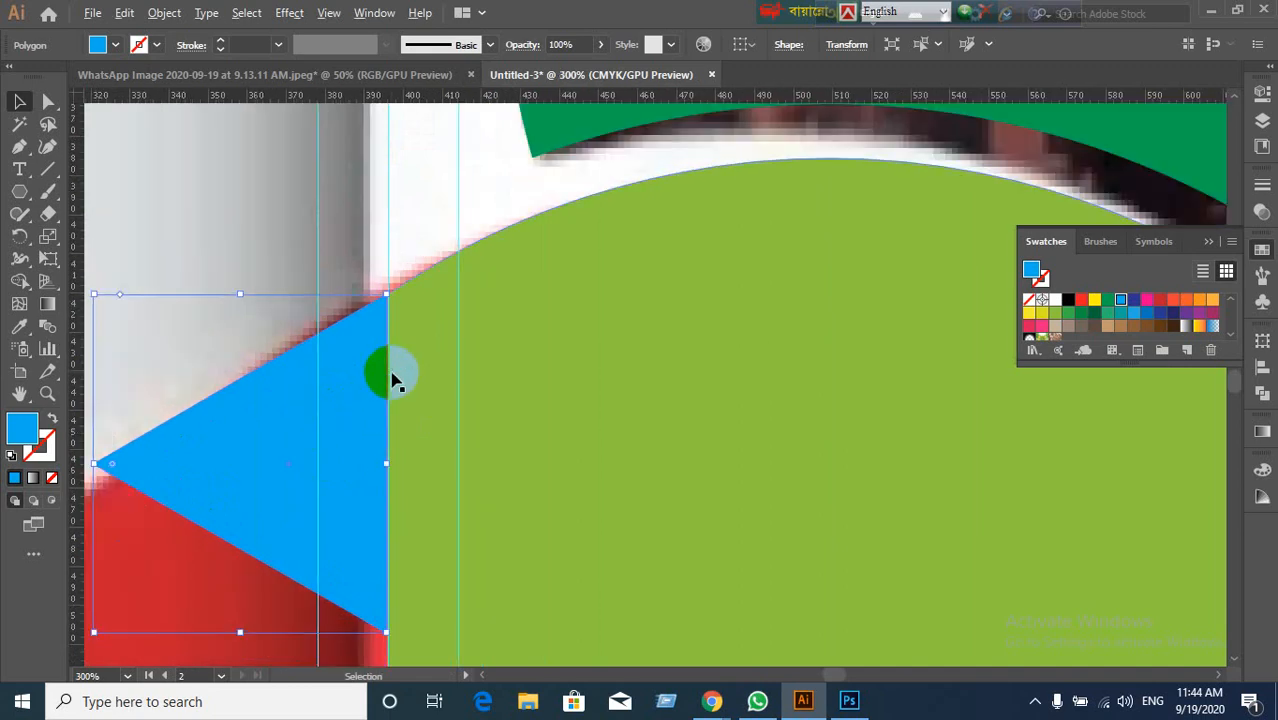
Step: Try nudging the triangle across the center fold to close its gap with the light green shape, and nudge it back
{"action": "scroll", "coordinate": [334, 423], "scroll_direction": "up", "scroll_amount": 4}
{"action": "scroll", "coordinate": [437, 413], "scroll_direction": "down", "scroll_amount": 1}
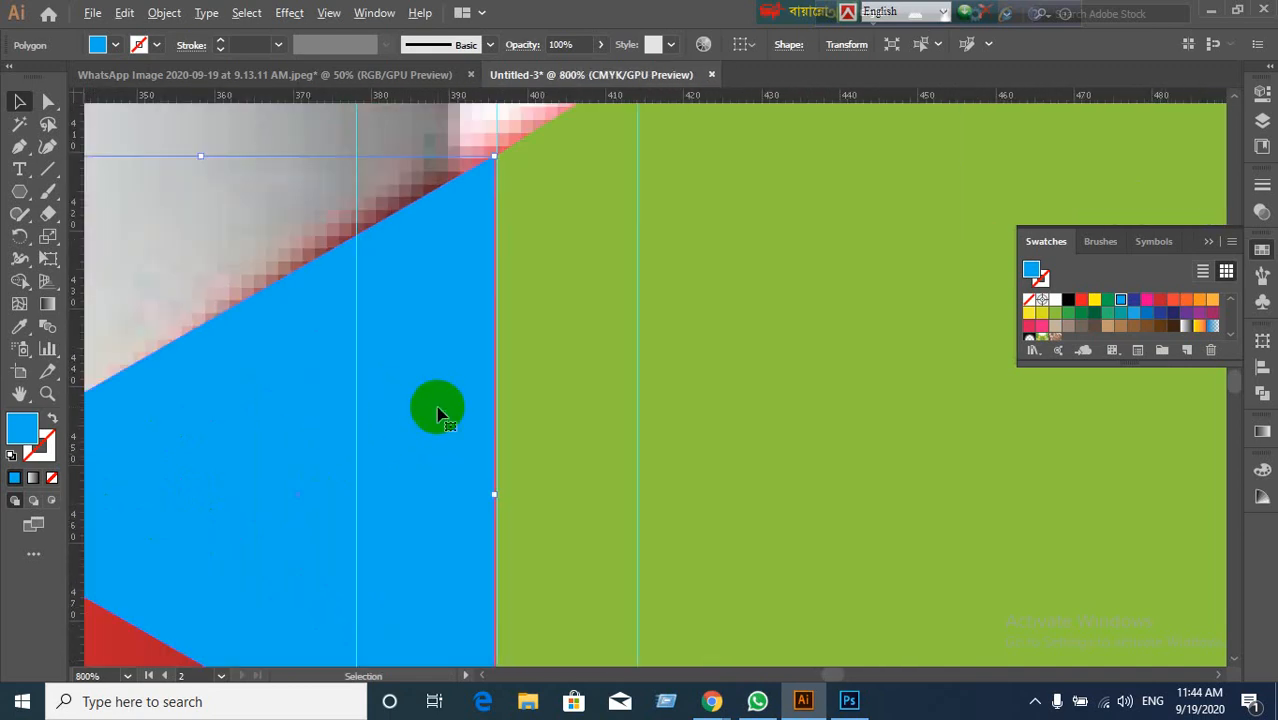
{"action": "key", "text": "Right"}
{"action": "key", "text": "Right"}
{"action": "key", "text": "Left"}
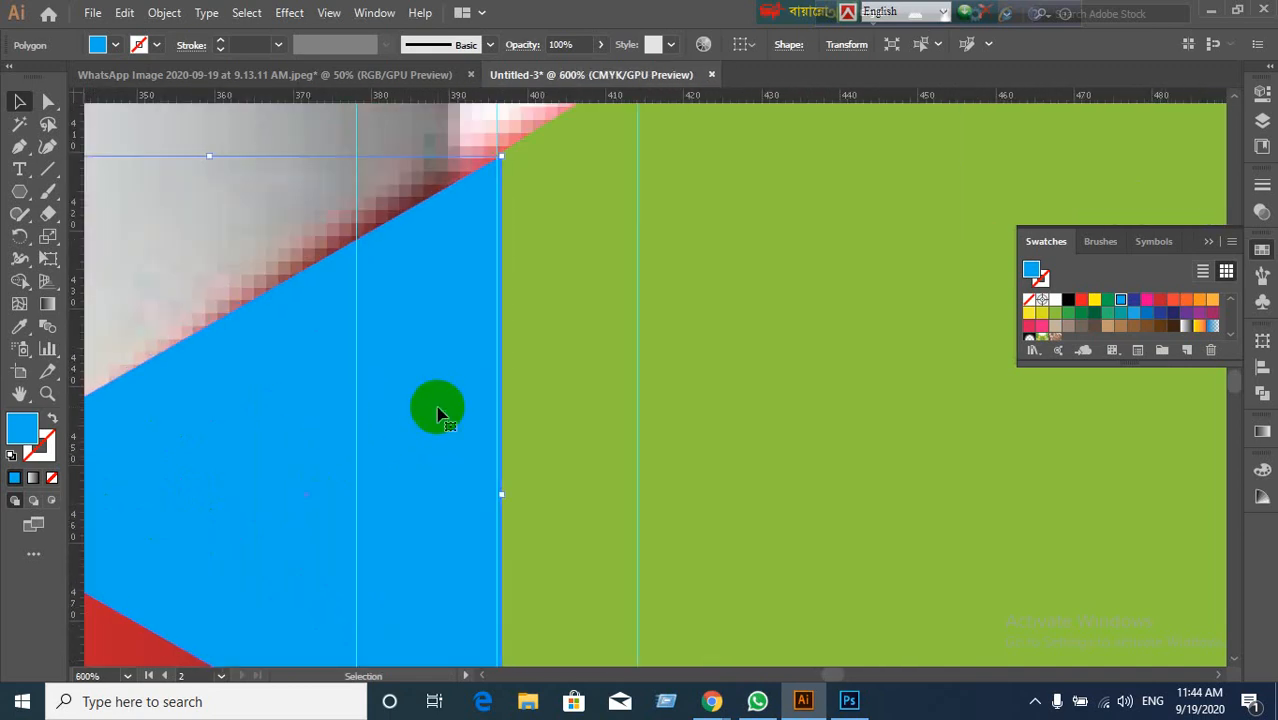
{"action": "key", "text": "Left"}
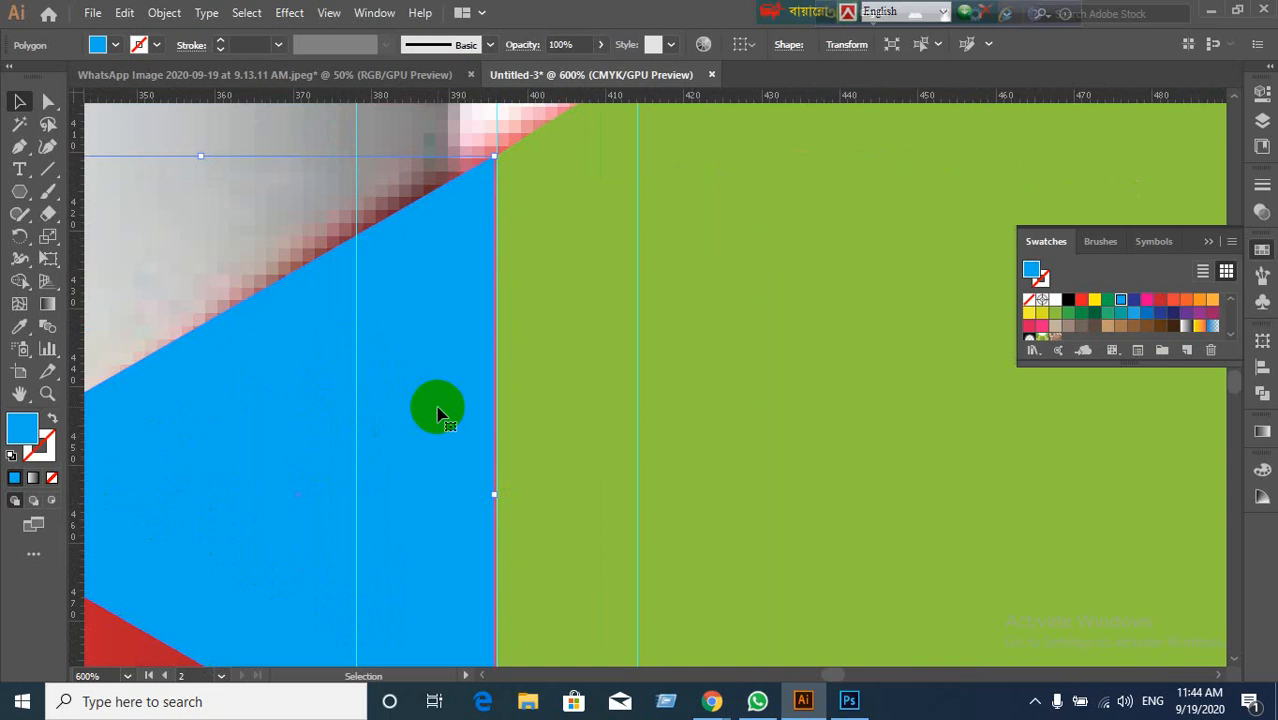
Step: Snap the triangle's upper corner exactly onto the light green shape's upper corner at the center fold
{"action": "scroll", "coordinate": [545, 208], "scroll_direction": "up", "scroll_amount": 2}
{"action": "scroll", "coordinate": [485, 228], "scroll_direction": "up", "scroll_amount": 3}
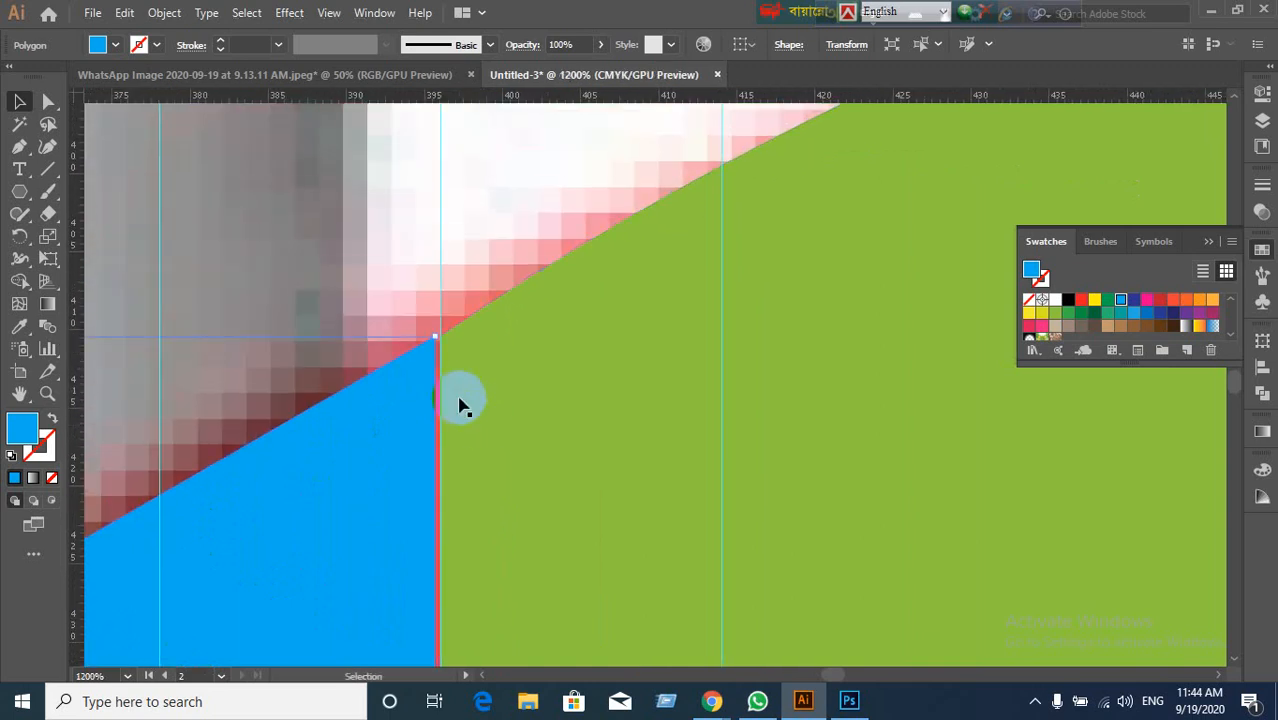
{"action": "scroll", "coordinate": [460, 403], "scroll_direction": "up", "scroll_amount": 4}
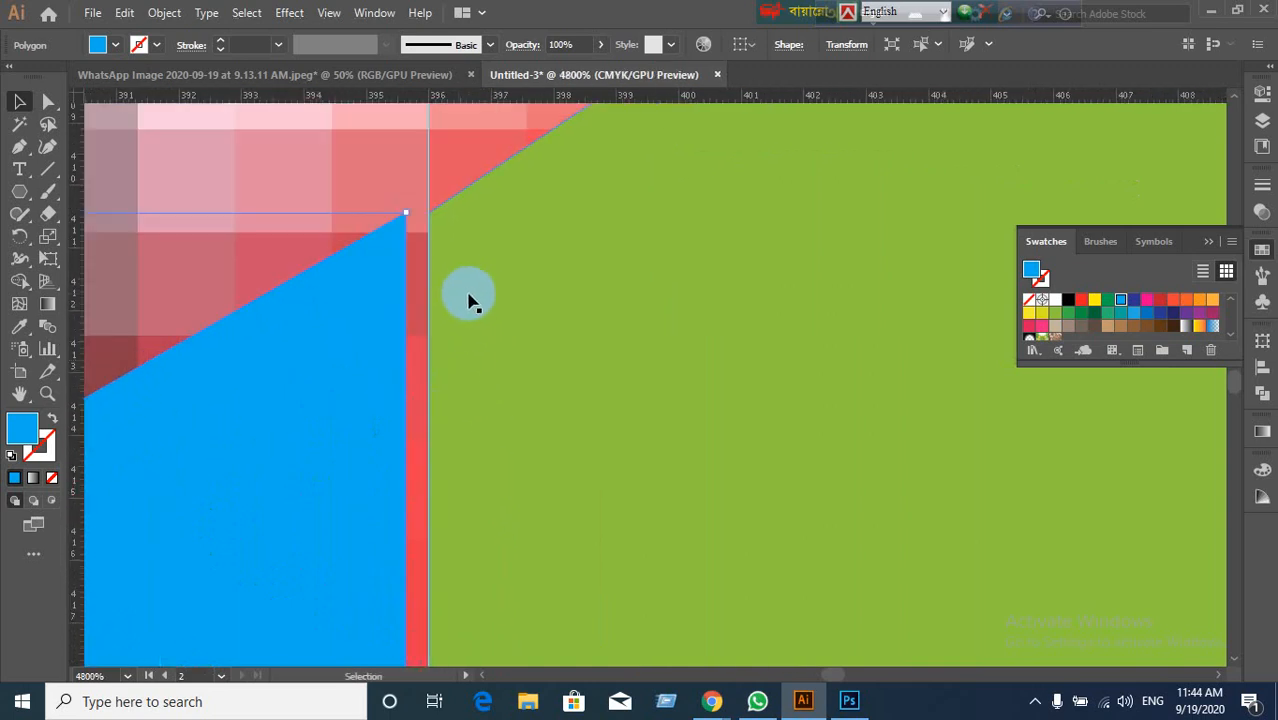
{"action": "scroll", "coordinate": [466, 296], "scroll_direction": "down", "scroll_amount": 2}
{"action": "scroll", "coordinate": [470, 306], "scroll_direction": "up", "scroll_amount": 1}
{"action": "left_click_drag", "start_coordinate": [402, 292], "coordinate": [426, 290]}
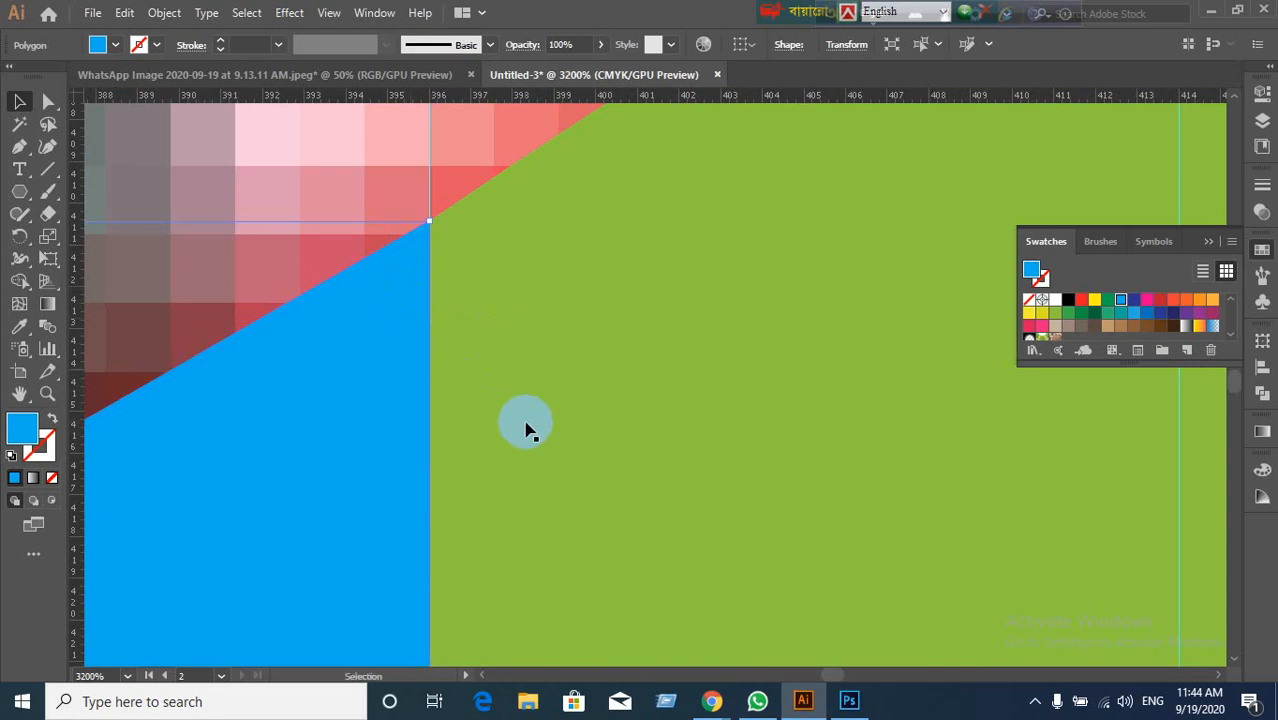
Step: Reshape the triangle by moving its left corner to X 78.48 px, Y 621 px and its lower fold corner to X 396 px, Y 621 px
{"action": "left_click", "coordinate": [555, 435]}
{"action": "scroll", "coordinate": [557, 435], "scroll_direction": "down", "scroll_amount": 10}
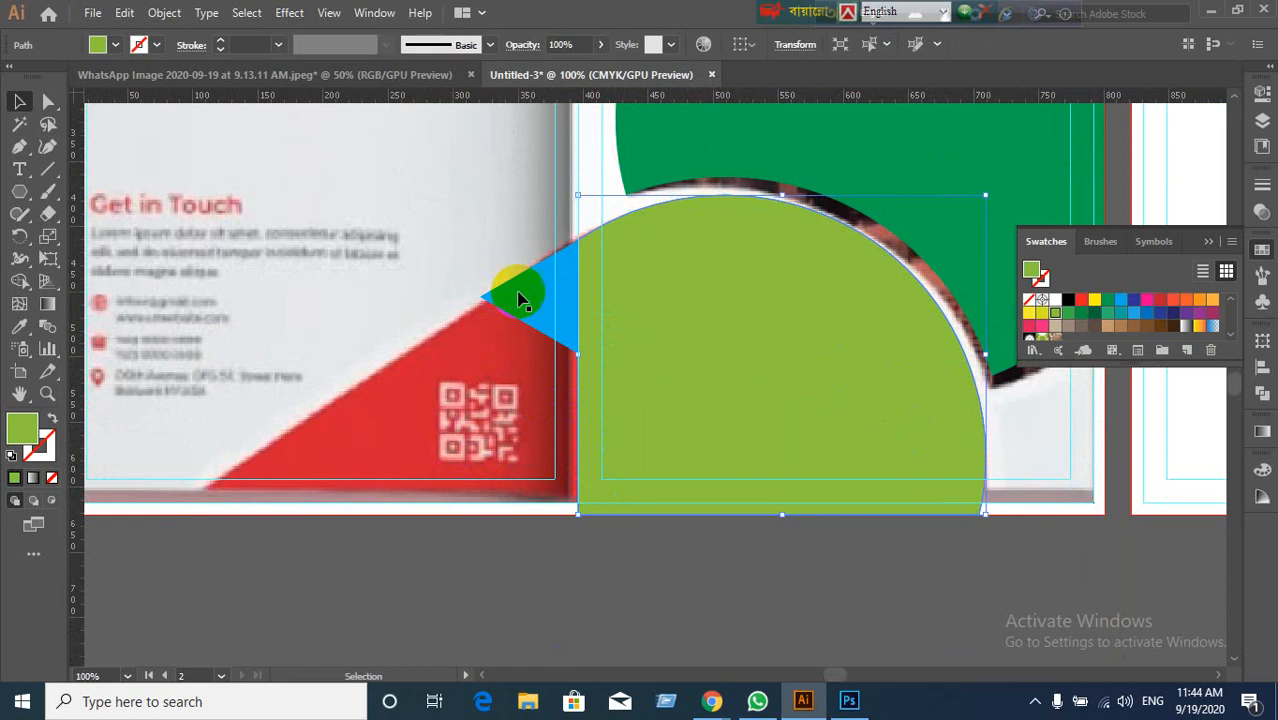
{"action": "left_click", "coordinate": [512, 291]}
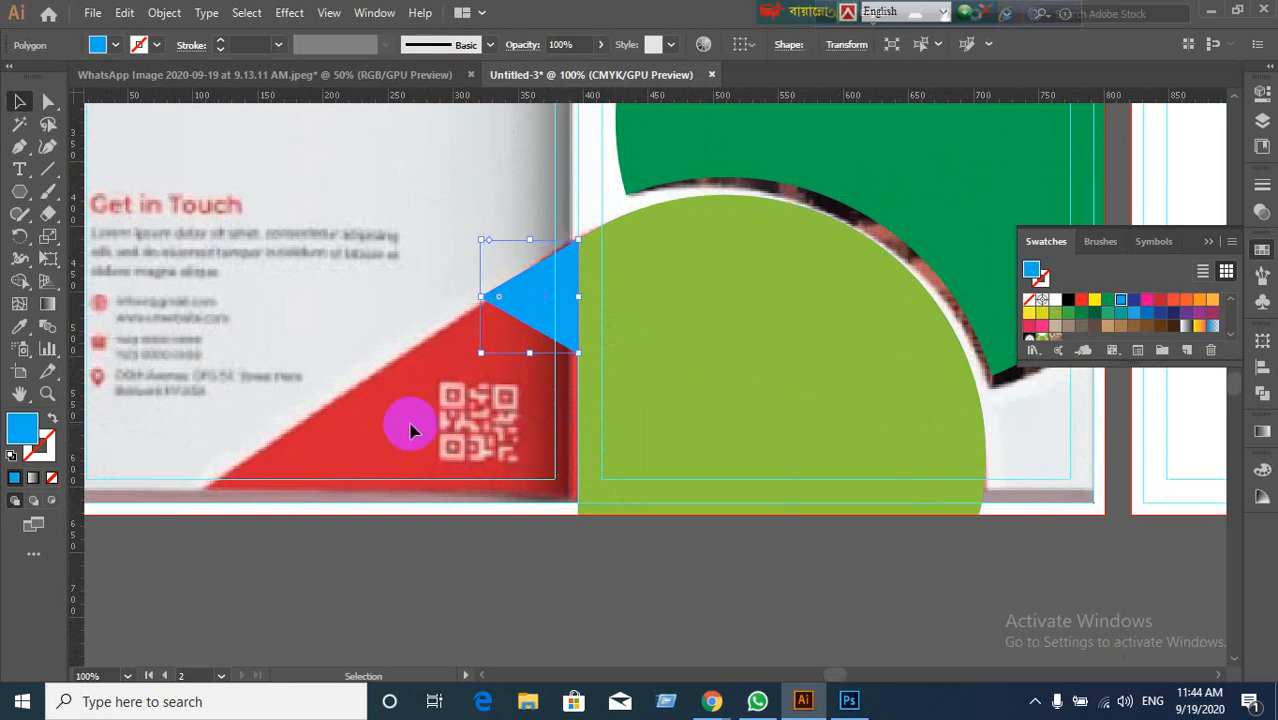
{"action": "key", "text": "a"}
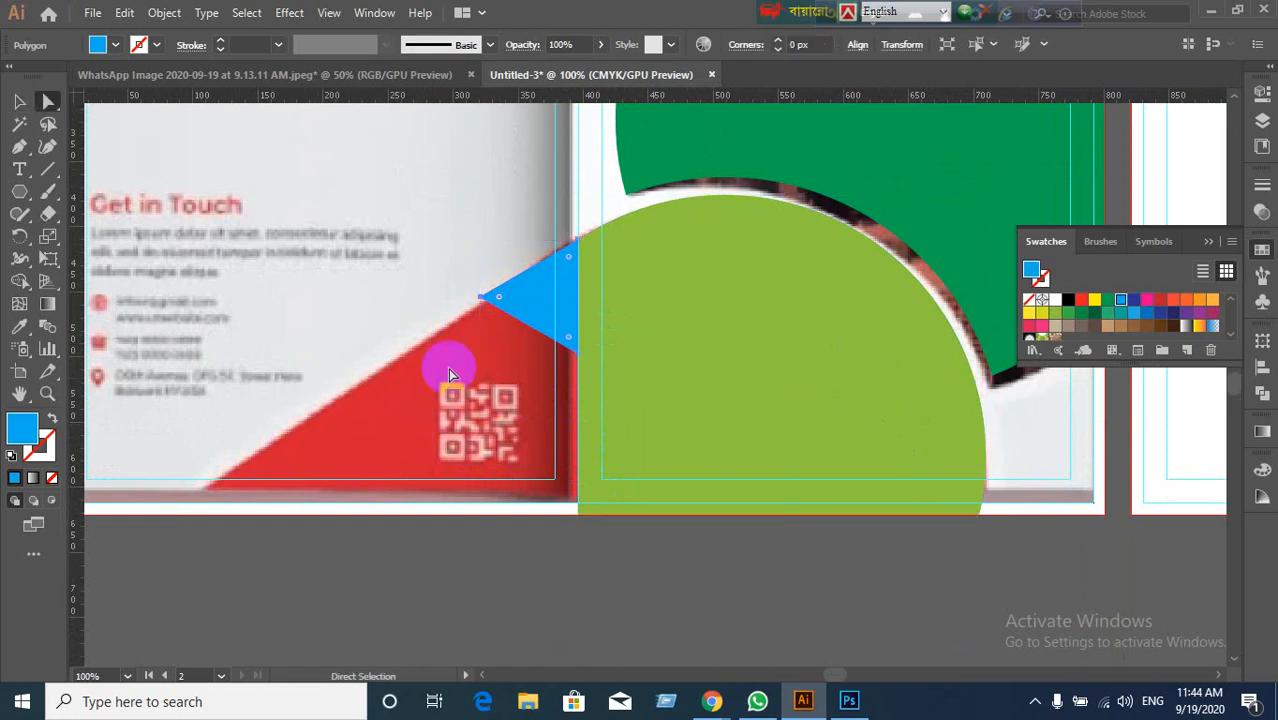
{"action": "left_click", "coordinate": [482, 303]}
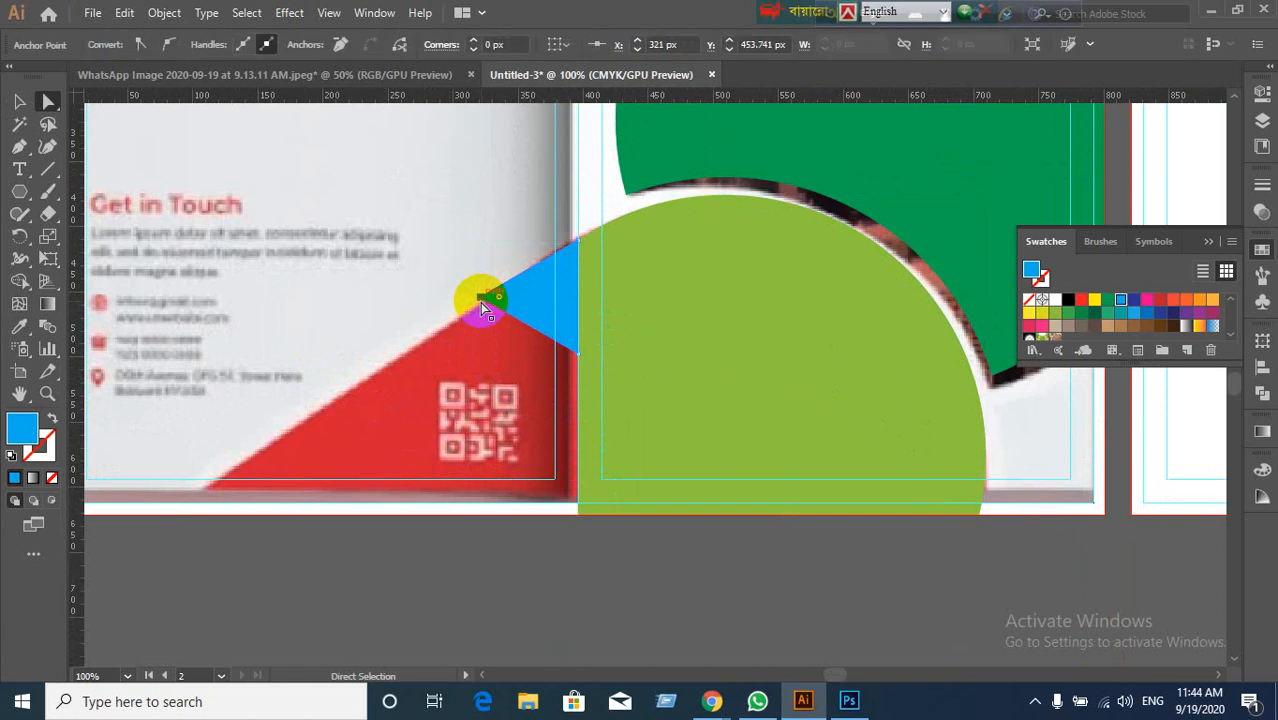
{"action": "left_click_drag", "start_coordinate": [481, 302], "coordinate": [165, 515]}
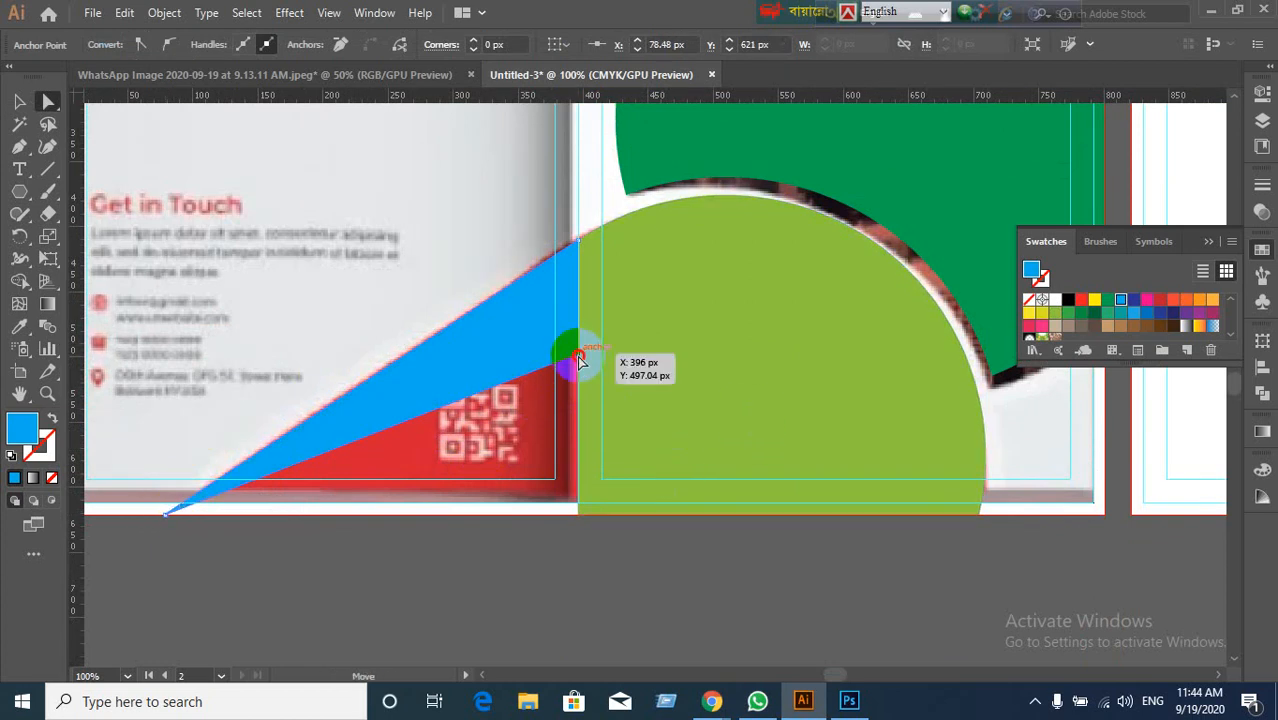
{"action": "left_click_drag", "start_coordinate": [578, 358], "coordinate": [575, 515]}
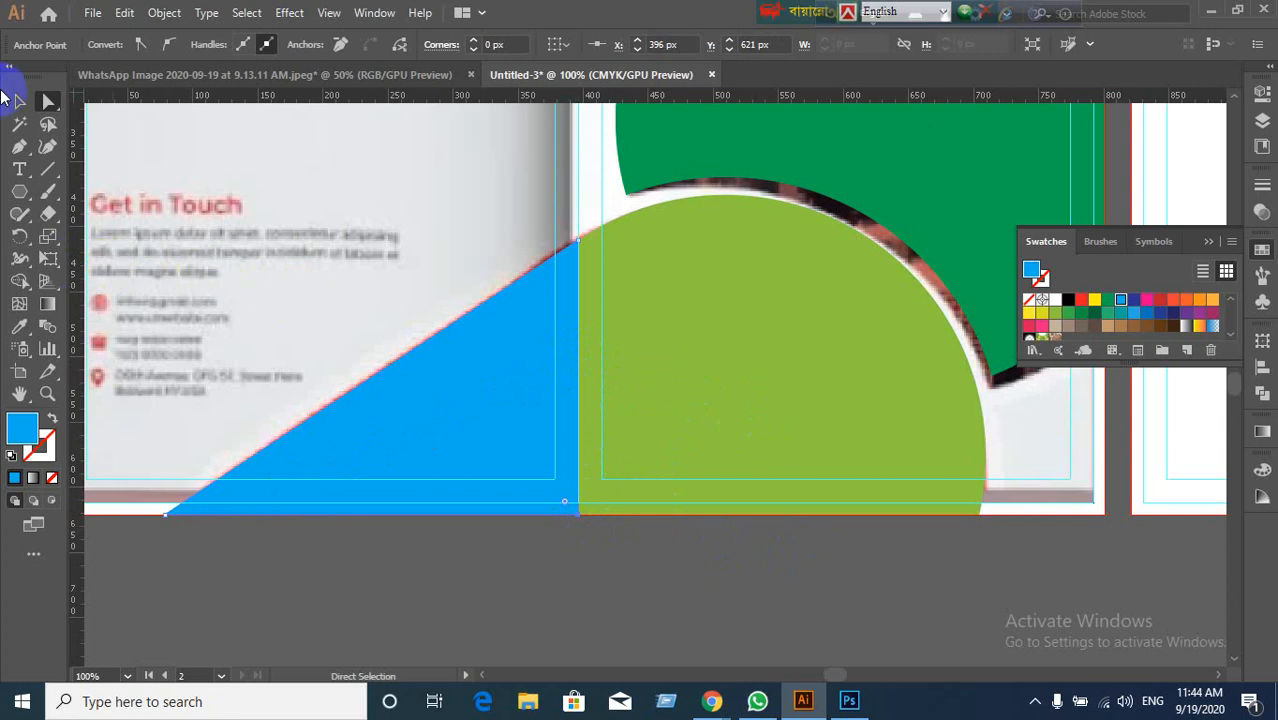
Step: Unite the blue triangle and the light green shape into one shape with Pathfinder, and deselect it
{"action": "left_click", "coordinate": [17, 103]}
{"action": "left_click", "coordinate": [528, 502]}
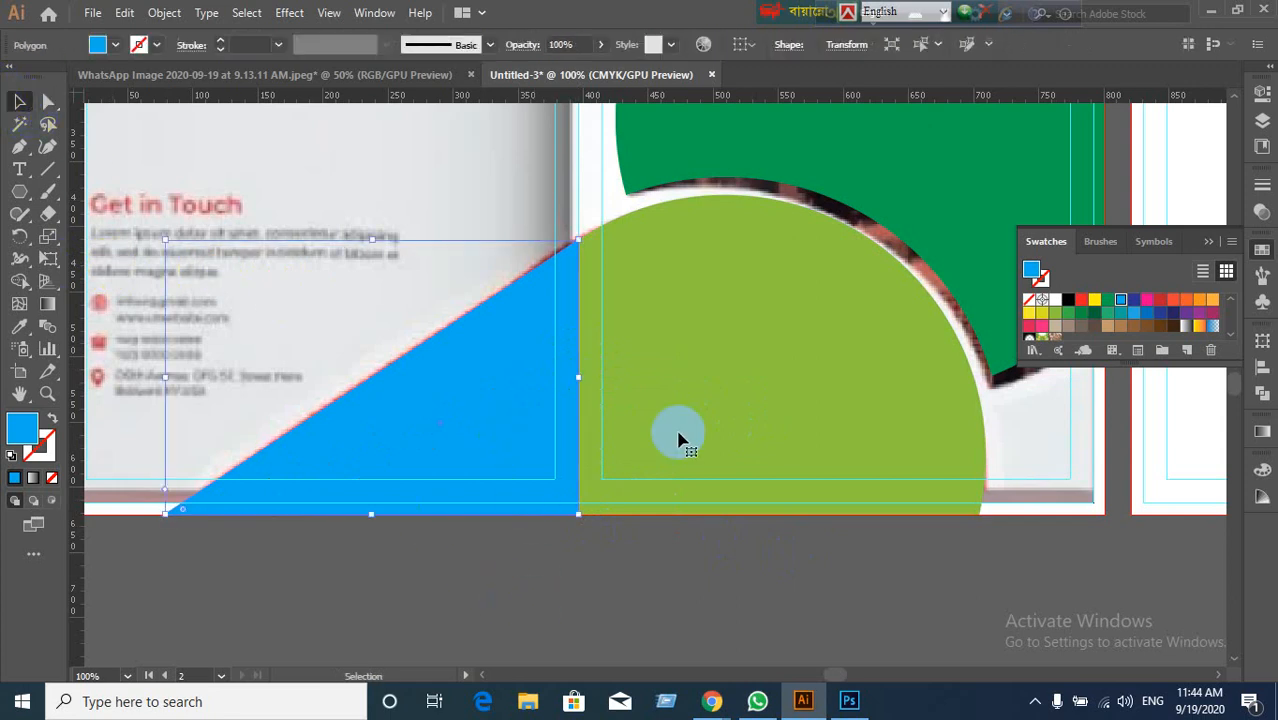
{"action": "left_click", "coordinate": [711, 427], "text": "shift"}
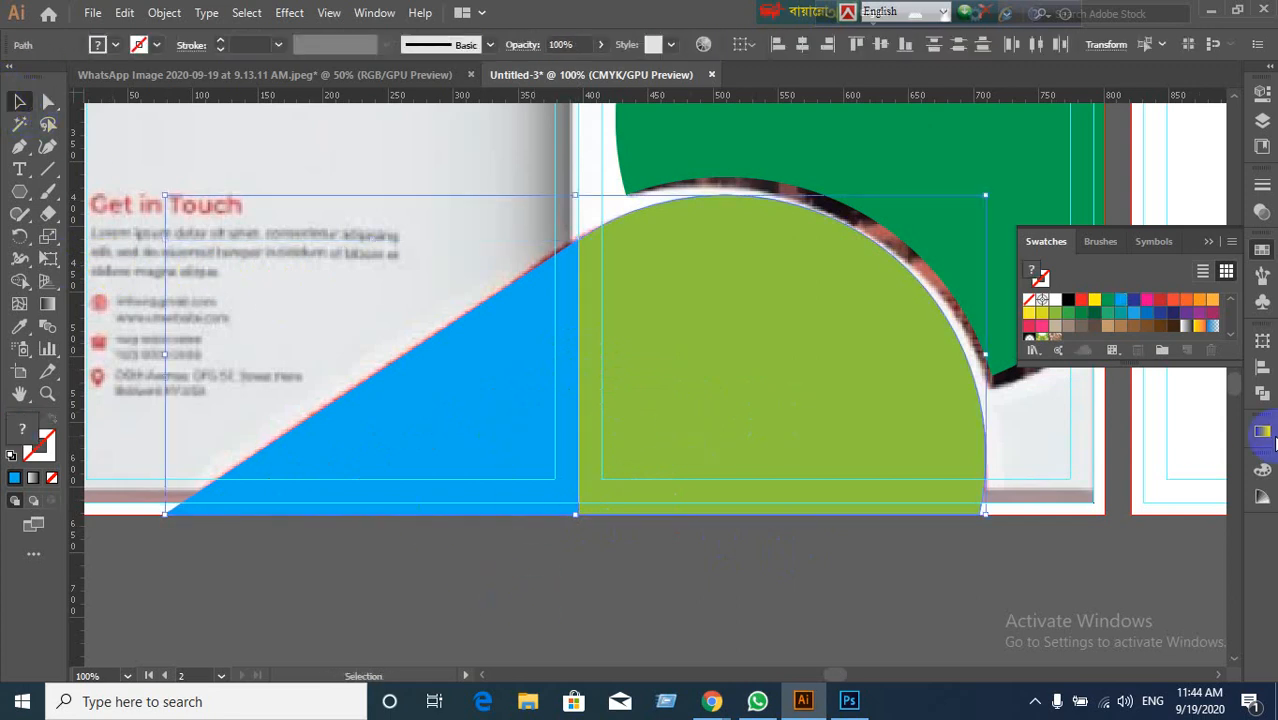
{"action": "left_click", "coordinate": [1257, 400]}
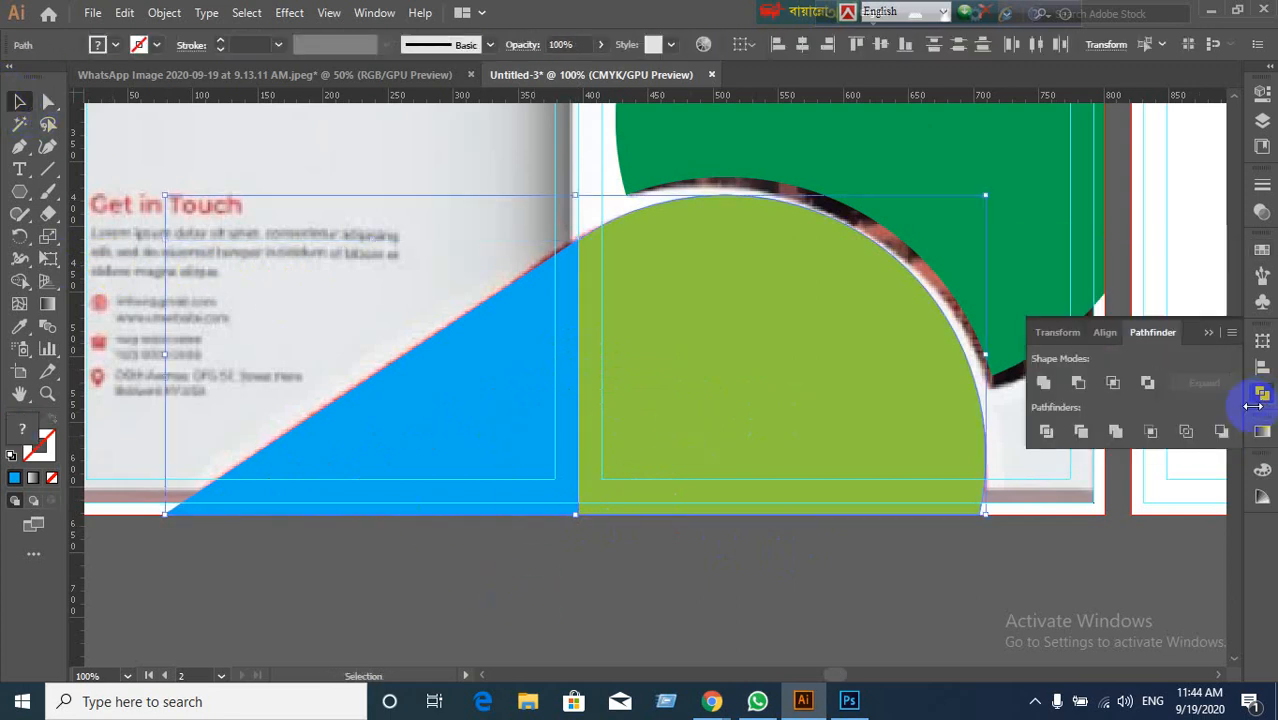
{"action": "left_click", "coordinate": [1045, 385]}
{"action": "left_click", "coordinate": [1199, 388]}
{"action": "left_click", "coordinate": [787, 568]}
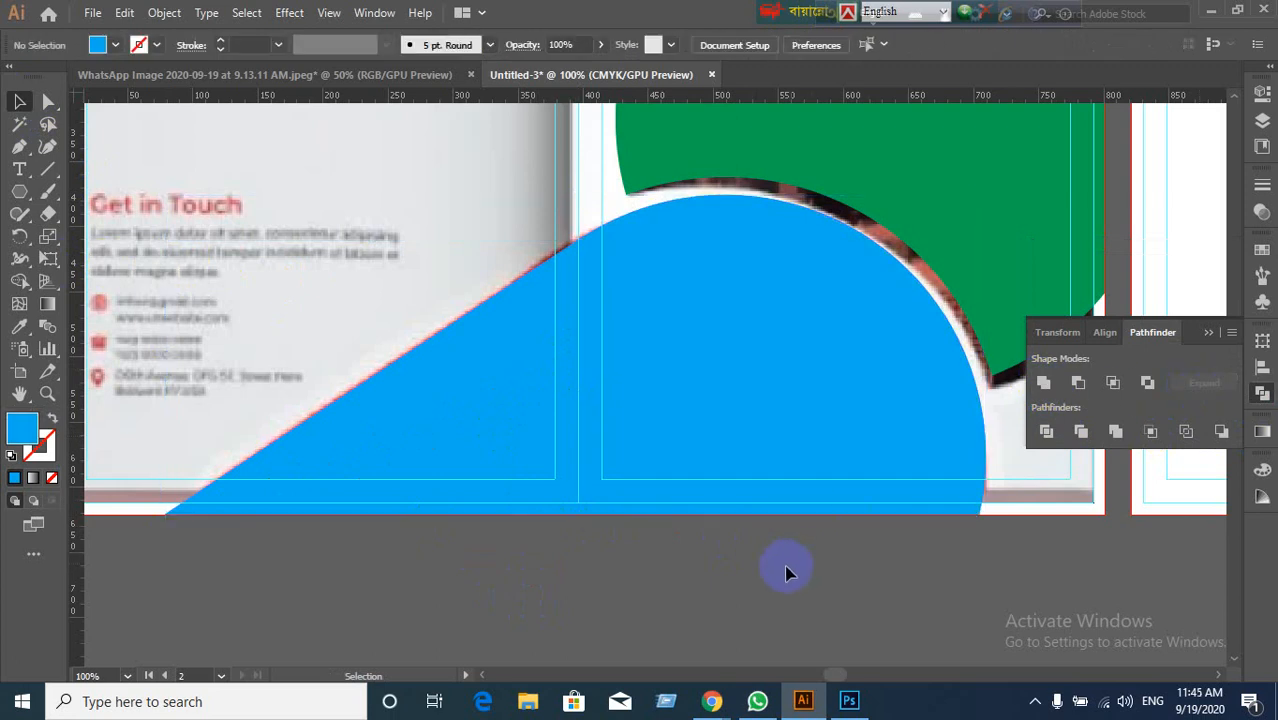
{"action": "scroll", "coordinate": [787, 570], "scroll_direction": "down", "scroll_amount": 2}
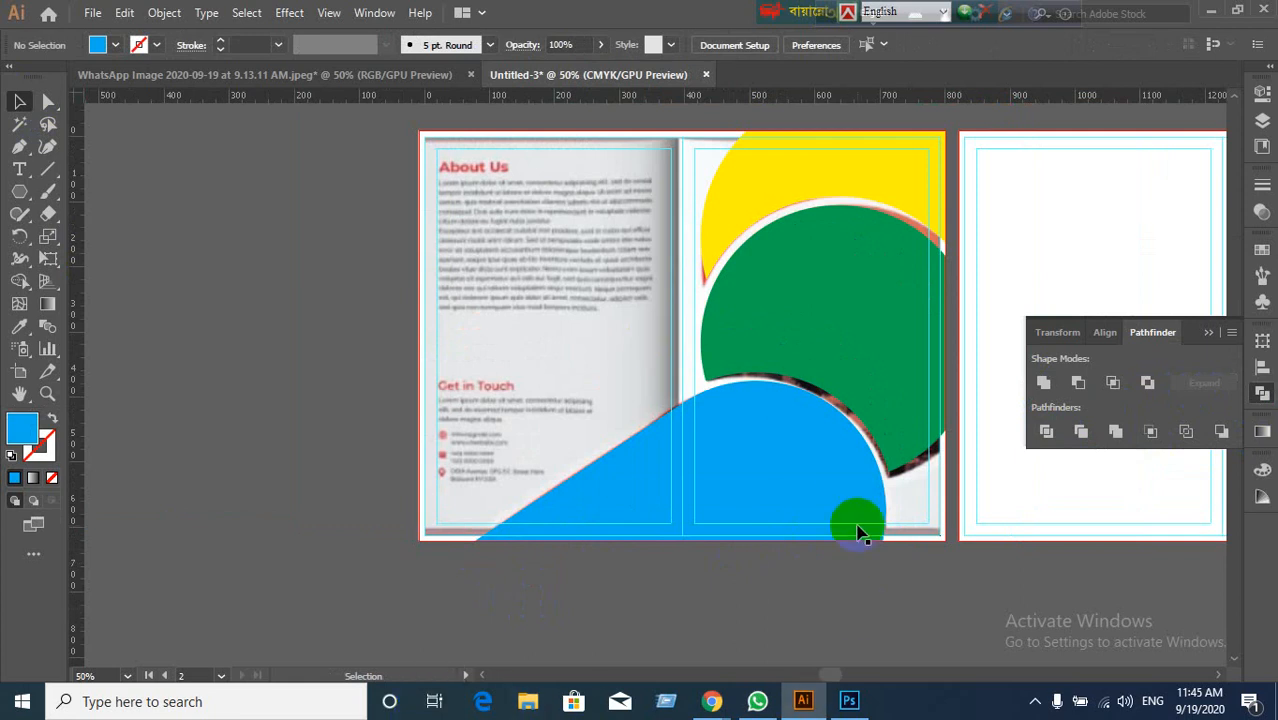
Step: Move the united blue shape off the first artboard to check the reference beneath it, and undo the move
{"action": "left_click_drag", "start_coordinate": [852, 490], "coordinate": [503, 618]}
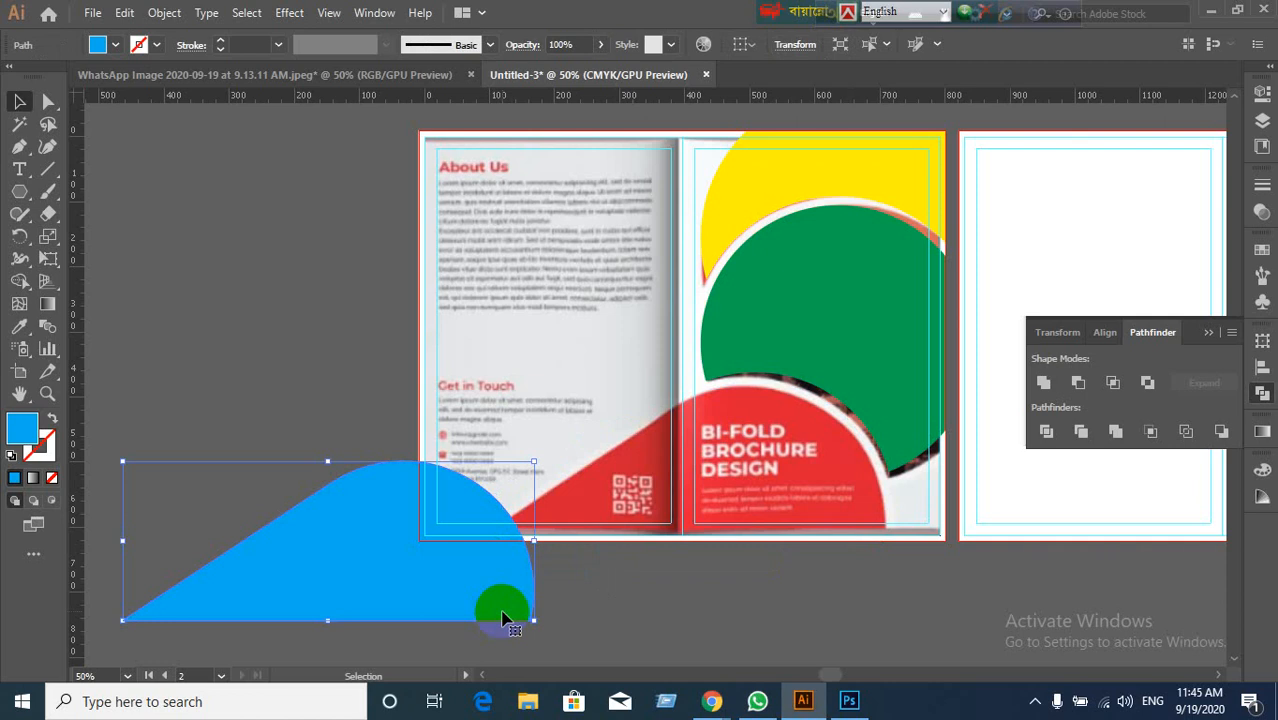
{"action": "key", "text": "ctrl+z"}
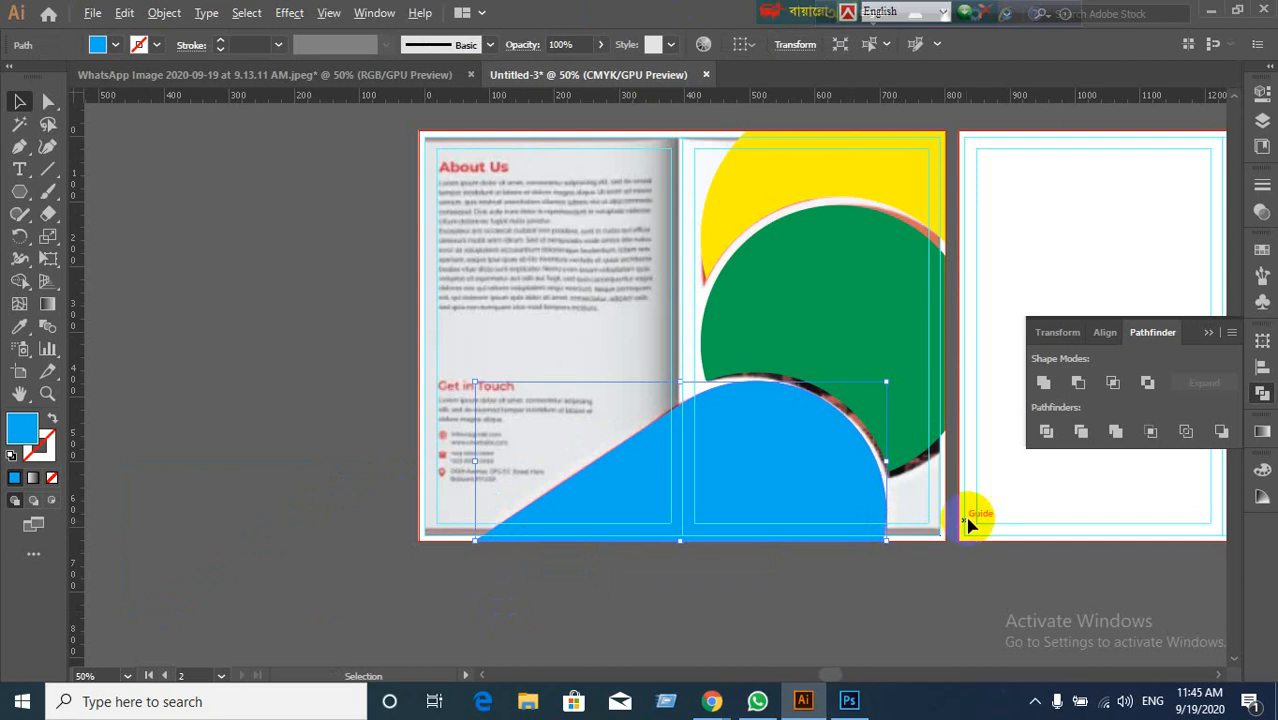
Step: Examine both artboards and the inside-spread reference image, with the blue shape deselected
{"action": "scroll", "coordinate": [970, 520], "scroll_direction": "down", "scroll_amount": 2}
{"action": "left_click_drag", "start_coordinate": [1033, 506], "coordinate": [480, 495]}
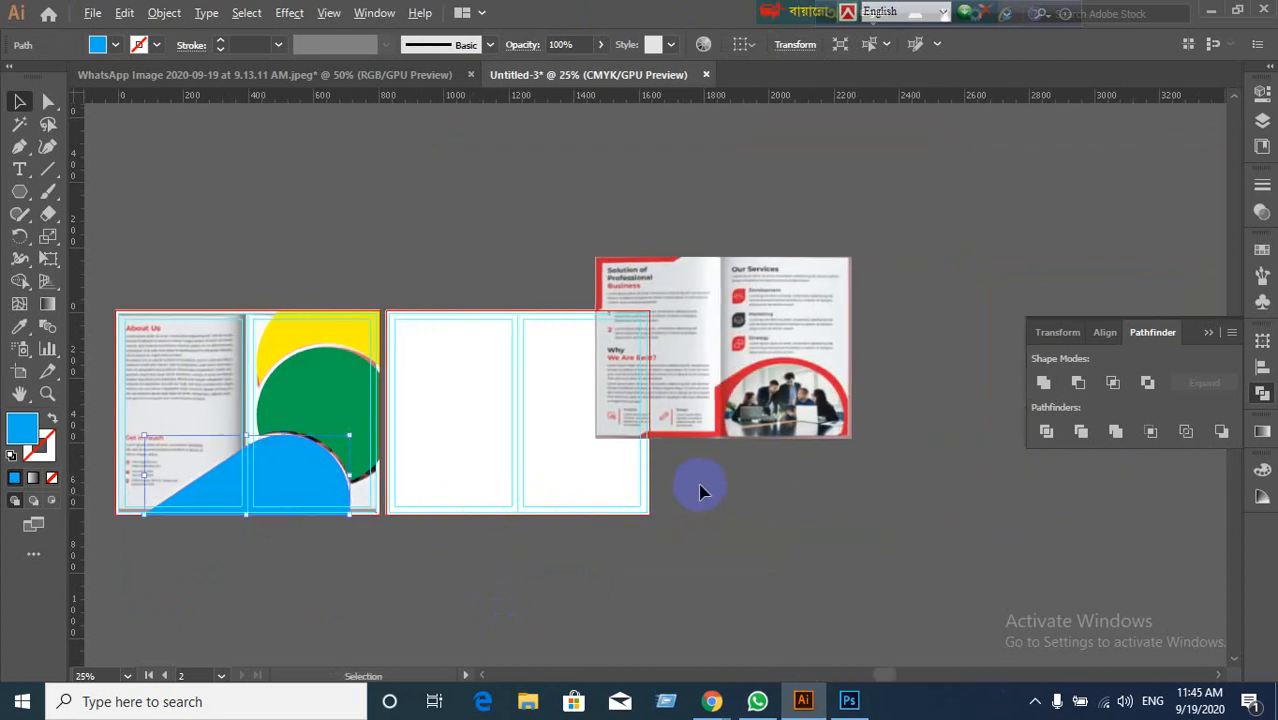
{"action": "scroll", "coordinate": [700, 488], "scroll_direction": "up", "scroll_amount": 2}
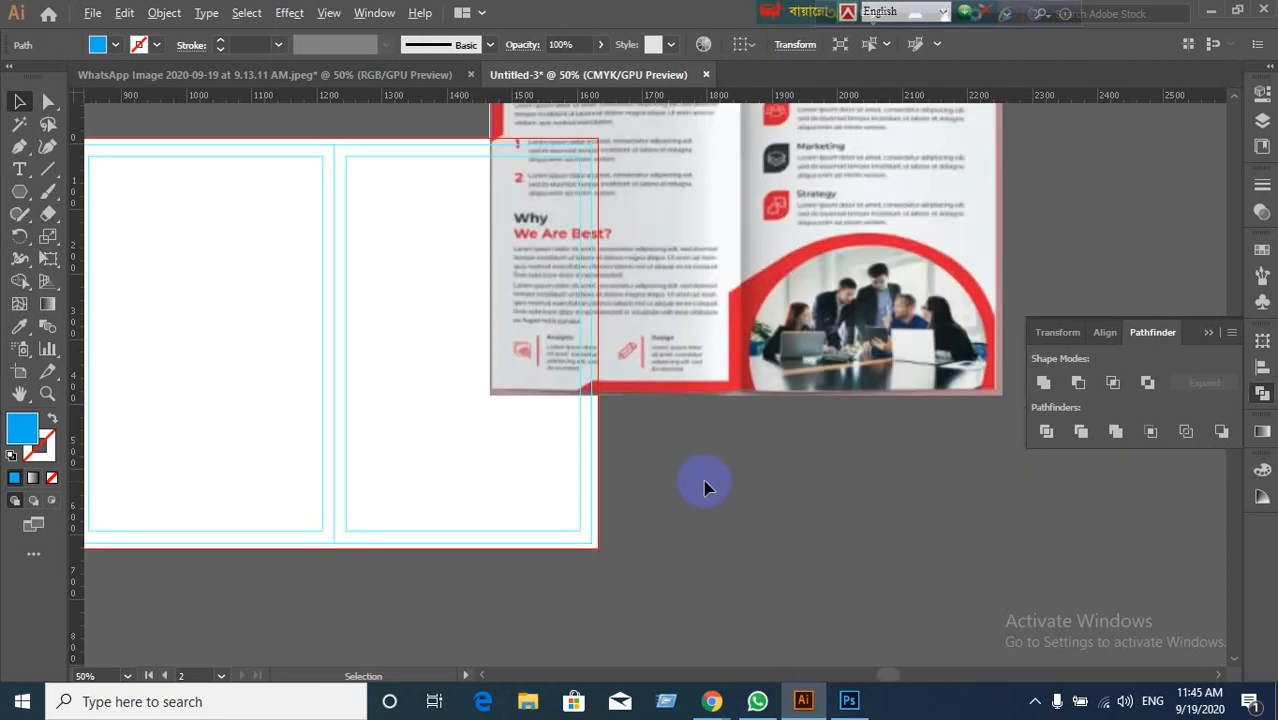
{"action": "scroll", "coordinate": [704, 487], "scroll_direction": "down", "scroll_amount": 2}
{"action": "scroll", "coordinate": [590, 485], "scroll_direction": "left", "scroll_amount": 5}
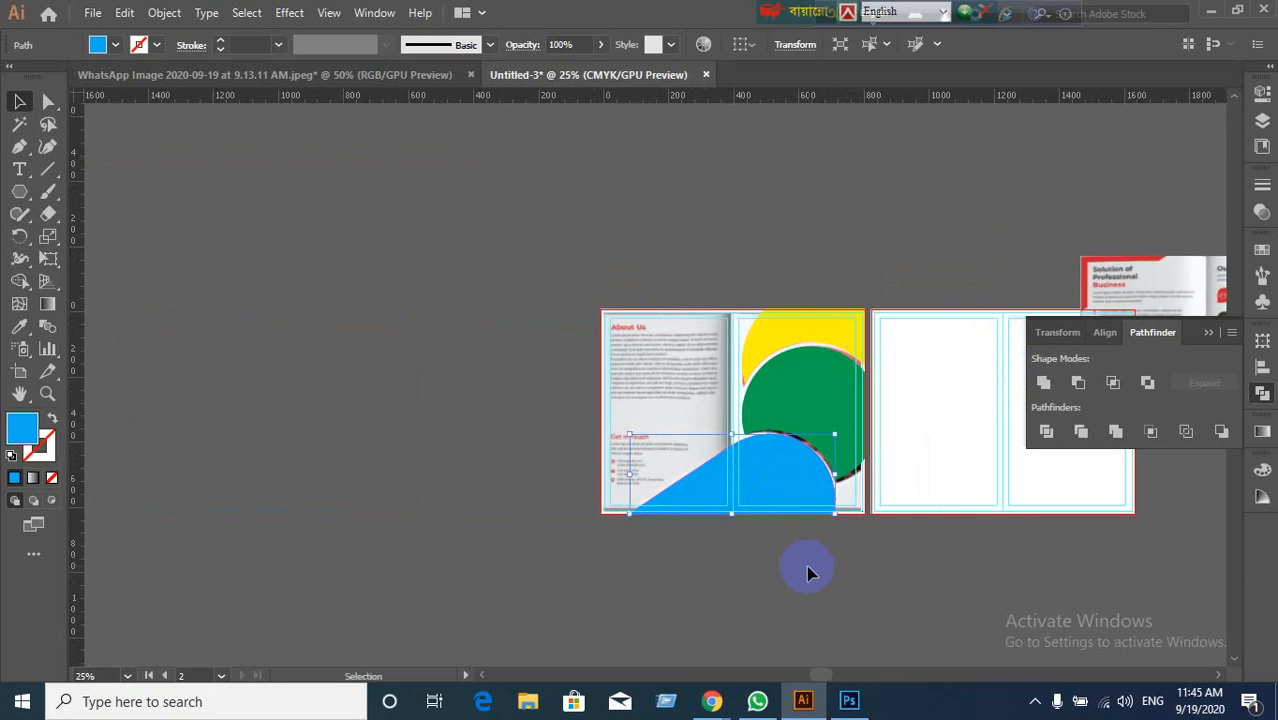
{"action": "scroll", "coordinate": [807, 565], "scroll_direction": "up", "scroll_amount": 1}
{"action": "scroll", "coordinate": [851, 559], "scroll_direction": "up", "scroll_amount": 1}
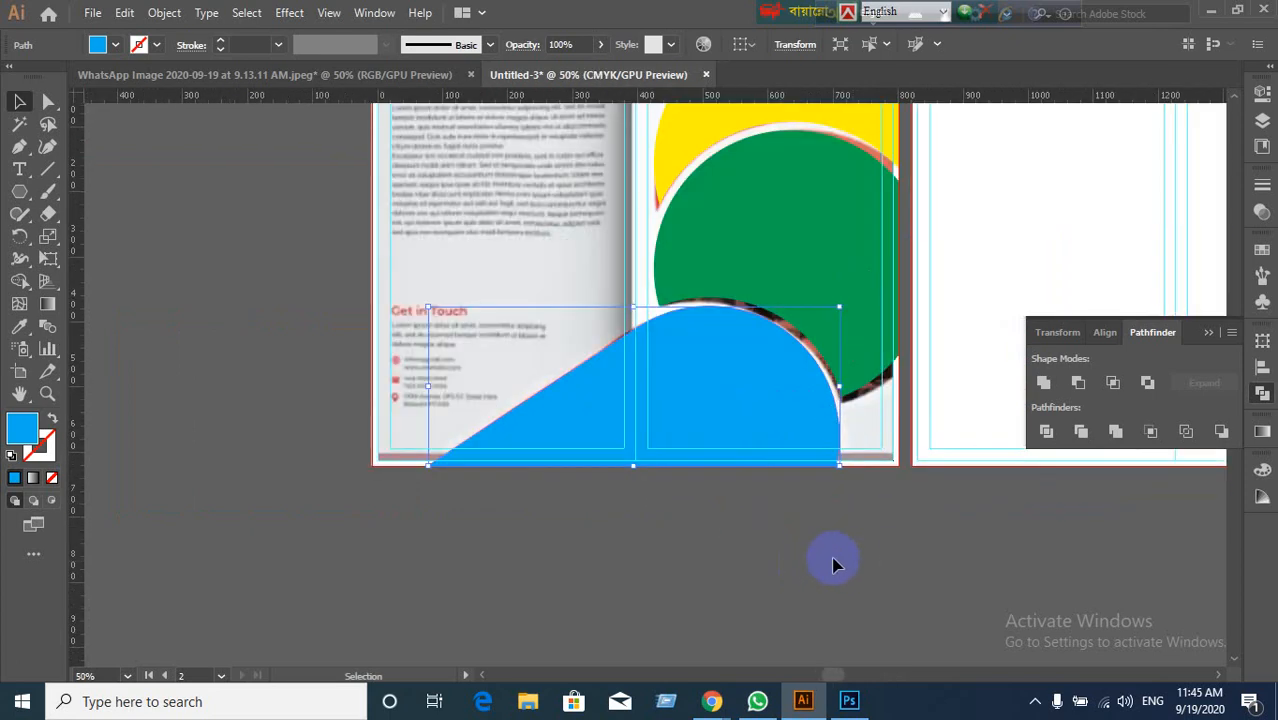
{"action": "left_click", "coordinate": [835, 564]}
{"action": "scroll", "coordinate": [835, 561], "scroll_direction": "down", "scroll_amount": 1}
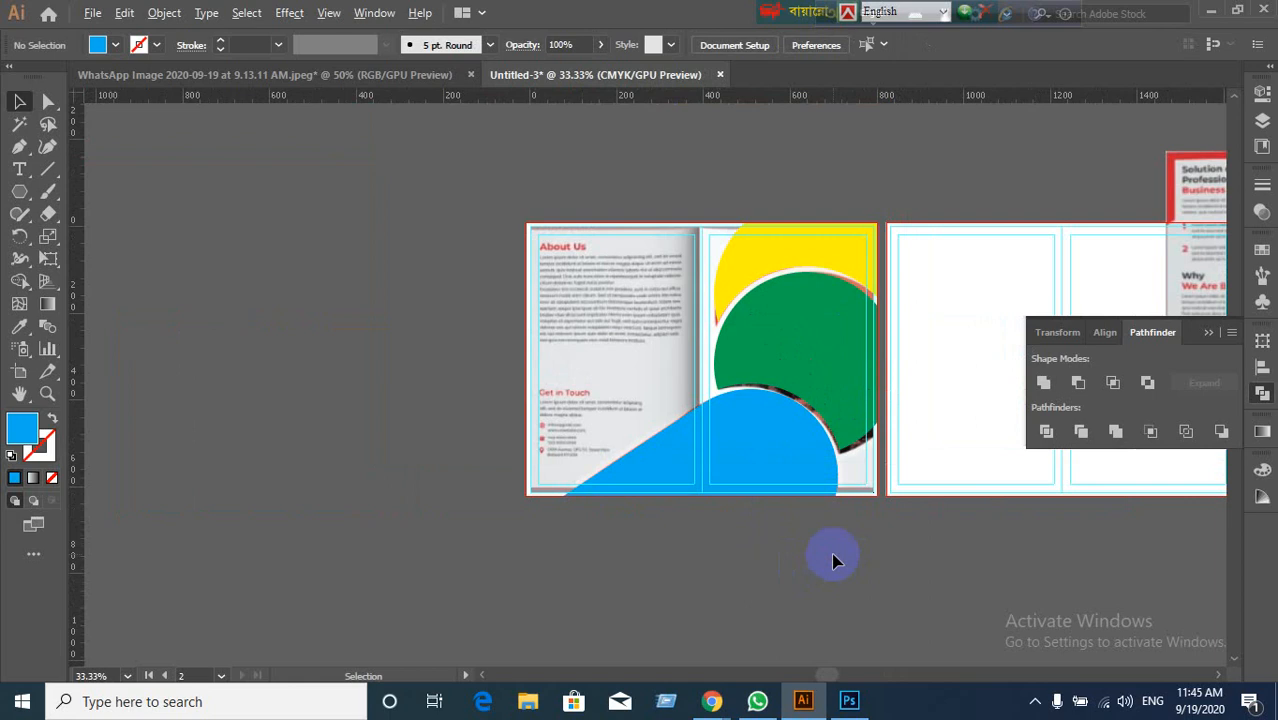
{"action": "scroll", "coordinate": [835, 561], "scroll_direction": "down", "scroll_amount": 1}
{"action": "scroll", "coordinate": [835, 561], "scroll_direction": "up", "scroll_amount": 1}
Step: Try moving the yellow, green and blue shapes together off the first artboard, and undo the move
{"action": "left_click_drag", "start_coordinate": [601, 187], "coordinate": [904, 519]}
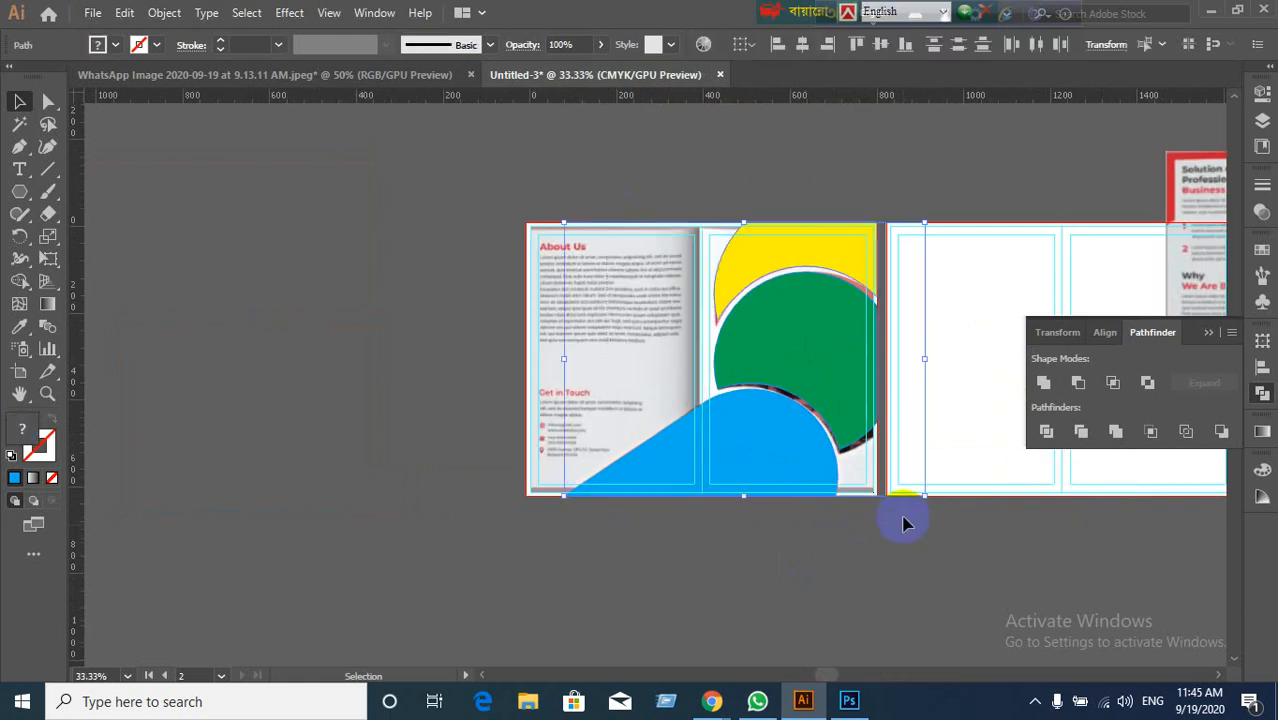
{"action": "left_click_drag", "start_coordinate": [807, 456], "coordinate": [240, 425]}
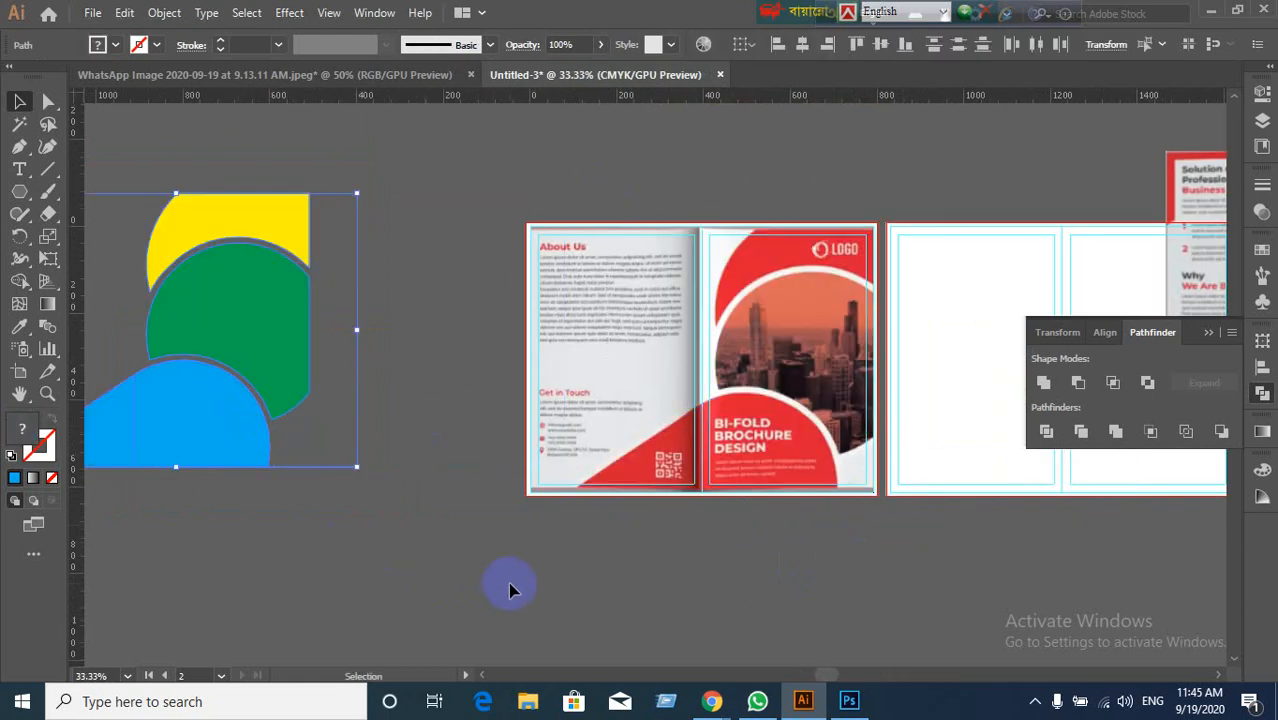
{"action": "key", "text": "a"}
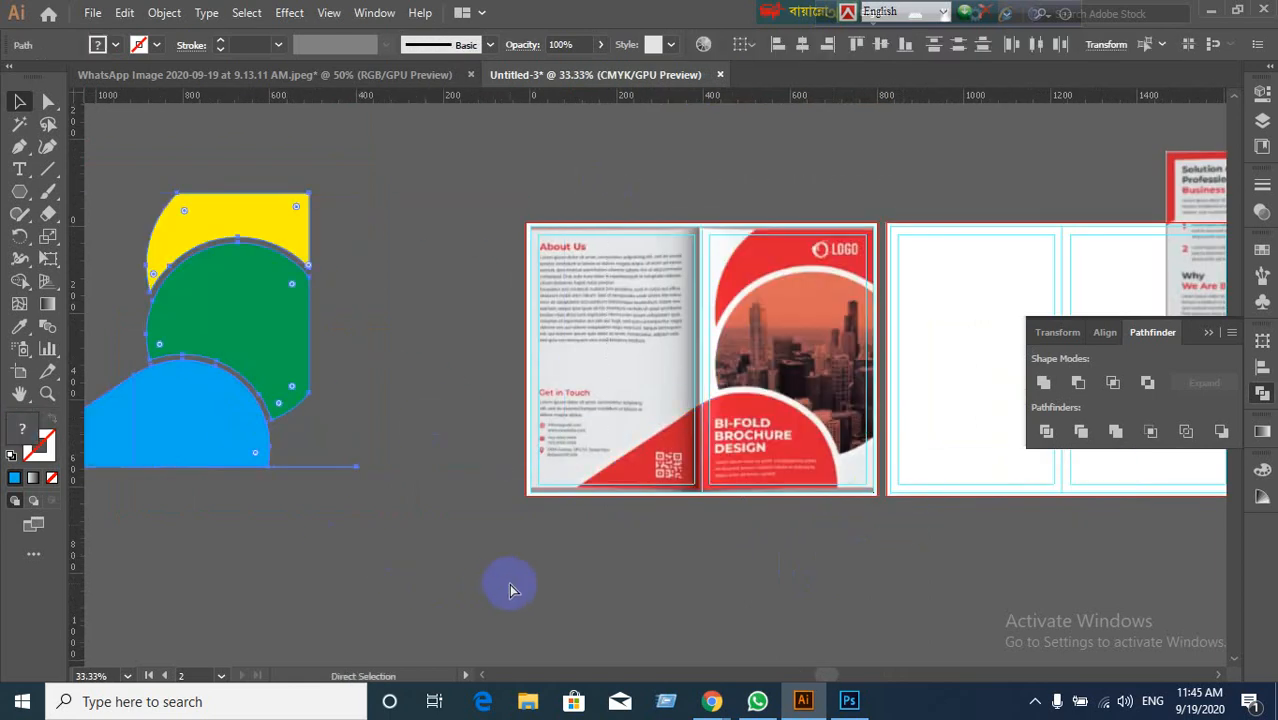
{"action": "key", "text": "ctrl+z"}
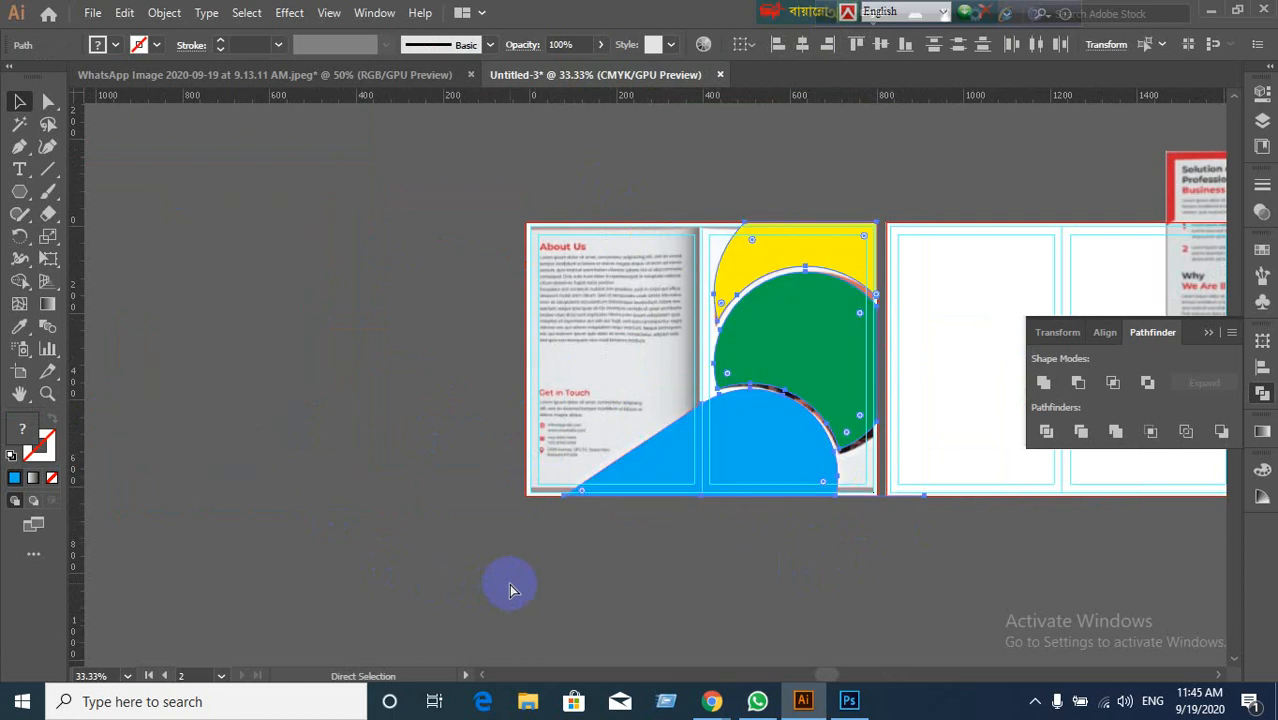
Step: Cut the selected yellow, green and blue shapes from the first artboard to expose the reference image
{"action": "key", "text": "ctrl+x"}
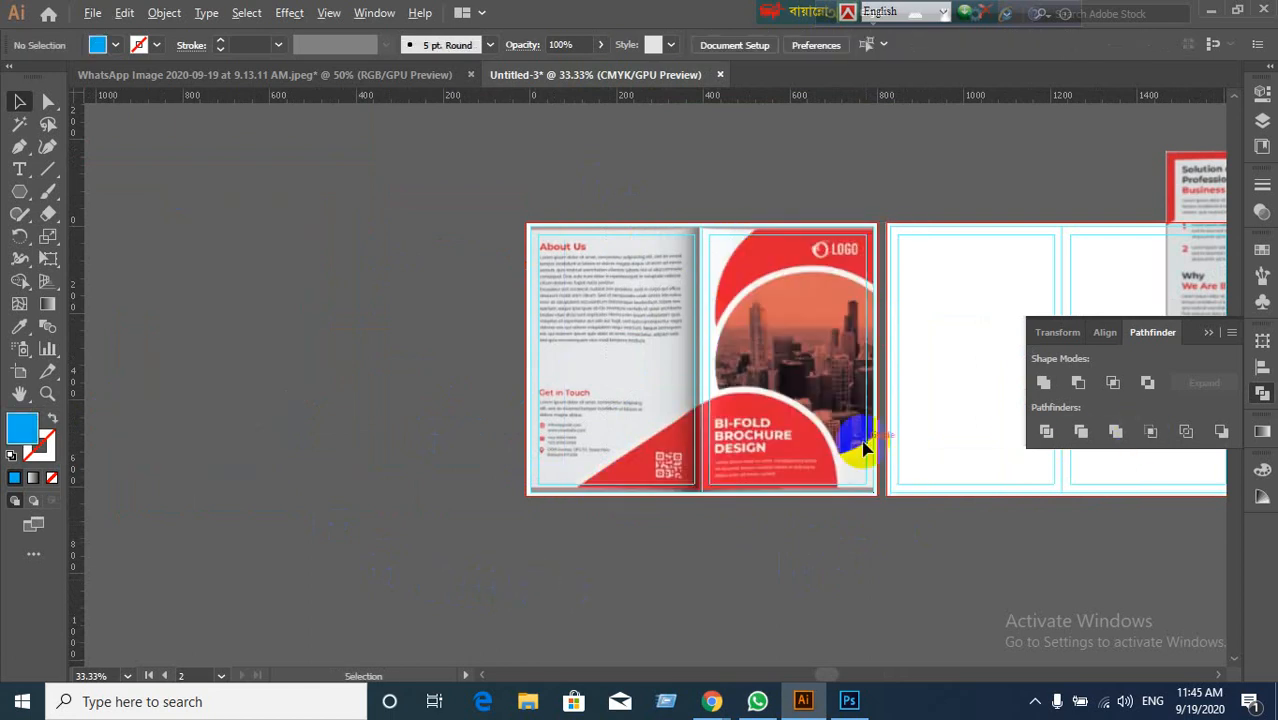
{"action": "scroll", "coordinate": [860, 441], "scroll_direction": "up", "scroll_amount": 2}
{"action": "scroll", "coordinate": [776, 320], "scroll_direction": "down", "scroll_amount": 1}
{"action": "scroll", "coordinate": [766, 318], "scroll_direction": "down", "scroll_amount": 1}
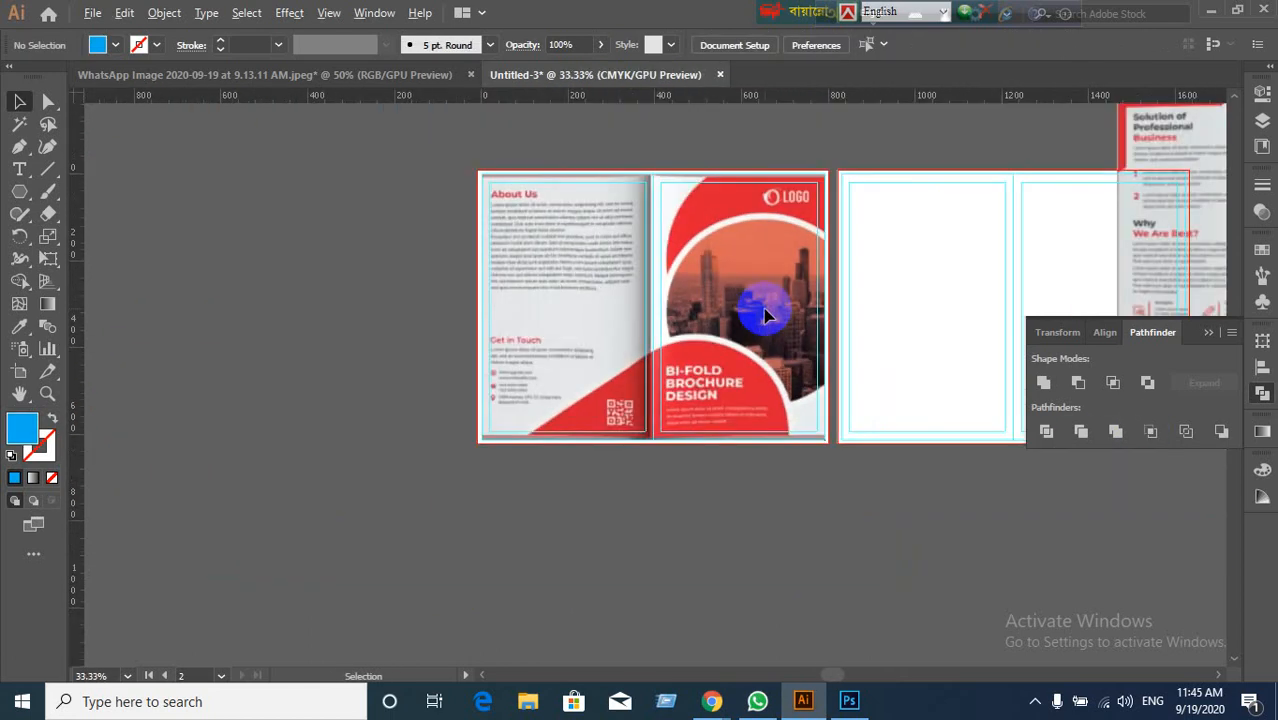
{"action": "left_click_drag", "start_coordinate": [770, 288], "coordinate": [692, 399]}
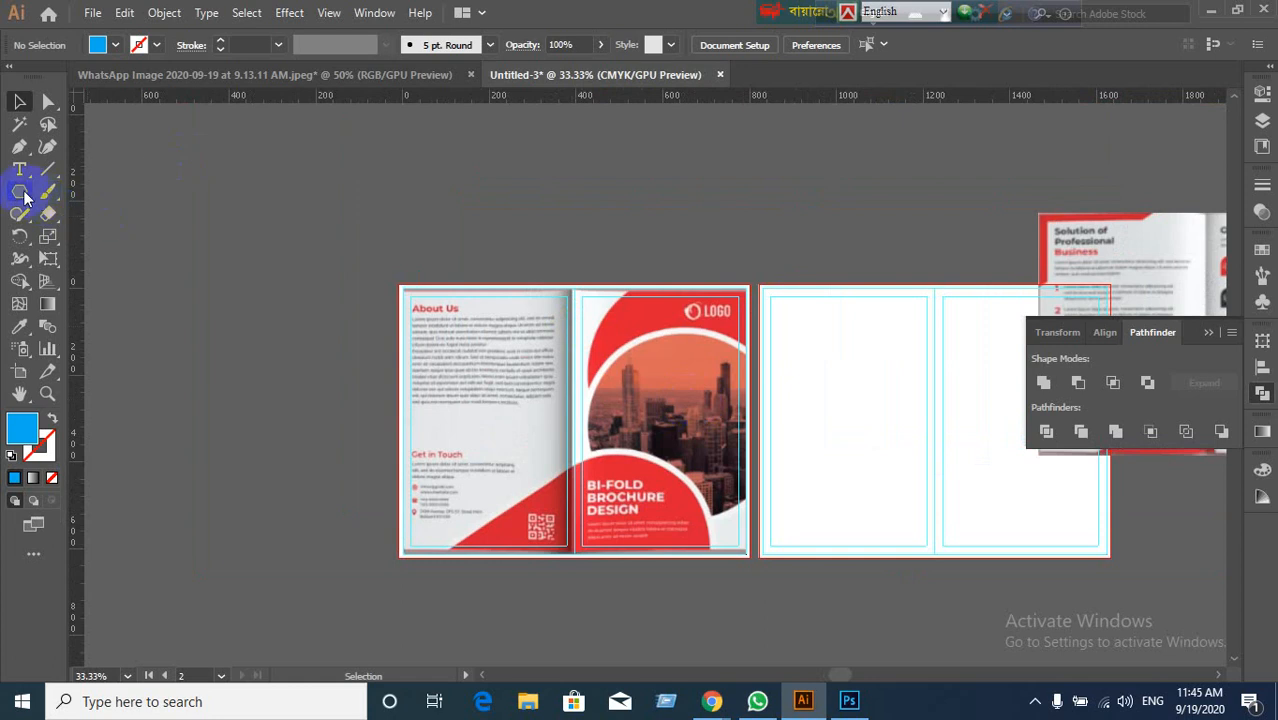
Step: Draw a small blue square with the Rectangle tool in the empty area above the first artboard
{"action": "left_click_drag", "start_coordinate": [19, 191], "coordinate": [63, 188]}
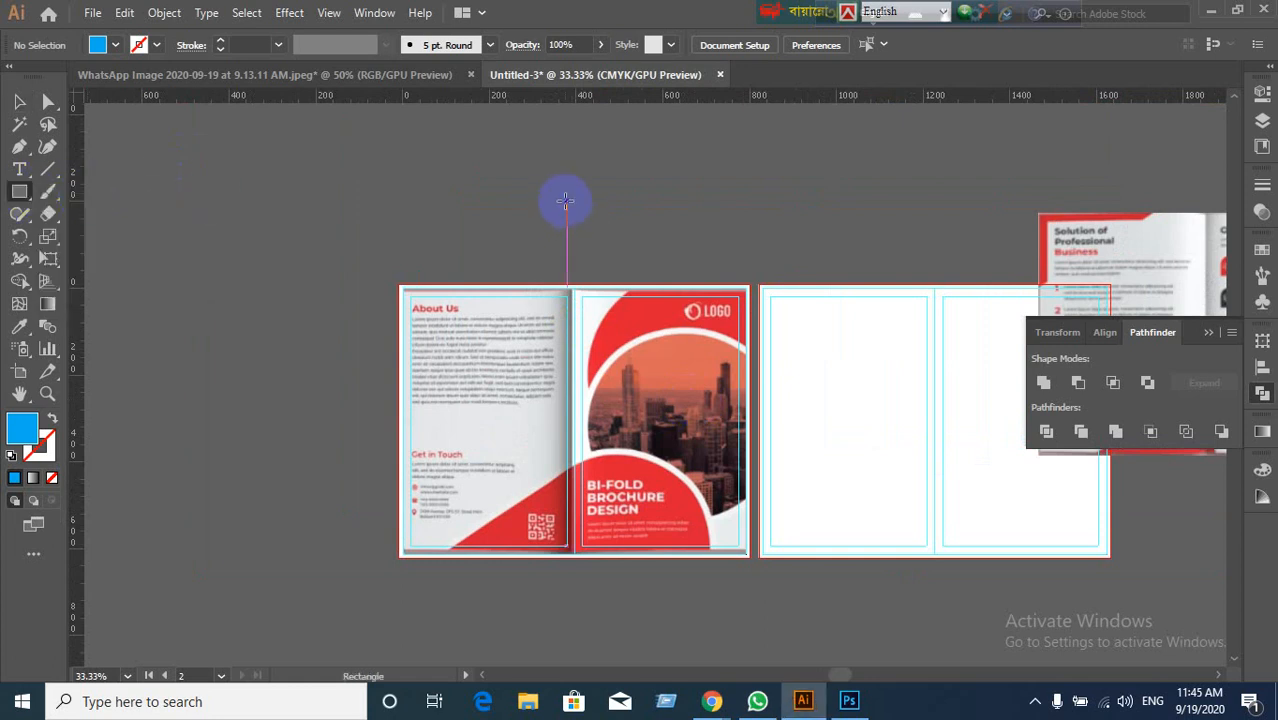
{"action": "left_click_drag", "start_coordinate": [565, 199], "coordinate": [628, 260]}
{"action": "left_click", "coordinate": [19, 101]}
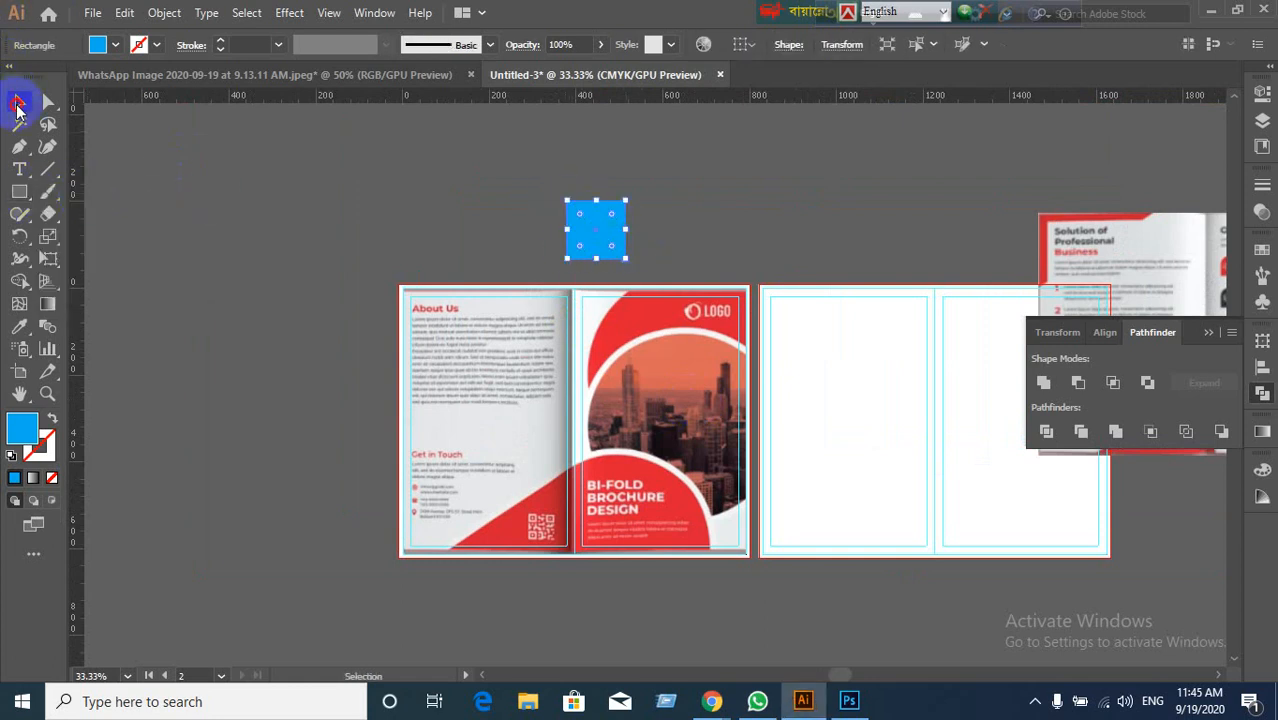
{"action": "left_click", "coordinate": [598, 230]}
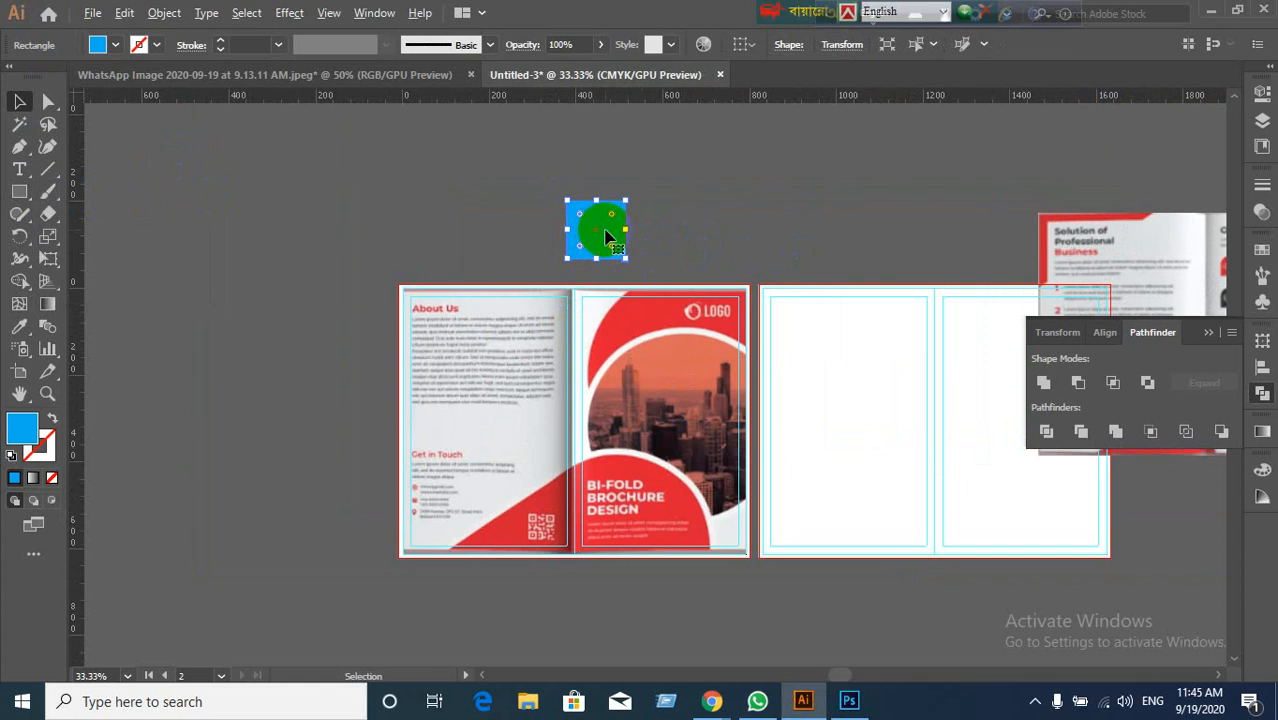
{"action": "left_click", "coordinate": [602, 234]}
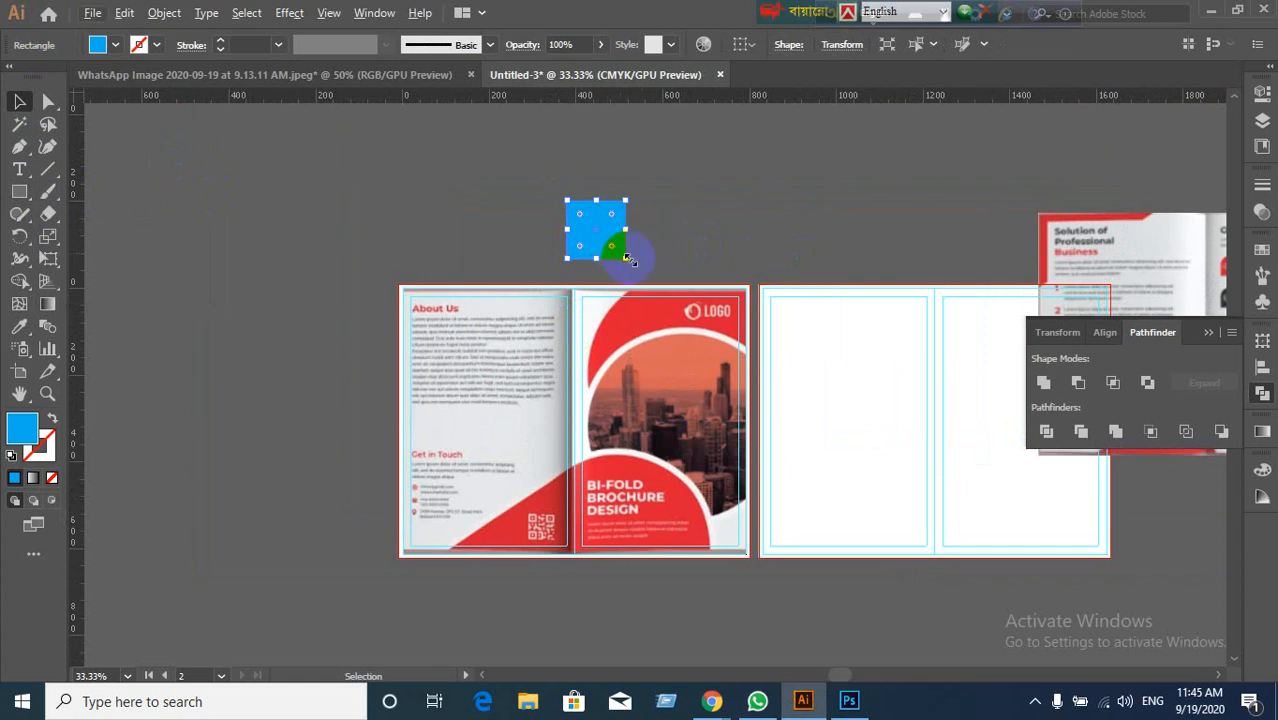
Step: Shrink the square slightly and make two evenly spaced copies of it in a row
{"action": "left_click_drag", "start_coordinate": [626, 259], "coordinate": [655, 224]}
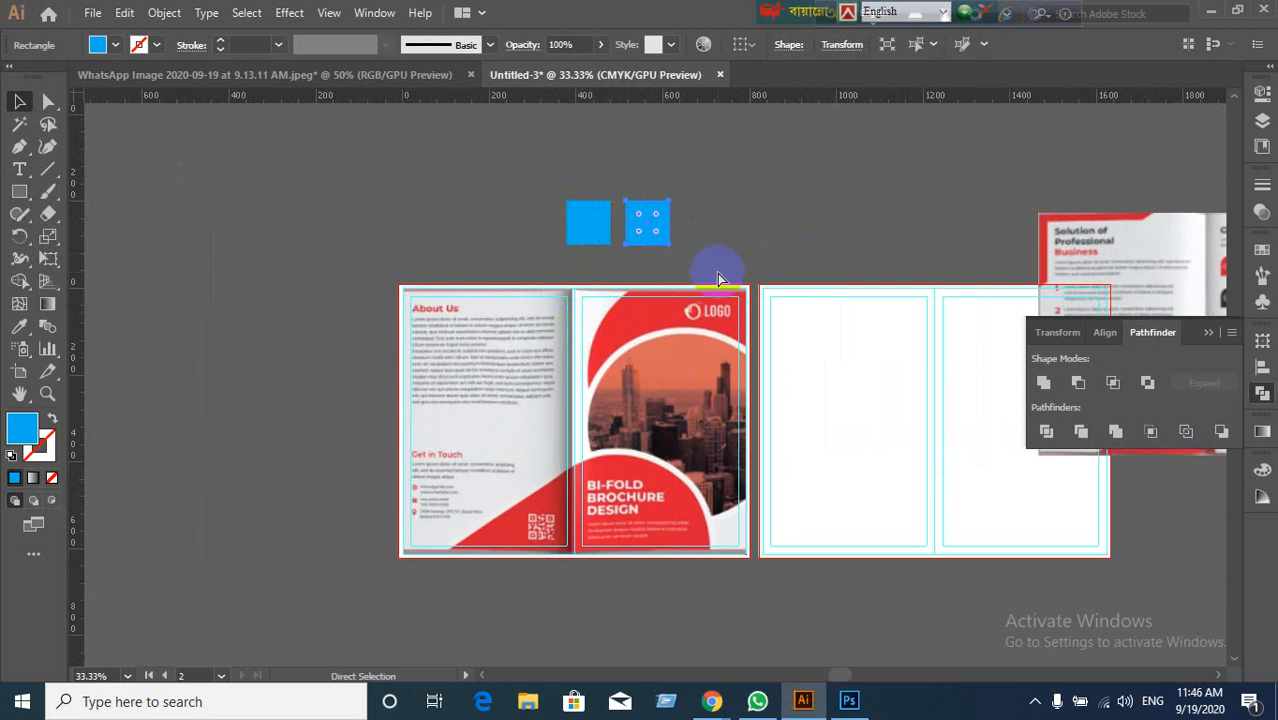
{"action": "key", "text": "ctrl+d"}
{"action": "left_click", "coordinate": [800, 222]}
Step: Fill the first square with the red sampled by Eyedropper from the cover's upper shape near the logo
{"action": "left_click", "coordinate": [590, 238]}
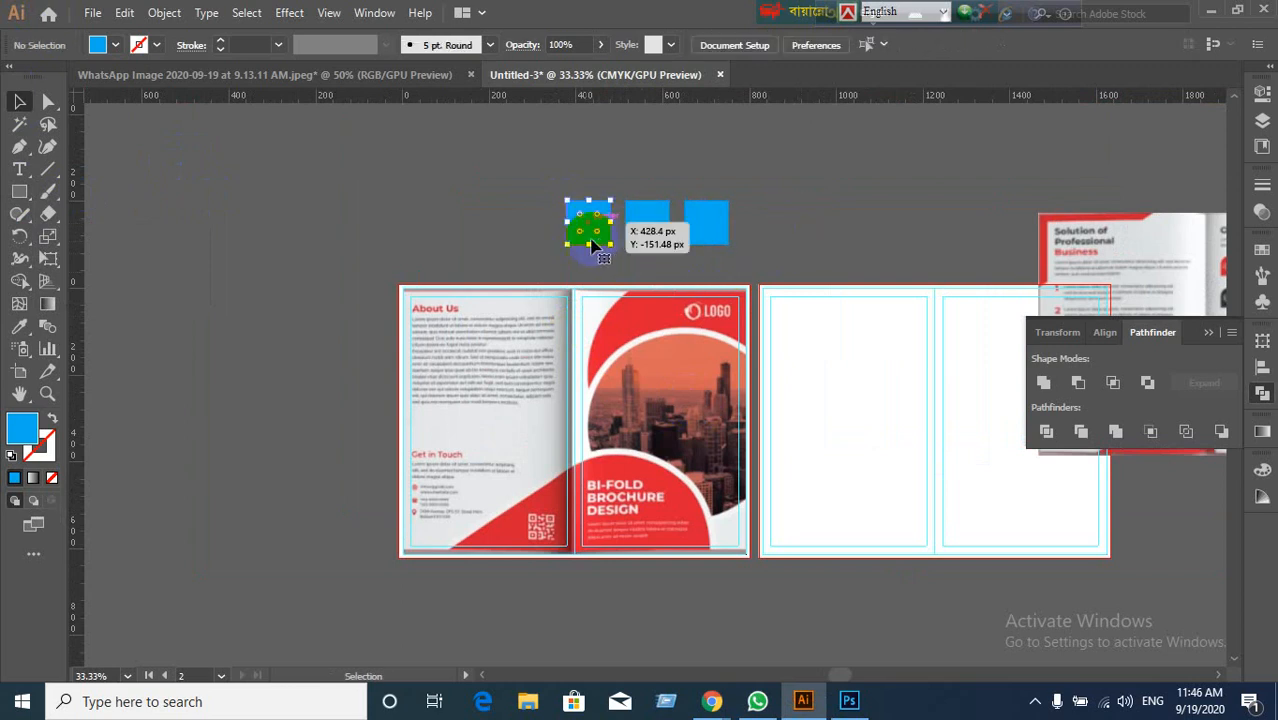
{"action": "left_click", "coordinate": [19, 326]}
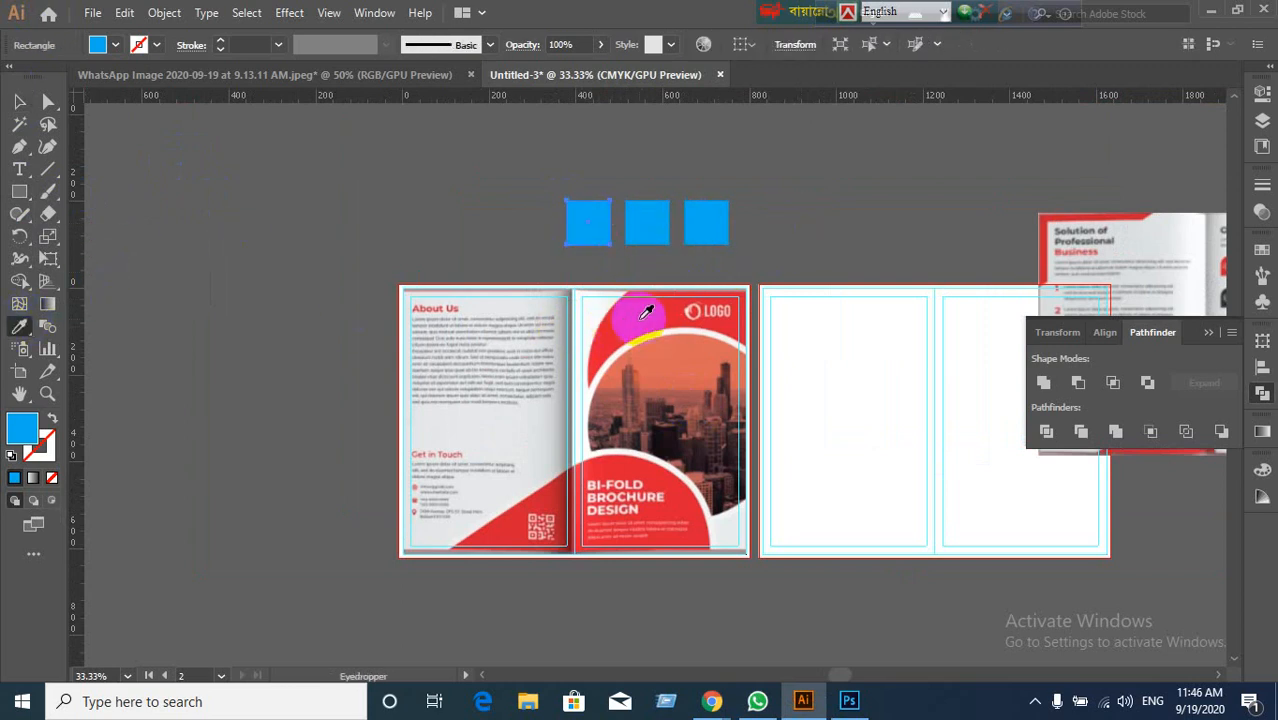
{"action": "left_click", "coordinate": [646, 313]}
{"action": "left_click", "coordinate": [17, 102]}
{"action": "left_click", "coordinate": [183, 177]}
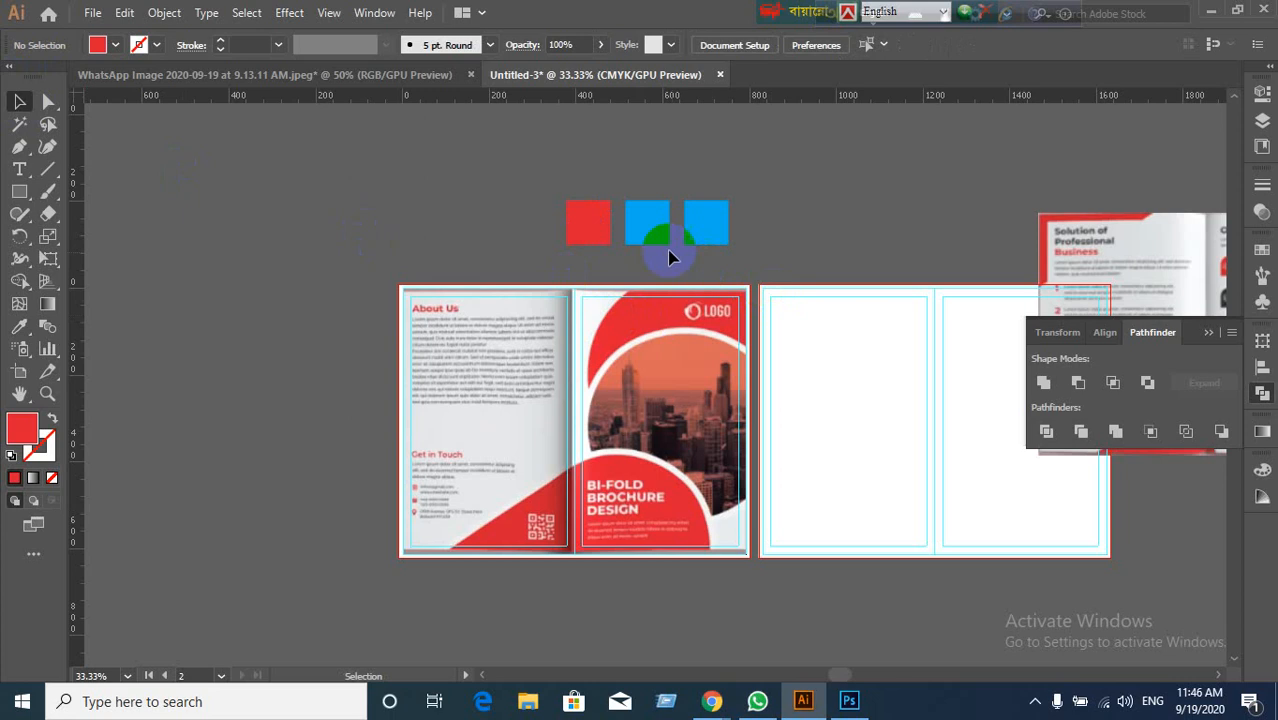
Step: Fill the middle square with the red sampled from the cover's lower shape beside the brochure title
{"action": "left_click", "coordinate": [658, 238]}
{"action": "left_click", "coordinate": [19, 326]}
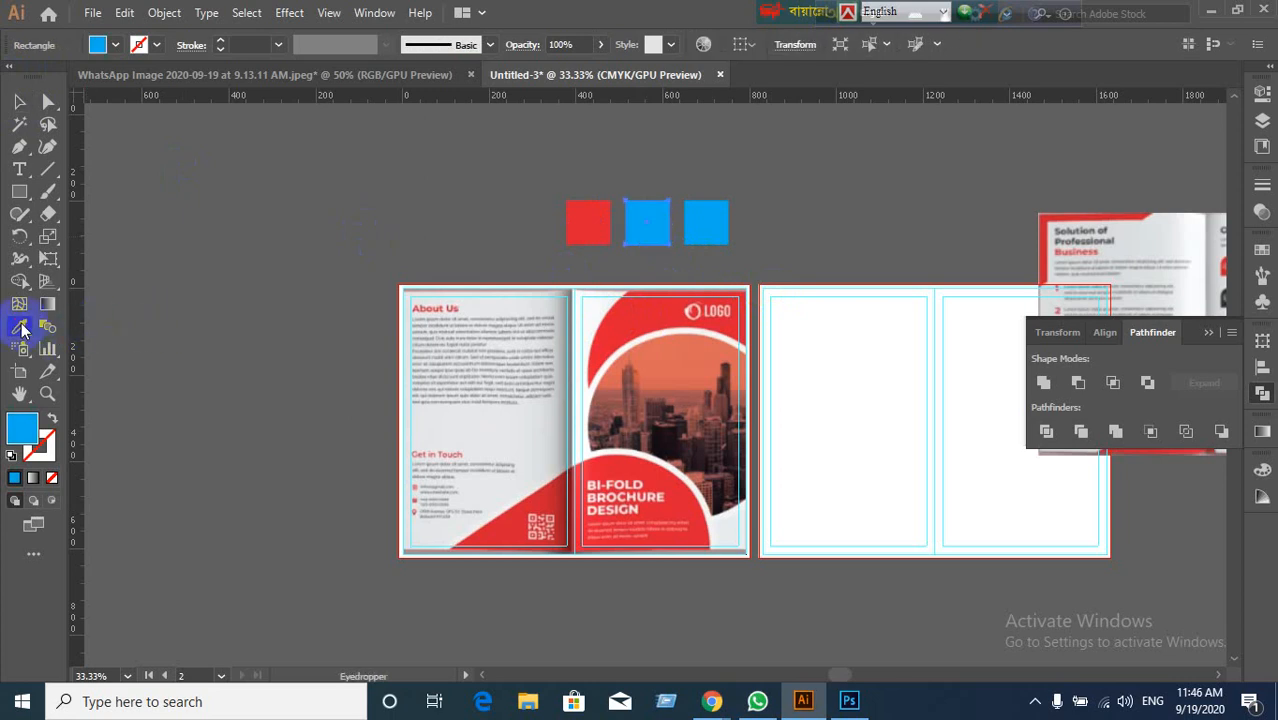
{"action": "left_click", "coordinate": [688, 497]}
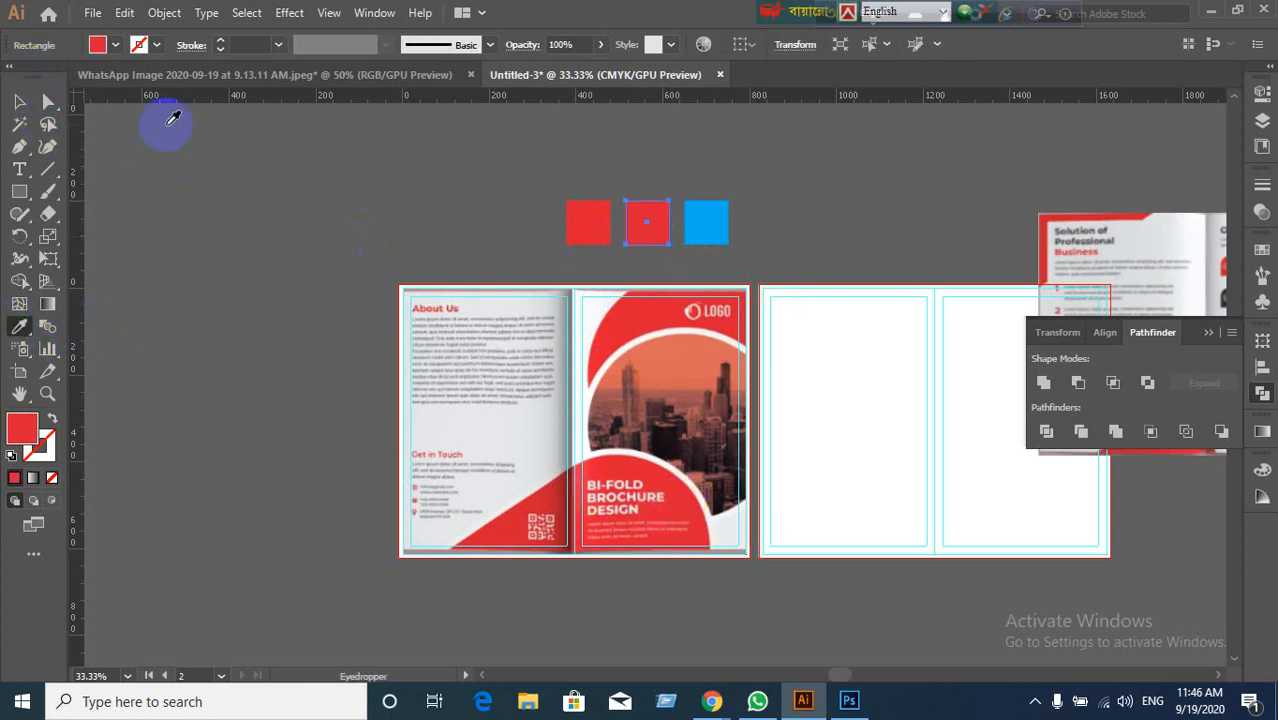
{"action": "left_click", "coordinate": [19, 101]}
Step: Fill the third square with the red sampled from the back page triangle's outer corner, and deselect it
{"action": "left_click", "coordinate": [710, 237]}
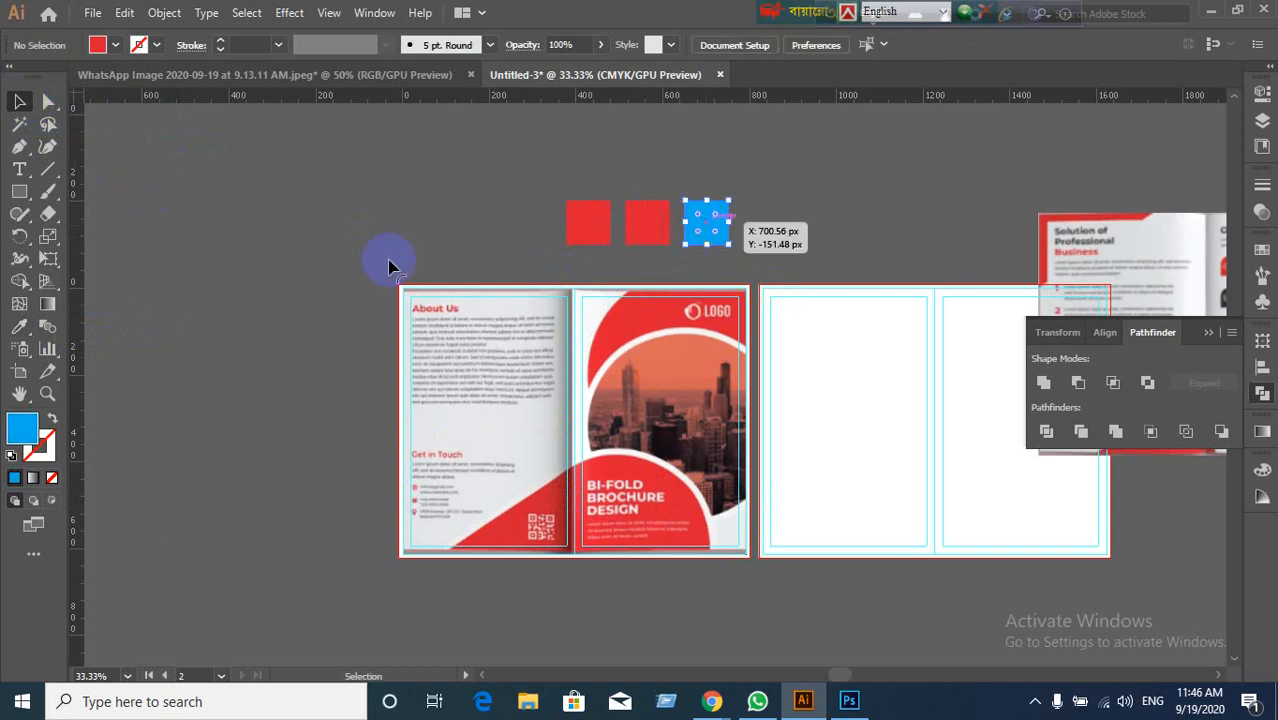
{"action": "left_click", "coordinate": [19, 326]}
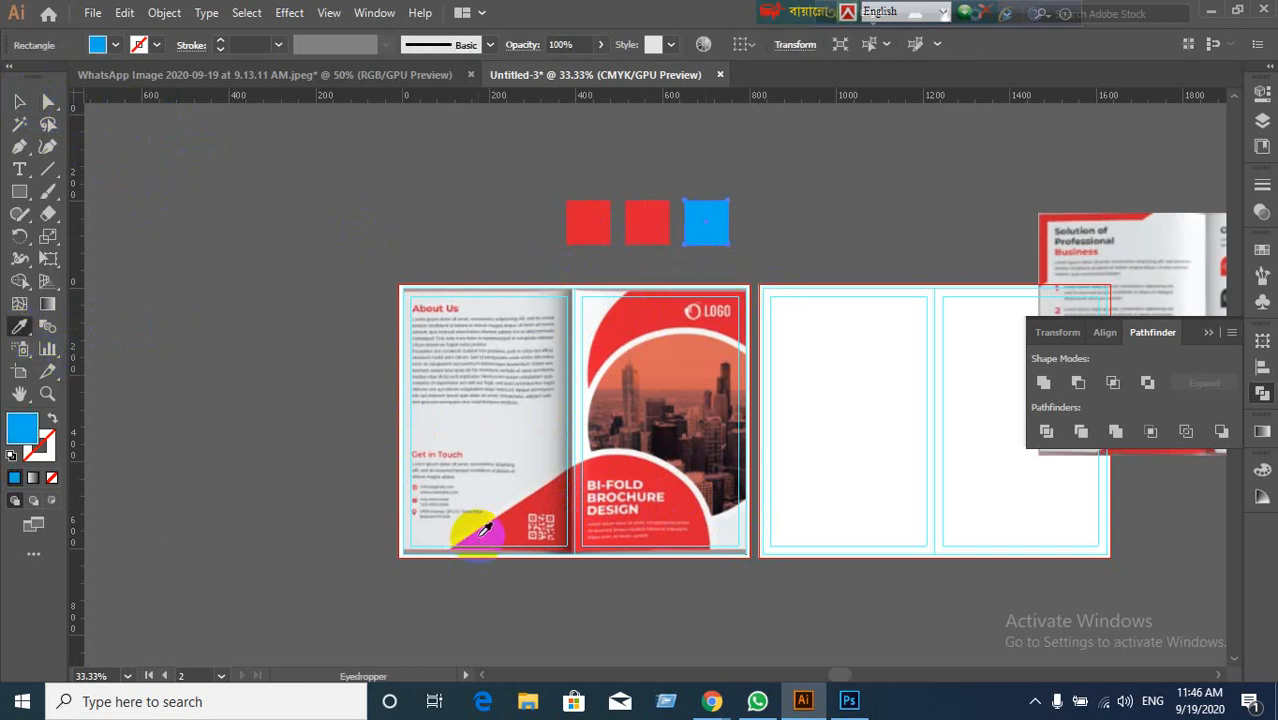
{"action": "left_click", "coordinate": [477, 538]}
{"action": "left_click", "coordinate": [46, 106]}
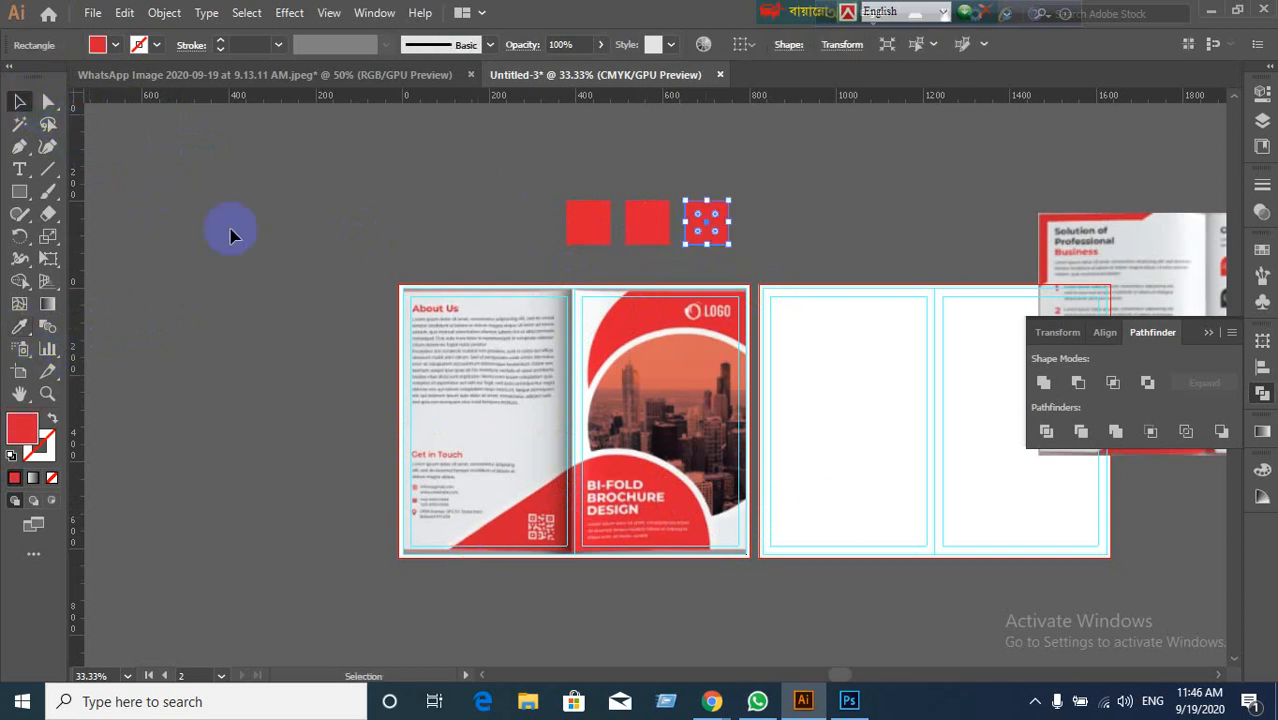
{"action": "left_click", "coordinate": [270, 278]}
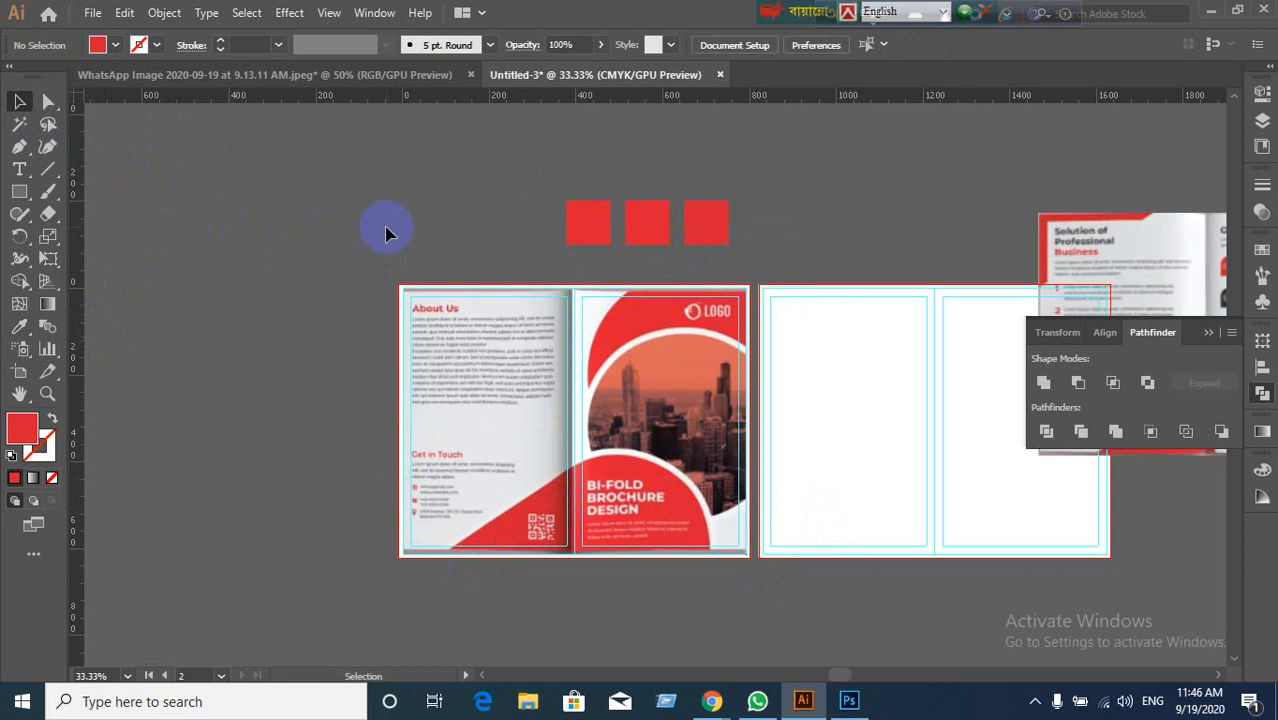
Step: Restore the cut shapes in place on the first artboard and fill the yellow shape with the first square's red
{"action": "scroll", "coordinate": [730, 378], "scroll_direction": "down", "scroll_amount": 1}
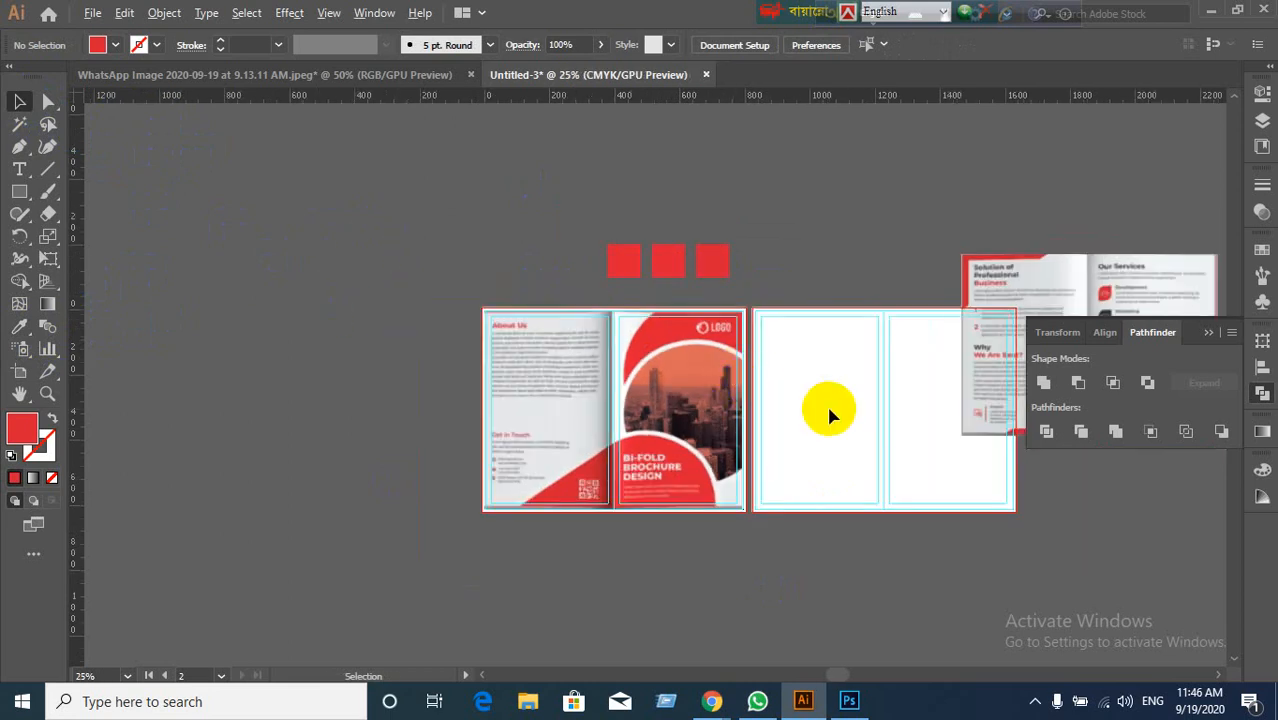
{"action": "left_click", "coordinate": [351, 456]}
{"action": "scroll", "coordinate": [608, 434], "scroll_direction": "up", "scroll_amount": 2}
{"action": "left_click", "coordinate": [703, 238]}
{"action": "scroll", "coordinate": [703, 238], "scroll_direction": "up", "scroll_amount": 3}
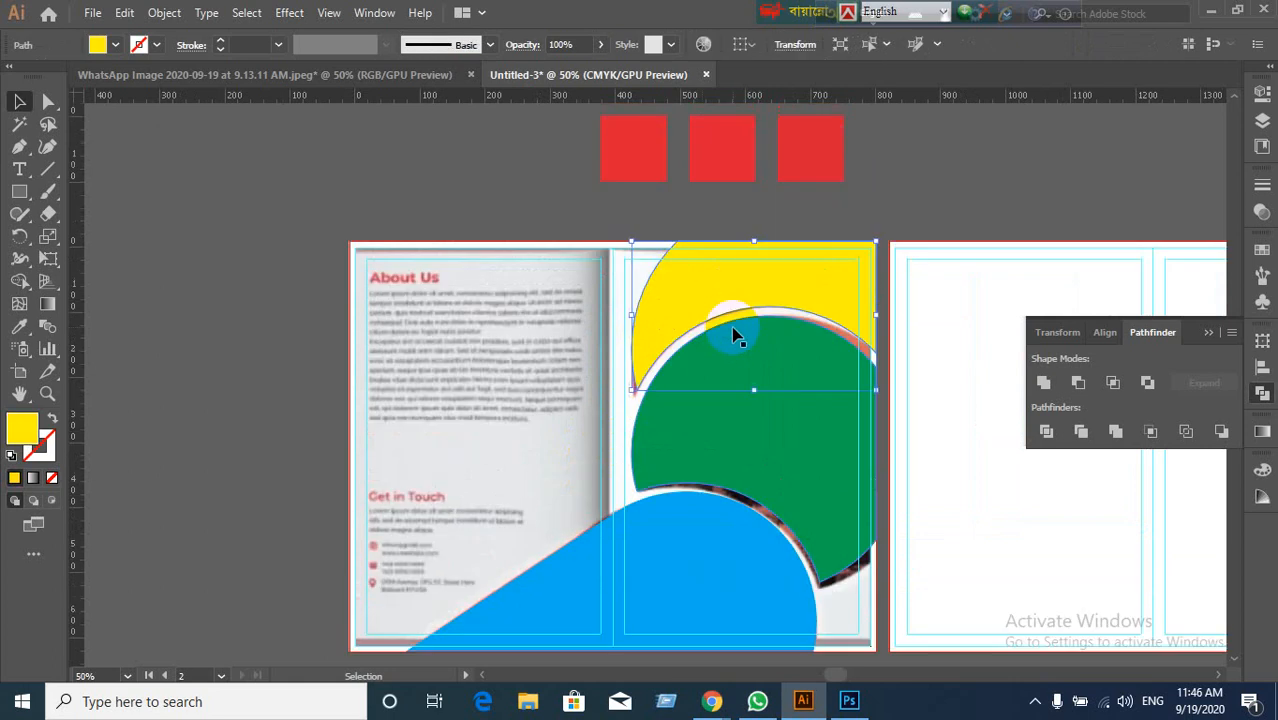
{"action": "left_click", "coordinate": [19, 326]}
{"action": "left_click", "coordinate": [636, 194]}
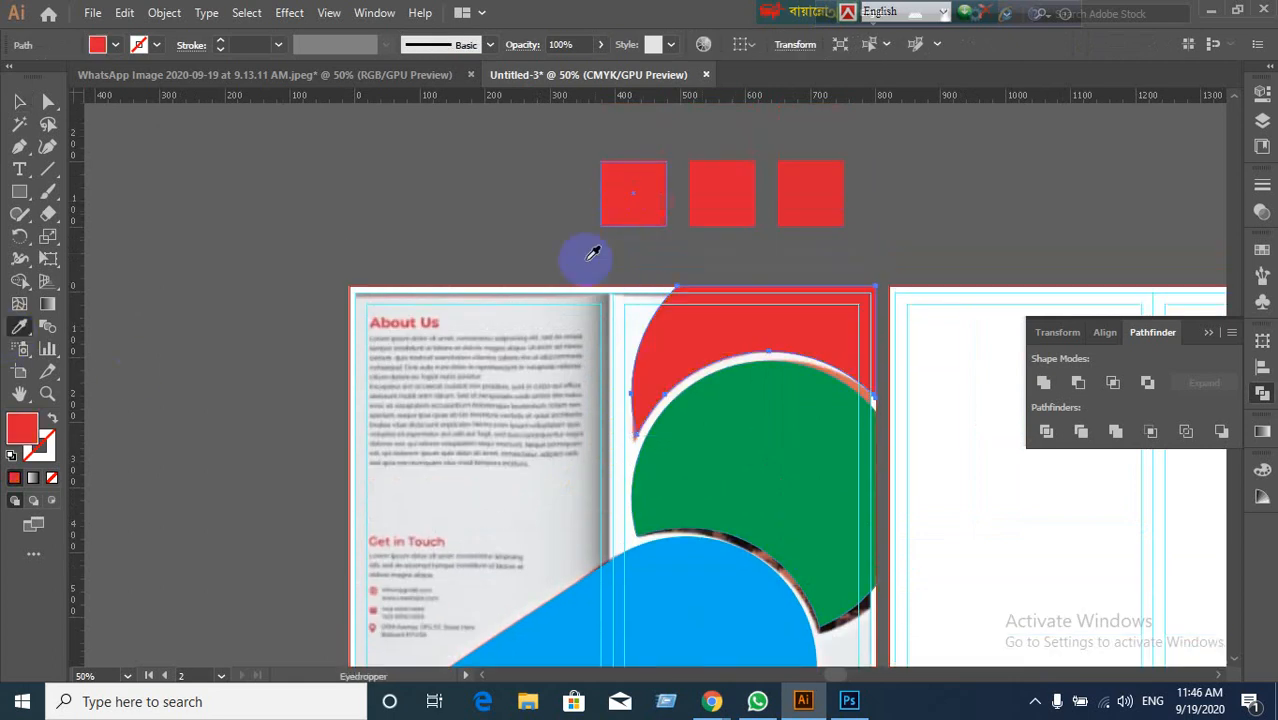
{"action": "left_click", "coordinate": [20, 102]}
{"action": "left_click", "coordinate": [210, 235]}
Step: Fill the green shape with the red sampled from the recolored upper cover shape
{"action": "left_click", "coordinate": [817, 519]}
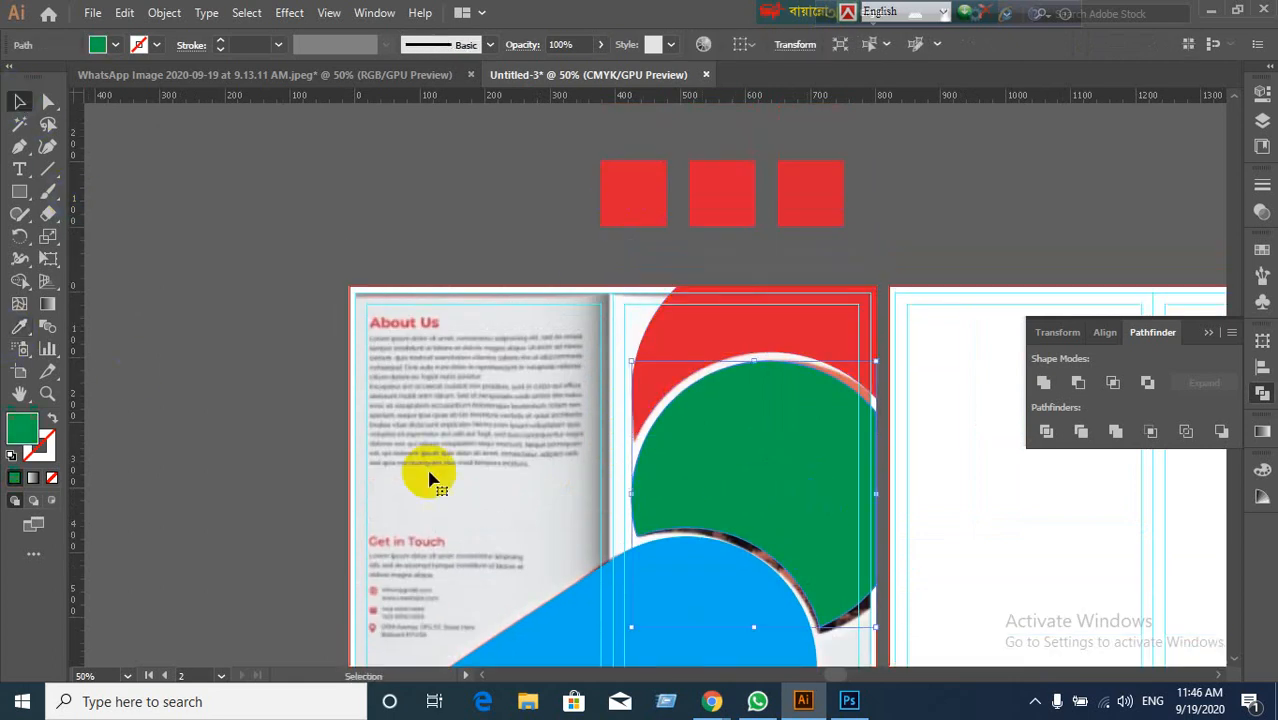
{"action": "left_click", "coordinate": [19, 326]}
{"action": "left_click", "coordinate": [676, 354]}
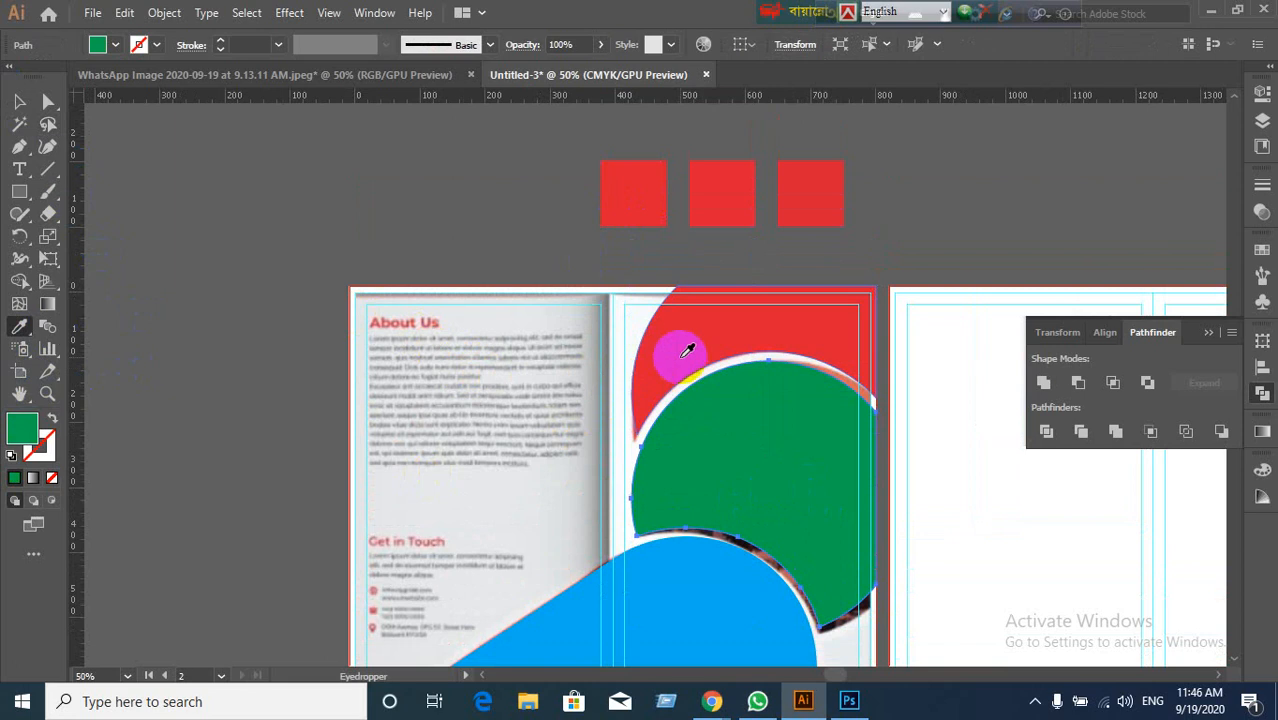
{"action": "scroll", "coordinate": [371, 363], "scroll_direction": "down", "scroll_amount": 2}
{"action": "left_click", "coordinate": [21, 105]}
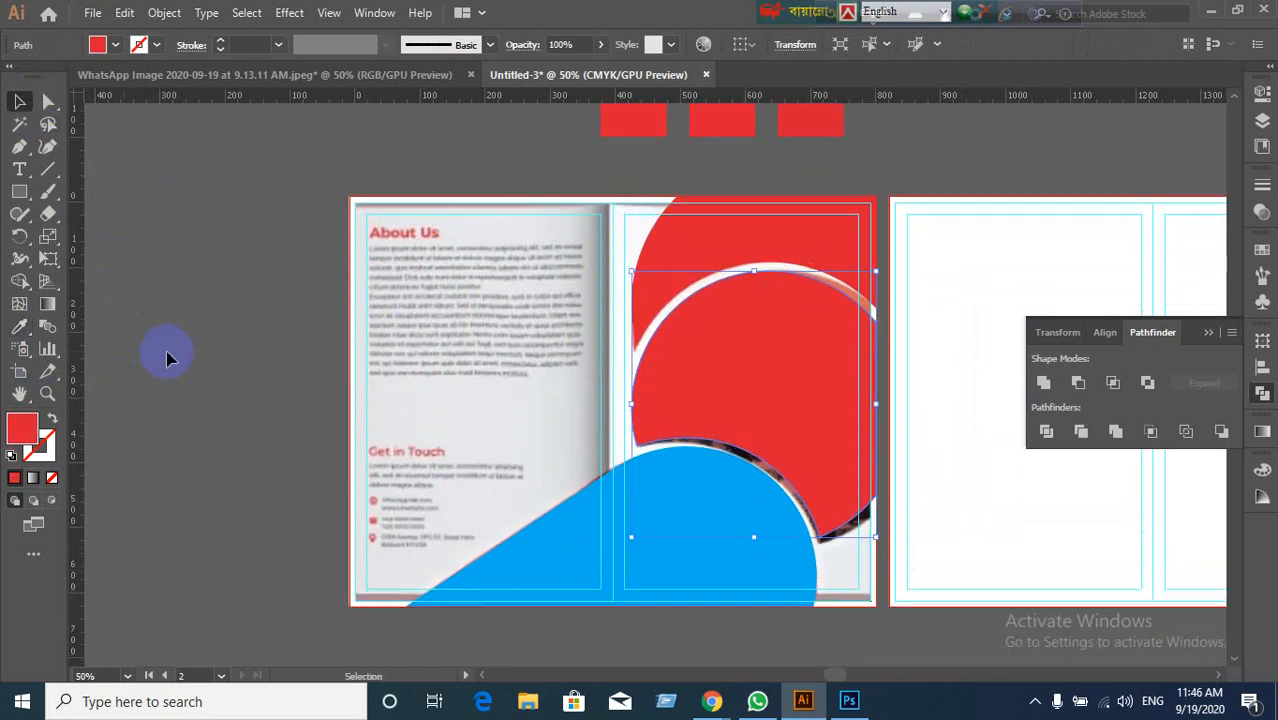
Step: Fill the blue shape with the third square's red, and deselect it
{"action": "left_click", "coordinate": [574, 517]}
{"action": "scroll", "coordinate": [432, 527], "scroll_direction": "up", "scroll_amount": 2}
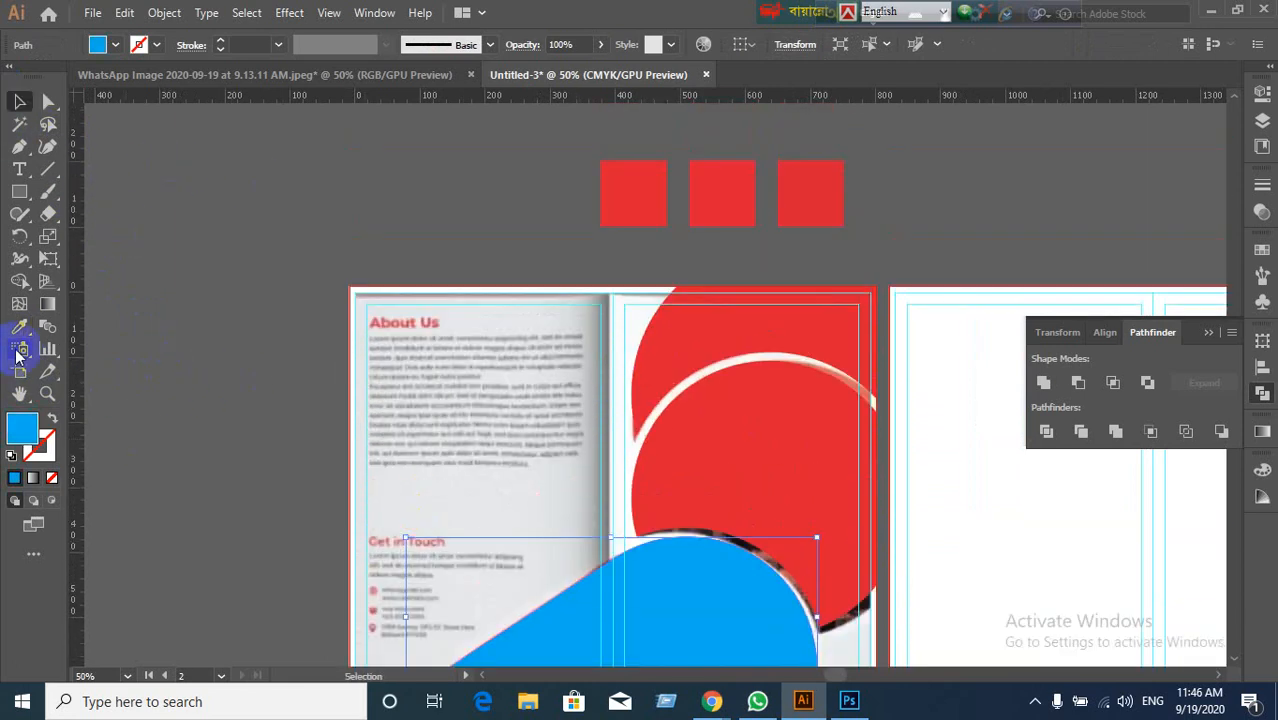
{"action": "left_click", "coordinate": [19, 326]}
{"action": "left_click", "coordinate": [826, 222]}
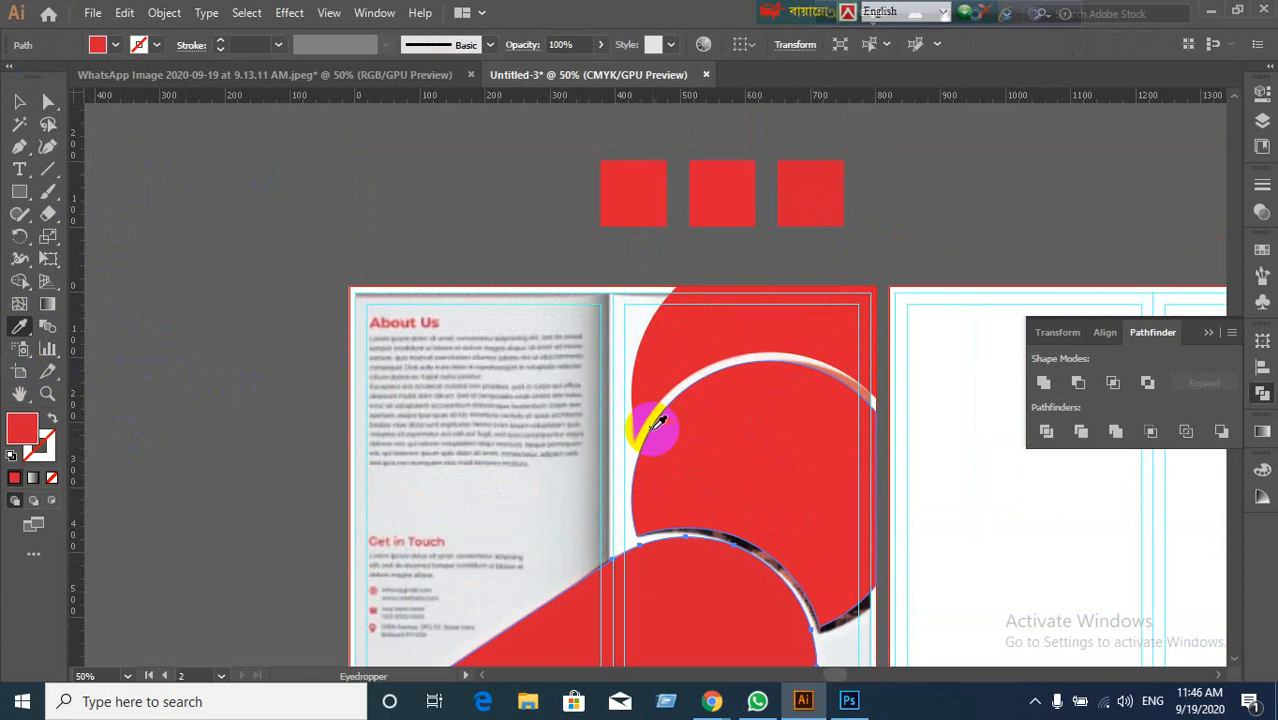
{"action": "scroll", "coordinate": [650, 428], "scroll_direction": "down", "scroll_amount": 3}
{"action": "left_click", "coordinate": [22, 103]}
{"action": "left_click", "coordinate": [151, 277]}
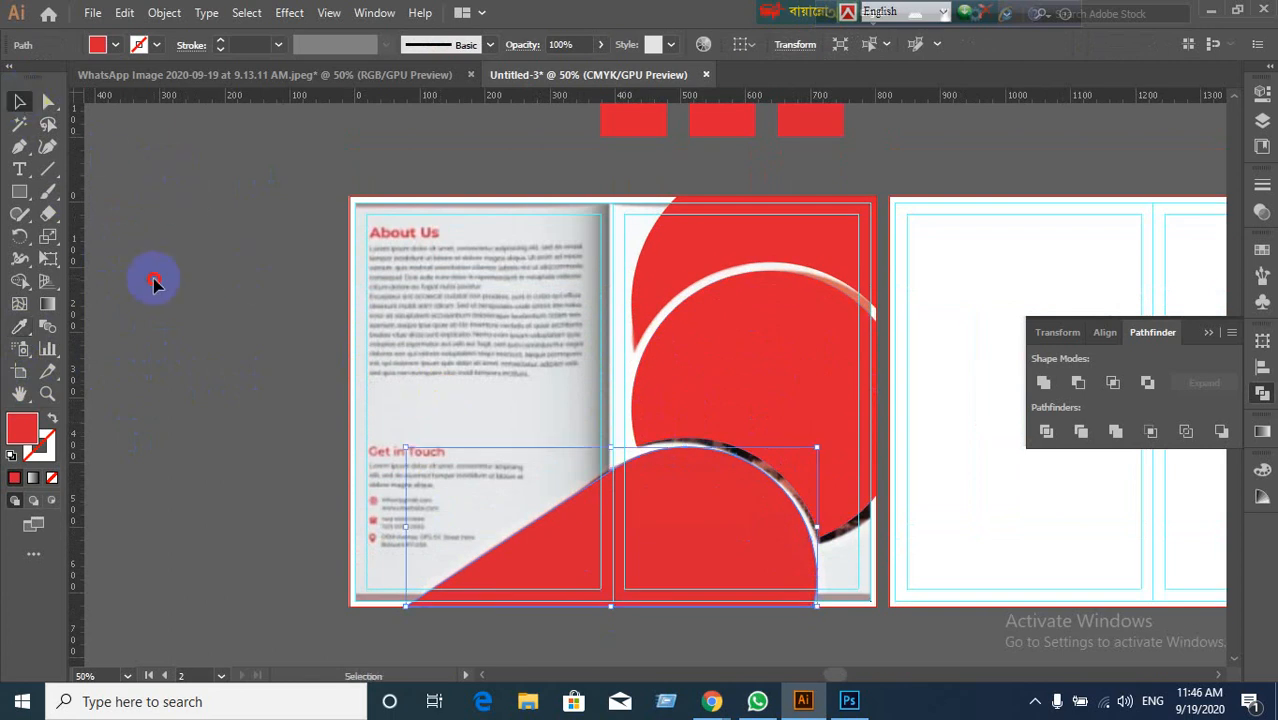
Step: Draw a red circle about 380 px in diameter over the team photo arch in the inner-spread reference
{"action": "scroll", "coordinate": [548, 471], "scroll_direction": "down", "scroll_amount": 2}
{"action": "left_click_drag", "start_coordinate": [733, 485], "coordinate": [530, 480]}
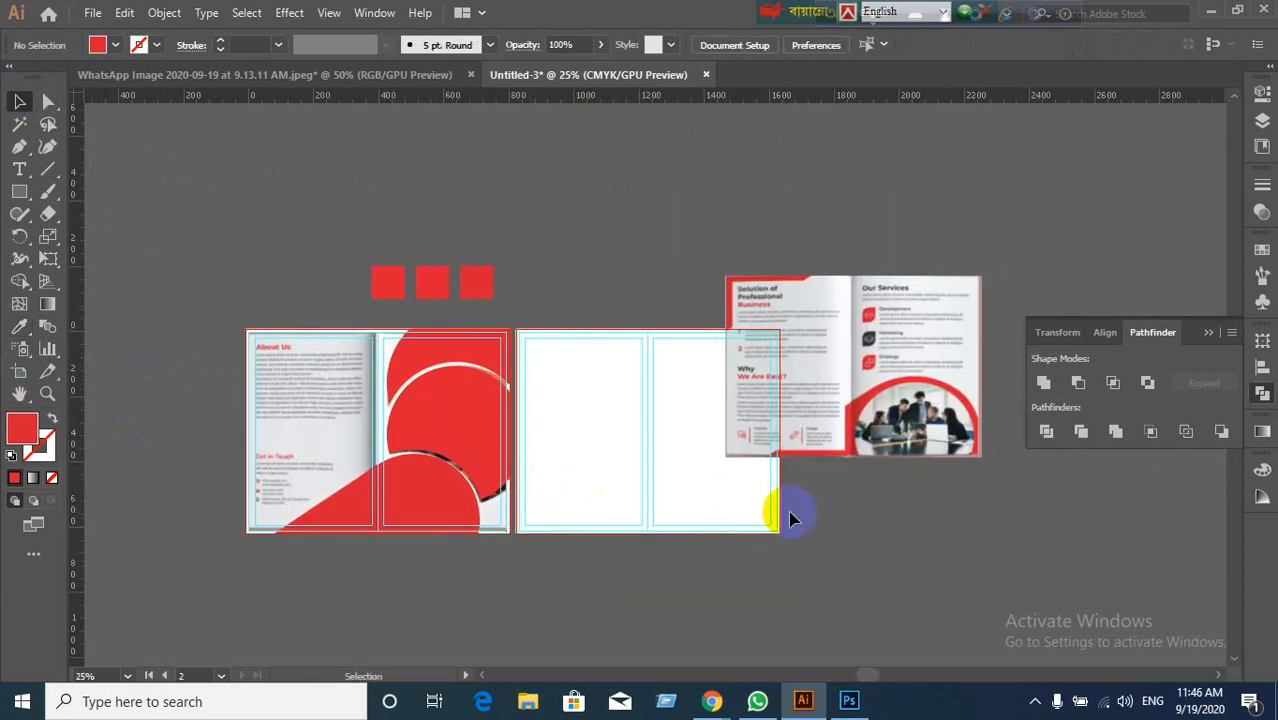
{"action": "scroll", "coordinate": [790, 515], "scroll_direction": "up", "scroll_amount": 1}
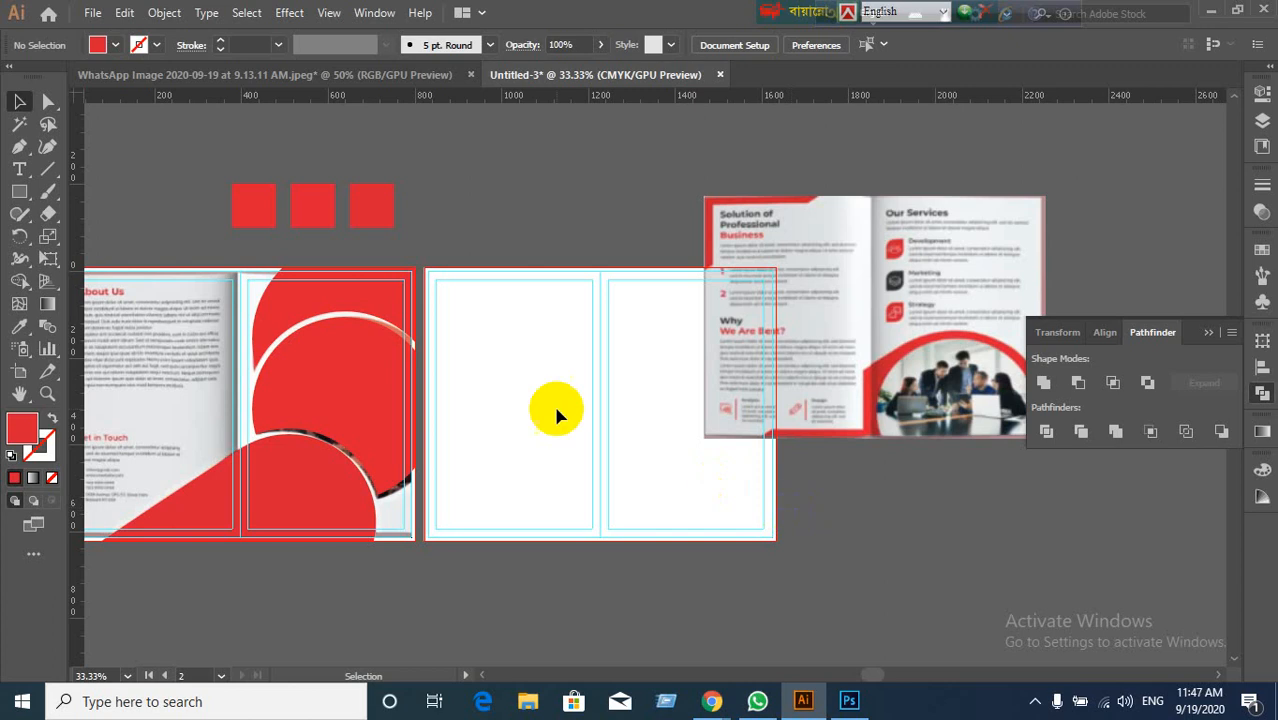
{"action": "left_click", "coordinate": [852, 365]}
{"action": "scroll", "coordinate": [912, 360], "scroll_direction": "up", "scroll_amount": 1}
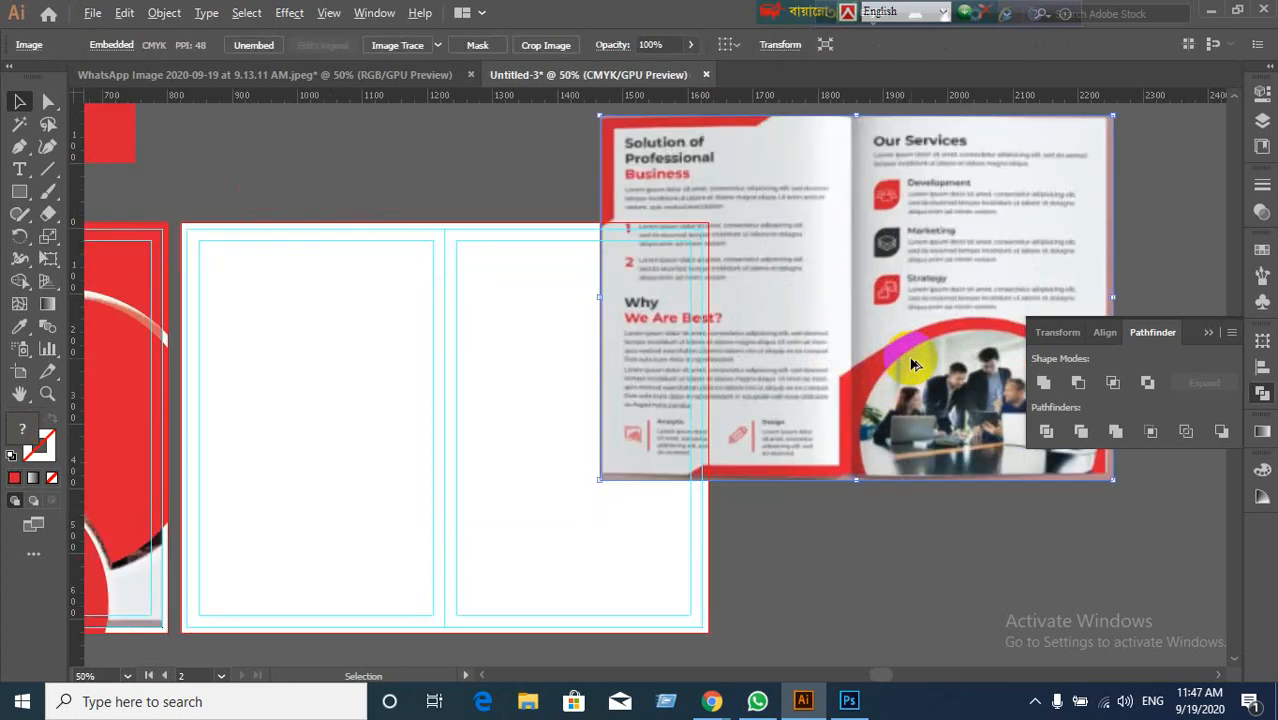
{"action": "scroll", "coordinate": [914, 347], "scroll_direction": "down", "scroll_amount": 1}
{"action": "left_click_drag", "start_coordinate": [915, 350], "coordinate": [767, 375]}
{"action": "scroll", "coordinate": [904, 408], "scroll_direction": "up", "scroll_amount": 1}
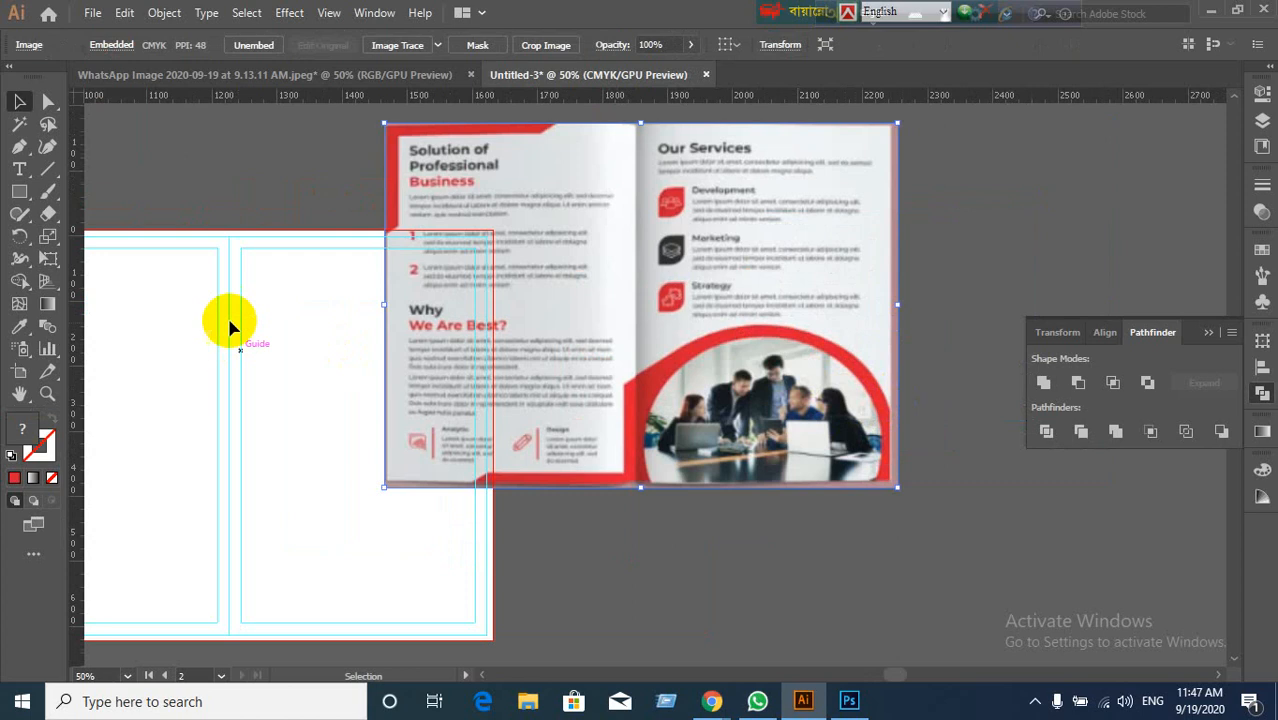
{"action": "left_click", "coordinate": [340, 250]}
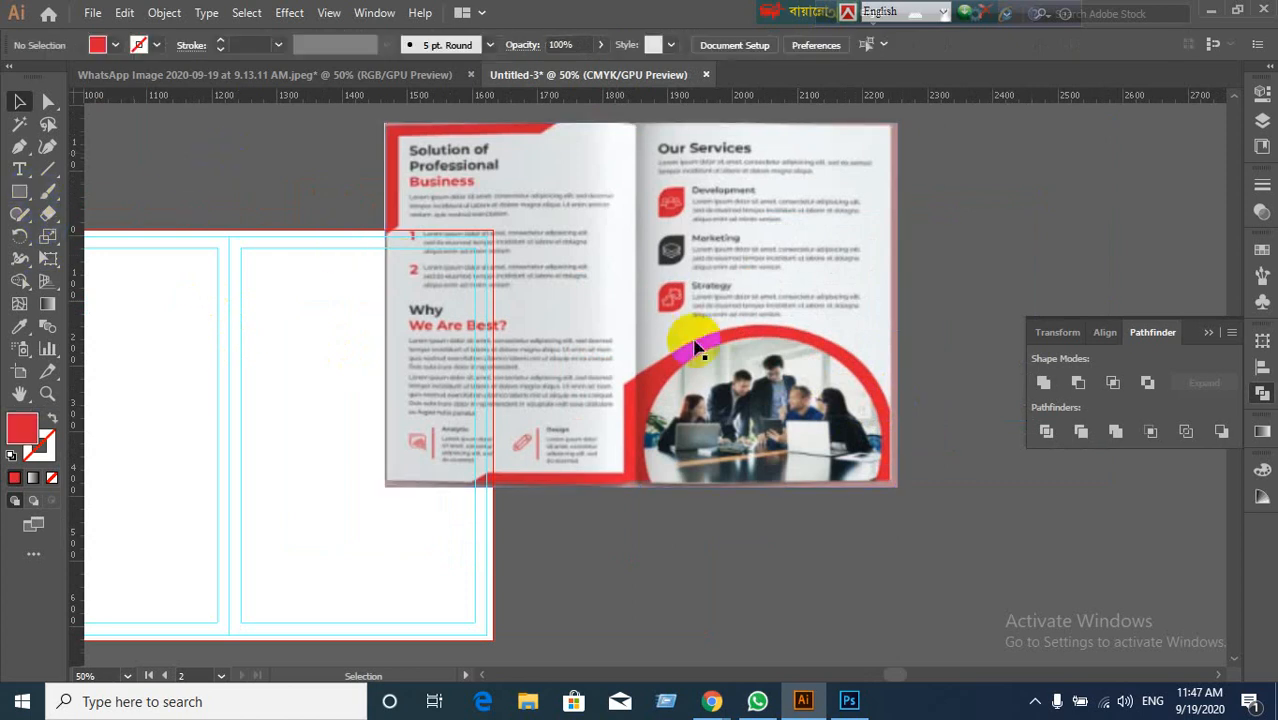
{"action": "left_click", "coordinate": [703, 350]}
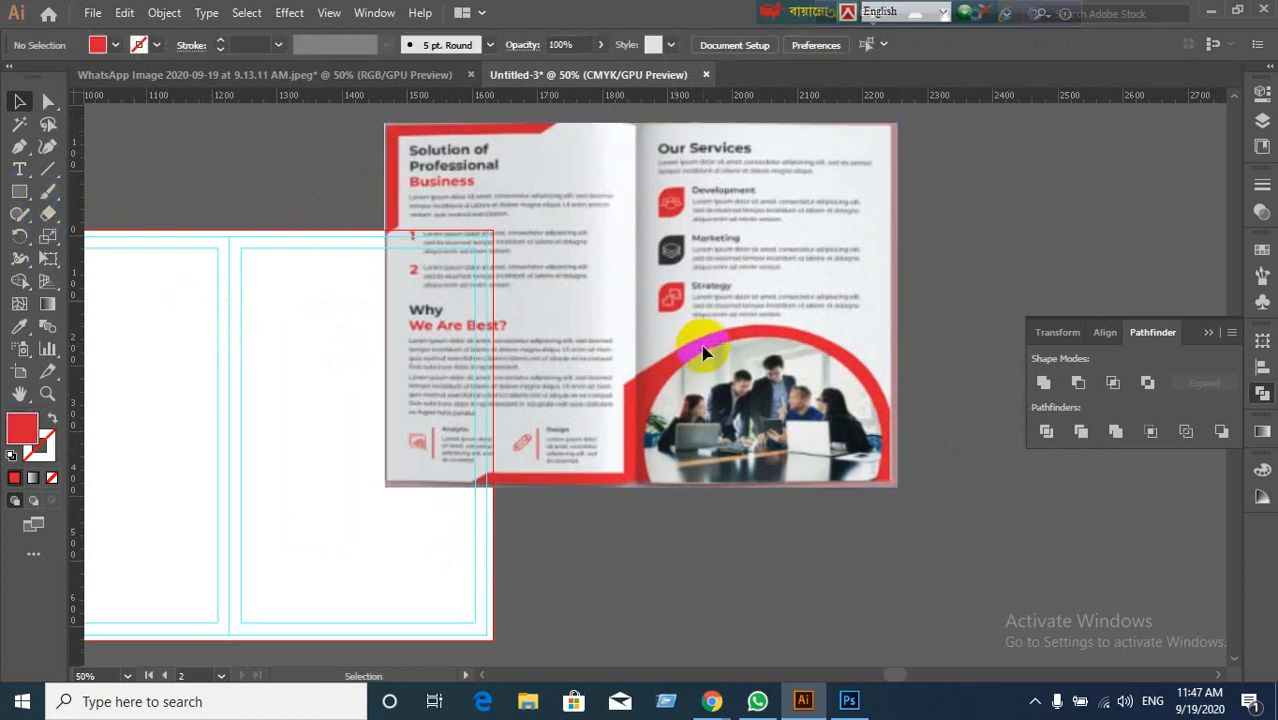
{"action": "left_click_drag", "start_coordinate": [19, 191], "coordinate": [92, 236]}
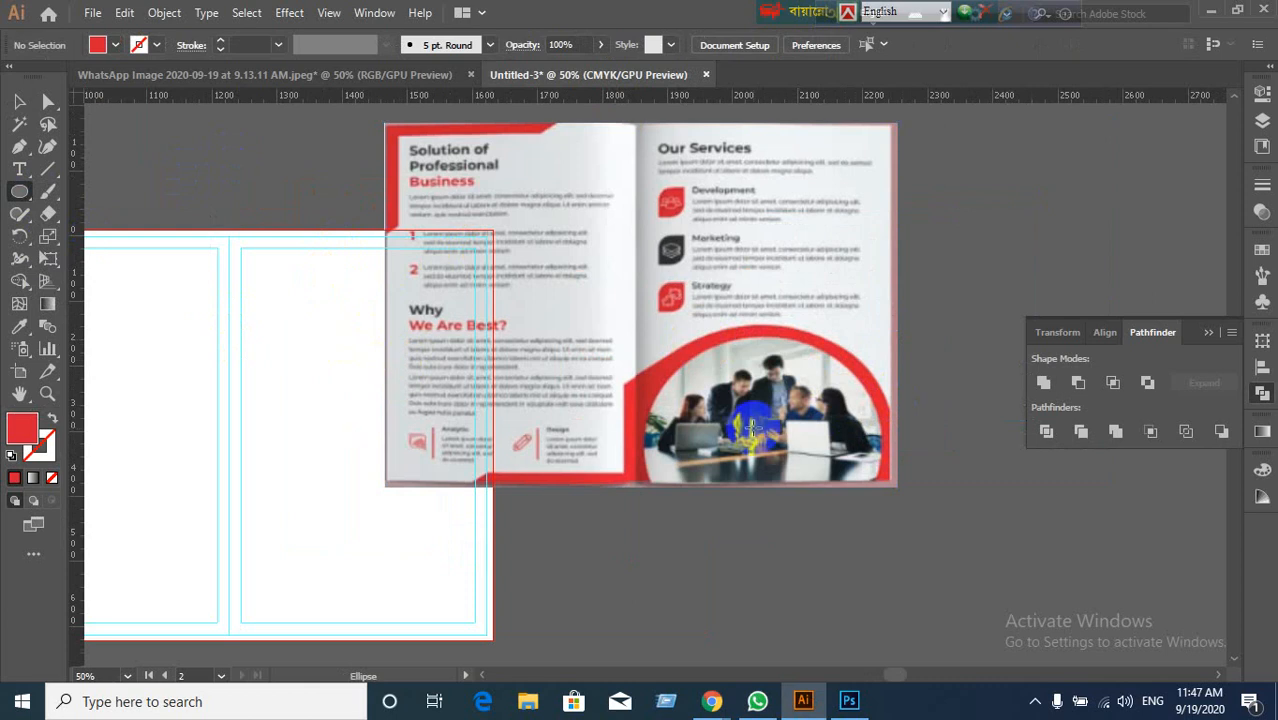
{"action": "left_click_drag", "start_coordinate": [757, 421], "coordinate": [884, 500]}
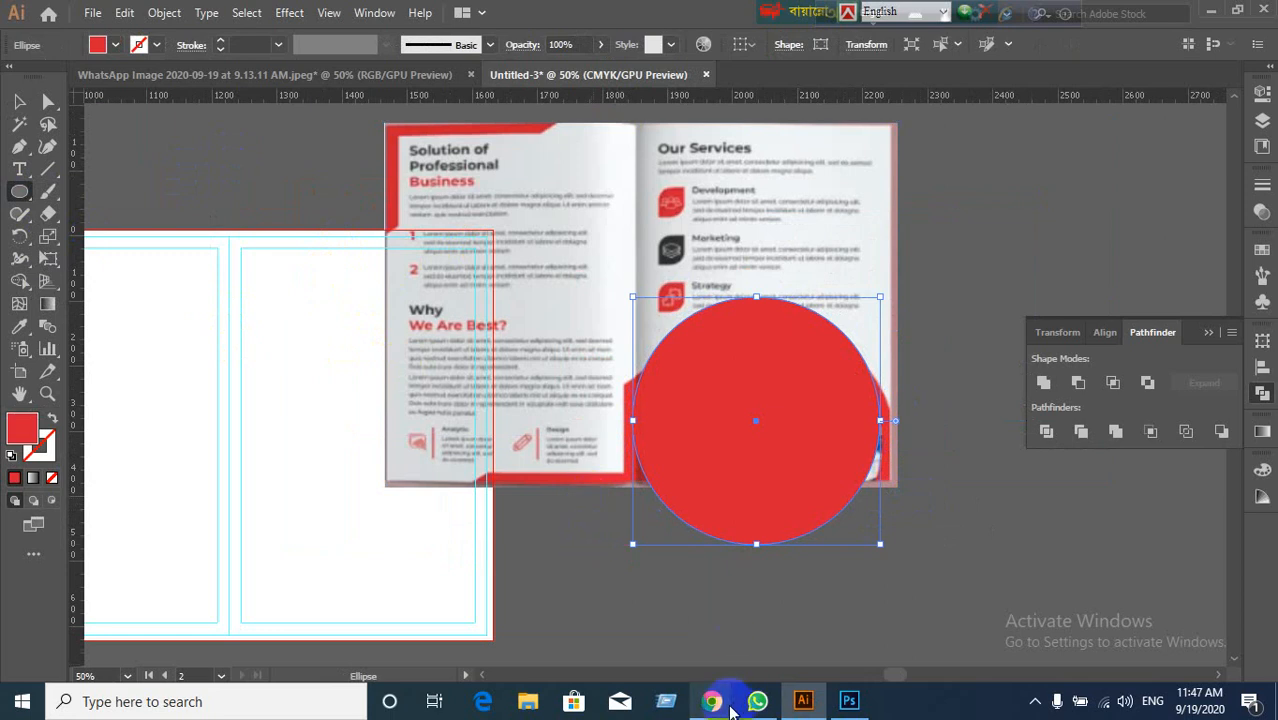
{"action": "mouse_move", "coordinate": [711, 700]}
{"action": "left_click", "coordinate": [617, 650]}
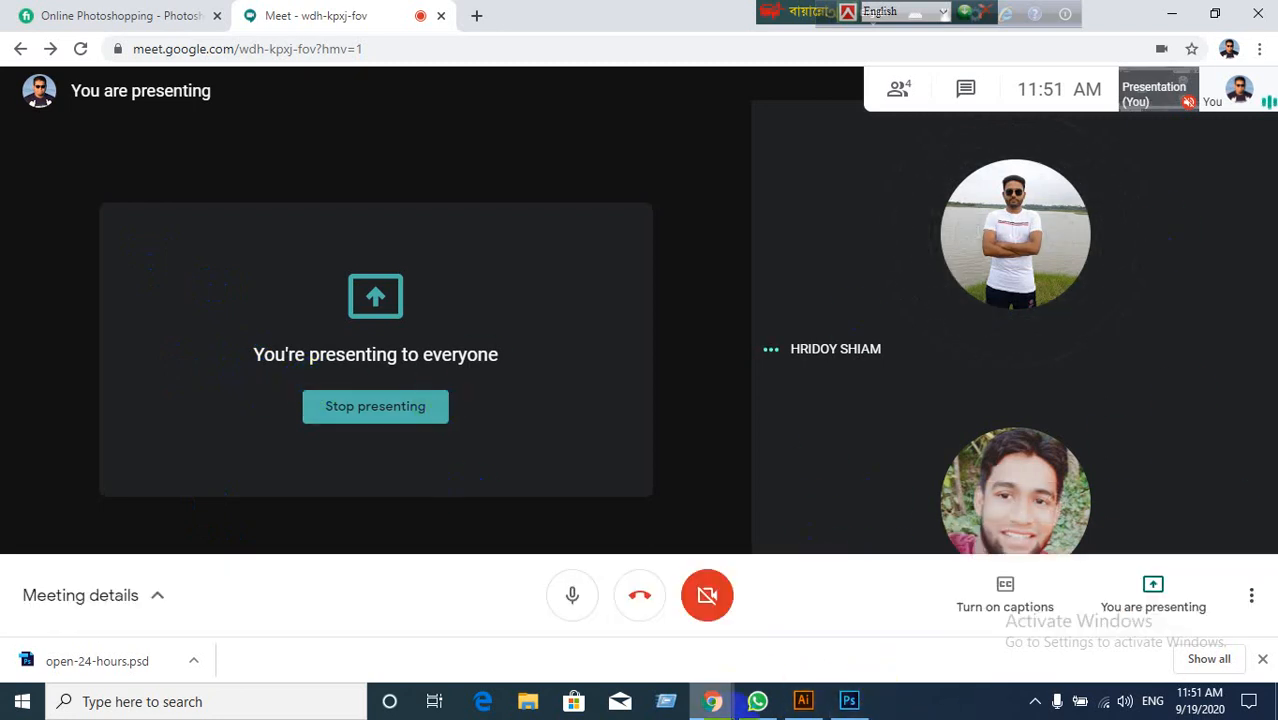
{"action": "left_click", "coordinate": [847, 704]}
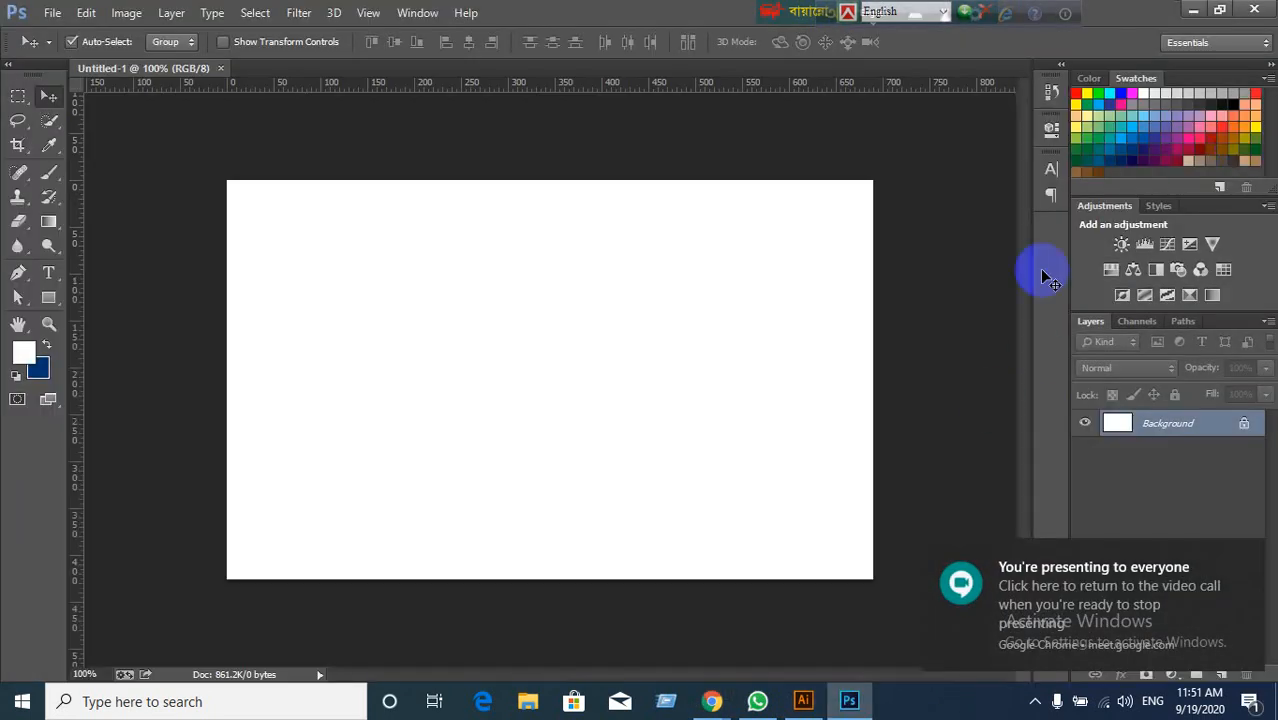
{"action": "left_click", "coordinate": [1192, 10]}
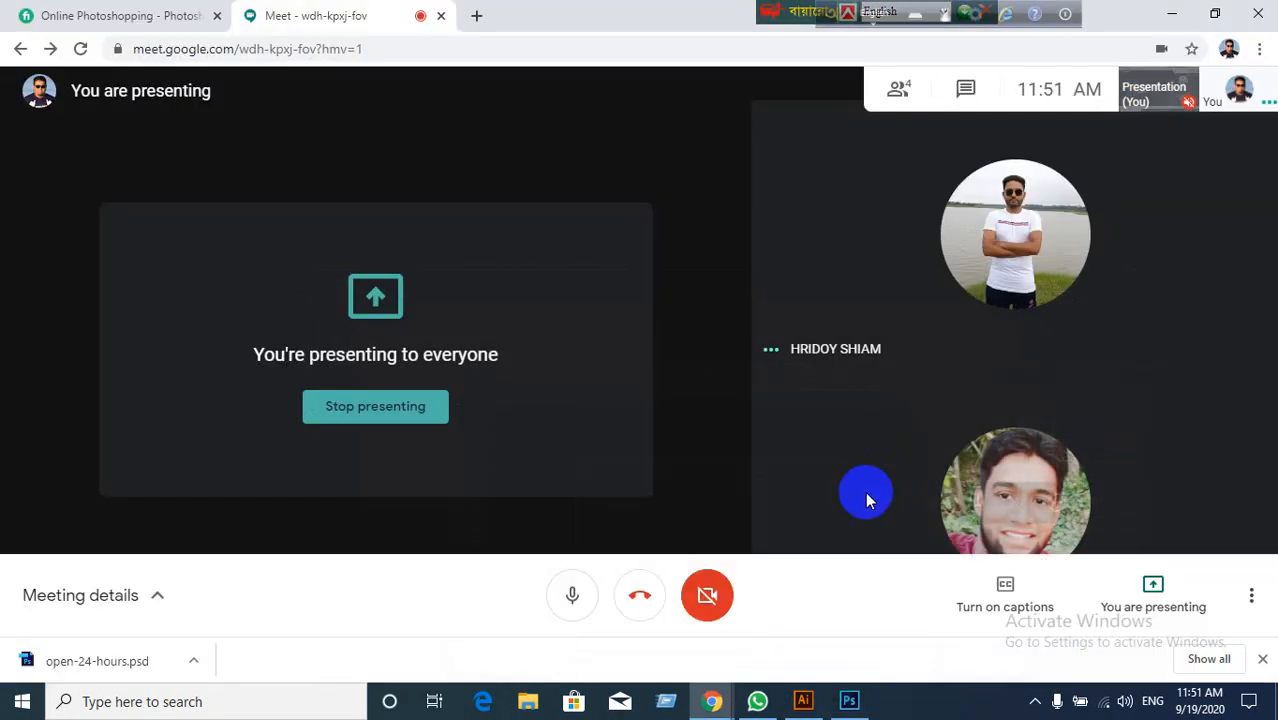
{"action": "left_click", "coordinate": [845, 704]}
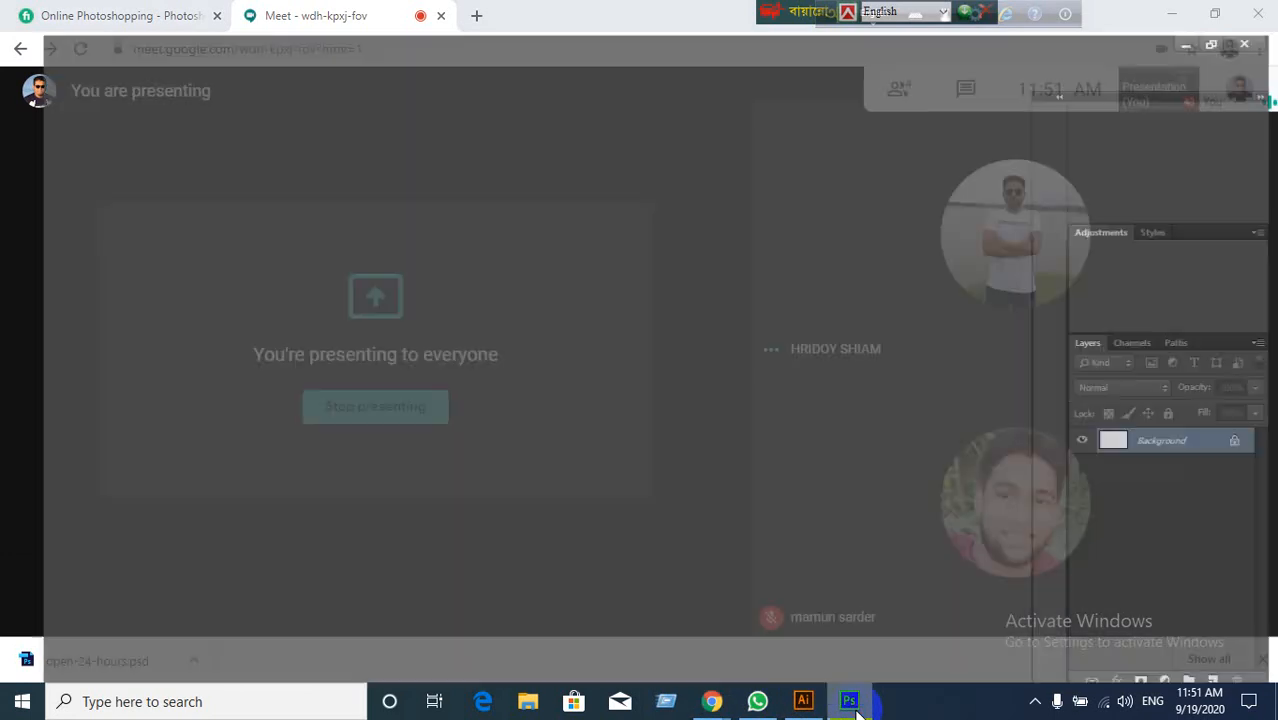
{"action": "left_click", "coordinate": [855, 708]}
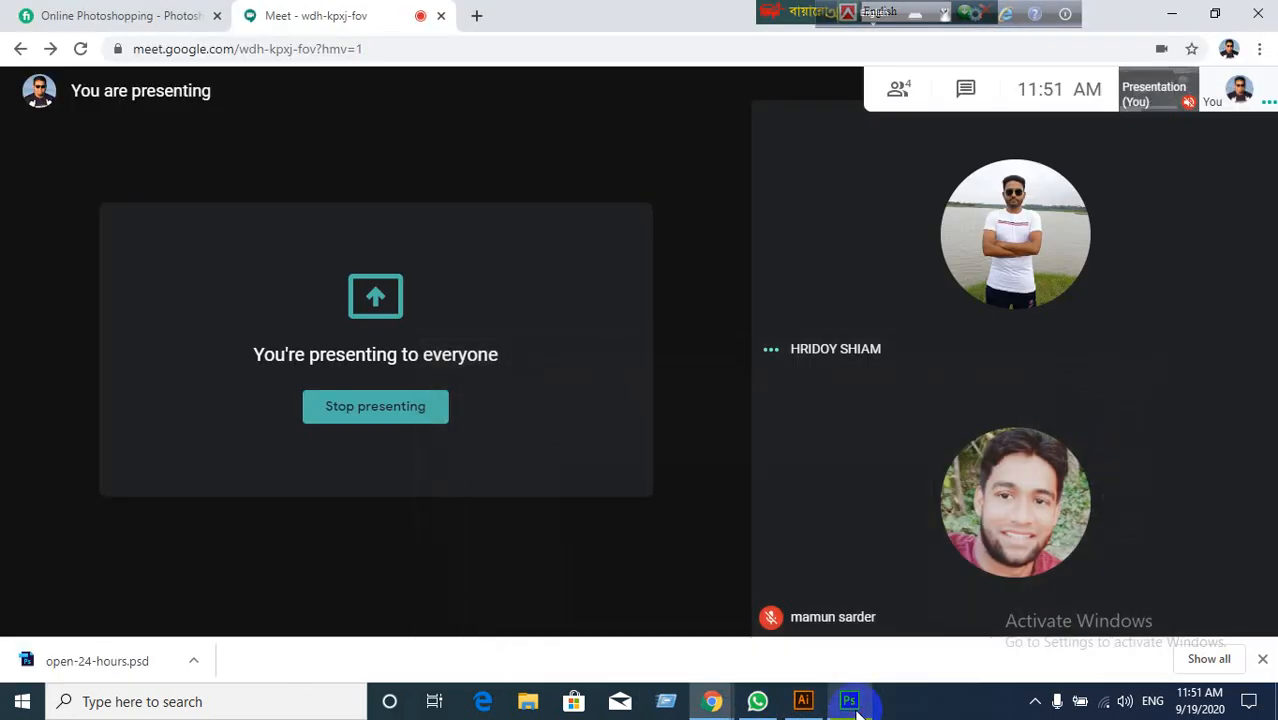
{"action": "left_click", "coordinate": [800, 692]}
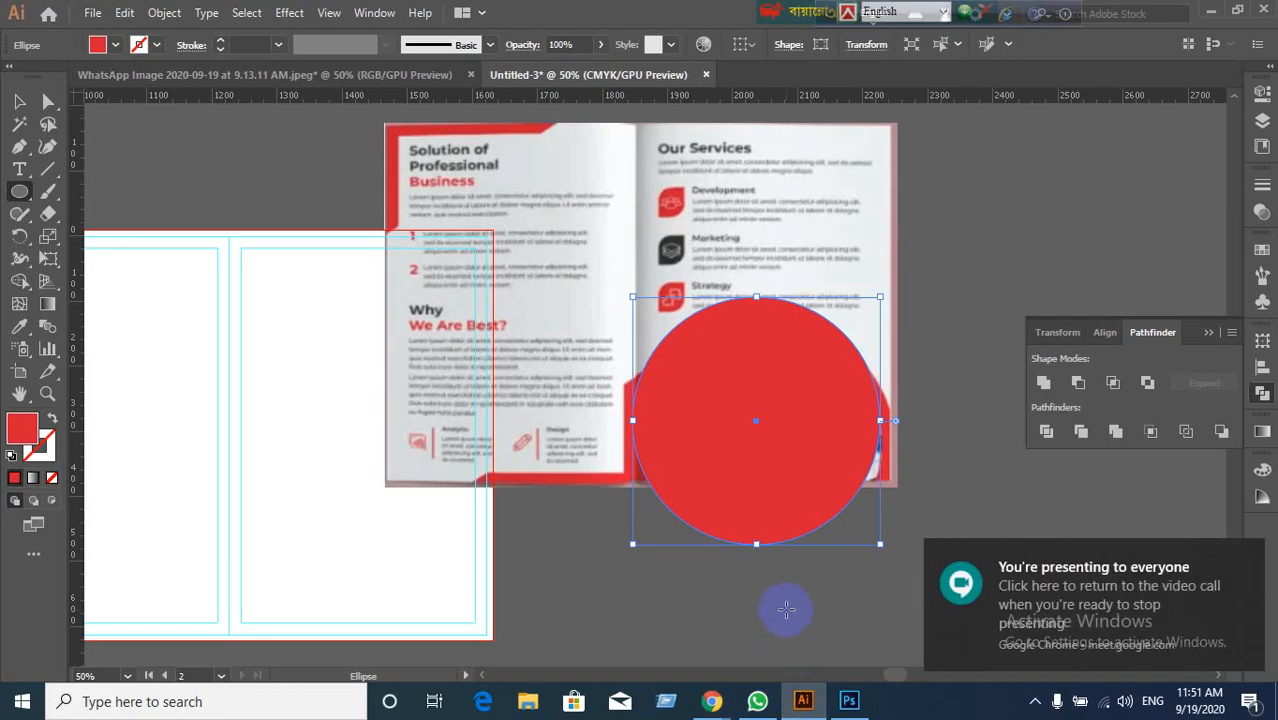
{"action": "scroll", "coordinate": [783, 609], "scroll_direction": "down", "scroll_amount": 1}
{"action": "left_click_drag", "start_coordinate": [714, 618], "coordinate": [868, 531]}
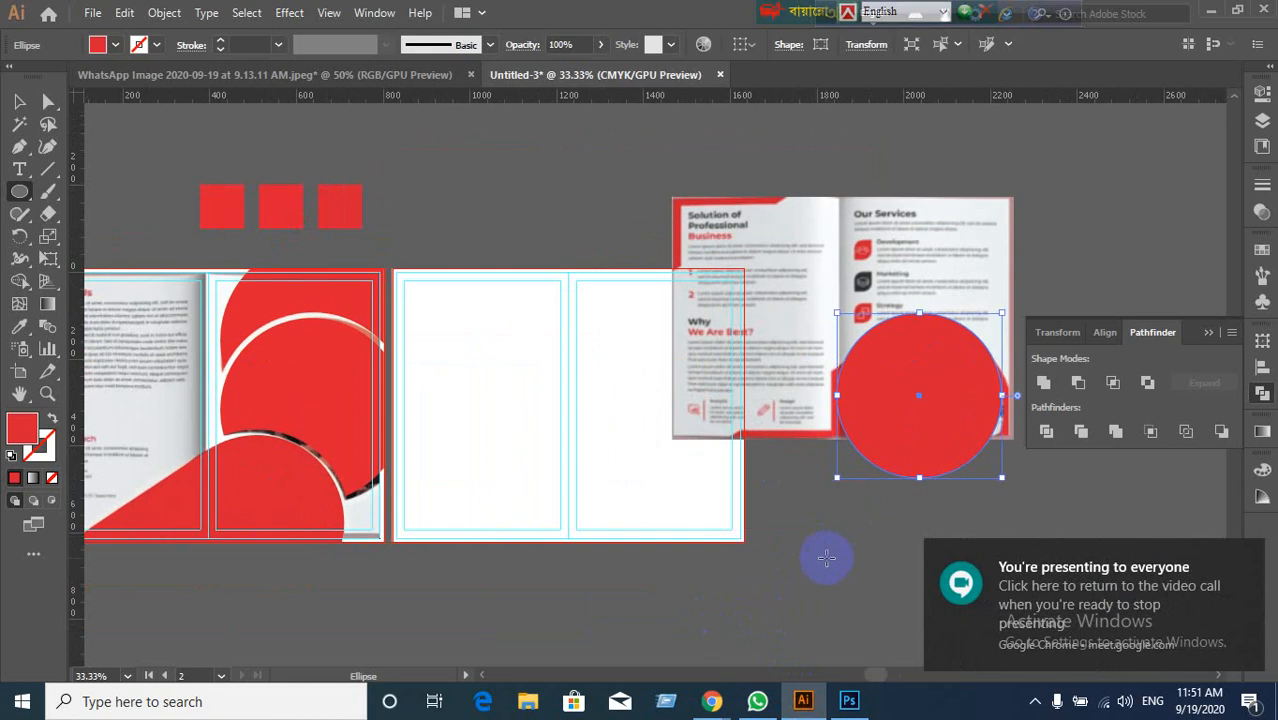
{"action": "left_click", "coordinate": [825, 530]}
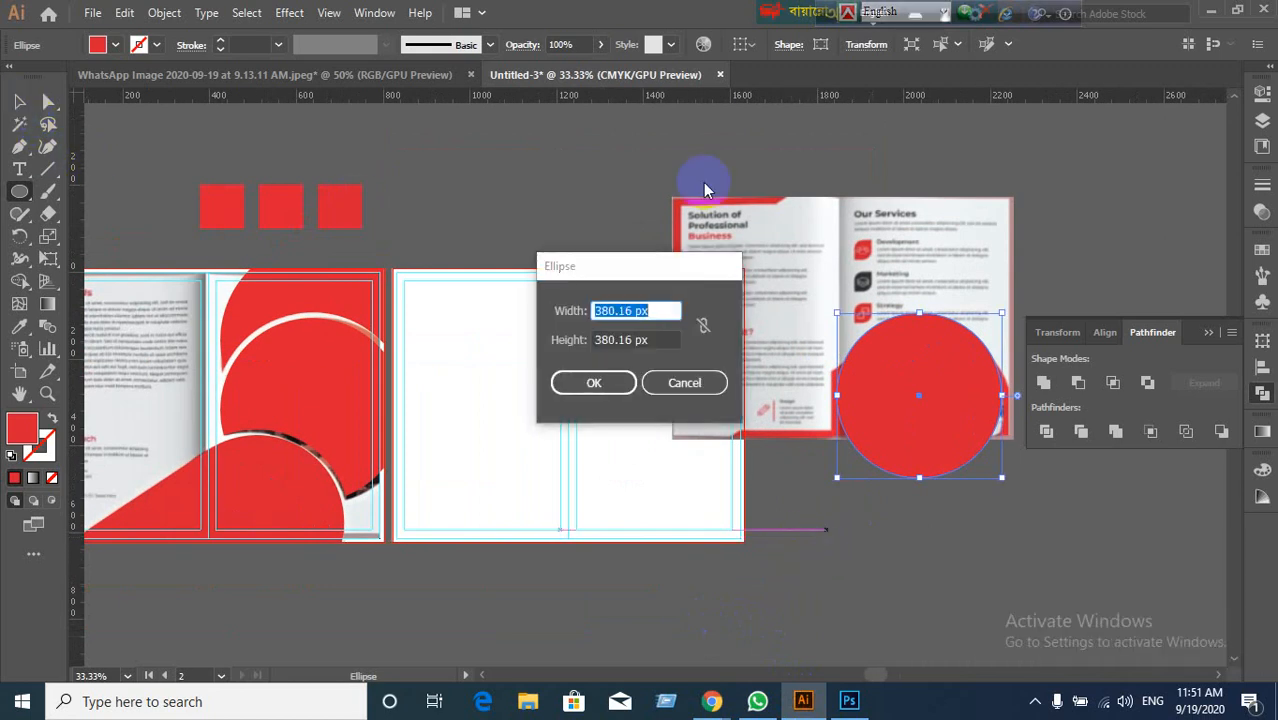
{"action": "left_click", "coordinate": [668, 383]}
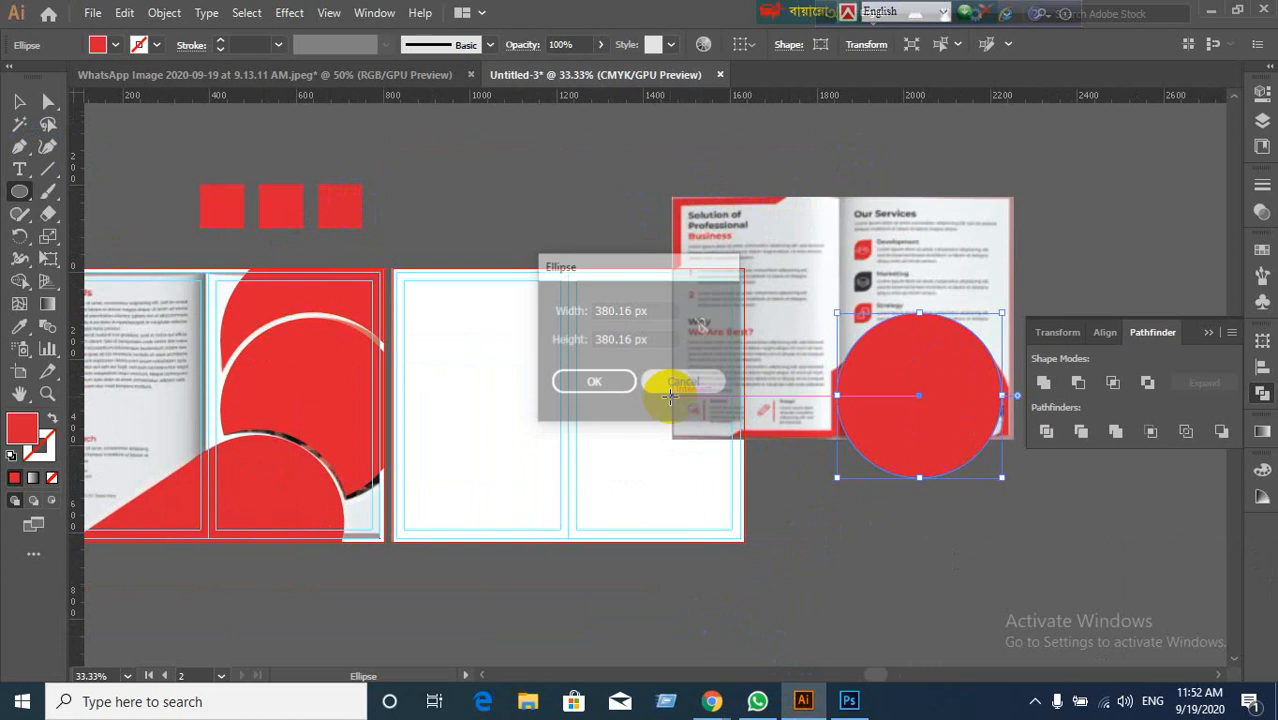
Step: Move the red circle off the inner-spread reference onto the empty canvas below it
{"action": "left_click", "coordinate": [19, 101]}
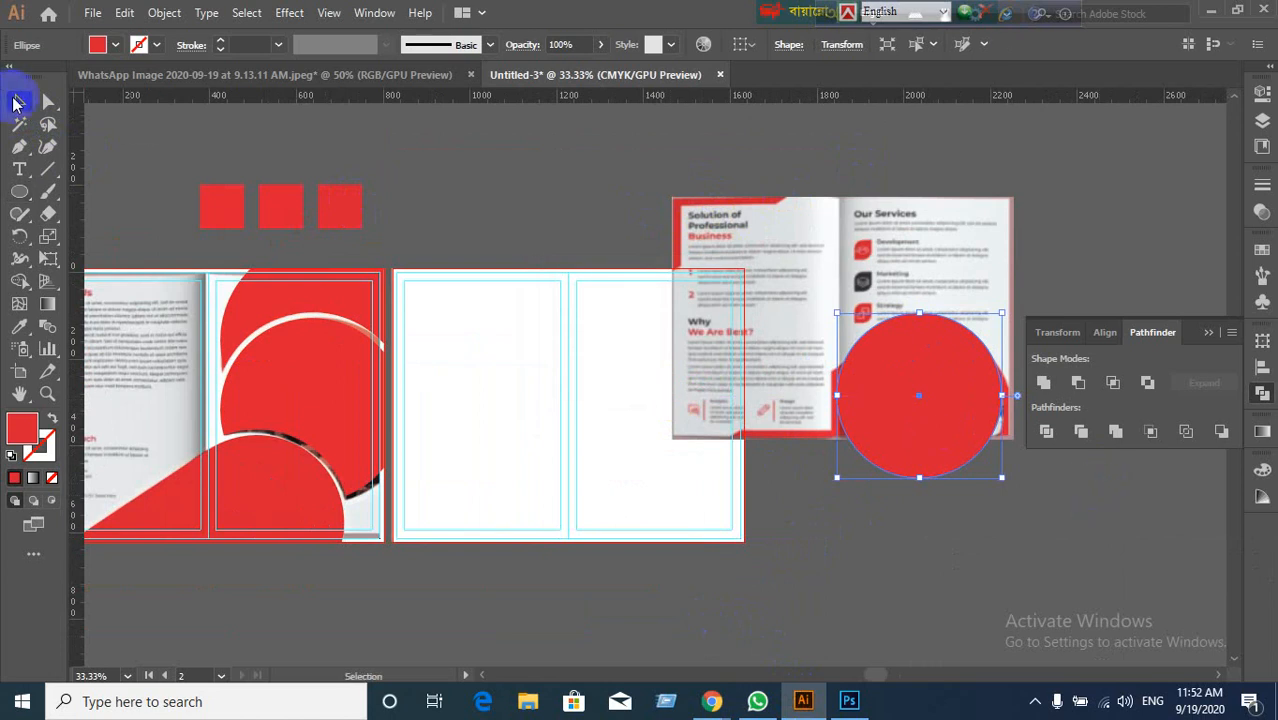
{"action": "left_click", "coordinate": [1100, 557]}
{"action": "left_click_drag", "start_coordinate": [964, 423], "coordinate": [1146, 532]}
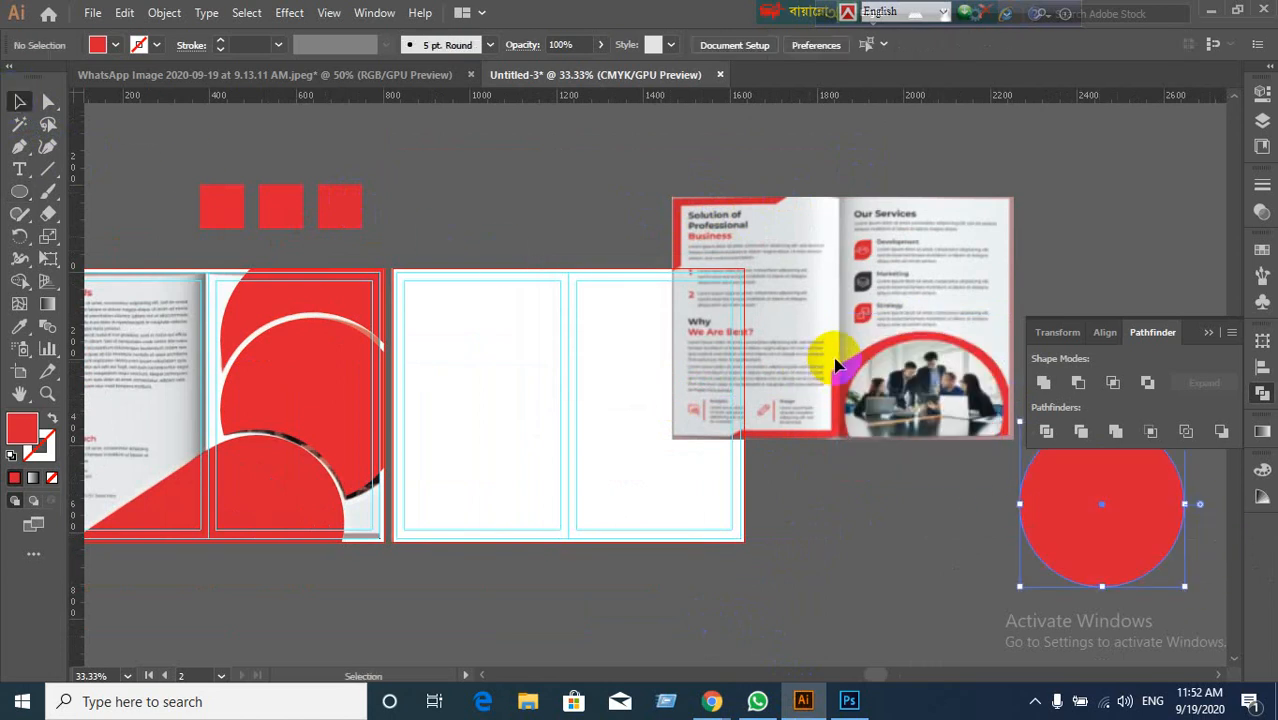
Step: Move the inner-spread reference image onto the second artboard
{"action": "left_click", "coordinate": [653, 400]}
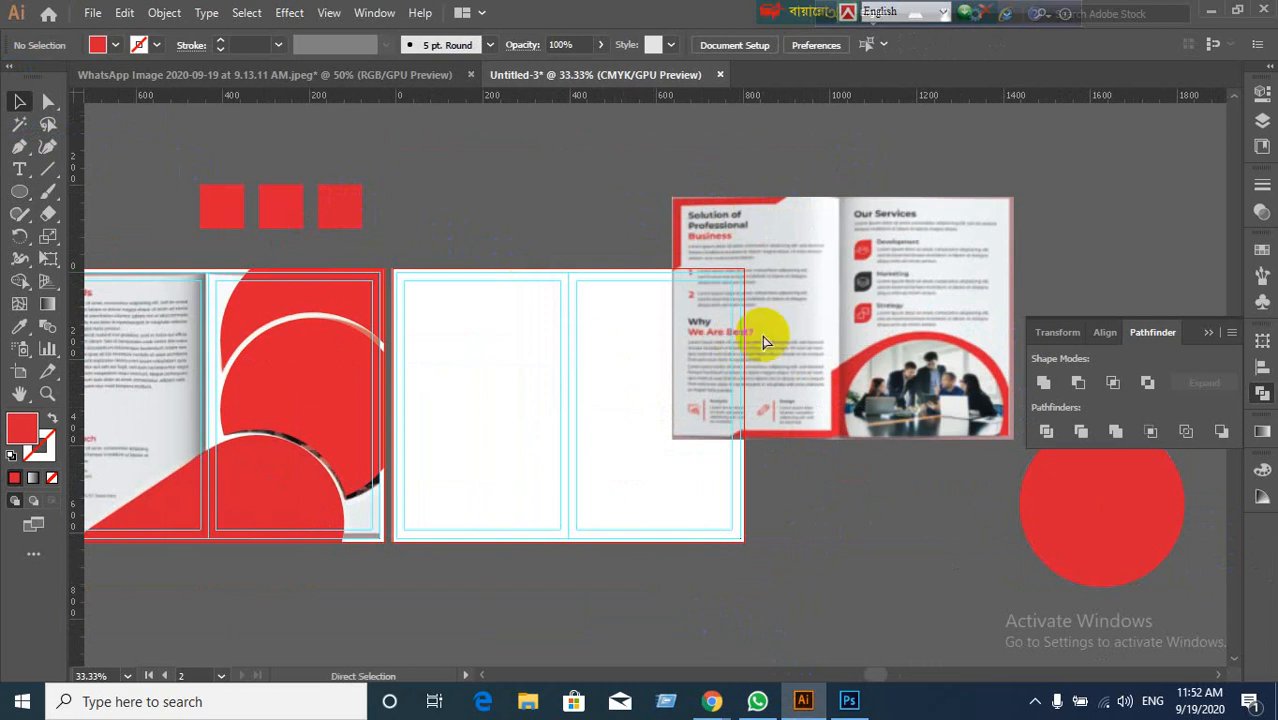
{"action": "left_click", "coordinate": [762, 336]}
{"action": "left_click", "coordinate": [531, 148]}
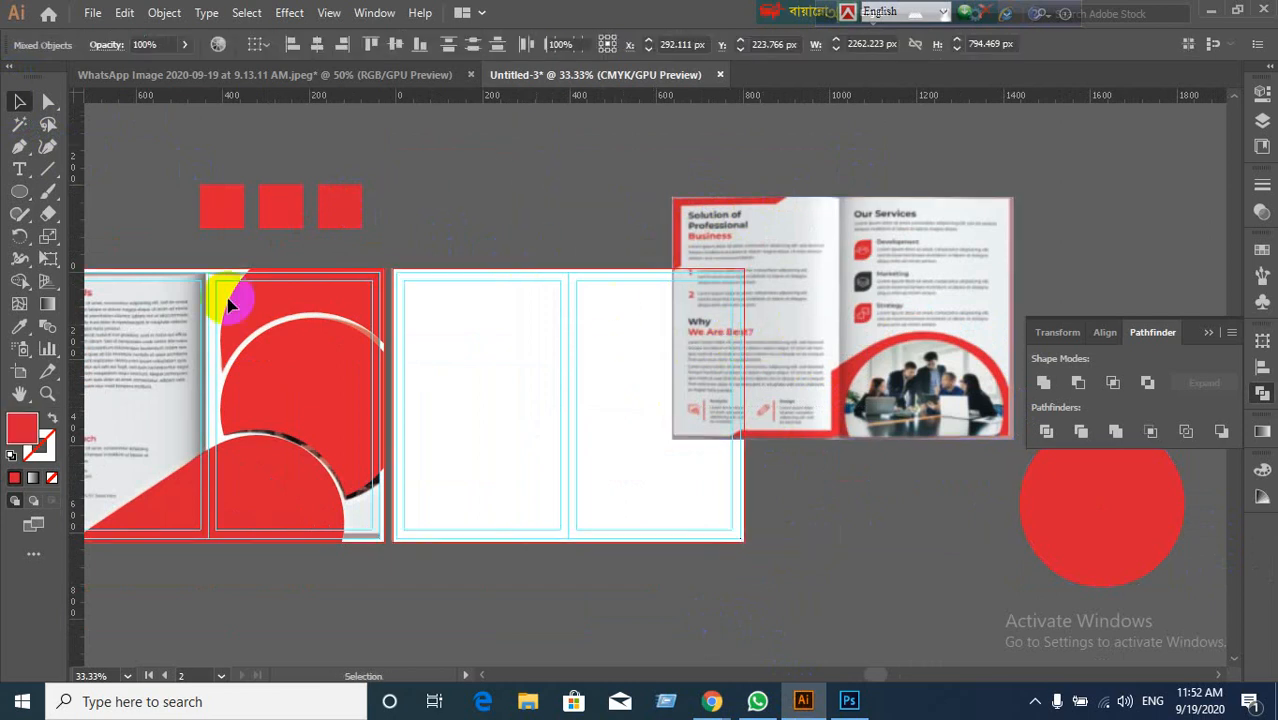
{"action": "left_click", "coordinate": [141, 358]}
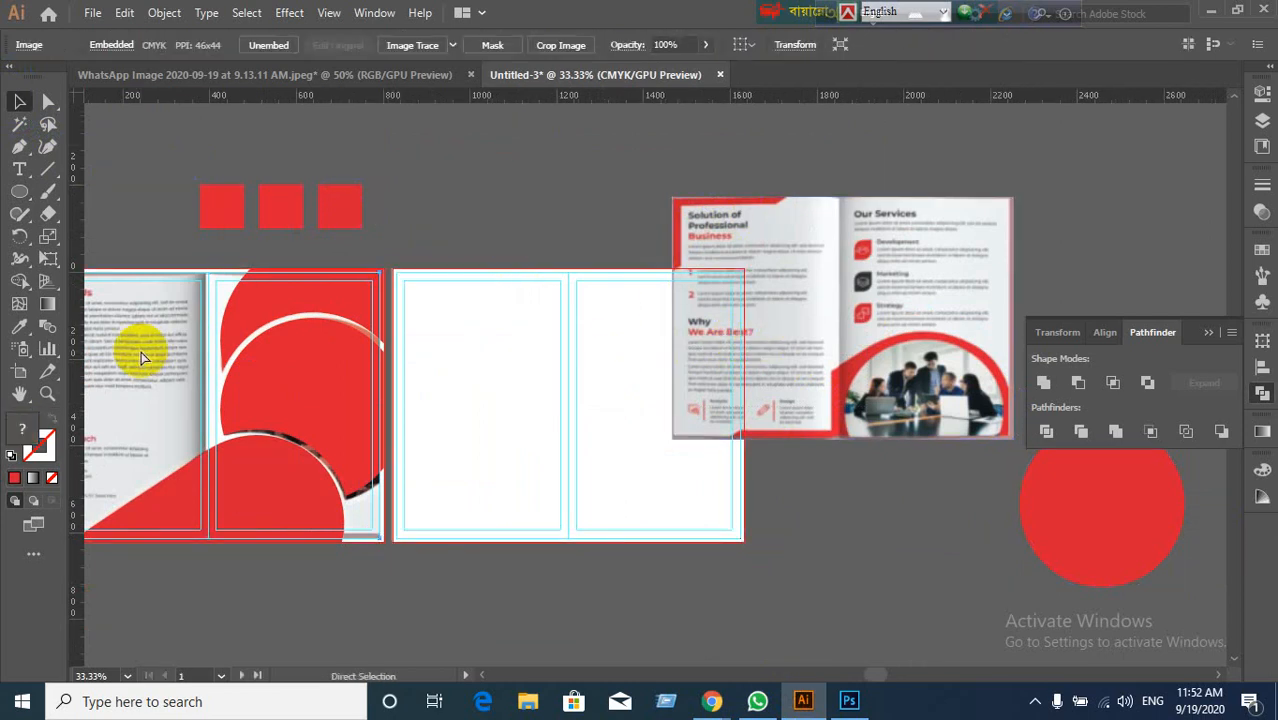
{"action": "key", "text": "ctrl+shift+a"}
{"action": "left_click_drag", "start_coordinate": [763, 349], "coordinate": [481, 453]}
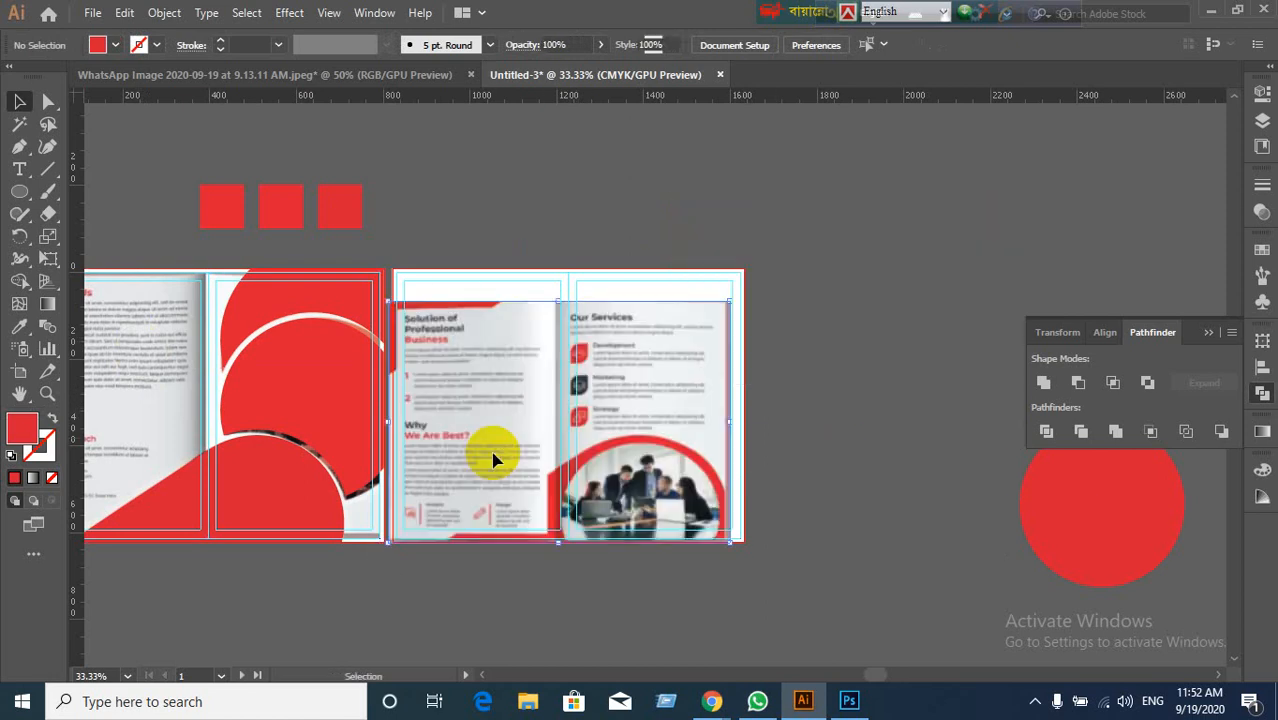
{"action": "scroll", "coordinate": [518, 476], "scroll_direction": "up", "scroll_amount": 2}
{"action": "scroll", "coordinate": [518, 476], "scroll_direction": "down", "scroll_amount": 1}
{"action": "scroll", "coordinate": [722, 516], "scroll_direction": "down", "scroll_amount": 1}
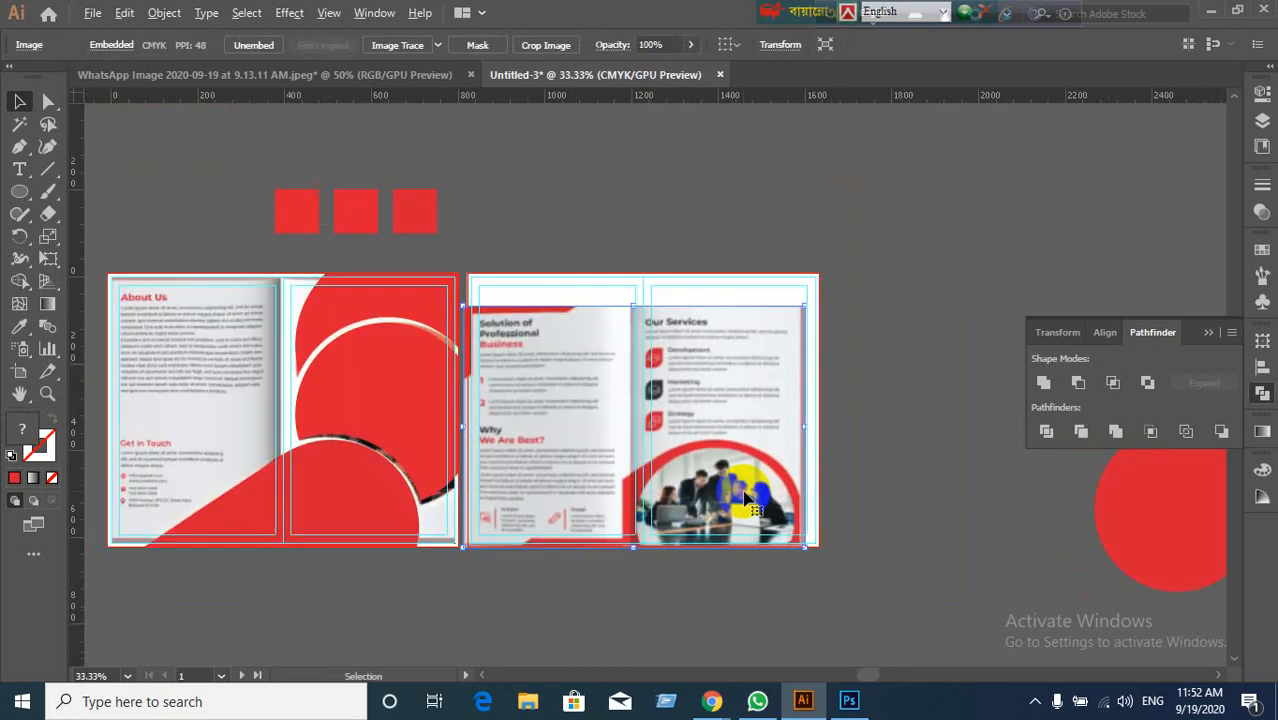
Step: Move the circle above the spread, align the reference with the second artboard's upper-left bleed guides, and stretch it down to the lower guide
{"action": "left_click_drag", "start_coordinate": [1170, 516], "coordinate": [952, 196]}
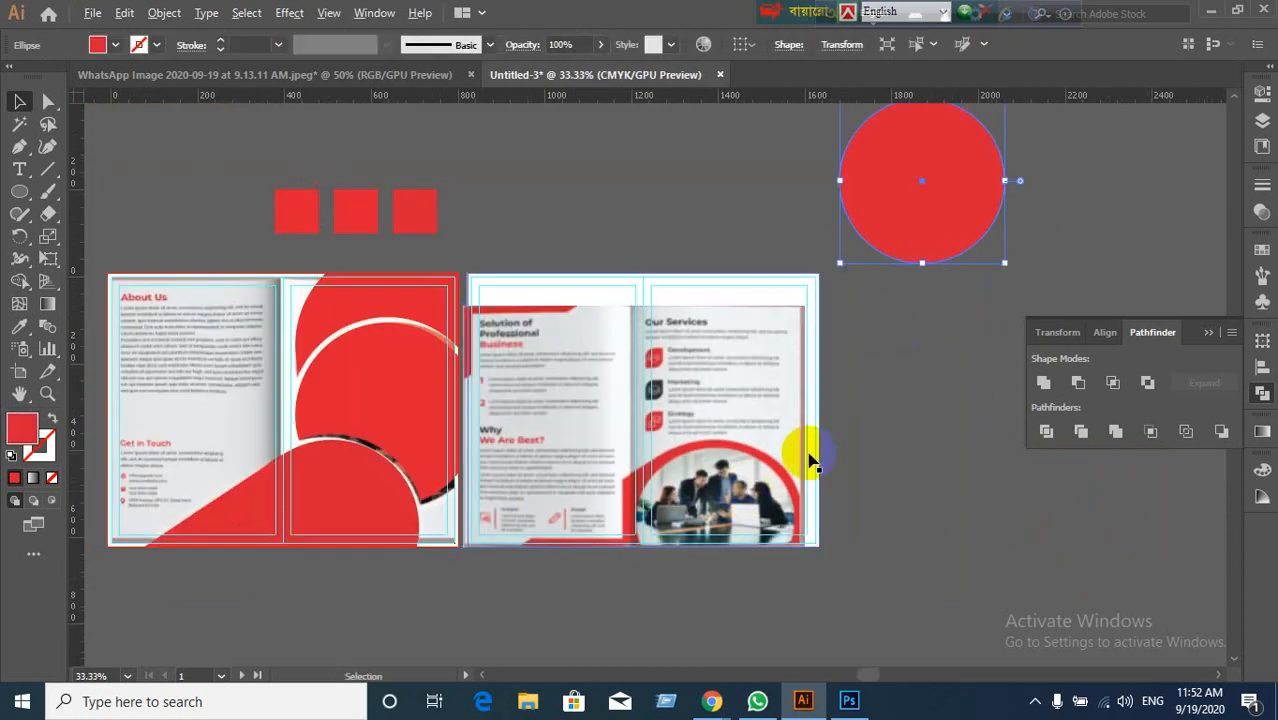
{"action": "scroll", "coordinate": [760, 450], "scroll_direction": "up", "scroll_amount": 1}
{"action": "left_click", "coordinate": [452, 418]}
{"action": "left_click_drag", "start_coordinate": [452, 418], "coordinate": [442, 366]}
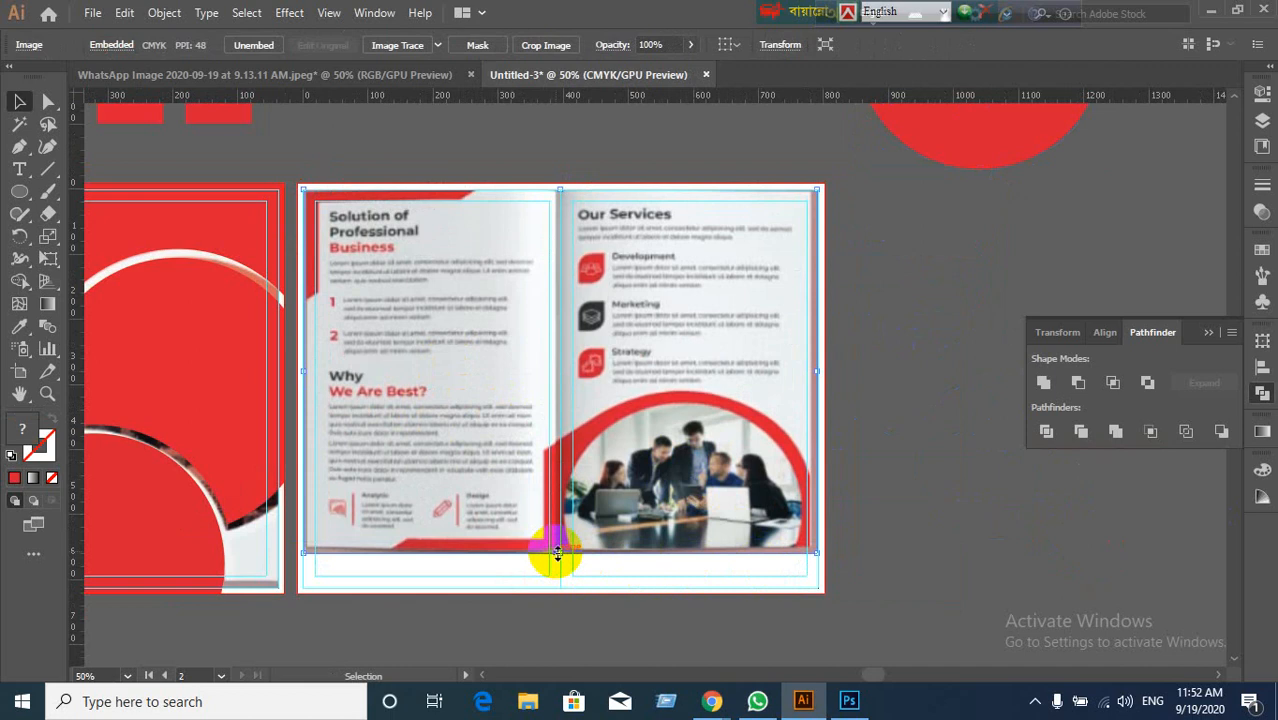
{"action": "left_click_drag", "start_coordinate": [559, 553], "coordinate": [562, 590]}
{"action": "key", "text": "ctrl+z"}
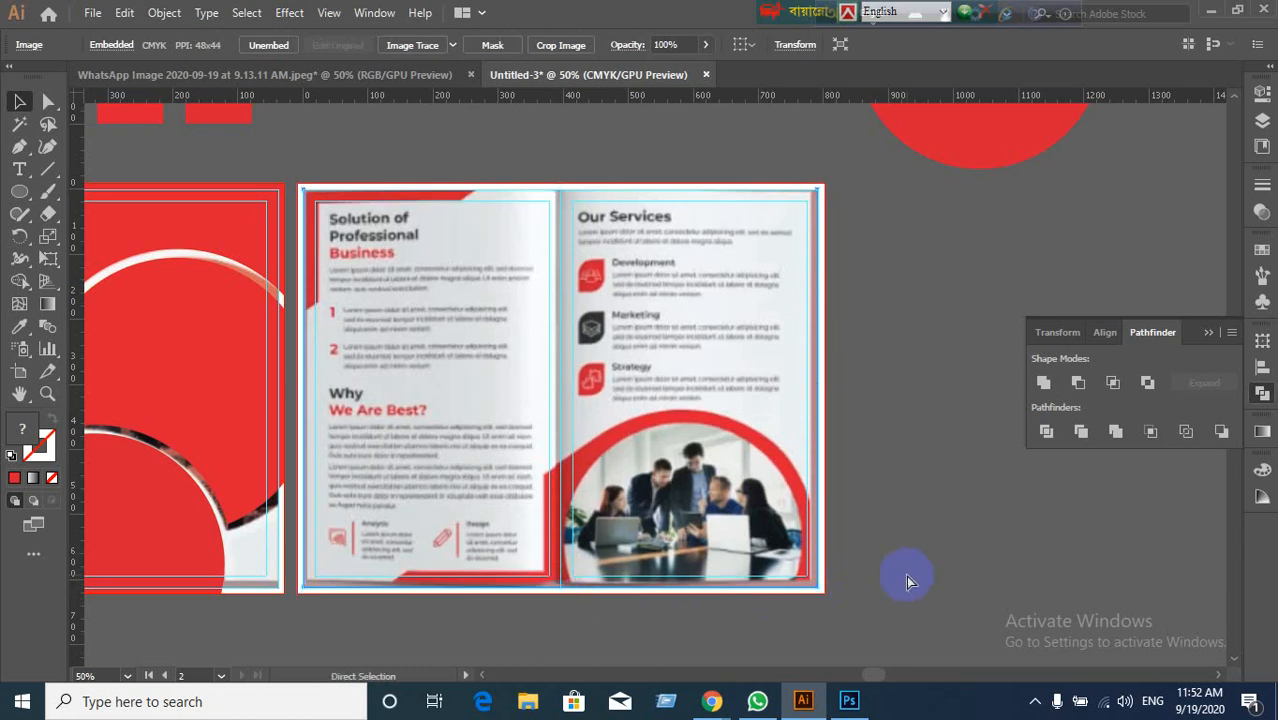
{"action": "key", "text": "ctrl+shift+a"}
Step: Move the red circle over the team photo arch on the second artboard
{"action": "left_click_drag", "start_coordinate": [976, 134], "coordinate": [935, 490]}
{"action": "scroll", "coordinate": [912, 560], "scroll_direction": "up", "scroll_amount": 2}
{"action": "scroll", "coordinate": [940, 564], "scroll_direction": "down", "scroll_amount": 1}
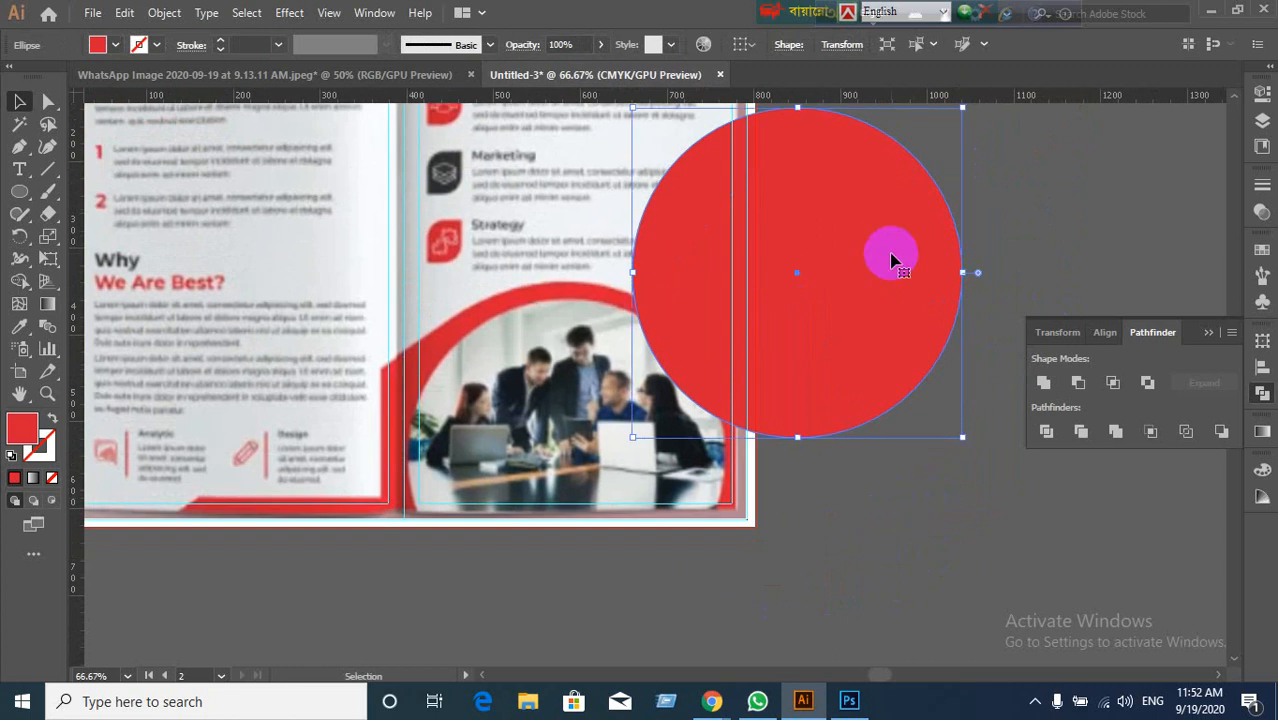
{"action": "left_click_drag", "start_coordinate": [893, 260], "coordinate": [665, 470]}
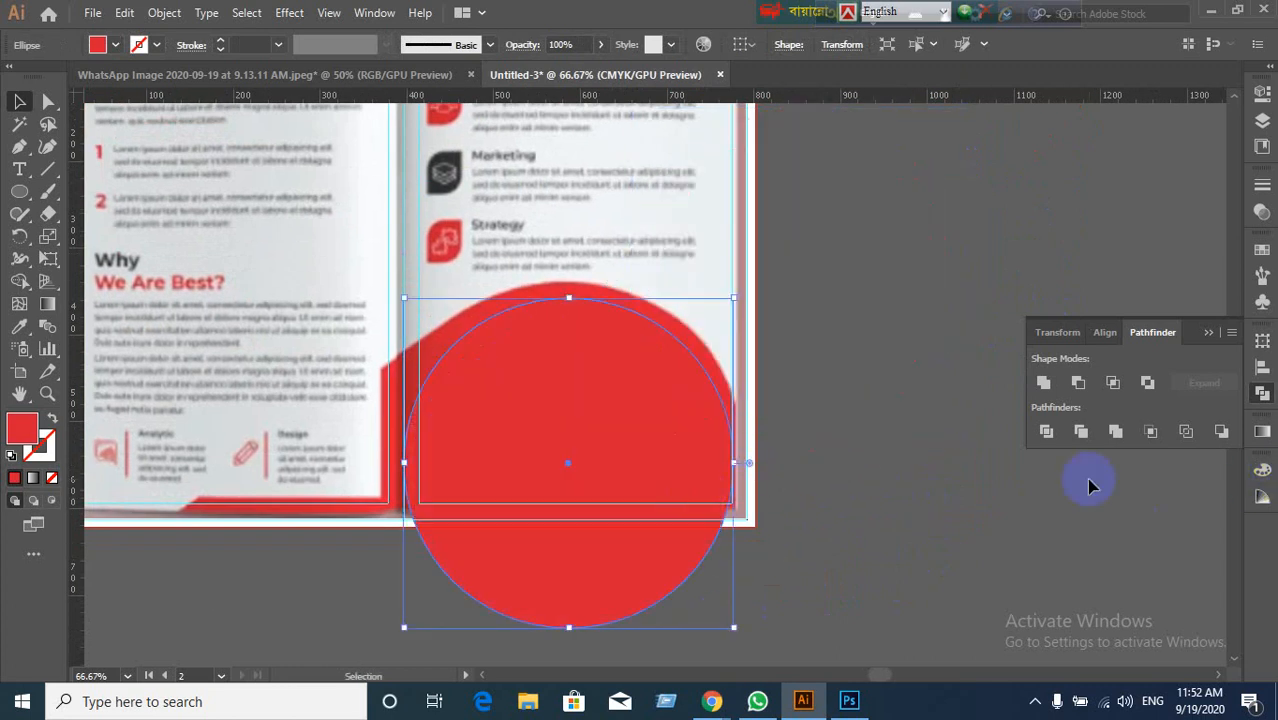
Step: Fill the circle with the light gray BCBCBC
{"action": "double_click", "coordinate": [20, 436]}
{"action": "left_click_drag", "start_coordinate": [532, 318], "coordinate": [380, 285]}
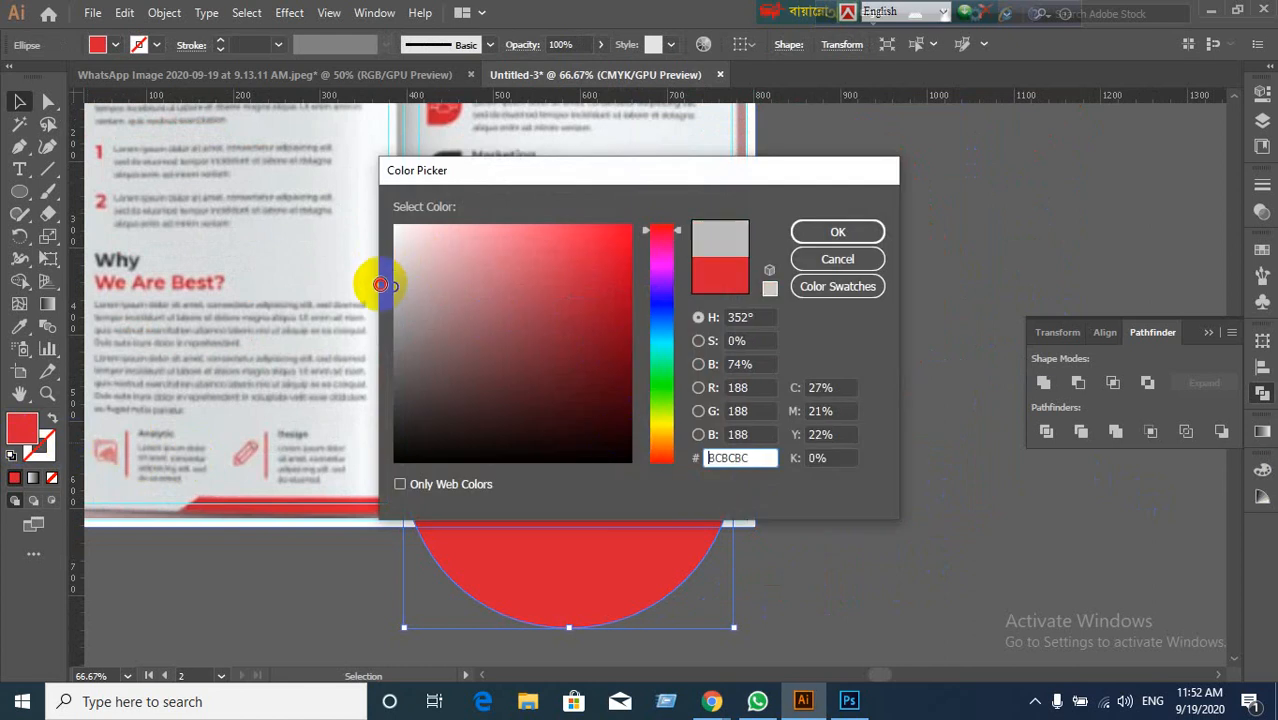
{"action": "left_click", "coordinate": [815, 237]}
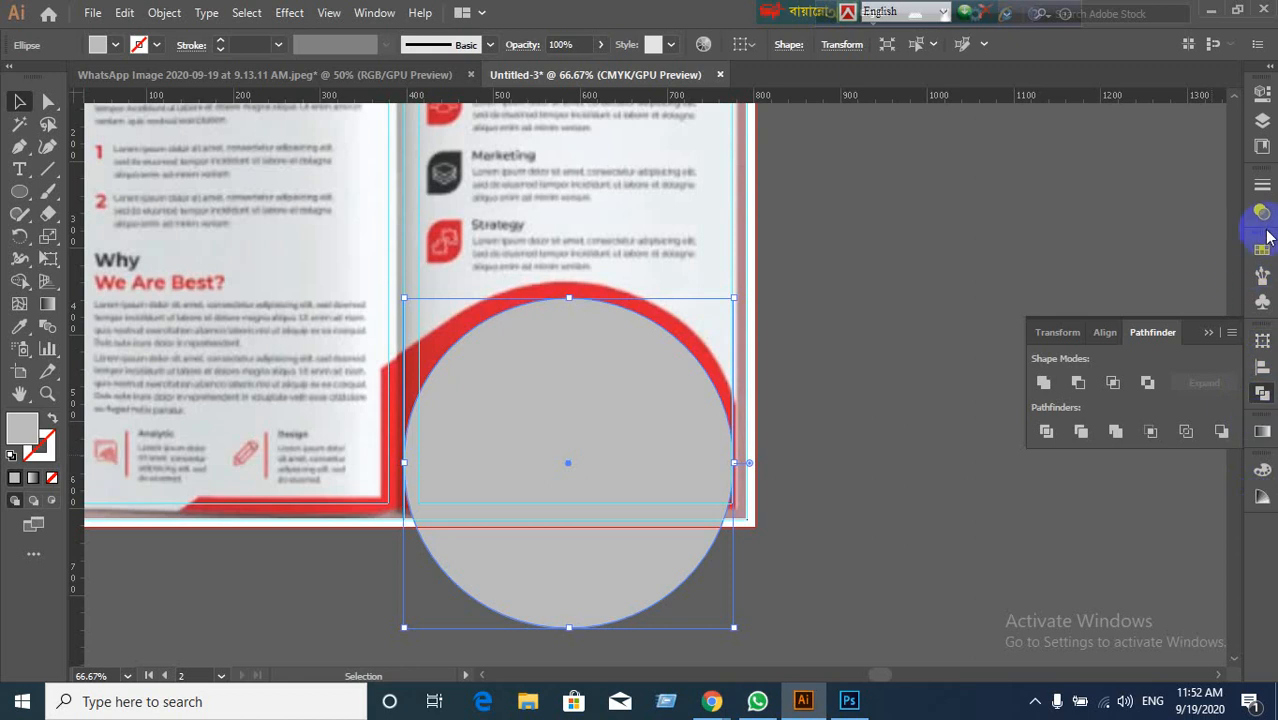
Step: Set the opacity of the gray circle over the team photo to 60%
{"action": "left_click", "coordinate": [1262, 212]}
{"action": "left_click", "coordinate": [1182, 206]}
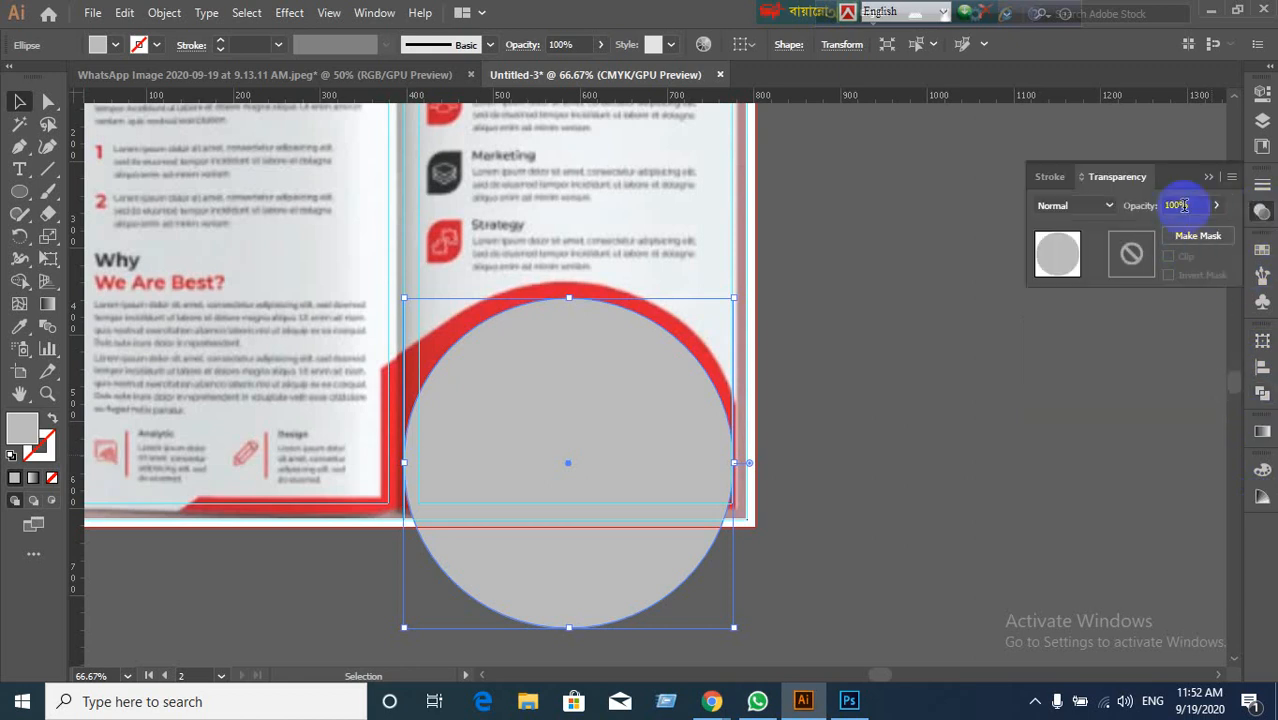
{"action": "left_click", "coordinate": [1195, 205]}
{"action": "type", "text": "6"}
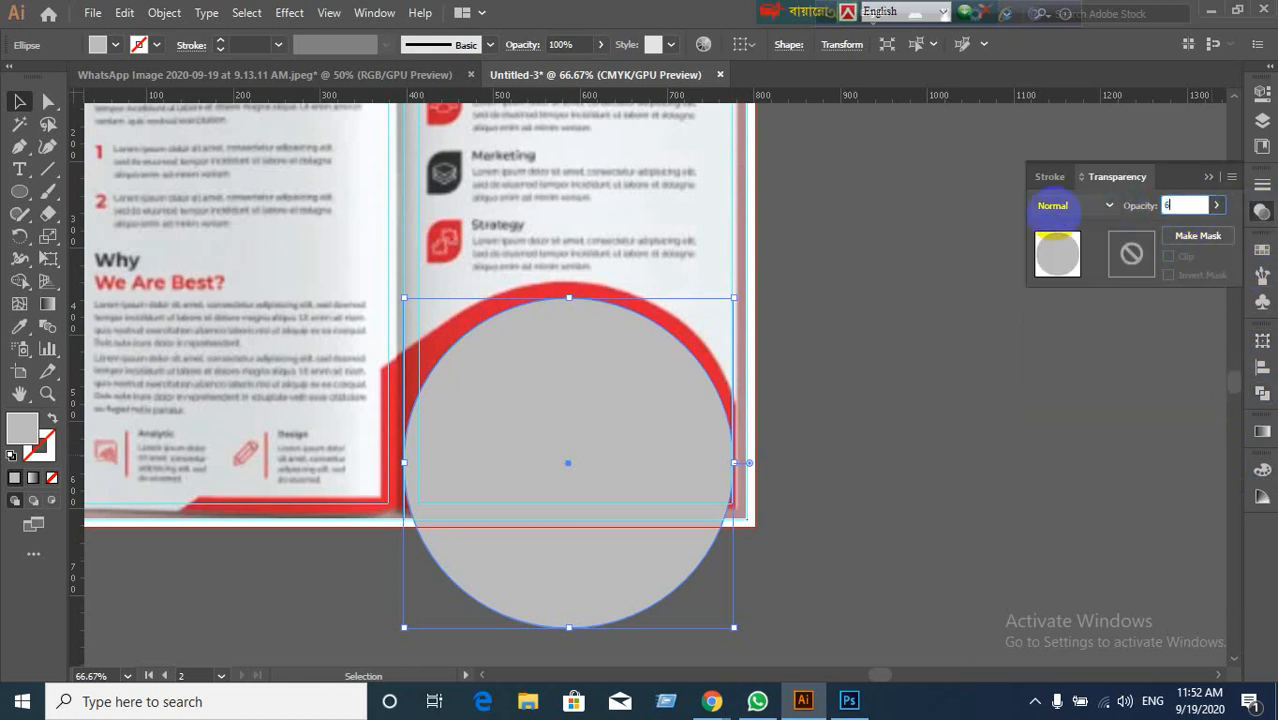
{"action": "type", "text": "0"}
{"action": "key", "text": "Return"}
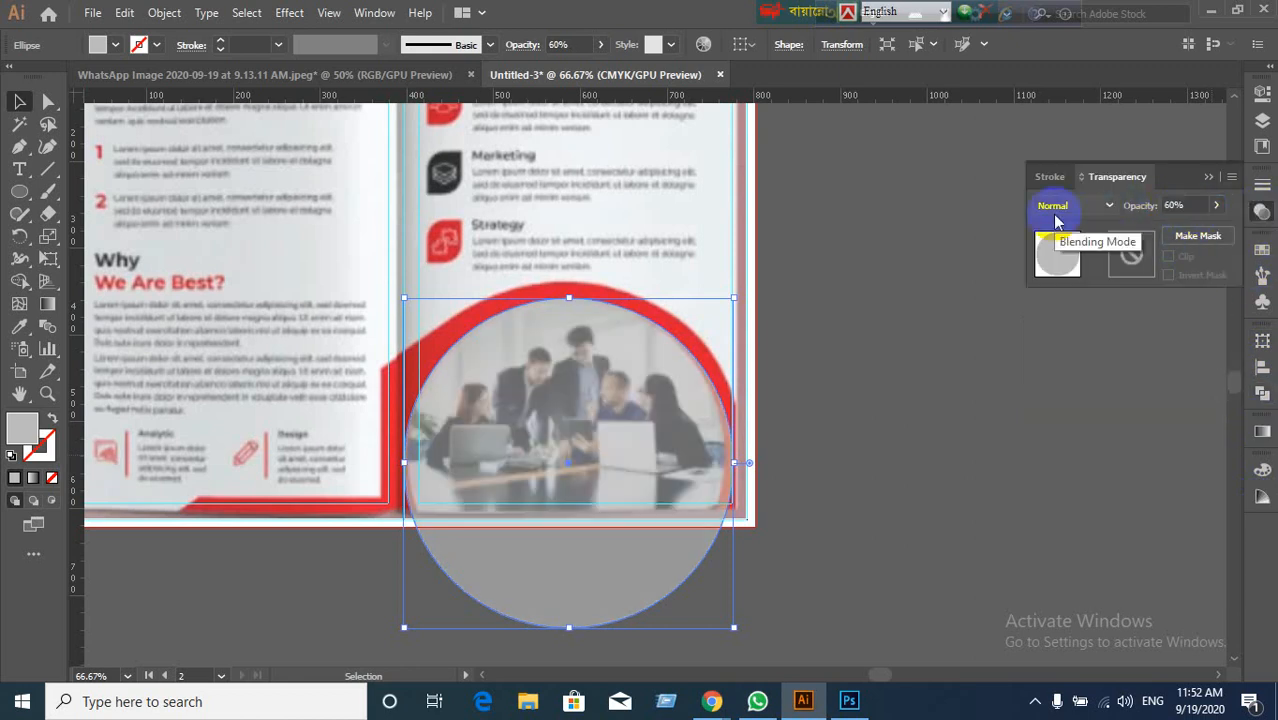
Step: Shift the translucent circle slightly sideways over the team photo, then move it back against the arch's inner edge
{"action": "left_click", "coordinate": [922, 401]}
{"action": "left_click", "coordinate": [619, 476]}
{"action": "mouse_move", "coordinate": [610, 459]}
{"action": "left_mouse_down"}
{"action": "mouse_move", "coordinate": [643, 466]}
{"action": "mouse_move", "coordinate": [614, 461]}
{"action": "left_mouse_up"}
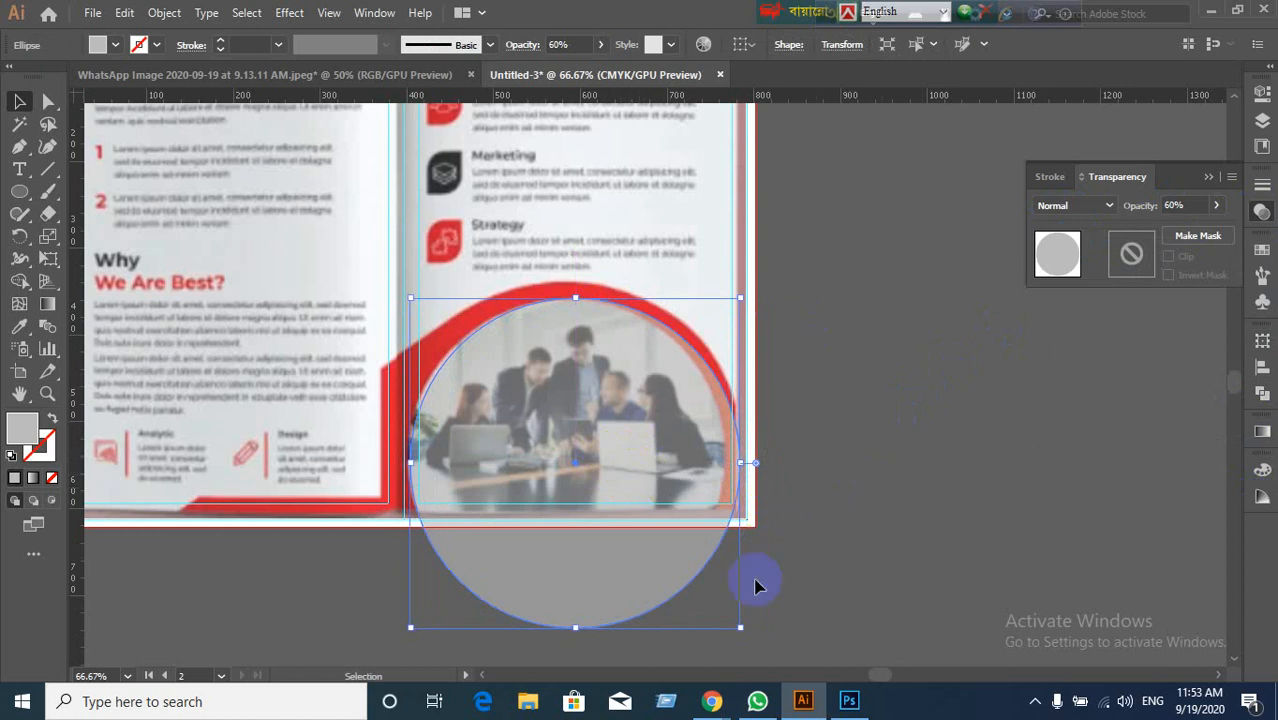
{"action": "left_click_drag", "start_coordinate": [613, 471], "coordinate": [608, 472]}
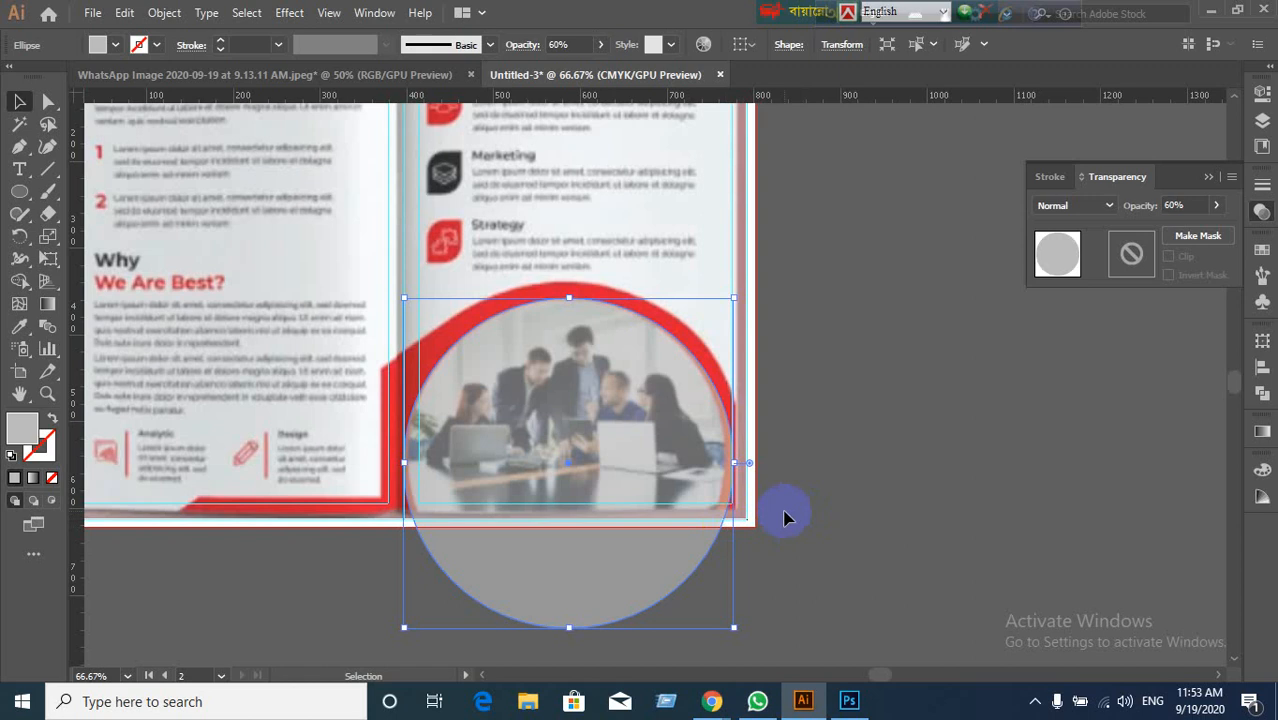
{"action": "mouse_move", "coordinate": [712, 697]}
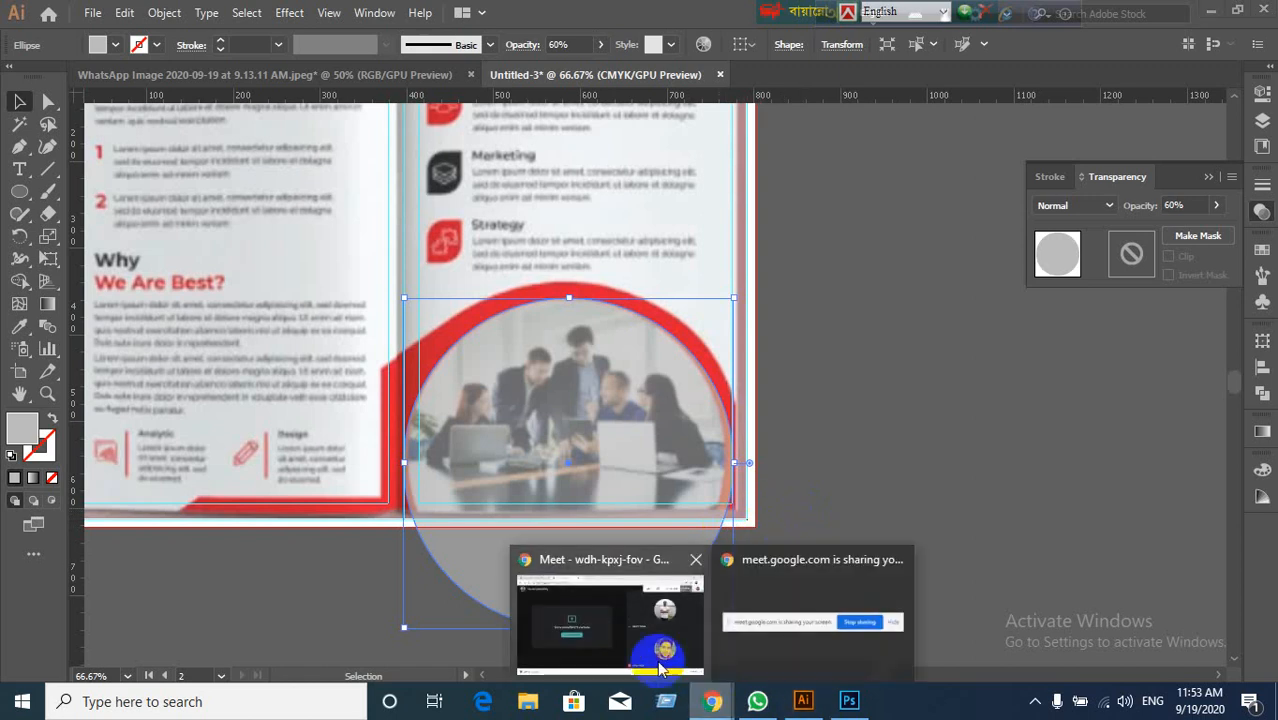
{"action": "left_click", "coordinate": [572, 620]}
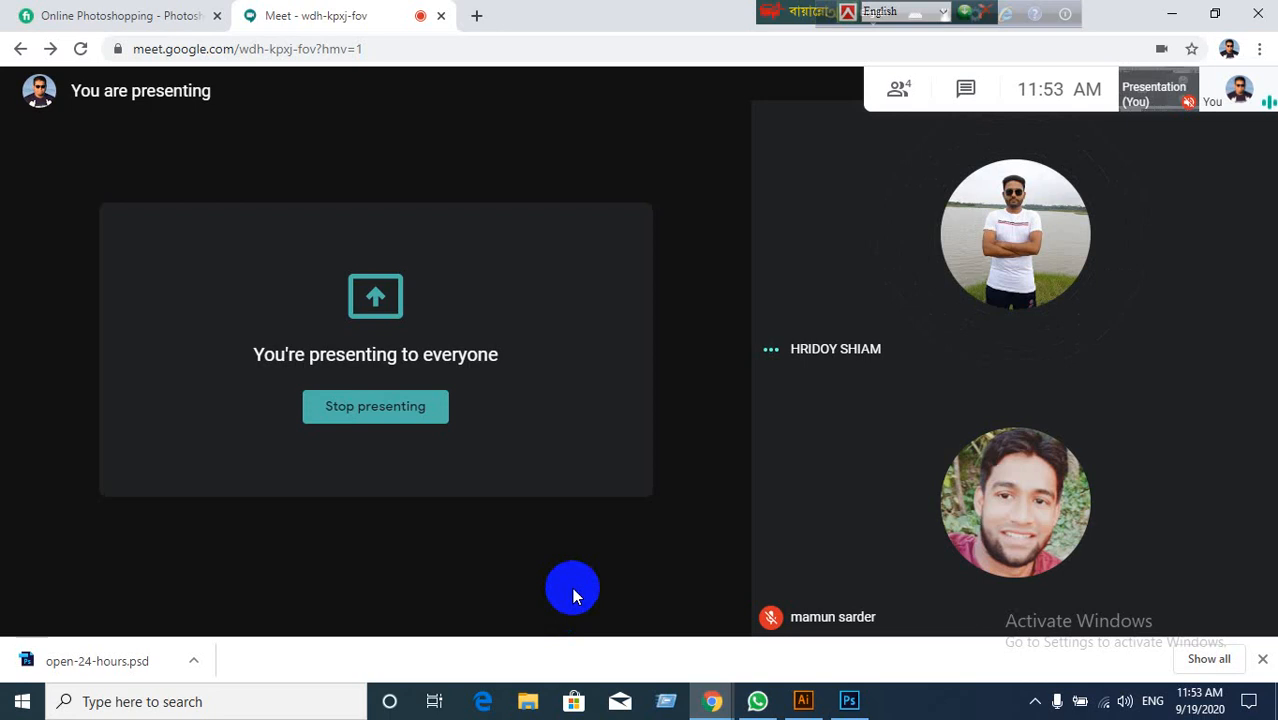
{"action": "mouse_move", "coordinate": [690, 404]}
{"action": "left_click", "coordinate": [803, 700]}
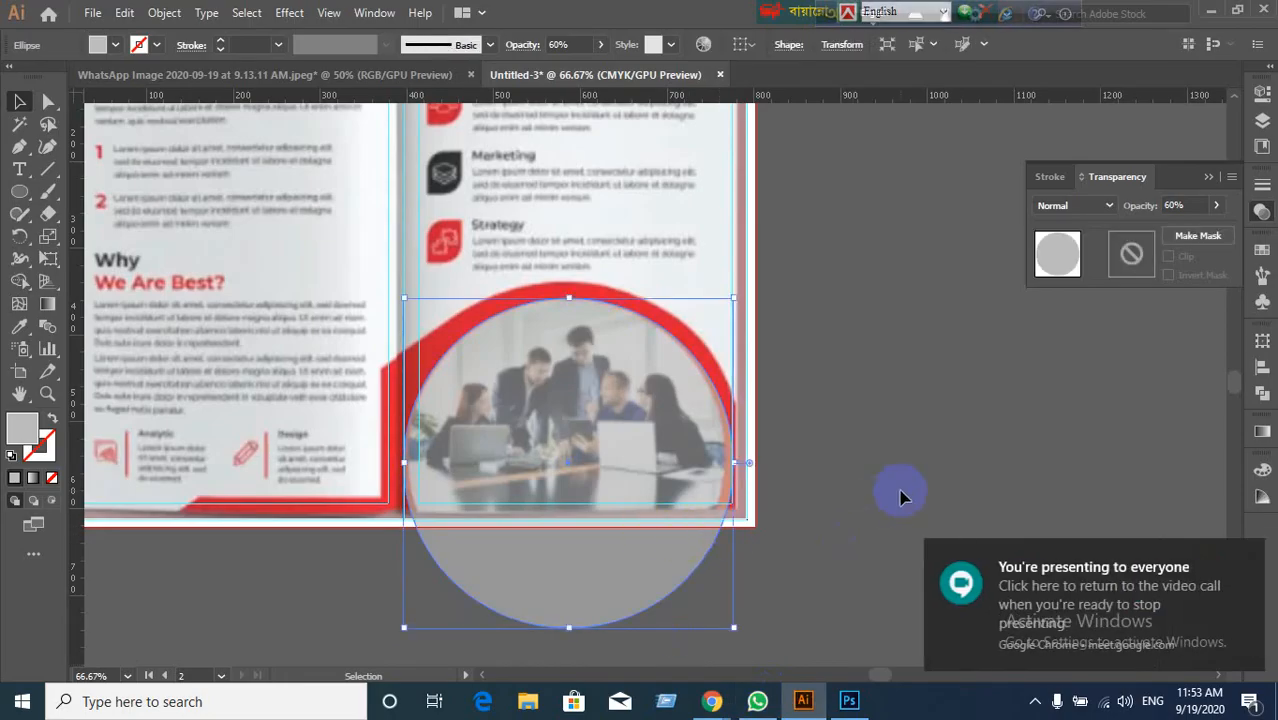
{"action": "mouse_move", "coordinate": [712, 700]}
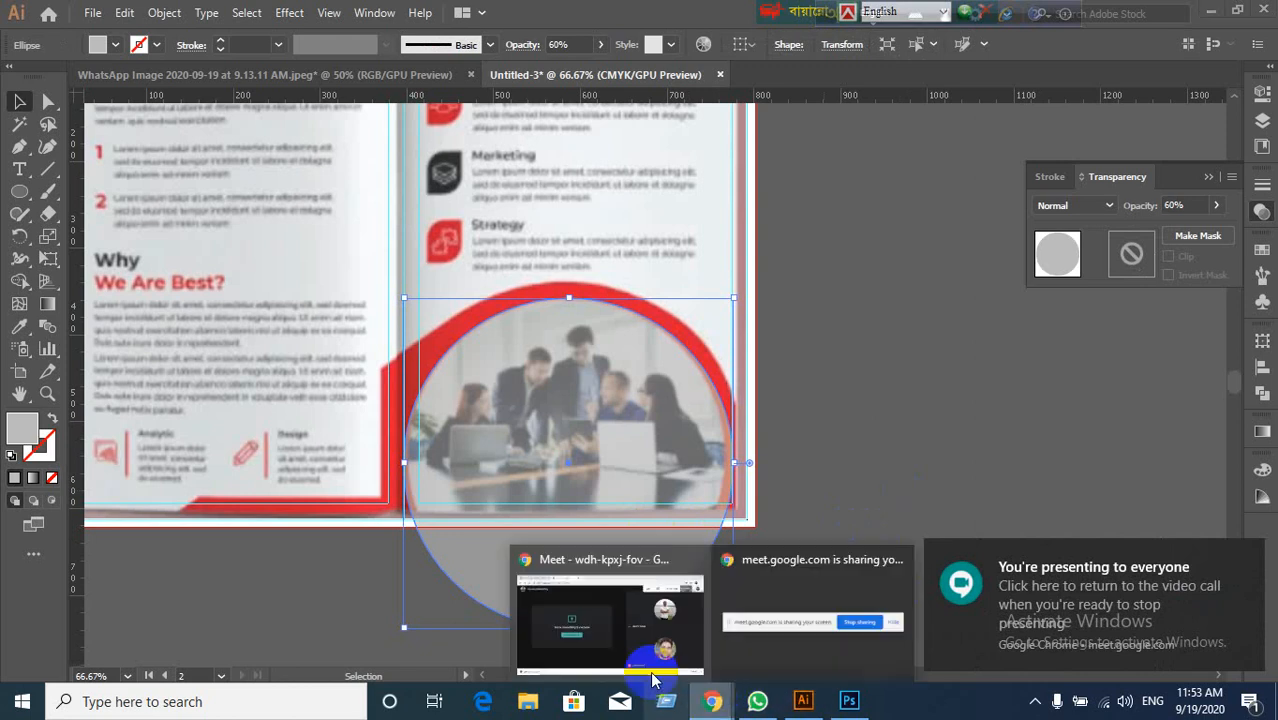
{"action": "left_click", "coordinate": [595, 619]}
{"action": "mouse_move", "coordinate": [422, 571]}
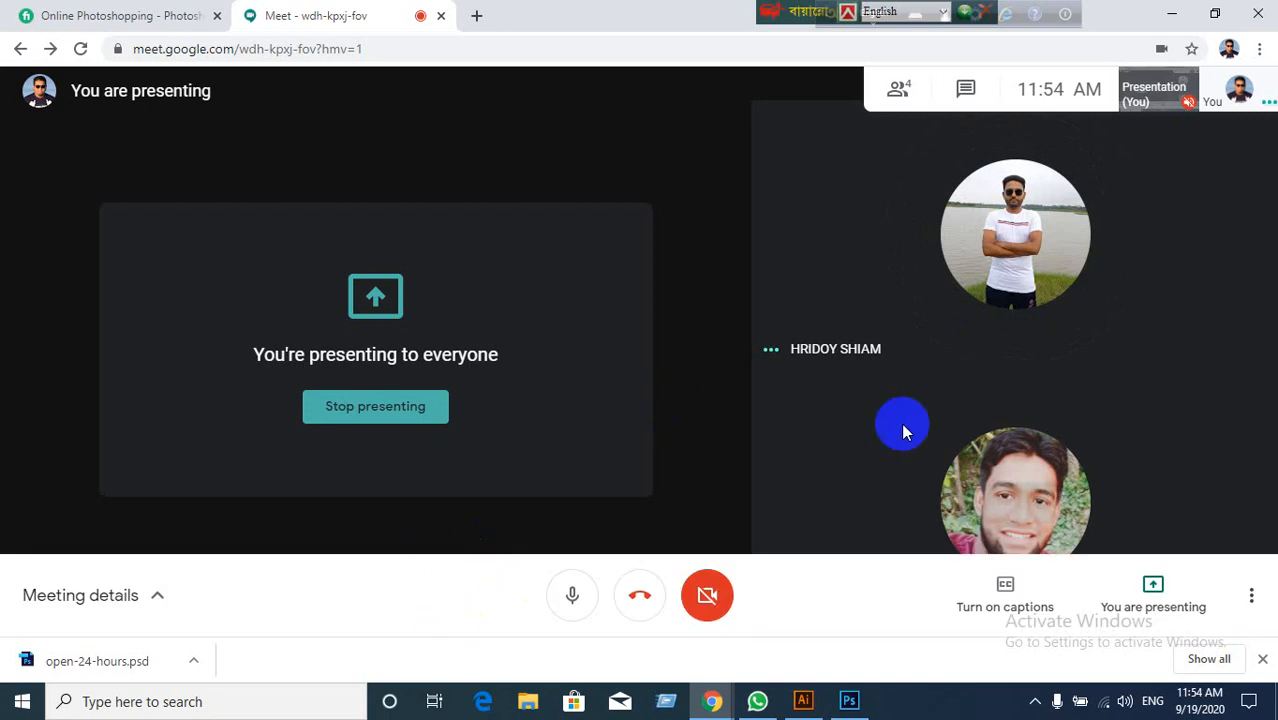
{"action": "left_click", "coordinate": [805, 697]}
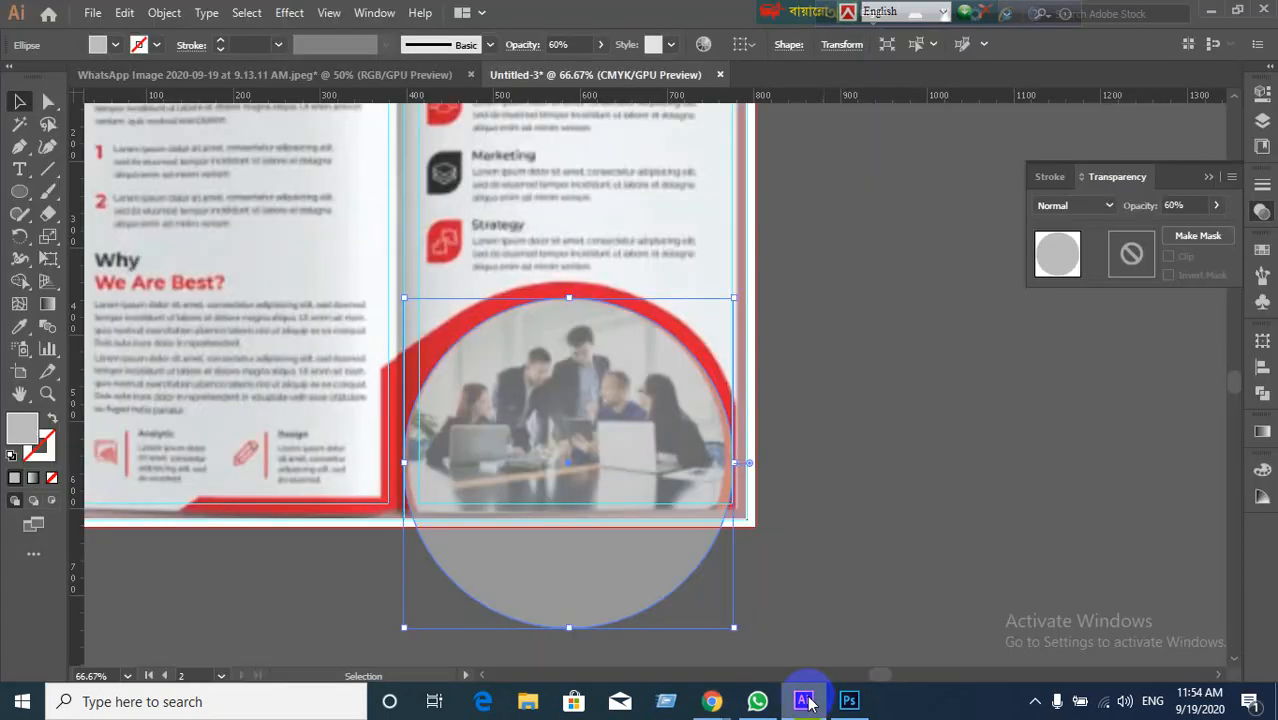
Step: Recolor the circle over the team photo with the red sampled from the band along the spread's lower edge
{"action": "left_click", "coordinate": [885, 432]}
{"action": "left_click", "coordinate": [588, 477]}
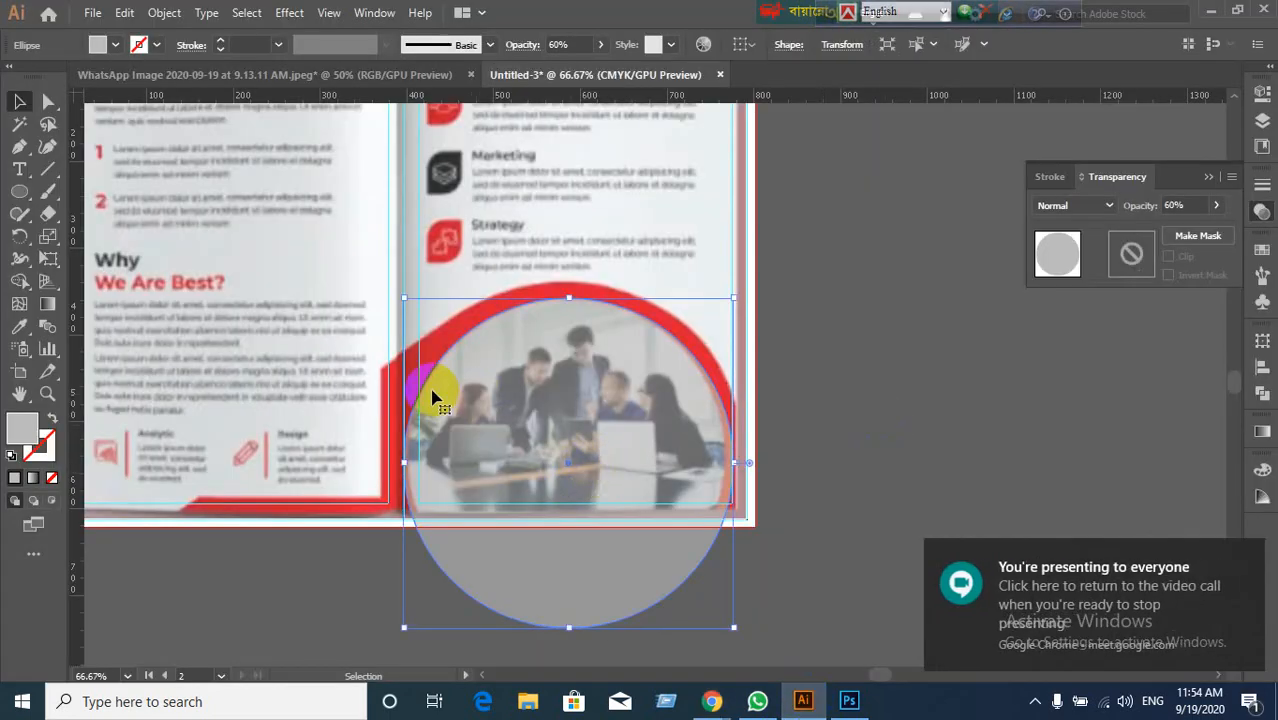
{"action": "left_click", "coordinate": [19, 326]}
{"action": "left_click", "coordinate": [348, 515]}
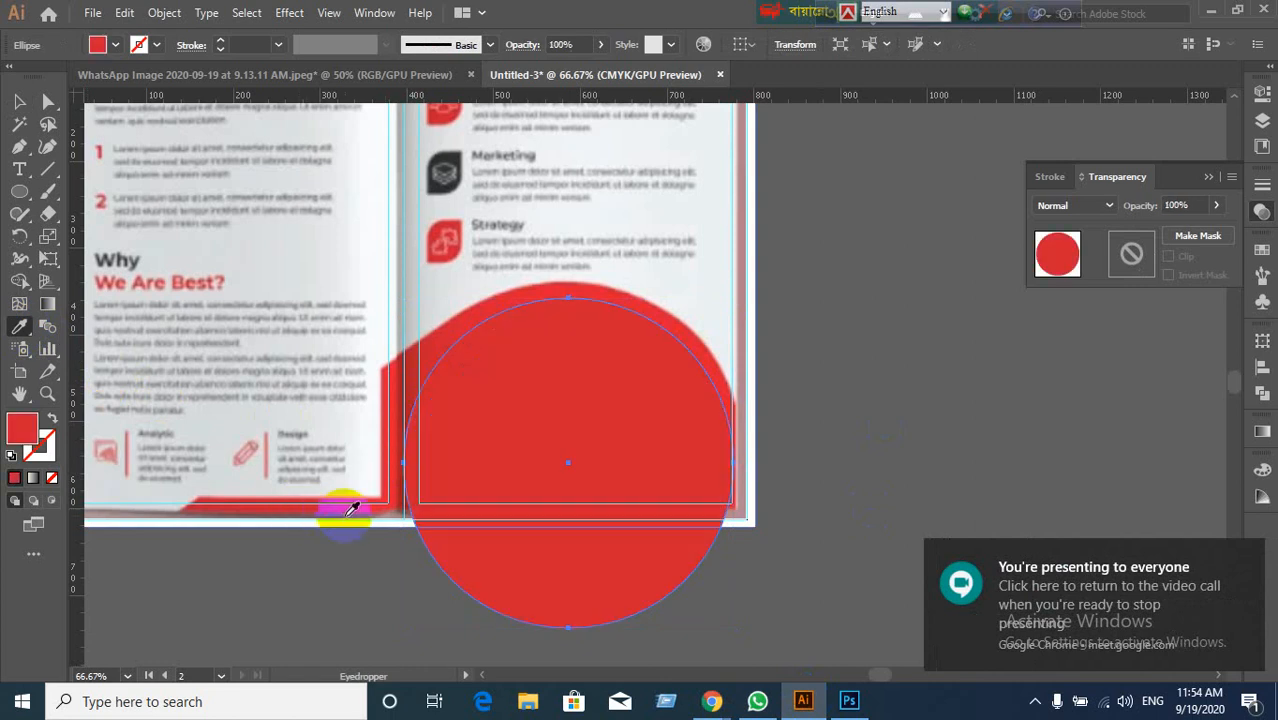
{"action": "left_click", "coordinate": [19, 102]}
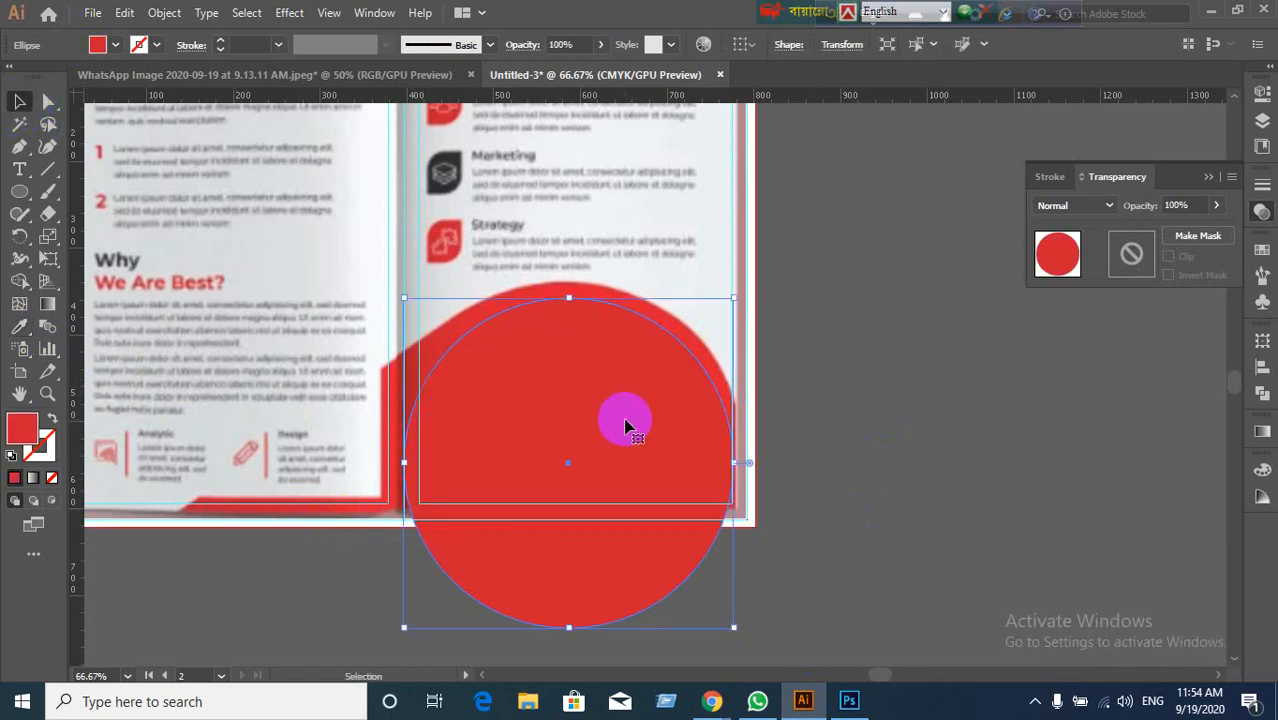
Step: Offset the red circle's path outward by 18 px with miter joins, previewing it against the reference arch
{"action": "left_click", "coordinate": [840, 522]}
{"action": "left_click", "coordinate": [641, 507]}
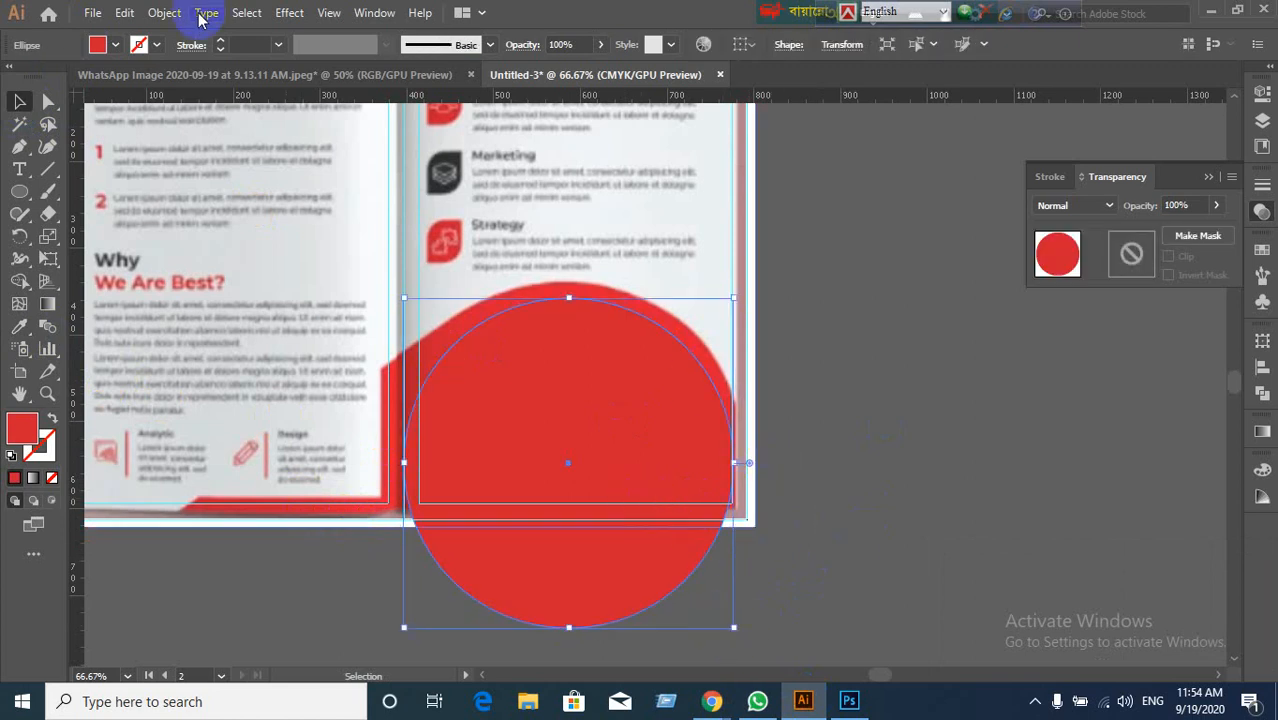
{"action": "left_click", "coordinate": [166, 13]}
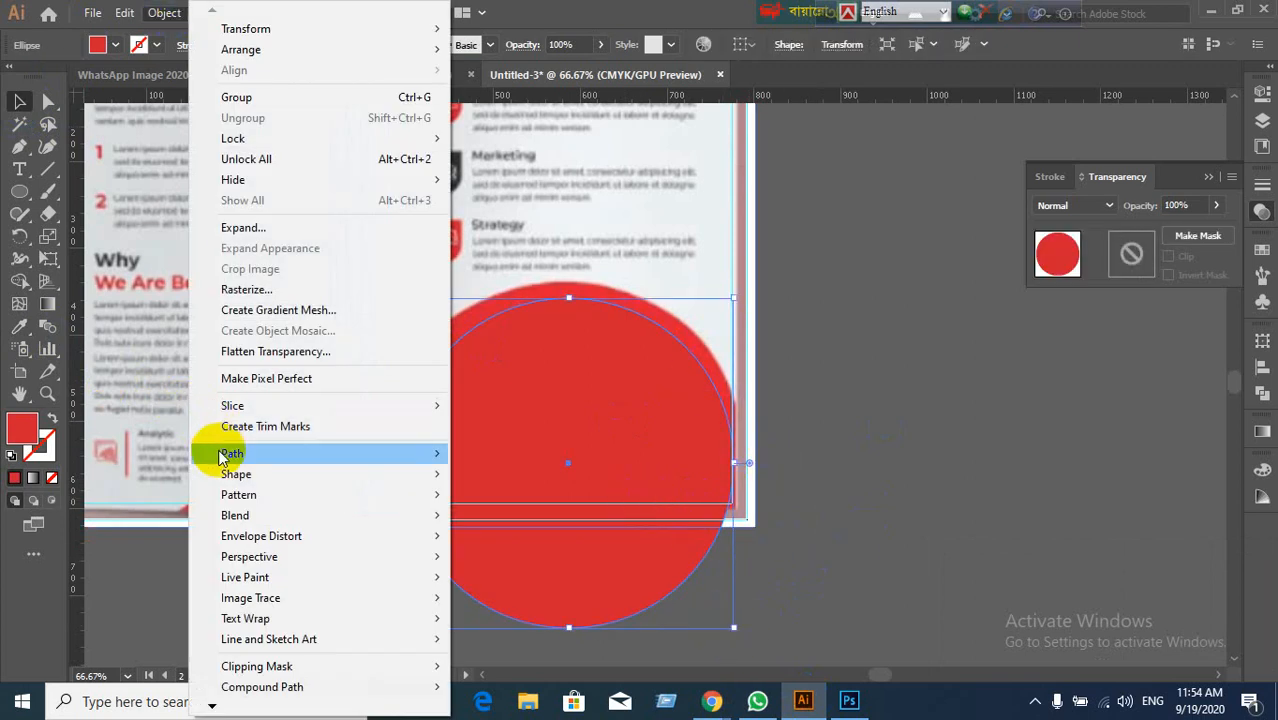
{"action": "mouse_move", "coordinate": [224, 453]}
{"action": "left_click", "coordinate": [522, 517]}
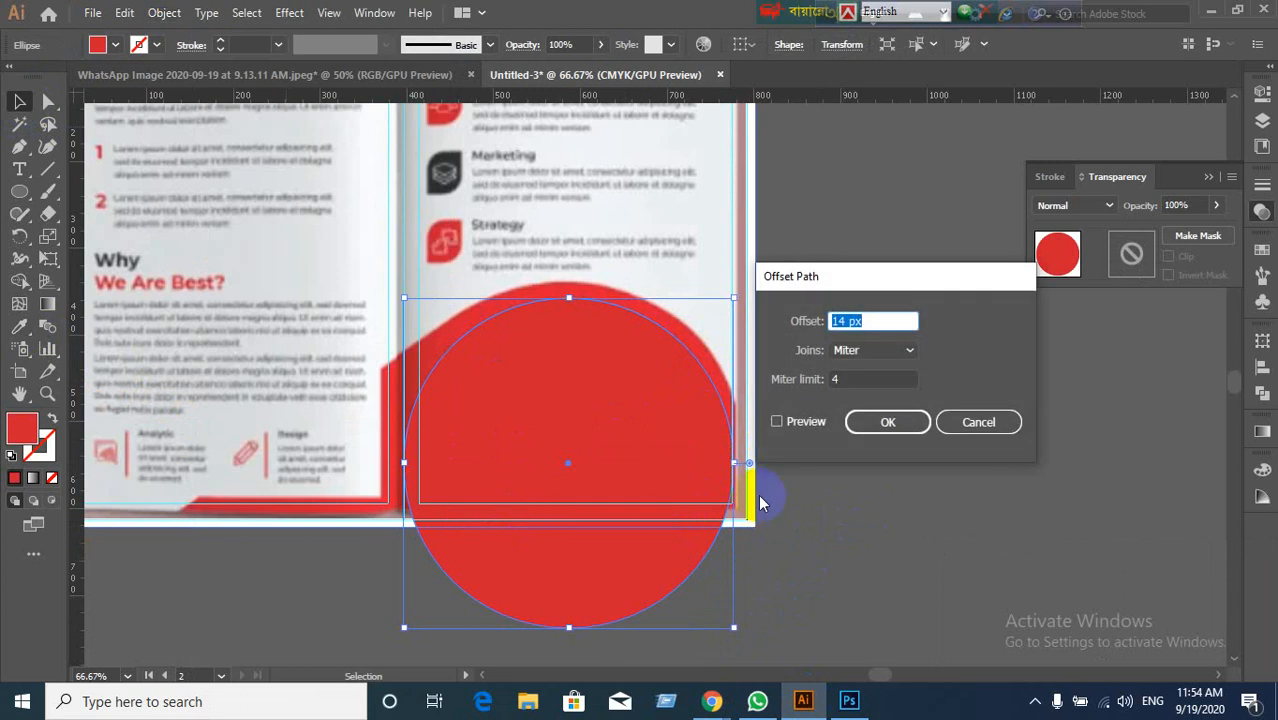
{"action": "left_click", "coordinate": [777, 424]}
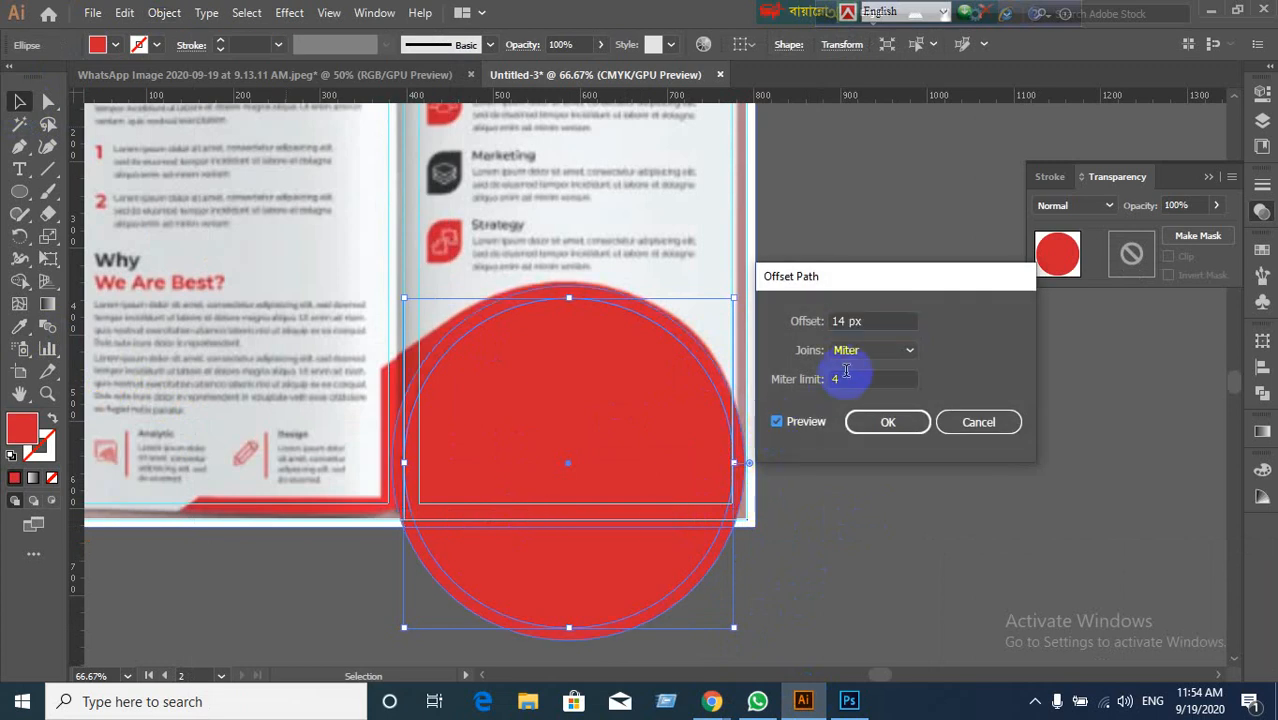
{"action": "double_click", "coordinate": [866, 321]}
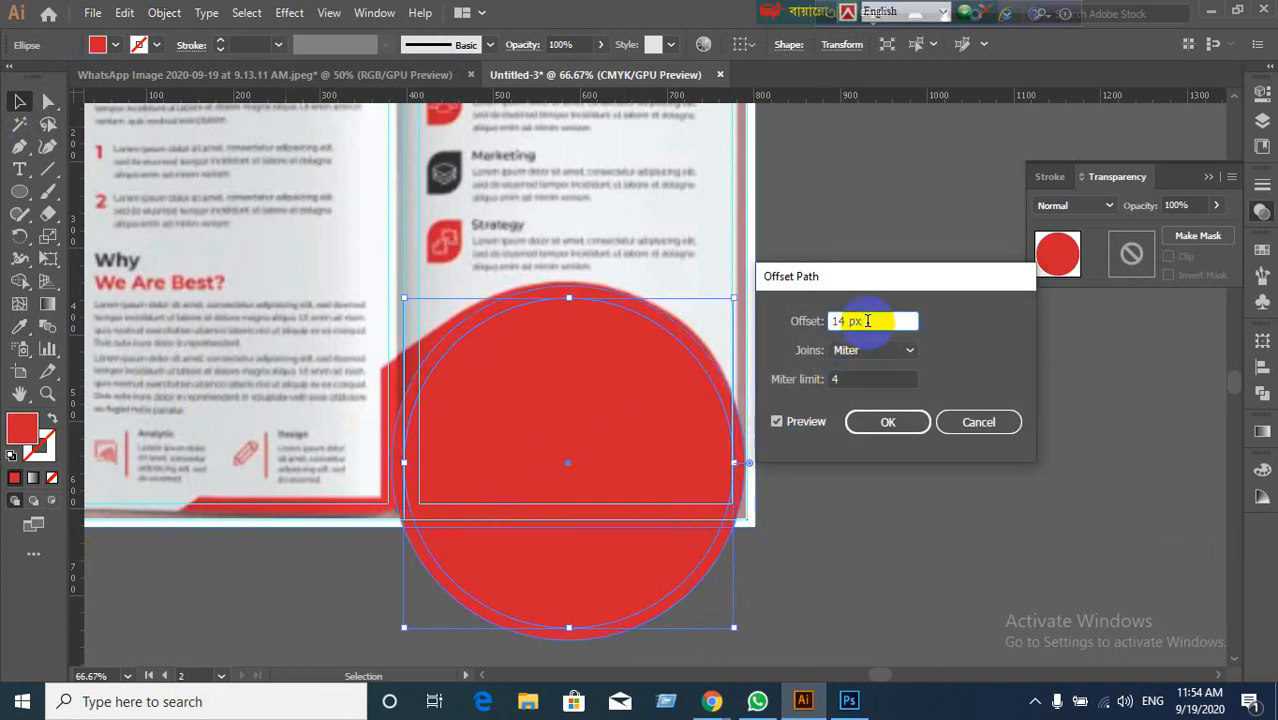
{"action": "key", "text": "Up"}
{"action": "key", "text": "Up"}
{"action": "key", "text": "Up"}
{"action": "key", "text": "Up"}
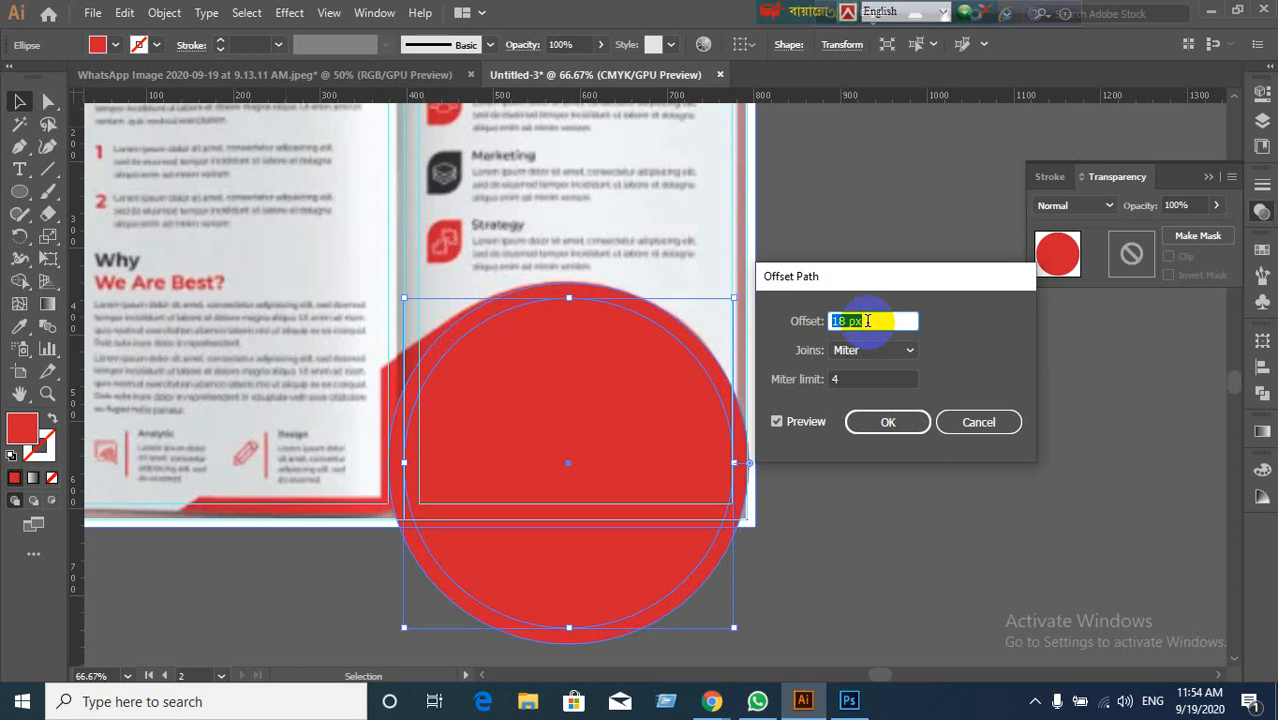
Step: Offset the red circle's path by 20 px with miter joins
{"action": "key", "text": "Up"}
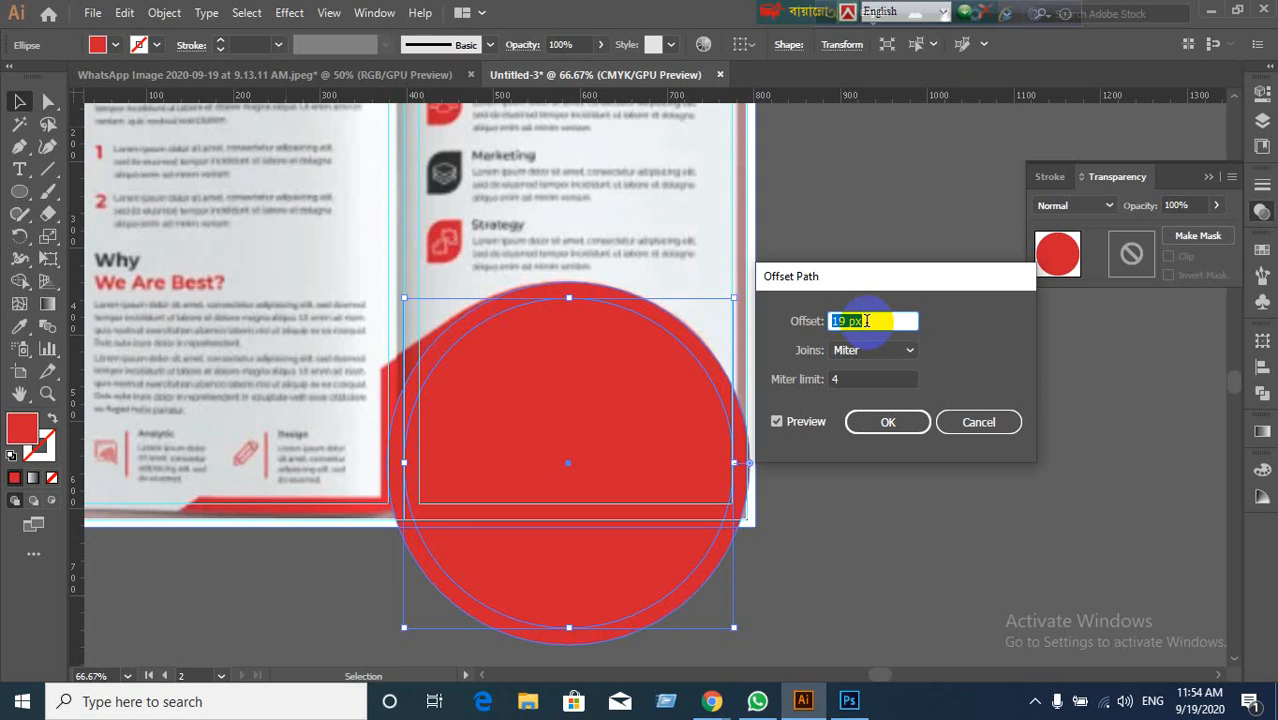
{"action": "key", "text": "Up"}
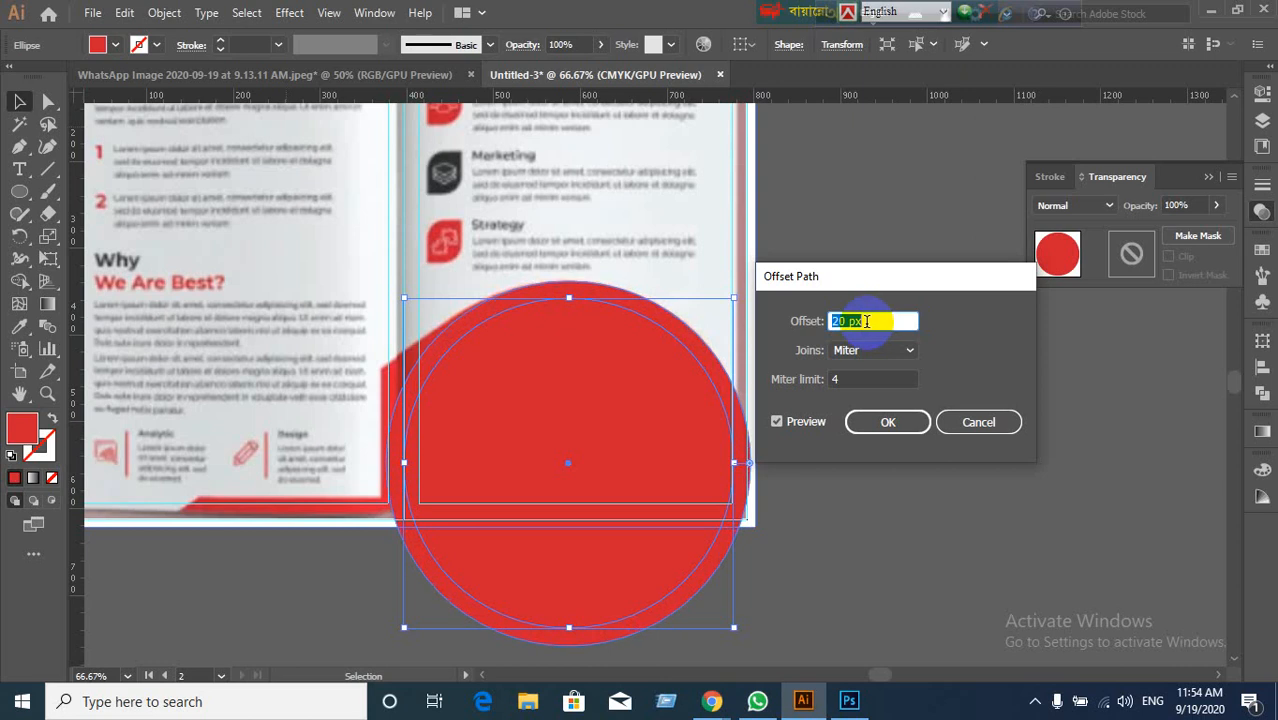
{"action": "left_click", "coordinate": [901, 421]}
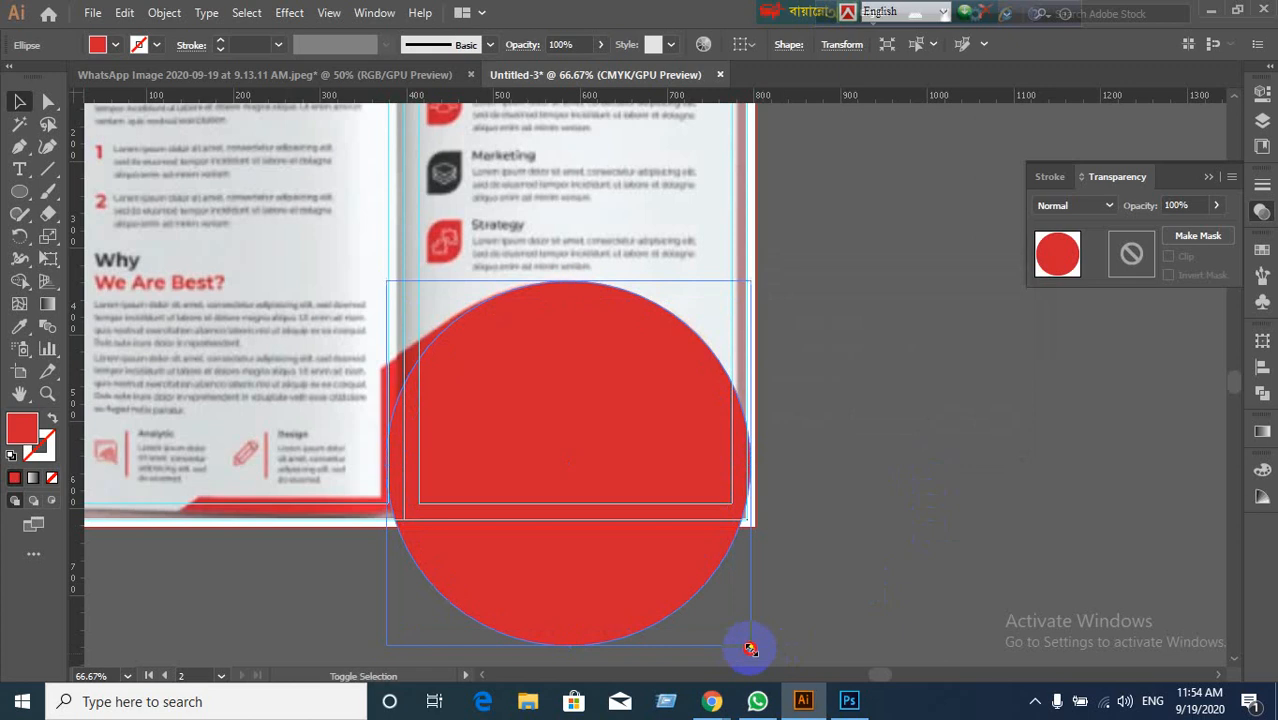
Step: Move the smaller original red circle off the page and delete it, keeping the larger offset circle
{"action": "mouse_move", "coordinate": [750, 648]}
{"action": "left_mouse_down"}
{"action": "mouse_move", "coordinate": [765, 692]}
{"action": "mouse_move", "coordinate": [762, 637]}
{"action": "left_mouse_up"}
{"action": "key", "text": "ctrl+z"}
{"action": "left_click_drag", "start_coordinate": [577, 484], "coordinate": [956, 600]}
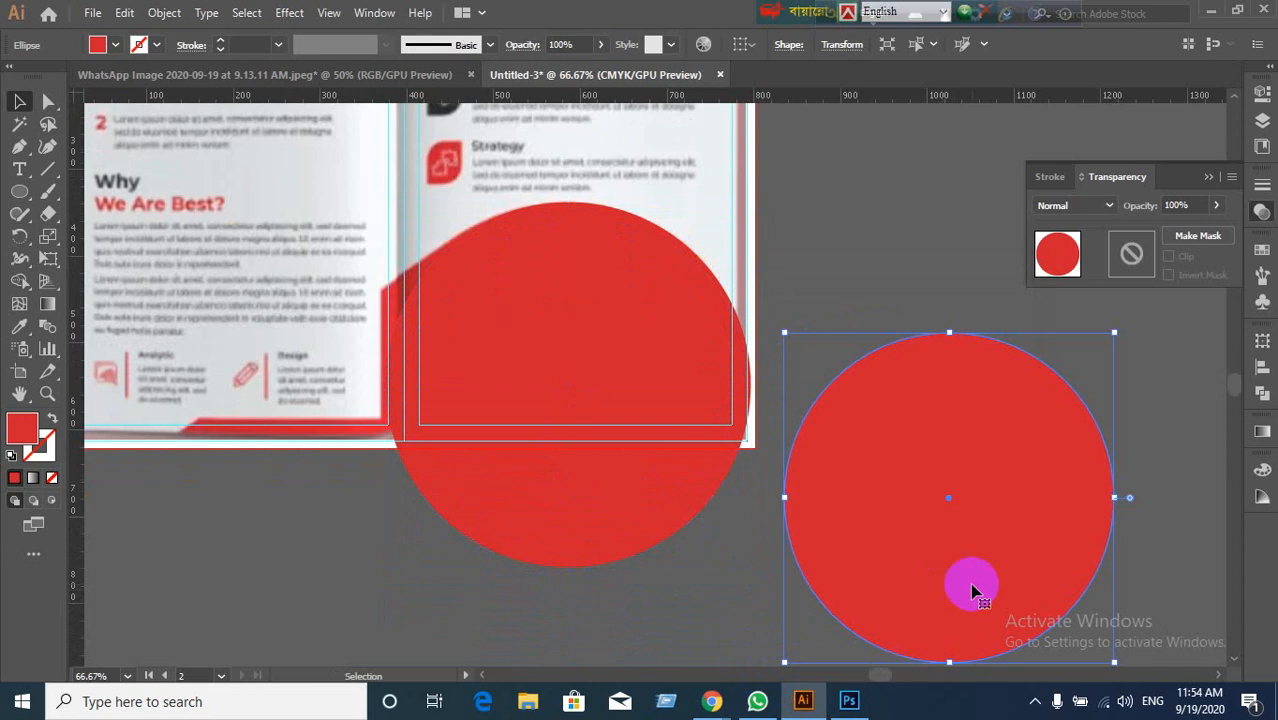
{"action": "left_click", "coordinate": [688, 607]}
{"action": "left_click", "coordinate": [958, 541]}
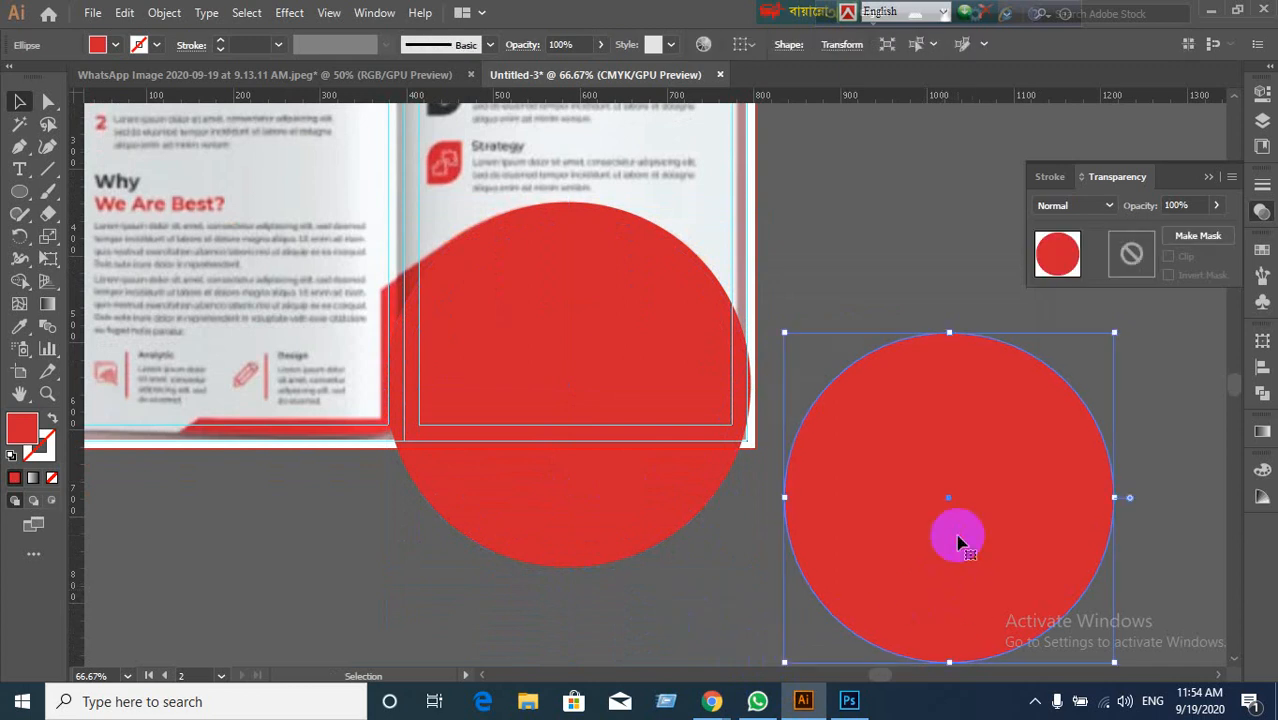
{"action": "key", "text": "Delete"}
Step: Enlarge the remaining red circle slightly and move it down over the photo below the services list
{"action": "left_click", "coordinate": [587, 455]}
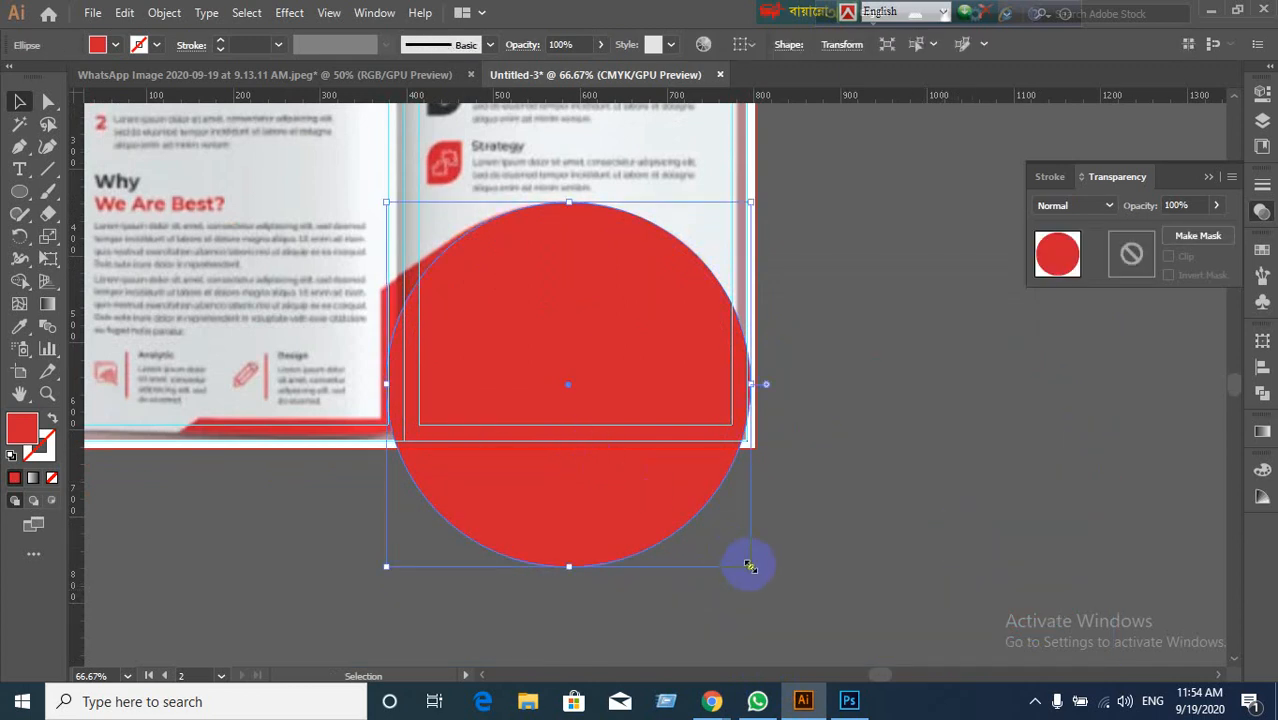
{"action": "left_click_drag", "start_coordinate": [749, 564], "coordinate": [709, 523]}
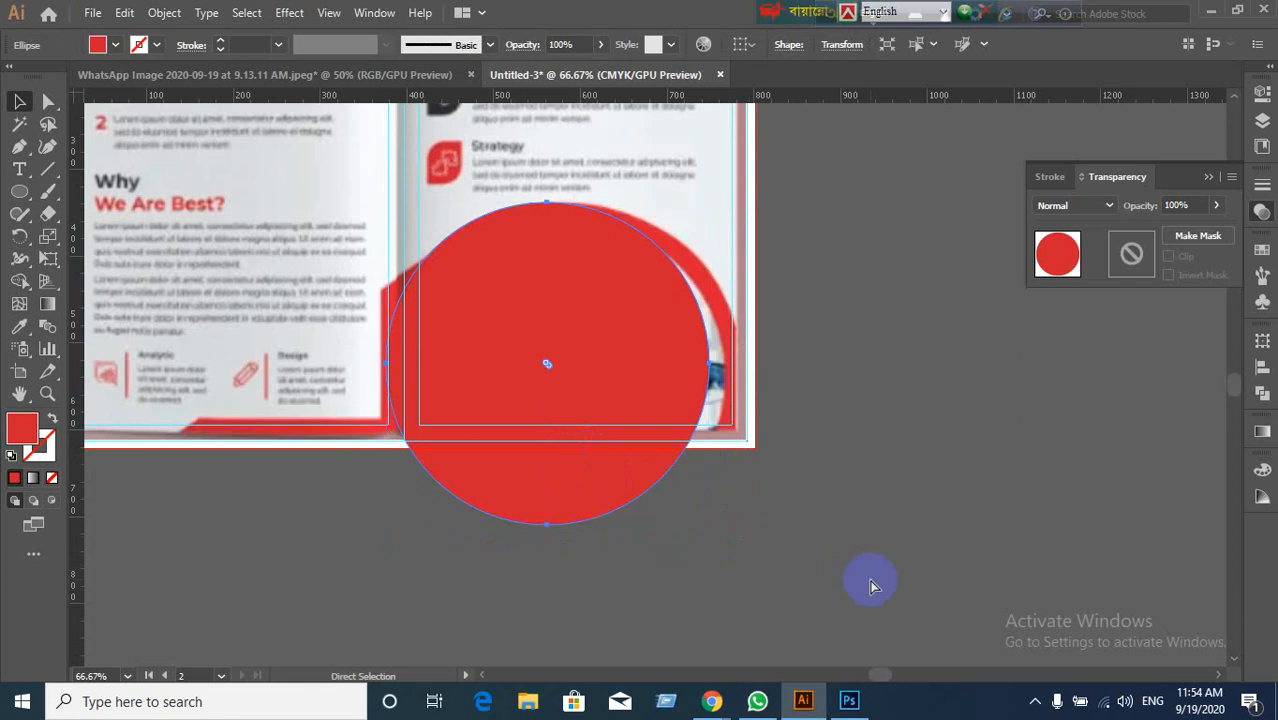
{"action": "key", "text": "ctrl+z"}
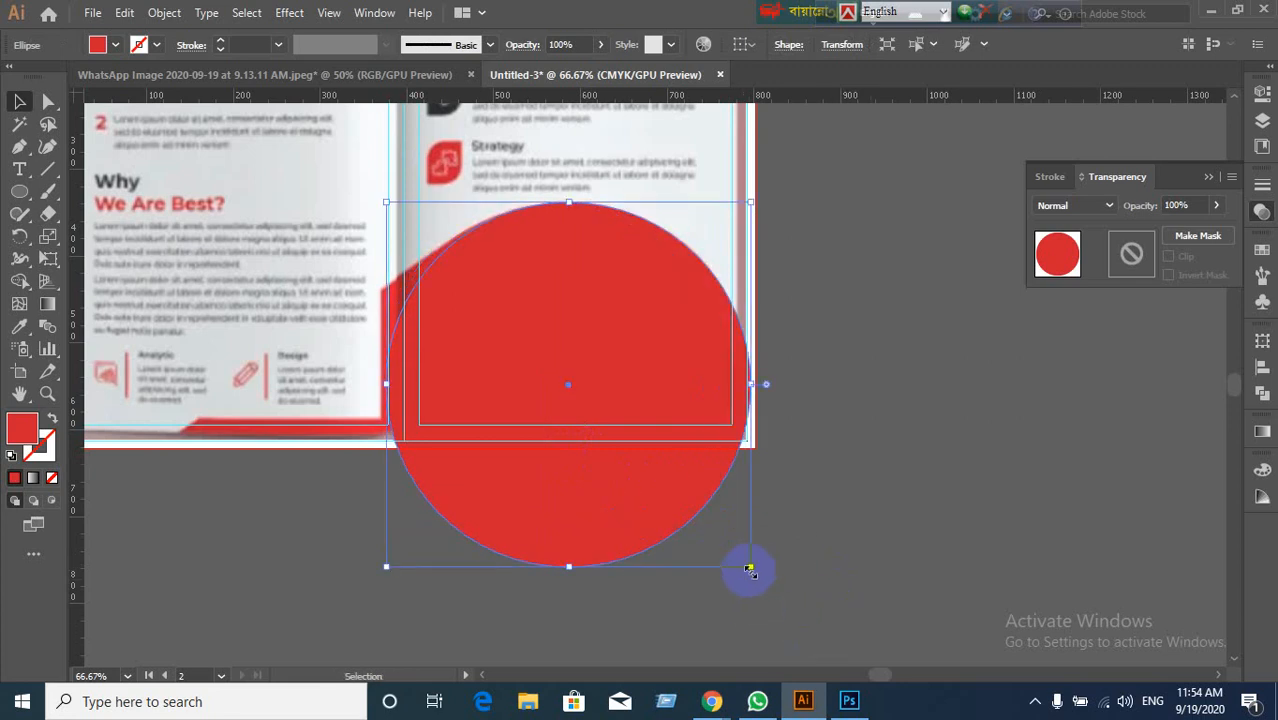
{"action": "mouse_move", "coordinate": [753, 568]}
{"action": "left_mouse_down"}
{"action": "mouse_move", "coordinate": [779, 592]}
{"action": "mouse_move", "coordinate": [767, 588]}
{"action": "left_mouse_up"}
{"action": "left_click_drag", "start_coordinate": [737, 498], "coordinate": [720, 528]}
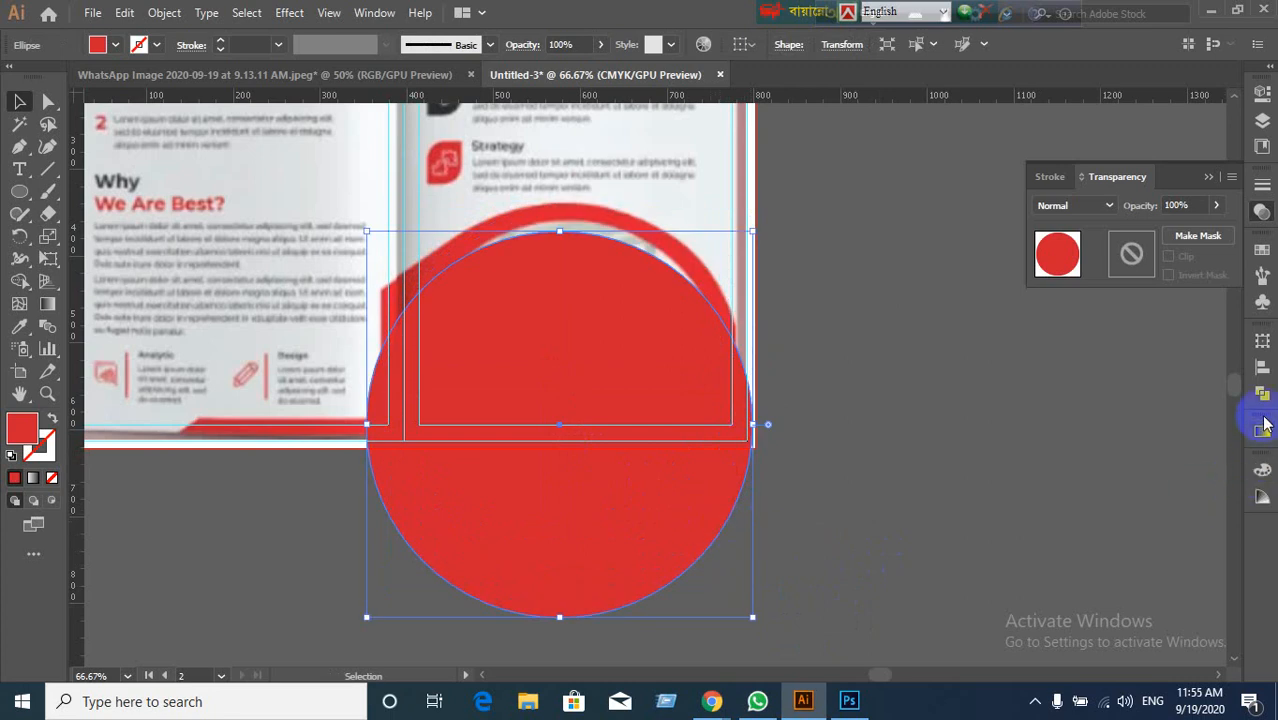
Step: Set the enlarged red circle's opacity to 50%
{"action": "left_click", "coordinate": [1258, 210]}
{"action": "left_click", "coordinate": [1258, 210]}
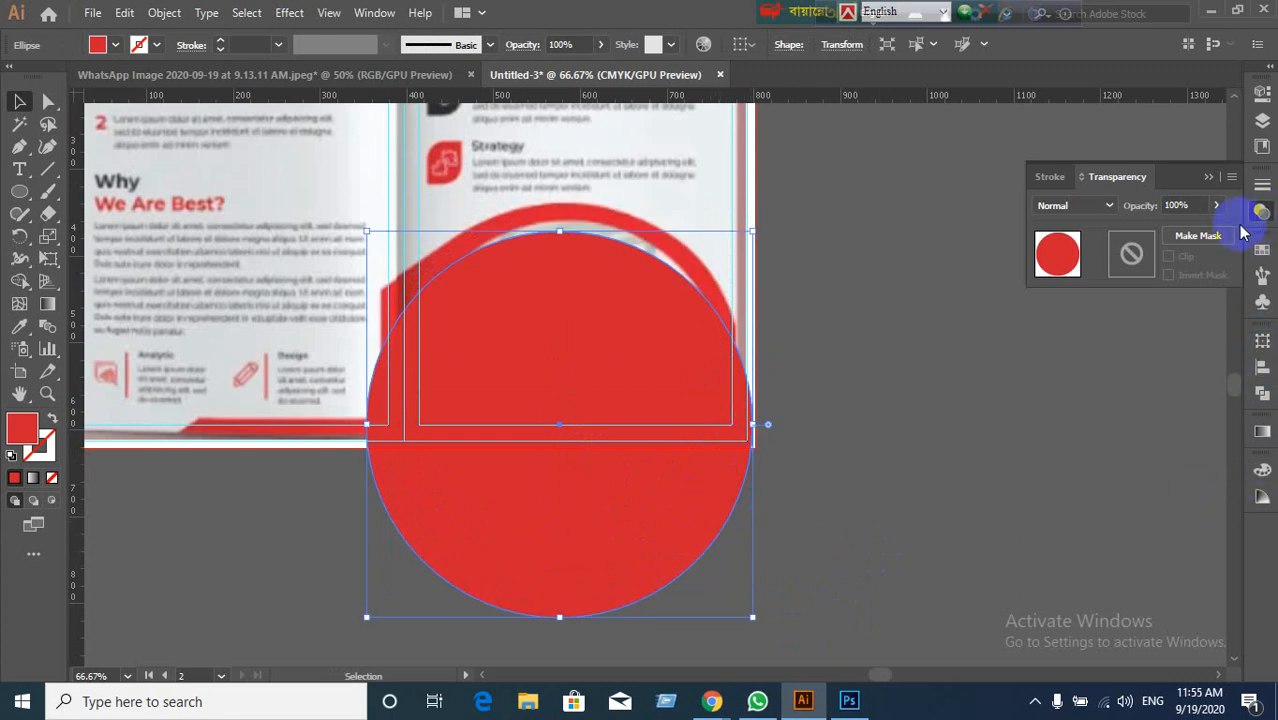
{"action": "left_click", "coordinate": [1195, 205]}
{"action": "type", "text": "50"}
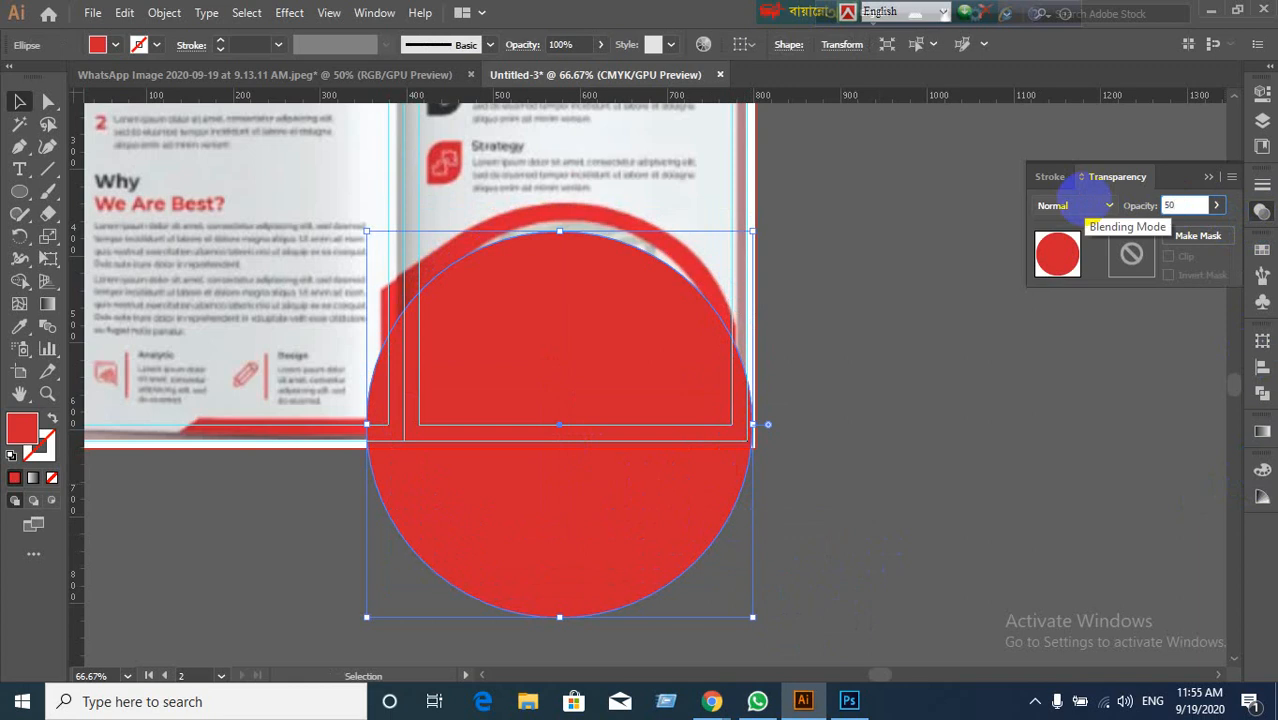
{"action": "key", "text": "Return"}
{"action": "left_click", "coordinate": [906, 376]}
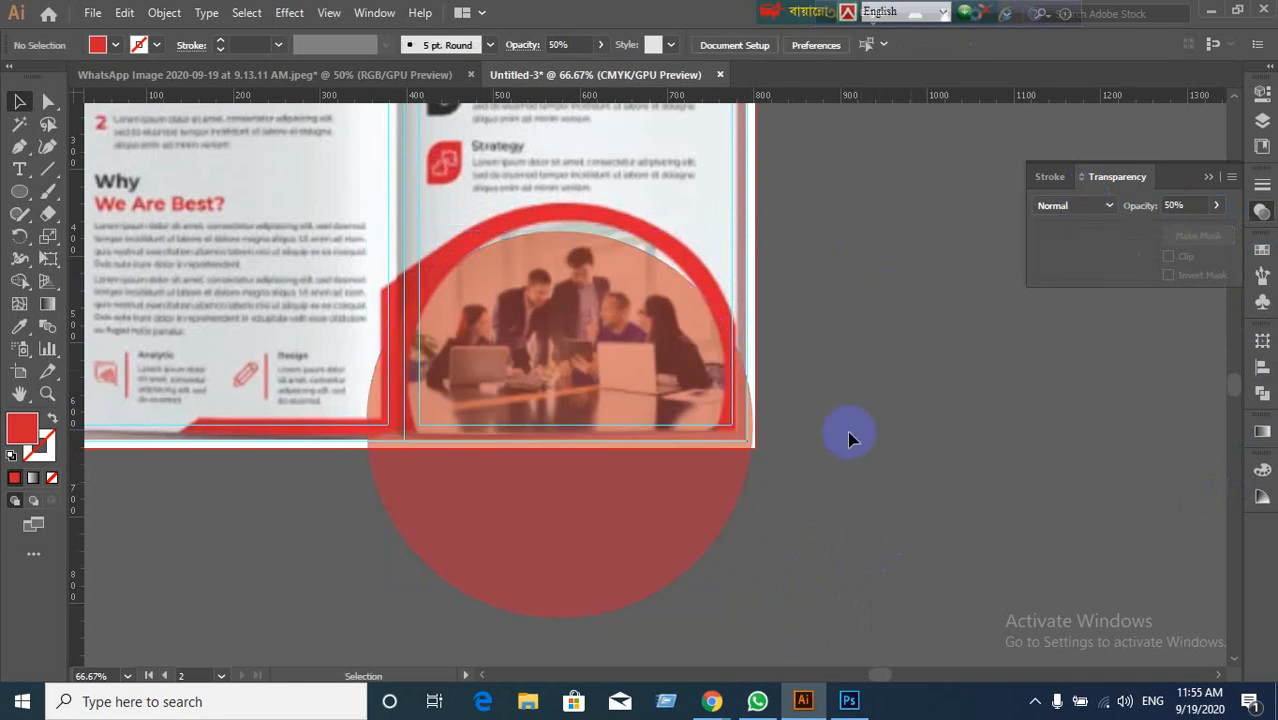
Step: Align the semi-transparent circle's top with the red arch around the photo, enlarging it slightly and shifting it sideways
{"action": "left_click_drag", "start_coordinate": [643, 498], "coordinate": [644, 466]}
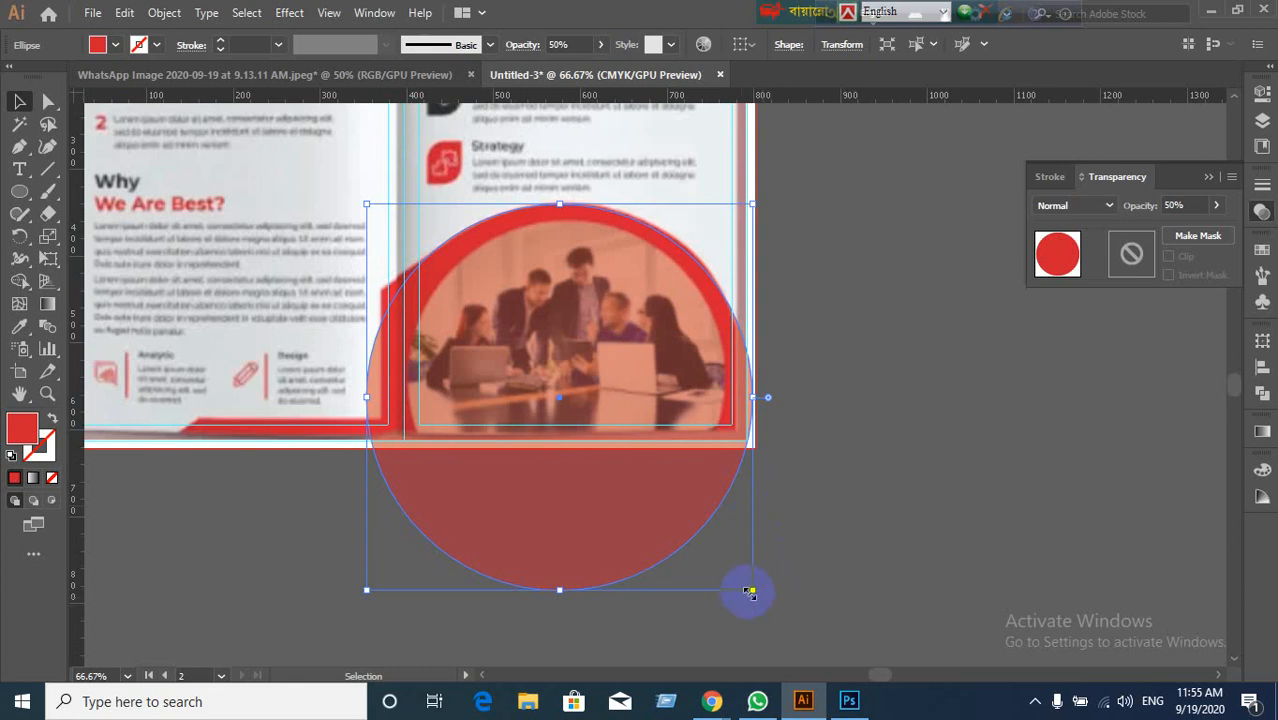
{"action": "left_click_drag", "start_coordinate": [749, 592], "coordinate": [779, 607]}
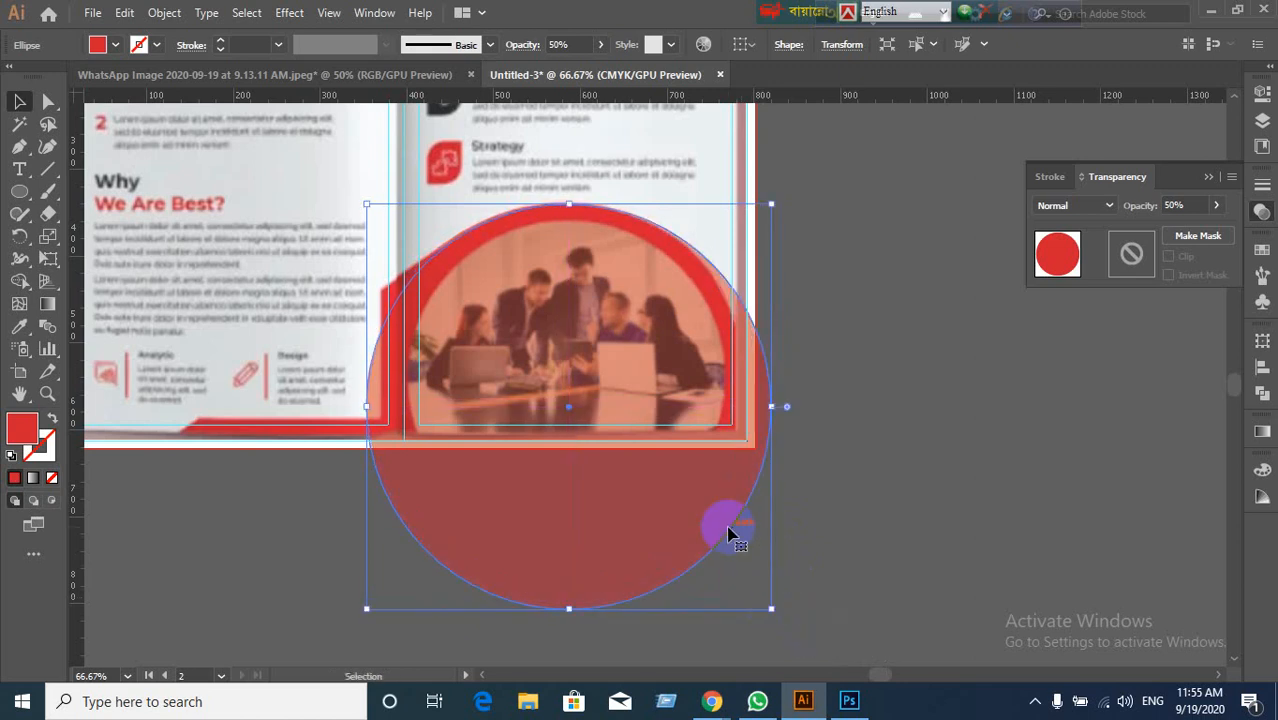
{"action": "left_click_drag", "start_coordinate": [730, 531], "coordinate": [699, 500]}
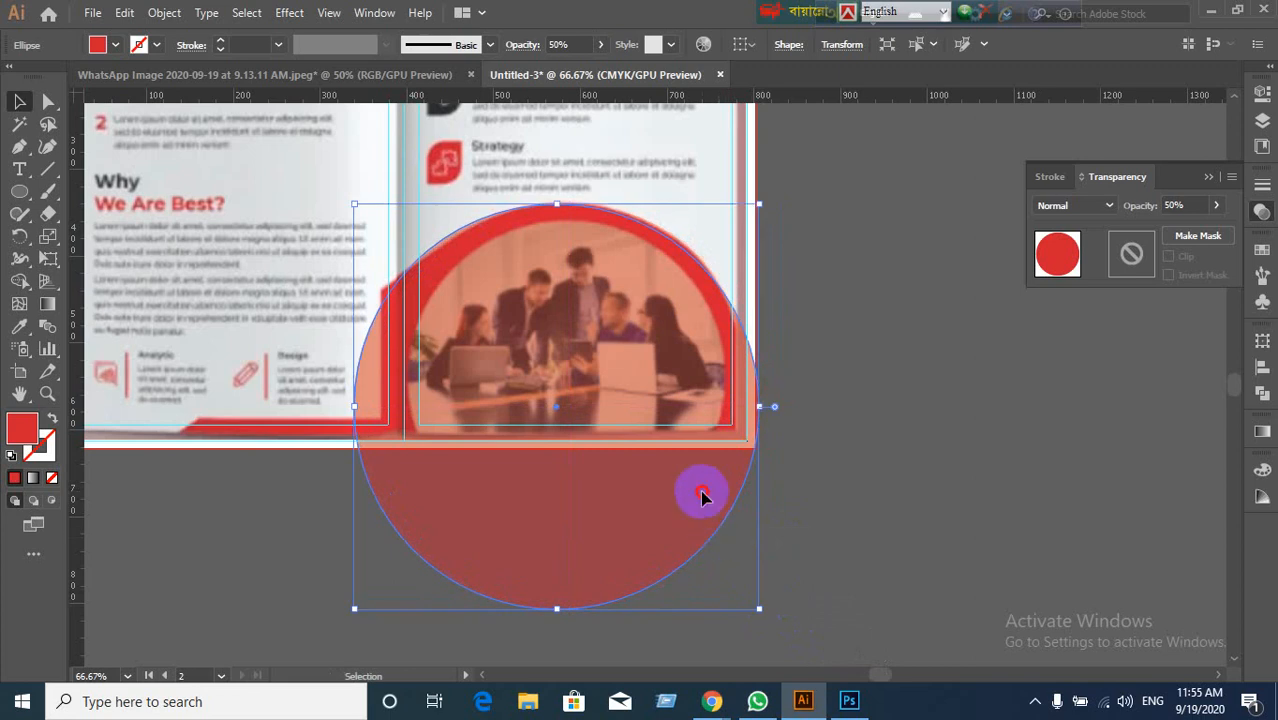
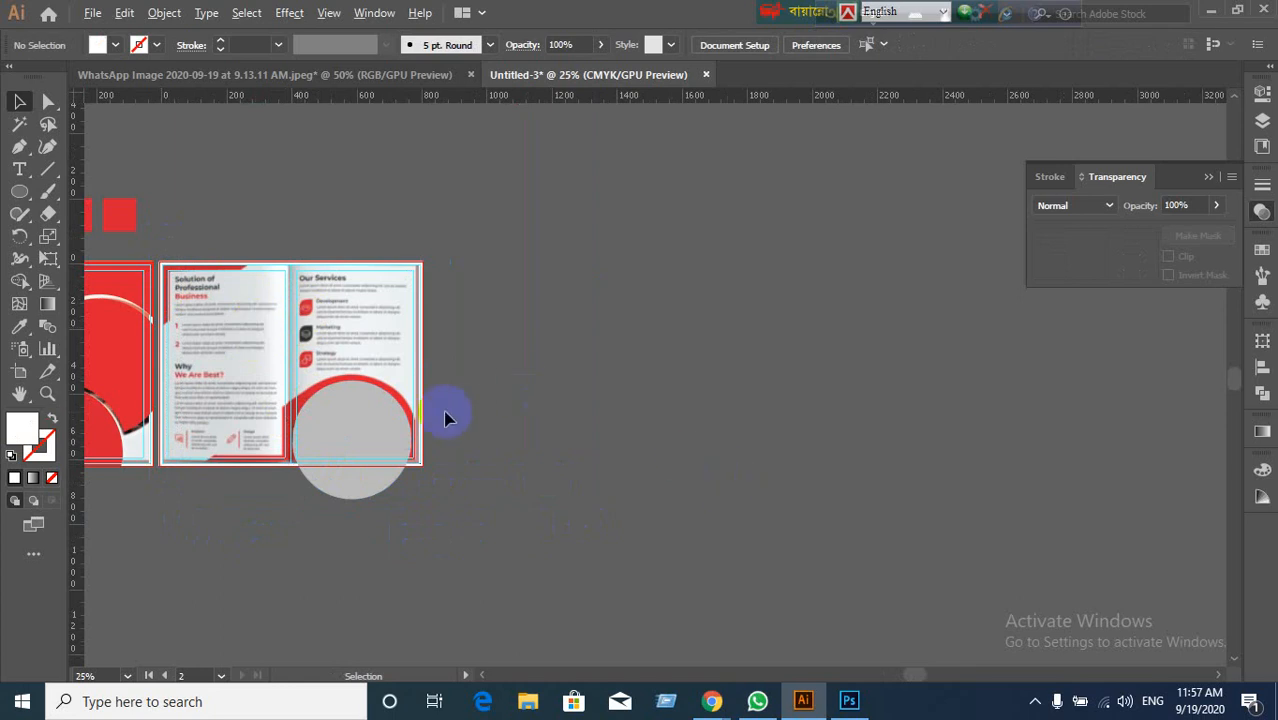
Step: Use the Shape Builder with the horizontal line to cut off the part of the grey circle below the page edge
{"action": "scroll", "coordinate": [473, 417], "scroll_direction": "up", "scroll_amount": 4}
{"action": "left_click_drag", "start_coordinate": [448, 380], "coordinate": [1118, 334]}
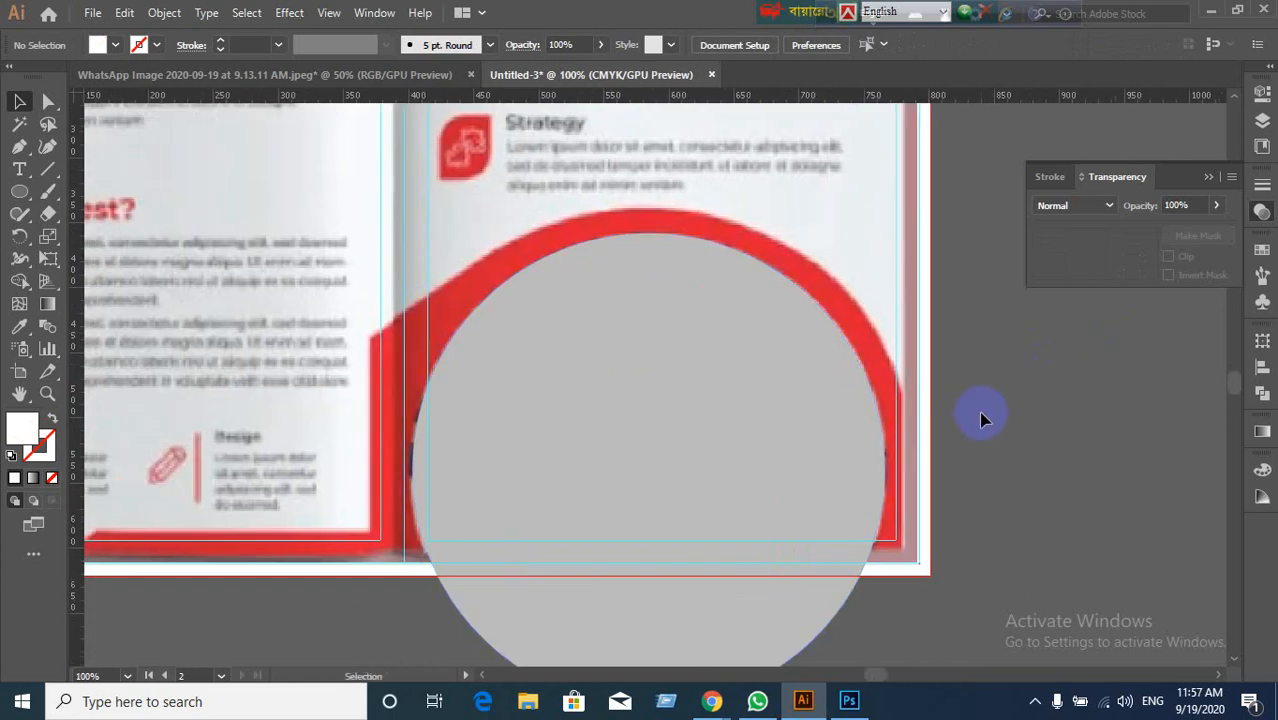
{"action": "left_click_drag", "start_coordinate": [982, 419], "coordinate": [845, 416]}
{"action": "scroll", "coordinate": [975, 410], "scroll_direction": "down", "scroll_amount": 2}
{"action": "left_click", "coordinate": [636, 489]}
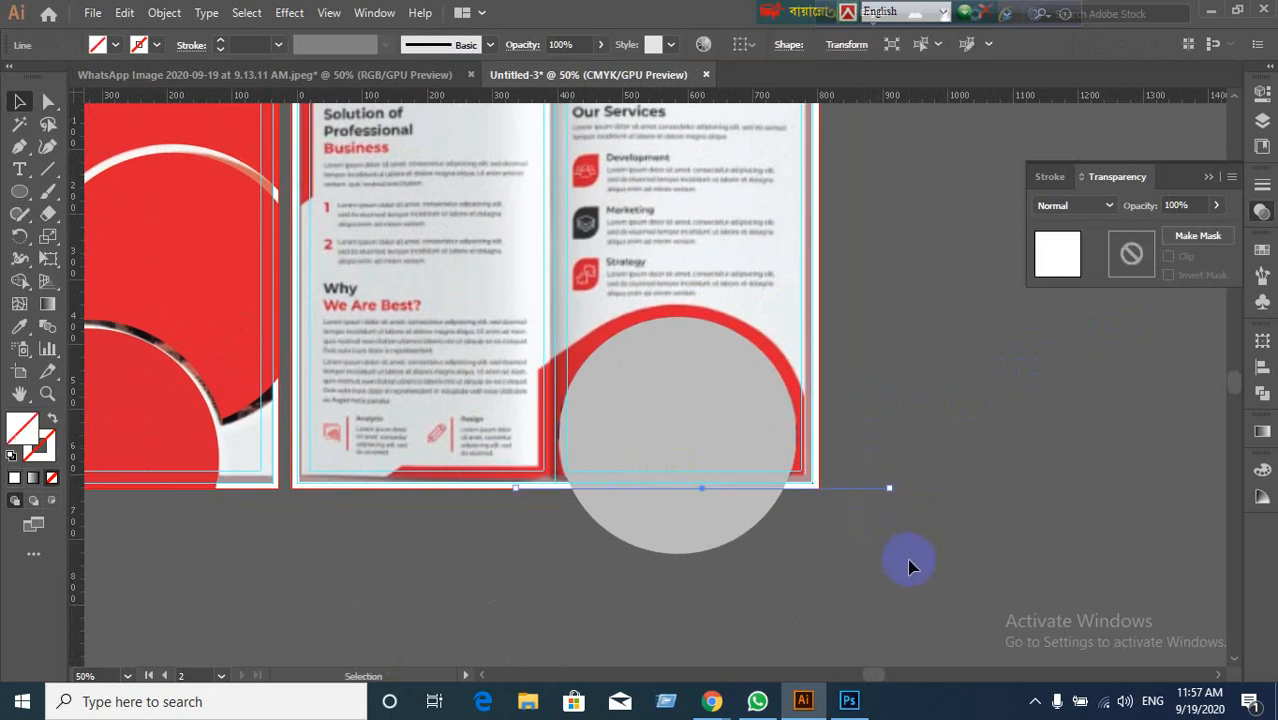
{"action": "left_click", "coordinate": [860, 569]}
{"action": "left_click", "coordinate": [672, 468]}
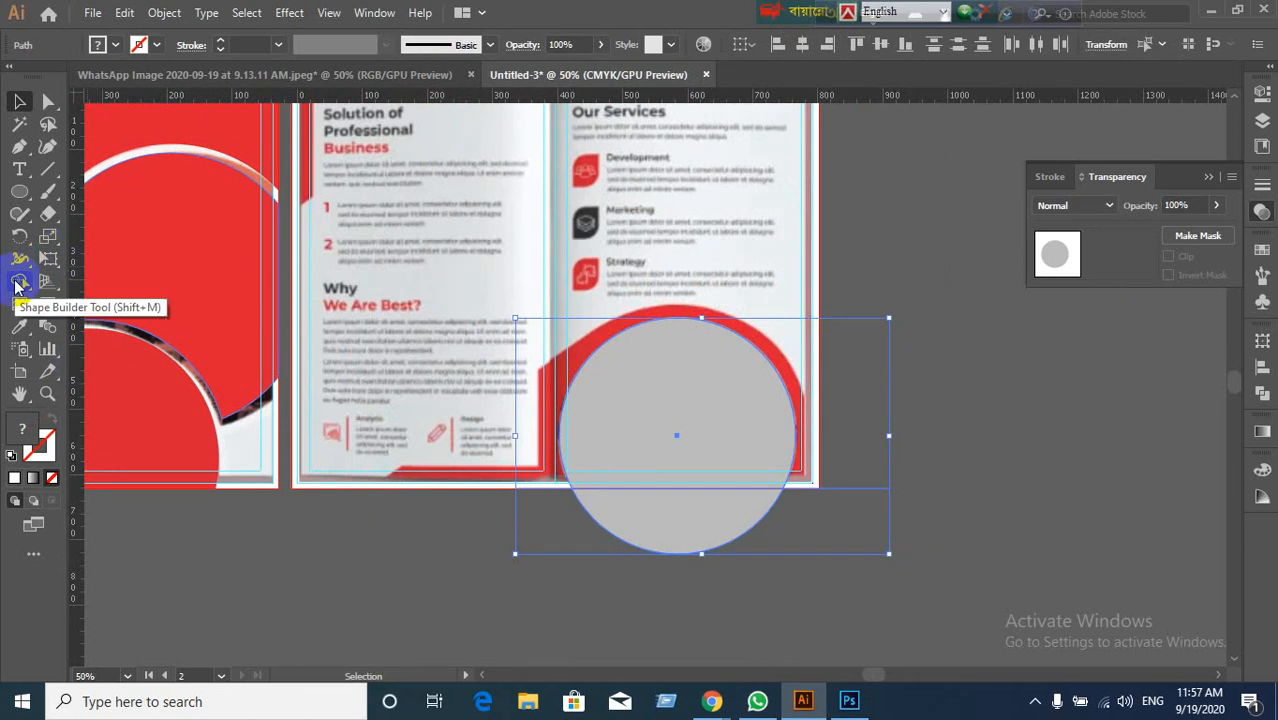
{"action": "left_click", "coordinate": [16, 285]}
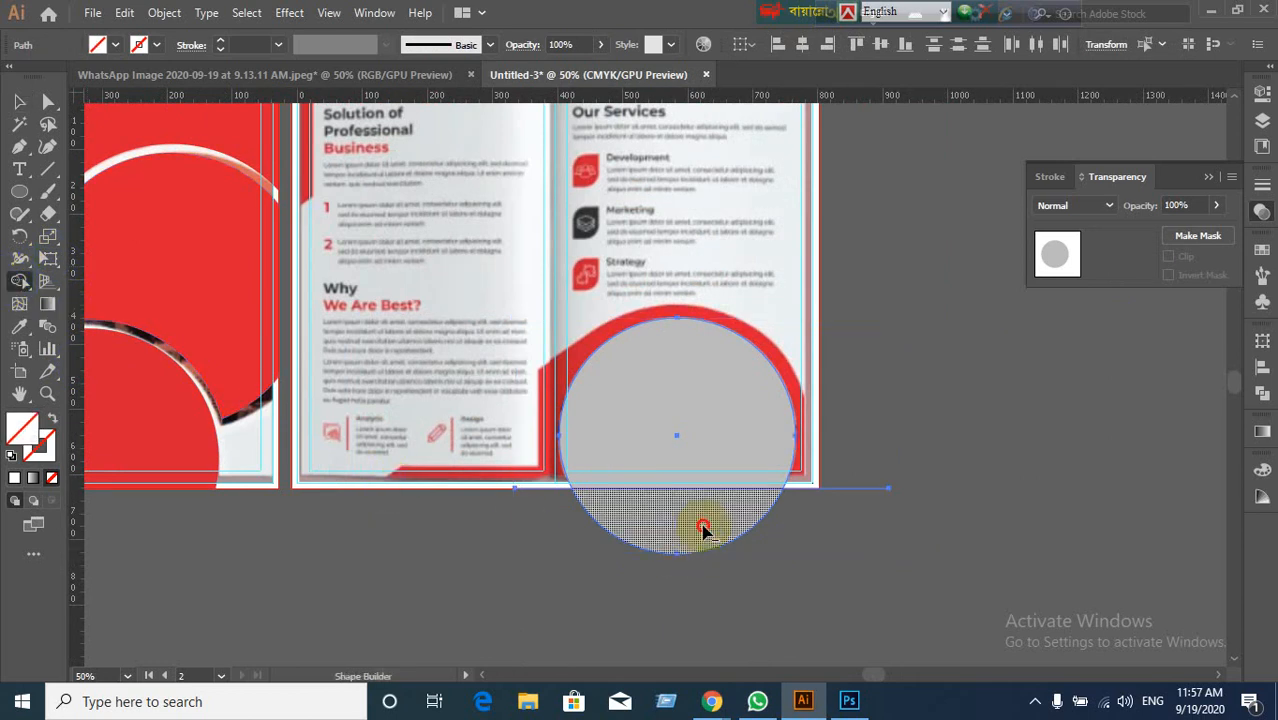
{"action": "left_click", "coordinate": [703, 530], "text": "alt"}
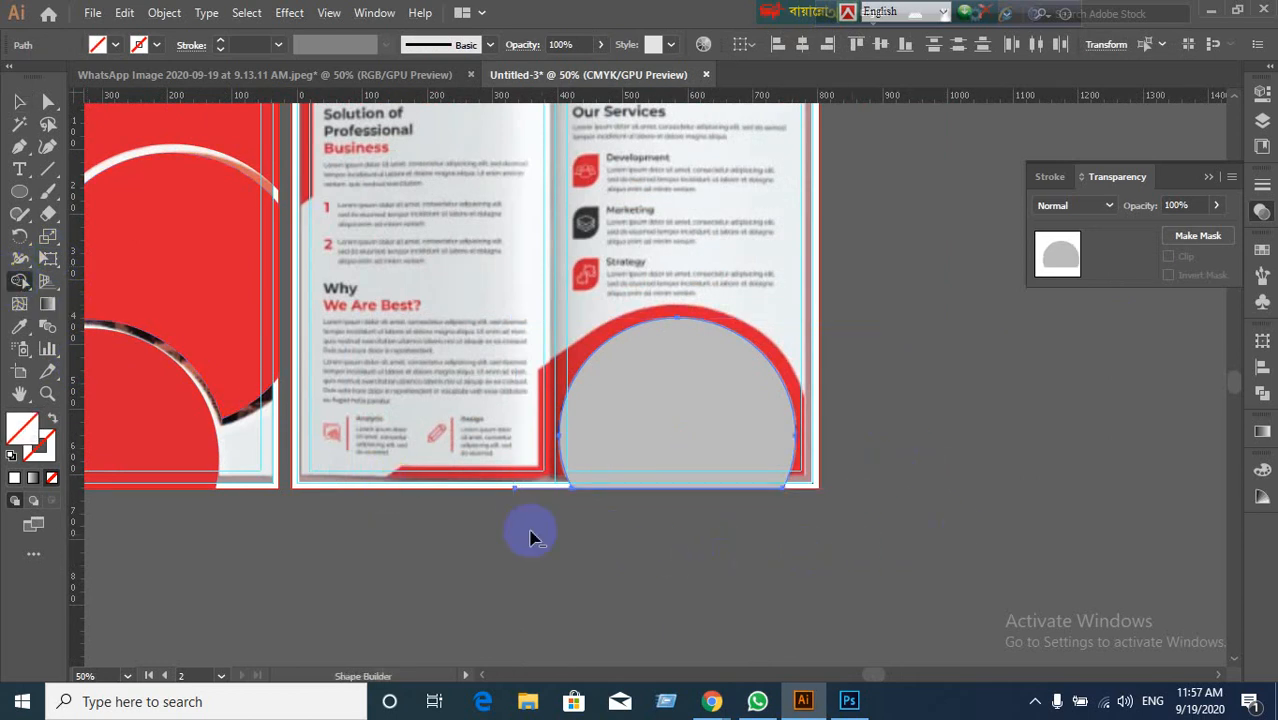
Step: Remove the leftover line beside the grey dome, then test-move the dome and undo the move
{"action": "scroll", "coordinate": [560, 536], "scroll_direction": "up", "scroll_amount": 3}
{"action": "left_click_drag", "start_coordinate": [615, 516], "coordinate": [619, 432]}
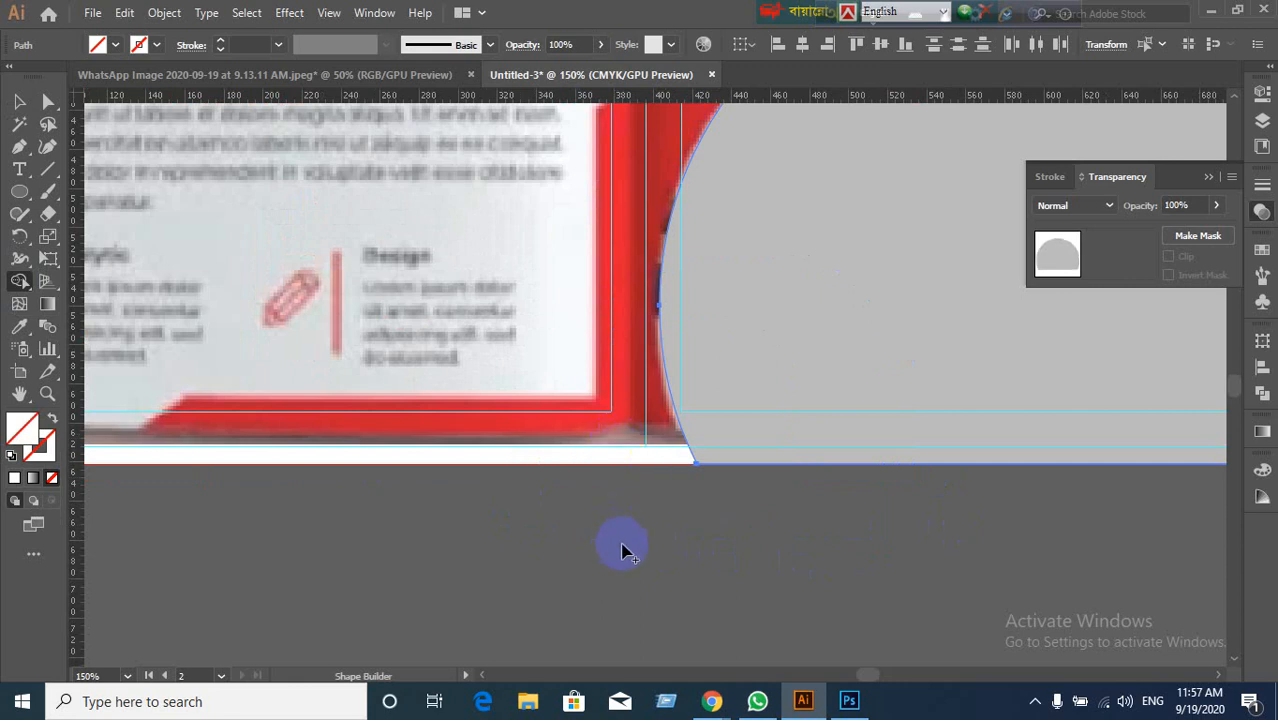
{"action": "scroll", "coordinate": [624, 542], "scroll_direction": "down", "scroll_amount": 3}
{"action": "left_click", "coordinate": [20, 103]}
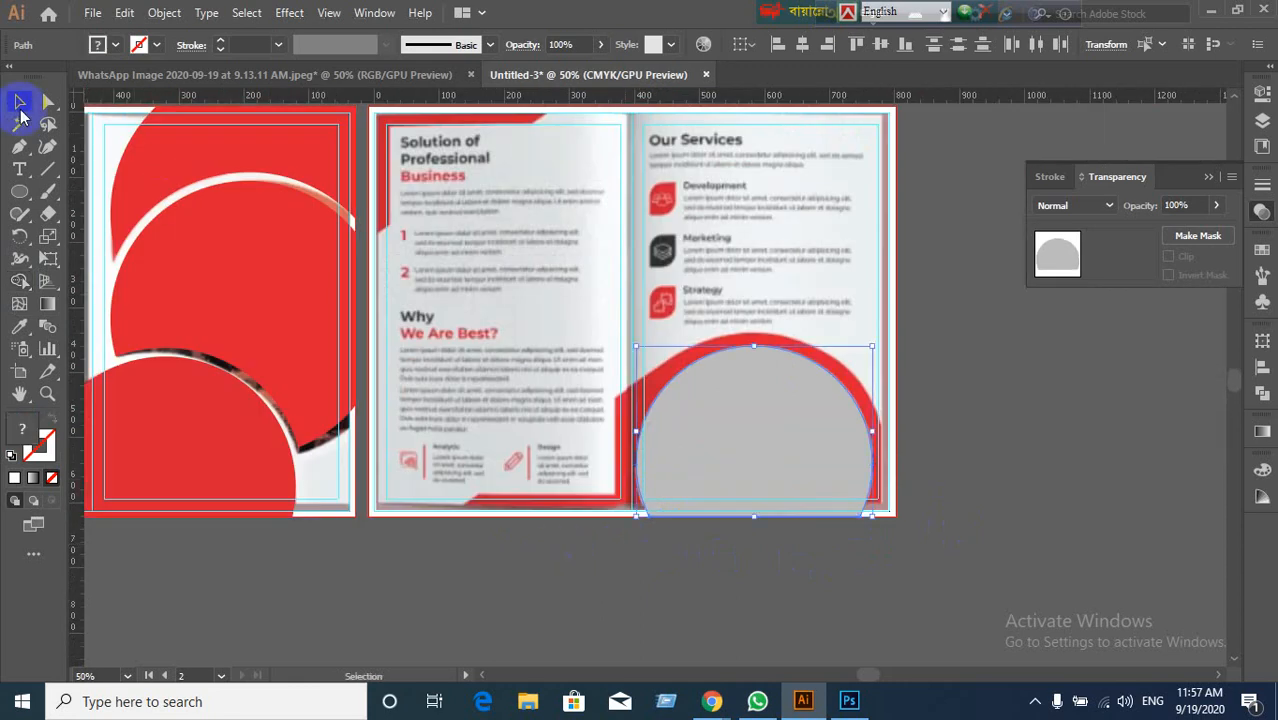
{"action": "left_click", "coordinate": [637, 570]}
{"action": "left_click_drag", "start_coordinate": [780, 468], "coordinate": [921, 523]}
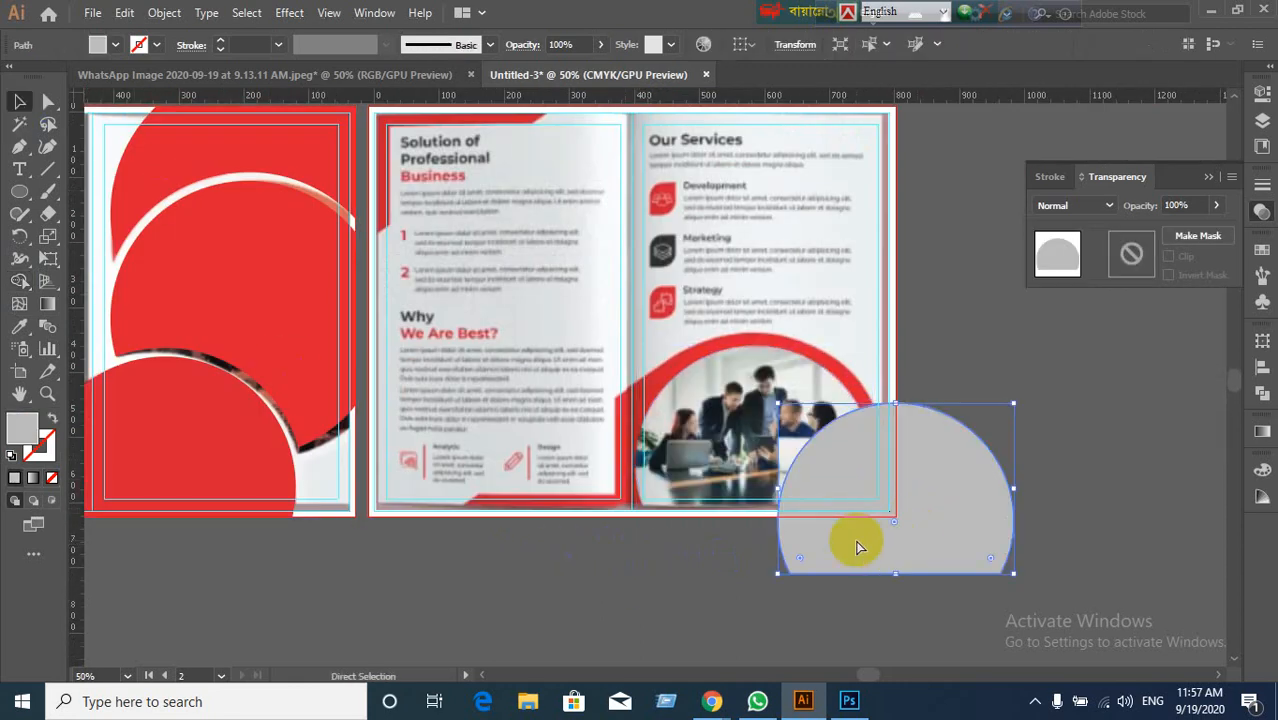
{"action": "key", "text": "ctrl+z"}
Step: Offset the grey dome's path by 20 px with miter joins and the preview enabled
{"action": "left_click", "coordinate": [755, 472]}
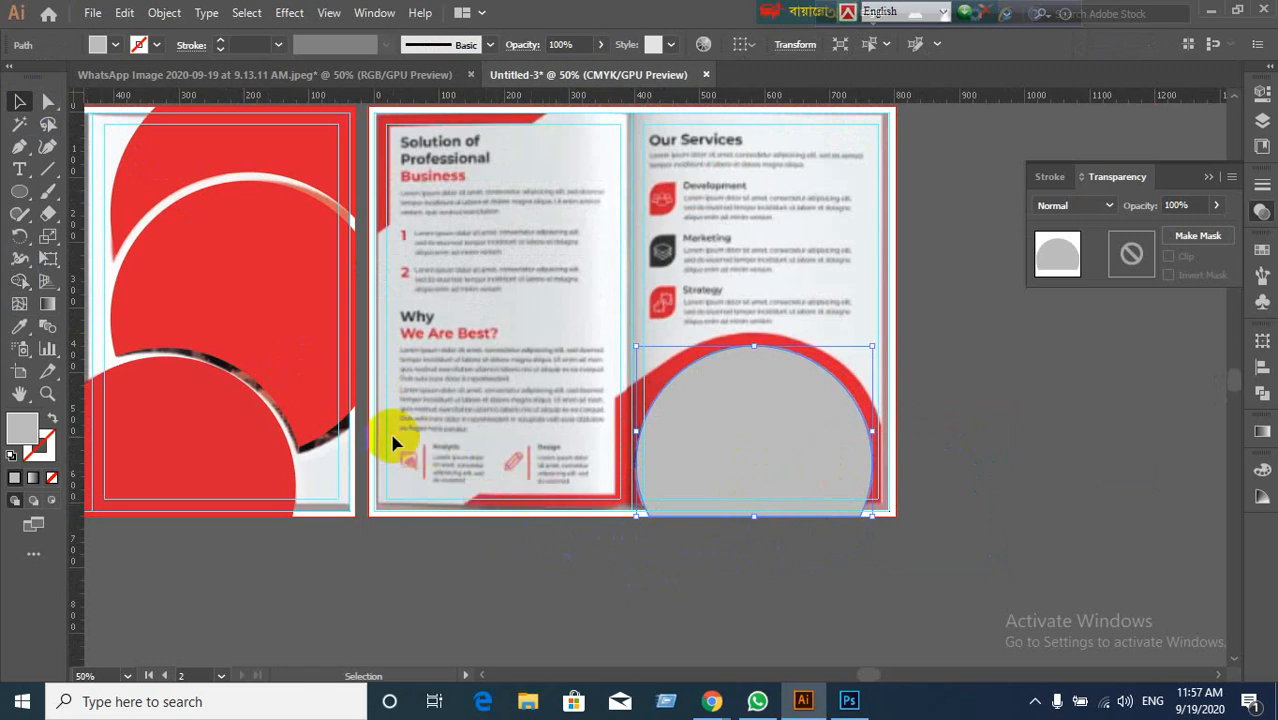
{"action": "left_click", "coordinate": [164, 12]}
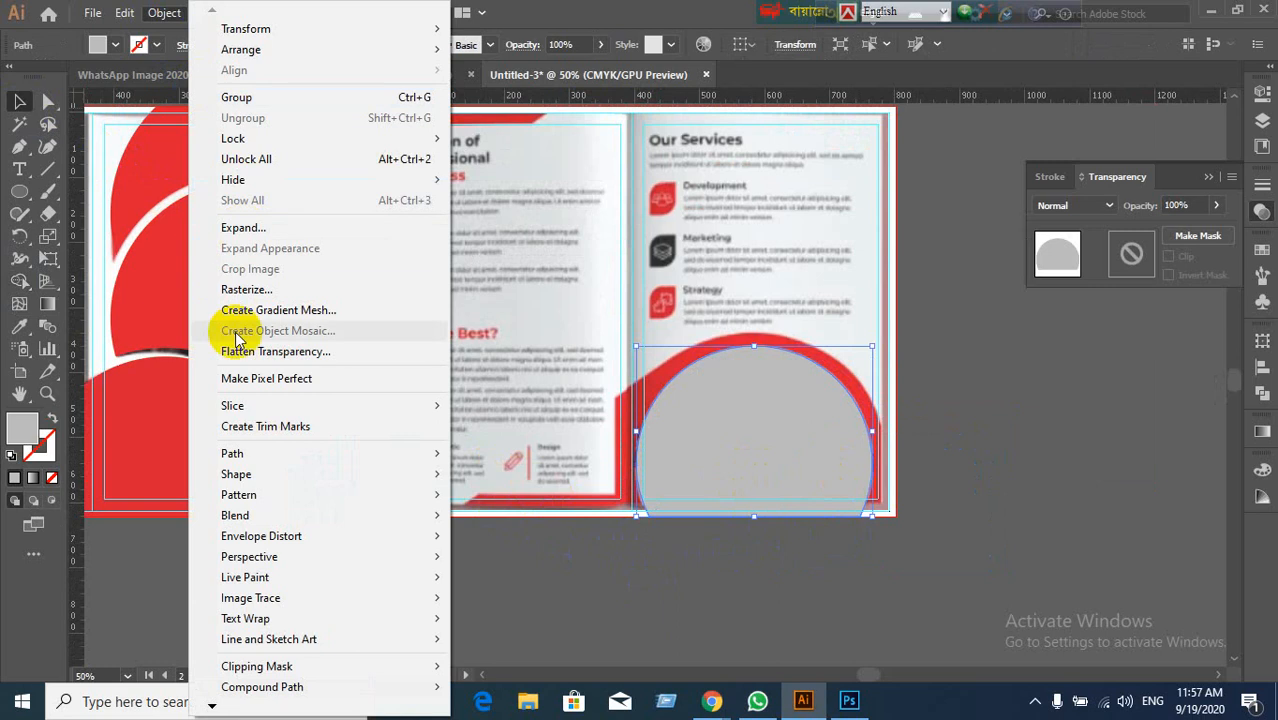
{"action": "mouse_move", "coordinate": [243, 450]}
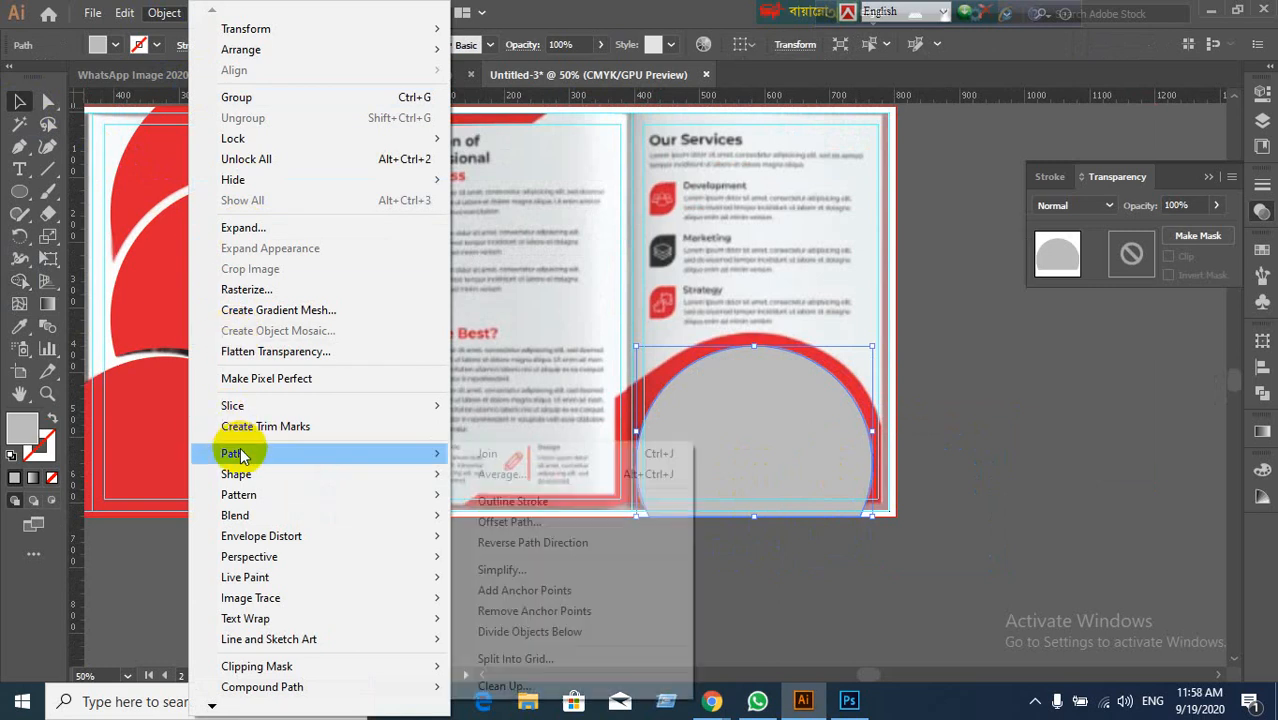
{"action": "left_click", "coordinate": [513, 522]}
{"action": "left_click", "coordinate": [776, 422]}
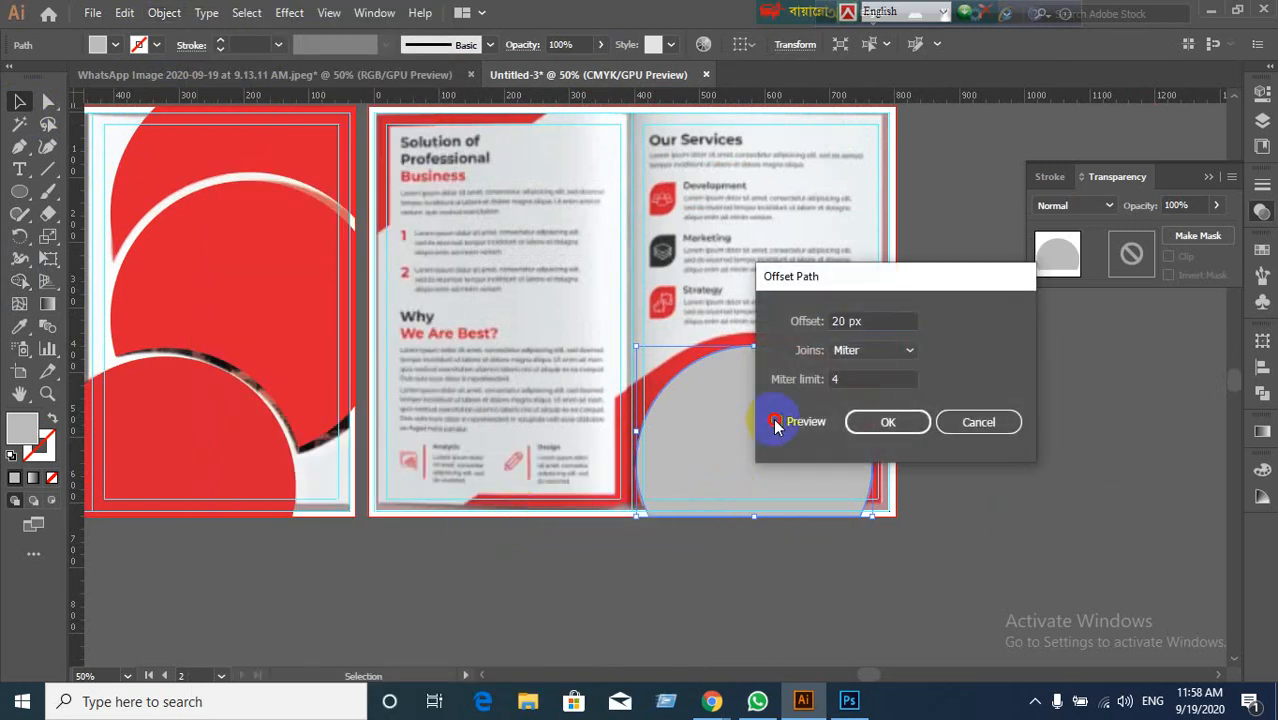
{"action": "left_click_drag", "start_coordinate": [922, 278], "coordinate": [1087, 310]}
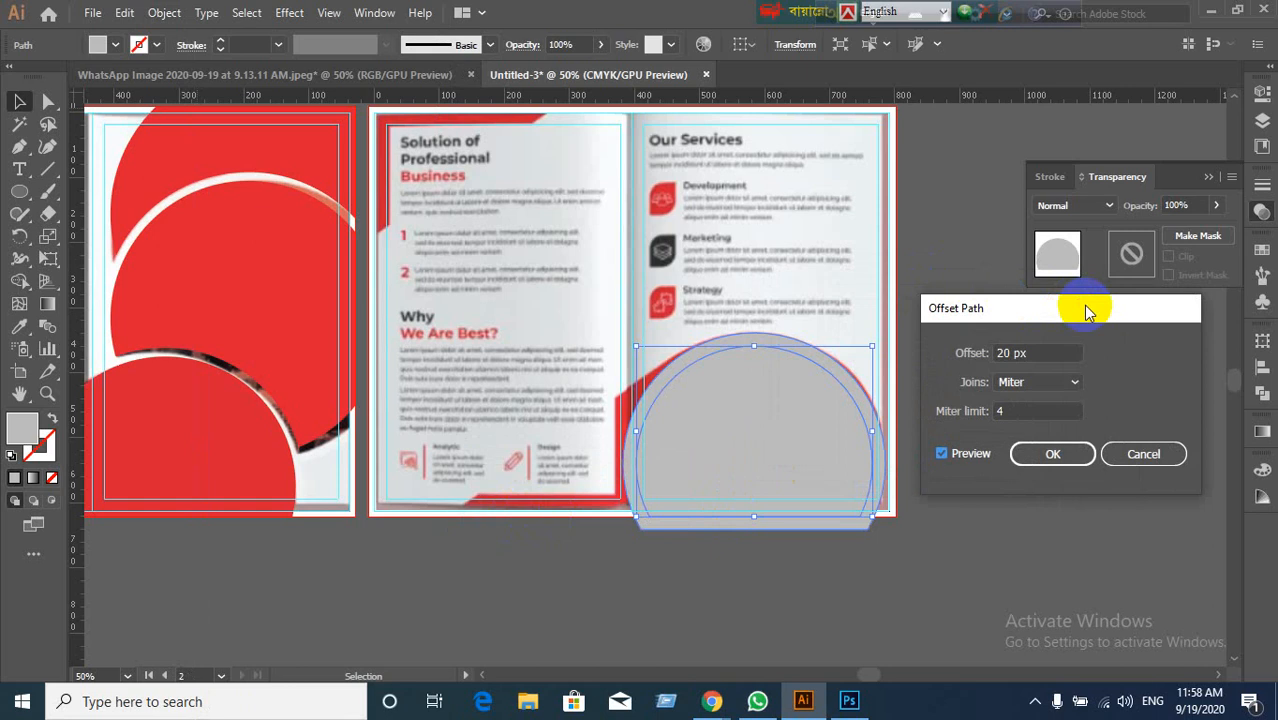
{"action": "left_click", "coordinate": [1035, 452]}
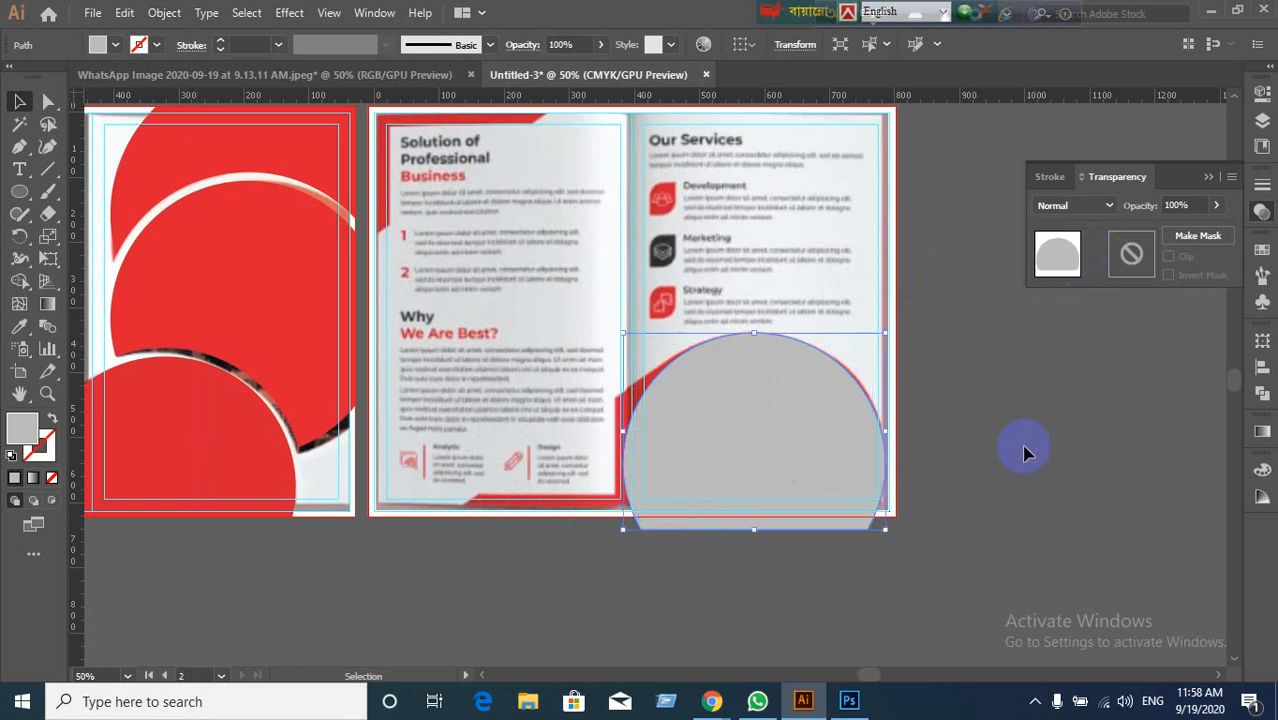
Step: Sample the red of the neighbouring page's large circle with the Eyedropper to fill the offset dome
{"action": "left_click", "coordinate": [19, 327]}
{"action": "left_click", "coordinate": [265, 303]}
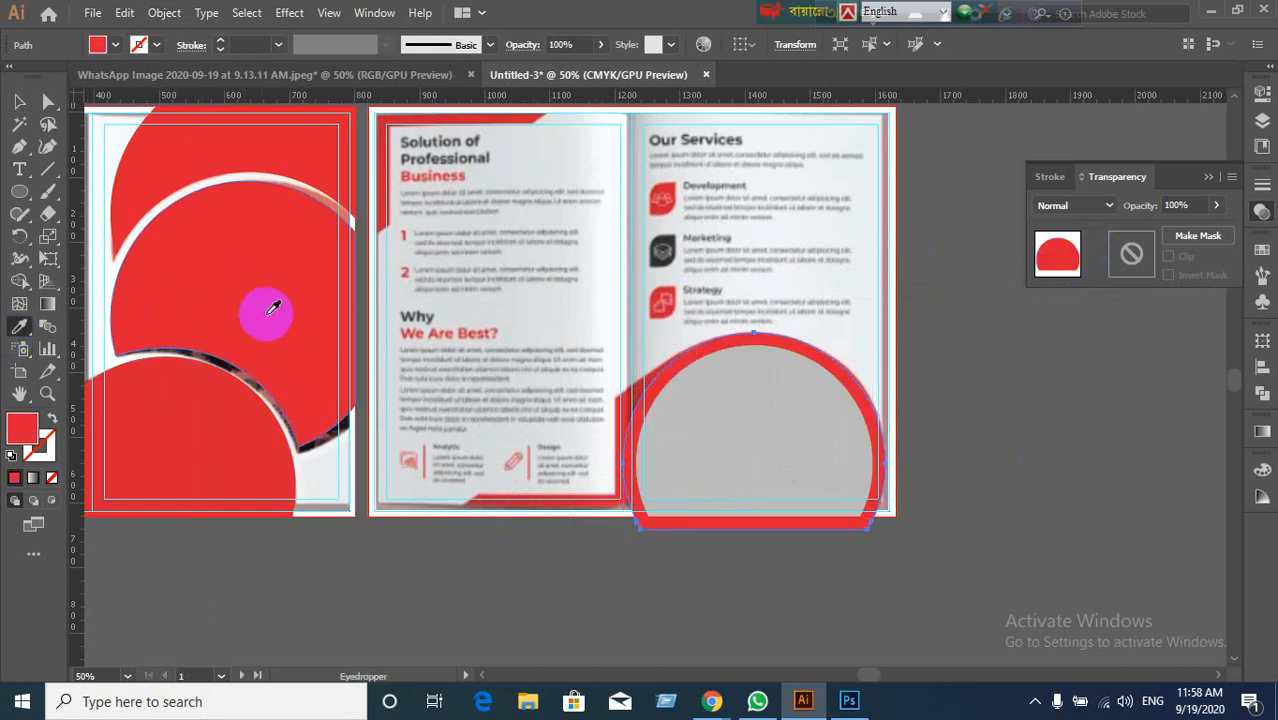
{"action": "left_click", "coordinate": [19, 101]}
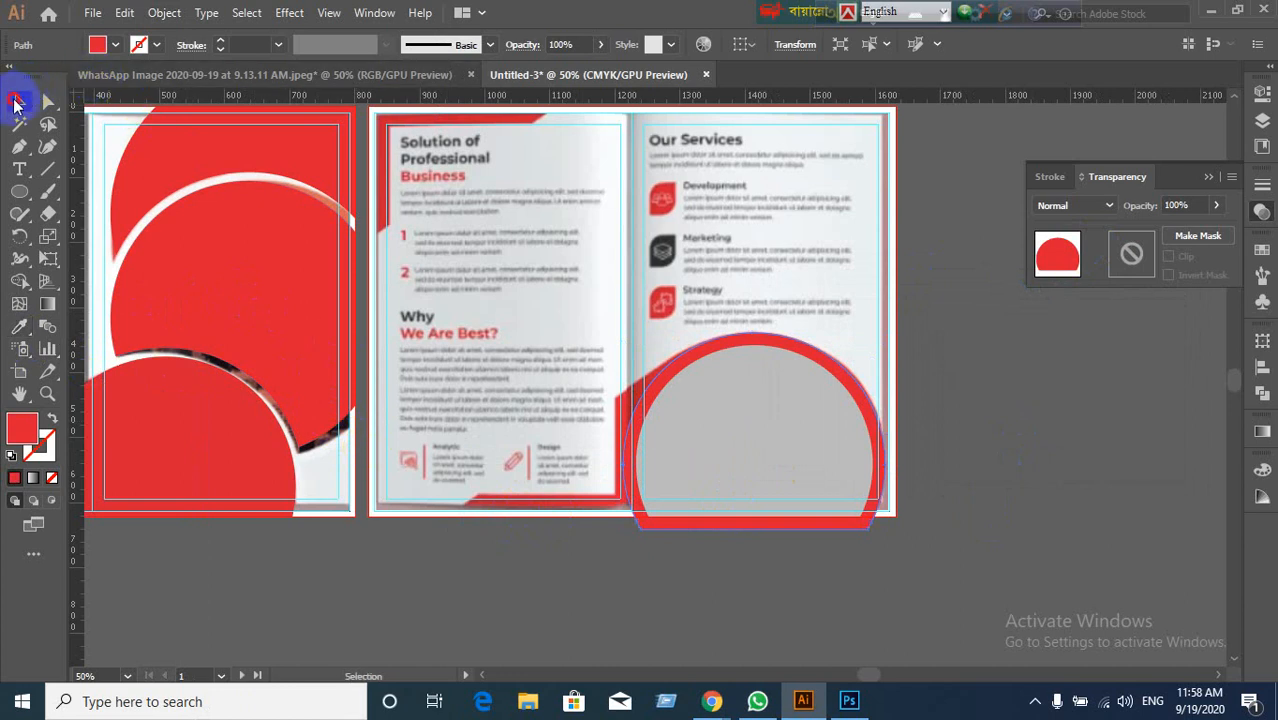
{"action": "left_click", "coordinate": [630, 574]}
{"action": "scroll", "coordinate": [770, 491], "scroll_direction": "up", "scroll_amount": 2}
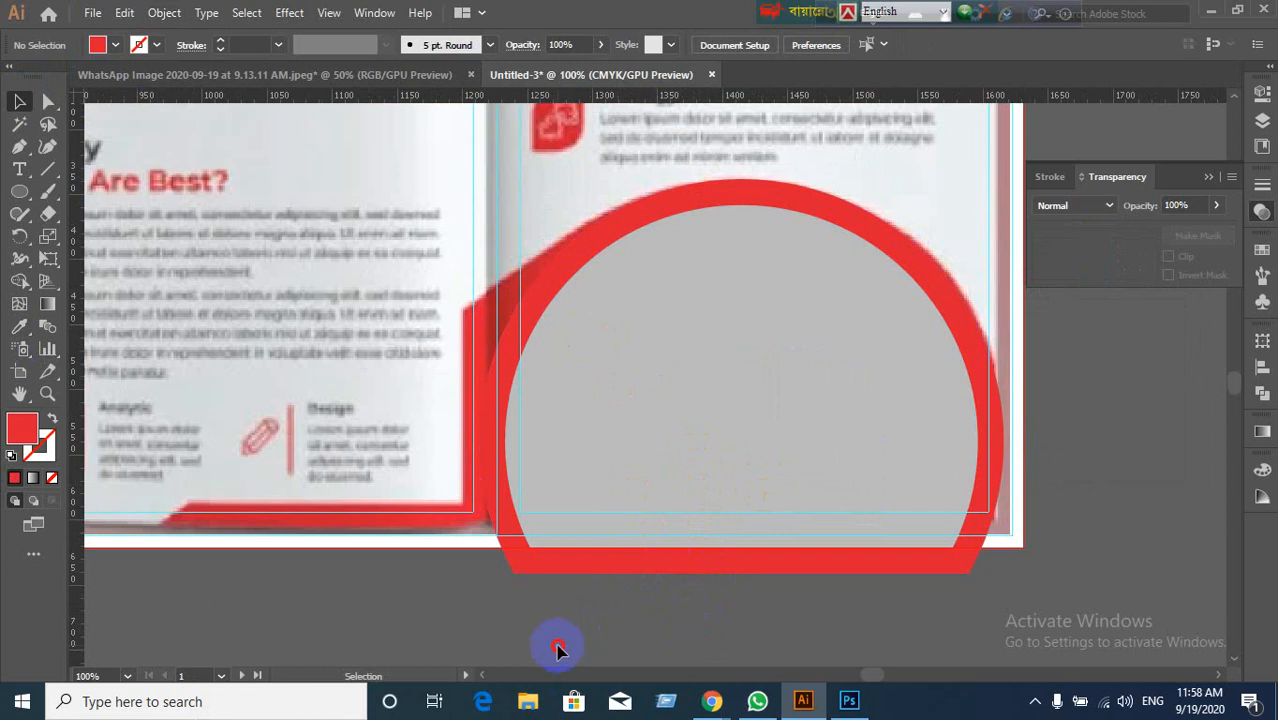
{"action": "left_click", "coordinate": [650, 565]}
{"action": "left_click", "coordinate": [637, 628]}
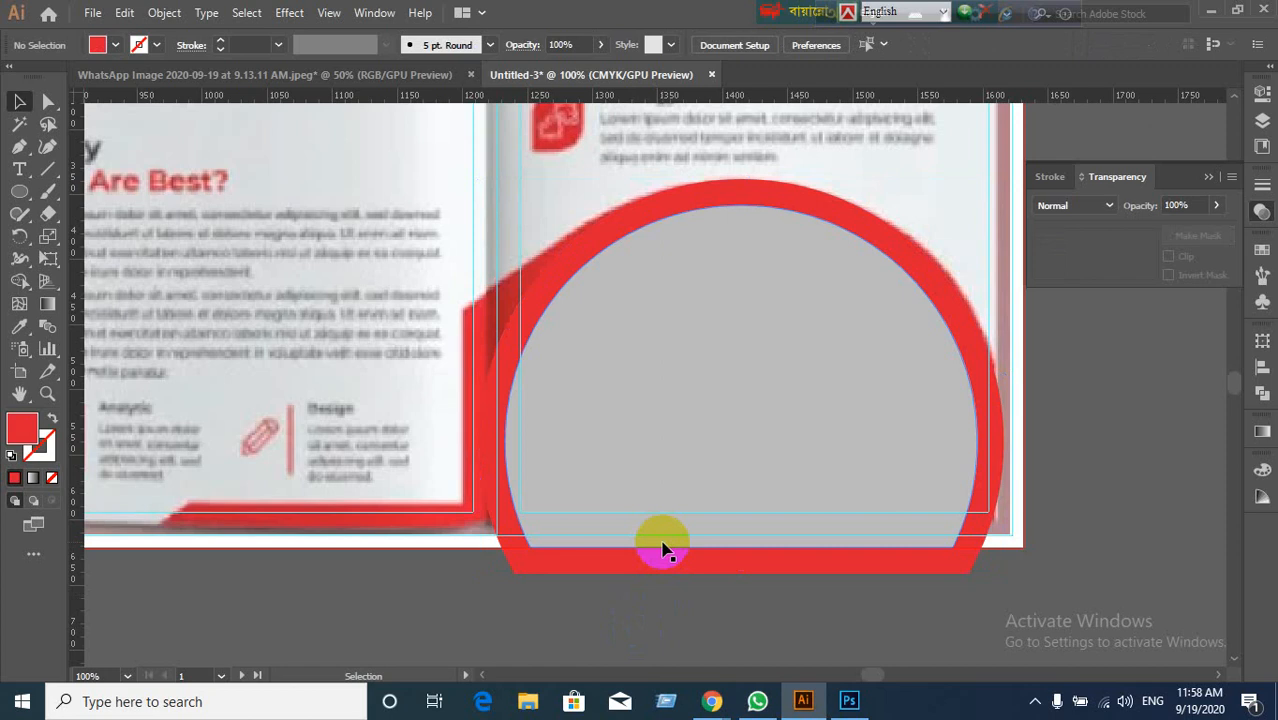
Step: Minimize the drawing window to return to the Google Meet presentation
{"action": "left_click", "coordinate": [1210, 14]}
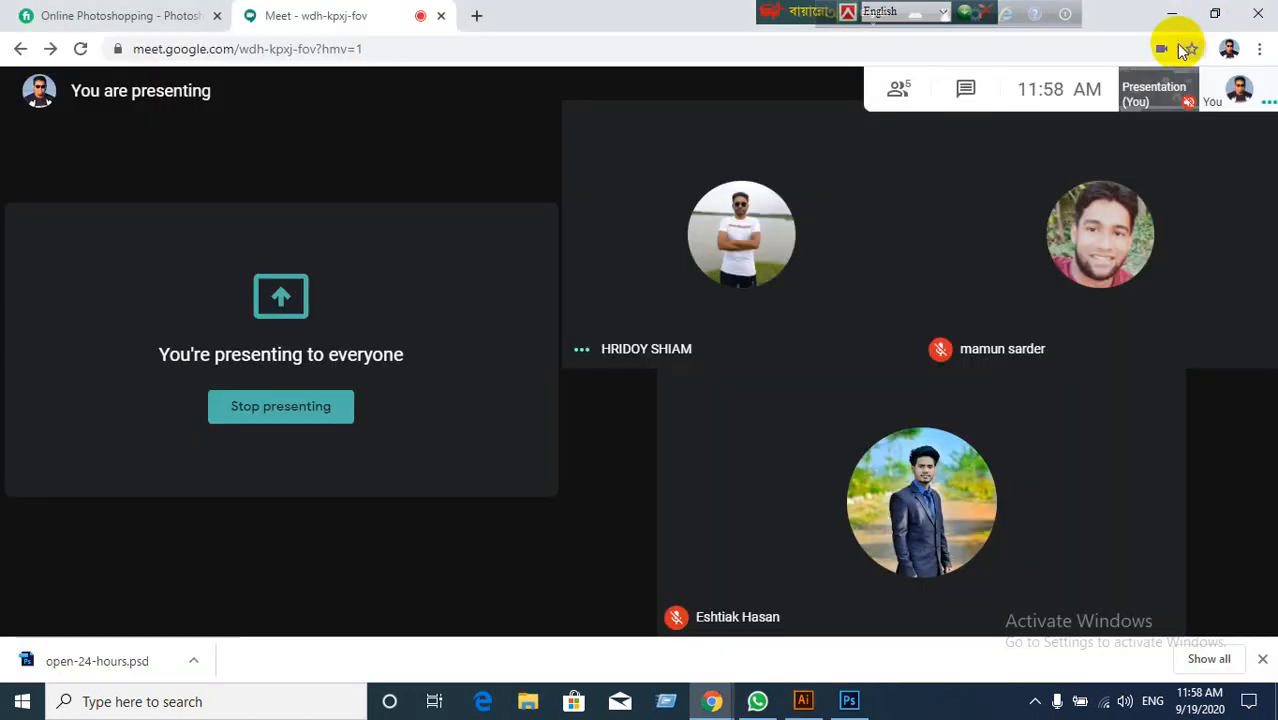
Step: Admit the waiting participants and turn the microphone on in the Google Meet call, and return to the Illustrator drawing
{"action": "left_click", "coordinate": [1188, 13]}
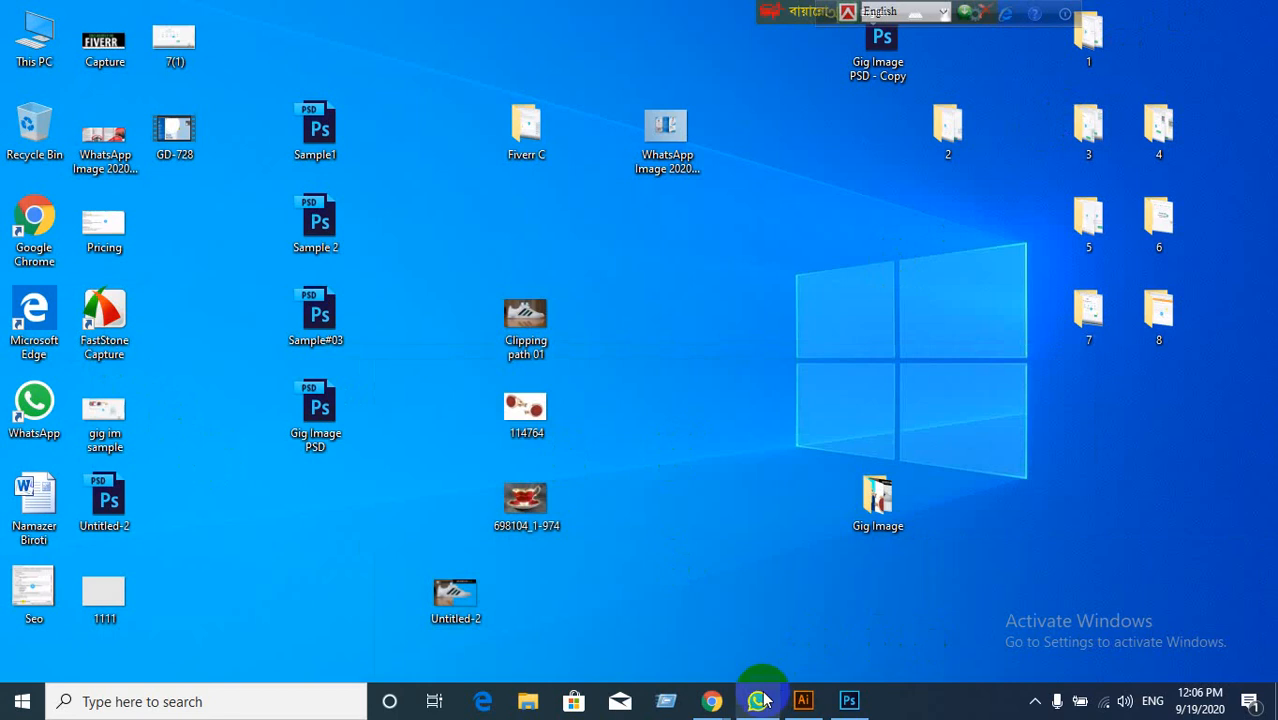
{"action": "mouse_move", "coordinate": [718, 706]}
{"action": "left_click", "coordinate": [600, 620]}
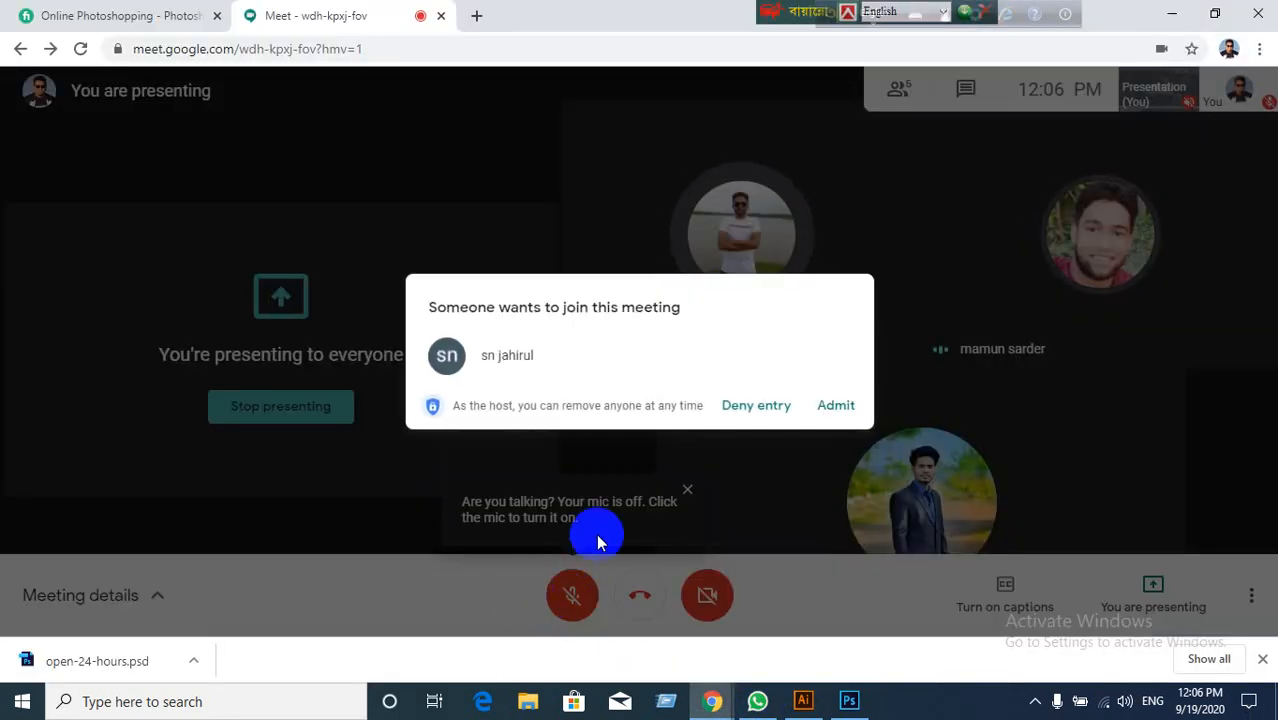
{"action": "left_click", "coordinate": [835, 405]}
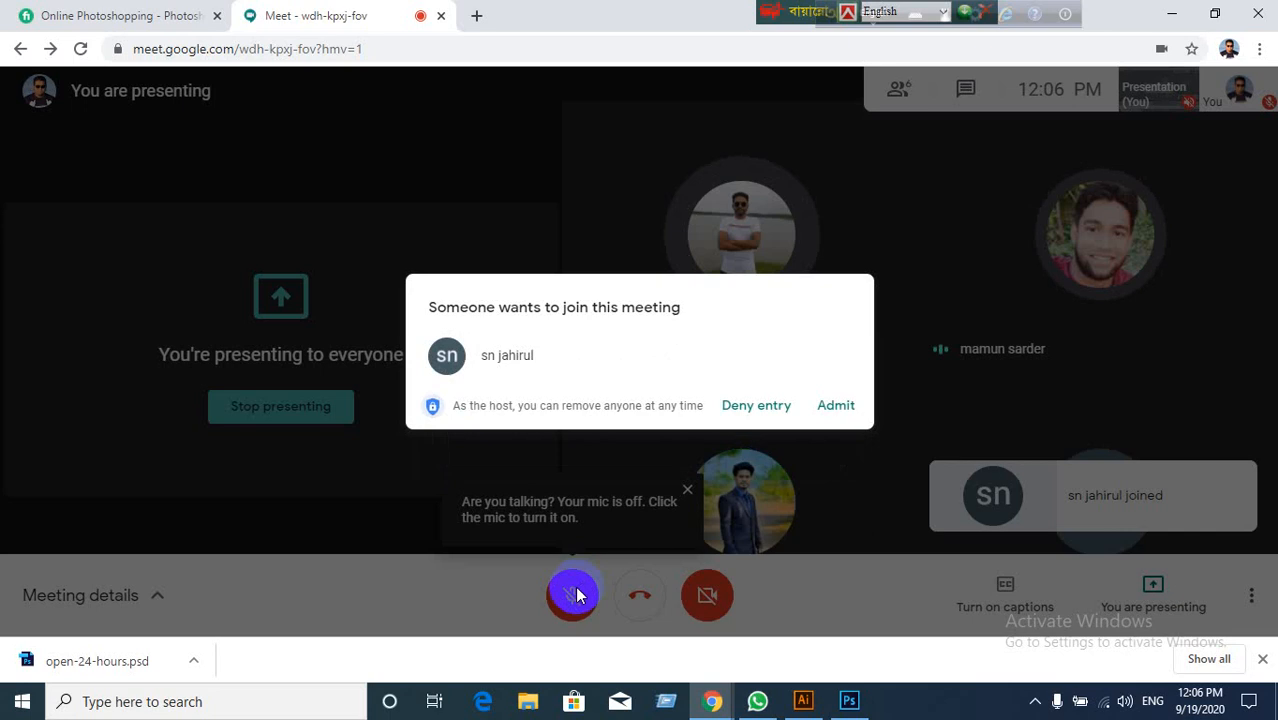
{"action": "left_click", "coordinate": [838, 405]}
{"action": "left_click", "coordinate": [573, 592]}
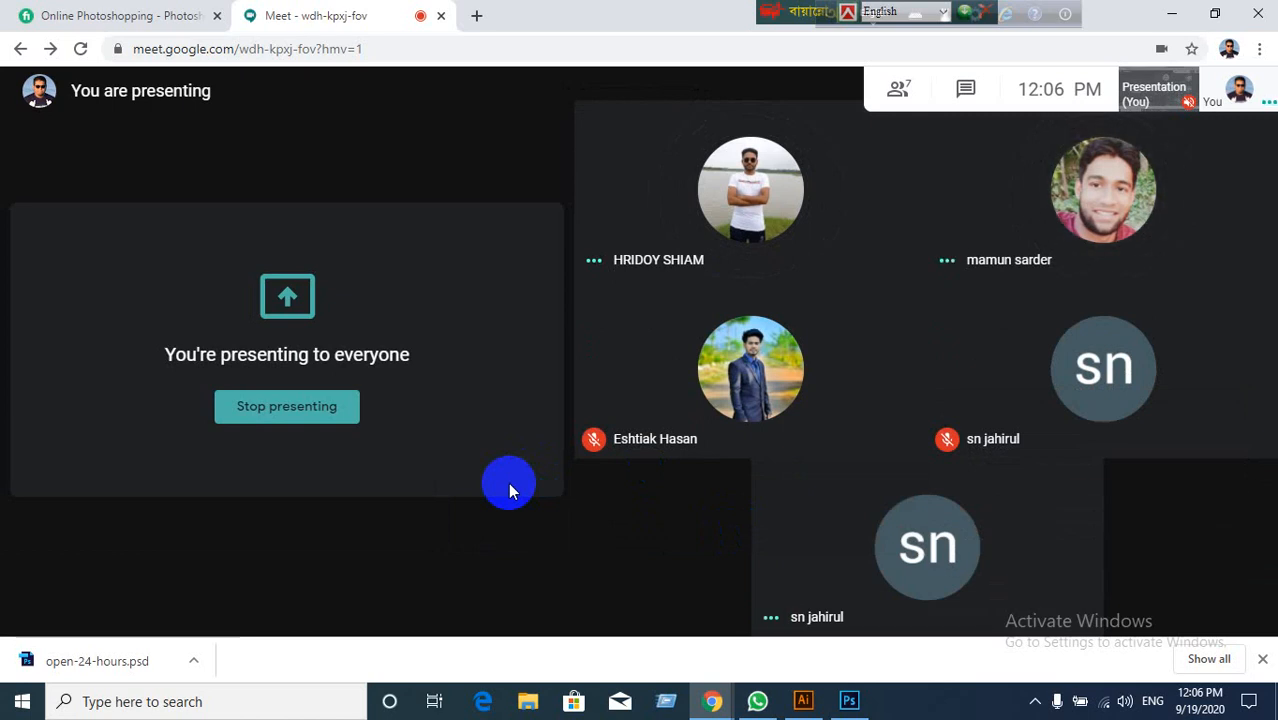
{"action": "left_click", "coordinate": [1178, 16]}
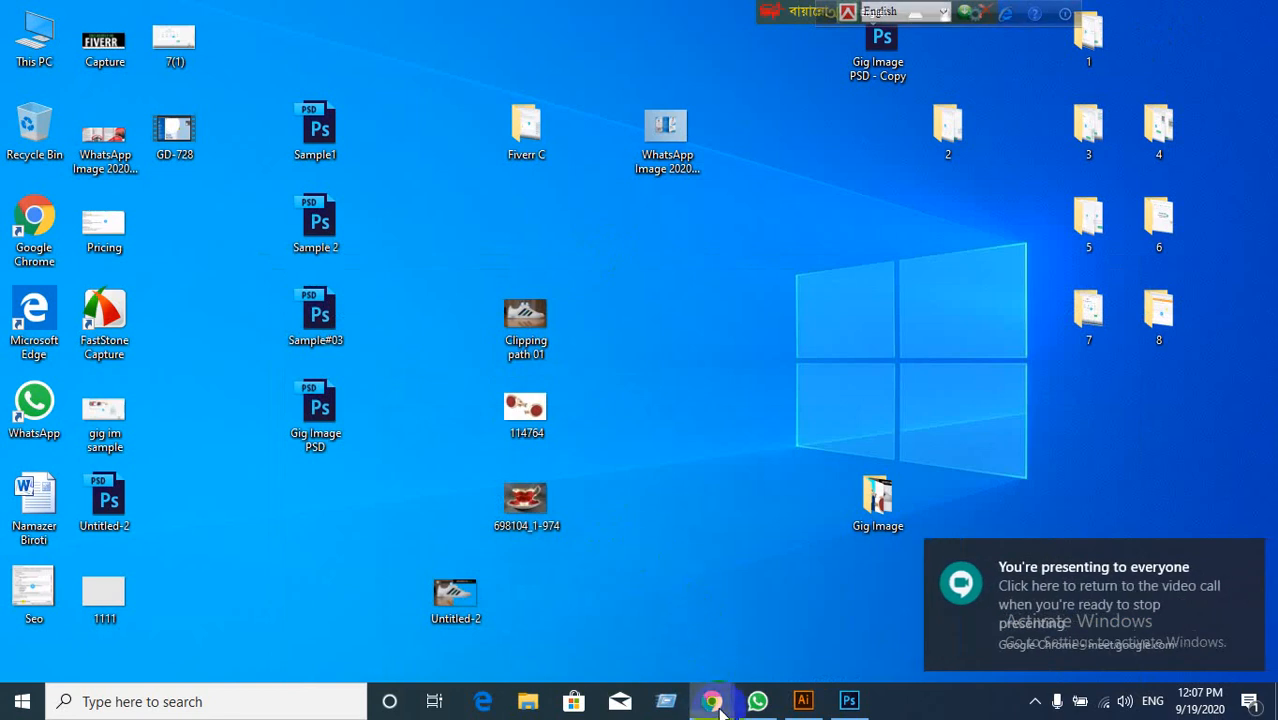
{"action": "left_click", "coordinate": [803, 701]}
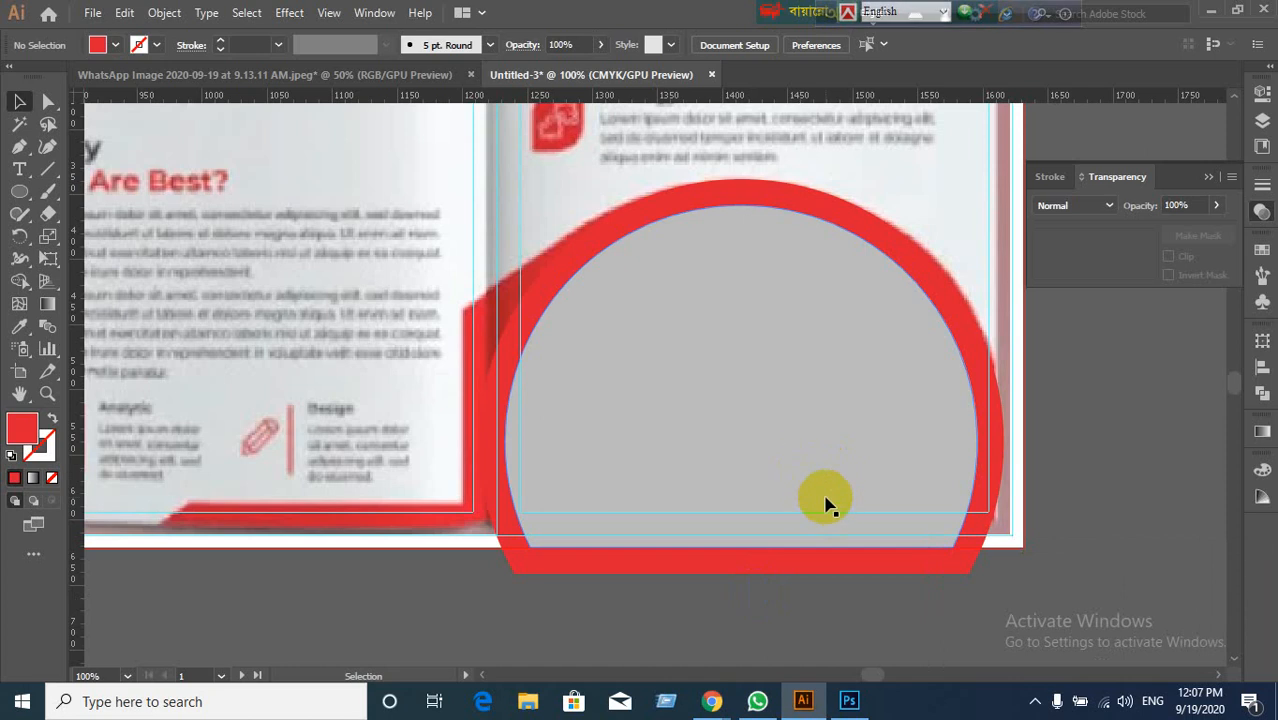
Step: Examine how the red-bordered dome sits against the guides and the lower edge of the inside page
{"action": "scroll", "coordinate": [826, 503], "scroll_direction": "down", "scroll_amount": 2}
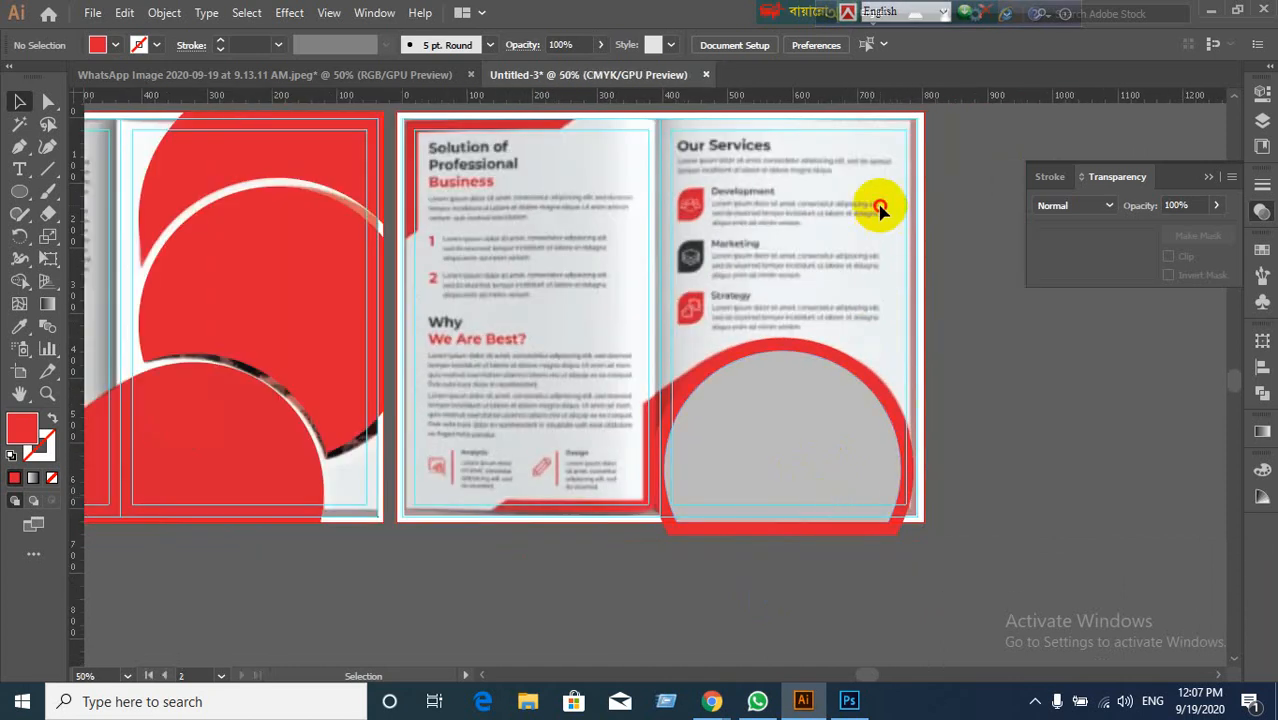
{"action": "left_click_drag", "start_coordinate": [880, 208], "coordinate": [940, 284]}
{"action": "scroll", "coordinate": [783, 622], "scroll_direction": "up", "scroll_amount": 1}
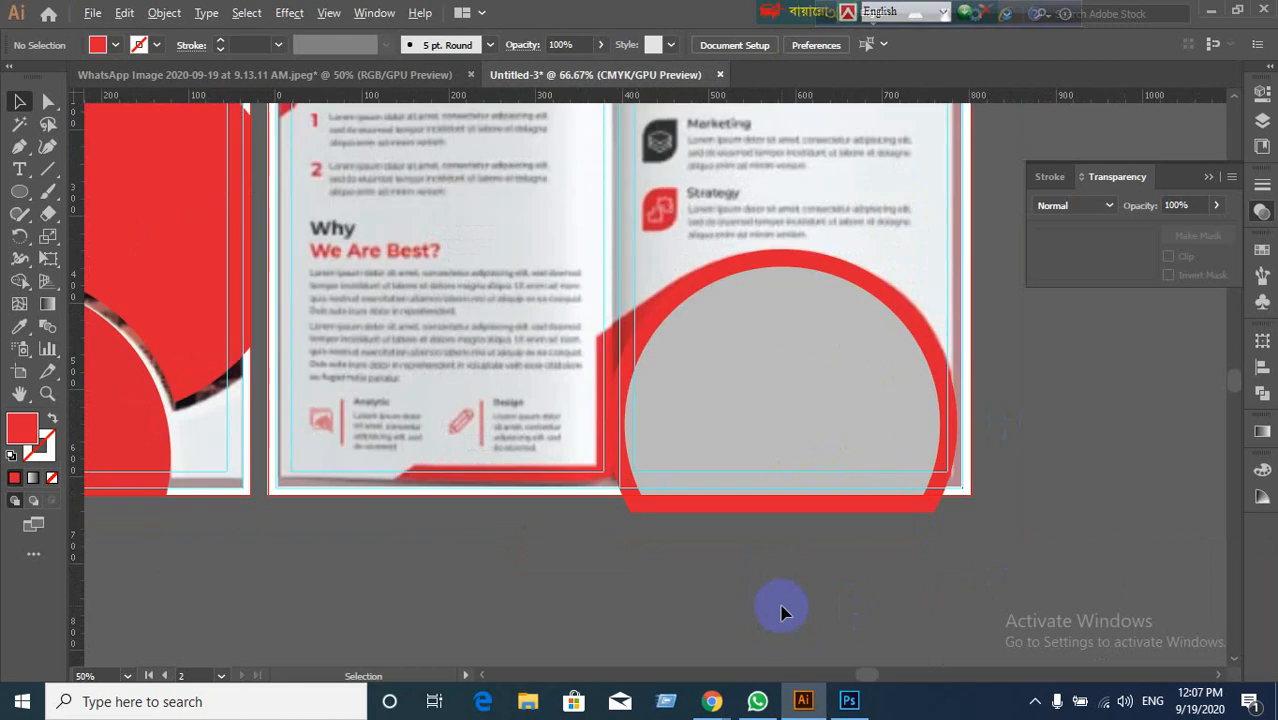
{"action": "scroll", "coordinate": [764, 601], "scroll_direction": "up", "scroll_amount": 1}
{"action": "scroll", "coordinate": [765, 597], "scroll_direction": "down", "scroll_amount": 1}
{"action": "left_click_drag", "start_coordinate": [751, 390], "coordinate": [753, 434]}
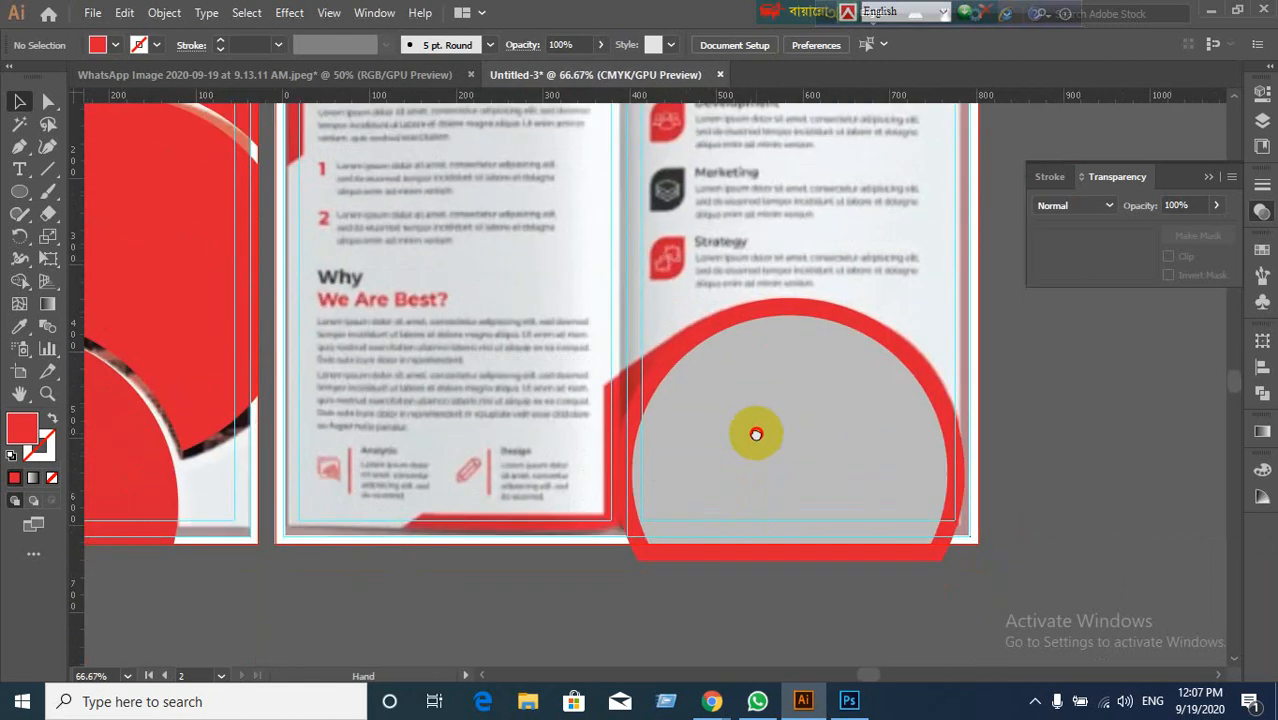
{"action": "scroll", "coordinate": [779, 458], "scroll_direction": "down", "scroll_amount": 1}
{"action": "scroll", "coordinate": [779, 458], "scroll_direction": "up", "scroll_amount": 1}
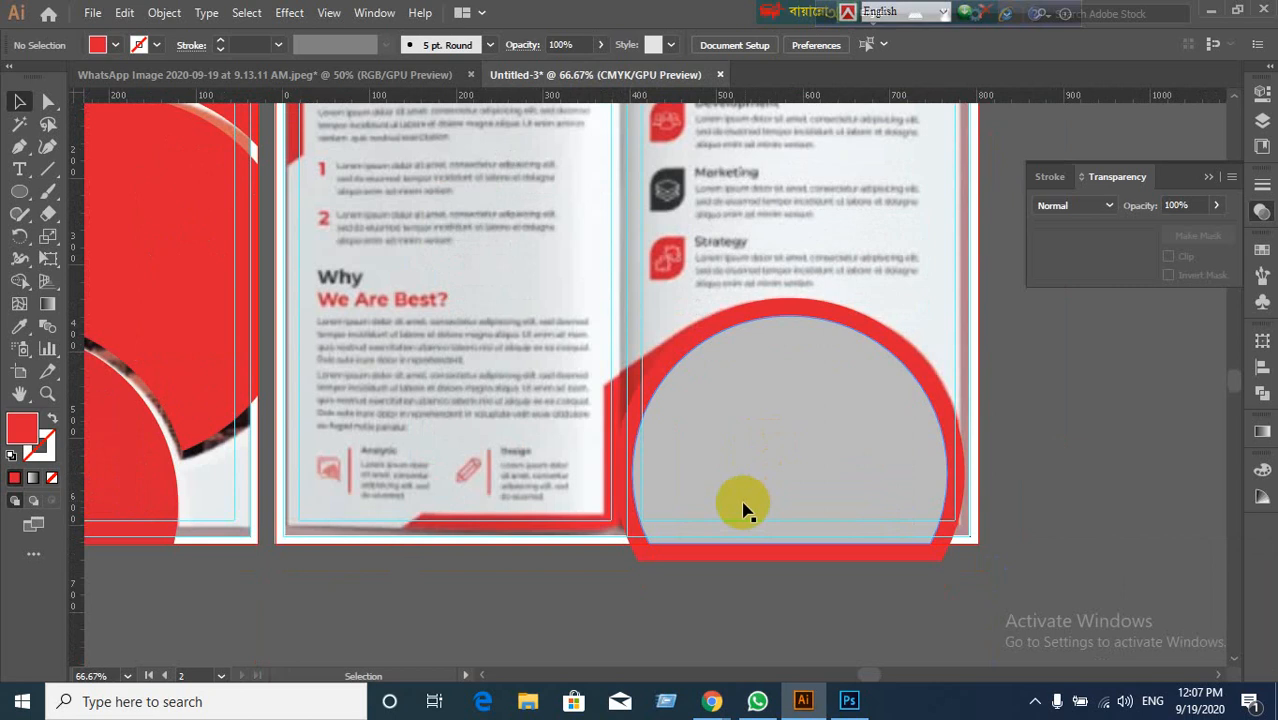
{"action": "scroll", "coordinate": [707, 601], "scroll_direction": "up", "scroll_amount": 3}
{"action": "scroll", "coordinate": [707, 601], "scroll_direction": "down", "scroll_amount": 3}
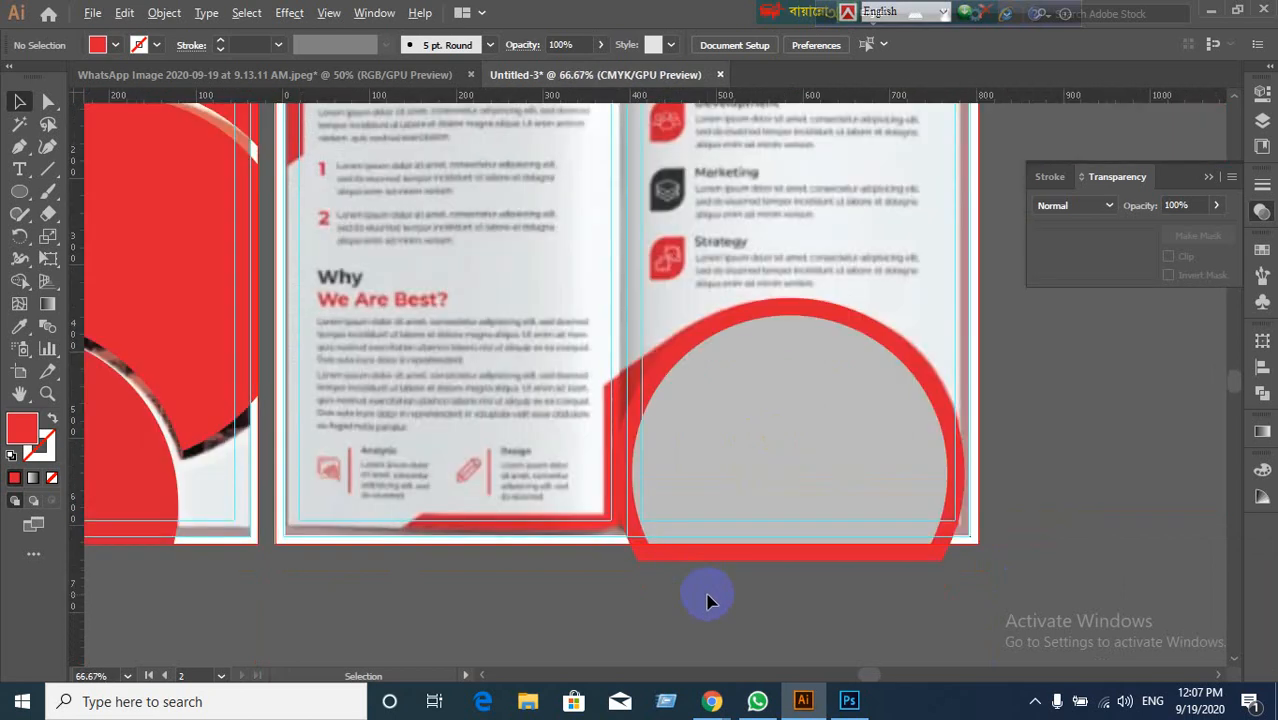
{"action": "scroll", "coordinate": [822, 589], "scroll_direction": "up", "scroll_amount": 2}
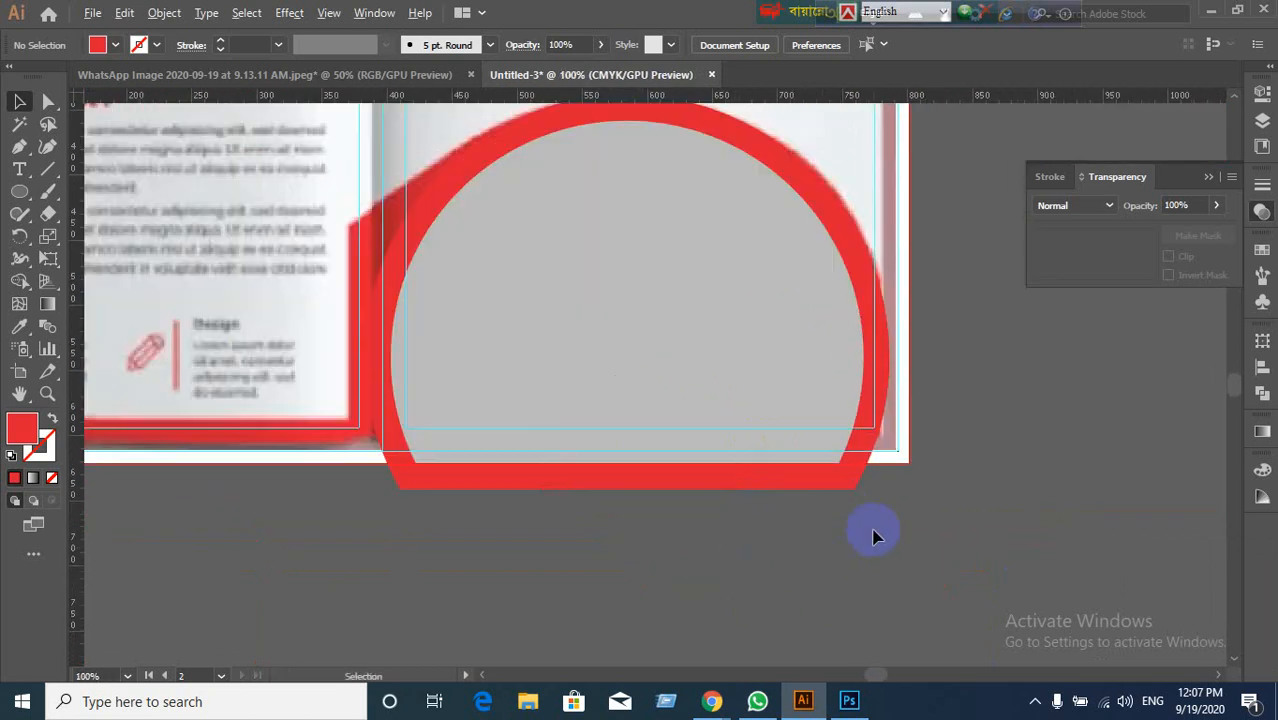
{"action": "scroll", "coordinate": [765, 555], "scroll_direction": "down", "scroll_amount": 2}
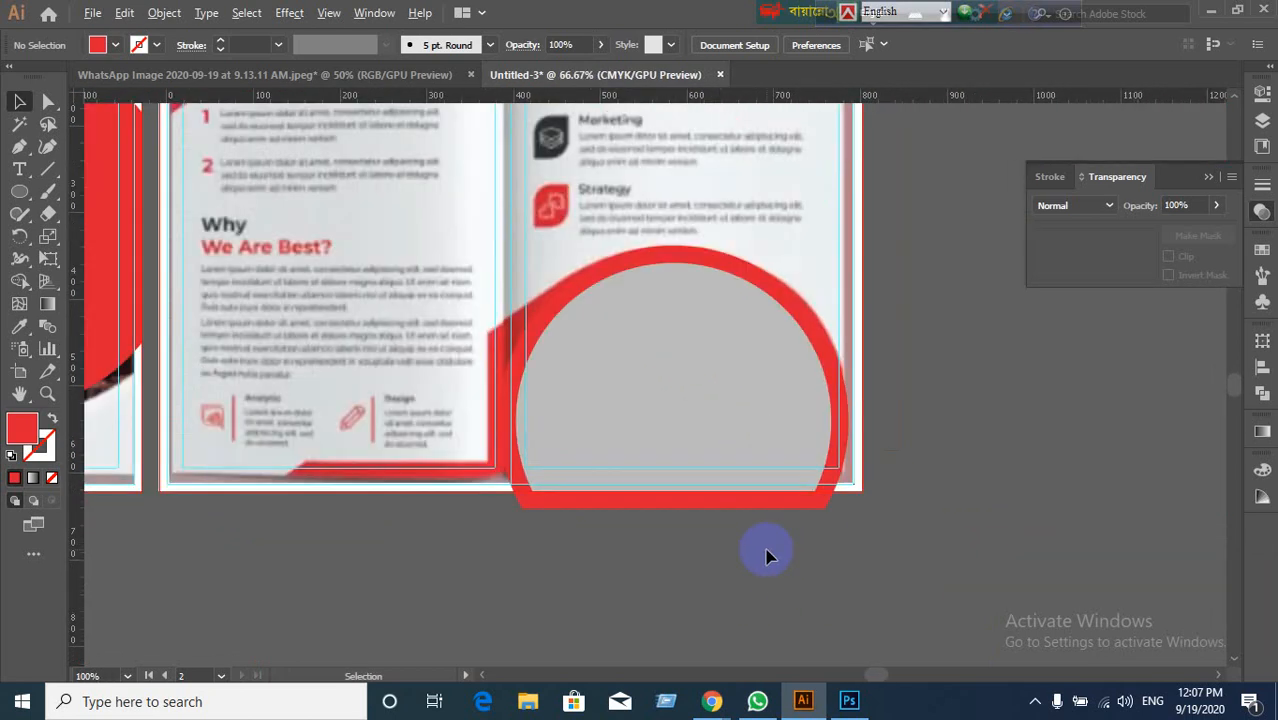
{"action": "left_click_drag", "start_coordinate": [568, 445], "coordinate": [623, 341]}
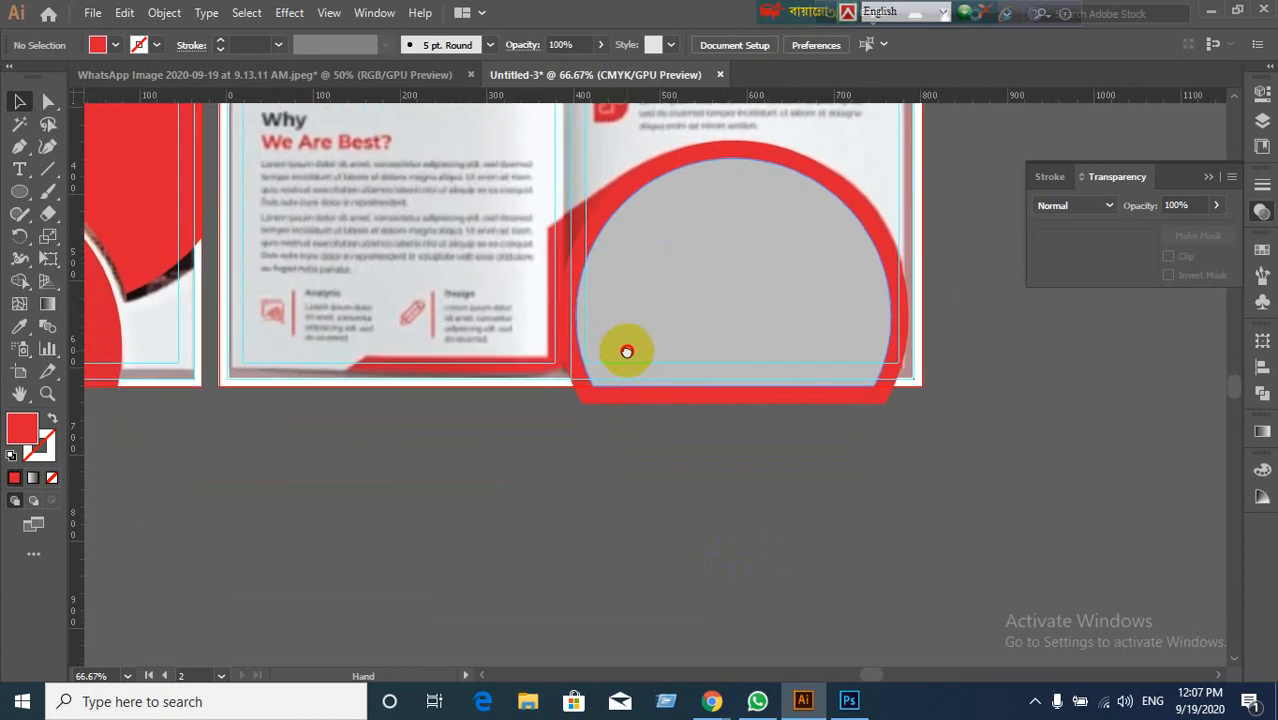
Step: Draw a horizontal line along the page's lower outer guide, crossing the dome's base and extending past the page's right edge
{"action": "left_click", "coordinate": [1207, 180]}
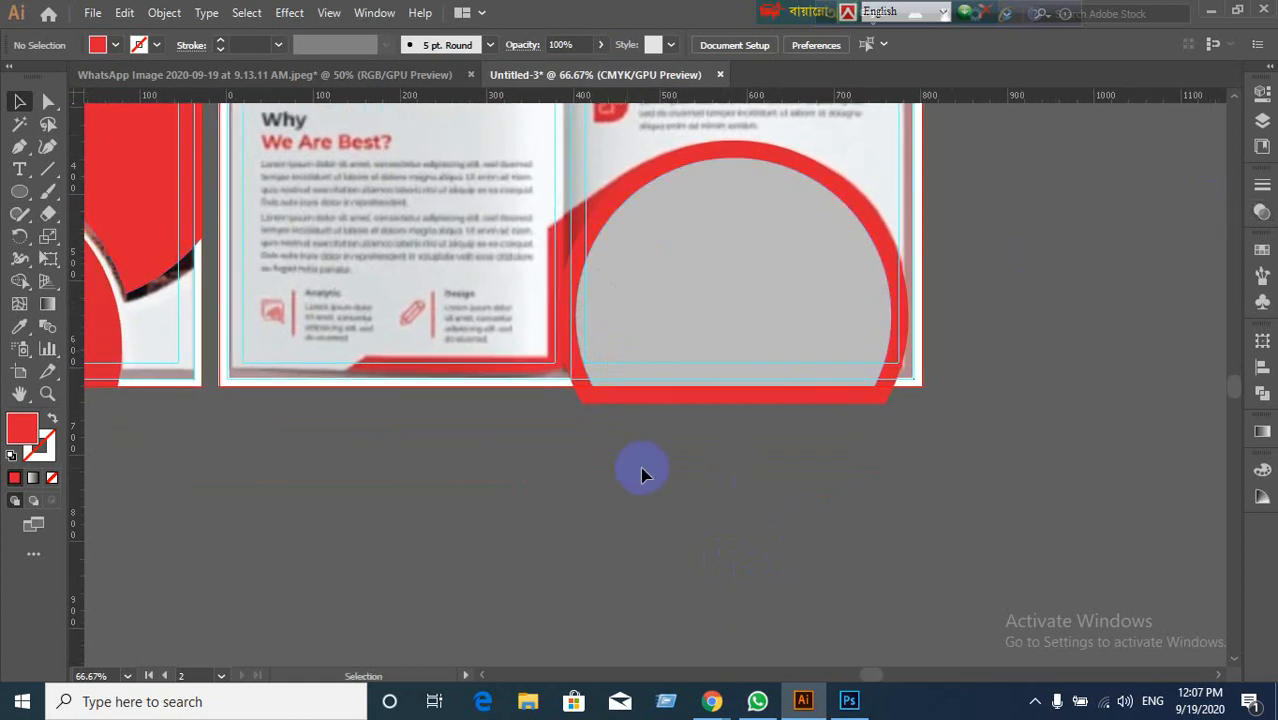
{"action": "left_click", "coordinate": [47, 172]}
{"action": "left_click_drag", "start_coordinate": [922, 384], "coordinate": [920, 569]}
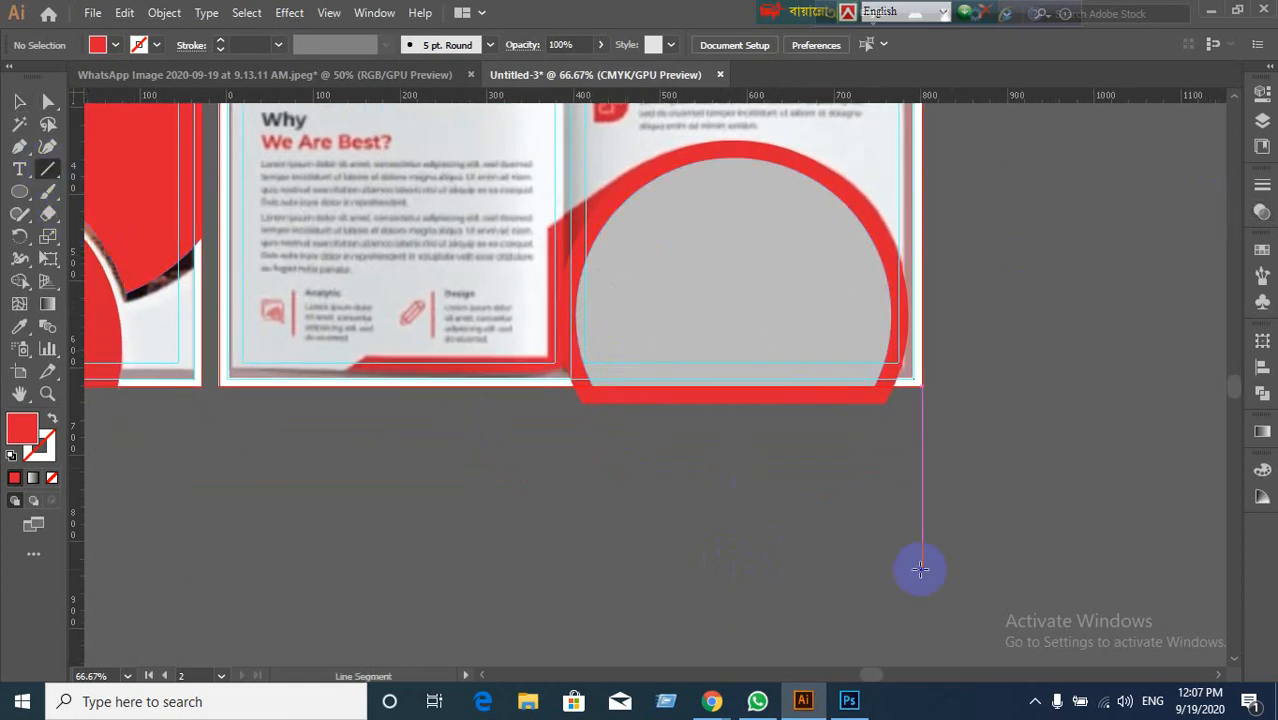
{"action": "scroll", "coordinate": [542, 518], "scroll_direction": "down", "scroll_amount": 2}
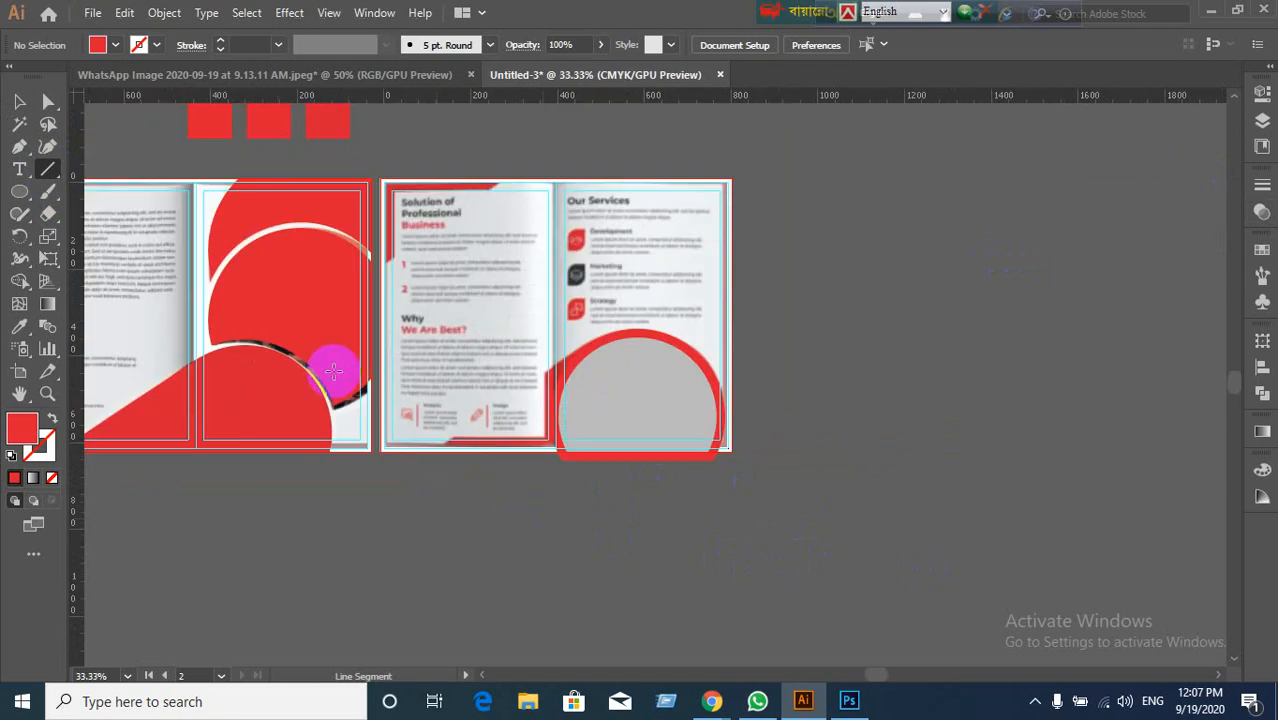
{"action": "key", "text": "space"}
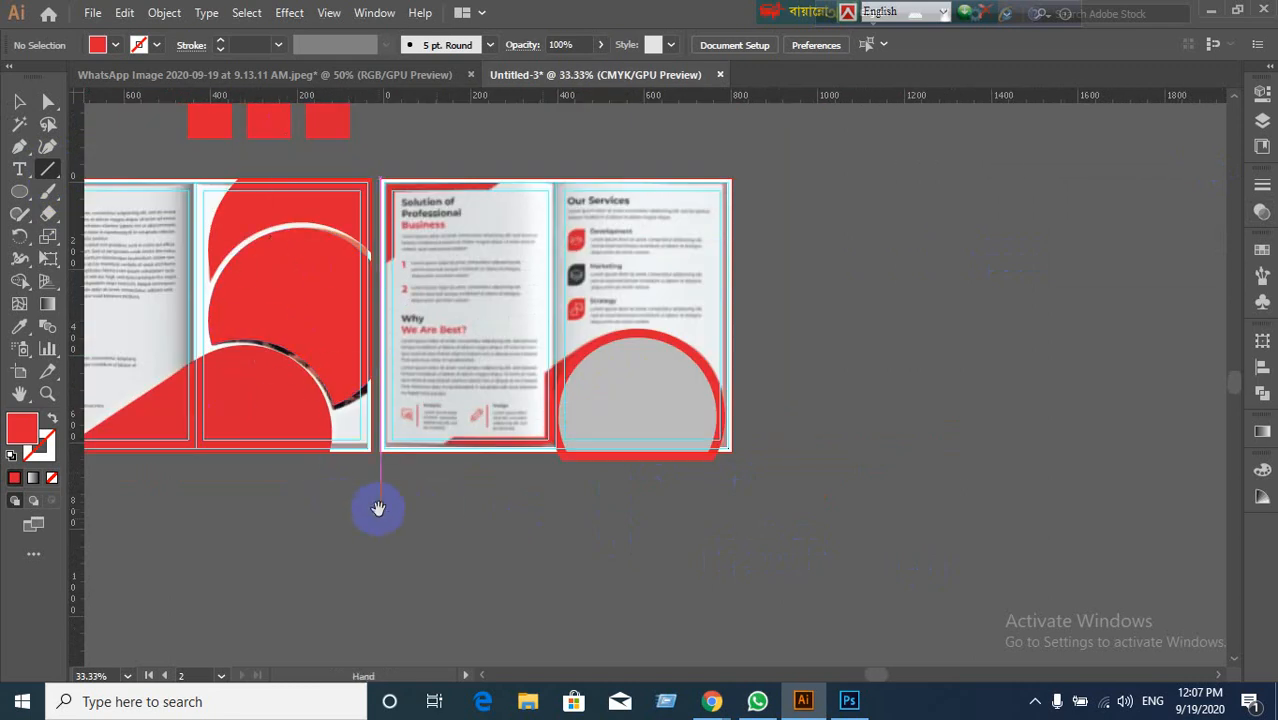
{"action": "left_click_drag", "start_coordinate": [374, 511], "coordinate": [732, 513]}
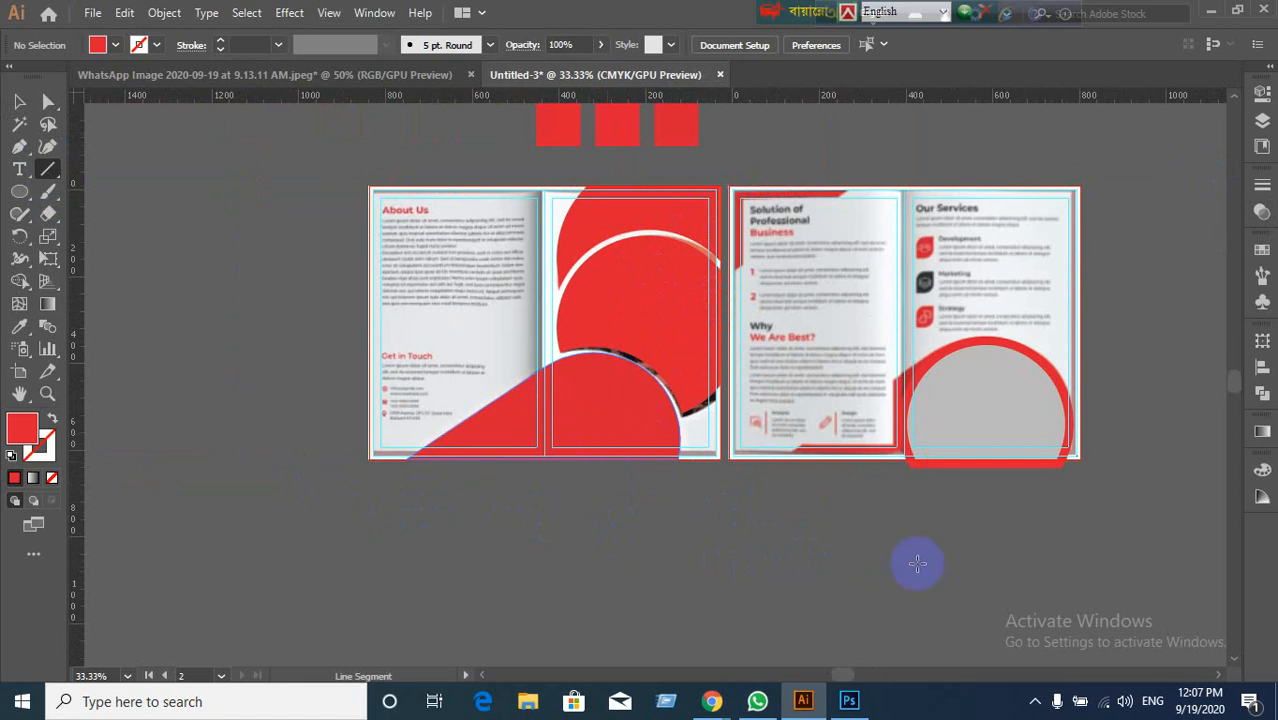
{"action": "scroll", "coordinate": [960, 498], "scroll_direction": "up", "scroll_amount": 3}
{"action": "left_click_drag", "start_coordinate": [904, 480], "coordinate": [542, 551]}
{"action": "scroll", "coordinate": [642, 516], "scroll_direction": "down", "scroll_amount": 2}
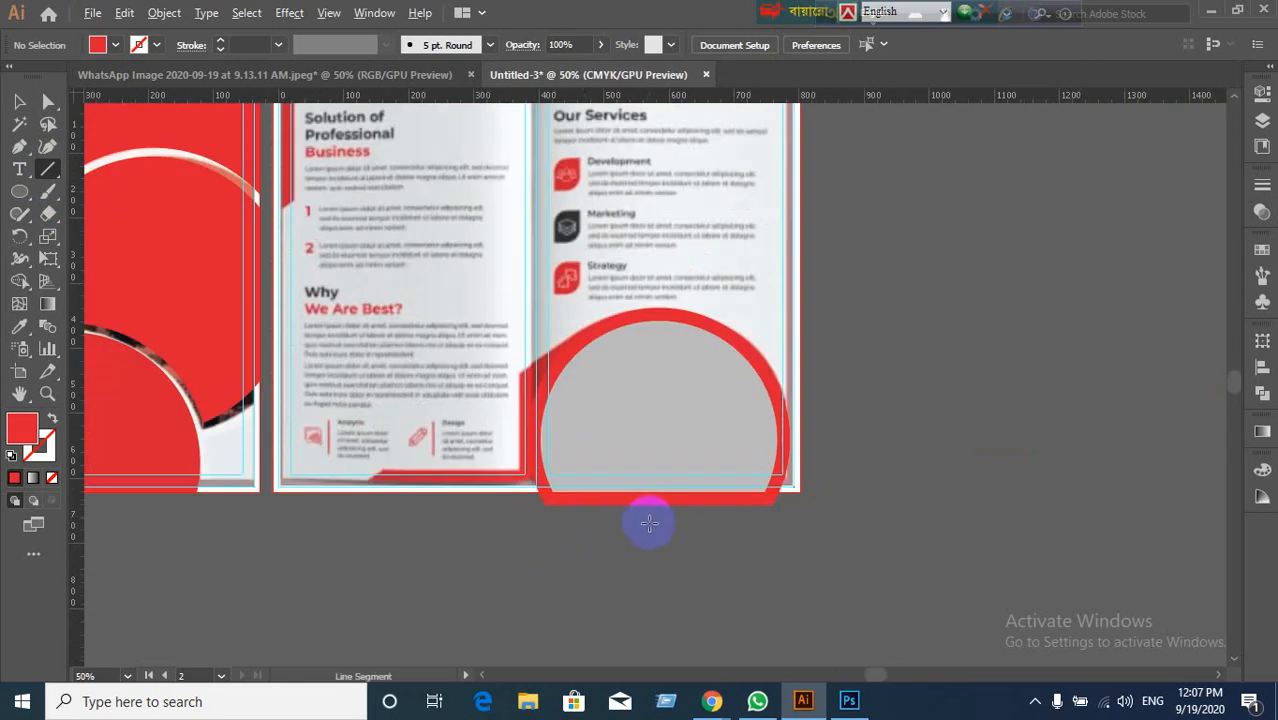
{"action": "scroll", "coordinate": [649, 522], "scroll_direction": "up", "scroll_amount": 1}
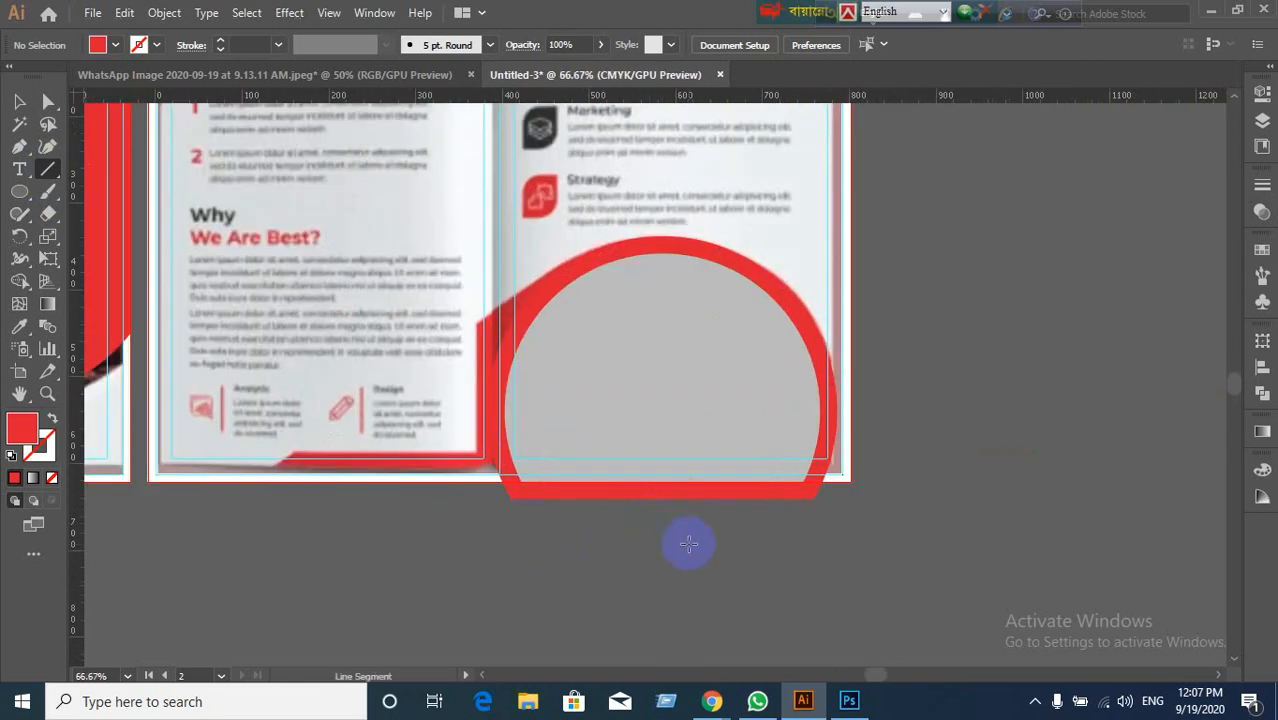
{"action": "scroll", "coordinate": [689, 543], "scroll_direction": "down", "scroll_amount": 1}
{"action": "left_click_drag", "start_coordinate": [679, 536], "coordinate": [747, 505]}
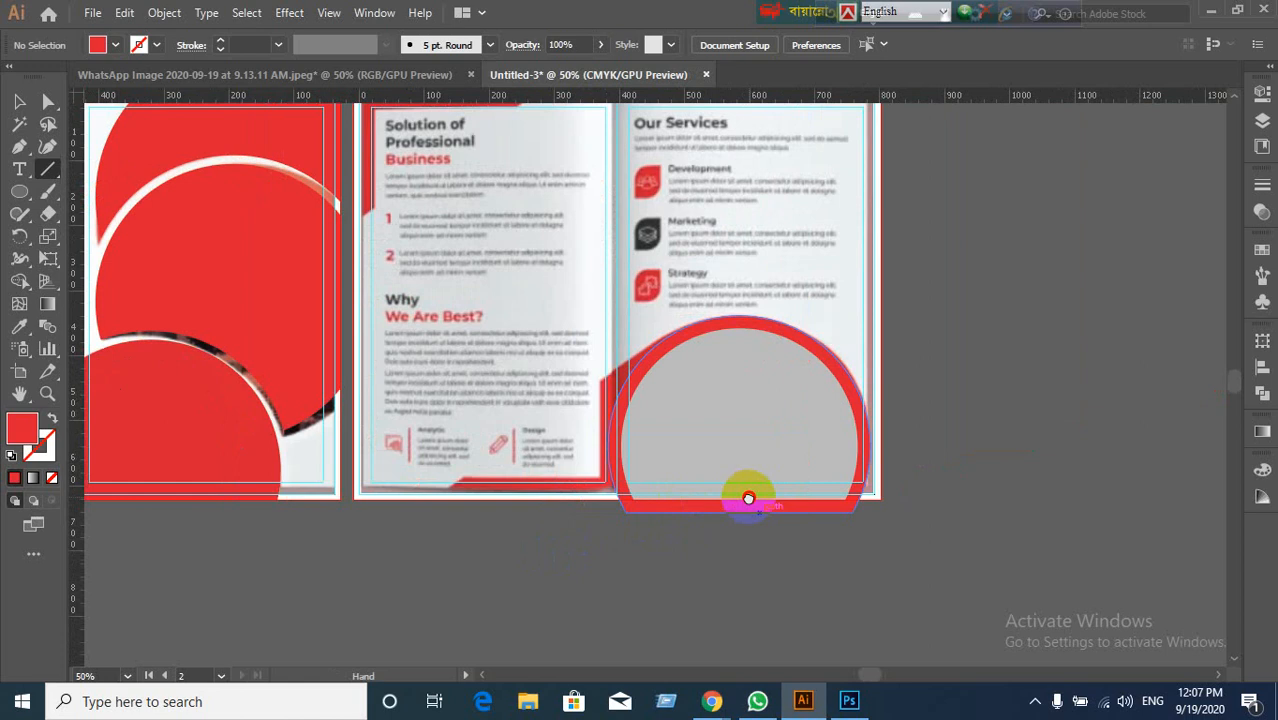
{"action": "scroll", "coordinate": [639, 553], "scroll_direction": "up", "scroll_amount": 1}
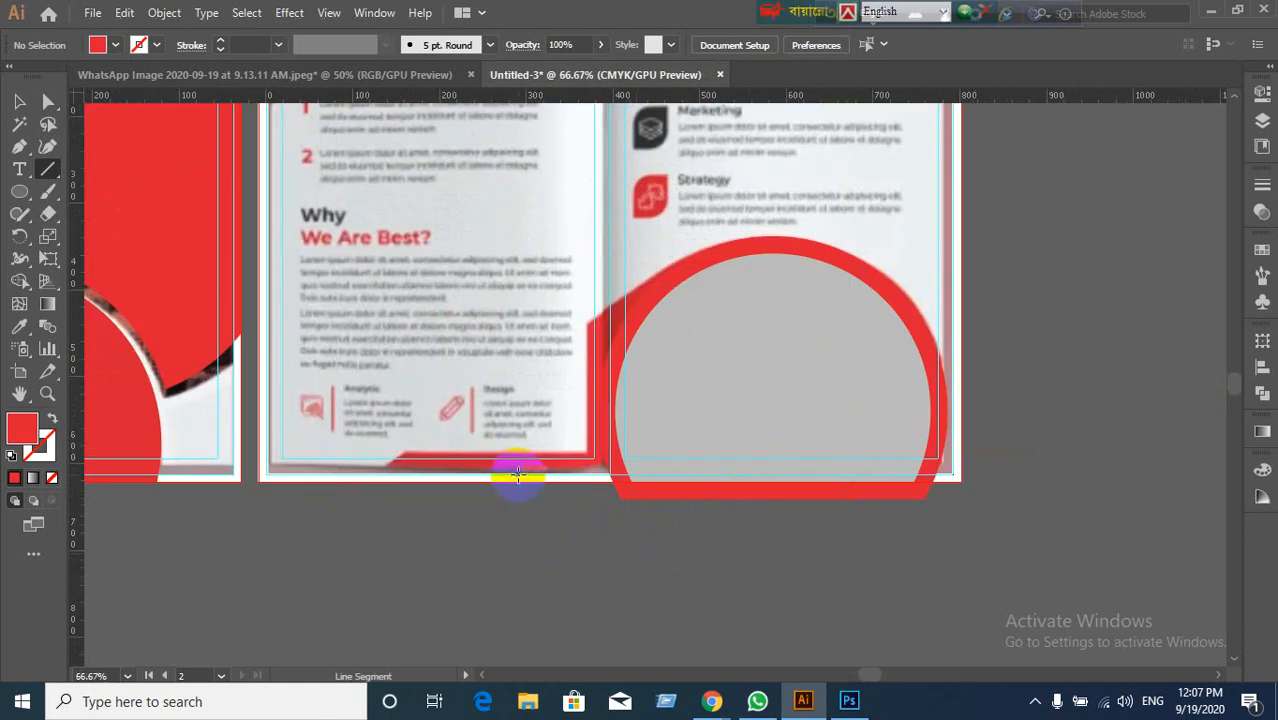
{"action": "left_click_drag", "start_coordinate": [517, 474], "coordinate": [1080, 477]}
Step: Draw a vertical line along the page's right inner guide, from above the dome down past the page's lower edge
{"action": "scroll", "coordinate": [980, 600], "scroll_direction": "up", "scroll_amount": 2}
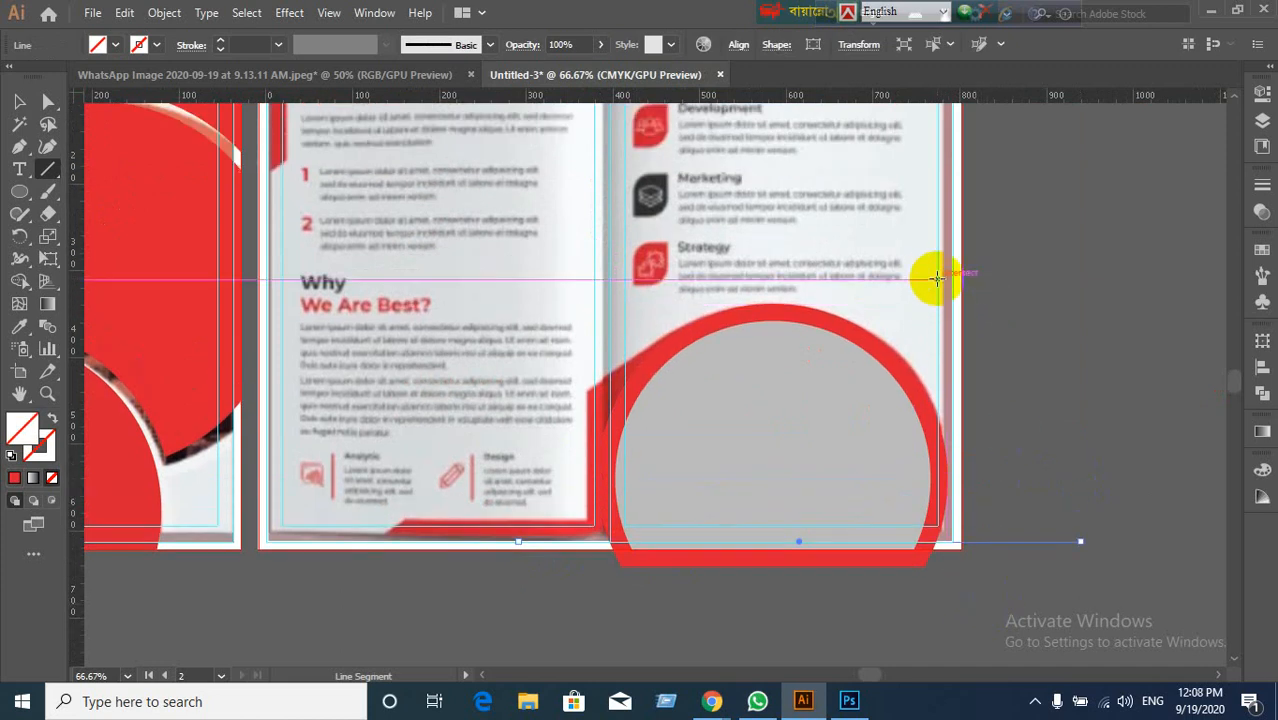
{"action": "left_click_drag", "start_coordinate": [938, 278], "coordinate": [953, 611]}
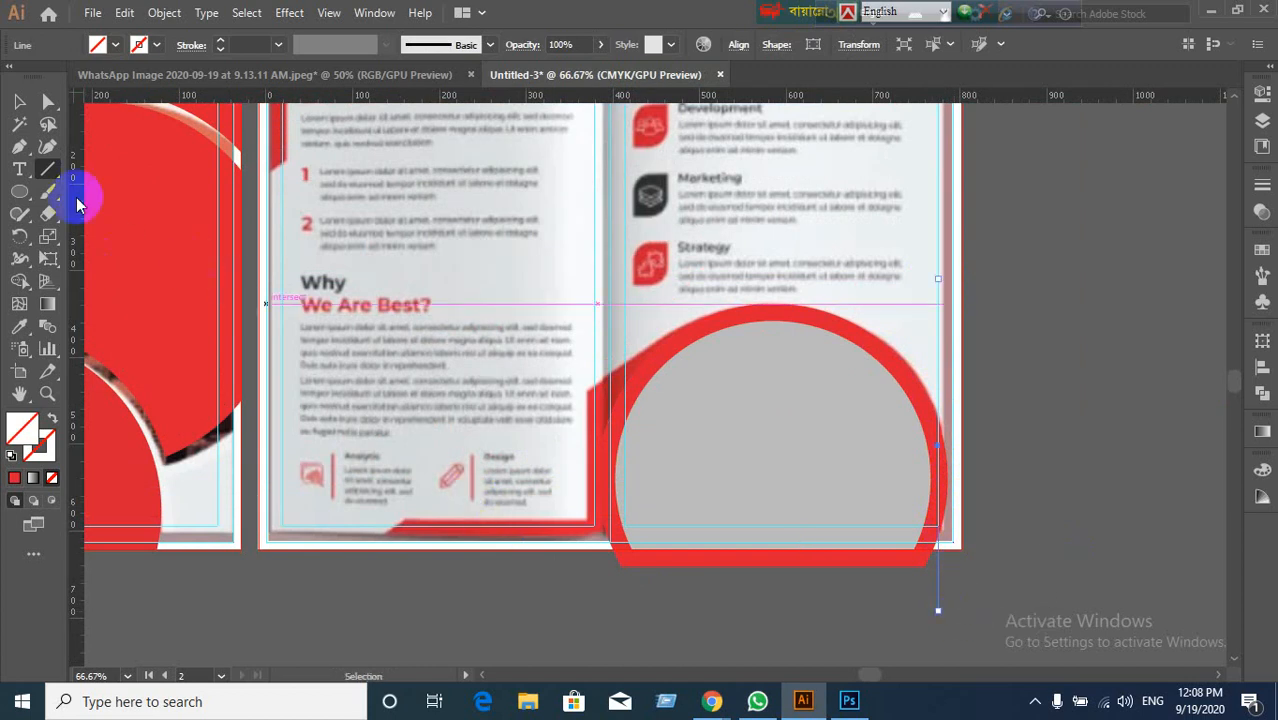
{"action": "left_click", "coordinate": [19, 101]}
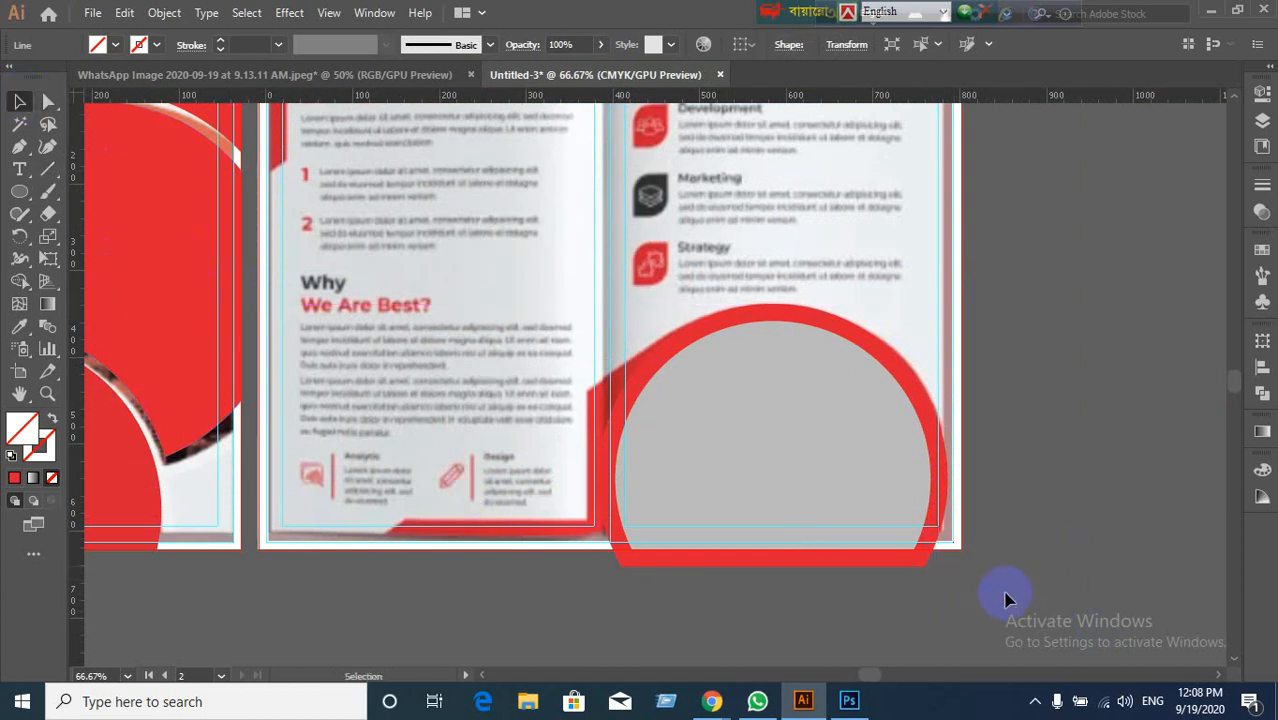
Step: Select both lines with the dome and its border, and trim away the parts beyond the lines with Shape Builder
{"action": "left_click", "coordinate": [836, 462]}
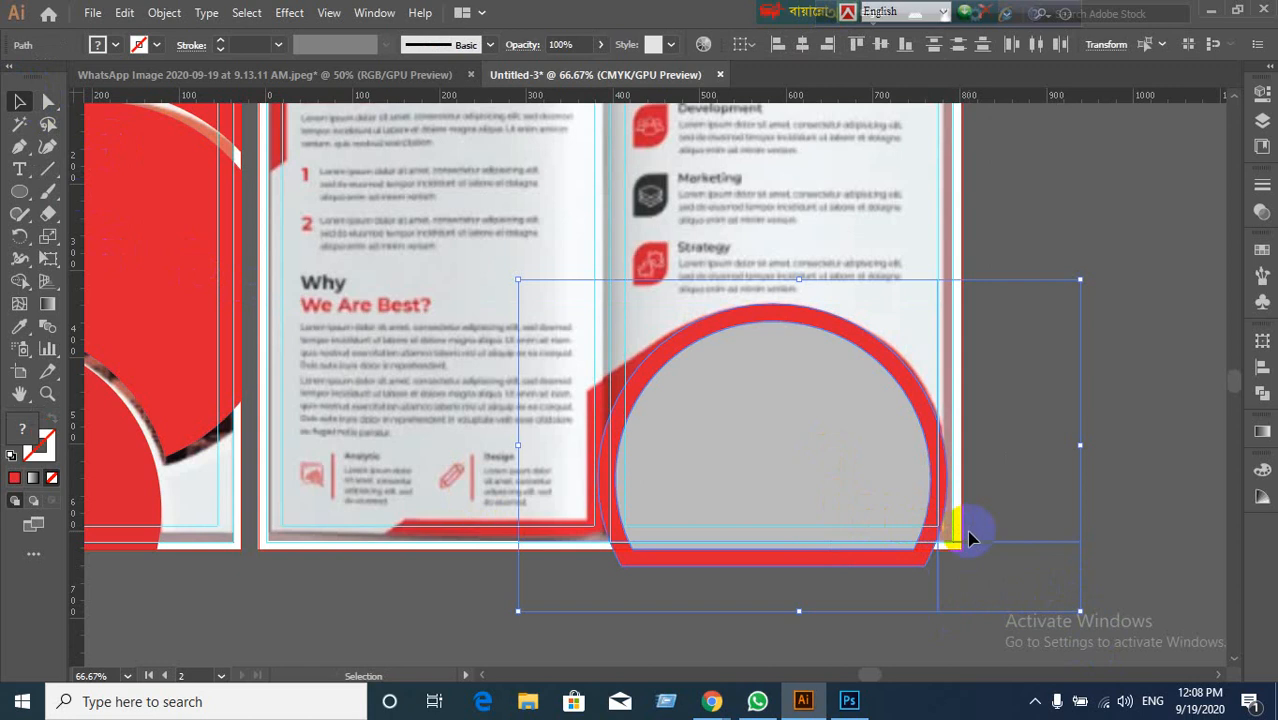
{"action": "scroll", "coordinate": [968, 538], "scroll_direction": "up", "scroll_amount": 1, "text": "alt"}
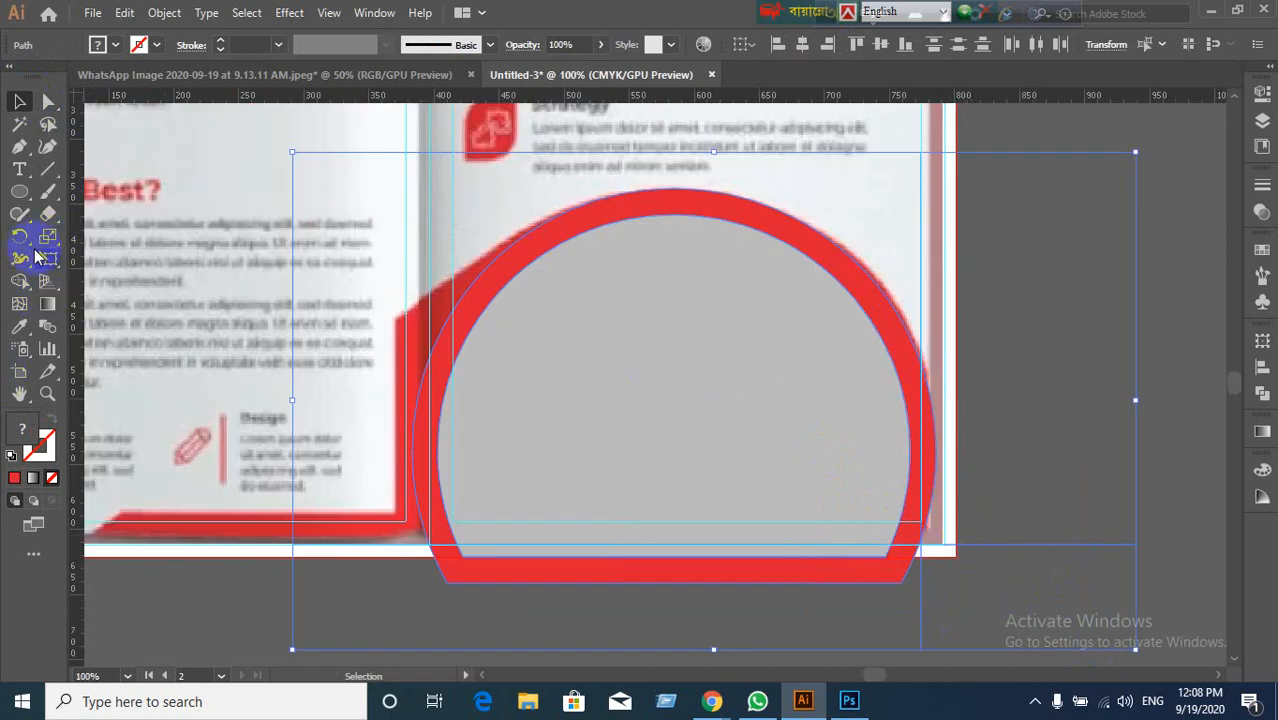
{"action": "left_click_drag", "start_coordinate": [19, 285], "coordinate": [51, 277]}
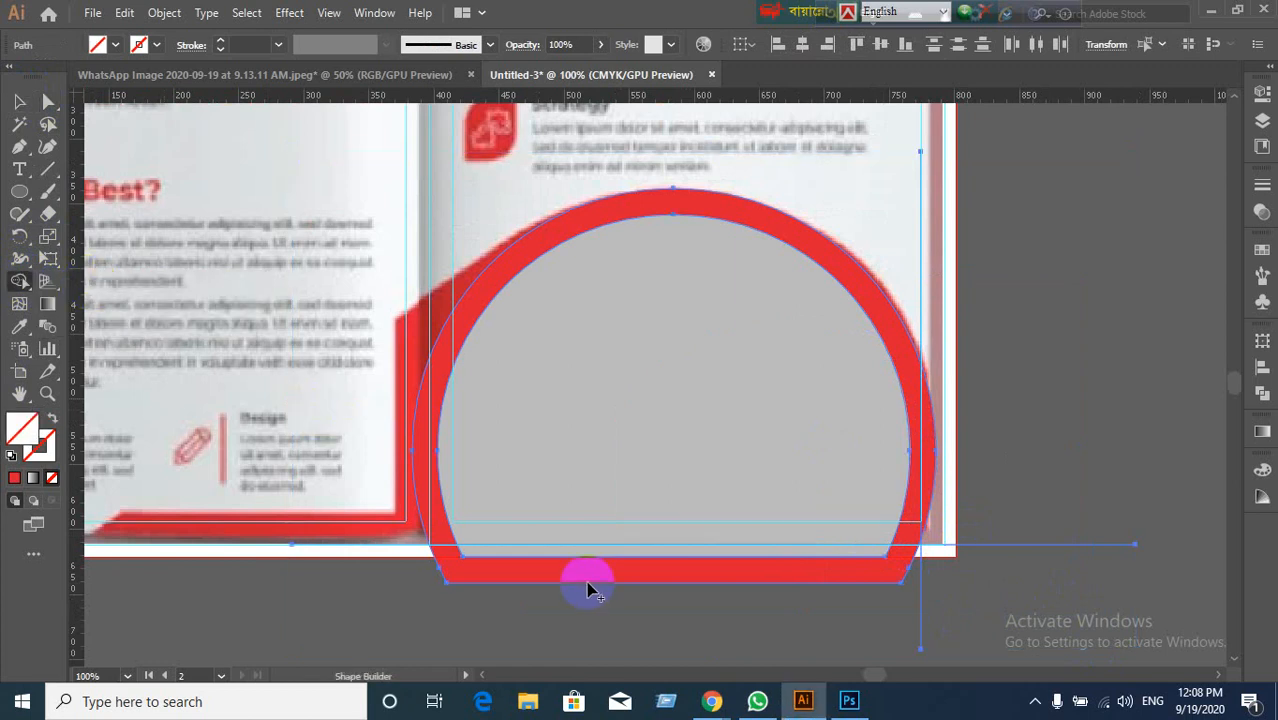
{"action": "left_click", "coordinate": [590, 583], "text": "alt"}
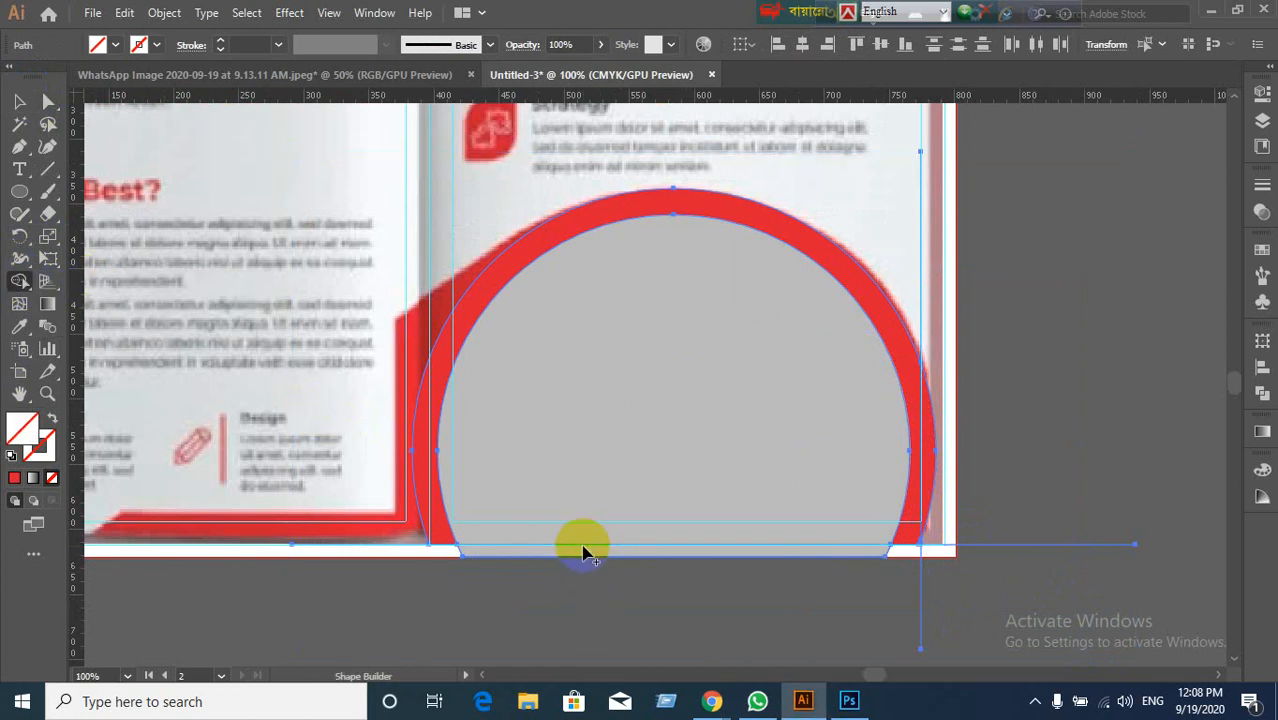
{"action": "left_click", "coordinate": [594, 553], "text": "alt"}
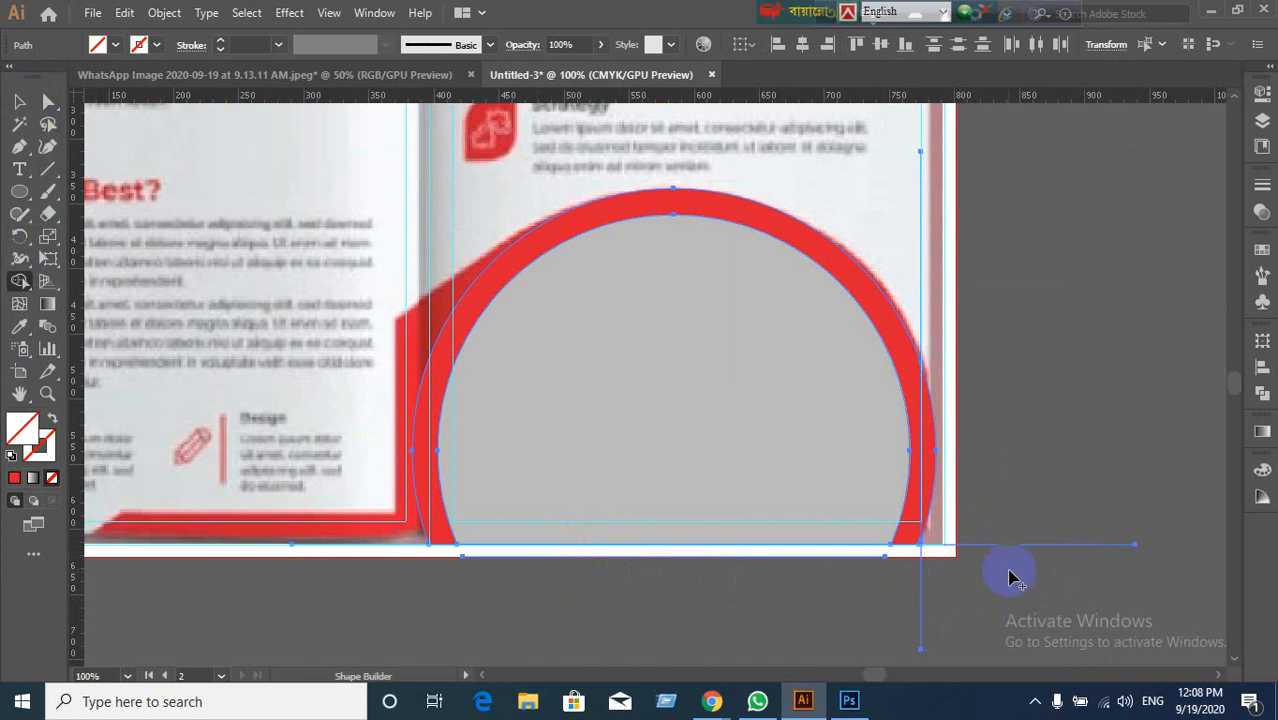
{"action": "left_click", "coordinate": [930, 493], "text": "alt"}
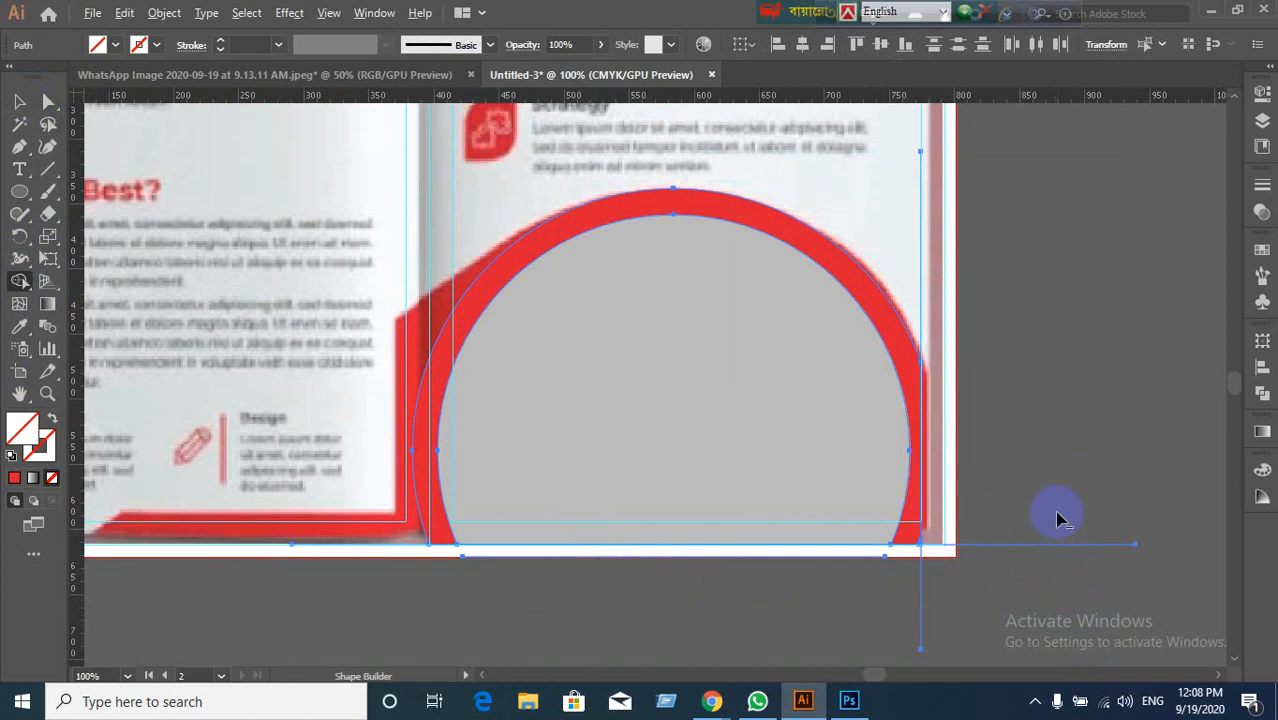
Step: Remove the leftover line segment below the dome's base with Shape Builder, and deselect the artwork
{"action": "scroll", "coordinate": [952, 620], "scroll_direction": "up", "scroll_amount": 3}
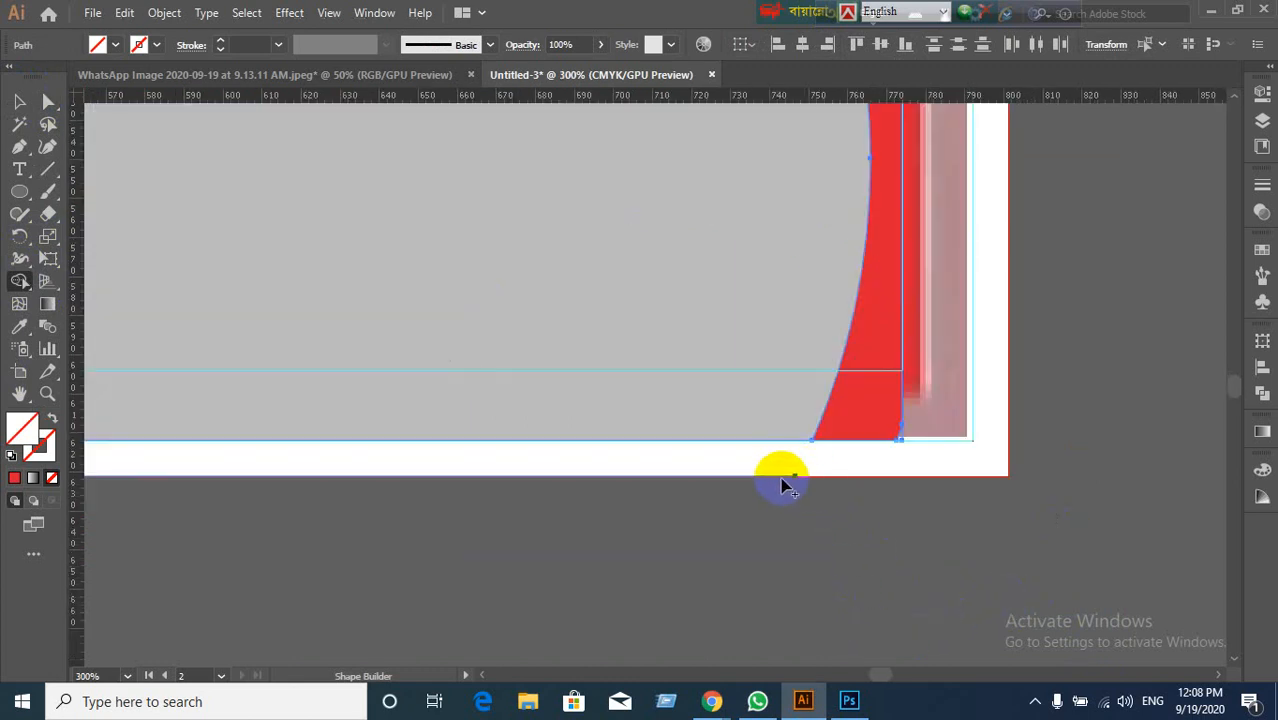
{"action": "left_click_drag", "start_coordinate": [788, 479], "coordinate": [809, 477]}
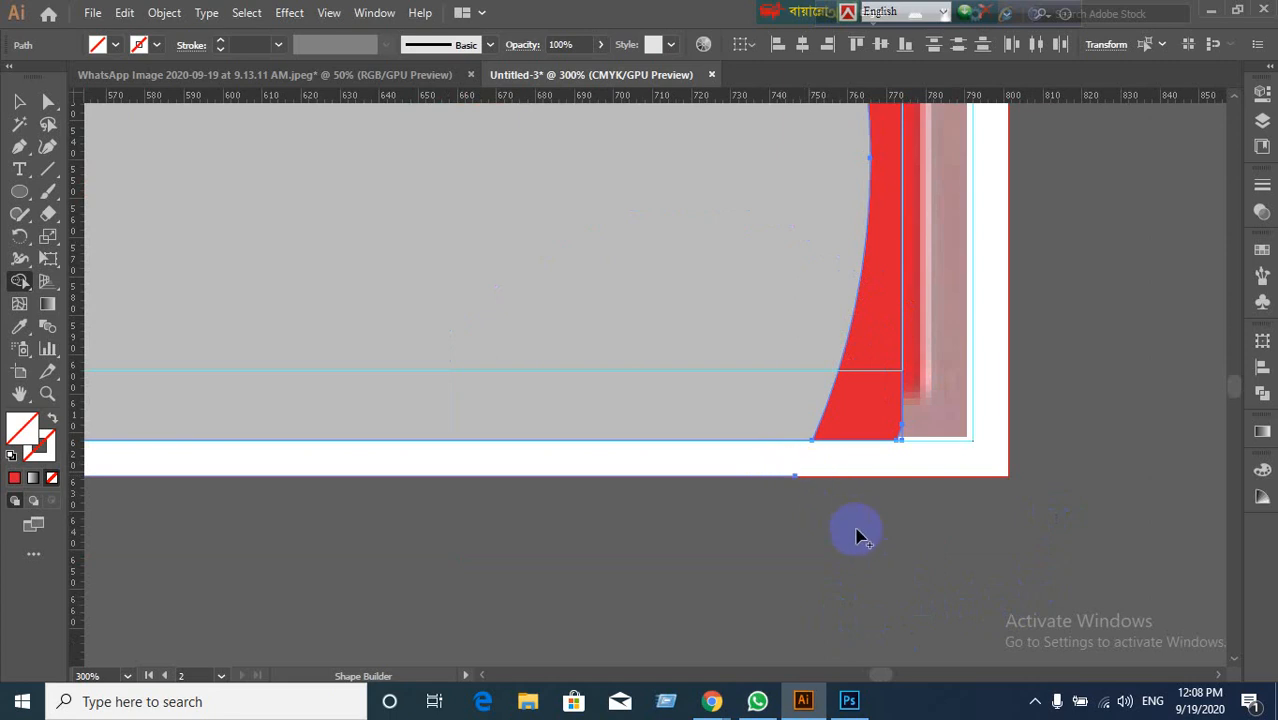
{"action": "scroll", "coordinate": [845, 545], "scroll_direction": "down", "scroll_amount": 2}
{"action": "mouse_move", "coordinate": [817, 519]}
{"action": "left_mouse_down"}
{"action": "mouse_move", "coordinate": [825, 494]}
{"action": "mouse_move", "coordinate": [829, 548]}
{"action": "left_mouse_up"}
{"action": "scroll", "coordinate": [592, 547], "scroll_direction": "down", "scroll_amount": 1}
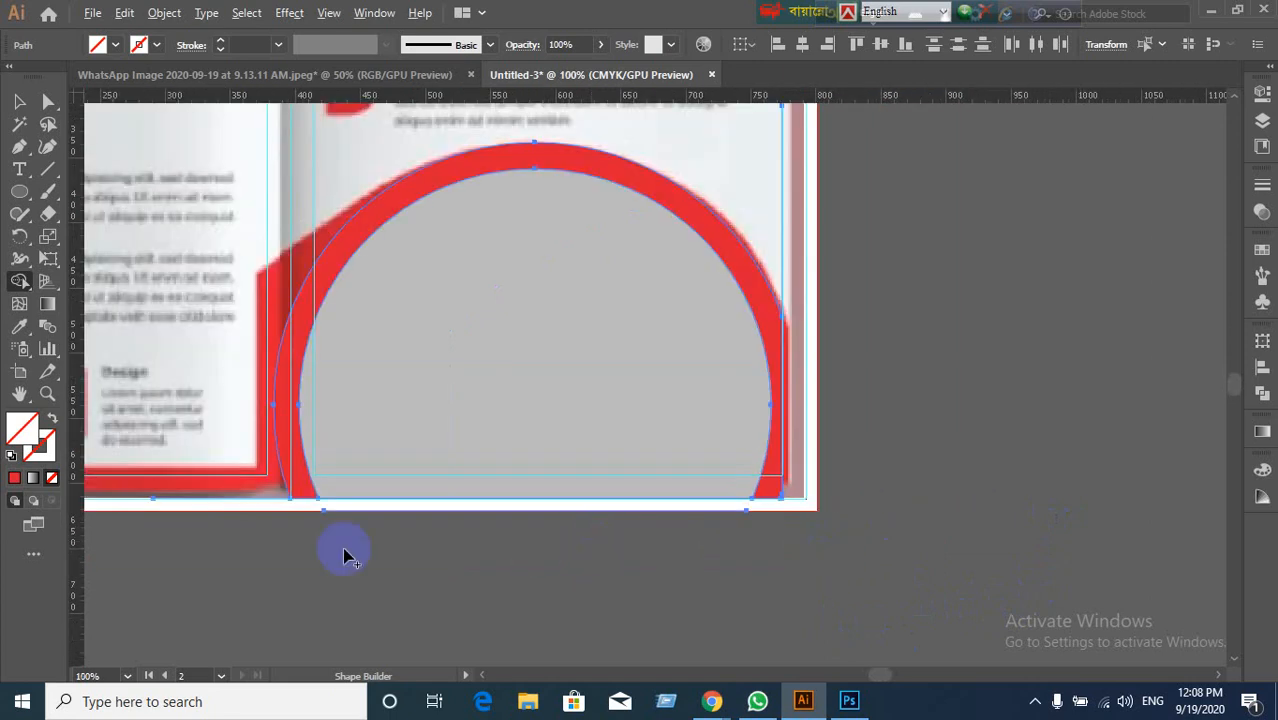
{"action": "scroll", "coordinate": [330, 548], "scroll_direction": "up", "scroll_amount": 4}
{"action": "left_click_drag", "start_coordinate": [308, 443], "coordinate": [368, 395]}
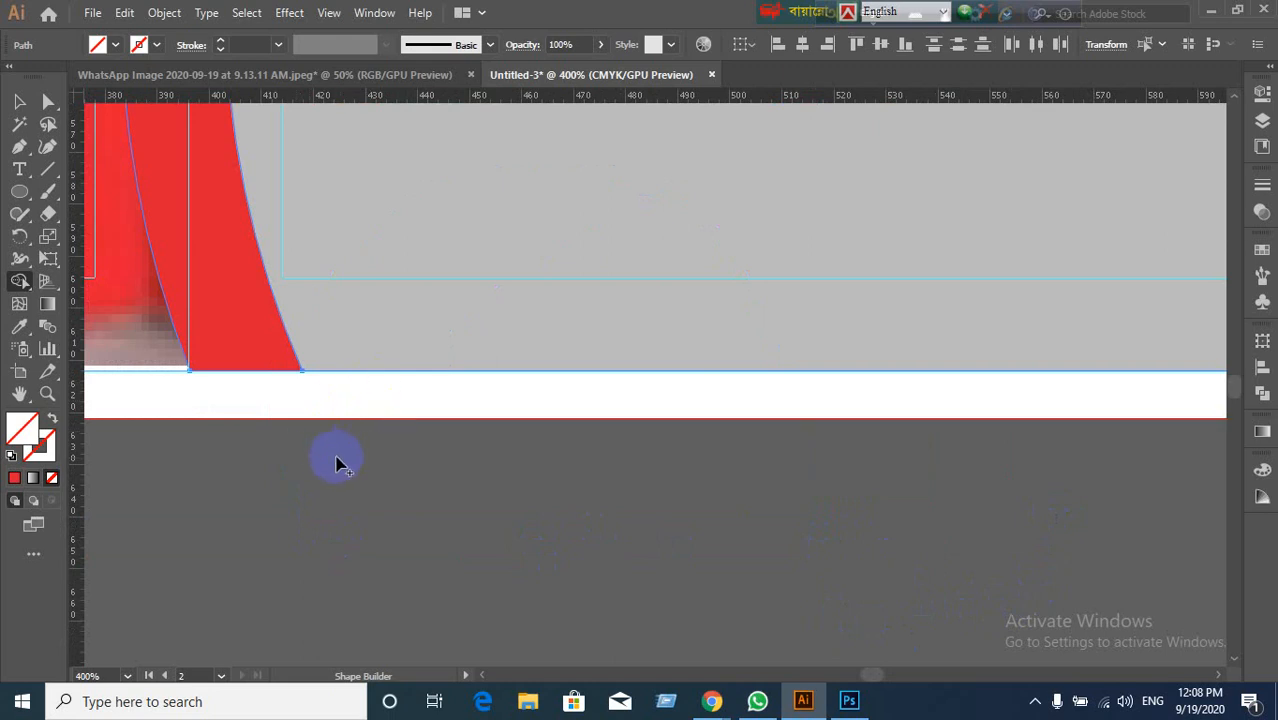
{"action": "scroll", "coordinate": [371, 471], "scroll_direction": "down", "scroll_amount": 3}
{"action": "scroll", "coordinate": [370, 476], "scroll_direction": "down", "scroll_amount": 2}
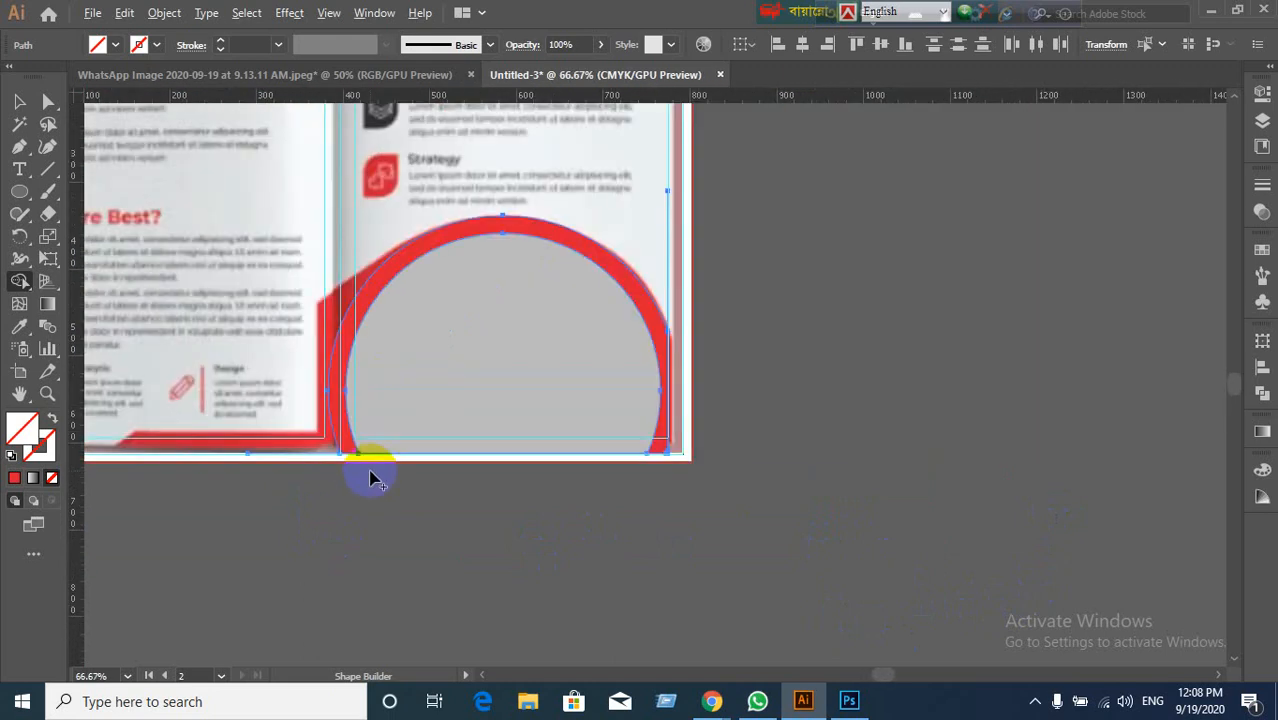
{"action": "left_click", "coordinate": [16, 104]}
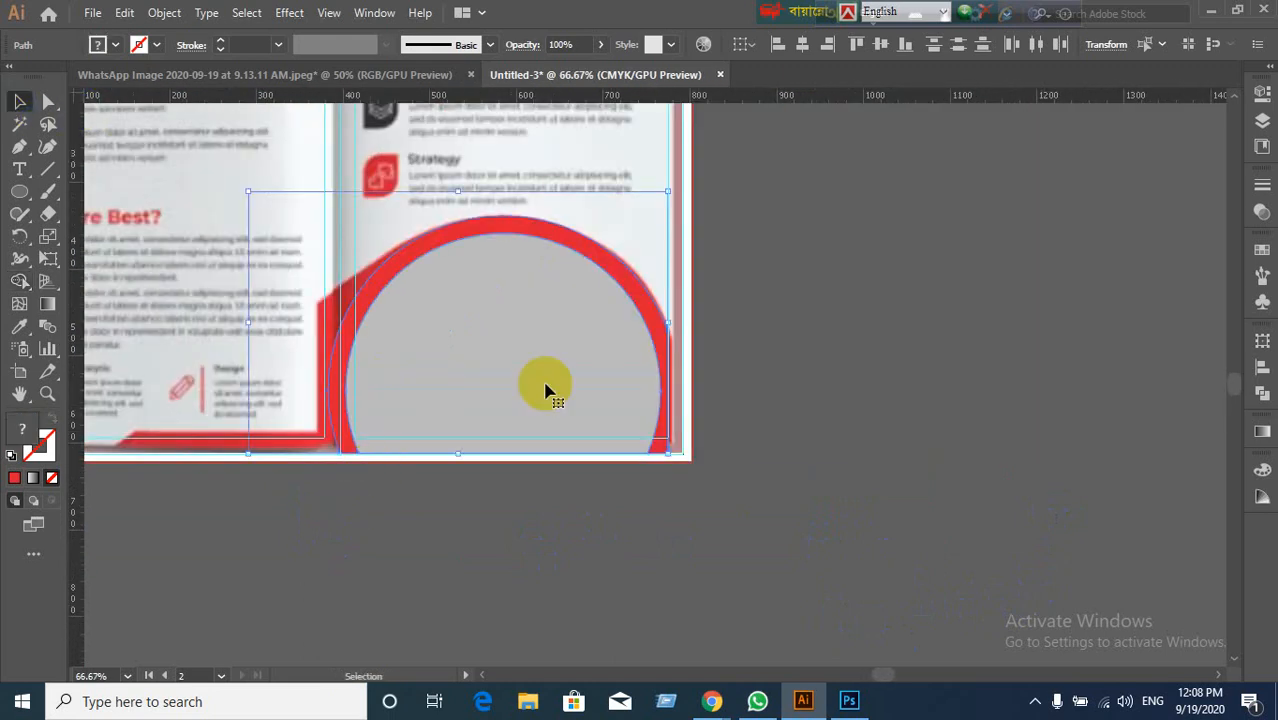
{"action": "left_click", "coordinate": [835, 443]}
Step: Move the grey dome and its red border aside one after the other, undoing each move
{"action": "scroll", "coordinate": [462, 455], "scroll_direction": "up", "scroll_amount": 1}
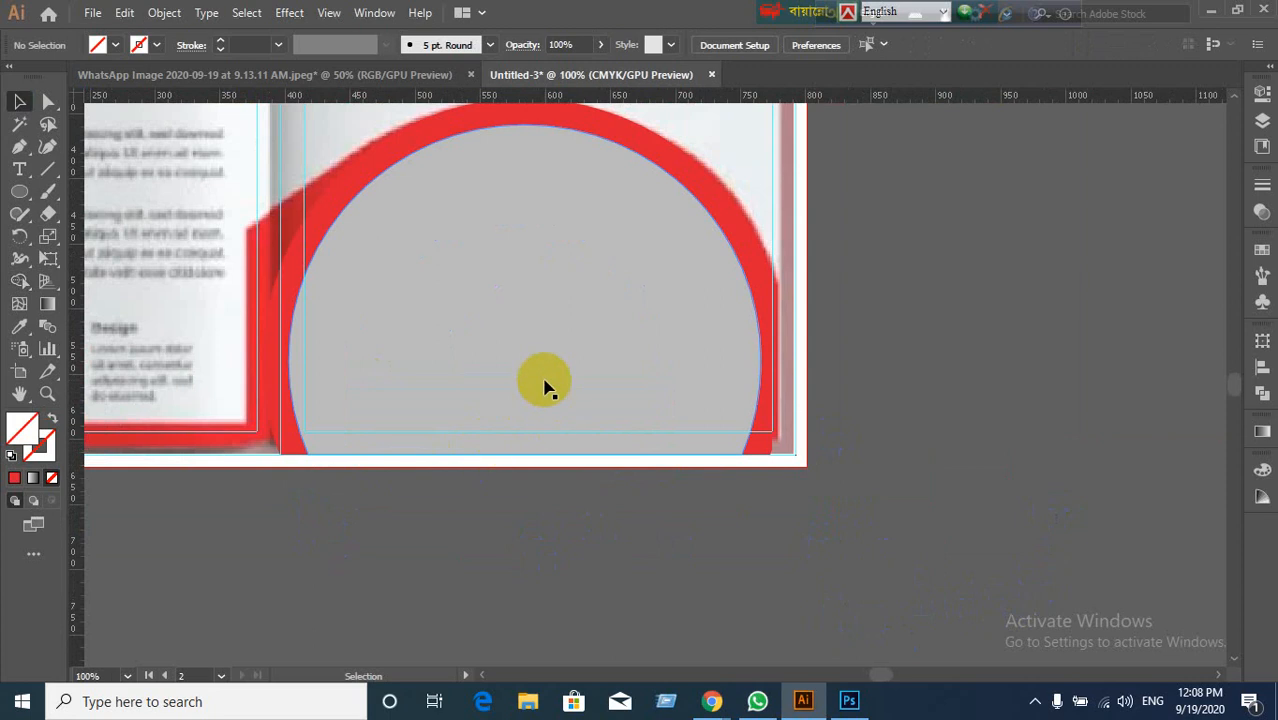
{"action": "left_click_drag", "start_coordinate": [545, 381], "coordinate": [698, 470]}
{"action": "key", "text": "ctrl+z"}
{"action": "left_click", "coordinate": [645, 580]}
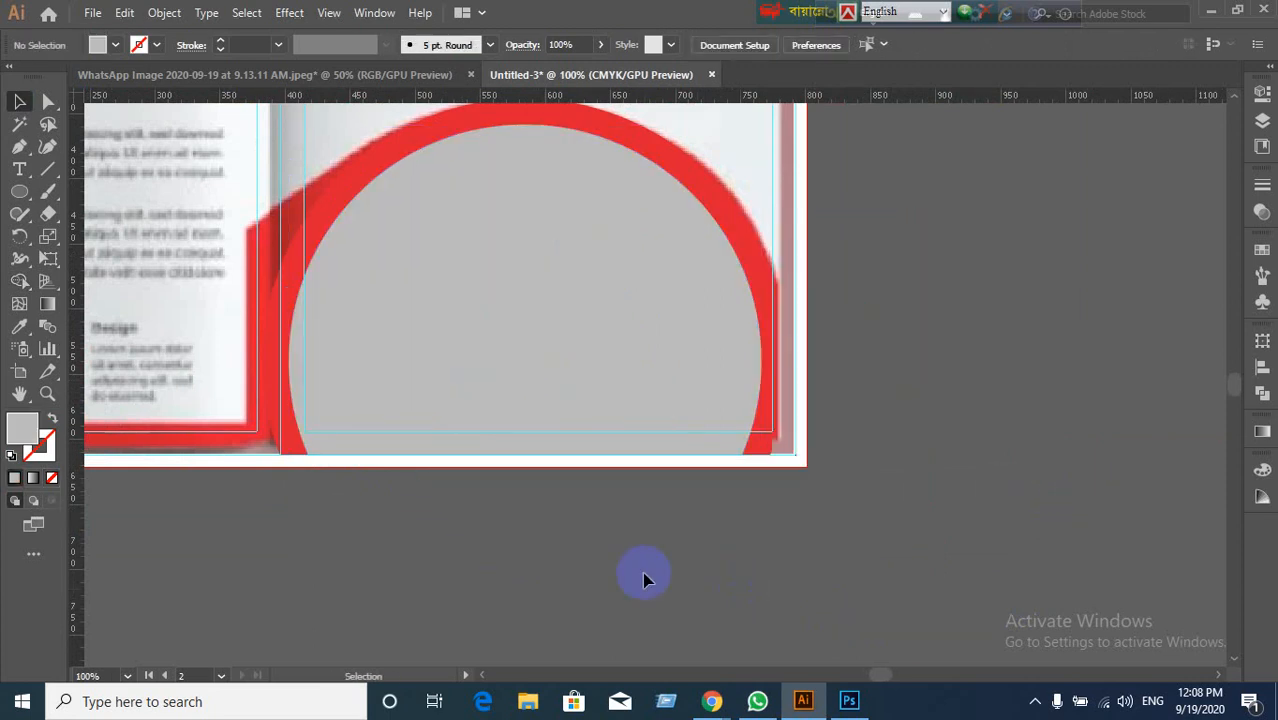
{"action": "scroll", "coordinate": [645, 578], "scroll_direction": "down", "scroll_amount": 2}
{"action": "scroll", "coordinate": [485, 542], "scroll_direction": "left", "scroll_amount": 5}
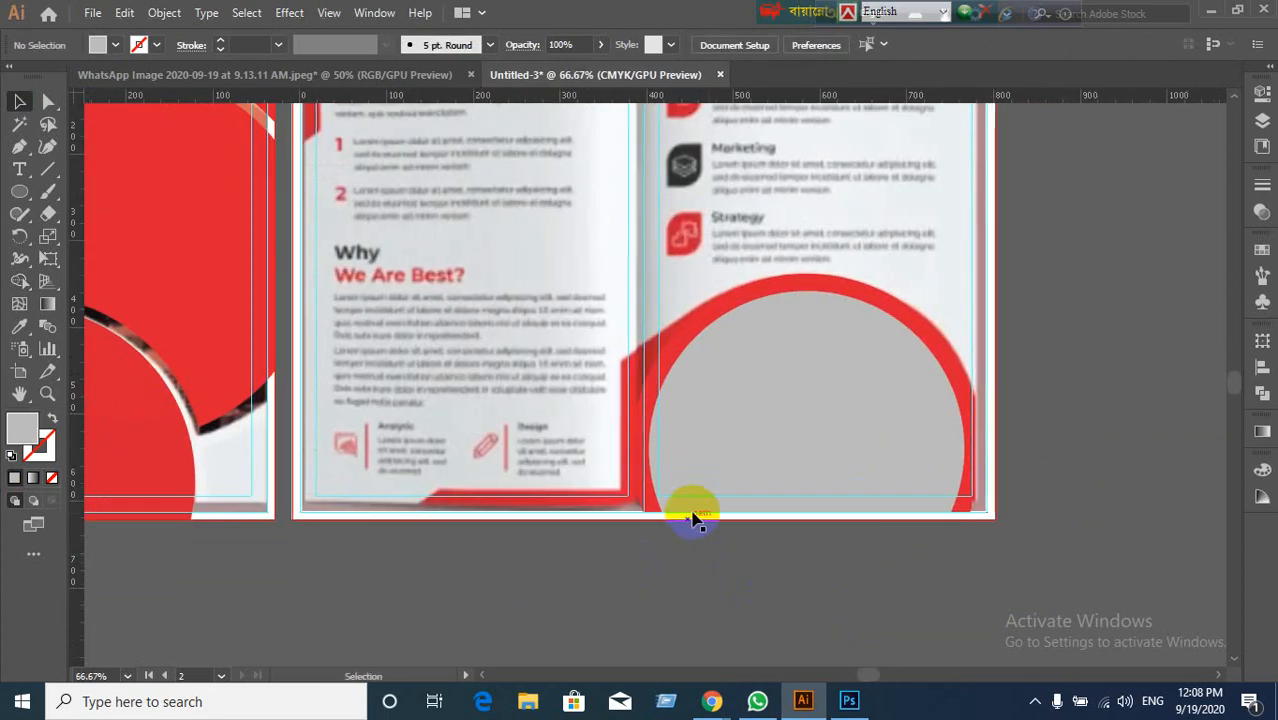
{"action": "scroll", "coordinate": [690, 510], "scroll_direction": "up", "scroll_amount": 3}
{"action": "scroll", "coordinate": [720, 568], "scroll_direction": "down", "scroll_amount": 2}
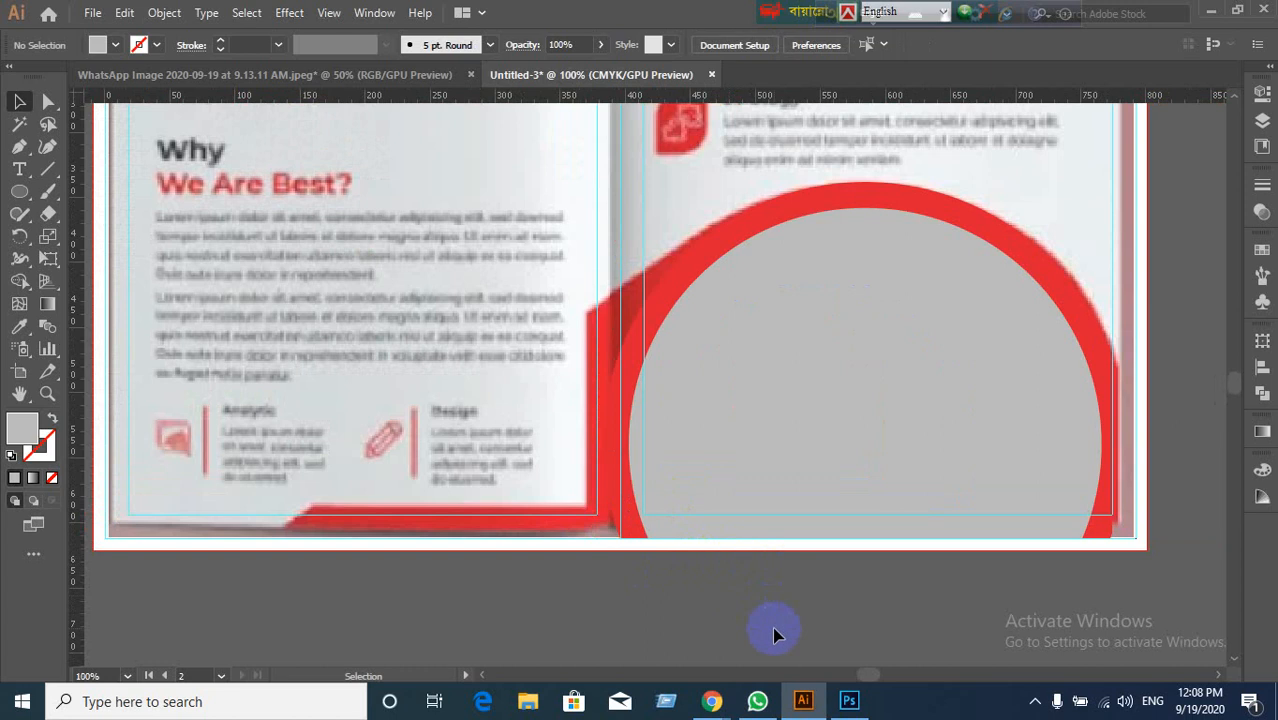
{"action": "left_click_drag", "start_coordinate": [1031, 256], "coordinate": [1104, 182]}
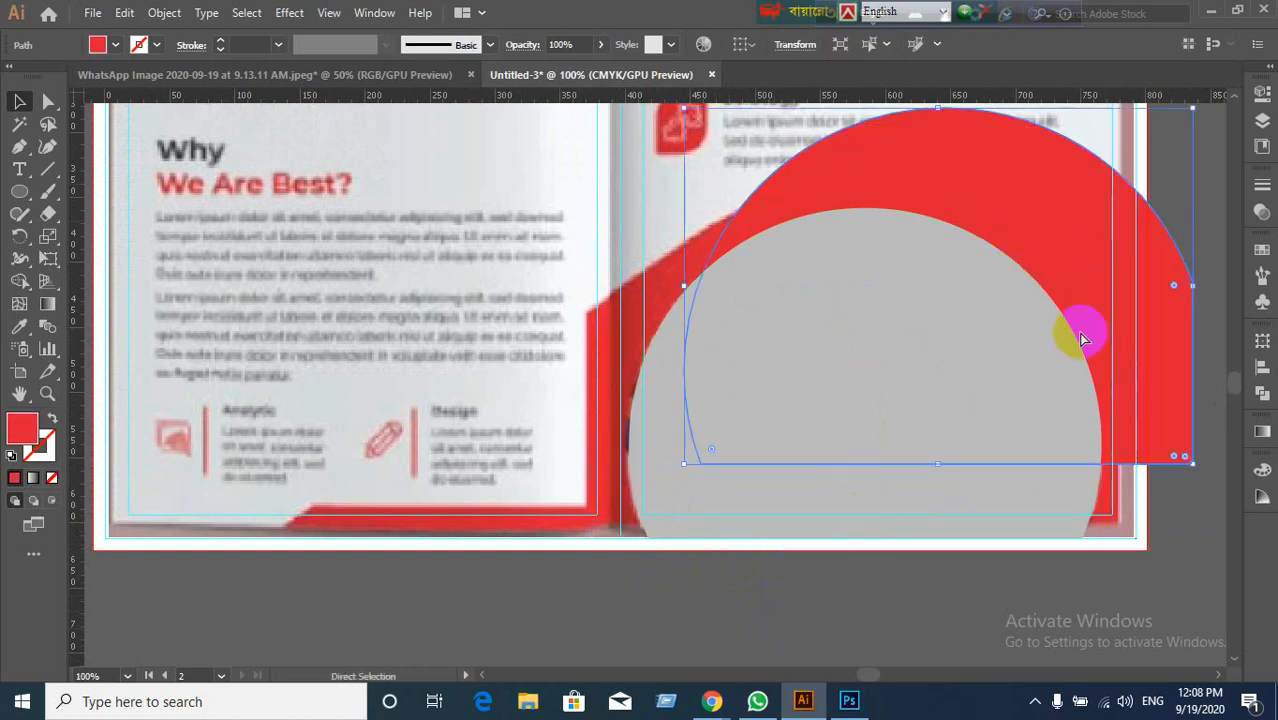
{"action": "key", "text": "ctrl+z"}
{"action": "left_click", "coordinate": [798, 590]}
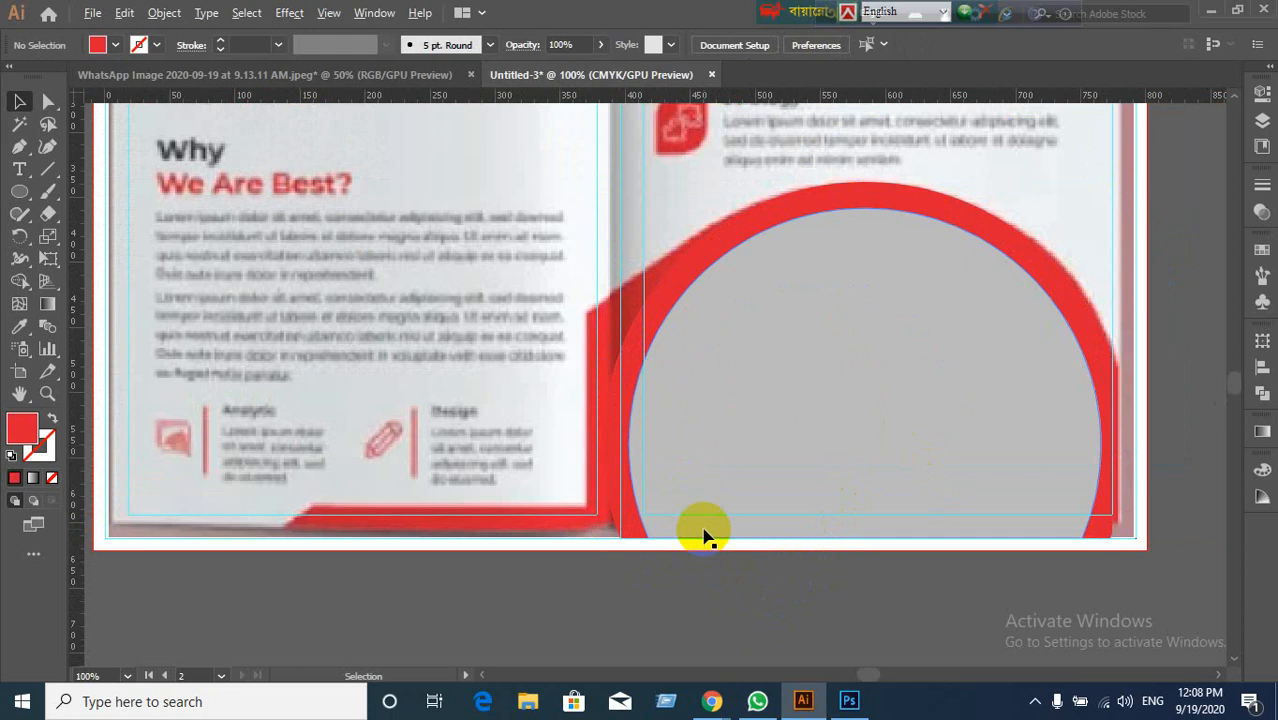
Step: Draw a vertical line along the guide at the page fold, from above the red border's side down past the page's lower edge
{"action": "scroll", "coordinate": [703, 537], "scroll_direction": "up", "scroll_amount": 1}
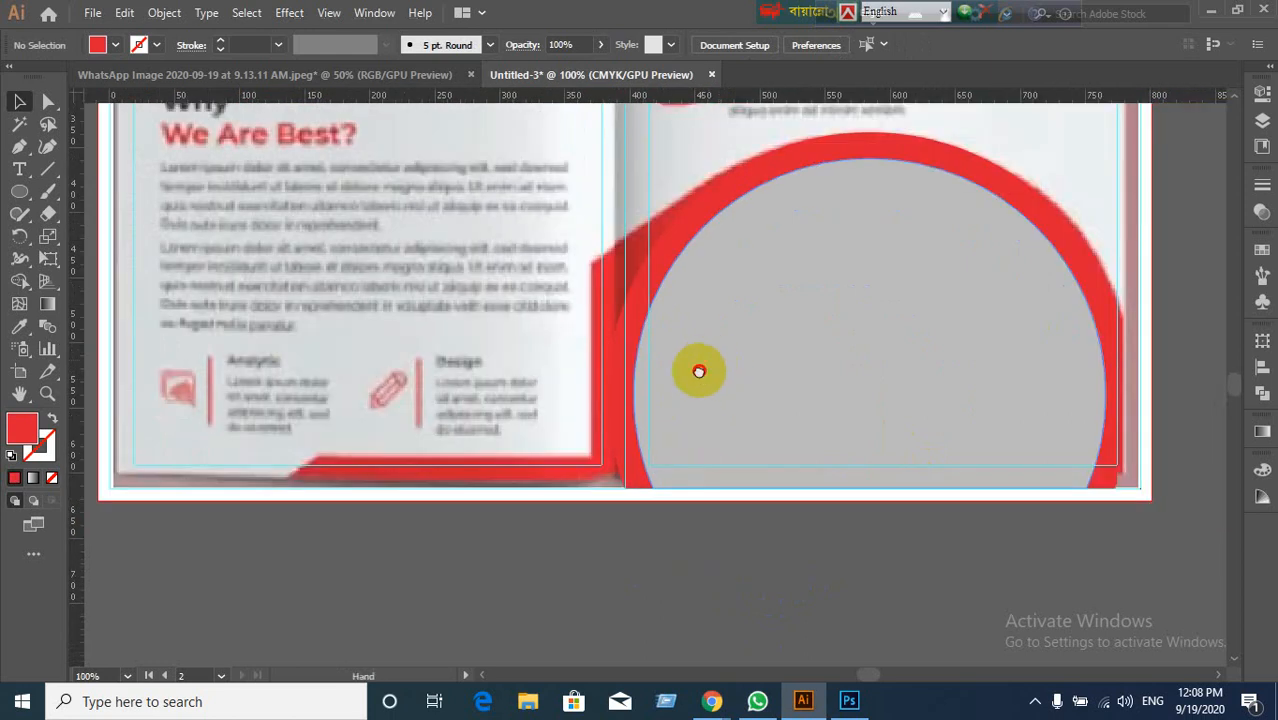
{"action": "left_click_drag", "start_coordinate": [700, 369], "coordinate": [620, 425]}
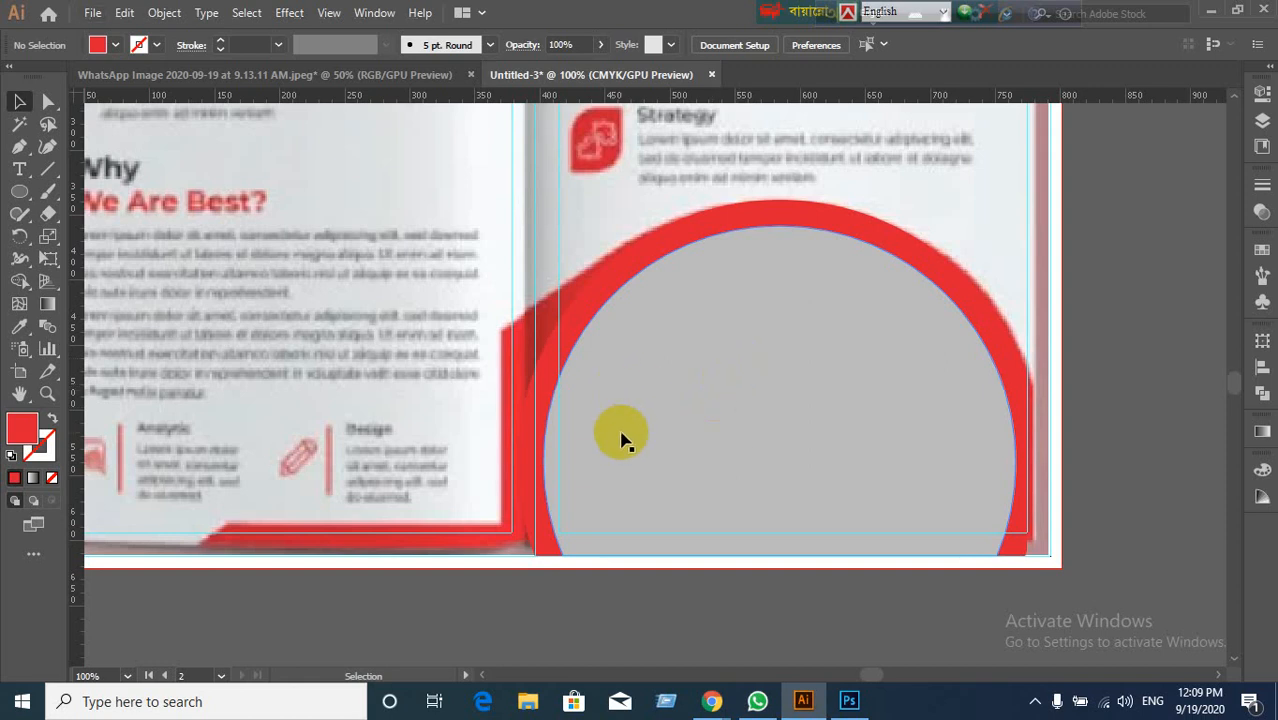
{"action": "scroll", "coordinate": [621, 435], "scroll_direction": "up", "scroll_amount": 1}
{"action": "scroll", "coordinate": [621, 435], "scroll_direction": "down", "scroll_amount": 1}
{"action": "left_click", "coordinate": [545, 395]}
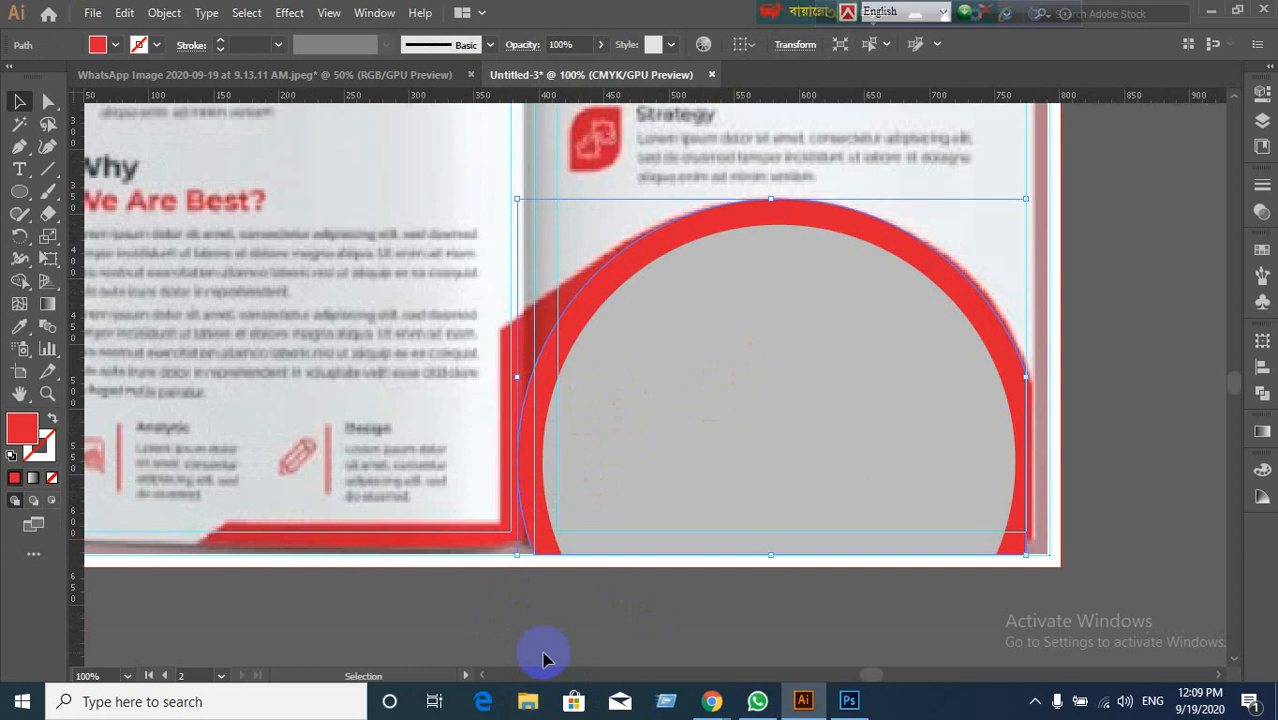
{"action": "left_click", "coordinate": [50, 169]}
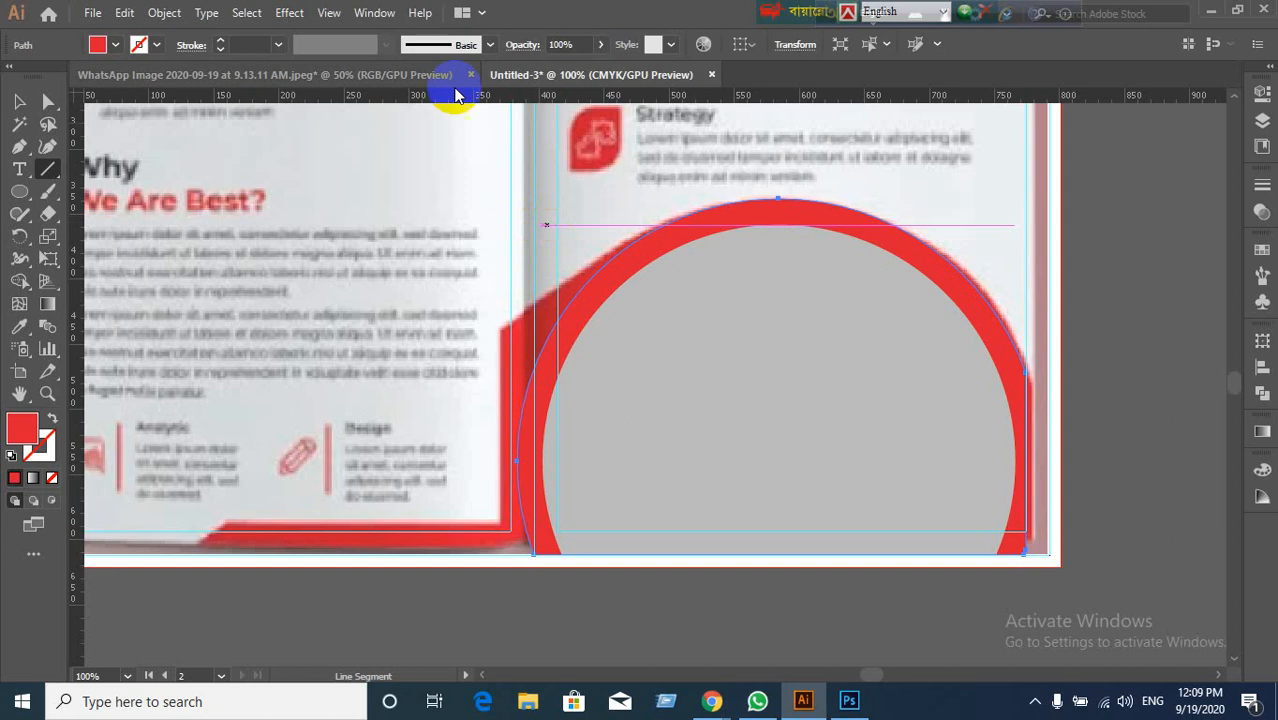
{"action": "scroll", "coordinate": [465, 100], "scroll_direction": "up", "scroll_amount": 1}
{"action": "scroll", "coordinate": [505, 189], "scroll_direction": "down", "scroll_amount": 1}
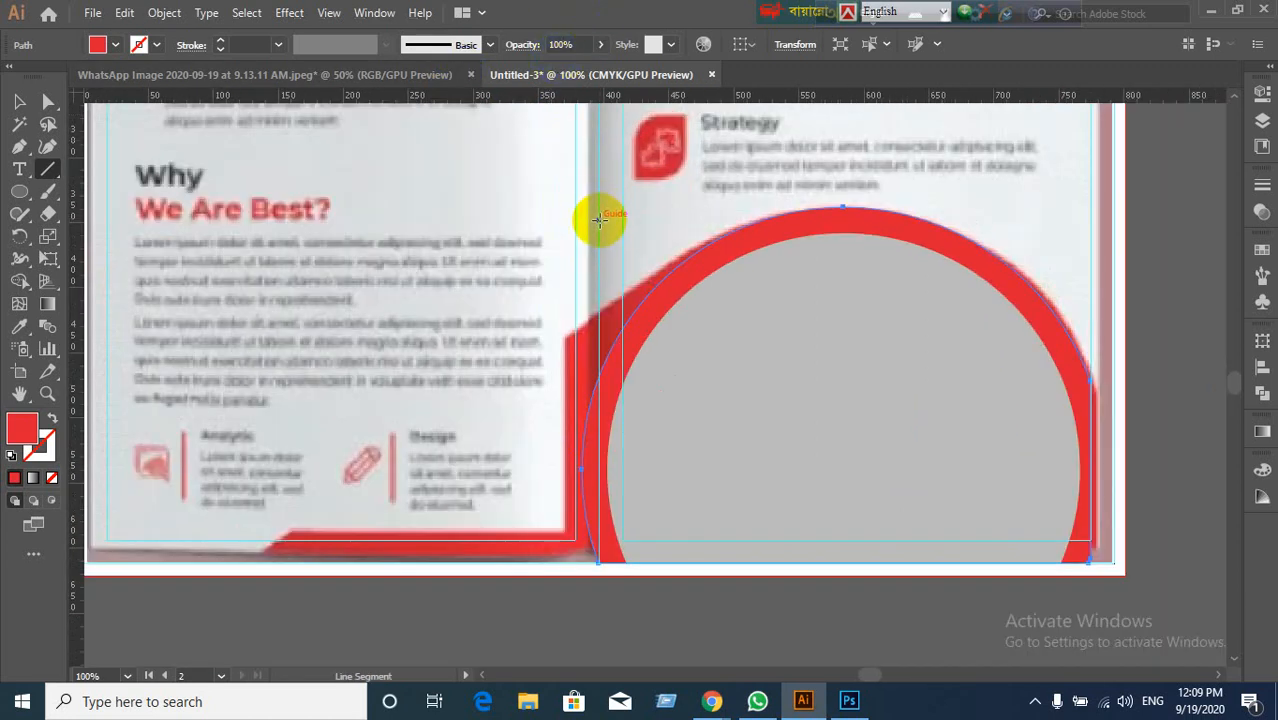
{"action": "left_click_drag", "start_coordinate": [606, 231], "coordinate": [611, 648]}
Step: Select the line with the red border, and trim the border beyond the fold guide and the line's excess ends with Shape Builder
{"action": "left_click", "coordinate": [21, 102]}
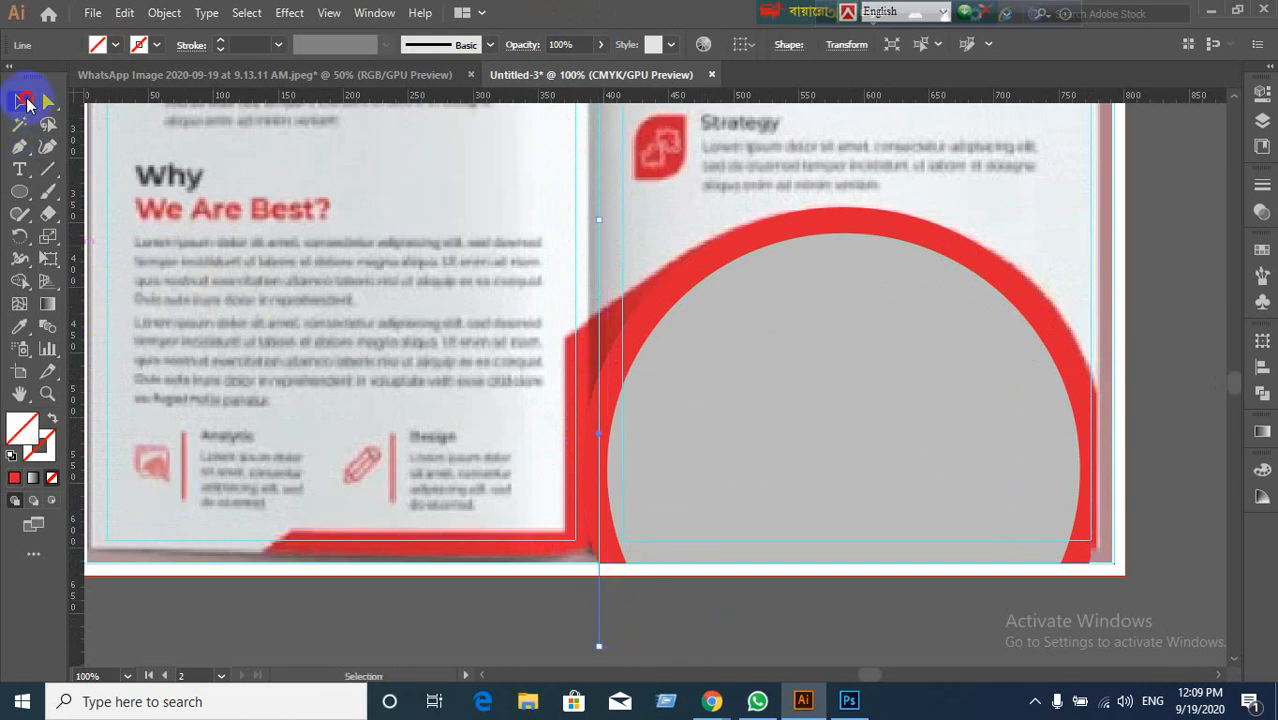
{"action": "left_click", "coordinate": [679, 274], "text": "shift"}
{"action": "left_click", "coordinate": [679, 279], "text": "shift"}
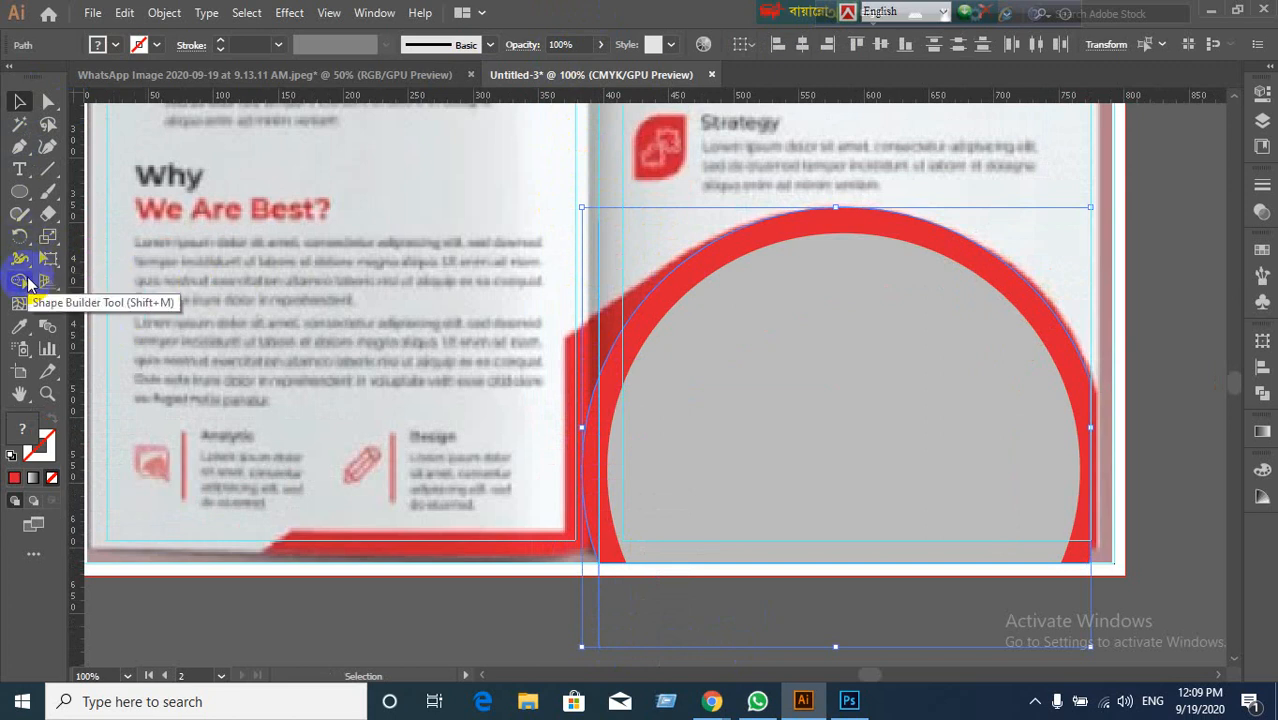
{"action": "left_click", "coordinate": [20, 282]}
{"action": "left_click", "coordinate": [585, 474], "text": "alt"}
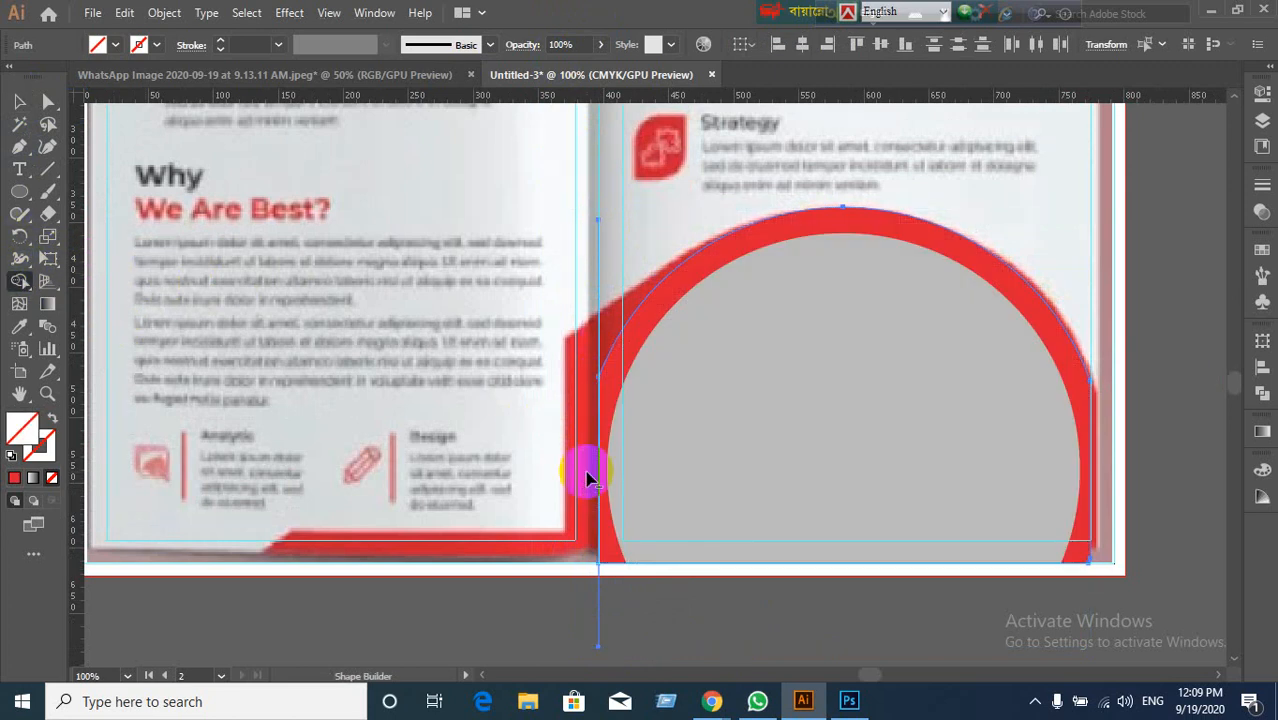
{"action": "mouse_move", "coordinate": [577, 583]}
{"action": "left_mouse_down"}
{"action": "mouse_move", "coordinate": [645, 646]}
{"action": "mouse_move", "coordinate": [648, 612]}
{"action": "left_mouse_up"}
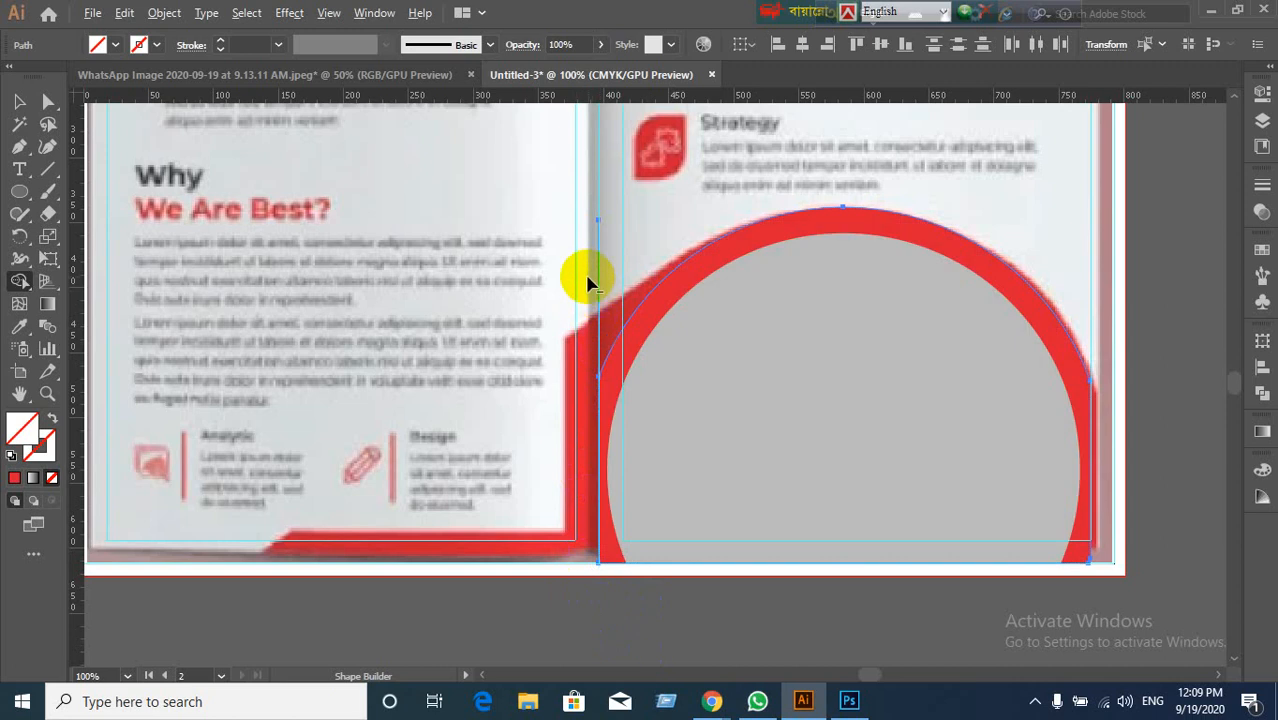
{"action": "left_click_drag", "start_coordinate": [587, 275], "coordinate": [619, 261]}
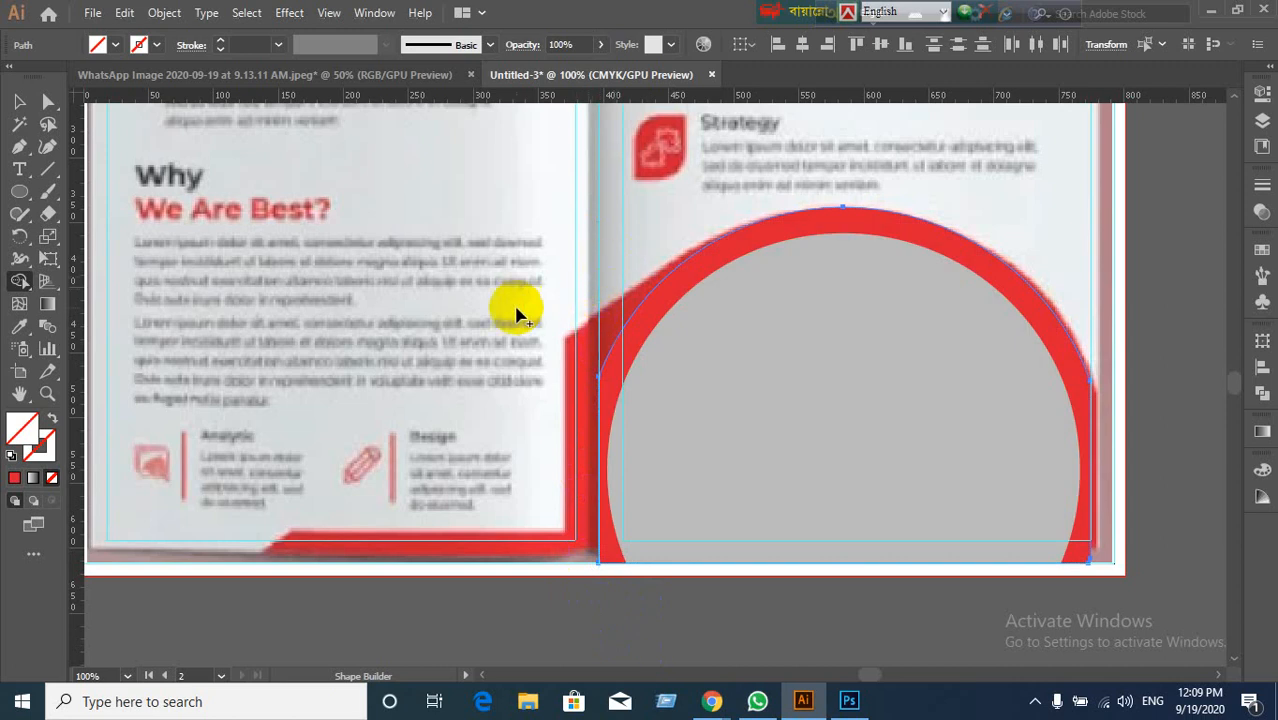
{"action": "left_click", "coordinate": [20, 101]}
{"action": "left_click", "coordinate": [626, 637]}
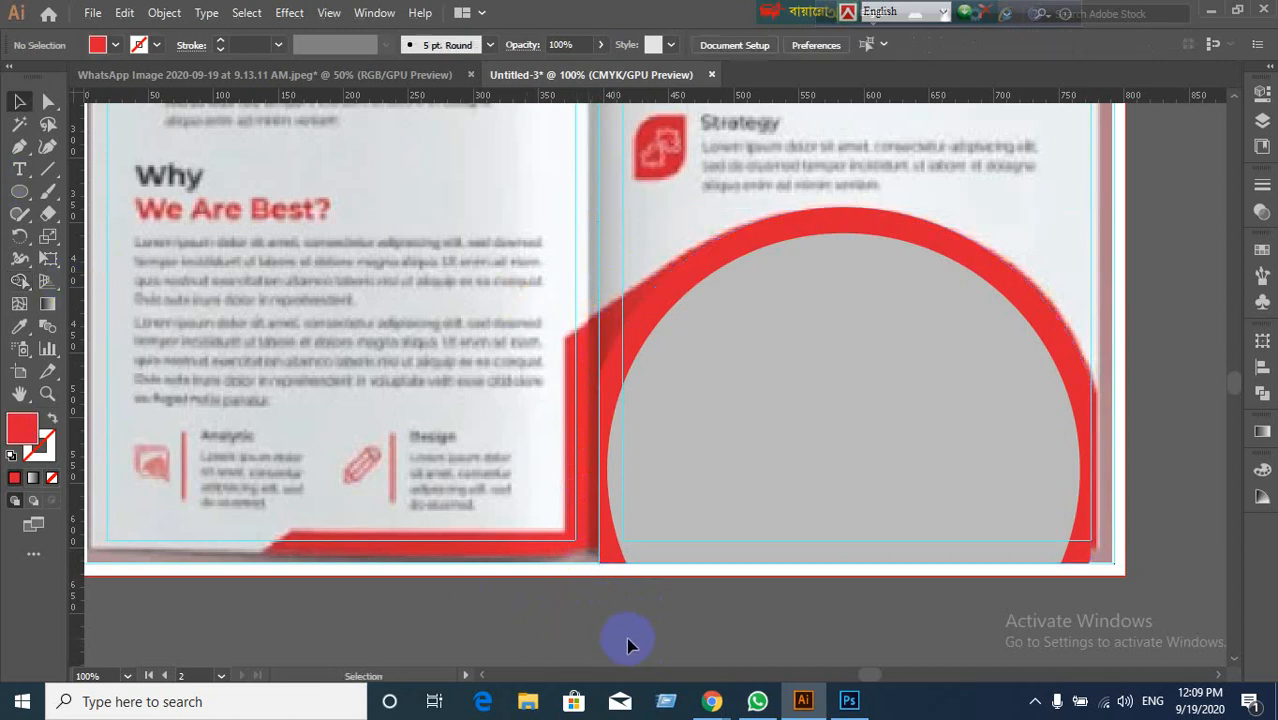
Step: Fill the dome's trimmed border with the green swatch to distinguish it from the reference image, and deselect it
{"action": "scroll", "coordinate": [630, 640], "scroll_direction": "up", "scroll_amount": 1}
{"action": "left_click_drag", "start_coordinate": [549, 585], "coordinate": [444, 693]}
{"action": "left_click", "coordinate": [542, 285]}
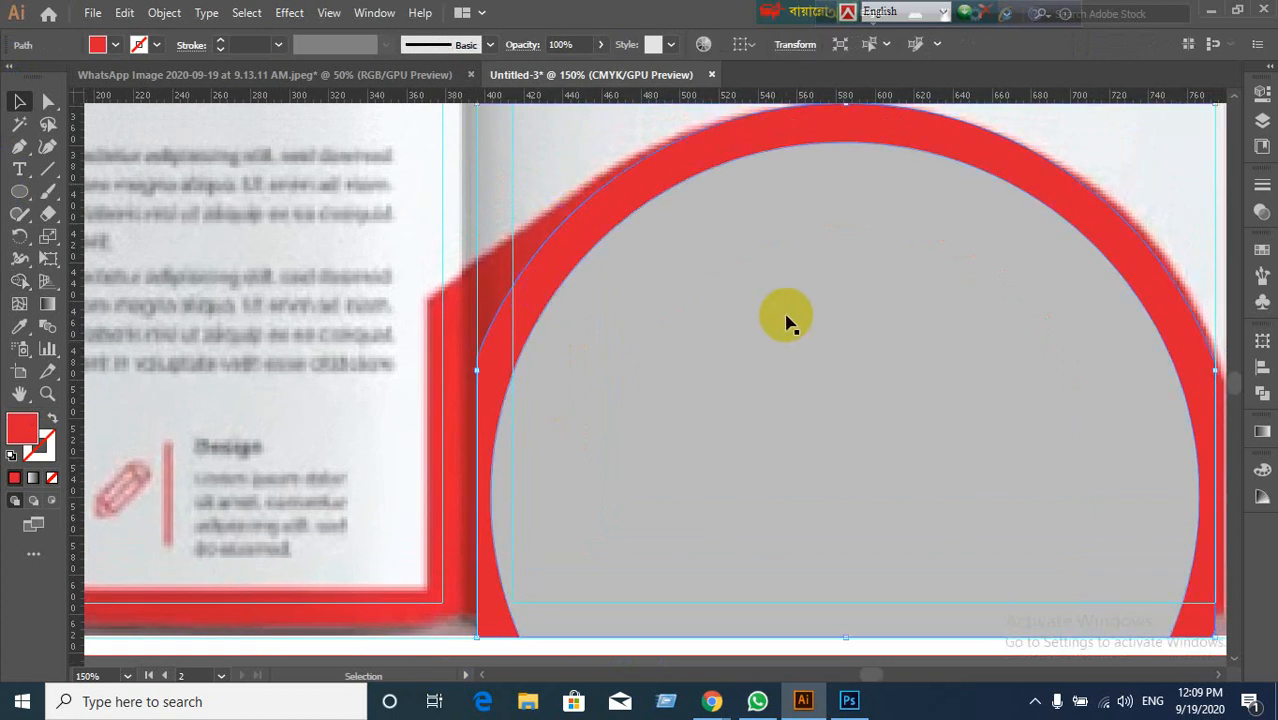
{"action": "left_click", "coordinate": [1262, 250]}
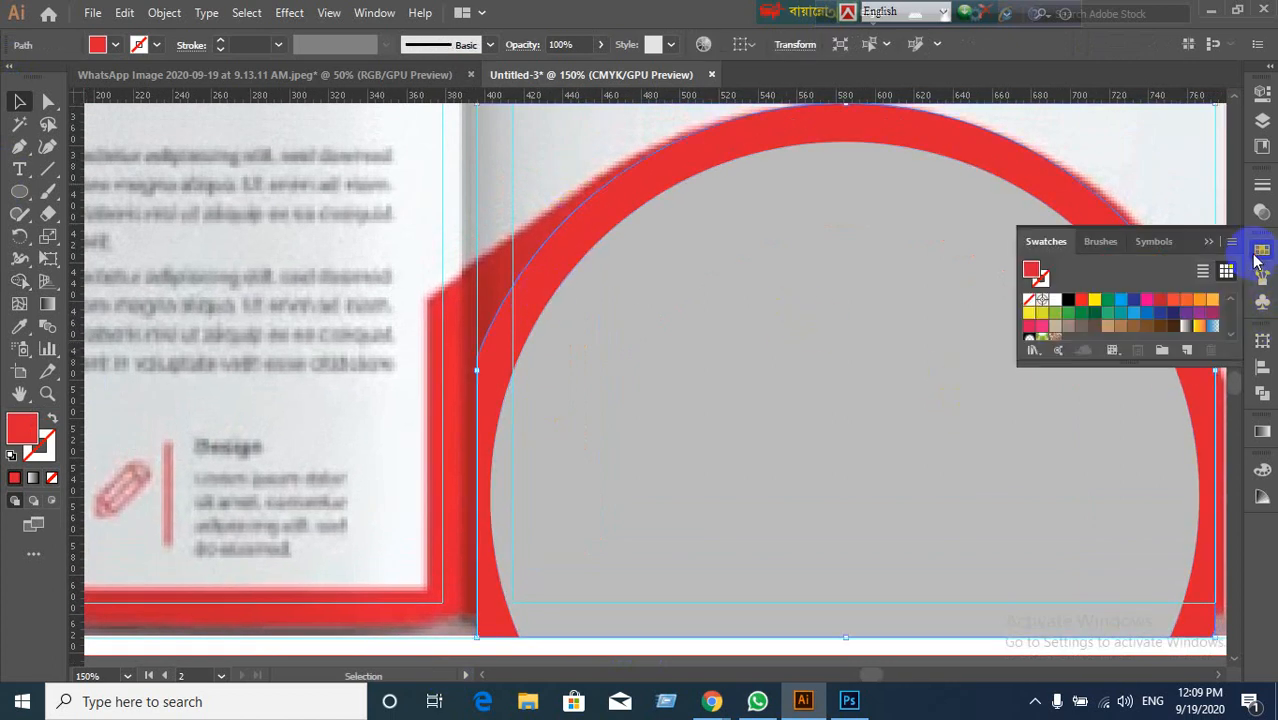
{"action": "left_click", "coordinate": [1107, 300]}
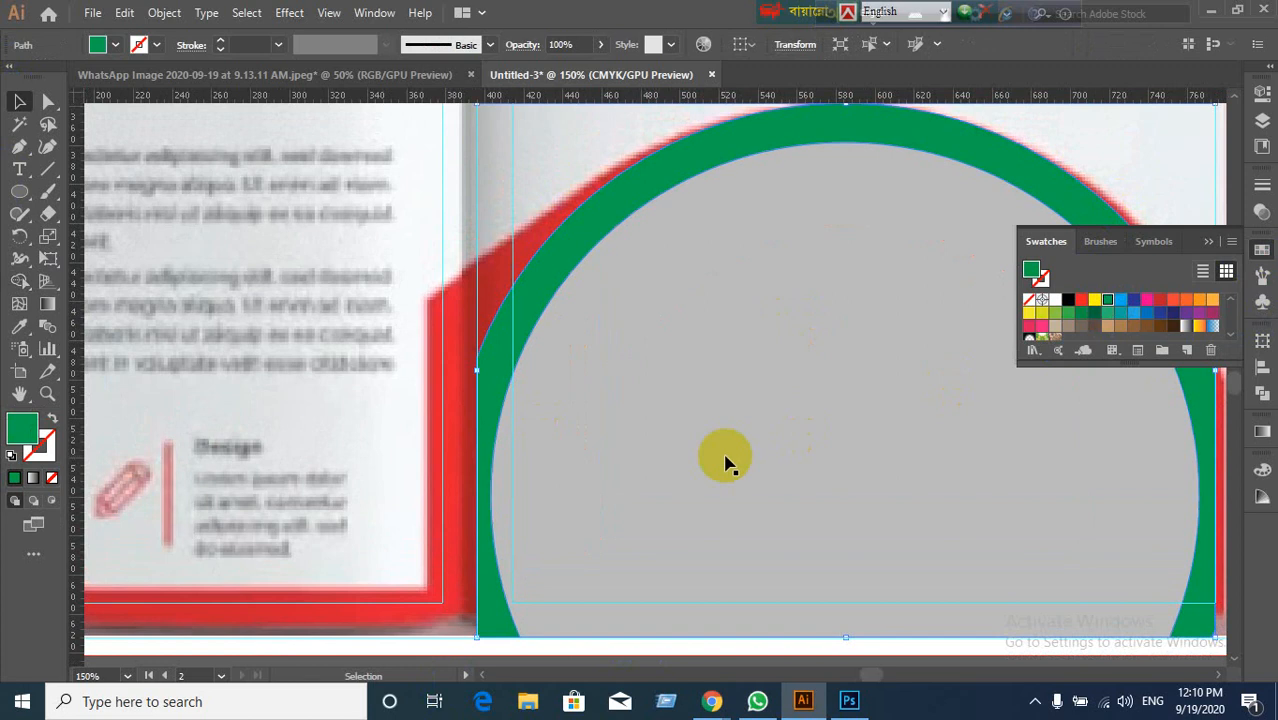
{"action": "scroll", "coordinate": [727, 447], "scroll_direction": "down", "scroll_amount": 1}
{"action": "scroll", "coordinate": [727, 447], "scroll_direction": "down", "scroll_amount": 1}
{"action": "left_click", "coordinate": [697, 584]}
{"action": "scroll", "coordinate": [720, 565], "scroll_direction": "up", "scroll_amount": 1}
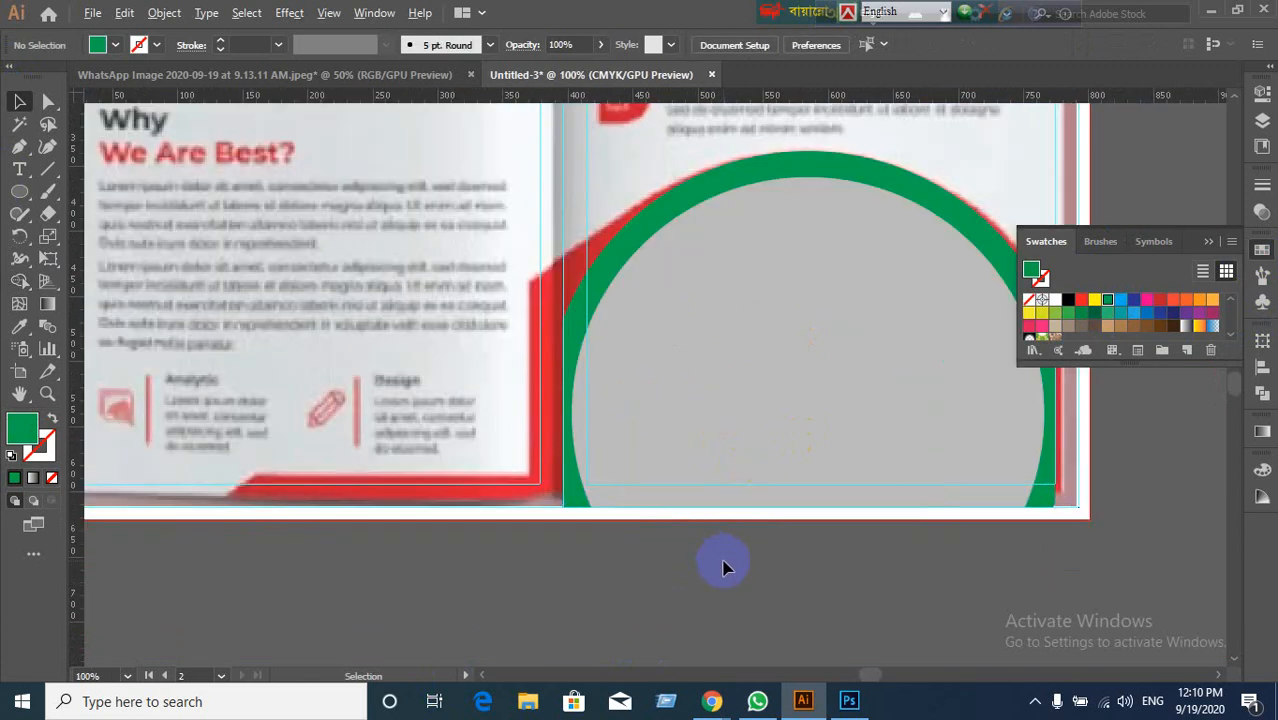
{"action": "left_click_drag", "start_coordinate": [610, 560], "coordinate": [518, 570]}
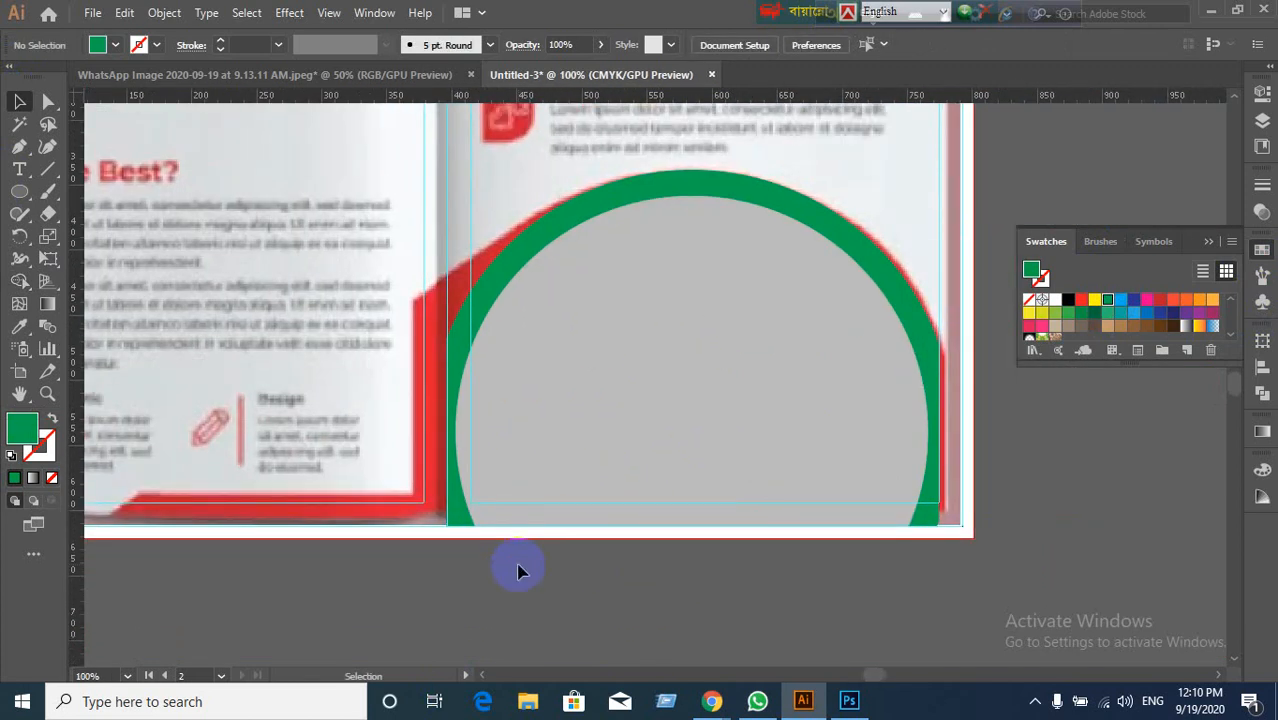
Step: Try to draw a curved Pen path from the top of the green border to the red corner near the fold, and undo it
{"action": "left_click", "coordinate": [624, 209]}
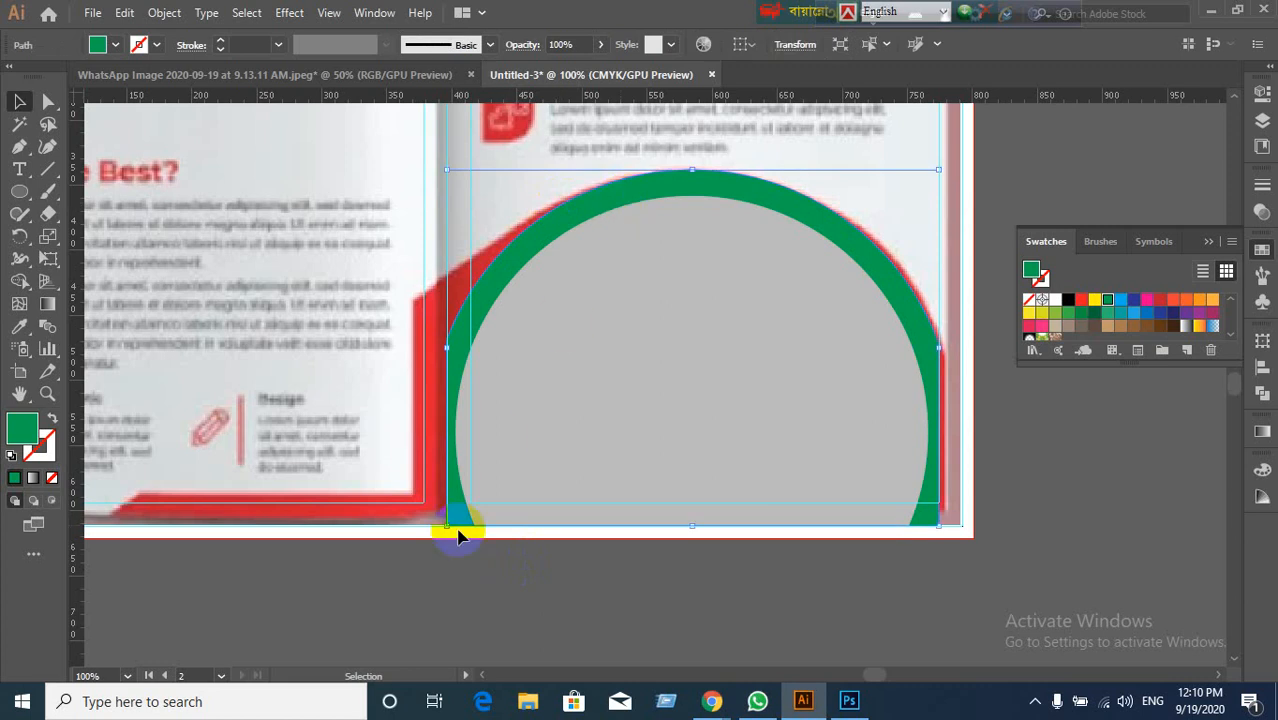
{"action": "left_click", "coordinate": [443, 600]}
{"action": "left_click", "coordinate": [26, 148]}
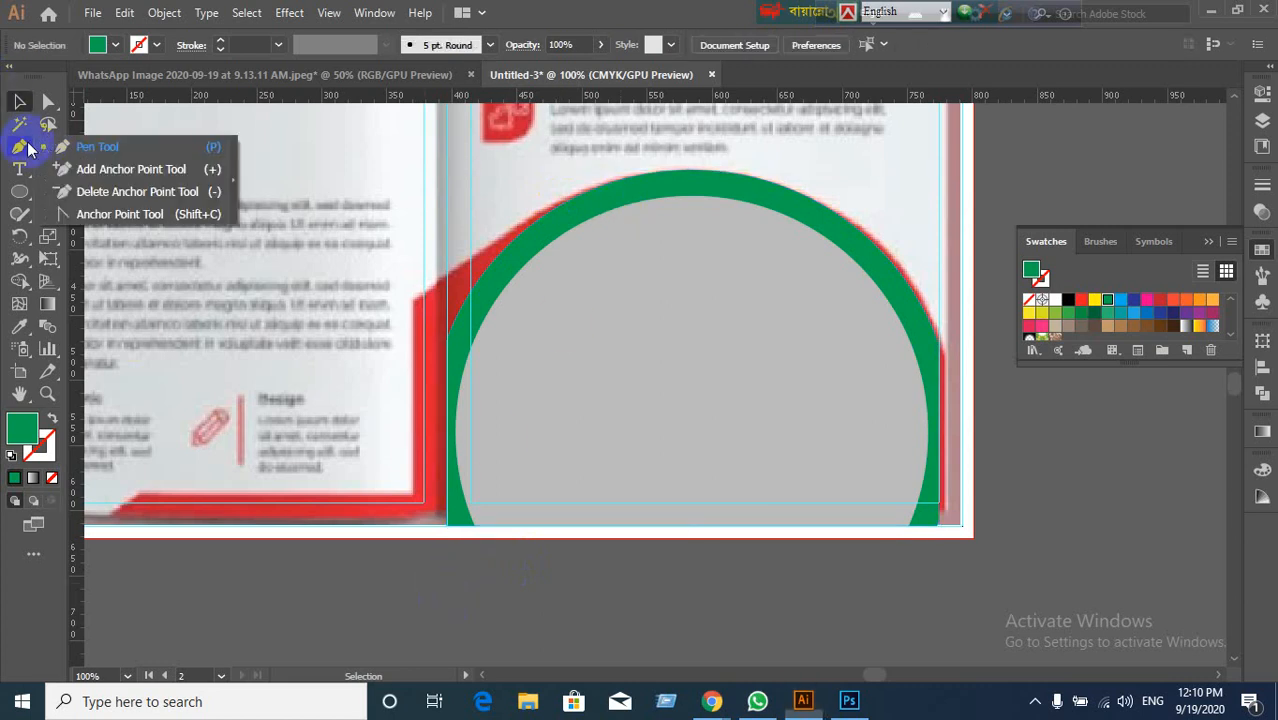
{"action": "left_click", "coordinate": [92, 147]}
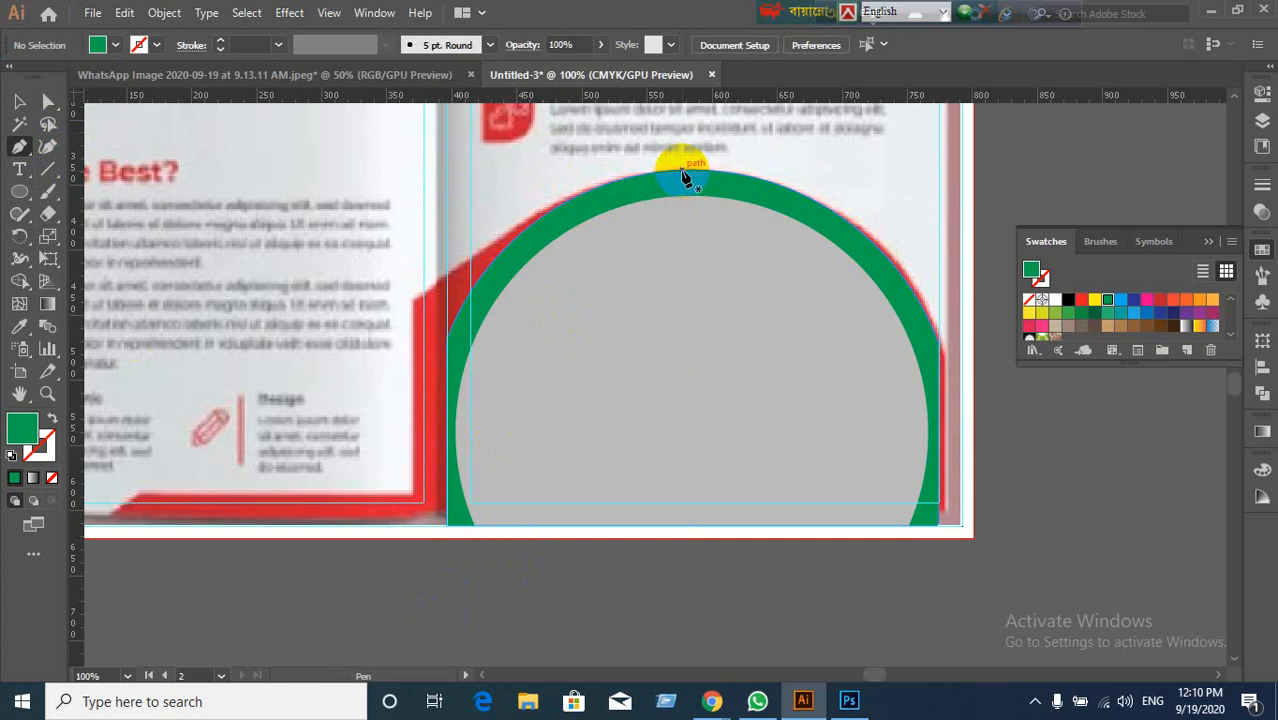
{"action": "left_click", "coordinate": [682, 172]}
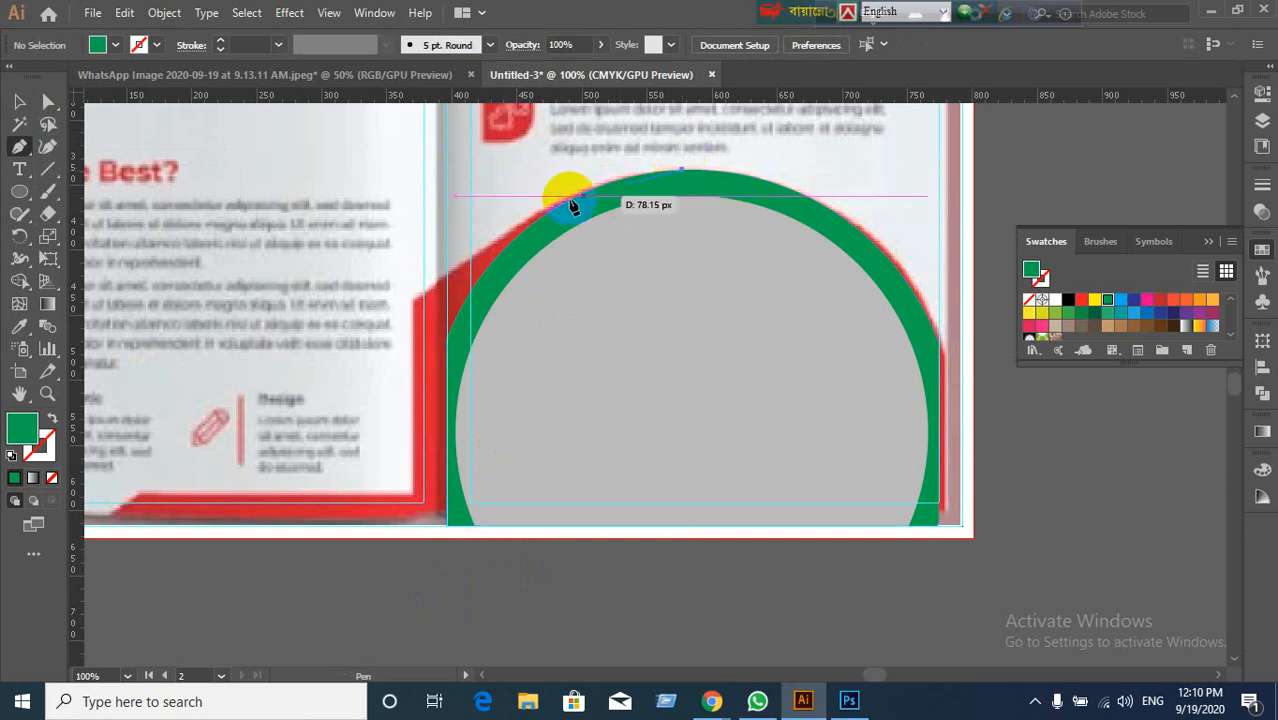
{"action": "left_click_drag", "start_coordinate": [413, 302], "coordinate": [342, 401]}
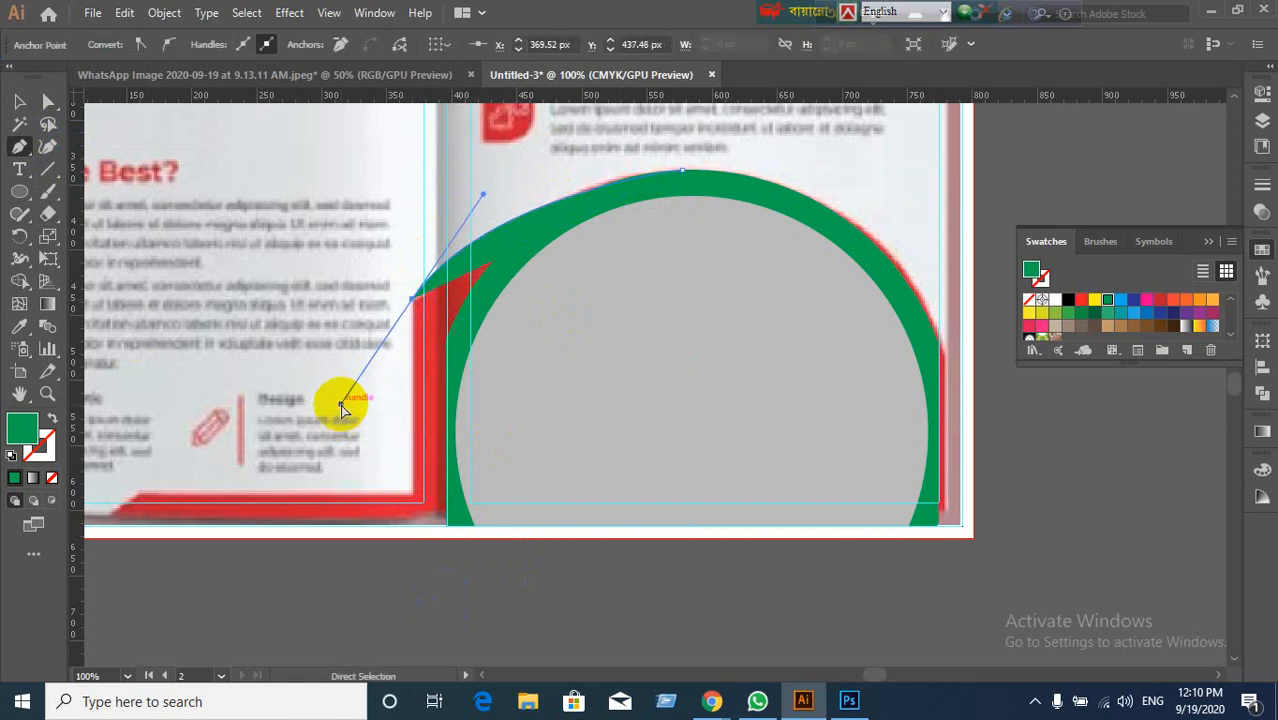
{"action": "key", "text": "ctrl+z"}
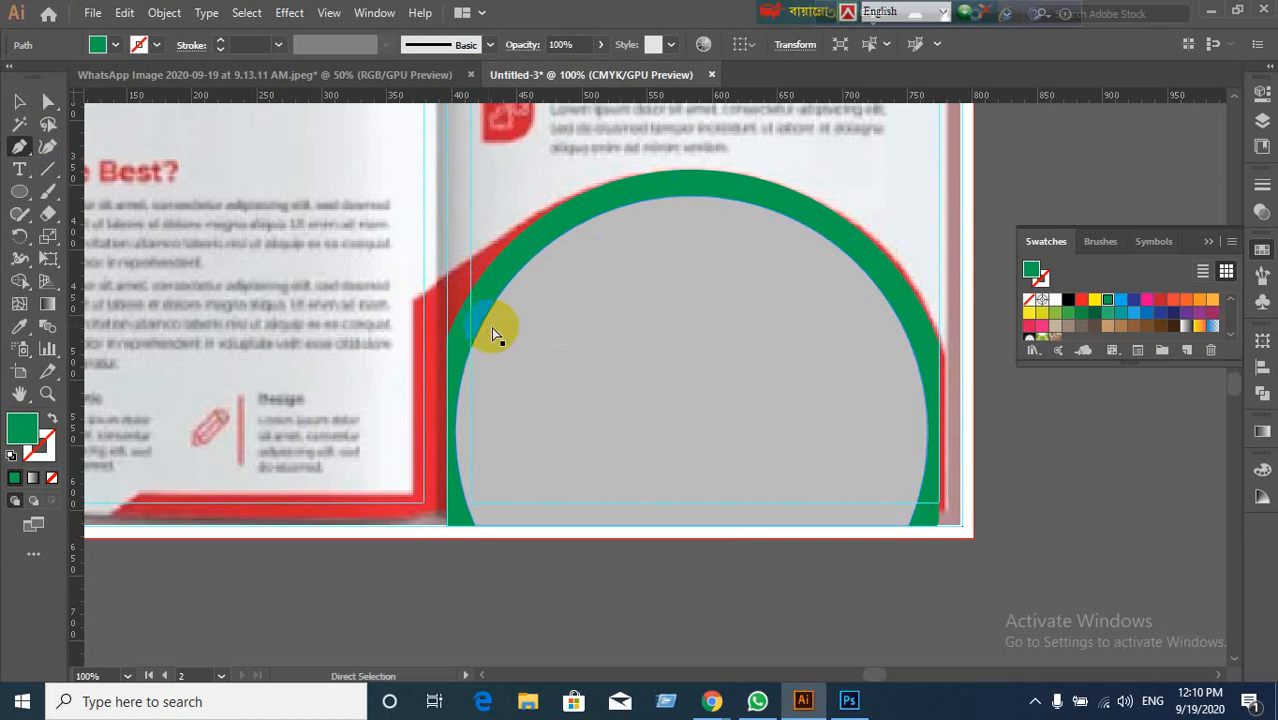
{"action": "key", "text": "ctrl+z"}
Step: Try to start another Pen path on the green border and to move the dome with its border aside, undoing both
{"action": "left_click", "coordinate": [644, 177]}
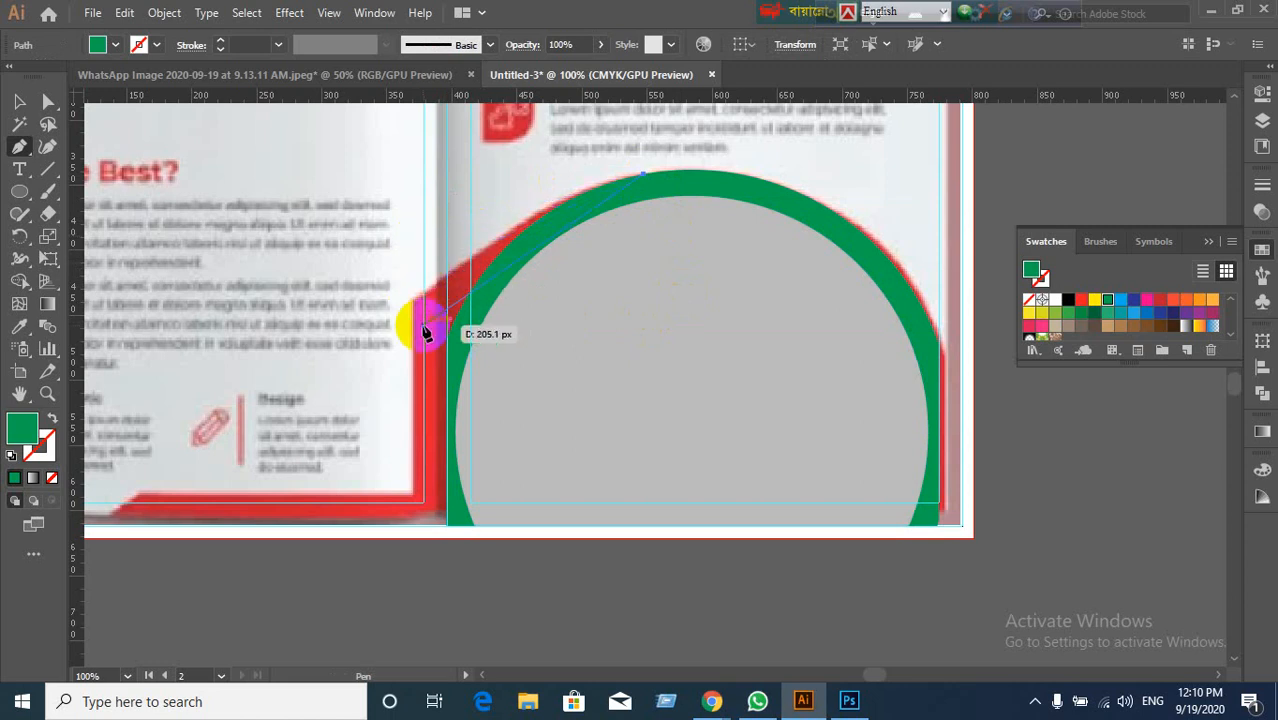
{"action": "key", "text": "ctrl+z"}
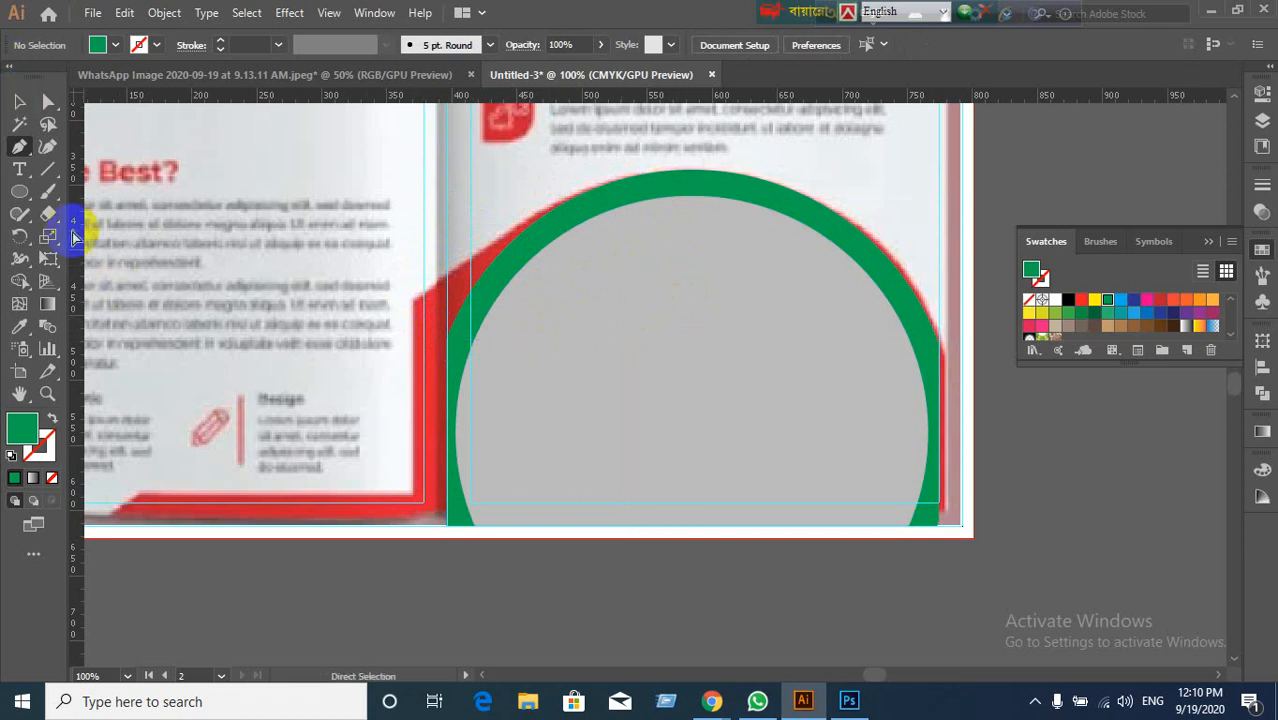
{"action": "left_click", "coordinate": [17, 103]}
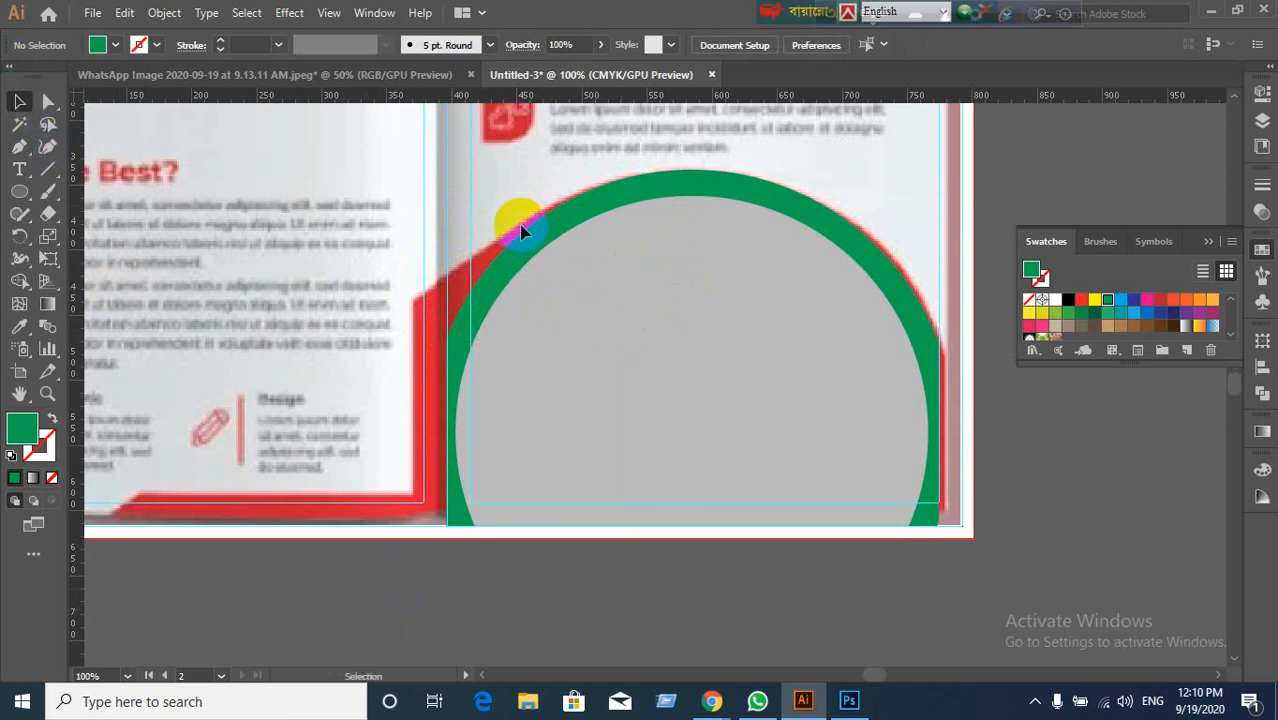
{"action": "left_click_drag", "start_coordinate": [600, 337], "coordinate": [817, 425]}
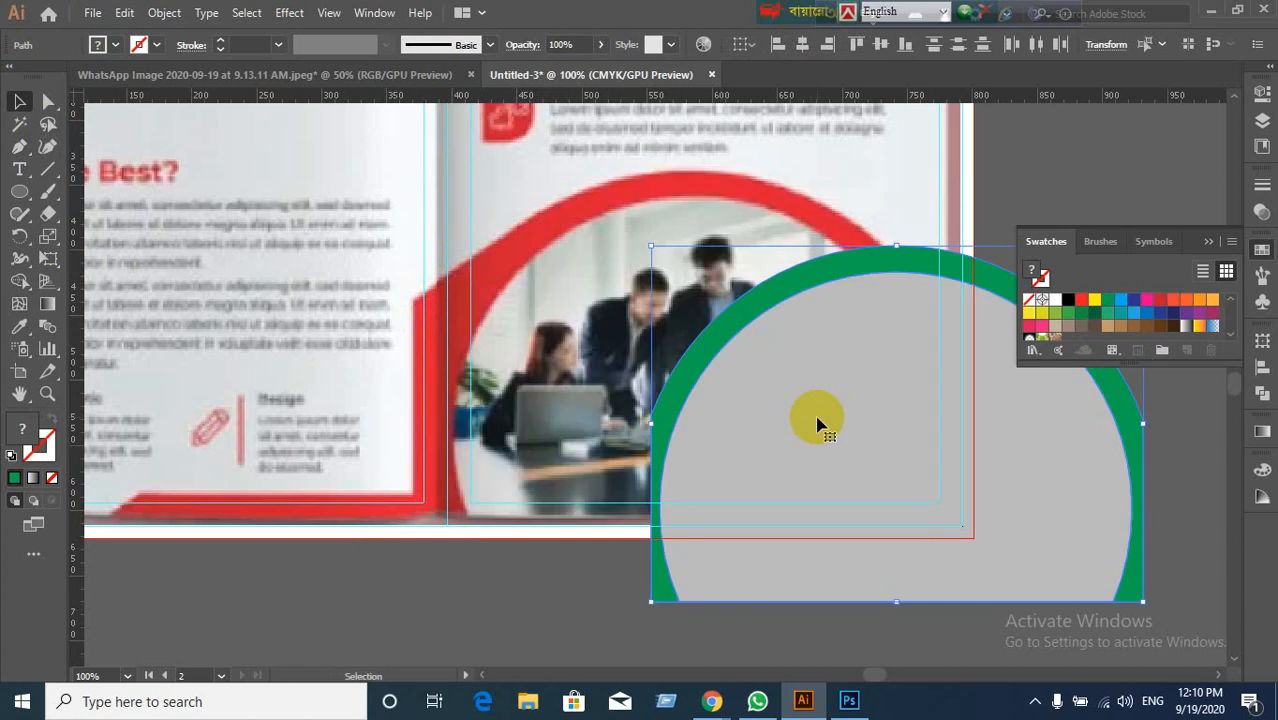
{"action": "key", "text": "a"}
{"action": "key", "text": "ctrl+z"}
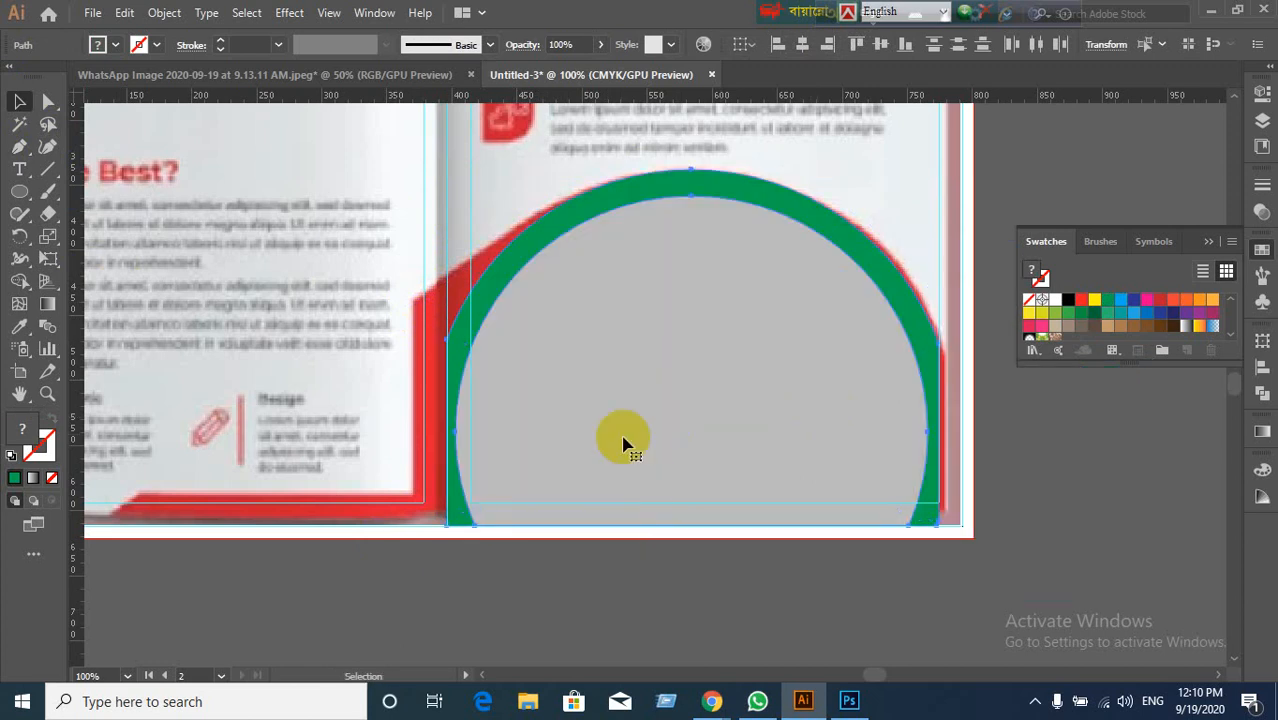
Step: Try raising the green border's anchor on the fold guide toward the red extension, and undo it
{"action": "left_click", "coordinate": [428, 585]}
{"action": "left_click", "coordinate": [467, 314]}
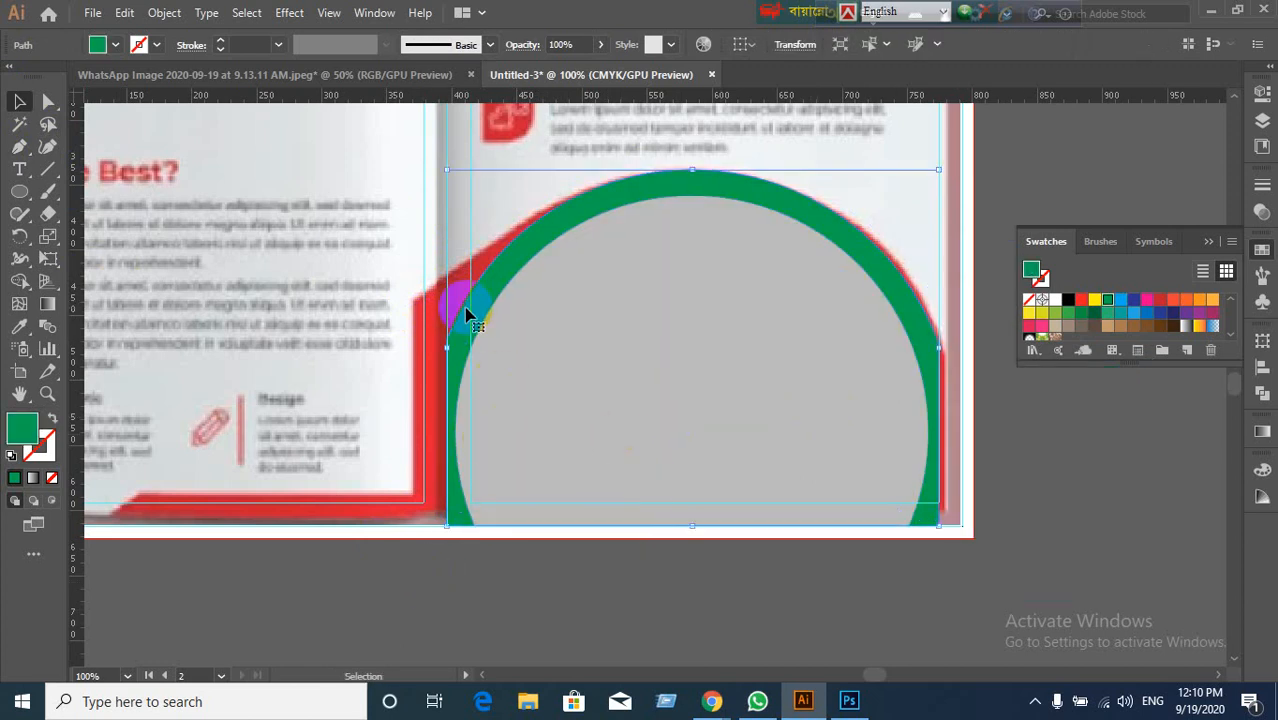
{"action": "key", "text": "a"}
{"action": "left_click_drag", "start_coordinate": [447, 340], "coordinate": [448, 305]}
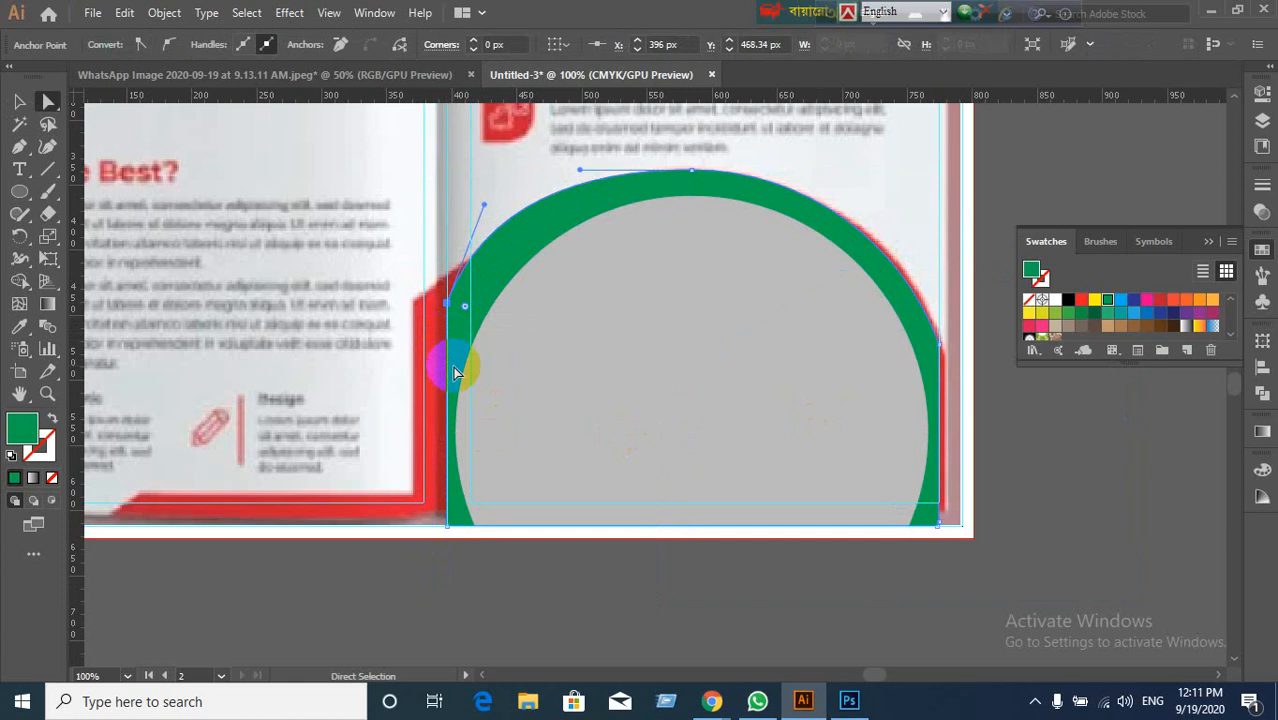
{"action": "key", "text": "ctrl+z"}
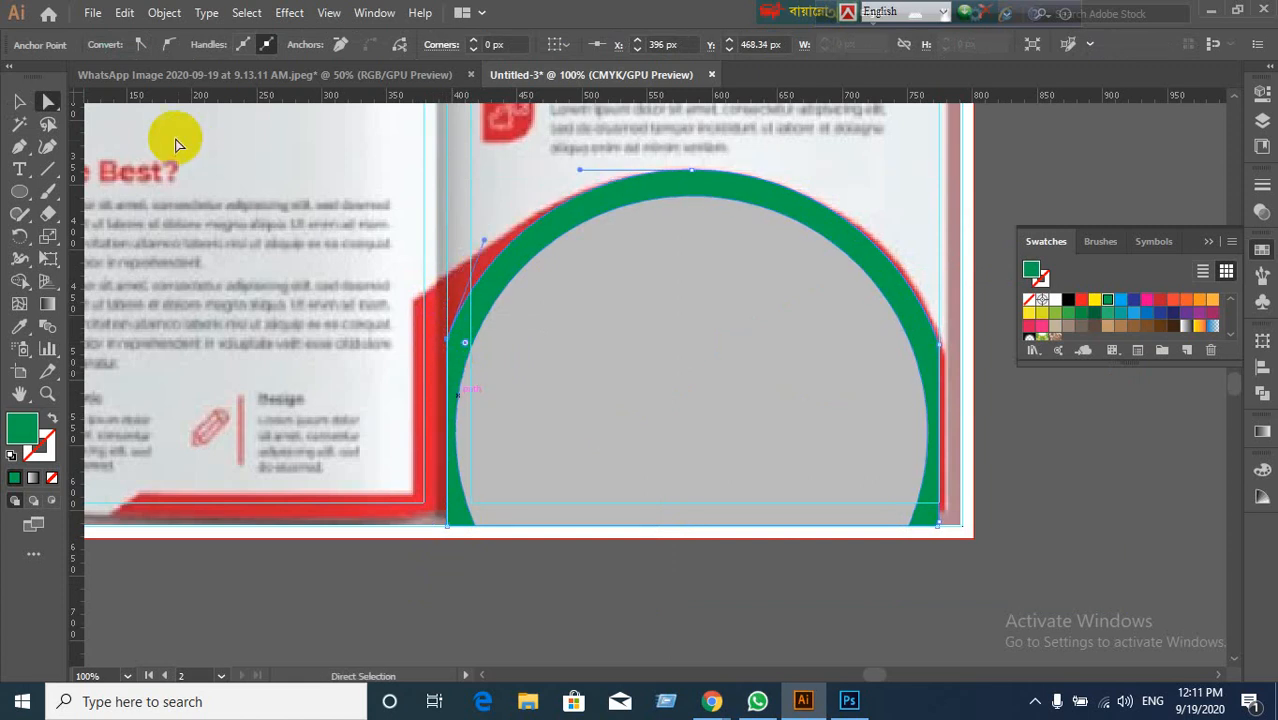
Step: Try moving the gray dome and green border away from the reference image again, undo the move, and deselect them
{"action": "left_click", "coordinate": [19, 101]}
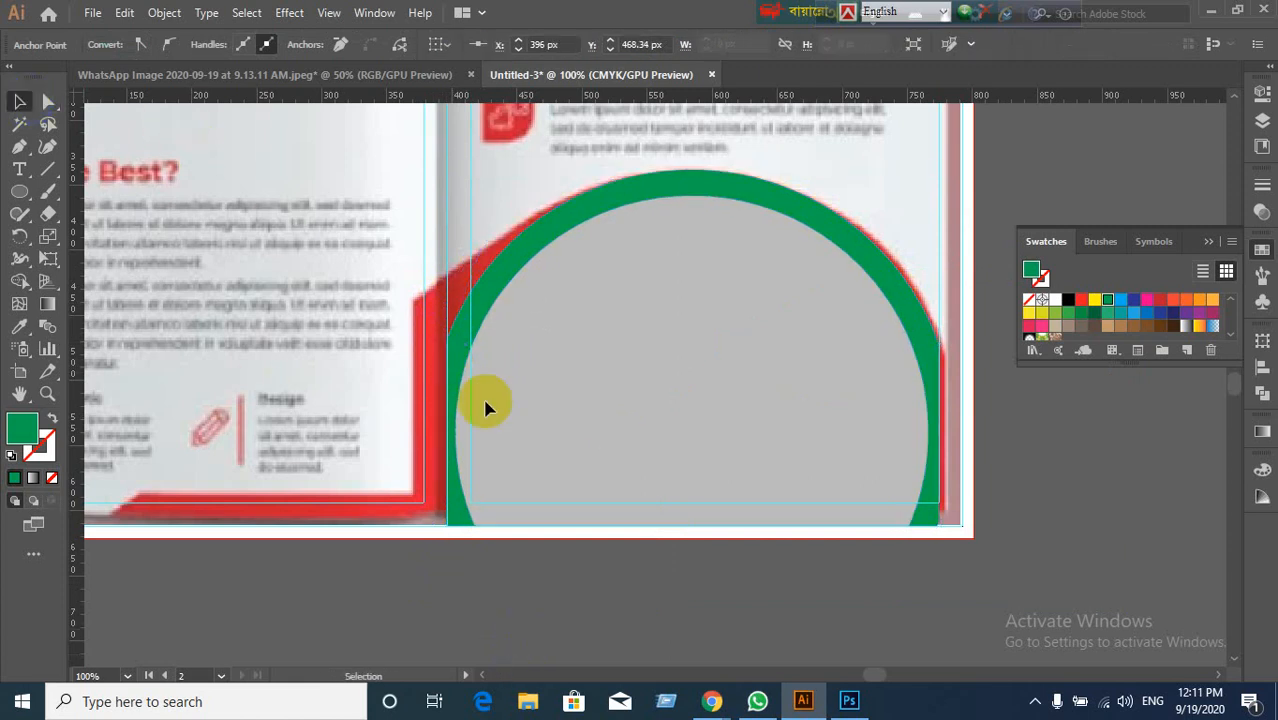
{"action": "left_click", "coordinate": [427, 192]}
{"action": "left_click", "coordinate": [628, 451]}
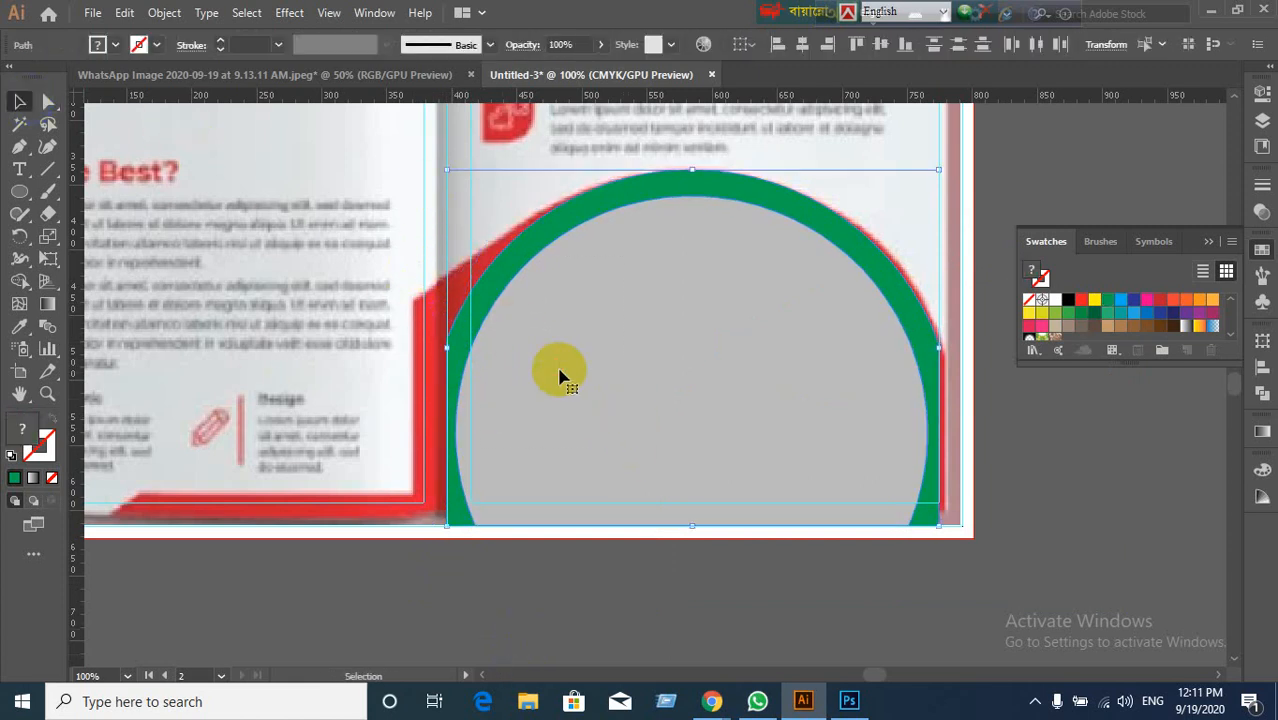
{"action": "left_click_drag", "start_coordinate": [532, 410], "coordinate": [633, 513]}
{"action": "key", "text": "a"}
{"action": "key", "text": "ctrl+z"}
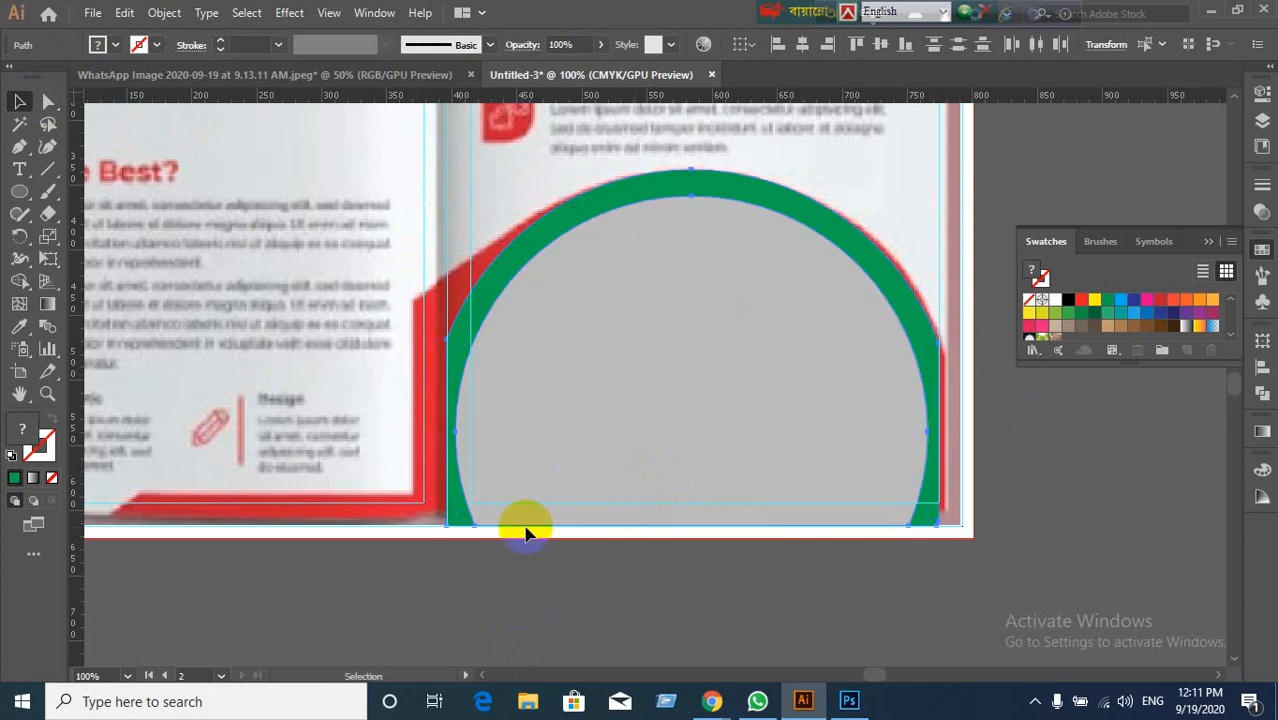
{"action": "left_click", "coordinate": [405, 610]}
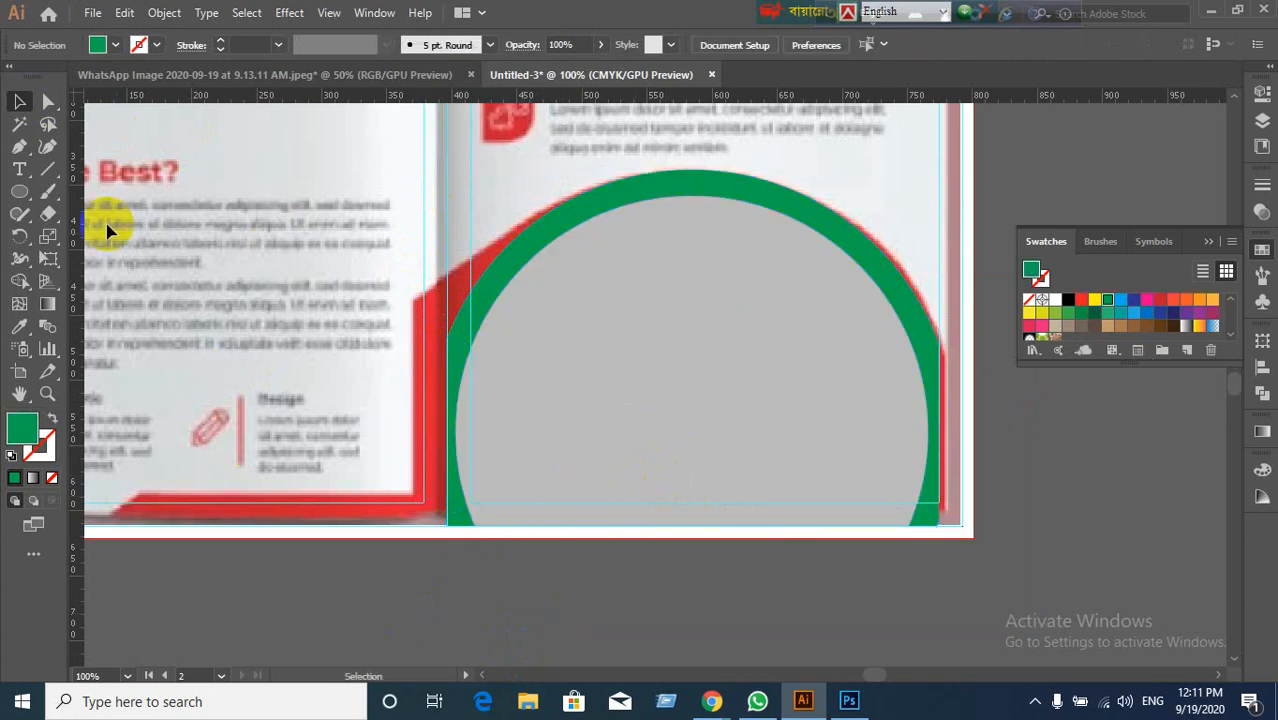
Step: Draw a closed pink Pen shape from the bleed edge up the fold guide, curving onto the border's upper arc and straight down to the bleed
{"action": "left_click", "coordinate": [20, 146]}
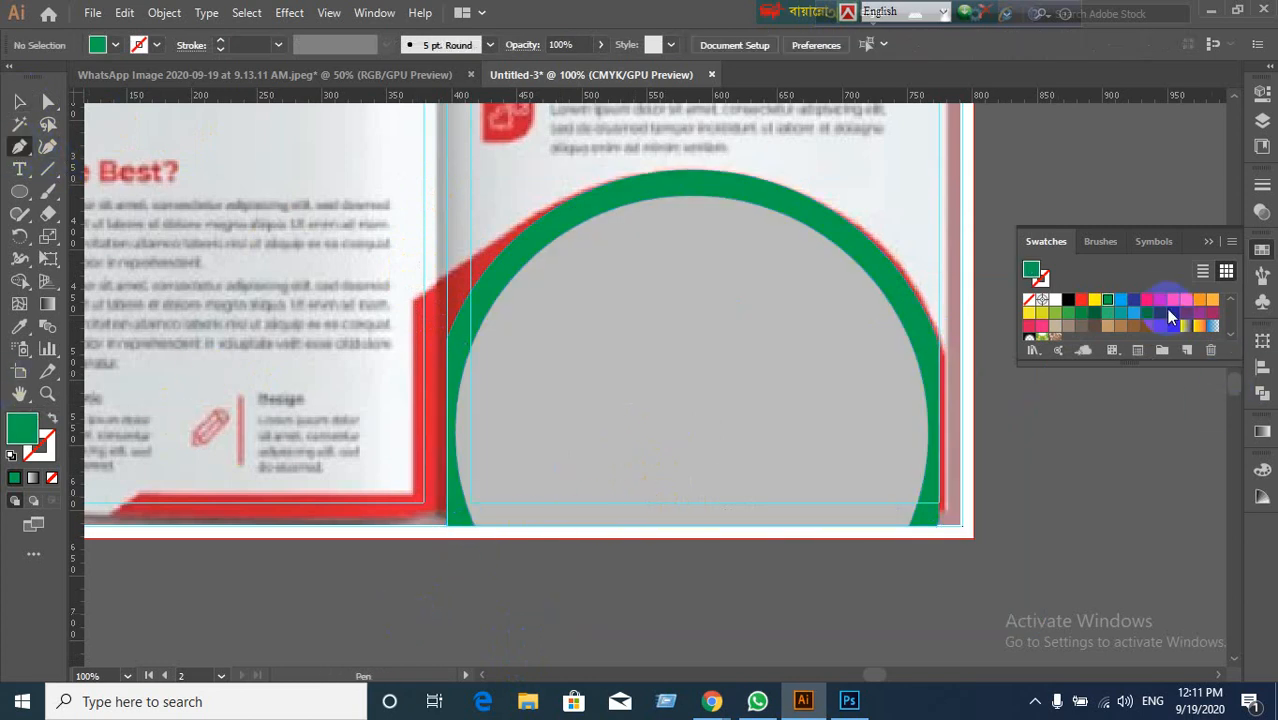
{"action": "left_click", "coordinate": [1149, 302]}
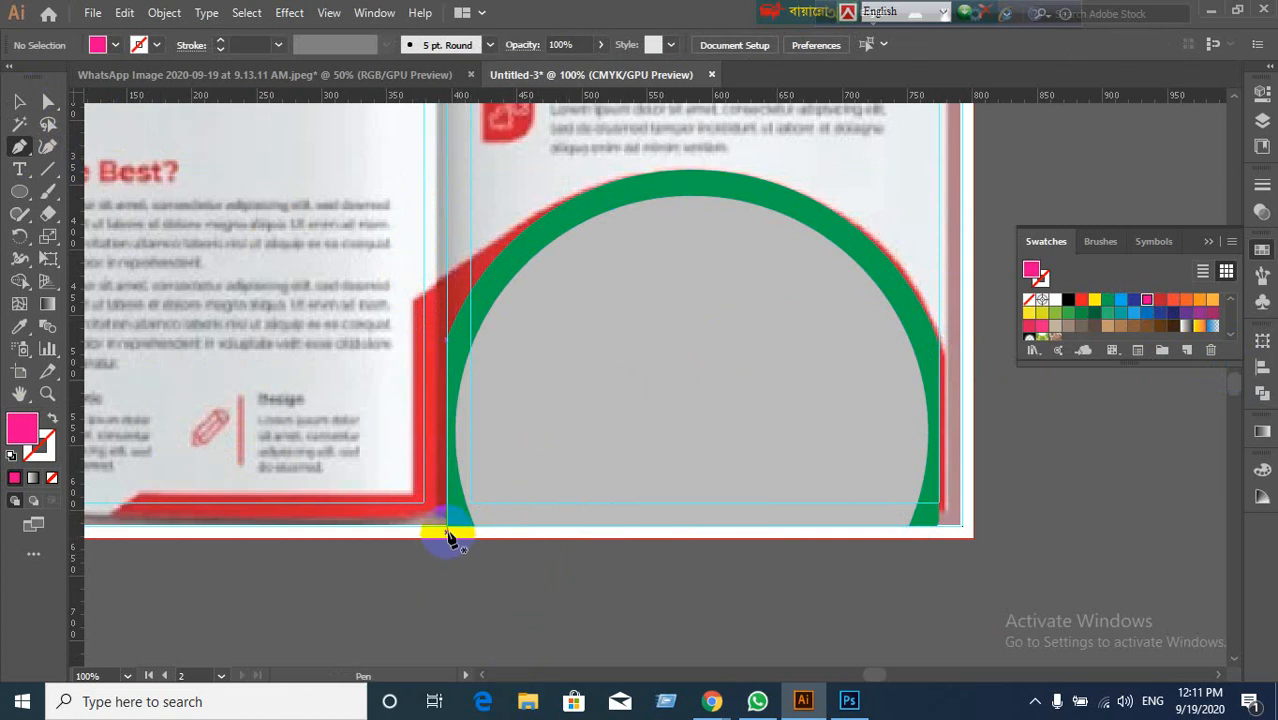
{"action": "left_click", "coordinate": [447, 537]}
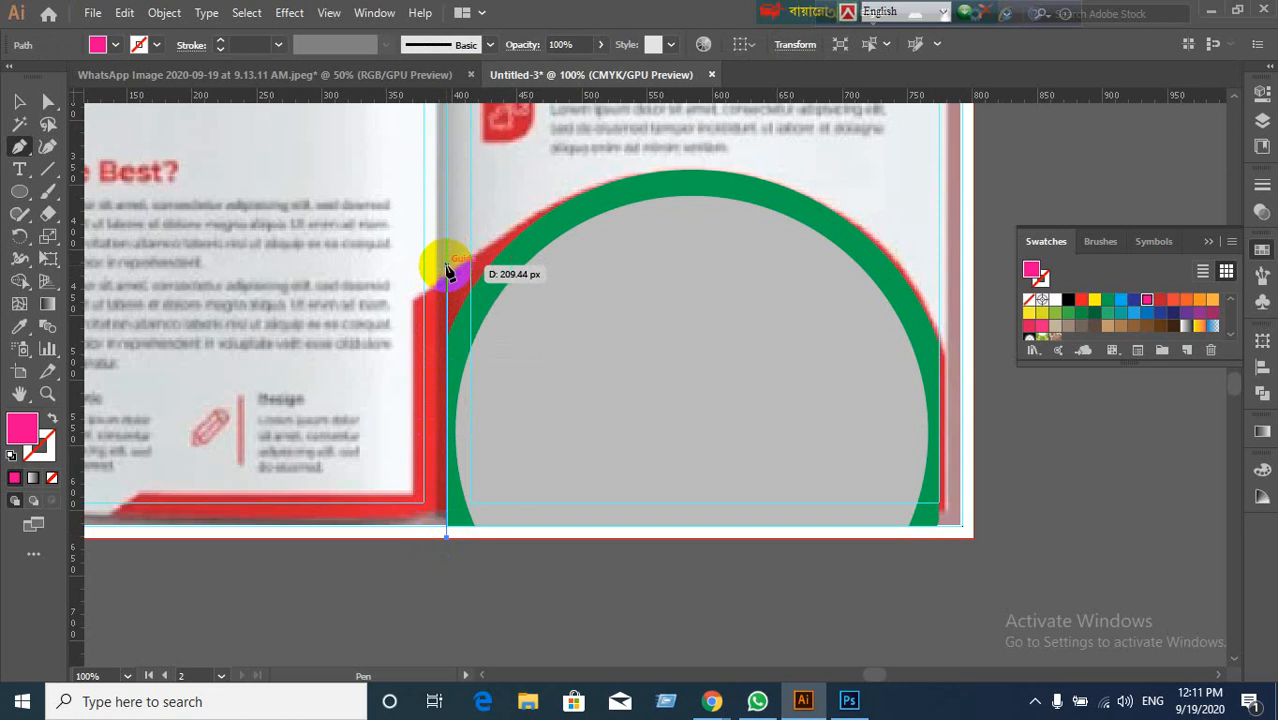
{"action": "left_click", "coordinate": [447, 272]}
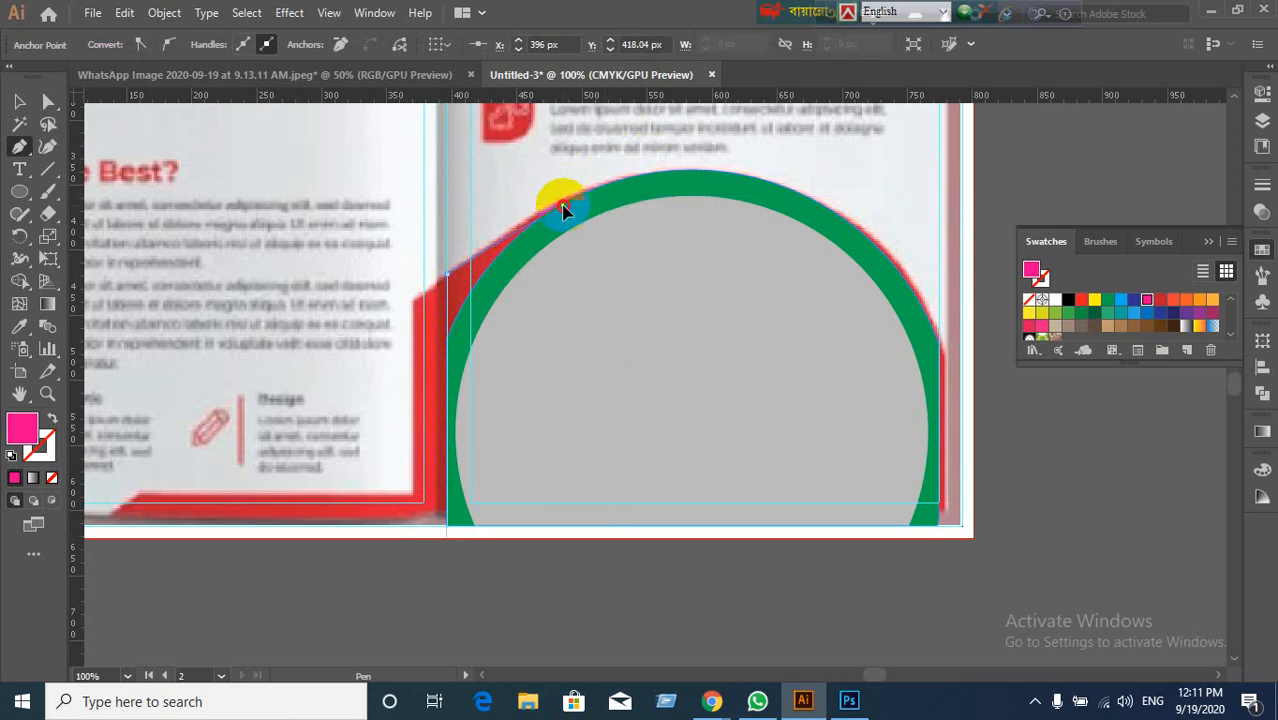
{"action": "mouse_move", "coordinate": [562, 205]}
{"action": "left_mouse_down"}
{"action": "mouse_move", "coordinate": [588, 213]}
{"action": "mouse_move", "coordinate": [625, 180]}
{"action": "mouse_move", "coordinate": [660, 183]}
{"action": "mouse_move", "coordinate": [615, 188]}
{"action": "mouse_move", "coordinate": [577, 514]}
{"action": "mouse_move", "coordinate": [603, 545]}
{"action": "left_mouse_up"}
{"action": "key", "text": "ctrl+z"}
{"action": "left_click", "coordinate": [611, 182]}
{"action": "left_click", "coordinate": [603, 545]}
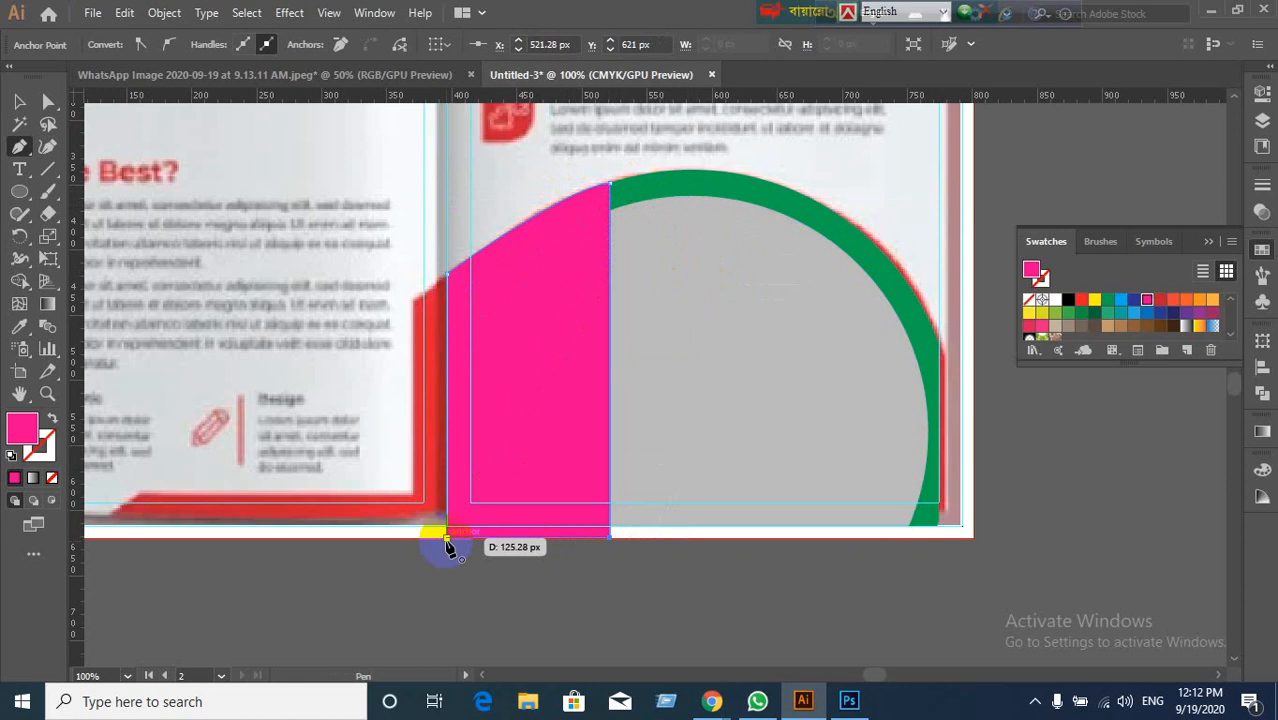
{"action": "left_click", "coordinate": [447, 541]}
Step: Send the pink shape backward until it lies behind the gray dome but in front of the green border, and deselect it
{"action": "left_click", "coordinate": [19, 101]}
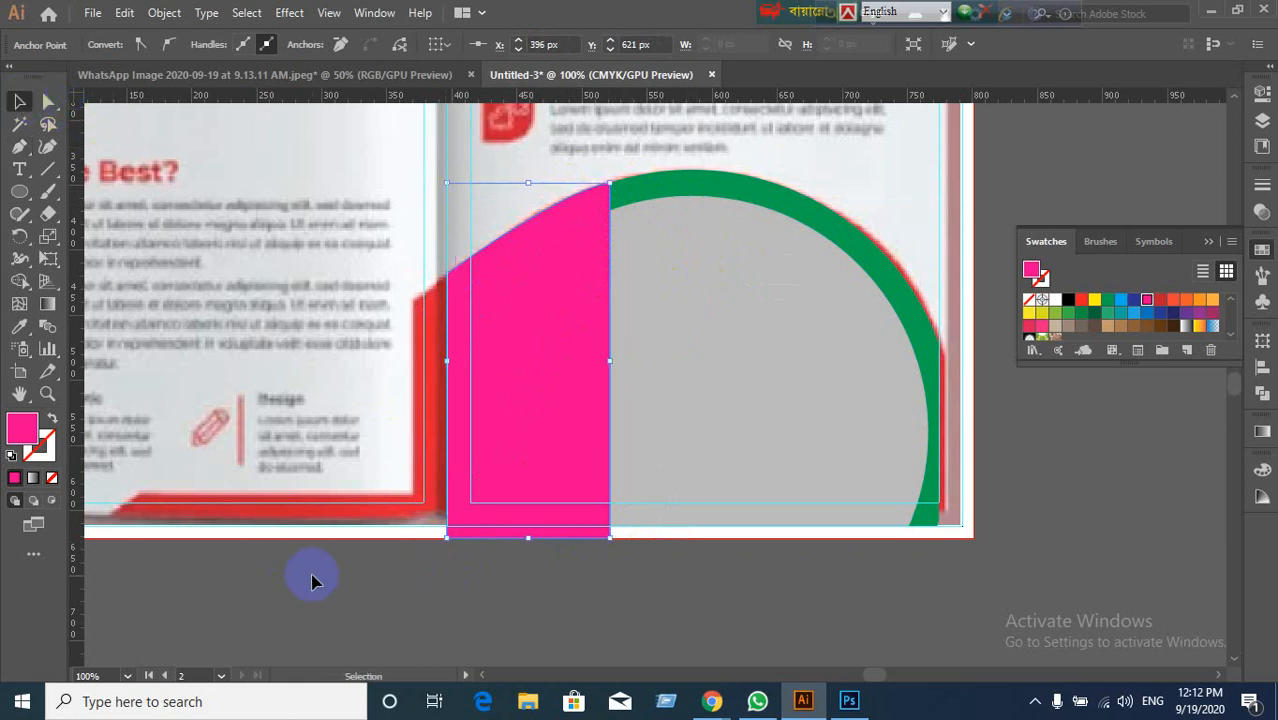
{"action": "right_click", "coordinate": [513, 423]}
{"action": "mouse_move", "coordinate": [650, 333]}
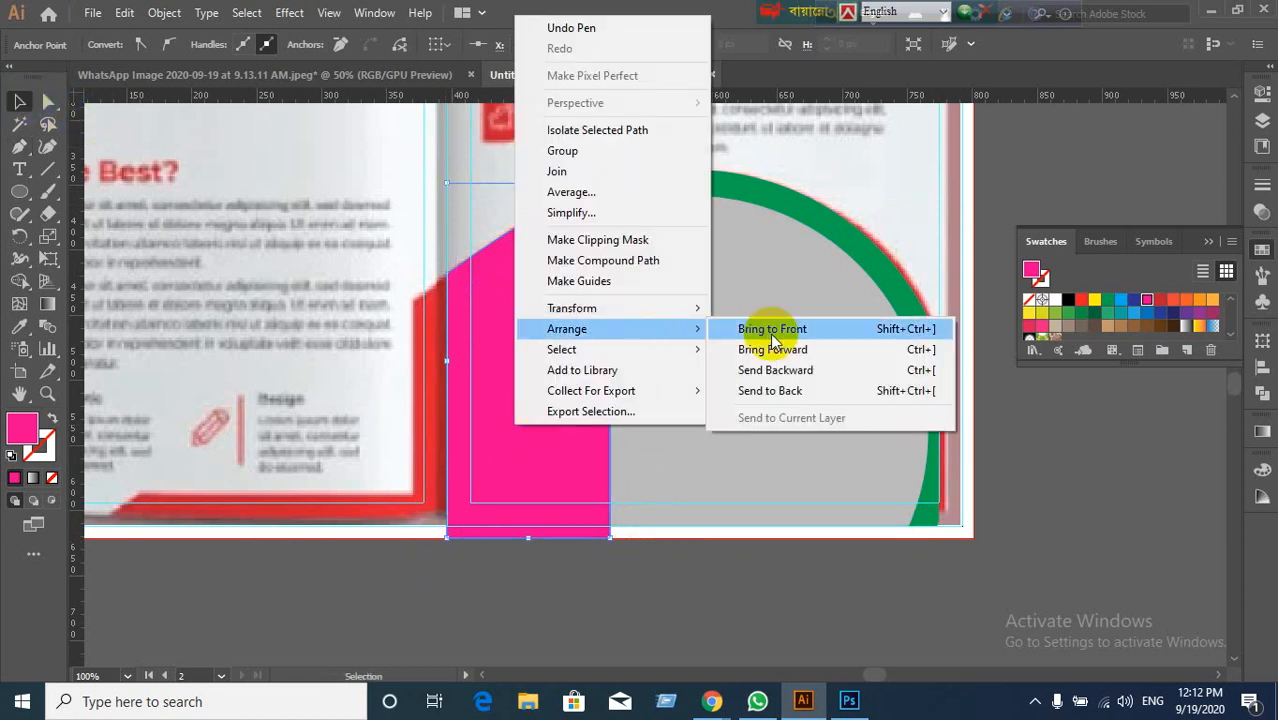
{"action": "left_click", "coordinate": [775, 370]}
{"action": "right_click", "coordinate": [540, 376]}
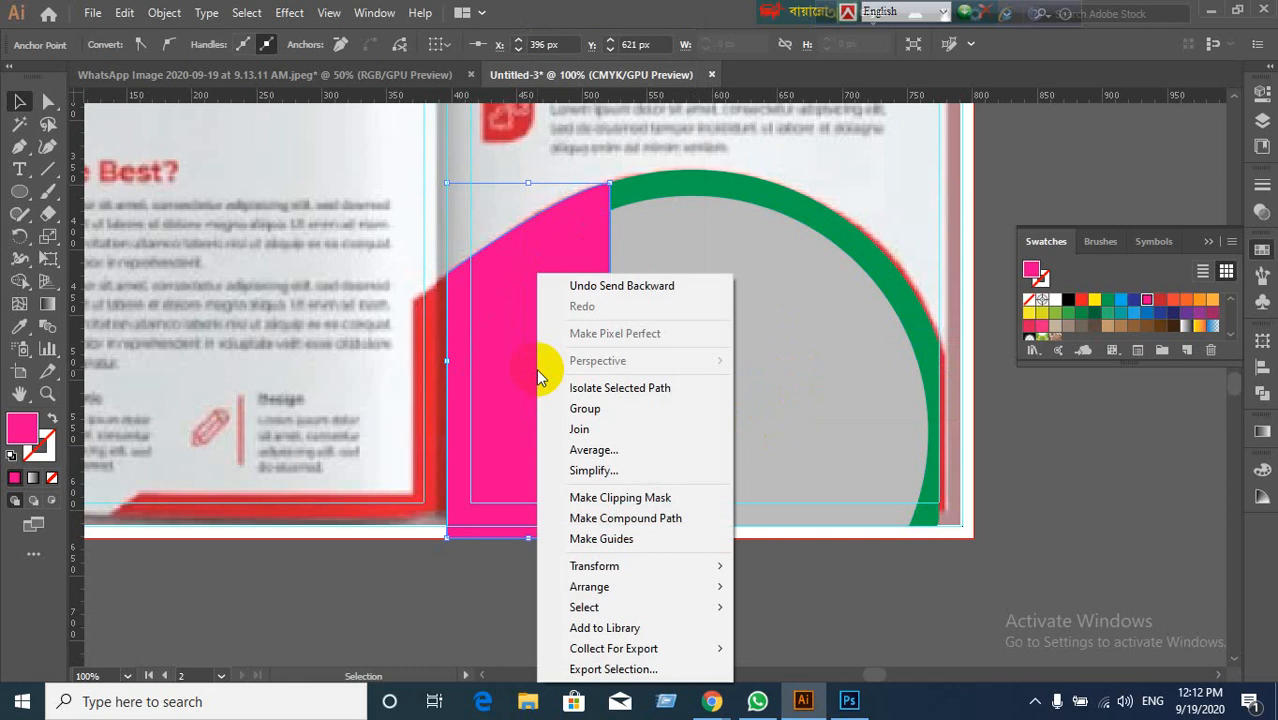
{"action": "mouse_move", "coordinate": [620, 587]}
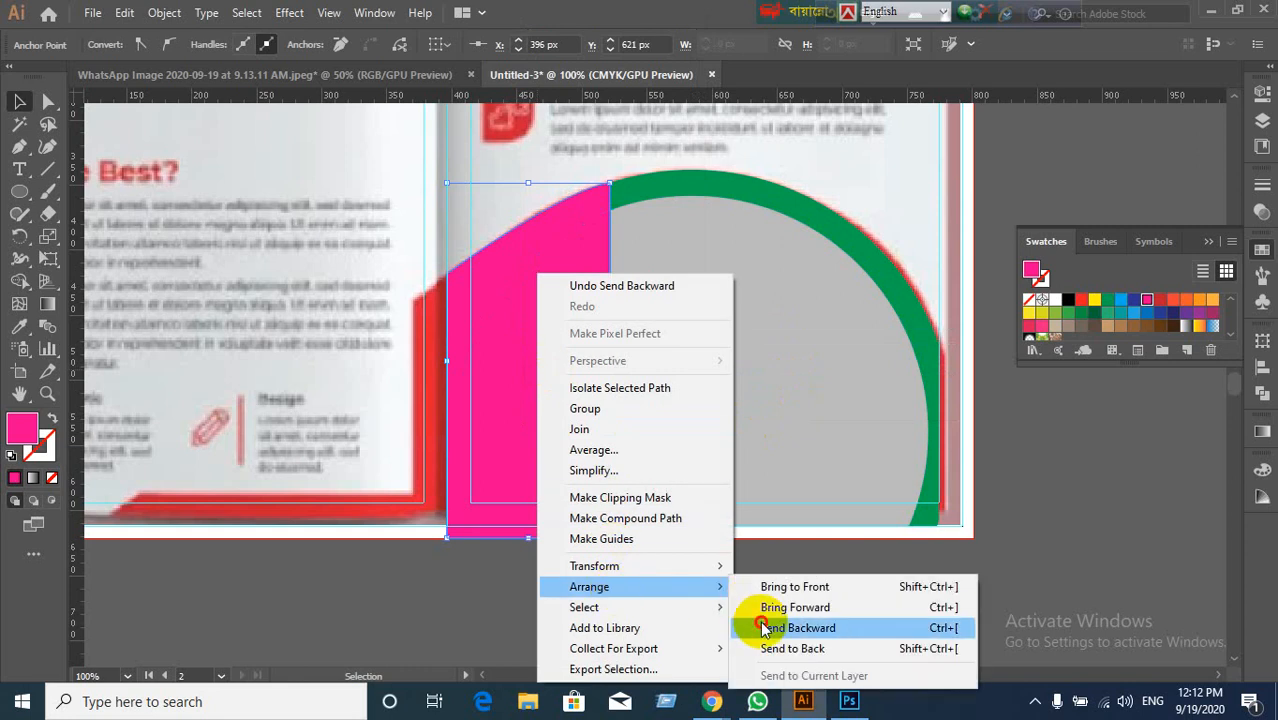
{"action": "left_click", "coordinate": [765, 627]}
{"action": "scroll", "coordinate": [528, 362], "scroll_direction": "down", "scroll_amount": 1}
{"action": "right_click", "coordinate": [551, 276]}
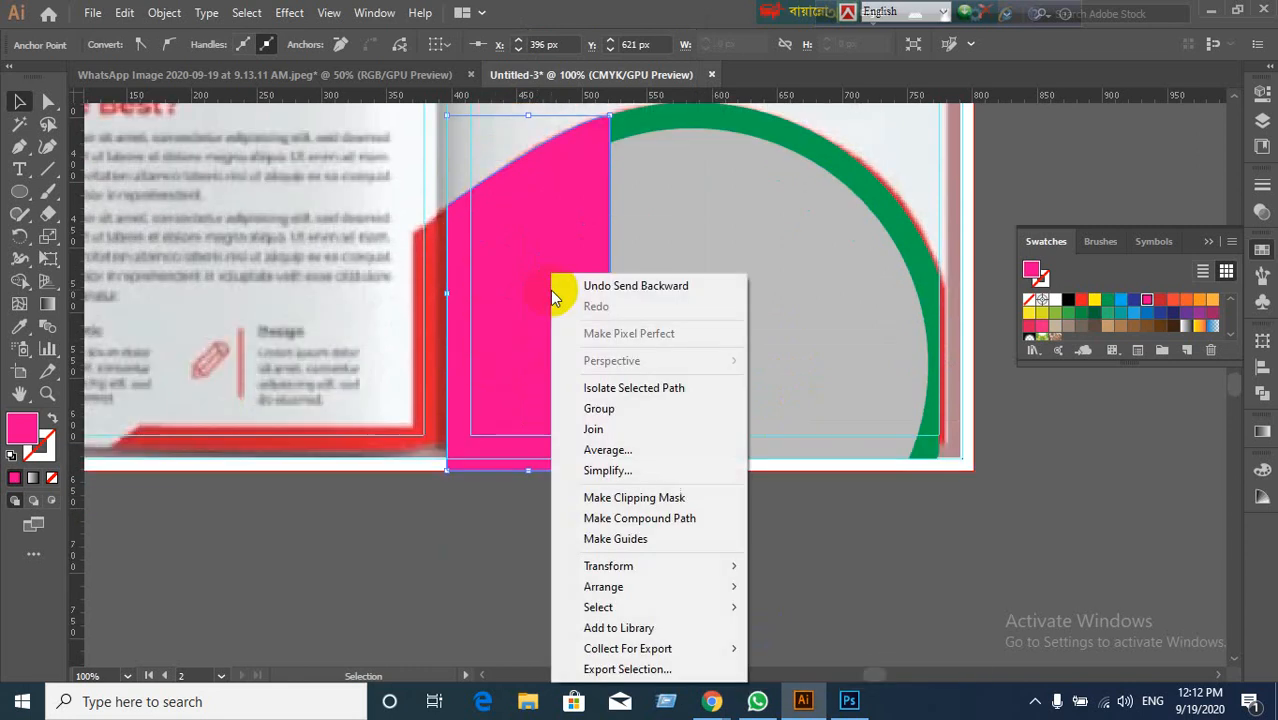
{"action": "mouse_move", "coordinate": [639, 586]}
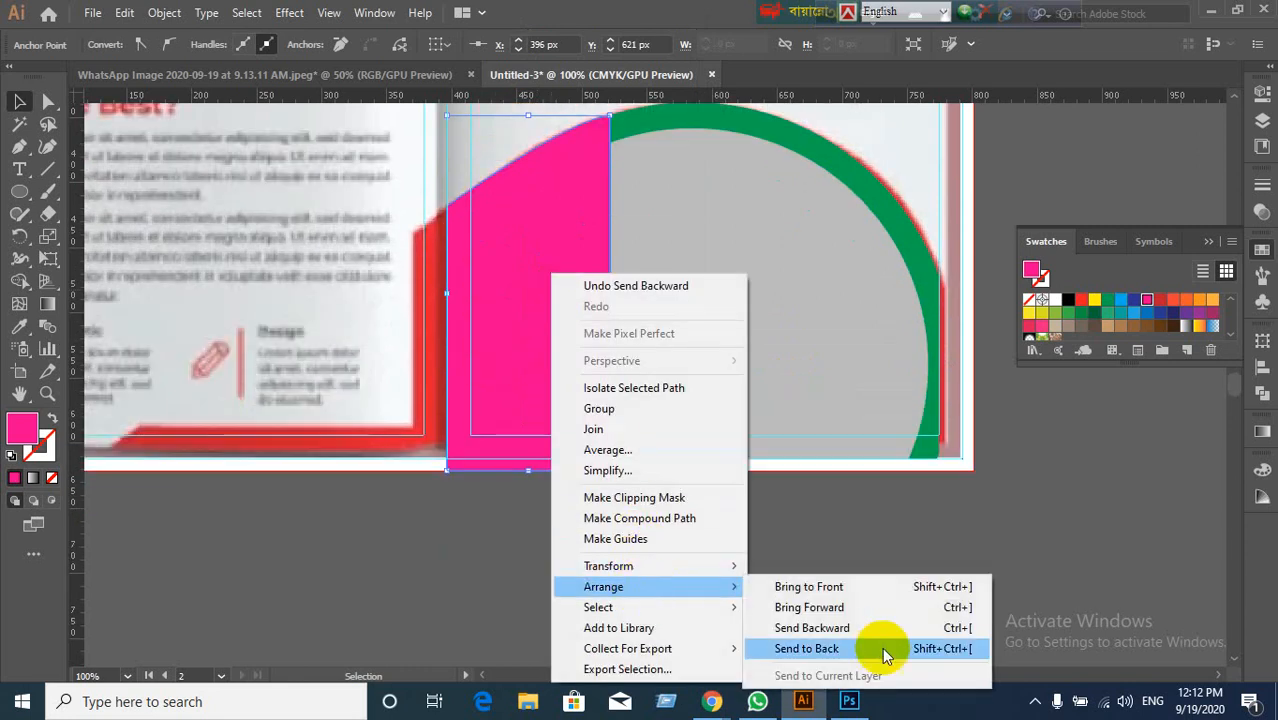
{"action": "left_click", "coordinate": [866, 617]}
{"action": "left_click", "coordinate": [480, 323]}
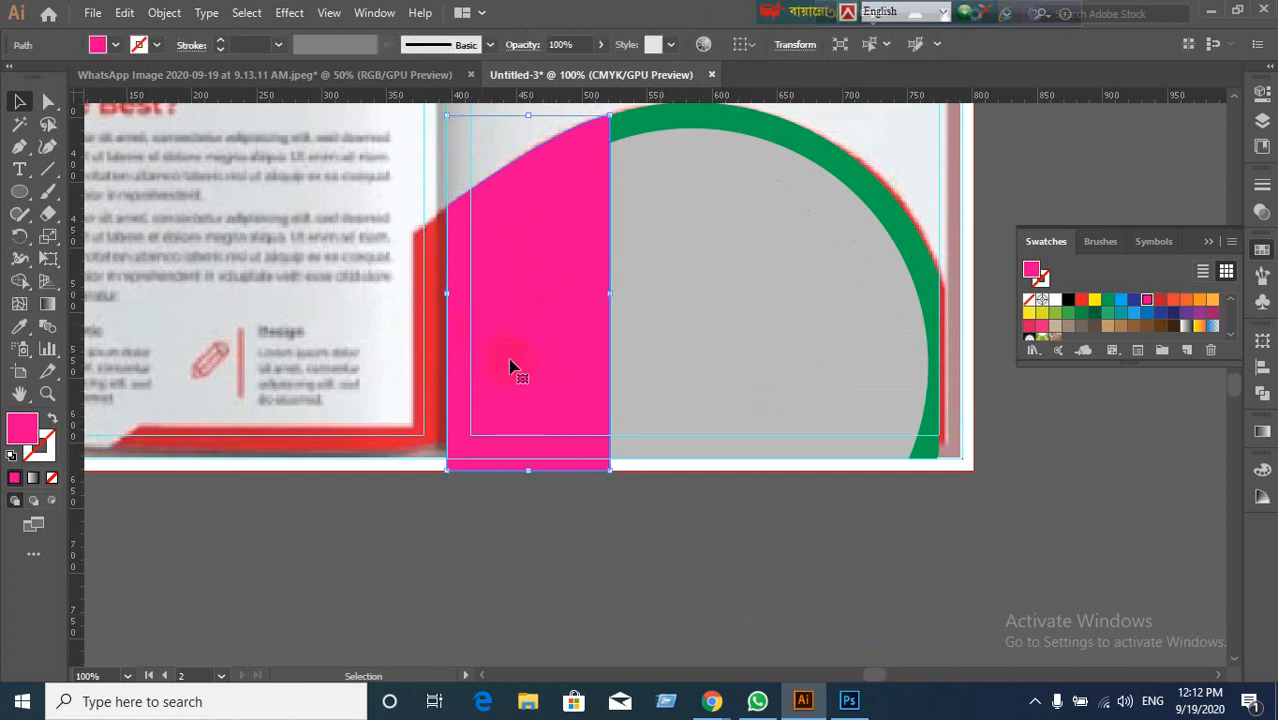
{"action": "key", "text": "ctrl+bracketleft"}
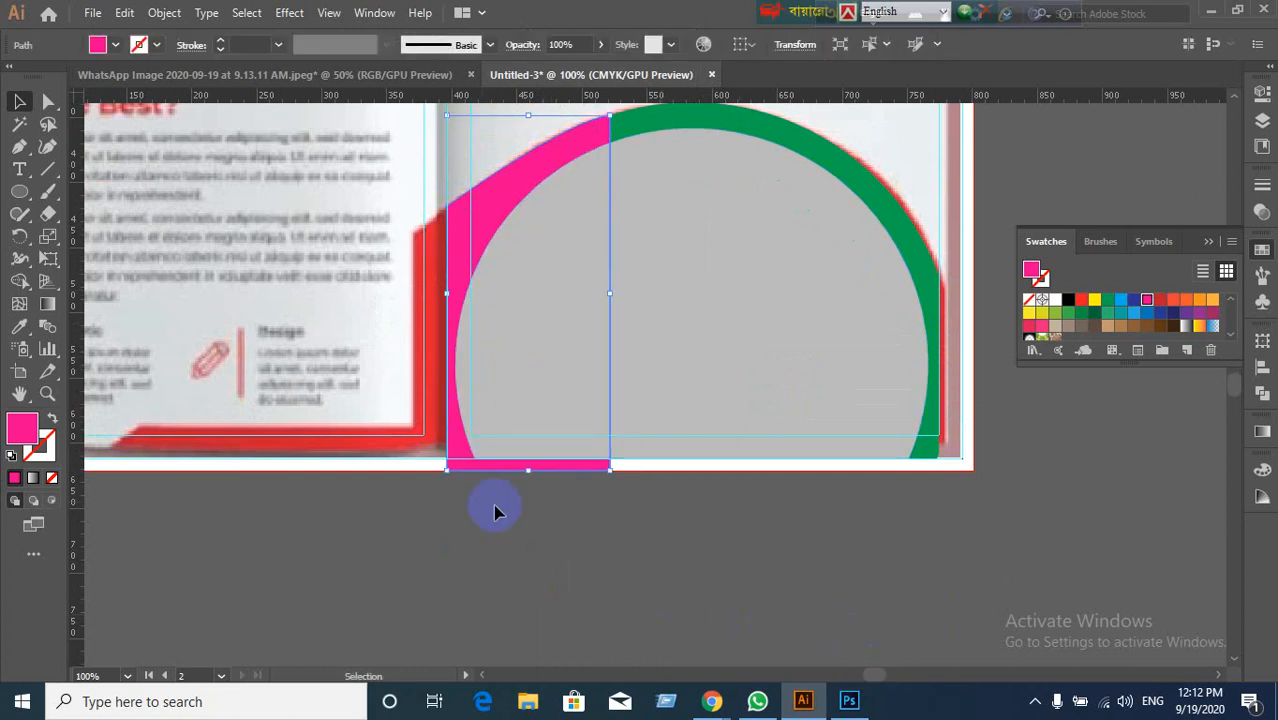
{"action": "left_click", "coordinate": [560, 560]}
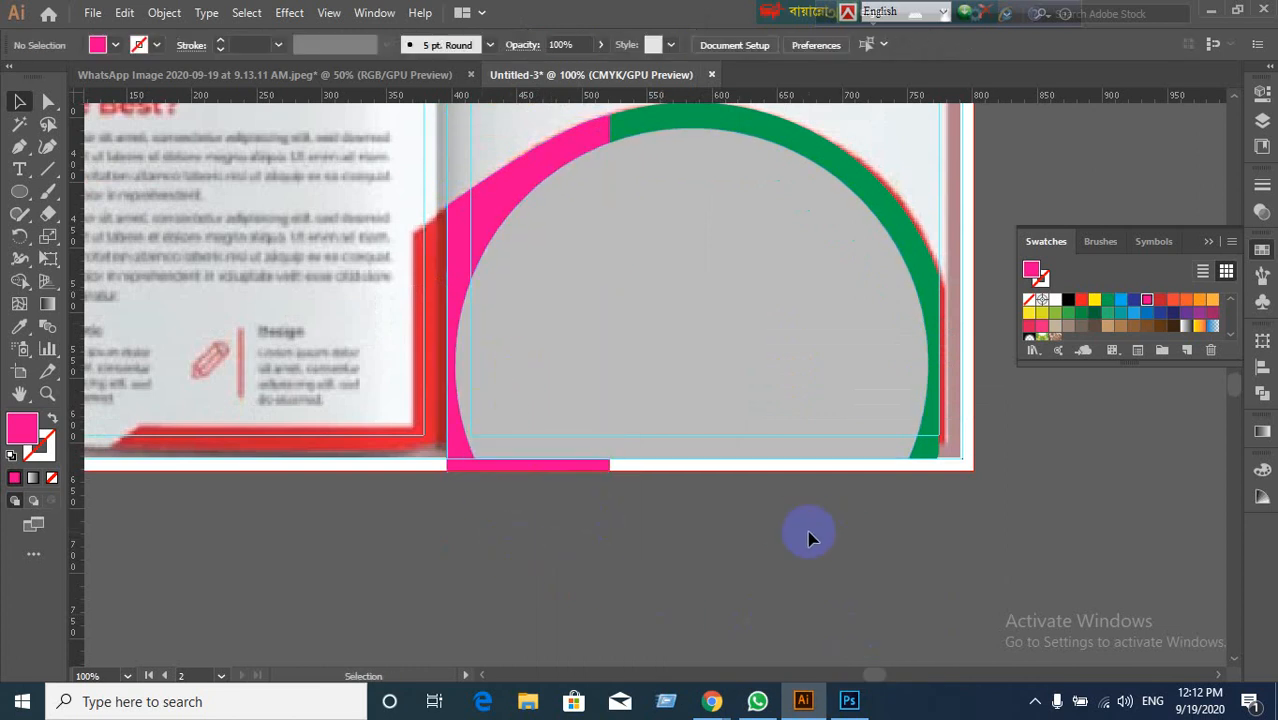
{"action": "scroll", "coordinate": [810, 538], "scroll_direction": "up", "scroll_amount": 1}
{"action": "scroll", "coordinate": [808, 556], "scroll_direction": "up", "scroll_amount": 1}
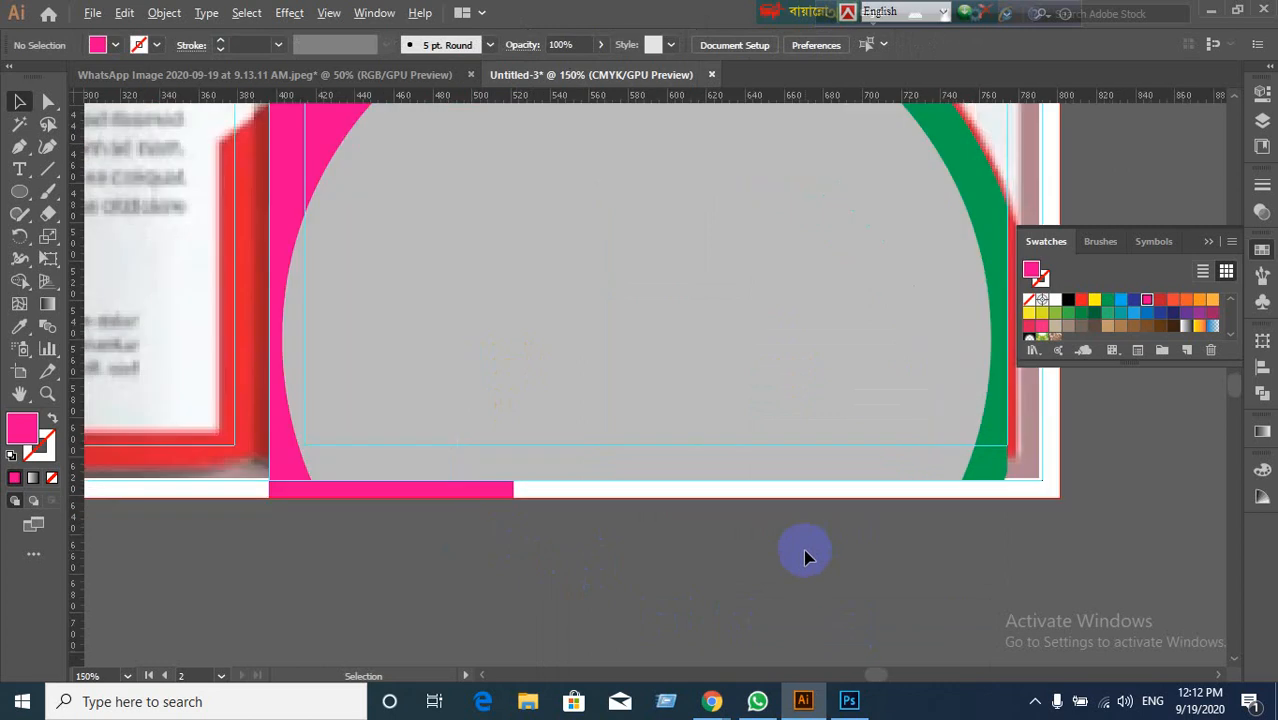
{"action": "left_click_drag", "start_coordinate": [711, 562], "coordinate": [656, 590]}
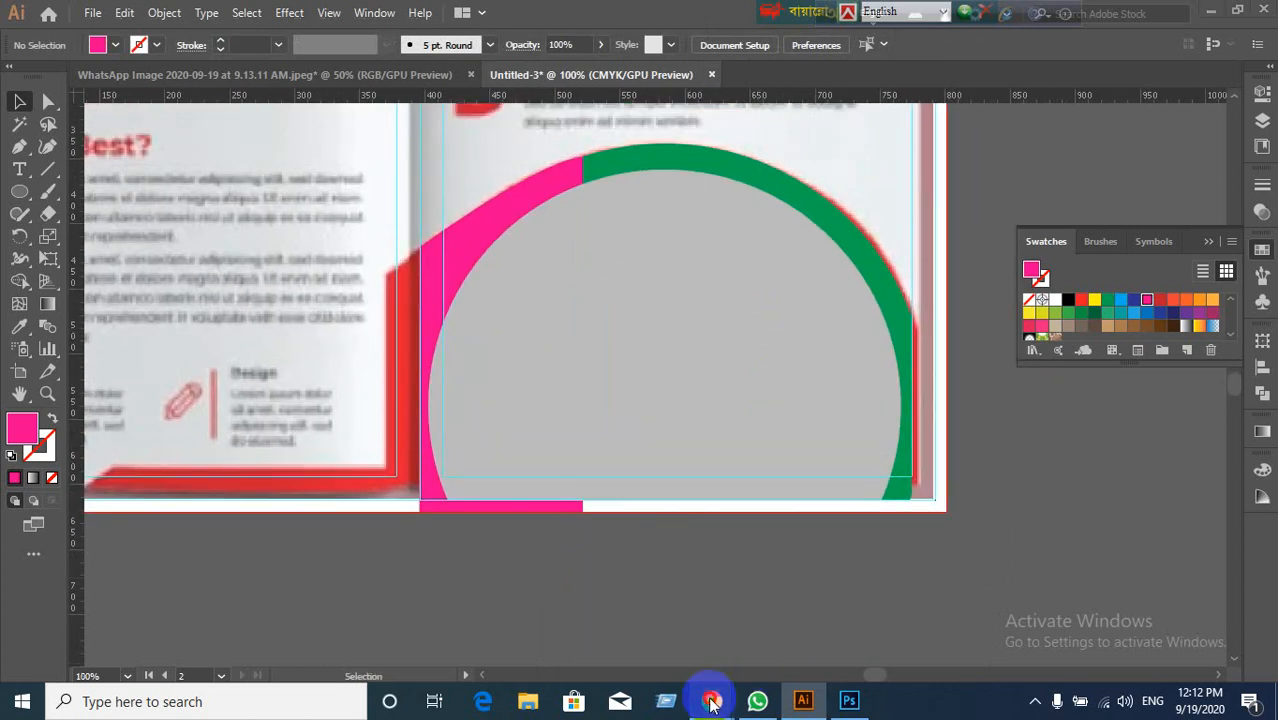
Step: Switch to the Google Meet call in Chrome, admit the waiting participant, and return to the brochure in Illustrator
{"action": "mouse_move", "coordinate": [713, 700]}
{"action": "left_click", "coordinate": [656, 650]}
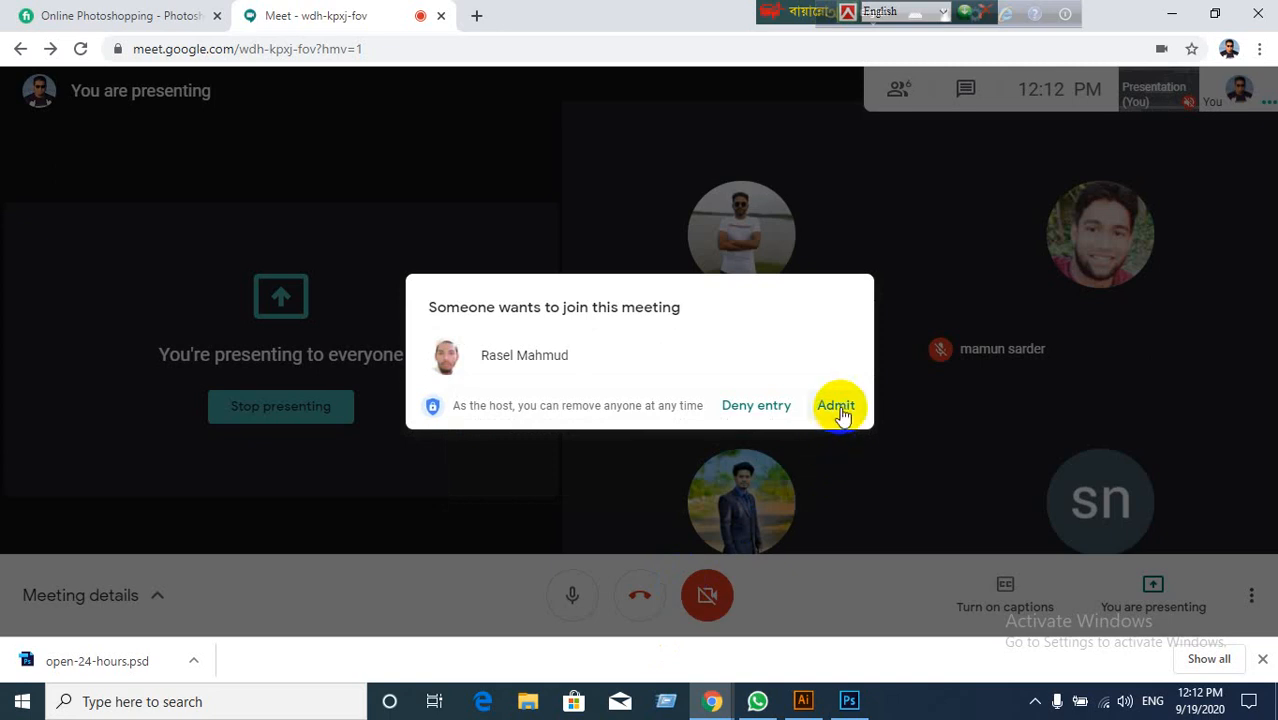
{"action": "left_click", "coordinate": [838, 410]}
{"action": "mouse_move", "coordinate": [805, 705]}
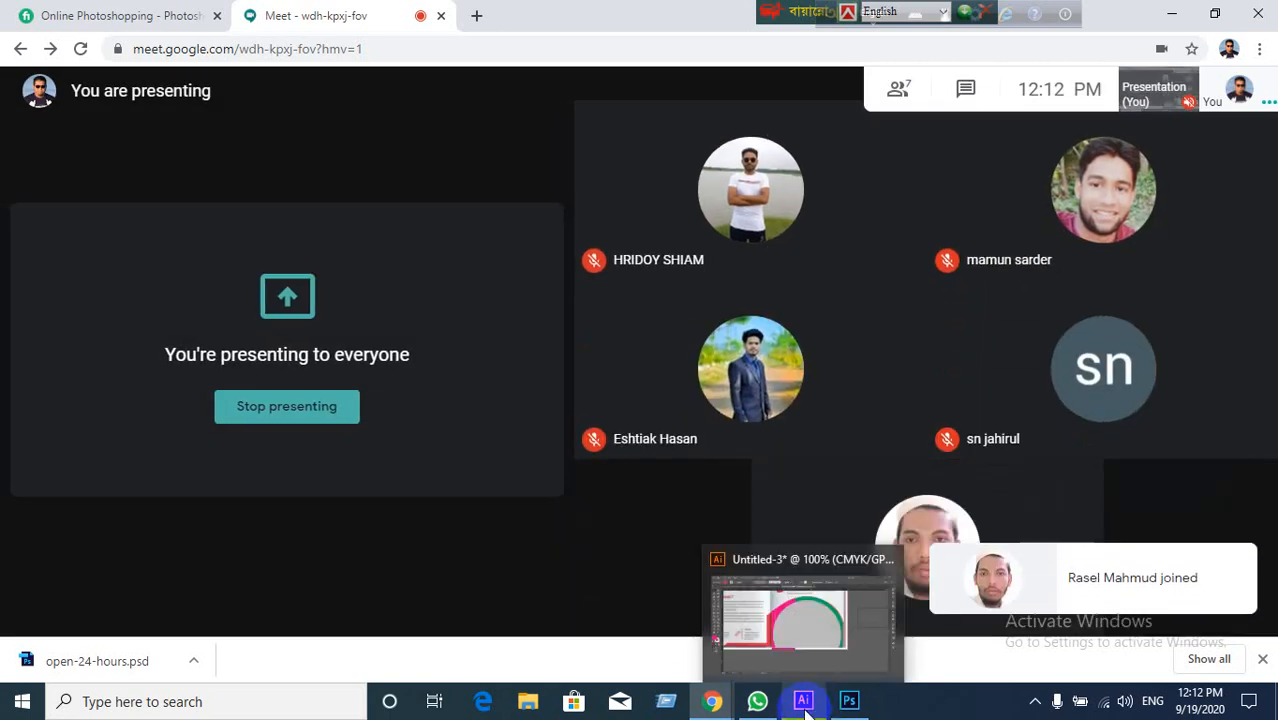
{"action": "left_click", "coordinate": [733, 618]}
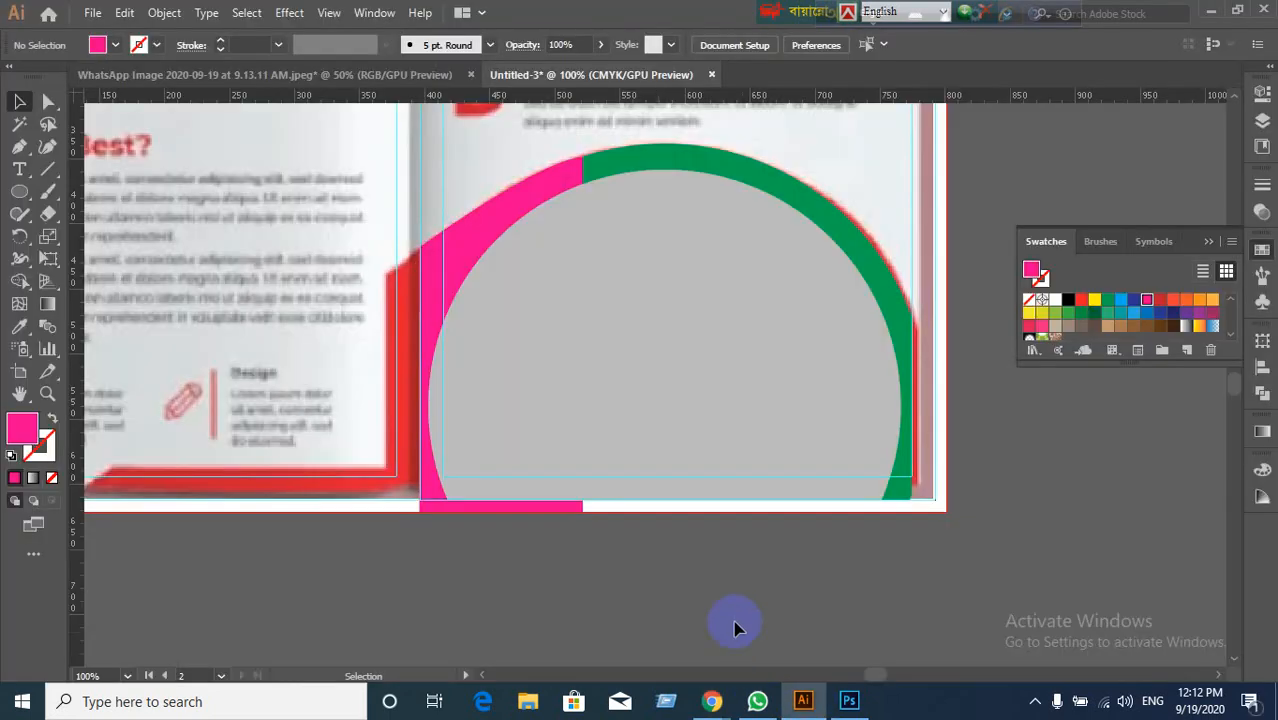
Step: Try extending the gray dome's lower corner anchor near the fold down into the bleed, undo it, and deselect the dome
{"action": "left_click", "coordinate": [719, 490]}
{"action": "key", "text": "ctrl+equal"}
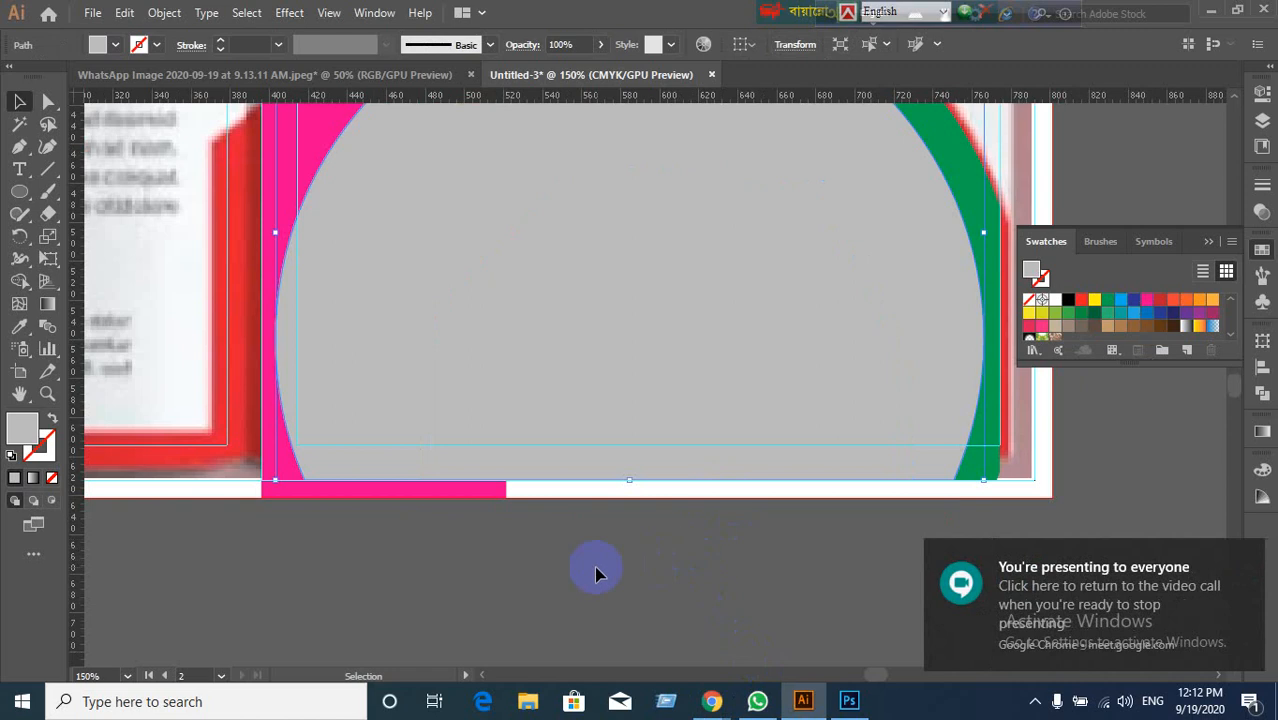
{"action": "key", "text": "a"}
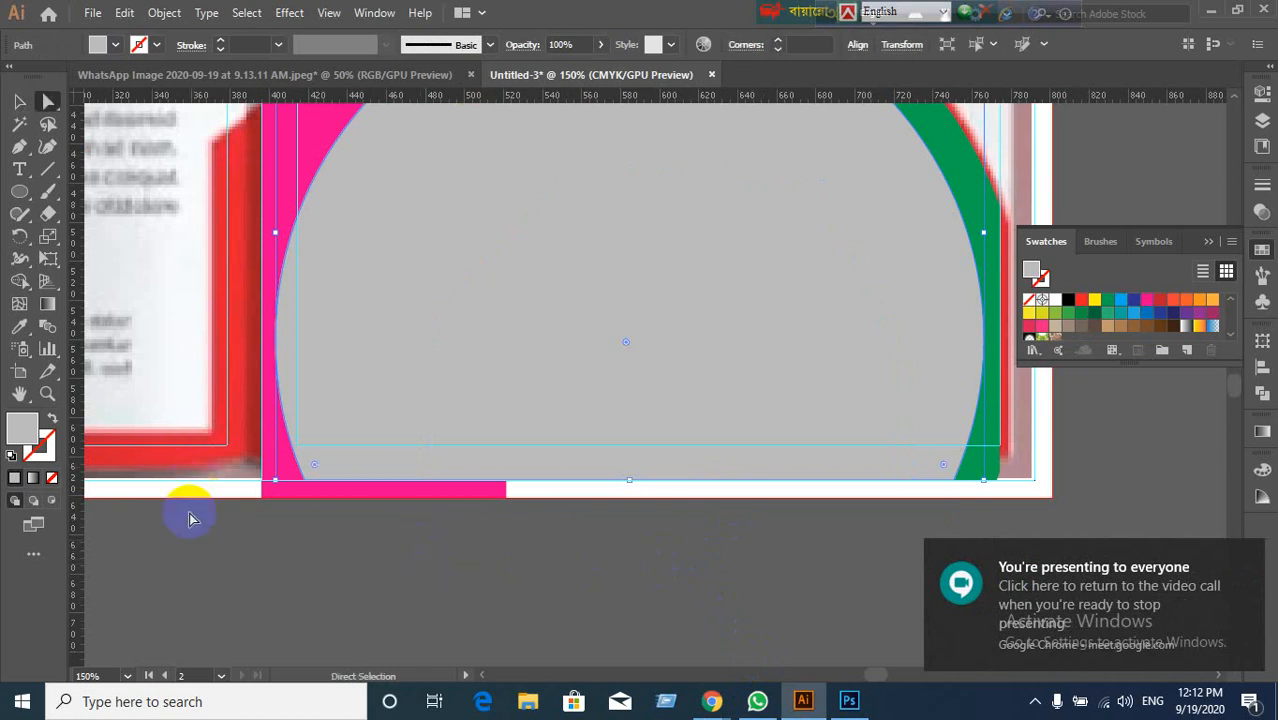
{"action": "left_click_drag", "start_coordinate": [310, 486], "coordinate": [327, 506]}
{"action": "key", "text": "ctrl+z"}
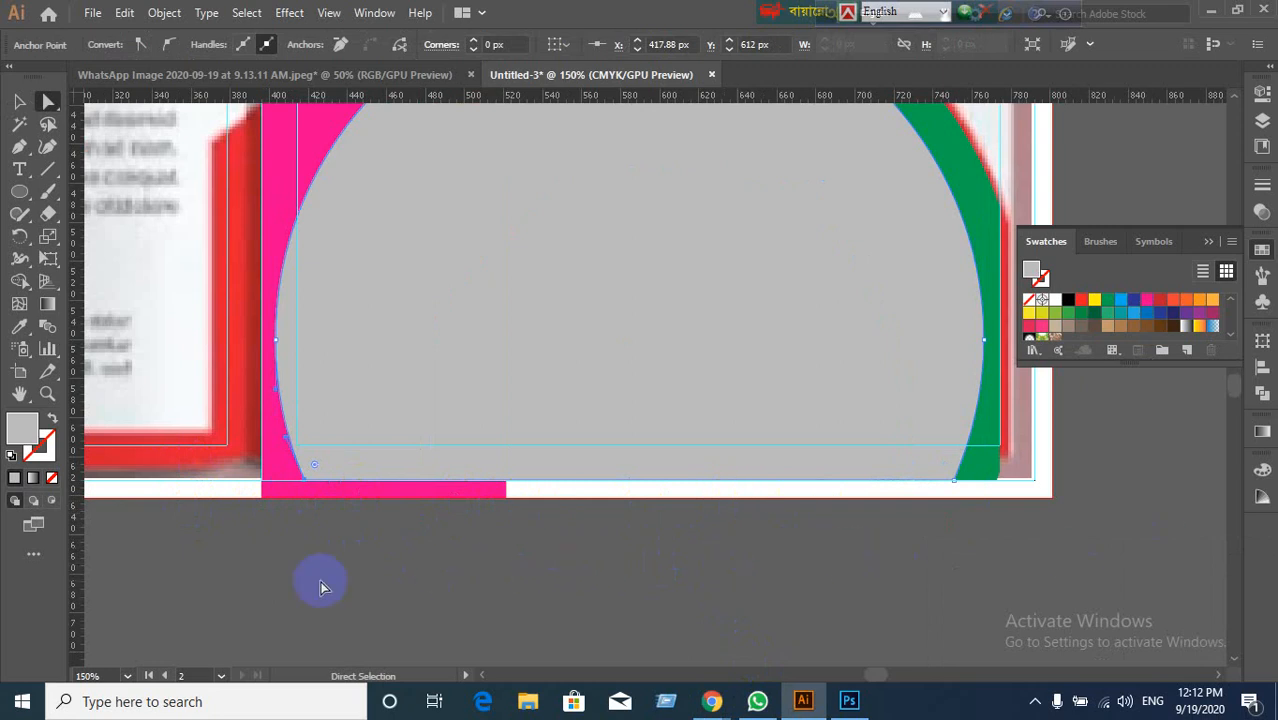
{"action": "left_click", "coordinate": [18, 102]}
{"action": "left_click", "coordinate": [721, 490]}
{"action": "key", "text": "ctrl+minus"}
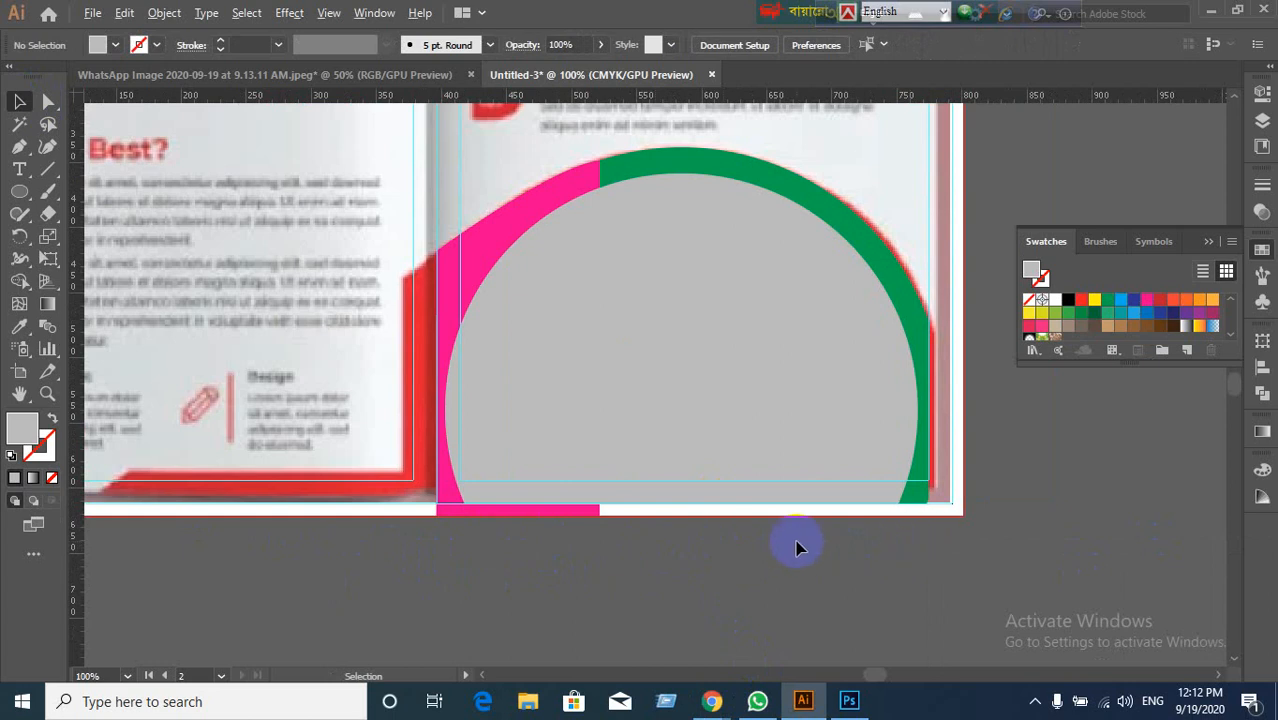
{"action": "scroll", "coordinate": [795, 547], "scroll_direction": "up", "scroll_amount": 1}
{"action": "scroll", "coordinate": [793, 547], "scroll_direction": "down", "scroll_amount": 1}
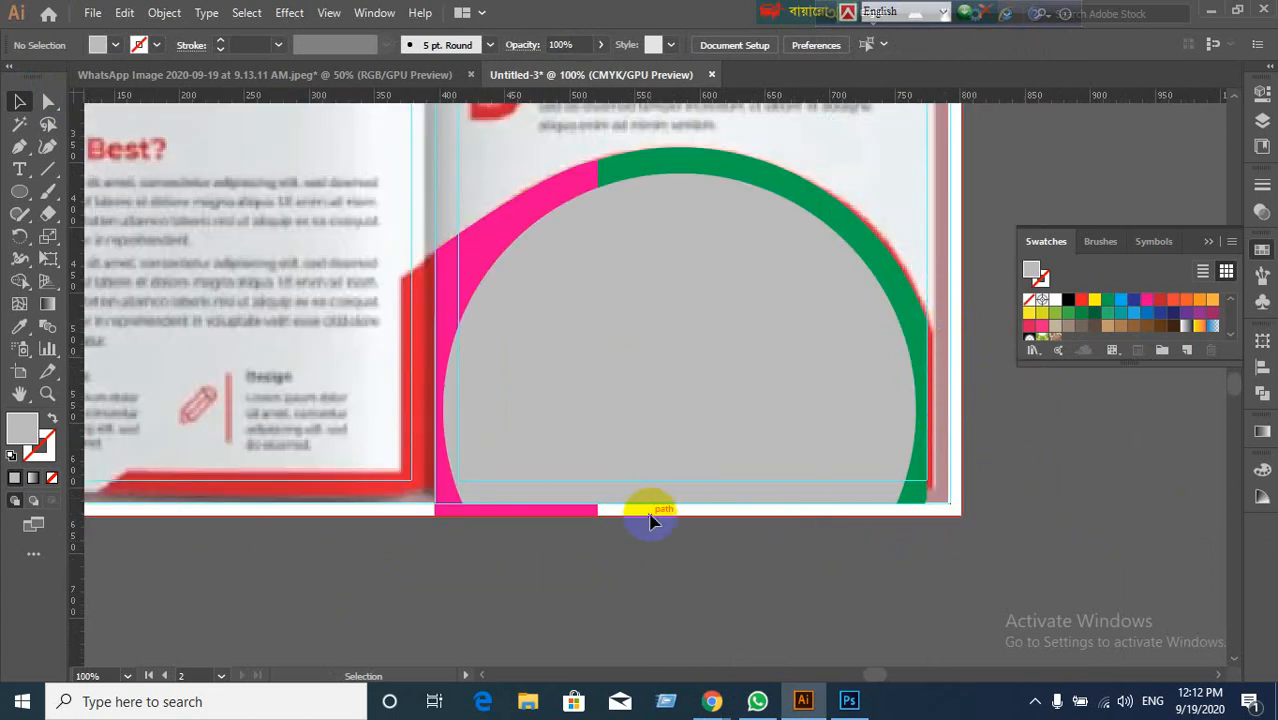
{"action": "left_click", "coordinate": [570, 434]}
{"action": "left_click", "coordinate": [548, 557]}
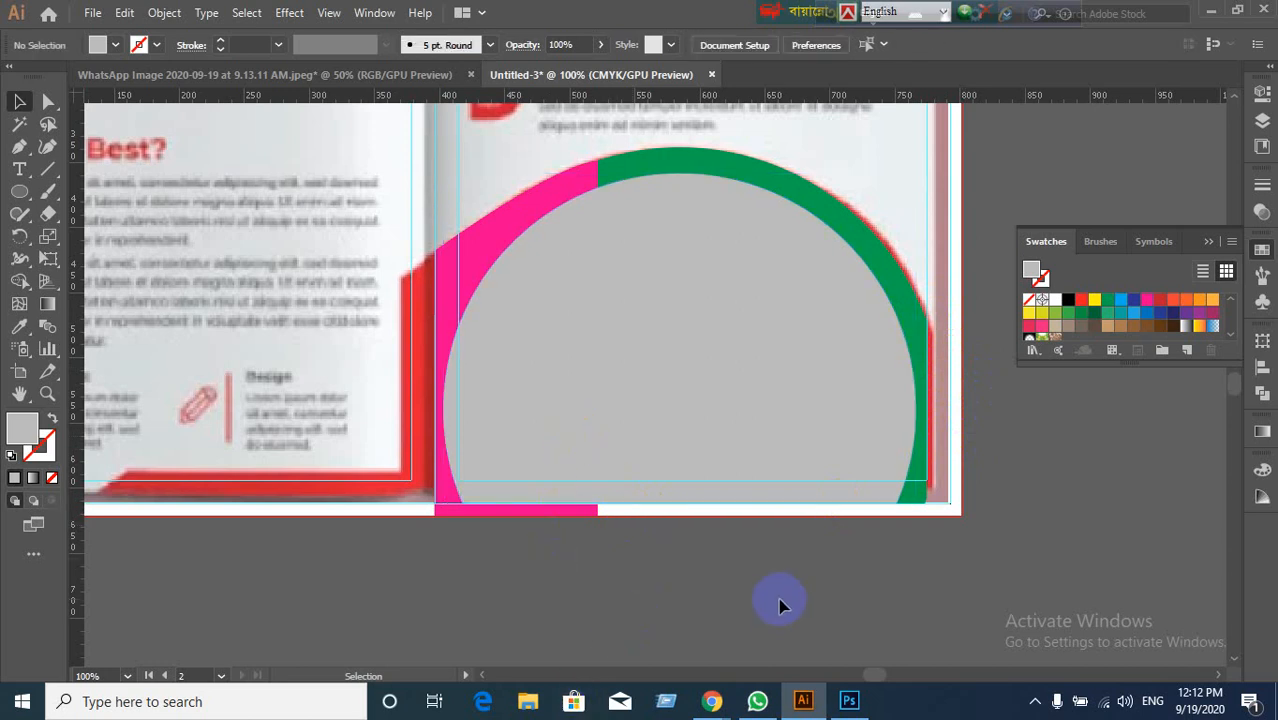
{"action": "scroll", "coordinate": [737, 510], "scroll_direction": "up", "scroll_amount": 1}
{"action": "left_click_drag", "start_coordinate": [658, 397], "coordinate": [722, 547]}
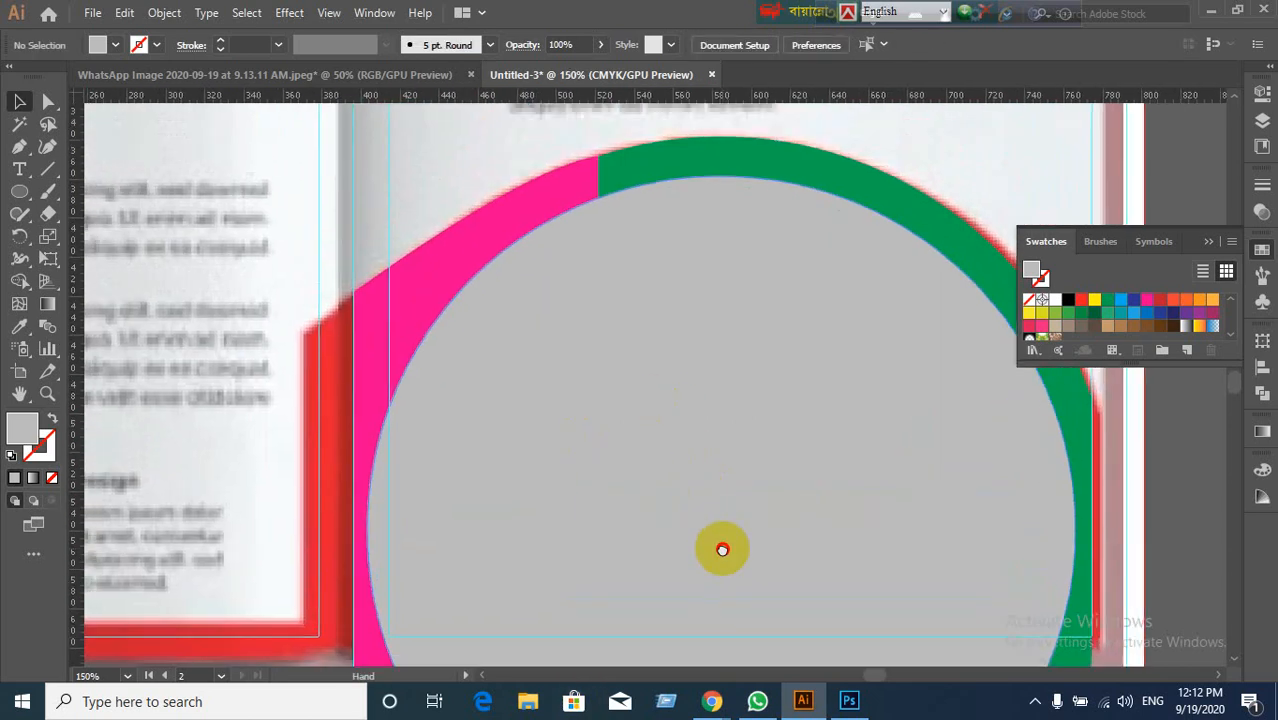
{"action": "scroll", "coordinate": [570, 391], "scroll_direction": "down", "scroll_amount": 1}
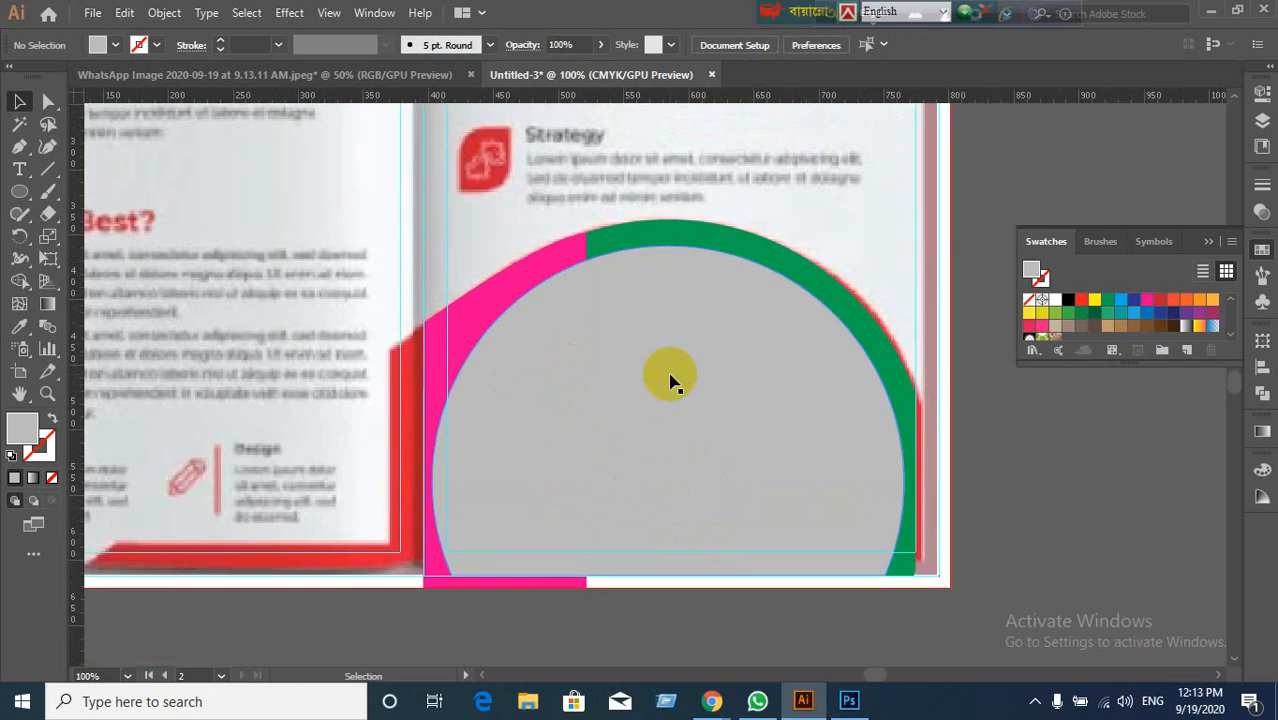
Step: Try moving the gray dome alone, and the dome together with its border shapes, away from the photo, undoing each move
{"action": "left_click_drag", "start_coordinate": [686, 445], "coordinate": [907, 328]}
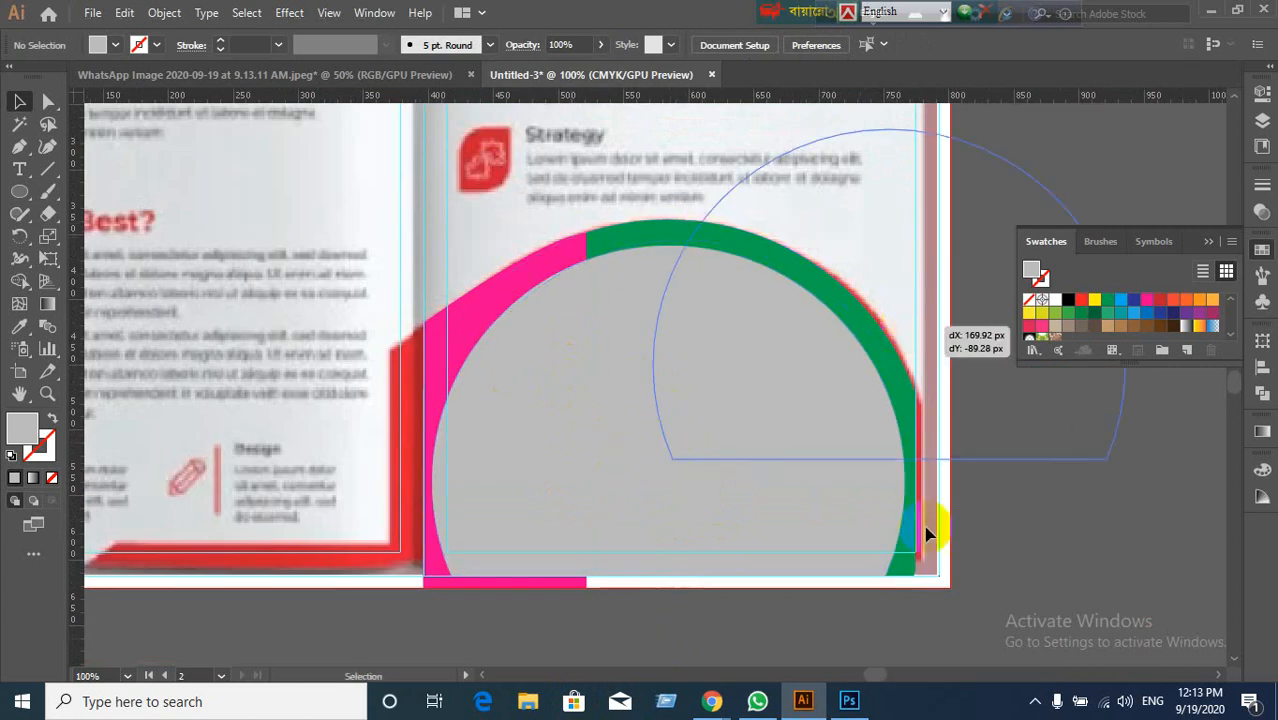
{"action": "key", "text": "ctrl+z"}
{"action": "left_click", "coordinate": [657, 625]}
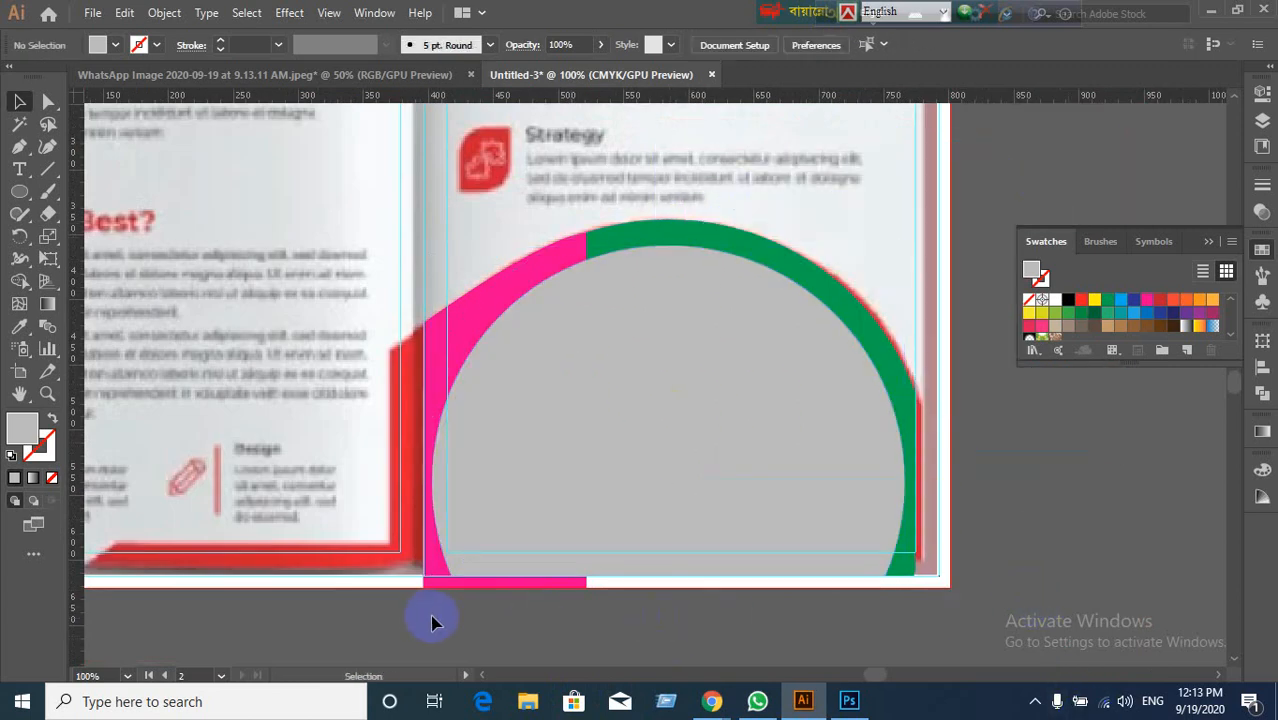
{"action": "left_click_drag", "start_coordinate": [546, 511], "coordinate": [873, 595]}
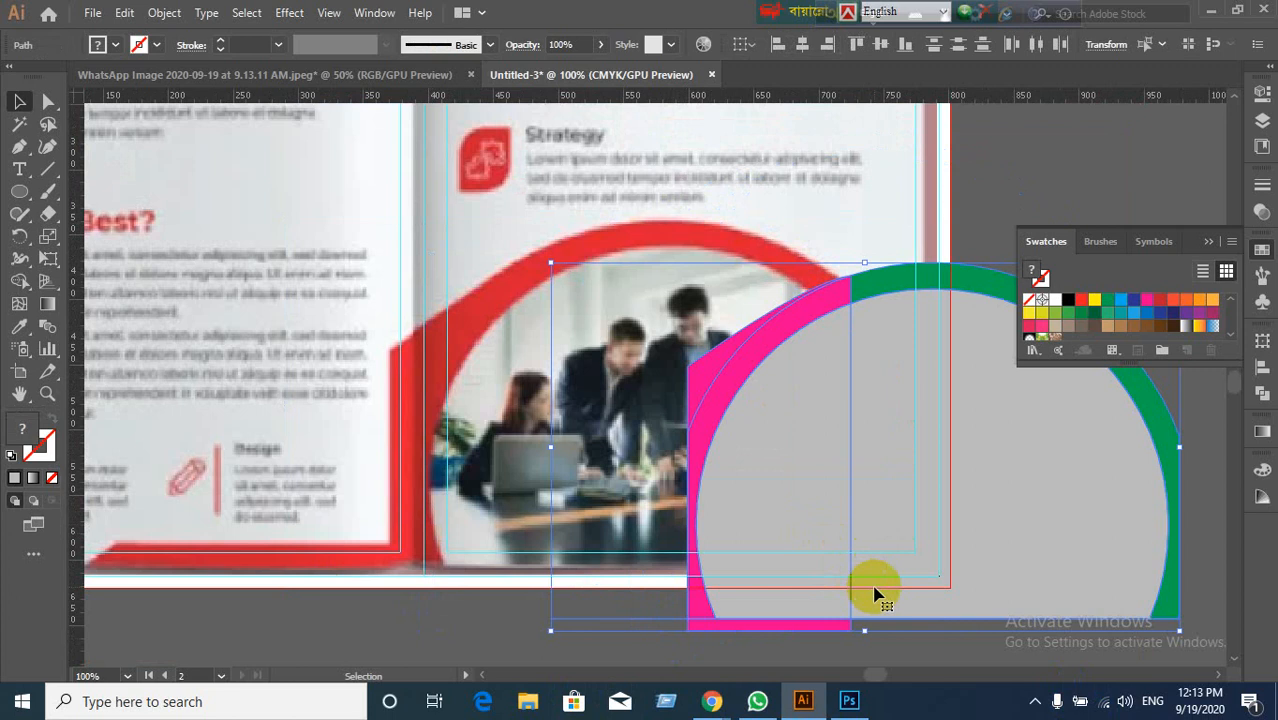
{"action": "key", "text": "a"}
{"action": "key", "text": "ctrl+z"}
{"action": "left_click", "coordinate": [702, 606]}
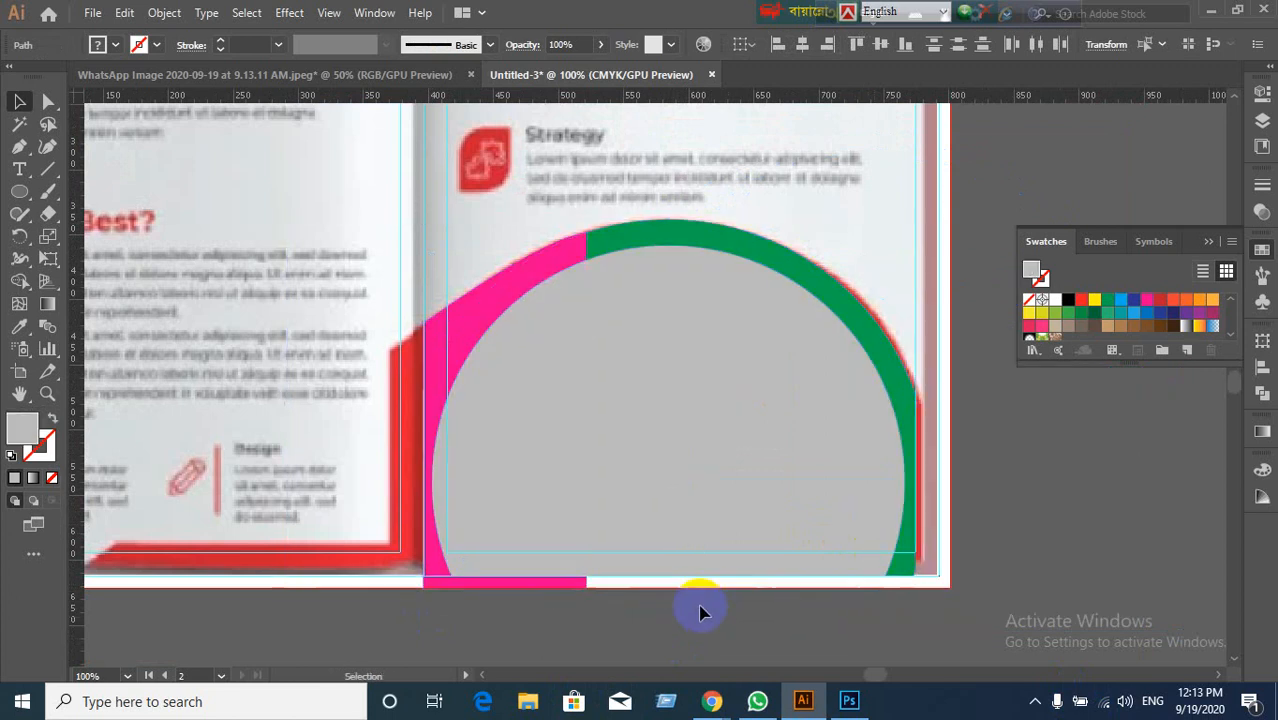
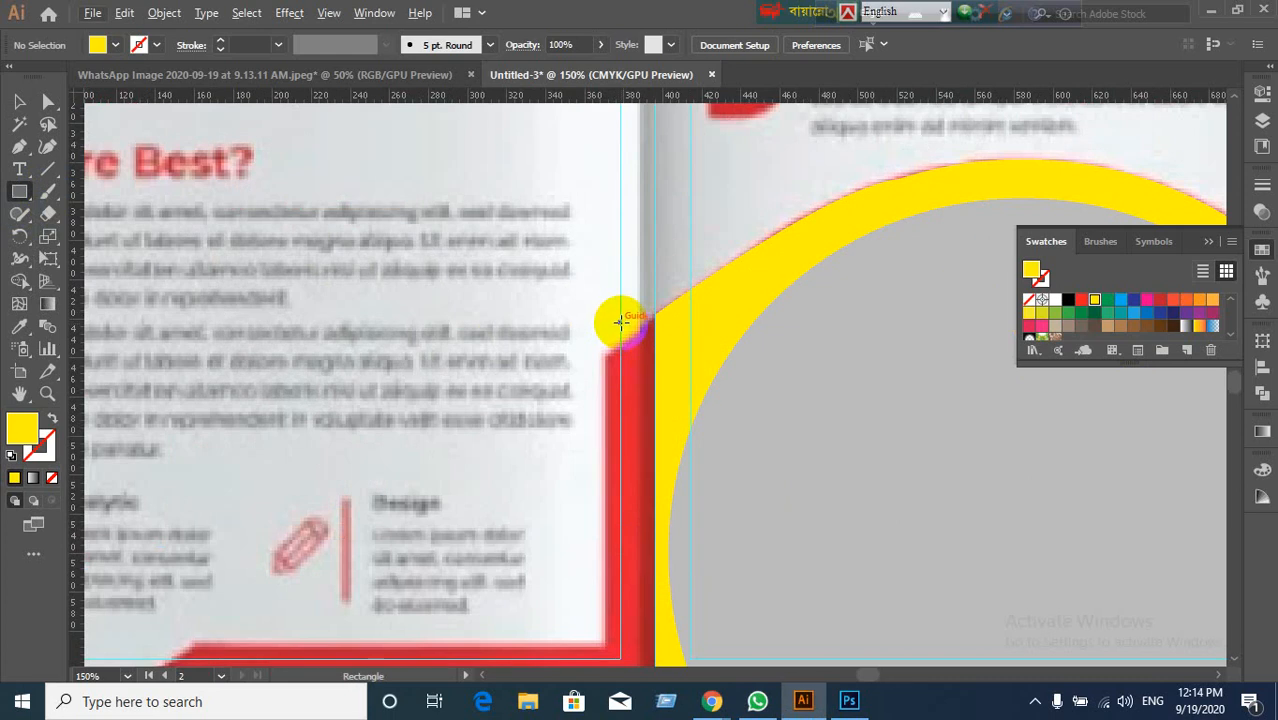
Step: Try drawing a yellow rectangle from the margin guide to the fold guide down to the bleed, and undo it, keeping the border yellow
{"action": "mouse_move", "coordinate": [618, 322]}
{"action": "left_mouse_down"}
{"action": "mouse_move", "coordinate": [663, 387]}
{"action": "mouse_move", "coordinate": [673, 522]}
{"action": "mouse_move", "coordinate": [653, 650]}
{"action": "mouse_move", "coordinate": [665, 686]}
{"action": "mouse_move", "coordinate": [654, 522]}
{"action": "left_mouse_up"}
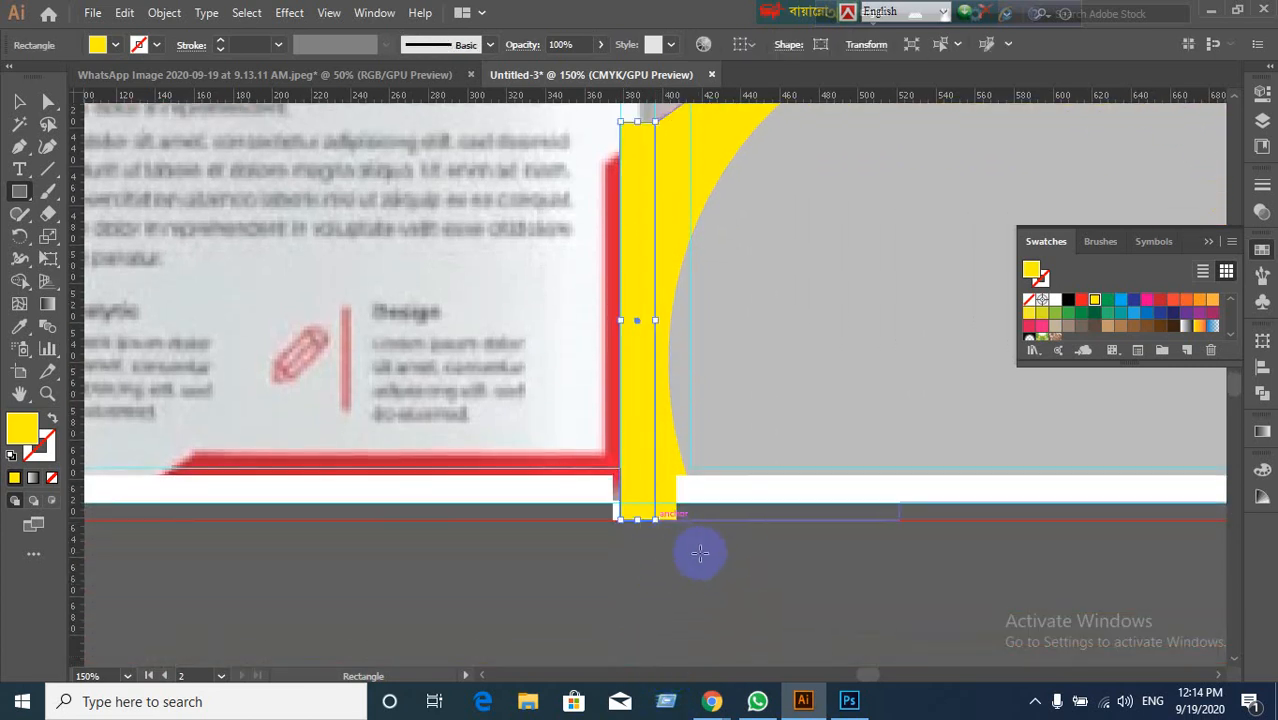
{"action": "left_click", "coordinate": [704, 566], "text": "ctrl"}
{"action": "scroll", "coordinate": [704, 566], "scroll_direction": "down", "scroll_amount": 5}
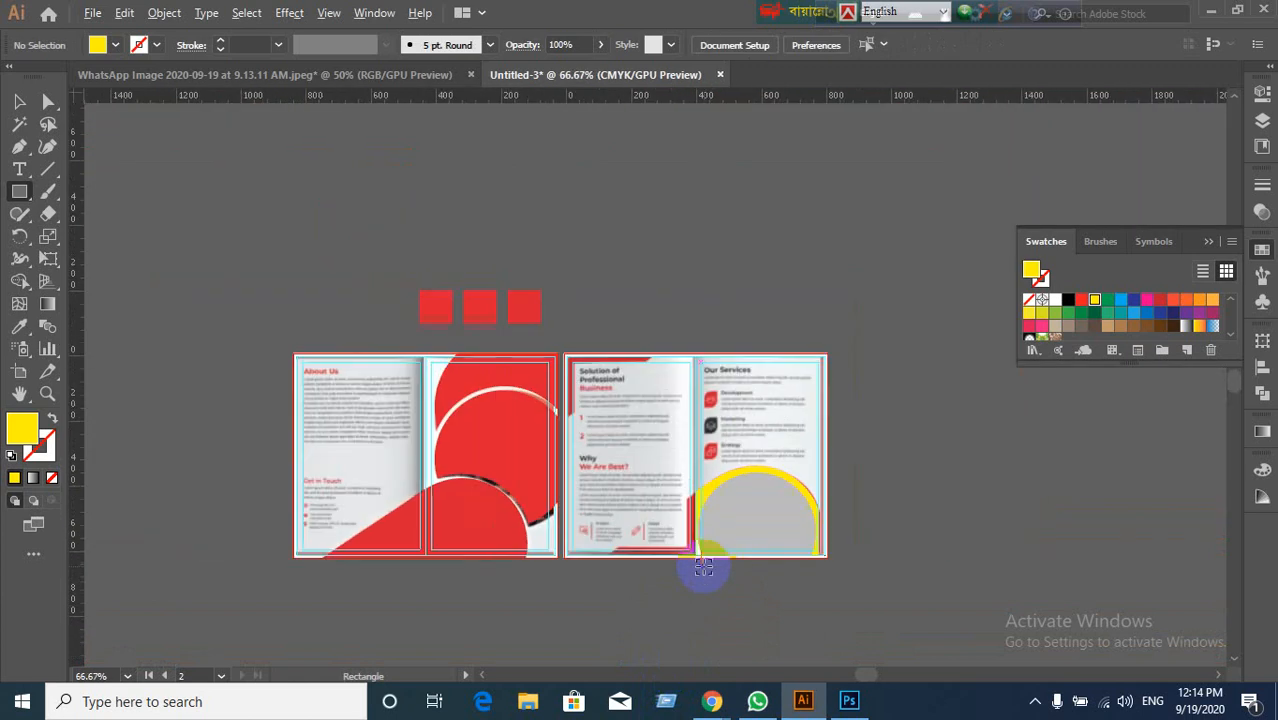
{"action": "scroll", "coordinate": [732, 585], "scroll_direction": "up", "scroll_amount": 3}
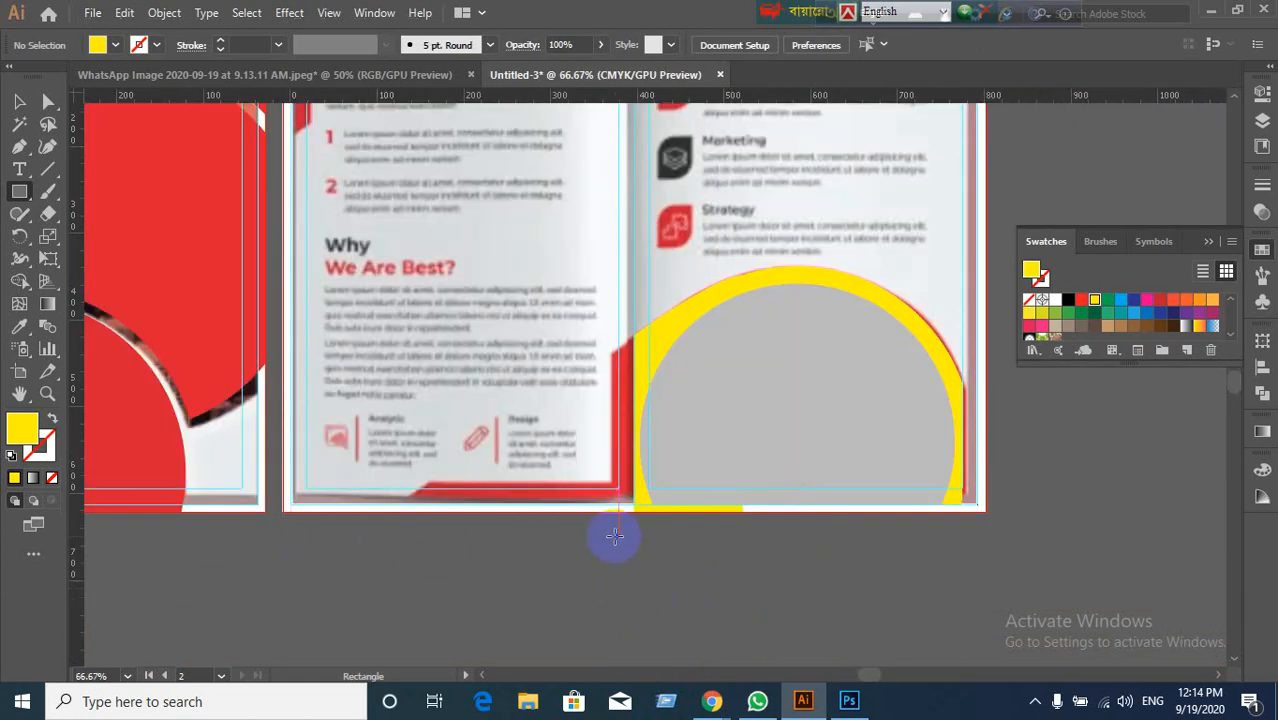
{"action": "scroll", "coordinate": [616, 533], "scroll_direction": "up", "scroll_amount": 2}
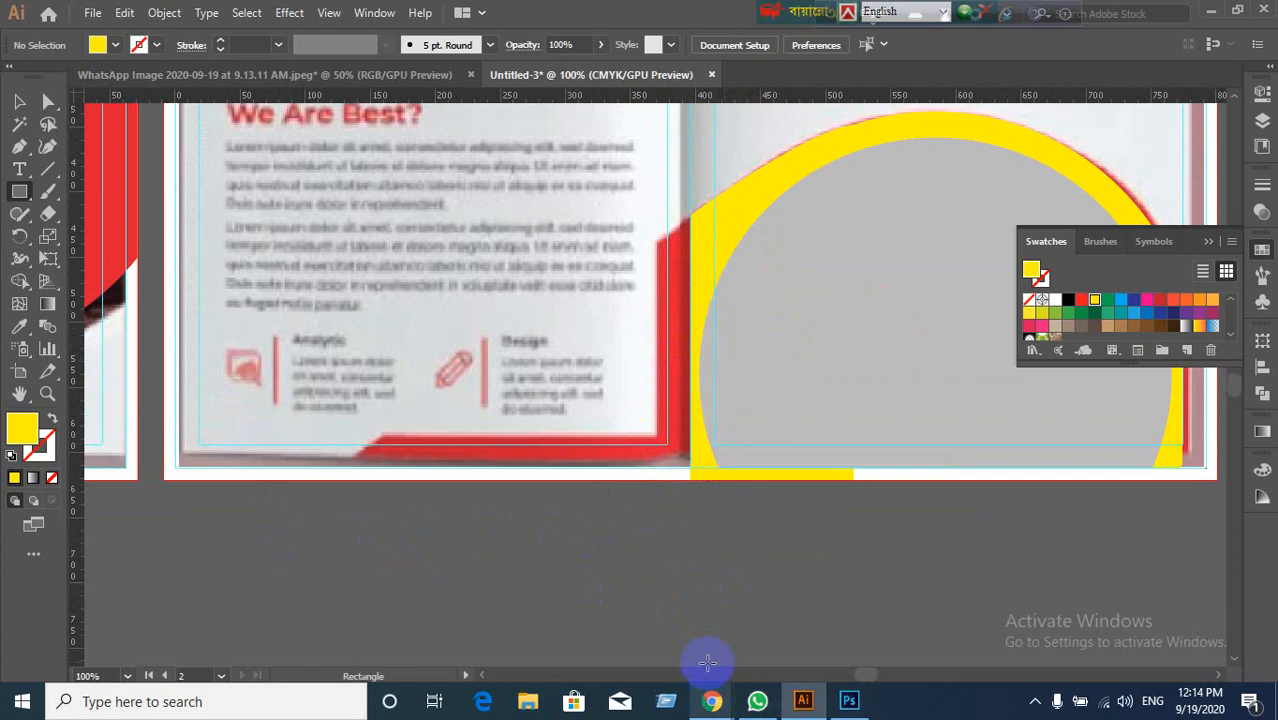
{"action": "key", "text": "ctrl+z"}
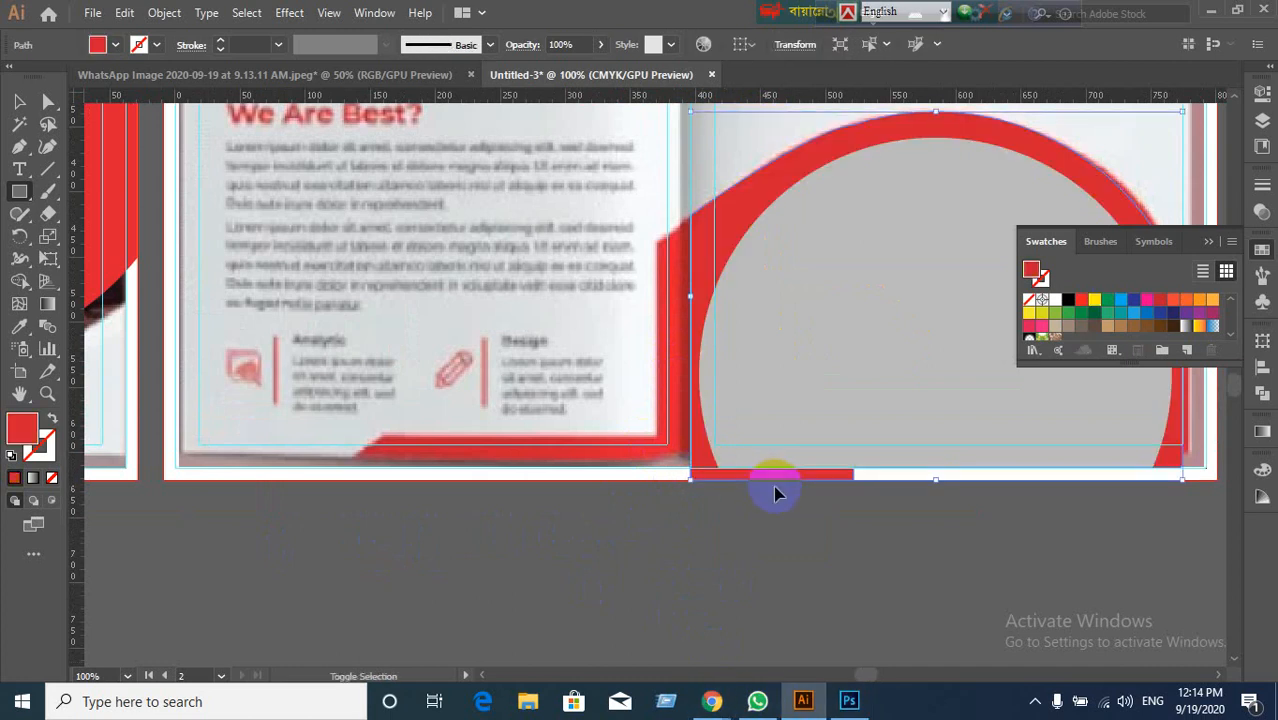
{"action": "key", "text": "ctrl+shift+z"}
Step: Draw a narrow rectangle between the left page's margin guide and the fold guide, down to the bleed edge, and fill it green
{"action": "scroll", "coordinate": [761, 365], "scroll_direction": "up", "scroll_amount": 1}
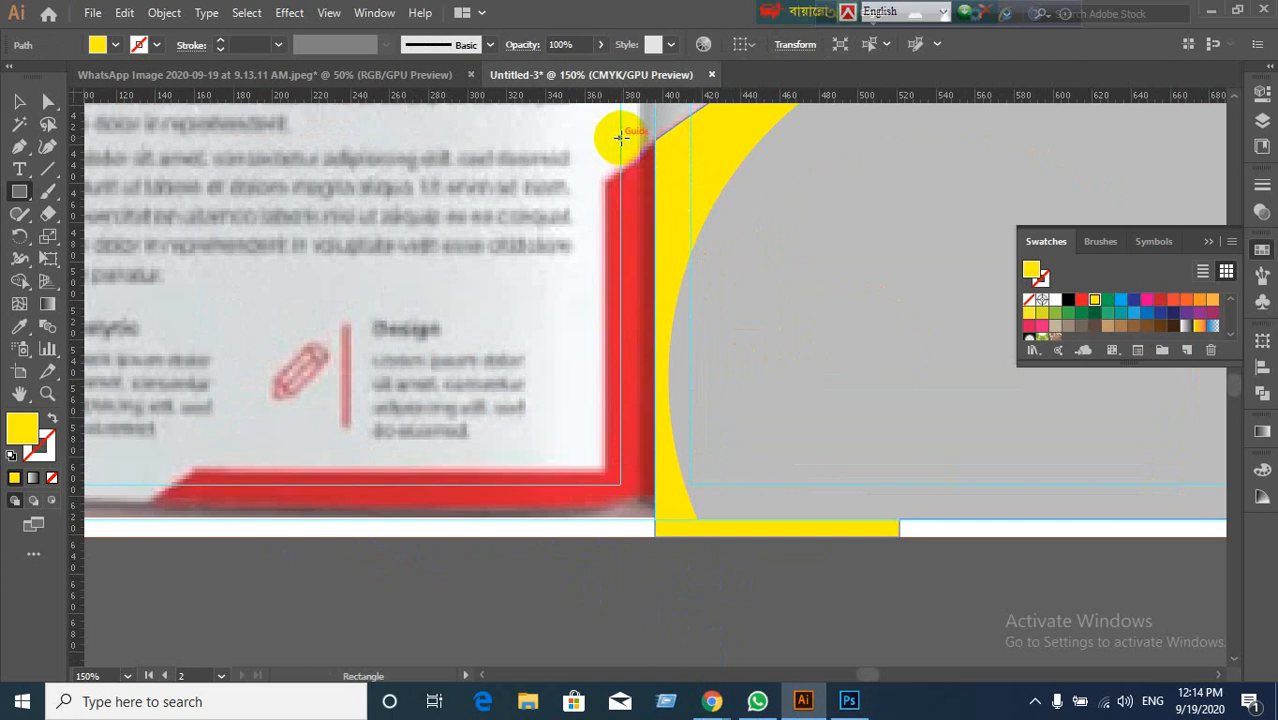
{"action": "left_click_drag", "start_coordinate": [620, 136], "coordinate": [655, 537]}
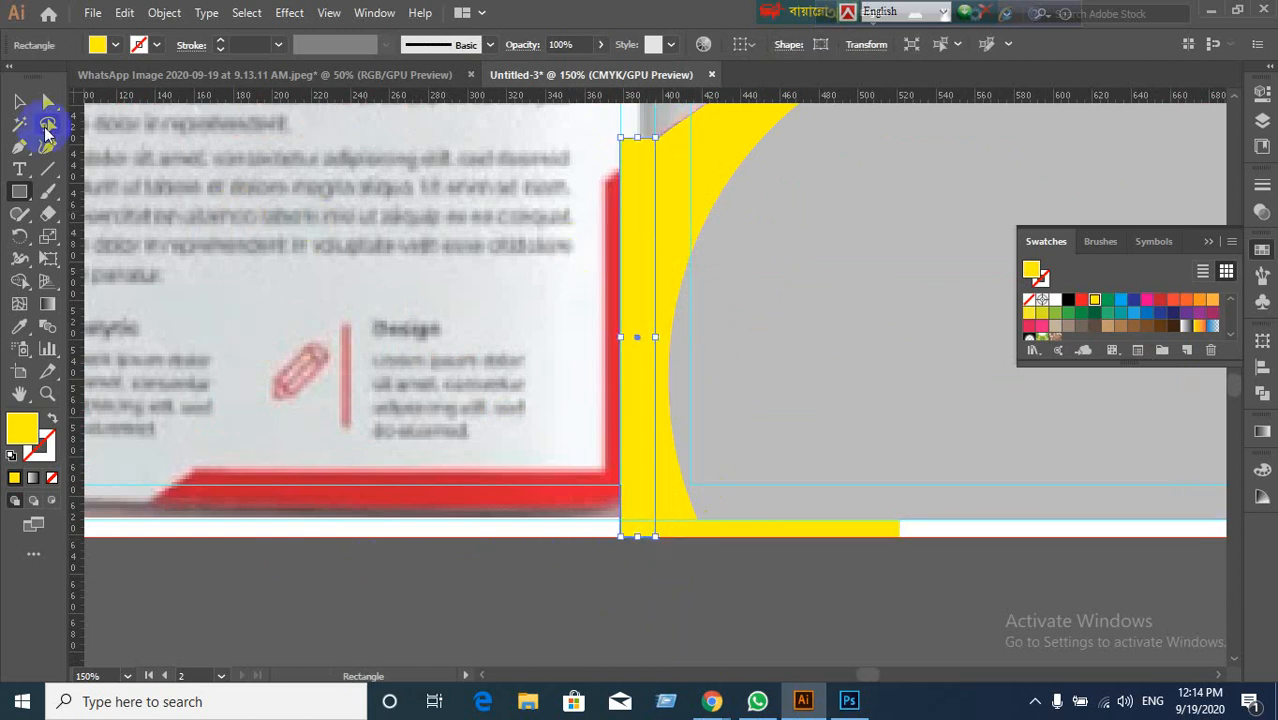
{"action": "left_click", "coordinate": [19, 101]}
{"action": "left_click", "coordinate": [1107, 300]}
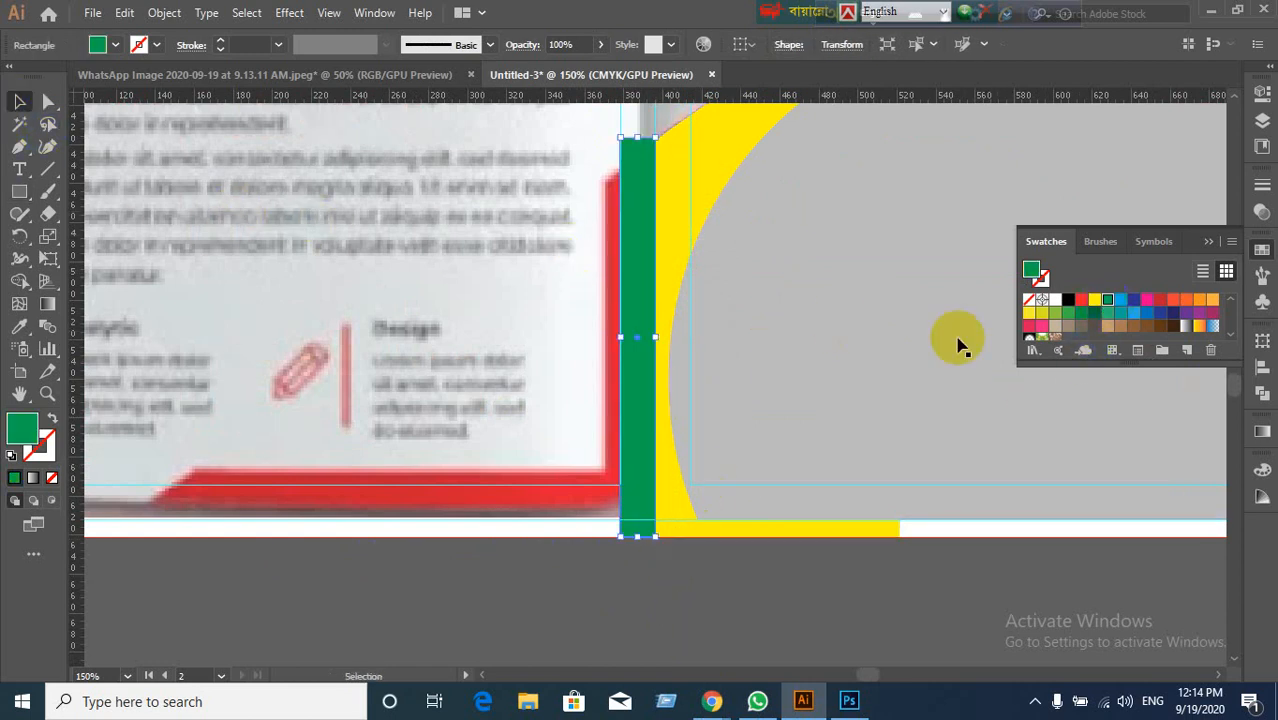
Step: Set the green strip's opacity to 80% so the reference artwork shows through
{"action": "scroll", "coordinate": [747, 242], "scroll_direction": "up", "scroll_amount": 1}
{"action": "scroll", "coordinate": [881, 307], "scroll_direction": "down", "scroll_amount": 1}
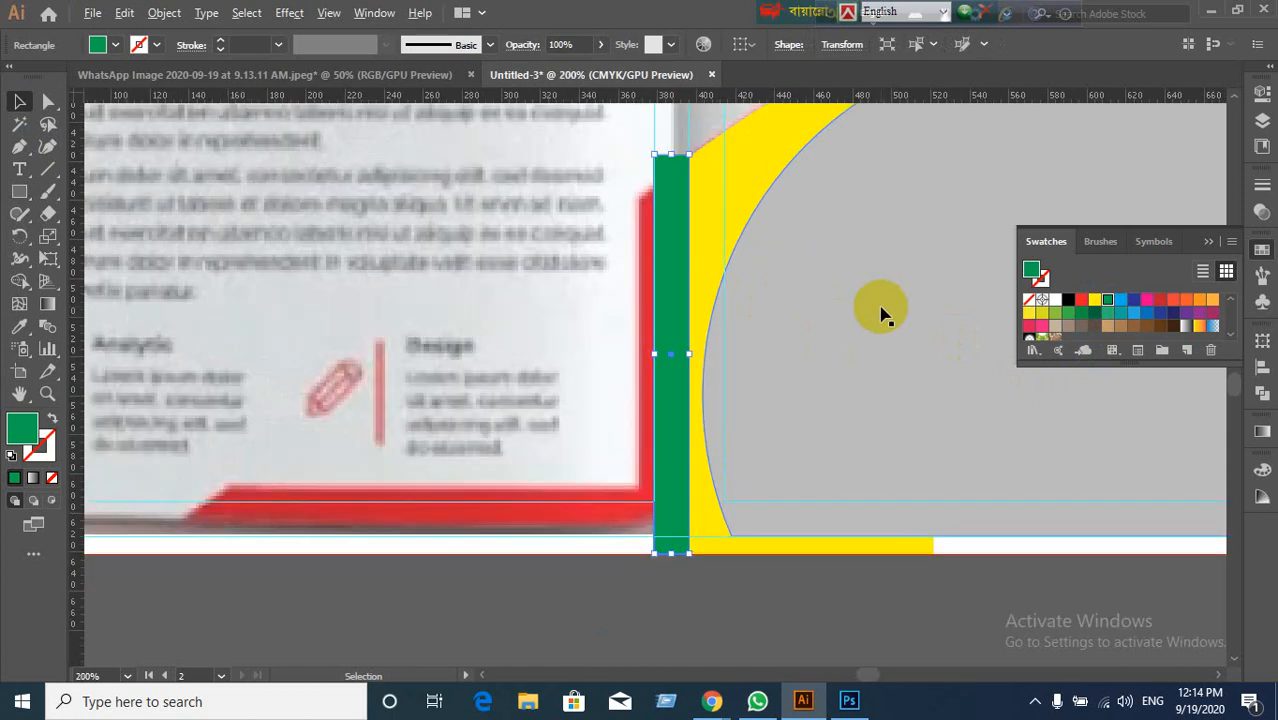
{"action": "left_click", "coordinate": [1262, 211]}
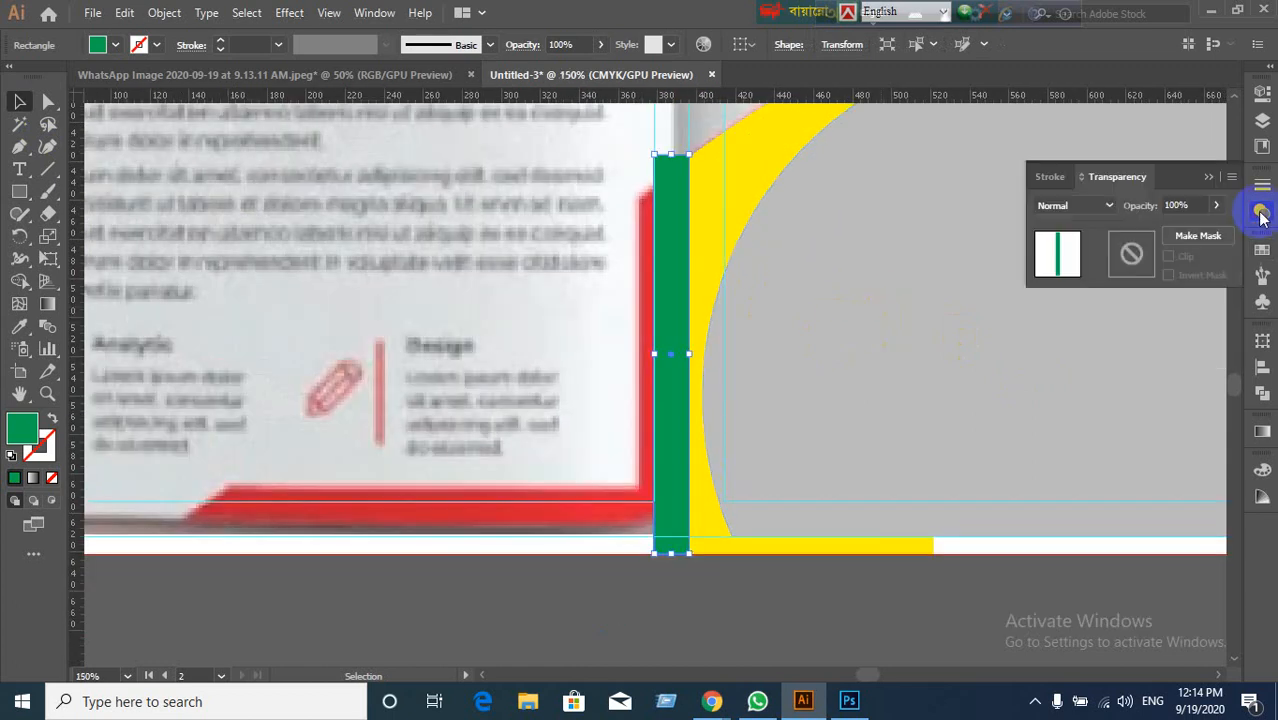
{"action": "left_click", "coordinate": [1193, 205]}
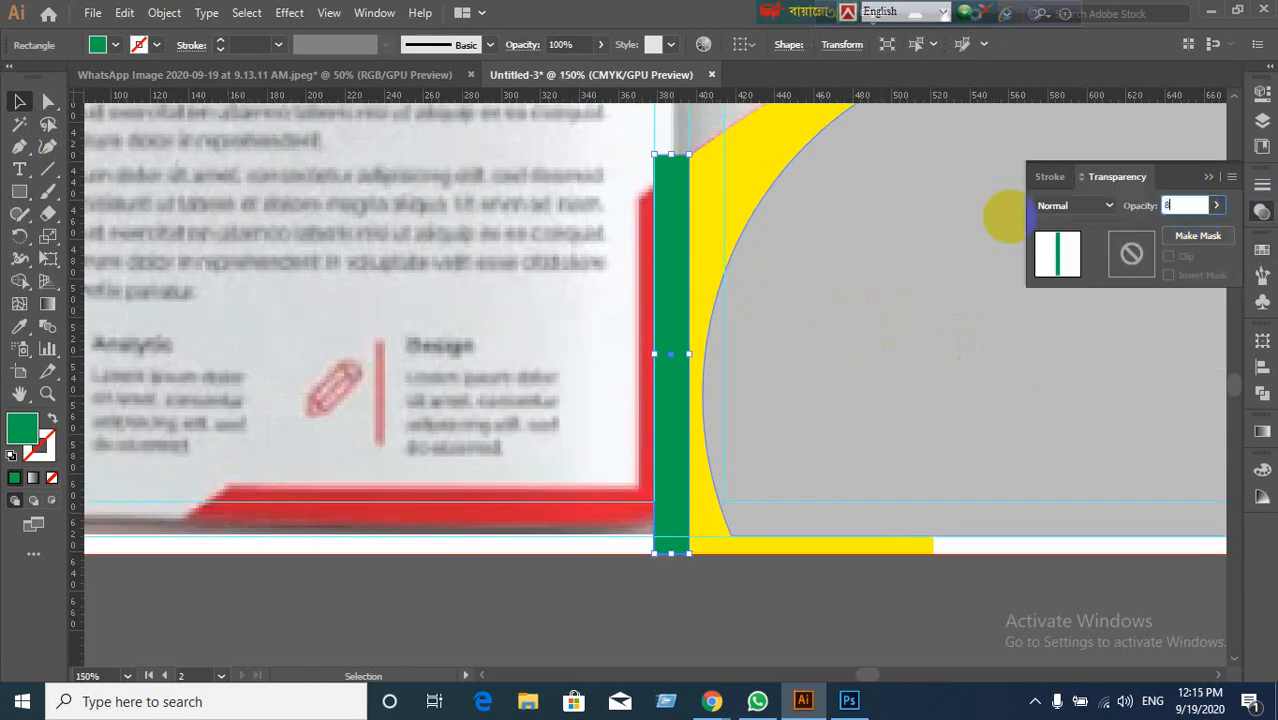
{"action": "key", "text": "Return"}
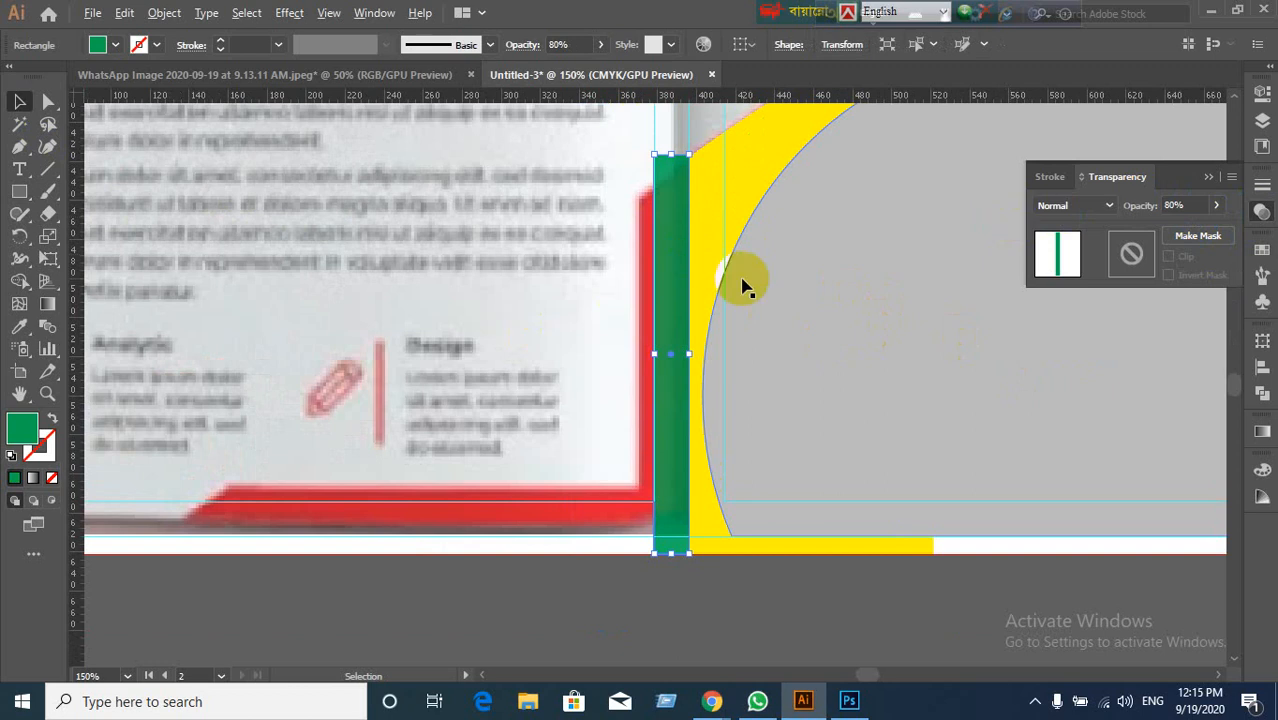
Step: Slant the green strip's upper edge by lowering its left anchor to about Y 433.5 px and shifting its right anchor to about X 398 px
{"action": "scroll", "coordinate": [740, 285], "scroll_direction": "up", "scroll_amount": 1}
{"action": "scroll", "coordinate": [725, 328], "scroll_direction": "up", "scroll_amount": 1}
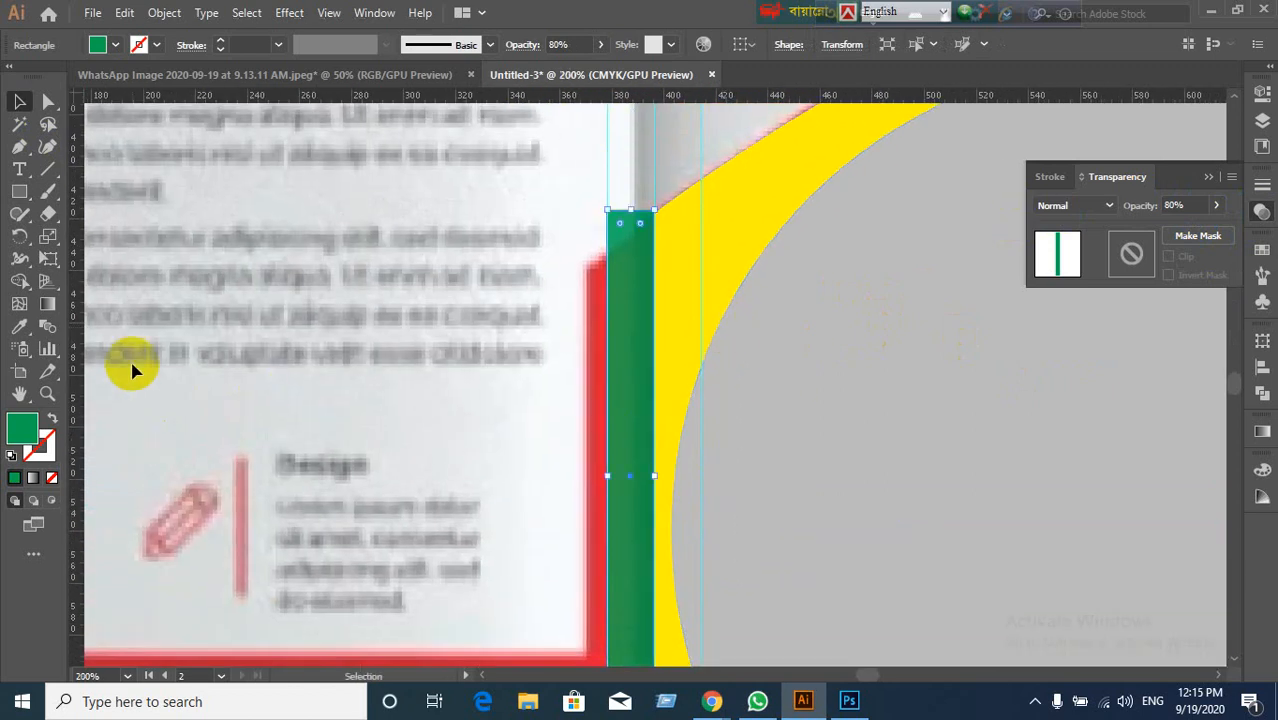
{"action": "key", "text": "a"}
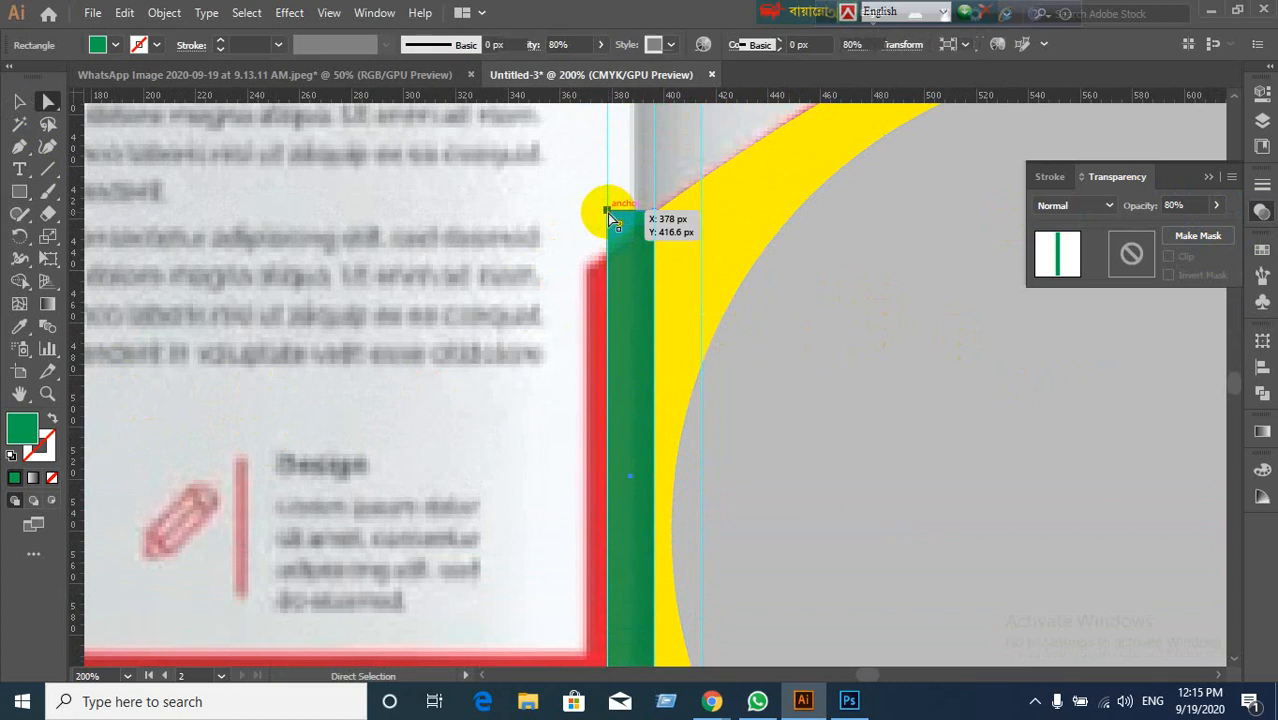
{"action": "left_click_drag", "start_coordinate": [607, 213], "coordinate": [610, 259]}
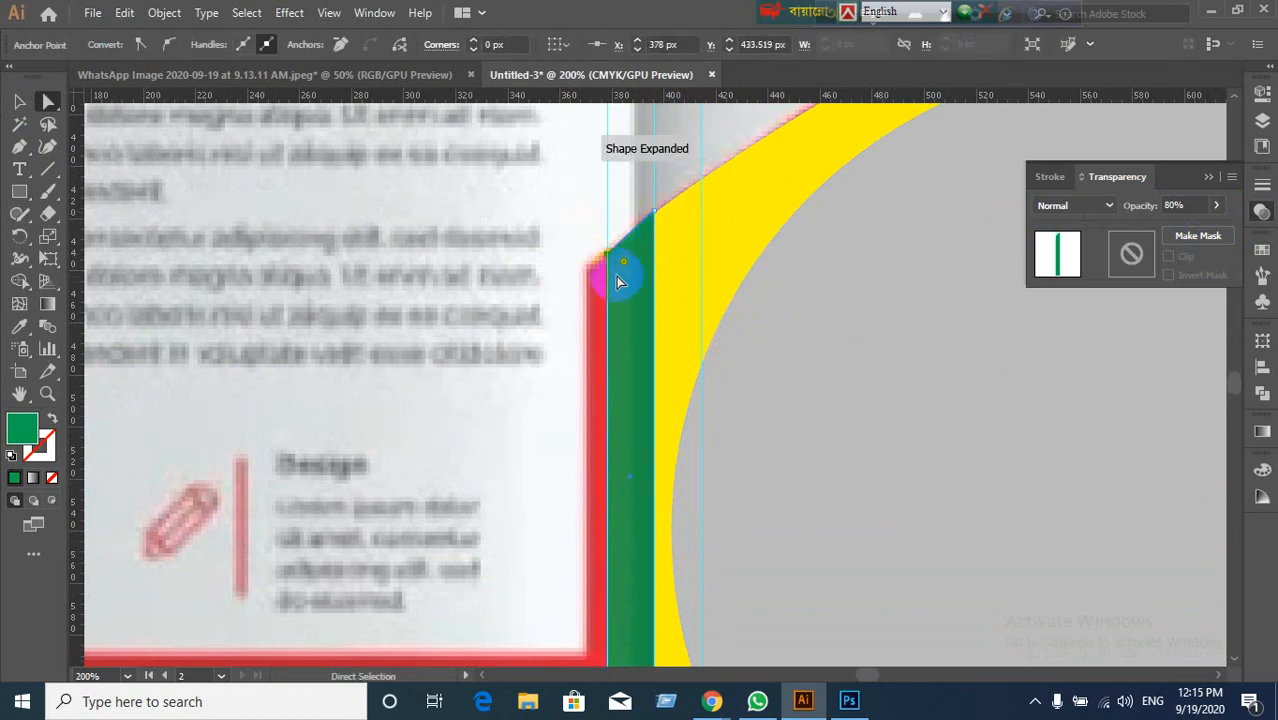
{"action": "left_click_drag", "start_coordinate": [654, 212], "coordinate": [660, 210]}
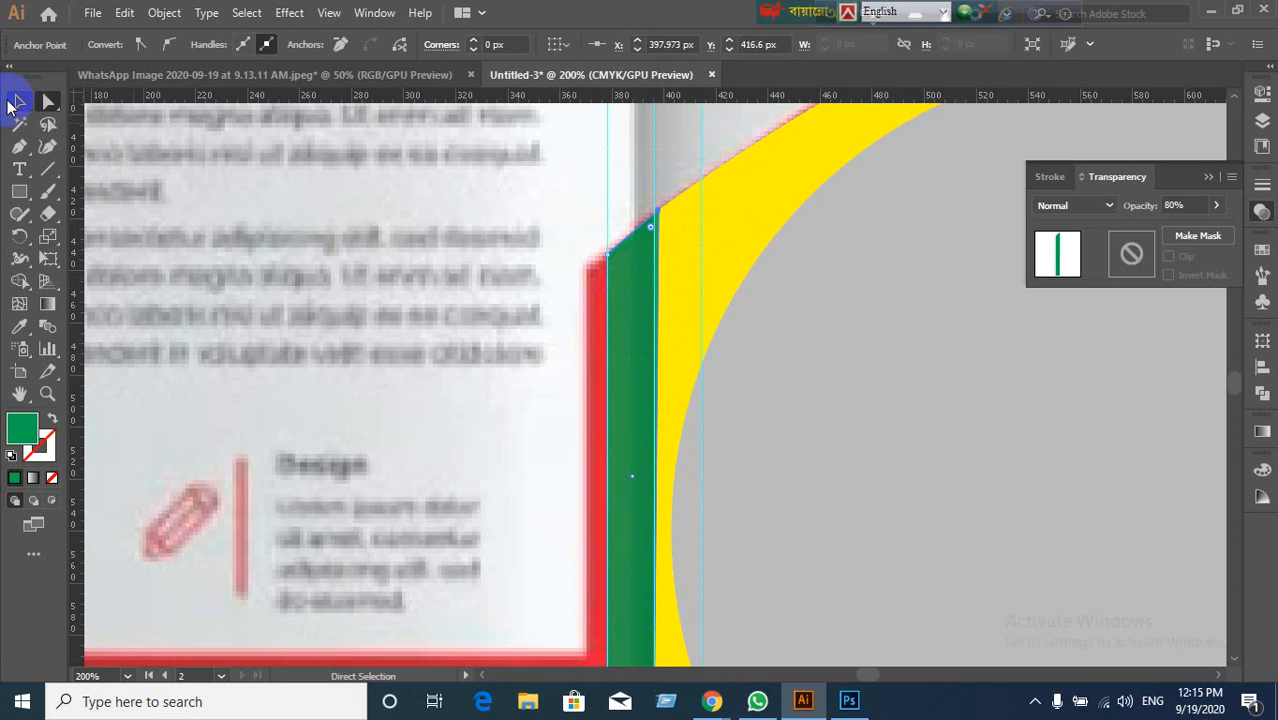
{"action": "left_click", "coordinate": [19, 101]}
{"action": "left_click", "coordinate": [560, 190]}
Step: Raise the green strip's upper-left anchor to about Y 431.1 px so its slanted edge lines up with the yellow border, and deselect it
{"action": "scroll", "coordinate": [668, 262], "scroll_direction": "up", "scroll_amount": 3}
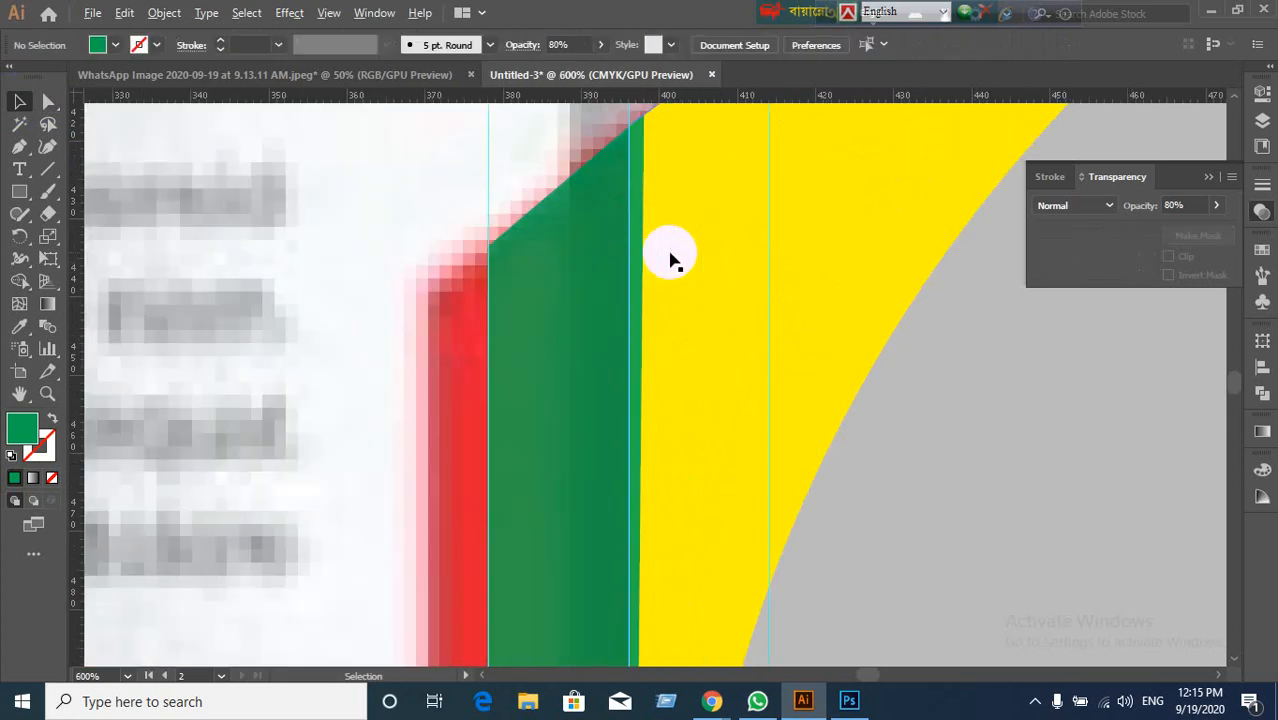
{"action": "scroll", "coordinate": [678, 200], "scroll_direction": "up", "scroll_amount": 2}
{"action": "scroll", "coordinate": [678, 208], "scroll_direction": "up", "scroll_amount": 1}
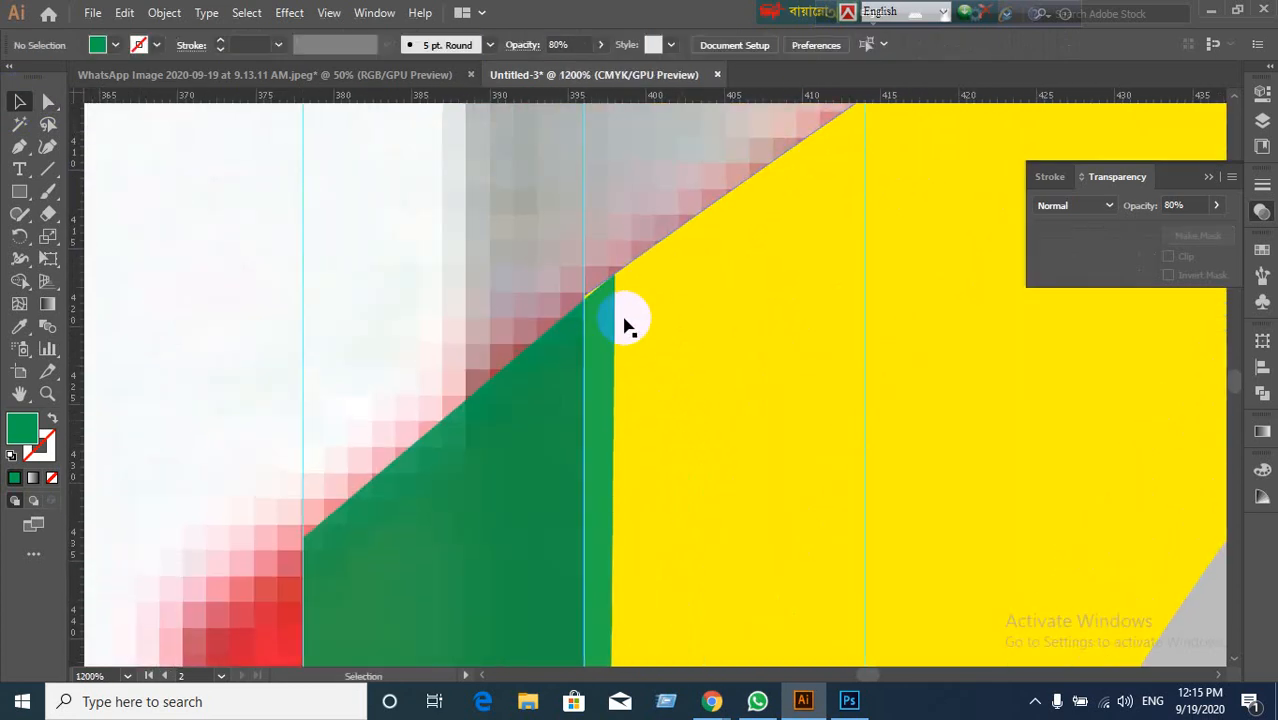
{"action": "scroll", "coordinate": [622, 323], "scroll_direction": "up", "scroll_amount": 2}
{"action": "left_click", "coordinate": [556, 325]}
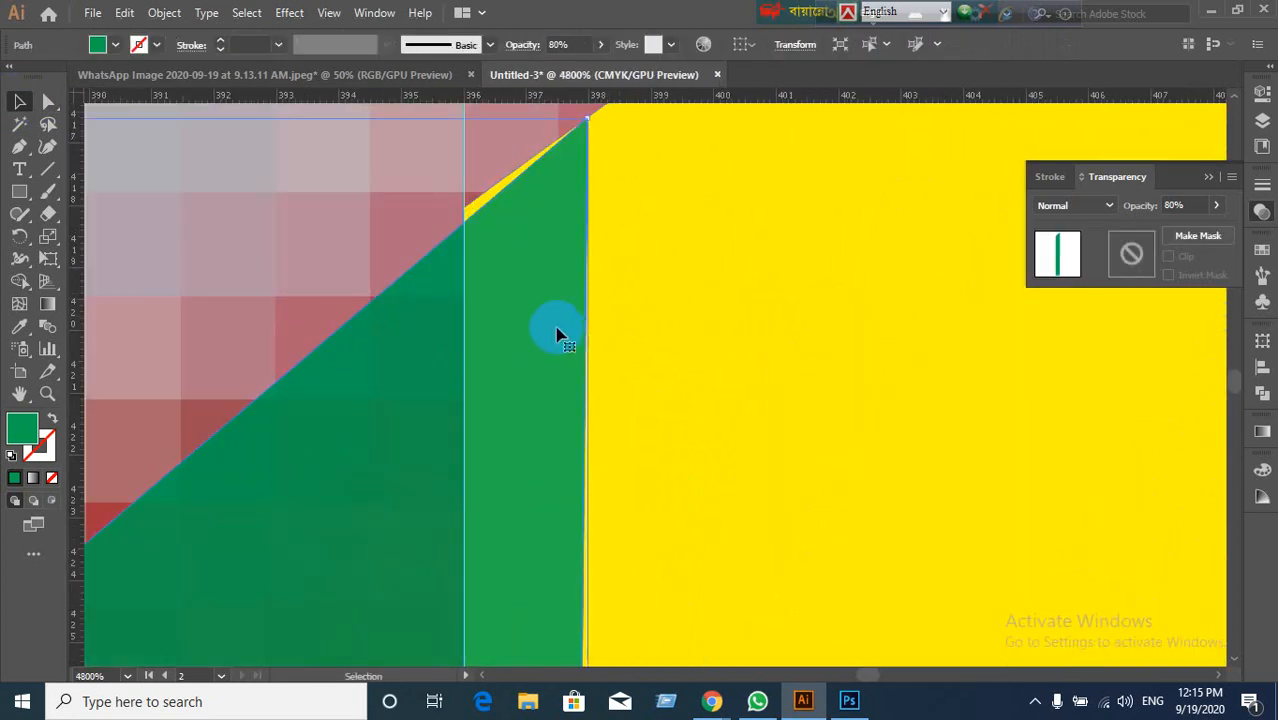
{"action": "scroll", "coordinate": [705, 343], "scroll_direction": "down", "scroll_amount": 1}
{"action": "left_click_drag", "start_coordinate": [706, 342], "coordinate": [1066, 250]}
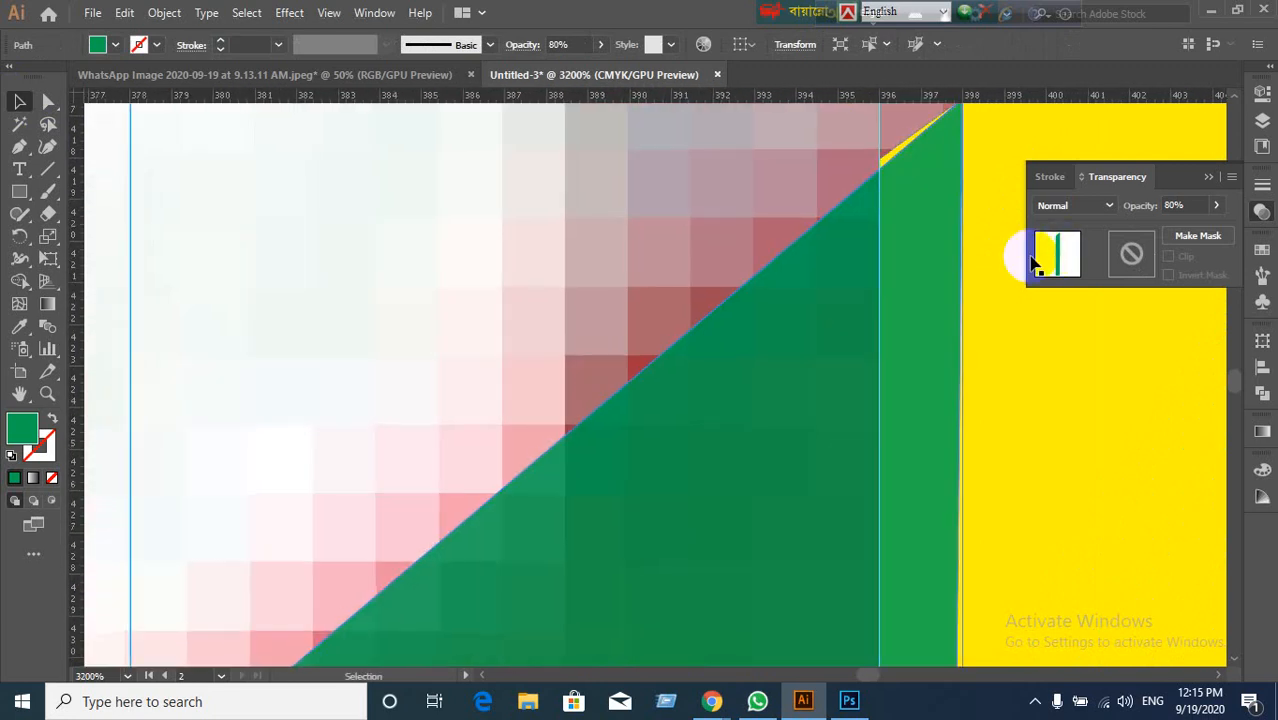
{"action": "scroll", "coordinate": [1027, 260], "scroll_direction": "down", "scroll_amount": 1}
{"action": "left_click_drag", "start_coordinate": [990, 391], "coordinate": [887, 343]}
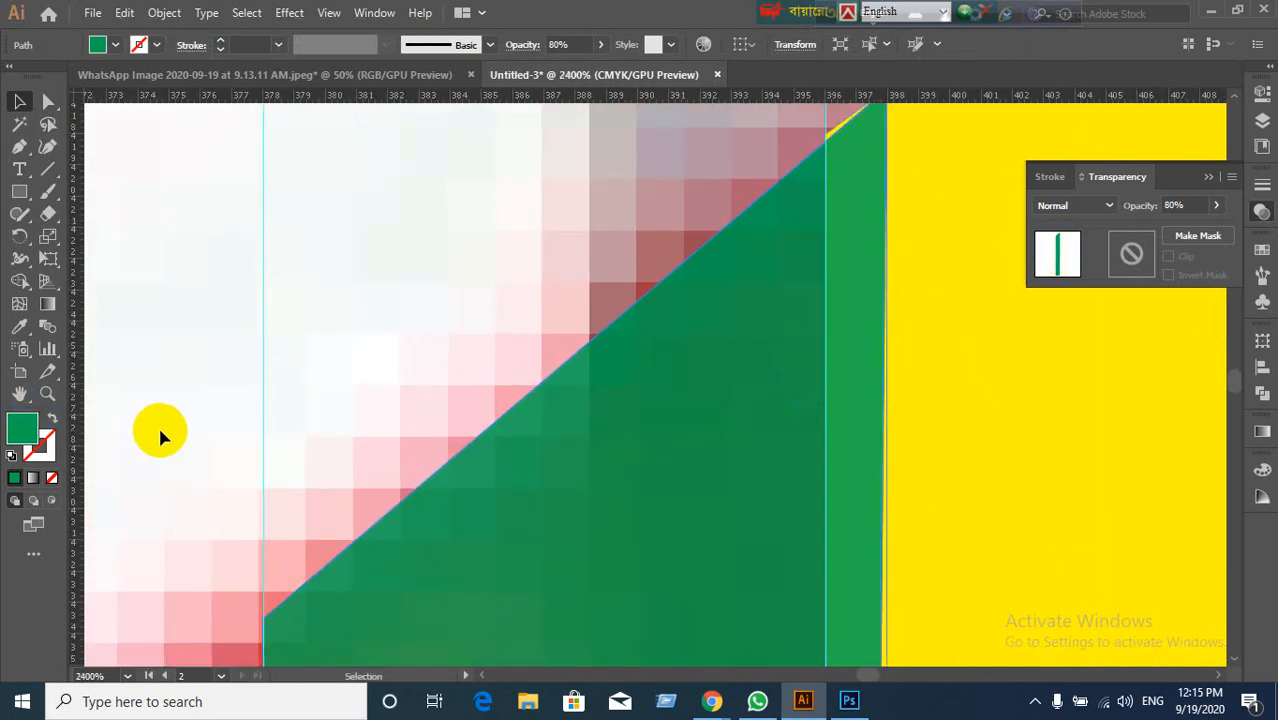
{"action": "key", "text": "a"}
{"action": "left_click_drag", "start_coordinate": [262, 640], "coordinate": [263, 548]}
{"action": "scroll", "coordinate": [615, 470], "scroll_direction": "down", "scroll_amount": 1}
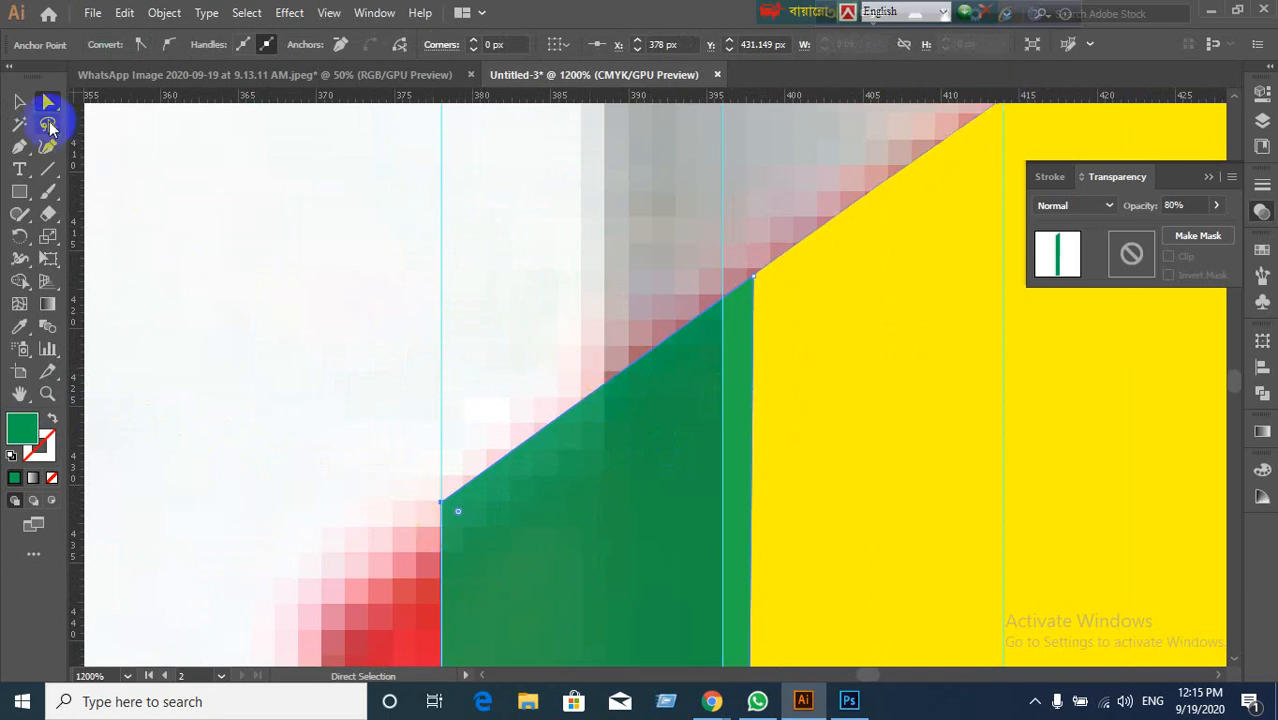
{"action": "left_click", "coordinate": [20, 101]}
{"action": "left_click", "coordinate": [779, 448]}
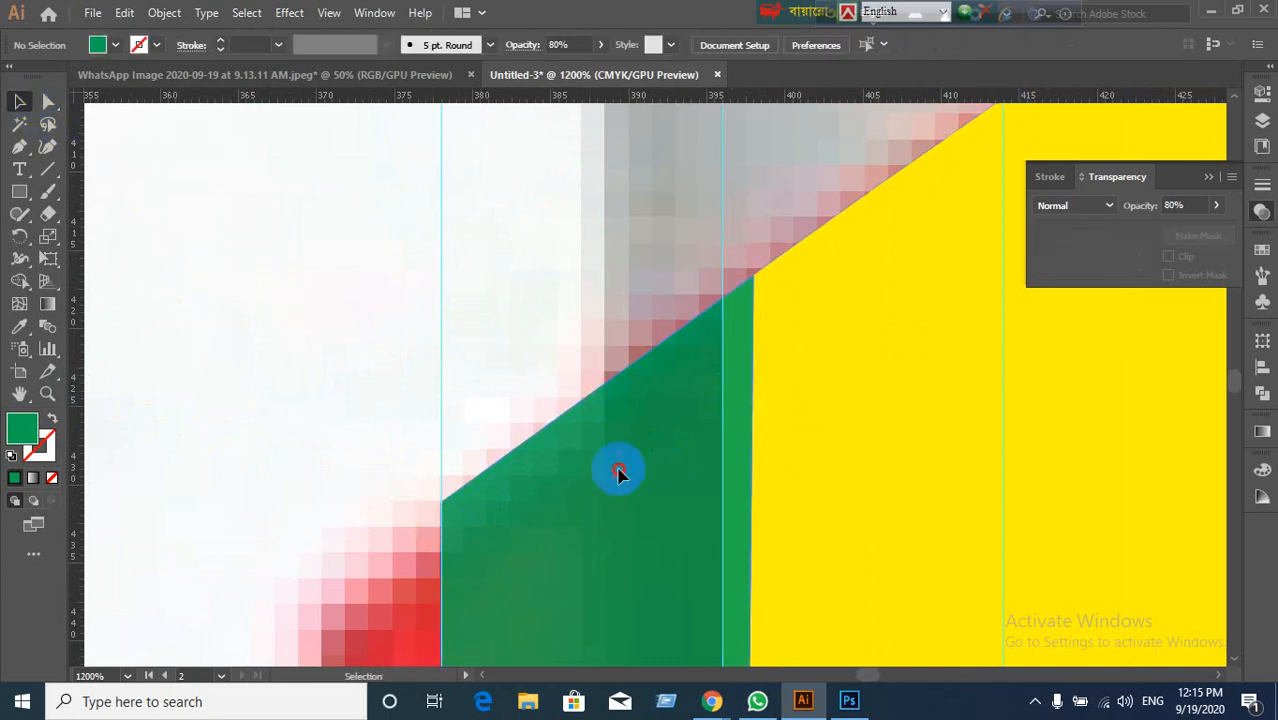
Step: Set the vertical green strip's opacity back to 100% and deselect it
{"action": "left_click", "coordinate": [693, 508]}
{"action": "scroll", "coordinate": [693, 505], "scroll_direction": "down", "scroll_amount": 3}
{"action": "scroll", "coordinate": [782, 188], "scroll_direction": "down", "scroll_amount": 2}
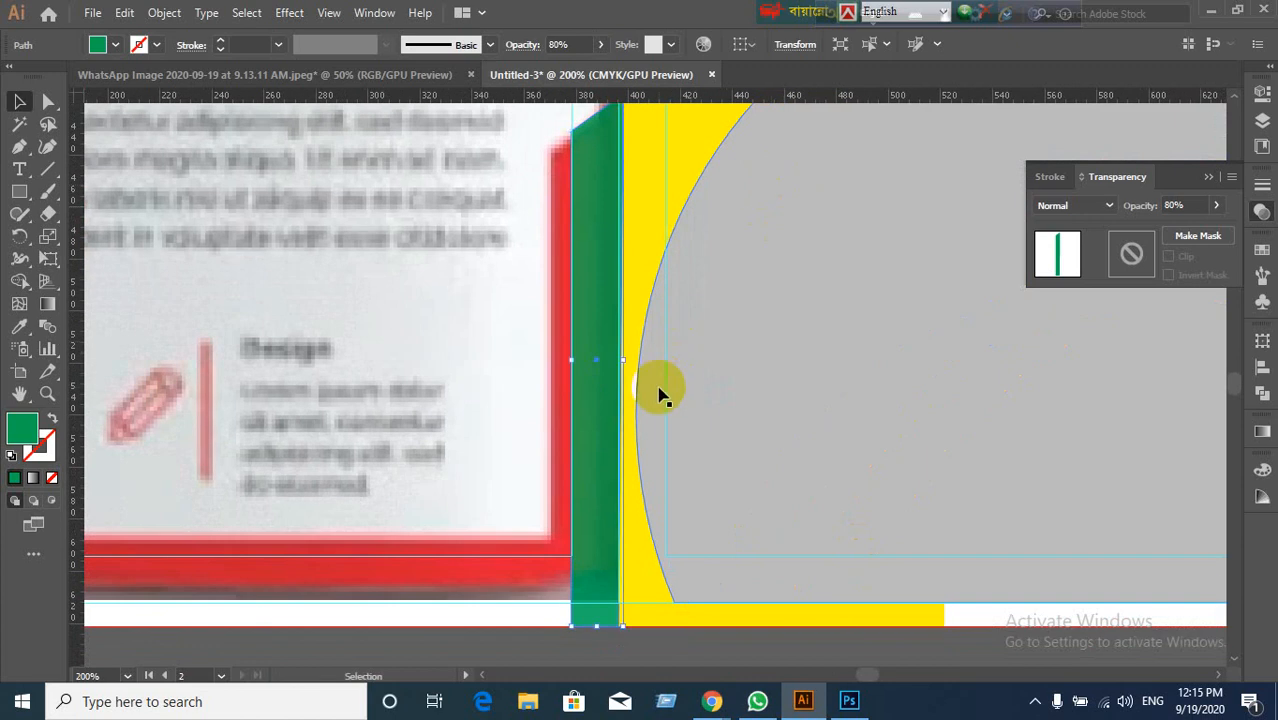
{"action": "scroll", "coordinate": [668, 398], "scroll_direction": "up", "scroll_amount": 2}
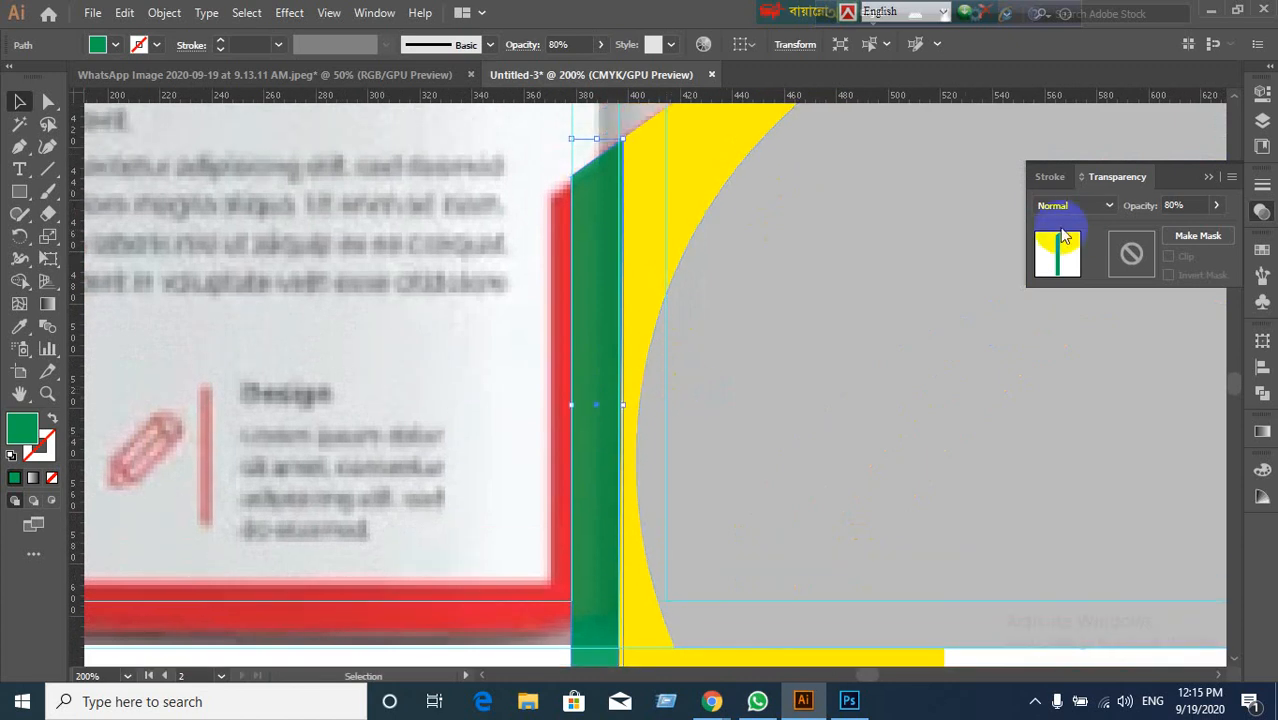
{"action": "left_click_drag", "start_coordinate": [1192, 205], "coordinate": [1090, 205]}
{"action": "type", "text": "10"}
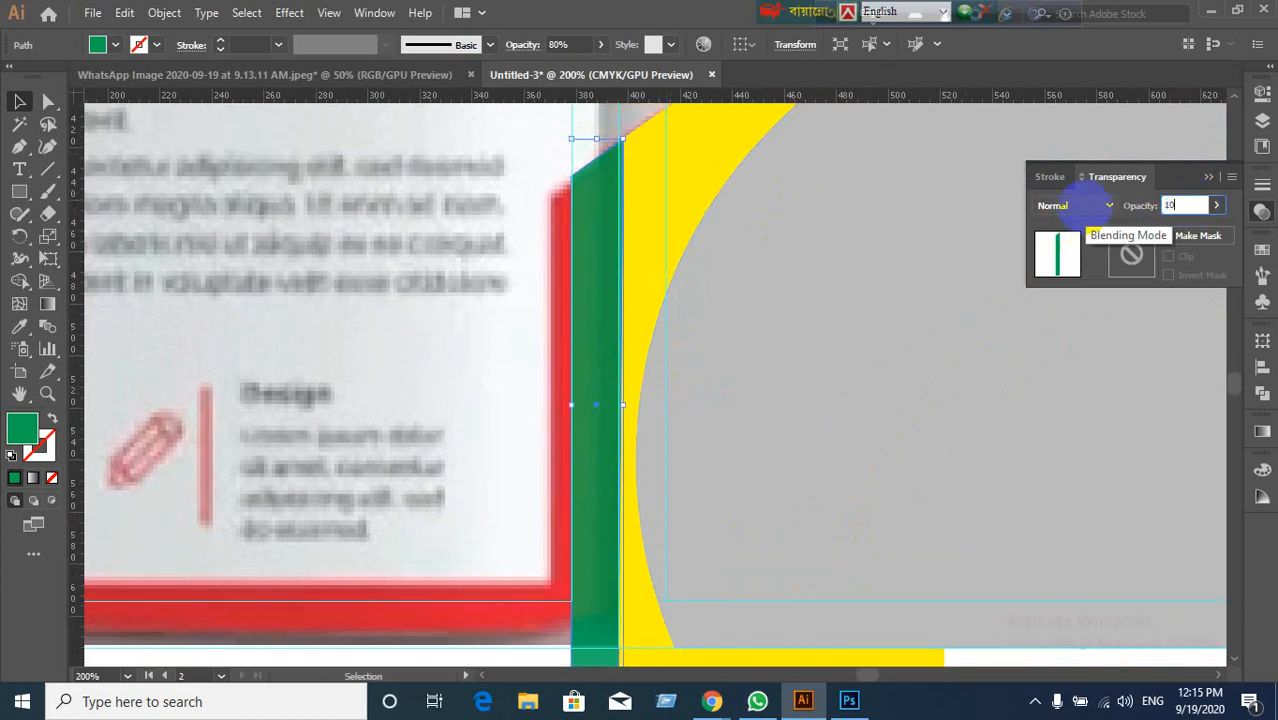
{"action": "type", "text": "0"}
{"action": "key", "text": "Return"}
{"action": "left_click", "coordinate": [447, 328]}
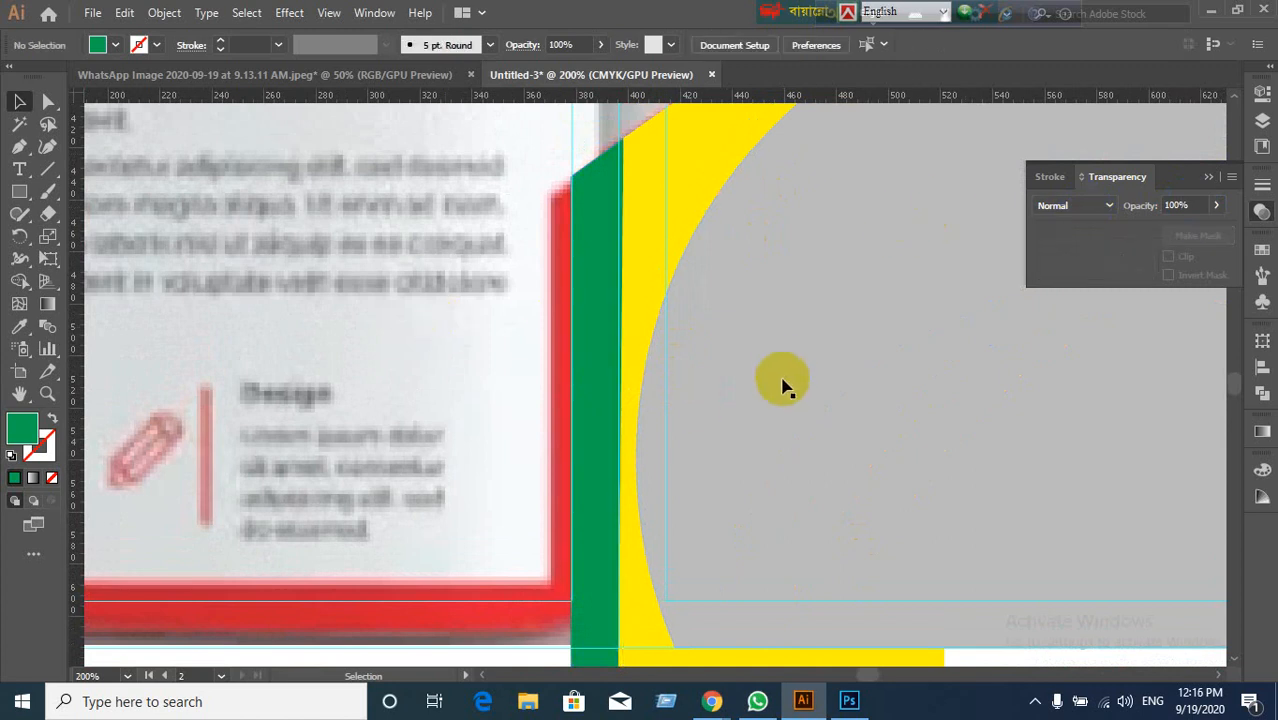
{"action": "scroll", "coordinate": [800, 365], "scroll_direction": "down", "scroll_amount": 2}
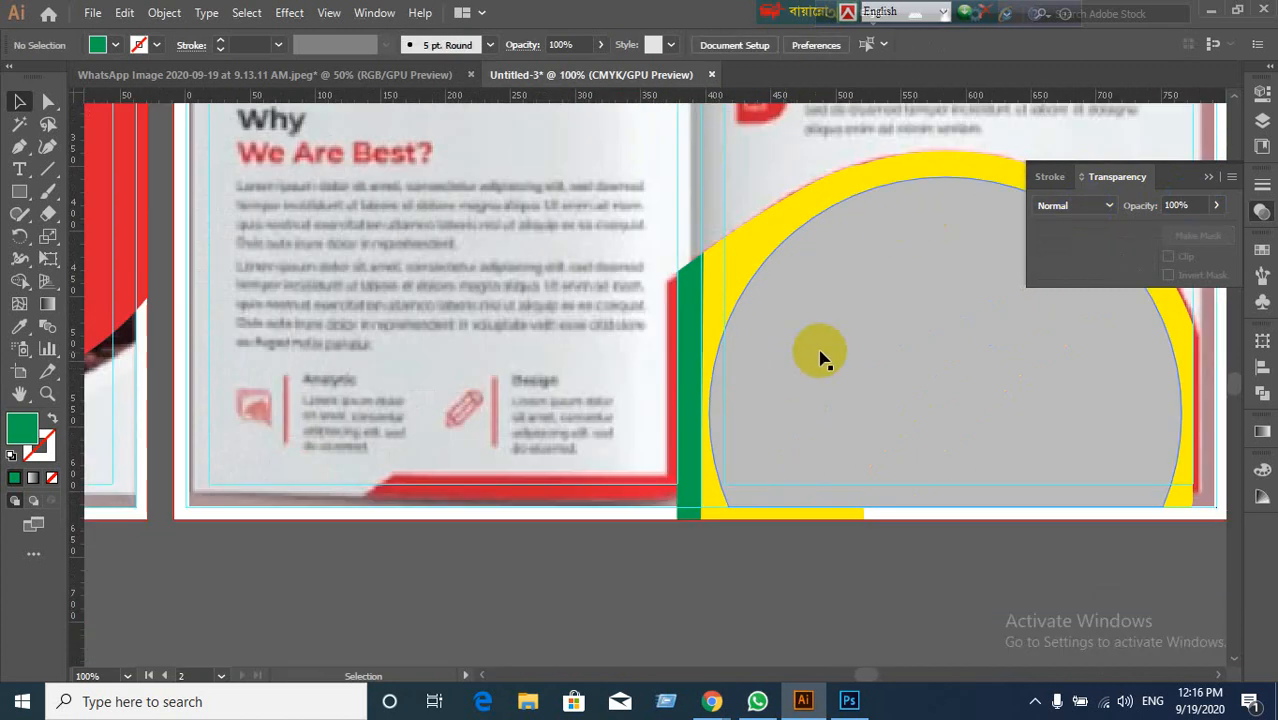
{"action": "scroll", "coordinate": [790, 400], "scroll_direction": "up", "scroll_amount": 1}
{"action": "scroll", "coordinate": [765, 446], "scroll_direction": "up", "scroll_amount": 1}
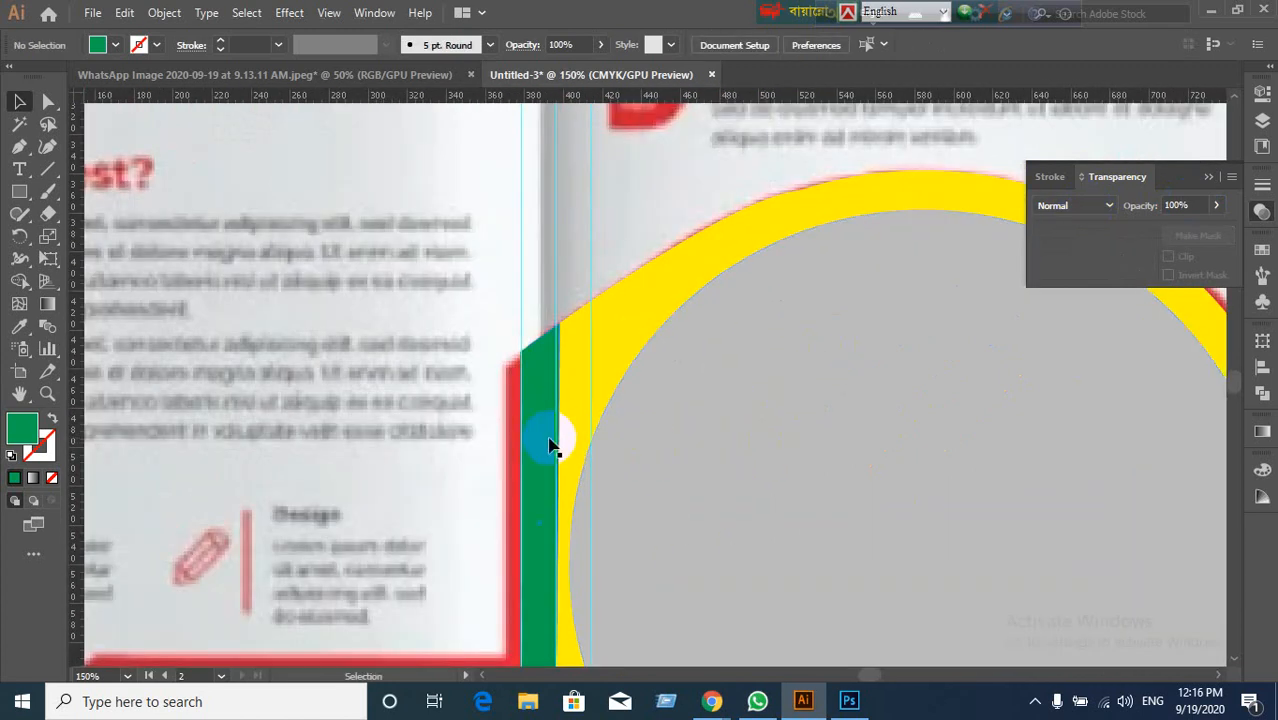
{"action": "scroll", "coordinate": [736, 480], "scroll_direction": "down", "scroll_amount": 1}
{"action": "left_click_drag", "start_coordinate": [805, 531], "coordinate": [871, 305]}
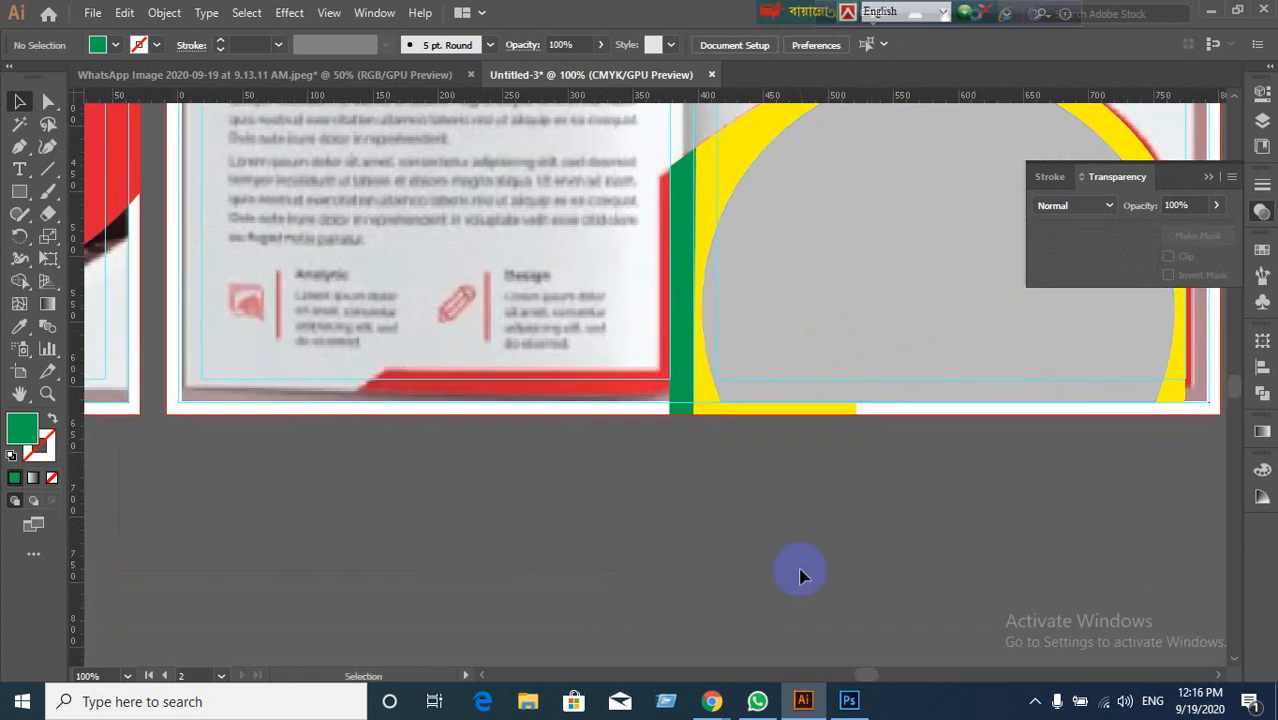
{"action": "left_click", "coordinate": [681, 388]}
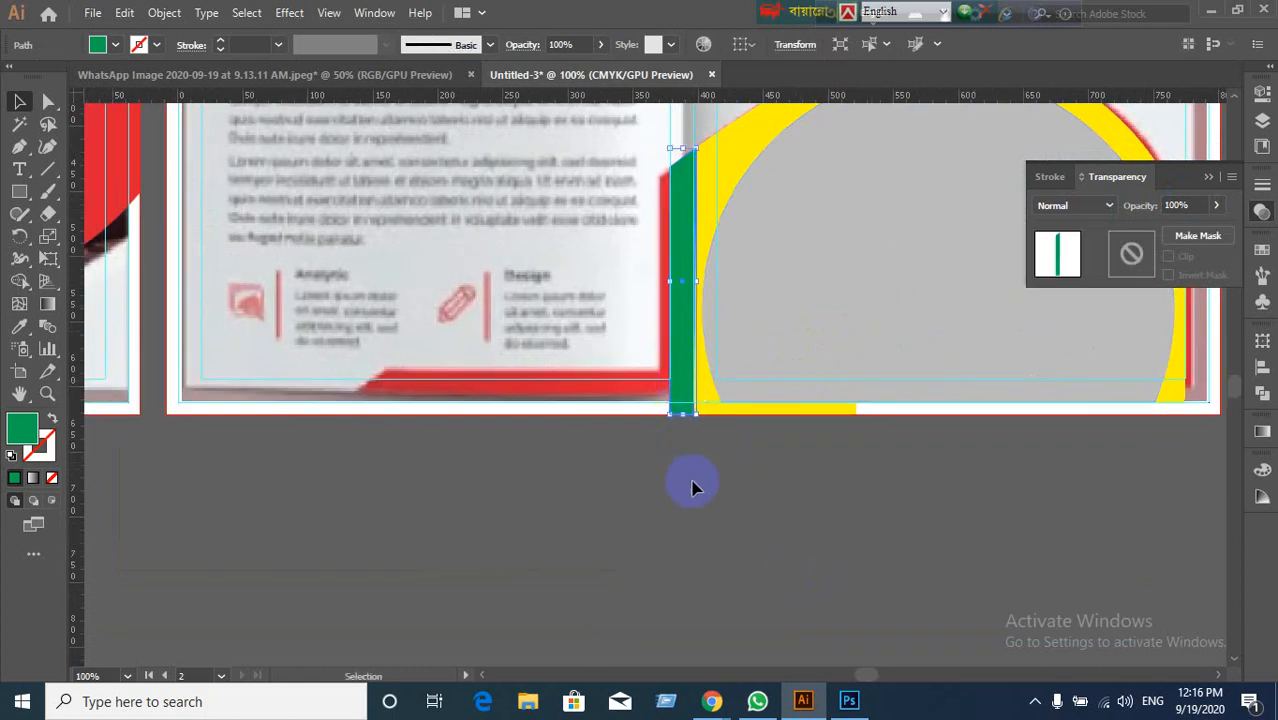
{"action": "left_click", "coordinate": [655, 492]}
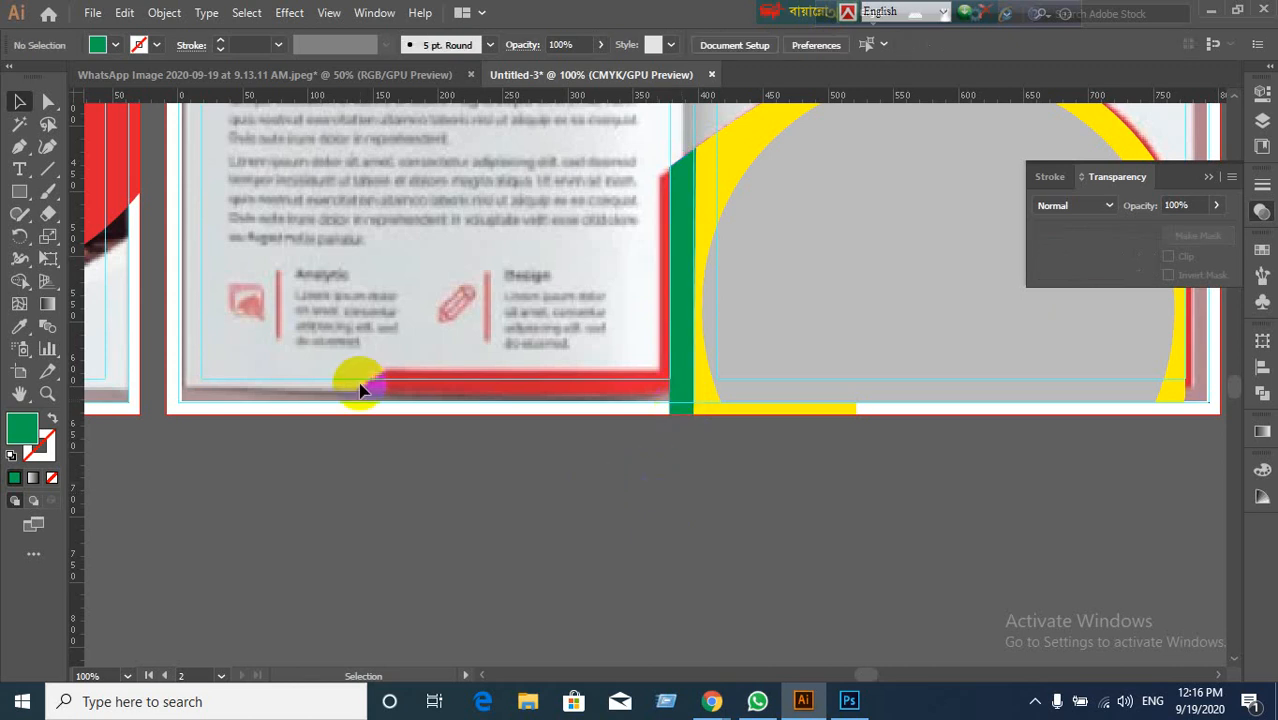
{"action": "left_click_drag", "start_coordinate": [677, 337], "coordinate": [751, 491]}
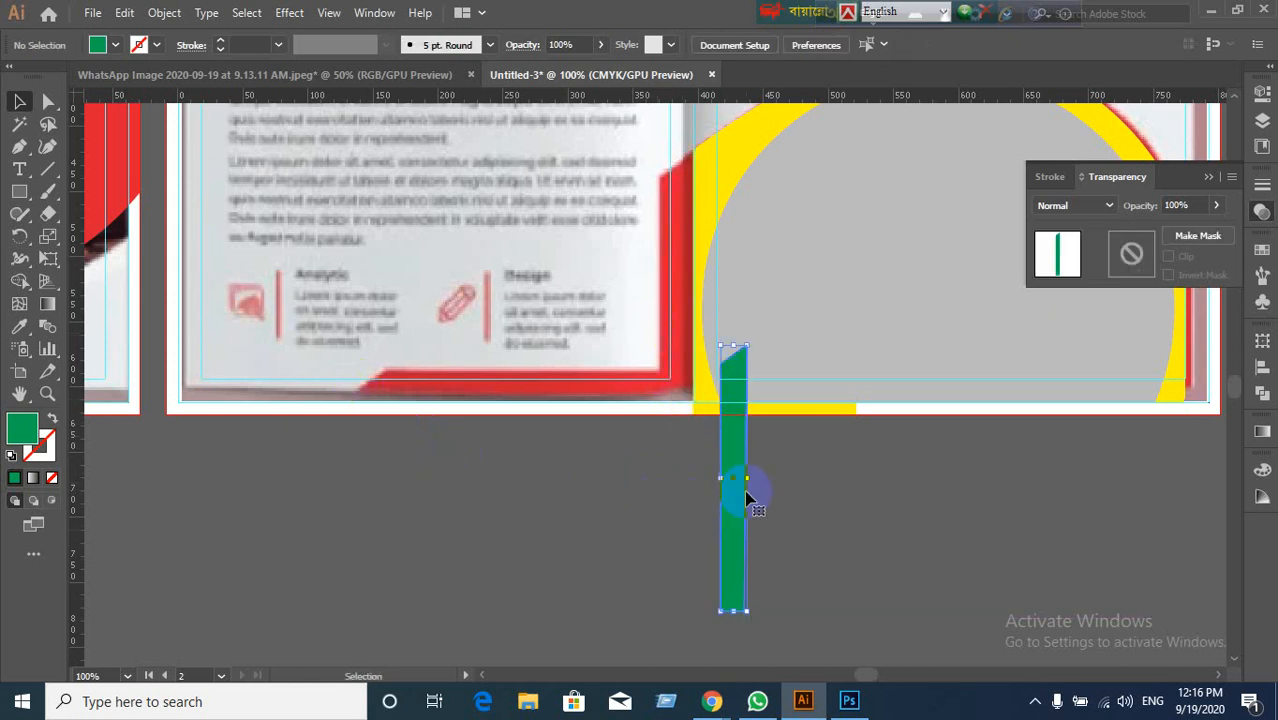
{"action": "key", "text": "a"}
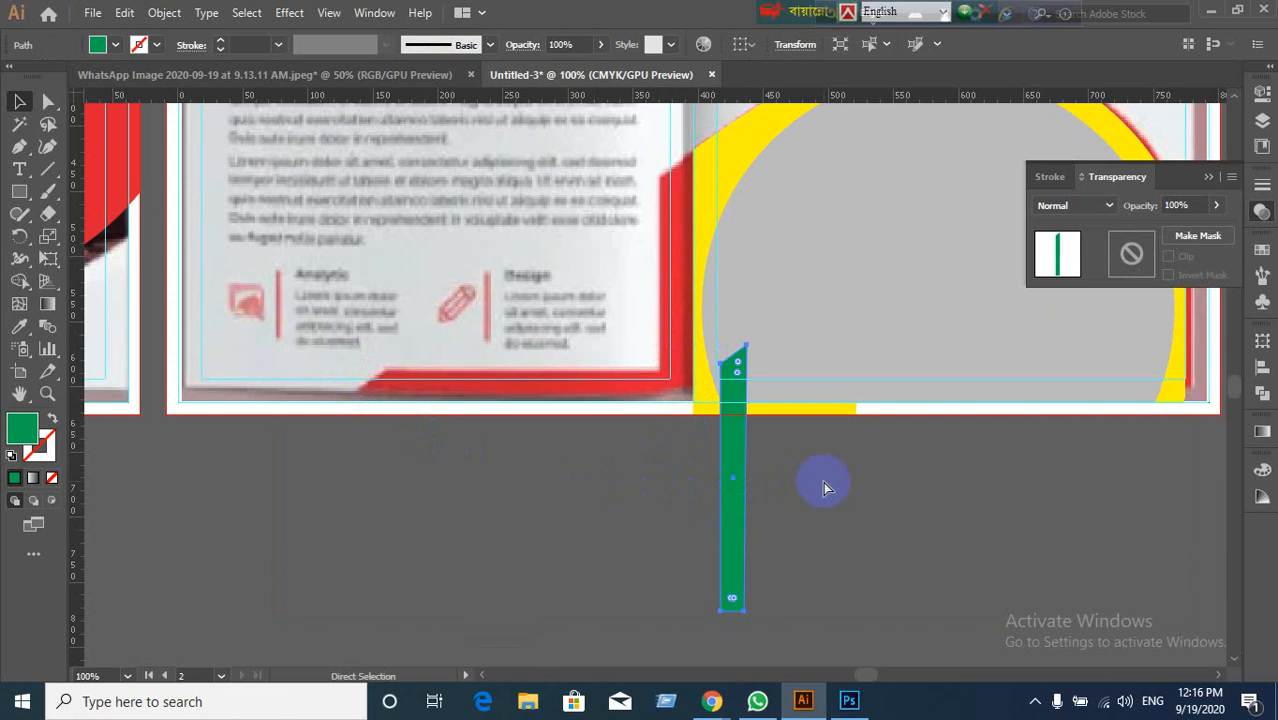
{"action": "key", "text": "ctrl+z"}
{"action": "key", "text": "v"}
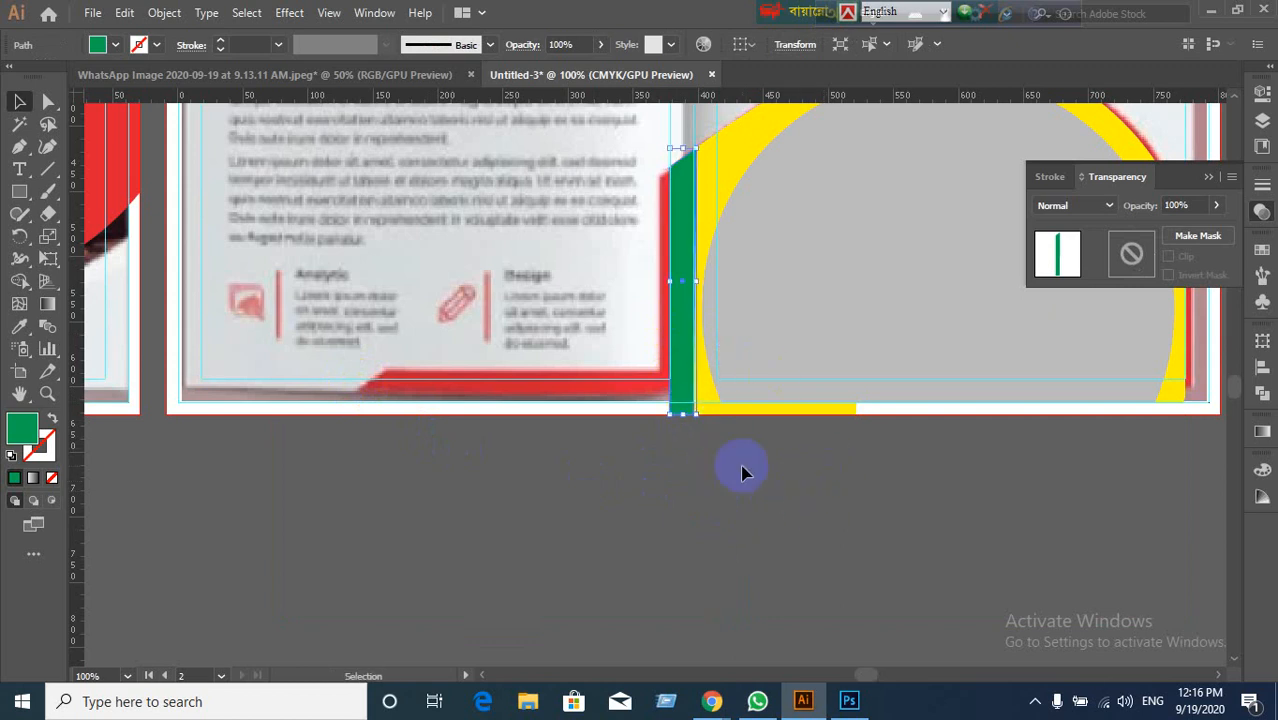
Step: Duplicate the green strip onto the left page, rotate the copy 90° clockwise so it lies horizontally, and deselect it
{"action": "left_click_drag", "start_coordinate": [693, 400], "coordinate": [516, 427]}
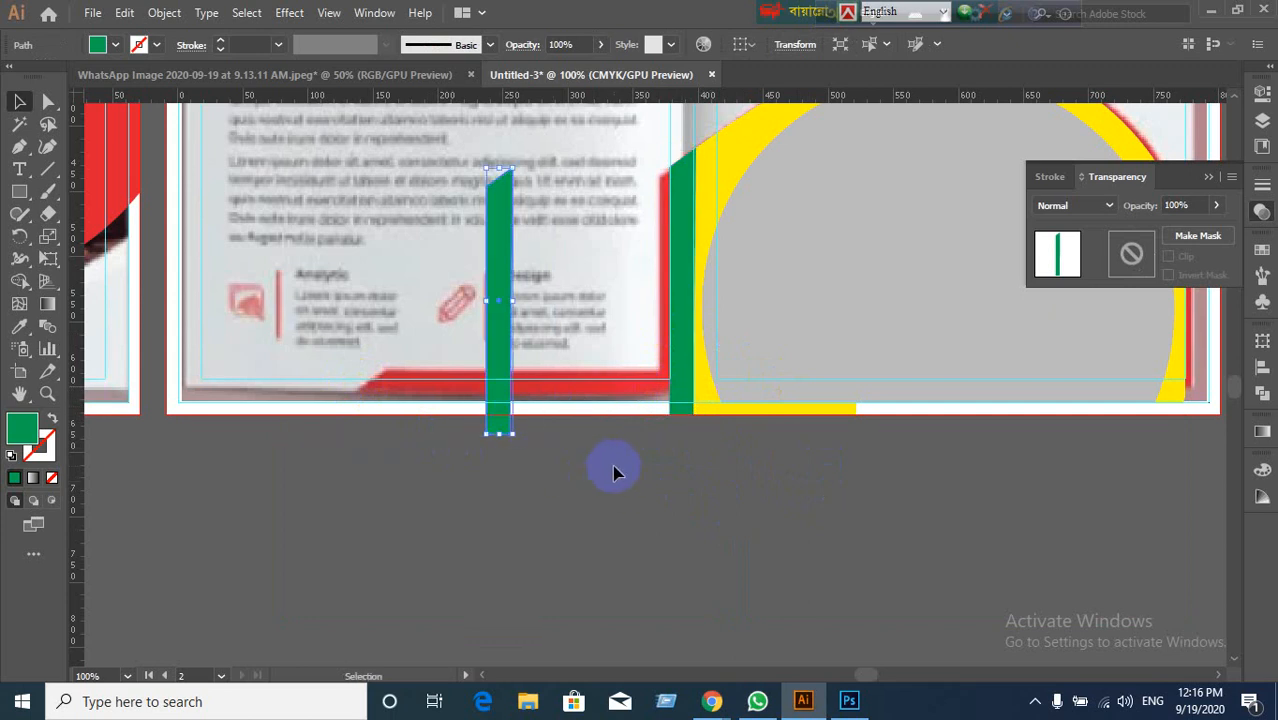
{"action": "key", "text": "e"}
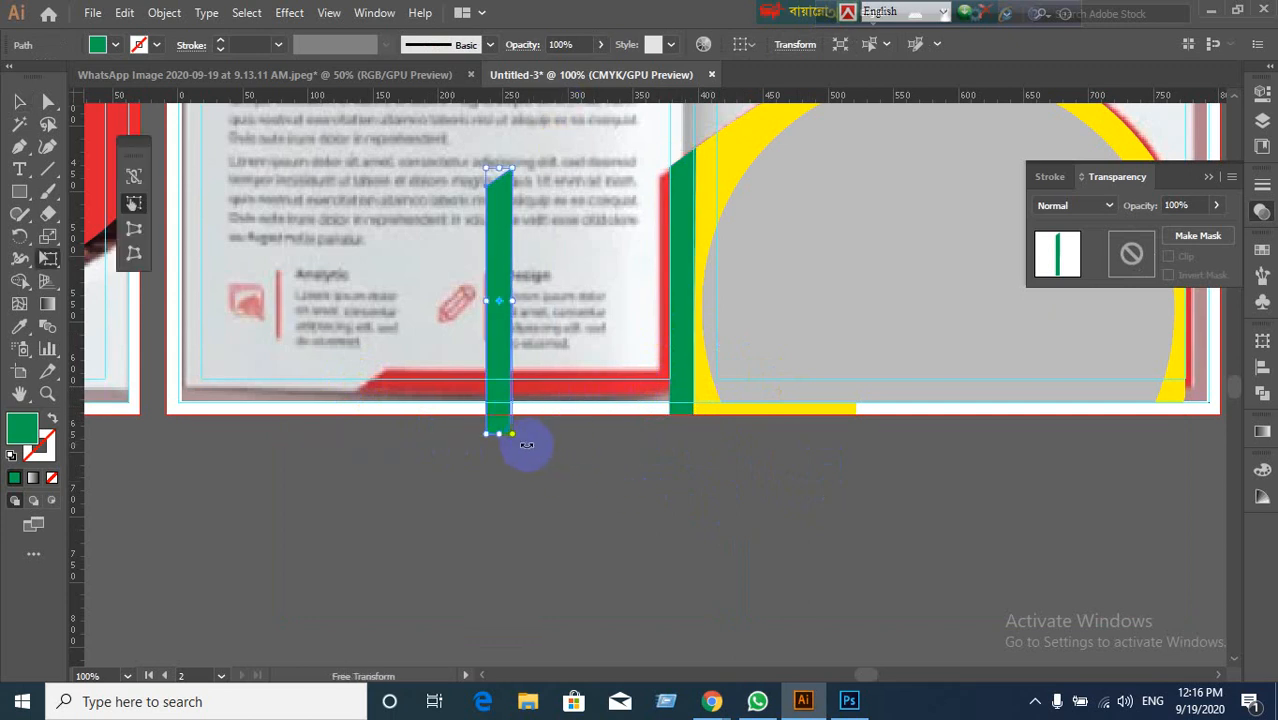
{"action": "key", "text": "v"}
{"action": "left_click", "coordinate": [470, 455]}
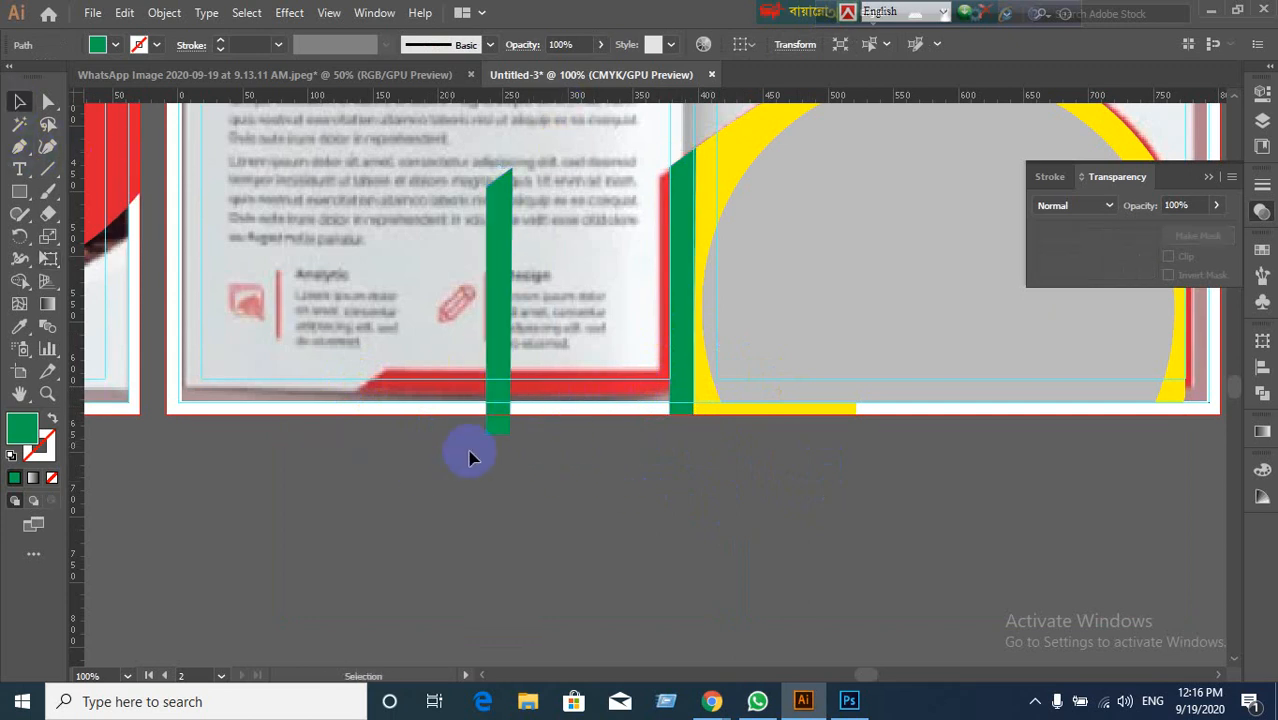
{"action": "left_click", "coordinate": [497, 416]}
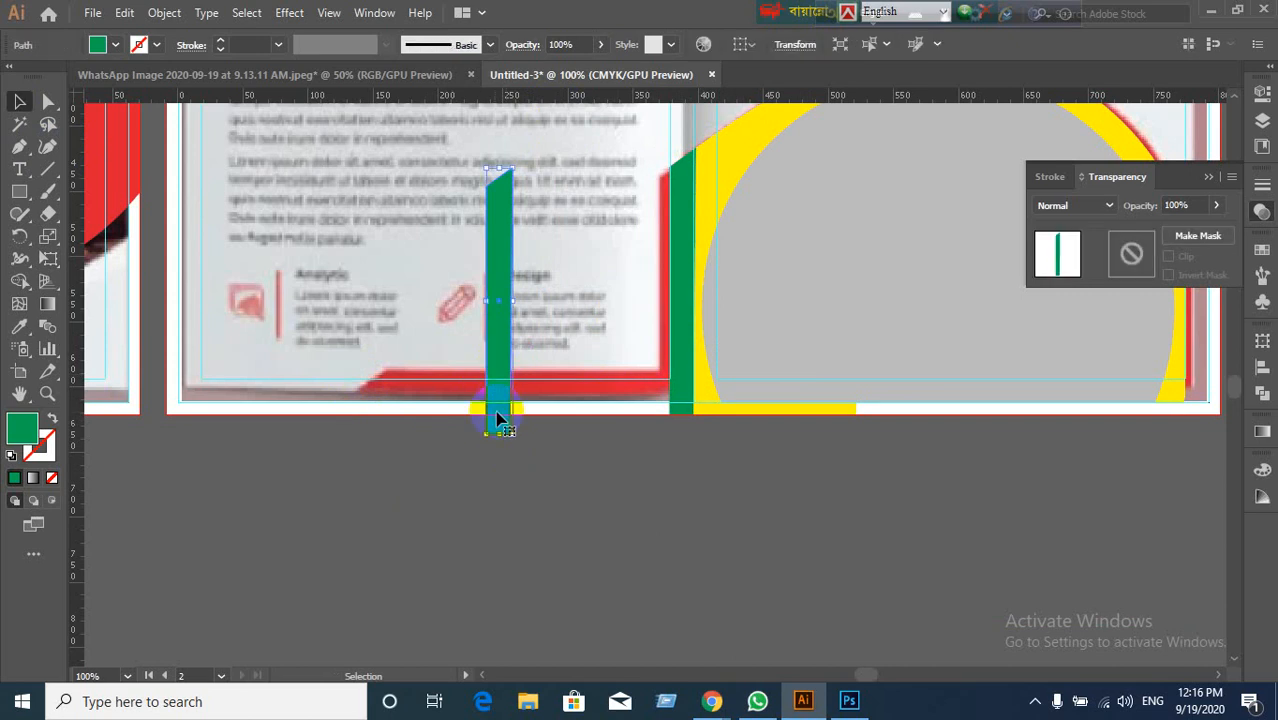
{"action": "key", "text": "e"}
{"action": "left_click_drag", "start_coordinate": [515, 175], "coordinate": [605, 364]}
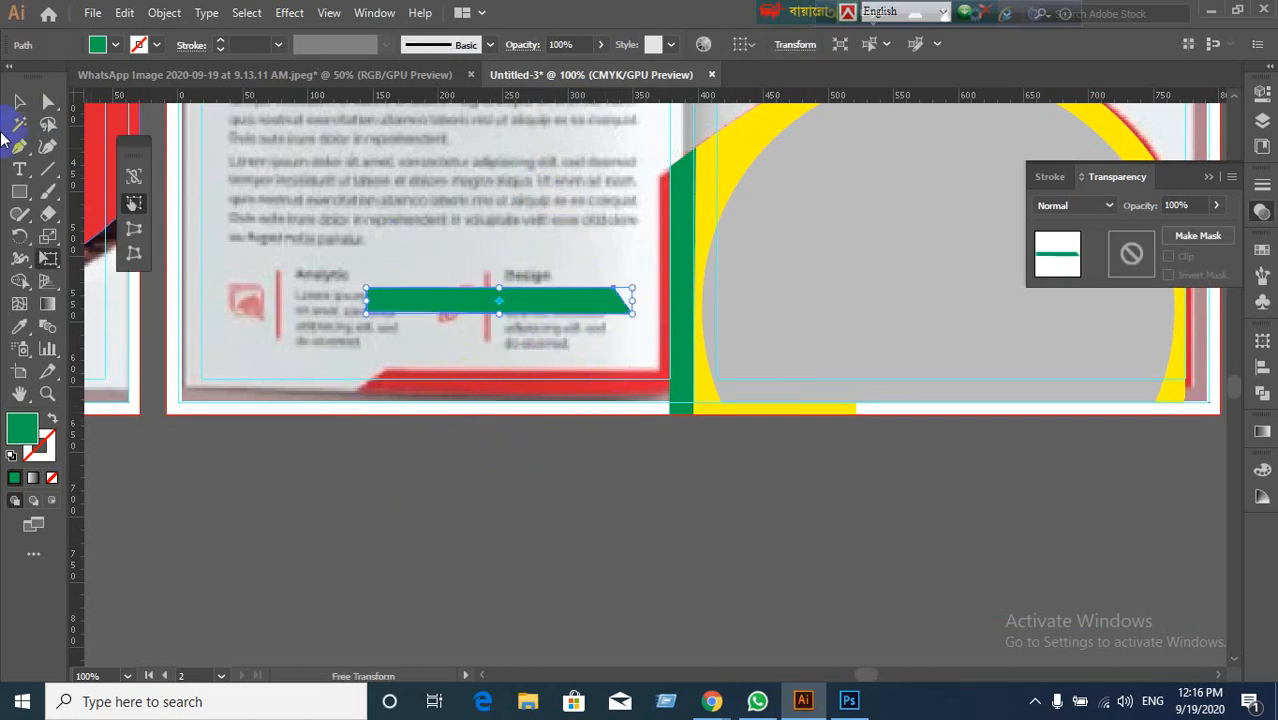
{"action": "left_click", "coordinate": [18, 103]}
{"action": "left_click", "coordinate": [565, 480]}
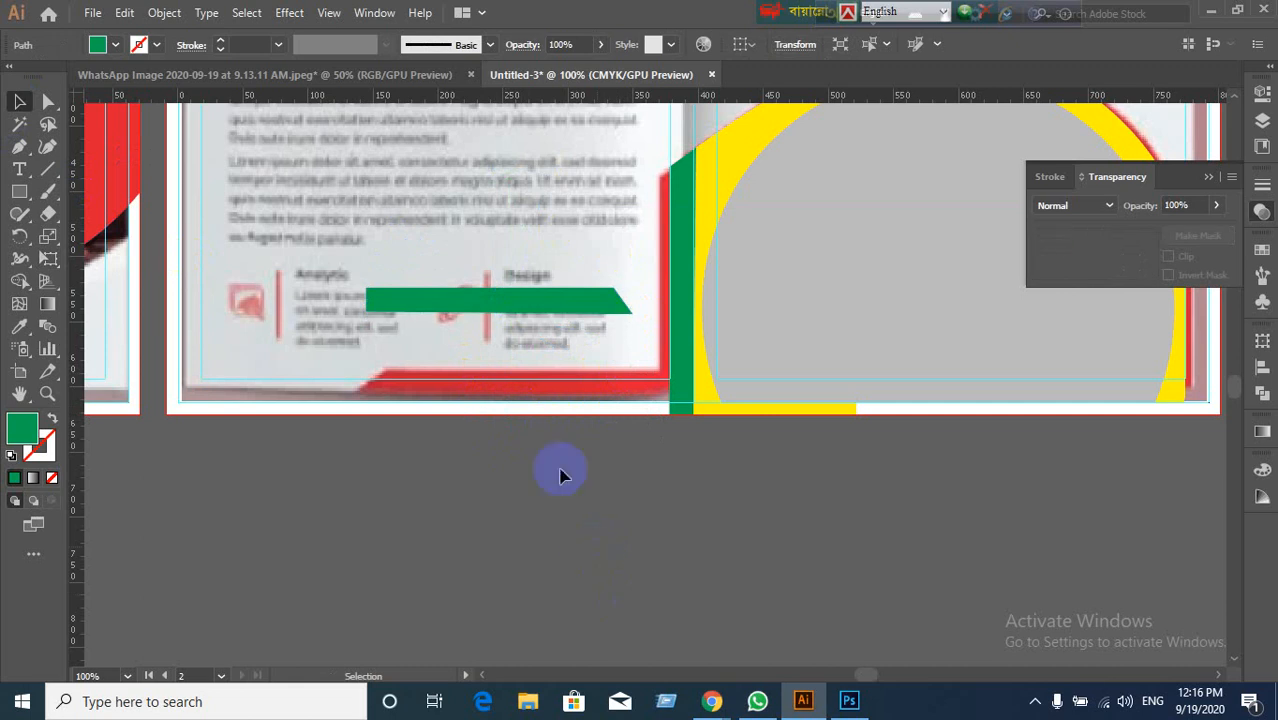
Step: Reflect the horizontal green strip across the vertical axis so its slanted end faces left
{"action": "left_click", "coordinate": [530, 312]}
{"action": "right_click", "coordinate": [530, 312]}
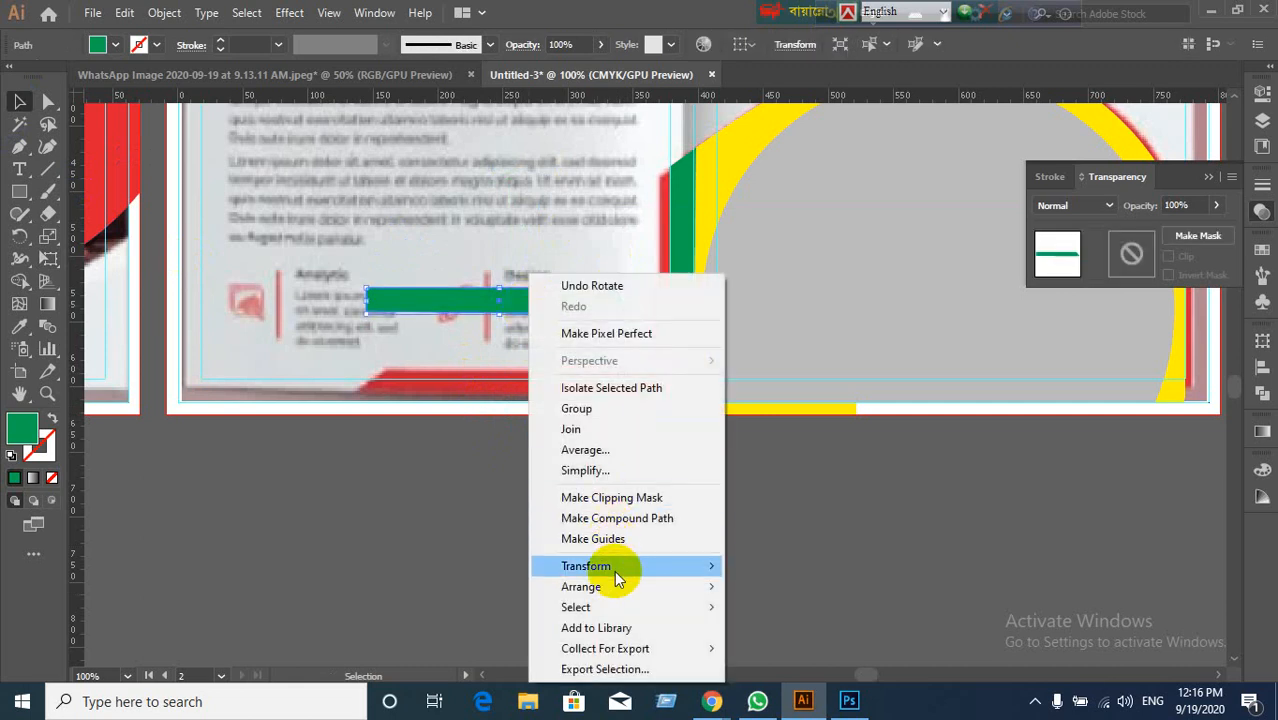
{"action": "mouse_move", "coordinate": [637, 577]}
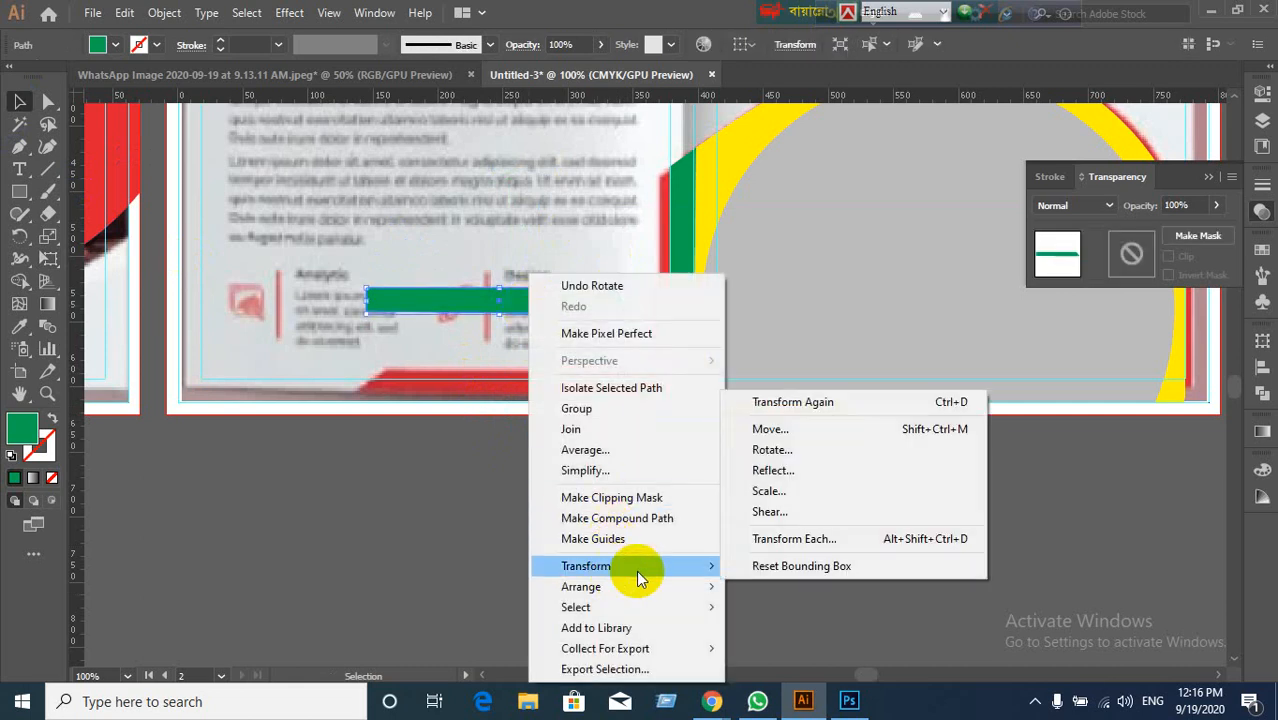
{"action": "left_click", "coordinate": [772, 470]}
{"action": "left_click_drag", "start_coordinate": [594, 181], "coordinate": [790, 186]}
{"action": "left_click", "coordinate": [704, 434]}
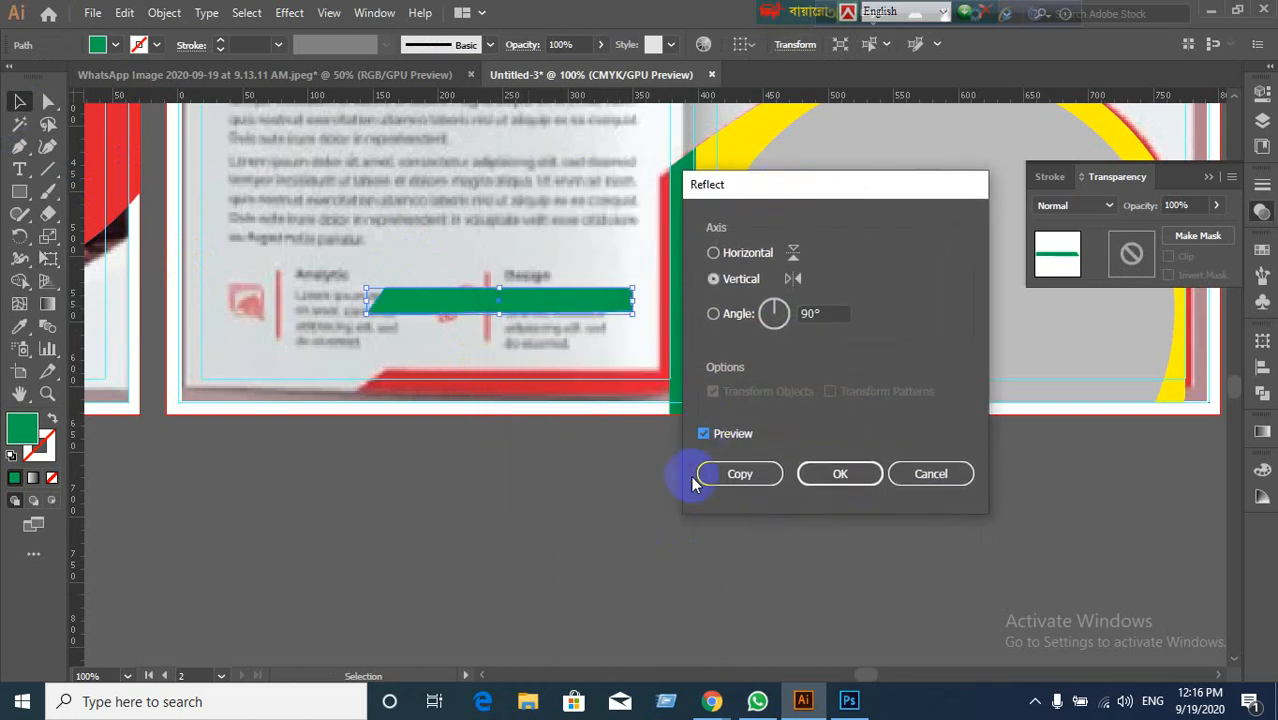
{"action": "left_click", "coordinate": [842, 476]}
Step: Move the horizontal green strip to the left page's lower edge, butting its right end against the vertical green strip
{"action": "scroll", "coordinate": [674, 485], "scroll_direction": "up", "scroll_amount": 1}
{"action": "scroll", "coordinate": [633, 447], "scroll_direction": "down", "scroll_amount": 1}
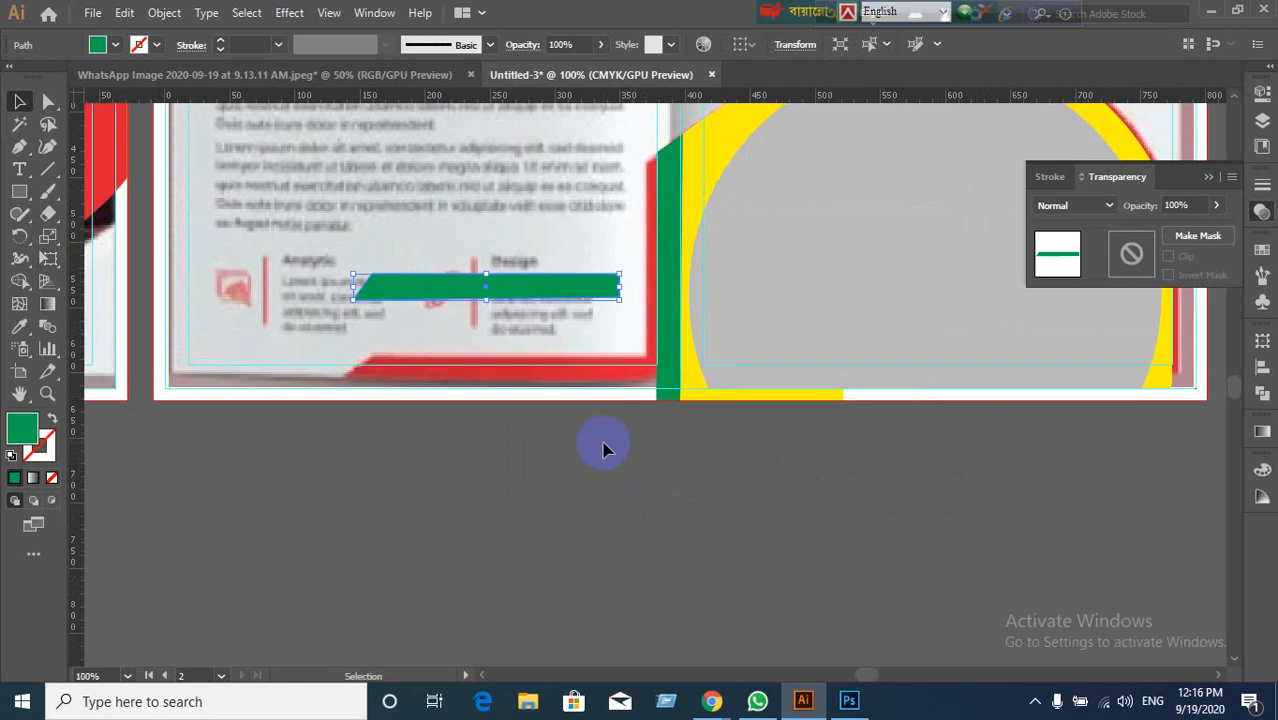
{"action": "left_click", "coordinate": [522, 373]}
{"action": "left_click_drag", "start_coordinate": [522, 373], "coordinate": [564, 458]}
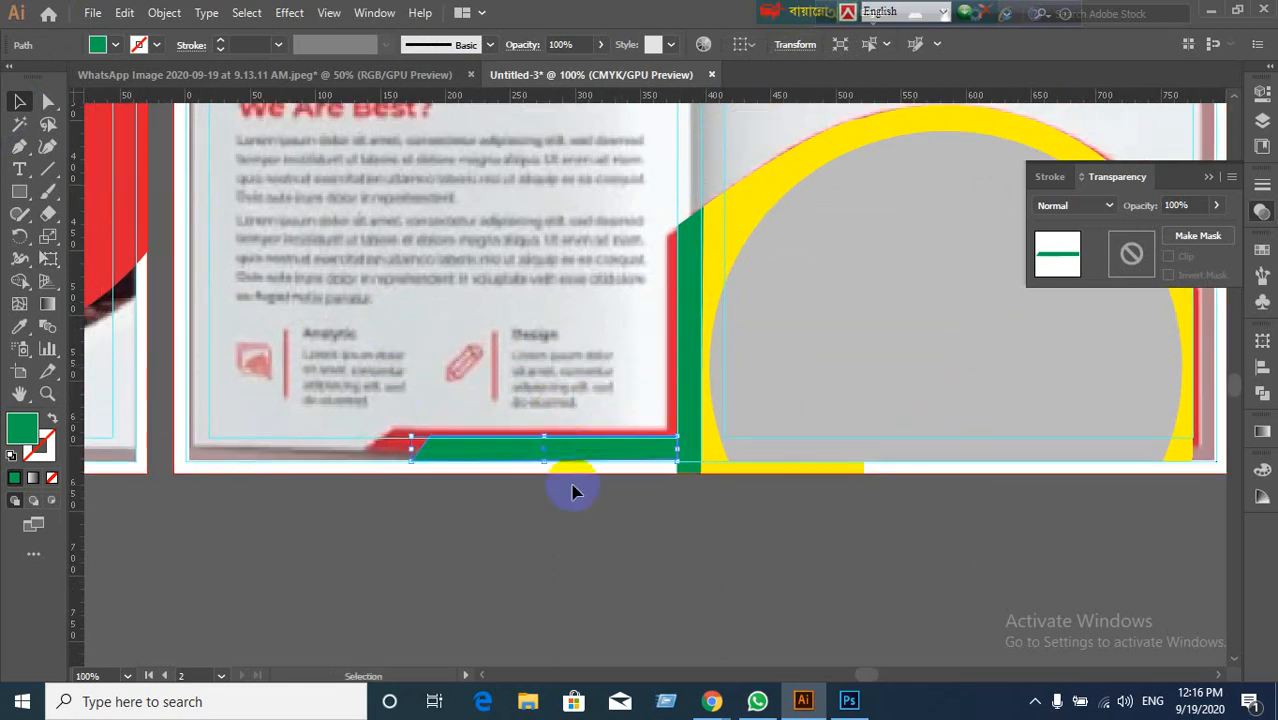
Step: Raise the horizontal strip's two upper anchors to about Y 587.5 px to cover the red border's height
{"action": "scroll", "coordinate": [608, 530], "scroll_direction": "up", "scroll_amount": 1}
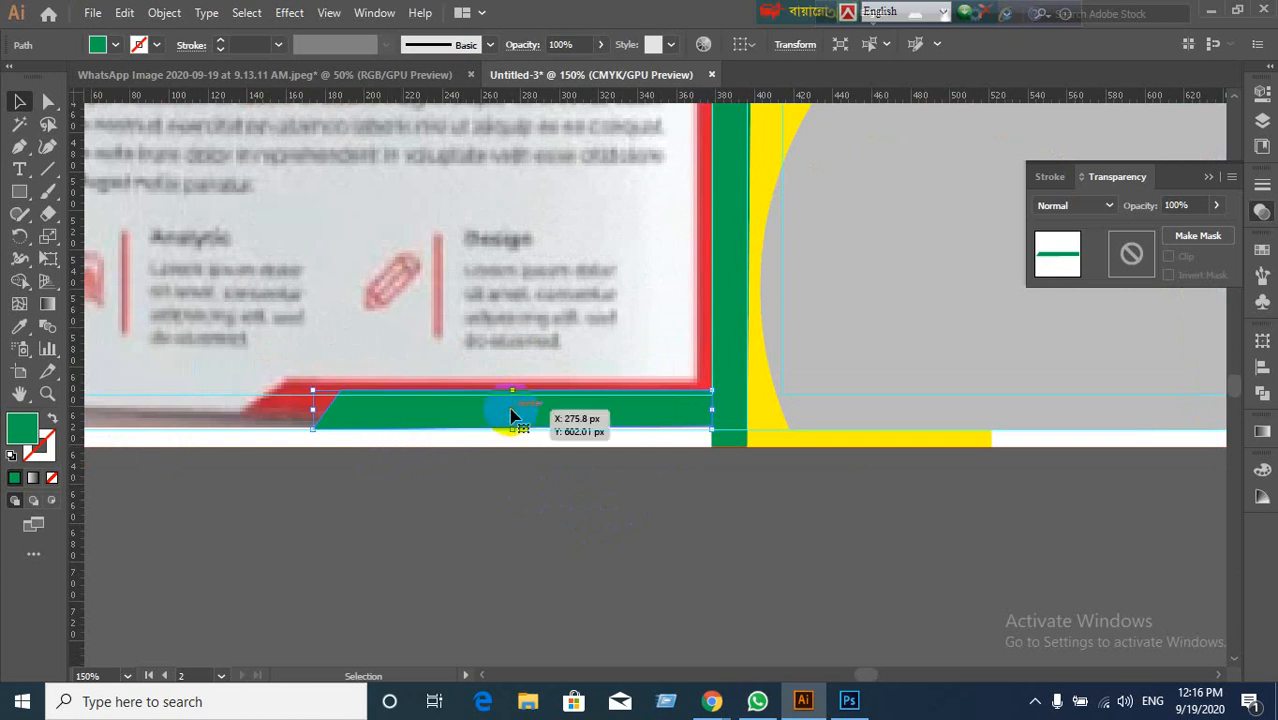
{"action": "scroll", "coordinate": [463, 477], "scroll_direction": "up", "scroll_amount": 1}
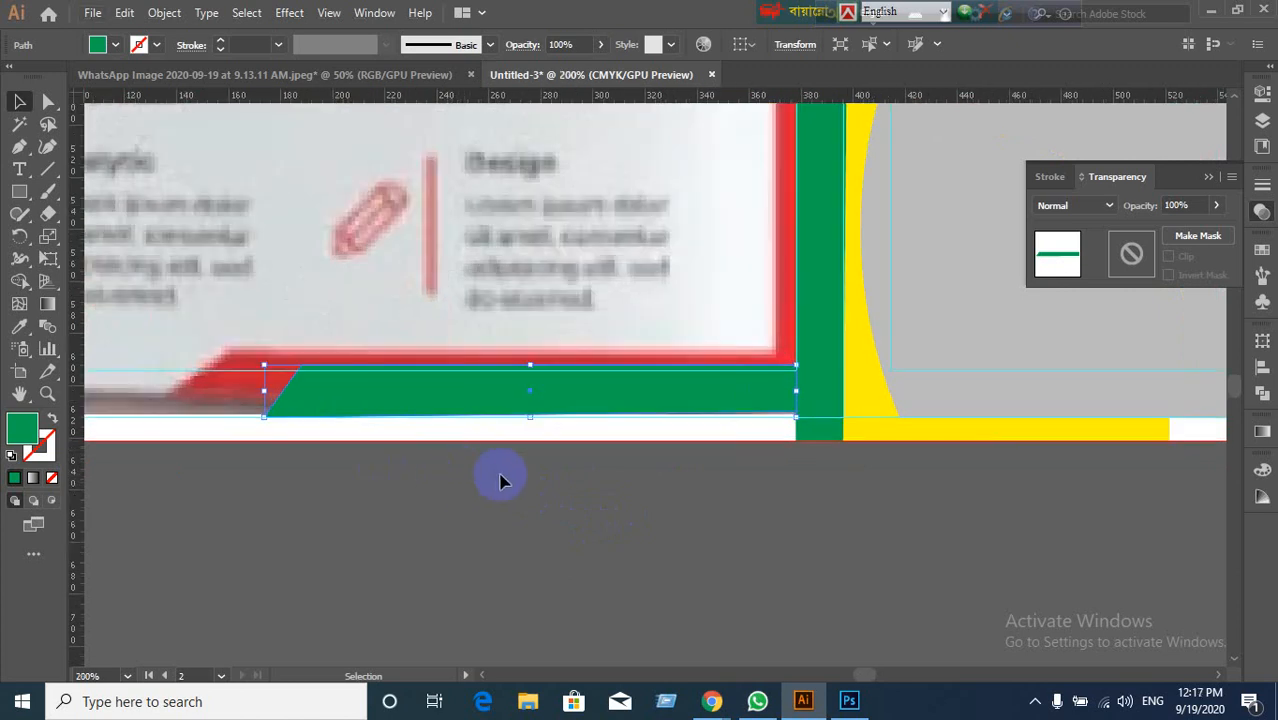
{"action": "key", "text": "a"}
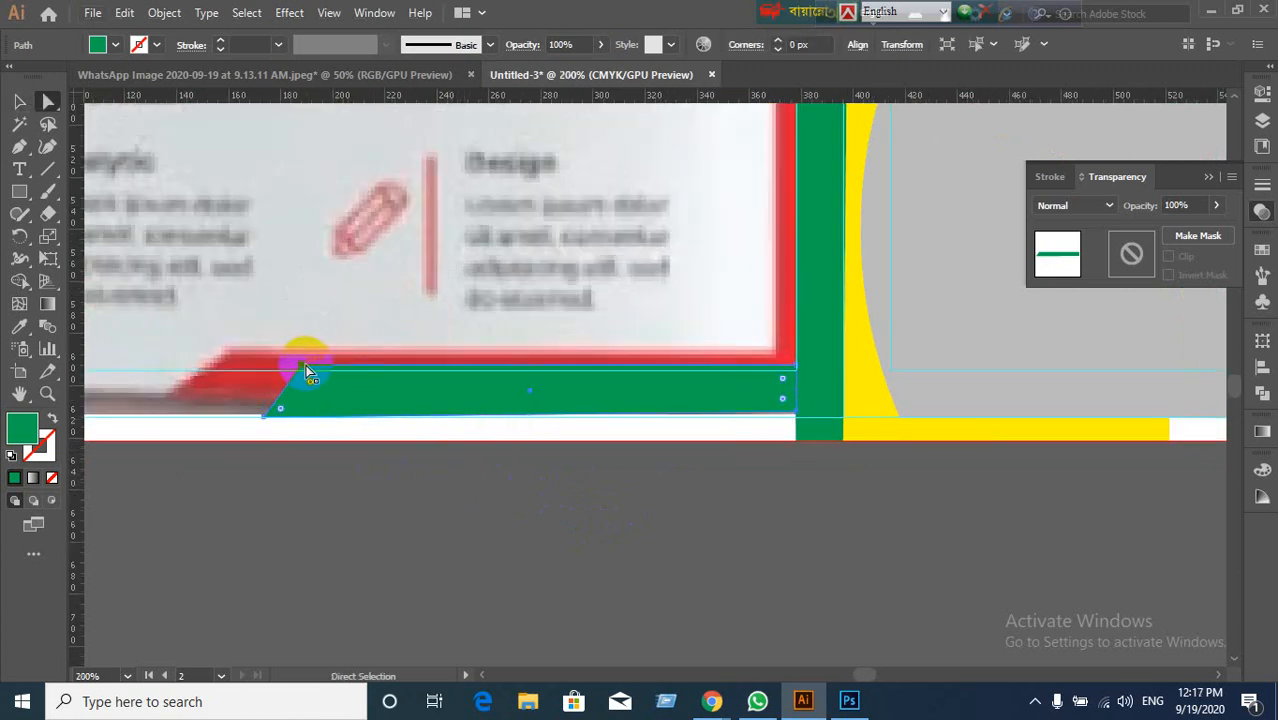
{"action": "left_click_drag", "start_coordinate": [307, 372], "coordinate": [312, 354]}
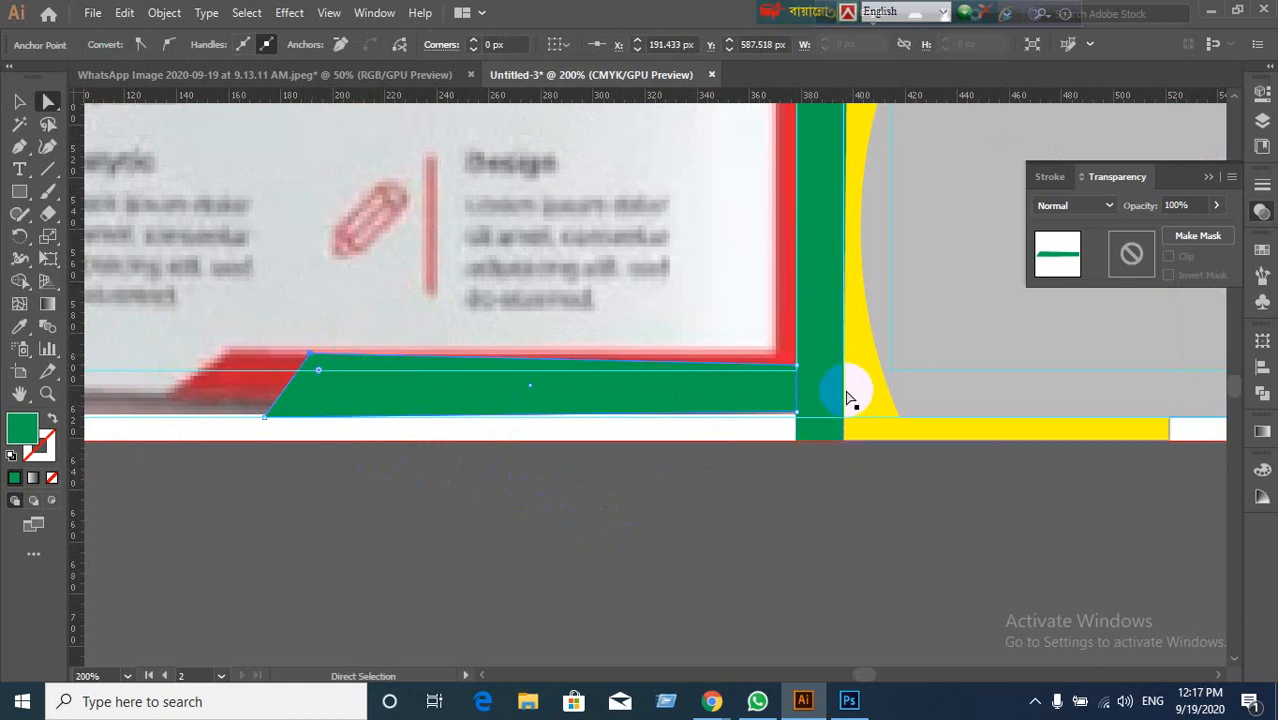
{"action": "left_click", "coordinate": [797, 368]}
{"action": "left_click_drag", "start_coordinate": [798, 371], "coordinate": [798, 357]}
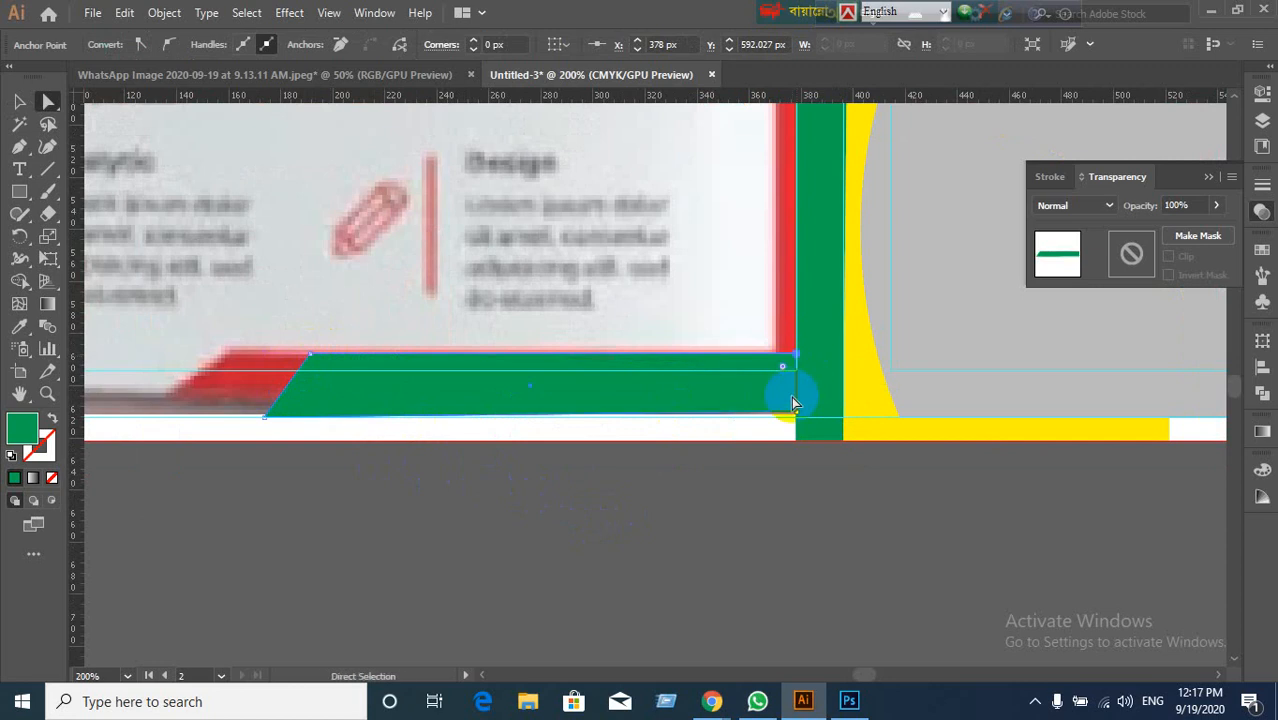
Step: Extend the horizontal strip's slanted end left over the red border's tip, placing its upper-left anchor at about X 160 px, Y 585.4 px
{"action": "left_click", "coordinate": [266, 418]}
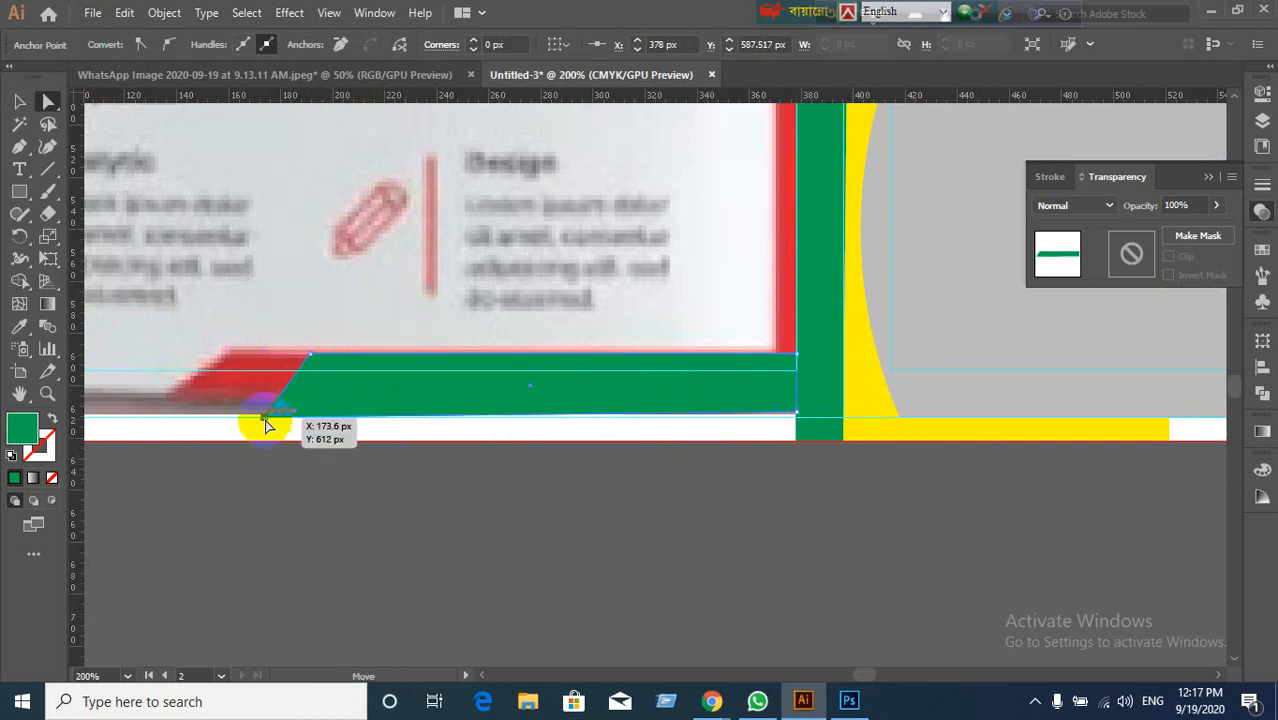
{"action": "left_click_drag", "start_coordinate": [266, 418], "coordinate": [143, 418]}
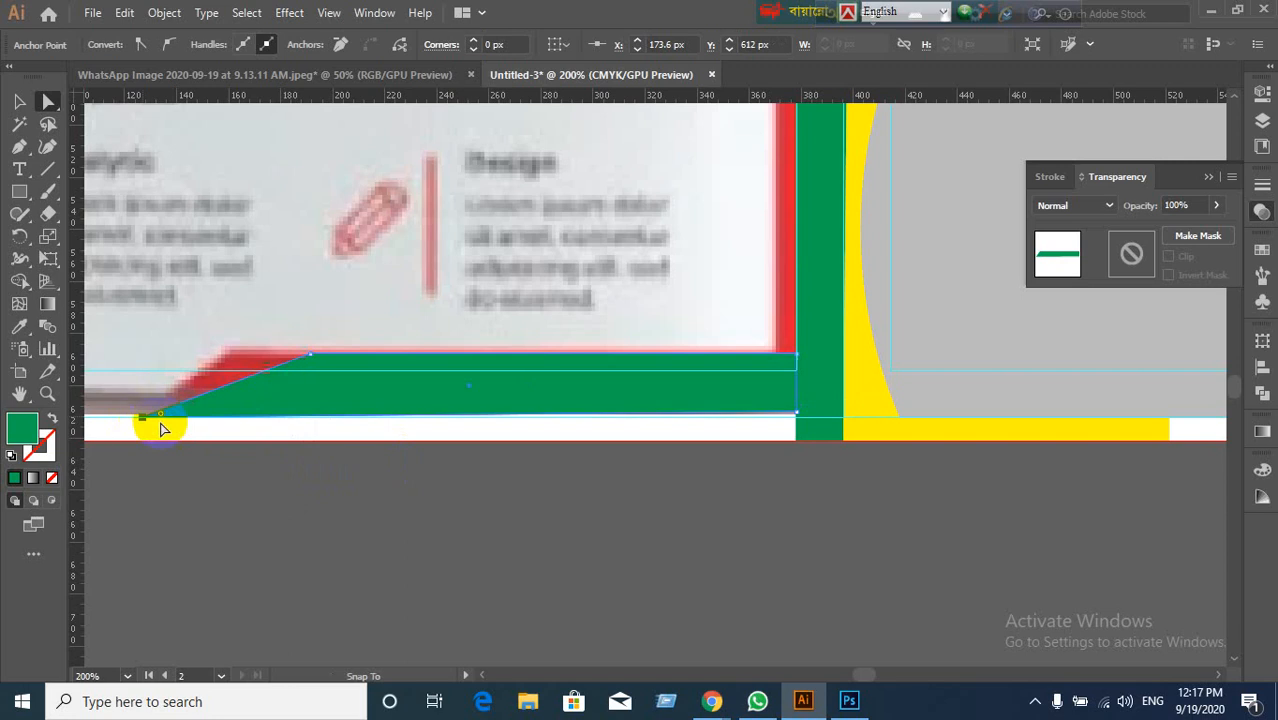
{"action": "left_click", "coordinate": [310, 357]}
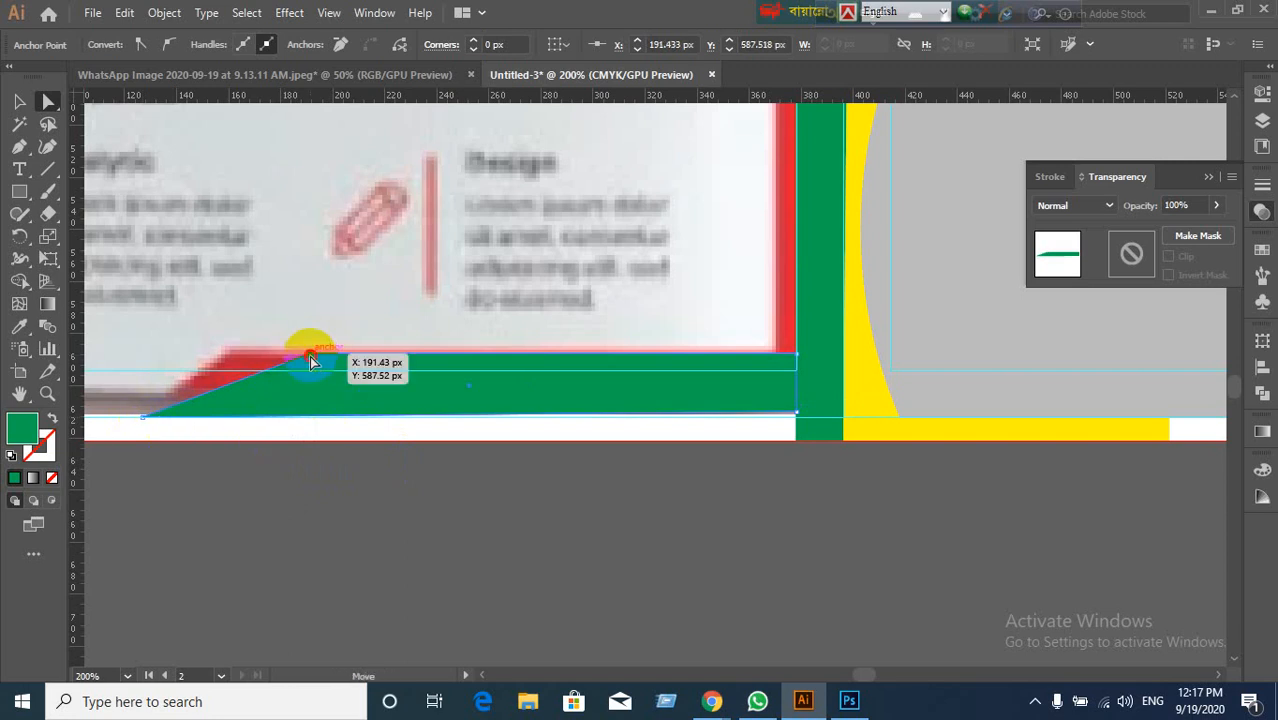
{"action": "left_click_drag", "start_coordinate": [310, 357], "coordinate": [229, 351]}
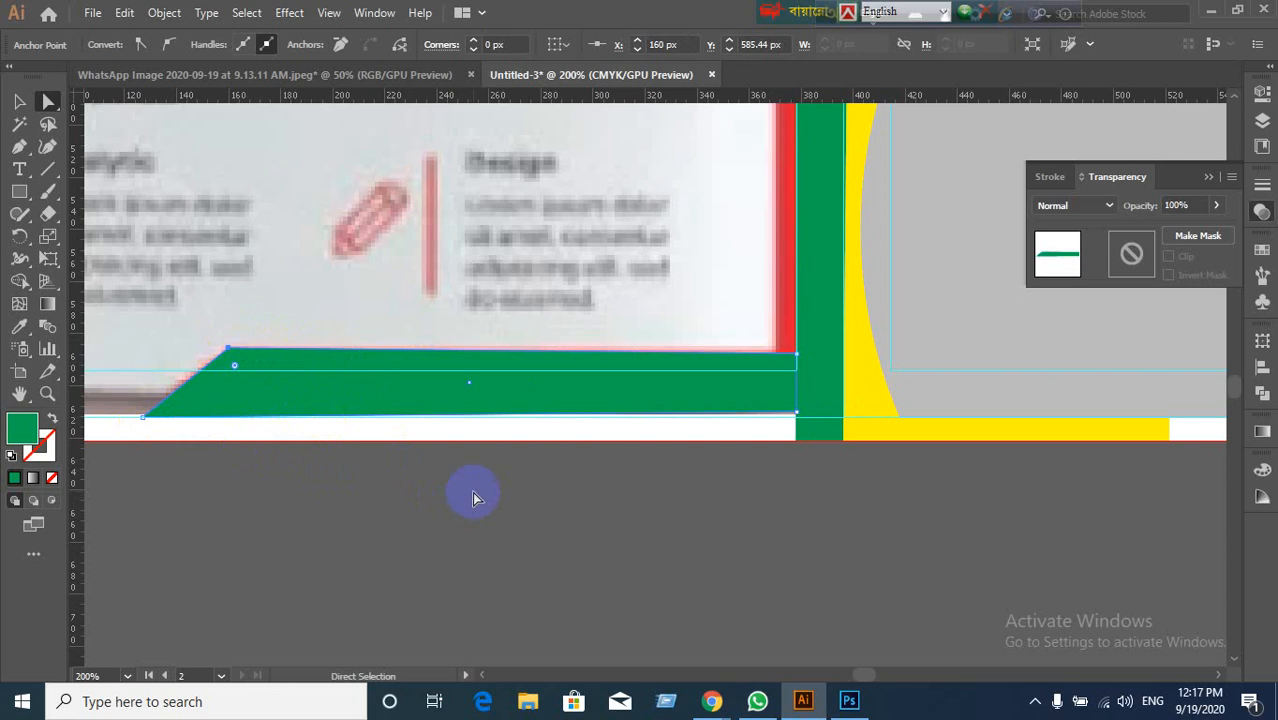
Step: Lower the horizontal strip's lower-right anchor to the bleed edge at the foot of the vertical strip
{"action": "scroll", "coordinate": [474, 492], "scroll_direction": "down", "scroll_amount": 1}
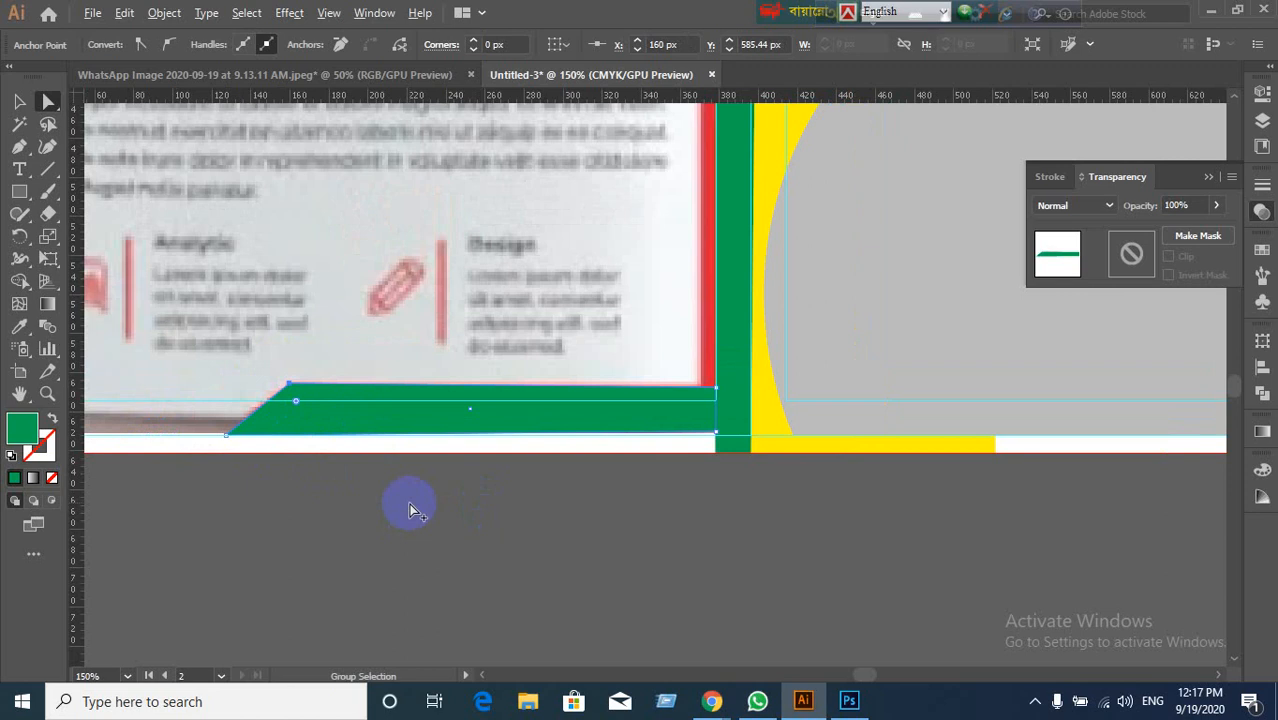
{"action": "left_click", "coordinate": [714, 436]}
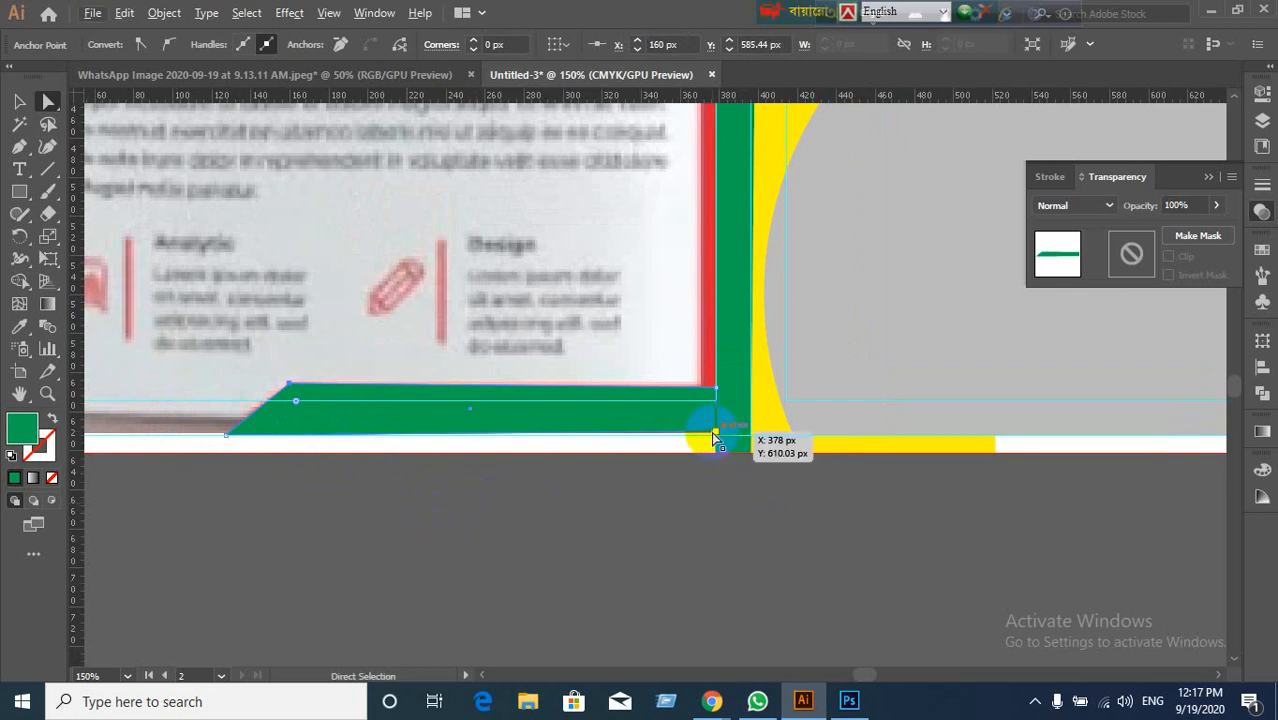
{"action": "left_click_drag", "start_coordinate": [717, 437], "coordinate": [718, 454]}
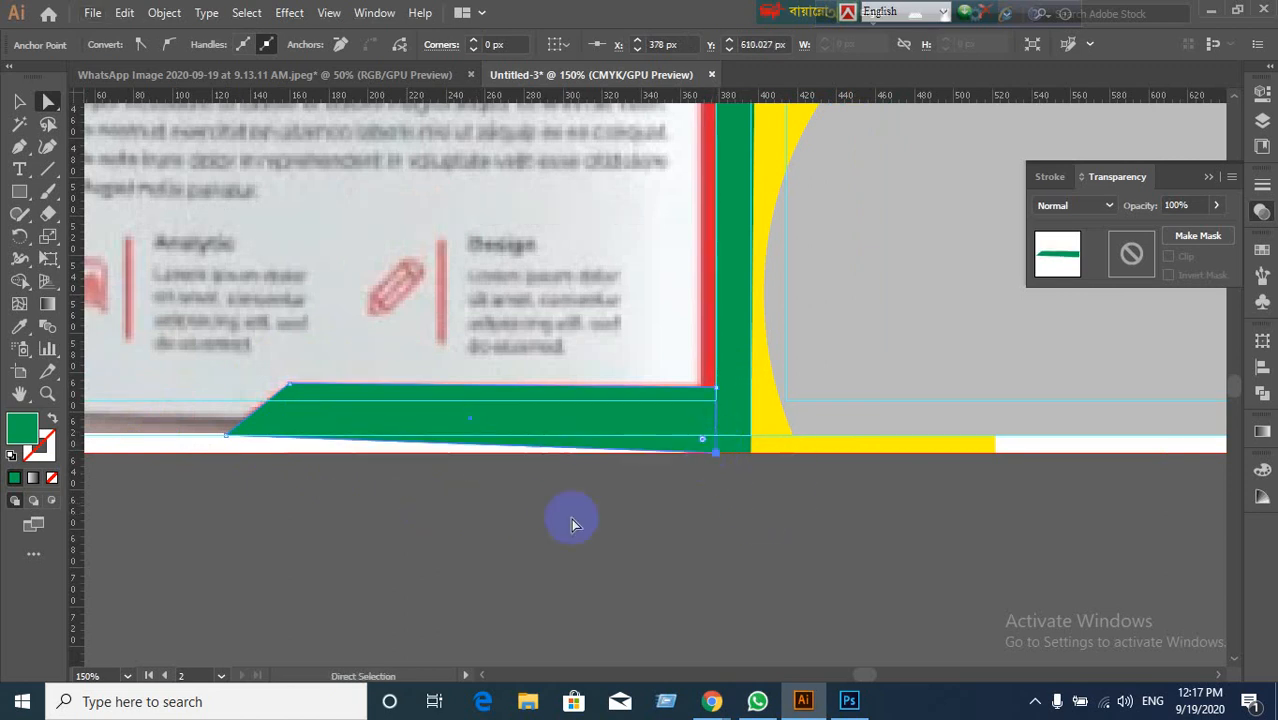
{"action": "scroll", "coordinate": [540, 521], "scroll_direction": "up", "scroll_amount": 2}
{"action": "scroll", "coordinate": [541, 521], "scroll_direction": "down", "scroll_amount": 1}
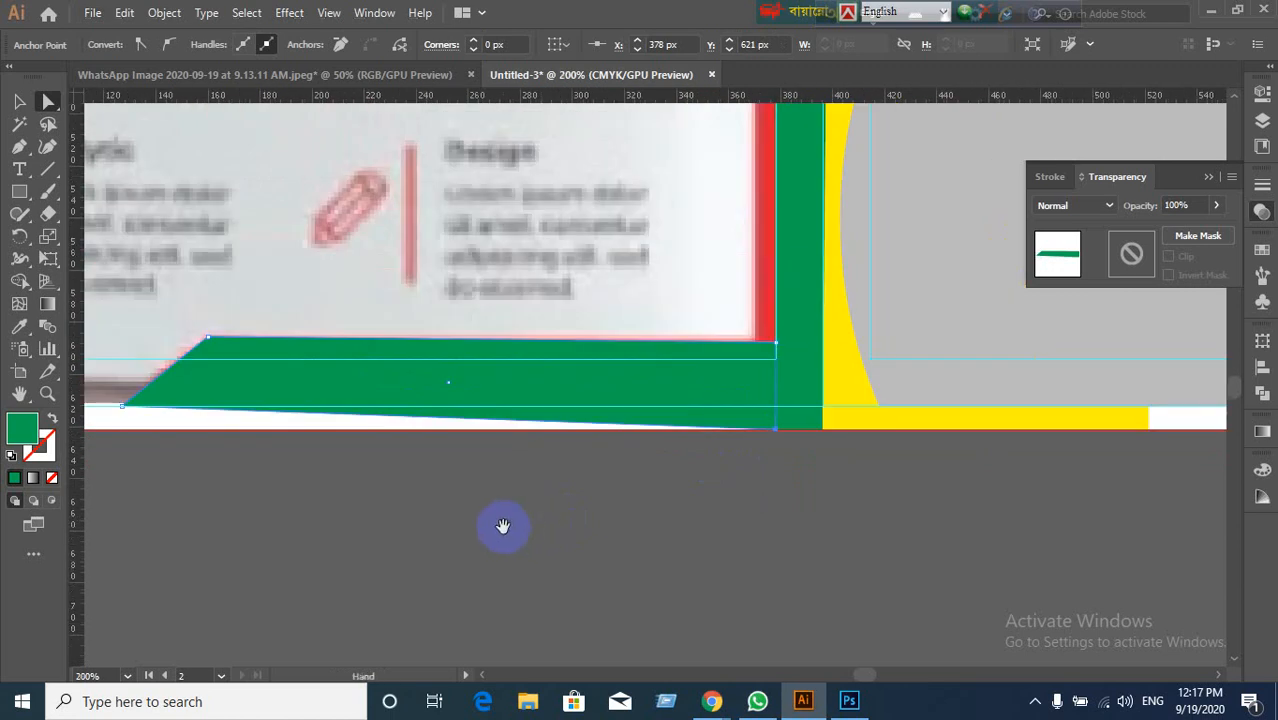
{"action": "left_click_drag", "start_coordinate": [503, 526], "coordinate": [724, 513]}
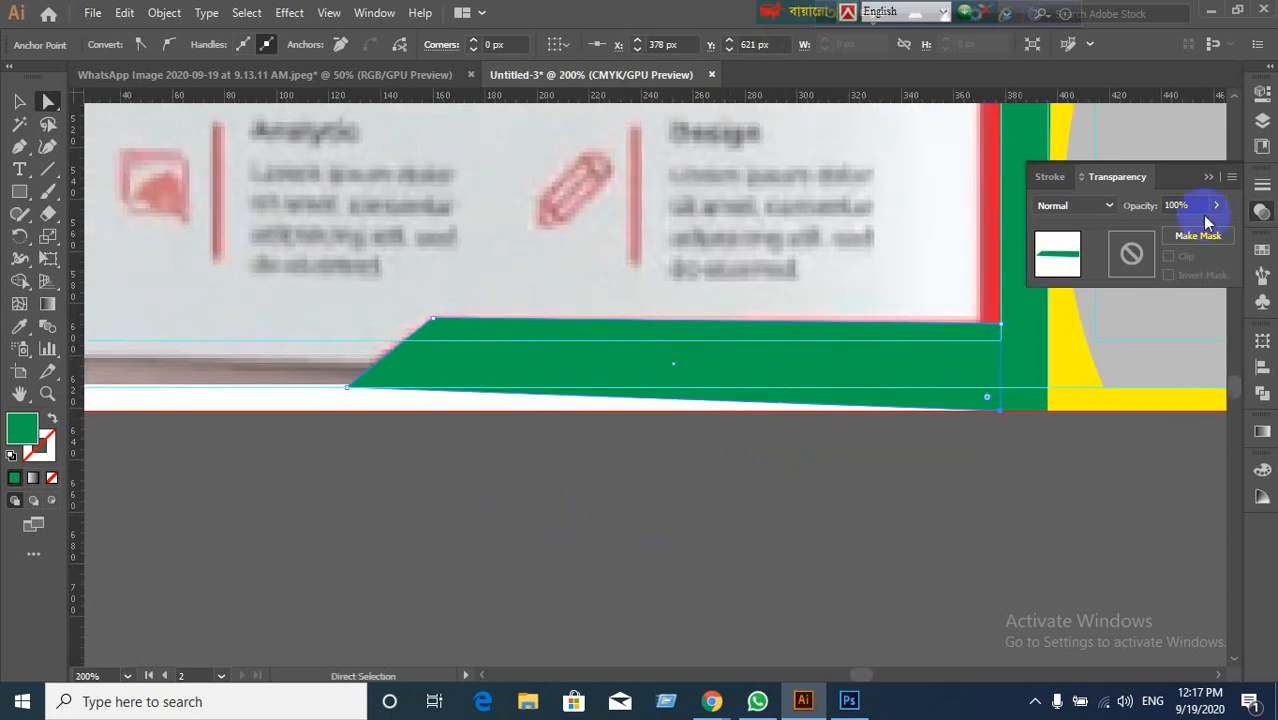
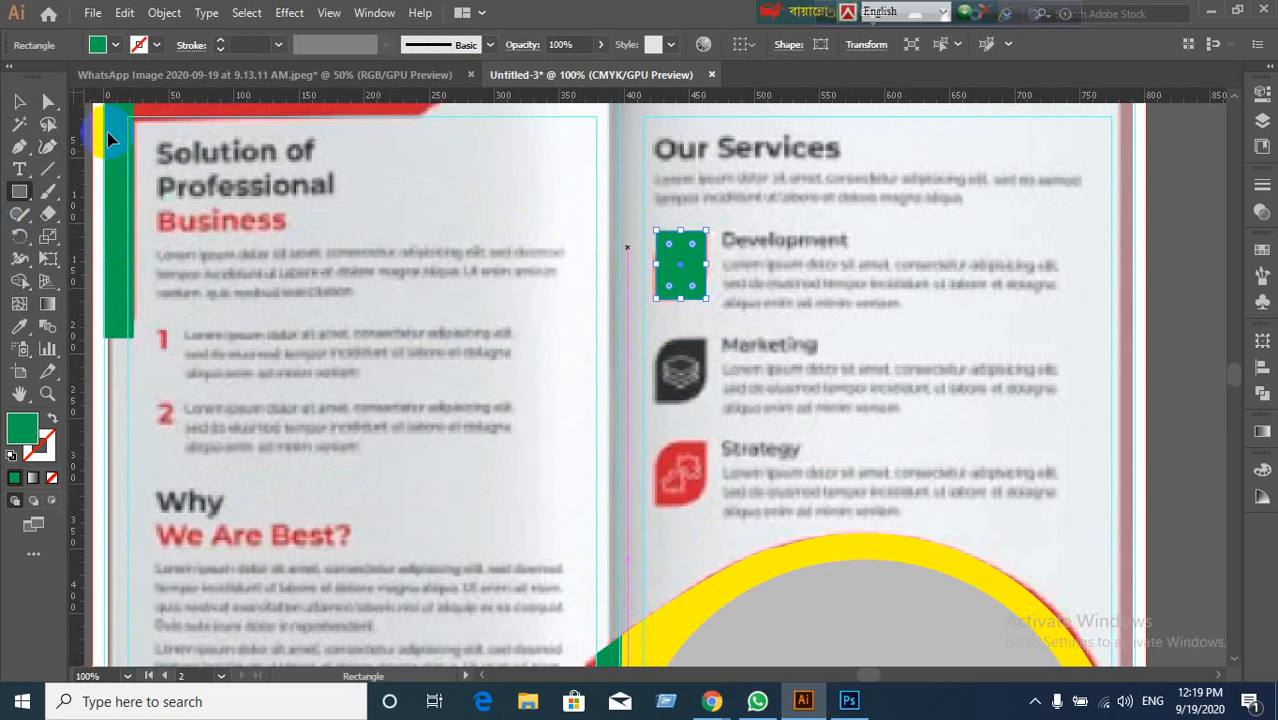
Step: Round the upper-left and lower-right corners of the green rectangle over the Development icon to form a leaf shape
{"action": "left_click", "coordinate": [19, 101]}
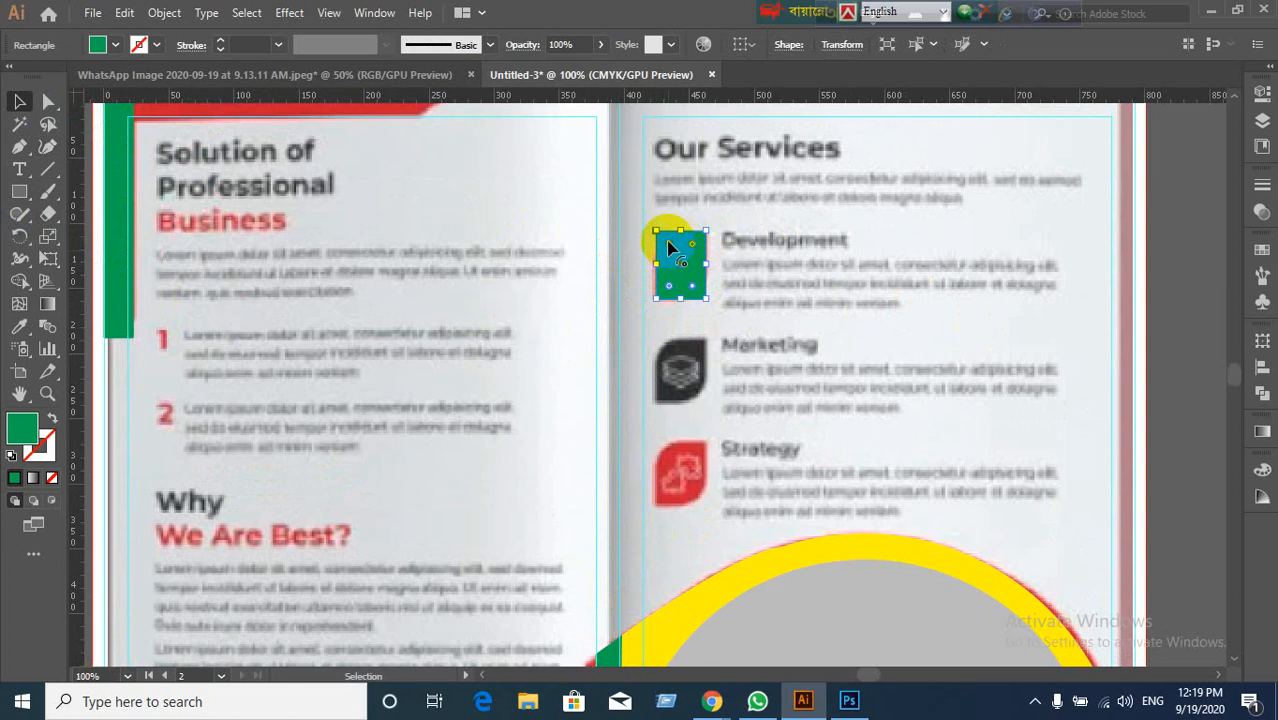
{"action": "left_click_drag", "start_coordinate": [670, 245], "coordinate": [688, 273]}
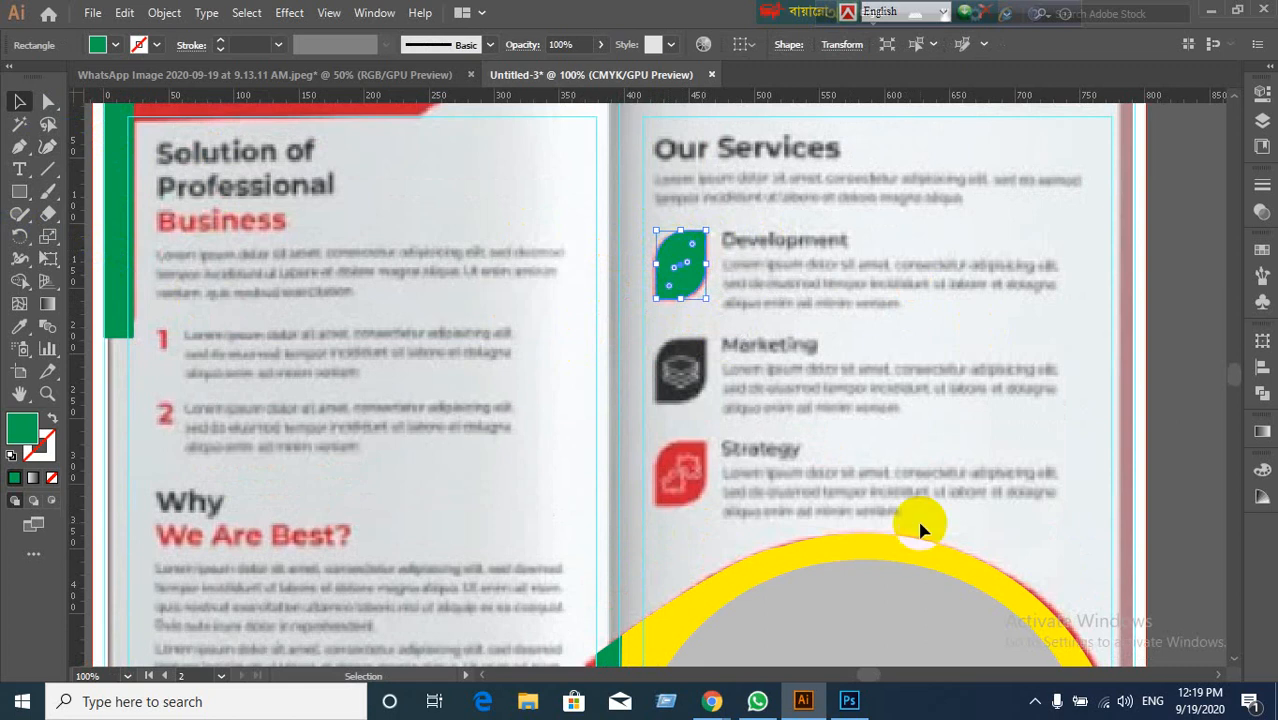
{"action": "left_click", "coordinate": [20, 102]}
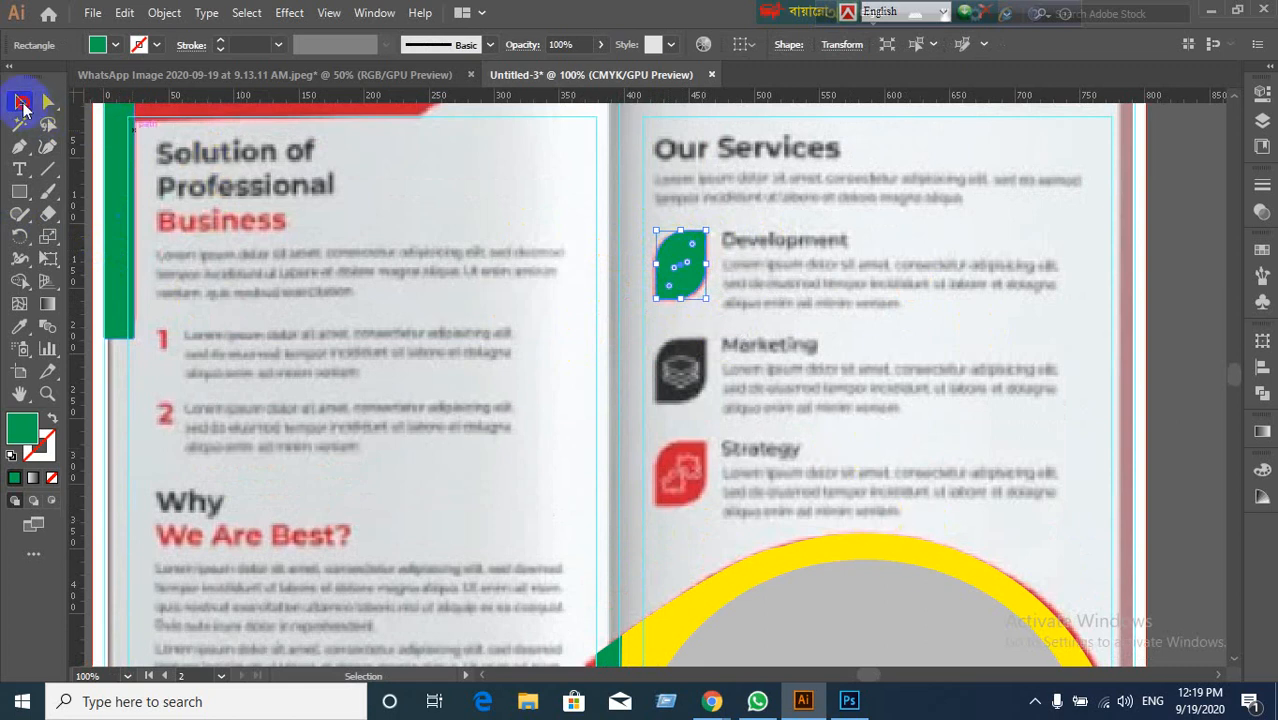
Step: Move the green leaf aside from the Development icon and recolour it red by sampling that icon with the Eyedropper
{"action": "left_click", "coordinate": [846, 281]}
{"action": "left_click_drag", "start_coordinate": [705, 277], "coordinate": [842, 276]}
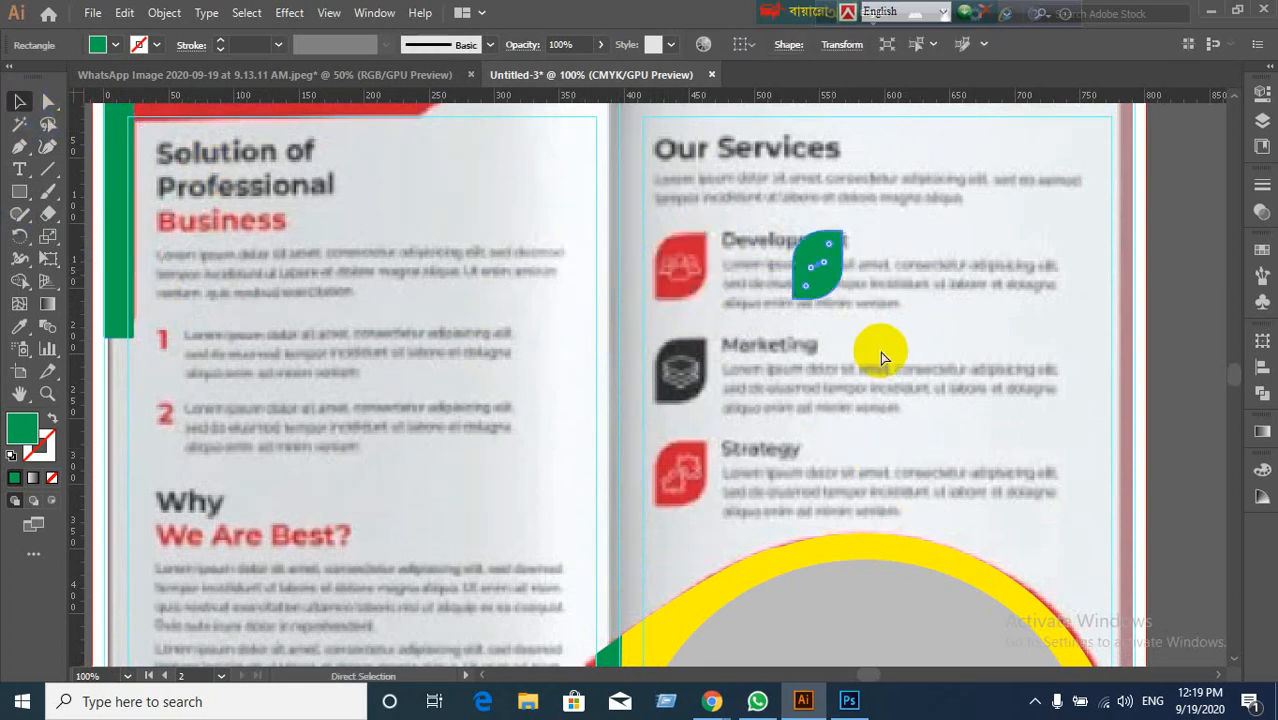
{"action": "left_click", "coordinate": [26, 335]}
{"action": "left_click", "coordinate": [678, 265]}
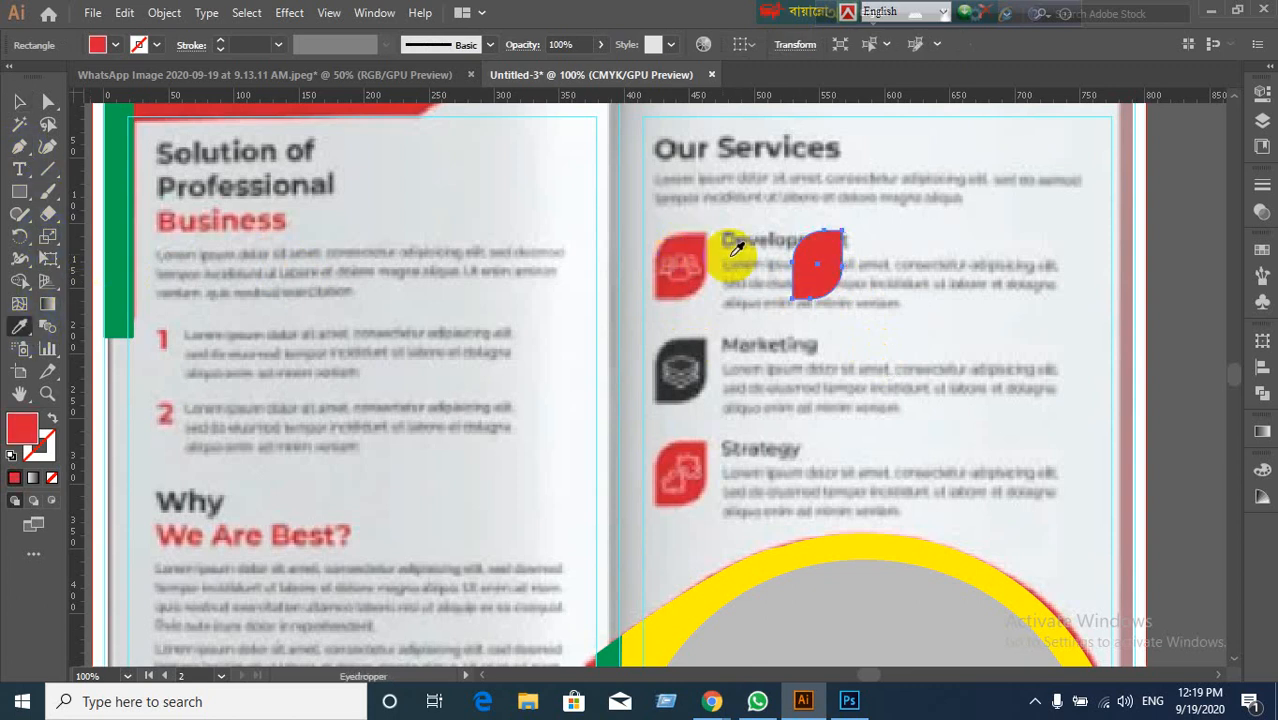
Step: Place the red leaf over the Development icon, with copies over the Marketing and Strategy icons
{"action": "left_click", "coordinate": [19, 101]}
{"action": "left_click_drag", "start_coordinate": [820, 276], "coordinate": [688, 490]}
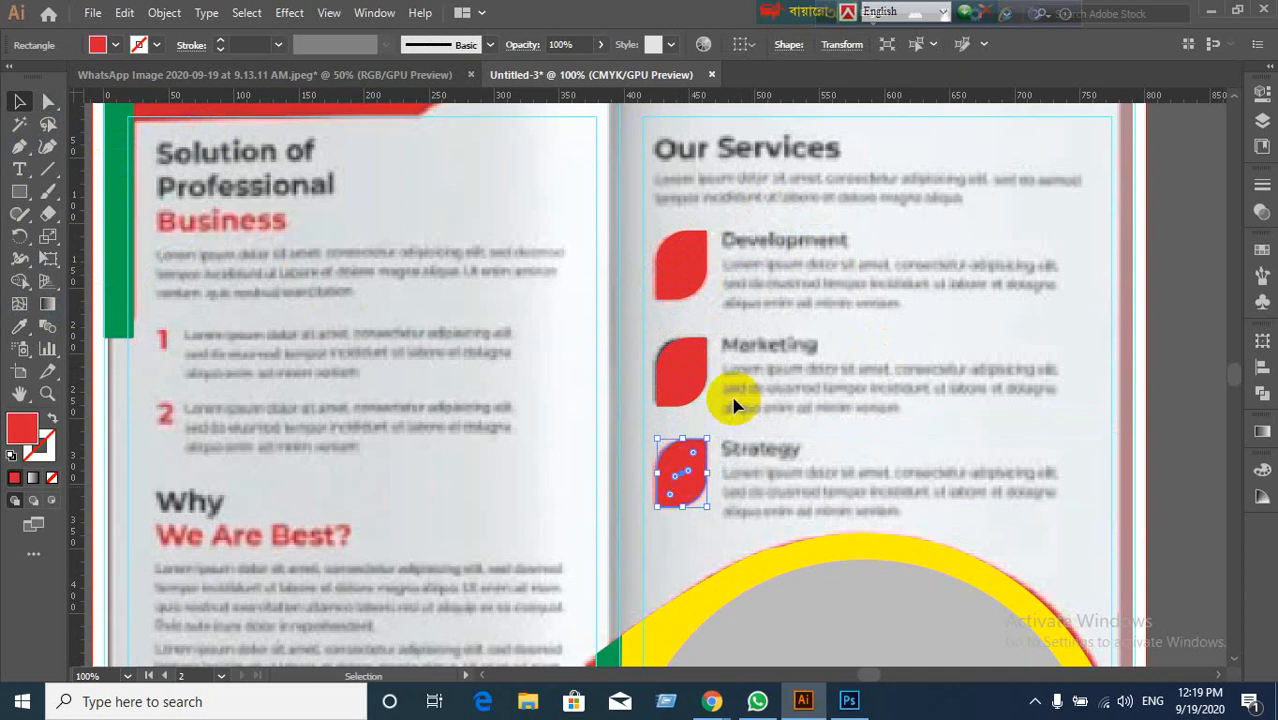
{"action": "left_click", "coordinate": [700, 263]}
{"action": "left_click", "coordinate": [770, 323]}
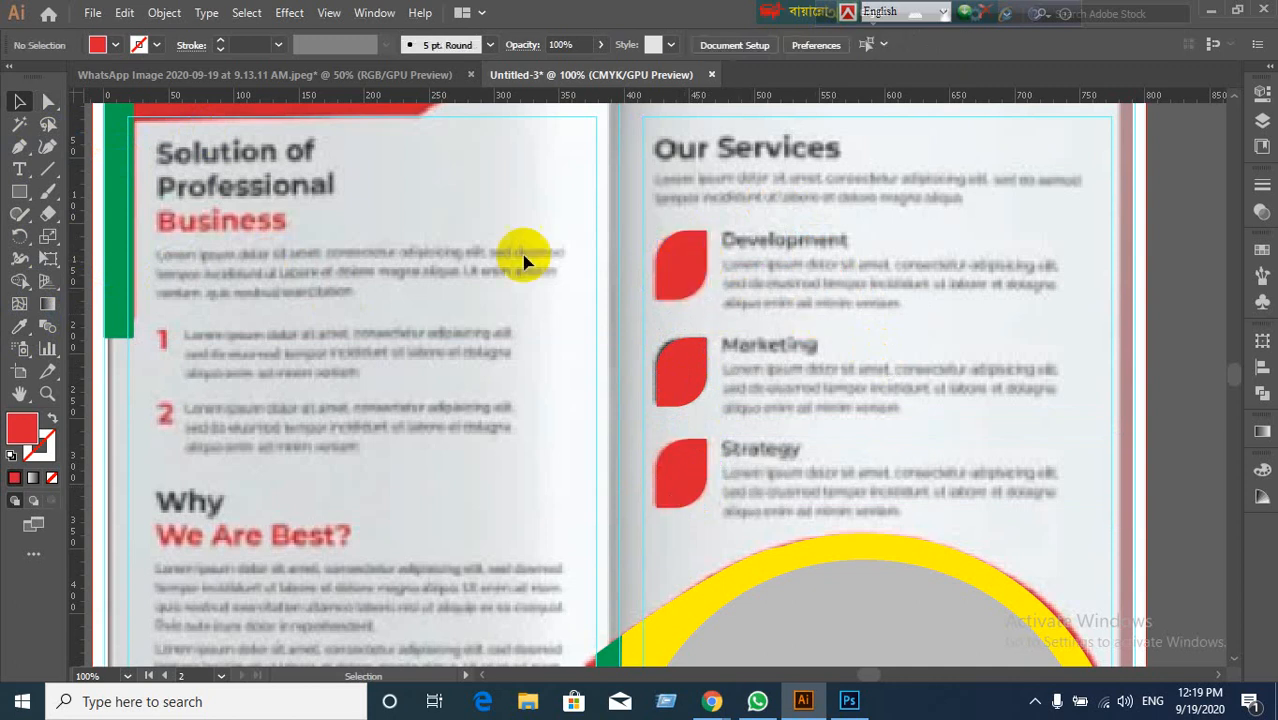
Step: Draw a practice red rectangle over the Development text and round its upper-left and lower-right corners into a leaf
{"action": "left_click", "coordinate": [19, 194]}
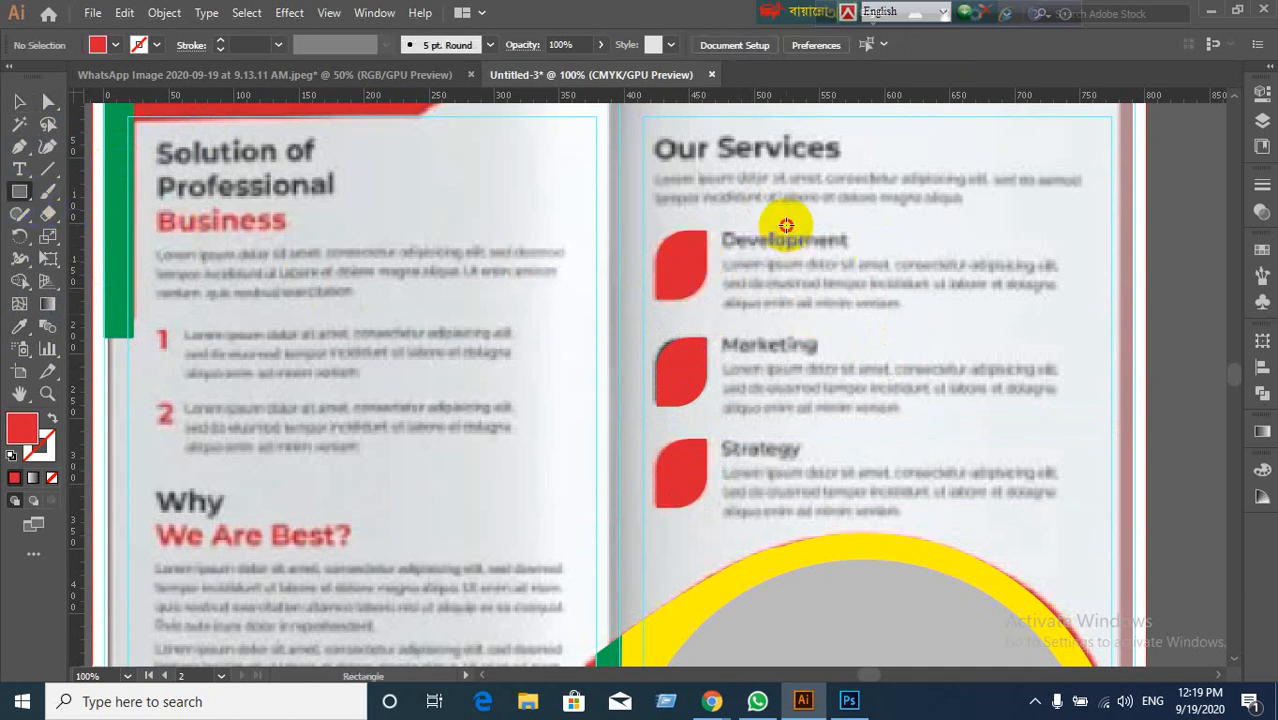
{"action": "left_click_drag", "start_coordinate": [786, 226], "coordinate": [845, 298]}
{"action": "key", "text": "ctrl+z"}
{"action": "left_click_drag", "start_coordinate": [794, 216], "coordinate": [855, 298]}
{"action": "left_click", "coordinate": [20, 104]}
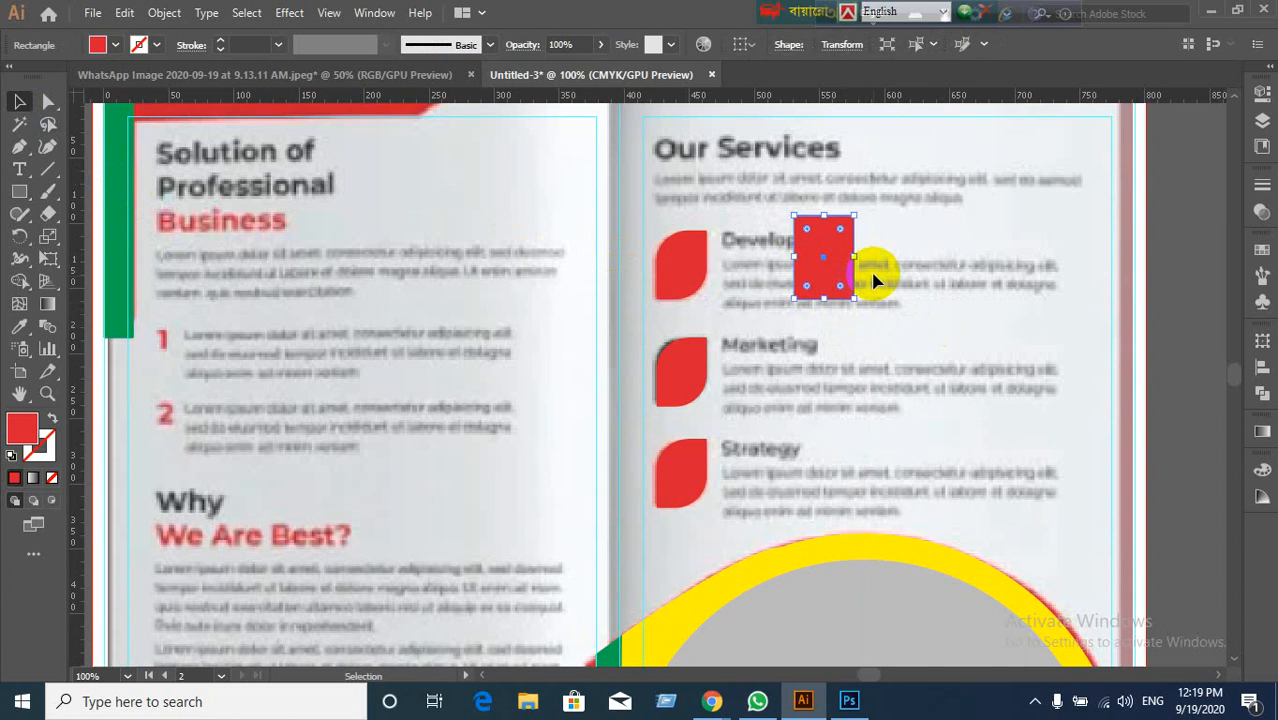
{"action": "left_click", "coordinate": [808, 238]}
{"action": "left_click", "coordinate": [805, 230]}
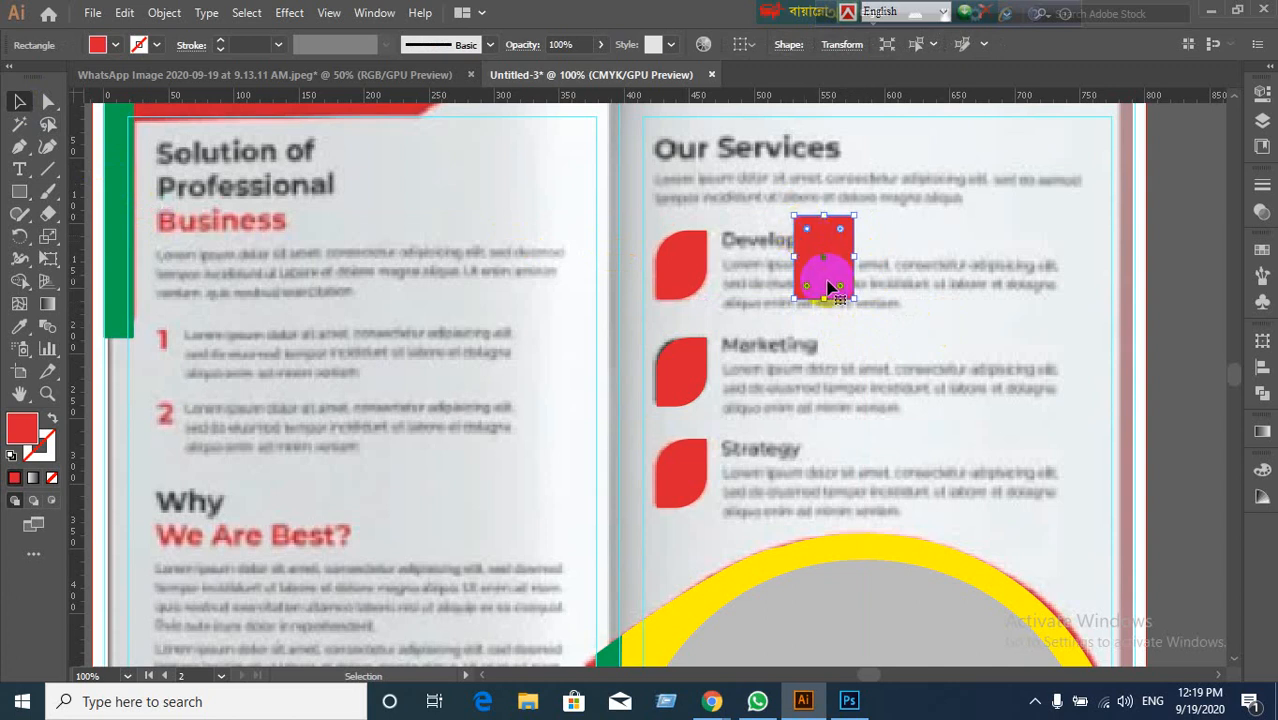
{"action": "left_click", "coordinate": [840, 287], "text": "shift"}
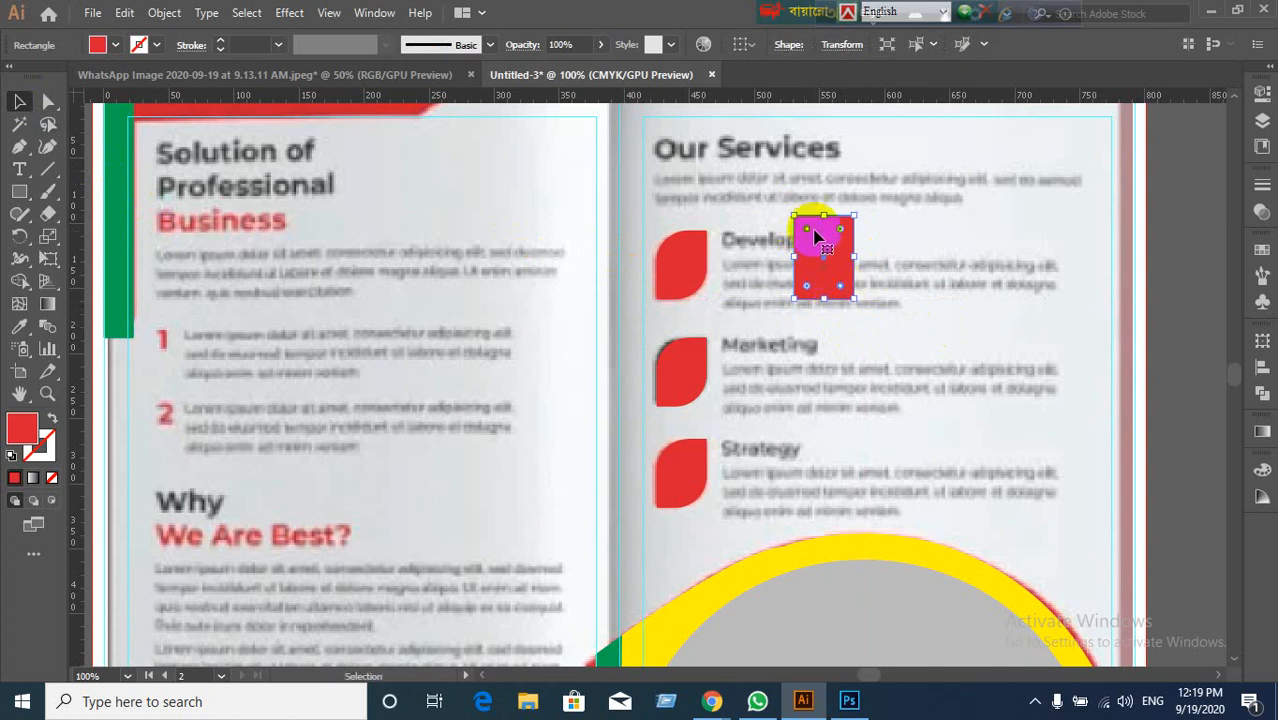
{"action": "left_click_drag", "start_coordinate": [808, 231], "coordinate": [830, 258]}
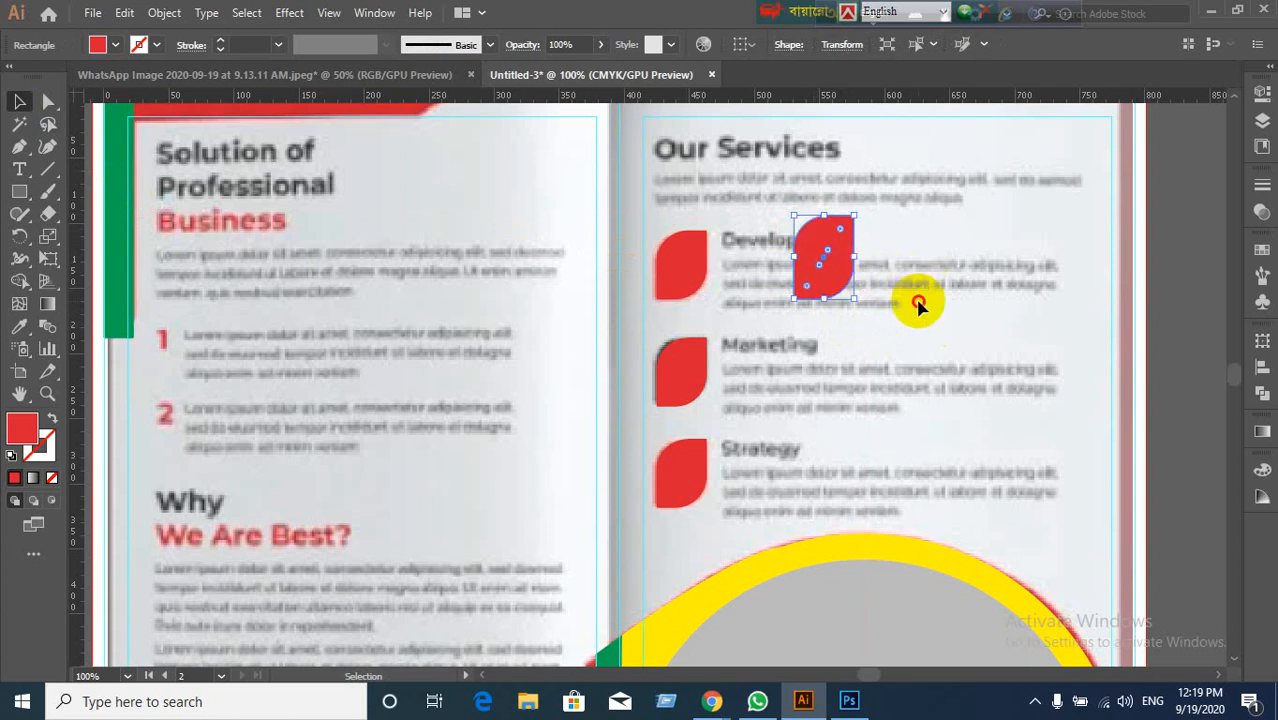
Step: Delete the practice red leaf from the Development text
{"action": "left_click", "coordinate": [918, 302]}
{"action": "left_click_drag", "start_coordinate": [812, 408], "coordinate": [831, 148]}
{"action": "key", "text": "Delete"}
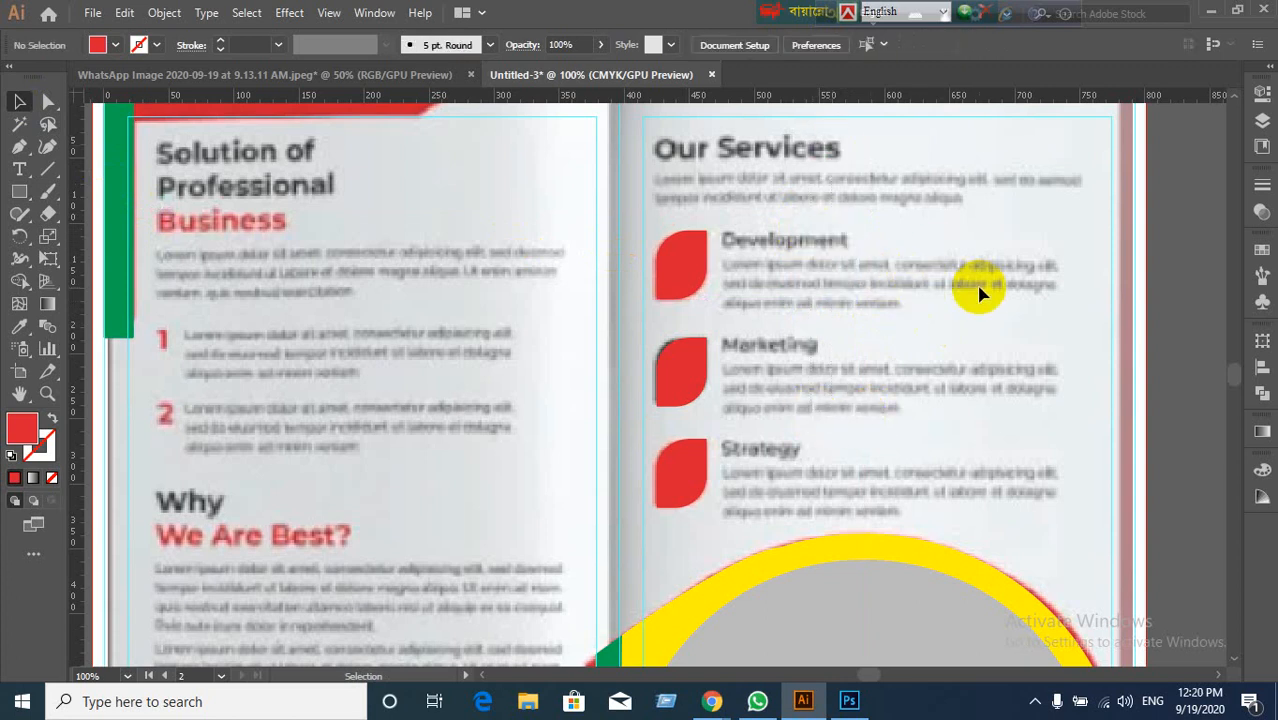
Step: Recolour the yellow dome frame red by sampling the cover's red circle with the Eyedropper
{"action": "scroll", "coordinate": [978, 293], "scroll_direction": "down", "scroll_amount": 3}
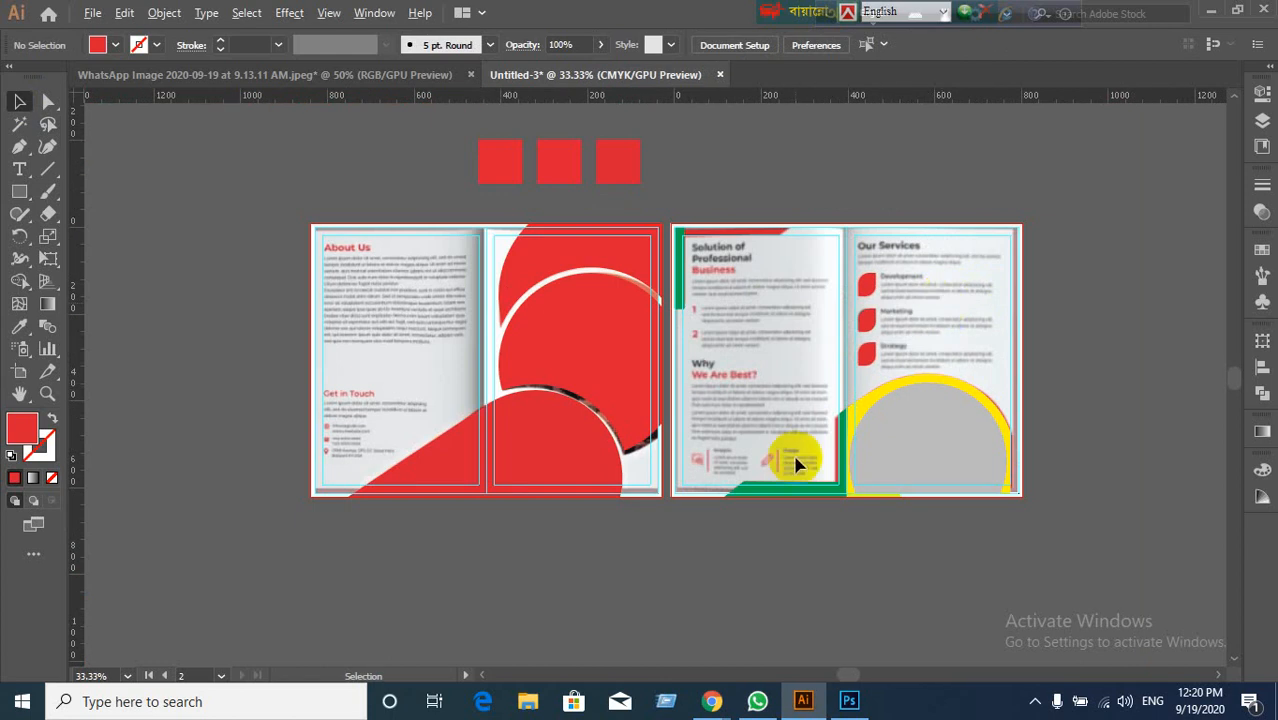
{"action": "scroll", "coordinate": [797, 463], "scroll_direction": "up", "scroll_amount": 1}
{"action": "scroll", "coordinate": [797, 463], "scroll_direction": "down", "scroll_amount": 1}
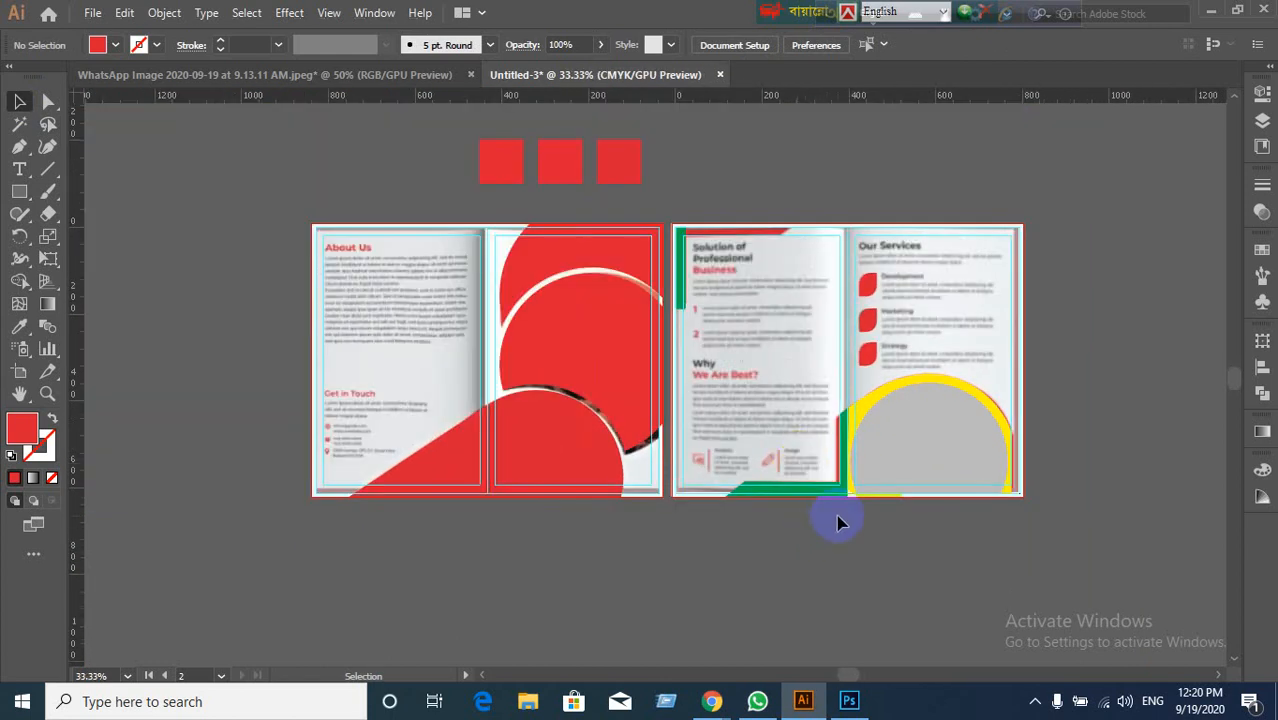
{"action": "scroll", "coordinate": [838, 522], "scroll_direction": "up", "scroll_amount": 1}
{"action": "scroll", "coordinate": [838, 522], "scroll_direction": "up", "scroll_amount": 2}
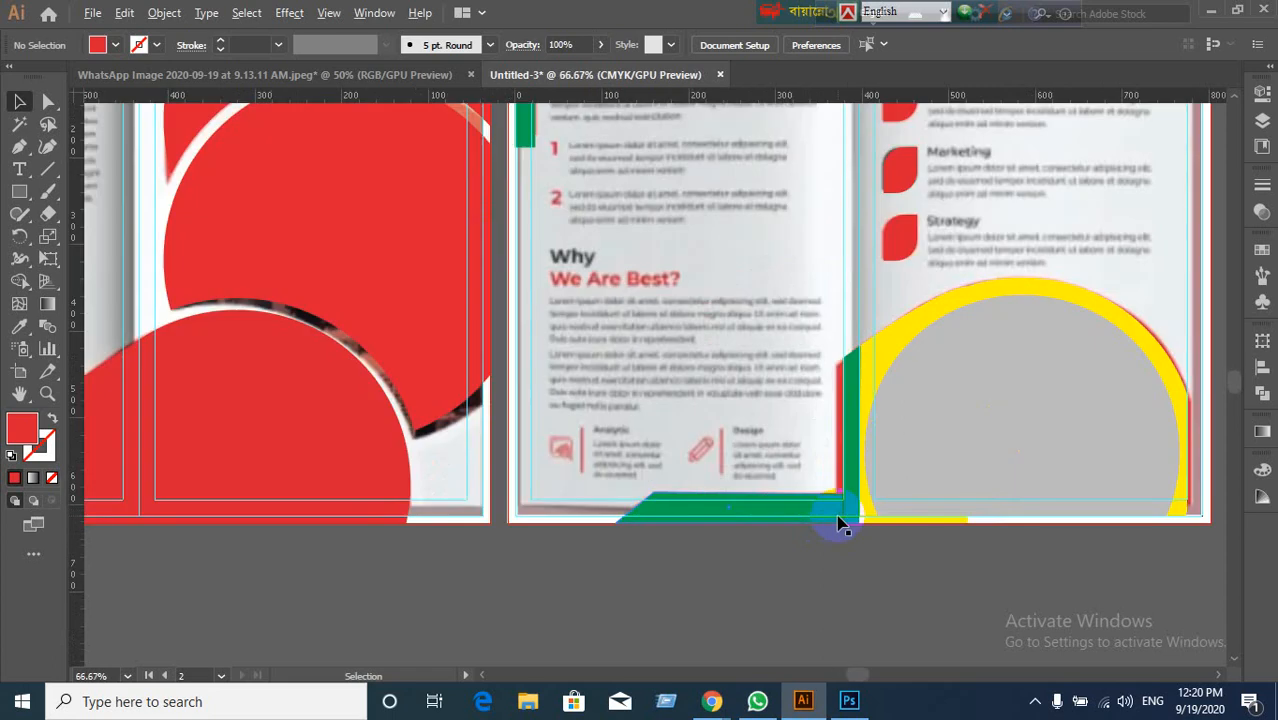
{"action": "scroll", "coordinate": [838, 522], "scroll_direction": "down", "scroll_amount": 3}
{"action": "scroll", "coordinate": [838, 522], "scroll_direction": "up", "scroll_amount": 1}
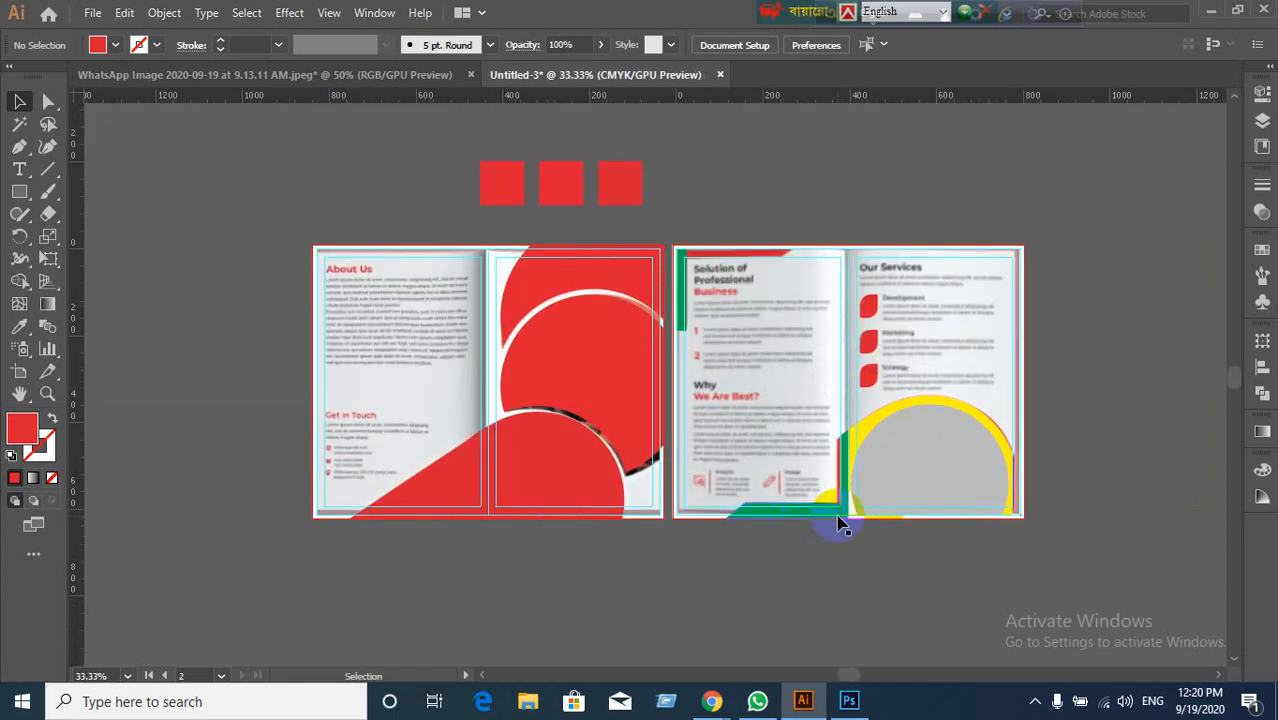
{"action": "scroll", "coordinate": [906, 488], "scroll_direction": "up", "scroll_amount": 1}
{"action": "left_click", "coordinate": [836, 420]}
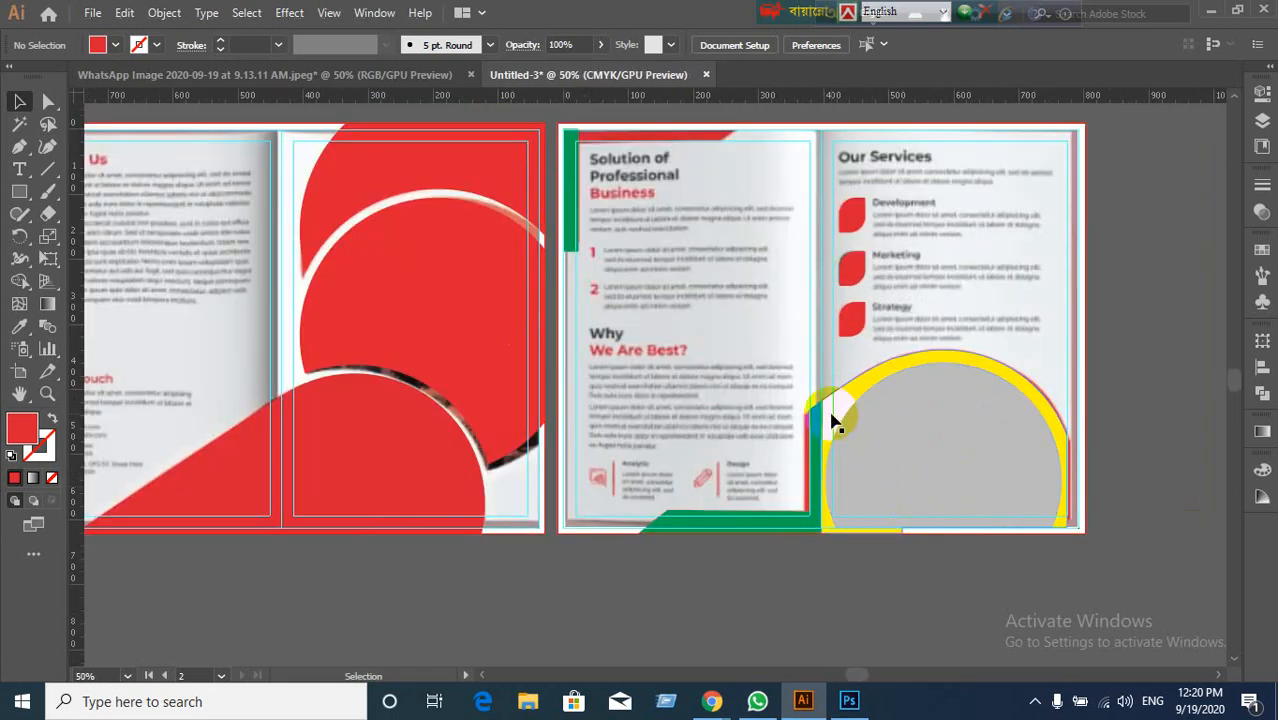
{"action": "left_click", "coordinate": [19, 326]}
{"action": "left_click", "coordinate": [399, 303]}
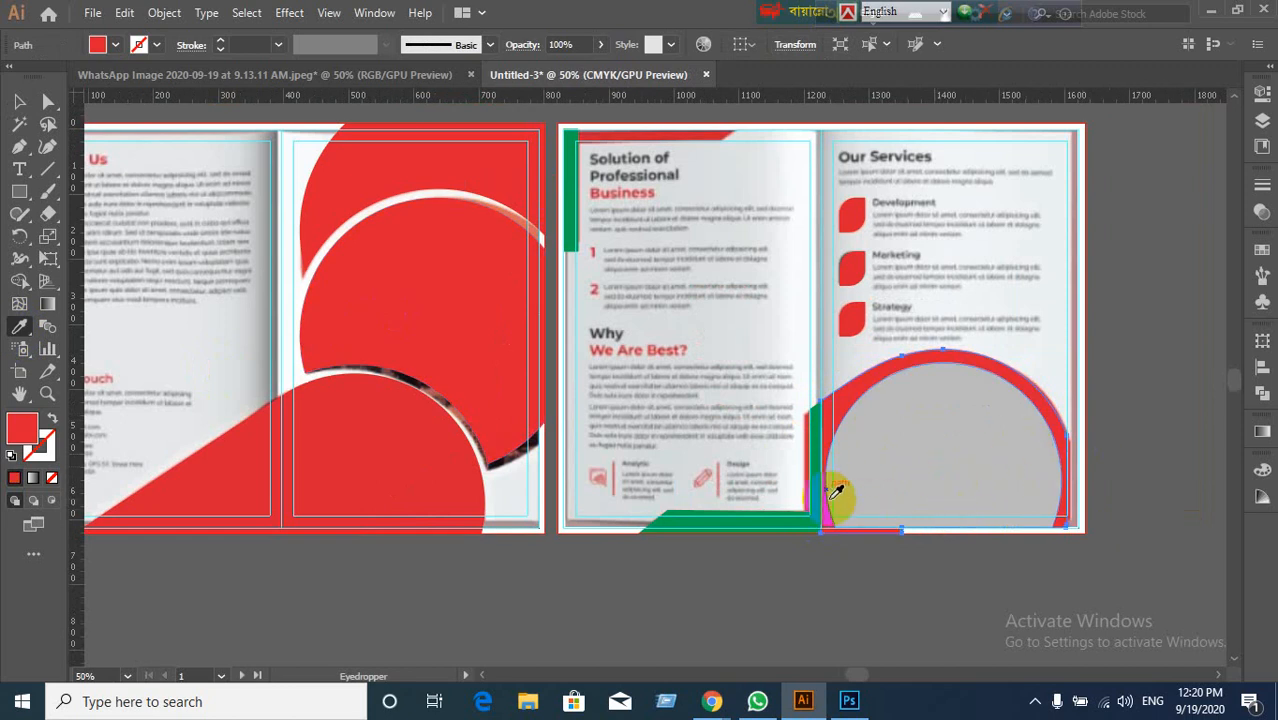
{"action": "left_click", "coordinate": [19, 101]}
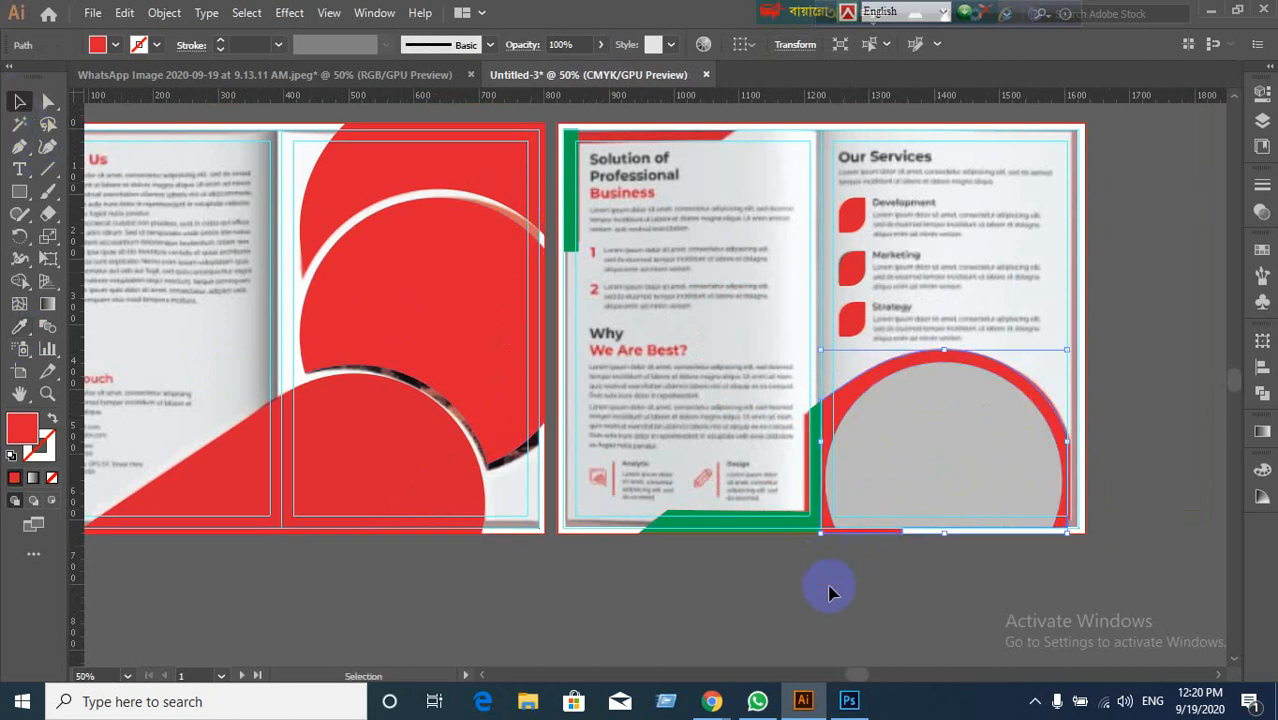
{"action": "left_click", "coordinate": [737, 556]}
Step: Recolour the green strip along the left inside page's upper outer edge with the cover circle's red
{"action": "left_click", "coordinate": [733, 521]}
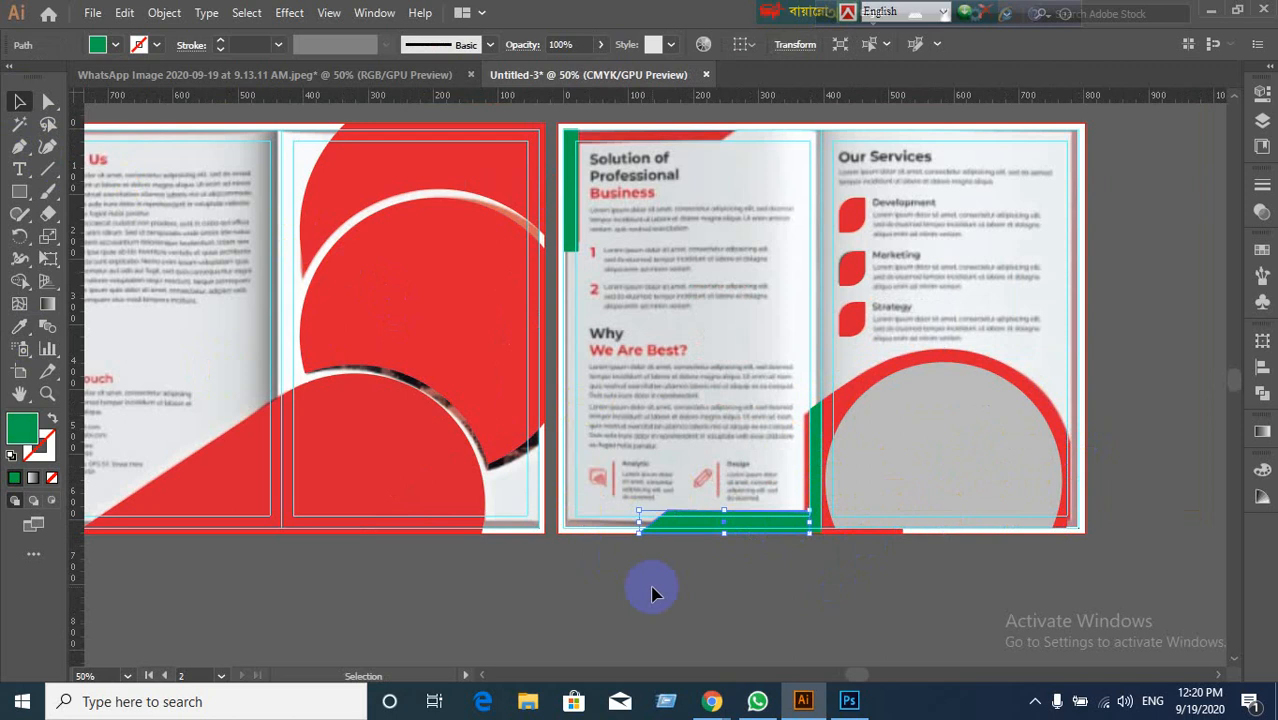
{"action": "left_click", "coordinate": [570, 205]}
{"action": "left_click", "coordinate": [19, 326]}
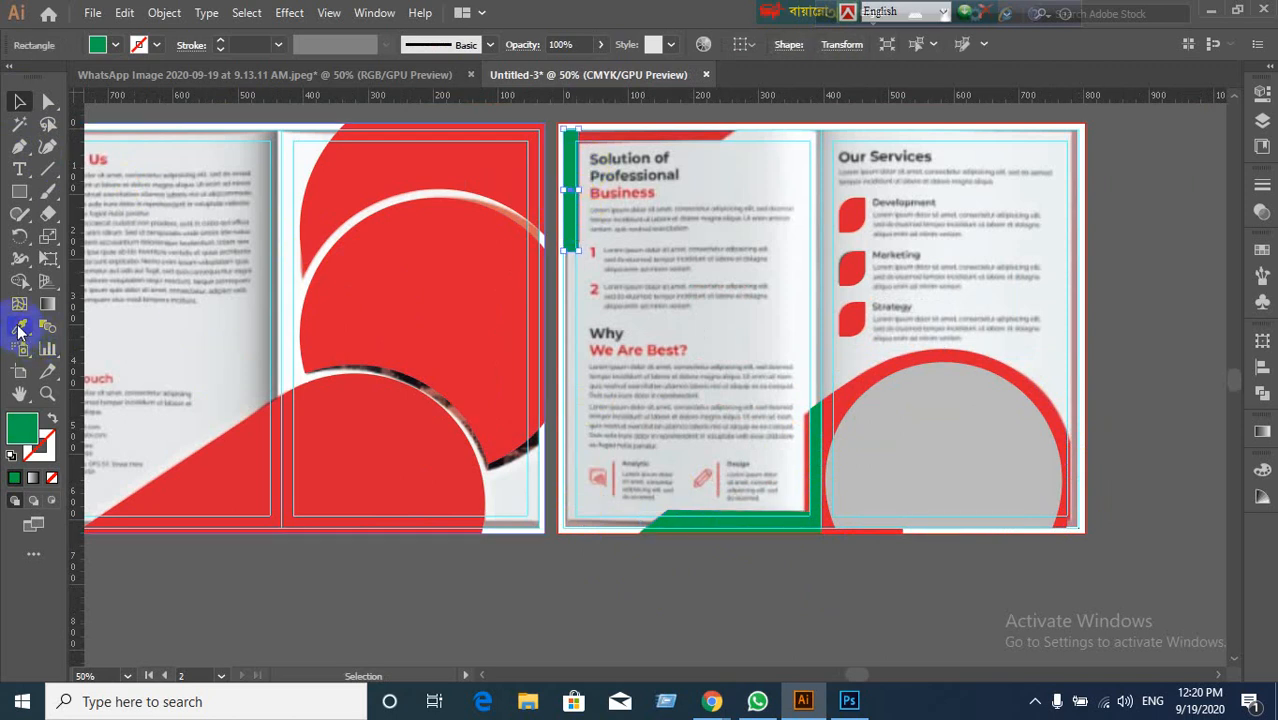
{"action": "left_click", "coordinate": [418, 262]}
{"action": "left_click", "coordinate": [19, 101]}
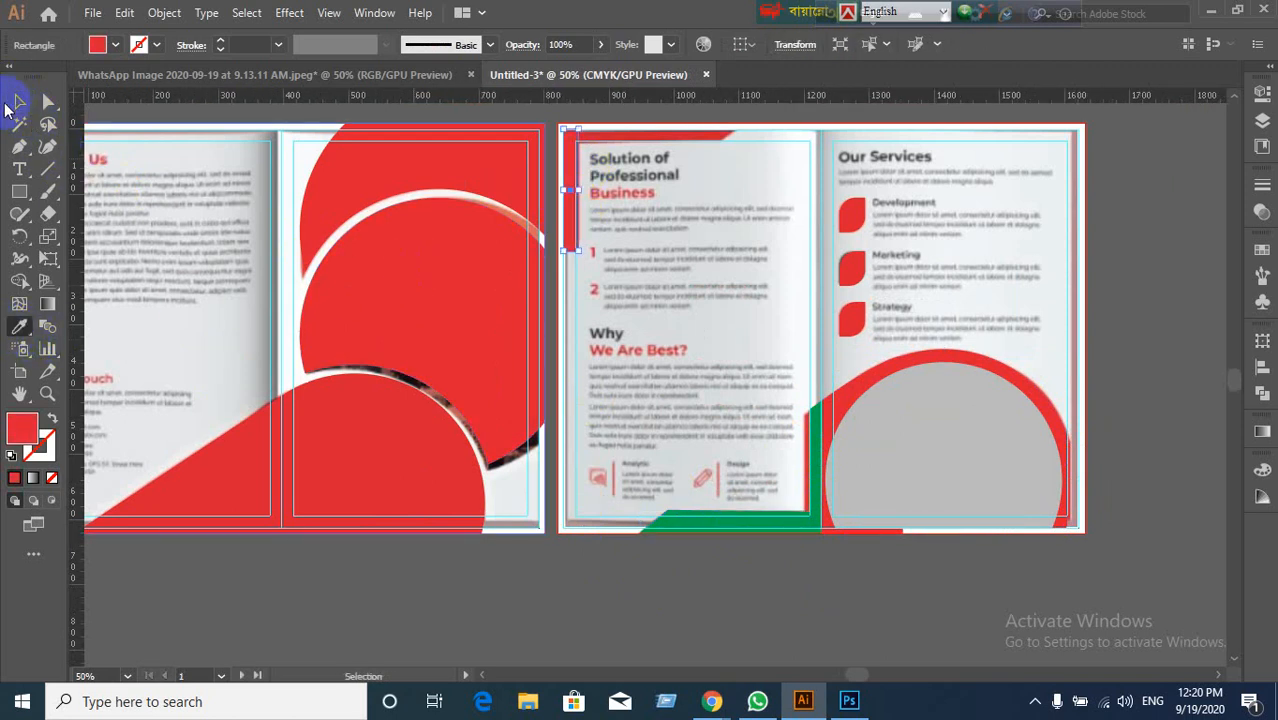
{"action": "left_click", "coordinate": [651, 568]}
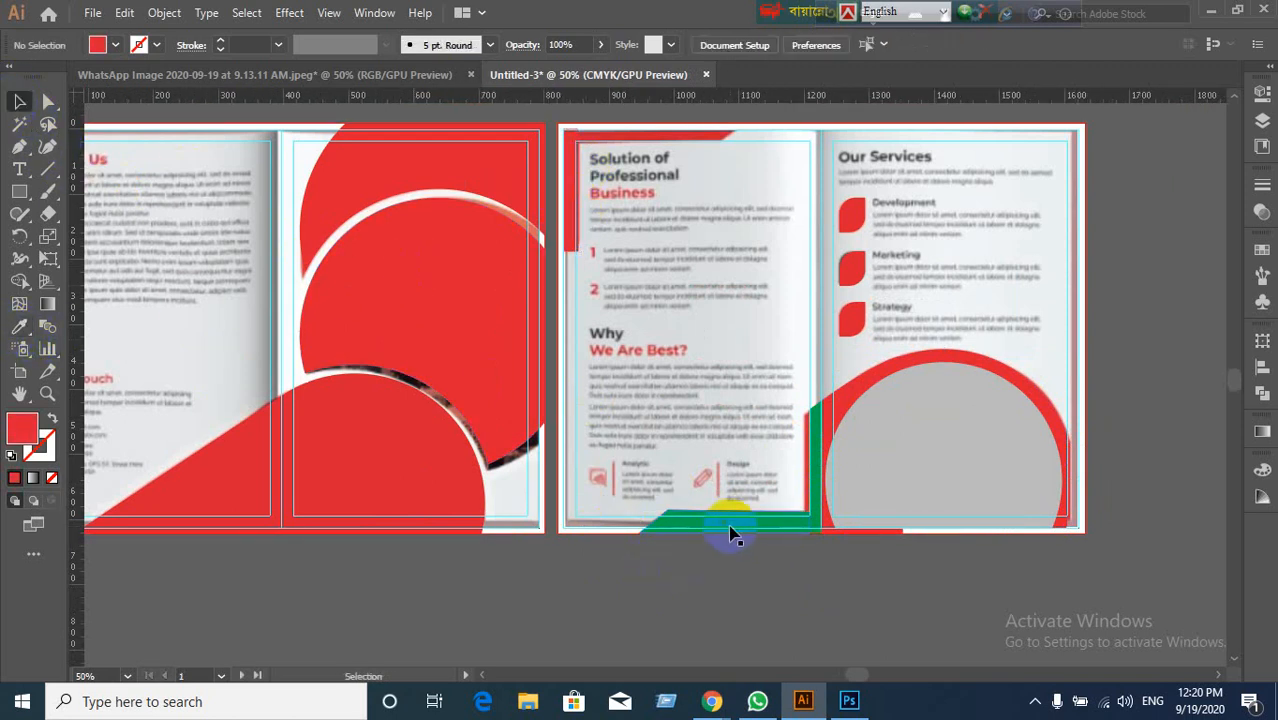
Step: Hide the three large red shapes on the cover to view the reference image beneath, and show them again
{"action": "scroll", "coordinate": [670, 593], "scroll_direction": "down", "scroll_amount": 1}
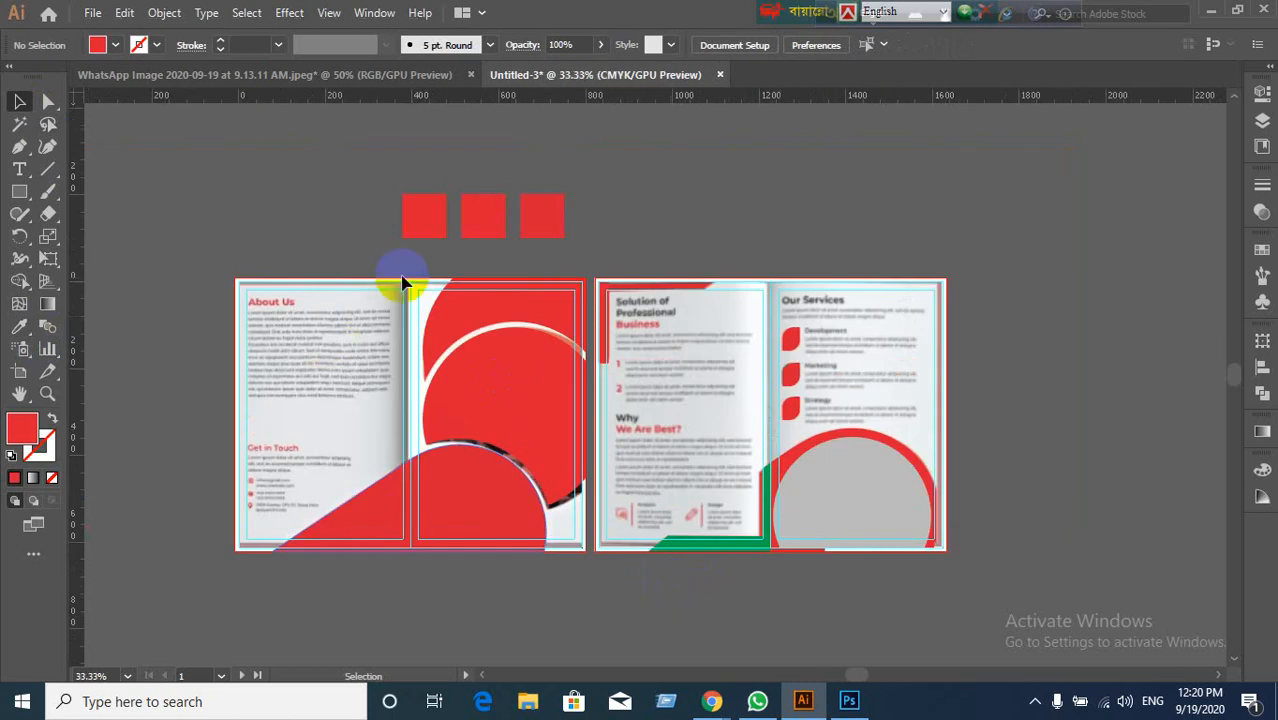
{"action": "left_click", "coordinate": [515, 554]}
{"action": "left_click", "coordinate": [530, 593]}
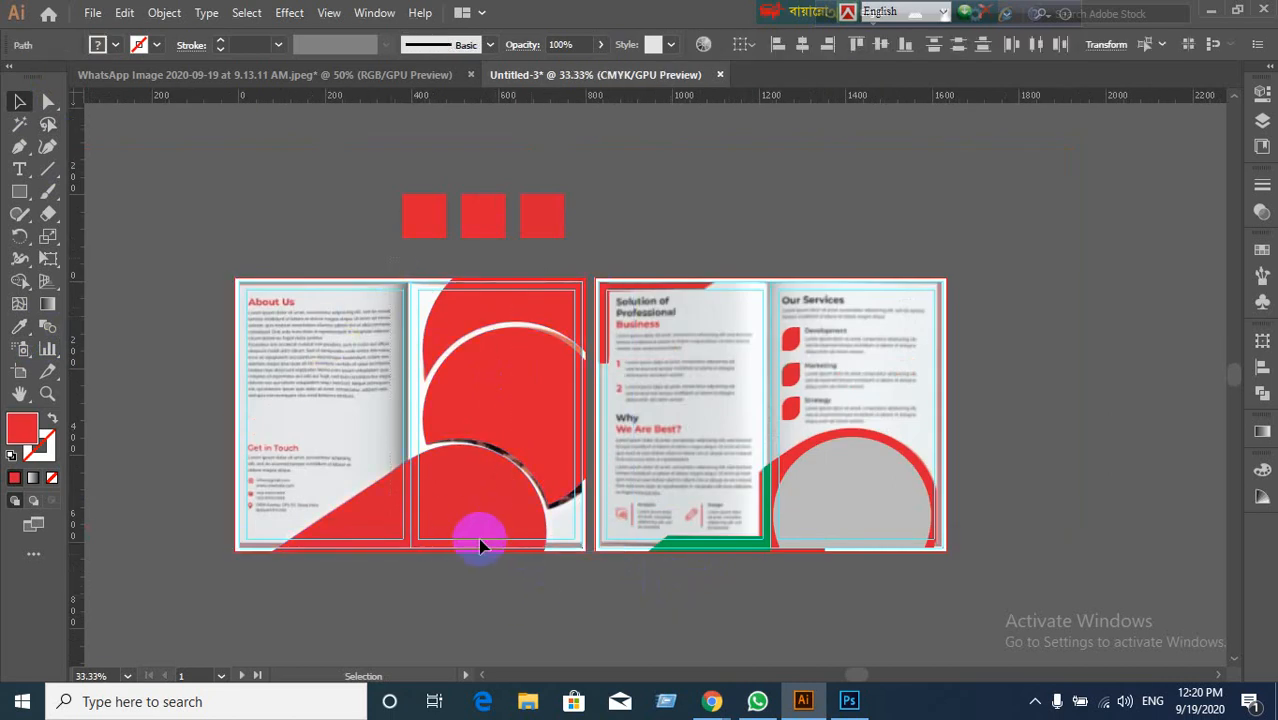
{"action": "left_click", "coordinate": [505, 514]}
{"action": "left_click", "coordinate": [552, 381], "text": "shift"}
{"action": "left_click", "coordinate": [537, 307], "text": "shift"}
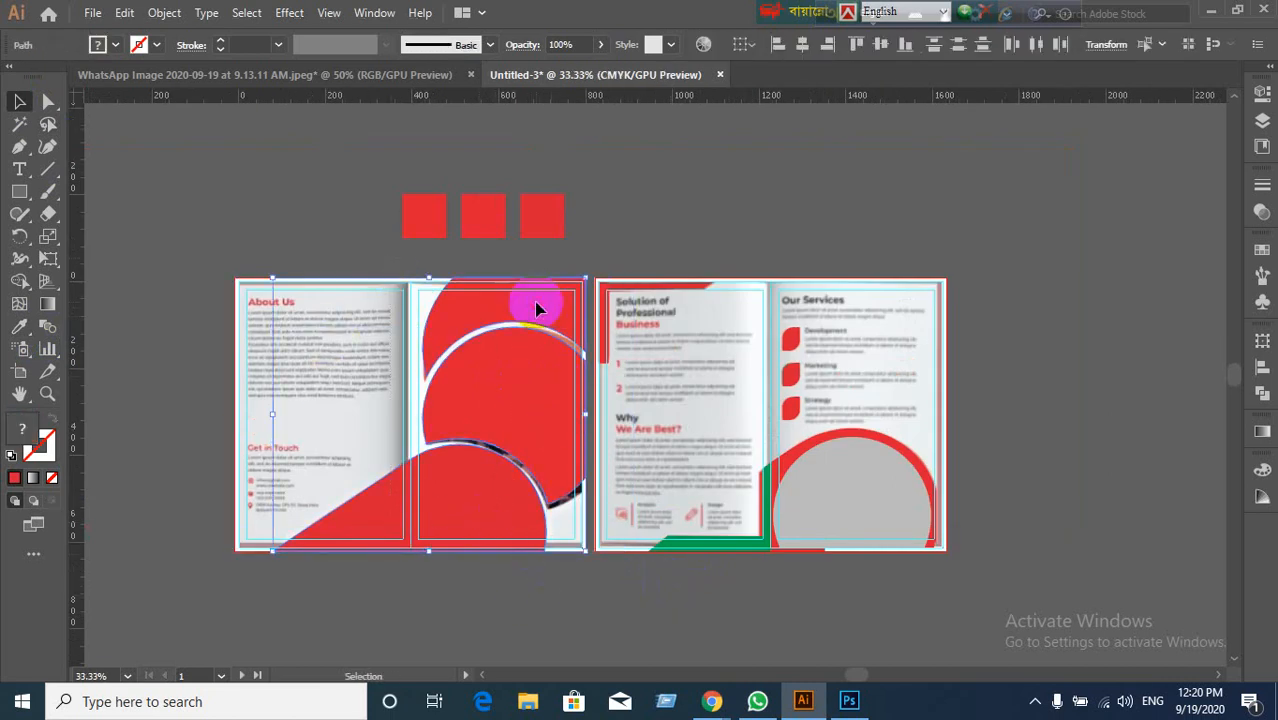
{"action": "key", "text": "ctrl+3"}
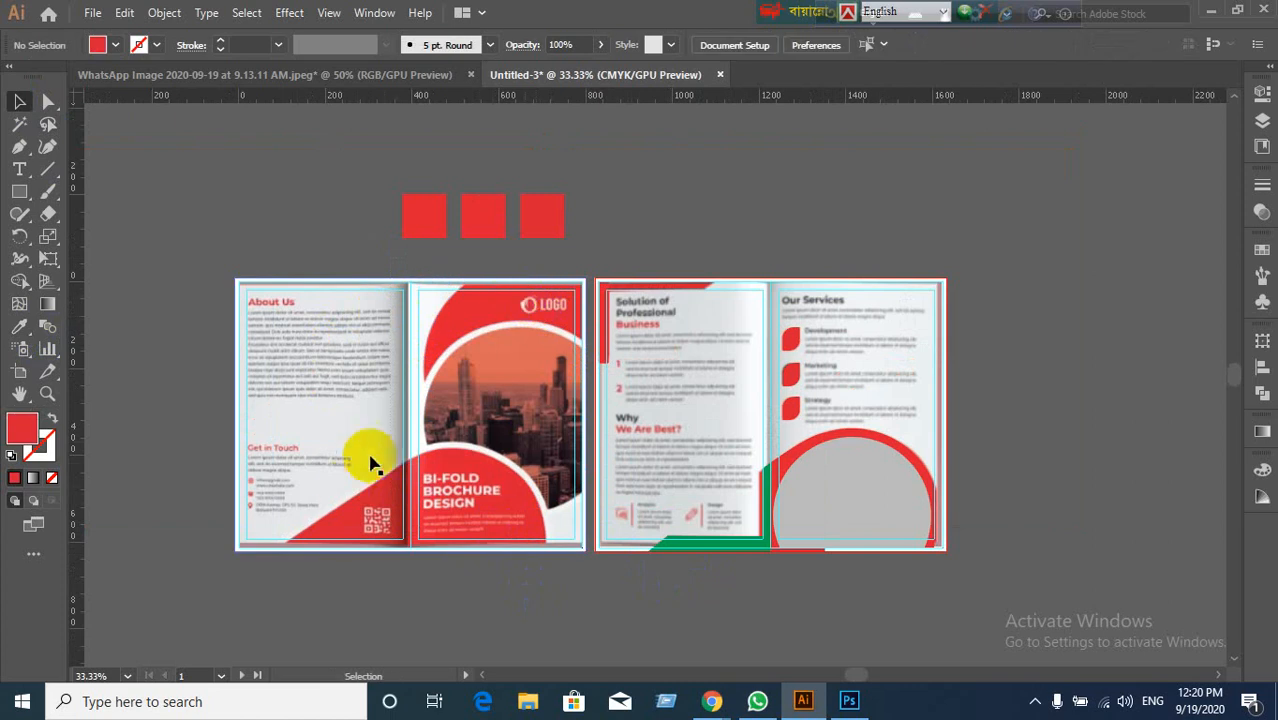
{"action": "key", "text": "ctrl+alt+3"}
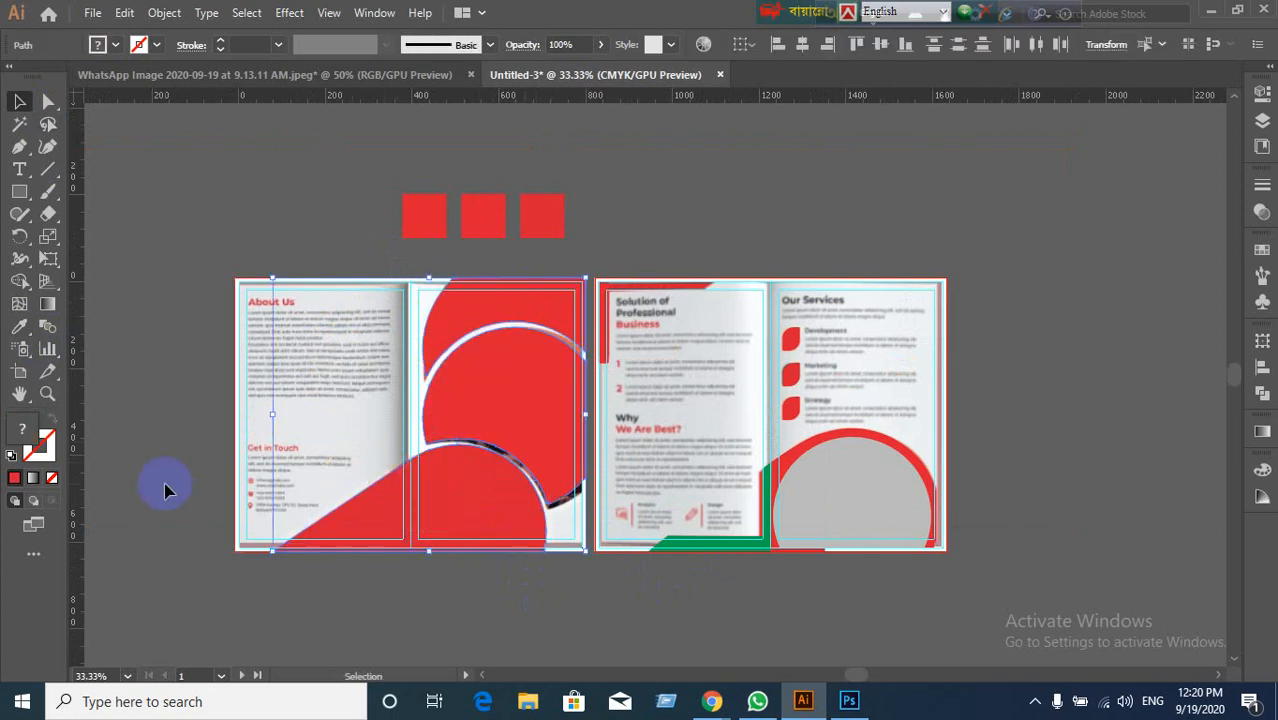
{"action": "left_click", "coordinate": [165, 491]}
{"action": "scroll", "coordinate": [488, 528], "scroll_direction": "up", "scroll_amount": 1}
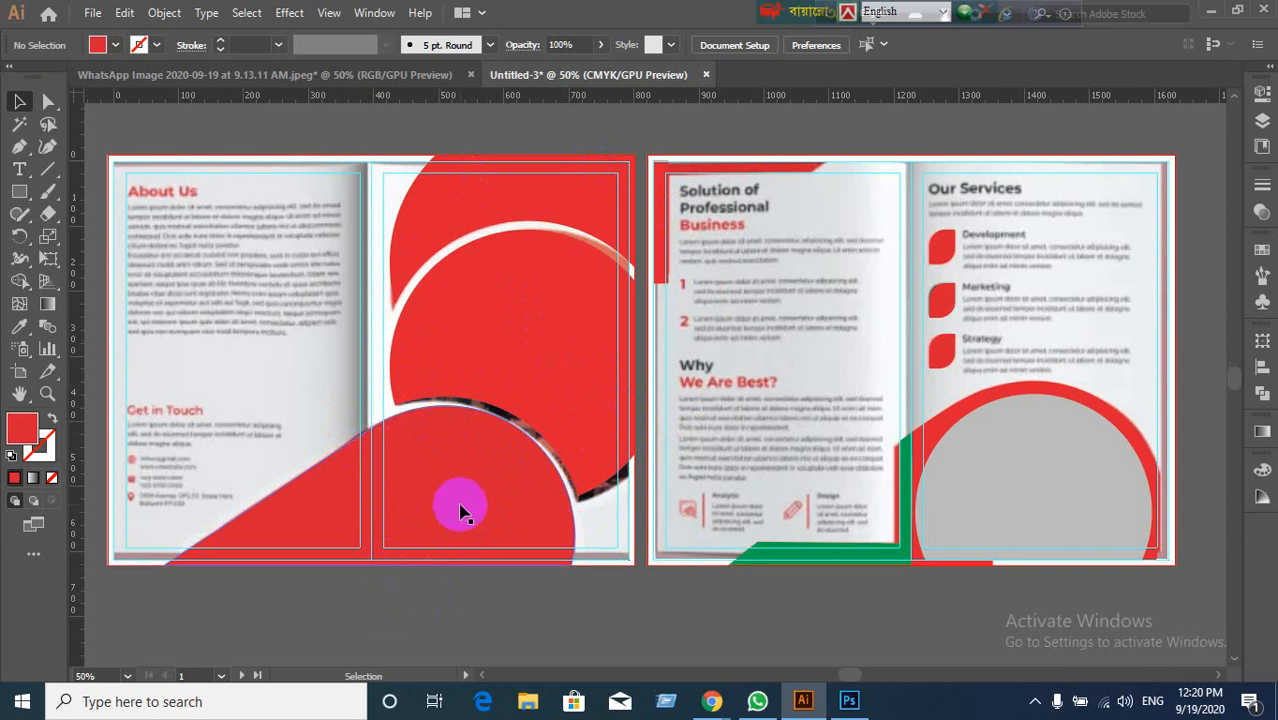
Step: Switch to the Google Meet call in Chrome and respond to the dialog waiting there
{"action": "mouse_move", "coordinate": [712, 700]}
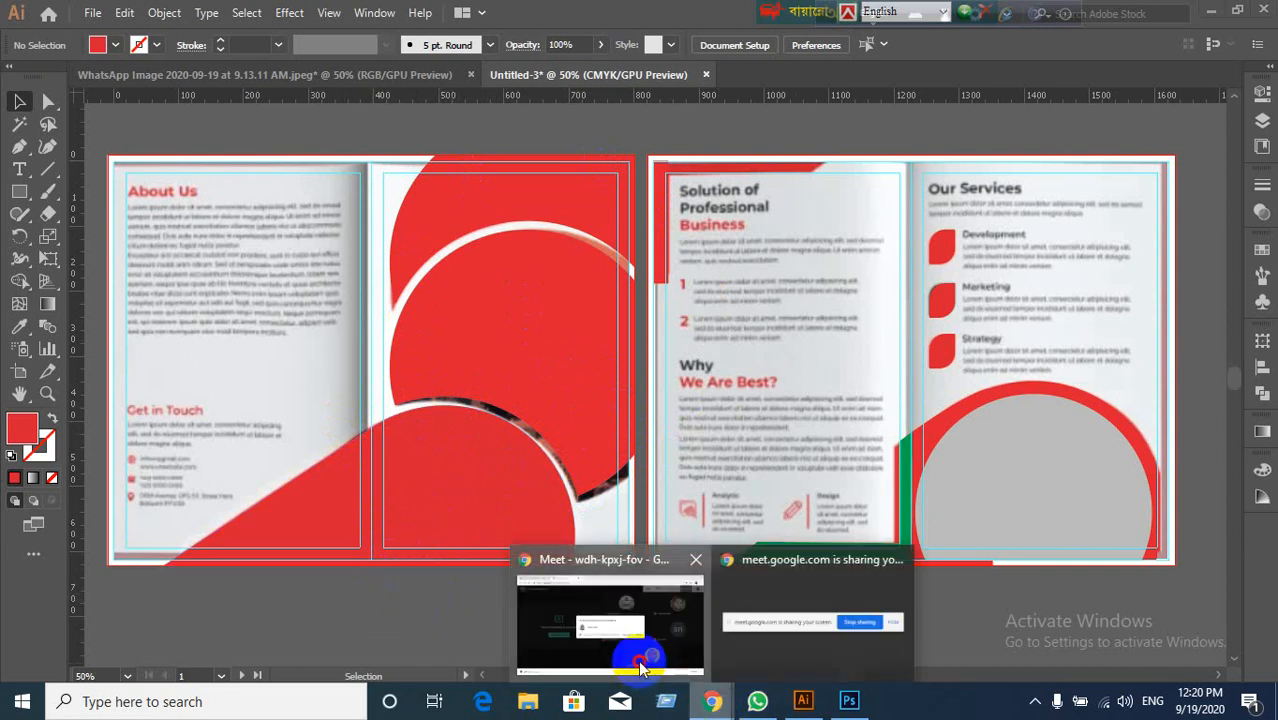
{"action": "left_click", "coordinate": [638, 660]}
{"action": "left_click", "coordinate": [834, 403]}
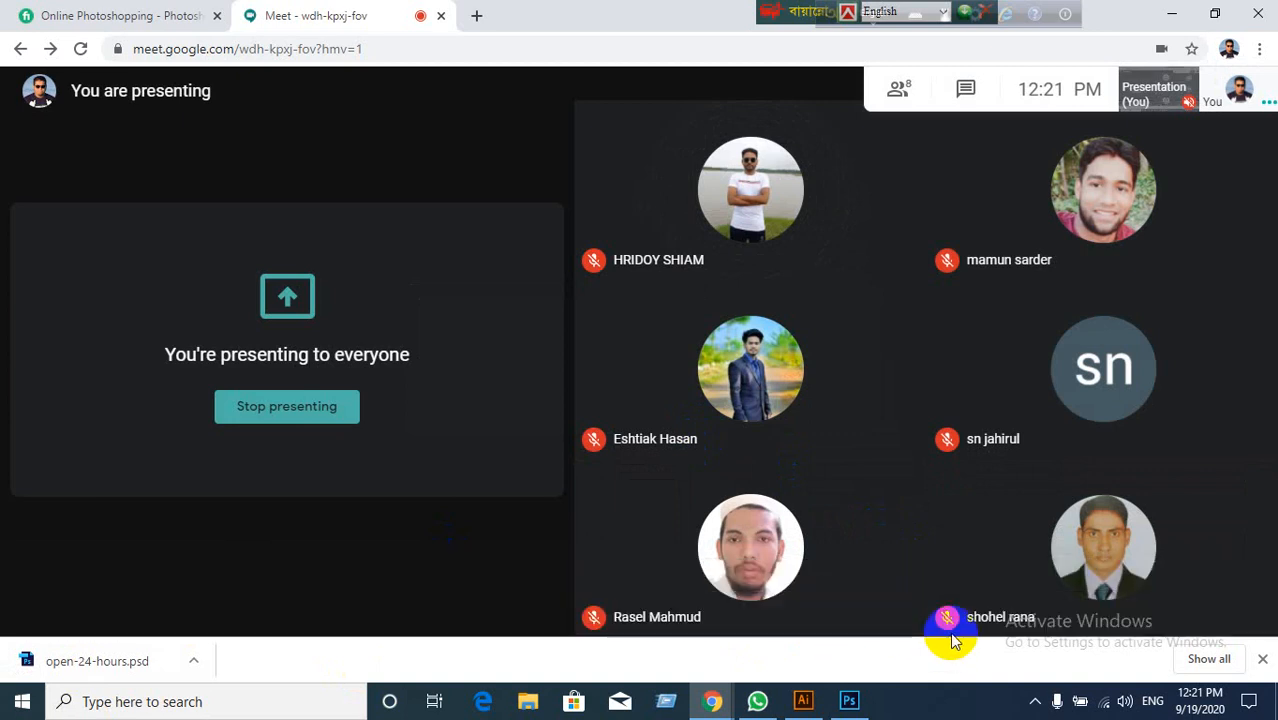
Step: Return from the Meet call to Illustrator and delete the three red squares above the brochure pages
{"action": "mouse_move", "coordinate": [951, 633]}
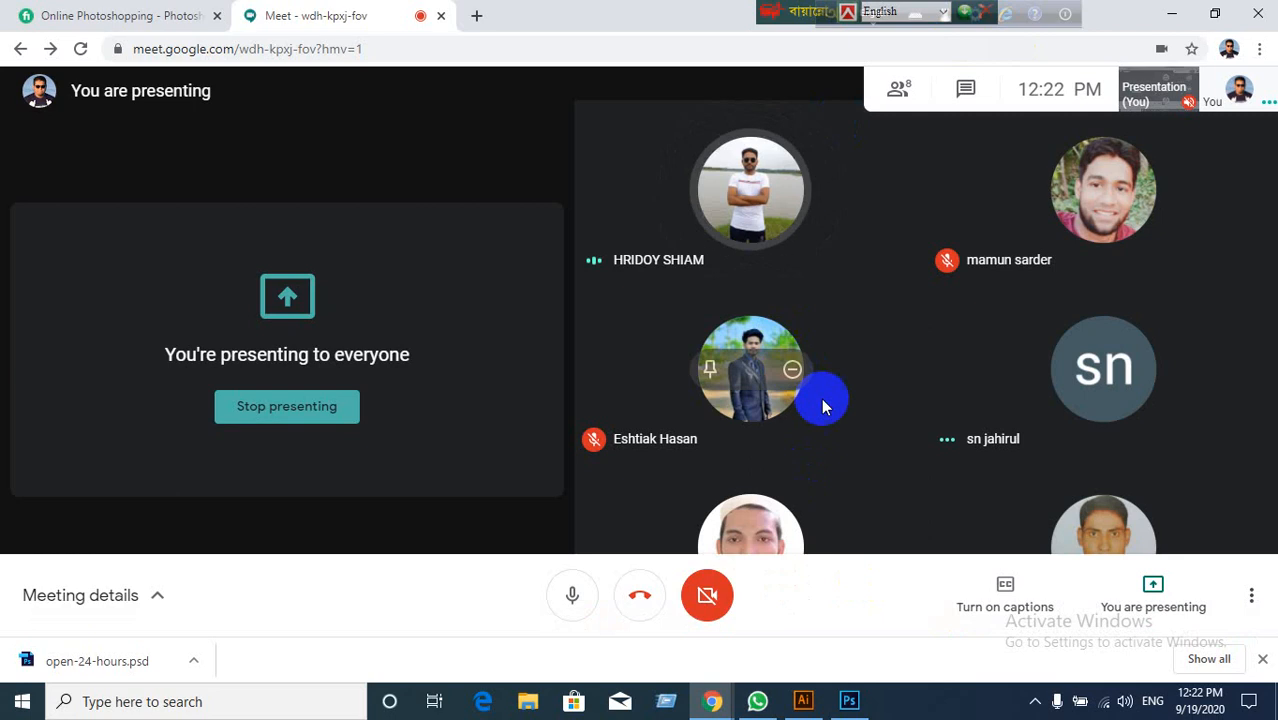
{"action": "left_click", "coordinate": [805, 700]}
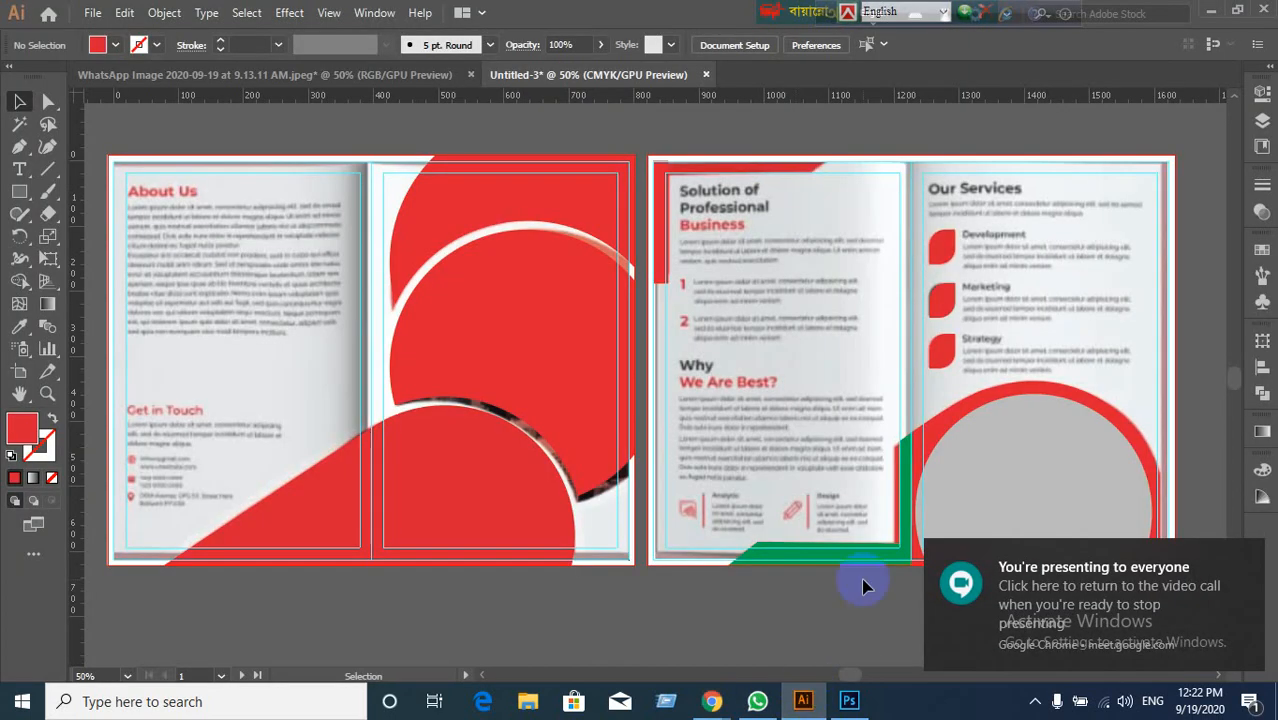
{"action": "scroll", "coordinate": [795, 585], "scroll_direction": "down", "scroll_amount": 1}
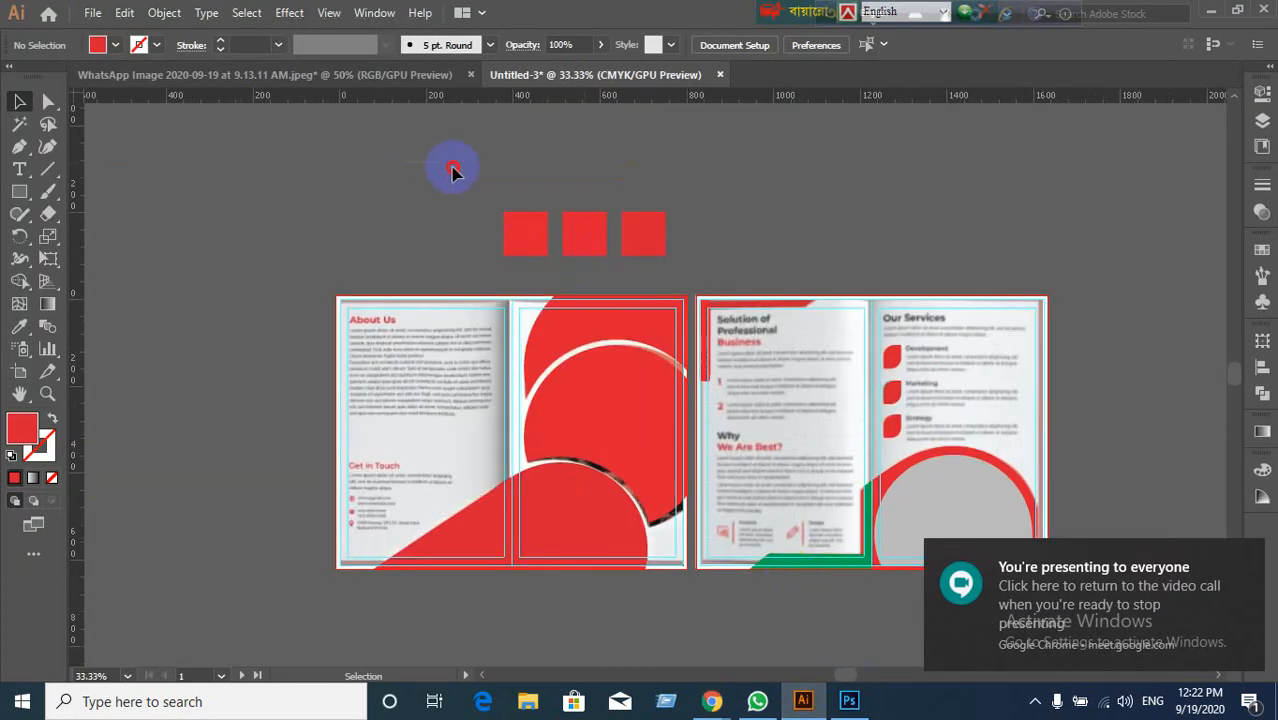
{"action": "left_click_drag", "start_coordinate": [452, 172], "coordinate": [752, 290]}
{"action": "key", "text": "Delete"}
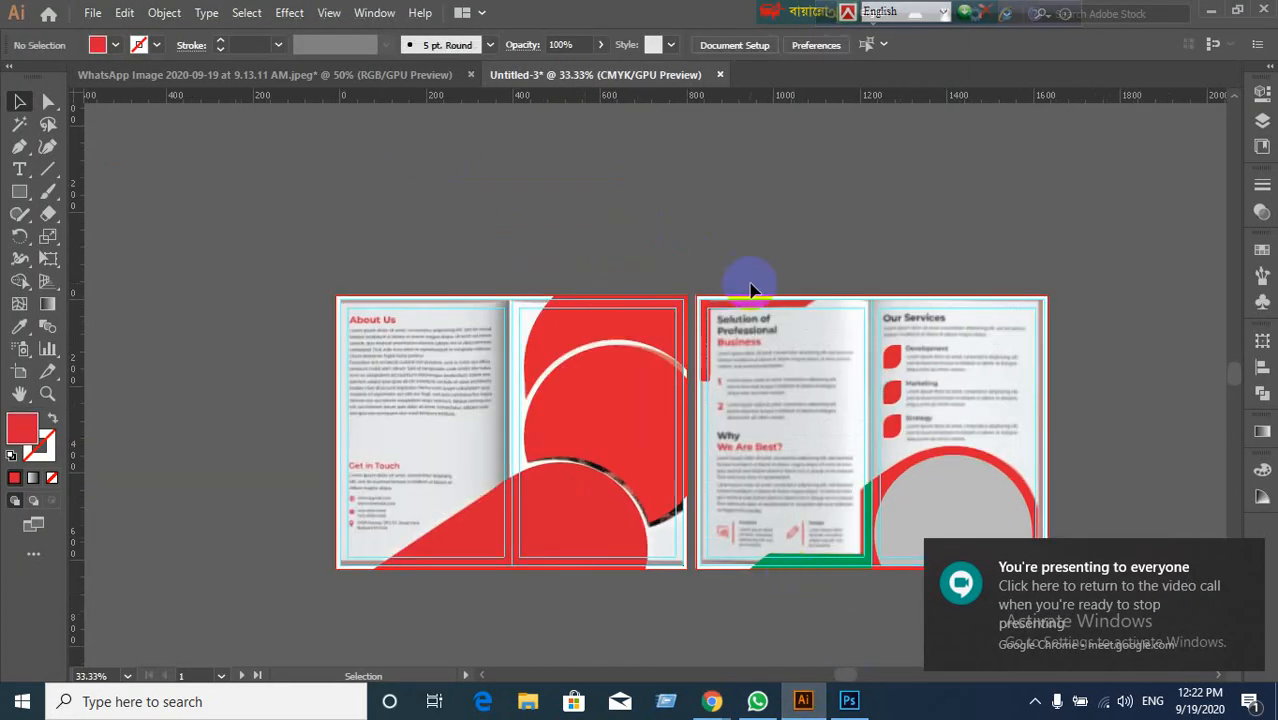
{"action": "scroll", "coordinate": [747, 277], "scroll_direction": "up", "scroll_amount": 1}
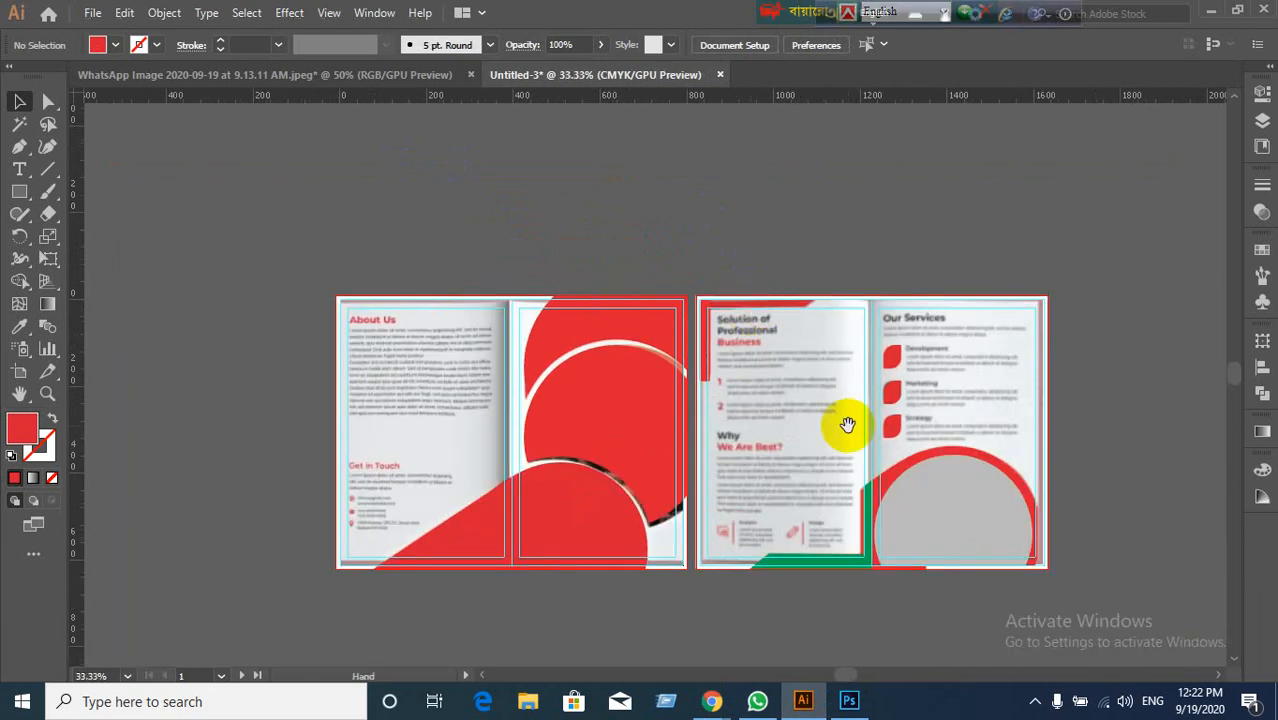
{"action": "scroll", "coordinate": [845, 422], "scroll_direction": "down", "scroll_amount": 1}
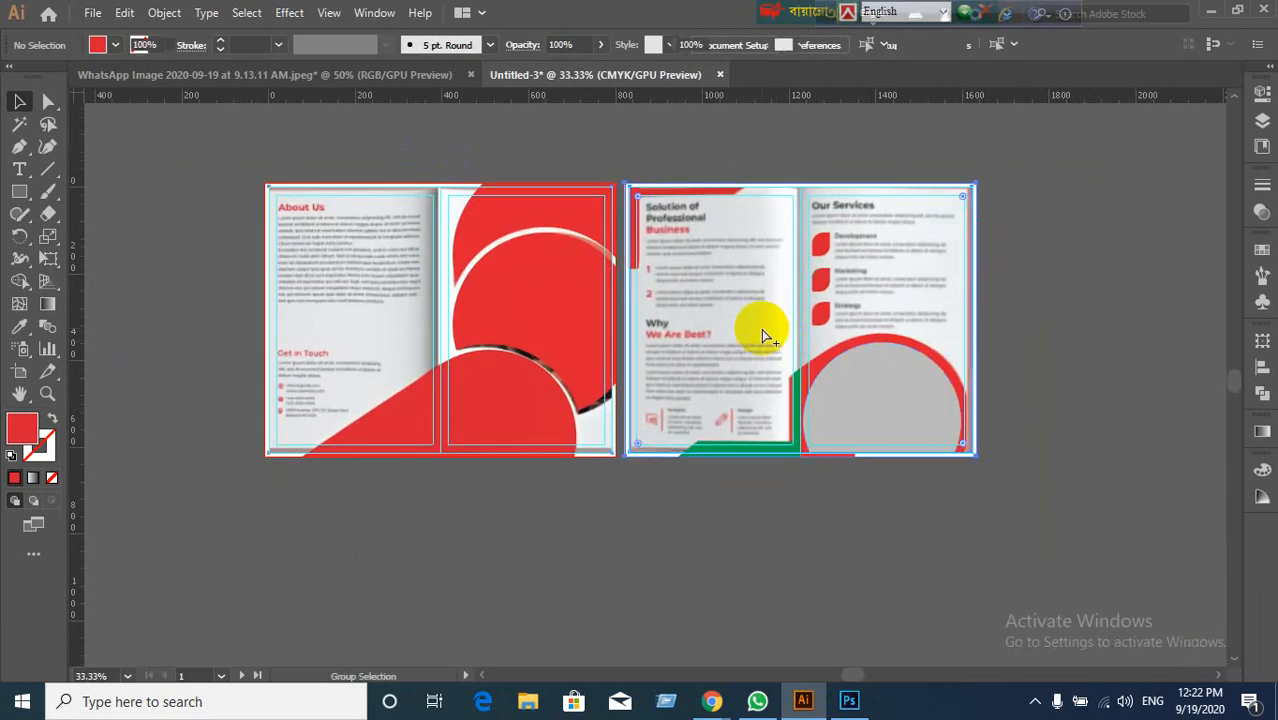
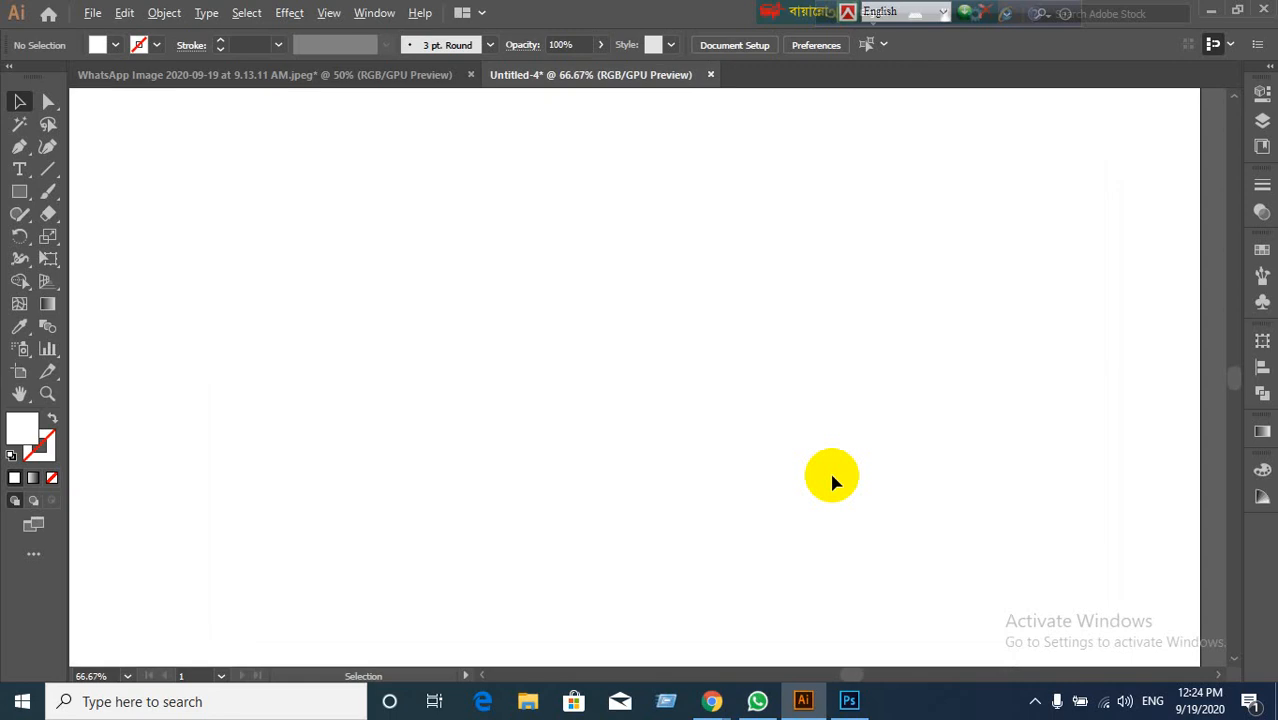
Step: Draw a square near the upper-left corner of the blank Untitled-4 artboard
{"action": "scroll", "coordinate": [831, 481], "scroll_direction": "down", "scroll_amount": 2}
{"action": "scroll", "coordinate": [833, 482], "scroll_direction": "up", "scroll_amount": 1}
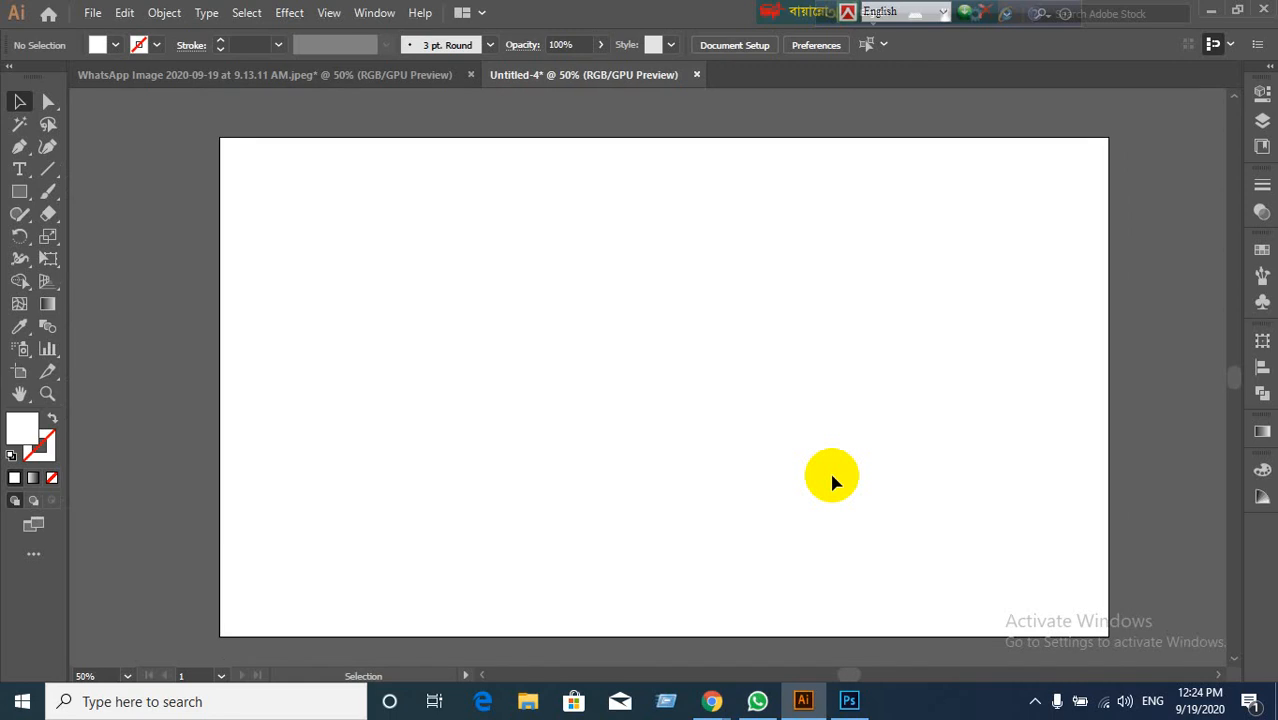
{"action": "left_click_drag", "start_coordinate": [835, 474], "coordinate": [788, 452]}
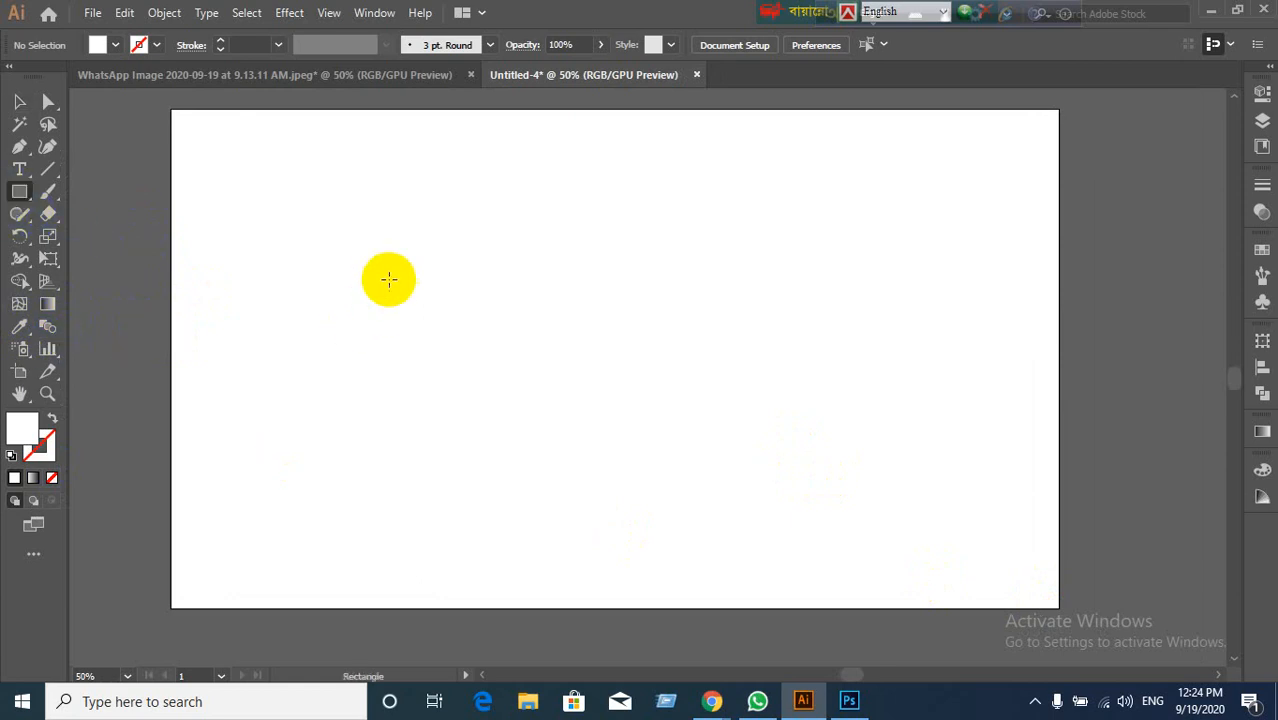
{"action": "left_click_drag", "start_coordinate": [258, 173], "coordinate": [371, 284]}
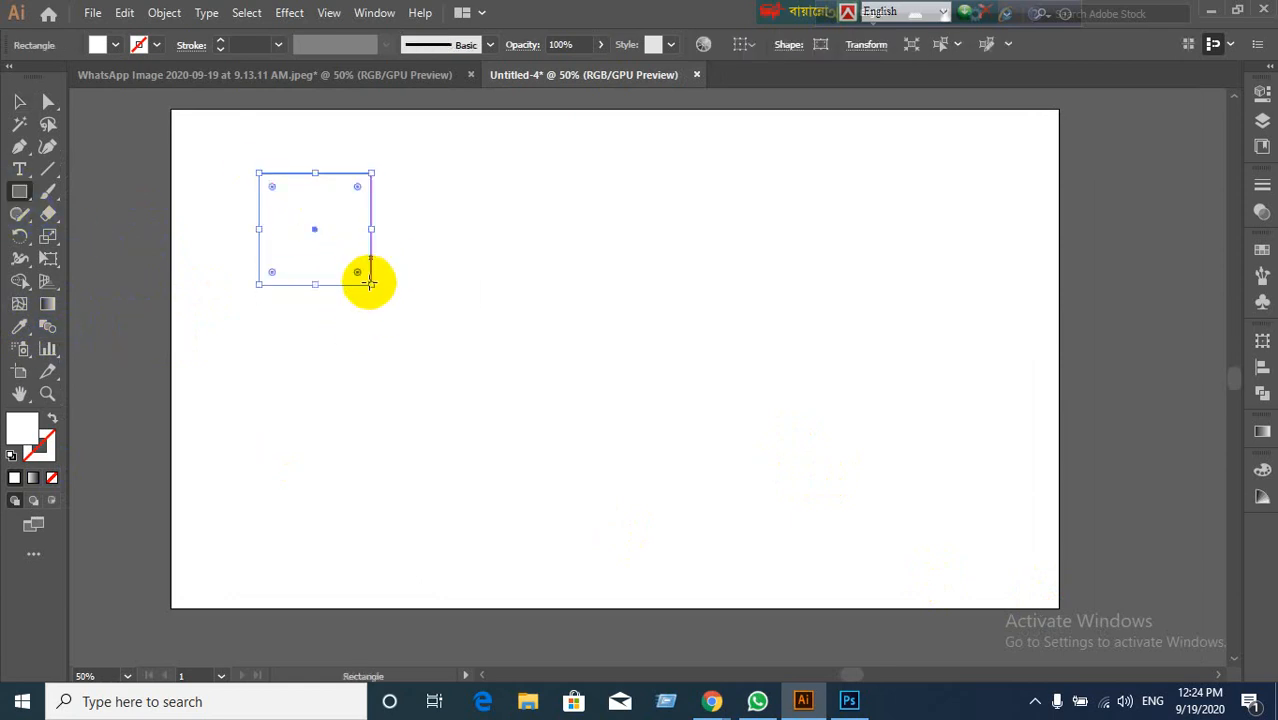
Step: Fill the square with the red FF001F
{"action": "double_click", "coordinate": [18, 443]}
{"action": "left_click_drag", "start_coordinate": [596, 317], "coordinate": [720, 239]}
{"action": "left_click", "coordinate": [816, 235]}
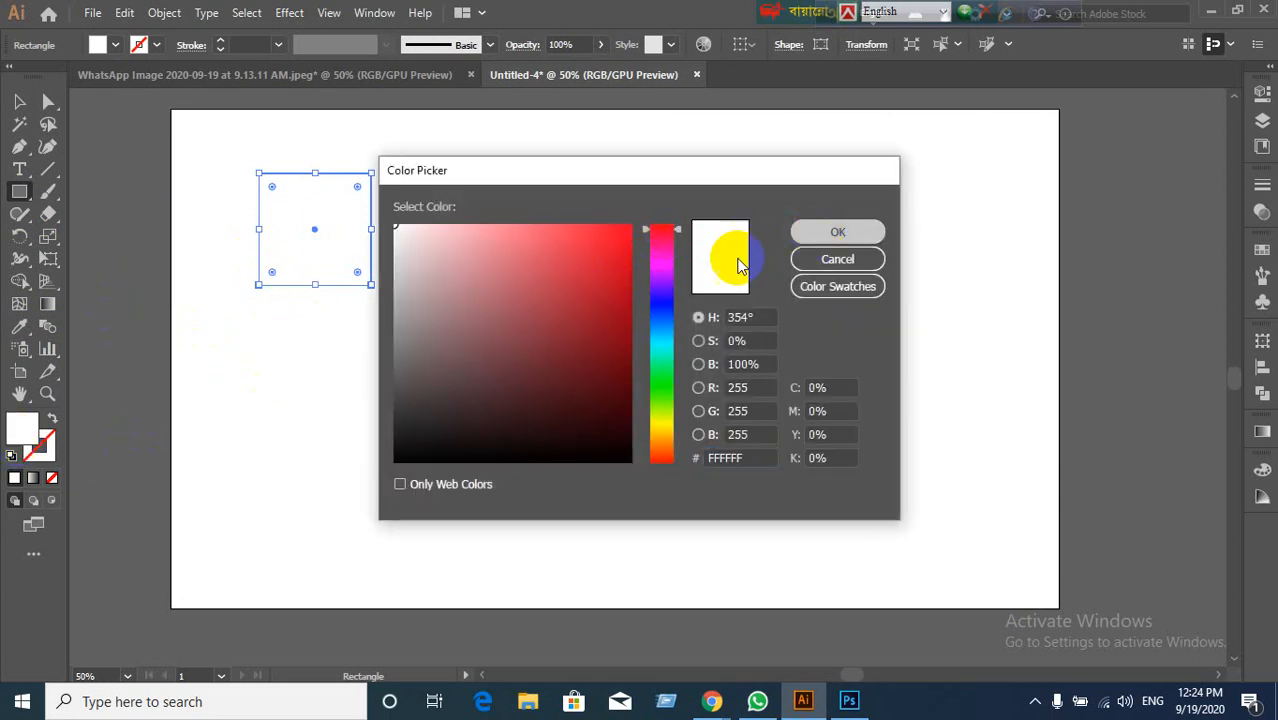
{"action": "double_click", "coordinate": [25, 437]}
{"action": "left_click_drag", "start_coordinate": [606, 296], "coordinate": [650, 221]}
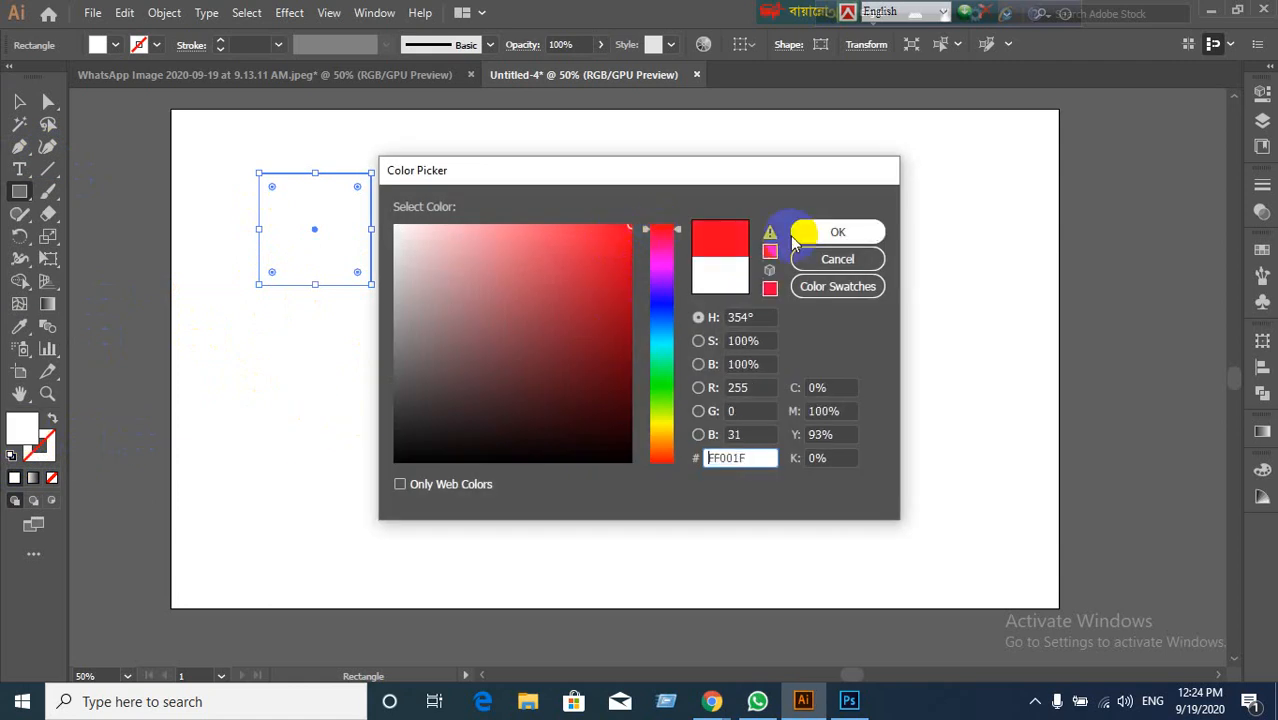
{"action": "left_click", "coordinate": [823, 240]}
{"action": "left_click", "coordinate": [20, 101]}
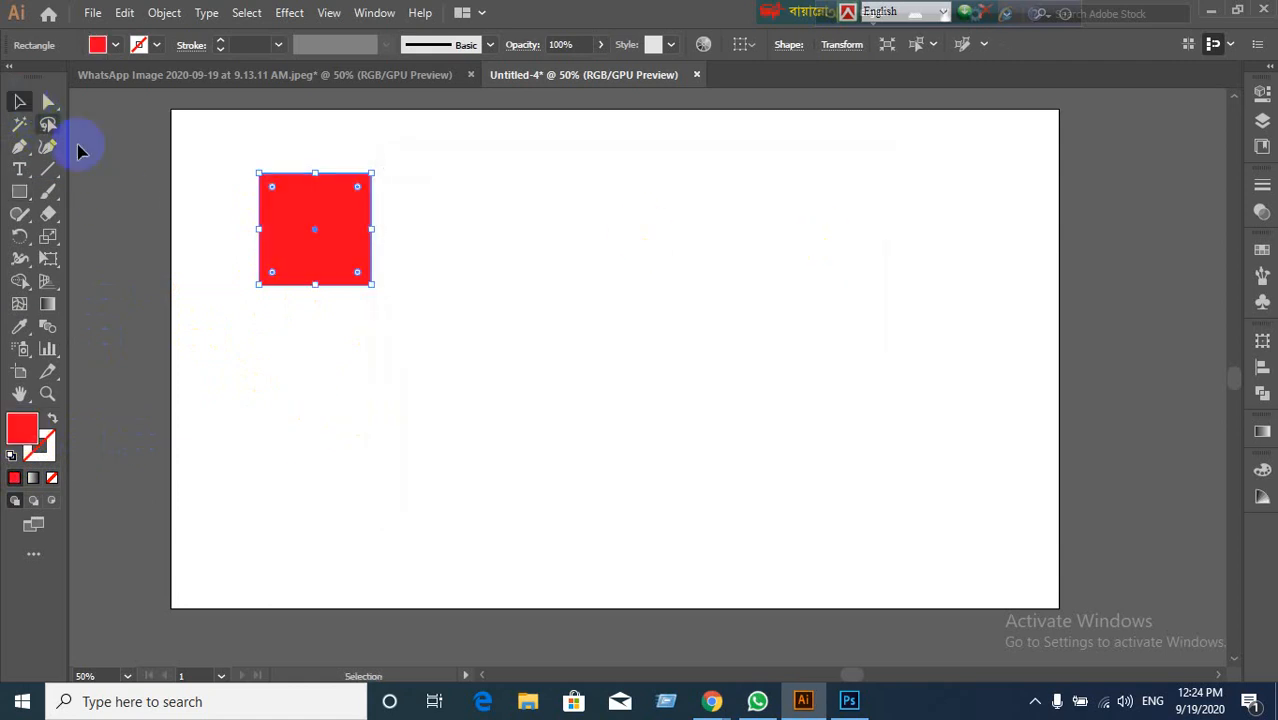
Step: Shift the red square towards the artboard's upper-left corner and place a much smaller copy of it near the artboard's centre
{"action": "left_click", "coordinate": [330, 258]}
{"action": "left_click_drag", "start_coordinate": [330, 258], "coordinate": [593, 438]}
{"action": "left_click", "coordinate": [723, 473]}
{"action": "left_click", "coordinate": [587, 441]}
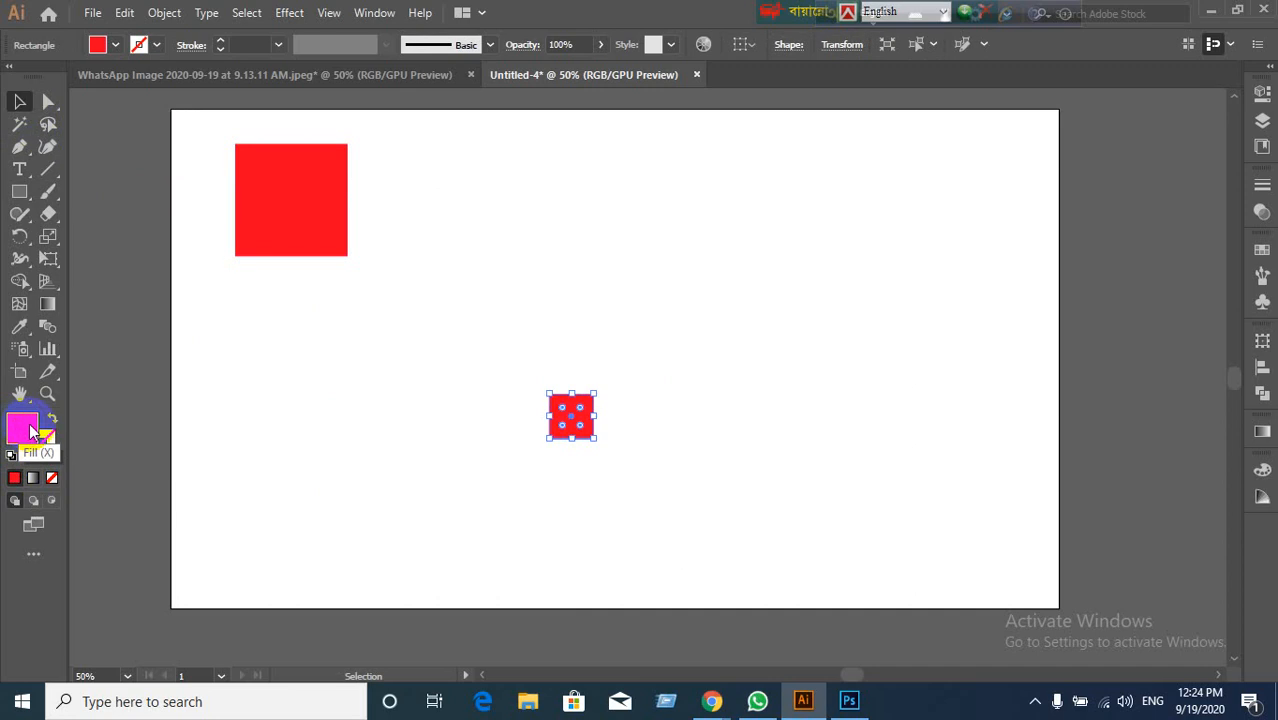
Step: Recolour the small square blue with 000DFF
{"action": "double_click", "coordinate": [33, 436]}
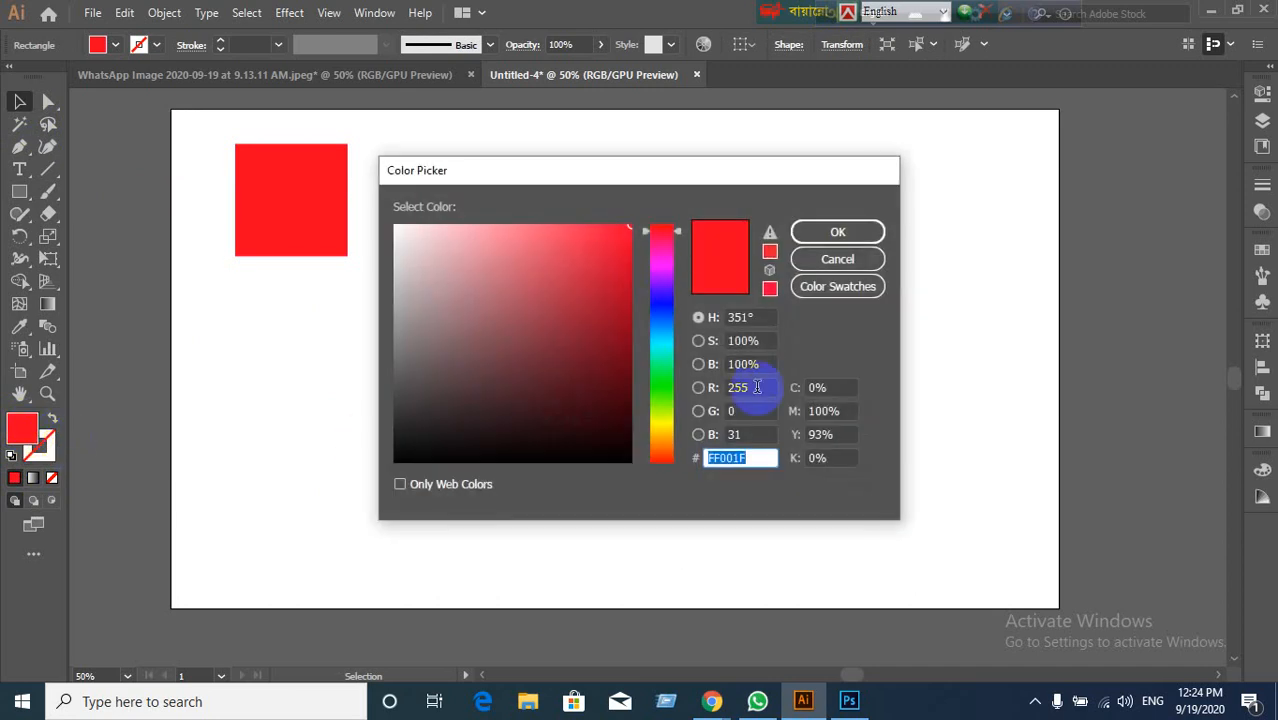
{"action": "left_click", "coordinate": [646, 237]}
{"action": "left_click_drag", "start_coordinate": [645, 235], "coordinate": [648, 305]}
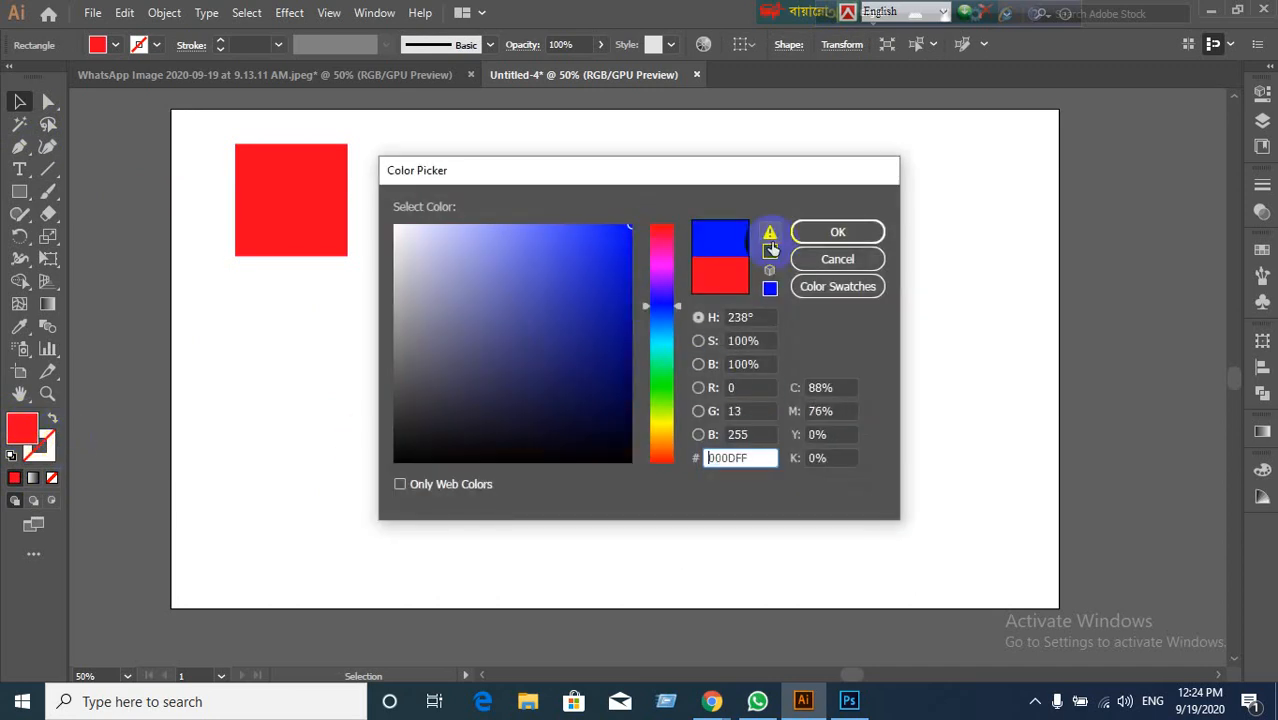
{"action": "left_click", "coordinate": [797, 238]}
{"action": "left_click", "coordinate": [423, 402]}
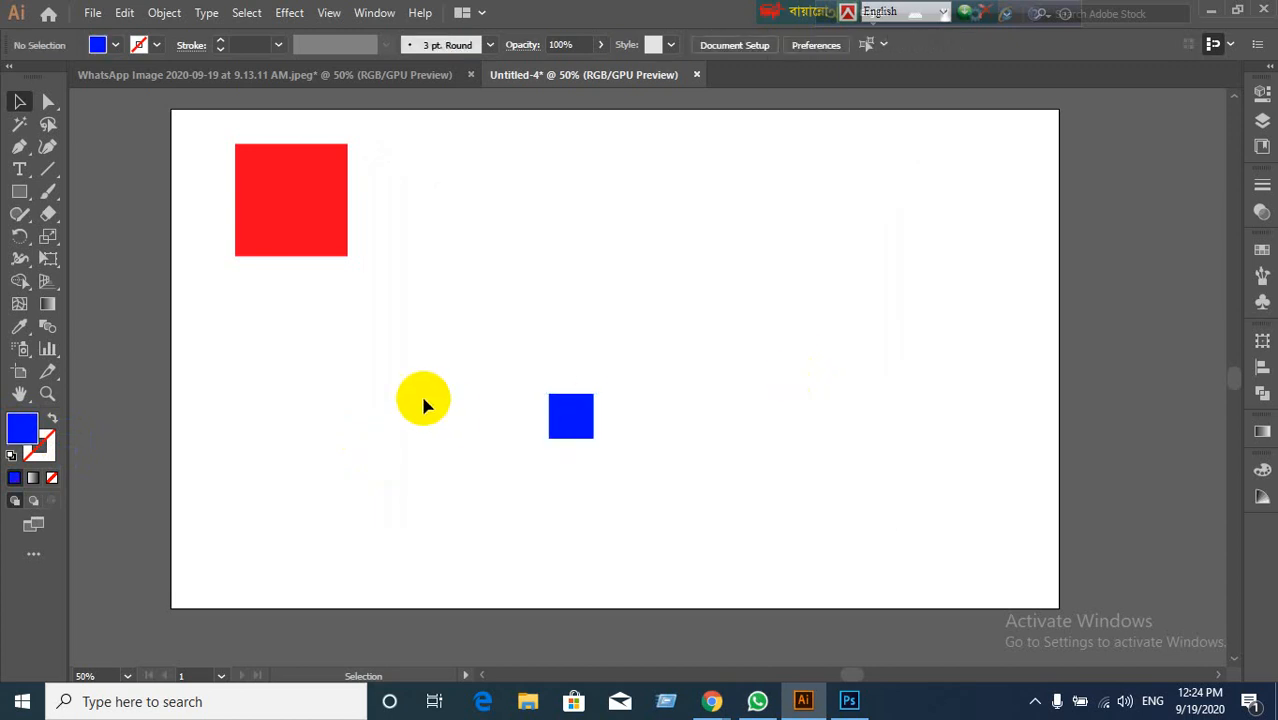
{"action": "left_click_drag", "start_coordinate": [175, 138], "coordinate": [762, 508]}
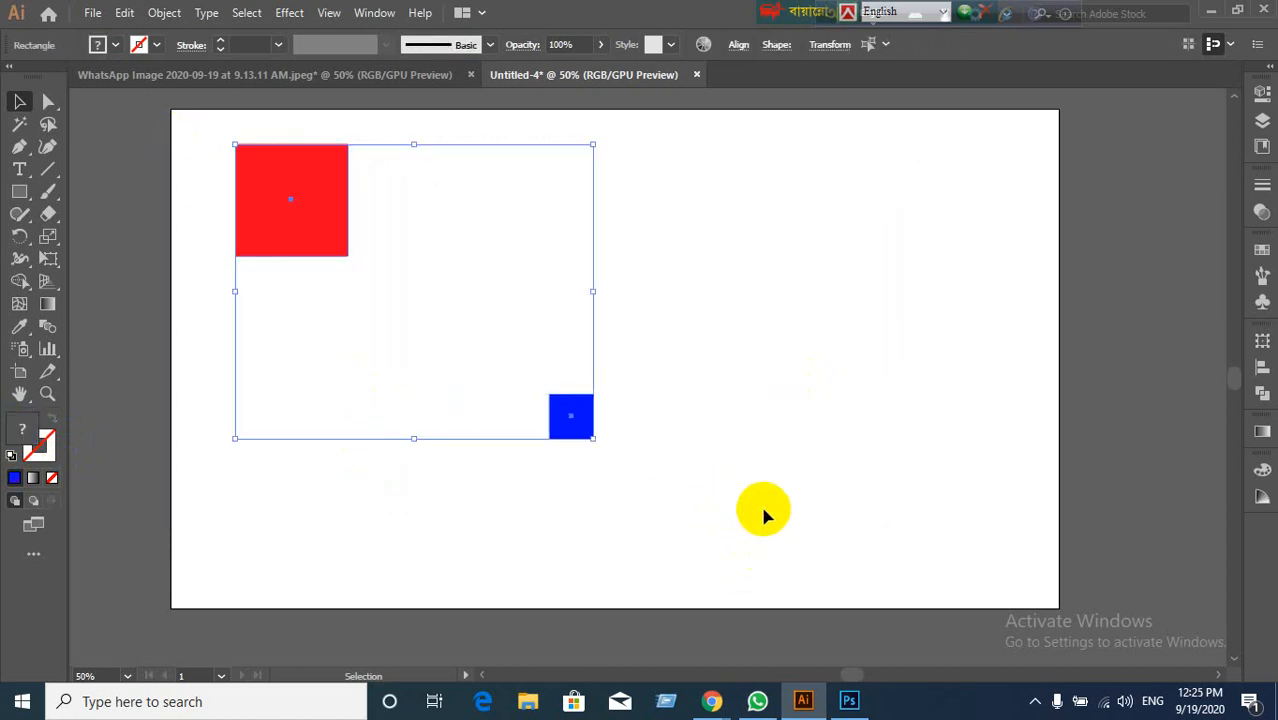
{"action": "left_click", "coordinate": [50, 330]}
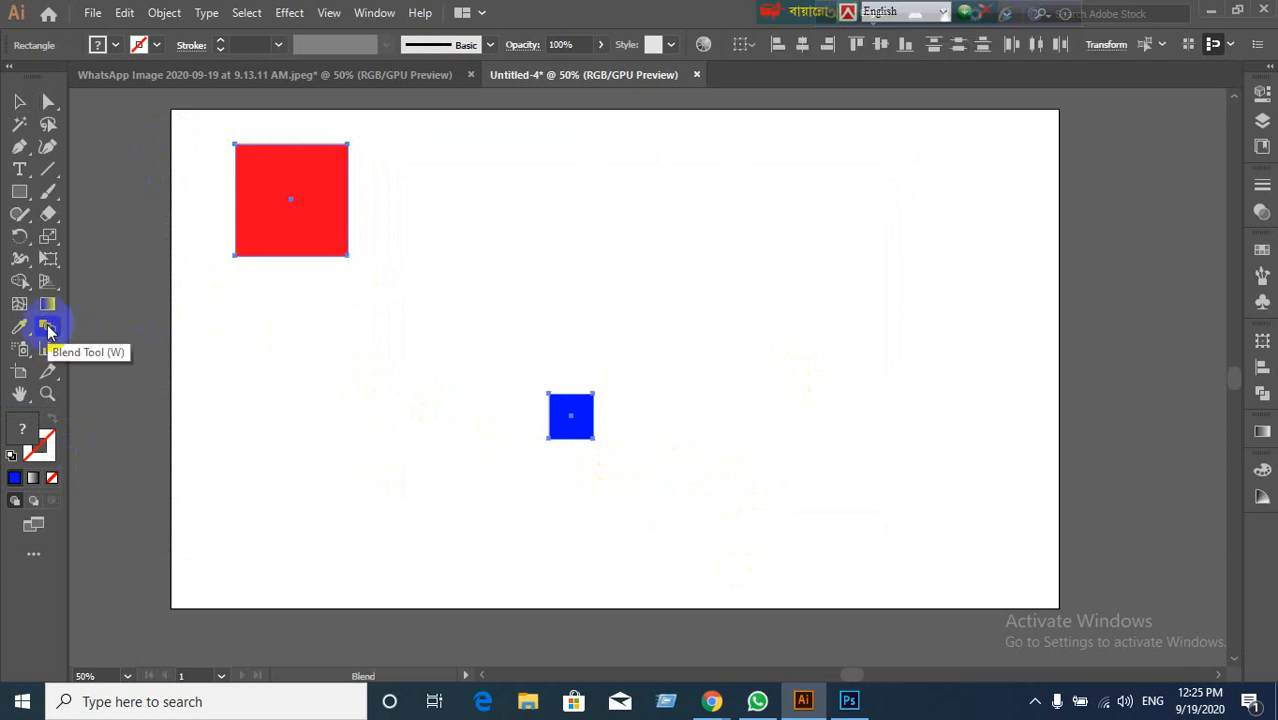
{"action": "left_click", "coordinate": [321, 220]}
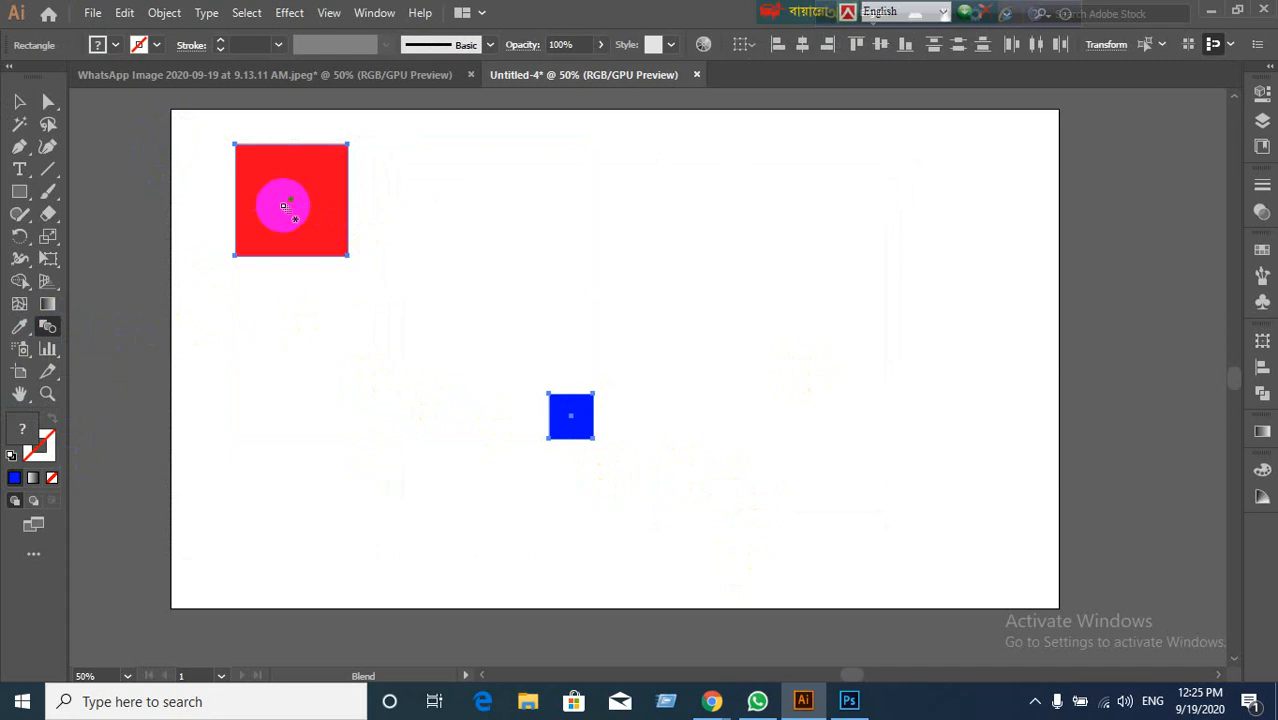
{"action": "left_click", "coordinate": [20, 104]}
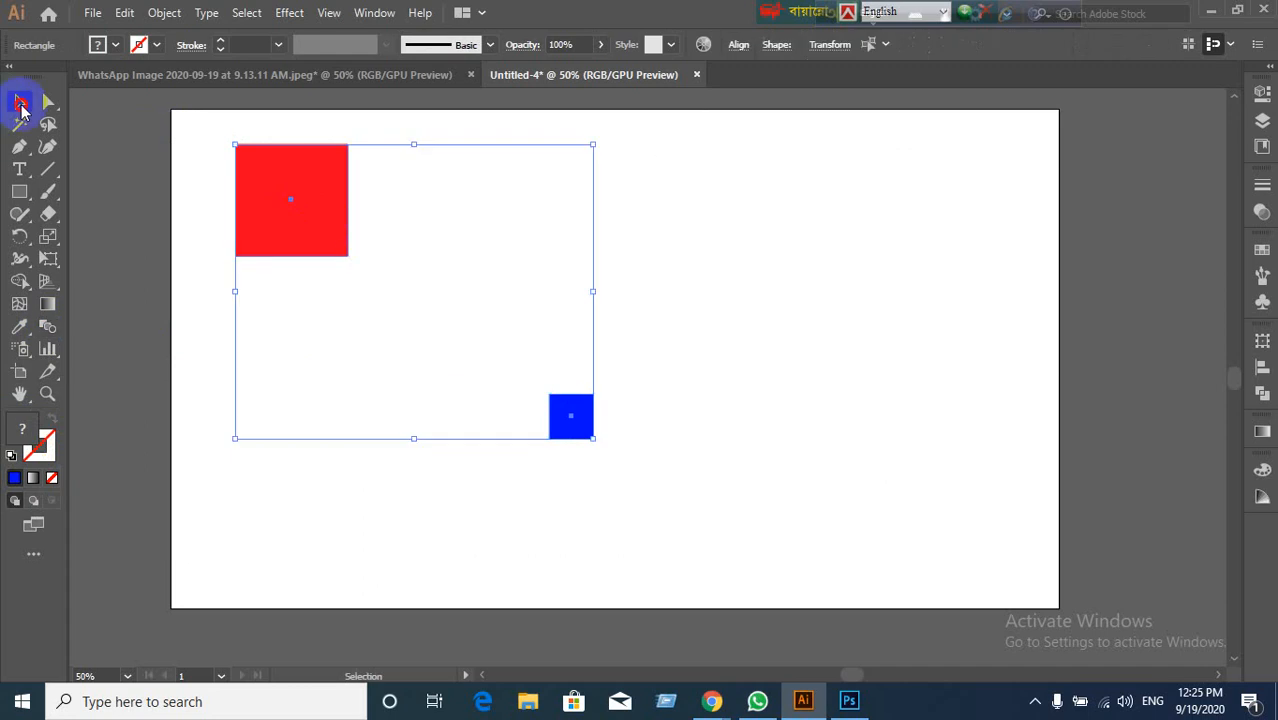
Step: Duplicate the red and blue square pair to the right side, with the blue copy beyond the artboard's edge
{"action": "left_click", "coordinate": [202, 326]}
{"action": "left_click_drag", "start_coordinate": [180, 192], "coordinate": [1133, 404]}
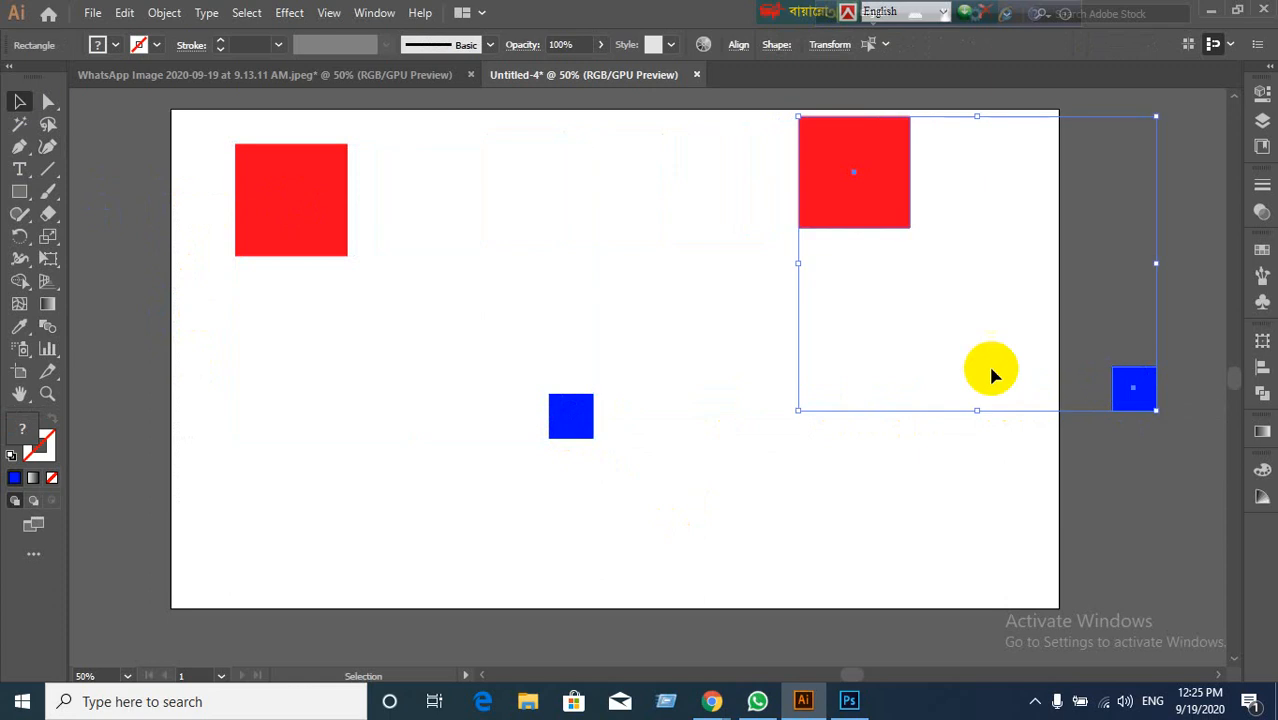
{"action": "left_click", "coordinate": [585, 331]}
Step: Blend the original red square into the small blue square with the Blend tool and undo the blend
{"action": "left_click_drag", "start_coordinate": [177, 174], "coordinate": [634, 510]}
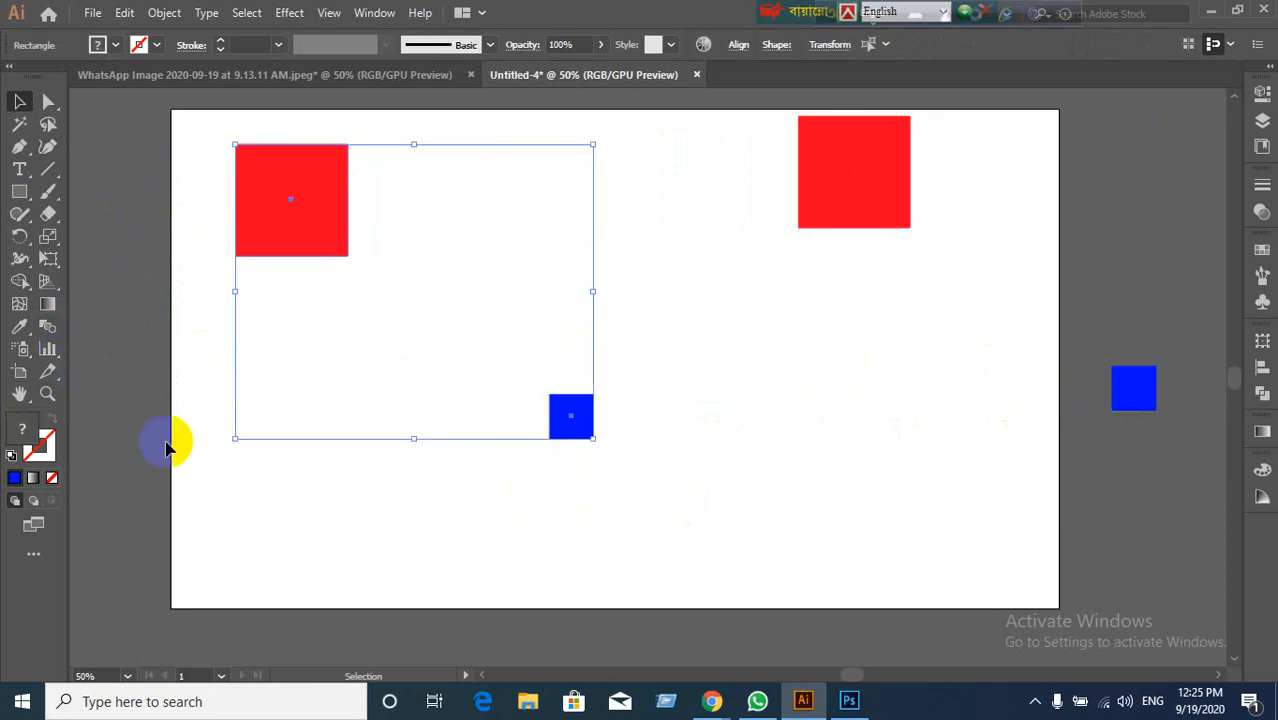
{"action": "left_click", "coordinate": [47, 326]}
{"action": "left_click", "coordinate": [298, 208]}
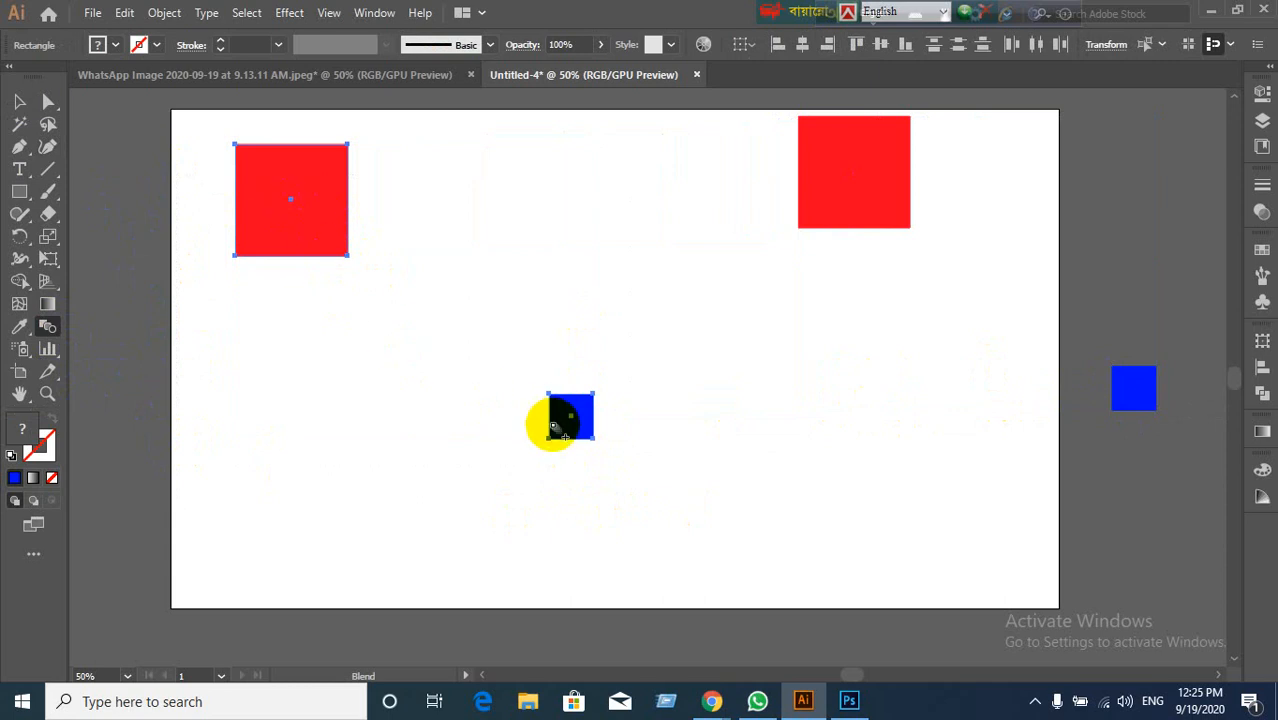
{"action": "left_click", "coordinate": [572, 418]}
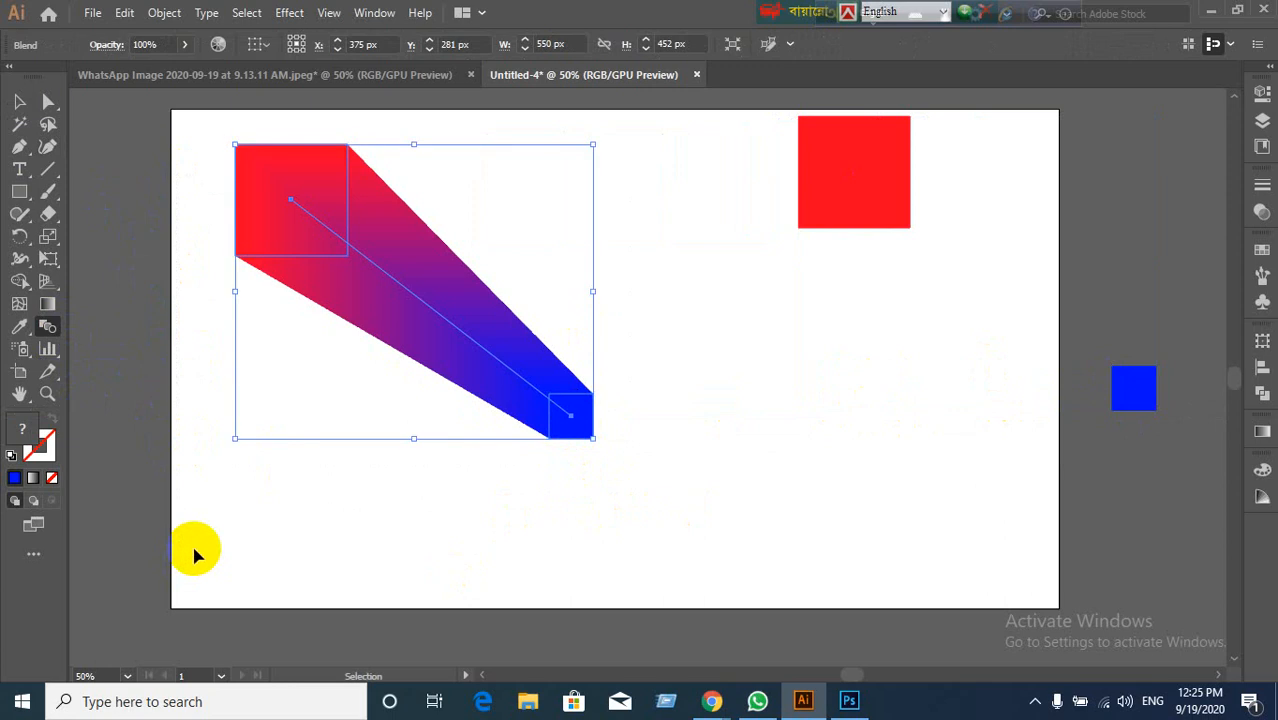
{"action": "key", "text": "ctrl+z"}
Step: Make a second copy of the original square pair at the artboard's lower right, below the first copy
{"action": "left_click", "coordinate": [20, 101]}
{"action": "left_click", "coordinate": [143, 248]}
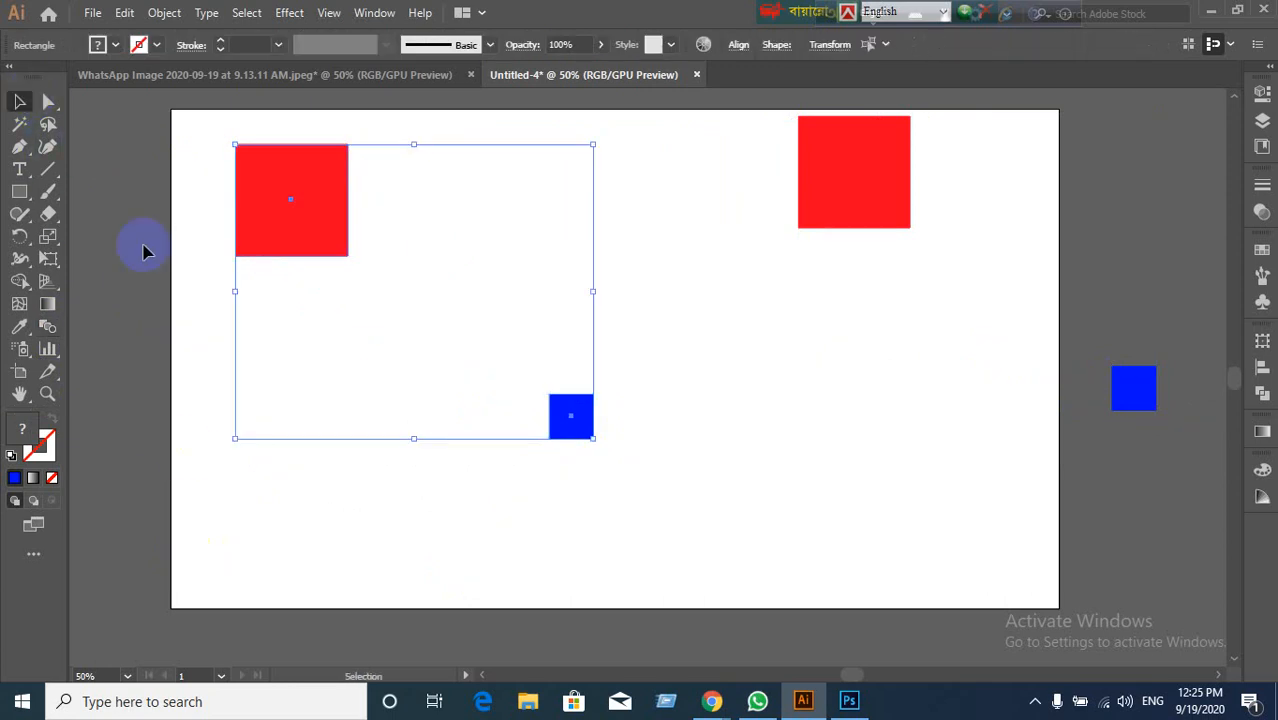
{"action": "left_click", "coordinate": [571, 416]}
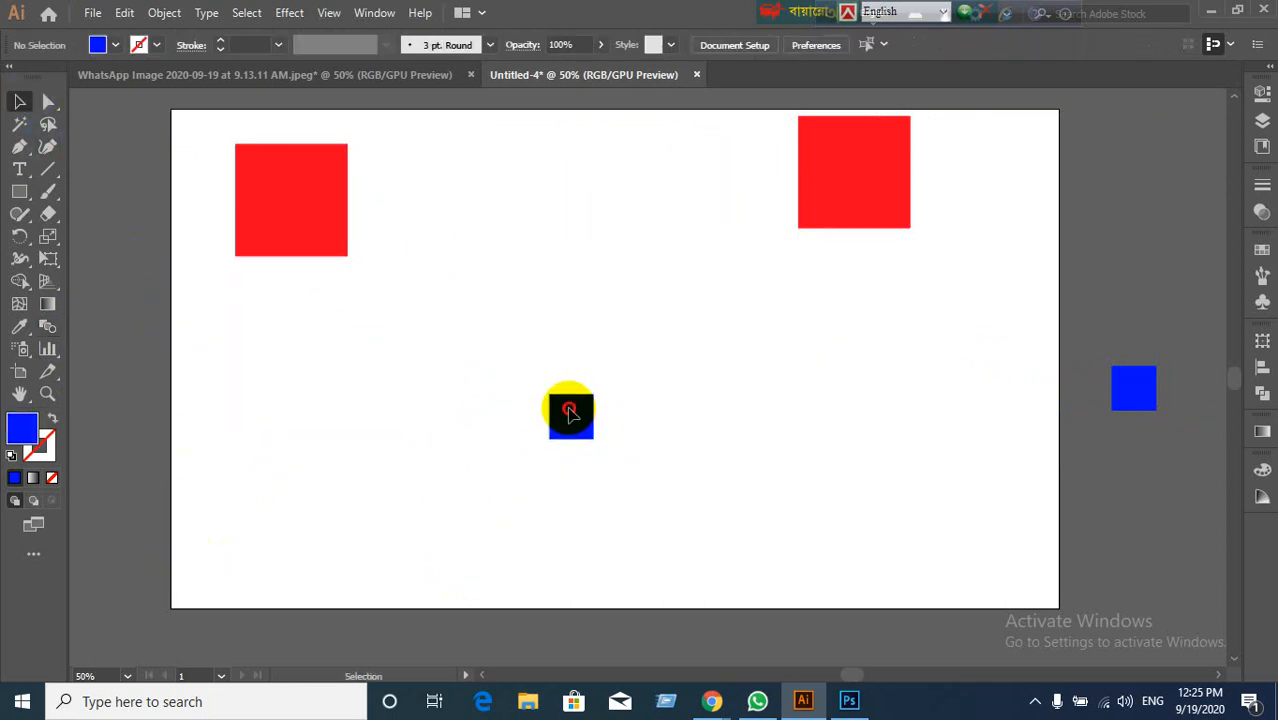
{"action": "left_click", "coordinate": [525, 490]}
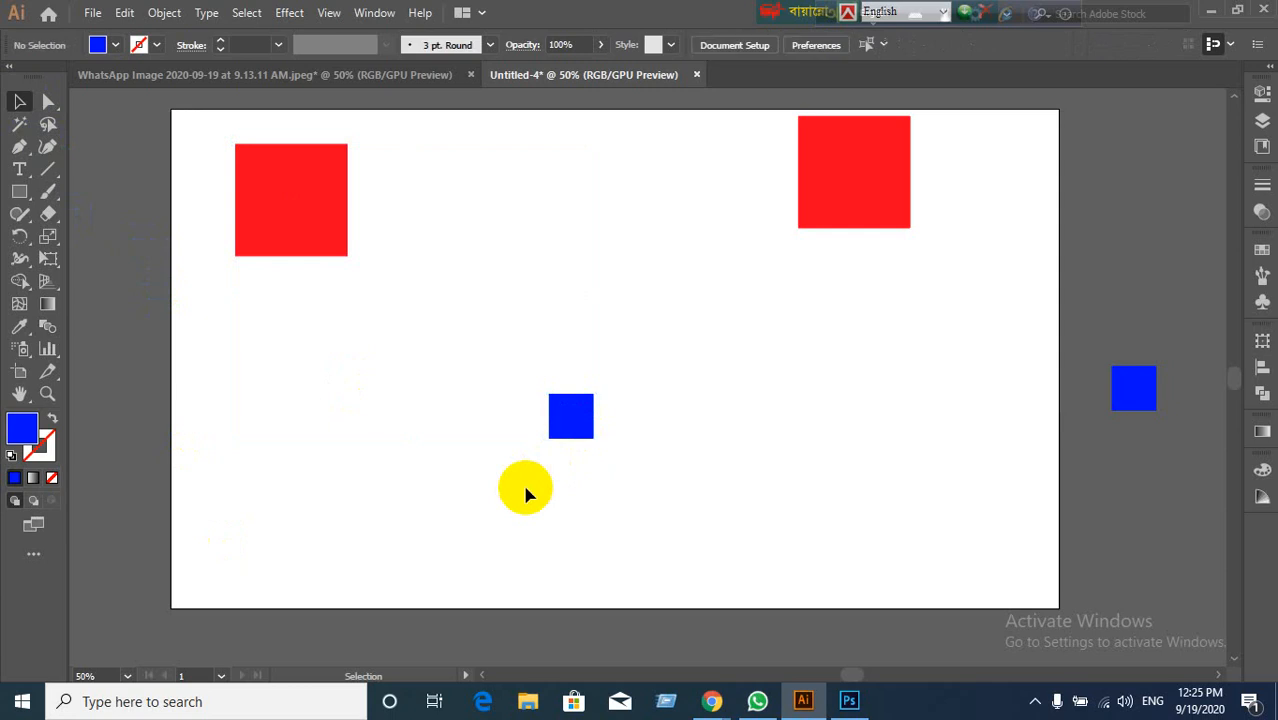
{"action": "left_click_drag", "start_coordinate": [222, 200], "coordinate": [1082, 582]}
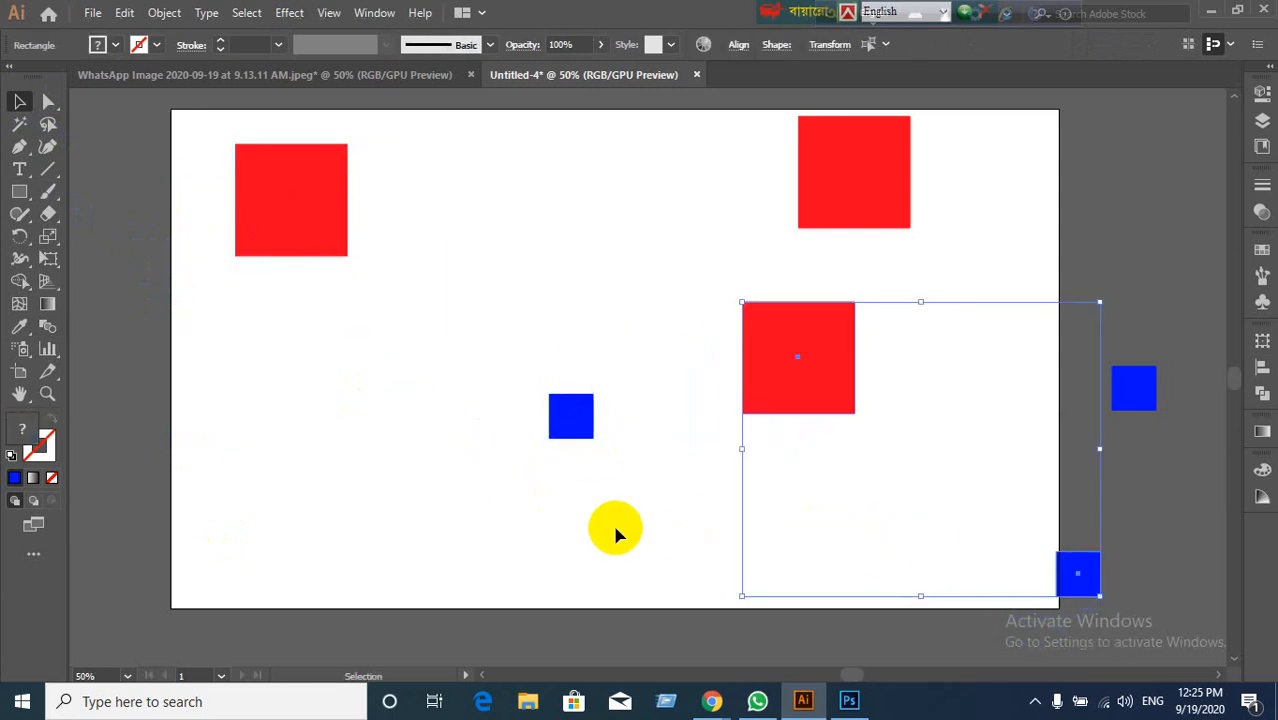
{"action": "left_click", "coordinate": [543, 452]}
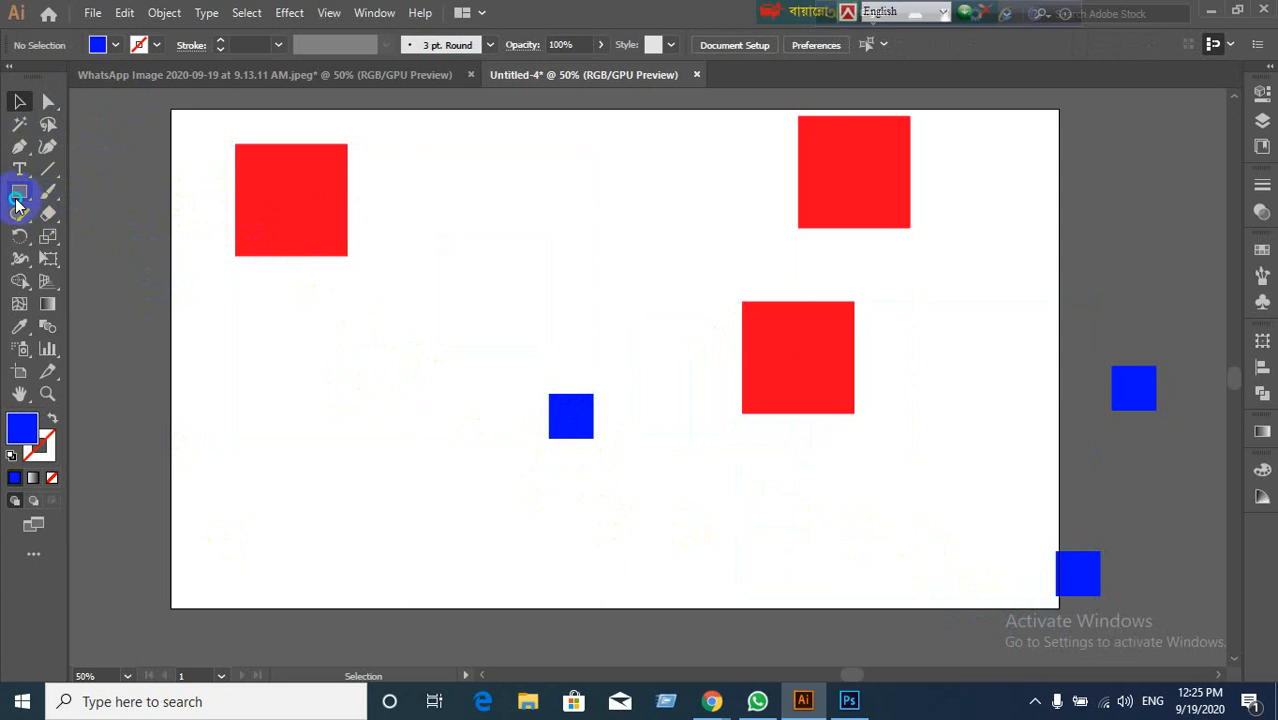
Step: Draw a small blue star, move the original small blue square off the artboard, and put the star in its place
{"action": "left_click_drag", "start_coordinate": [17, 205], "coordinate": [66, 280]}
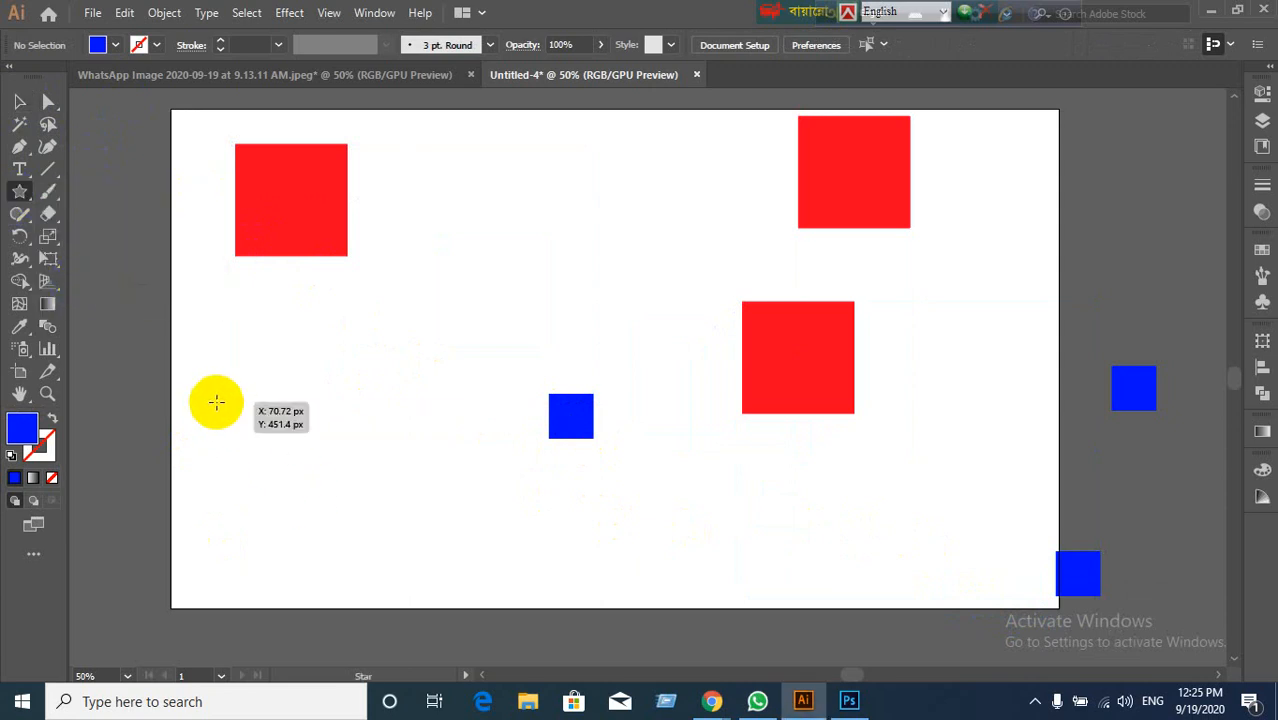
{"action": "left_click_drag", "start_coordinate": [217, 402], "coordinate": [492, 440]}
{"action": "left_click", "coordinate": [19, 101]}
{"action": "left_click", "coordinate": [414, 450]}
{"action": "left_click_drag", "start_coordinate": [585, 420], "coordinate": [112, 437]}
{"action": "left_click_drag", "start_coordinate": [494, 442], "coordinate": [549, 426]}
Step: Blend the original red square into the small blue star with the Blend tool and undo the blend
{"action": "left_click_drag", "start_coordinate": [200, 177], "coordinate": [565, 518]}
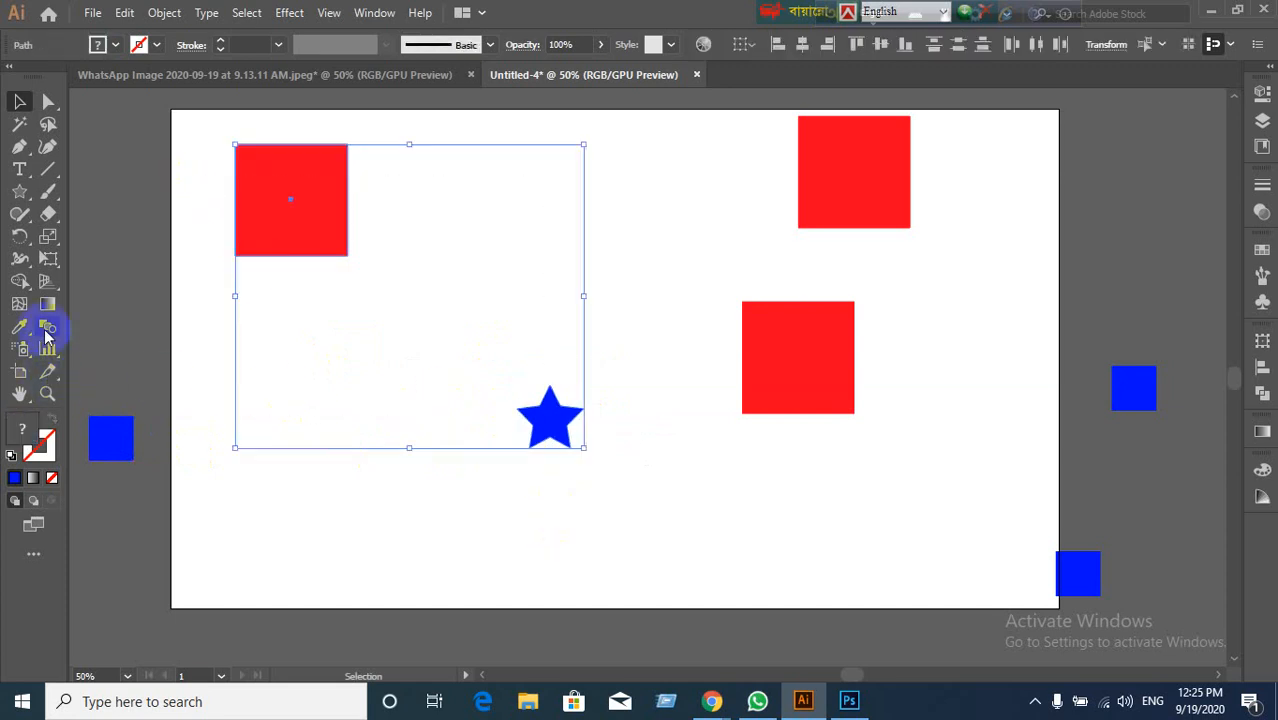
{"action": "left_click", "coordinate": [46, 330]}
{"action": "left_click", "coordinate": [290, 207]}
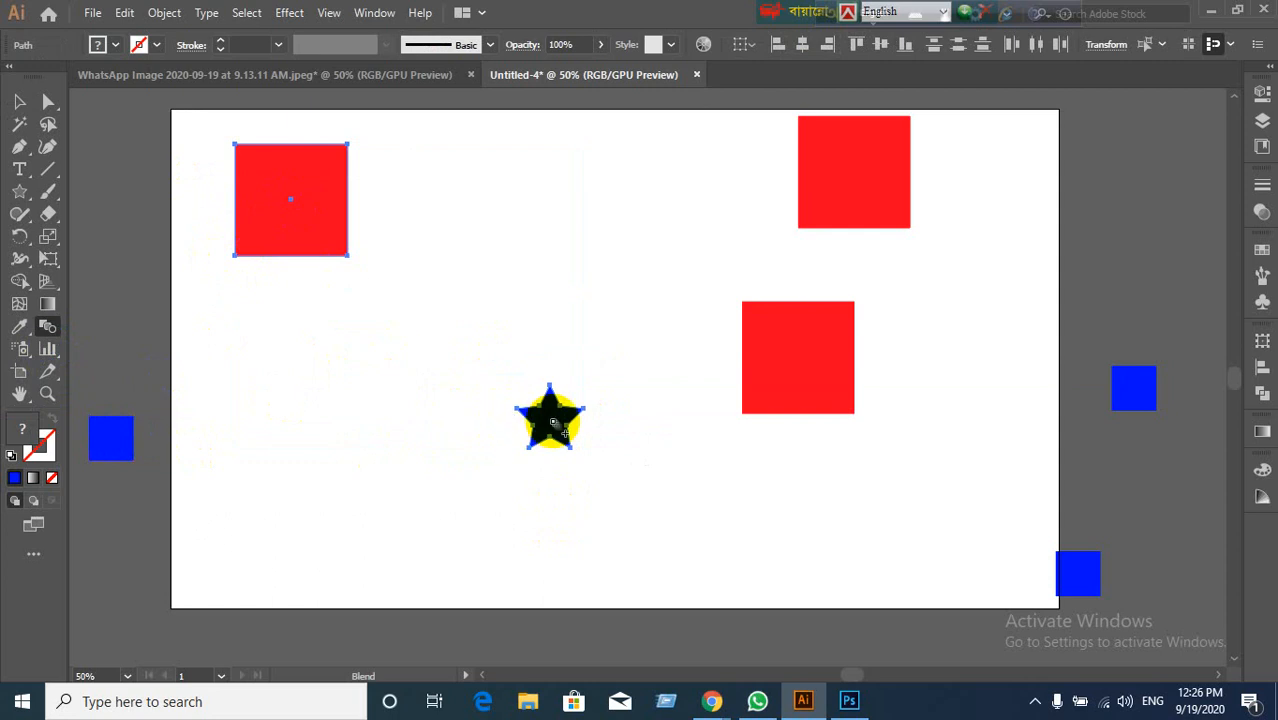
{"action": "scroll", "coordinate": [578, 441], "scroll_direction": "up", "scroll_amount": 3}
{"action": "scroll", "coordinate": [500, 405], "scroll_direction": "up", "scroll_amount": 3}
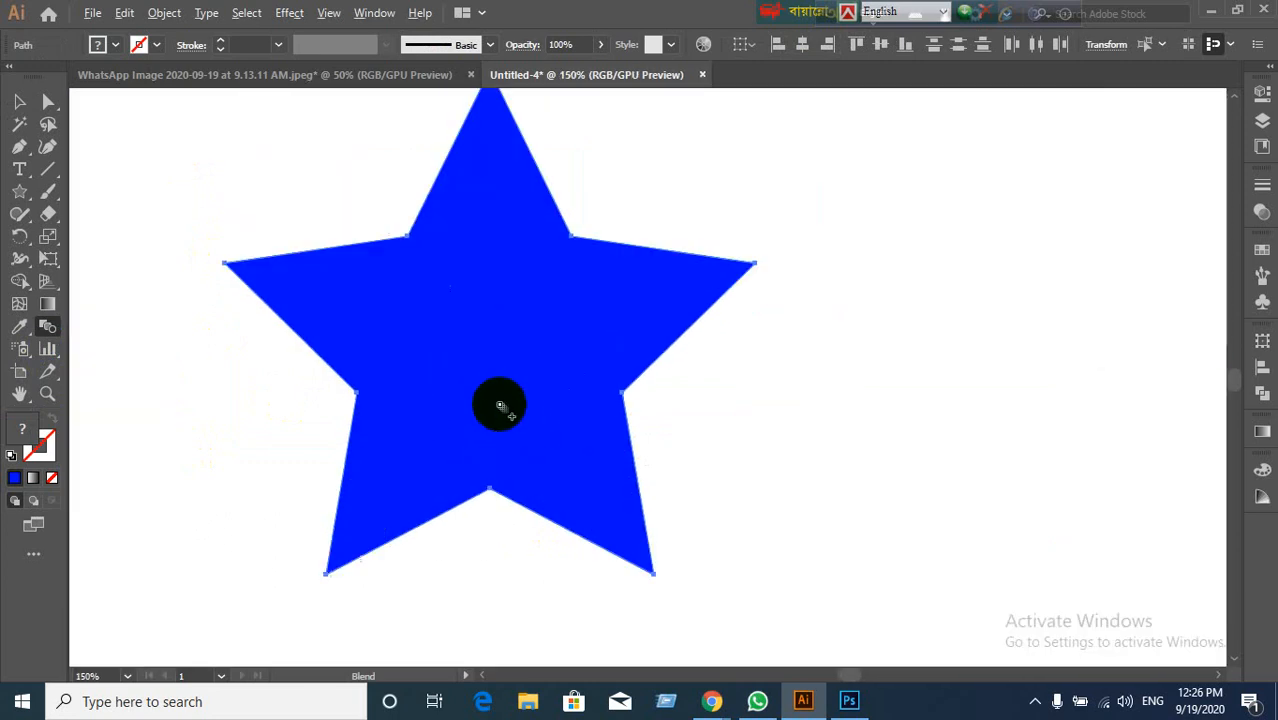
{"action": "scroll", "coordinate": [500, 405], "scroll_direction": "down", "scroll_amount": 3}
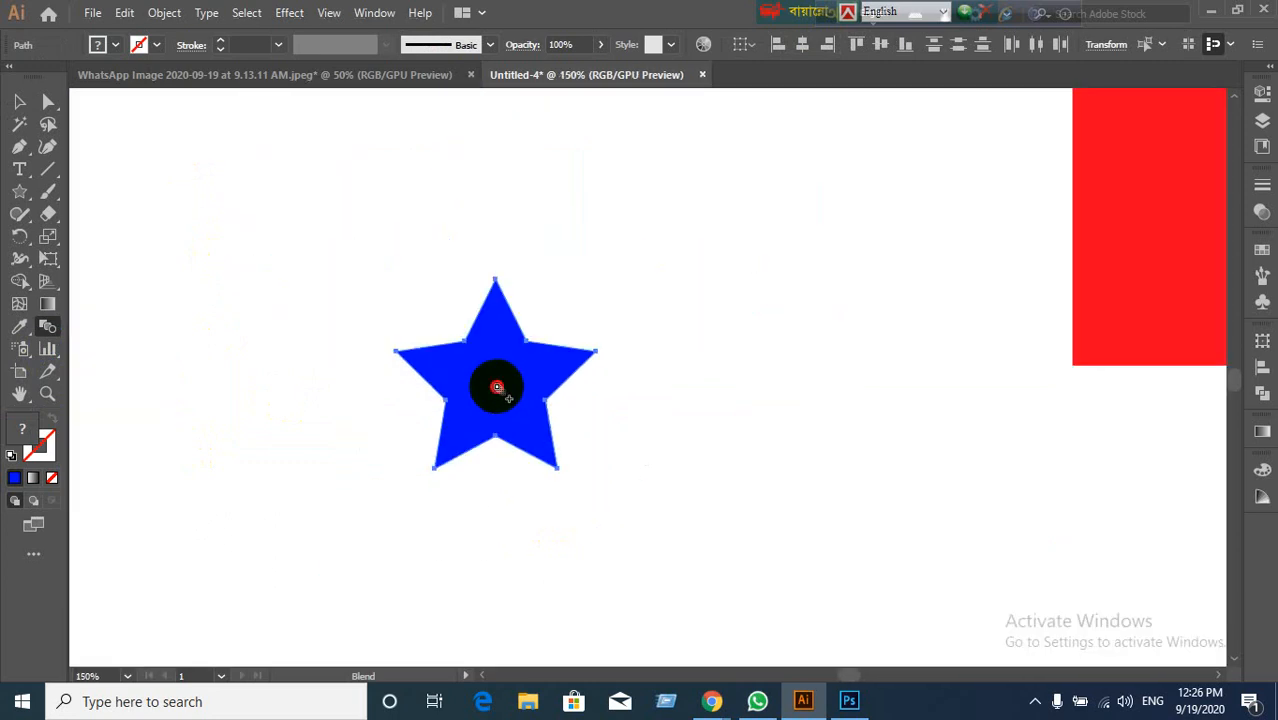
{"action": "left_click", "coordinate": [497, 387]}
{"action": "scroll", "coordinate": [565, 430], "scroll_direction": "down", "scroll_amount": 3}
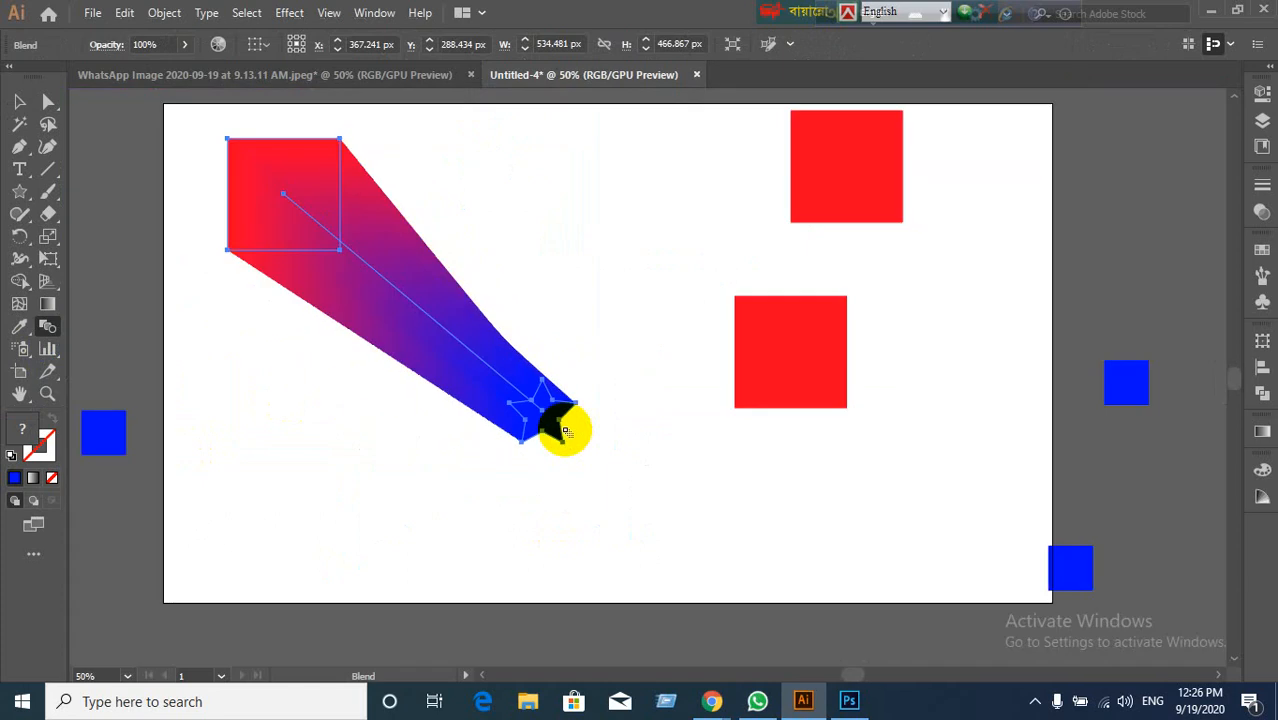
{"action": "scroll", "coordinate": [602, 470], "scroll_direction": "up", "scroll_amount": 1}
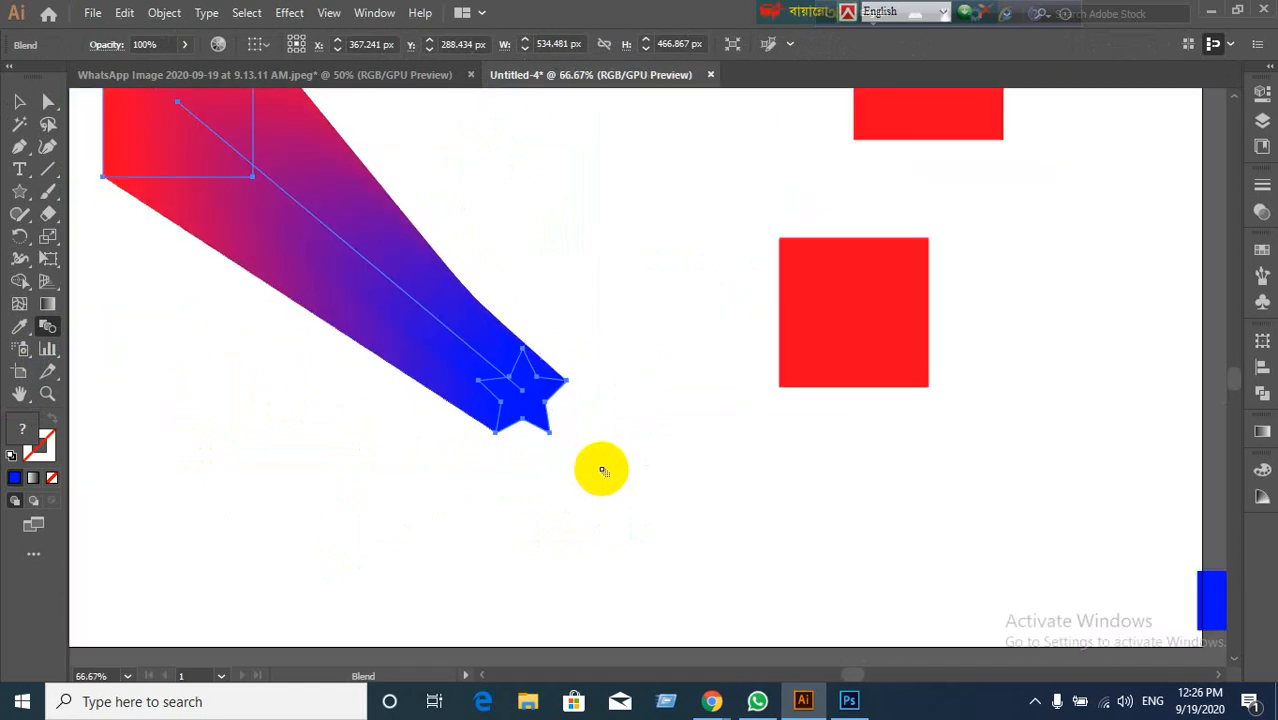
{"action": "scroll", "coordinate": [602, 470], "scroll_direction": "down", "scroll_amount": 1}
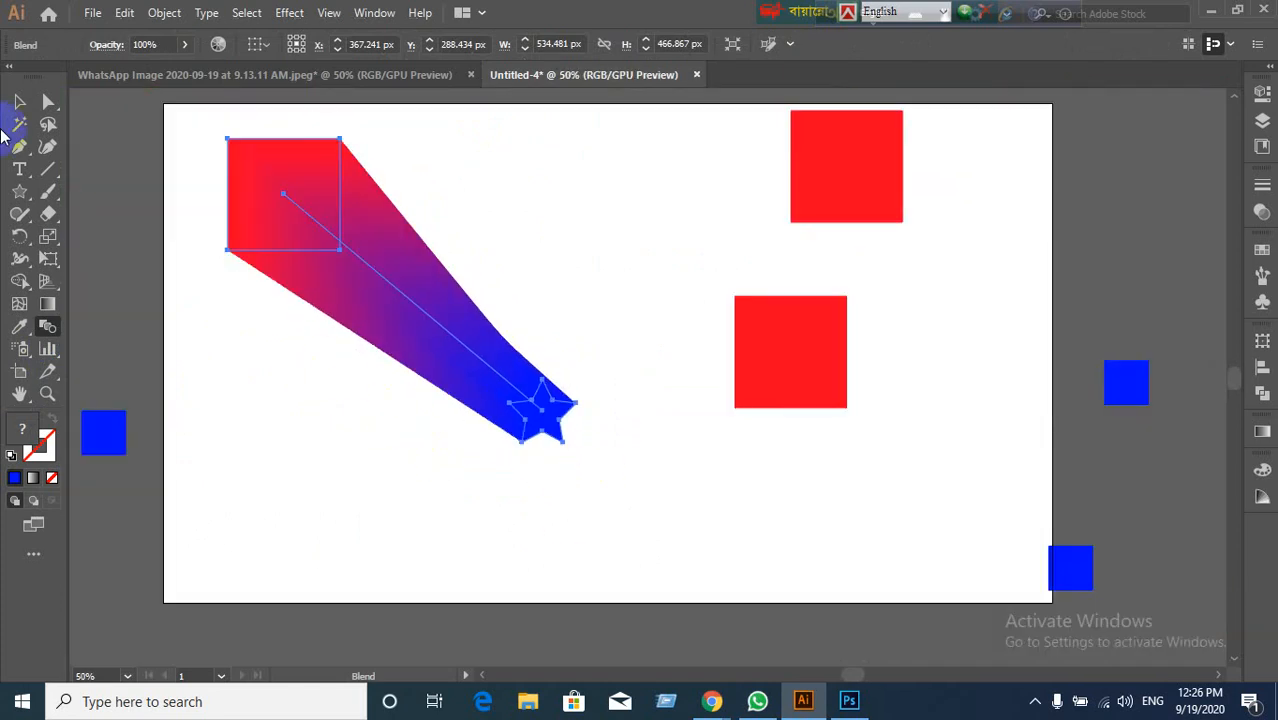
{"action": "left_click", "coordinate": [18, 103]}
{"action": "left_click", "coordinate": [493, 532]}
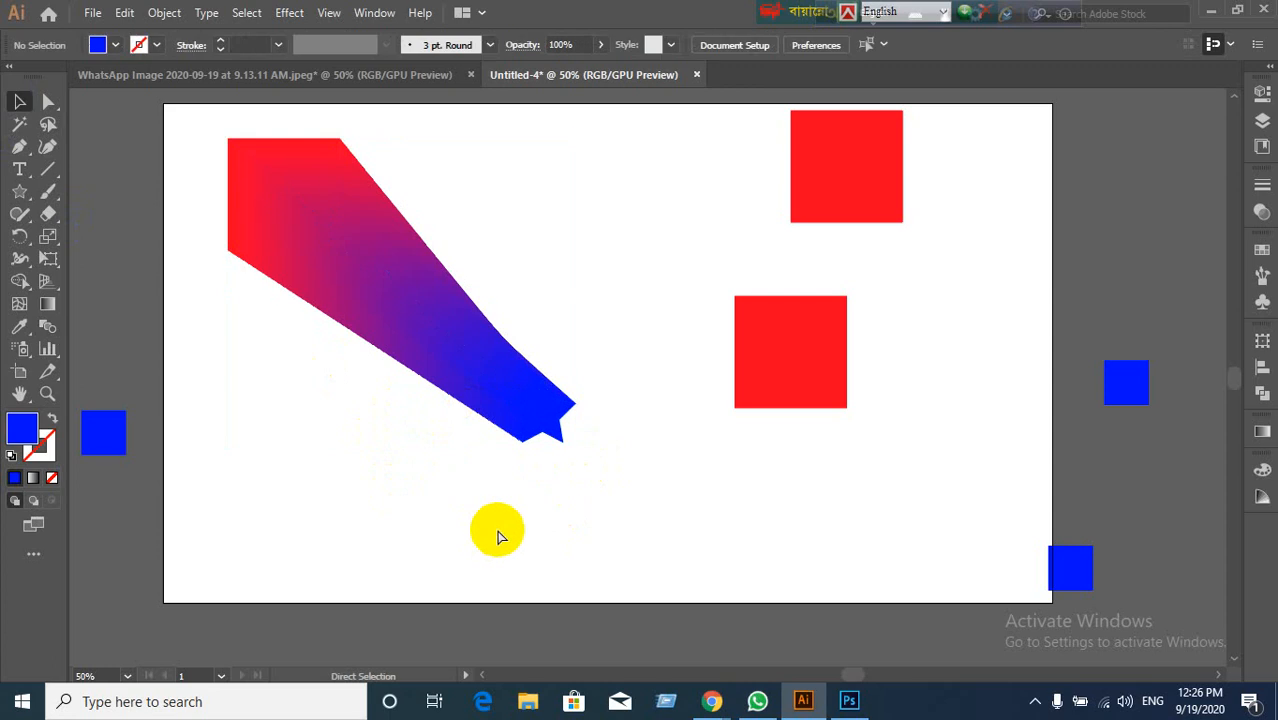
{"action": "key", "text": "ctrl+z"}
{"action": "left_click", "coordinate": [496, 530]}
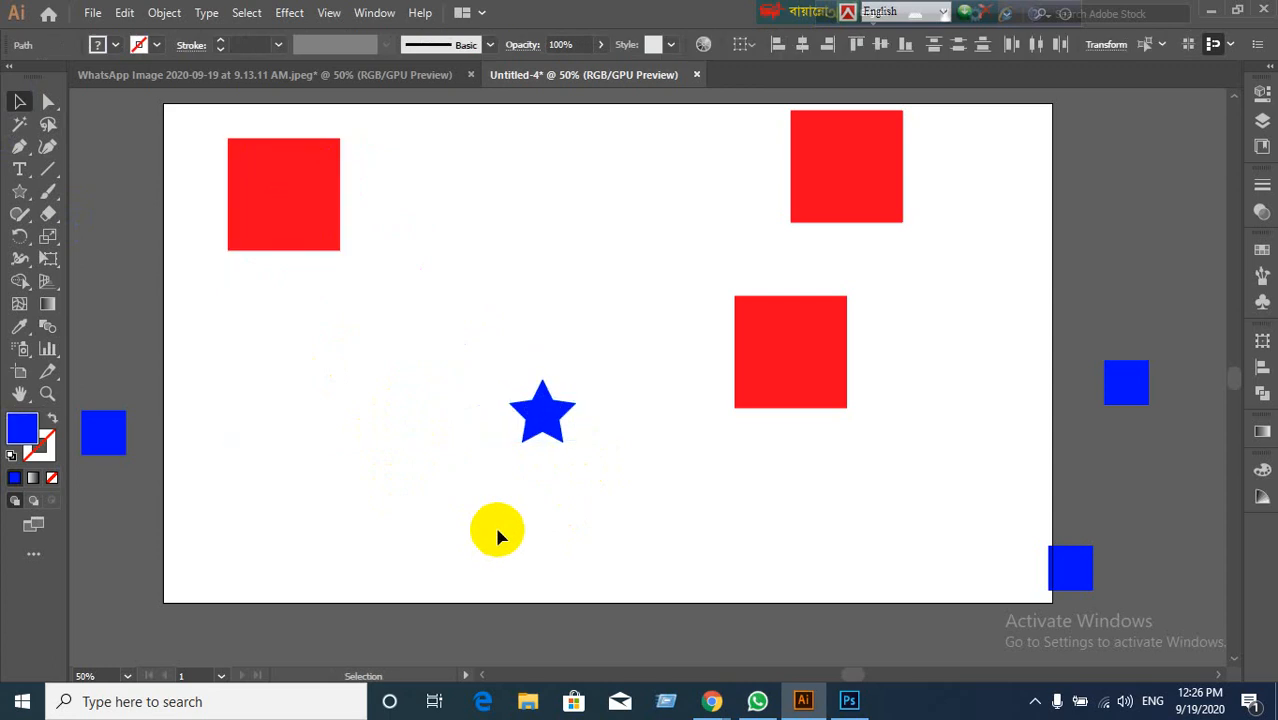
Step: Delete the blue star and draw a small blue circle in its place with the Ellipse tool
{"action": "left_click", "coordinate": [540, 420]}
{"action": "key", "text": "Delete"}
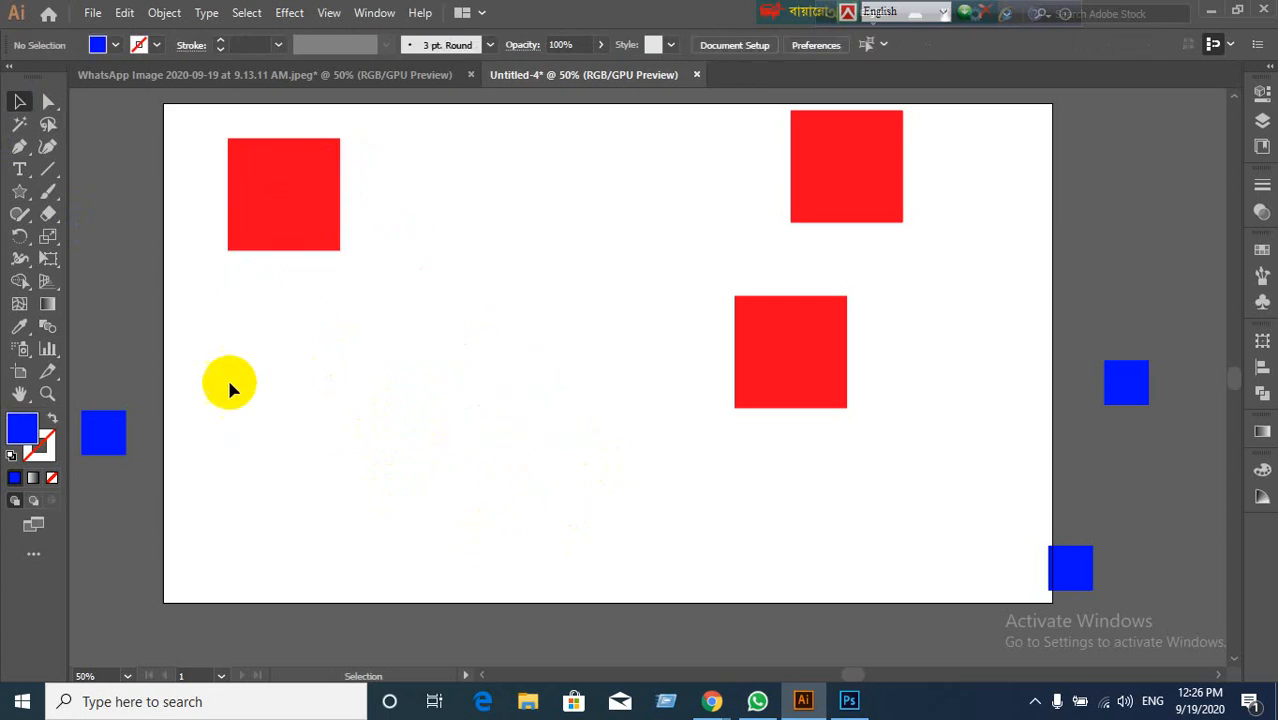
{"action": "left_click_drag", "start_coordinate": [12, 197], "coordinate": [80, 232]}
{"action": "left_click_drag", "start_coordinate": [509, 422], "coordinate": [556, 454]}
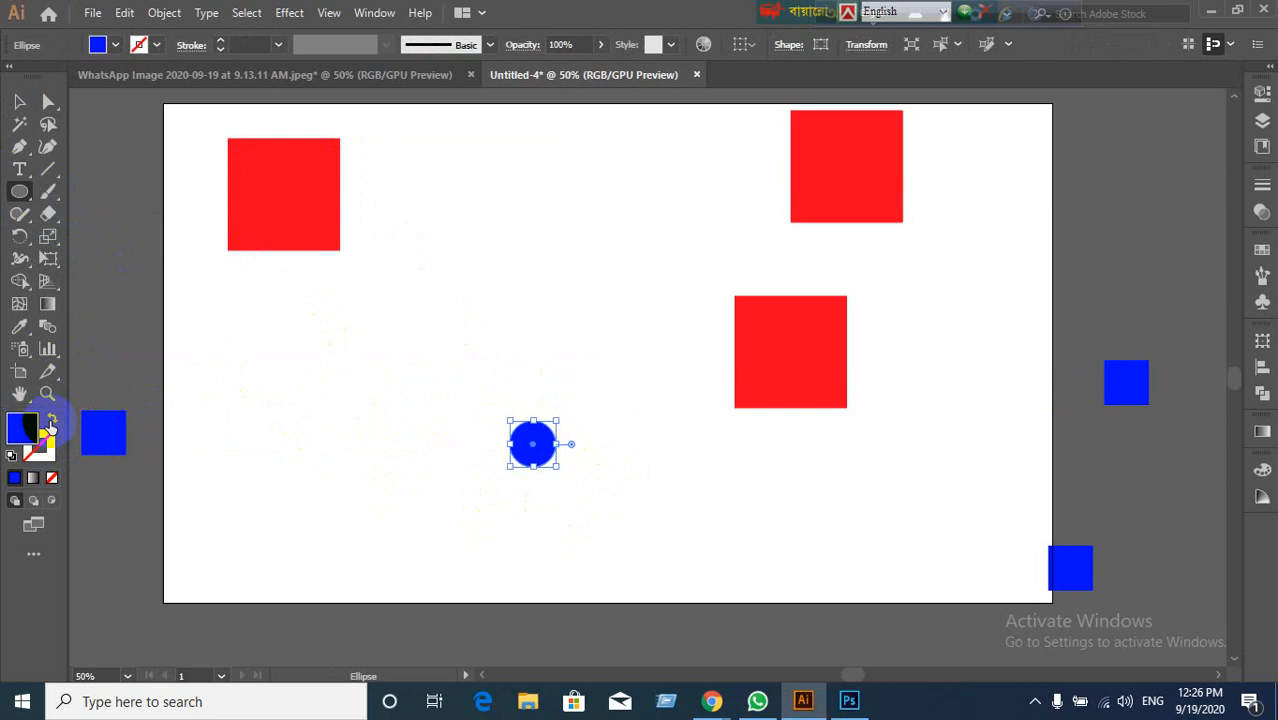
{"action": "left_click", "coordinate": [50, 422]}
{"action": "left_click", "coordinate": [40, 447]}
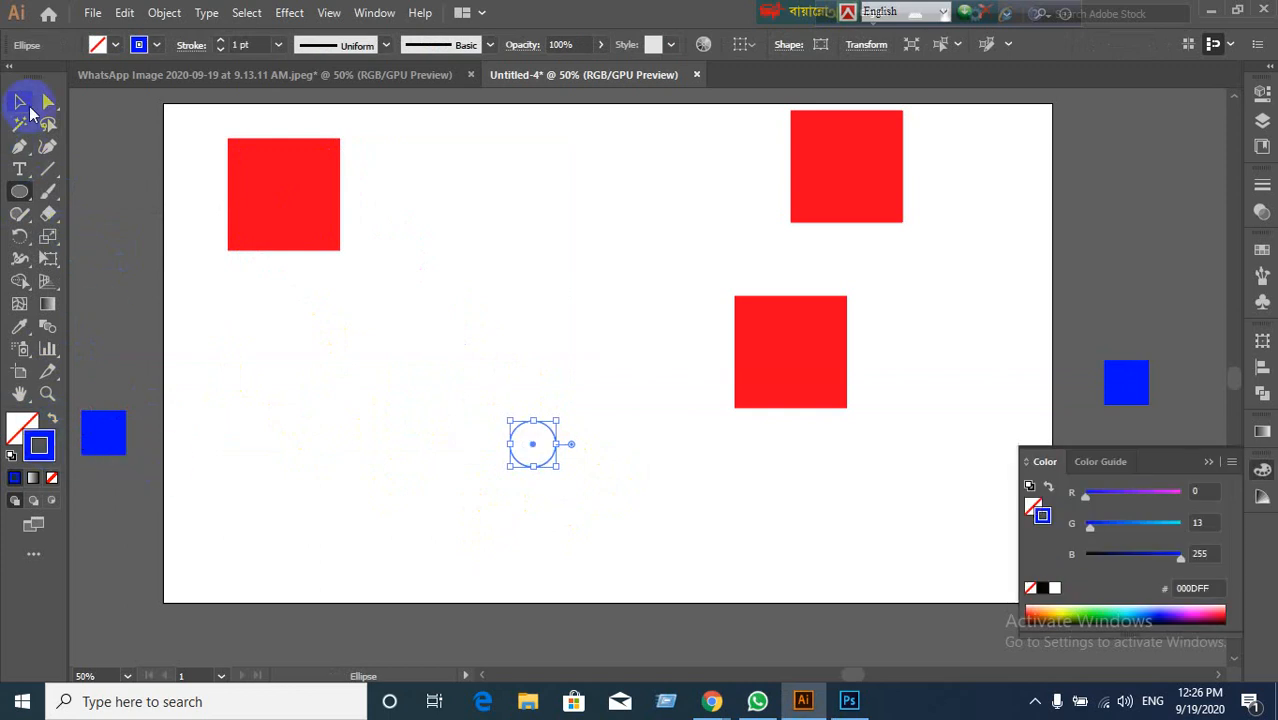
{"action": "left_click", "coordinate": [20, 103]}
{"action": "left_click", "coordinate": [265, 222]}
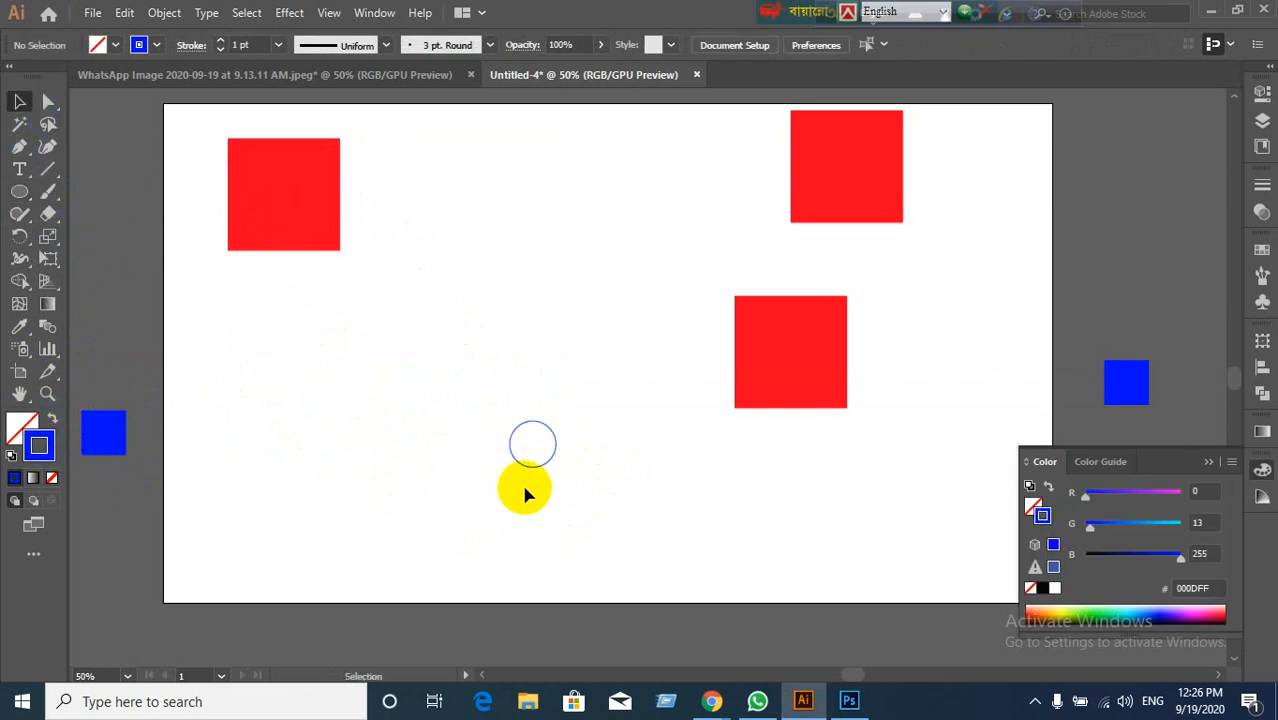
{"action": "left_click_drag", "start_coordinate": [479, 492], "coordinate": [557, 416]}
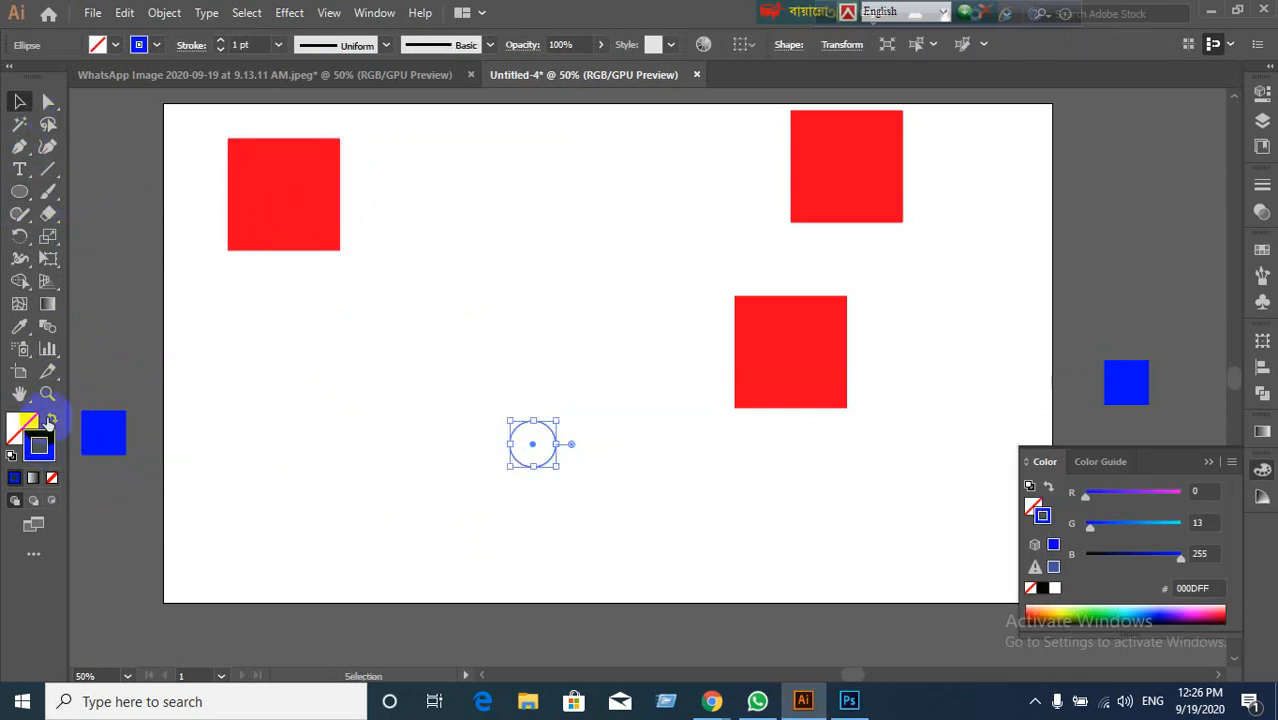
{"action": "left_click", "coordinate": [50, 422]}
{"action": "left_click", "coordinate": [299, 458]}
Step: Change the small circle's fill colour to yellow FFF310
{"action": "left_click_drag", "start_coordinate": [165, 138], "coordinate": [599, 513]}
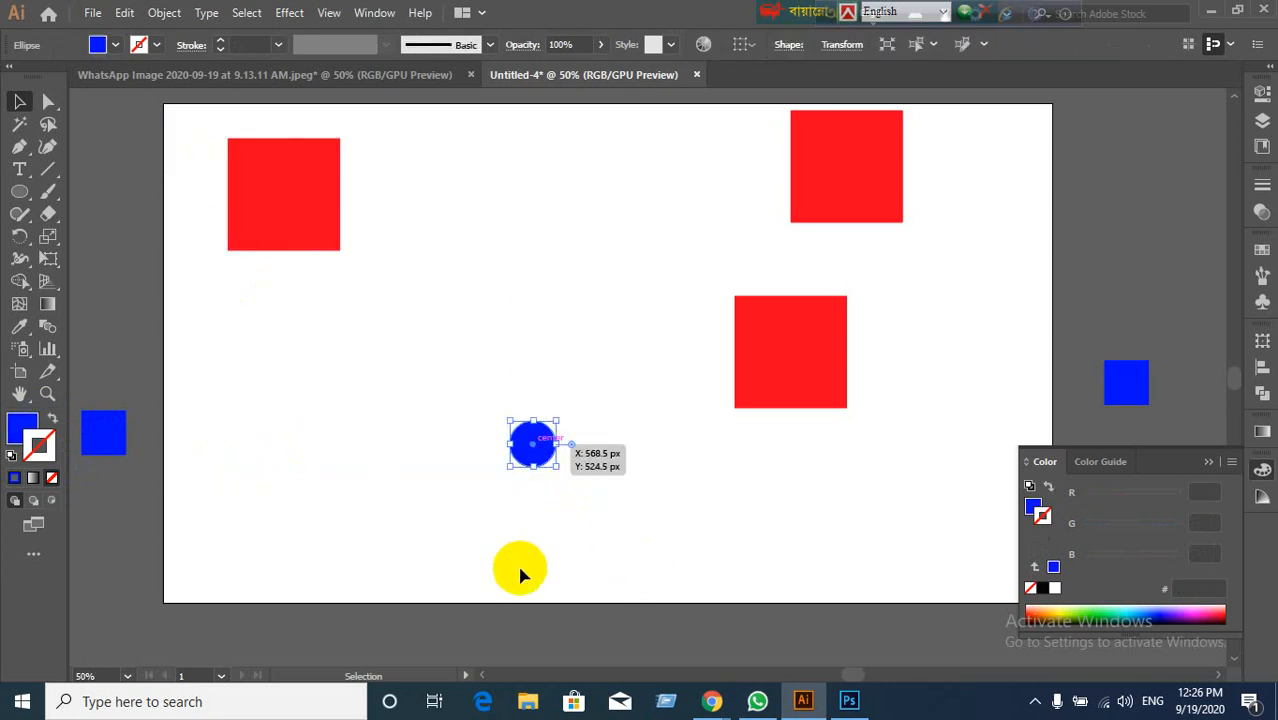
{"action": "double_click", "coordinate": [16, 438]}
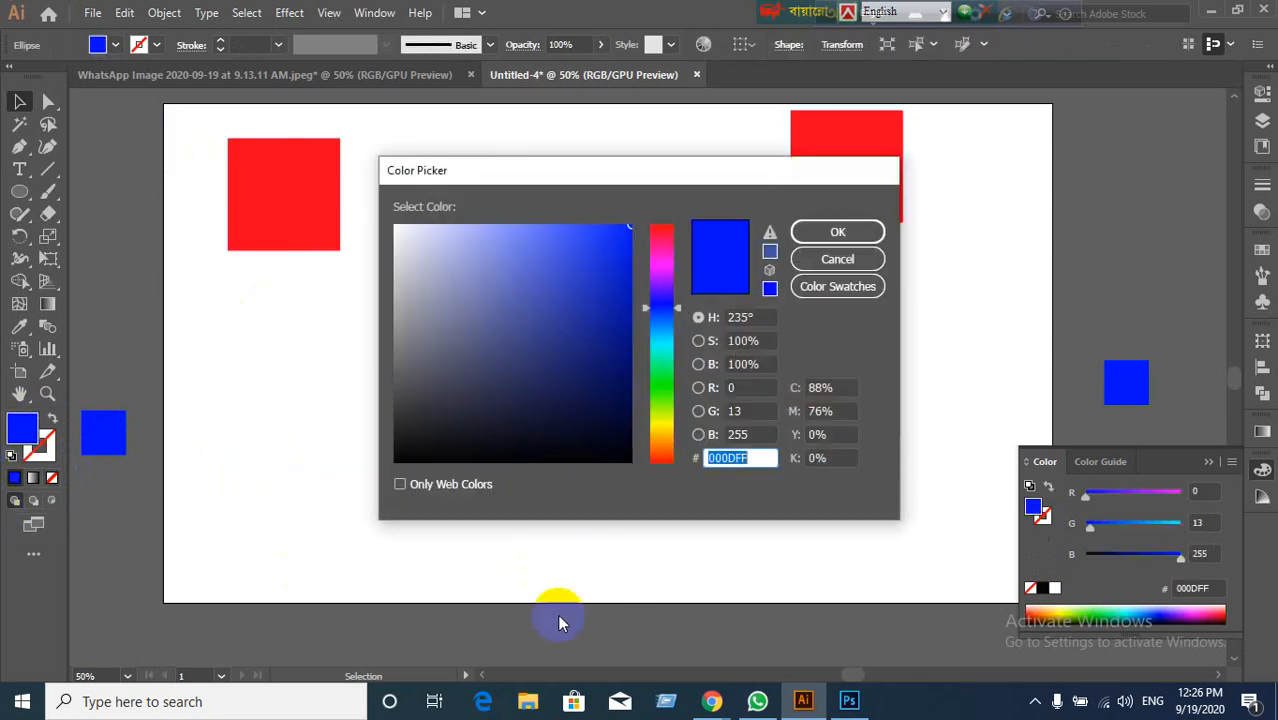
{"action": "left_click_drag", "start_coordinate": [645, 318], "coordinate": [650, 424]}
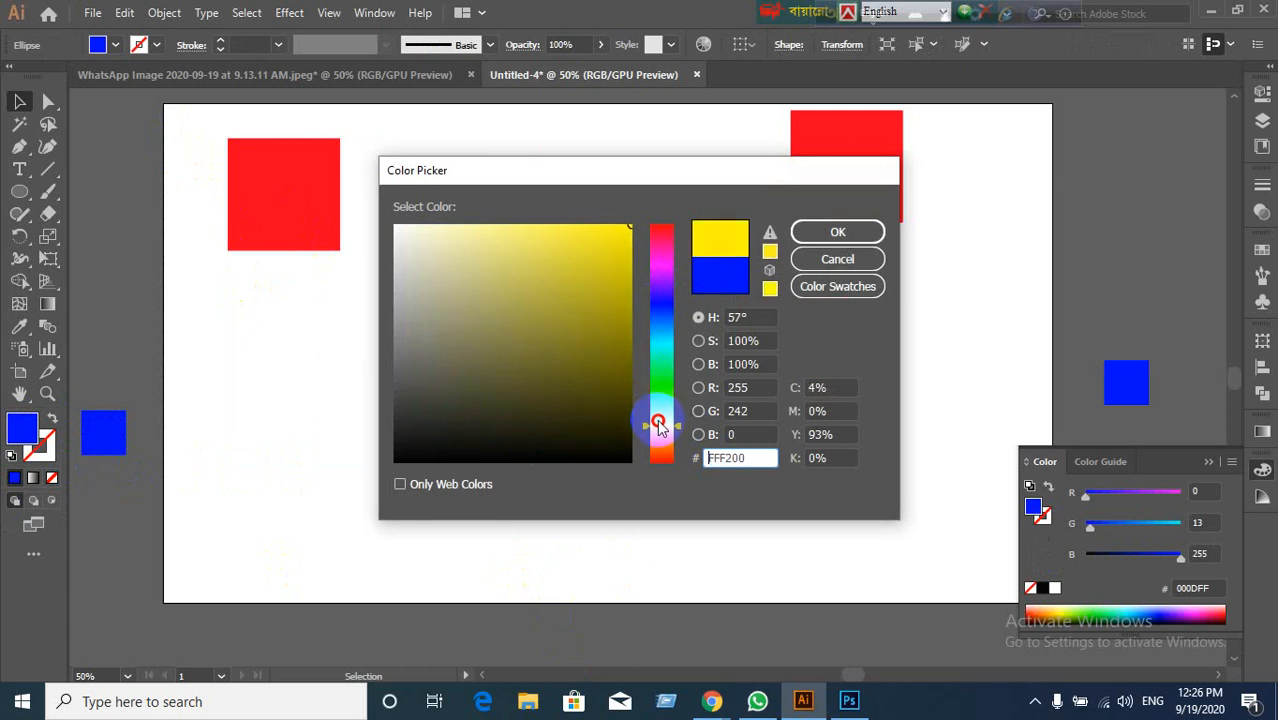
{"action": "left_click", "coordinate": [611, 228]}
{"action": "left_click_drag", "start_coordinate": [611, 228], "coordinate": [624, 219]}
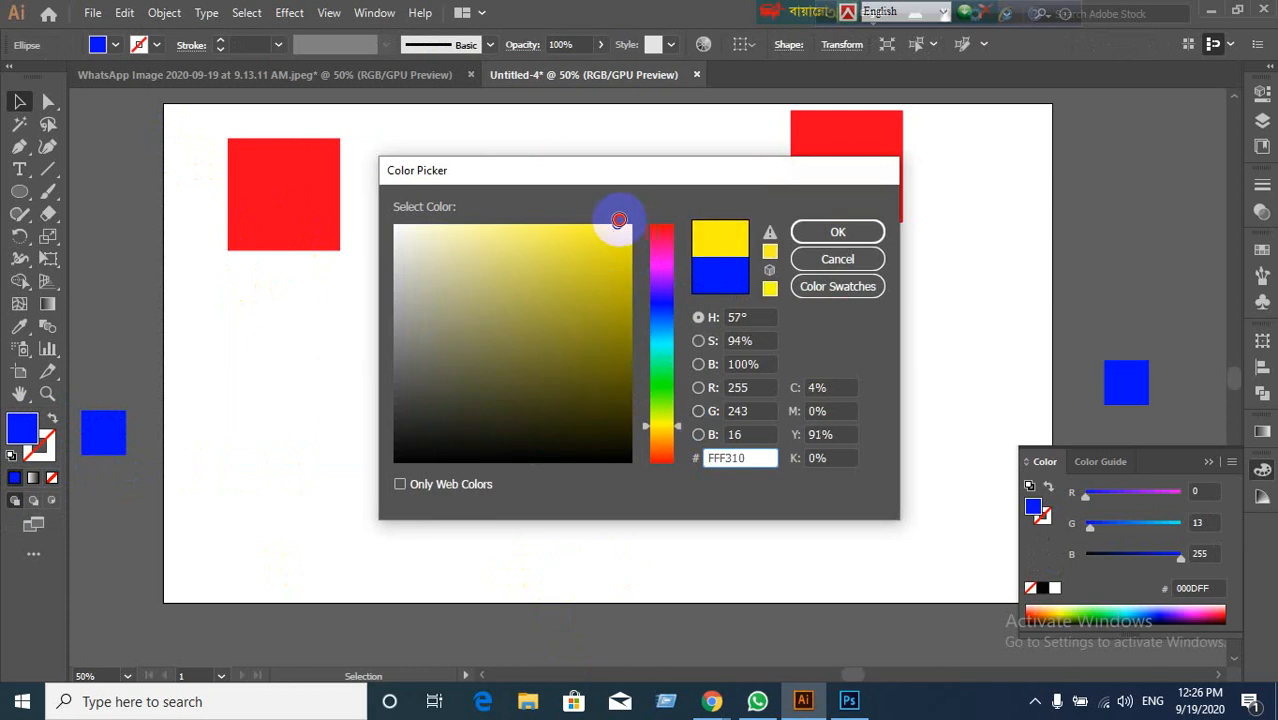
{"action": "left_click", "coordinate": [822, 231]}
{"action": "left_click", "coordinate": [615, 292]}
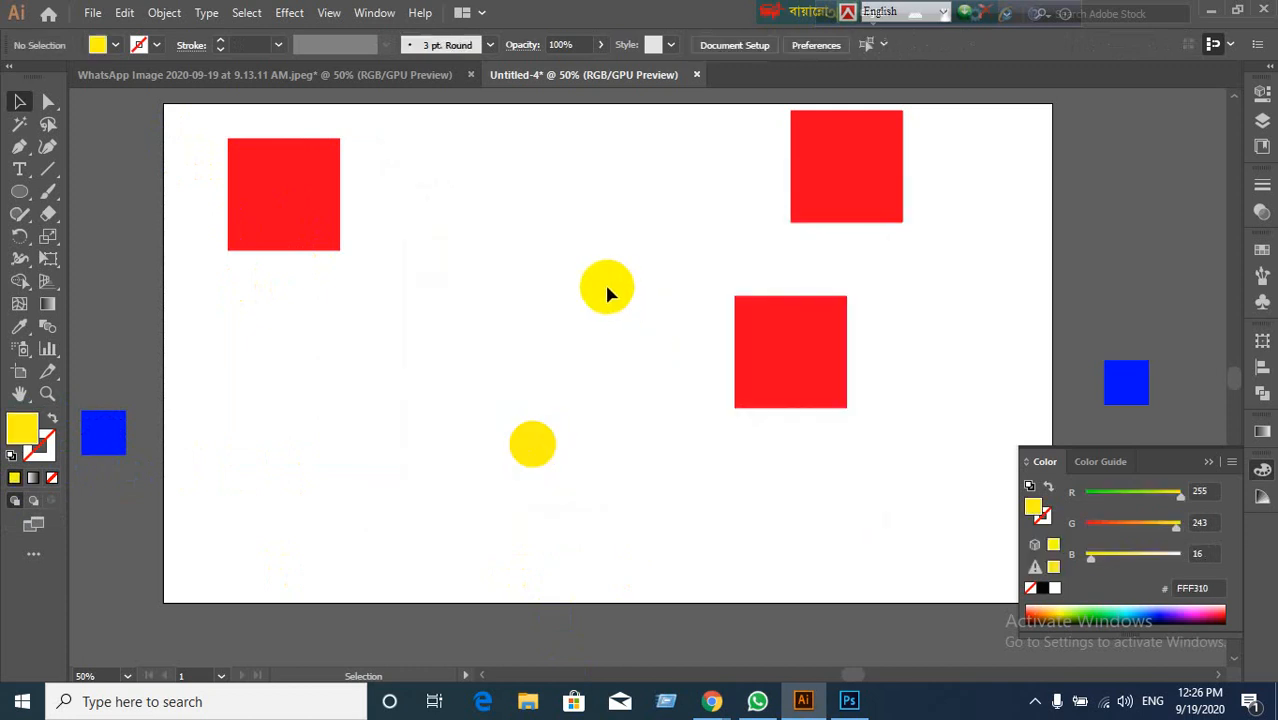
Step: Blend the original red square into the yellow circle with the Blend tool and deselect the result
{"action": "left_click_drag", "start_coordinate": [207, 199], "coordinate": [661, 527]}
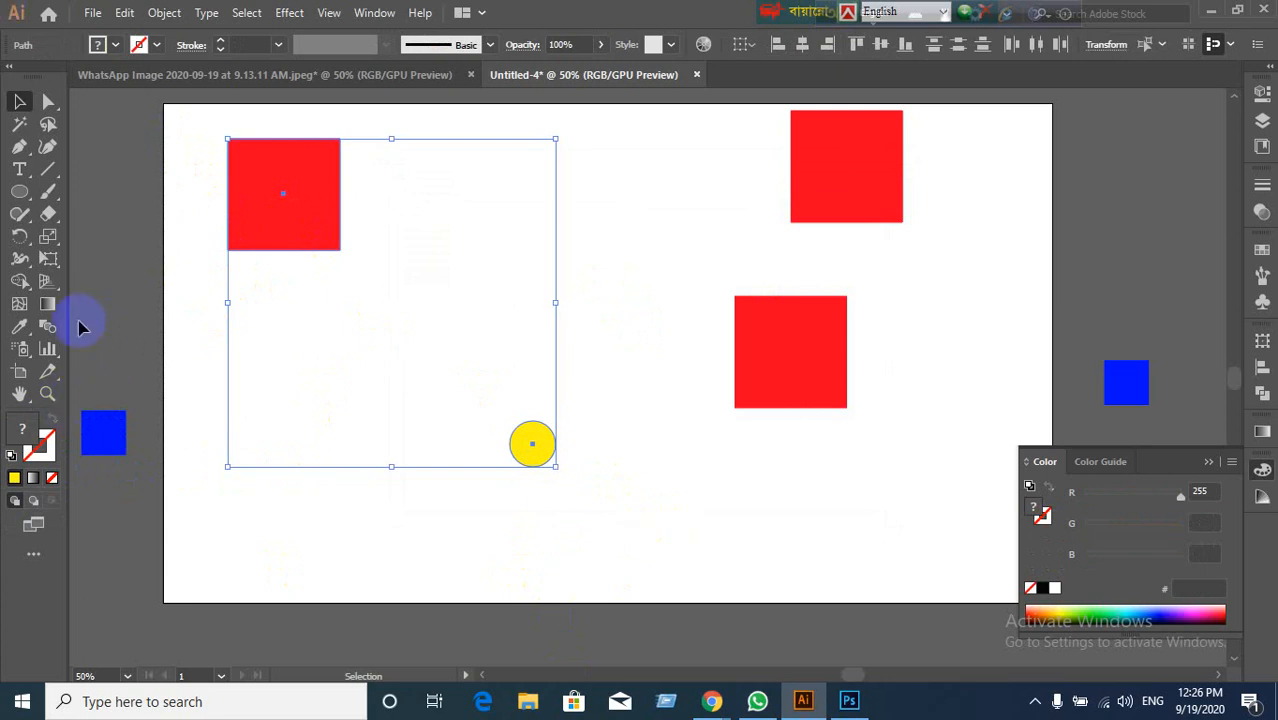
{"action": "left_click", "coordinate": [49, 330]}
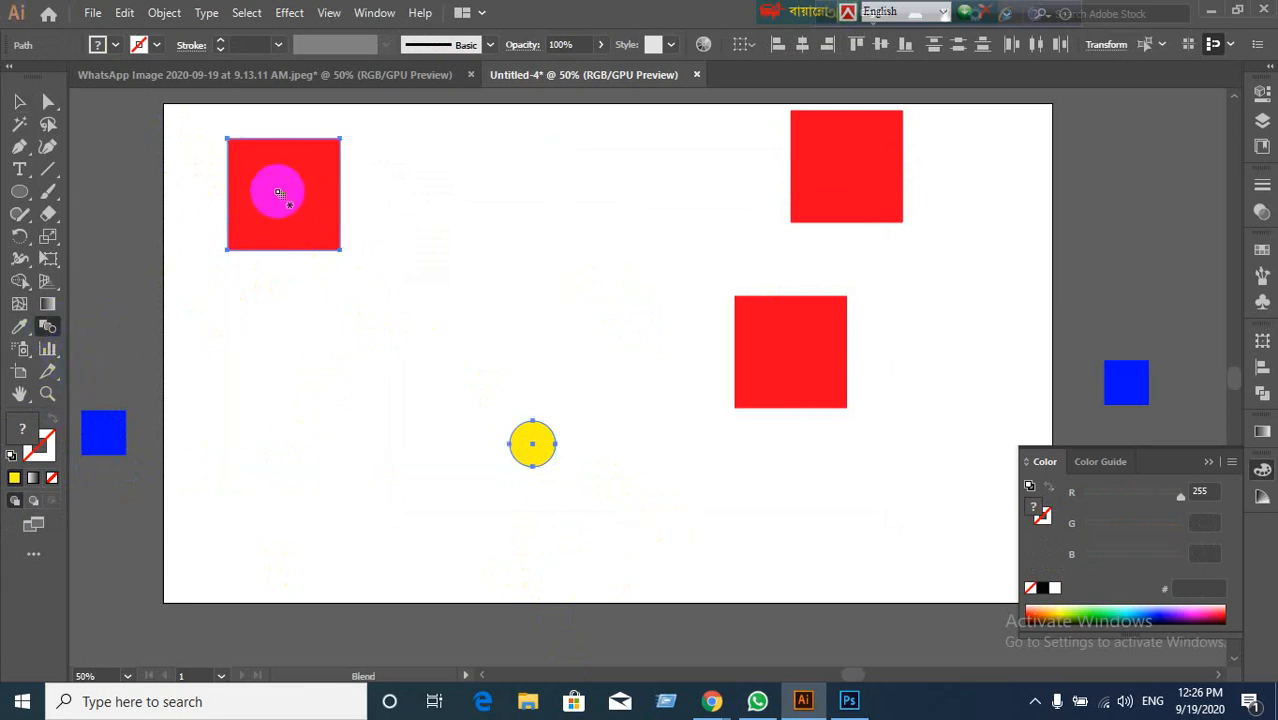
{"action": "left_click", "coordinate": [283, 193]}
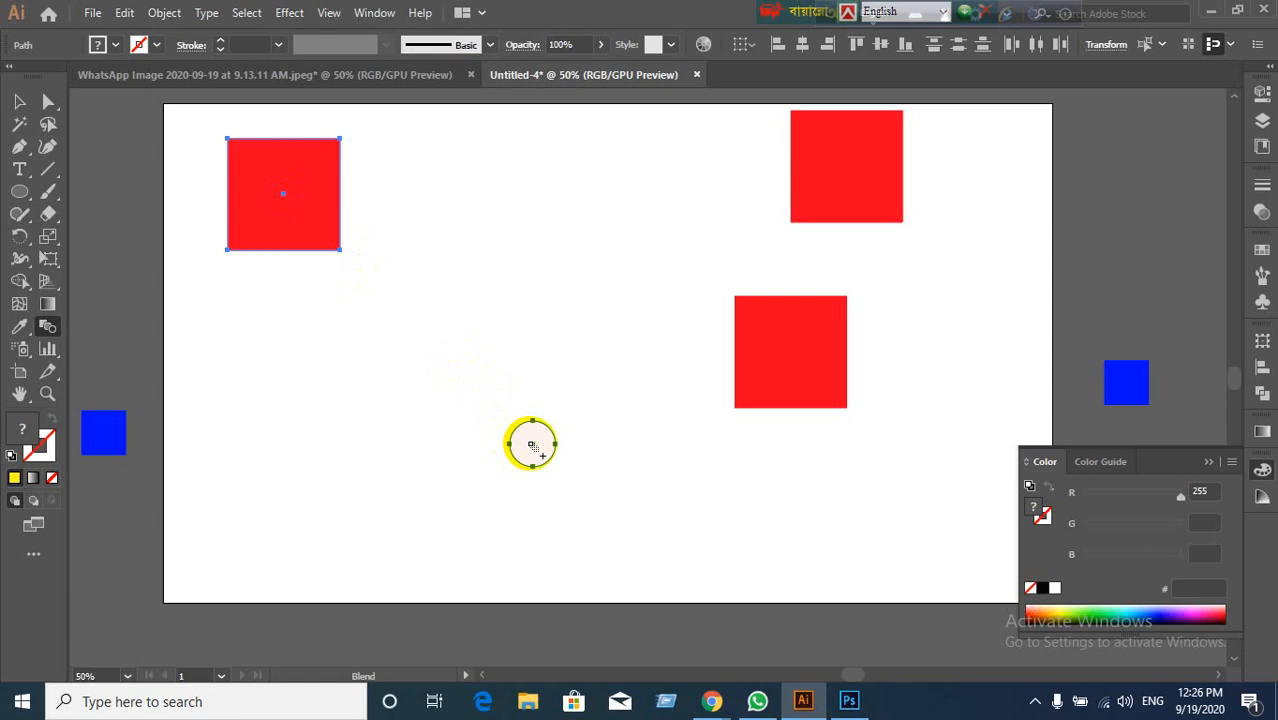
{"action": "left_click", "coordinate": [531, 445]}
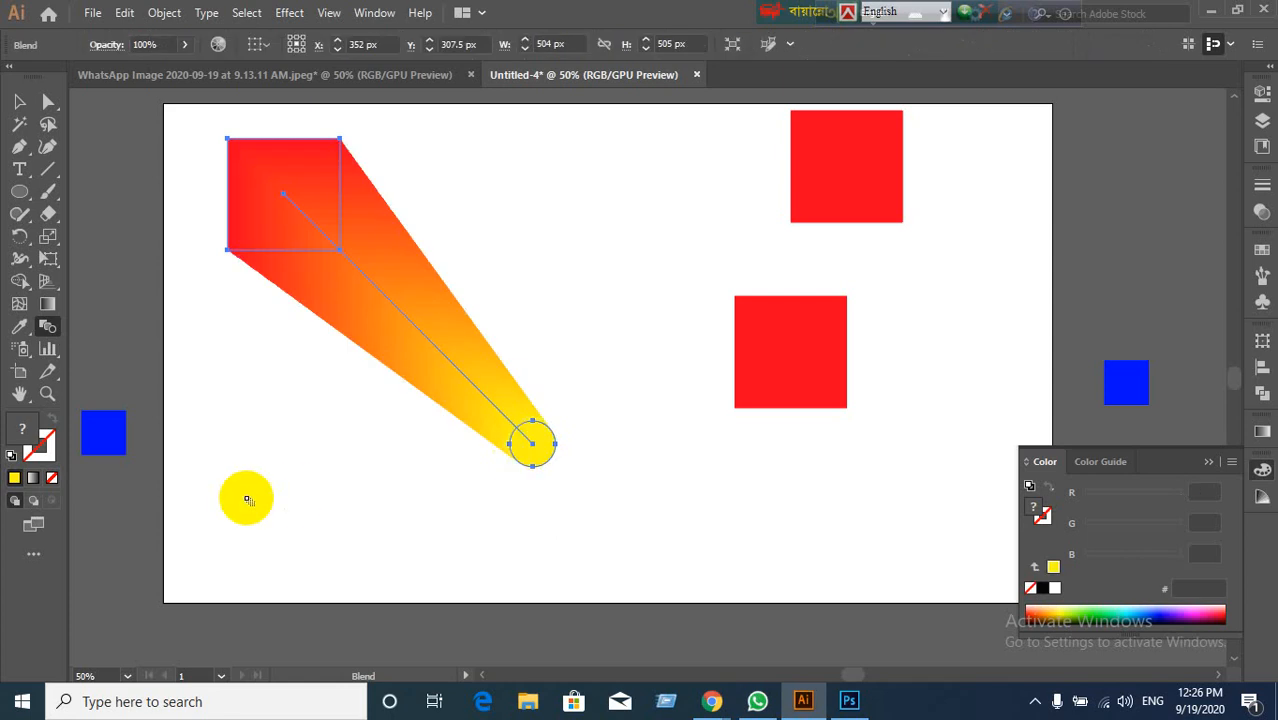
{"action": "left_click", "coordinate": [19, 103]}
{"action": "left_click", "coordinate": [624, 178]}
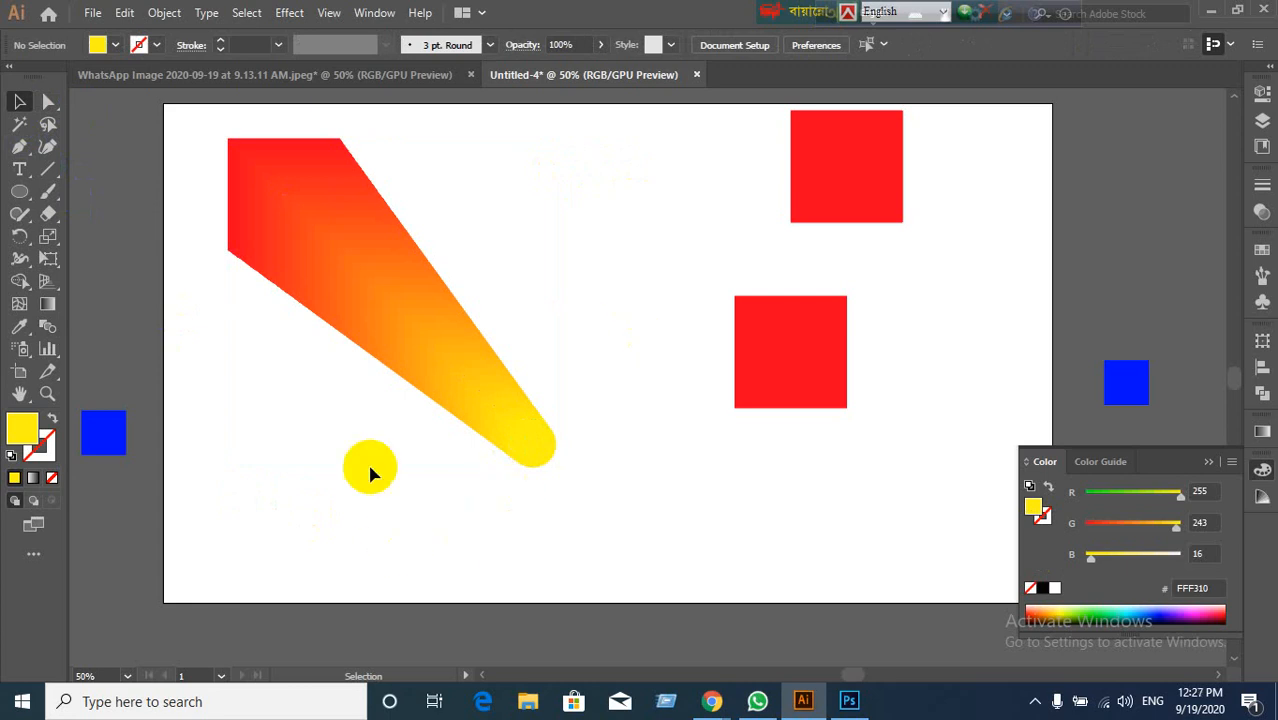
Step: Delete the red-to-yellow blend and undo back to the separate red square and yellow circle
{"action": "left_click_drag", "start_coordinate": [367, 461], "coordinate": [560, 212]}
{"action": "key", "text": "Delete"}
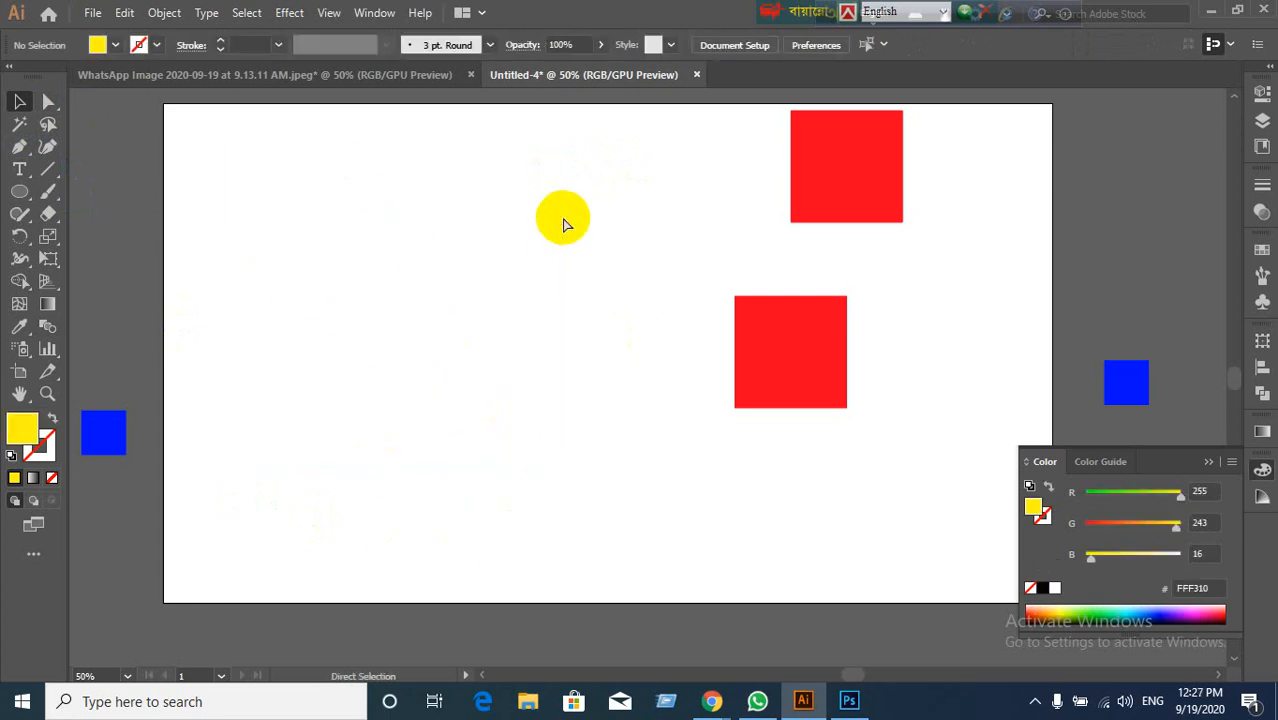
{"action": "key", "text": "ctrl+z"}
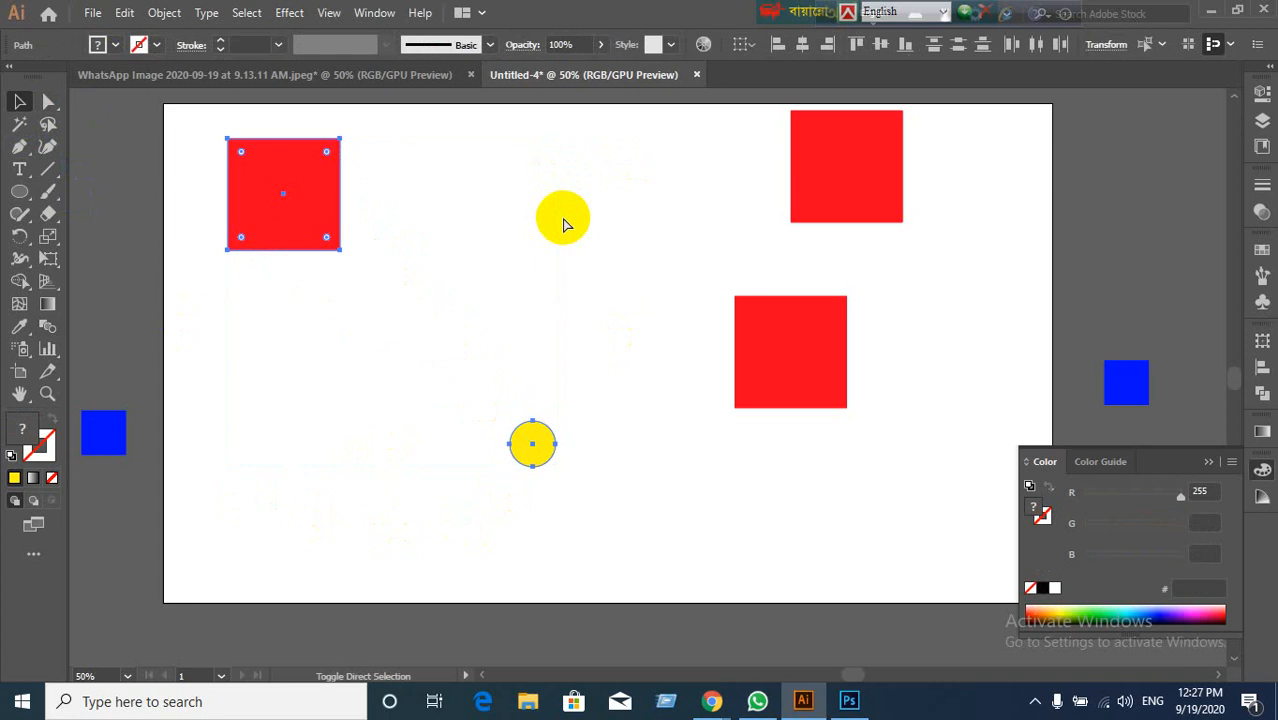
Step: Make a blend from the selected red square and yellow circle with the Make Blend command
{"action": "key", "text": "ctrl+alt+b"}
{"action": "scroll", "coordinate": [661, 458], "scroll_direction": "down", "scroll_amount": 1}
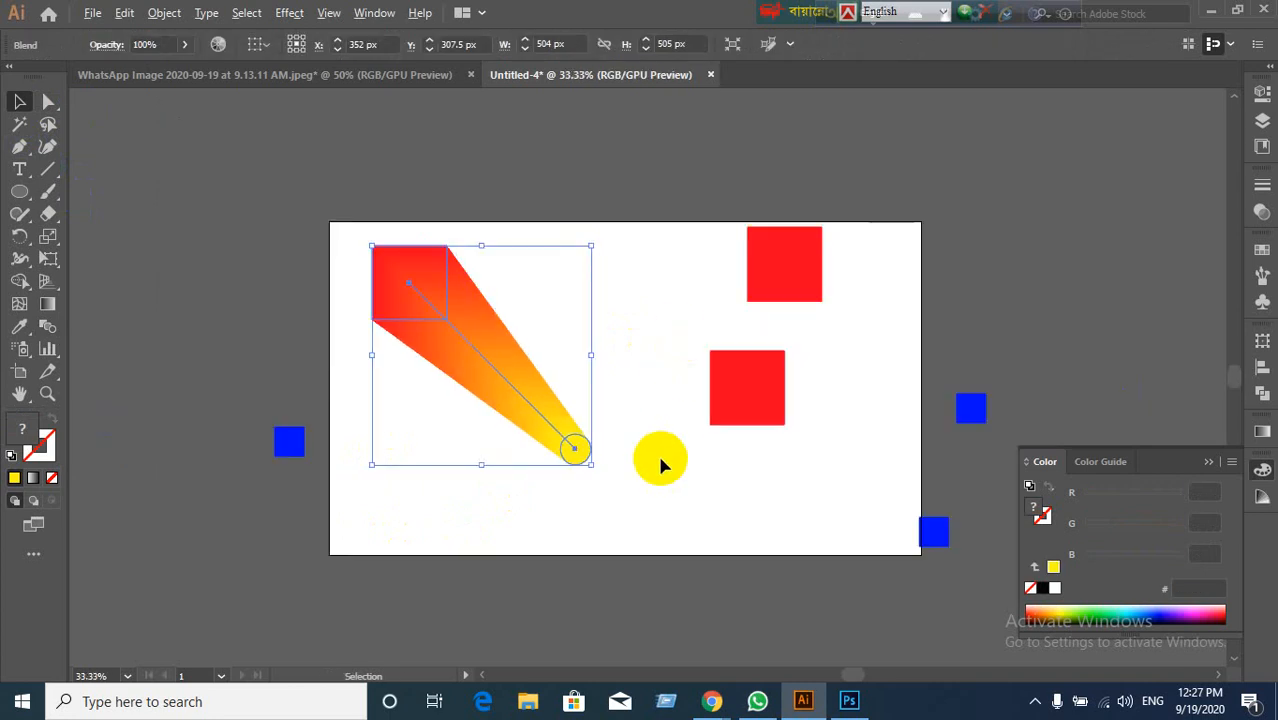
{"action": "left_click", "coordinate": [582, 531]}
{"action": "left_click", "coordinate": [546, 412]}
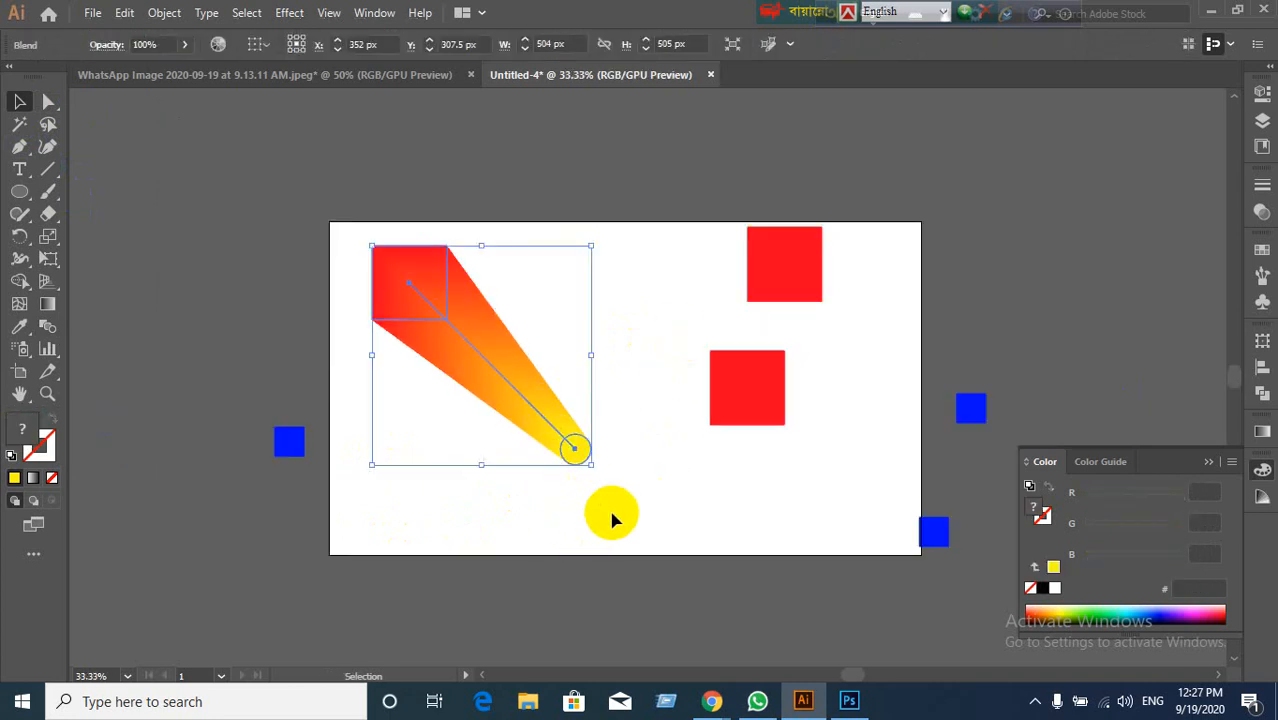
{"action": "left_click", "coordinate": [683, 484]}
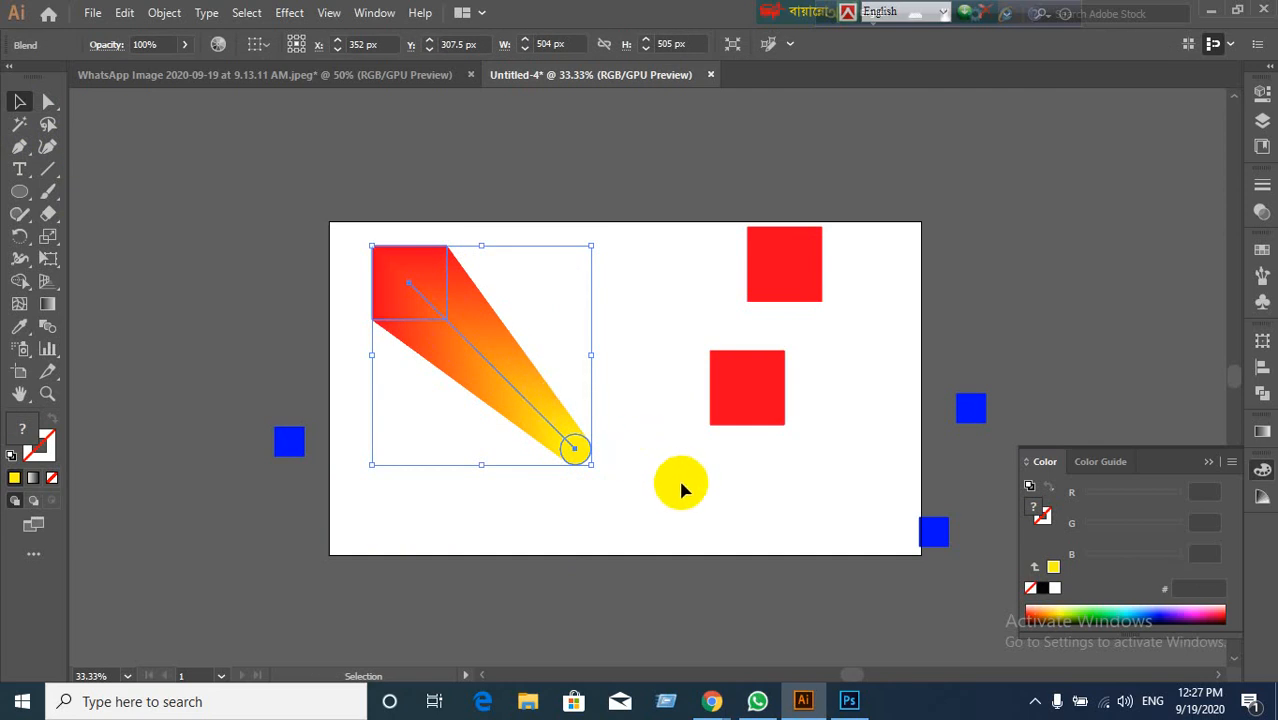
Step: Place a copy of the red-to-yellow blend across the artboard's upper right corner, partly outside it
{"action": "left_click", "coordinate": [542, 421]}
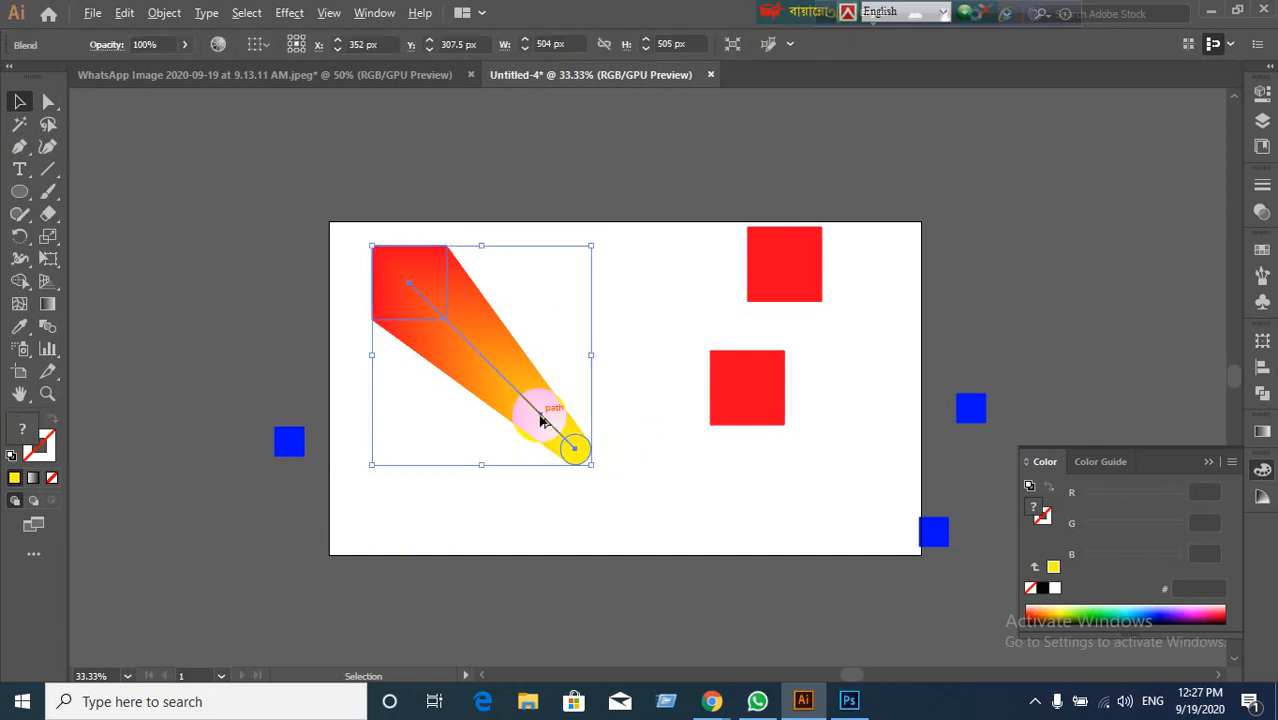
{"action": "left_click_drag", "start_coordinate": [540, 420], "coordinate": [1028, 310]}
{"action": "left_click", "coordinate": [862, 506]}
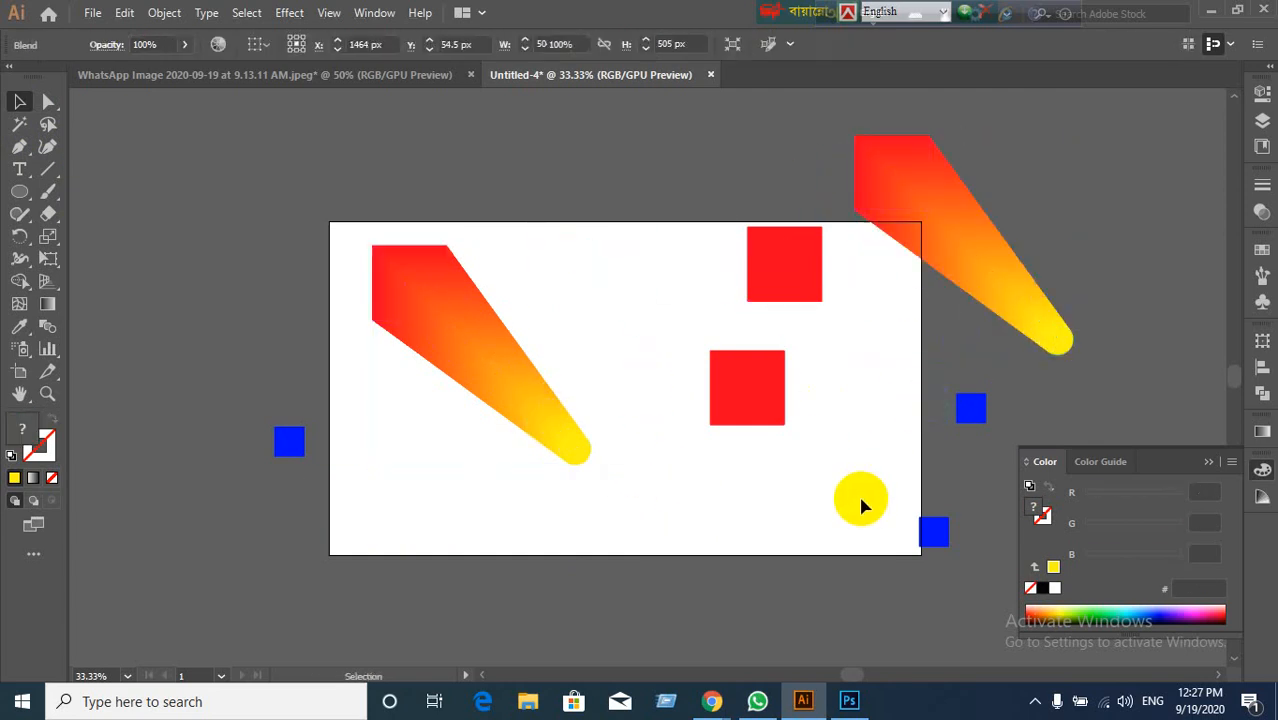
Step: Examine the red-to-yellow blend on the artboard, including its end shapes and the path connecting them
{"action": "scroll", "coordinate": [634, 518], "scroll_direction": "up", "scroll_amount": 1}
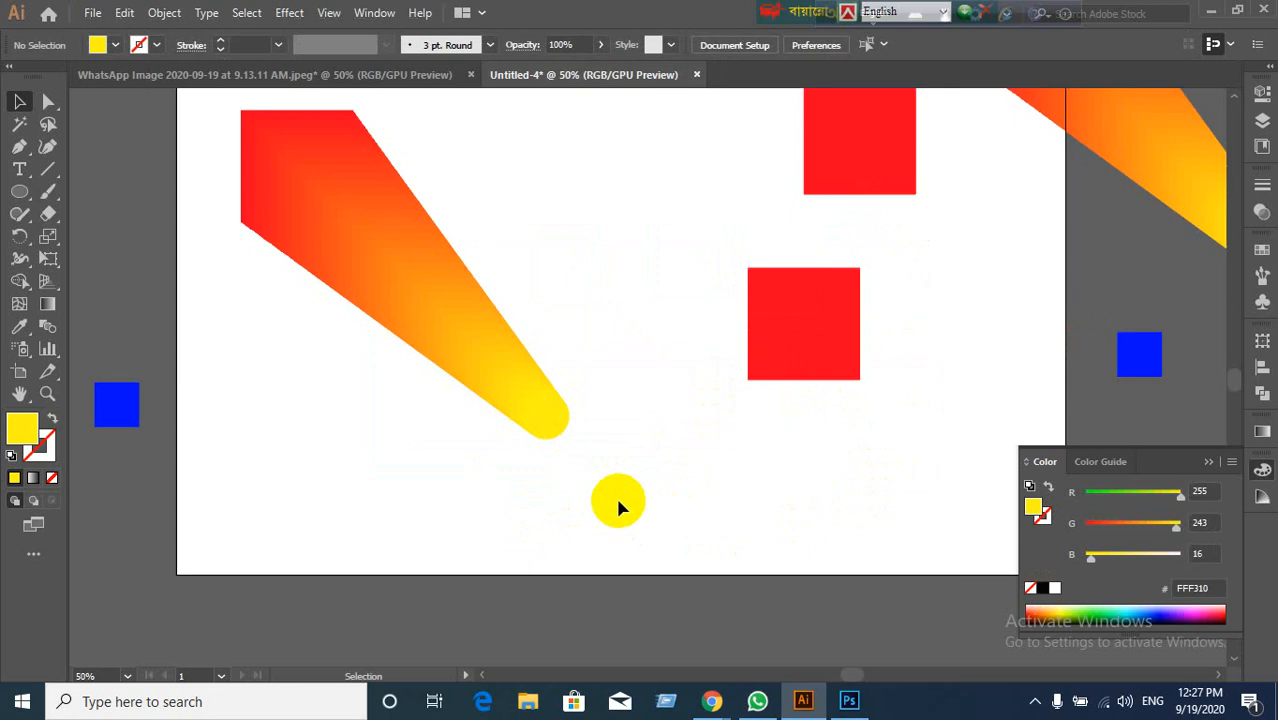
{"action": "scroll", "coordinate": [618, 505], "scroll_direction": "up", "scroll_amount": 1}
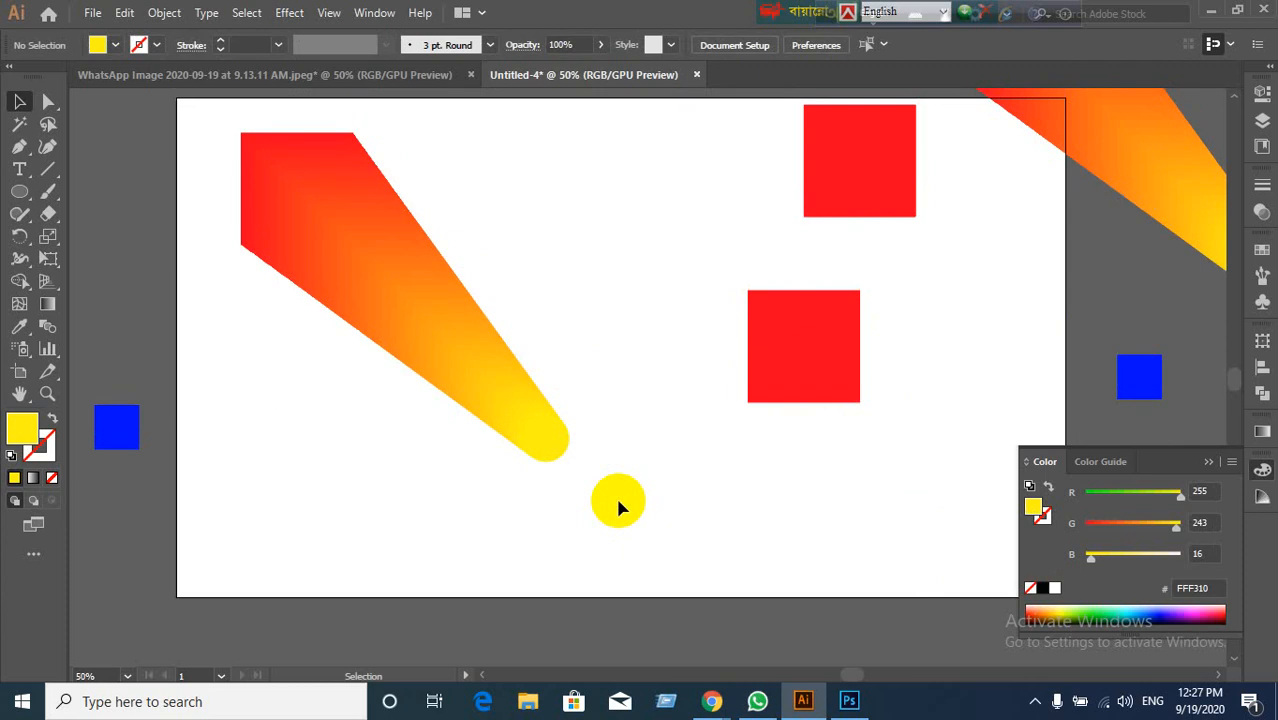
{"action": "left_click_drag", "start_coordinate": [308, 570], "coordinate": [412, 265]}
{"action": "left_click", "coordinate": [700, 505]}
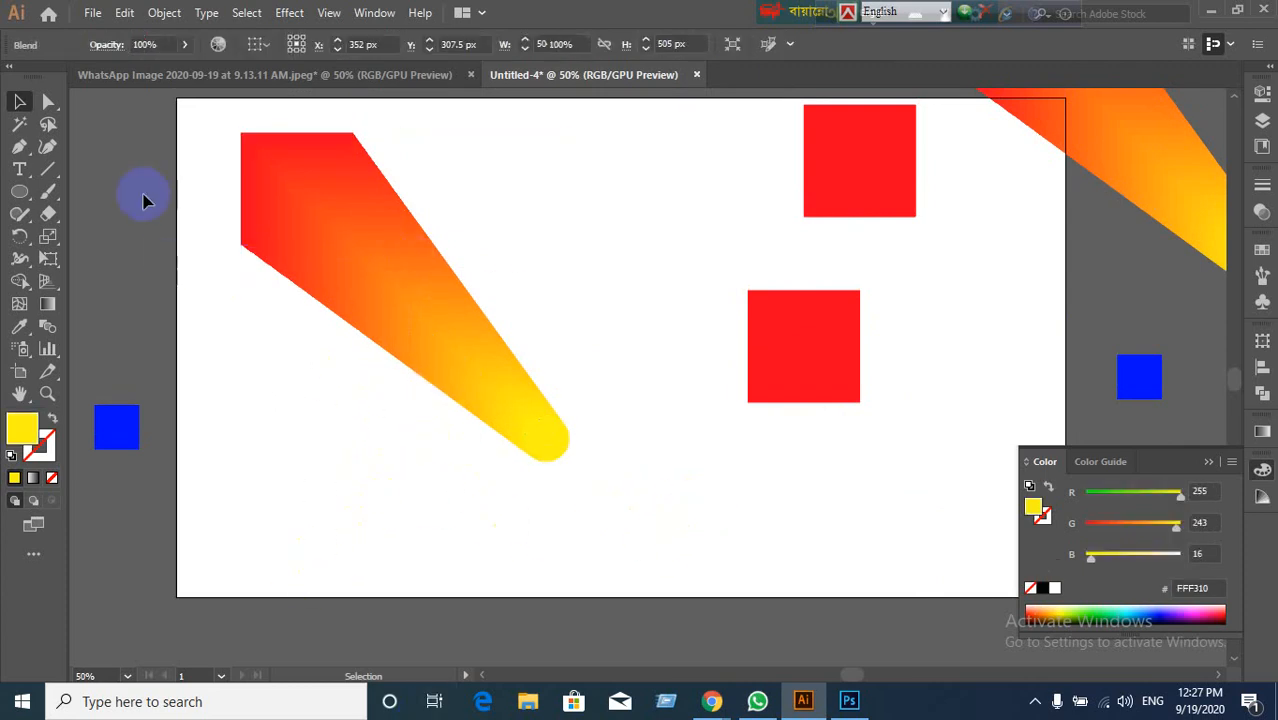
{"action": "left_click", "coordinate": [403, 338]}
{"action": "left_click", "coordinate": [362, 299]}
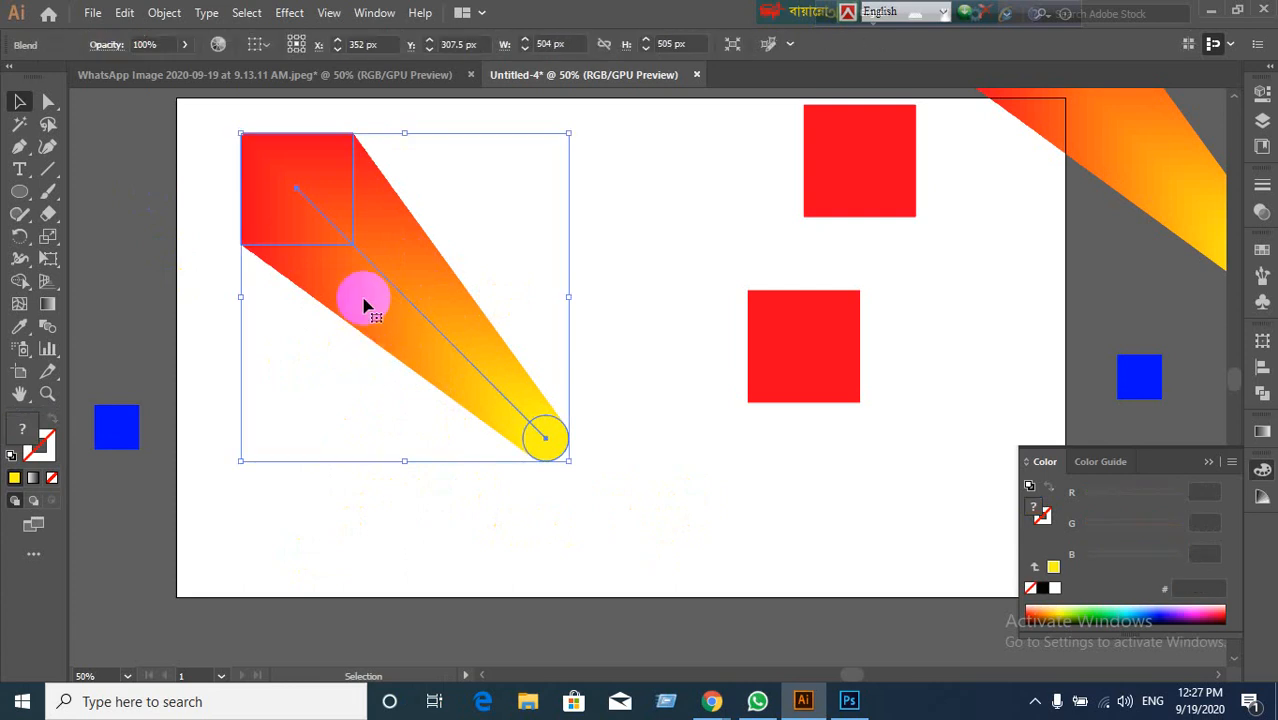
{"action": "left_click", "coordinate": [312, 219]}
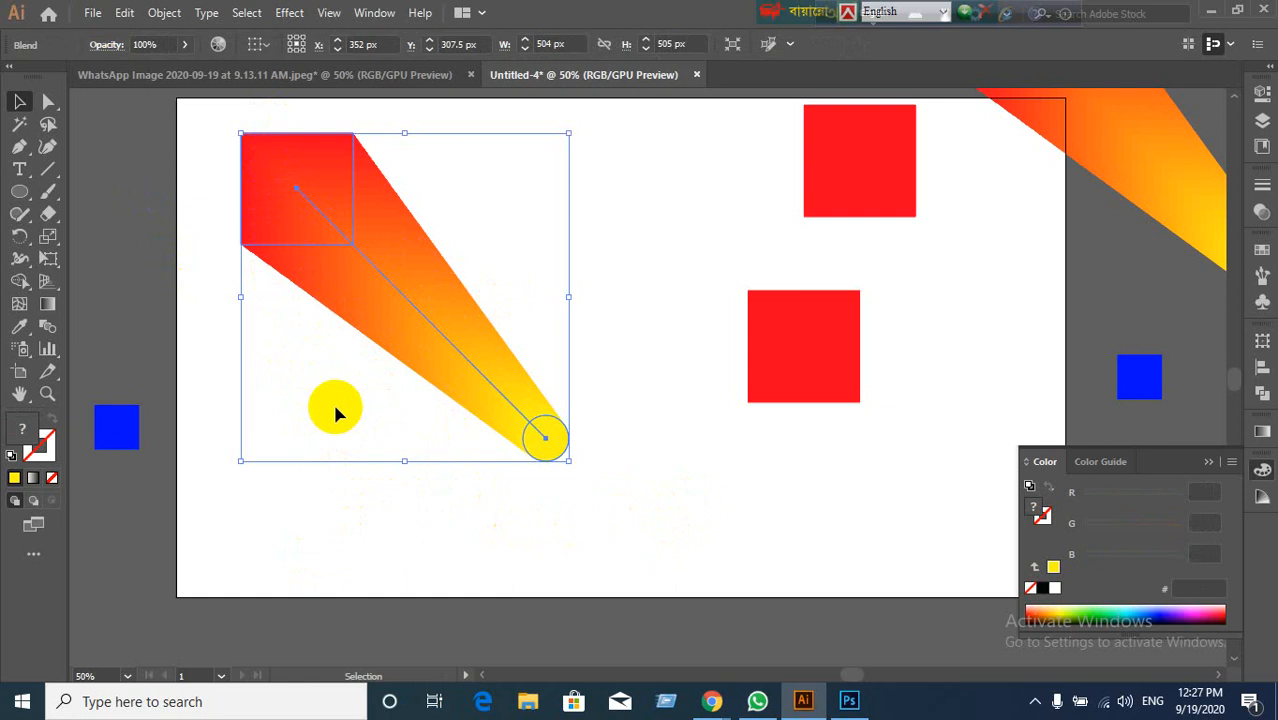
{"action": "left_click", "coordinate": [596, 513]}
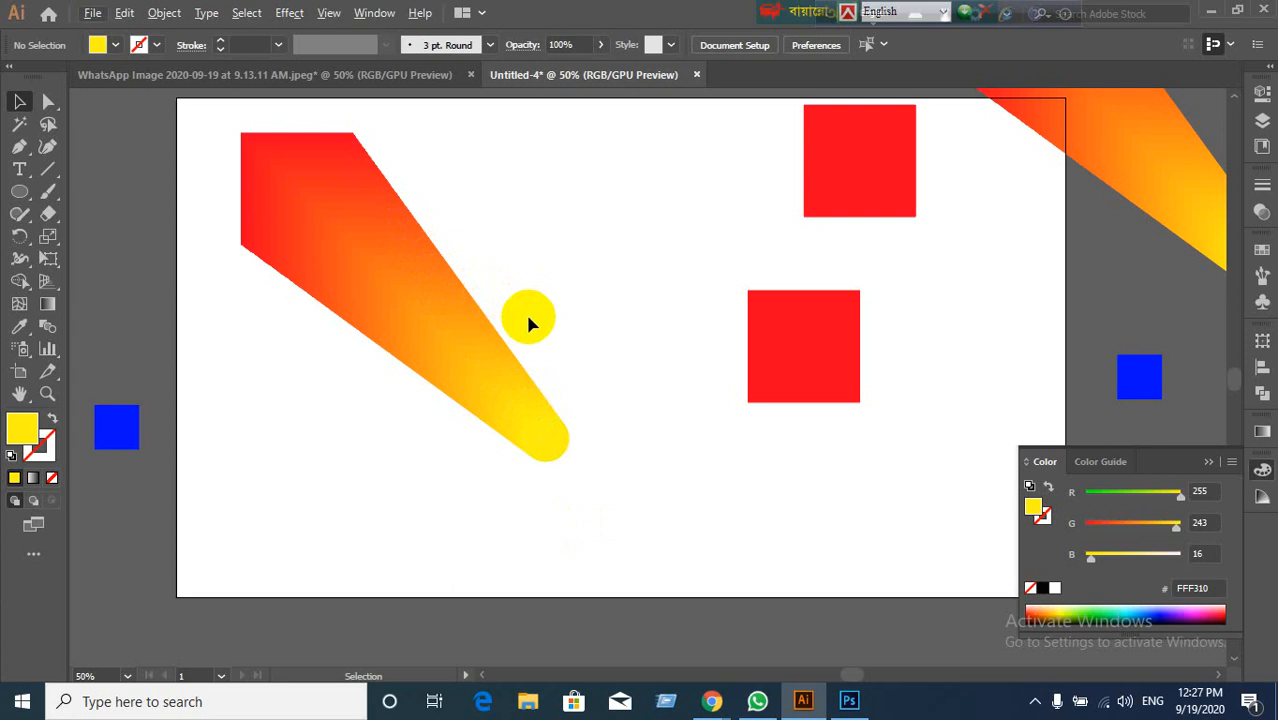
{"action": "scroll", "coordinate": [567, 312], "scroll_direction": "down", "scroll_amount": 1}
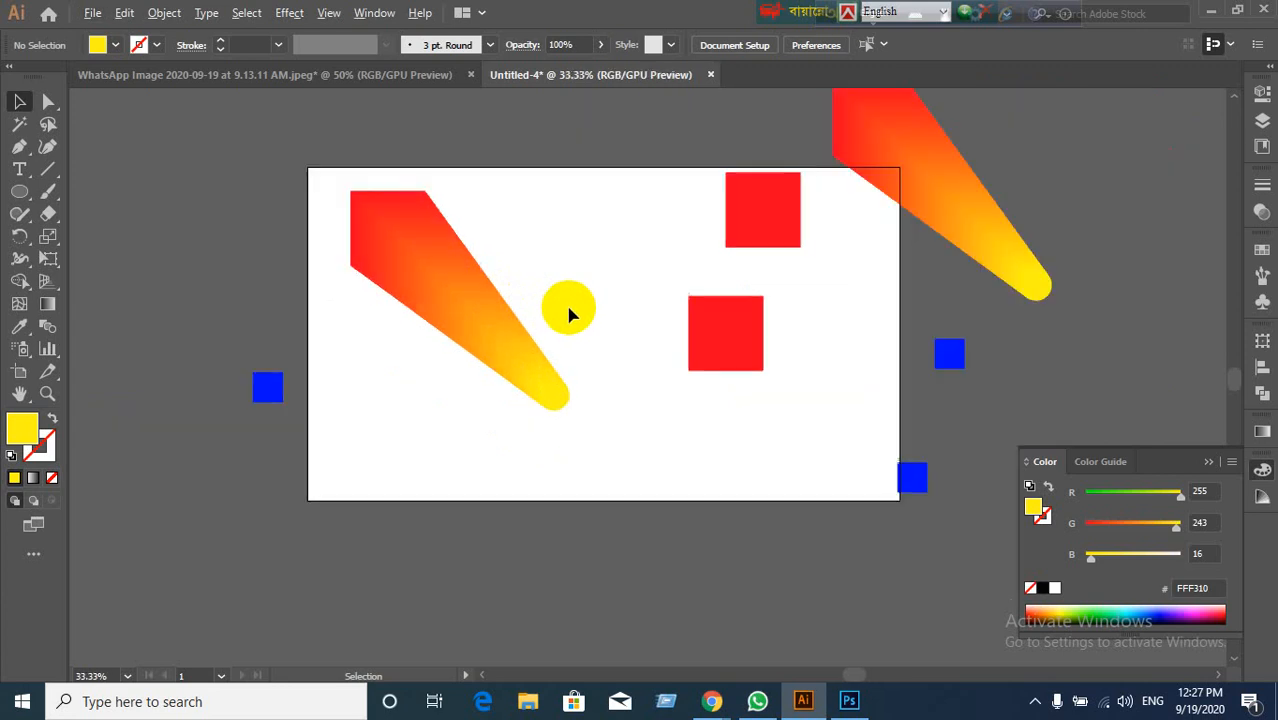
{"action": "scroll", "coordinate": [588, 322], "scroll_direction": "up", "scroll_amount": 1}
{"action": "left_click_drag", "start_coordinate": [589, 303], "coordinate": [710, 300]}
{"action": "left_click_drag", "start_coordinate": [590, 335], "coordinate": [301, 391]}
{"action": "left_click", "coordinate": [234, 362]}
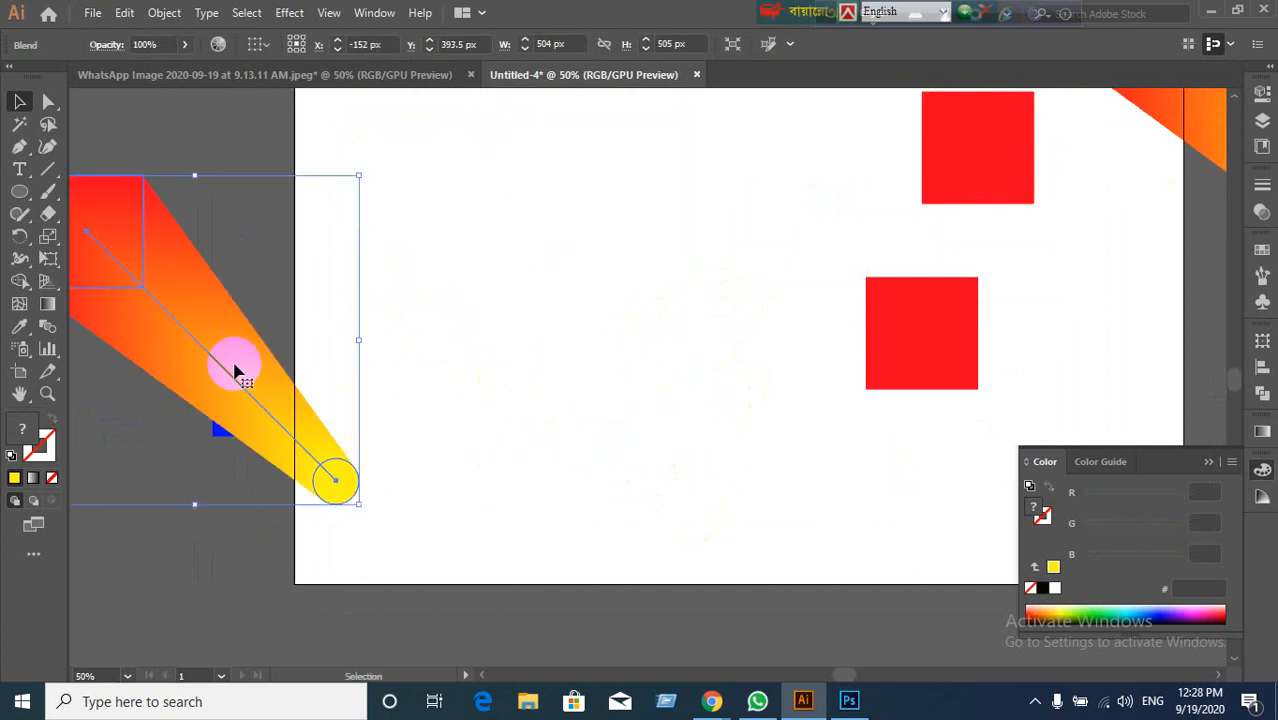
{"action": "key", "text": "ctrl+z"}
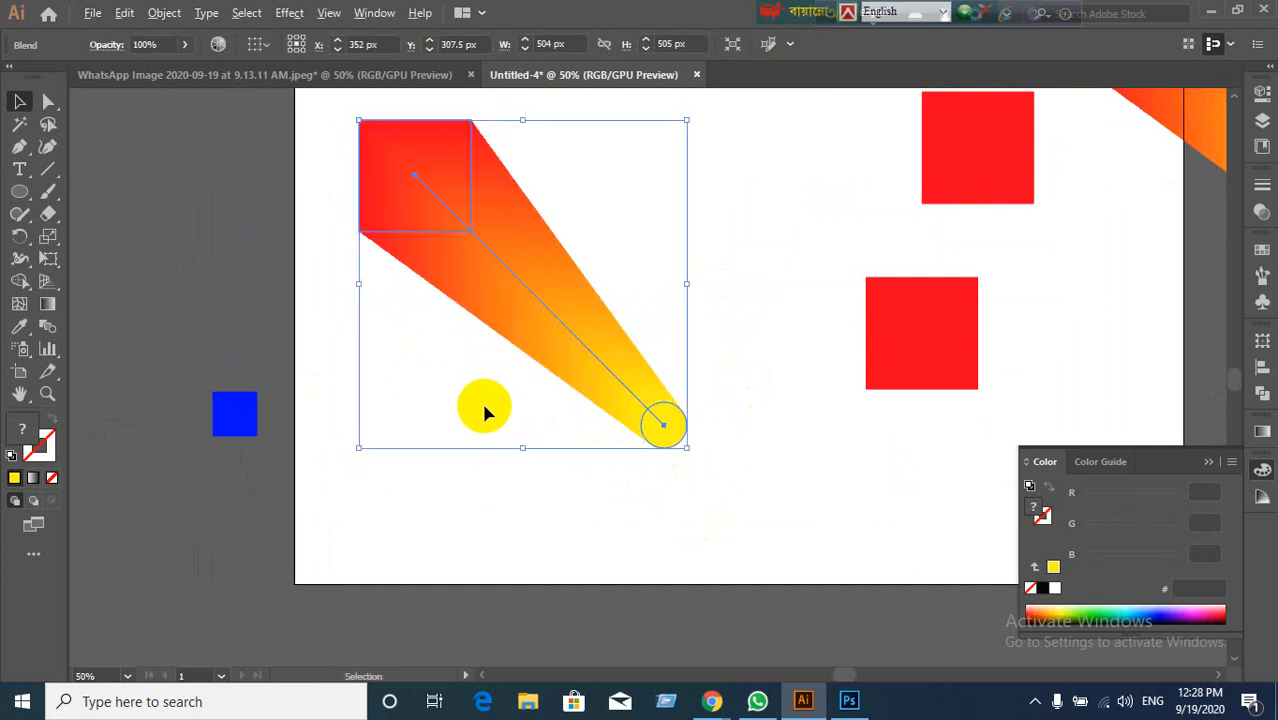
Step: Move the red-to-yellow blend off the artboard to the empty canvas beyond its upper left corner and deselect it
{"action": "scroll", "coordinate": [479, 408], "scroll_direction": "down", "scroll_amount": 1}
{"action": "left_click_drag", "start_coordinate": [516, 360], "coordinate": [212, 288]}
{"action": "left_click", "coordinate": [451, 414]}
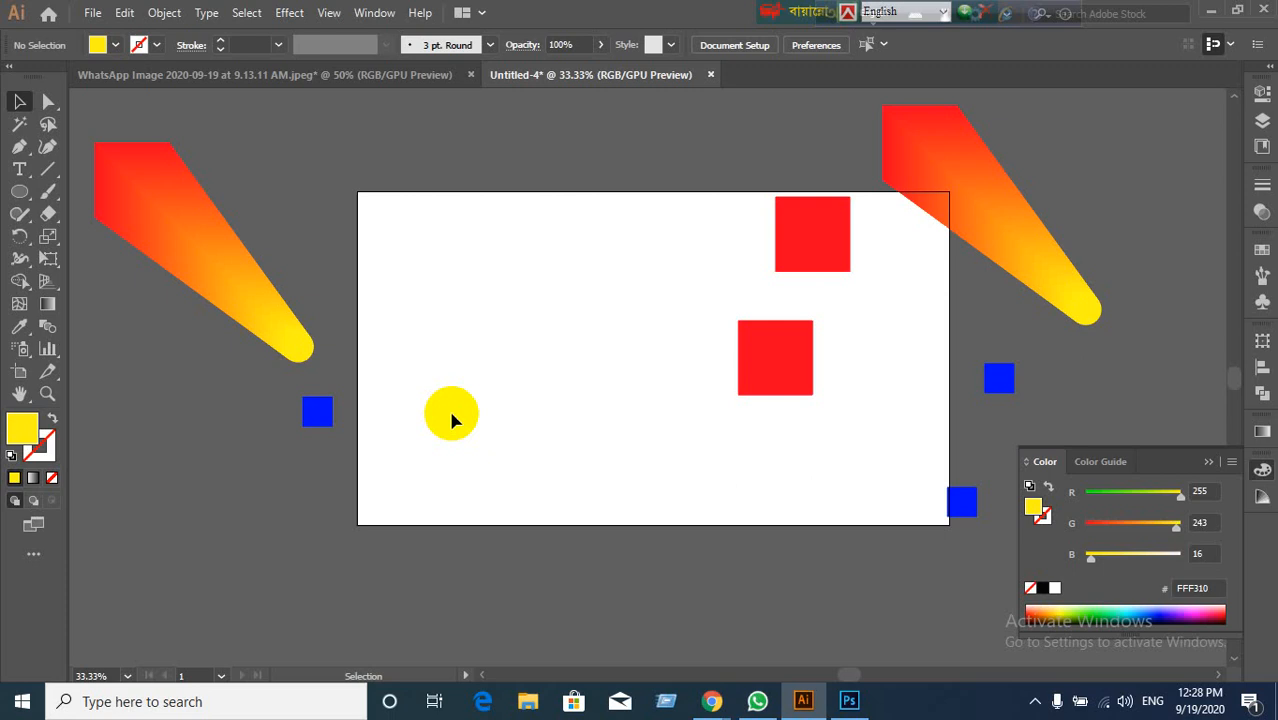
Step: Move the blend beside the artboard so it overlaps the artboard's upper left corner, at about X 161 px, Y 143.5 px
{"action": "left_click", "coordinate": [186, 175]}
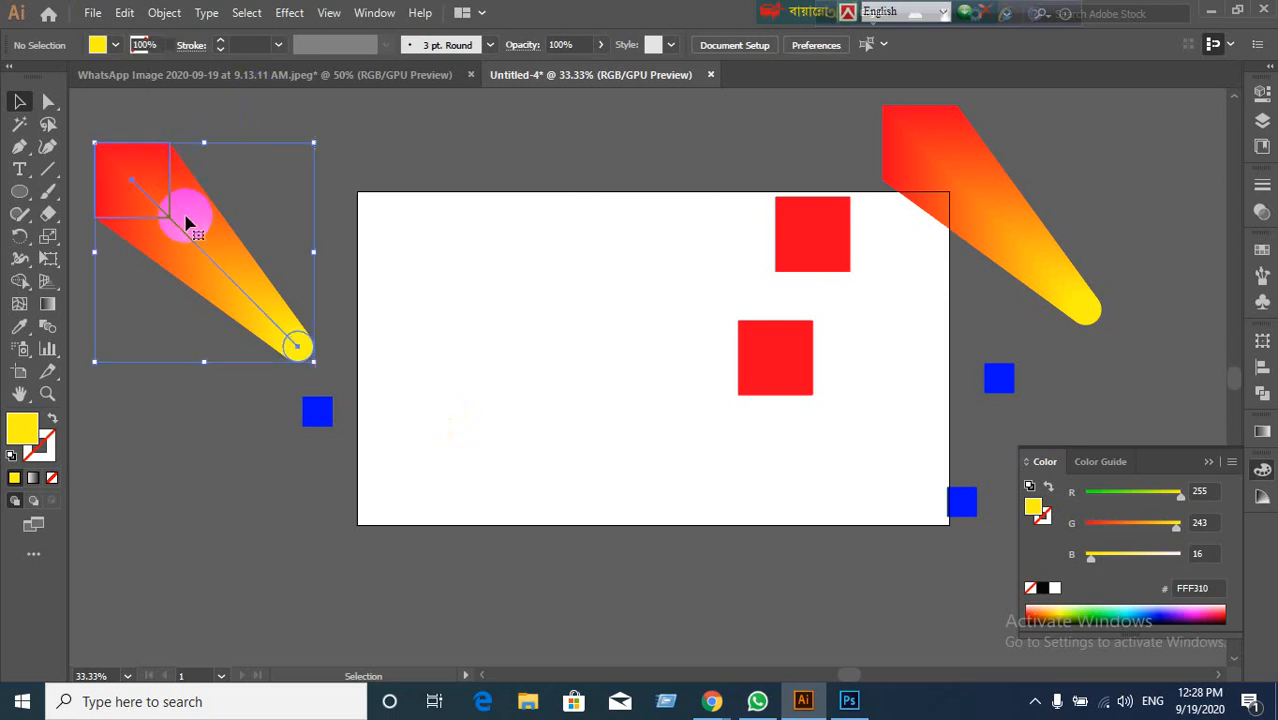
{"action": "left_click", "coordinate": [420, 187]}
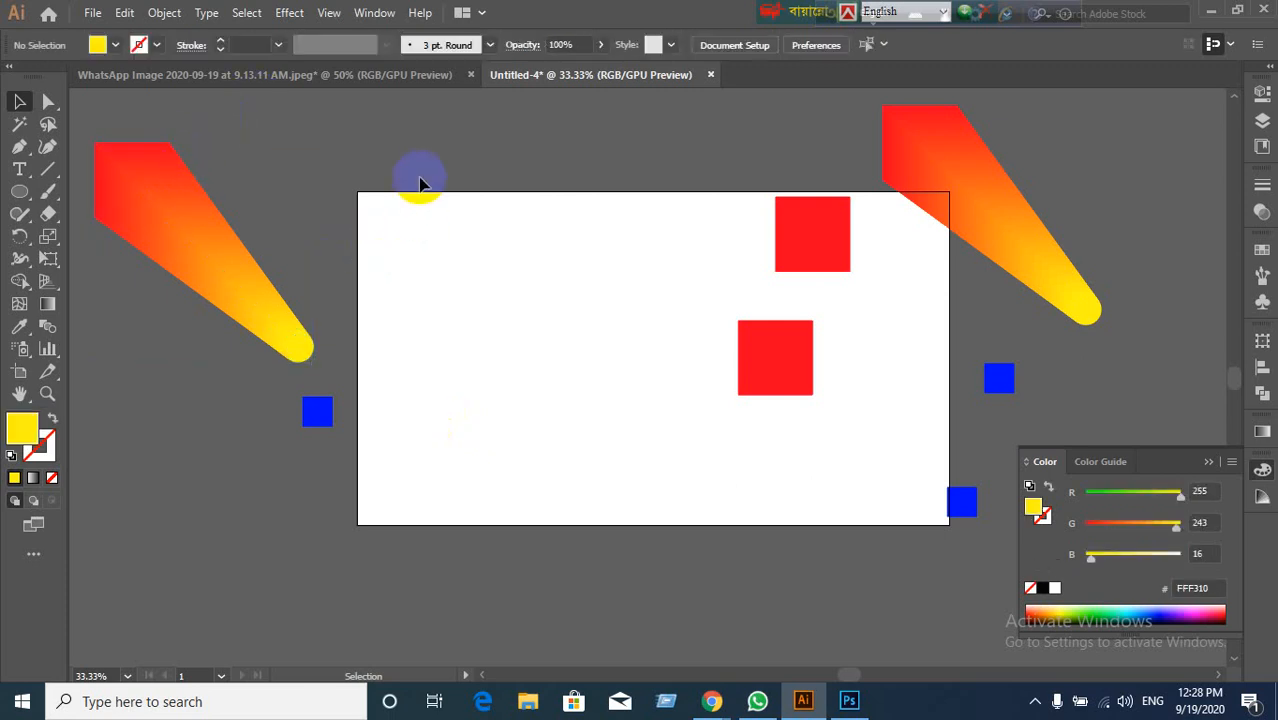
{"action": "left_click", "coordinate": [208, 294]}
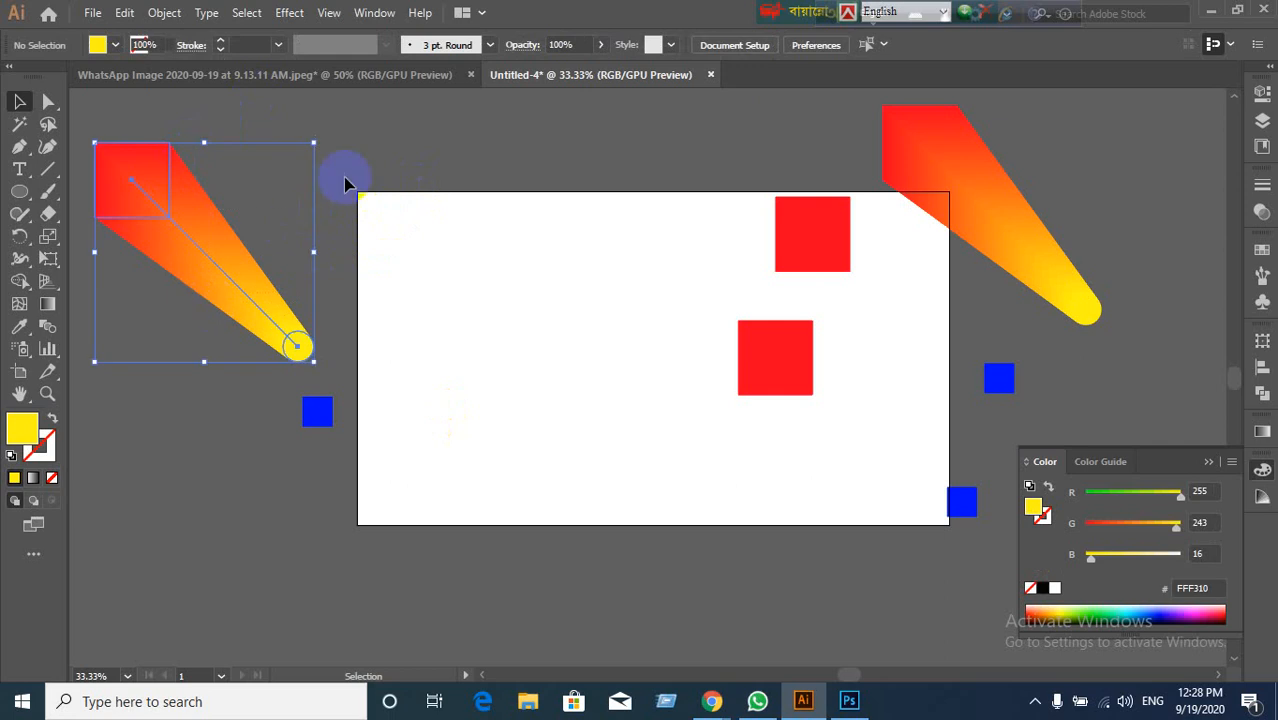
{"action": "left_click", "coordinate": [435, 143]}
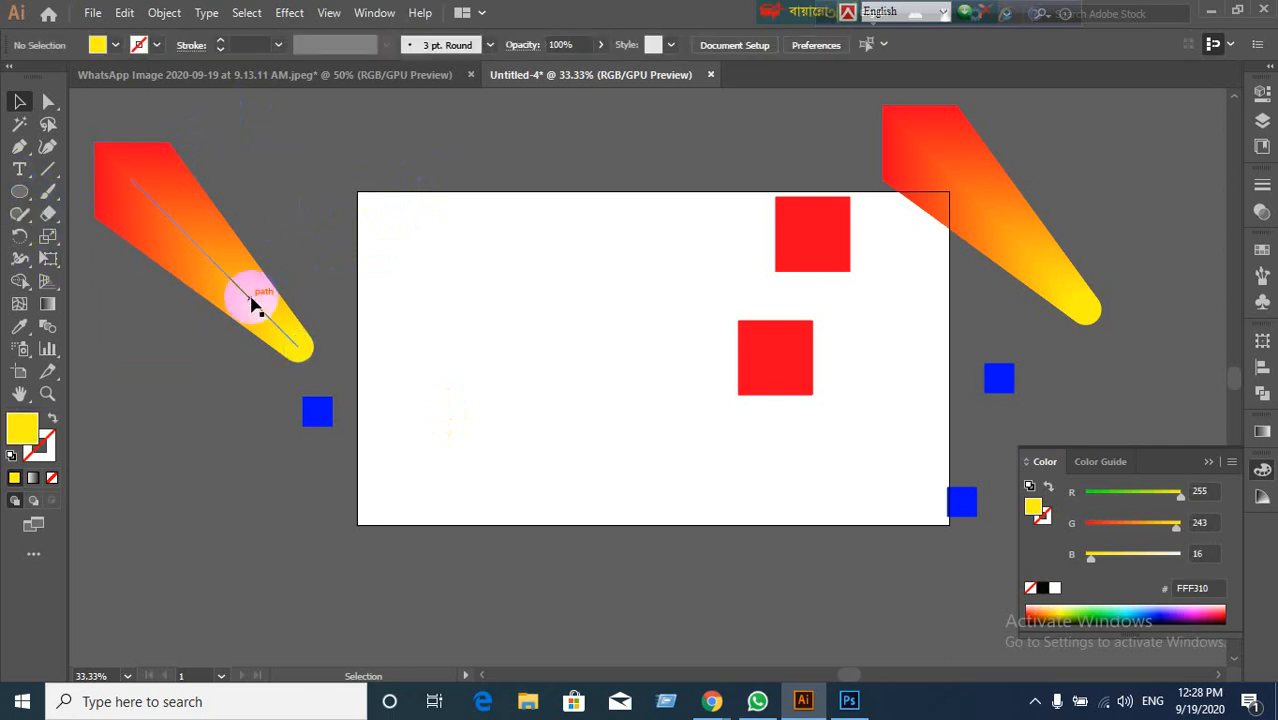
{"action": "left_click", "coordinate": [265, 292]}
{"action": "left_click_drag", "start_coordinate": [240, 282], "coordinate": [460, 286]}
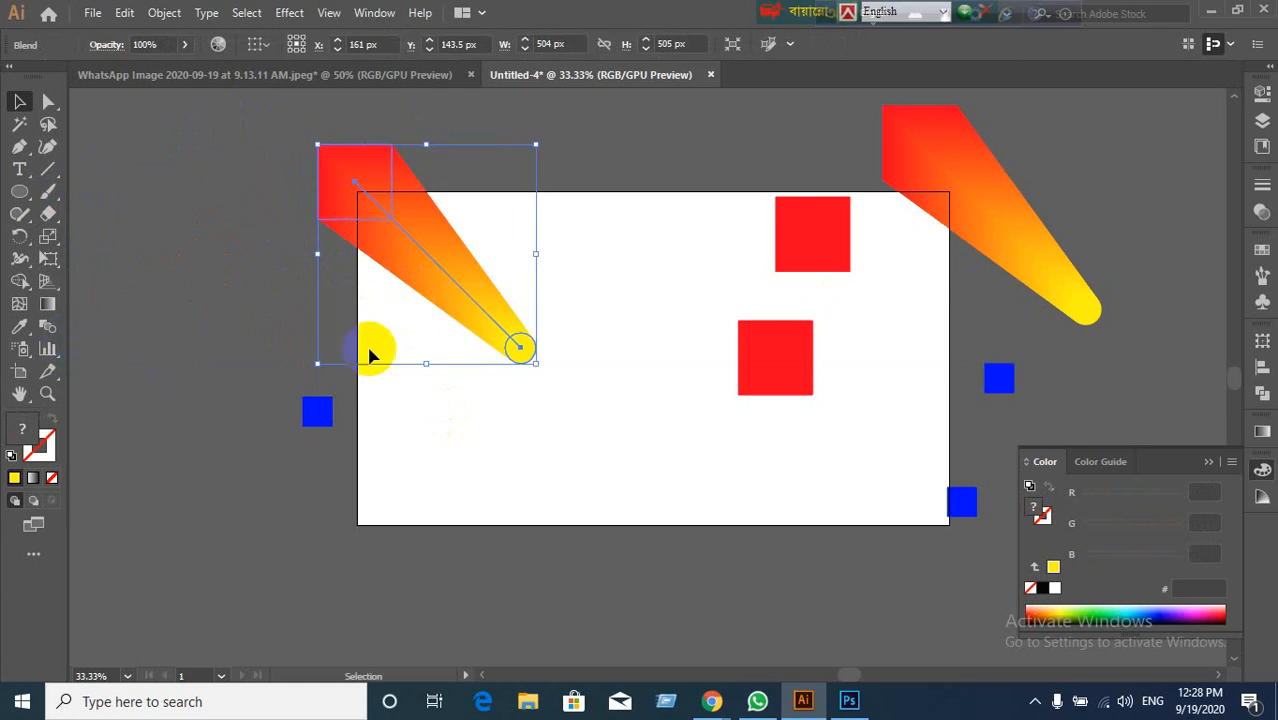
Step: Change the selected blend's spacing to Specified Steps with 50 steps and turn on the preview in Blend Options
{"action": "double_click", "coordinate": [46, 330]}
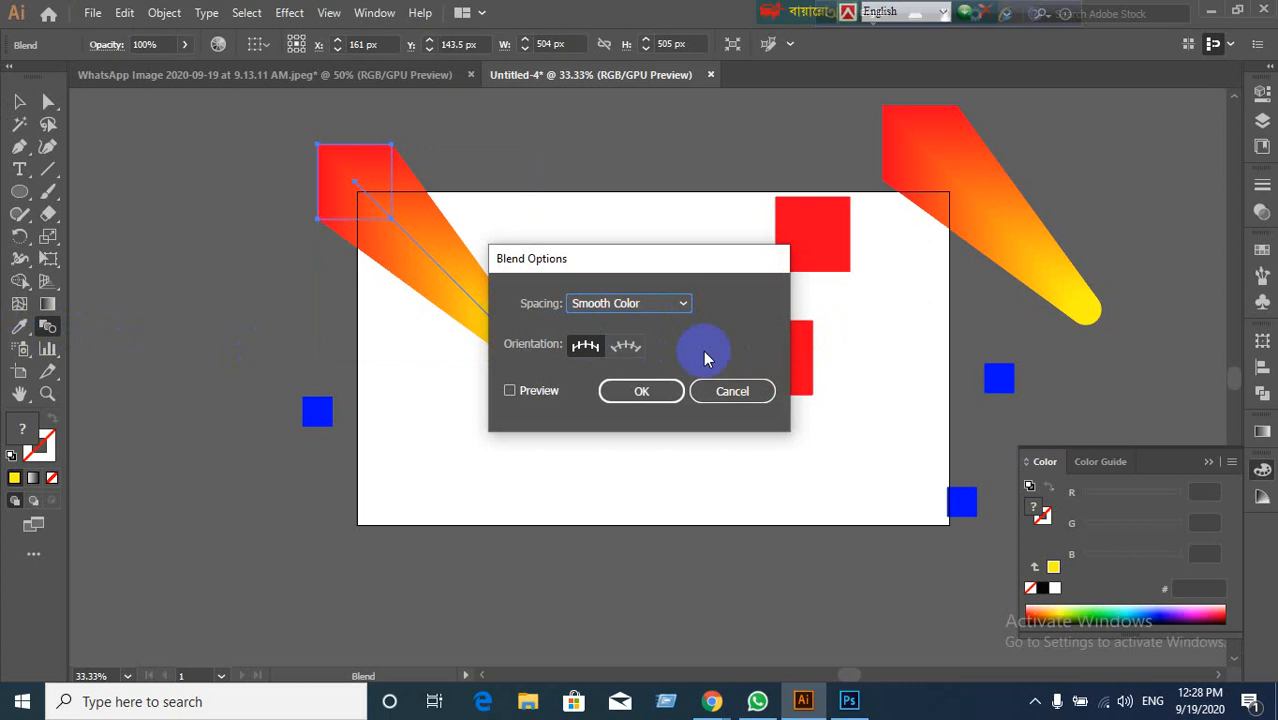
{"action": "left_click", "coordinate": [625, 345]}
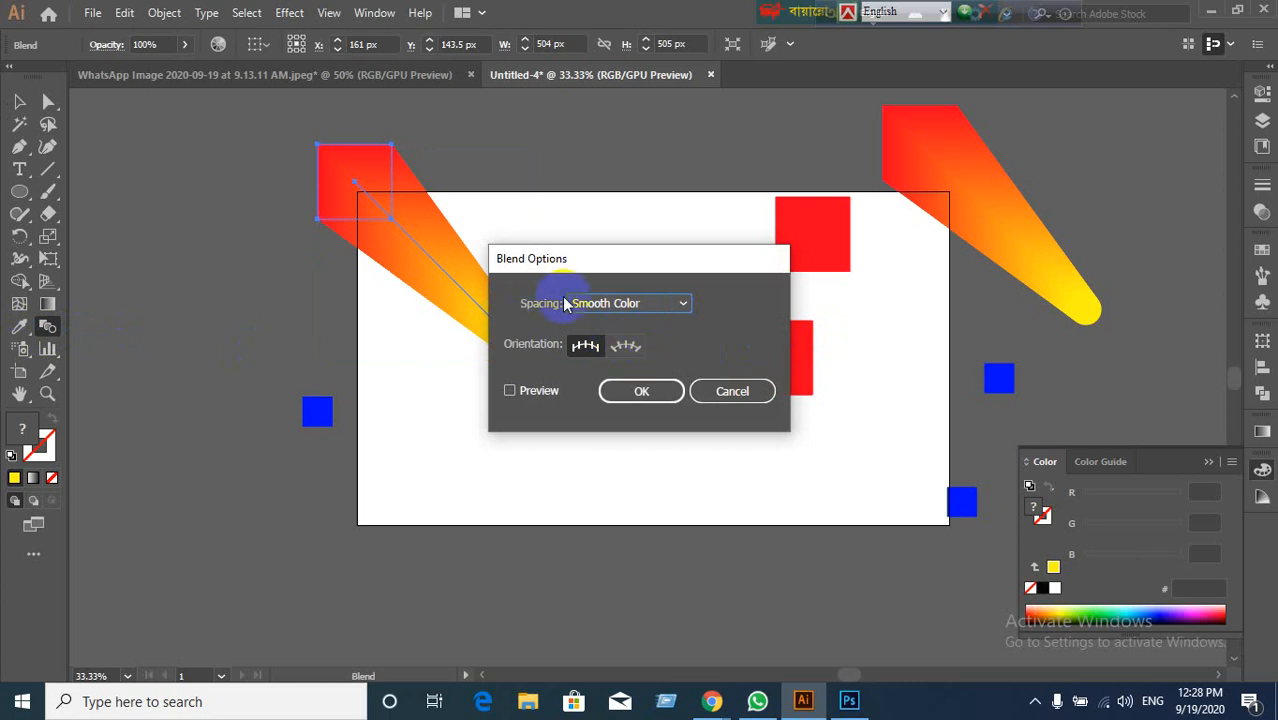
{"action": "left_click", "coordinate": [684, 305]}
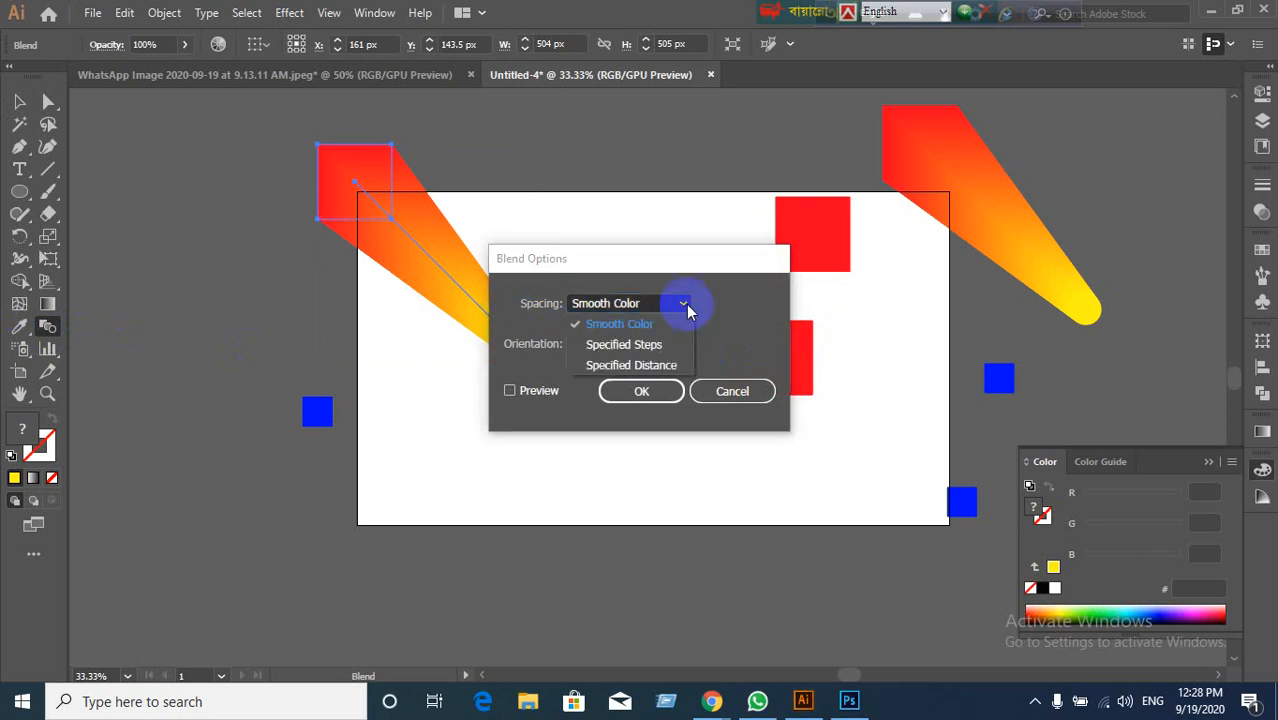
{"action": "left_click", "coordinate": [633, 352]}
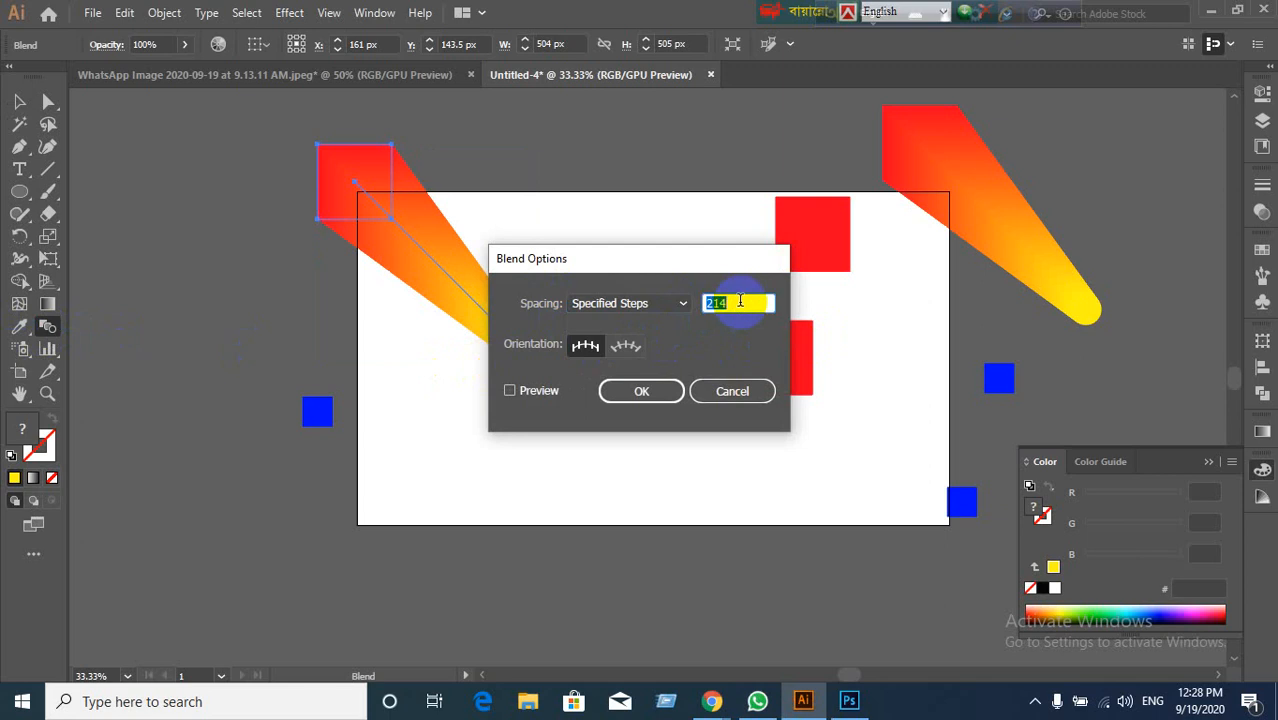
{"action": "left_click", "coordinate": [528, 391]}
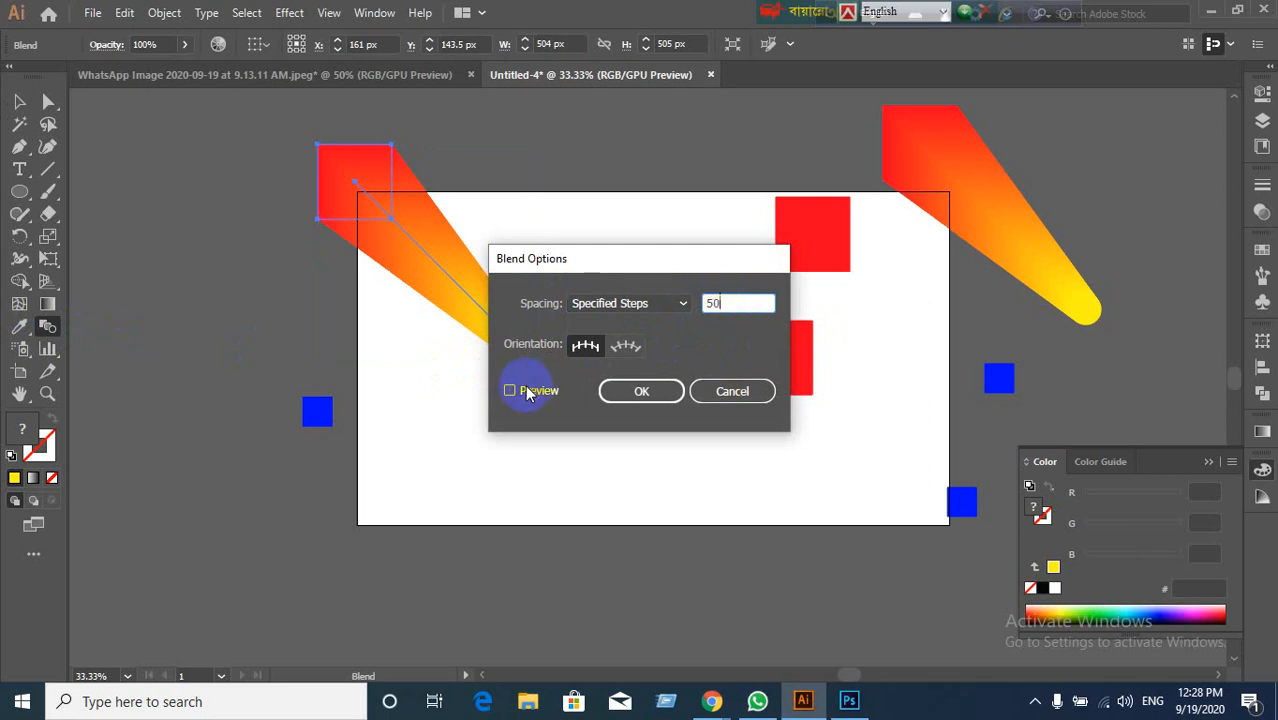
Step: Try 3 blend steps in the preview, then set the number of specified steps to 2 and apply the options
{"action": "double_click", "coordinate": [738, 304]}
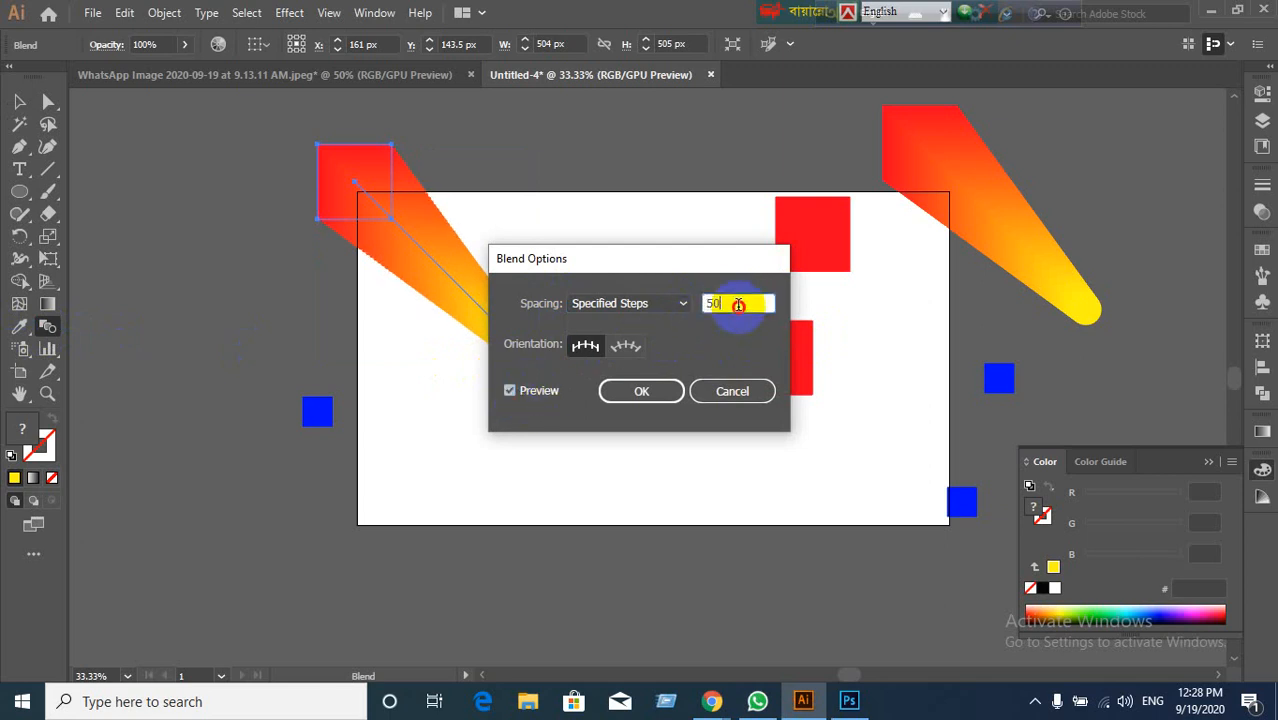
{"action": "type", "text": "3"}
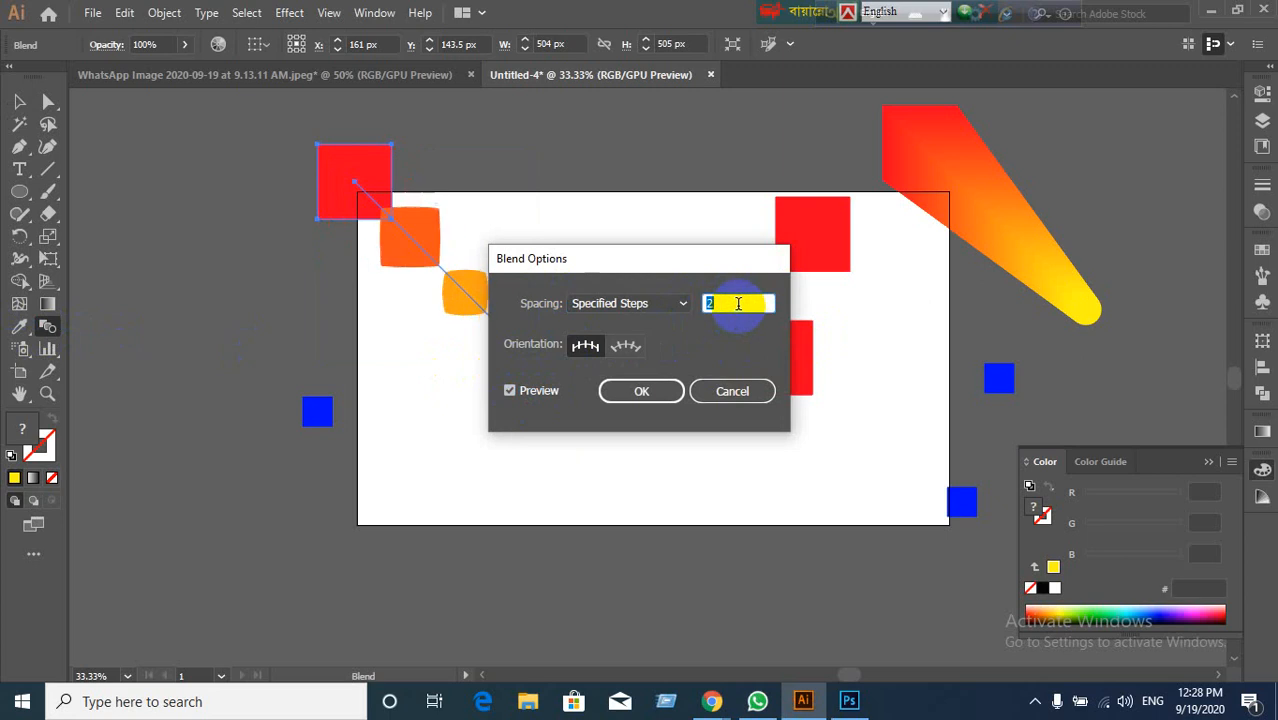
{"action": "left_click_drag", "start_coordinate": [735, 259], "coordinate": [947, 289]}
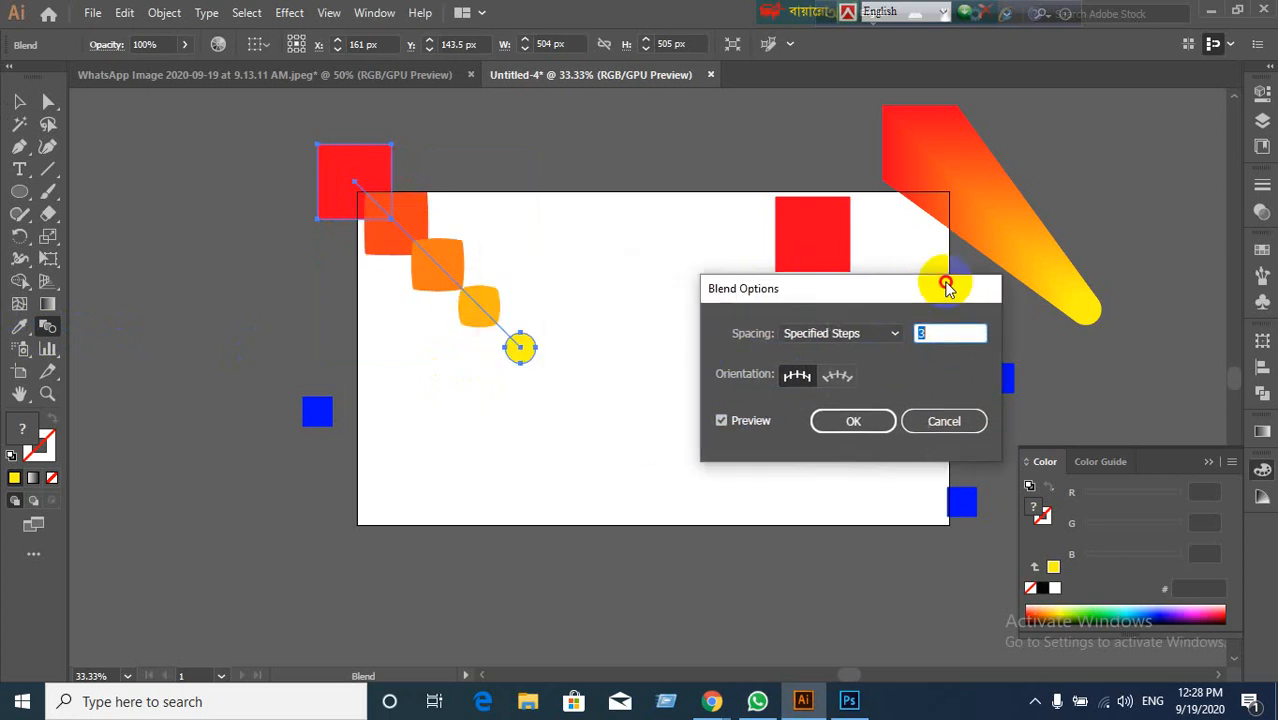
{"action": "key", "text": "Down"}
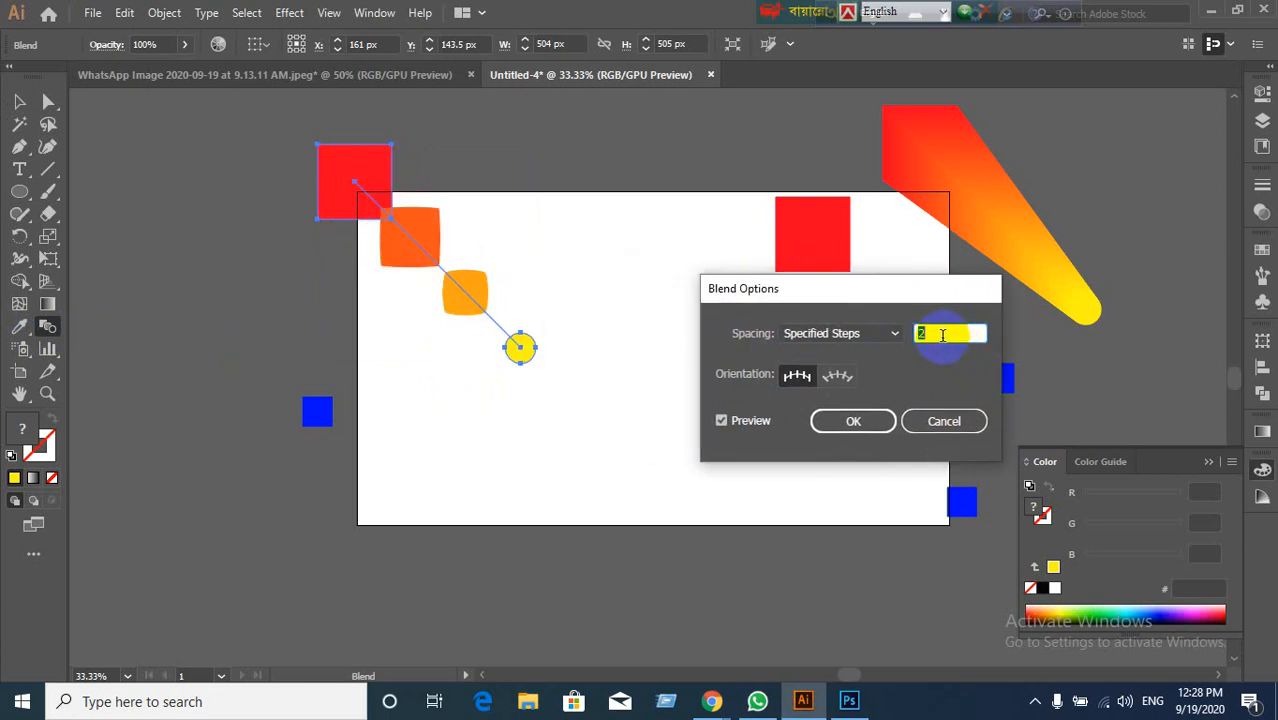
{"action": "key", "text": "Down"}
{"action": "key", "text": "Up"}
{"action": "left_click", "coordinate": [868, 421]}
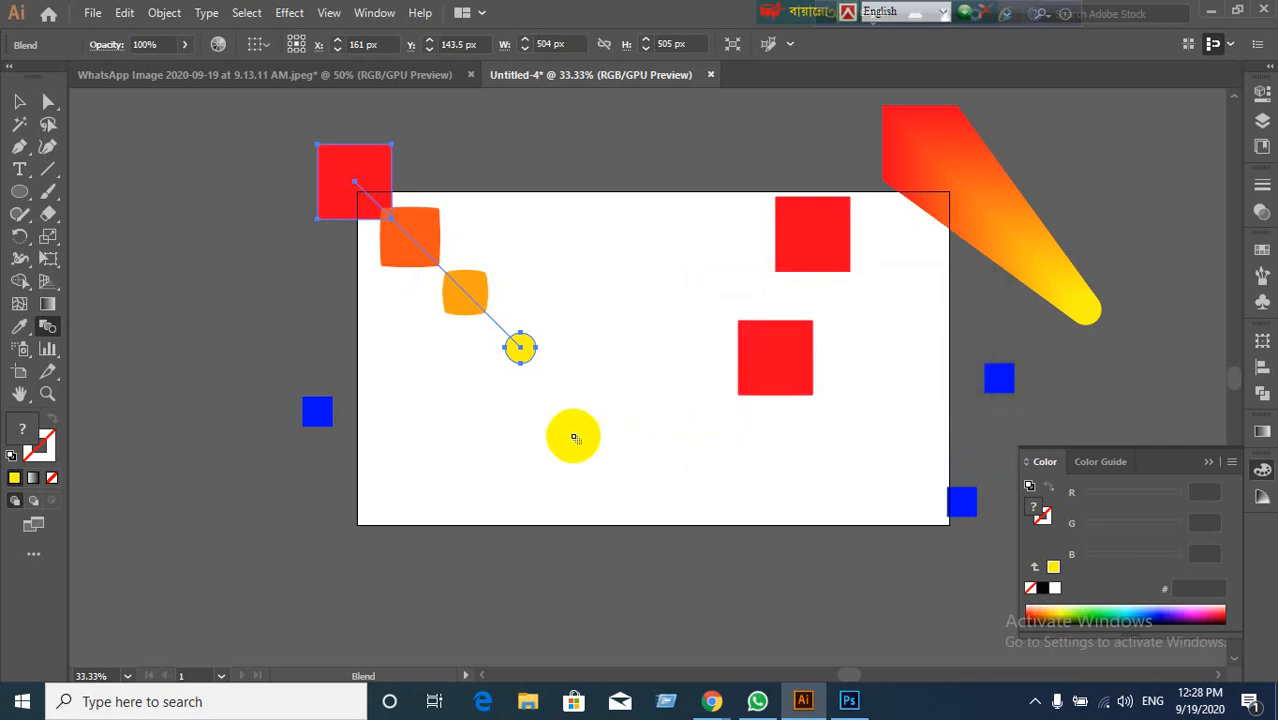
Step: Move the stepped red-to-yellow blend off the artboard, out beyond its left edge, and deselect it
{"action": "left_click", "coordinate": [20, 103]}
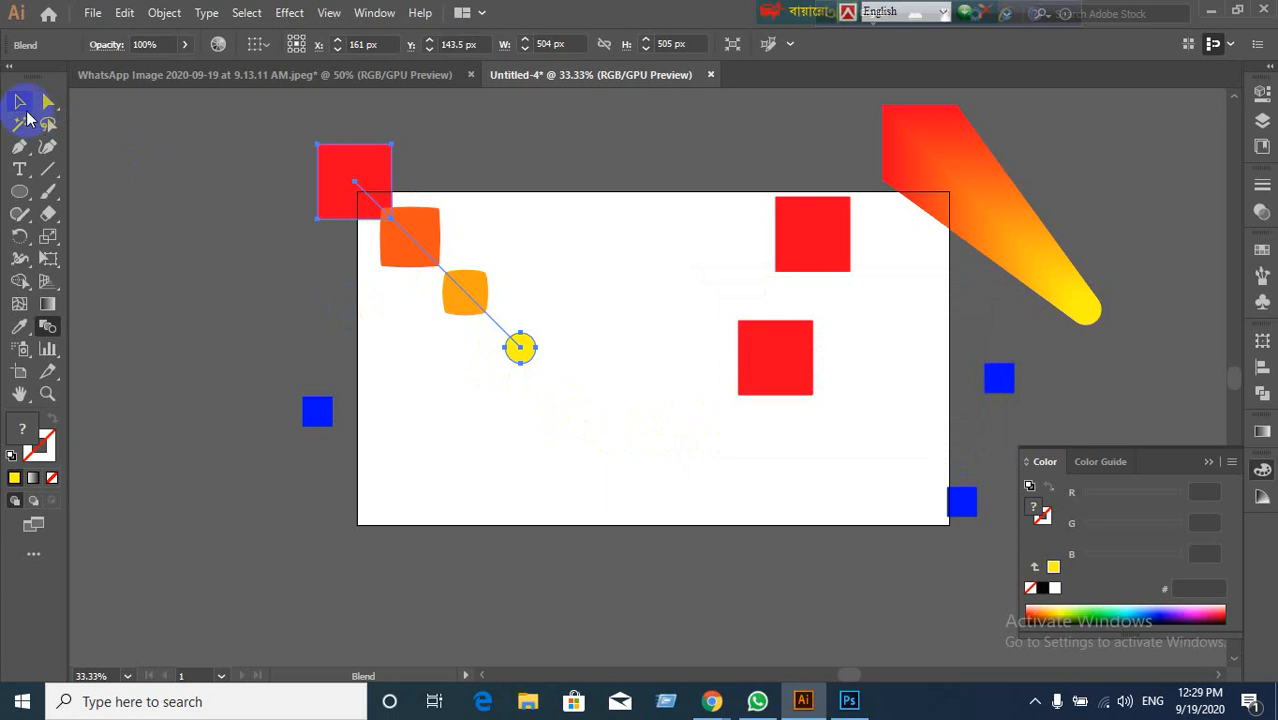
{"action": "left_click", "coordinate": [254, 174]}
{"action": "left_click", "coordinate": [535, 350]}
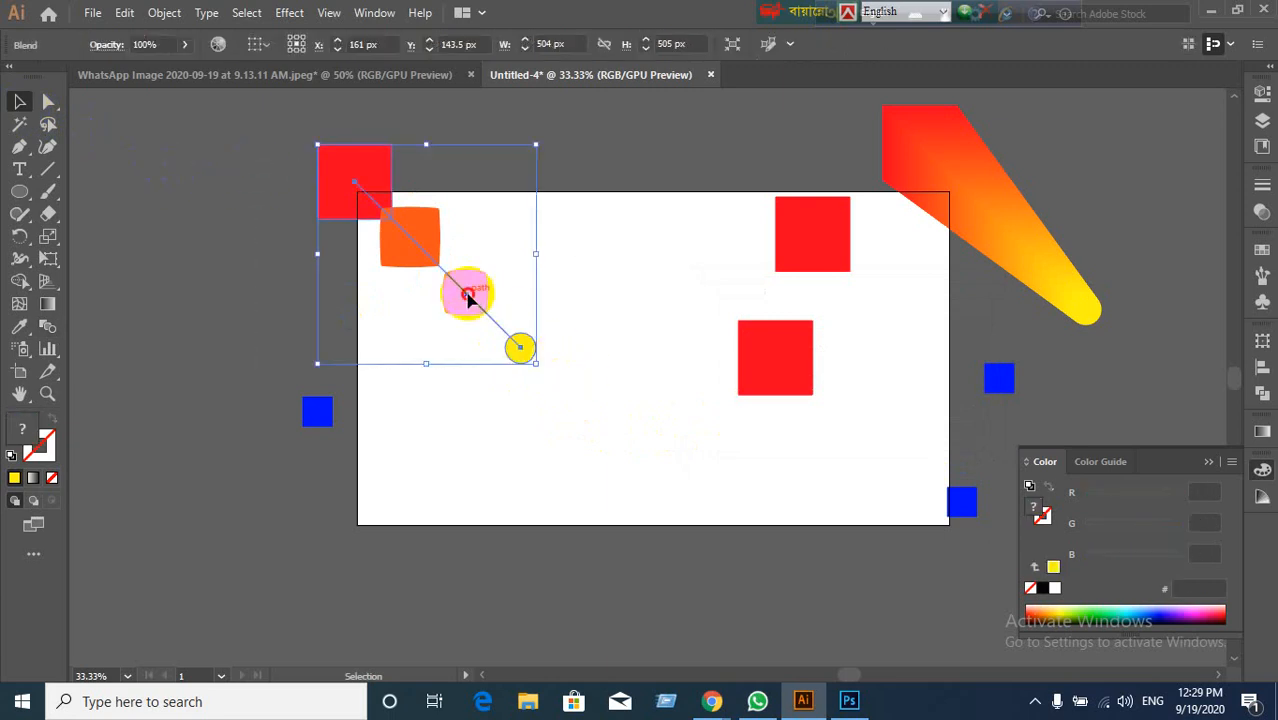
{"action": "left_click_drag", "start_coordinate": [465, 288], "coordinate": [209, 406]}
{"action": "left_click", "coordinate": [363, 614]}
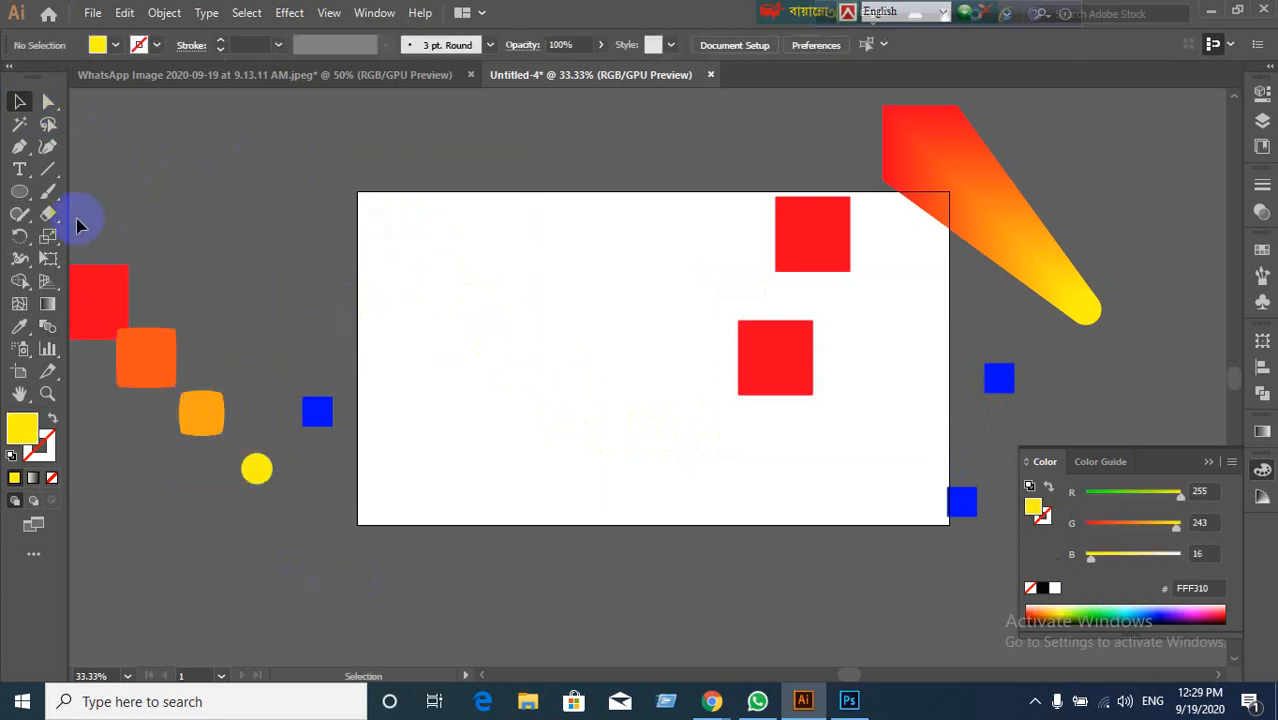
Step: Move the smooth blend together with the two red squares and two right-hand blue squares toward the artboard's right side, clearing its middle
{"action": "left_click", "coordinate": [827, 220]}
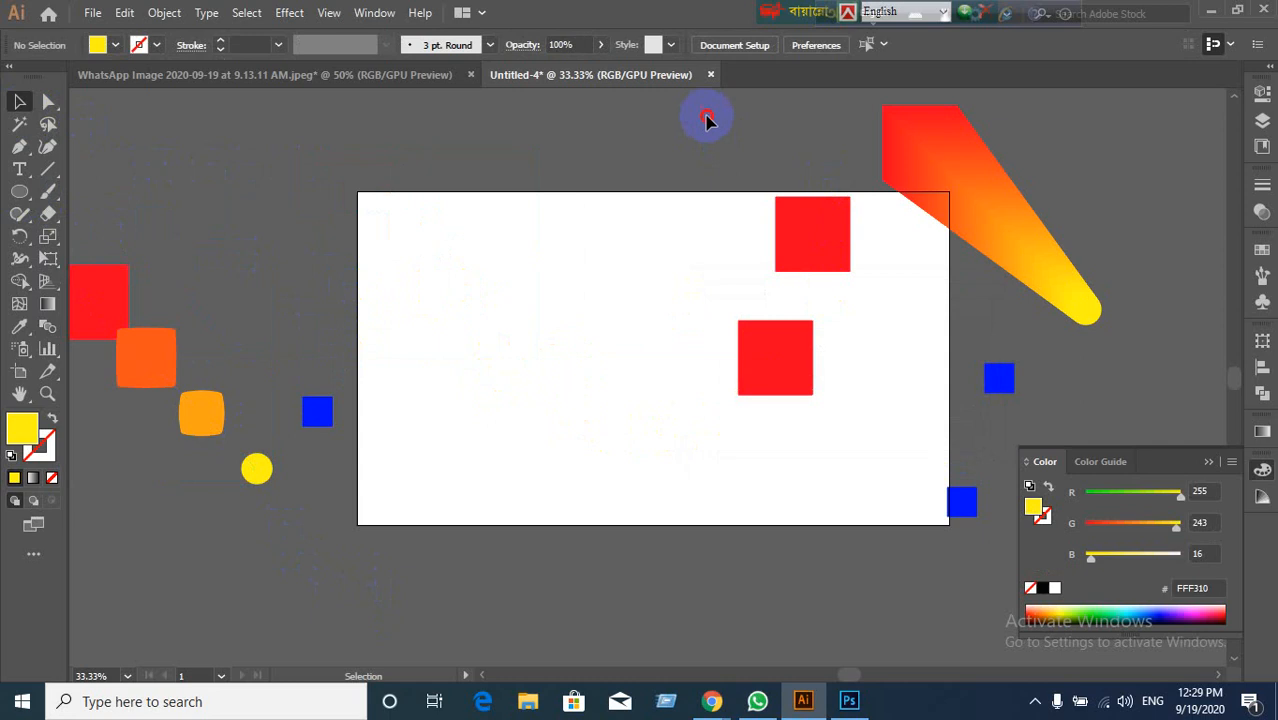
{"action": "left_click_drag", "start_coordinate": [707, 114], "coordinate": [1024, 507]}
{"action": "left_click_drag", "start_coordinate": [1022, 243], "coordinate": [1232, 223]}
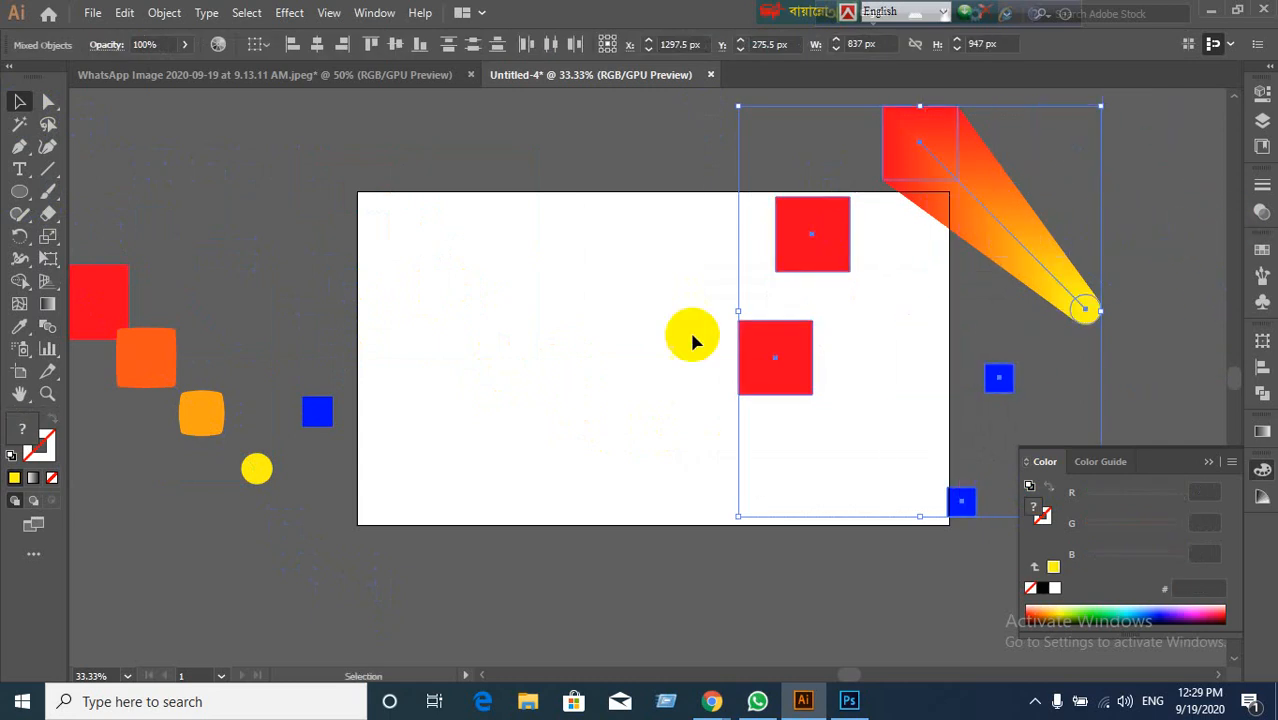
{"action": "left_click", "coordinate": [575, 355]}
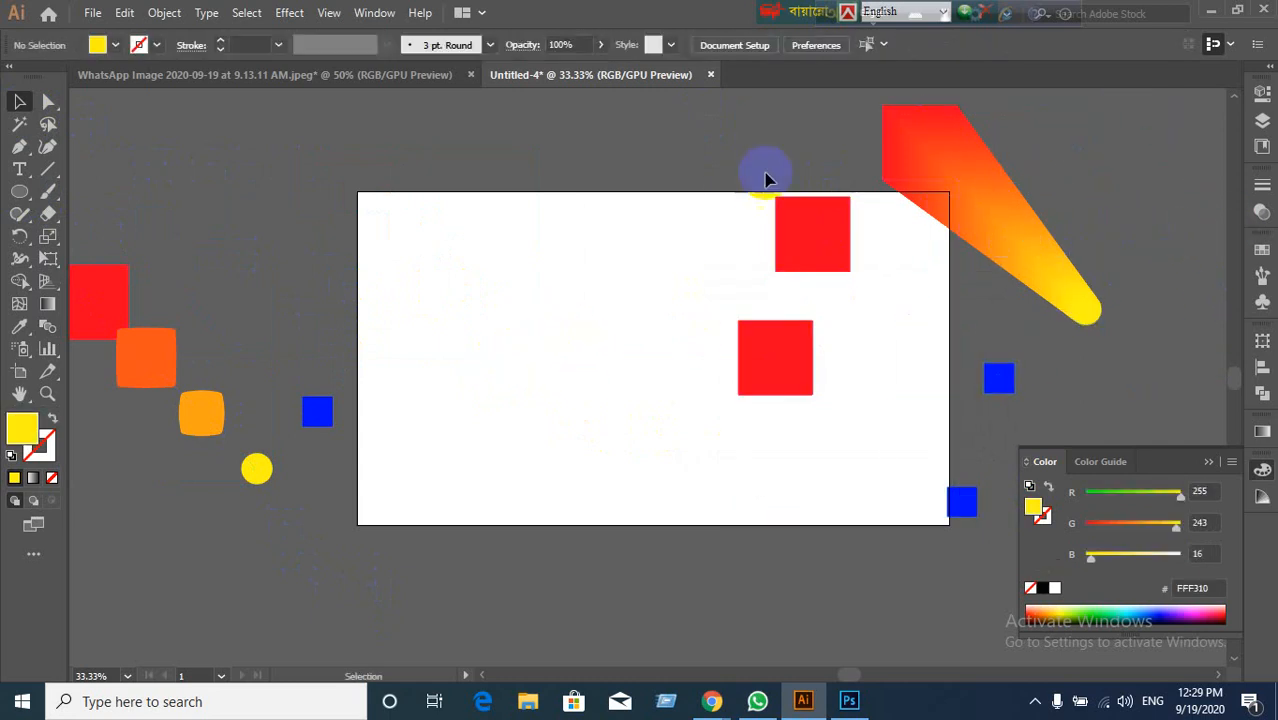
{"action": "left_click_drag", "start_coordinate": [958, 575], "coordinate": [1081, 518]}
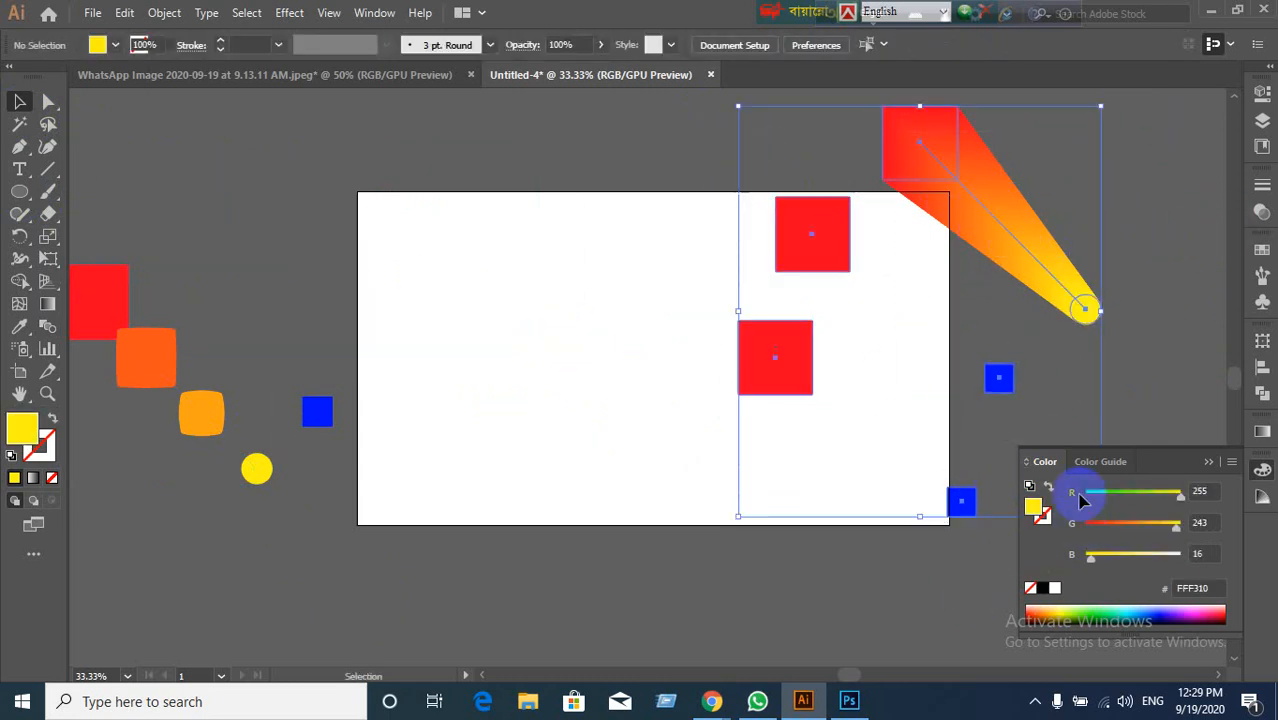
{"action": "left_click_drag", "start_coordinate": [1047, 300], "coordinate": [1192, 367]}
{"action": "left_click", "coordinate": [533, 414]}
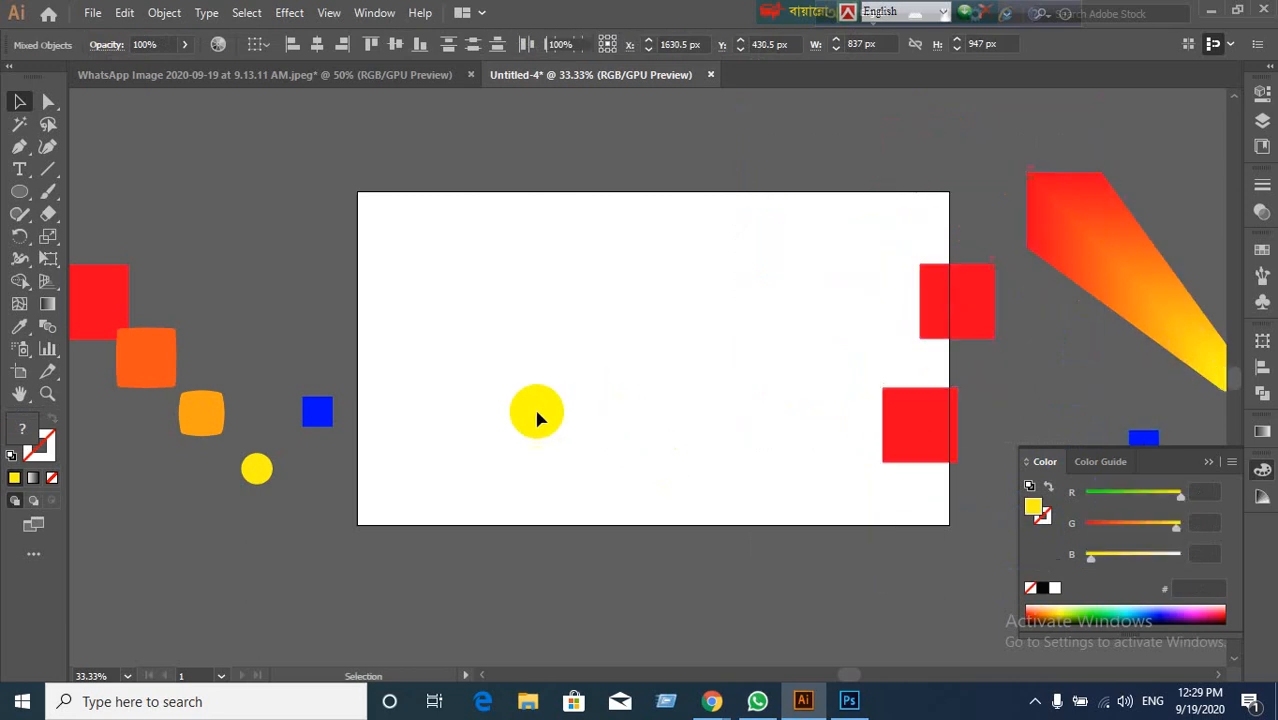
Step: Draw a small square near the artboard's upper-left corner and swap its fill and stroke colors
{"action": "left_click_drag", "start_coordinate": [27, 200], "coordinate": [63, 191]}
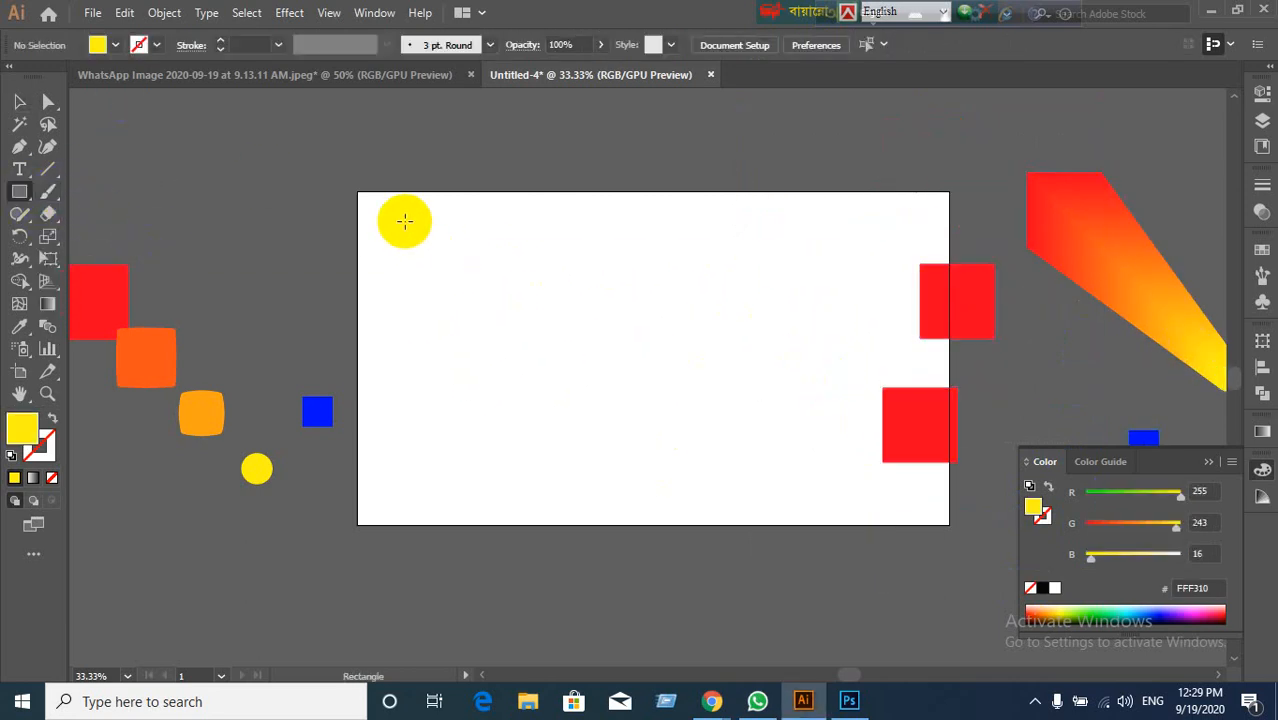
{"action": "left_click_drag", "start_coordinate": [405, 221], "coordinate": [472, 281]}
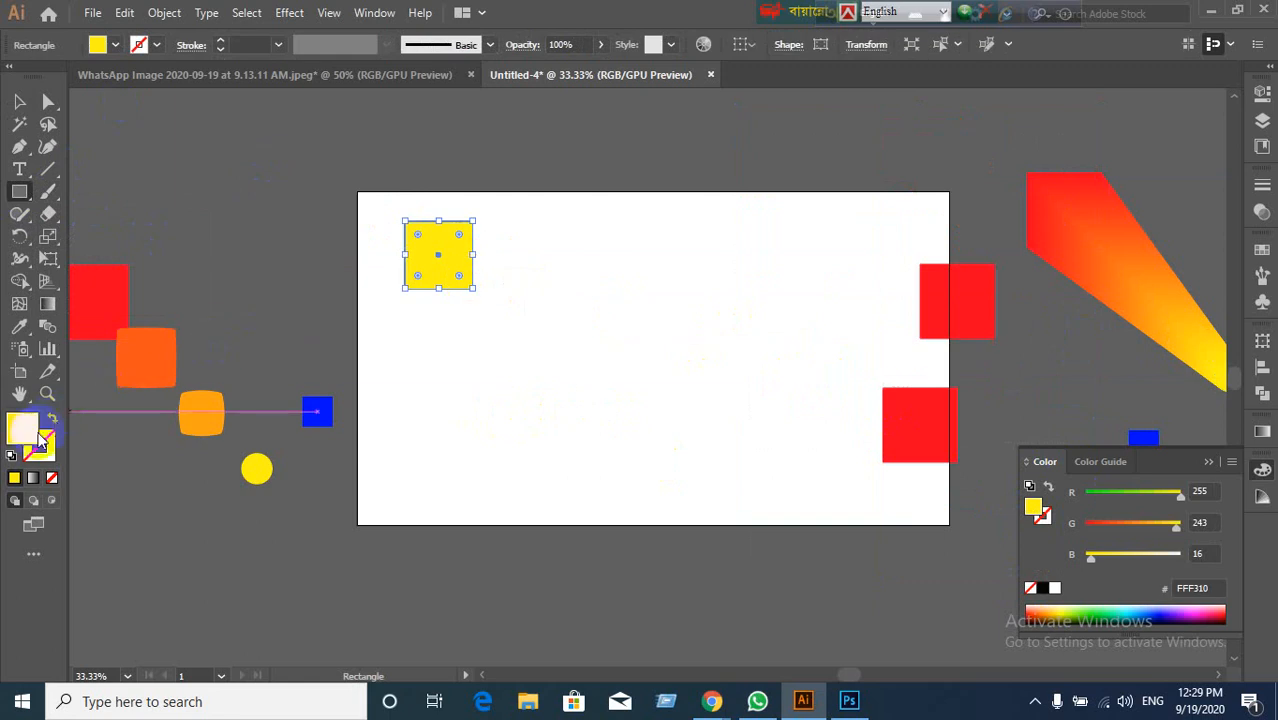
{"action": "left_click", "coordinate": [54, 419]}
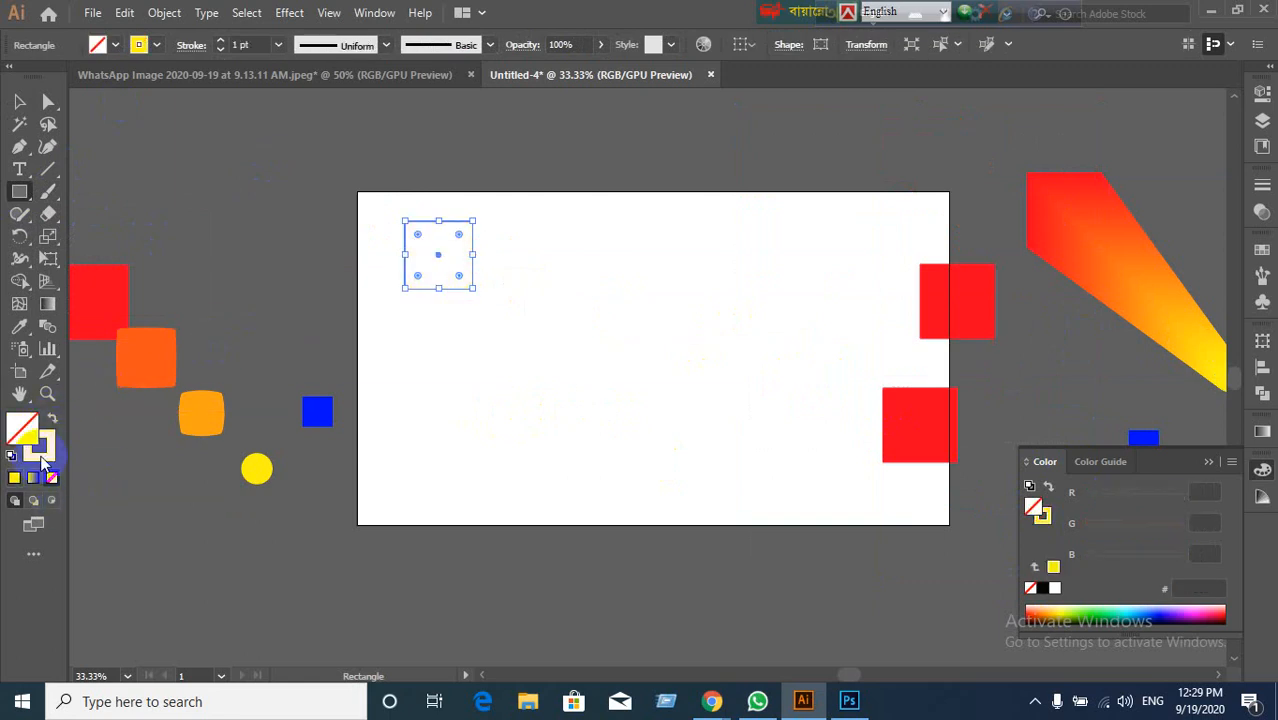
Step: Set the new square's stroke color to red FF0000
{"action": "left_click", "coordinate": [42, 457]}
{"action": "double_click", "coordinate": [44, 455]}
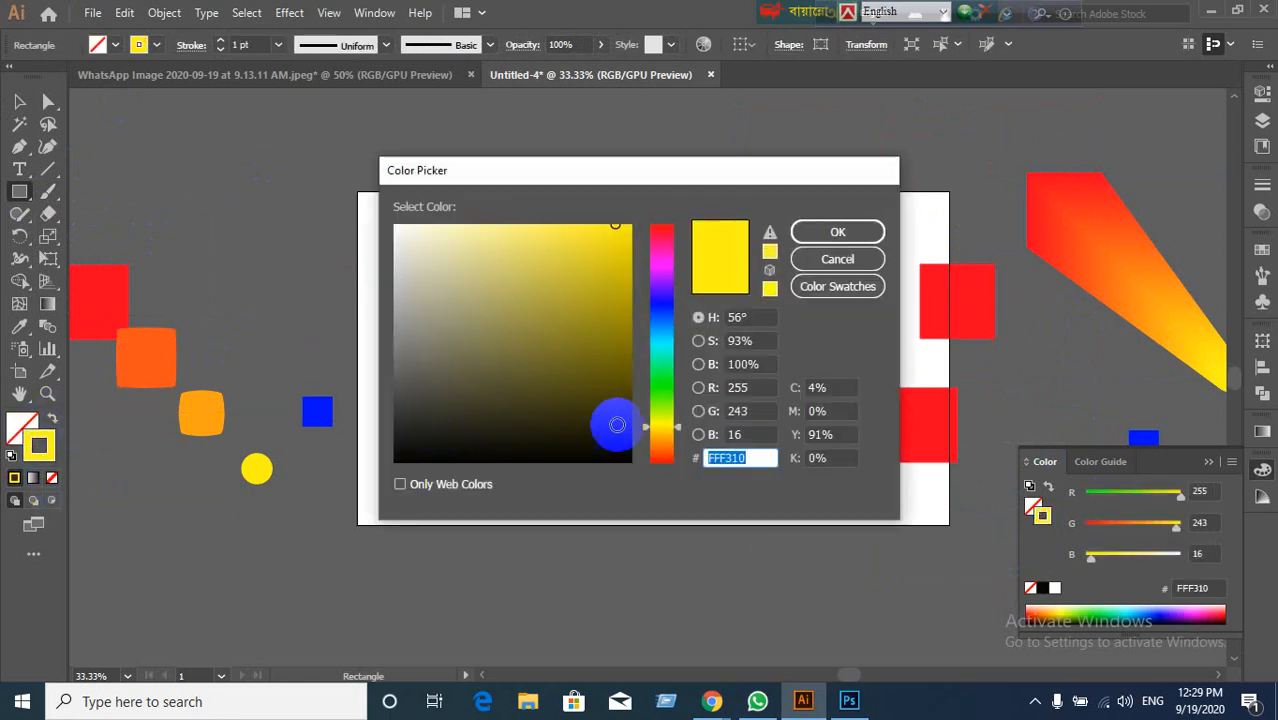
{"action": "left_click_drag", "start_coordinate": [641, 430], "coordinate": [650, 214]}
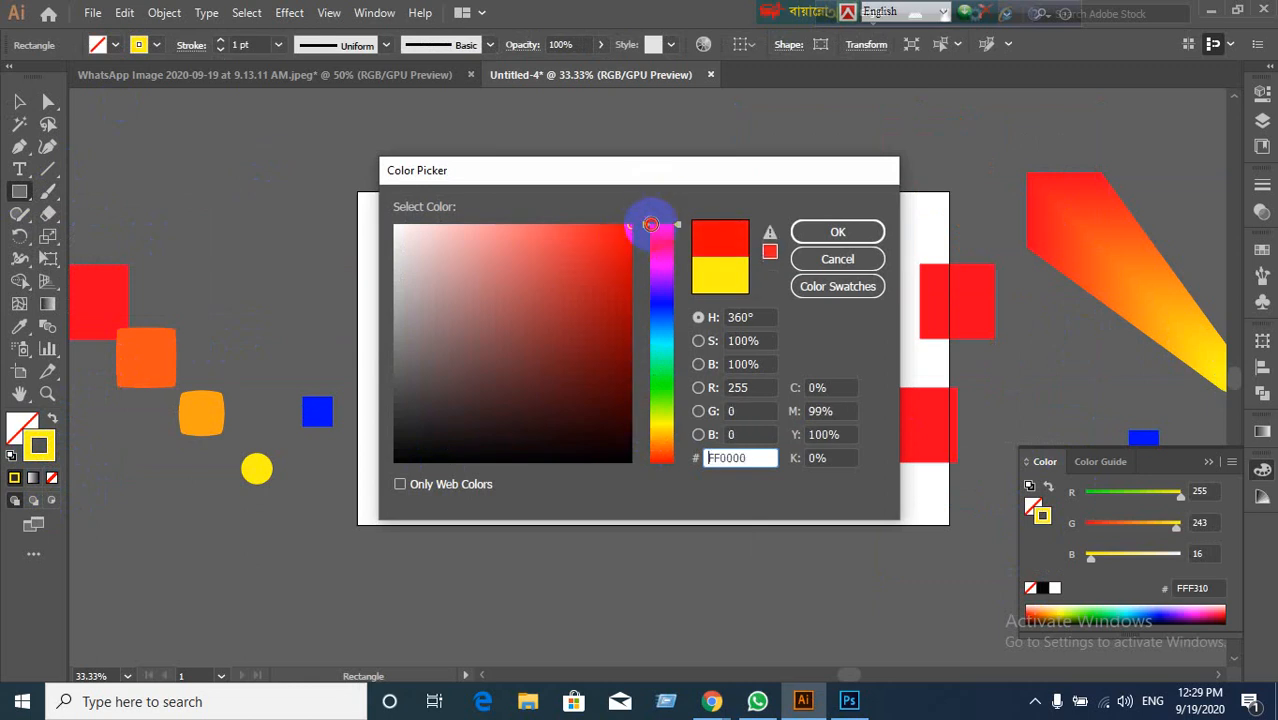
{"action": "left_click", "coordinate": [827, 231]}
Step: Place a duplicate of the outlined red square diagonally below it, near the lower middle of the artboard
{"action": "left_click", "coordinate": [19, 100]}
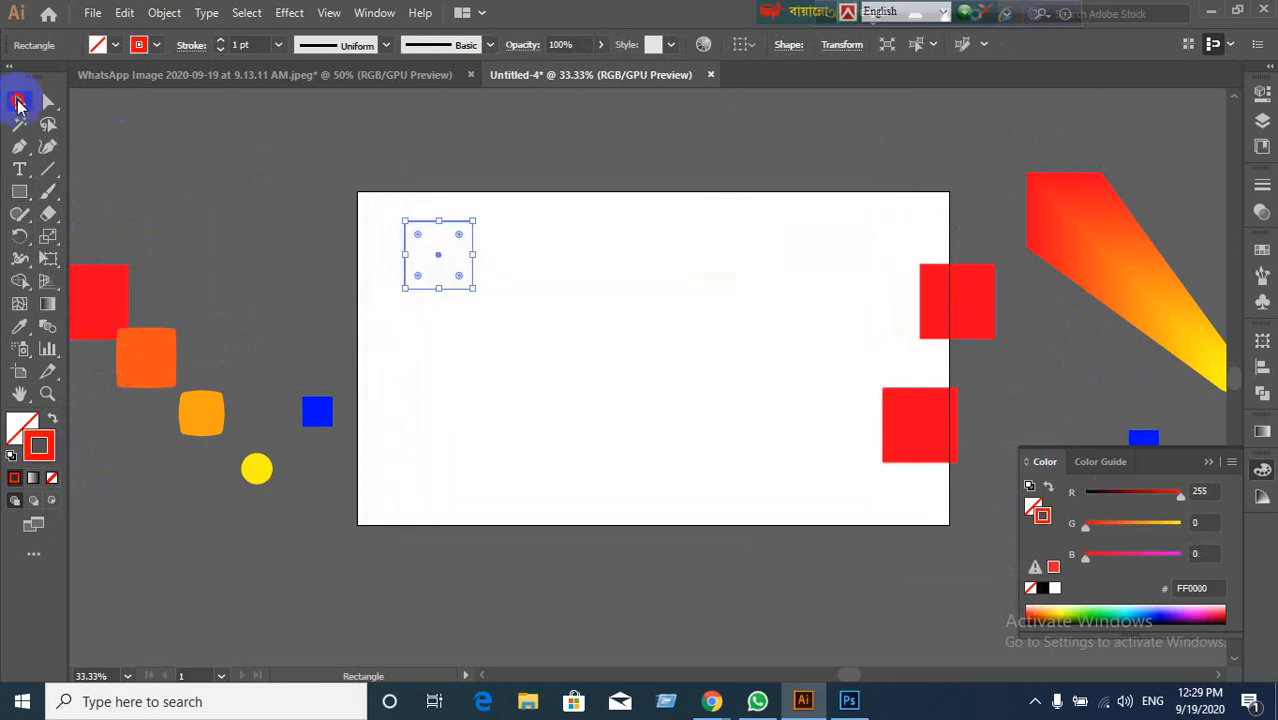
{"action": "left_click", "coordinate": [491, 294]}
{"action": "left_click", "coordinate": [468, 280]}
{"action": "left_click_drag", "start_coordinate": [472, 285], "coordinate": [645, 456]}
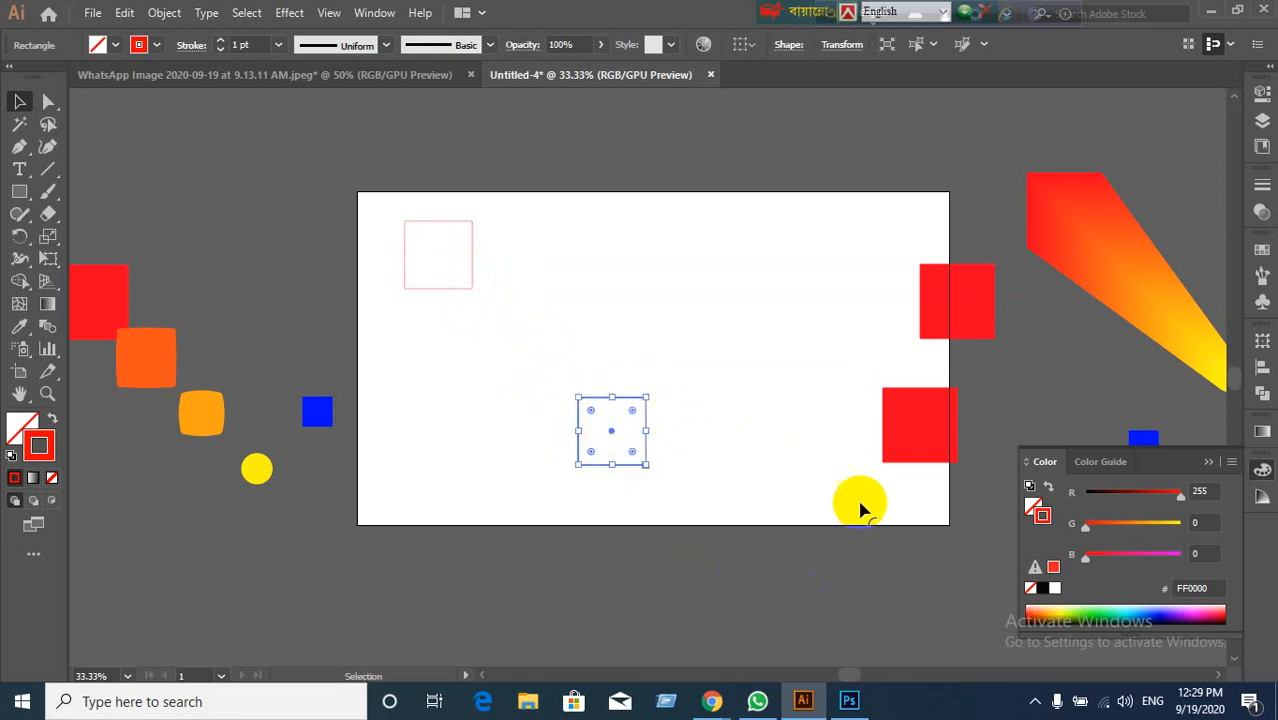
{"action": "left_click_drag", "start_coordinate": [474, 364], "coordinate": [643, 483]}
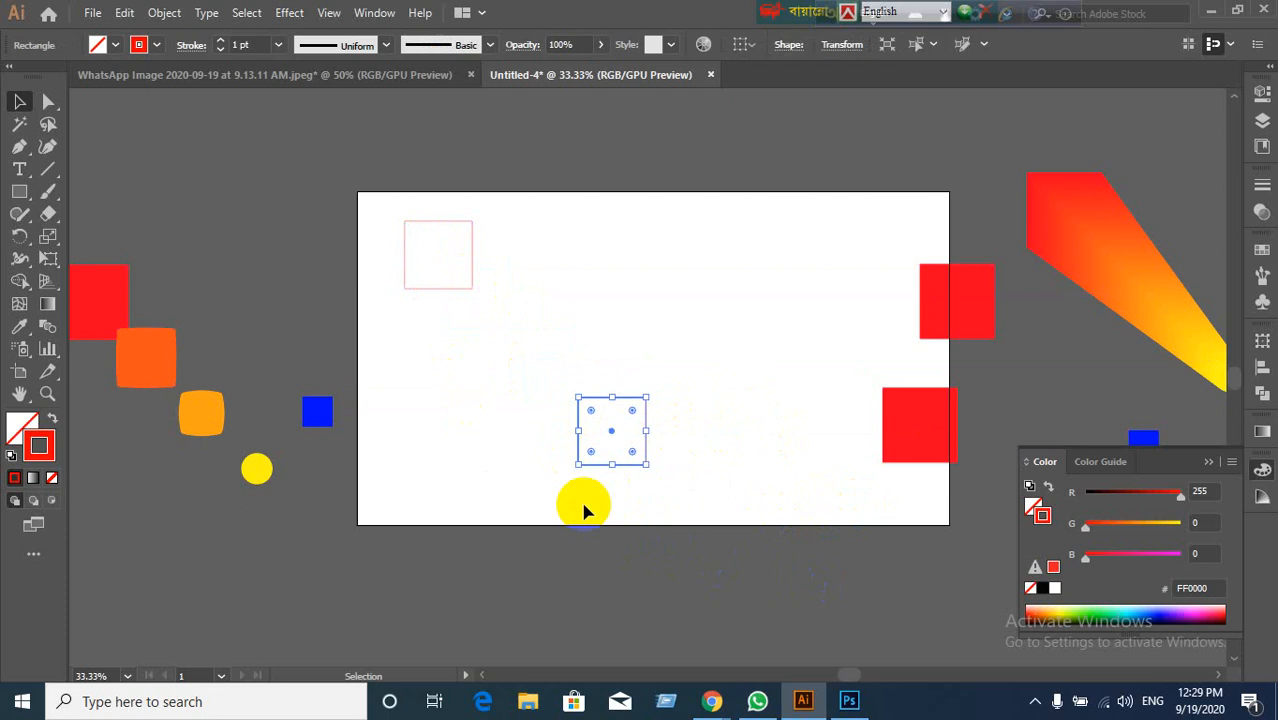
Step: Set the duplicate square's stroke color to purple 5400D8
{"action": "double_click", "coordinate": [30, 458]}
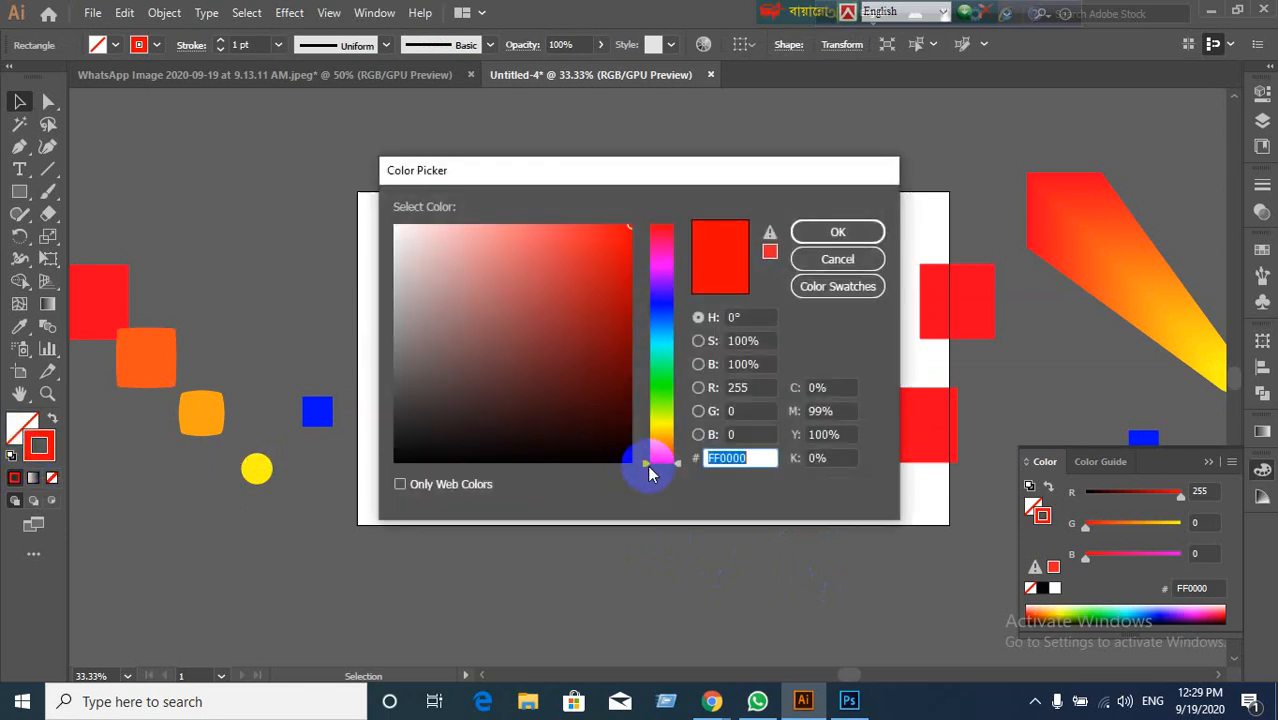
{"action": "left_click_drag", "start_coordinate": [648, 460], "coordinate": [756, 253]}
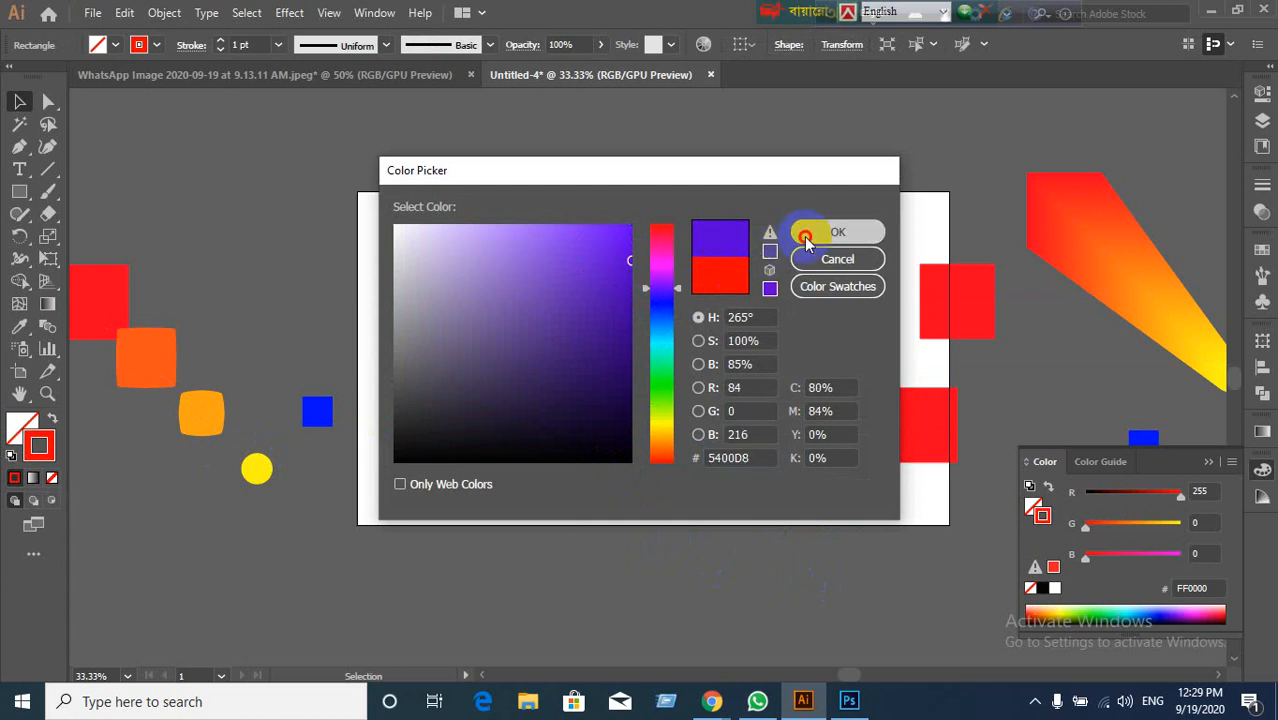
{"action": "left_click", "coordinate": [806, 240]}
Step: Move the purple outlined square slightly further down and to the right, and deselect it
{"action": "left_click", "coordinate": [647, 515]}
{"action": "left_click_drag", "start_coordinate": [633, 470], "coordinate": [681, 498]}
{"action": "left_click", "coordinate": [520, 467]}
Step: Blend the red outlined square with the purple outlined square using the Blend tool
{"action": "left_click_drag", "start_coordinate": [378, 195], "coordinate": [692, 556]}
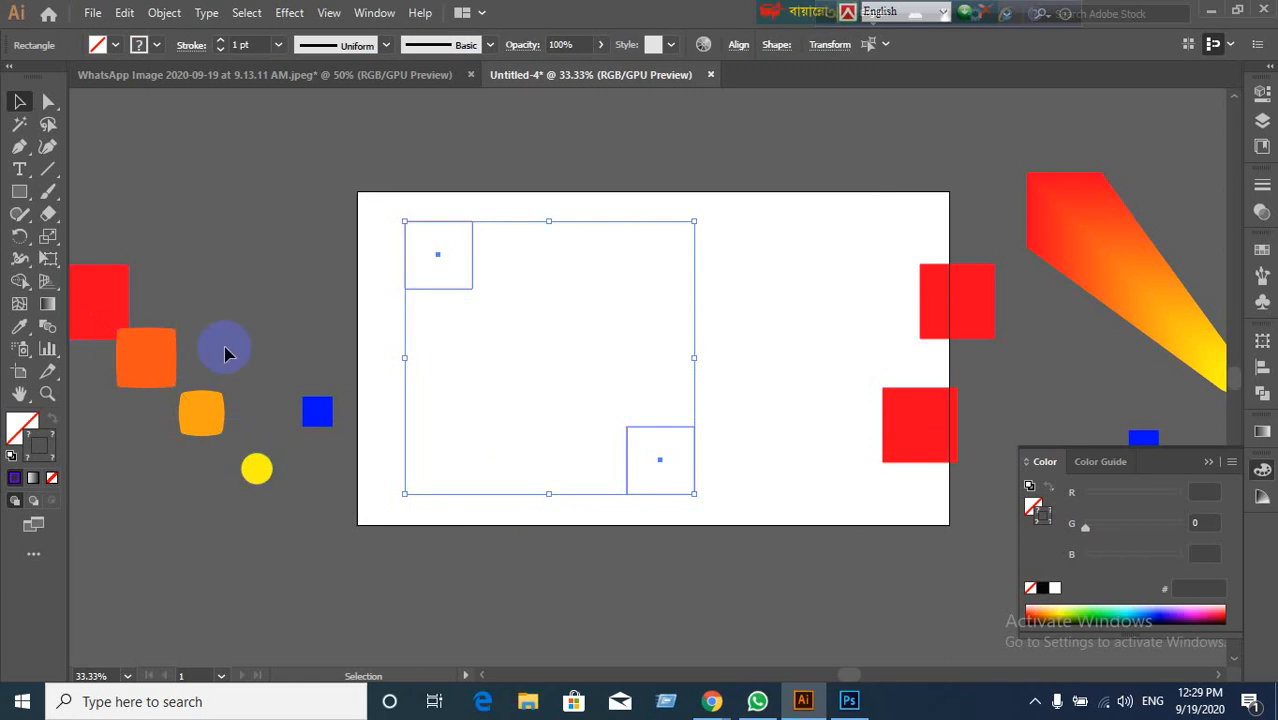
{"action": "left_click", "coordinate": [47, 328]}
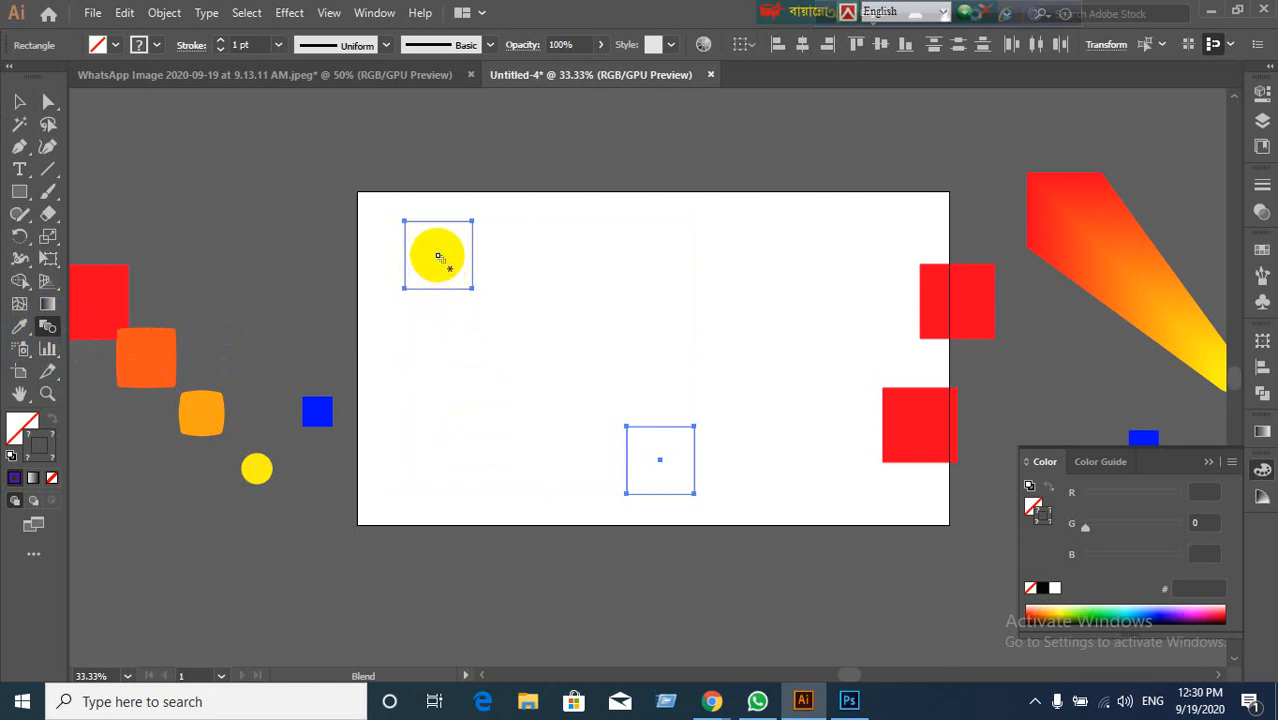
{"action": "left_click", "coordinate": [438, 256]}
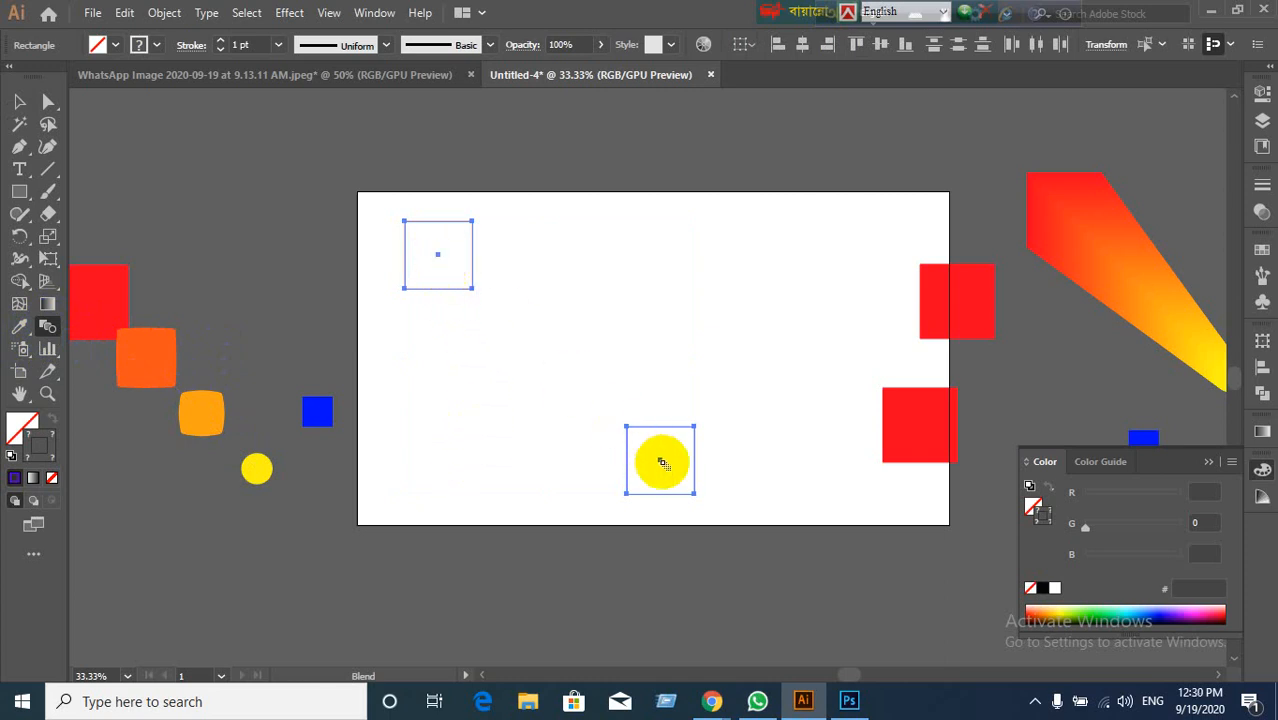
{"action": "left_click", "coordinate": [662, 462]}
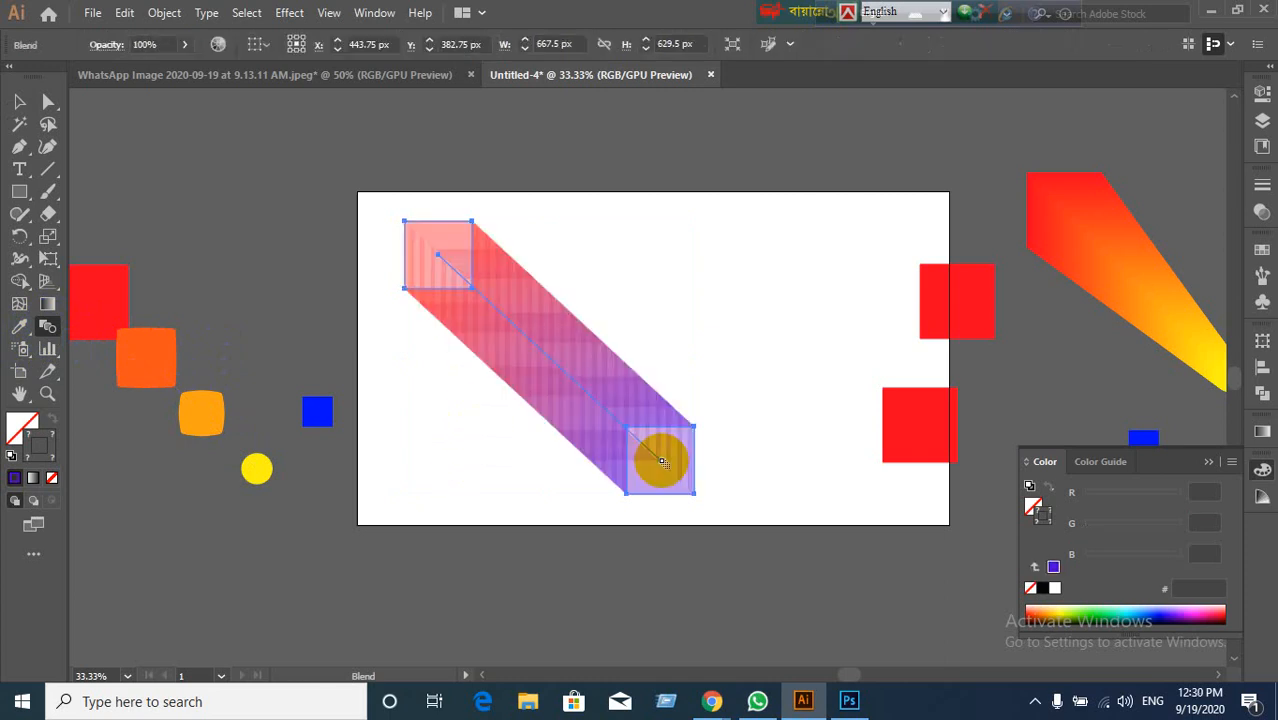
Step: Change the blend's spacing to Specified Steps and turn on the preview
{"action": "double_click", "coordinate": [52, 334]}
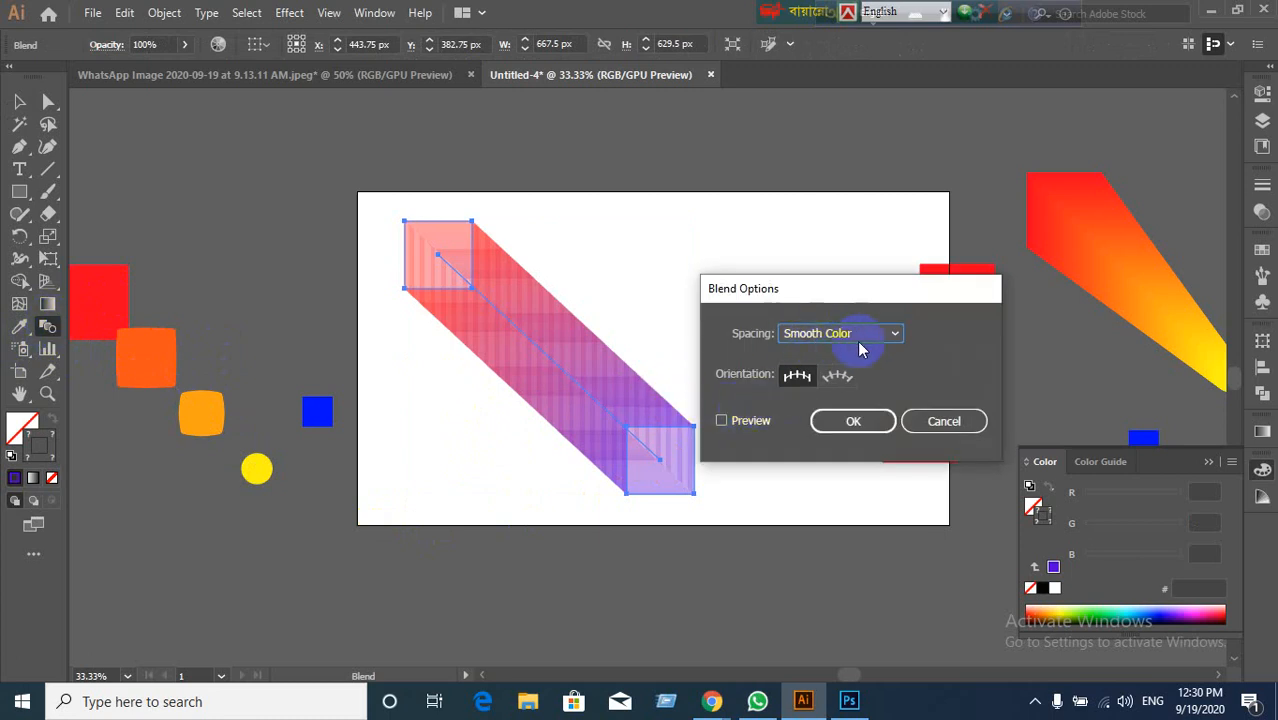
{"action": "left_click", "coordinate": [893, 337]}
{"action": "left_click", "coordinate": [848, 374]}
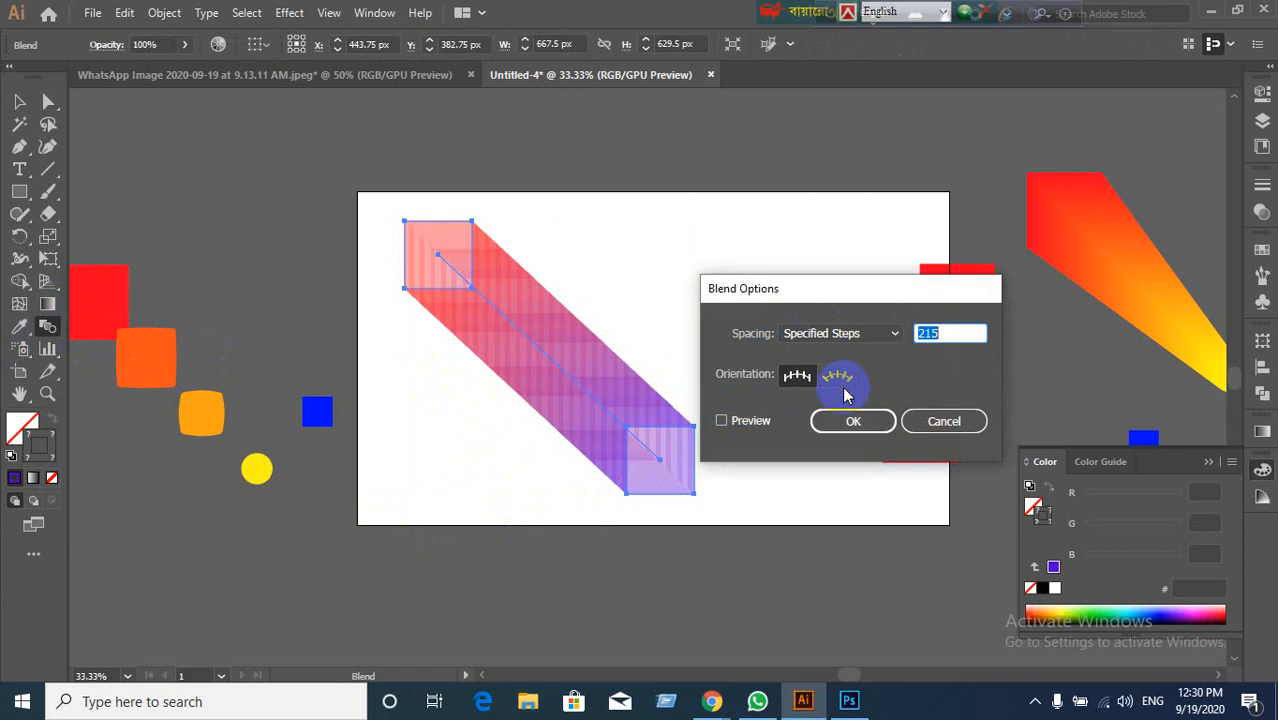
{"action": "left_click", "coordinate": [765, 421]}
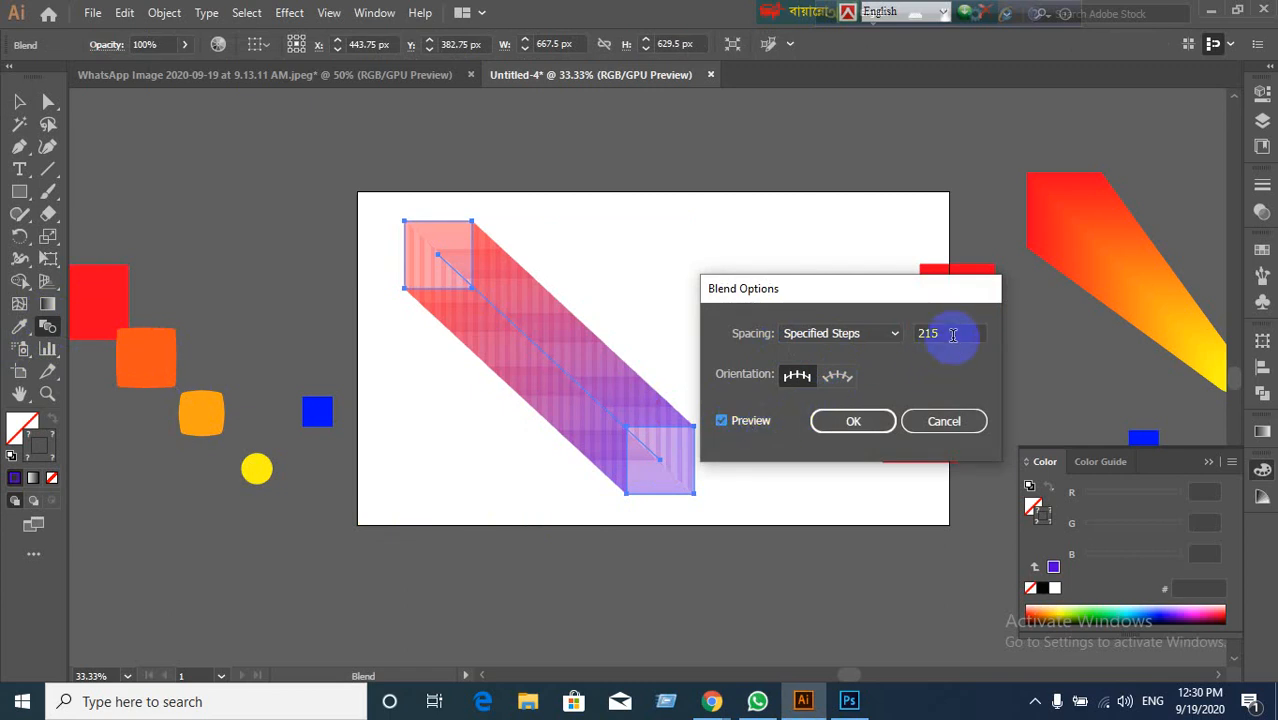
Step: Reduce the blend's specified steps to 32, apply the blend options and deselect the blend
{"action": "left_click", "coordinate": [952, 335]}
{"action": "key", "text": "Down"}
{"action": "key", "text": "Down"}
{"action": "key", "text": "Down"}
{"action": "key", "text": "Down"}
{"action": "key", "text": "Down"}
{"action": "key", "text": "Down"}
{"action": "key", "text": "Down"}
{"action": "key", "text": "Down"}
{"action": "key", "text": "Down"}
{"action": "key", "text": "Down"}
{"action": "key", "text": "Down"}
{"action": "key", "text": "Down"}
{"action": "key", "text": "Down"}
{"action": "key", "text": "Down"}
{"action": "key", "text": "Down"}
{"action": "key", "text": "Down"}
{"action": "key", "text": "Down"}
{"action": "key", "text": "Down"}
{"action": "key", "text": "Down"}
{"action": "key", "text": "Down"}
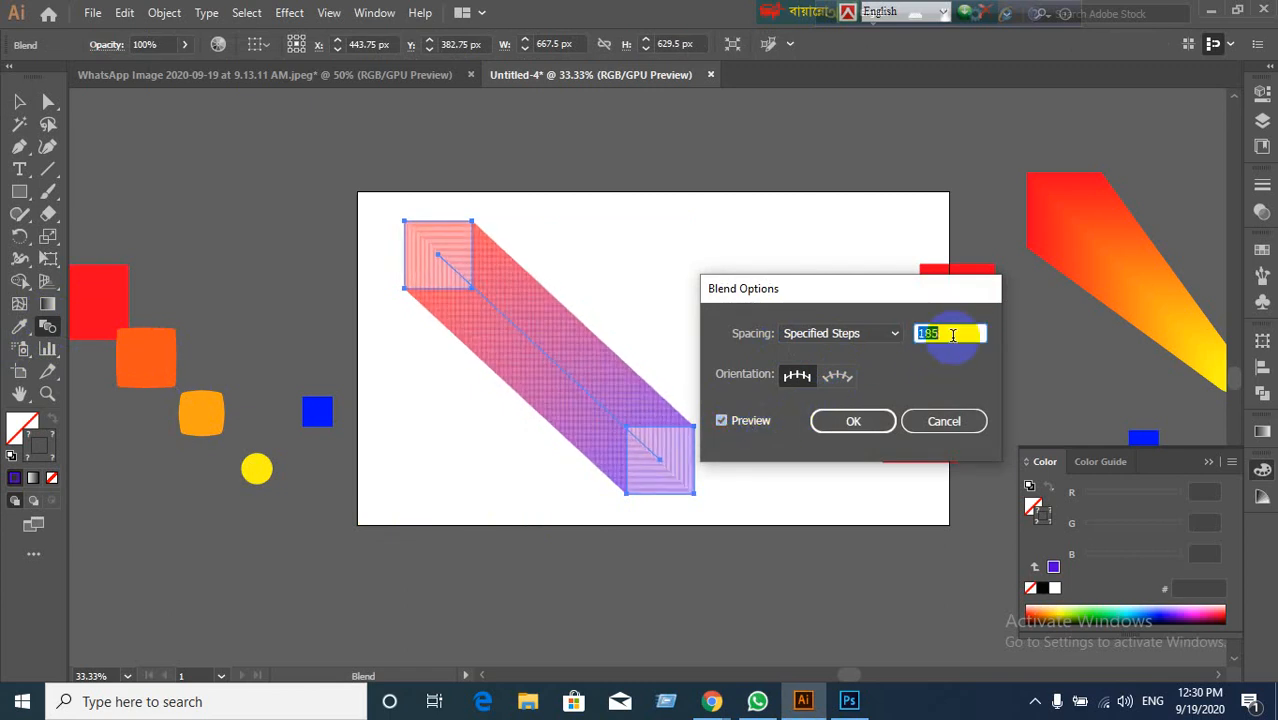
{"action": "key", "text": "Down"}
{"action": "key", "text": "Down"}
{"action": "key", "text": "Down"}
{"action": "key", "text": "Down"}
{"action": "key", "text": "Down"}
{"action": "key", "text": "Down"}
{"action": "key", "text": "Down"}
{"action": "key", "text": "Down"}
{"action": "key", "text": "Down"}
{"action": "key", "text": "Down"}
{"action": "key", "text": "Down"}
{"action": "key", "text": "Down"}
{"action": "key", "text": "Down"}
{"action": "key", "text": "Down"}
{"action": "key", "text": "Down"}
{"action": "key", "text": "Down"}
{"action": "key", "text": "Down"}
{"action": "key", "text": "Down"}
{"action": "key", "text": "Down"}
{"action": "key", "text": "Down"}
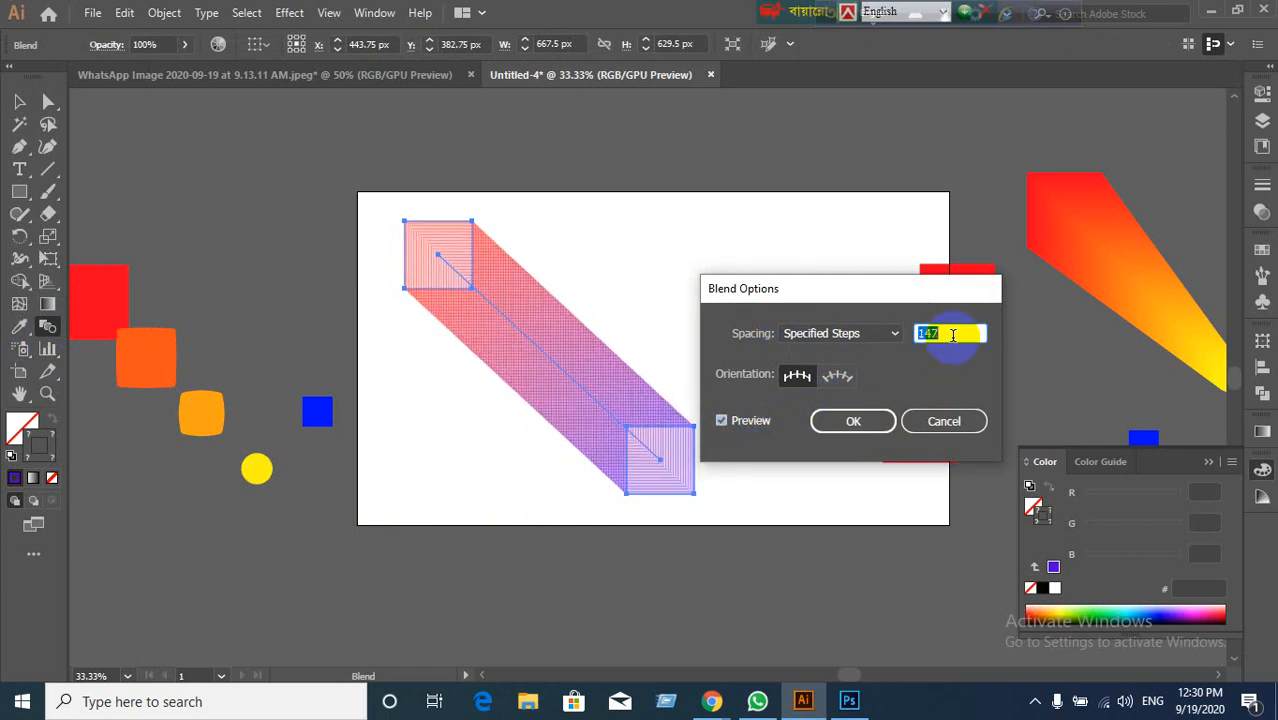
{"action": "key", "text": "Down"}
{"action": "key", "text": "Down"}
{"action": "key", "text": "Down"}
{"action": "key", "text": "Down"}
{"action": "key", "text": "Down"}
{"action": "key", "text": "Down"}
{"action": "key", "text": "Down"}
{"action": "key", "text": "Down"}
{"action": "key", "text": "Down"}
{"action": "key", "text": "Down"}
{"action": "key", "text": "Down"}
{"action": "key", "text": "Down"}
{"action": "key", "text": "Down"}
{"action": "key", "text": "Down"}
{"action": "key", "text": "Down"}
{"action": "key", "text": "Down"}
{"action": "key", "text": "Down"}
{"action": "key", "text": "Down"}
{"action": "key", "text": "Down"}
{"action": "key", "text": "Down"}
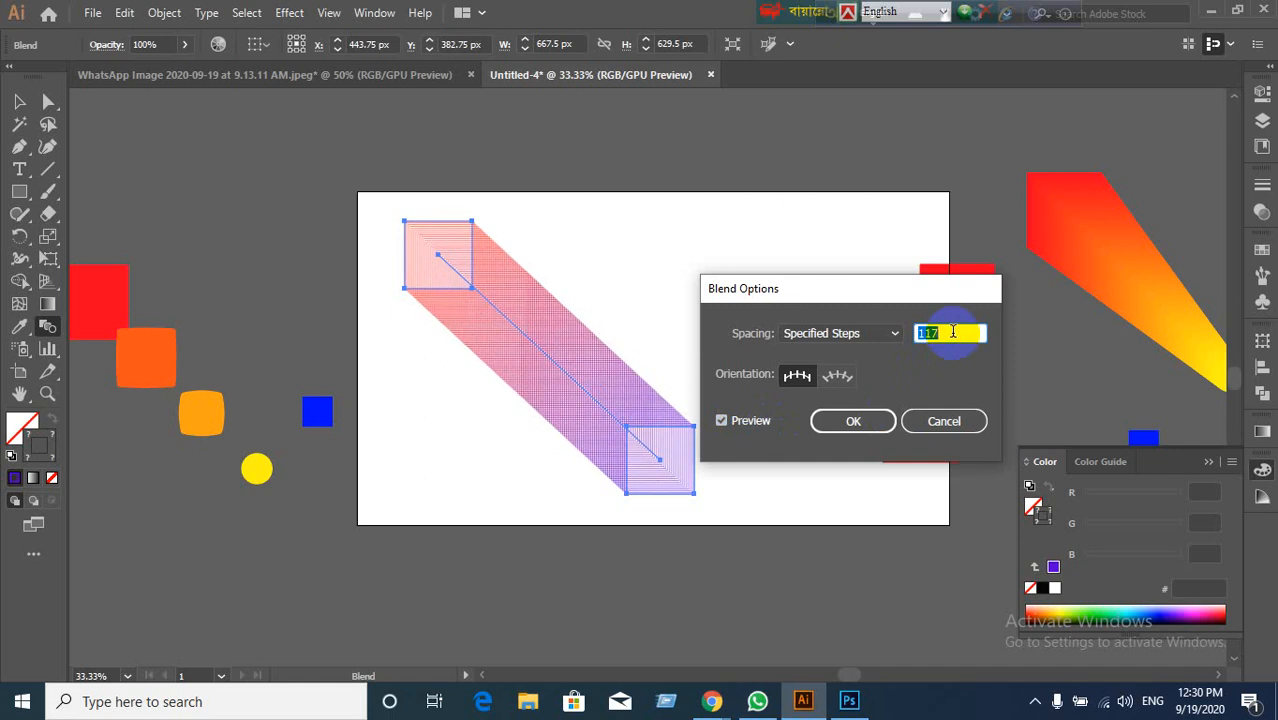
{"action": "key", "text": "Down"}
{"action": "key", "text": "Down"}
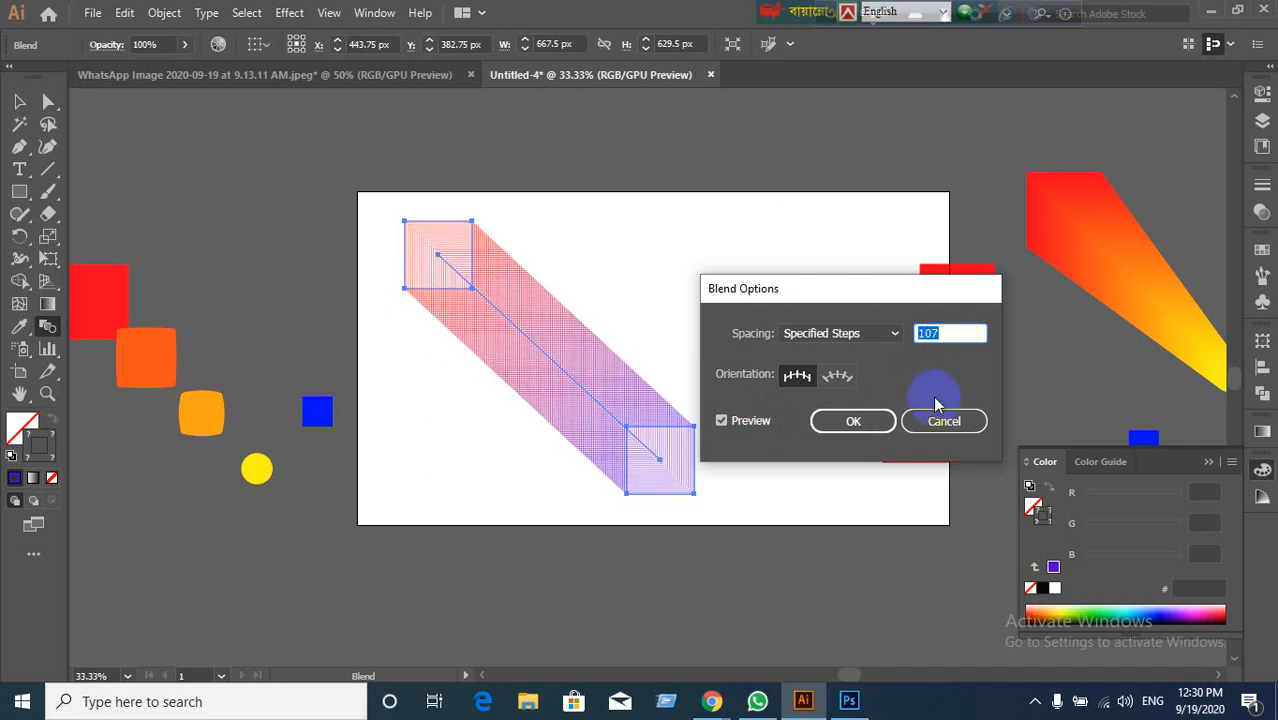
{"action": "key", "text": "Down"}
{"action": "key", "text": "Down"}
{"action": "key", "text": "Down"}
{"action": "key", "text": "Down"}
{"action": "key", "text": "Down"}
{"action": "key", "text": "Down"}
{"action": "key", "text": "Down"}
{"action": "key", "text": "Down"}
{"action": "key", "text": "Down"}
{"action": "key", "text": "Down"}
{"action": "key", "text": "Down"}
{"action": "key", "text": "Down"}
{"action": "key", "text": "Down"}
{"action": "key", "text": "Down"}
{"action": "key", "text": "Down"}
{"action": "key", "text": "Down"}
{"action": "key", "text": "Down"}
{"action": "key", "text": "Down"}
{"action": "key", "text": "Down"}
{"action": "key", "text": "Down"}
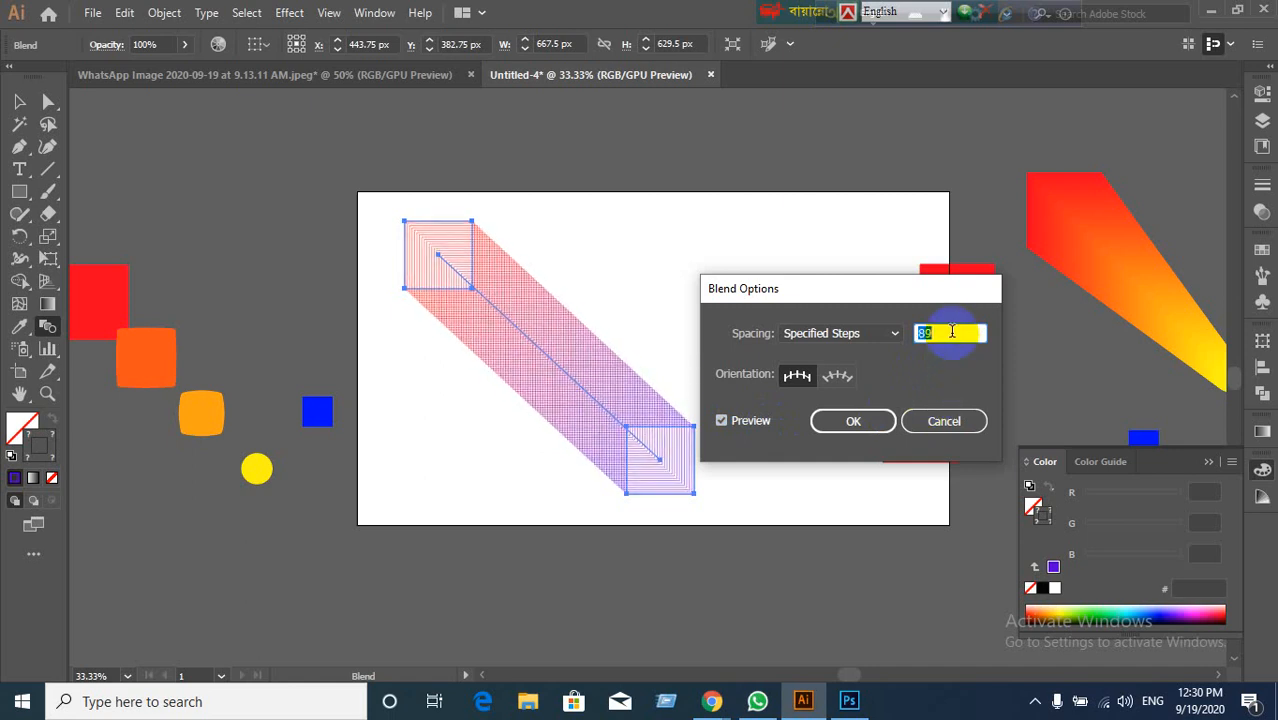
{"action": "key", "text": "Down"}
{"action": "key", "text": "Down"}
{"action": "key", "text": "Down"}
{"action": "key", "text": "Down"}
{"action": "key", "text": "Down"}
{"action": "key", "text": "Down"}
{"action": "key", "text": "Down"}
{"action": "key", "text": "Down"}
{"action": "key", "text": "Down"}
{"action": "key", "text": "Down"}
{"action": "key", "text": "Down"}
{"action": "key", "text": "Down"}
{"action": "key", "text": "Down"}
{"action": "key", "text": "Down"}
{"action": "key", "text": "Down"}
{"action": "key", "text": "Down"}
{"action": "key", "text": "Down"}
{"action": "key", "text": "Down"}
{"action": "key", "text": "Down"}
{"action": "key", "text": "Down"}
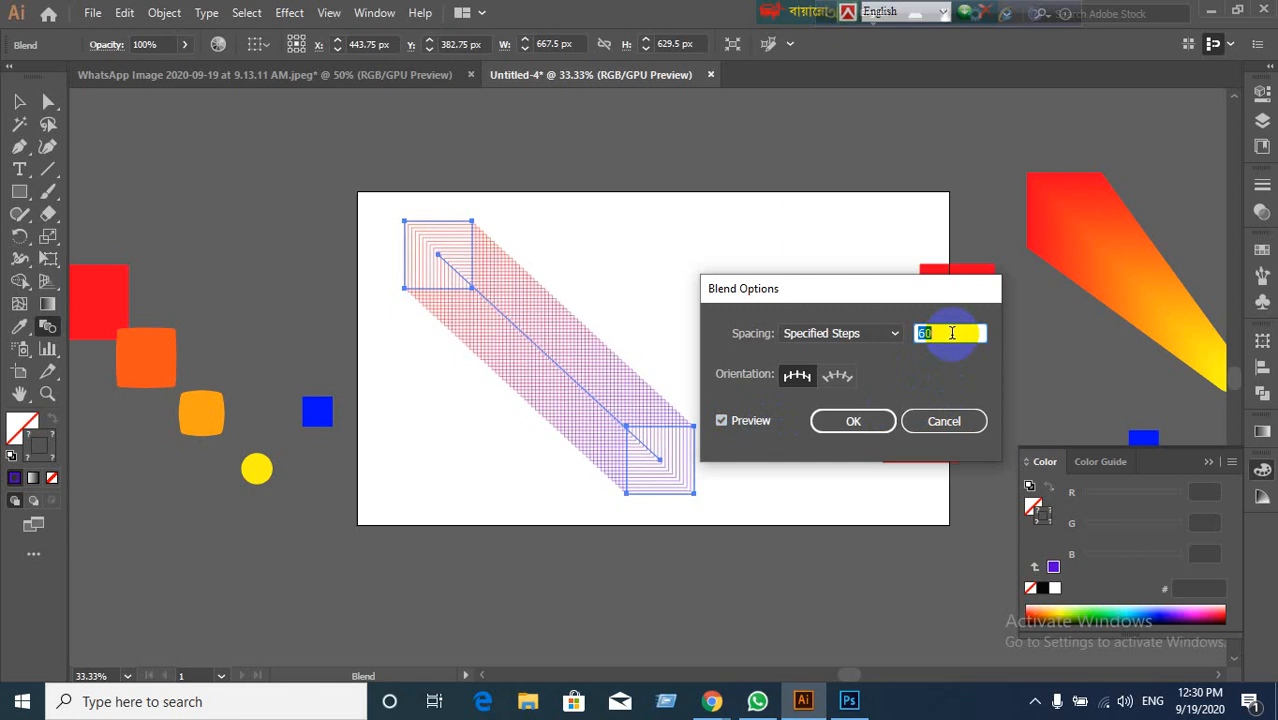
{"action": "key", "text": "Down"}
{"action": "key", "text": "Down"}
{"action": "key", "text": "Down"}
{"action": "key", "text": "Down"}
{"action": "key", "text": "Down"}
{"action": "key", "text": "Down"}
{"action": "key", "text": "Down"}
{"action": "key", "text": "Down"}
{"action": "key", "text": "Down"}
{"action": "key", "text": "Down"}
{"action": "key", "text": "Down"}
{"action": "key", "text": "Down"}
{"action": "key", "text": "Down"}
{"action": "key", "text": "Down"}
{"action": "key", "text": "Down"}
{"action": "key", "text": "Down"}
{"action": "key", "text": "Down"}
{"action": "key", "text": "Down"}
{"action": "key", "text": "Down"}
{"action": "key", "text": "Down"}
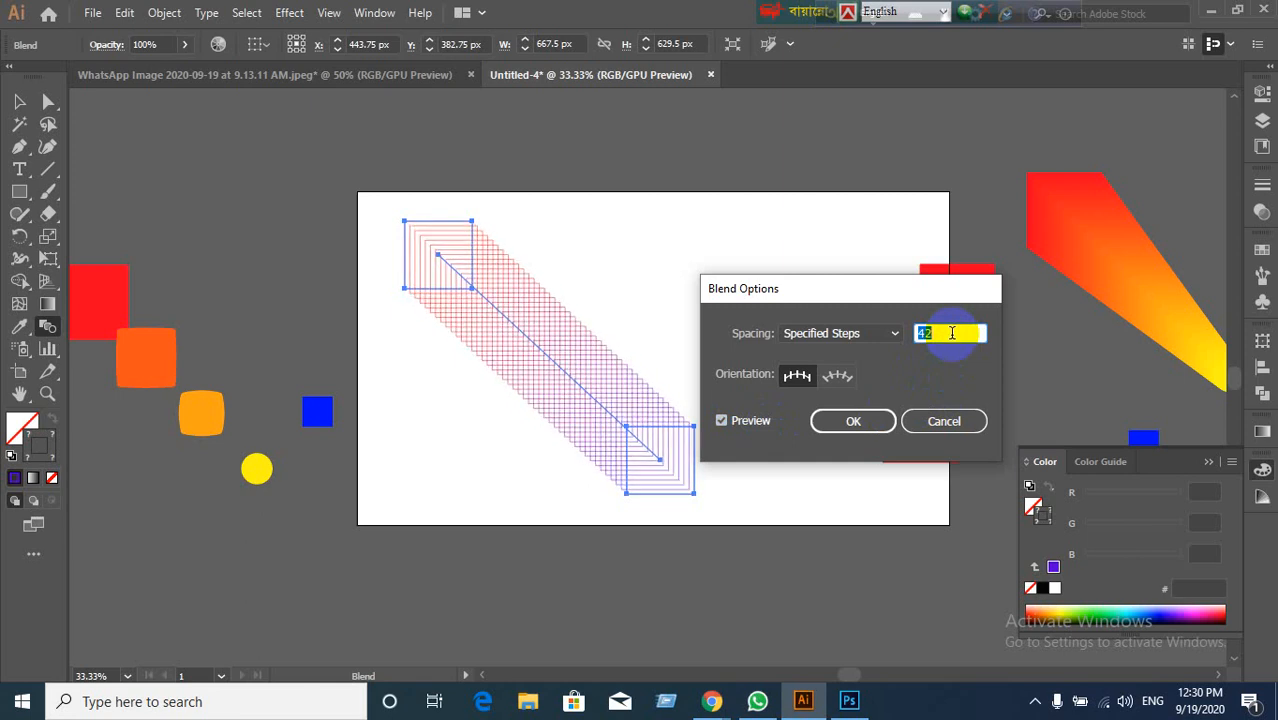
{"action": "key", "text": "Down"}
{"action": "key", "text": "Down"}
{"action": "key", "text": "Down"}
{"action": "key", "text": "Down"}
{"action": "key", "text": "Down"}
{"action": "key", "text": "Down"}
{"action": "key", "text": "Down"}
{"action": "key", "text": "Down"}
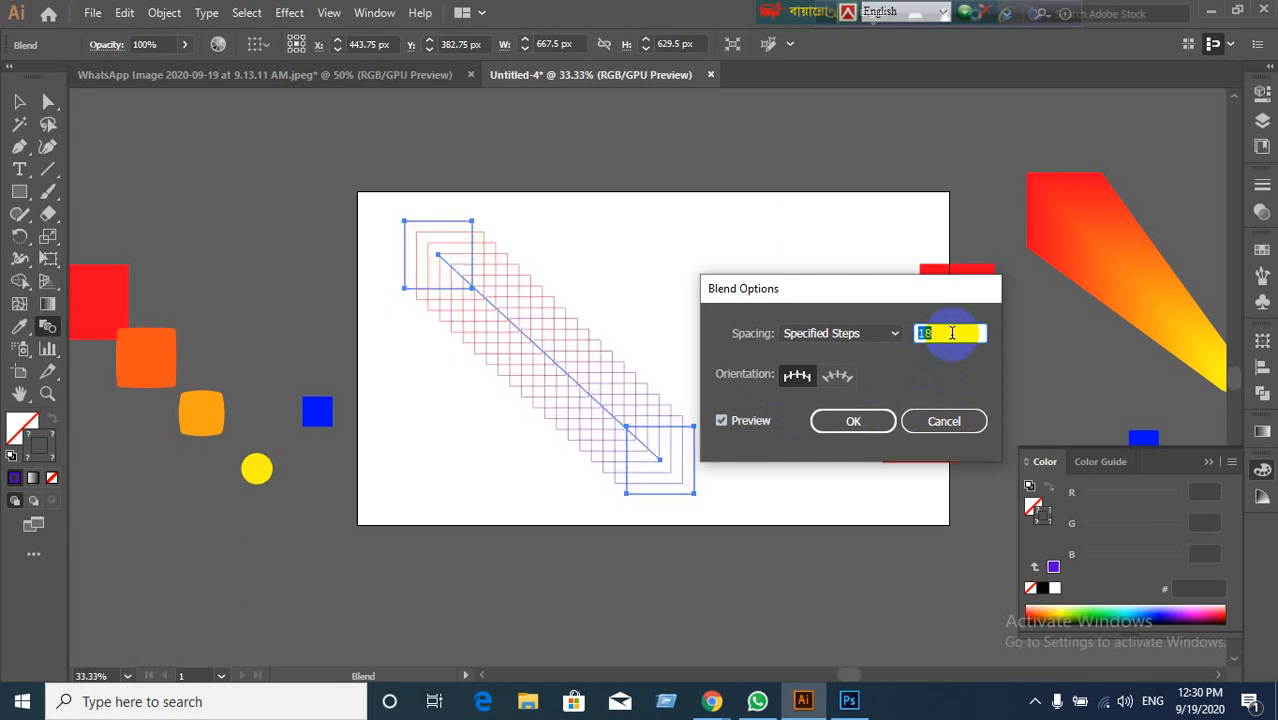
{"action": "key", "text": "Up"}
{"action": "key", "text": "Up"}
{"action": "key", "text": "Up"}
{"action": "key", "text": "Up"}
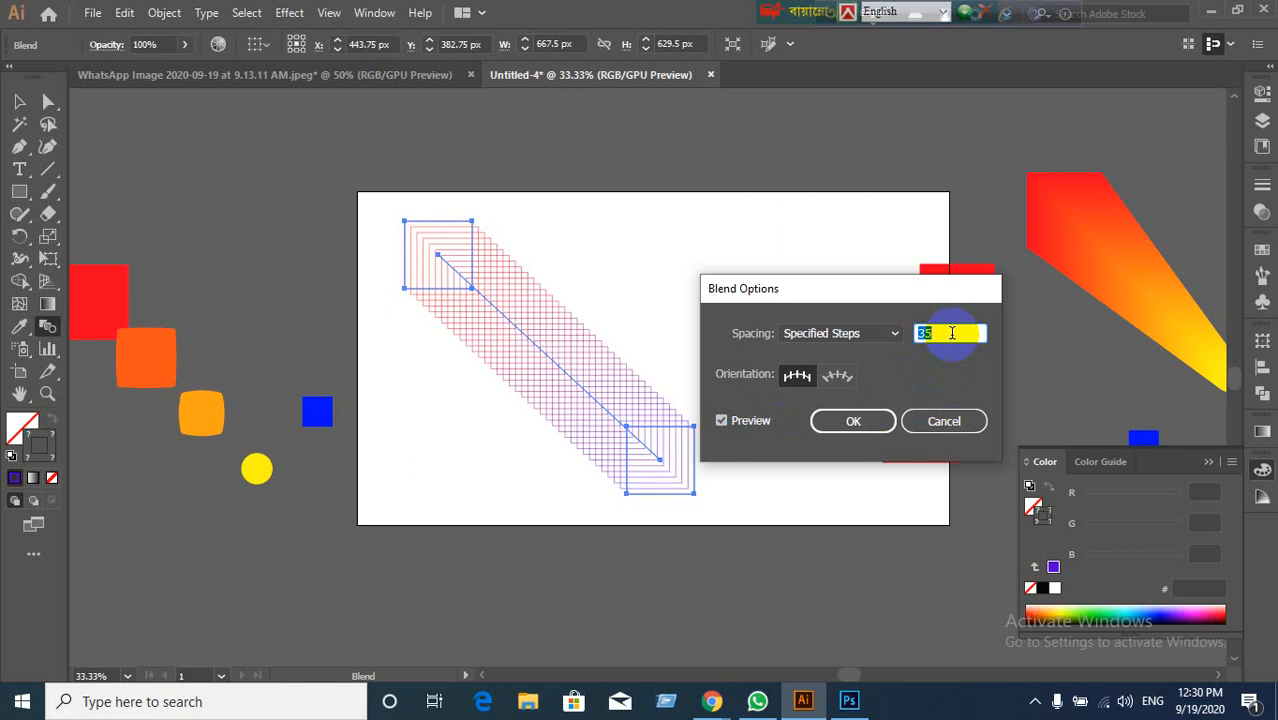
{"action": "key", "text": "Up"}
{"action": "key", "text": "Up"}
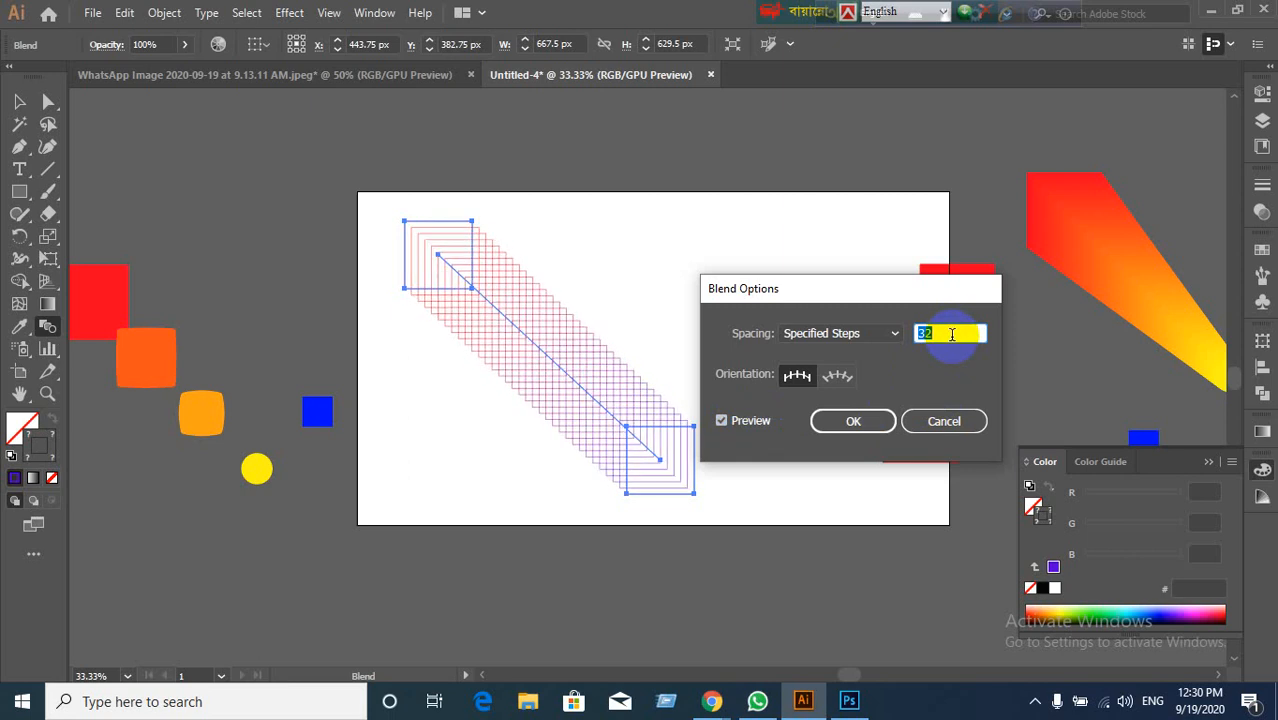
{"action": "left_click", "coordinate": [847, 422]}
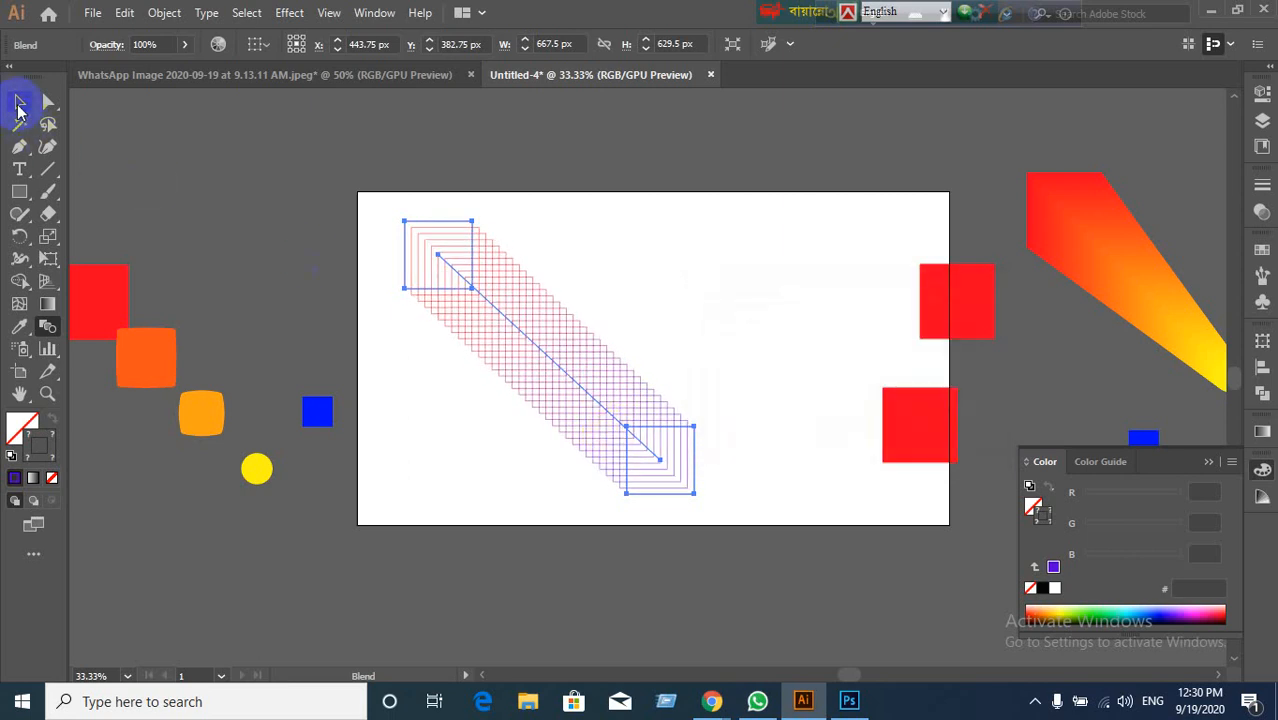
{"action": "left_click", "coordinate": [19, 102]}
{"action": "left_click", "coordinate": [285, 262]}
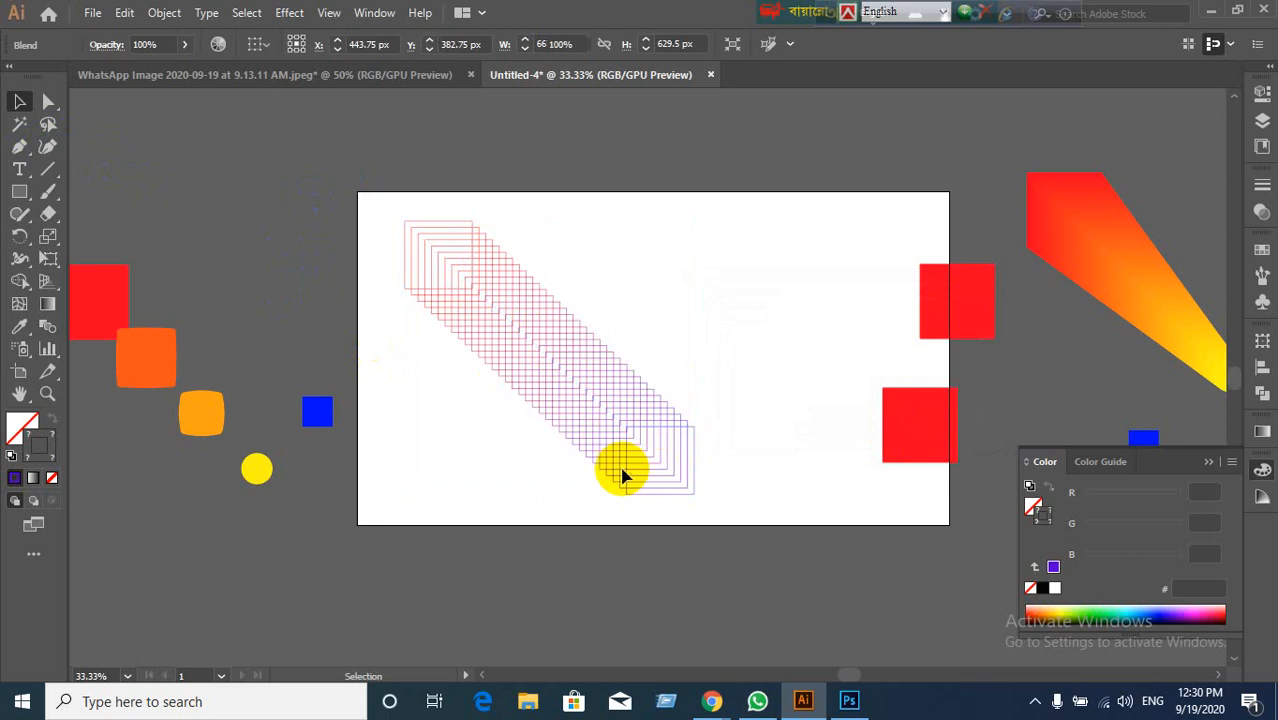
Step: Move the red-to-purple blend up and to the right, partly off the artboard's upper-right corner, and deselect it
{"action": "left_click", "coordinate": [585, 443]}
{"action": "left_click", "coordinate": [497, 598]}
{"action": "left_click", "coordinate": [571, 287]}
{"action": "left_click_drag", "start_coordinate": [605, 376], "coordinate": [938, 204]}
{"action": "left_click", "coordinate": [587, 447]}
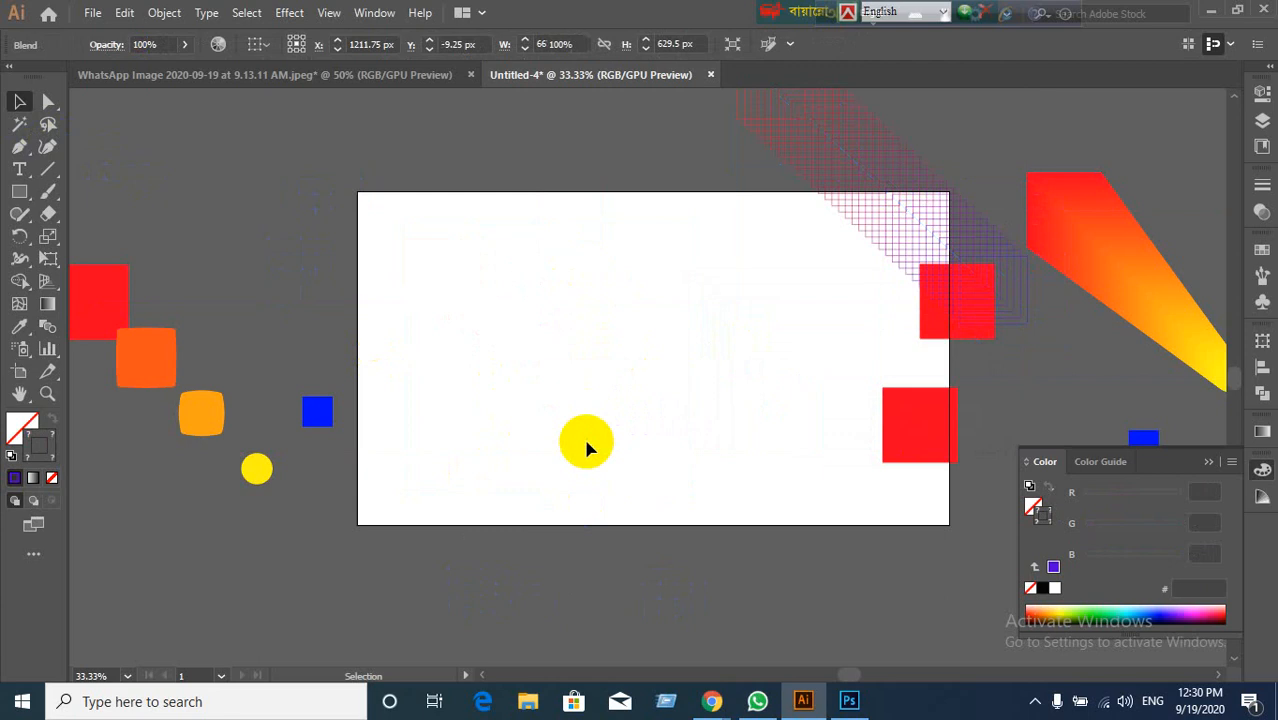
{"action": "scroll", "coordinate": [587, 447], "scroll_direction": "up", "scroll_amount": 3}
{"action": "left_click", "coordinate": [818, 250]}
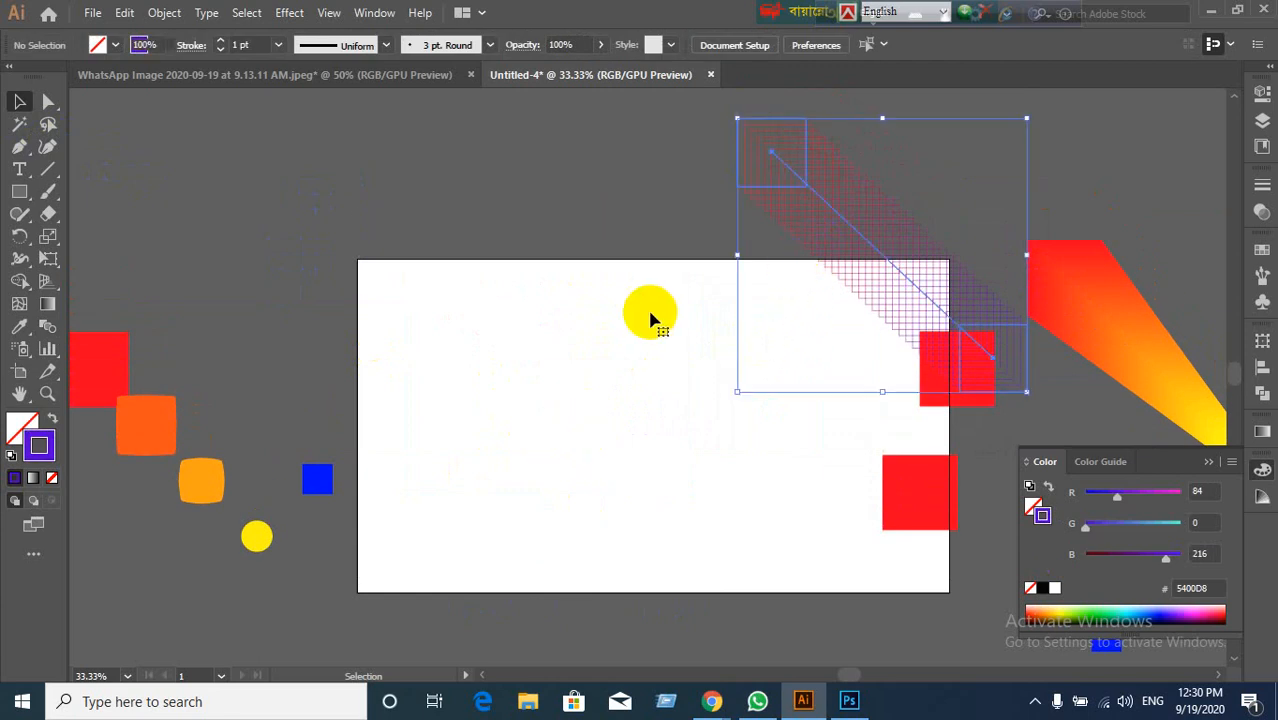
{"action": "left_click", "coordinate": [668, 322]}
{"action": "left_click", "coordinate": [678, 349]}
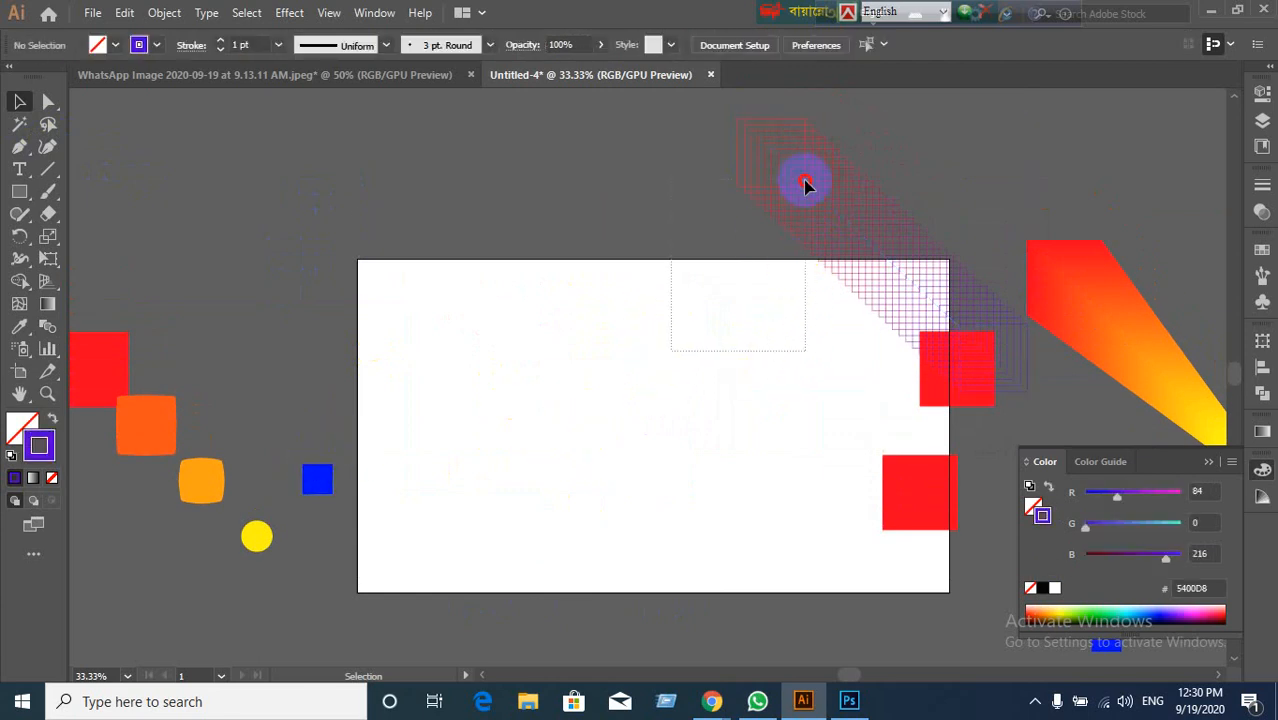
{"action": "left_click", "coordinate": [807, 185]}
{"action": "left_click", "coordinate": [454, 322]}
Step: Draw a purple outlined square in the artboard's upper-left area and set its stroke weight to 3 pt
{"action": "left_click", "coordinate": [22, 214]}
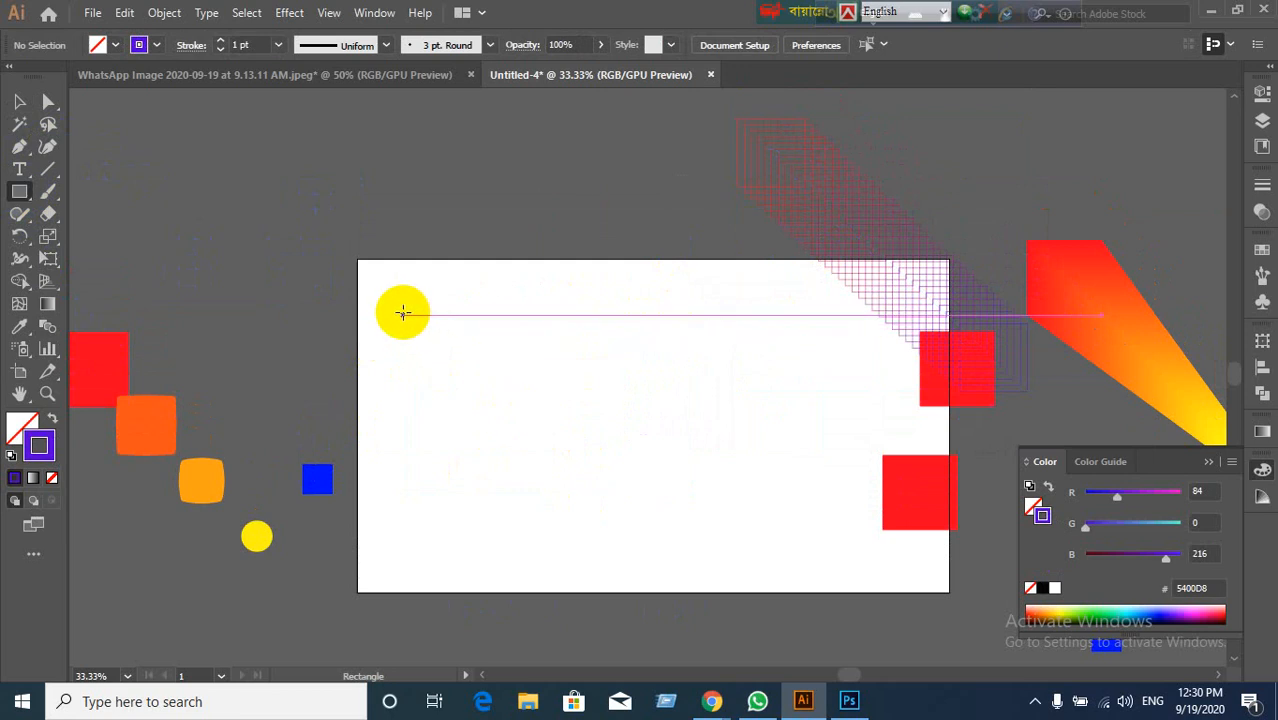
{"action": "left_click_drag", "start_coordinate": [402, 313], "coordinate": [477, 385]}
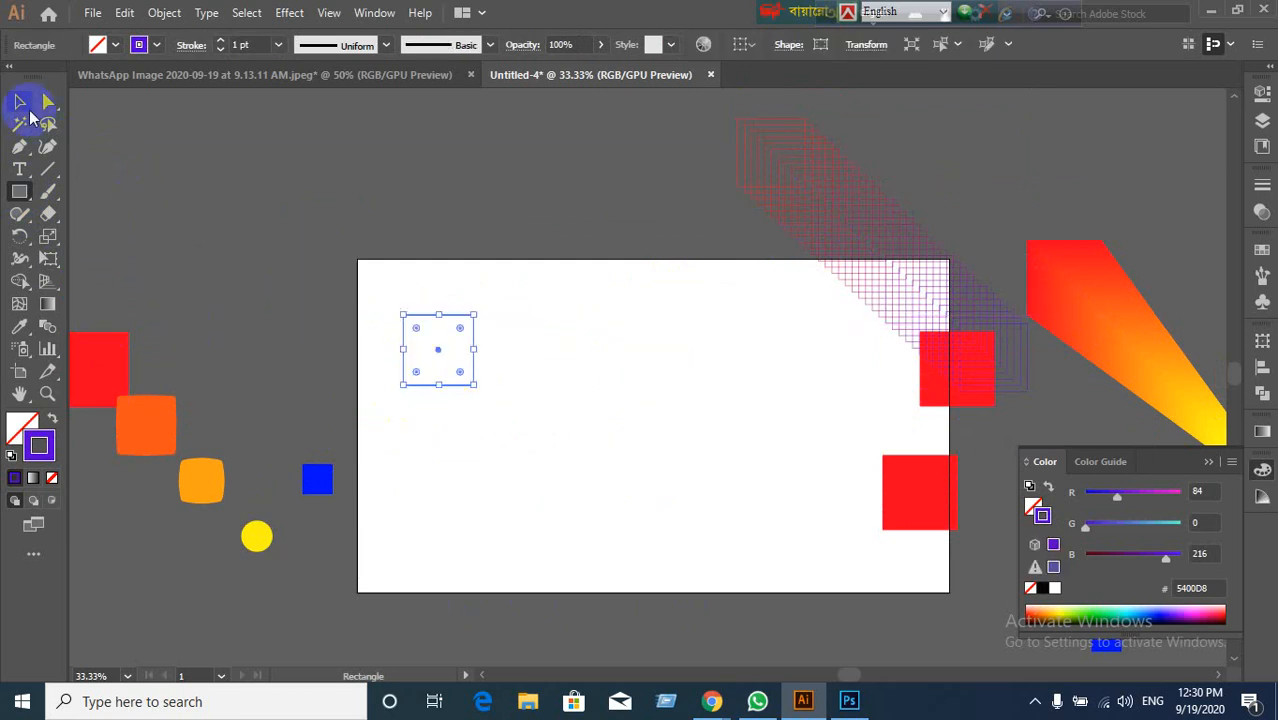
{"action": "left_click", "coordinate": [18, 104]}
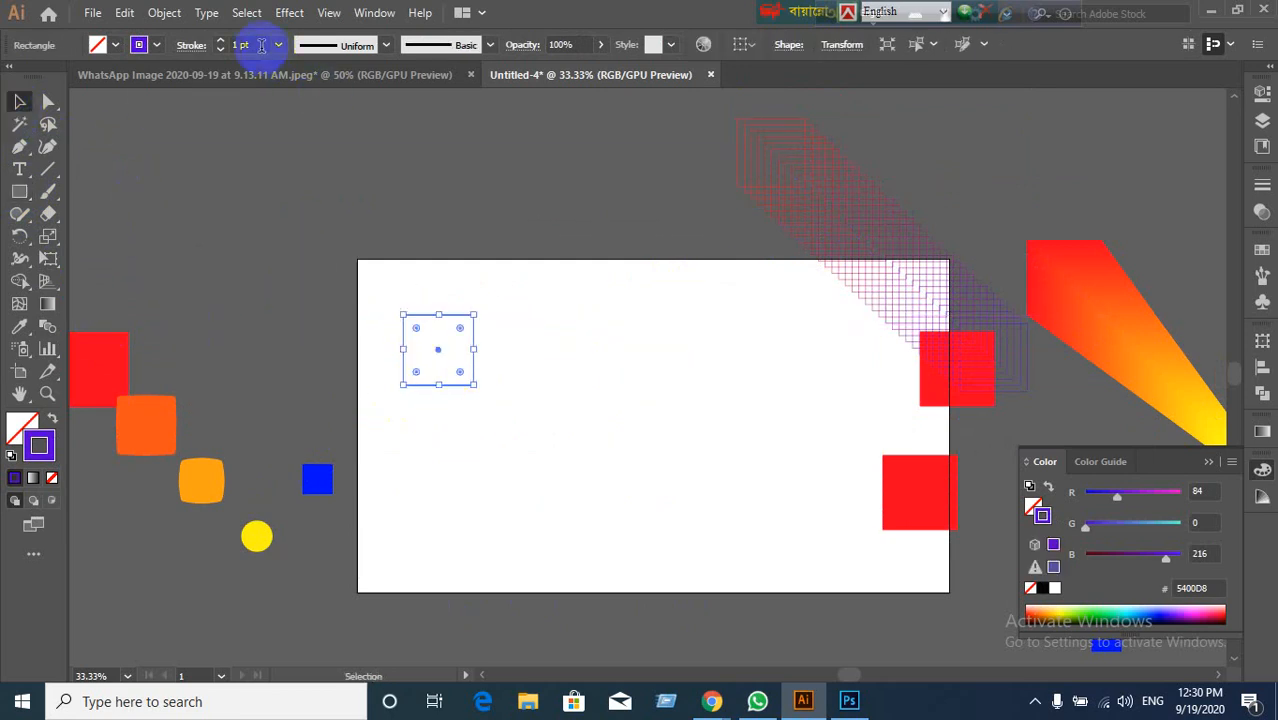
{"action": "key", "text": "Up"}
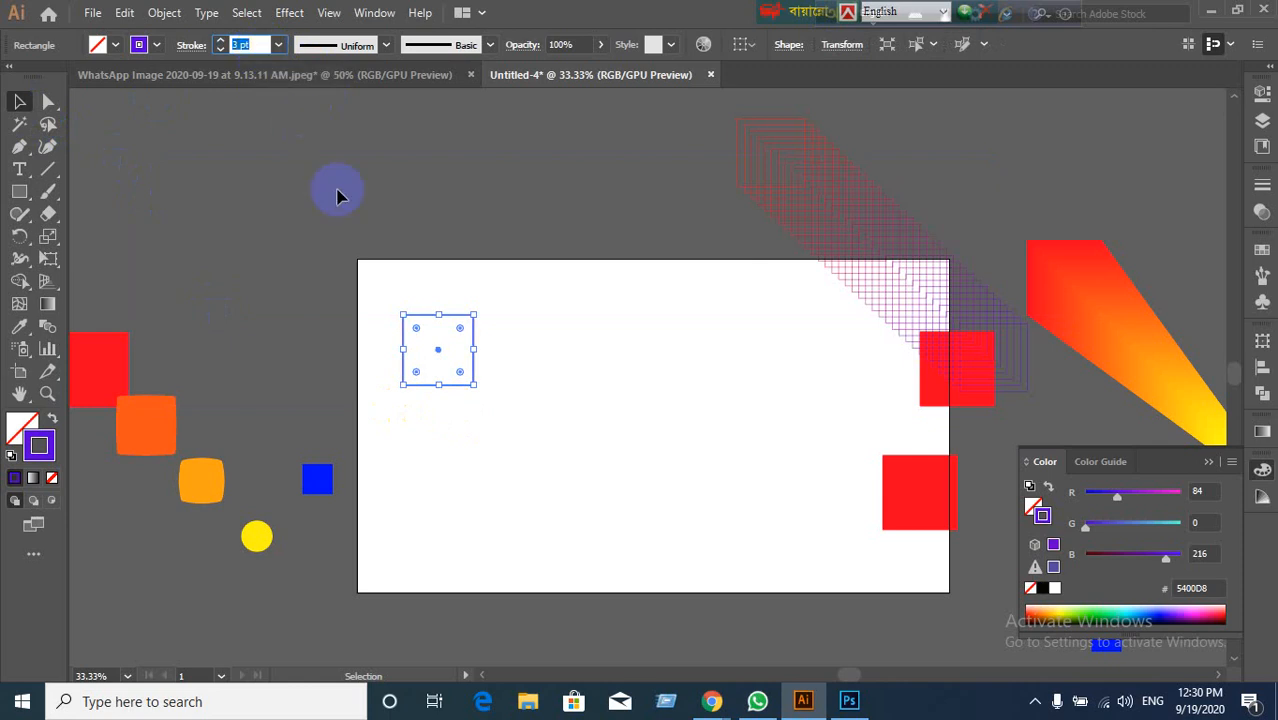
{"action": "left_click", "coordinate": [513, 348]}
Step: Place a smaller copy of the purple outlined square down and to the right of the original, and select both squares
{"action": "left_click", "coordinate": [465, 380]}
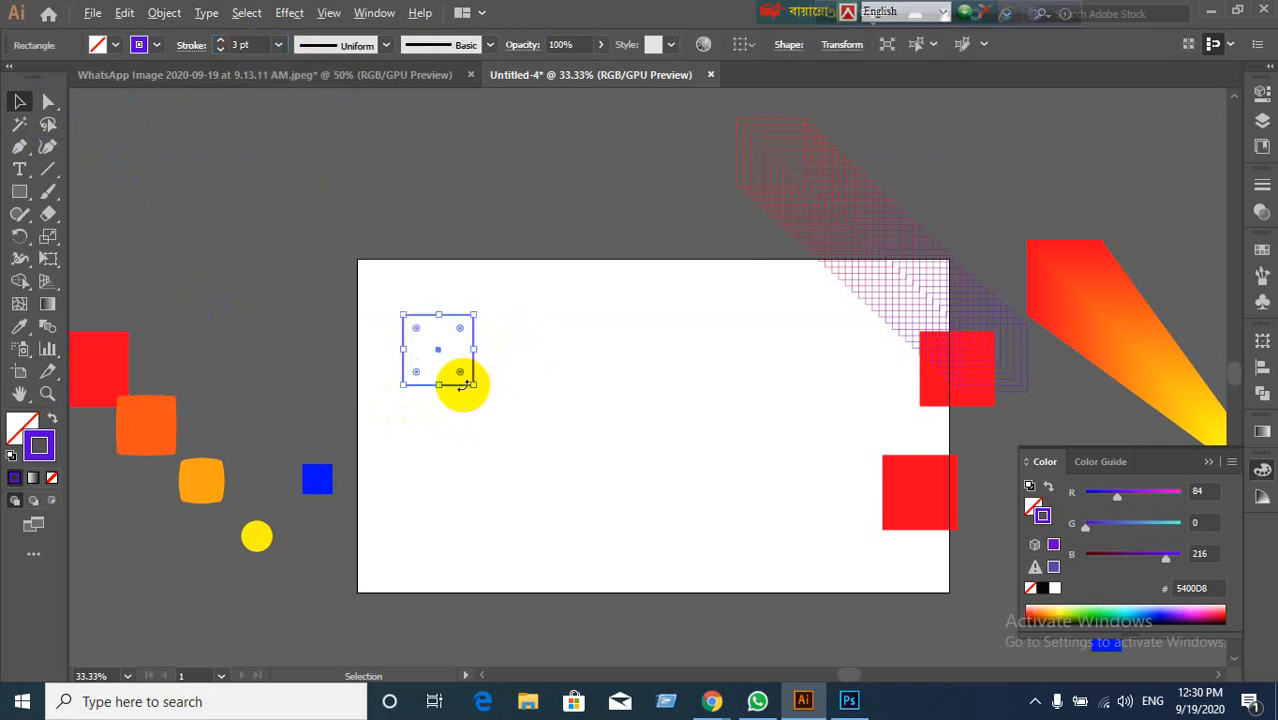
{"action": "left_click_drag", "start_coordinate": [452, 387], "coordinate": [661, 528]}
{"action": "scroll", "coordinate": [693, 573], "scroll_direction": "up", "scroll_amount": 1}
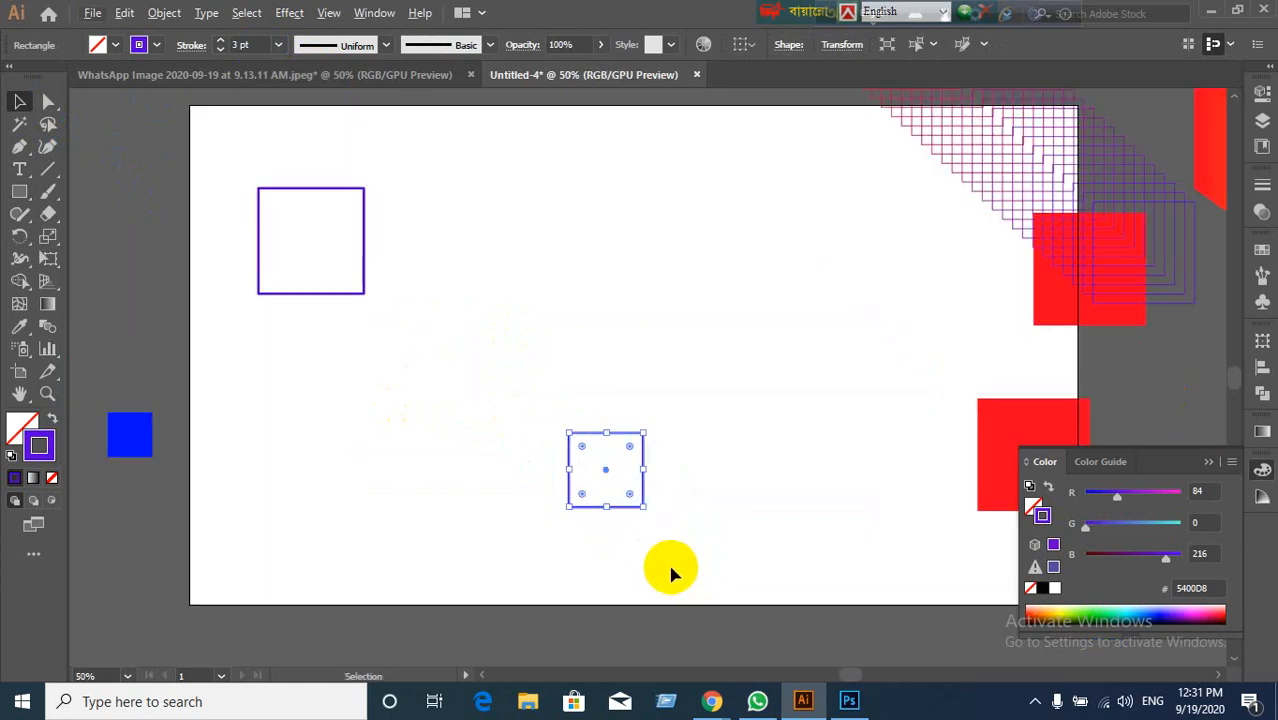
{"action": "left_click_drag", "start_coordinate": [205, 177], "coordinate": [662, 571]}
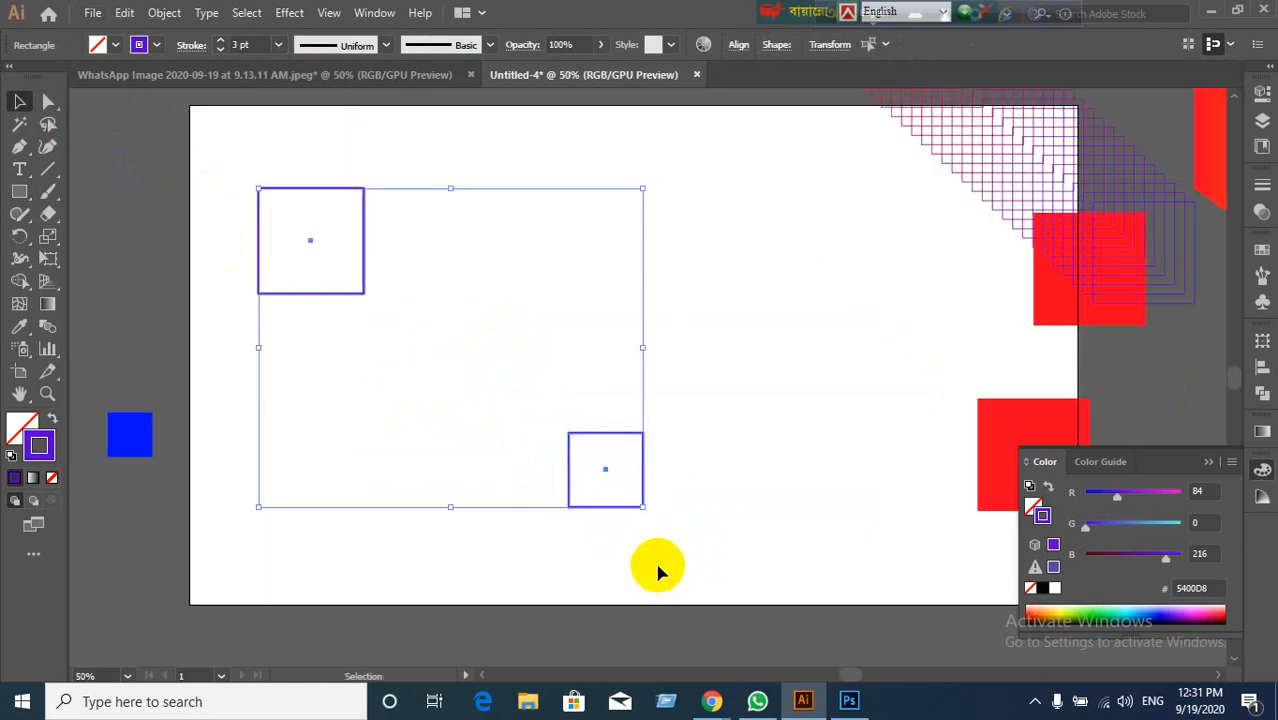
Step: Blend the two purple outlined squares into one another with the Blend tool
{"action": "left_click", "coordinate": [47, 327]}
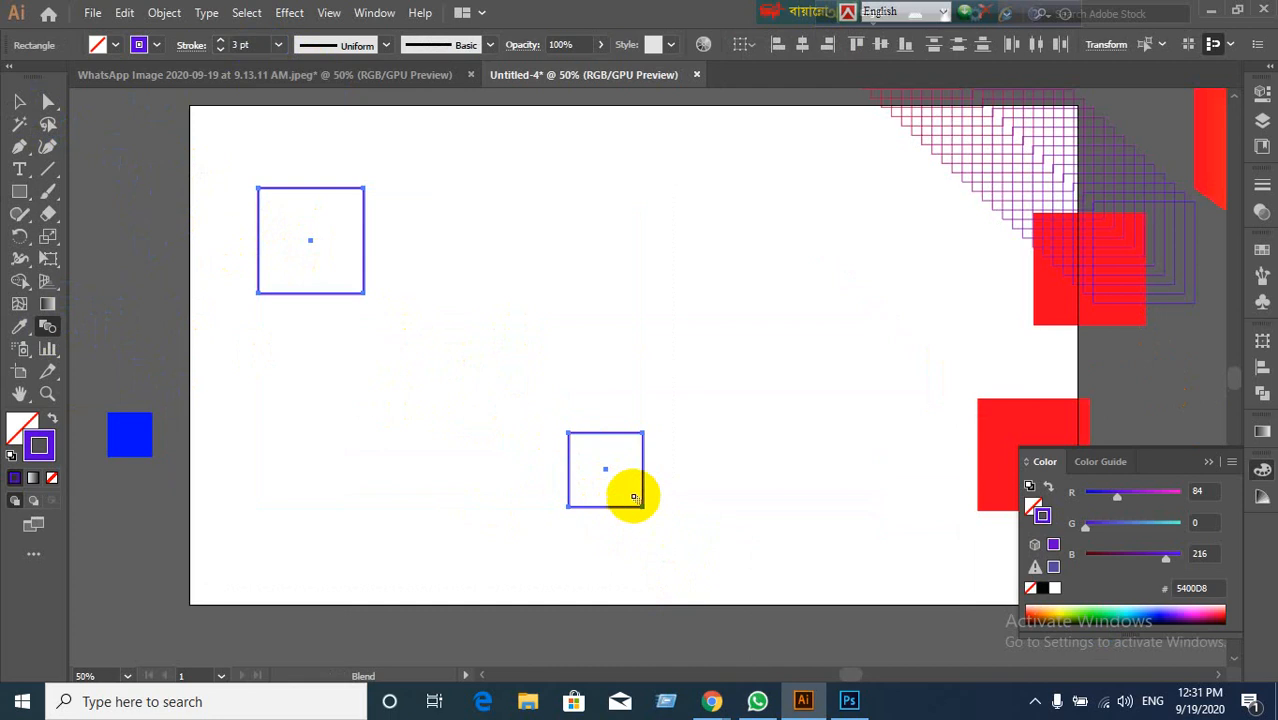
{"action": "scroll", "coordinate": [613, 474], "scroll_direction": "down", "scroll_amount": 1}
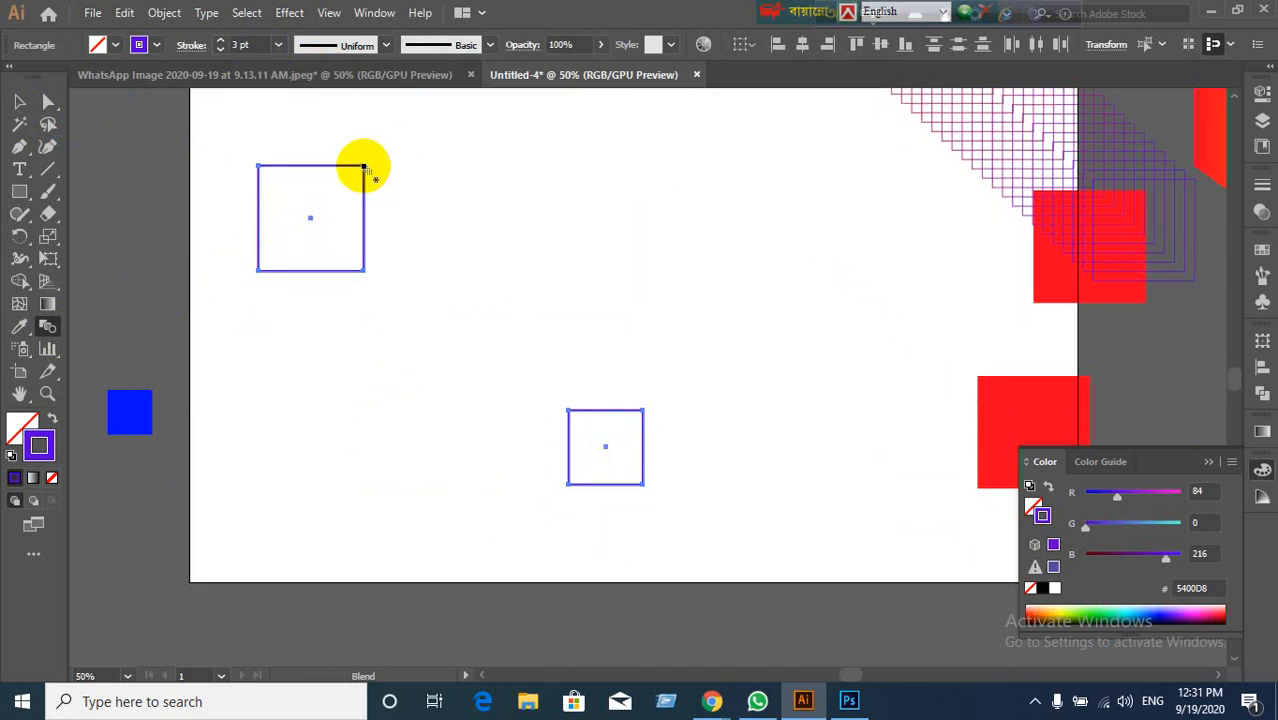
{"action": "left_click", "coordinate": [607, 452]}
{"action": "key", "text": "v"}
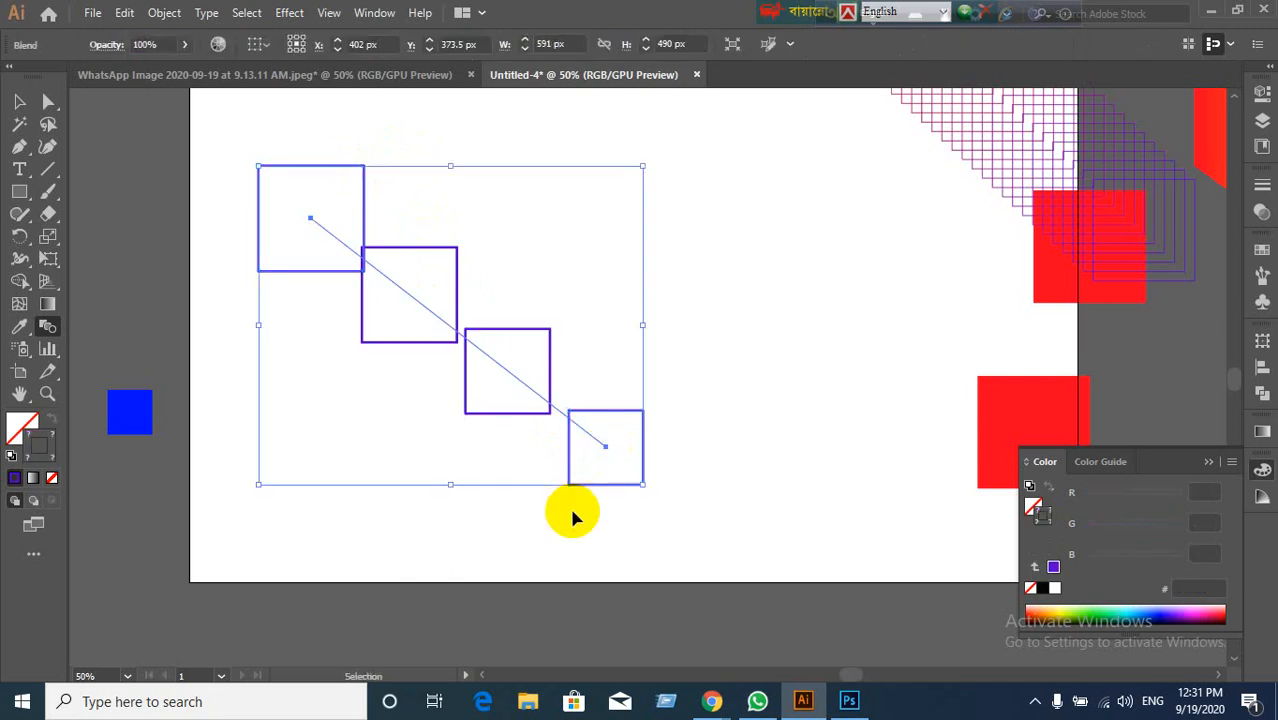
{"action": "key", "text": "w"}
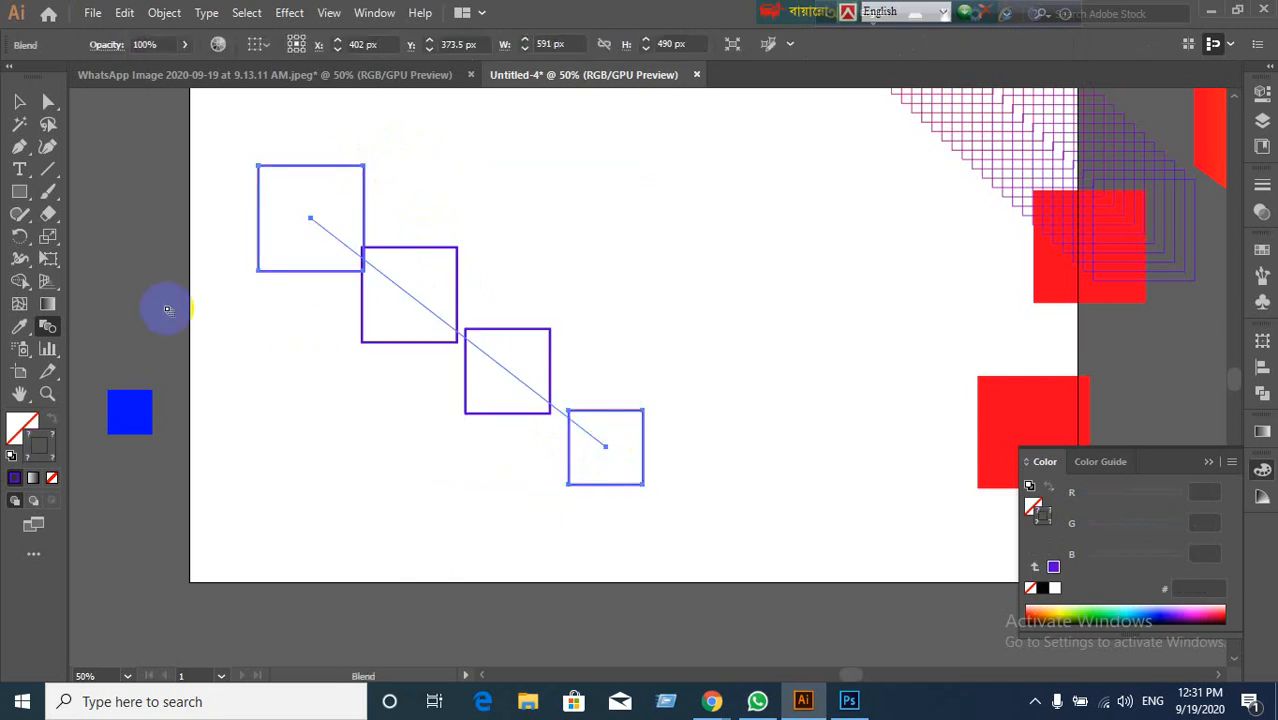
Step: Preview the purple squares' blend with up to 25 specified steps and cancel the blend options
{"action": "double_click", "coordinate": [40, 325]}
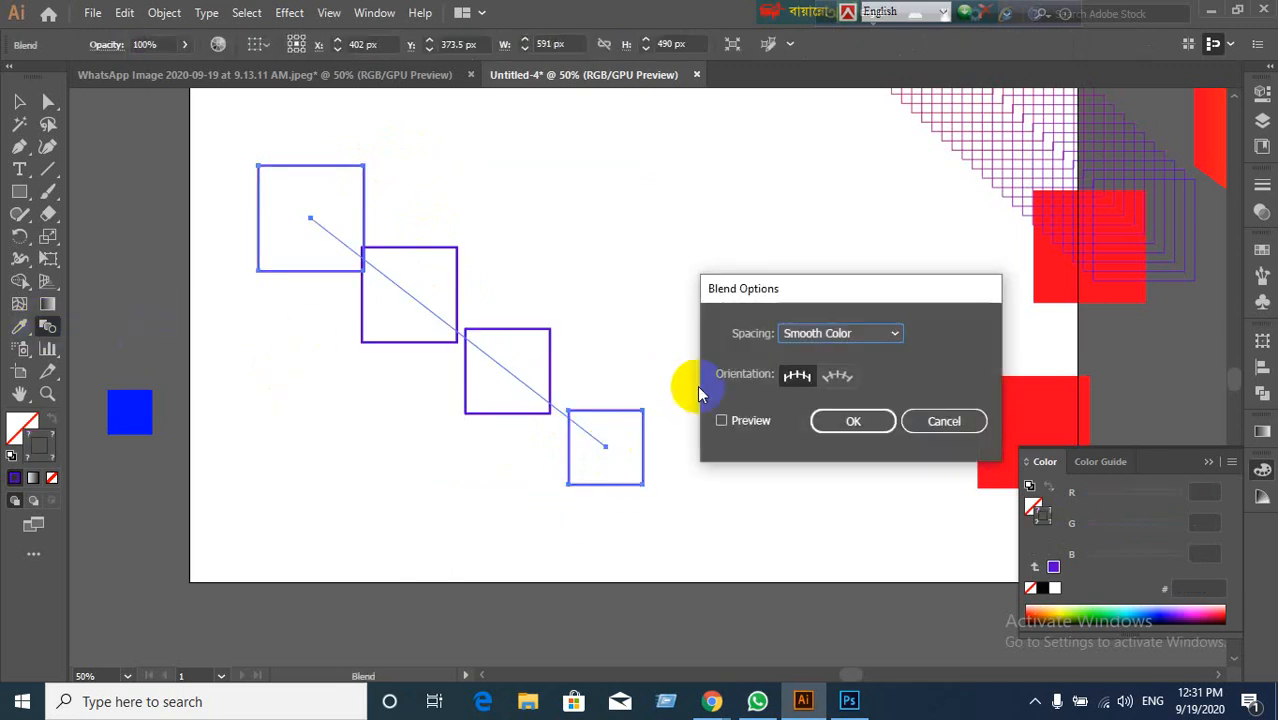
{"action": "left_click", "coordinate": [862, 336]}
{"action": "left_click", "coordinate": [835, 374]}
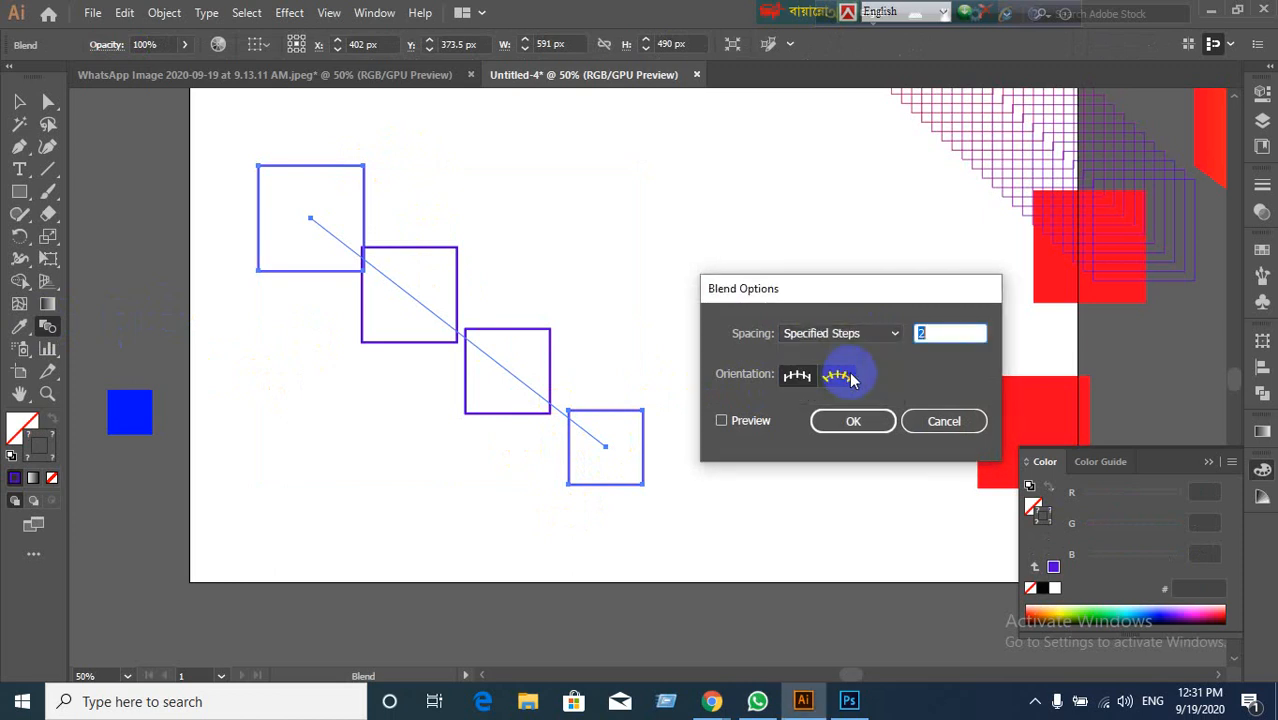
{"action": "left_click", "coordinate": [943, 333]}
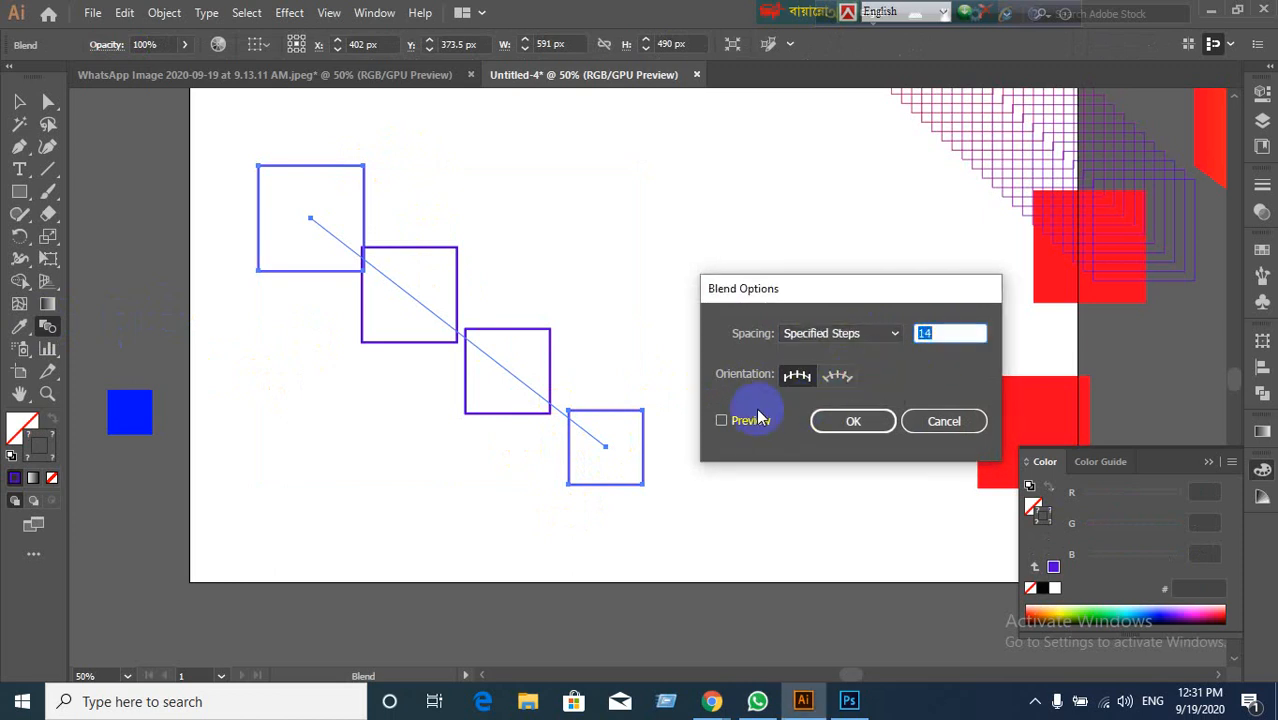
{"action": "left_click", "coordinate": [750, 422]}
{"action": "left_click", "coordinate": [943, 333]}
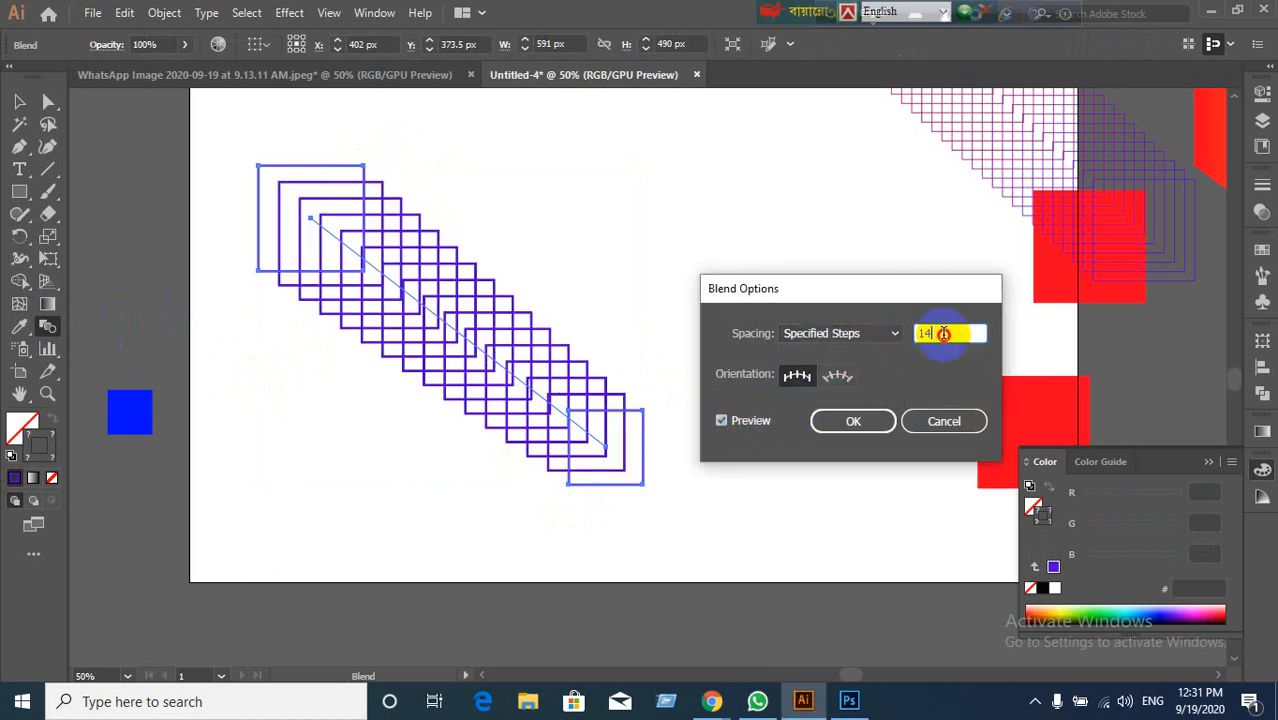
{"action": "scroll", "coordinate": [943, 333], "scroll_direction": "up", "scroll_amount": 3}
{"action": "scroll", "coordinate": [943, 333], "scroll_direction": "up", "scroll_amount": 20}
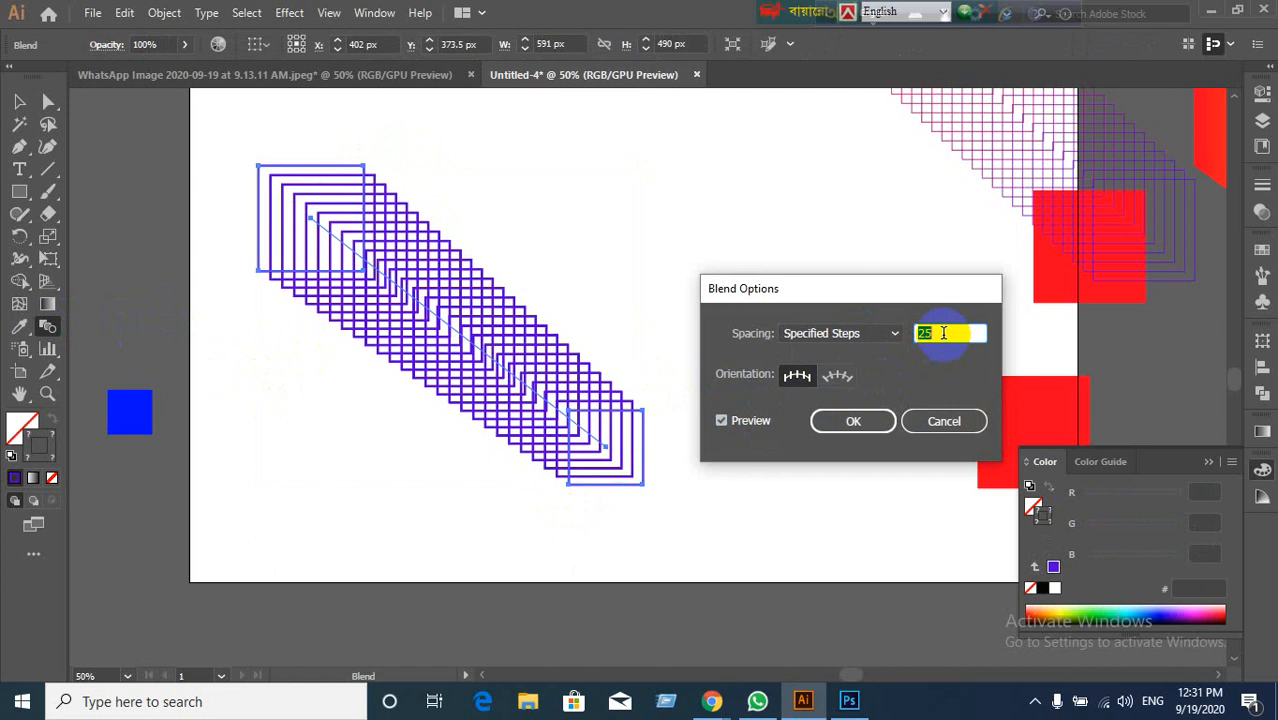
{"action": "left_click", "coordinate": [955, 421]}
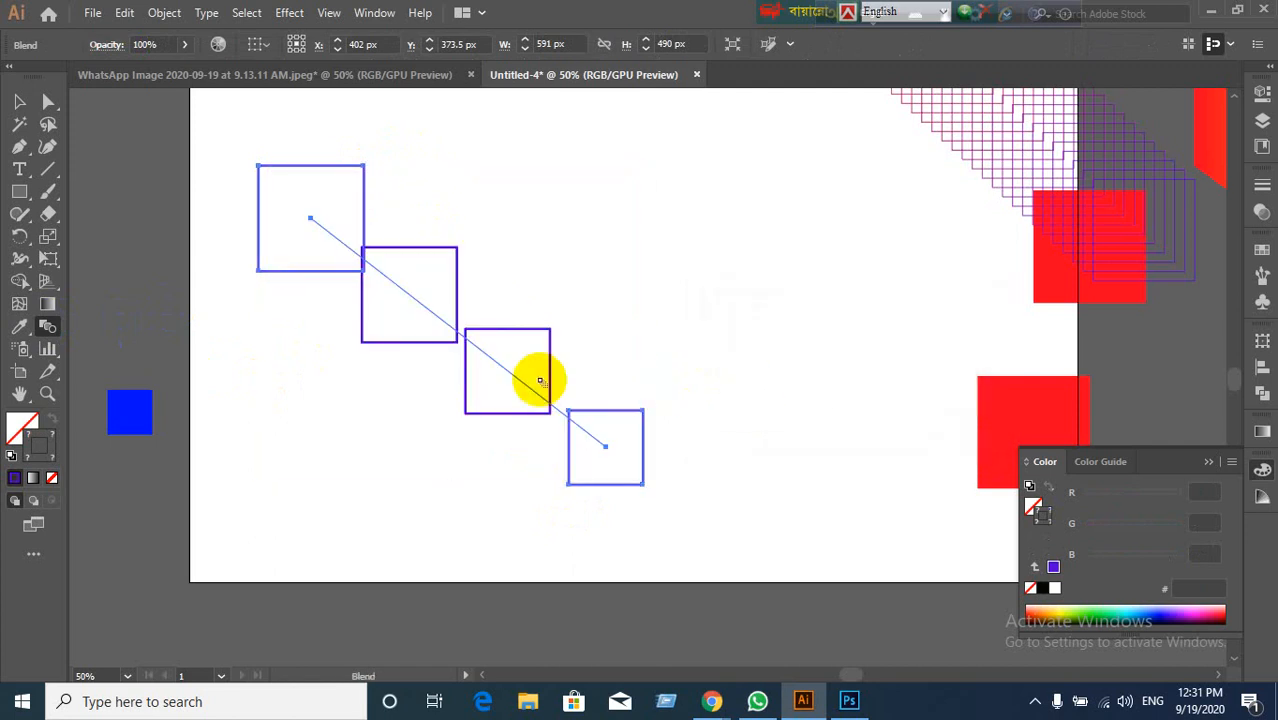
Step: Undo the blend between the two purple squares and deselect them
{"action": "key", "text": "ctrl+z"}
{"action": "key", "text": "w"}
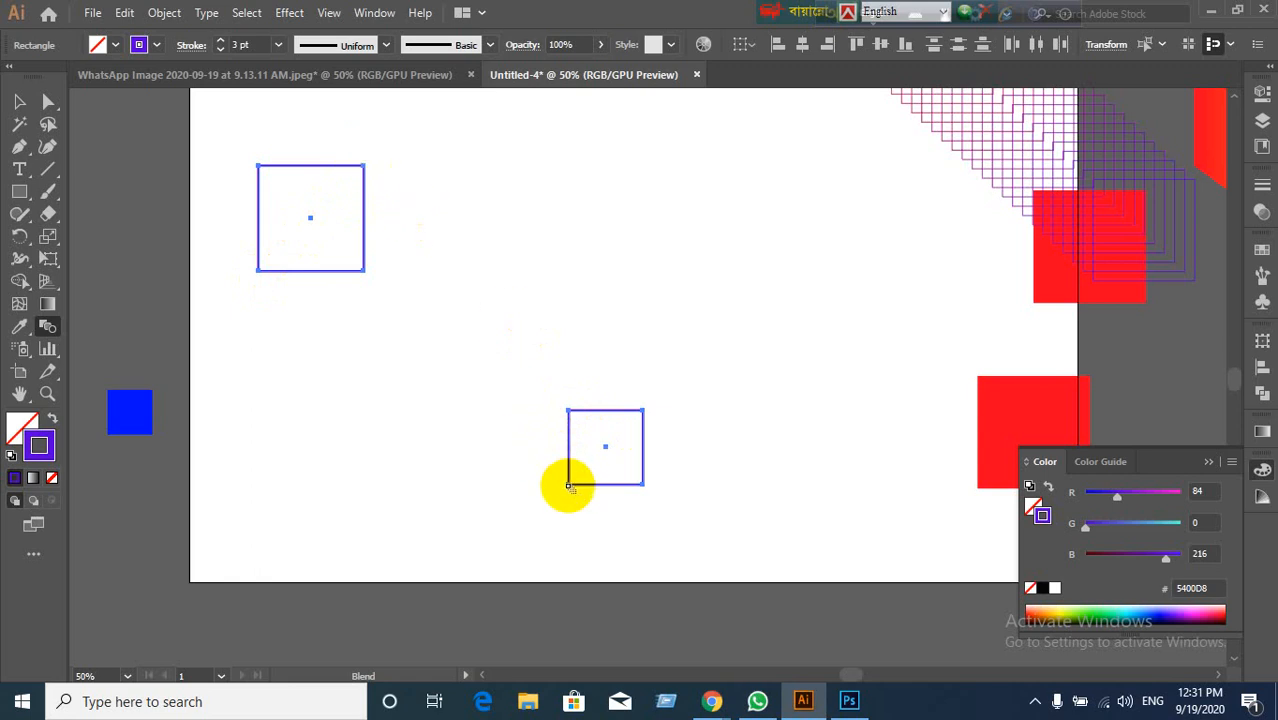
{"action": "left_click", "coordinate": [19, 101]}
{"action": "left_click", "coordinate": [699, 157]}
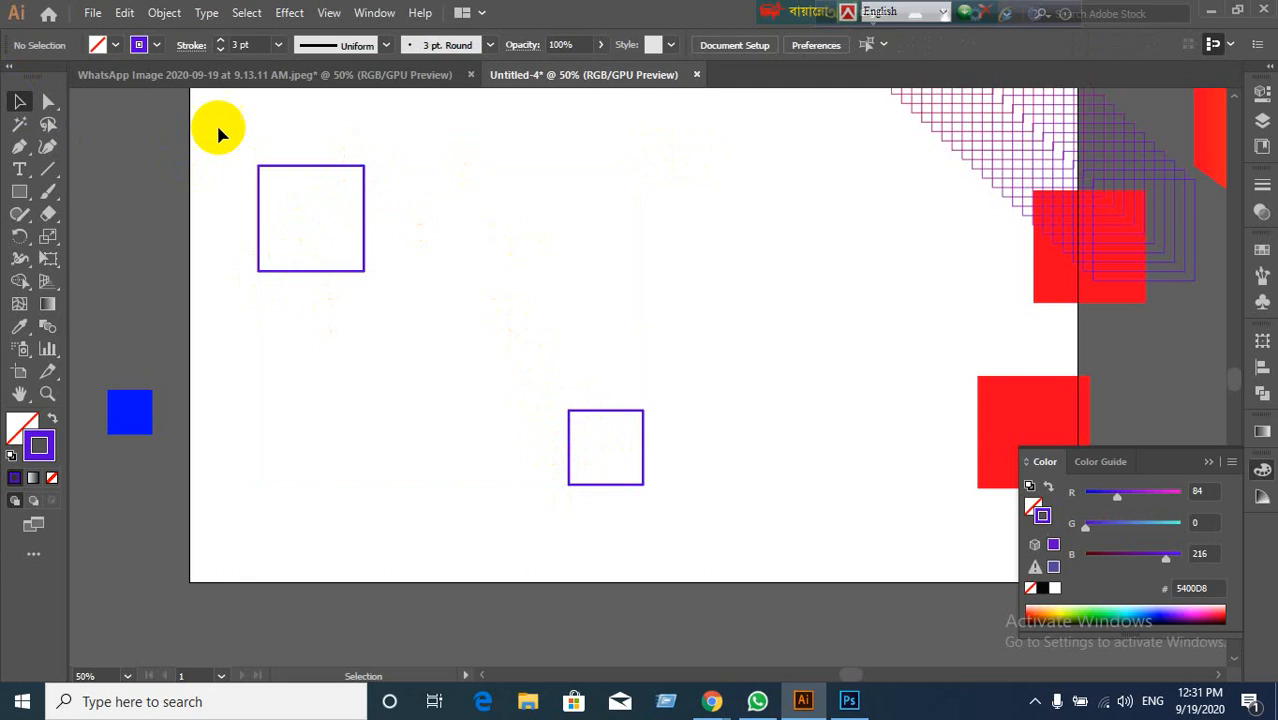
Step: Move the smaller purple outlined square farther down and to the right, near the artboard's lower edge
{"action": "left_click_drag", "start_coordinate": [218, 128], "coordinate": [746, 531]}
{"action": "scroll", "coordinate": [676, 485], "scroll_direction": "up", "scroll_amount": 2}
{"action": "scroll", "coordinate": [676, 476], "scroll_direction": "down", "scroll_amount": 2}
{"action": "key", "text": "space"}
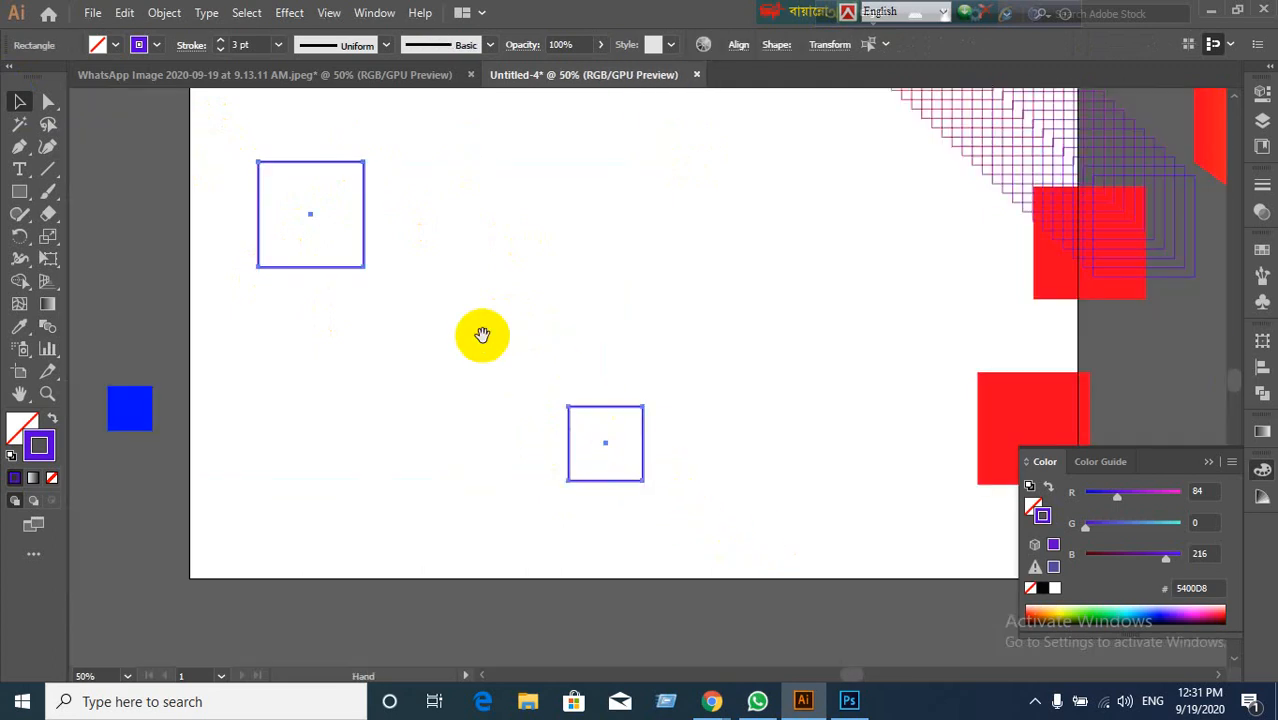
{"action": "left_click_drag", "start_coordinate": [482, 334], "coordinate": [551, 374]}
{"action": "left_click", "coordinate": [567, 437]}
{"action": "left_click", "coordinate": [676, 527]}
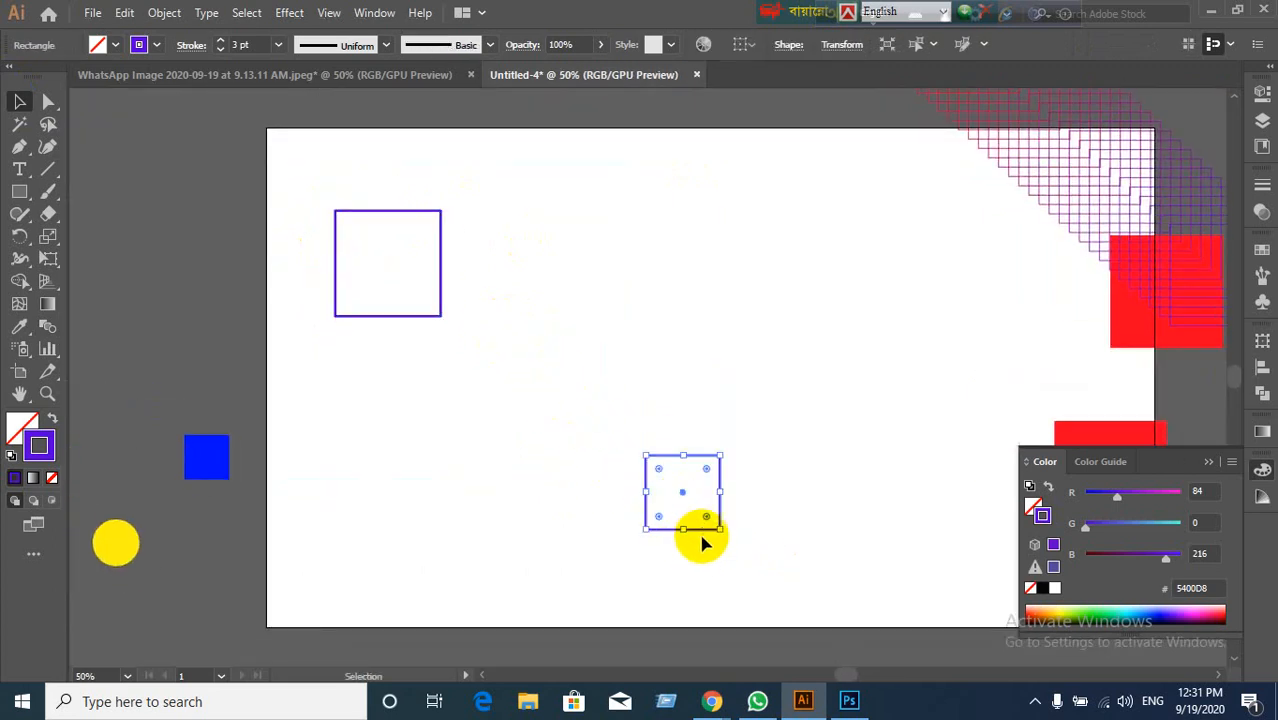
{"action": "left_click_drag", "start_coordinate": [705, 540], "coordinate": [783, 590]}
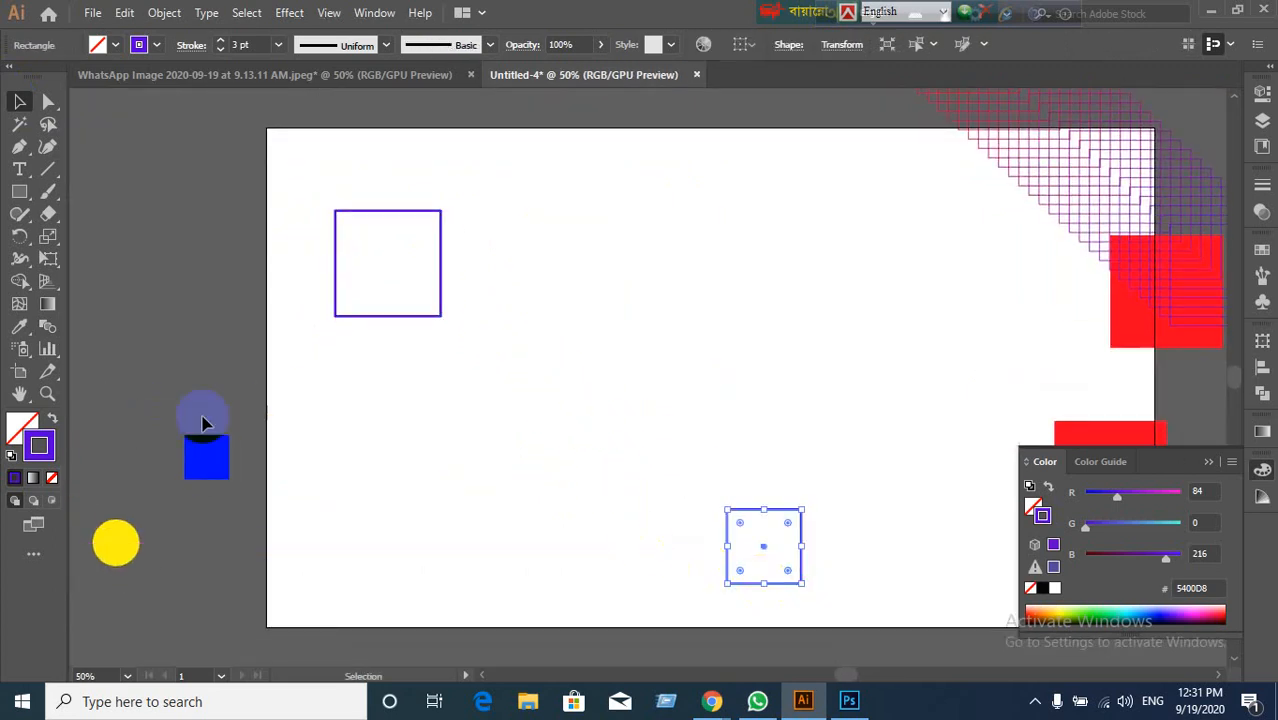
Step: Change the smaller square's stroke color to red D60000 and deselect it
{"action": "double_click", "coordinate": [53, 458]}
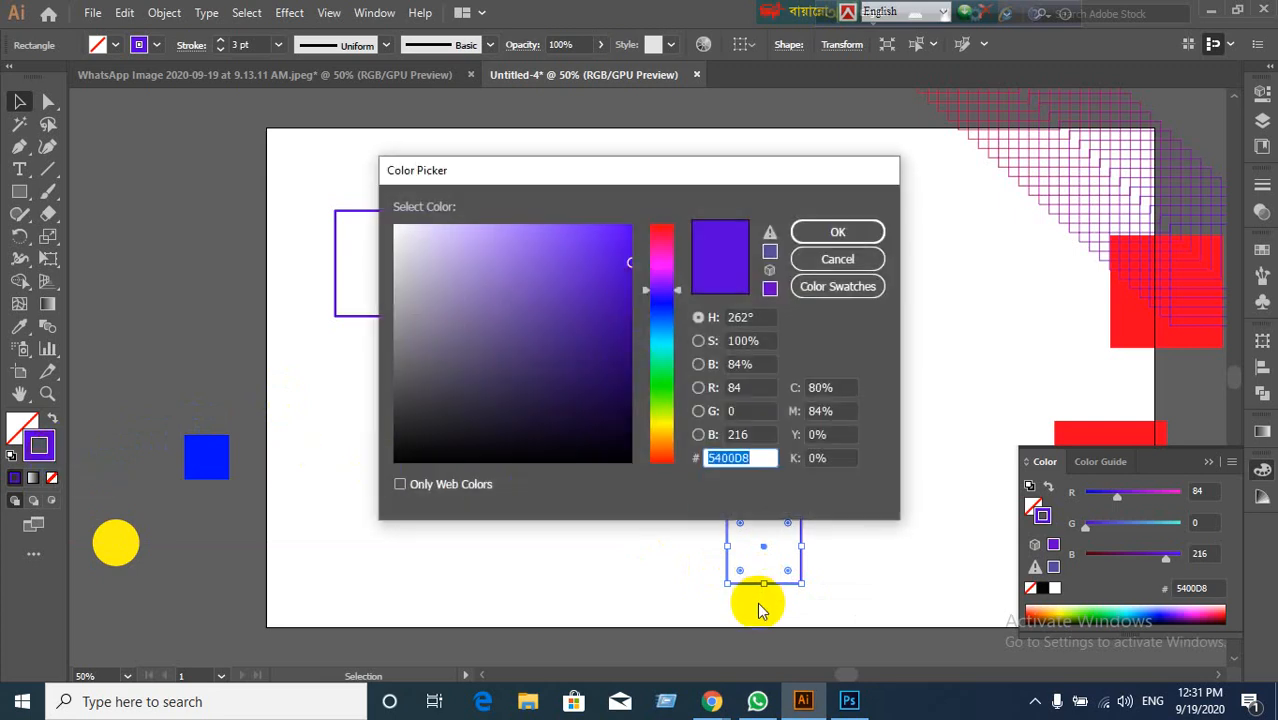
{"action": "left_click_drag", "start_coordinate": [645, 291], "coordinate": [648, 222]}
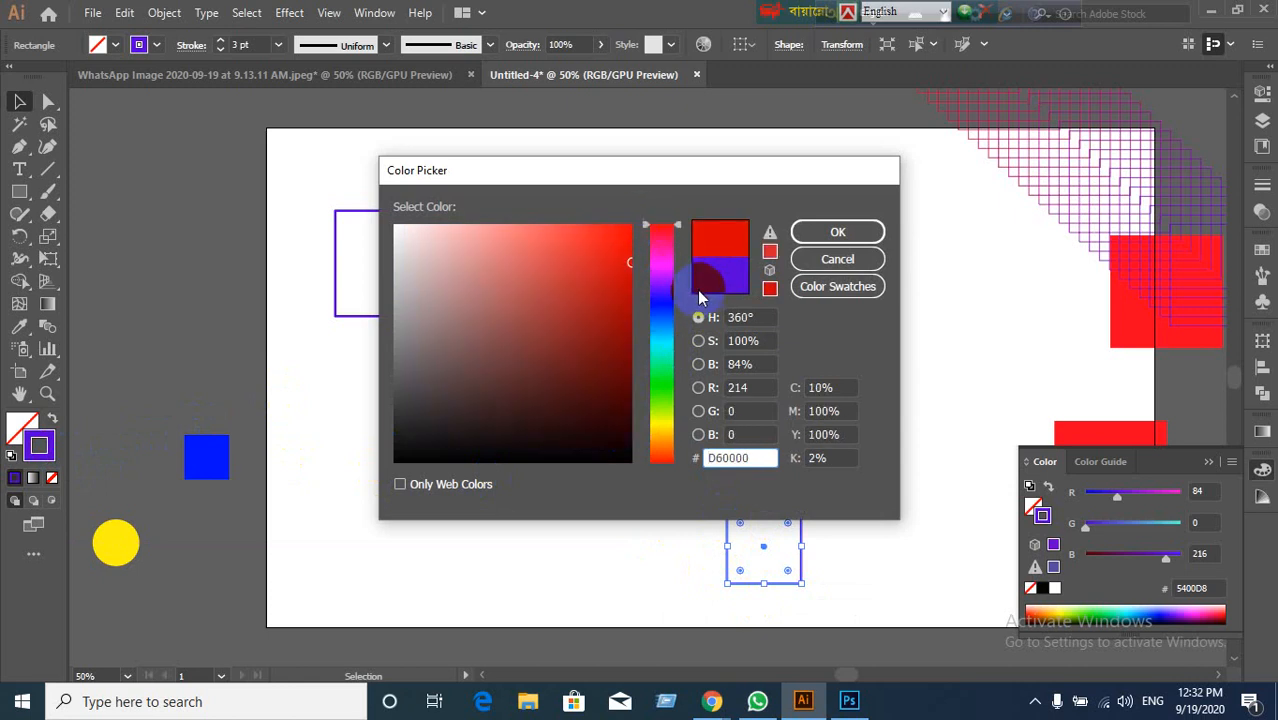
{"action": "left_click", "coordinate": [870, 233]}
{"action": "left_click", "coordinate": [713, 448]}
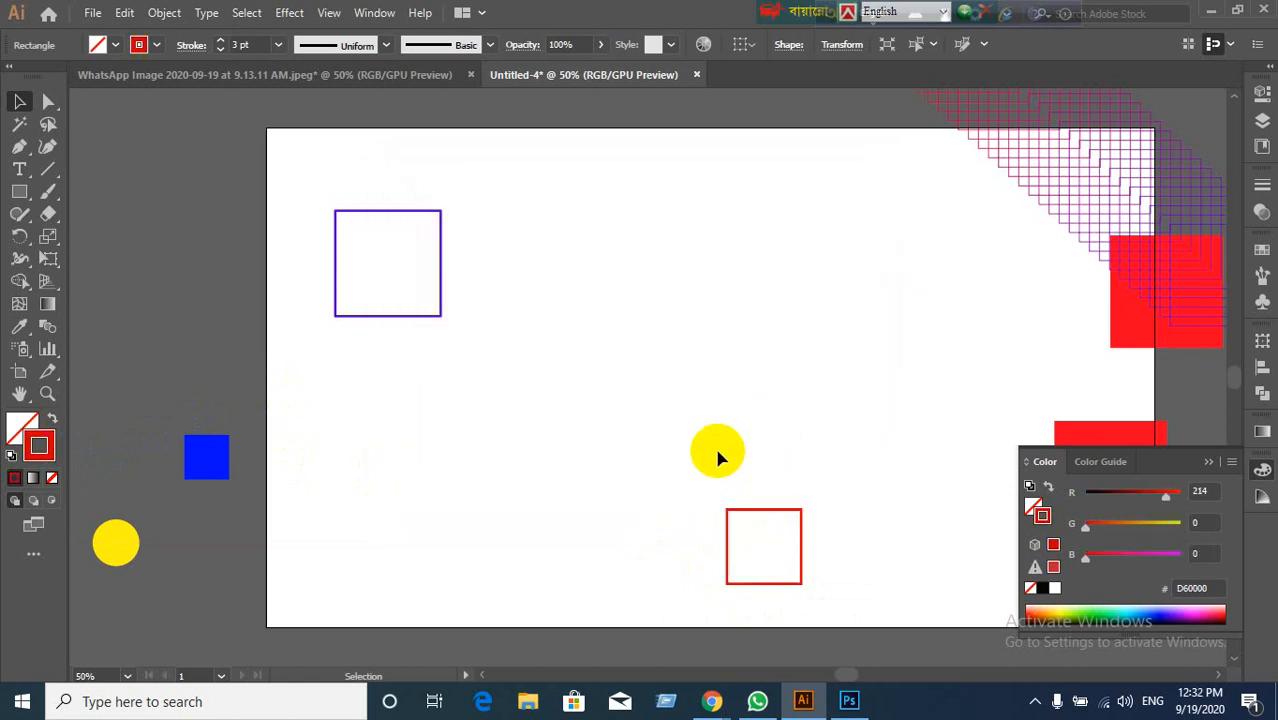
Step: Select the purple and red squares and blend them from the purple square's upper-right corner to the red square's lower-left corner
{"action": "left_click_drag", "start_coordinate": [273, 209], "coordinate": [805, 595]}
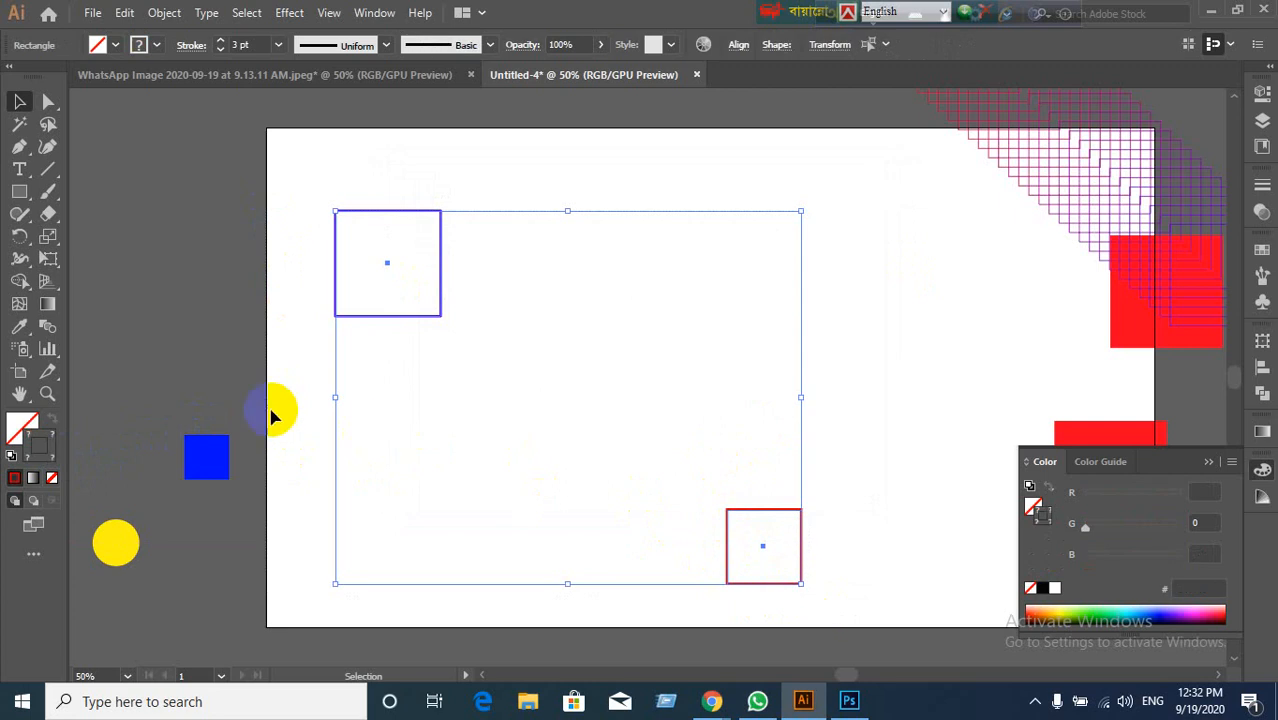
{"action": "left_click", "coordinate": [48, 327]}
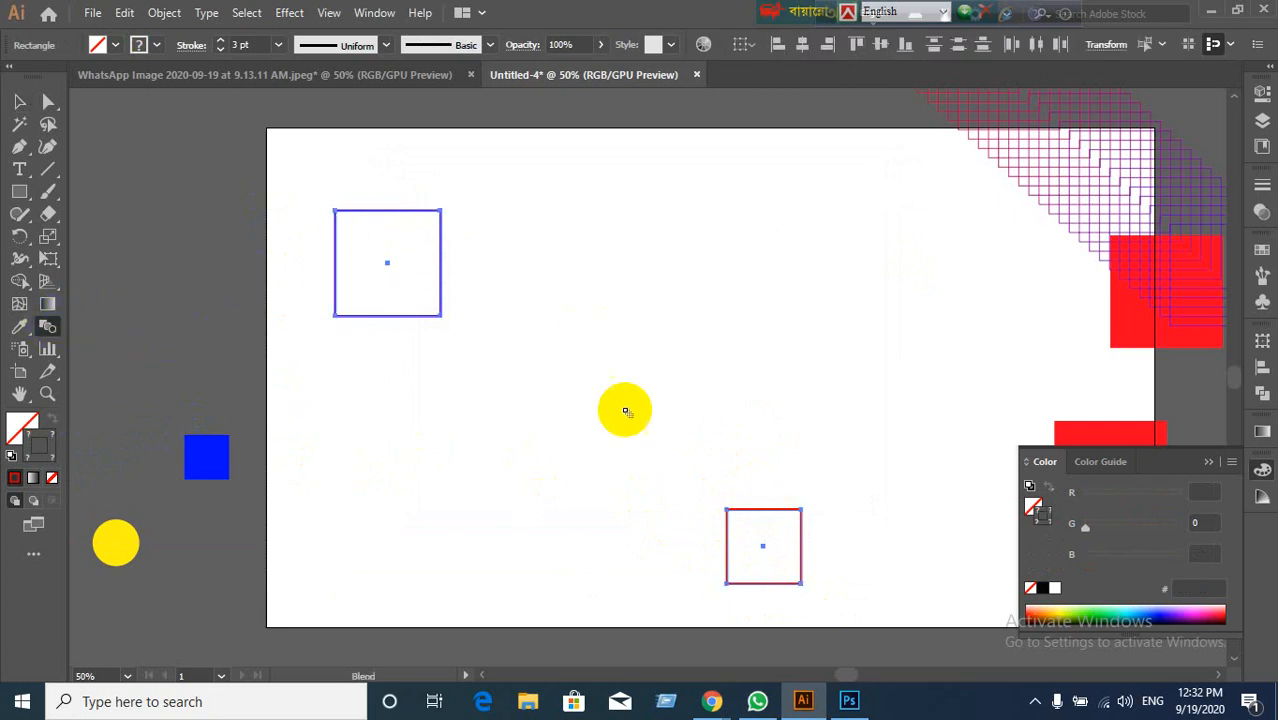
{"action": "left_click", "coordinate": [727, 584]}
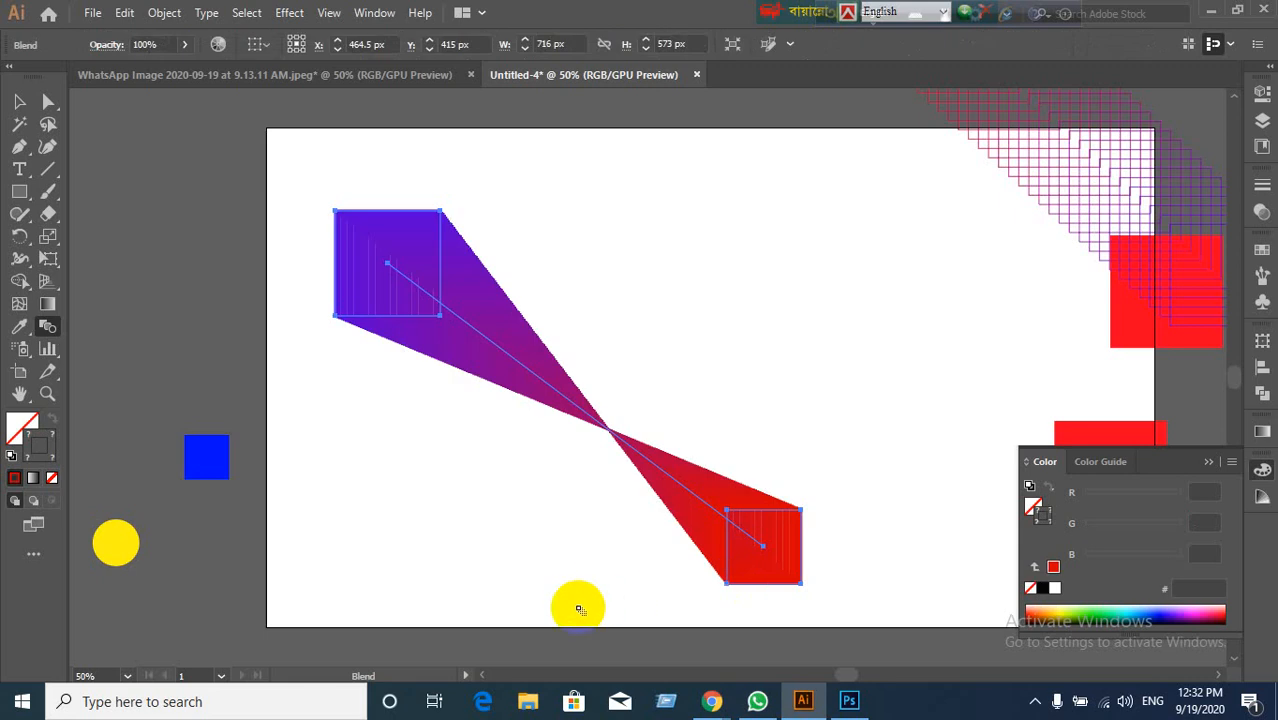
Step: Preview the purple-to-red blend with specified steps reduced gradually to 84, and cancel the blend options
{"action": "double_click", "coordinate": [47, 327]}
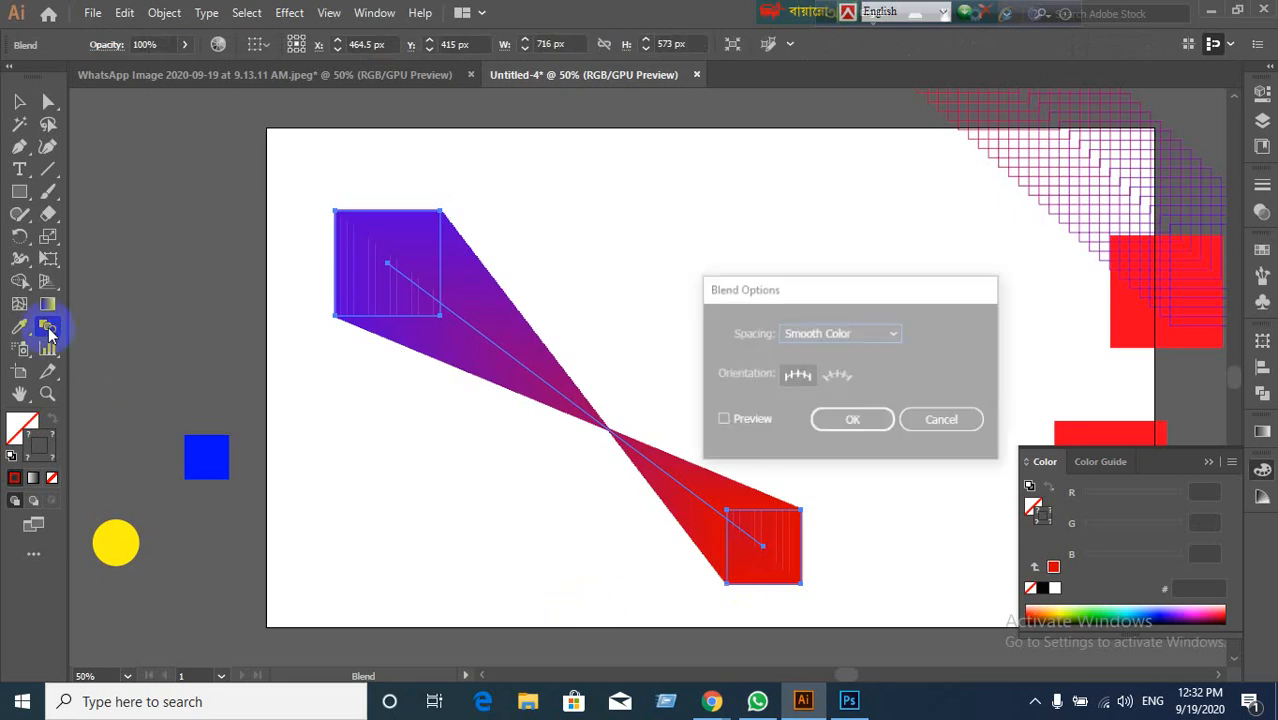
{"action": "left_click", "coordinate": [888, 338]}
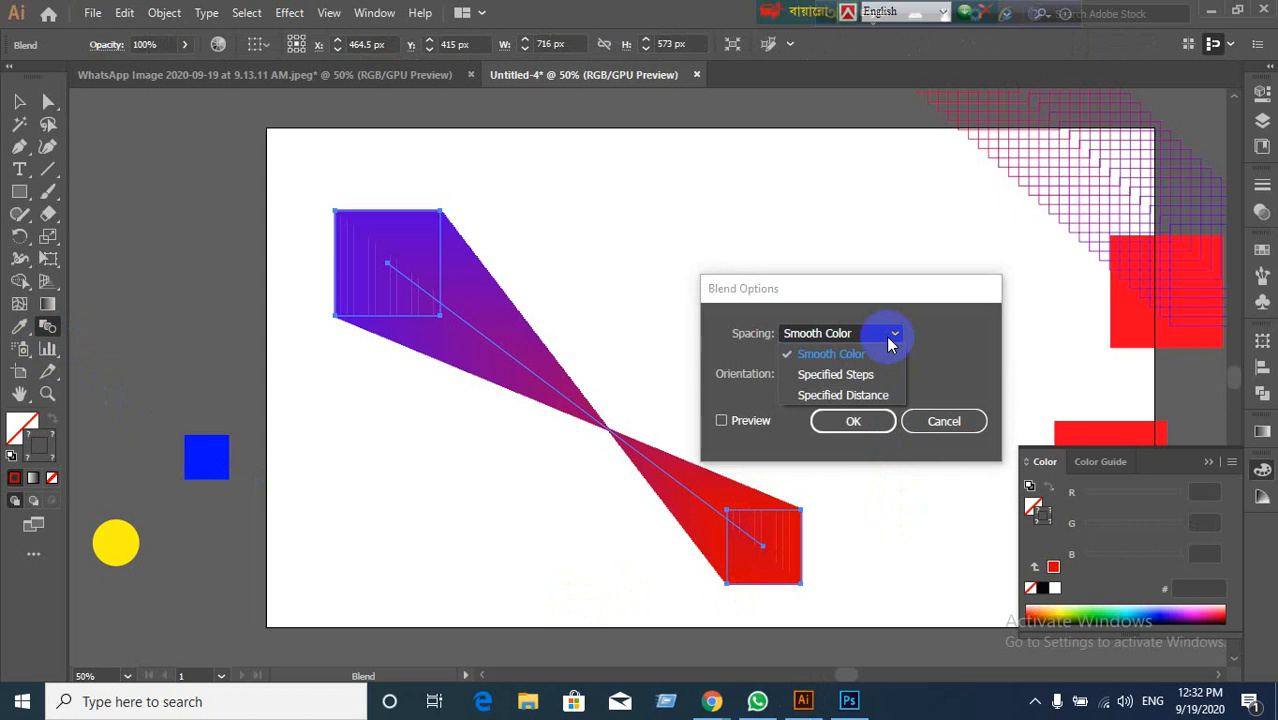
{"action": "left_click", "coordinate": [839, 377]}
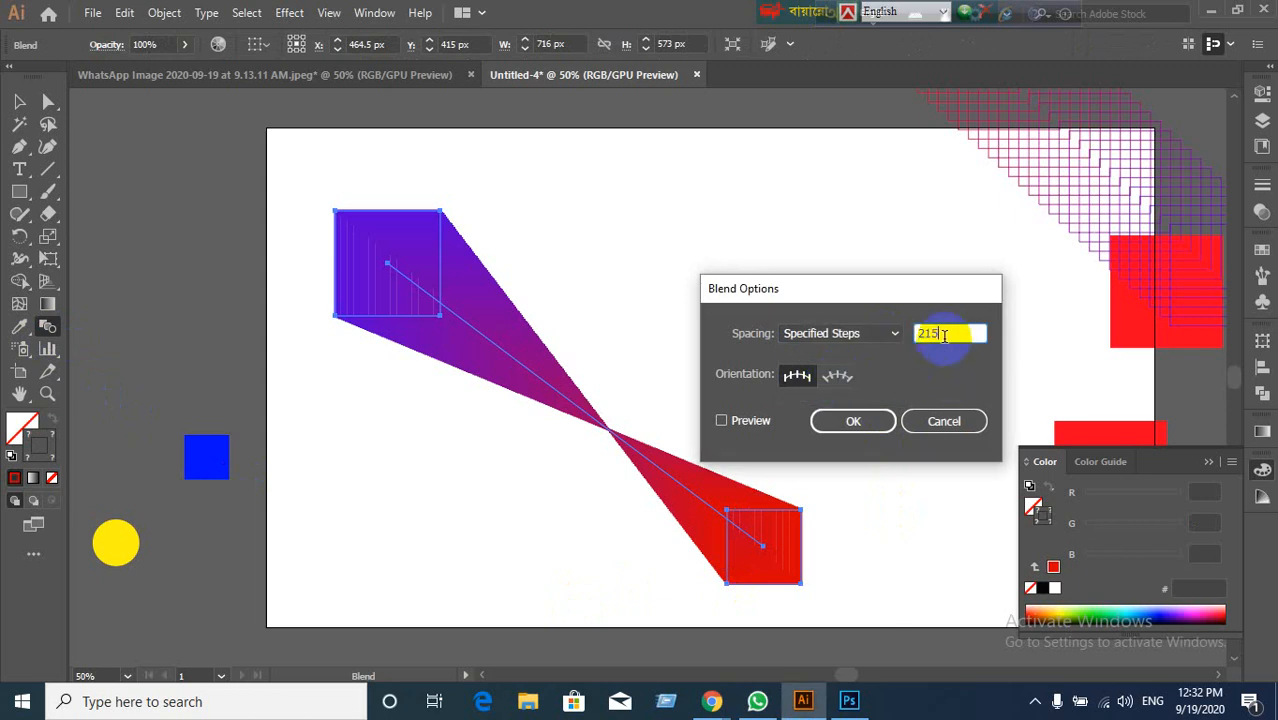
{"action": "scroll", "coordinate": [951, 331], "scroll_direction": "down", "scroll_amount": 1}
{"action": "scroll", "coordinate": [951, 331], "scroll_direction": "down", "scroll_amount": 2}
{"action": "left_click", "coordinate": [747, 420]}
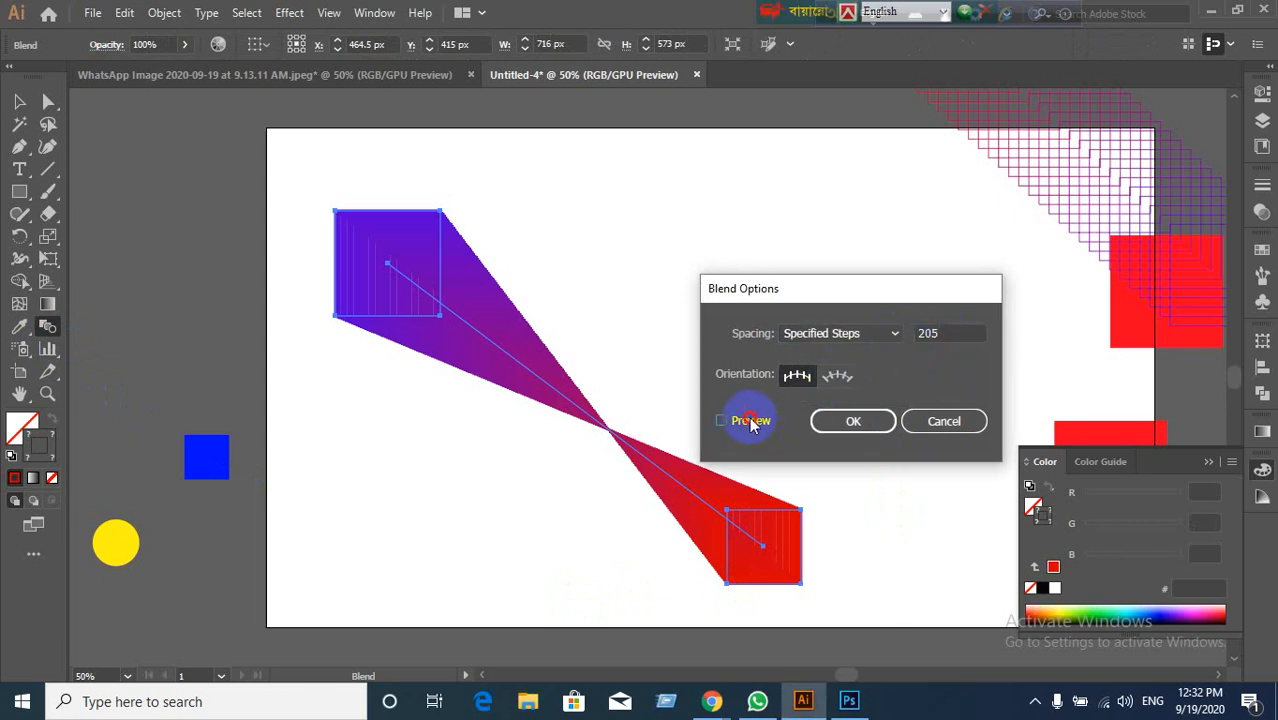
{"action": "left_click", "coordinate": [955, 335]}
{"action": "scroll", "coordinate": [955, 335], "scroll_direction": "down", "scroll_amount": 20}
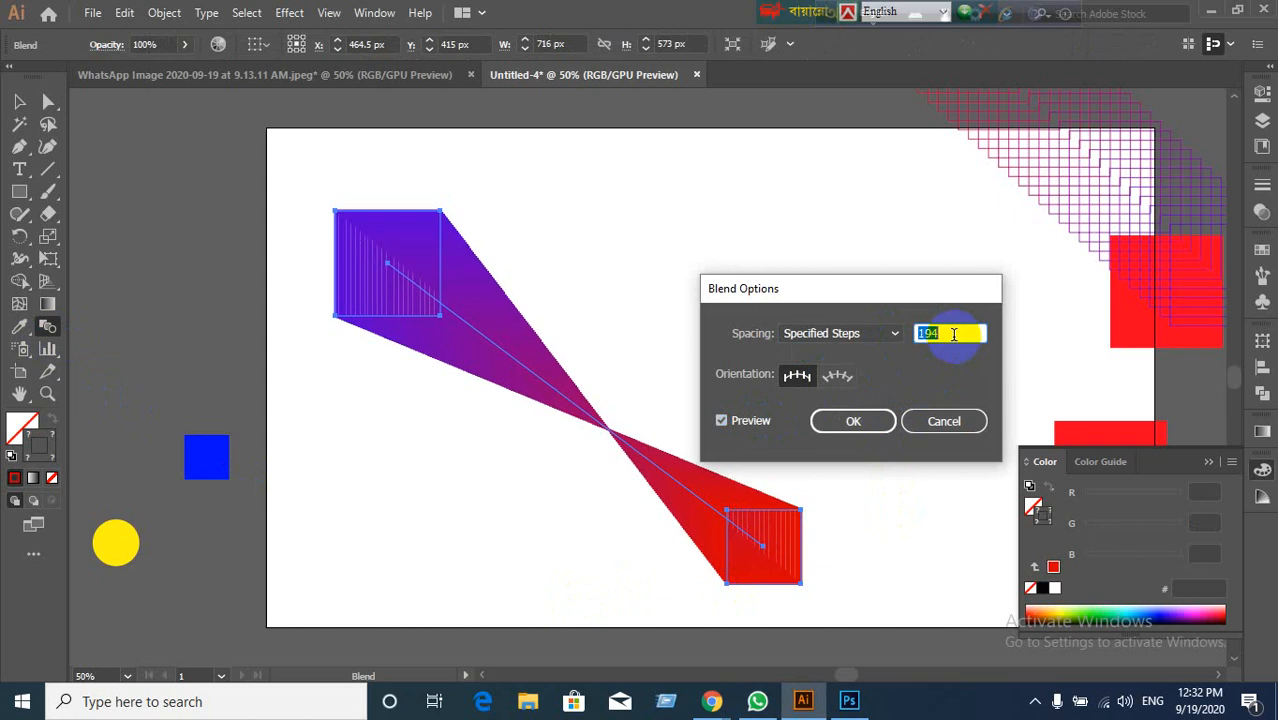
{"action": "scroll", "coordinate": [953, 334], "scroll_direction": "down", "scroll_amount": 20}
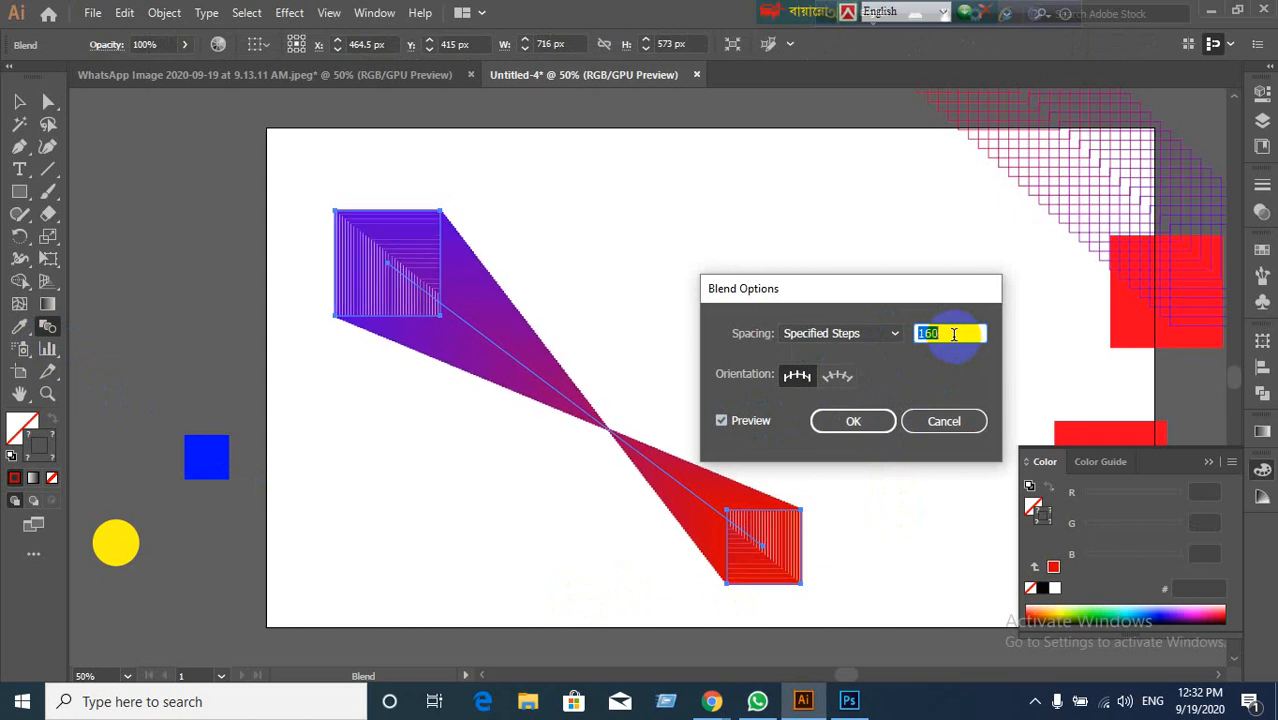
{"action": "scroll", "coordinate": [953, 334], "scroll_direction": "down", "scroll_amount": 20}
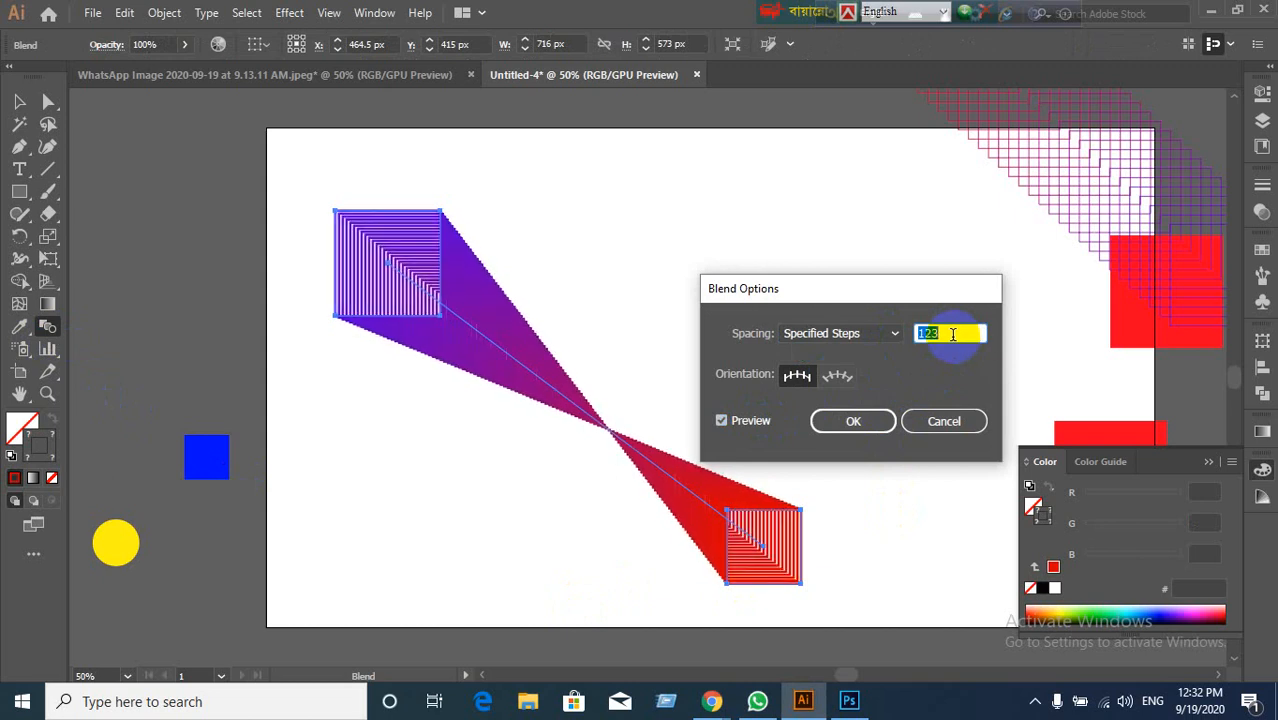
{"action": "scroll", "coordinate": [953, 334], "scroll_direction": "down", "scroll_amount": 16}
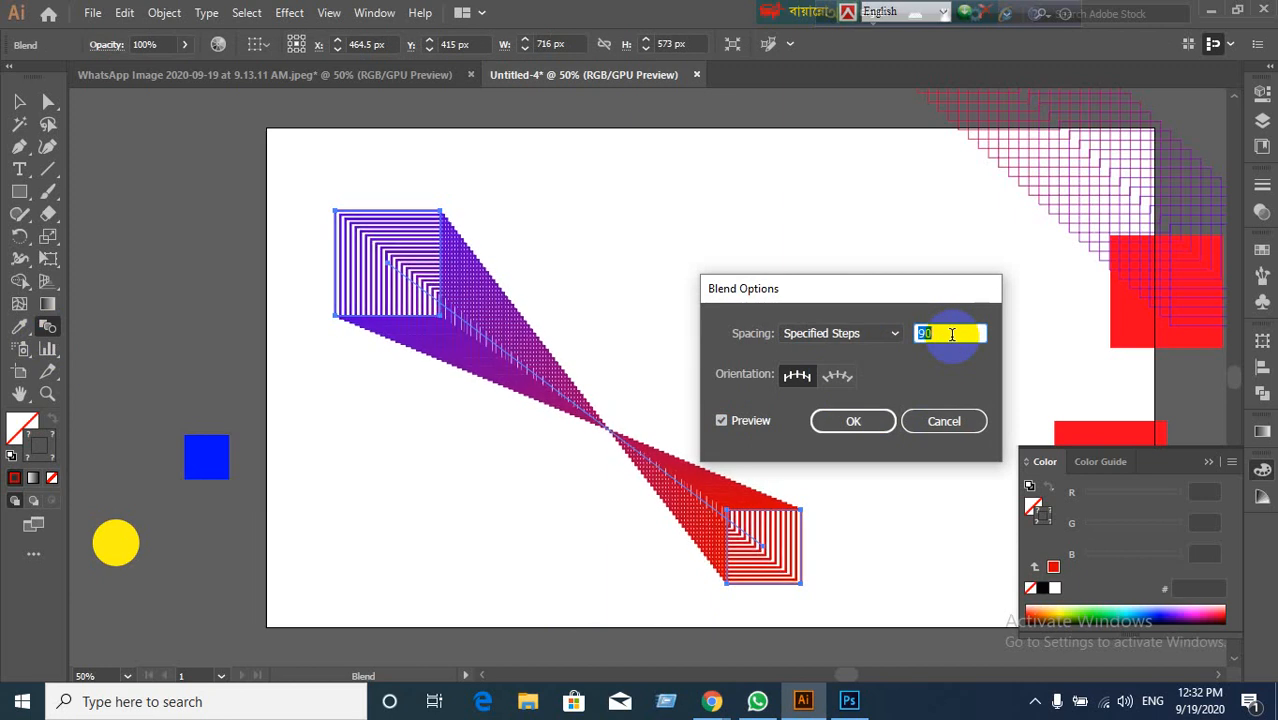
{"action": "scroll", "coordinate": [951, 334], "scroll_direction": "down", "scroll_amount": 2}
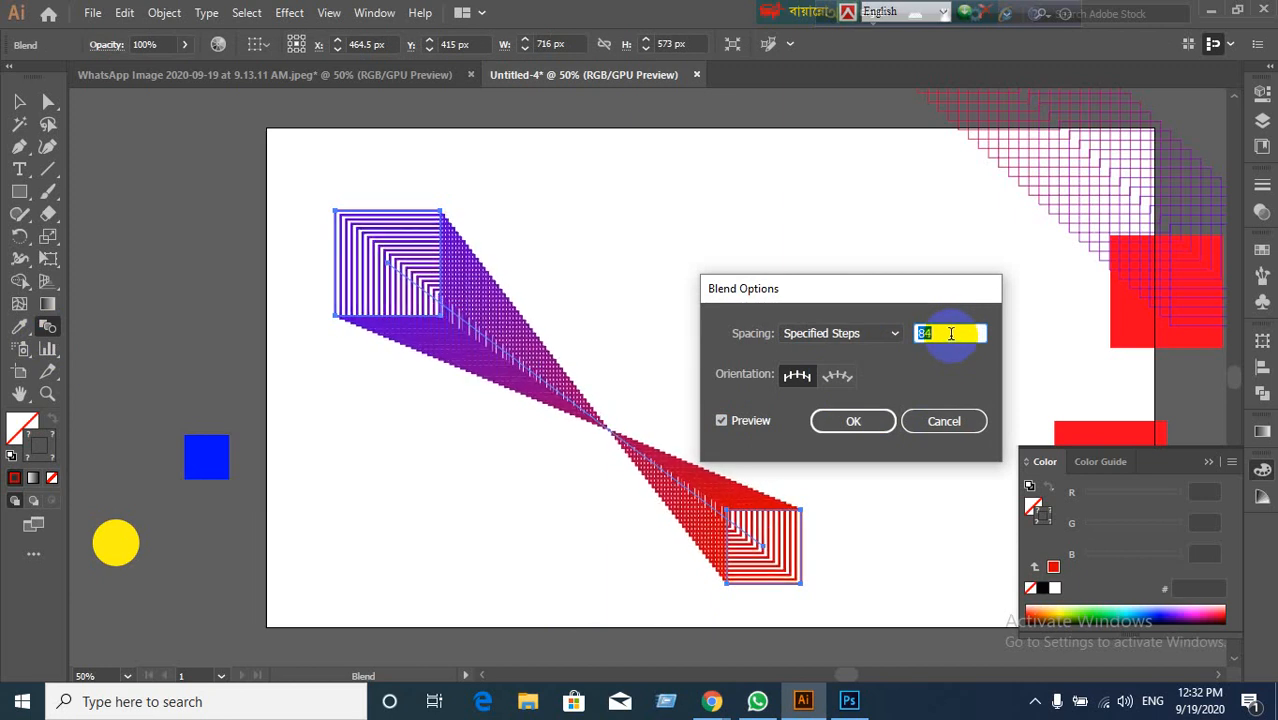
{"action": "left_click", "coordinate": [944, 421]}
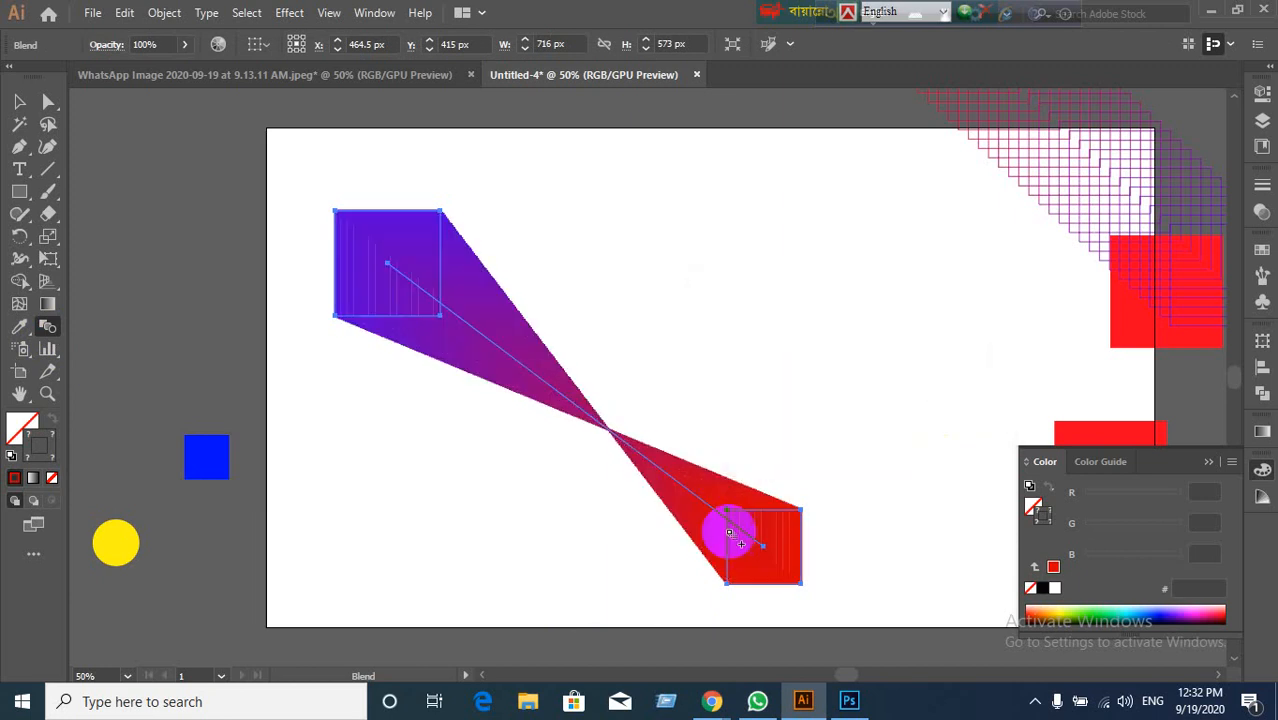
Step: Undo the crossed blend and blend the purple and red squares between their upper-right corners
{"action": "key", "text": "ctrl+z"}
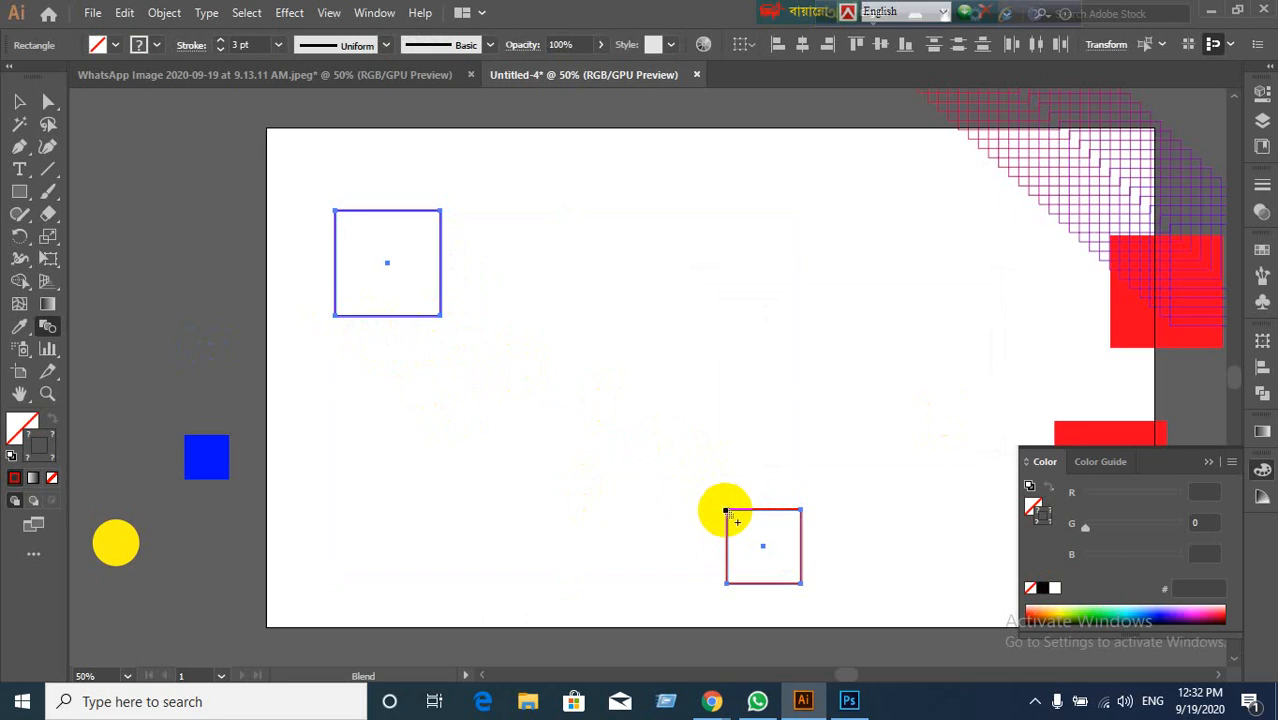
{"action": "left_click", "coordinate": [800, 512]}
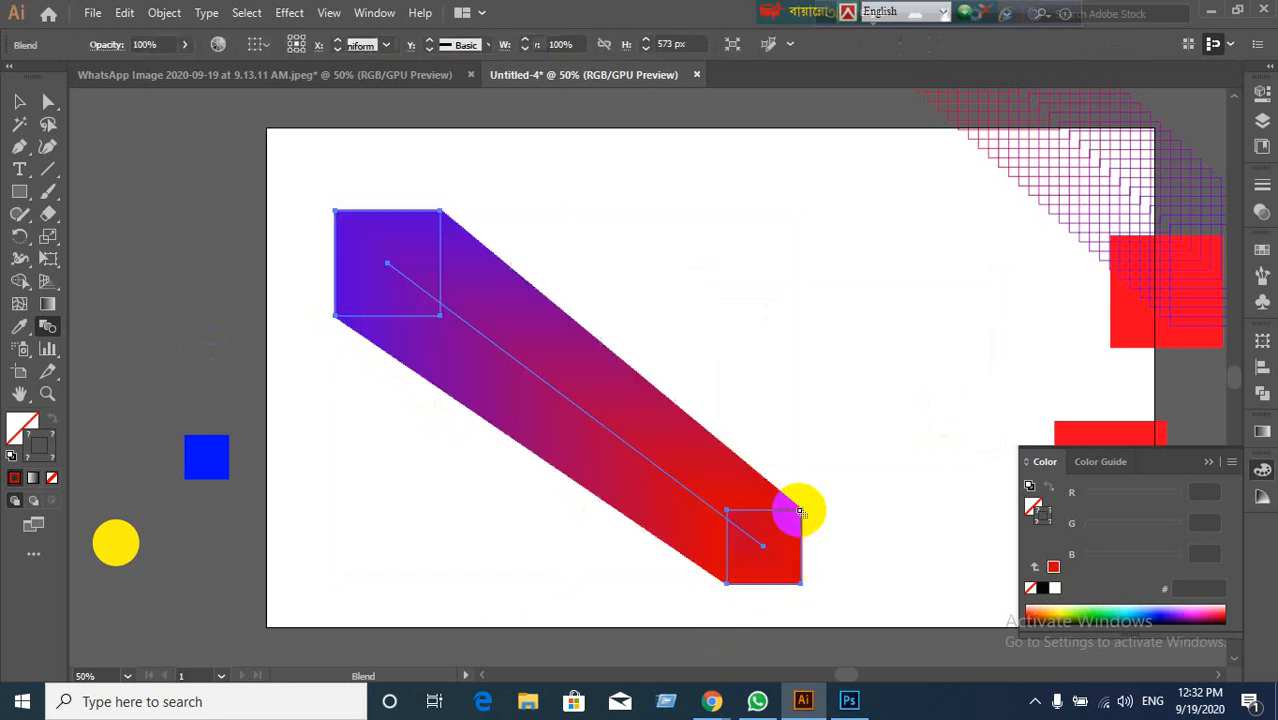
Step: Undo the blend between the upper-right corners, try blending the purple square's lower-right corner to the red square's lower-left corner, and undo it
{"action": "key", "text": "ctrl+z"}
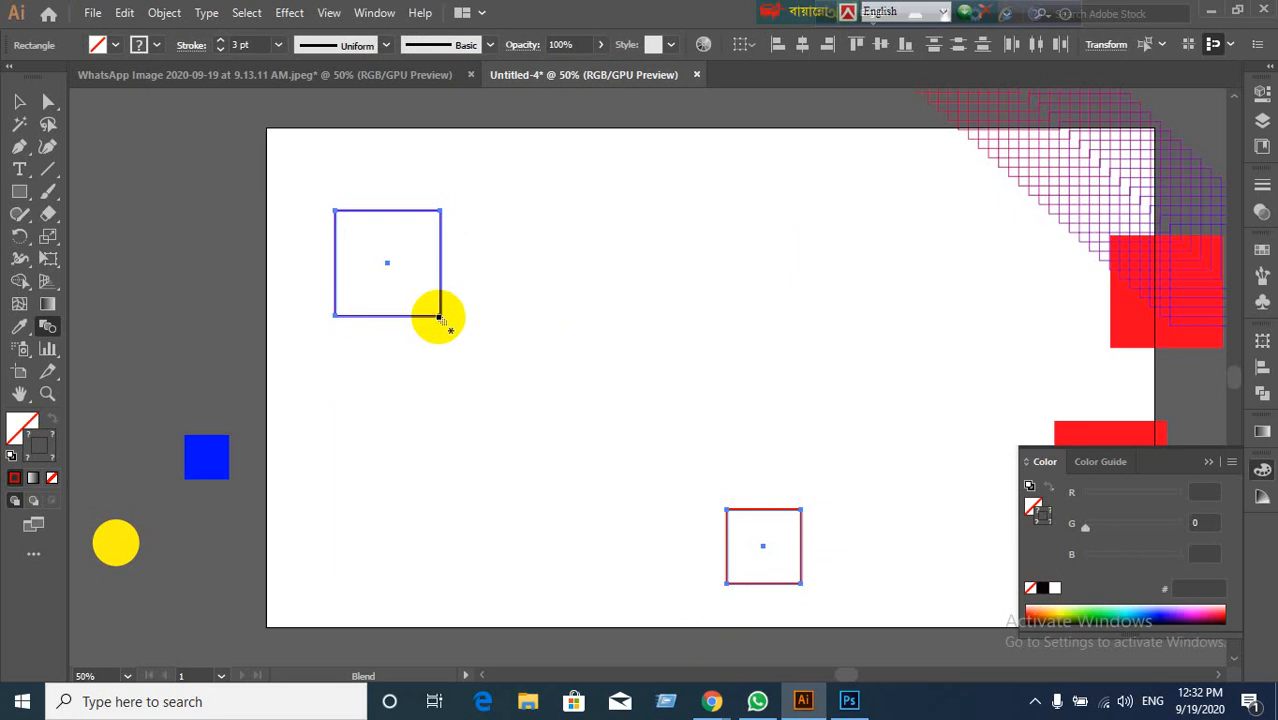
{"action": "left_click", "coordinate": [438, 317]}
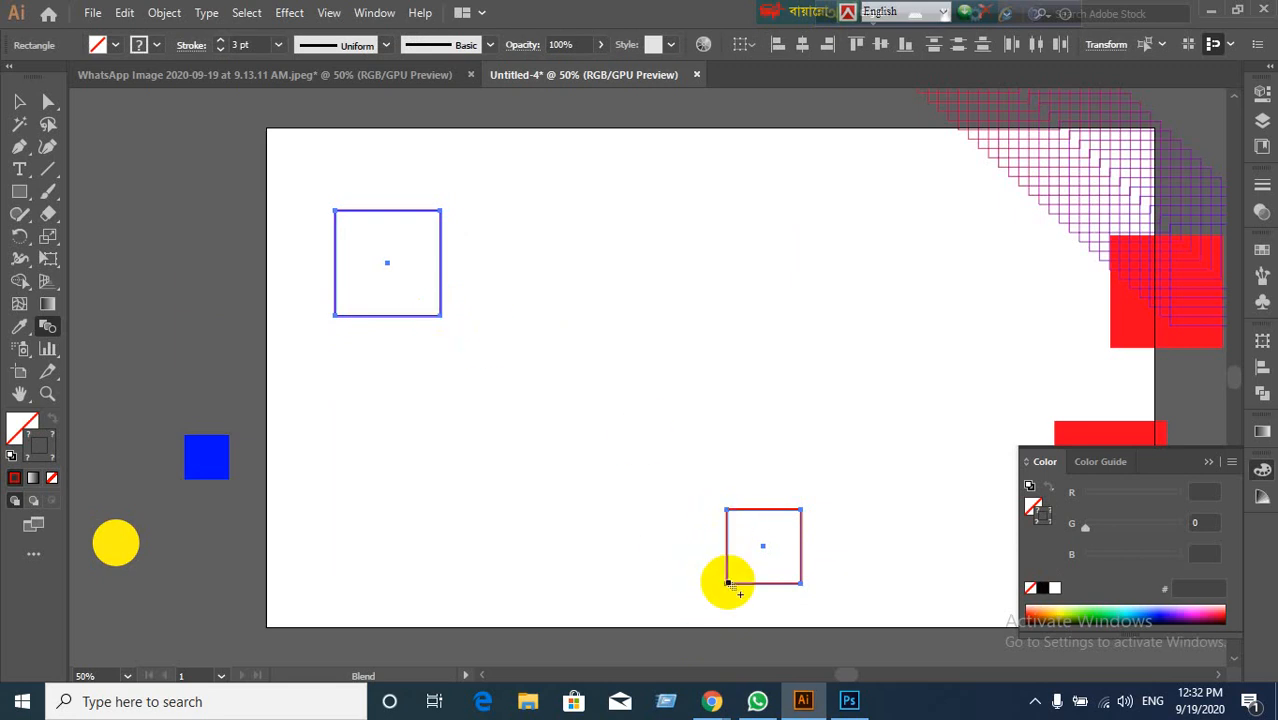
{"action": "left_click", "coordinate": [727, 583]}
{"action": "key", "text": "ctrl+z"}
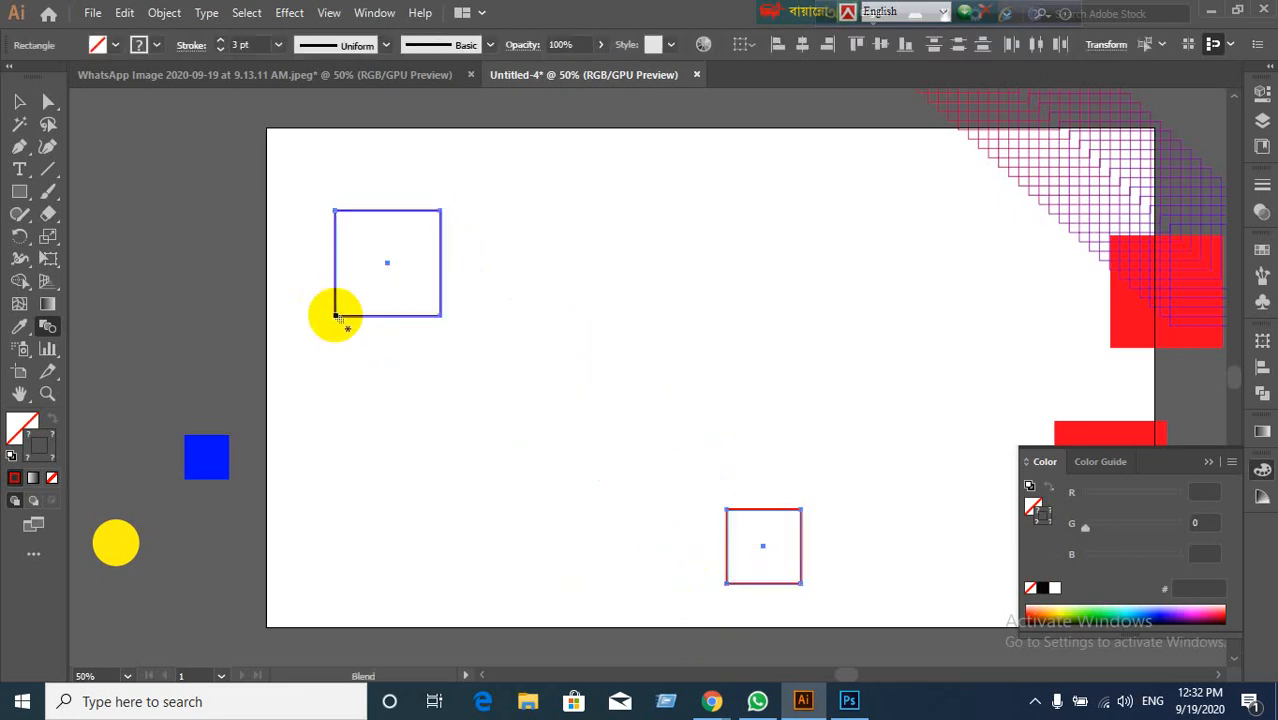
Step: Try blending purple lower-left to red upper-left corner, and red lower-left to purple upper-right corner, undoing each blend
{"action": "left_click", "coordinate": [728, 511]}
{"action": "key", "text": "ctrl+z"}
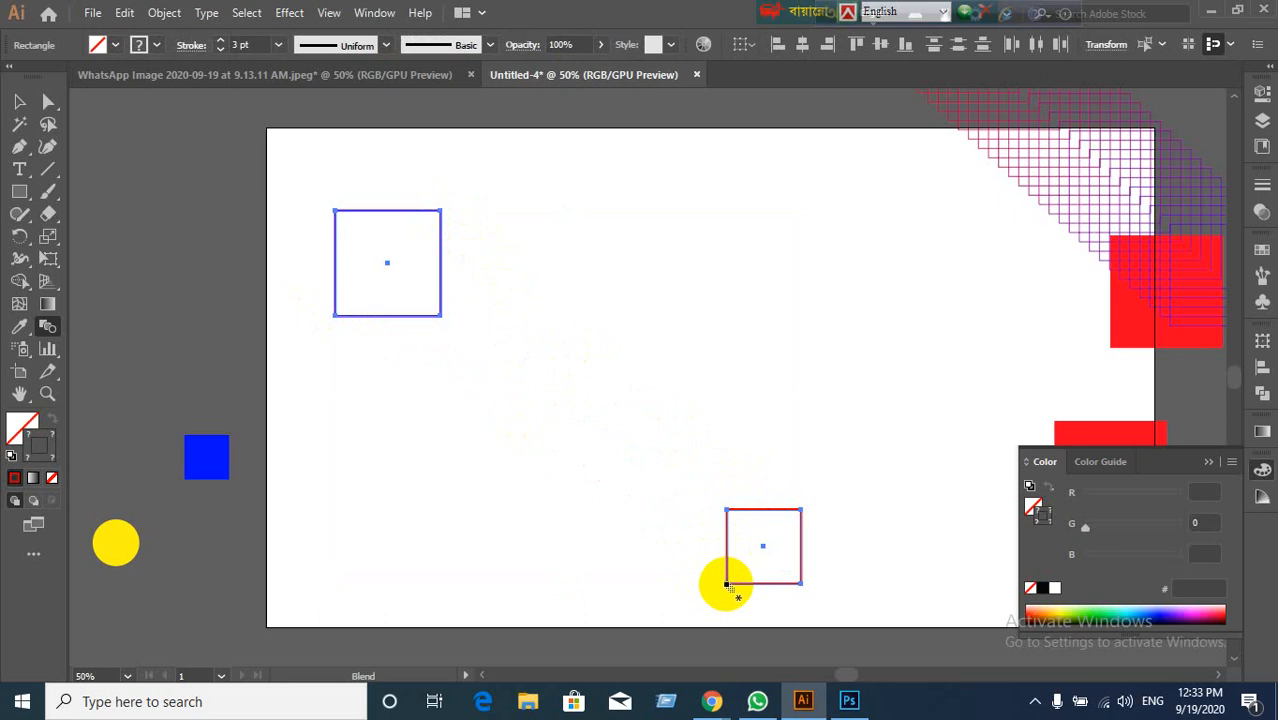
{"action": "left_click", "coordinate": [440, 213]}
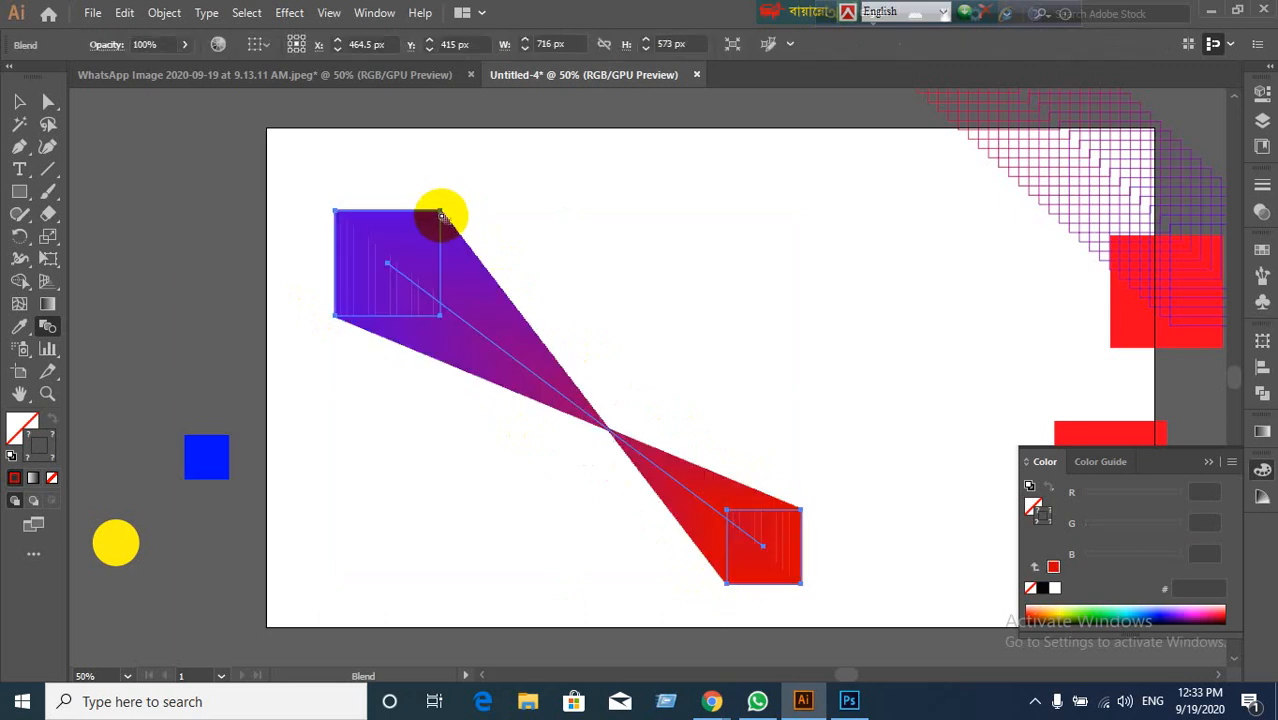
{"action": "key", "text": "ctrl+z"}
Step: Reactivate the Blend tool, try blending the purple square's upper-right corner to the red square's lower-left corner, and undo it
{"action": "left_click", "coordinate": [19, 102]}
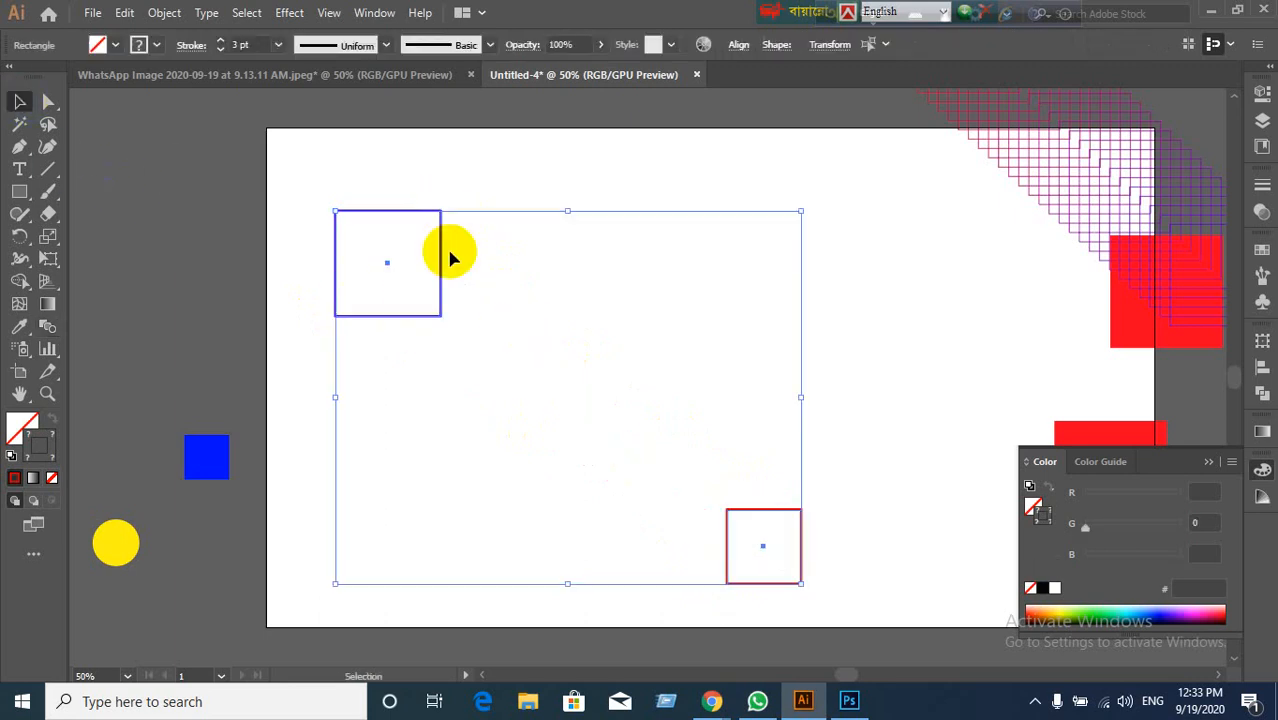
{"action": "left_click", "coordinate": [46, 324]}
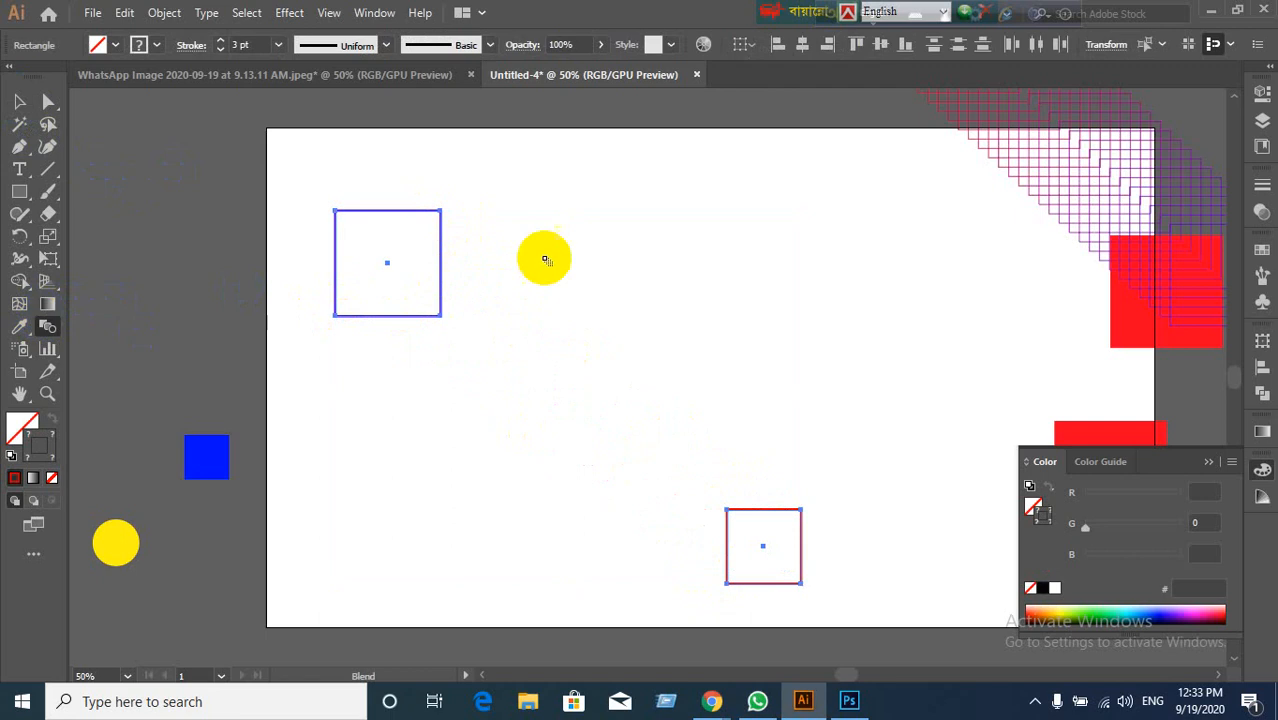
{"action": "left_click", "coordinate": [442, 211]}
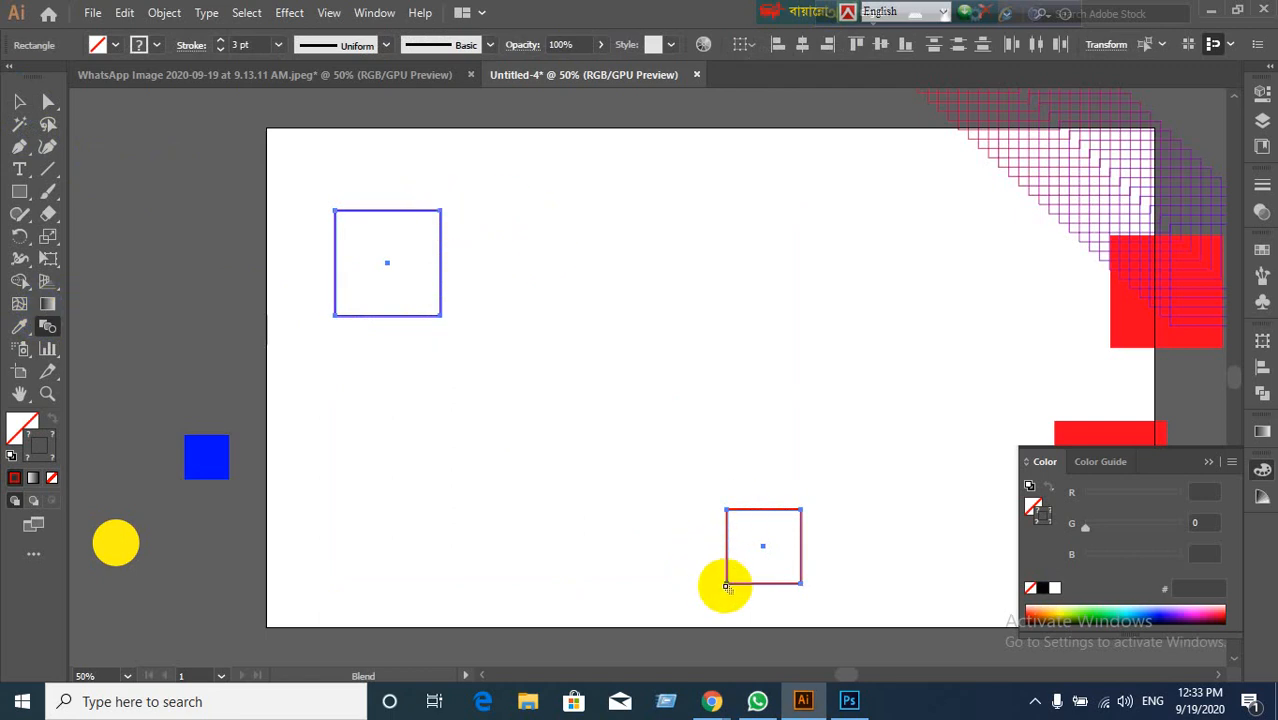
{"action": "left_click", "coordinate": [726, 584]}
{"action": "key", "text": "ctrl+z"}
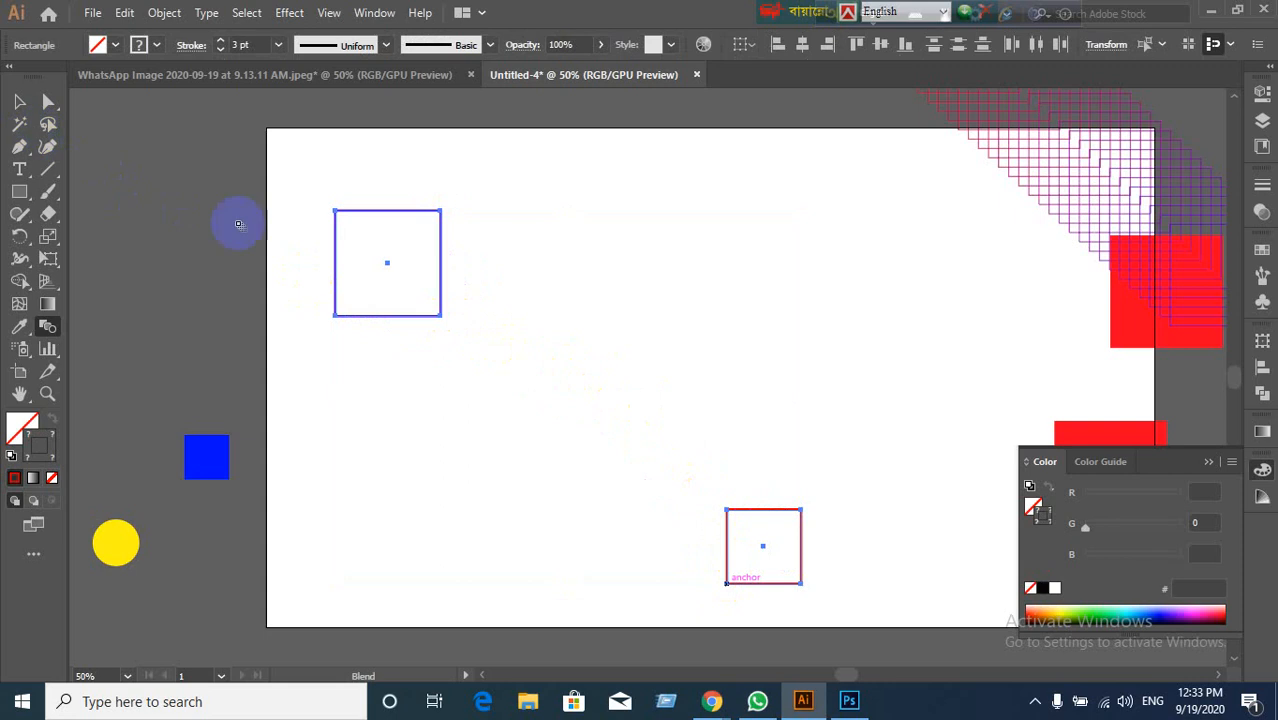
Step: Blend the purple square's lower-right corner to the red square's lower-left corner and inspect the resulting shape
{"action": "left_click", "coordinate": [18, 103]}
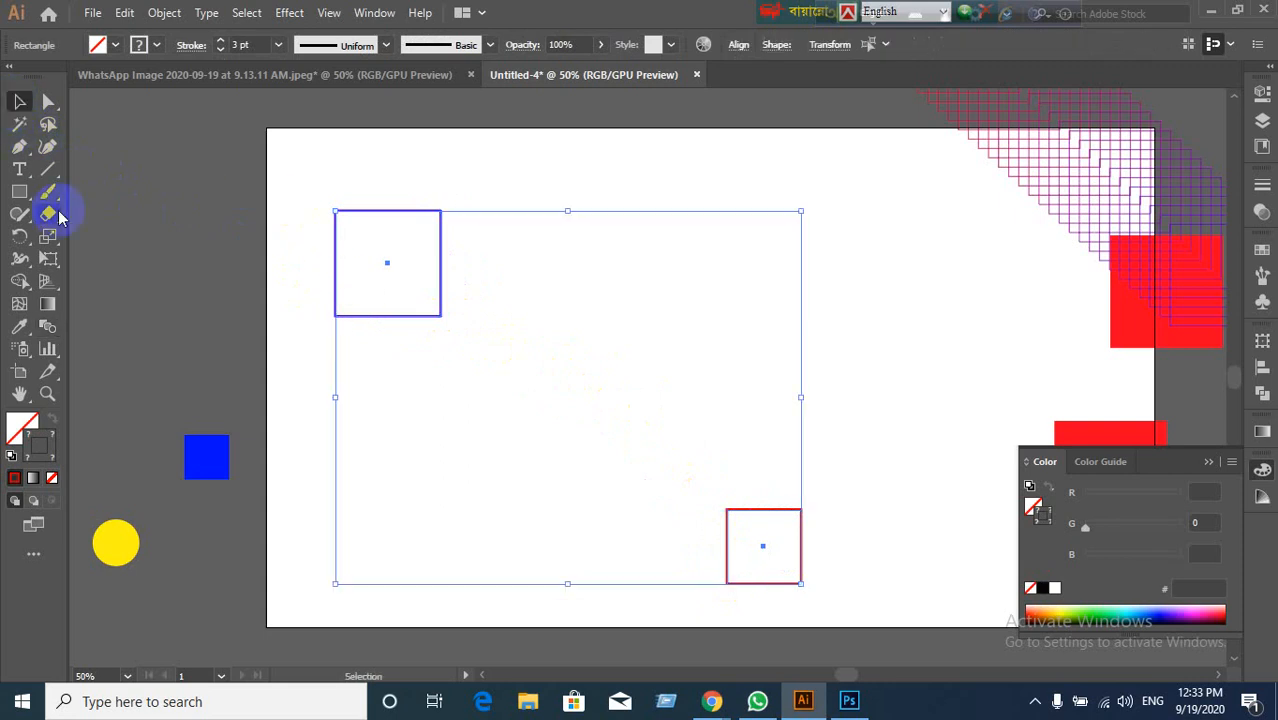
{"action": "left_click", "coordinate": [48, 327]}
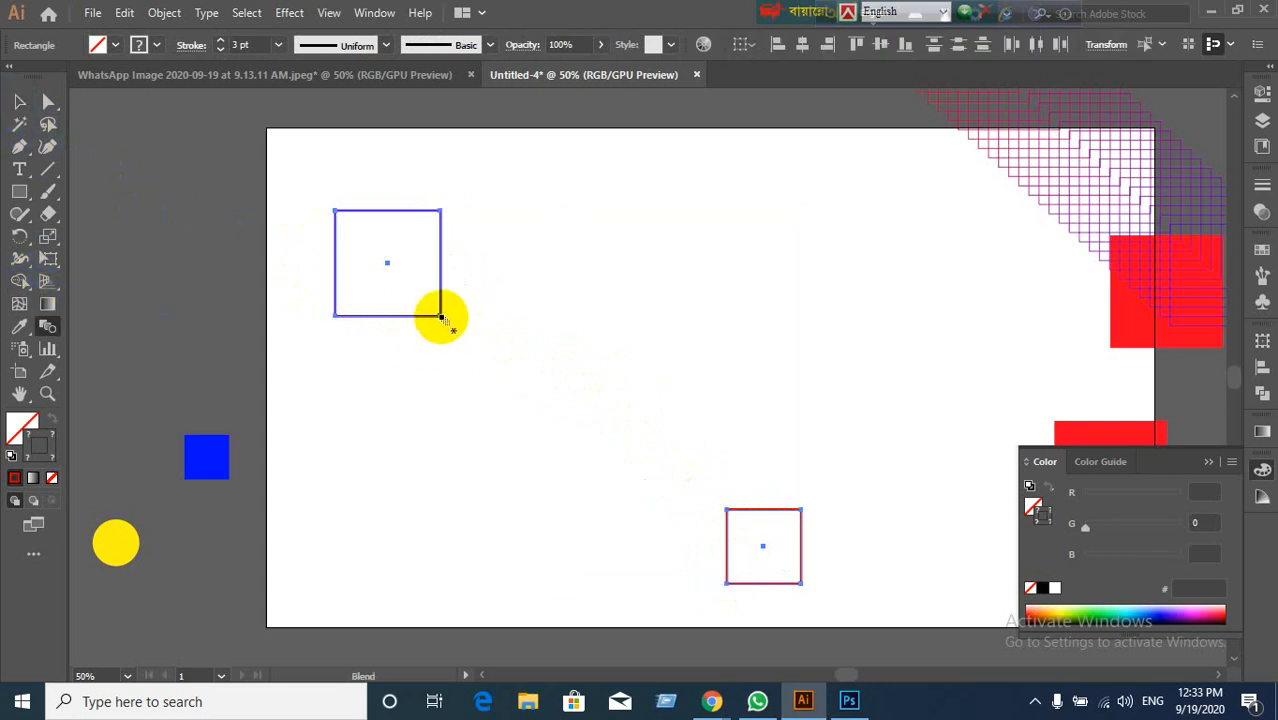
{"action": "left_click", "coordinate": [441, 317]}
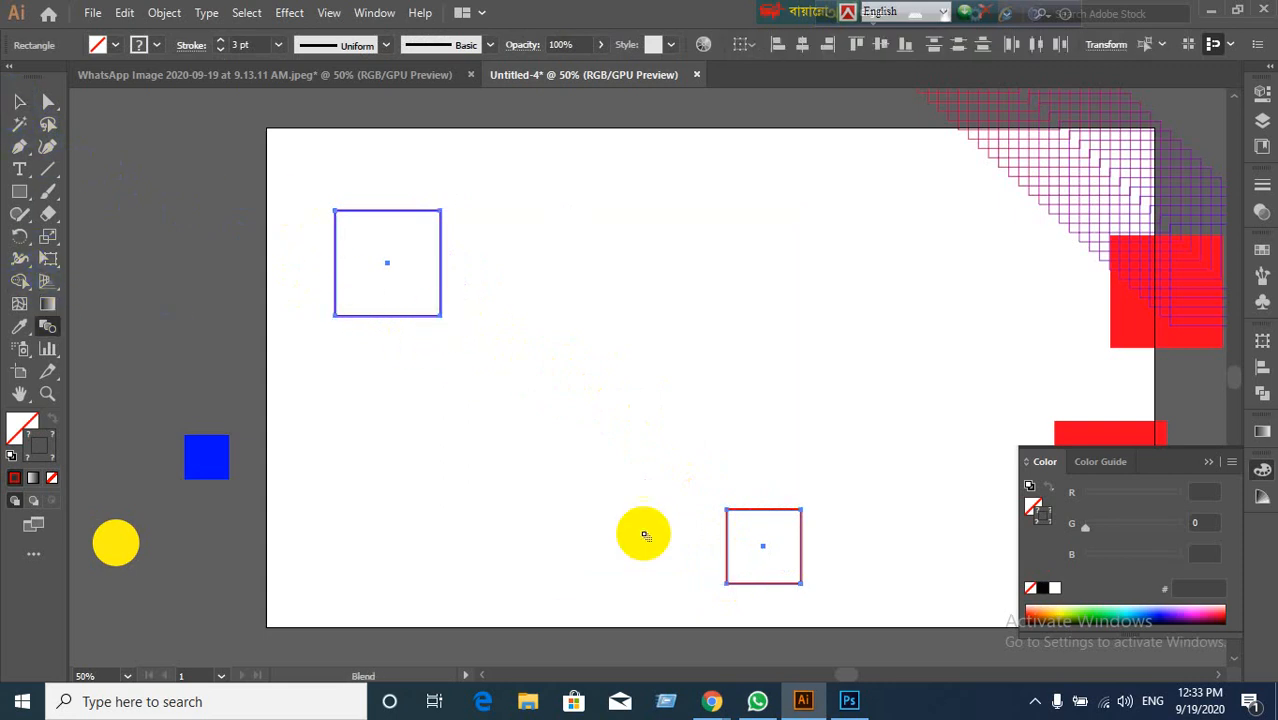
{"action": "left_click", "coordinate": [725, 585]}
{"action": "scroll", "coordinate": [627, 450], "scroll_direction": "up", "scroll_amount": 2}
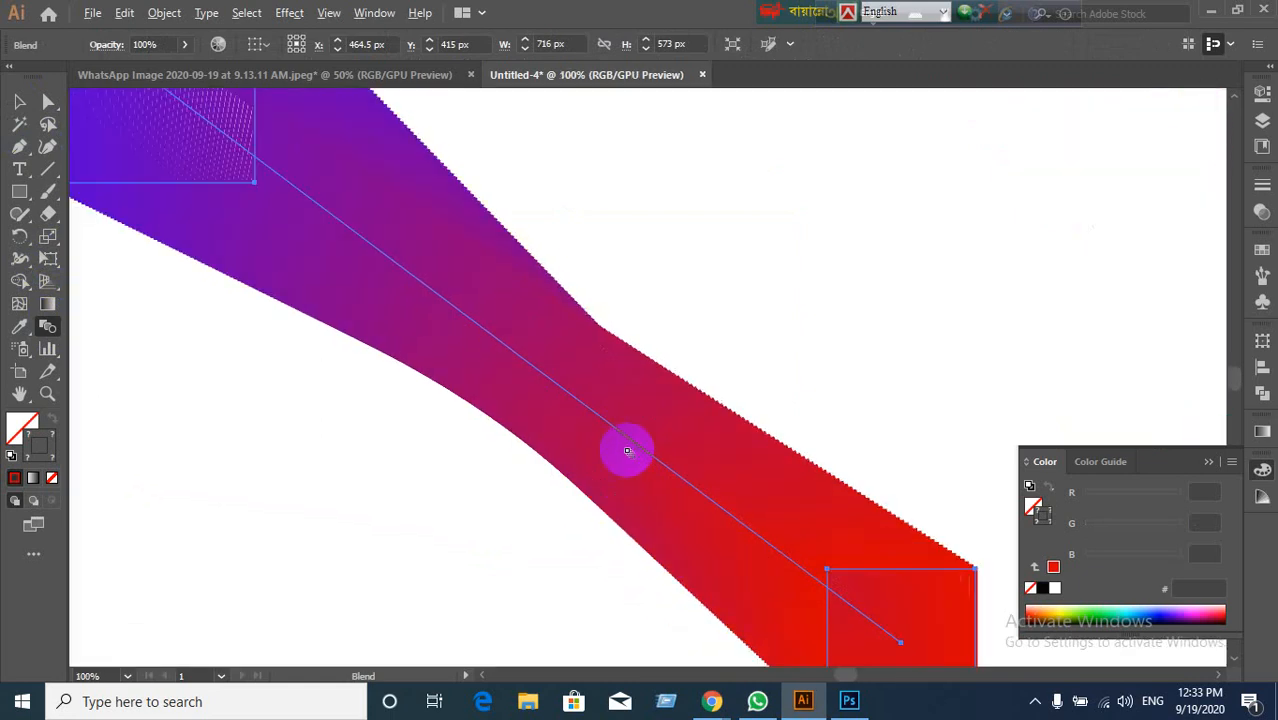
{"action": "scroll", "coordinate": [627, 450], "scroll_direction": "down", "scroll_amount": 2}
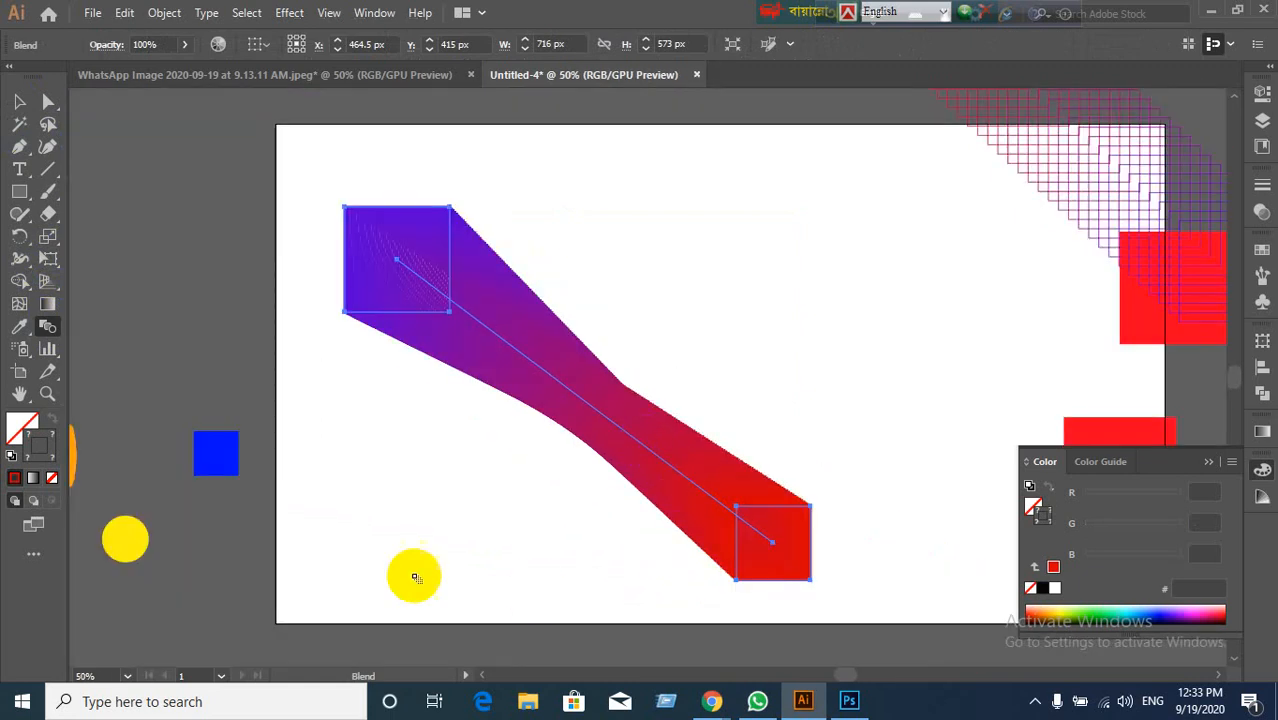
Step: Preview the blend with Specified Steps spacing, gradually lowering the number of steps to 99
{"action": "double_click", "coordinate": [49, 335]}
{"action": "left_click", "coordinate": [722, 421]}
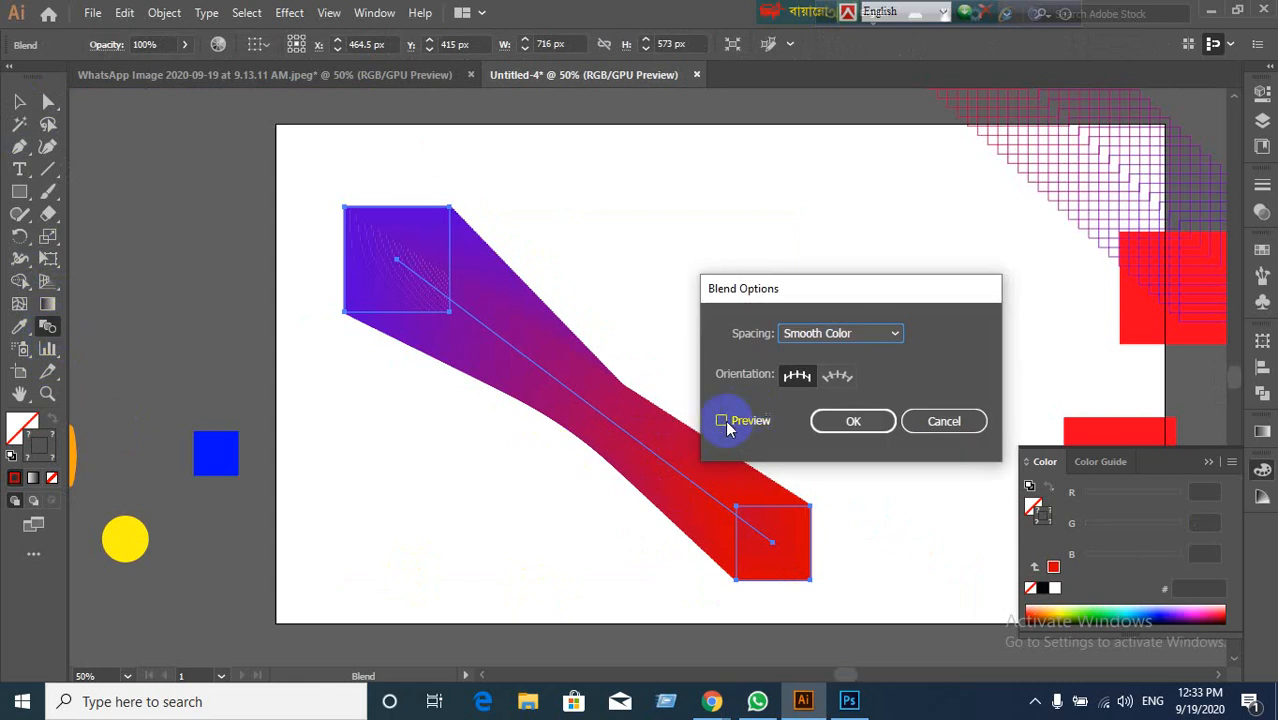
{"action": "left_click", "coordinate": [830, 376]}
{"action": "left_click", "coordinate": [895, 333]}
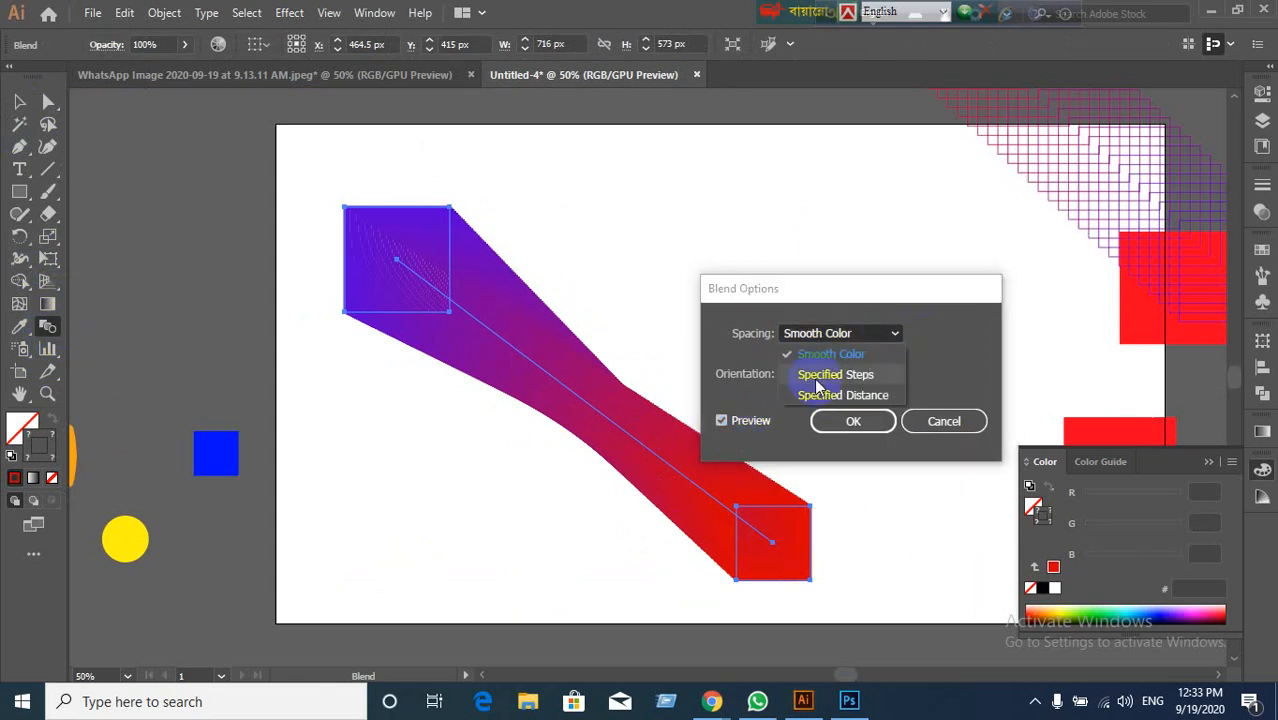
{"action": "left_click", "coordinate": [804, 371]}
{"action": "left_click", "coordinate": [937, 345]}
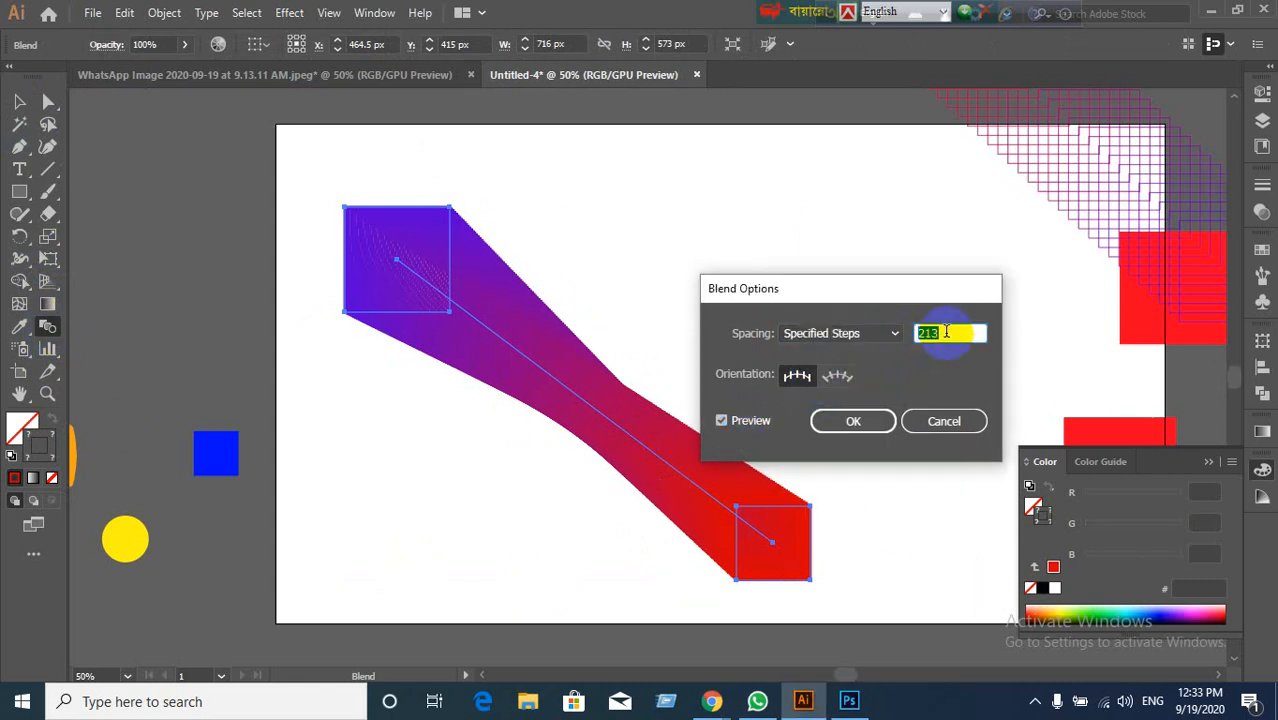
{"action": "scroll", "coordinate": [946, 331], "scroll_direction": "down", "scroll_amount": 11}
{"action": "left_click", "coordinate": [731, 422]}
{"action": "left_click", "coordinate": [731, 422]}
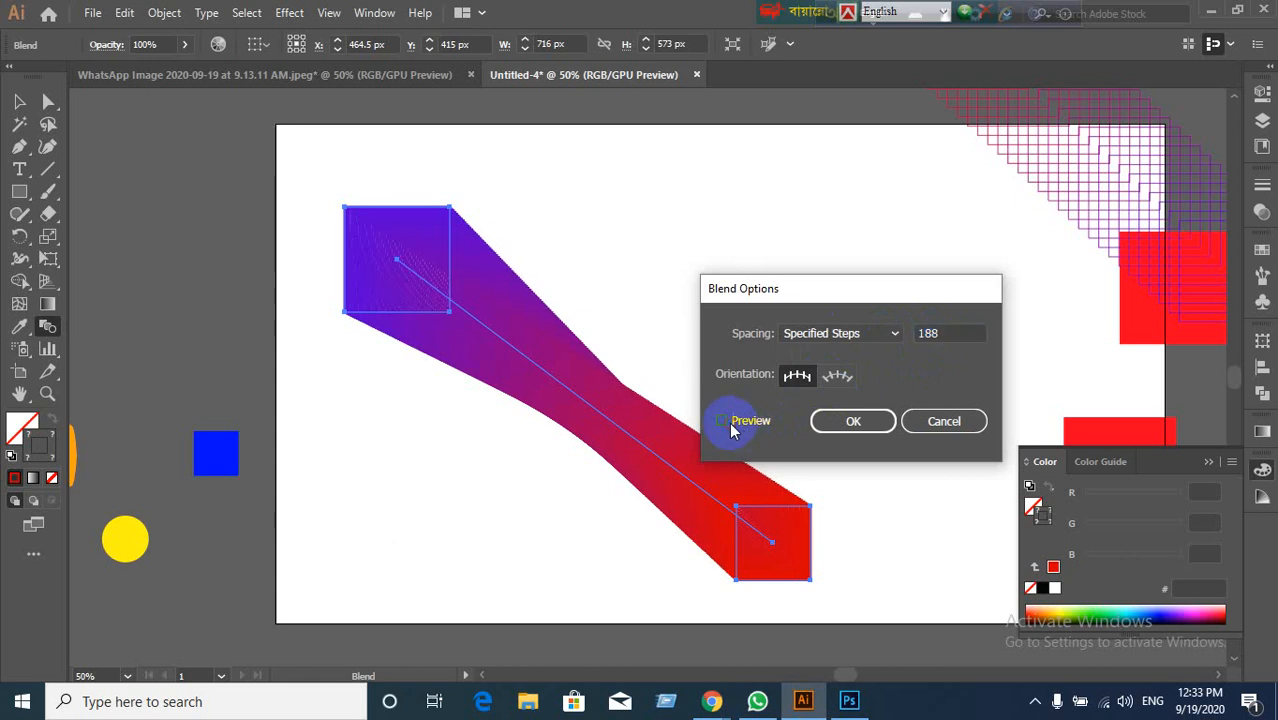
{"action": "scroll", "coordinate": [945, 335], "scroll_direction": "down", "scroll_amount": 20}
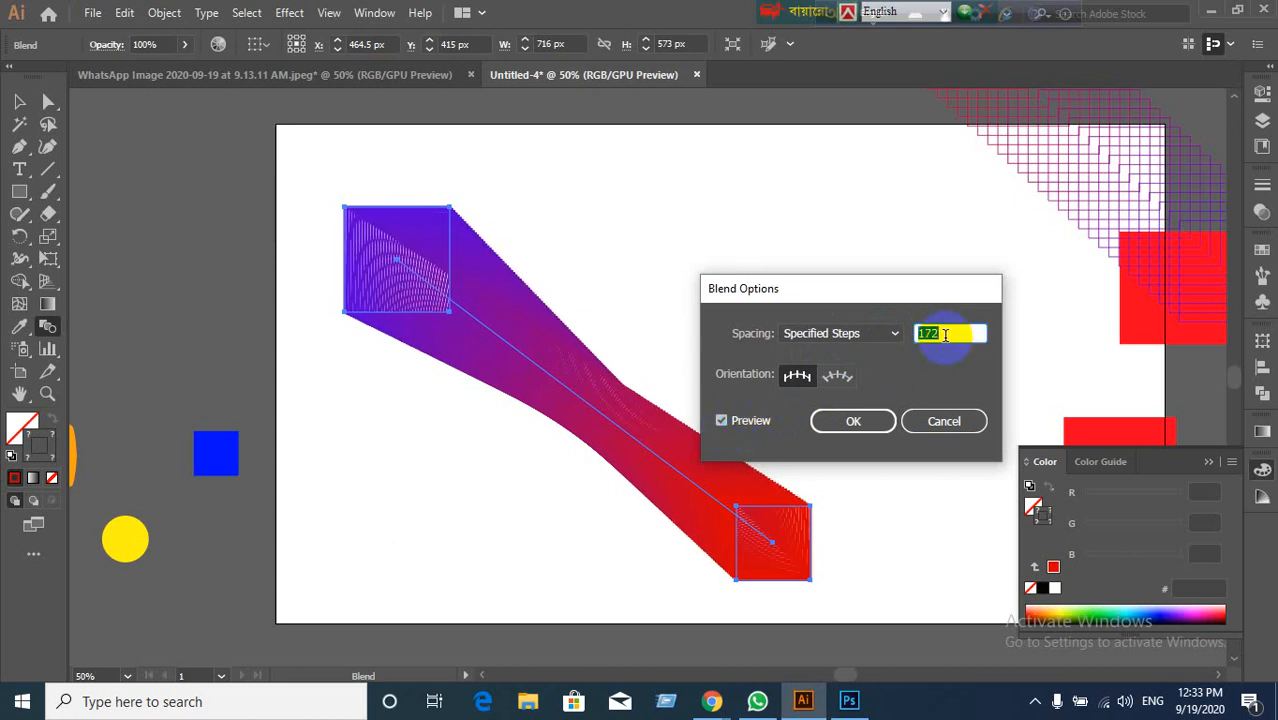
{"action": "scroll", "coordinate": [945, 335], "scroll_direction": "down", "scroll_amount": 20}
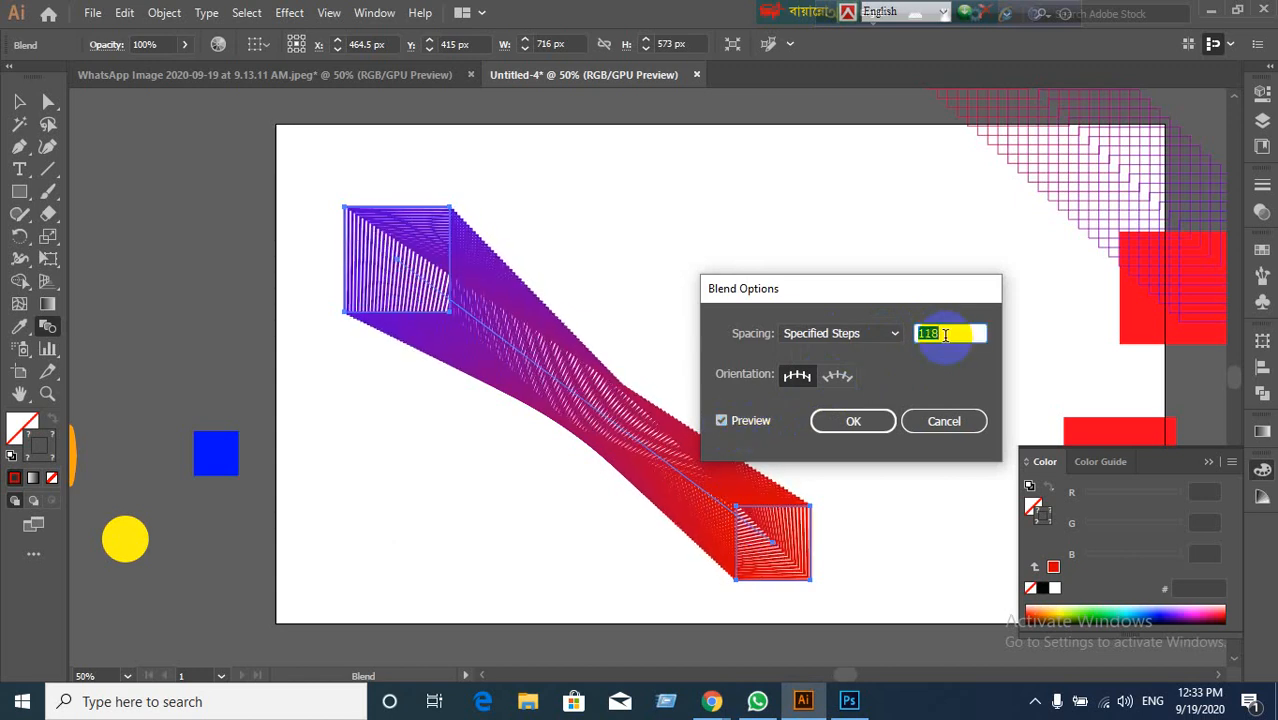
{"action": "scroll", "coordinate": [946, 334], "scroll_direction": "down", "scroll_amount": 6}
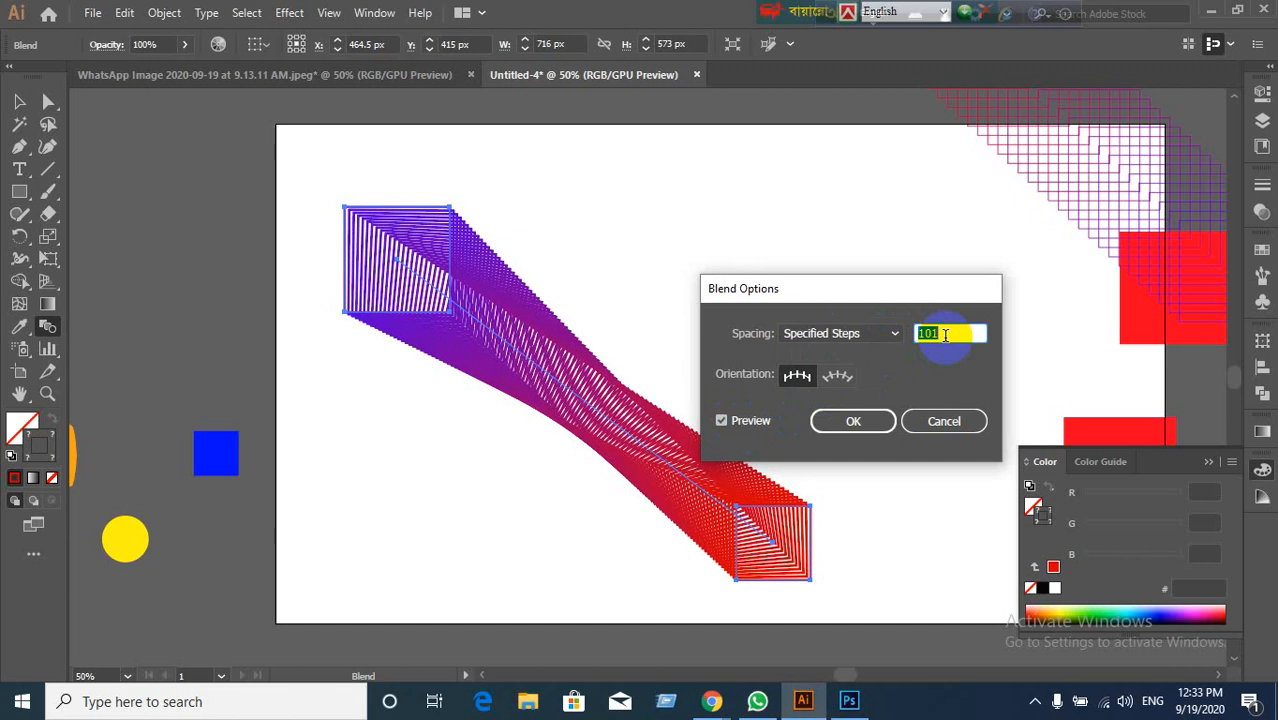
Step: Change the blend spacing to Specified Distance, set it to 16 px, and apply the blend options
{"action": "left_click", "coordinate": [887, 334]}
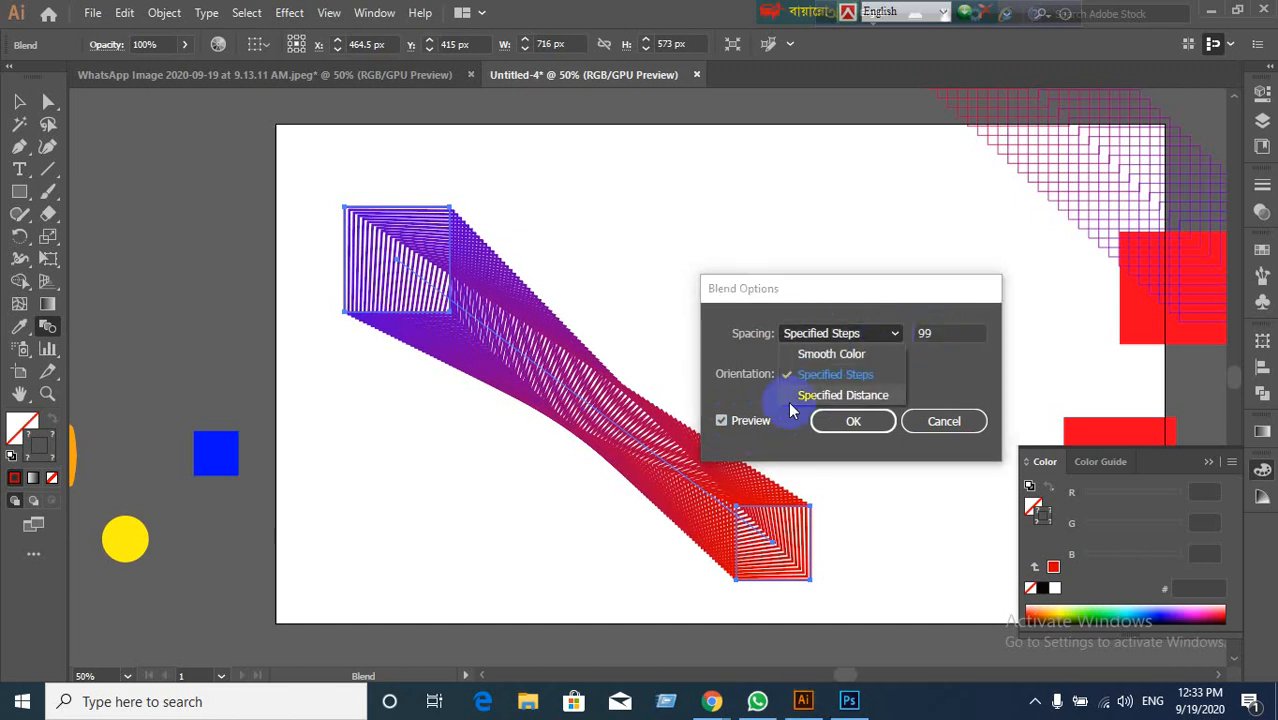
{"action": "left_click", "coordinate": [843, 395]}
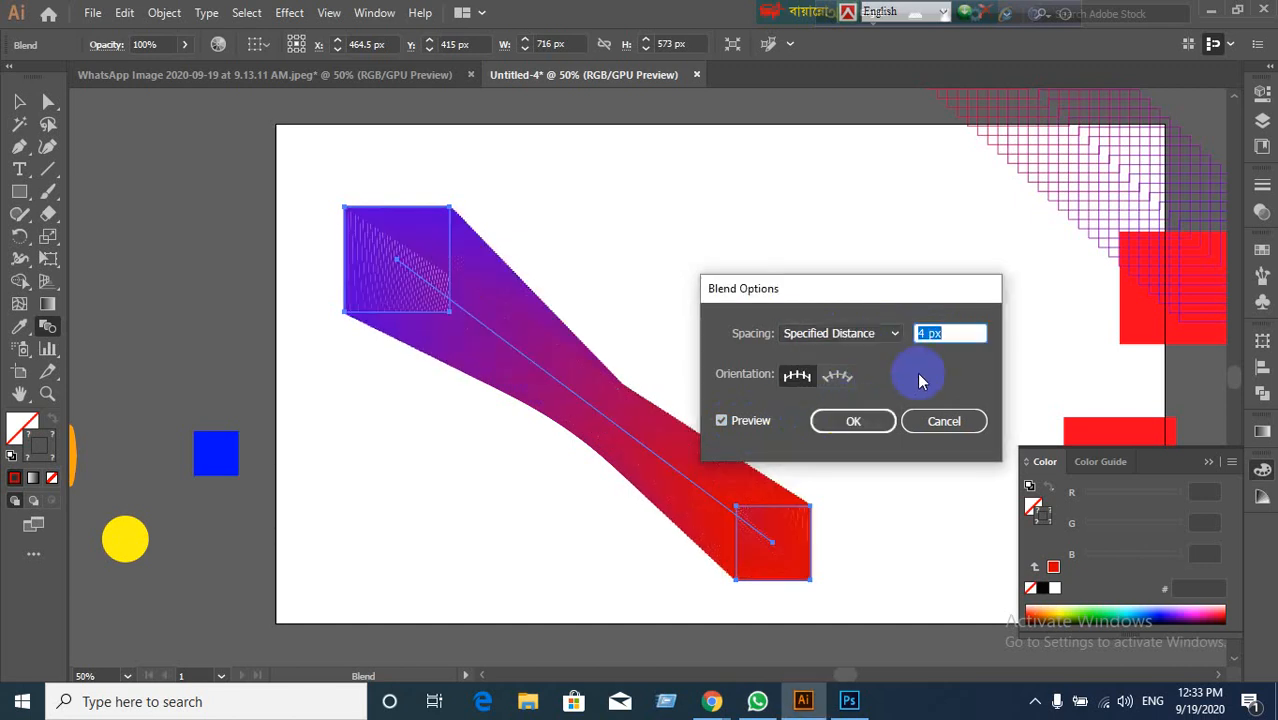
{"action": "left_click", "coordinate": [944, 336]}
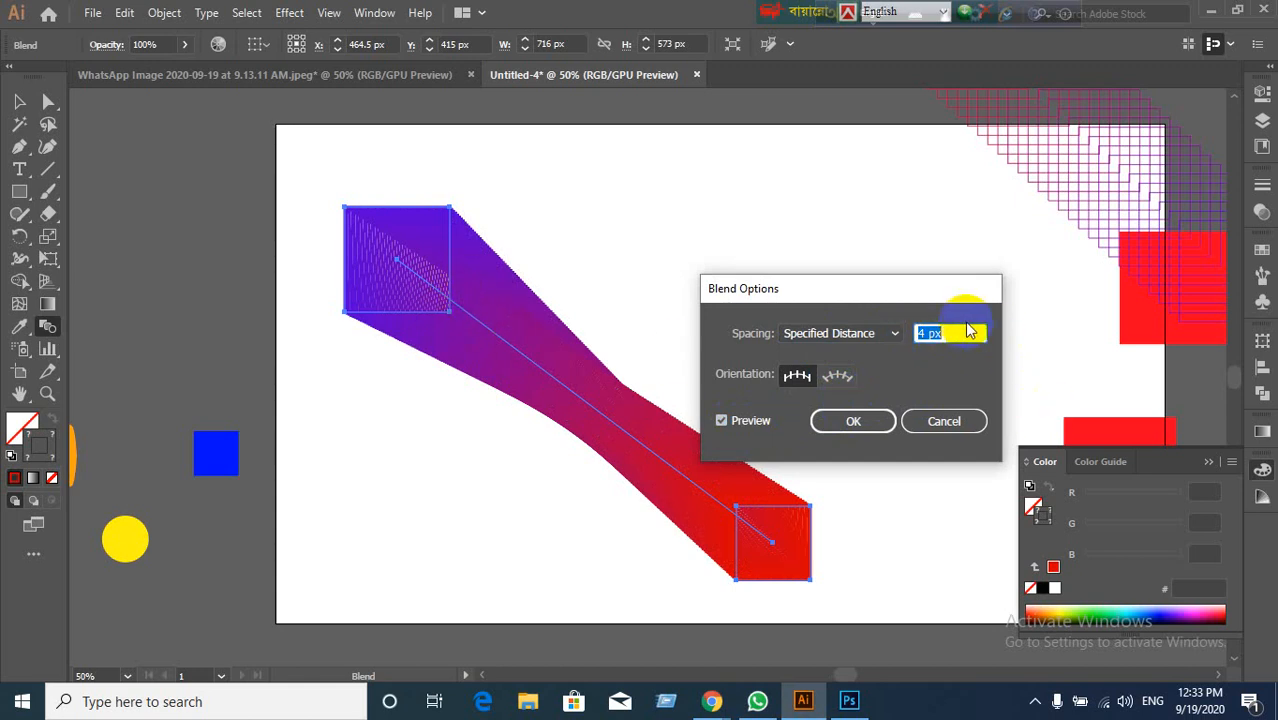
{"action": "key", "text": "Up"}
{"action": "key", "text": "Up"}
{"action": "key", "text": "Up"}
{"action": "key", "text": "Up"}
{"action": "key", "text": "Up"}
{"action": "key", "text": "Up"}
{"action": "key", "text": "Up"}
{"action": "key", "text": "Up"}
{"action": "key", "text": "Up"}
{"action": "key", "text": "Up"}
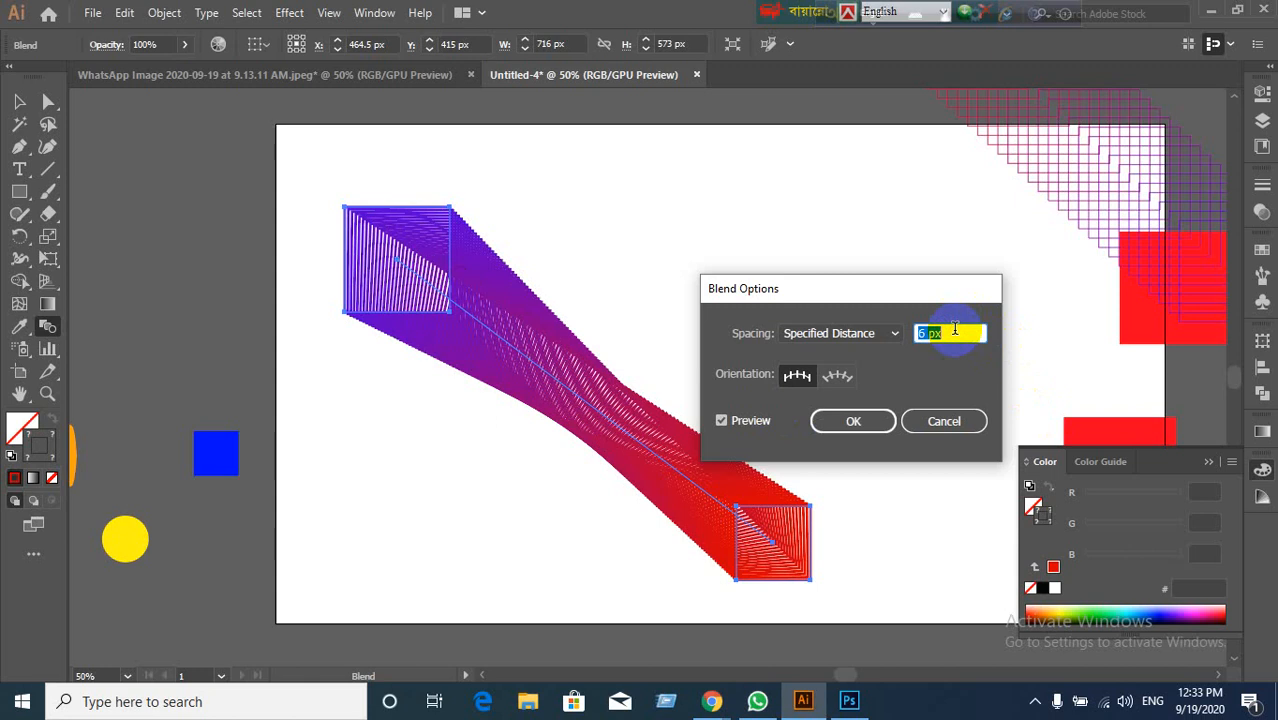
{"action": "key", "text": "Up"}
{"action": "key", "text": "Up"}
{"action": "key", "text": "Up"}
{"action": "key", "text": "Up"}
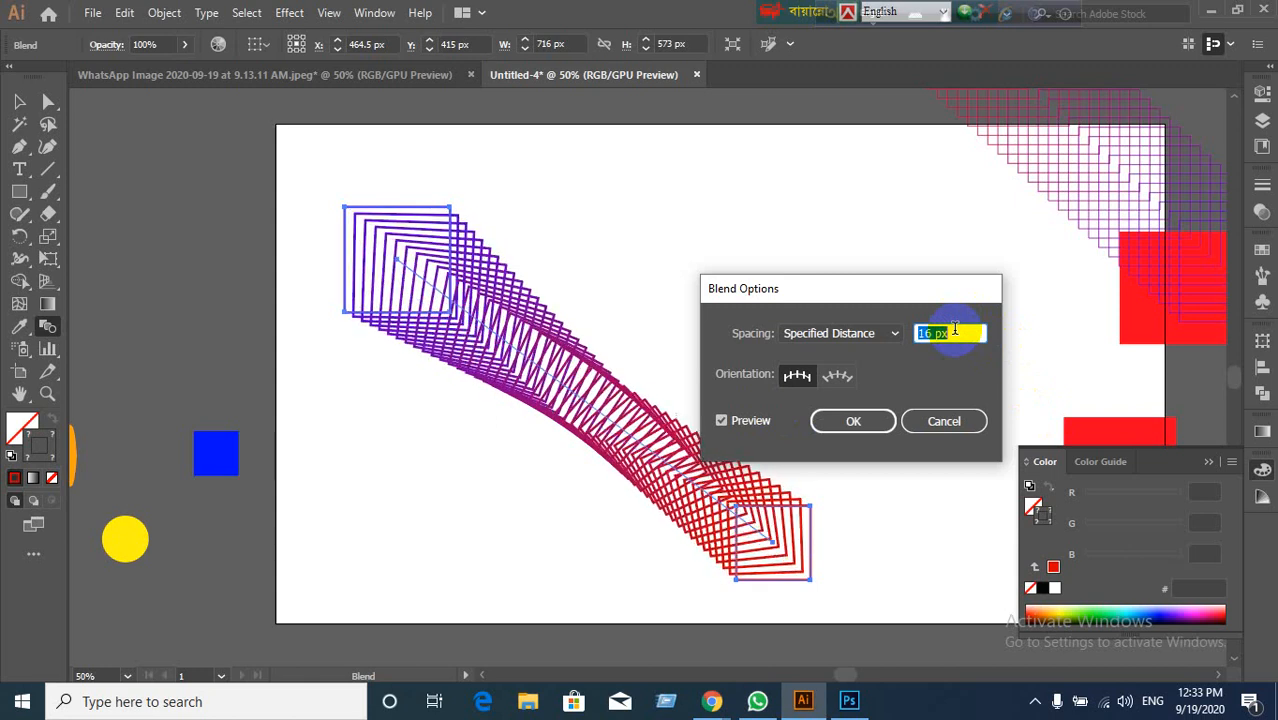
{"action": "key", "text": "Down"}
{"action": "key", "text": "Down"}
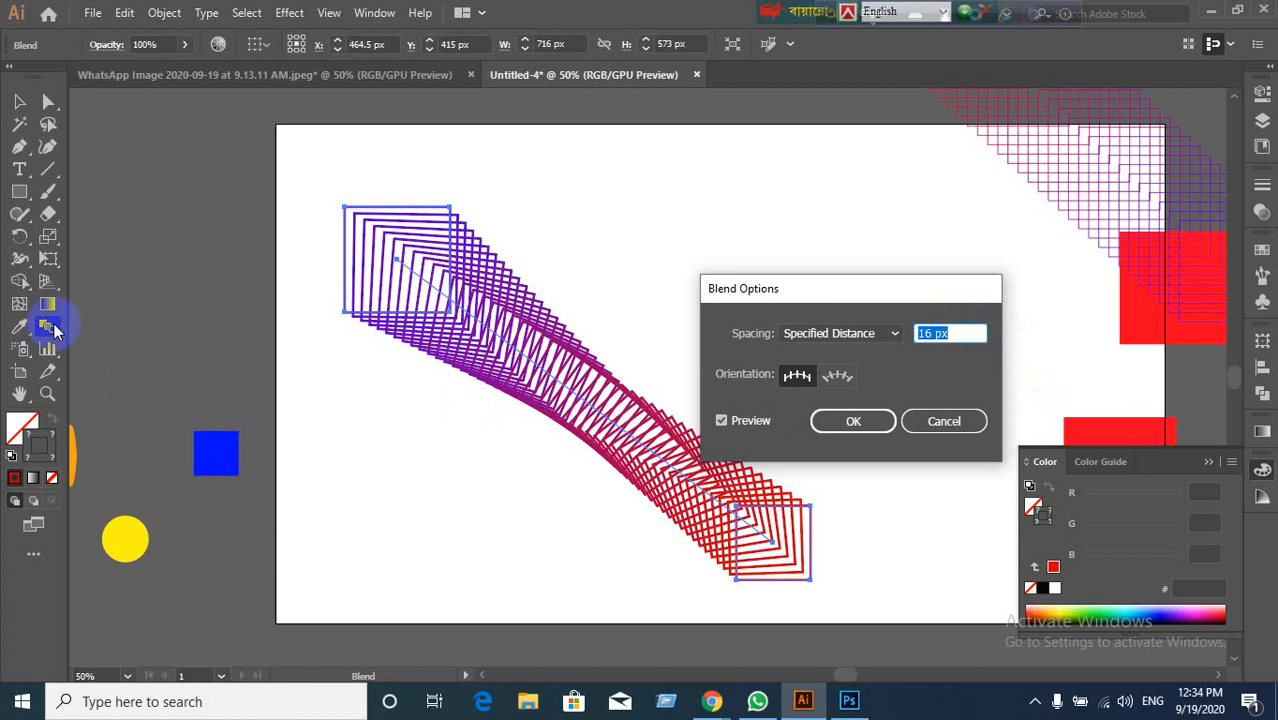
{"action": "left_click", "coordinate": [848, 420]}
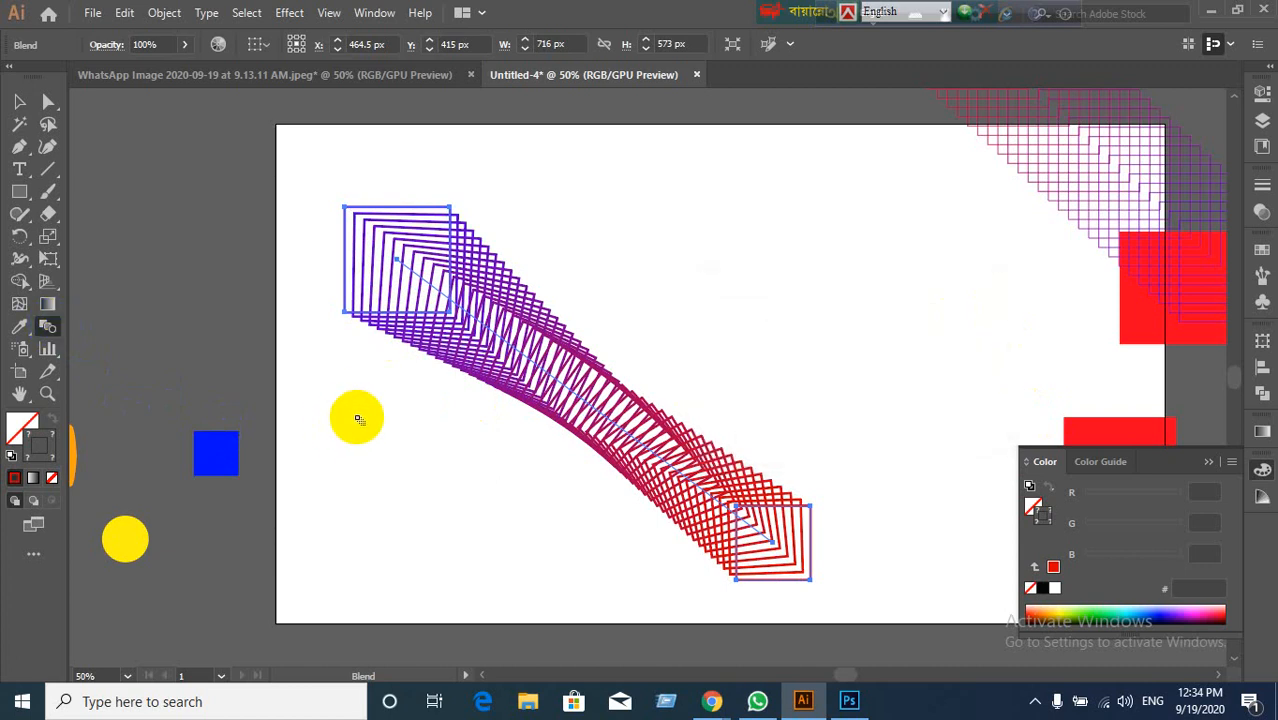
Step: Delete the purple-to-red blend together with the older blends and solid red squares on and beside the artboard
{"action": "left_click", "coordinate": [19, 102]}
{"action": "left_click", "coordinate": [128, 171]}
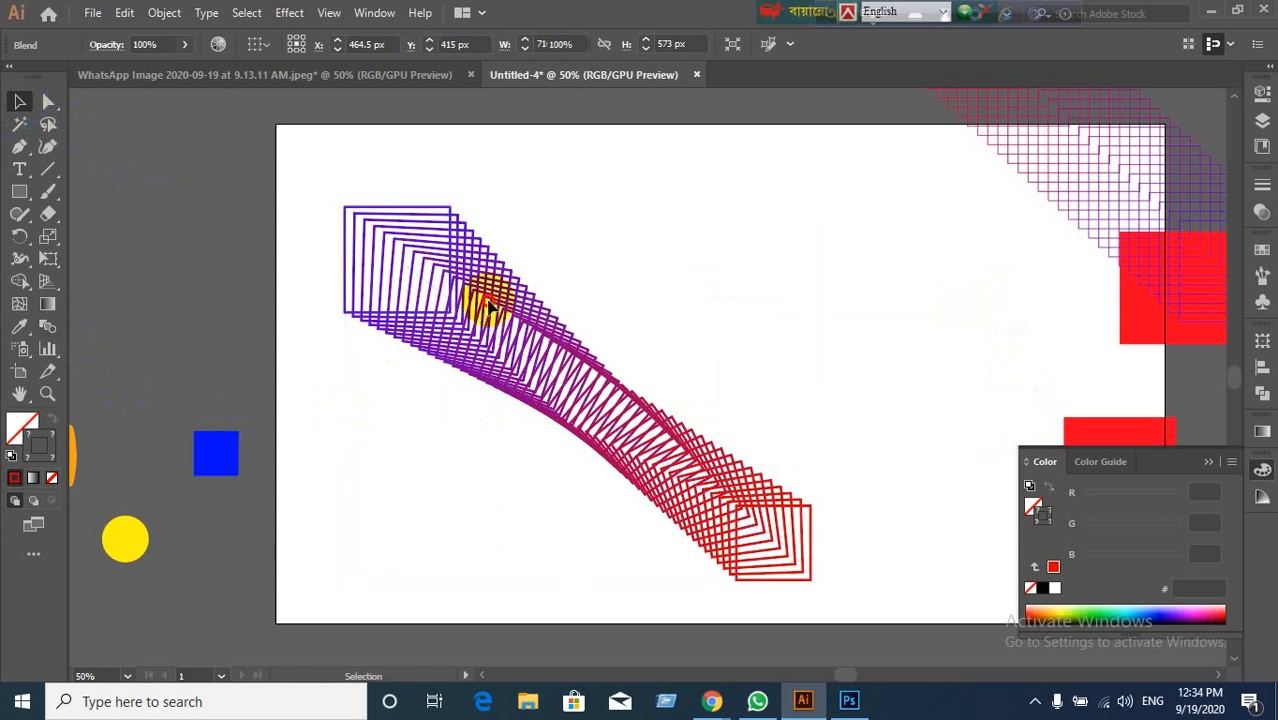
{"action": "left_click", "coordinate": [487, 305]}
{"action": "left_click", "coordinate": [553, 638]}
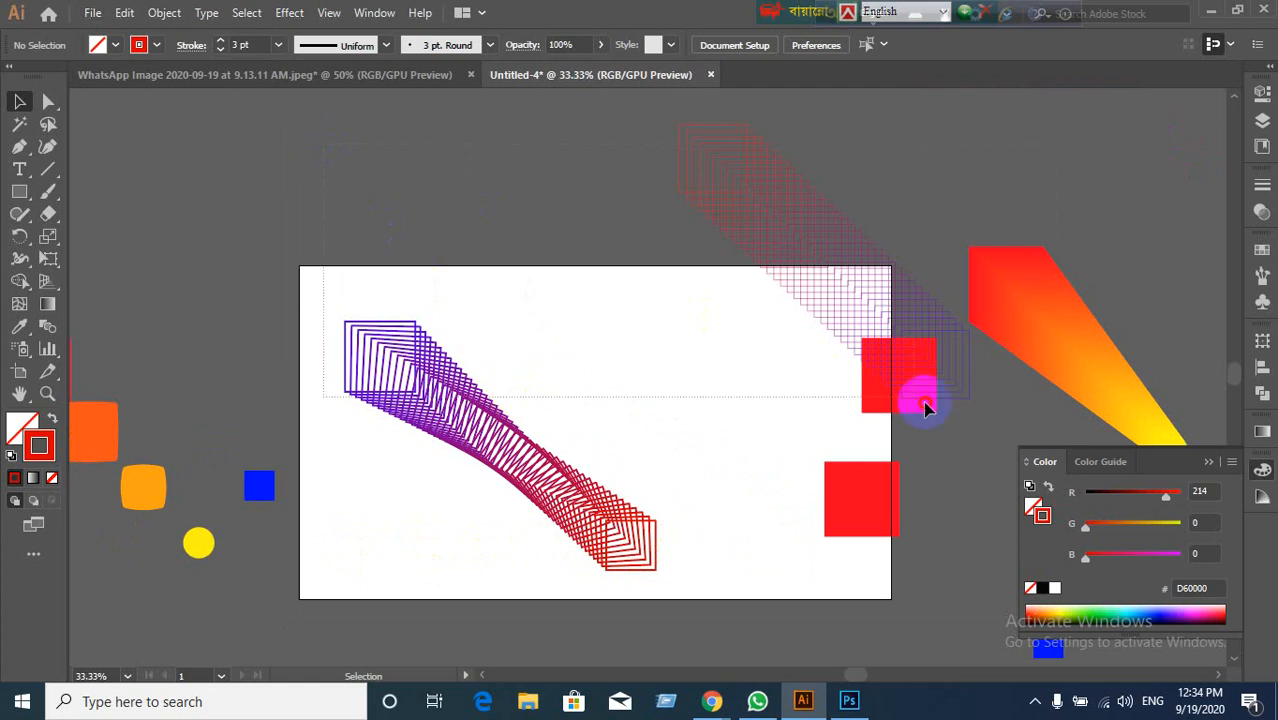
{"action": "left_click_drag", "start_coordinate": [925, 403], "coordinate": [918, 564]}
{"action": "key", "text": "Delete"}
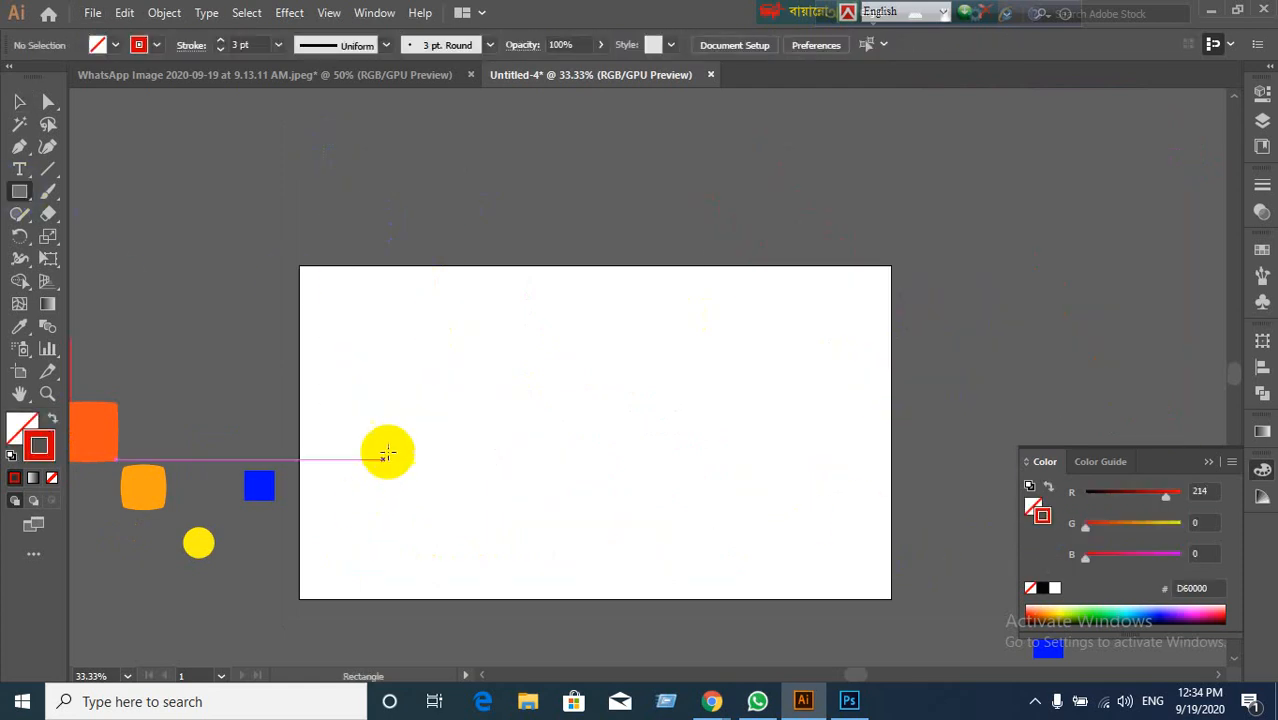
Step: Draw a red-outlined square in the artboard's upper-left area and place a copy of it near the lower right
{"action": "left_click_drag", "start_coordinate": [367, 305], "coordinate": [460, 397]}
{"action": "left_click", "coordinate": [18, 104]}
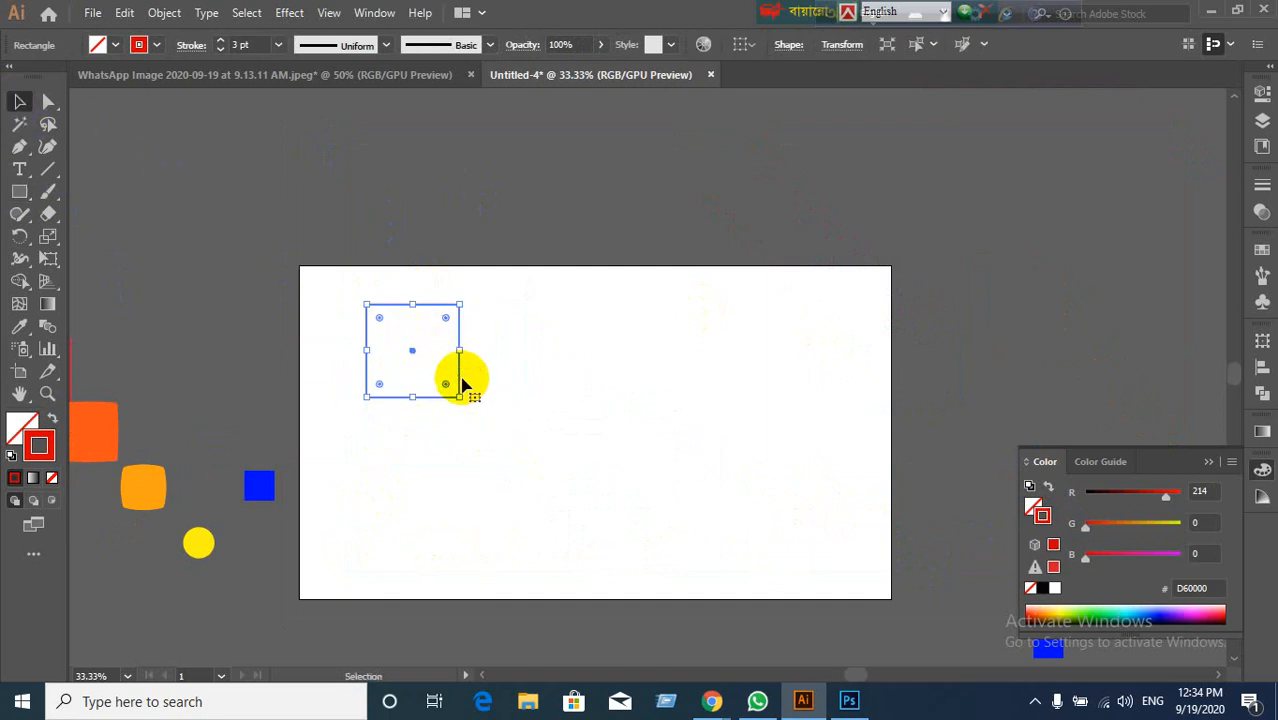
{"action": "left_click_drag", "start_coordinate": [457, 381], "coordinate": [768, 563]}
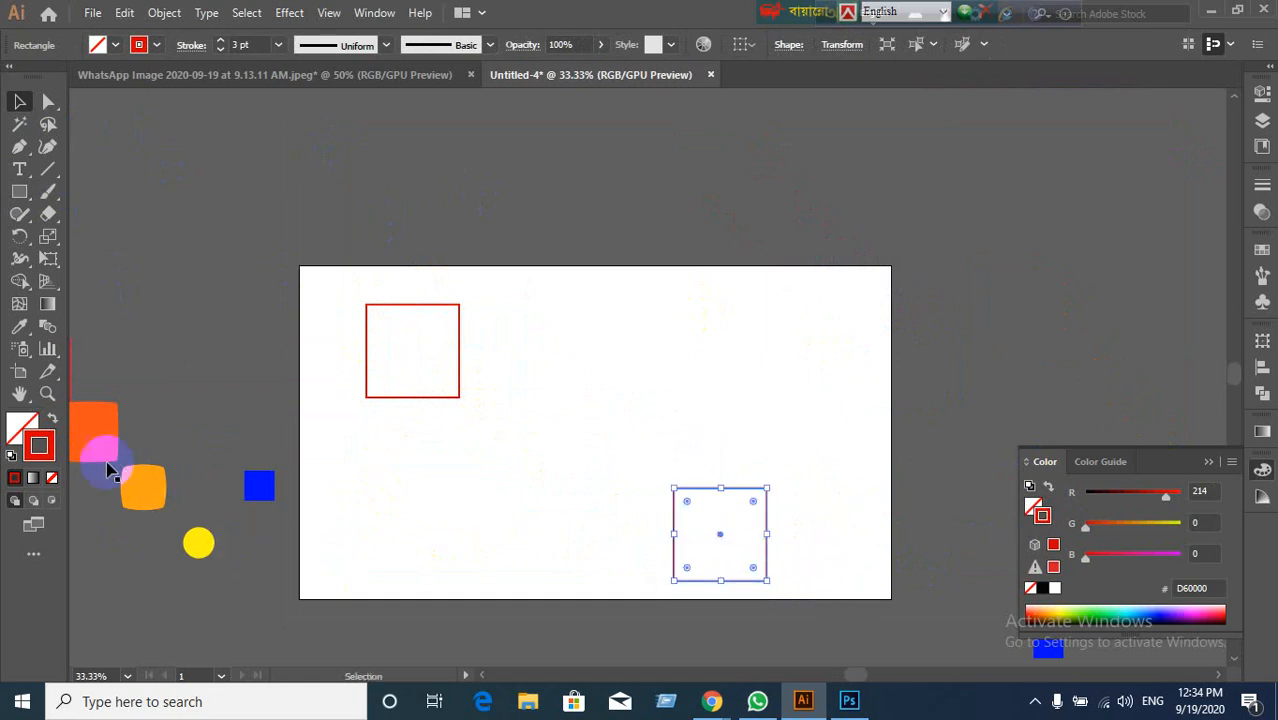
Step: Change the lower-right square's outline to blue 1400D3 and move the square farther toward the corner, across the artboard's bottom edge
{"action": "double_click", "coordinate": [38, 446]}
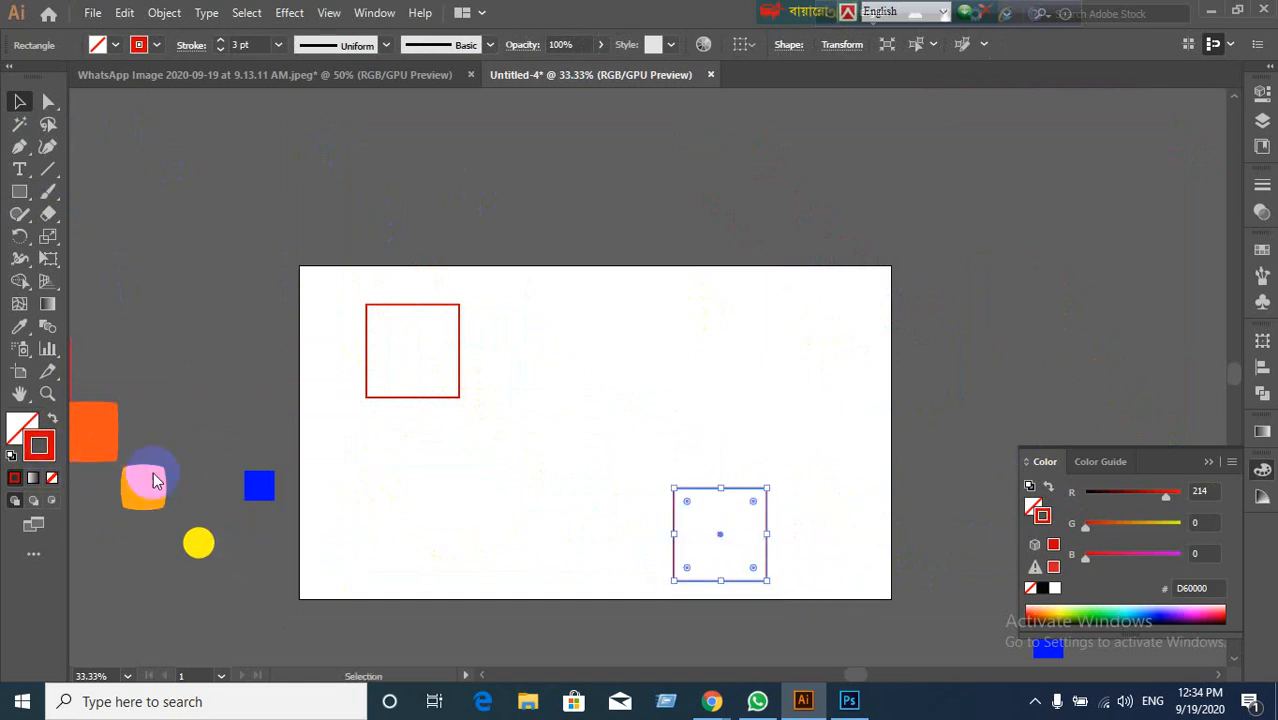
{"action": "left_click_drag", "start_coordinate": [645, 468], "coordinate": [648, 300]}
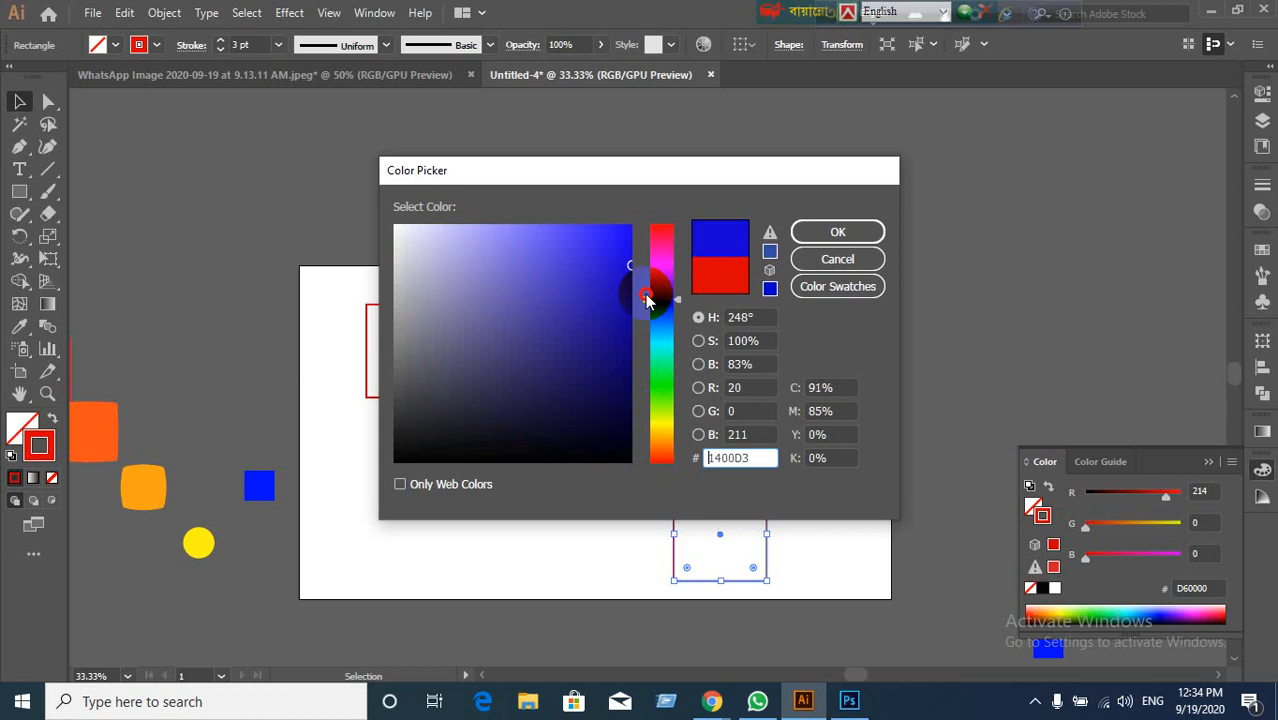
{"action": "left_click", "coordinate": [868, 228]}
{"action": "left_click", "coordinate": [855, 470]}
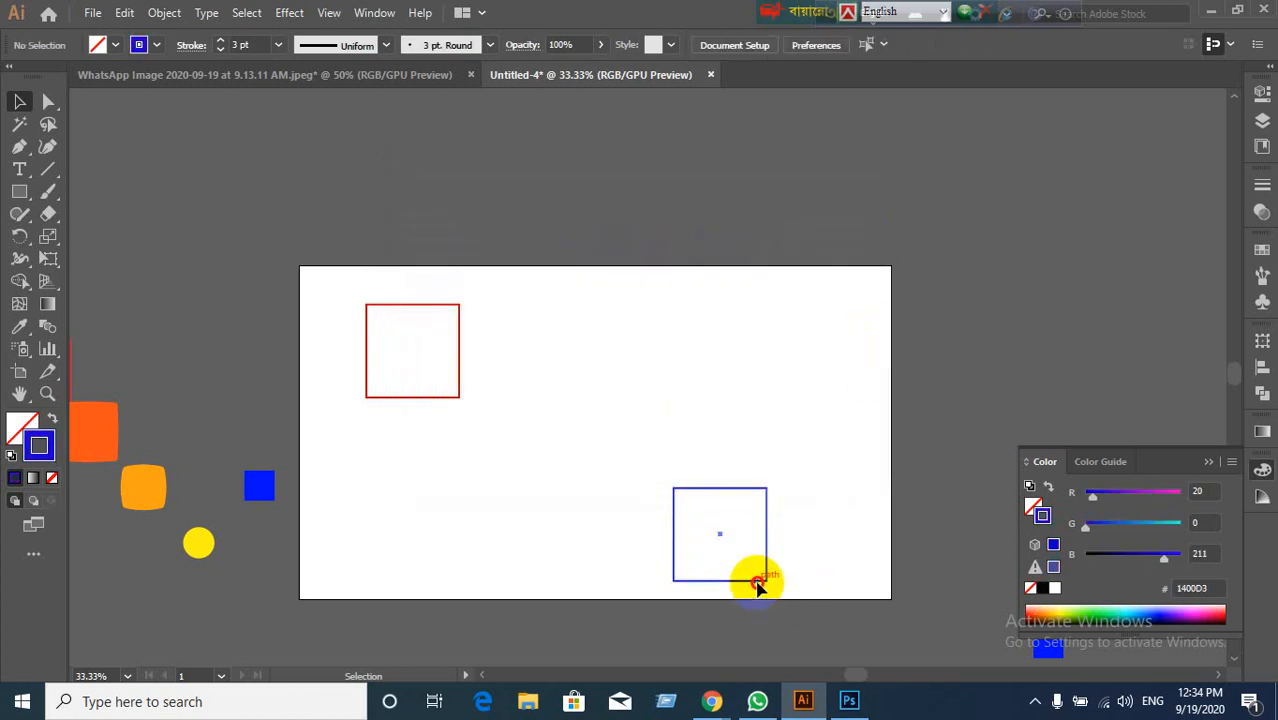
{"action": "left_click_drag", "start_coordinate": [758, 585], "coordinate": [820, 624]}
{"action": "scroll", "coordinate": [900, 607], "scroll_direction": "down", "scroll_amount": 2}
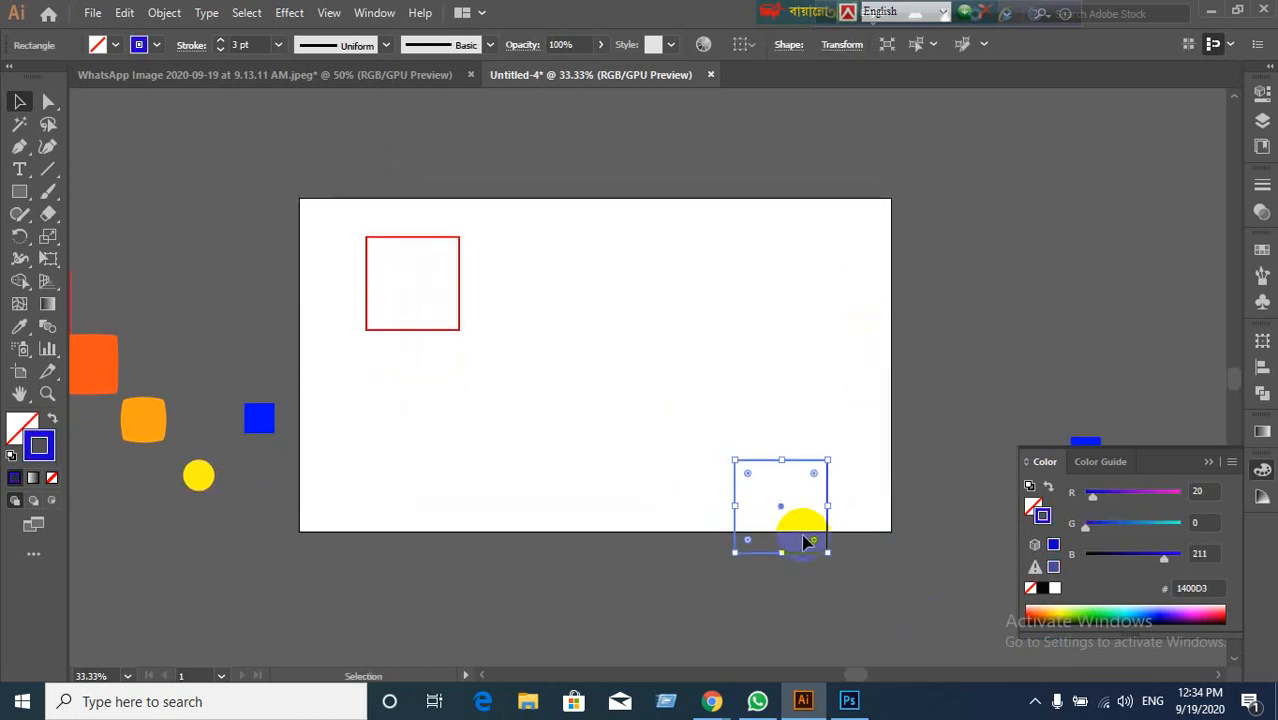
Step: Select the red and blue outlined squares together and make a blend between them
{"action": "left_click", "coordinate": [371, 360]}
{"action": "left_click_drag", "start_coordinate": [956, 542], "coordinate": [407, 230]}
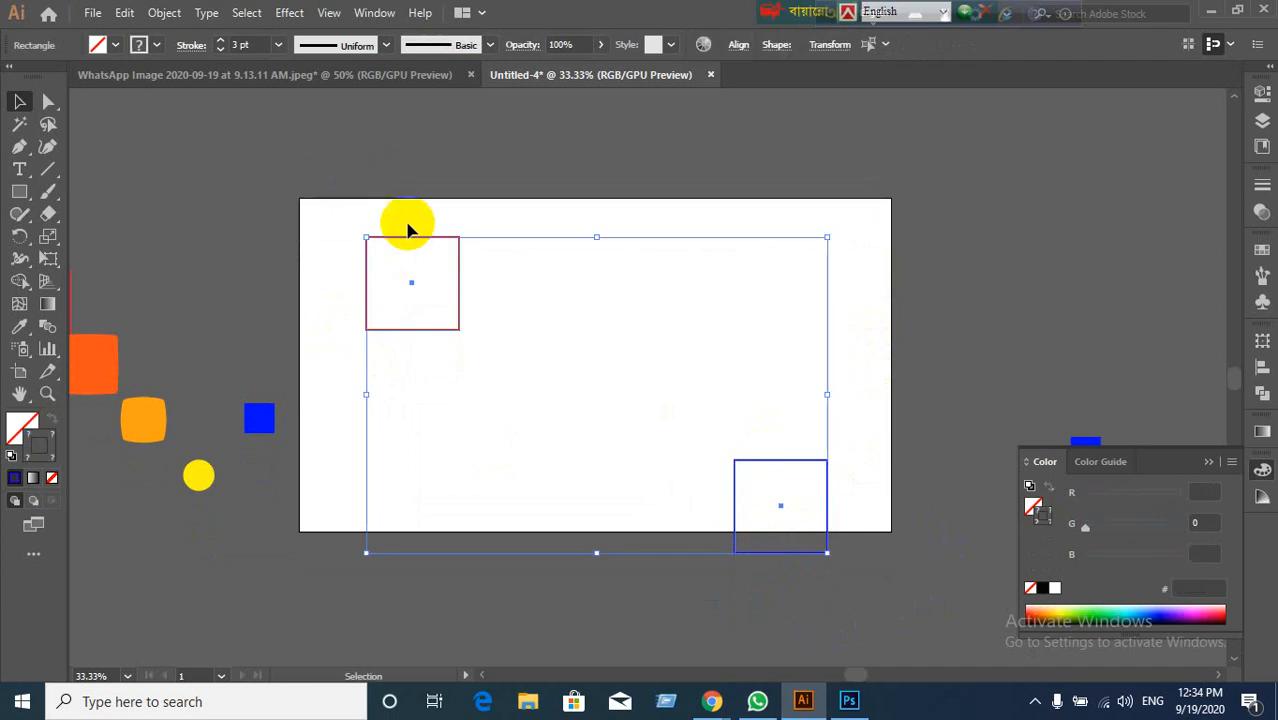
{"action": "left_click", "coordinate": [164, 13]}
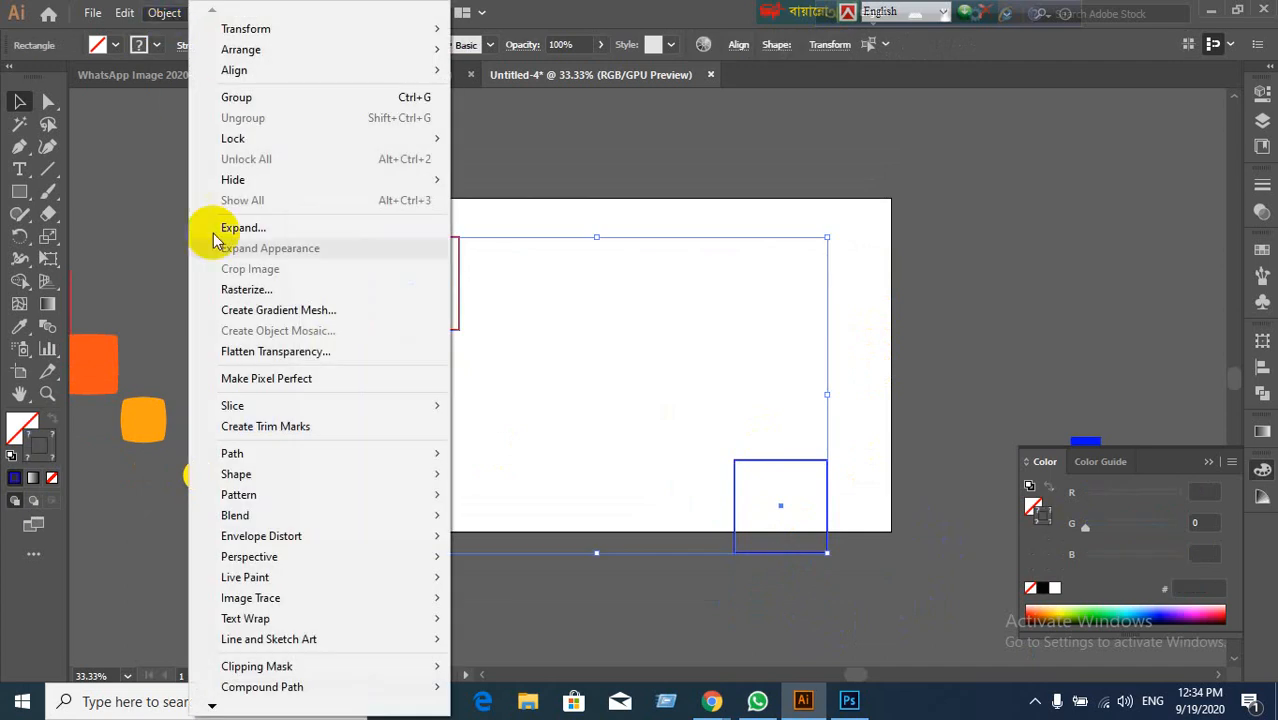
{"action": "mouse_move", "coordinate": [256, 527]}
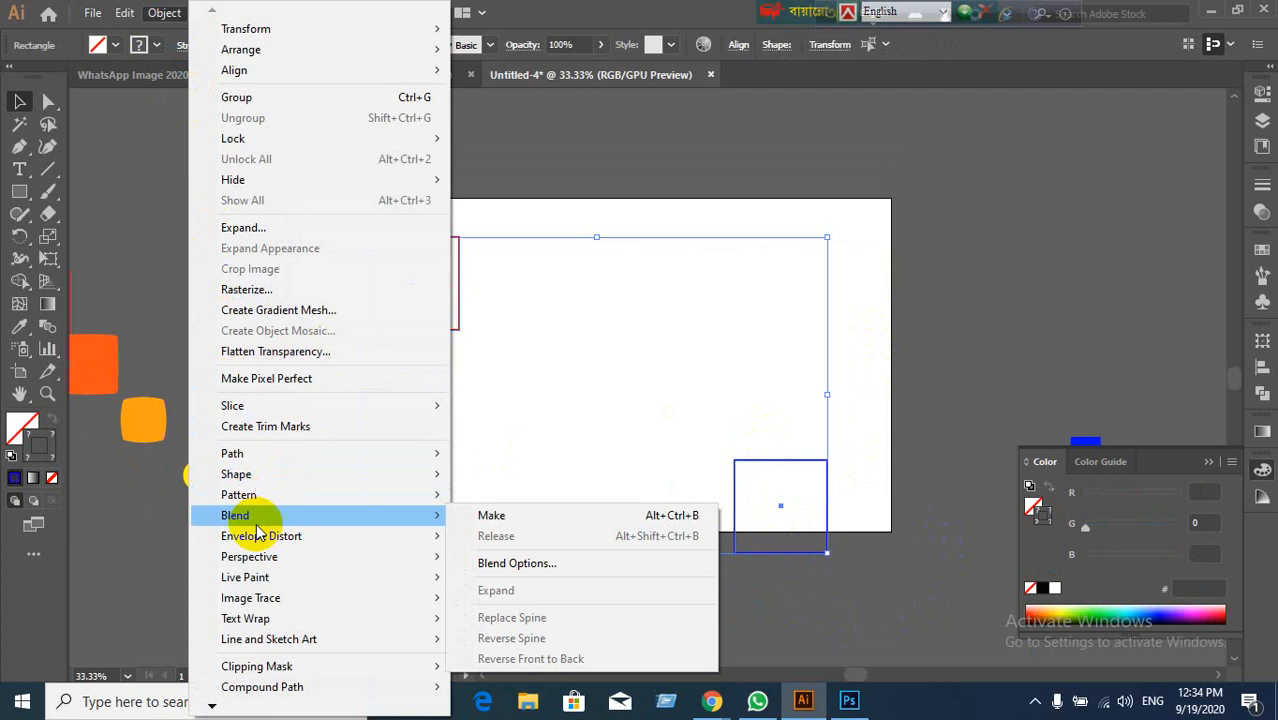
{"action": "left_click", "coordinate": [491, 515]}
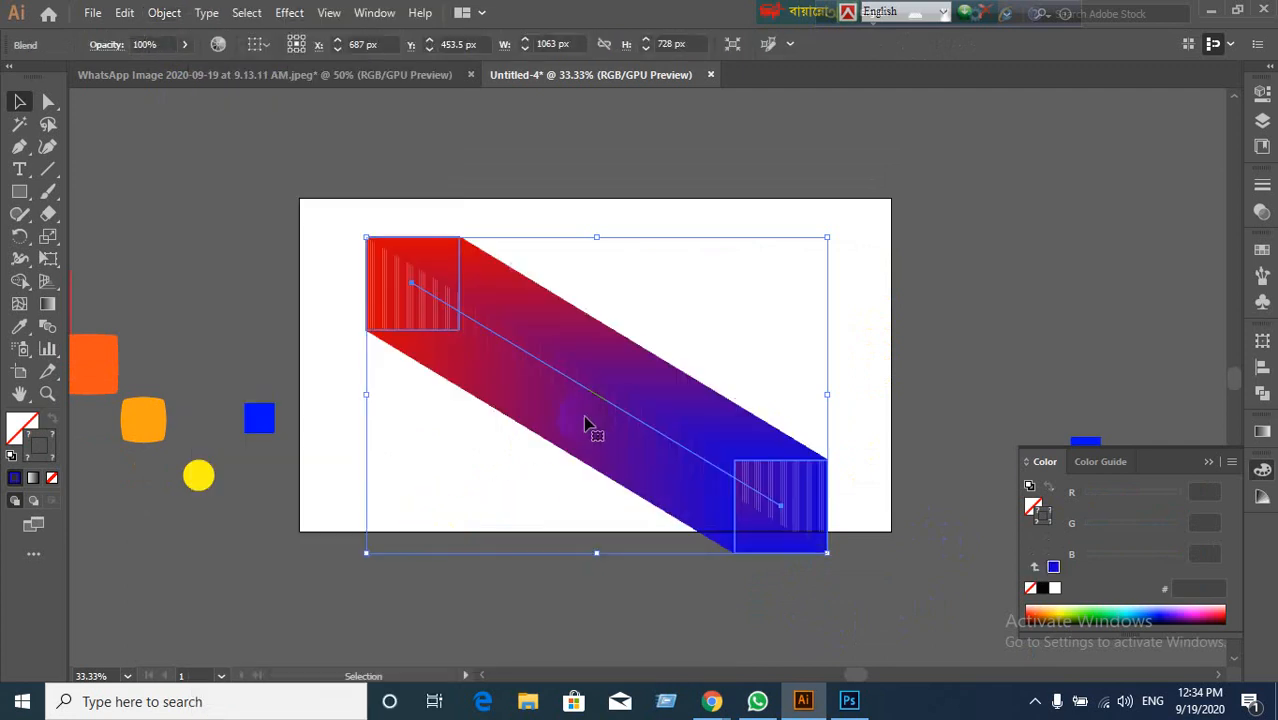
Step: Preview the red-to-blue blend with Specified Steps spacing, gradually lowering the number of steps to 146
{"action": "left_click", "coordinate": [164, 12]}
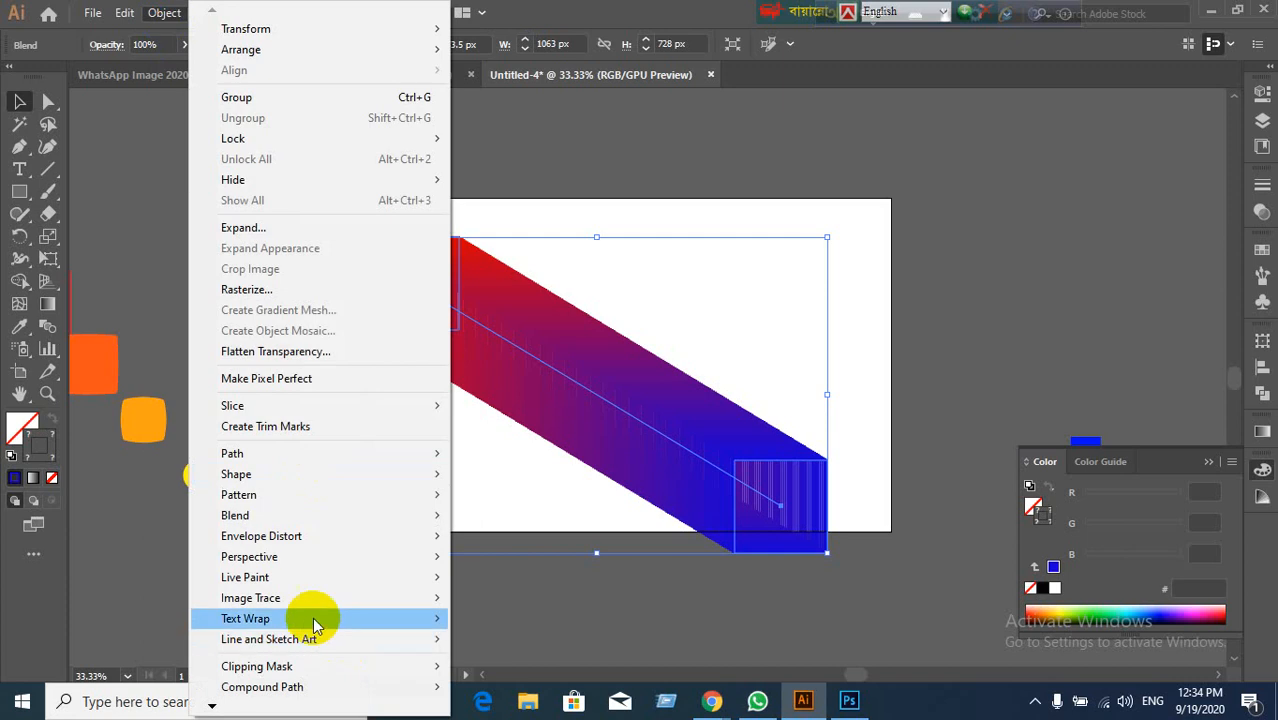
{"action": "mouse_move", "coordinate": [302, 511]}
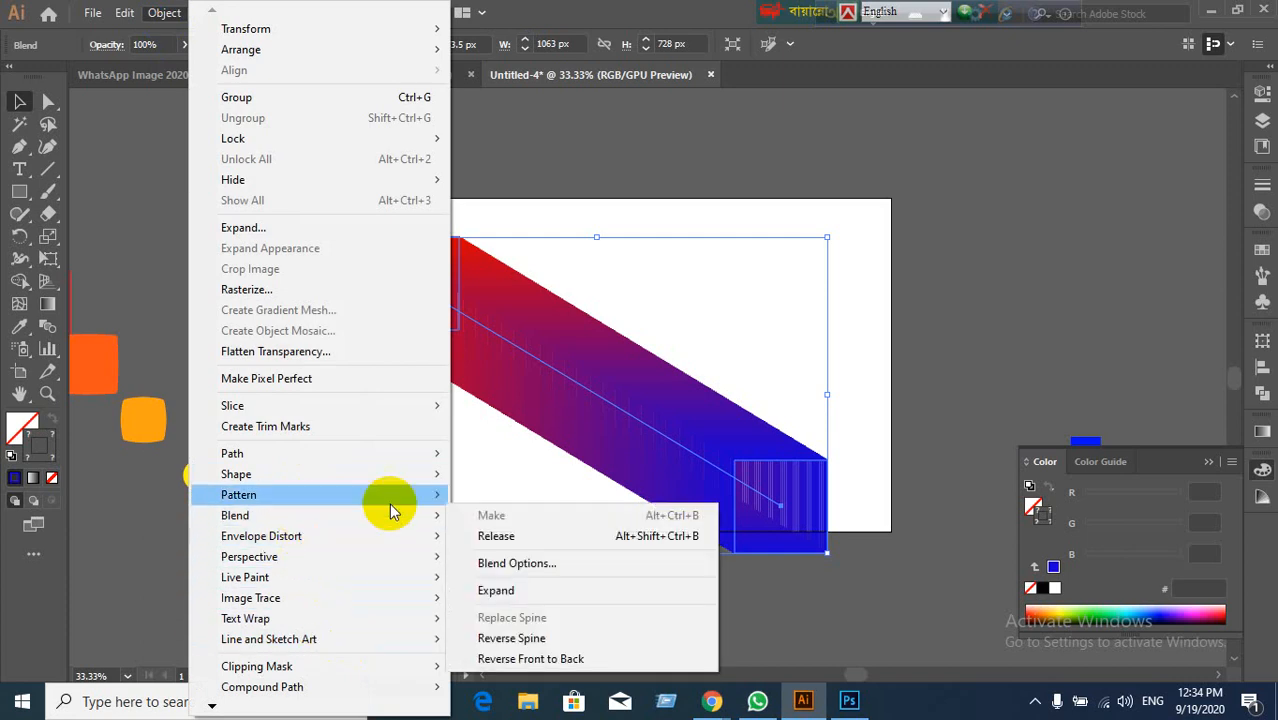
{"action": "left_click", "coordinate": [519, 566]}
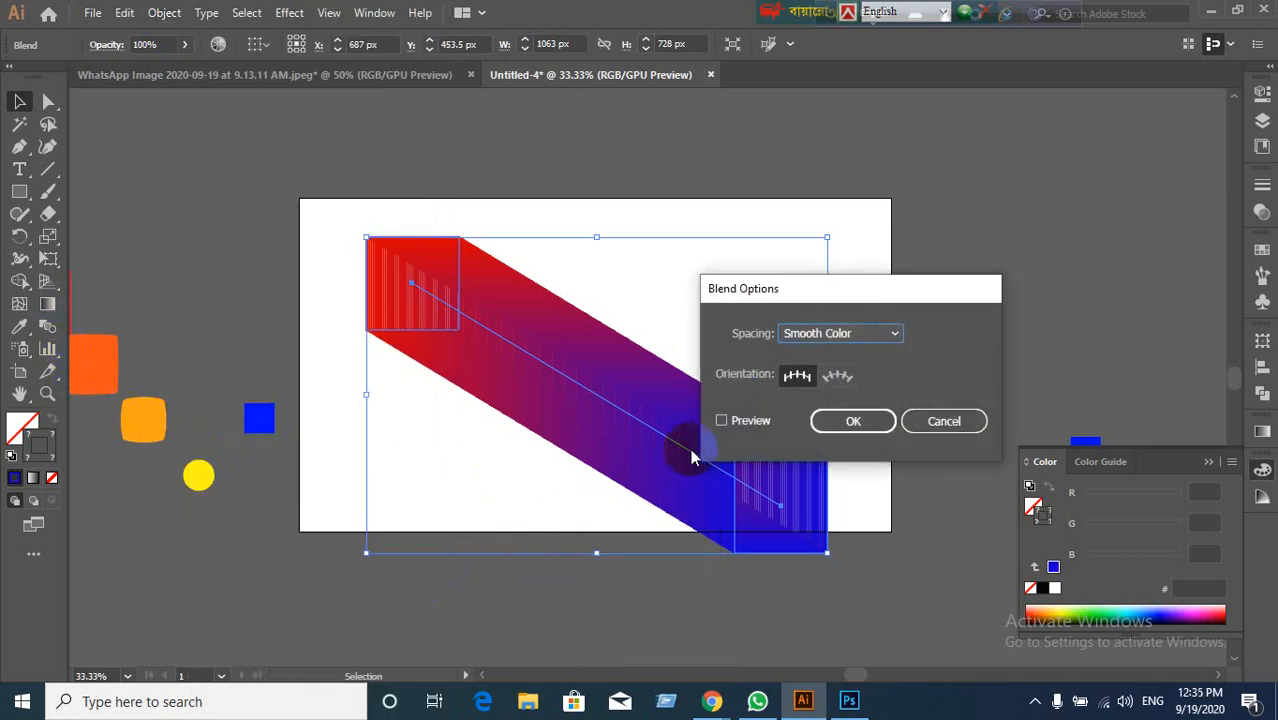
{"action": "left_click", "coordinate": [724, 423]}
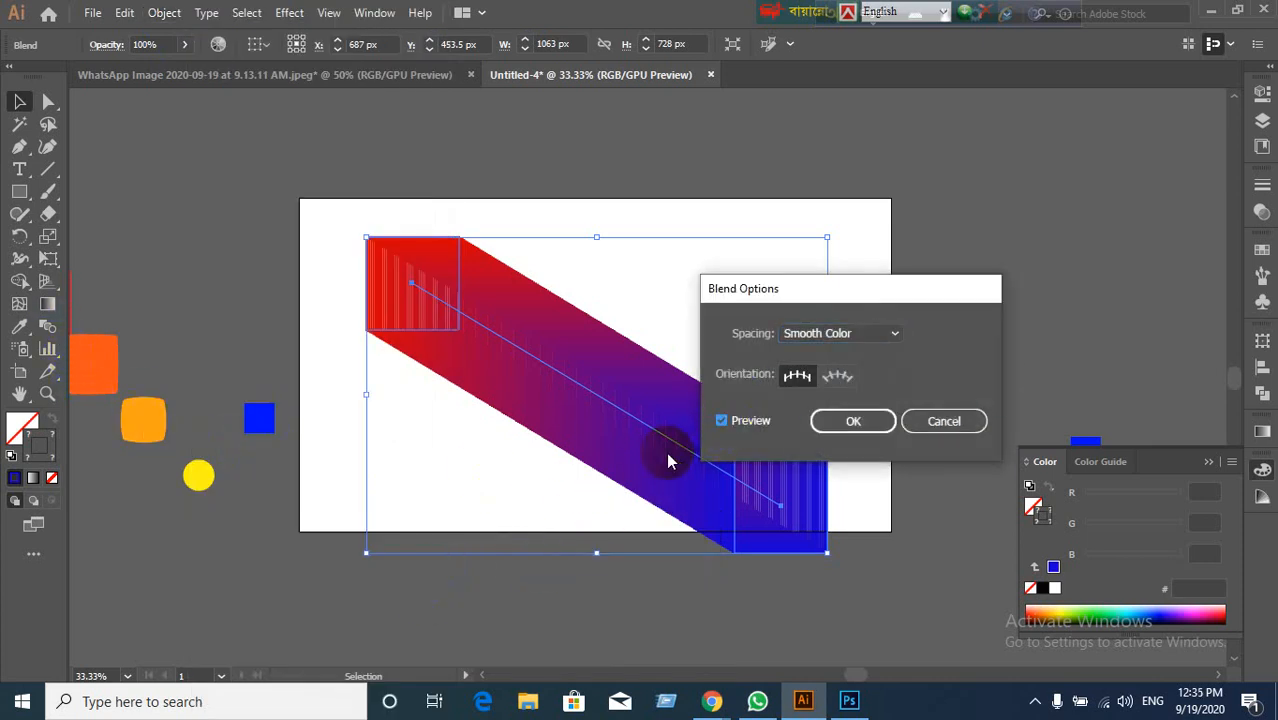
{"action": "left_click", "coordinate": [889, 339]}
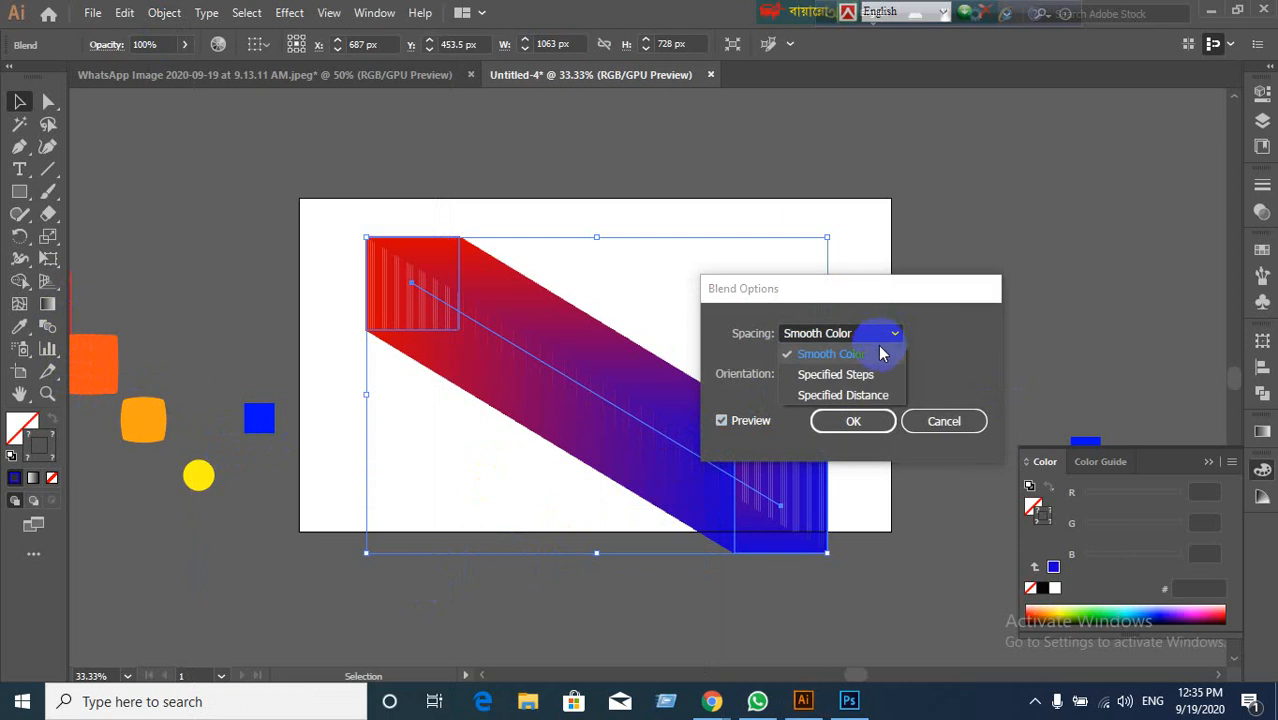
{"action": "left_click", "coordinate": [858, 376]}
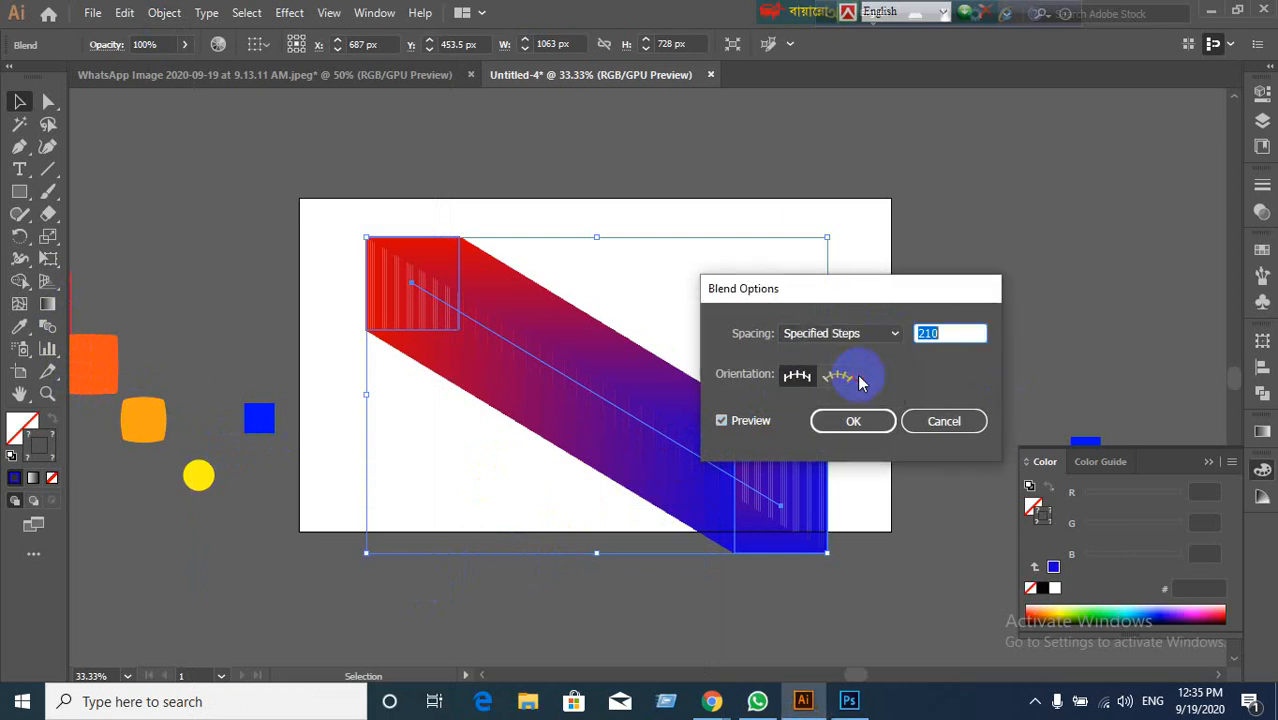
{"action": "key", "text": "Down"}
{"action": "key", "text": "Down"}
{"action": "key", "text": "Down"}
{"action": "key", "text": "Down"}
{"action": "key", "text": "Down"}
{"action": "key", "text": "Down"}
{"action": "key", "text": "Down"}
{"action": "key", "text": "Down"}
{"action": "key", "text": "Down"}
{"action": "key", "text": "Down"}
{"action": "key", "text": "Down"}
{"action": "key", "text": "Down"}
{"action": "key", "text": "Down"}
{"action": "key", "text": "Down"}
{"action": "key", "text": "Down"}
{"action": "key", "text": "Down"}
{"action": "key", "text": "Down"}
{"action": "key", "text": "Down"}
{"action": "key", "text": "Down"}
{"action": "key", "text": "Down"}
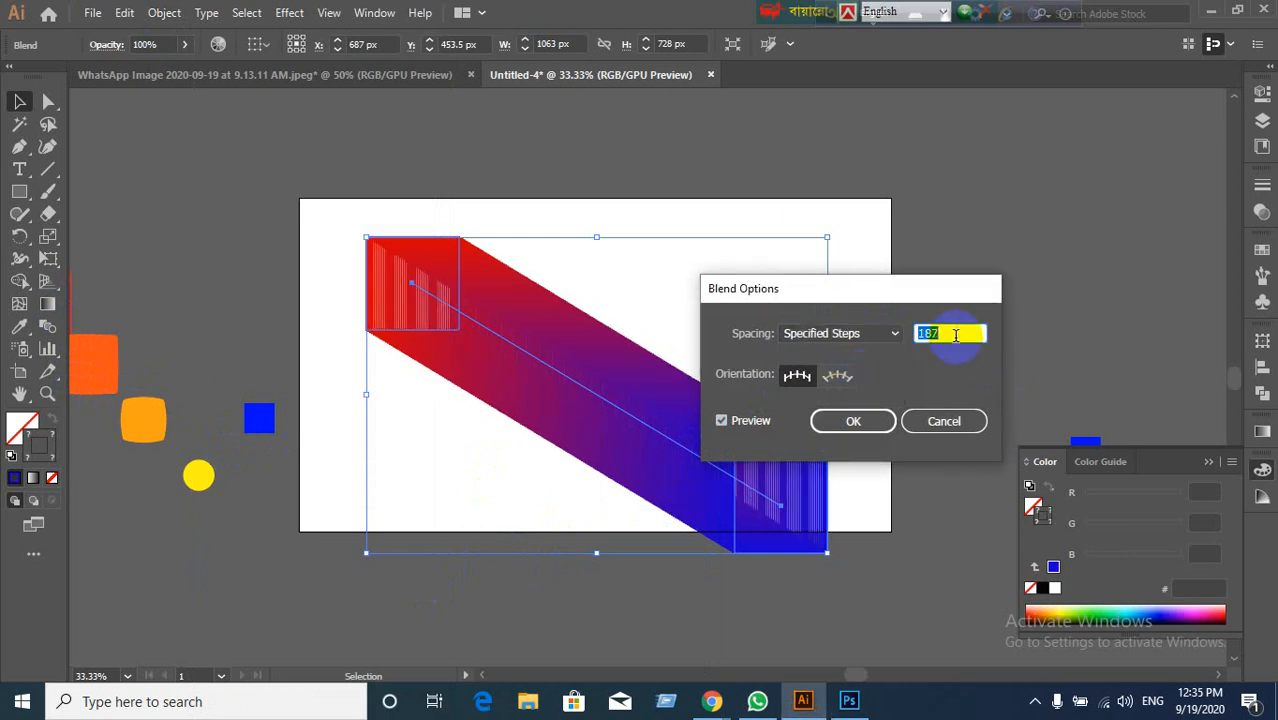
{"action": "key", "text": "Down"}
{"action": "key", "text": "Down"}
{"action": "key", "text": "Down"}
{"action": "key", "text": "Down"}
{"action": "key", "text": "Down"}
{"action": "key", "text": "Down"}
{"action": "key", "text": "Down"}
{"action": "key", "text": "Down"}
{"action": "key", "text": "Down"}
{"action": "key", "text": "Down"}
{"action": "key", "text": "Down"}
{"action": "key", "text": "Down"}
{"action": "key", "text": "Down"}
{"action": "key", "text": "Down"}
{"action": "key", "text": "Down"}
{"action": "key", "text": "Down"}
{"action": "key", "text": "Down"}
{"action": "key", "text": "Down"}
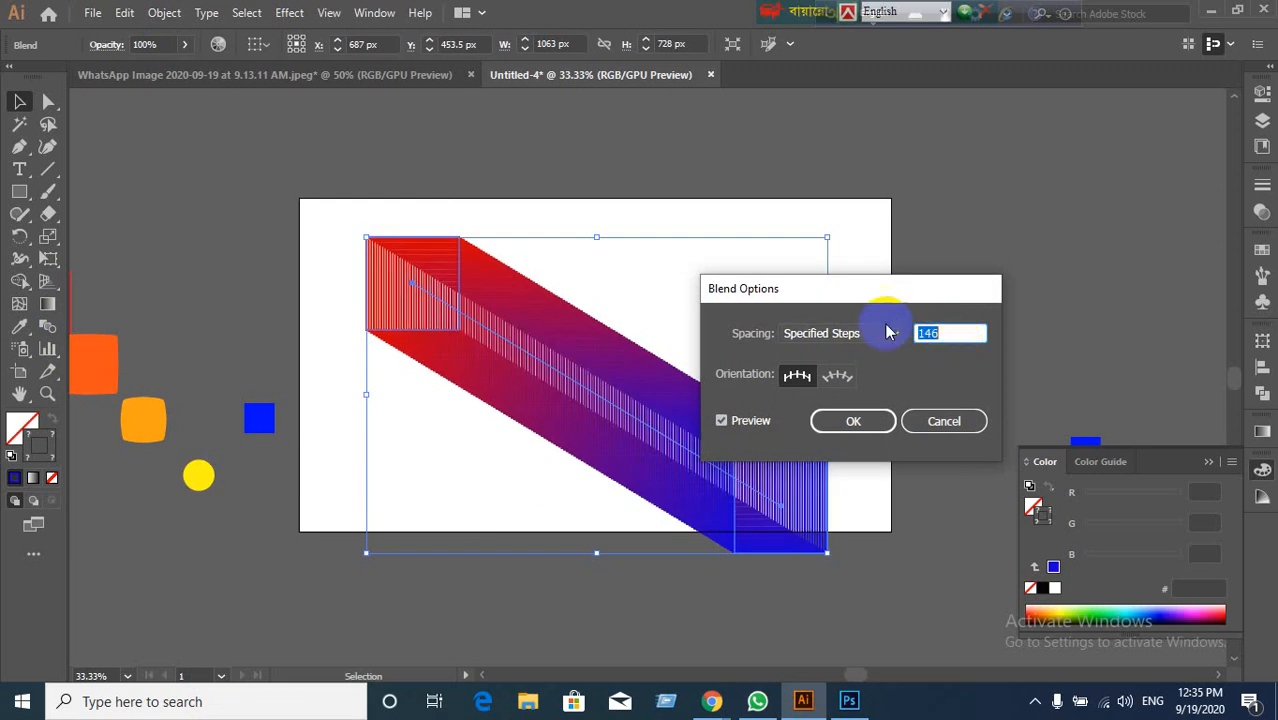
Step: Preview the blend with Specified Distance spacing, raise the distance to 13 px, and cancel the blend options
{"action": "left_click", "coordinate": [888, 334]}
{"action": "left_click", "coordinate": [843, 395]}
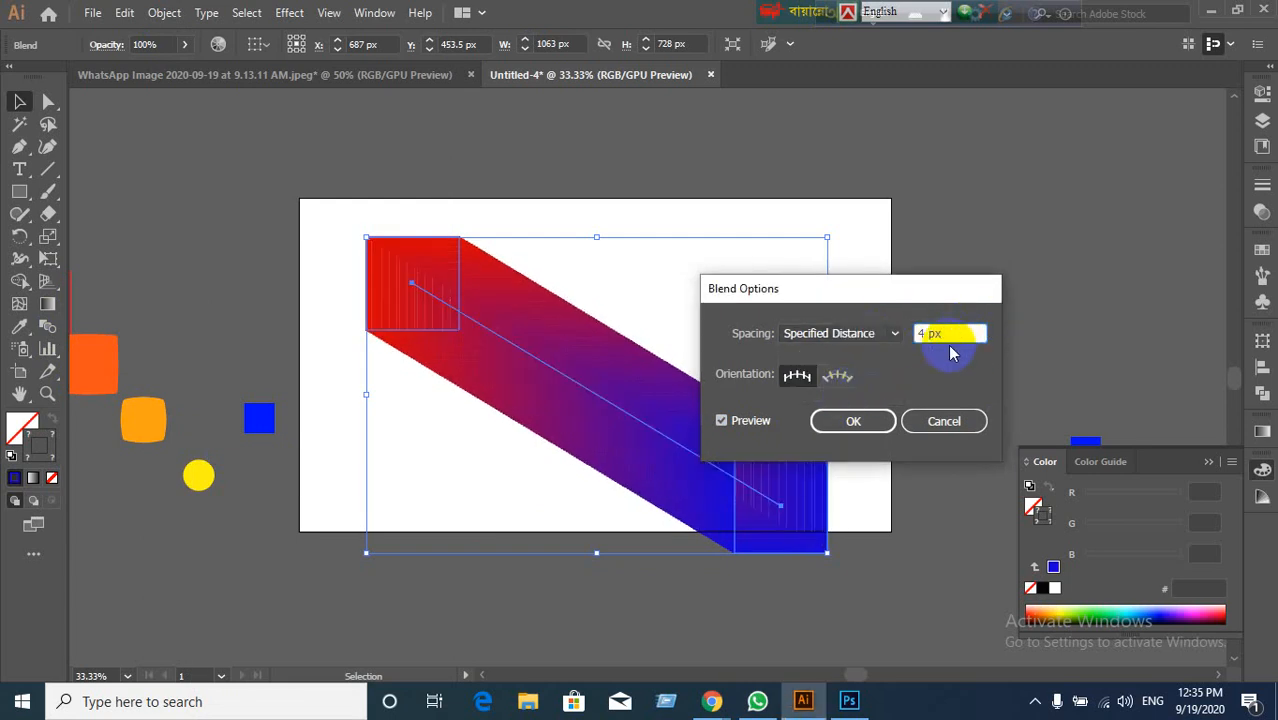
{"action": "key", "text": "Up"}
{"action": "key", "text": "Up"}
{"action": "key", "text": "Up"}
{"action": "key", "text": "Up"}
{"action": "key", "text": "Up"}
{"action": "key", "text": "Up"}
{"action": "key", "text": "Up"}
{"action": "key", "text": "Up"}
{"action": "key", "text": "Up"}
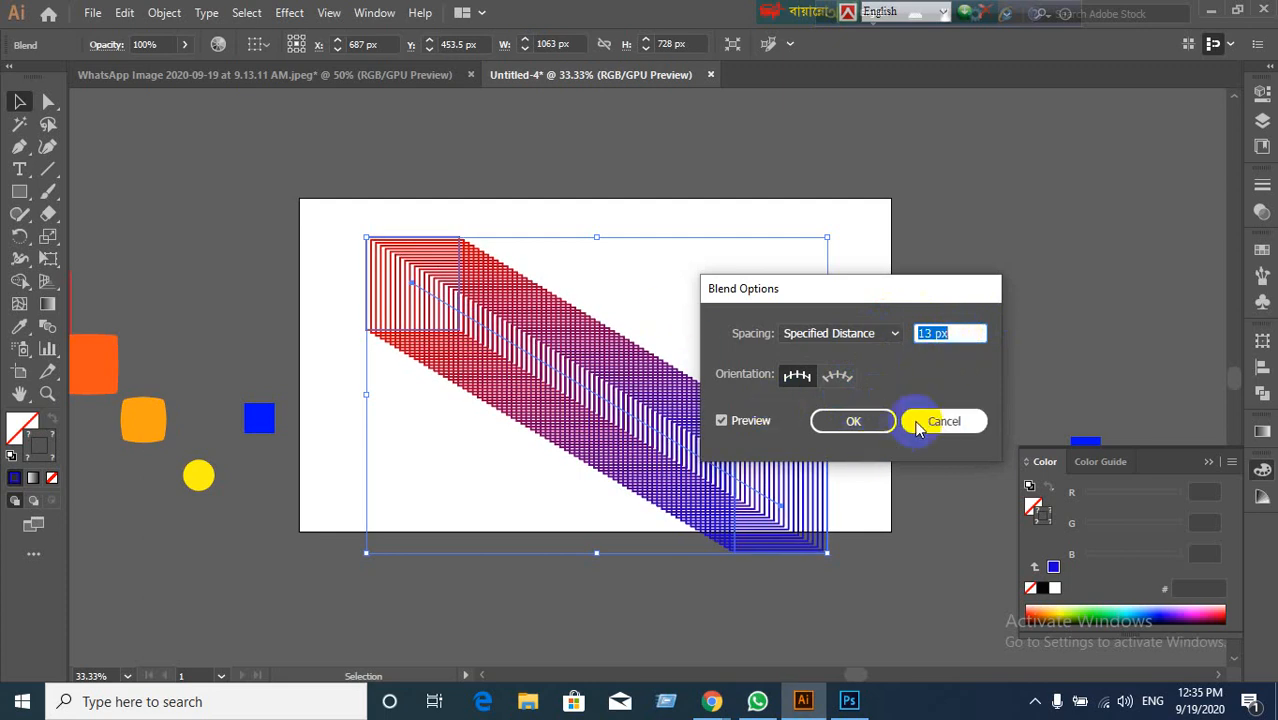
{"action": "left_click", "coordinate": [918, 428]}
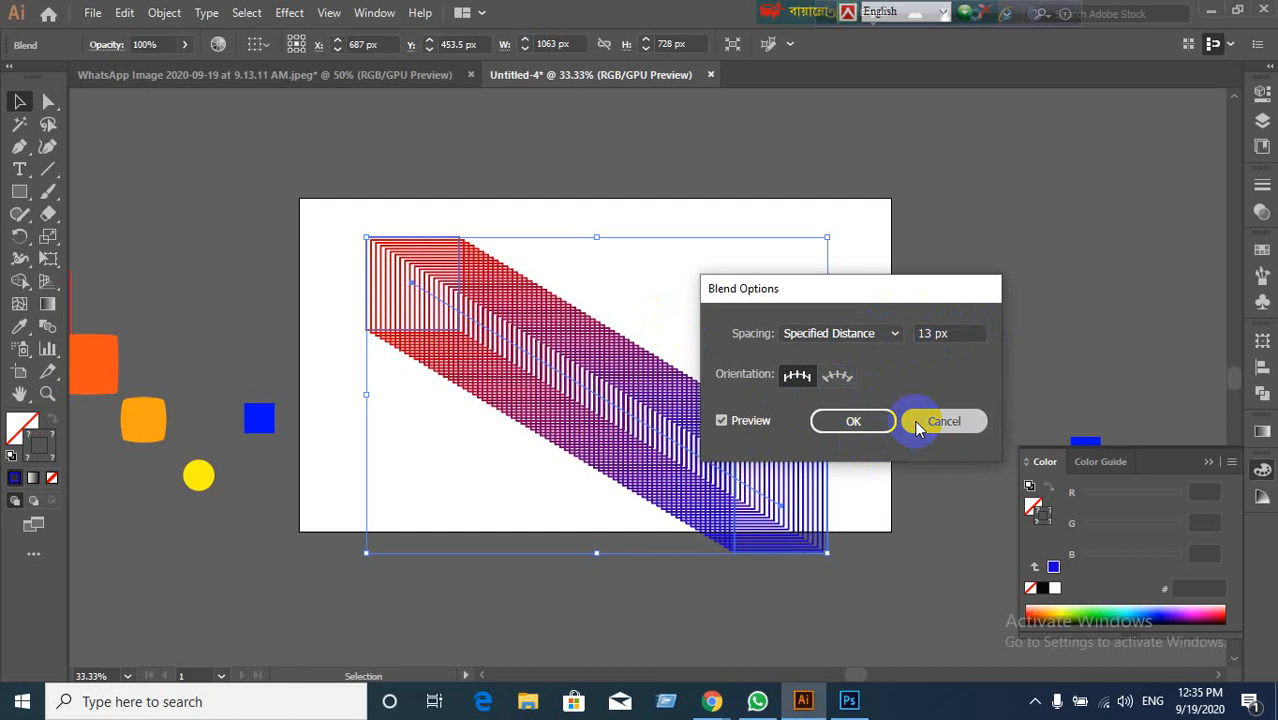
Step: Undo the blend between the red and blue squares and leave both outlines unselected
{"action": "left_click", "coordinate": [160, 14]}
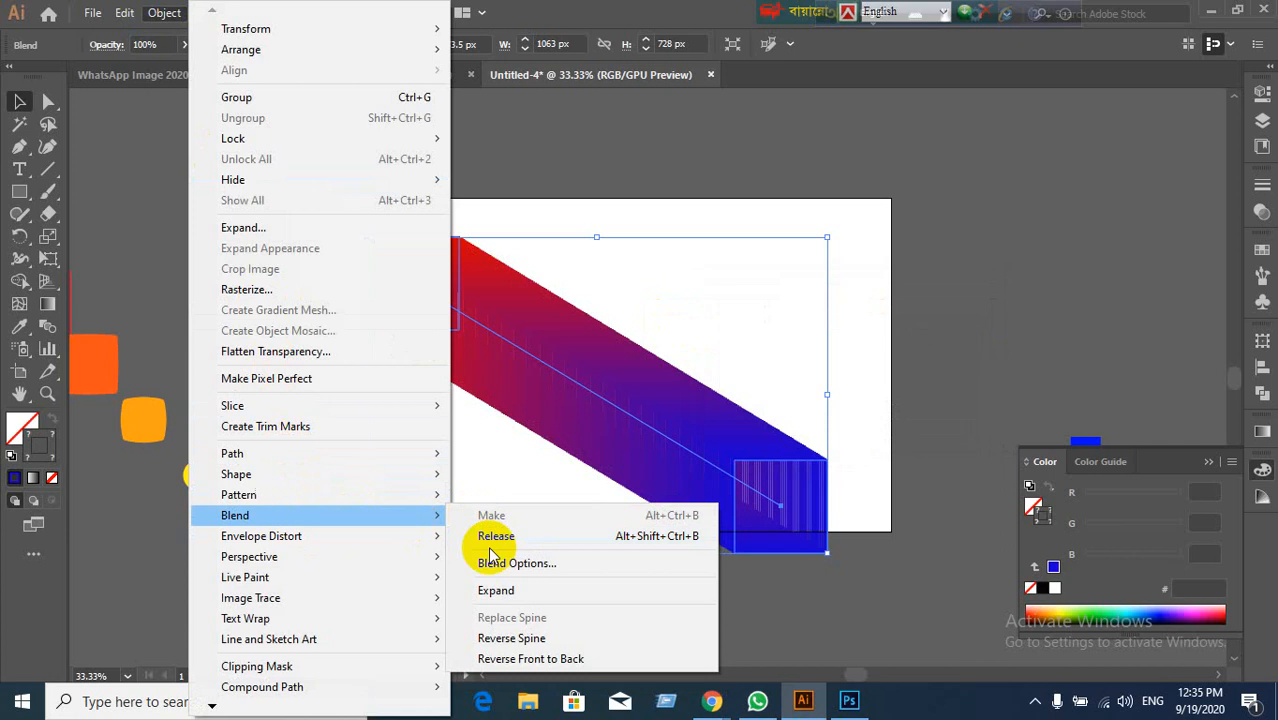
{"action": "left_click", "coordinate": [870, 312]}
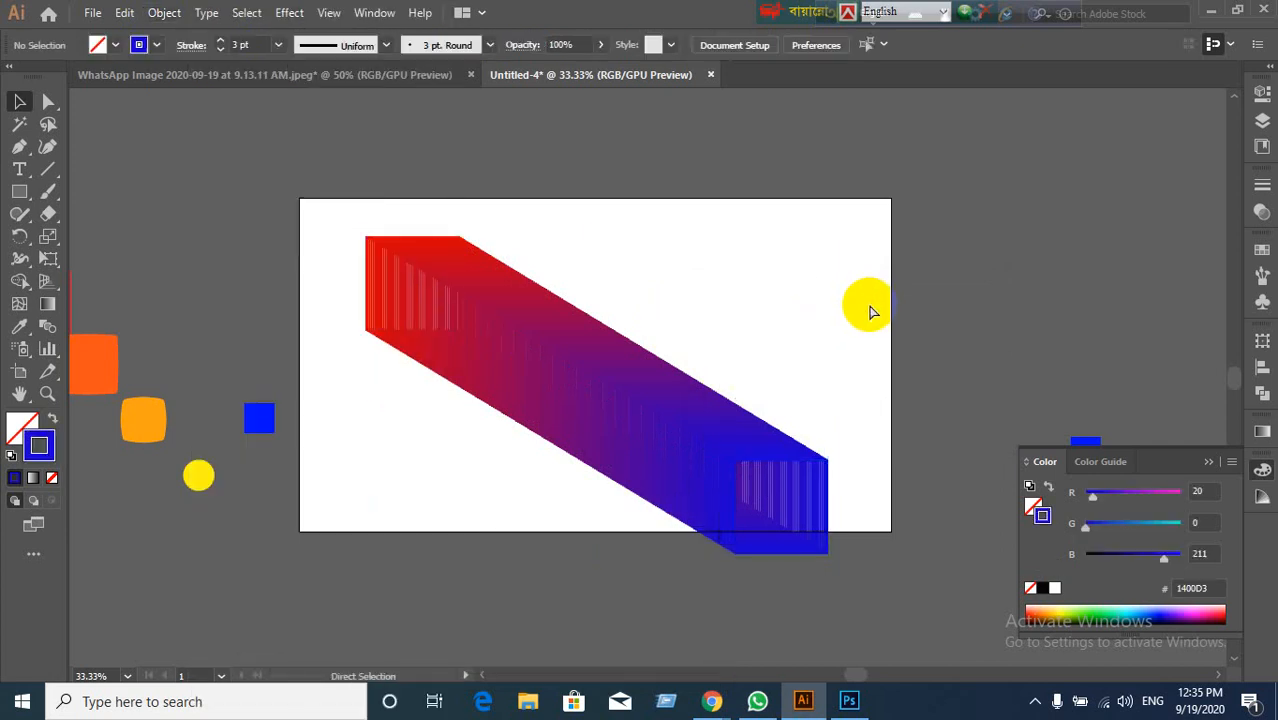
{"action": "left_click", "coordinate": [747, 367]}
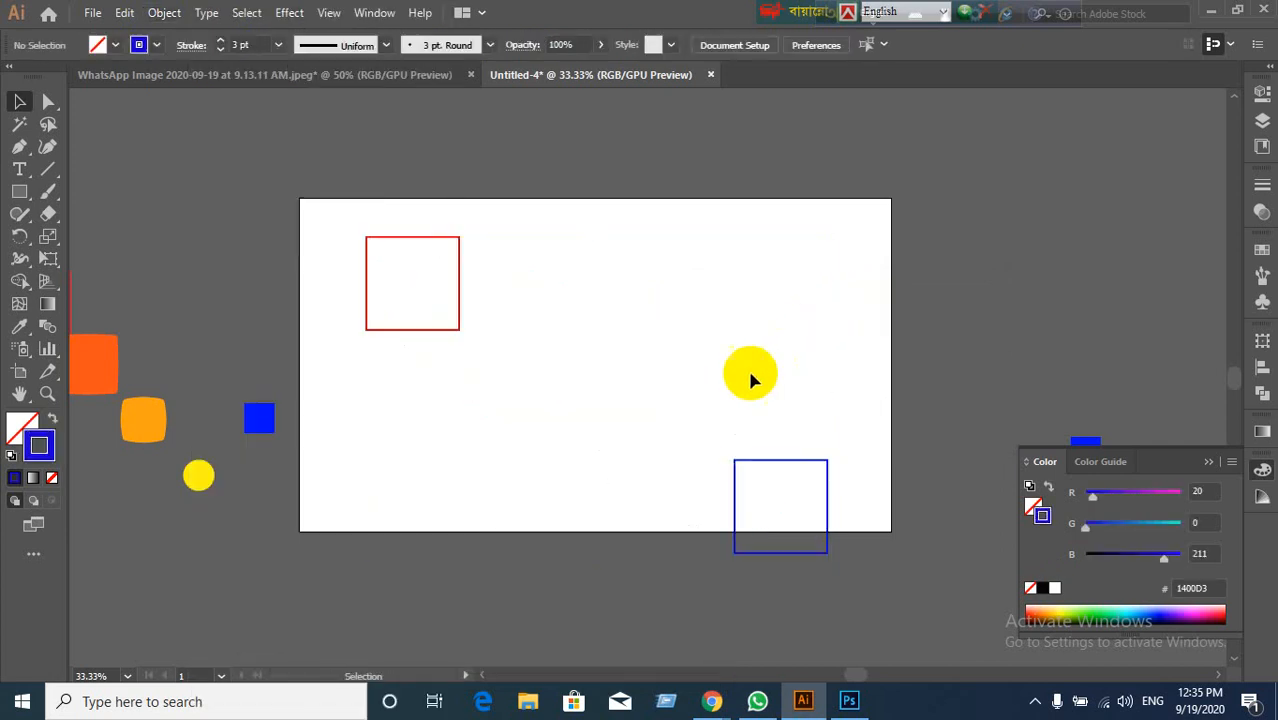
Step: Select both outlined squares again, blend them once more, and deselect the blend without changing its options
{"action": "left_click_drag", "start_coordinate": [322, 220], "coordinate": [861, 574]}
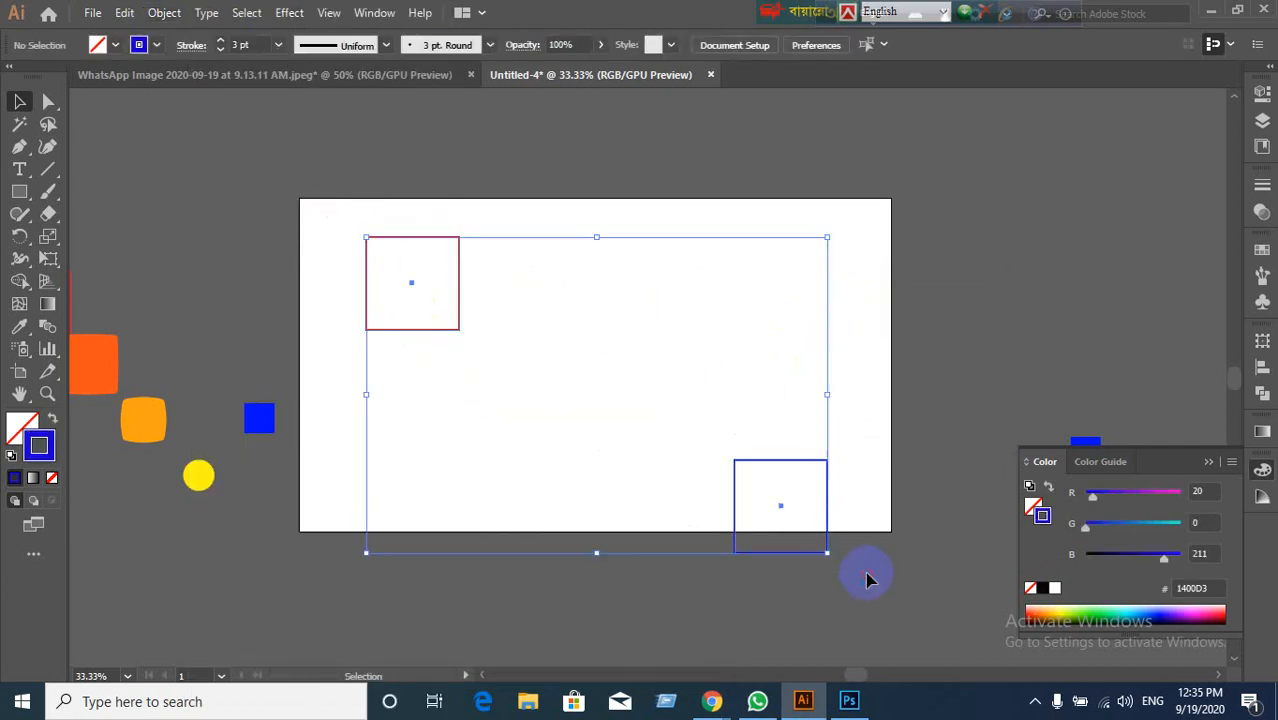
{"action": "left_click", "coordinate": [164, 13]}
{"action": "mouse_move", "coordinate": [246, 522]}
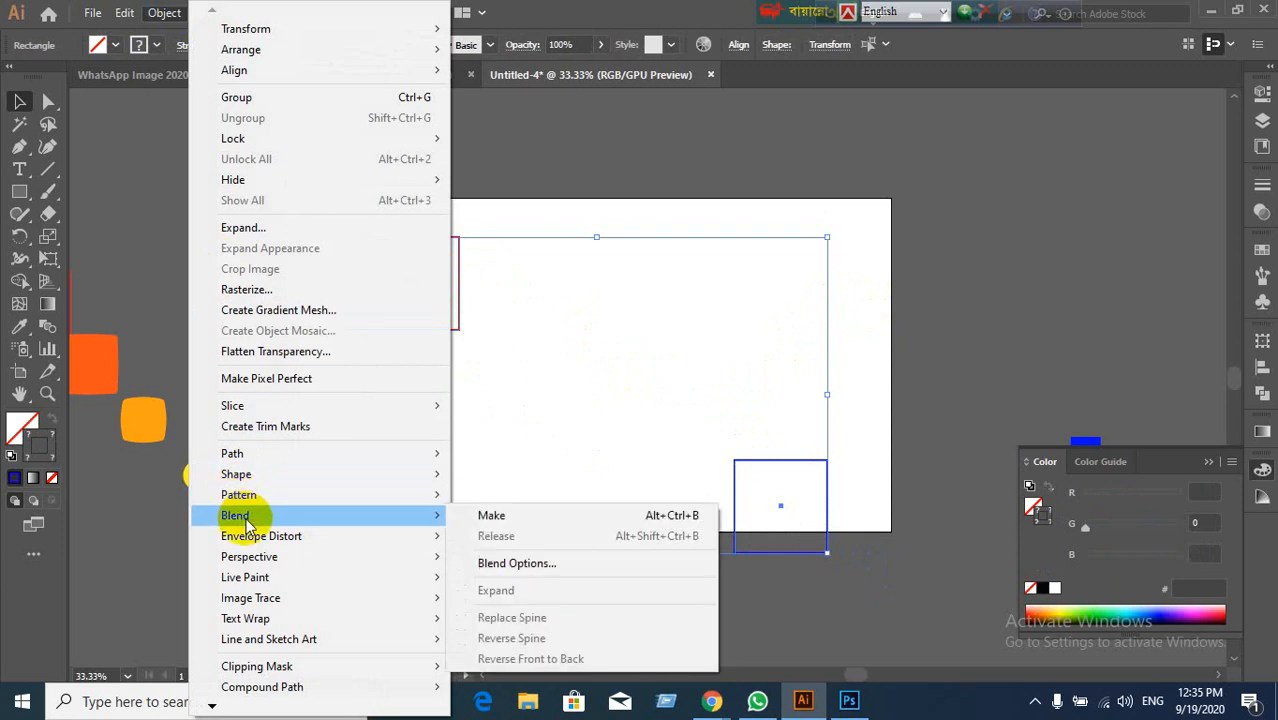
{"action": "left_click", "coordinate": [520, 516]}
{"action": "left_click", "coordinate": [162, 14]}
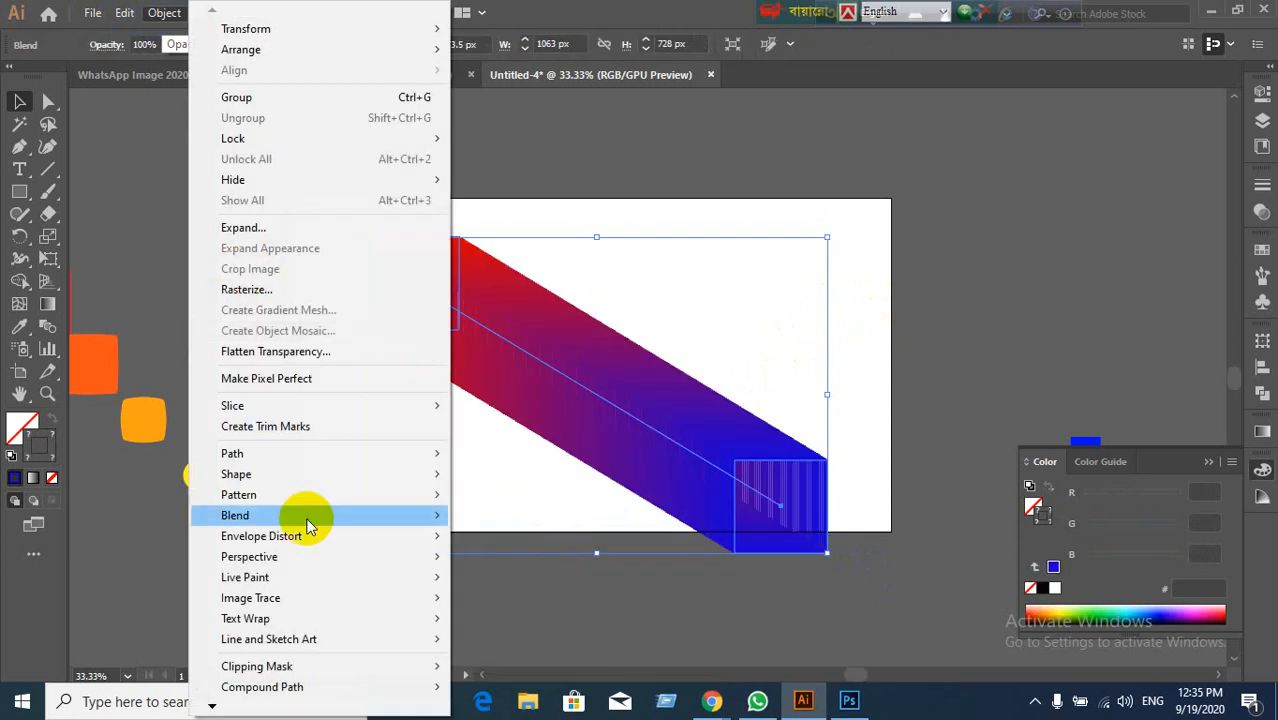
{"action": "mouse_move", "coordinate": [345, 520]}
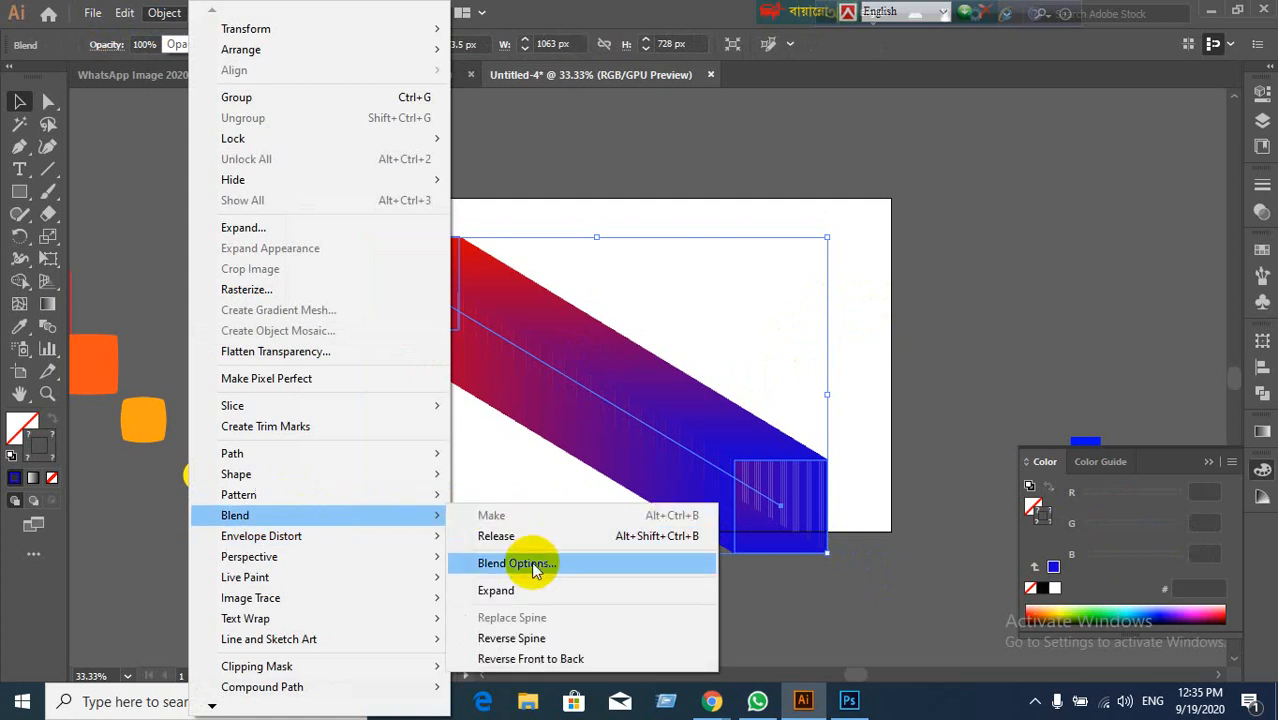
{"action": "left_click", "coordinate": [930, 335]}
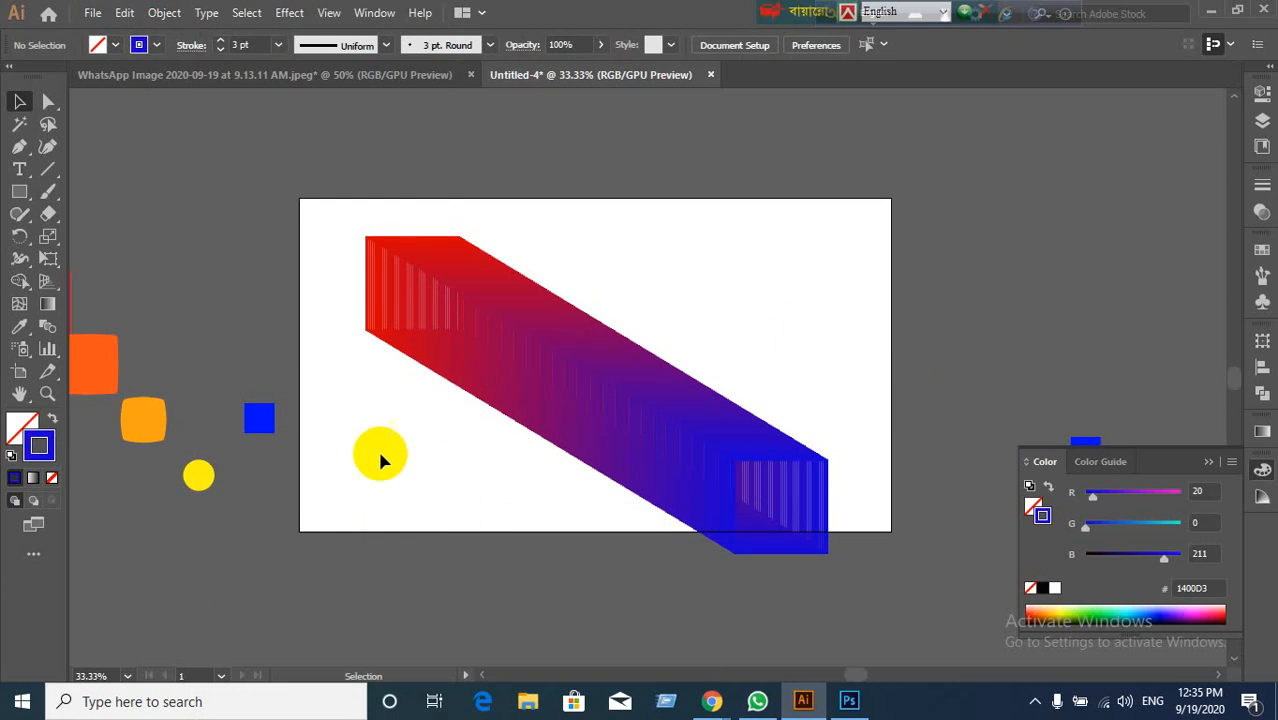
Step: Delete the red-to-blue blend and move the small solid blue square beside the artboard to below the orange shape
{"action": "left_click_drag", "start_coordinate": [320, 213], "coordinate": [893, 575]}
{"action": "key", "text": "Delete"}
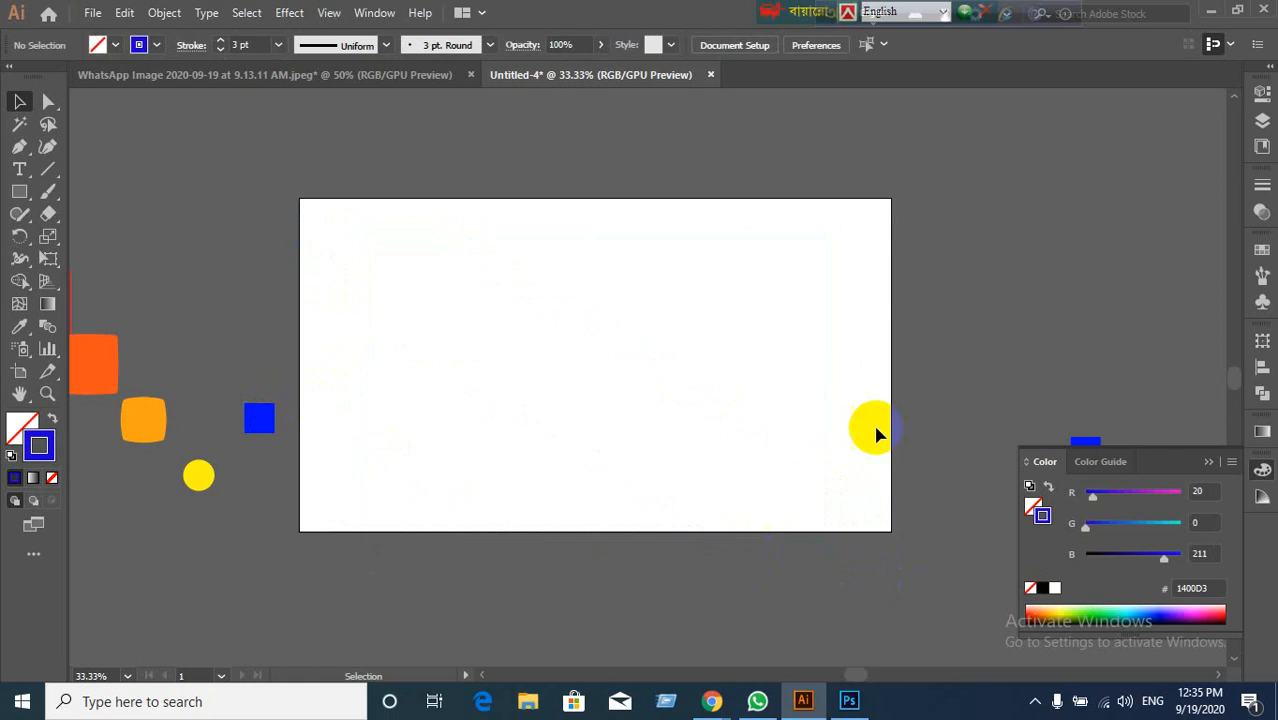
{"action": "key", "text": "ctrl+minus"}
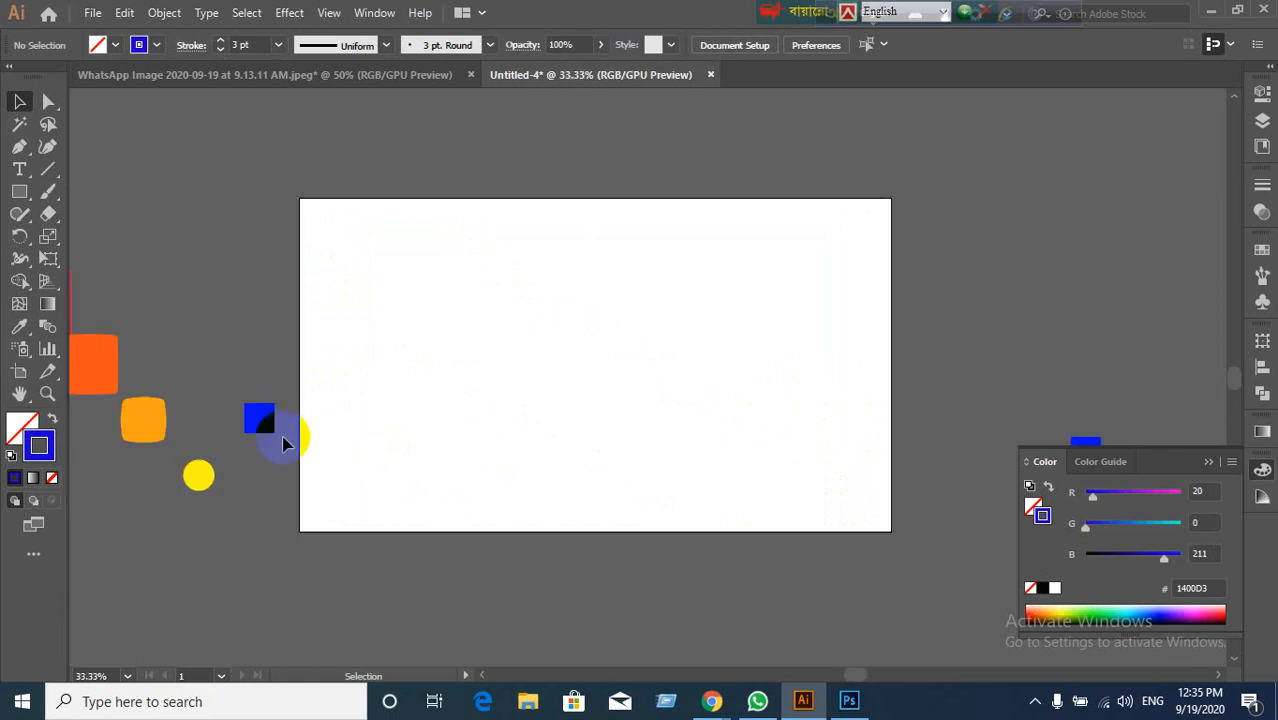
{"action": "left_click_drag", "start_coordinate": [282, 440], "coordinate": [120, 538]}
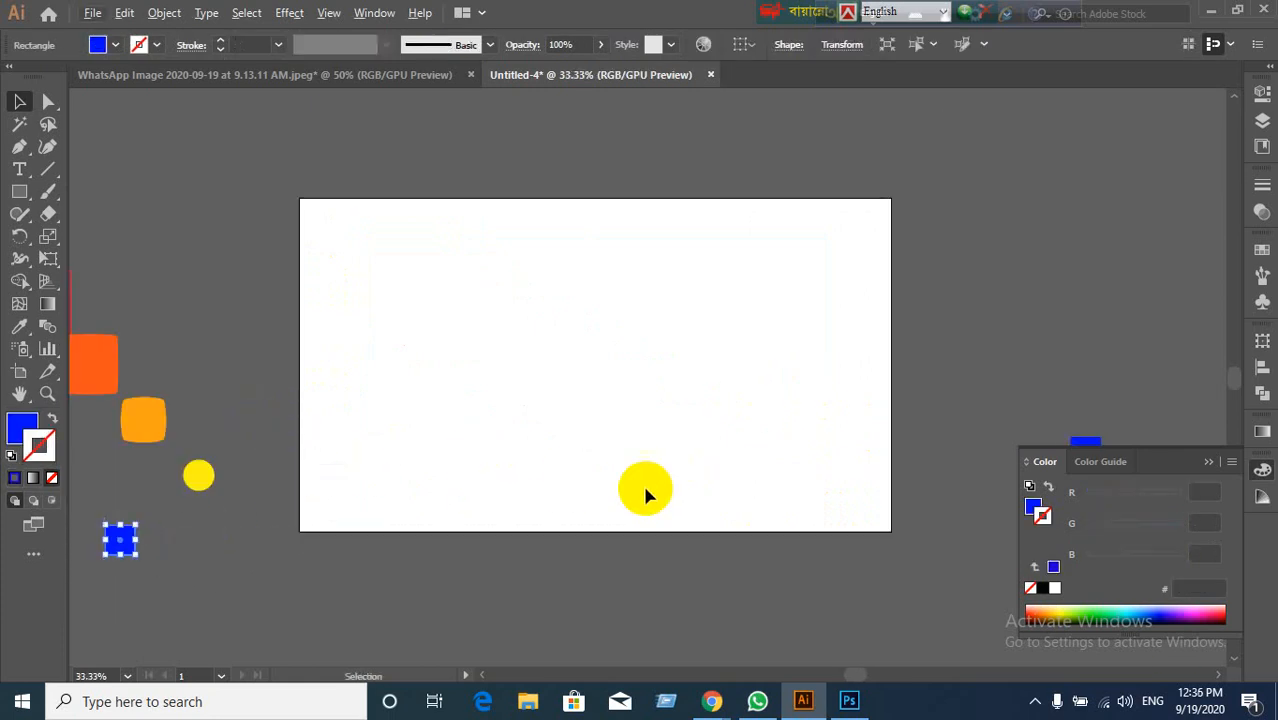
{"action": "left_click", "coordinate": [222, 556]}
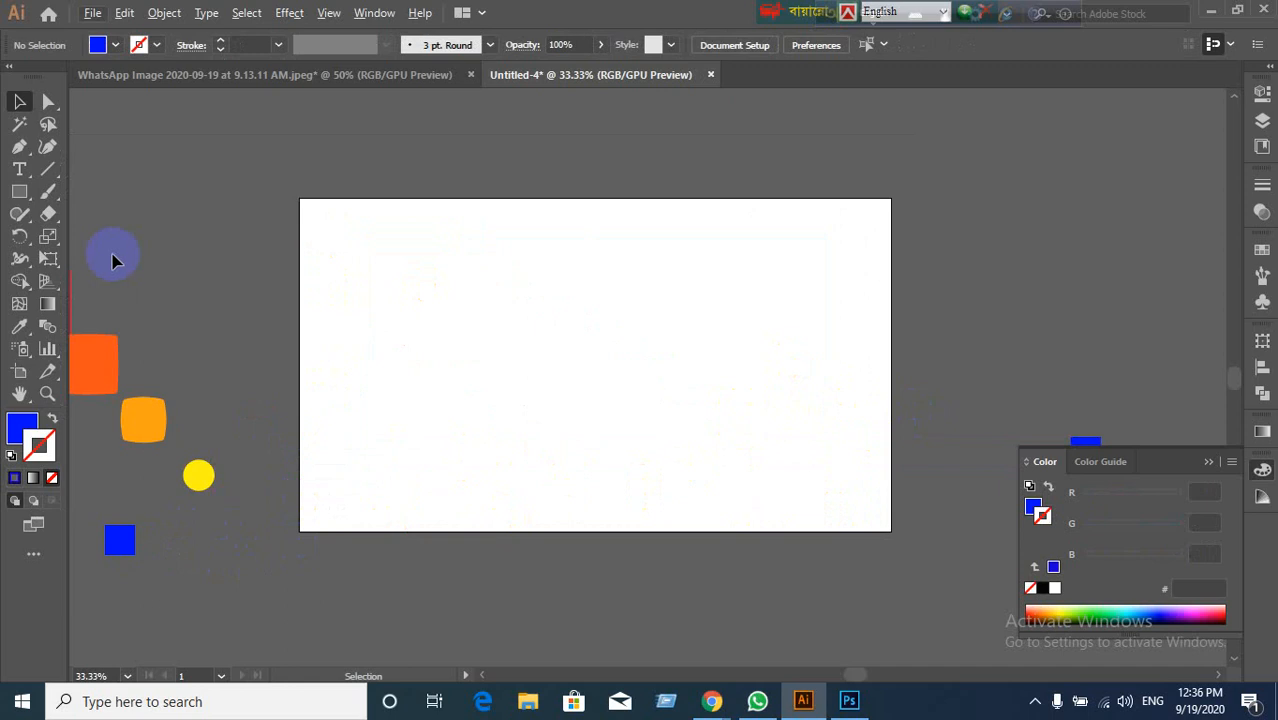
Step: Draw a small solid blue circle in the artboard's upper-left area with the Ellipse tool and return to the Selection tool
{"action": "left_click_drag", "start_coordinate": [30, 194], "coordinate": [88, 236]}
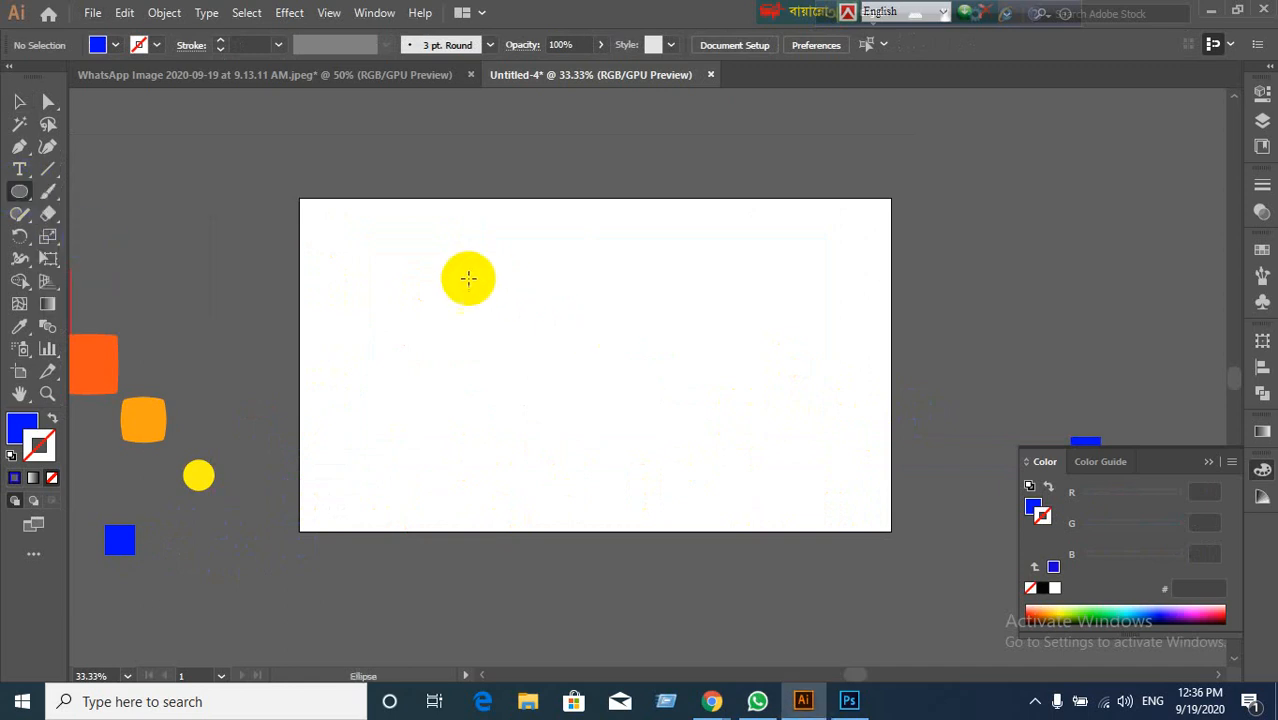
{"action": "left_click_drag", "start_coordinate": [437, 250], "coordinate": [487, 297]}
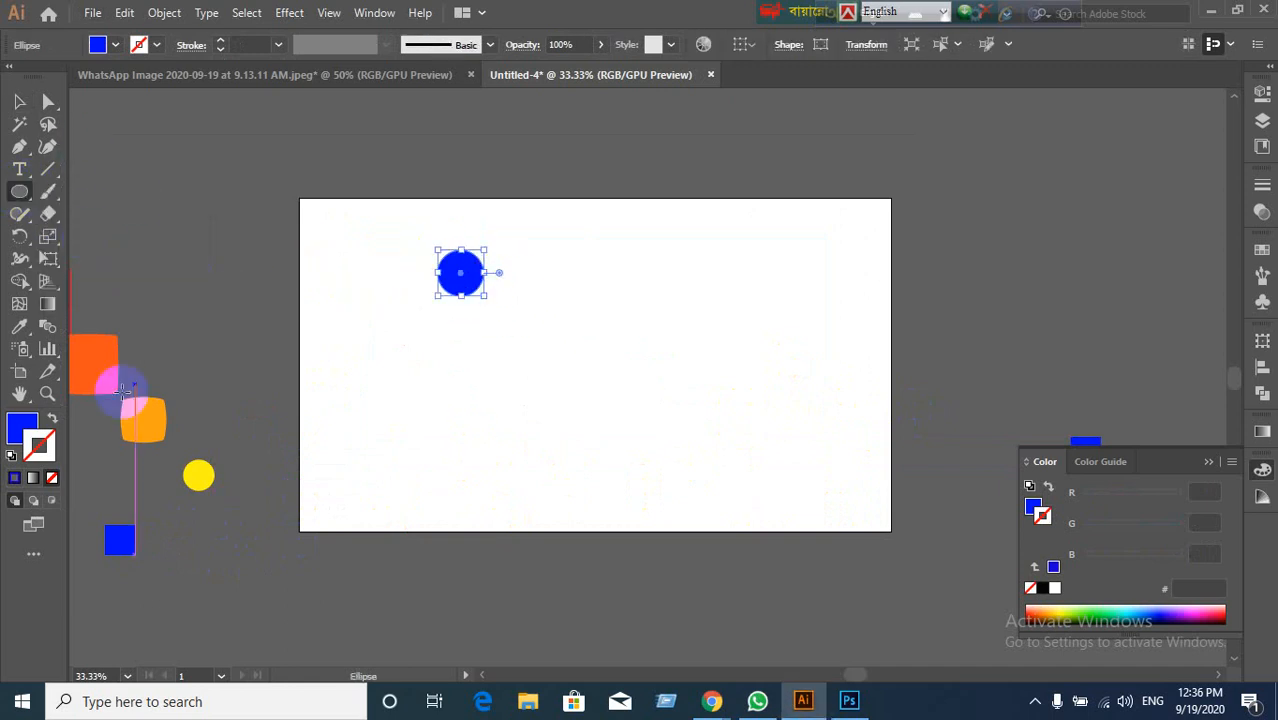
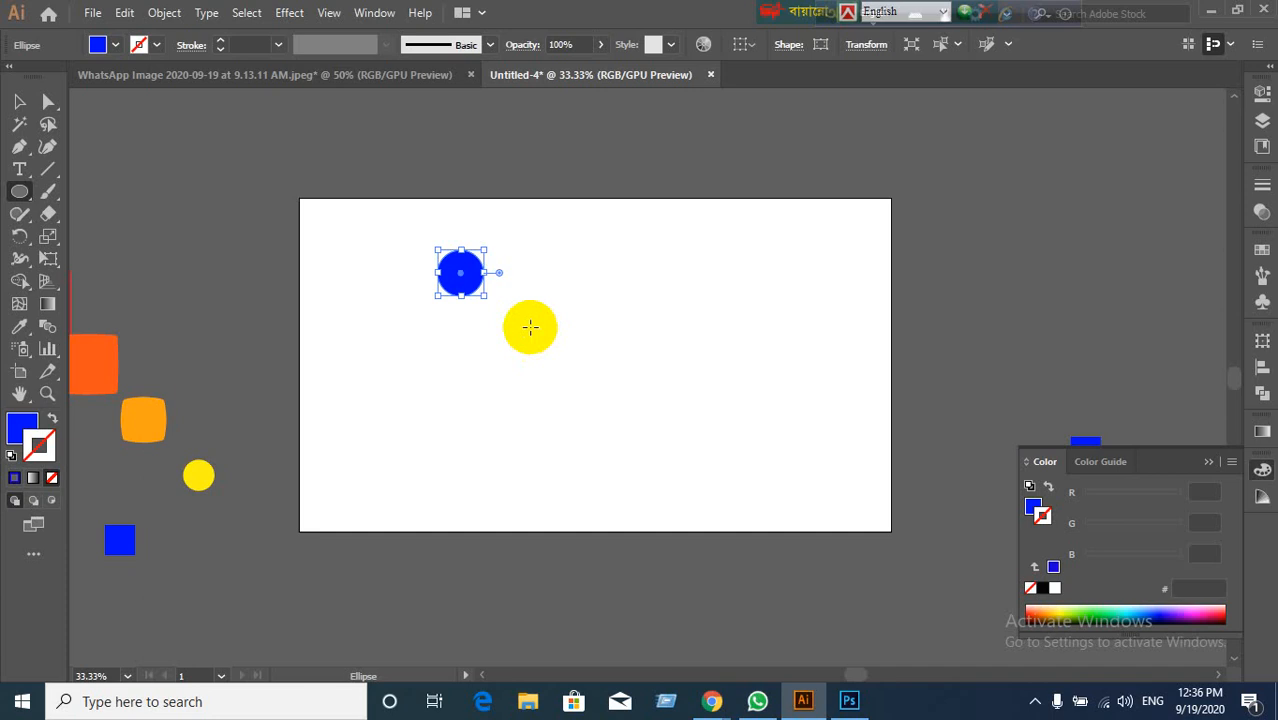
{"action": "left_click", "coordinate": [19, 101]}
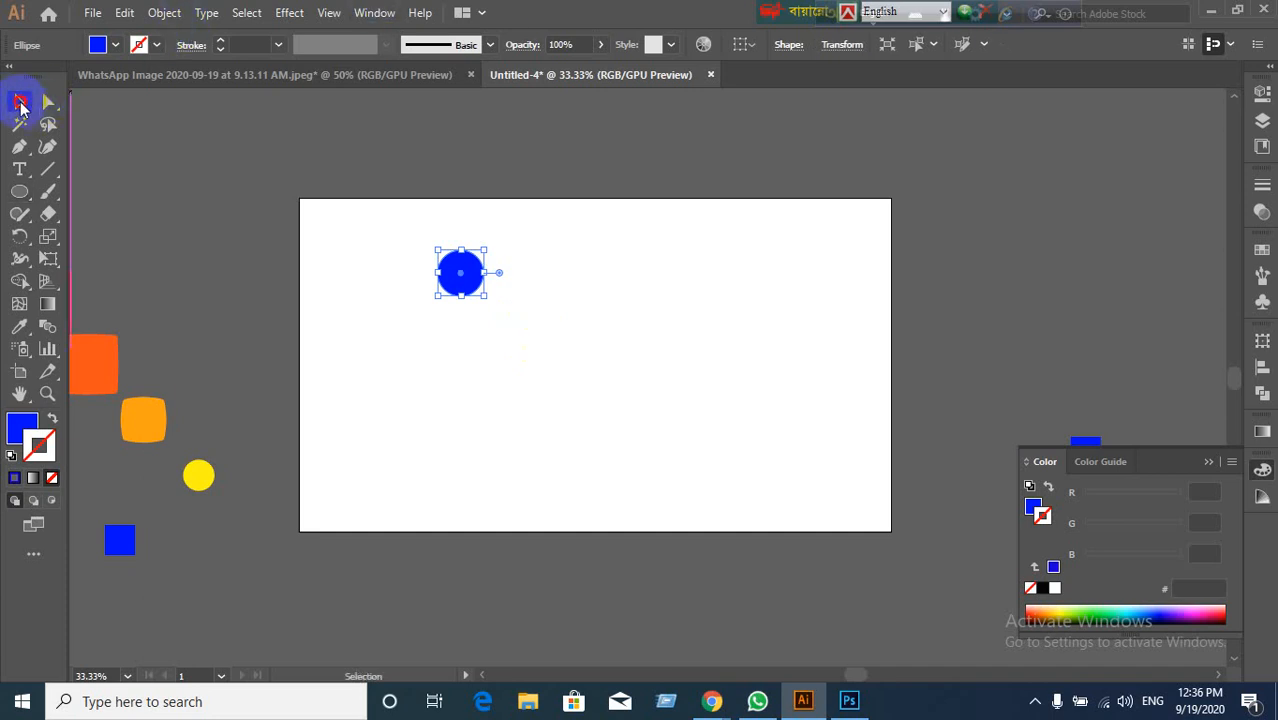
Step: Duplicate the blue circle to its right and repeat the copy until ten evenly spaced circles form a horizontal row
{"action": "left_click_drag", "start_coordinate": [467, 247], "coordinate": [533, 274]}
{"action": "key", "text": "shift"}
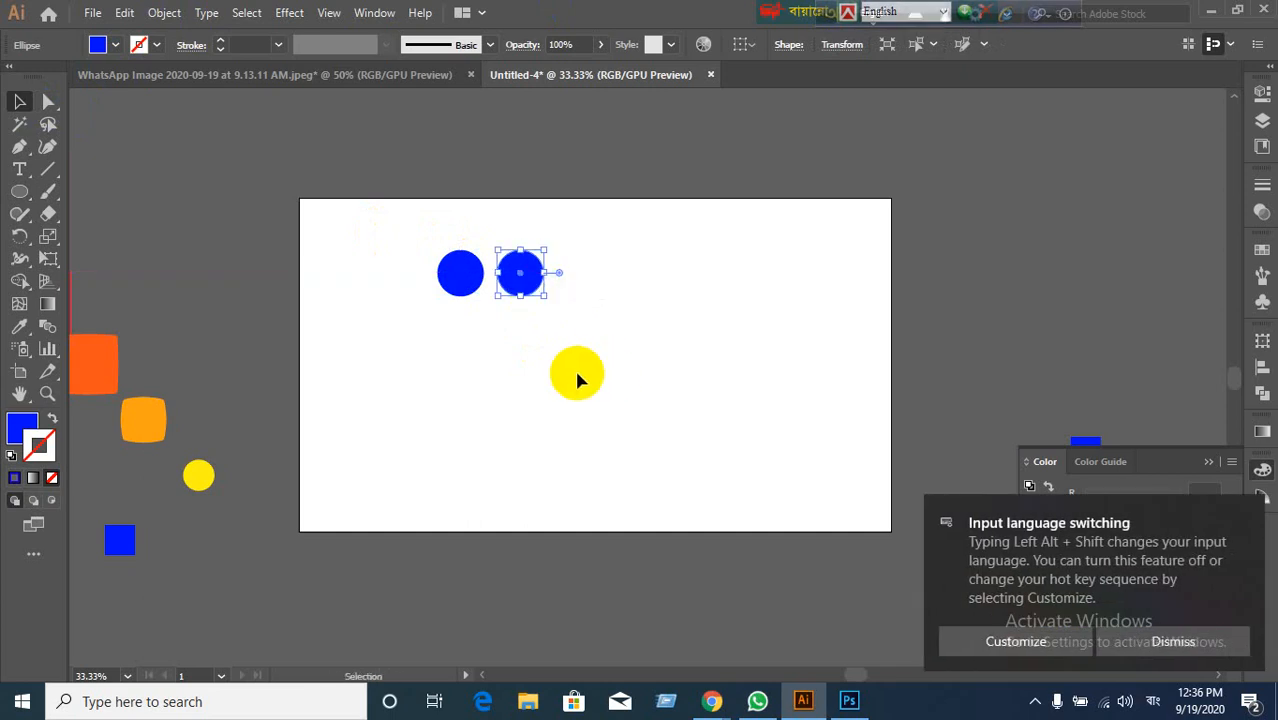
{"action": "key", "text": "ctrl+d"}
{"action": "key", "text": "ctrl+d"}
{"action": "key", "text": "ctrl+d"}
{"action": "key", "text": "ctrl+d"}
{"action": "key", "text": "ctrl+d"}
{"action": "key", "text": "ctrl+d"}
{"action": "key", "text": "ctrl+d"}
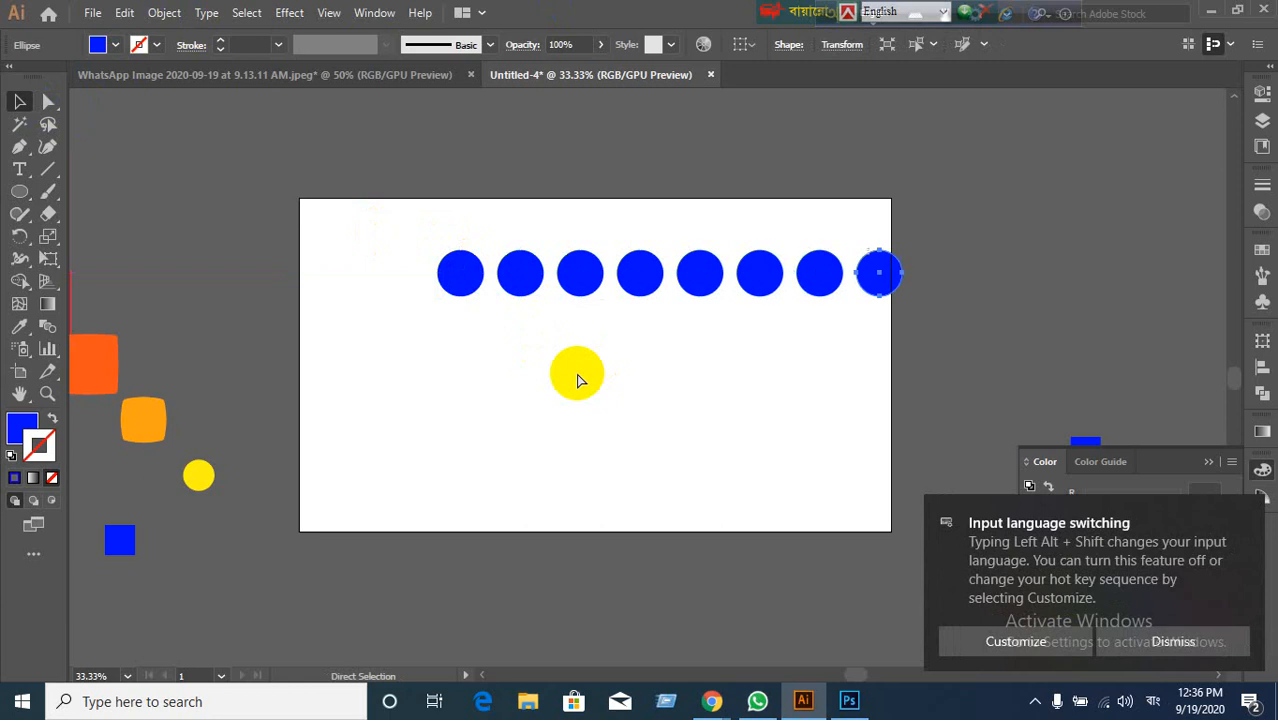
{"action": "key", "text": "ctrl+d"}
Step: Try red and yellow swatches on the second circle's stroke, and set the stroke back to none
{"action": "left_click", "coordinate": [518, 272]}
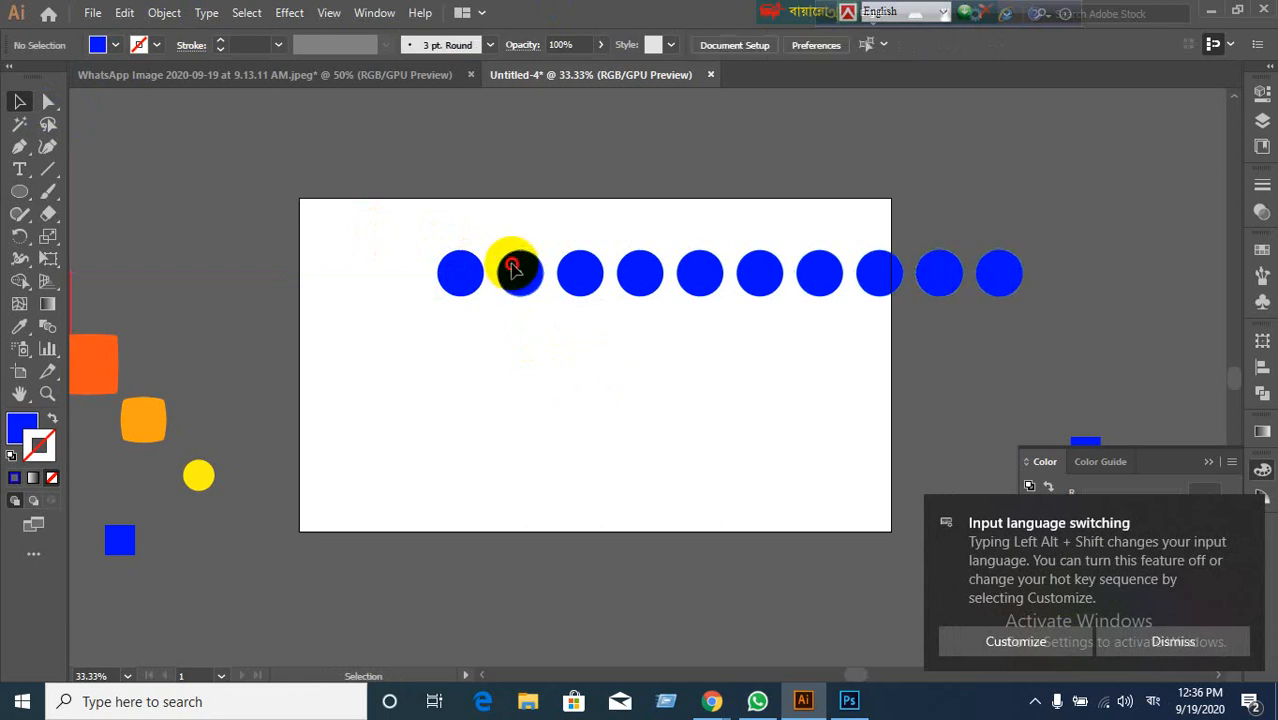
{"action": "left_click", "coordinate": [1261, 250]}
{"action": "left_click", "coordinate": [1083, 302]}
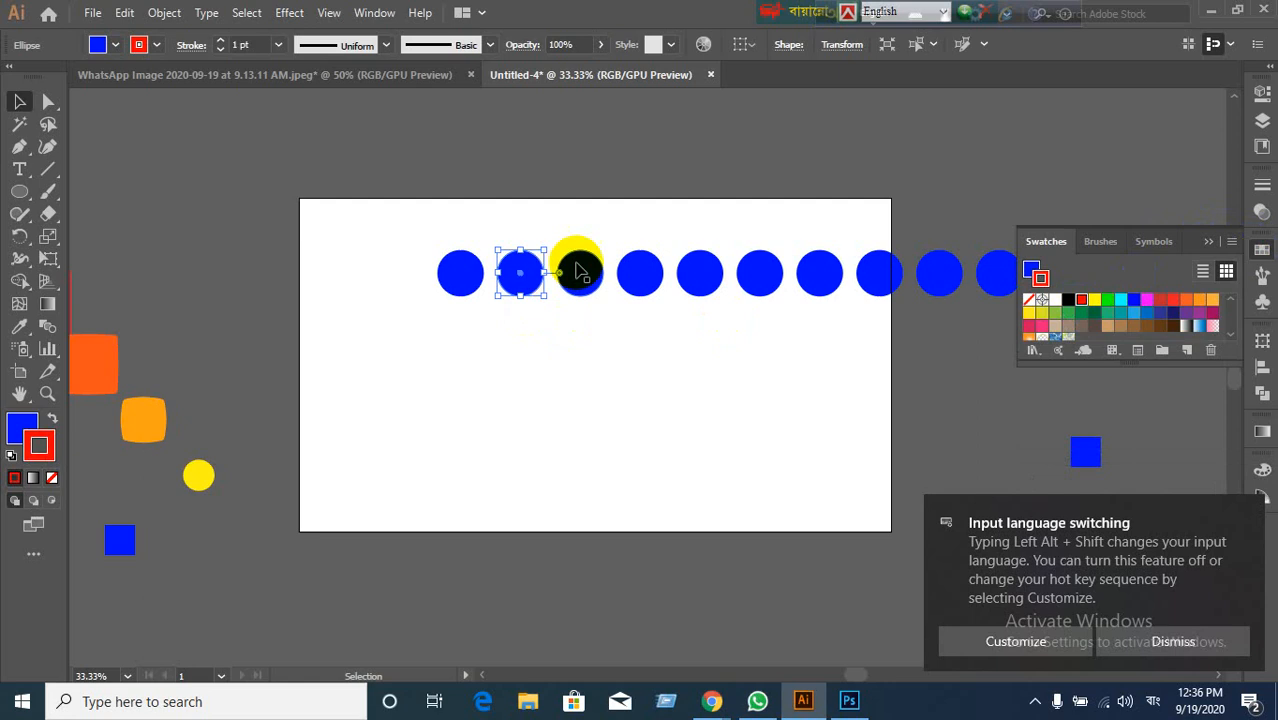
{"action": "left_click", "coordinate": [599, 372]}
{"action": "left_click", "coordinate": [529, 277]}
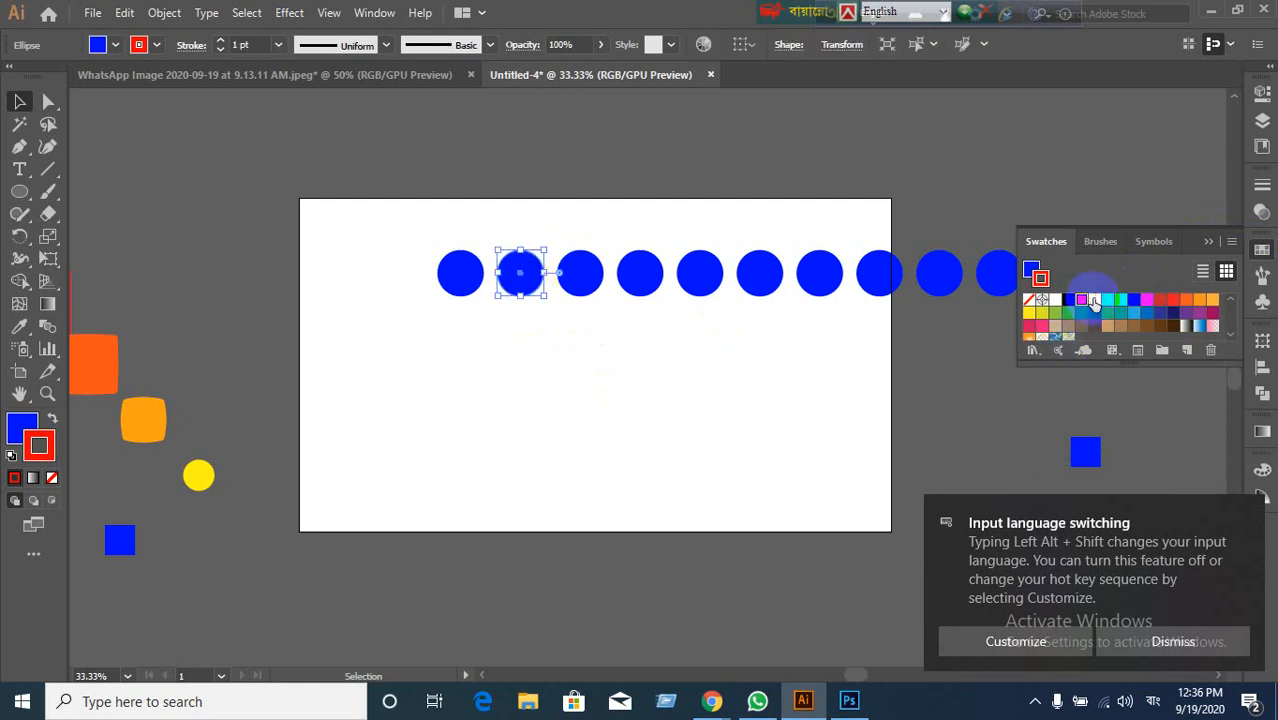
{"action": "left_click", "coordinate": [1094, 300]}
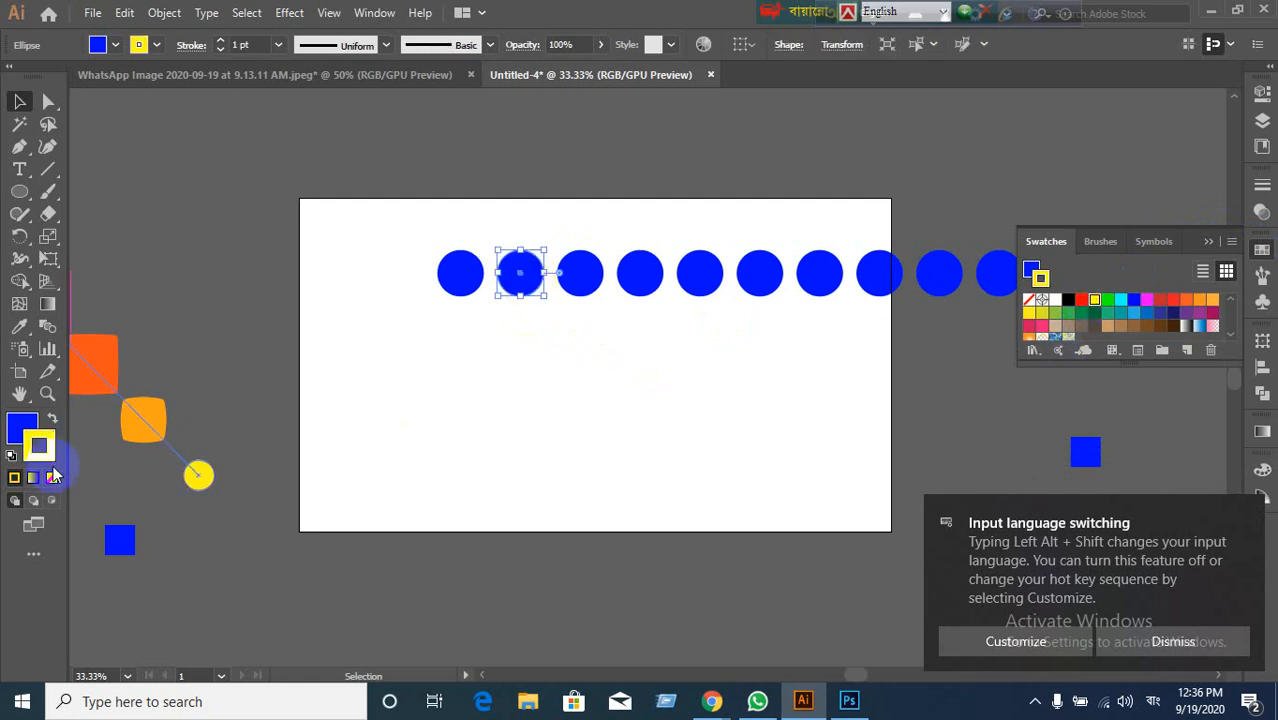
{"action": "left_click", "coordinate": [199, 475]}
{"action": "left_click", "coordinate": [52, 479]}
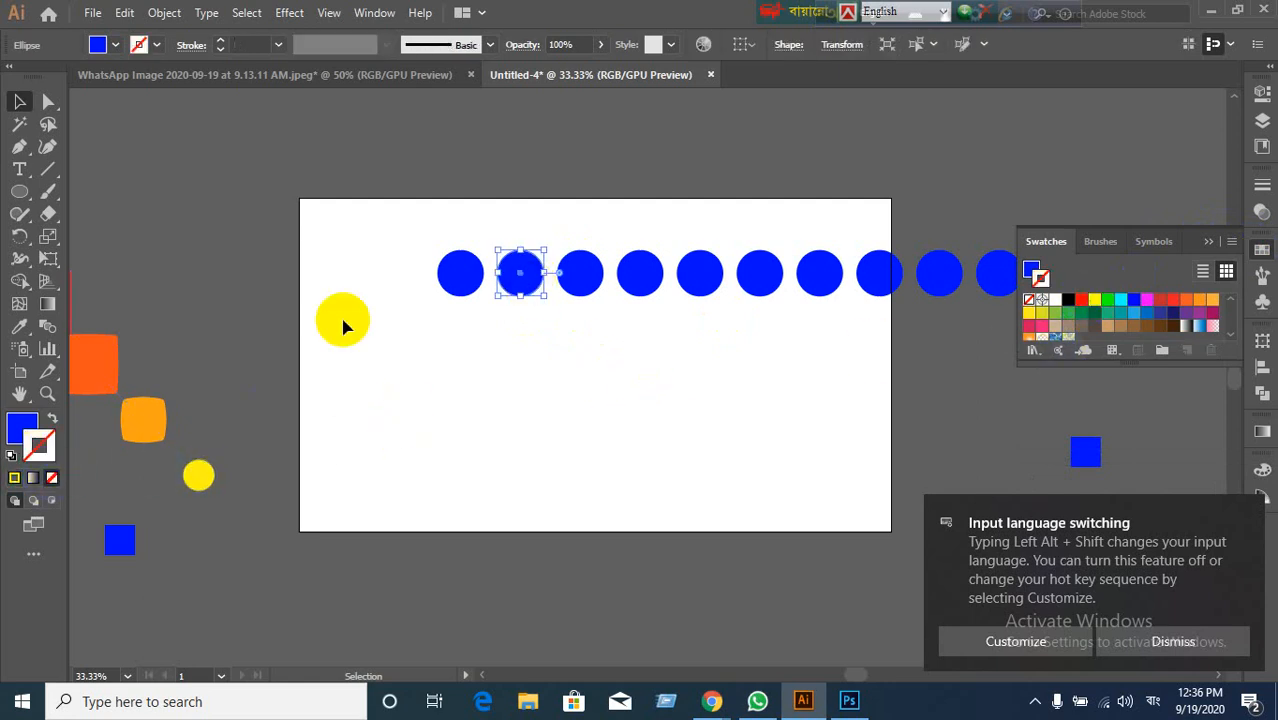
Step: Make the fill the active color attribute and fill the second circle with red from the swatches
{"action": "left_click", "coordinate": [456, 274]}
{"action": "left_click", "coordinate": [12, 428]}
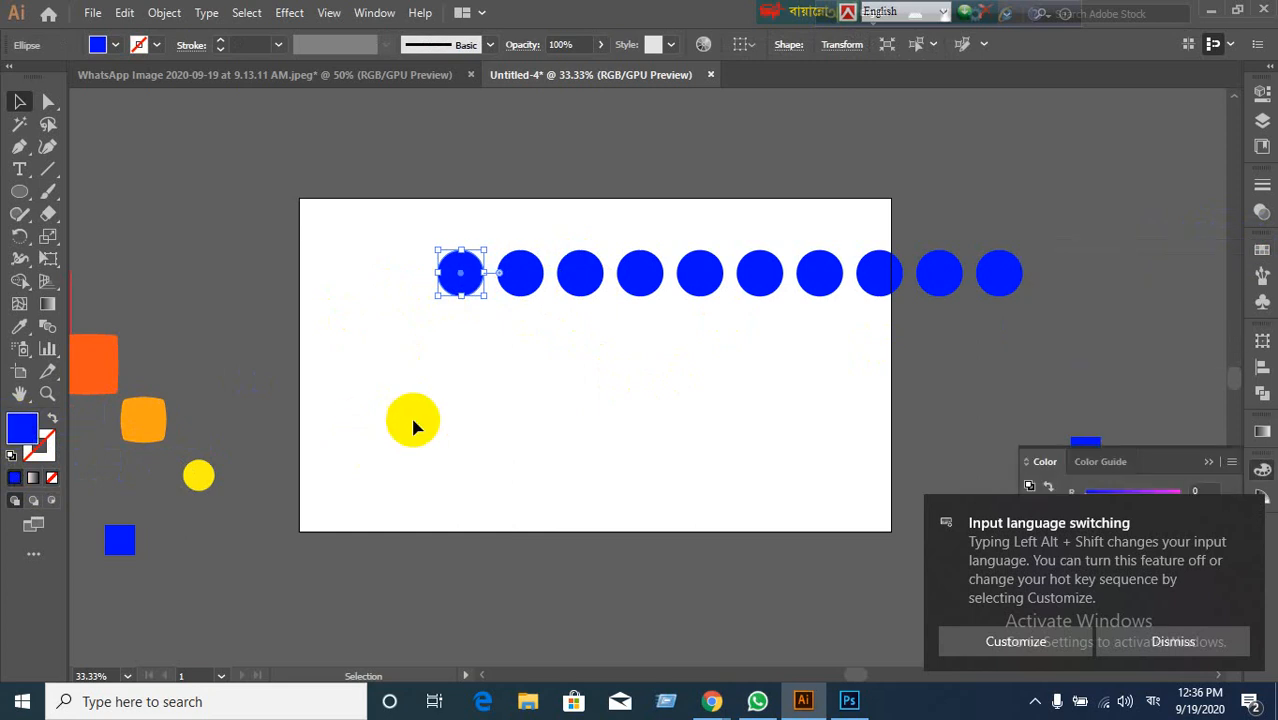
{"action": "left_click", "coordinate": [416, 421]}
{"action": "left_click", "coordinate": [452, 293]}
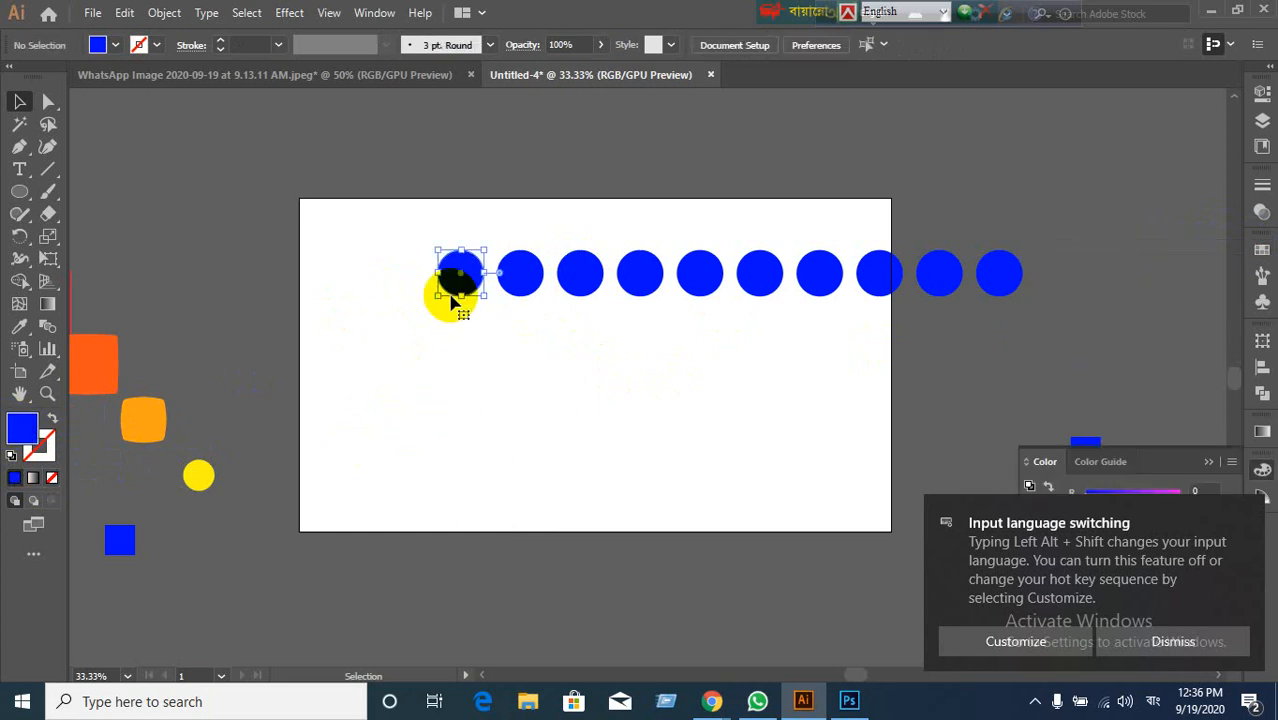
{"action": "left_click", "coordinate": [1260, 252]}
{"action": "left_click", "coordinate": [528, 280]}
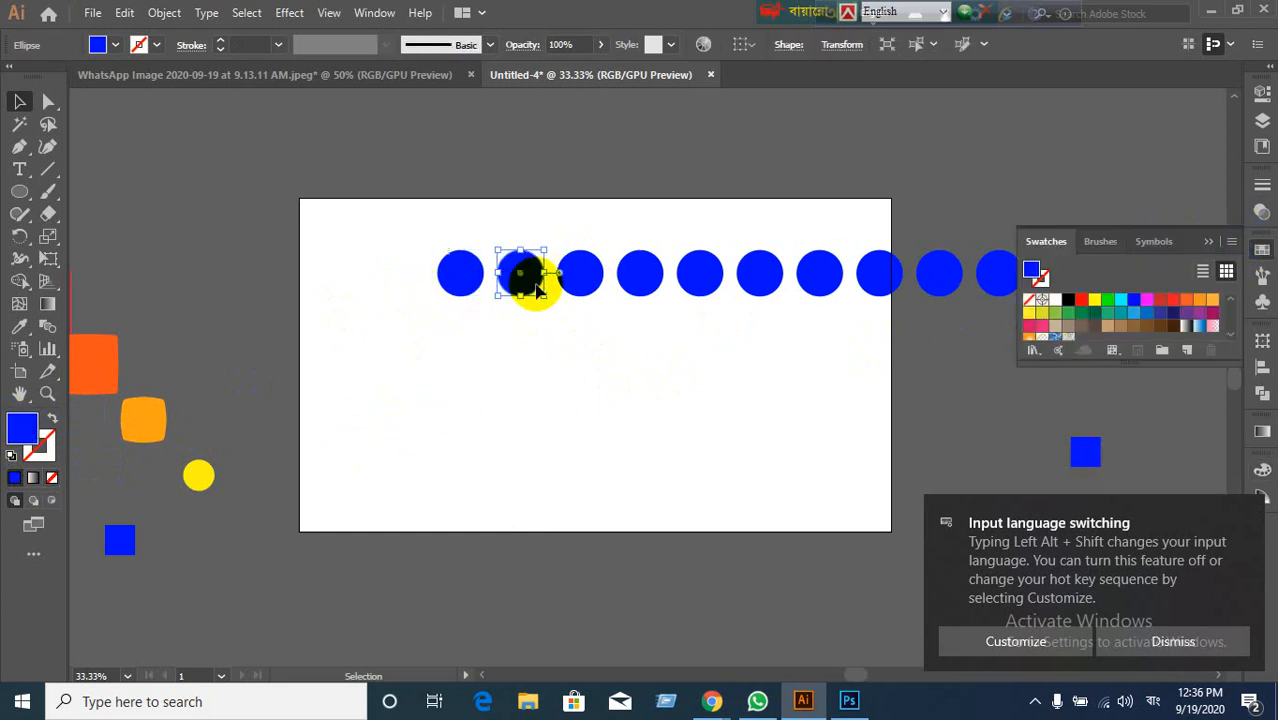
{"action": "left_click", "coordinate": [1078, 302]}
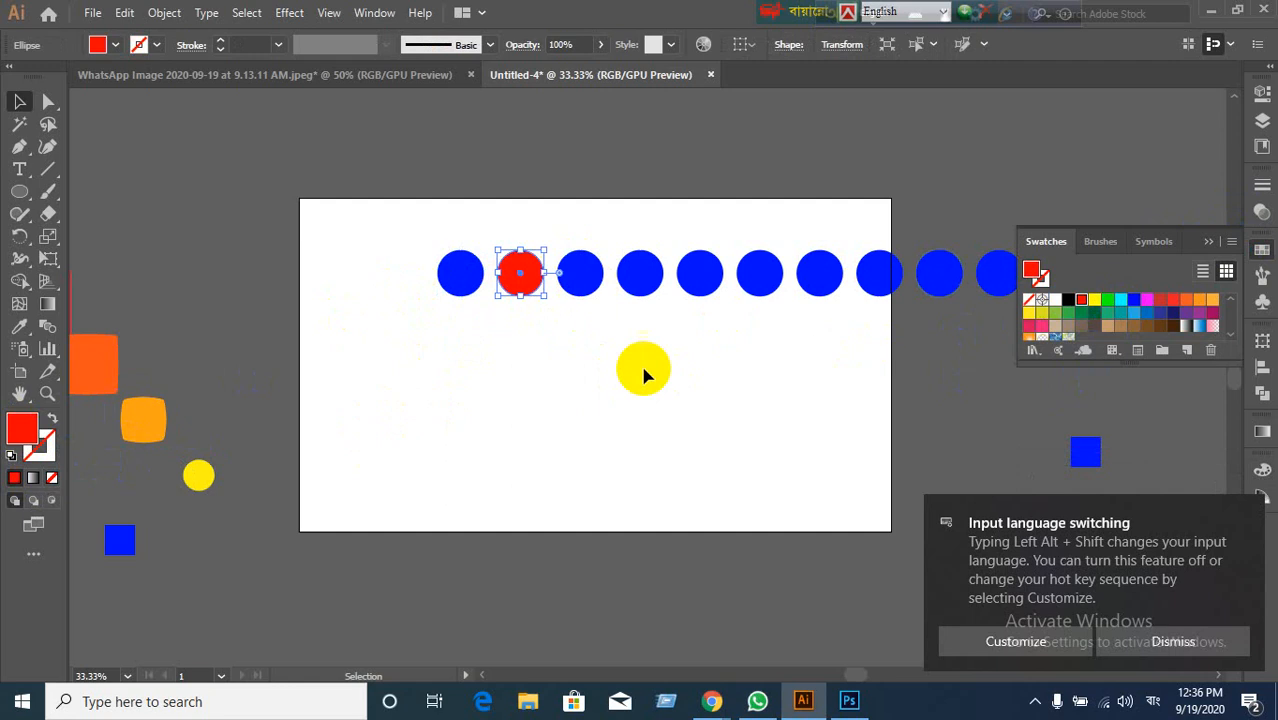
Step: Fill the third circle with green, the fourth with cyan and the fifth with light red
{"action": "left_click", "coordinate": [577, 272]}
{"action": "left_click", "coordinate": [1108, 302]}
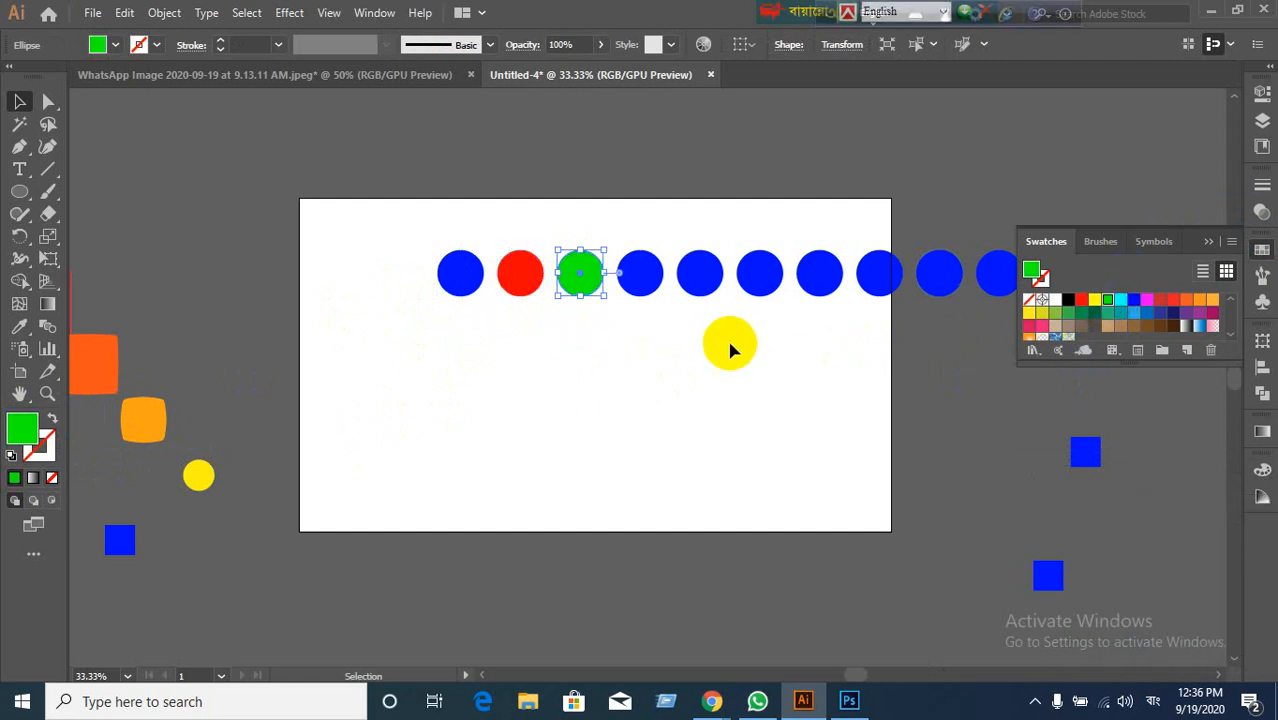
{"action": "left_click", "coordinate": [656, 294]}
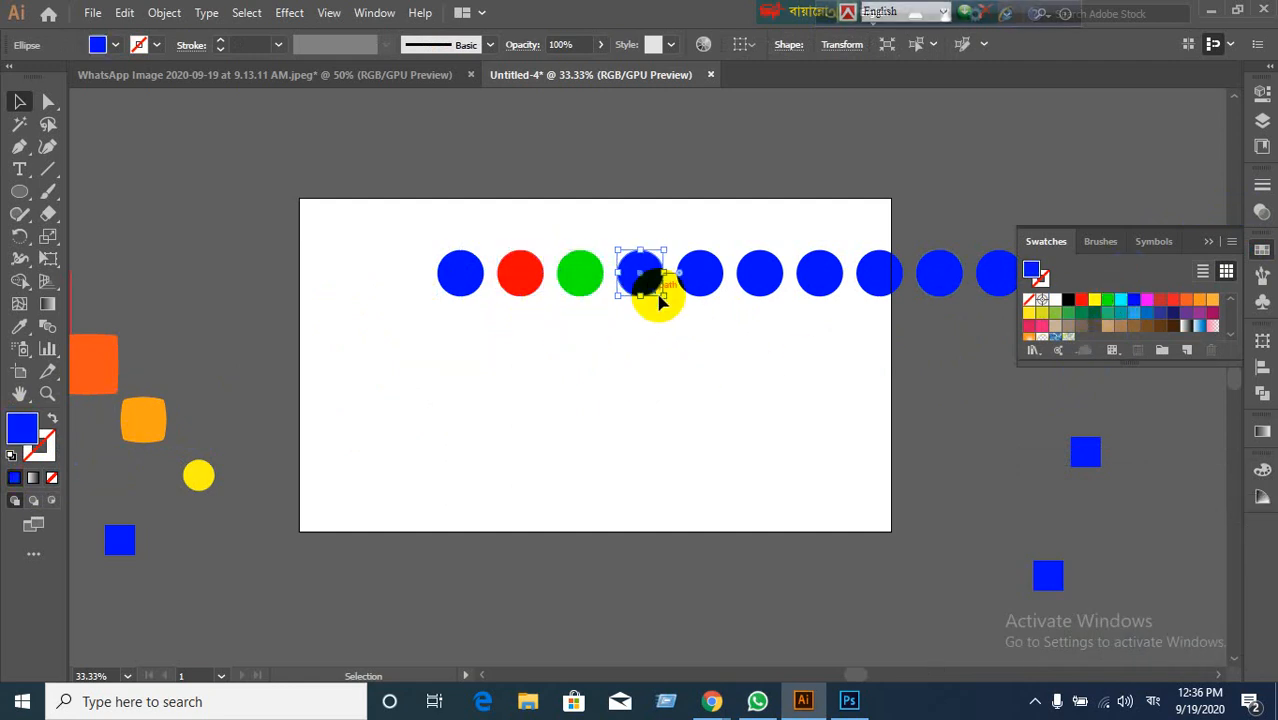
{"action": "left_click", "coordinate": [1120, 302]}
{"action": "left_click", "coordinate": [701, 283]}
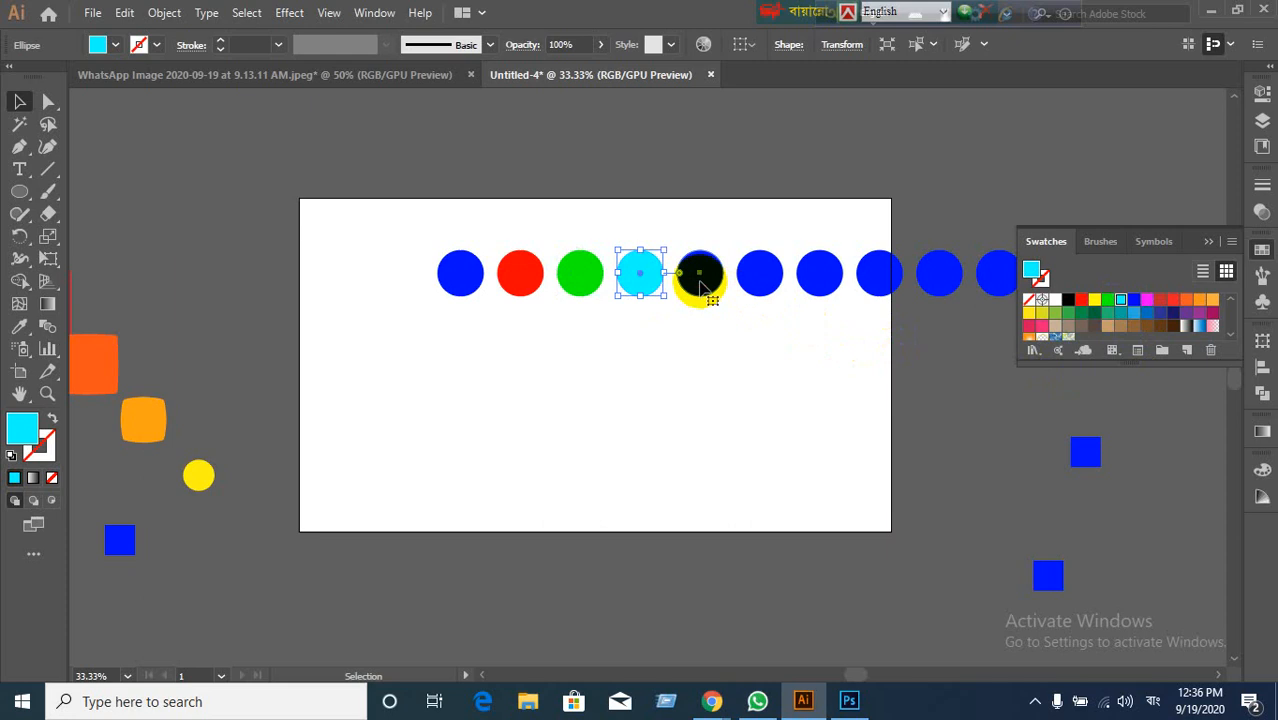
{"action": "left_click", "coordinate": [1177, 307]}
Step: Fill the sixth circle with orange and the seventh with a lighter yellowish orange
{"action": "left_click", "coordinate": [760, 284]}
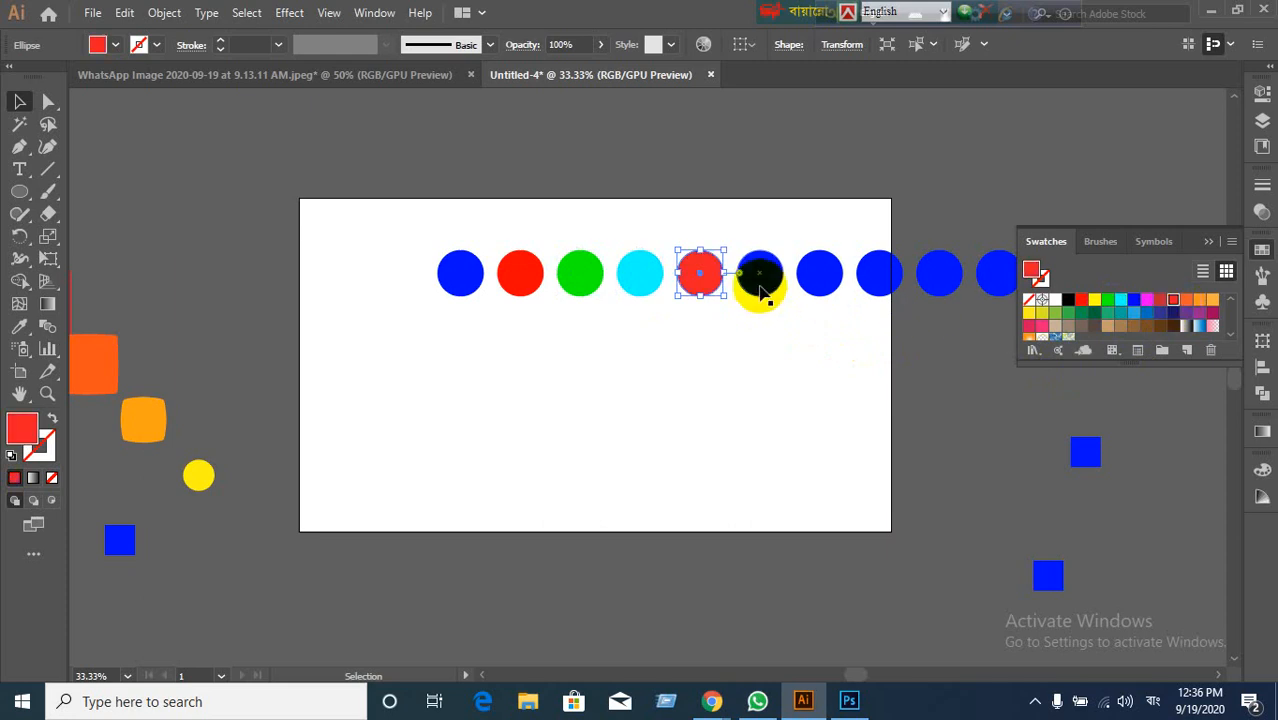
{"action": "left_click", "coordinate": [1188, 303]}
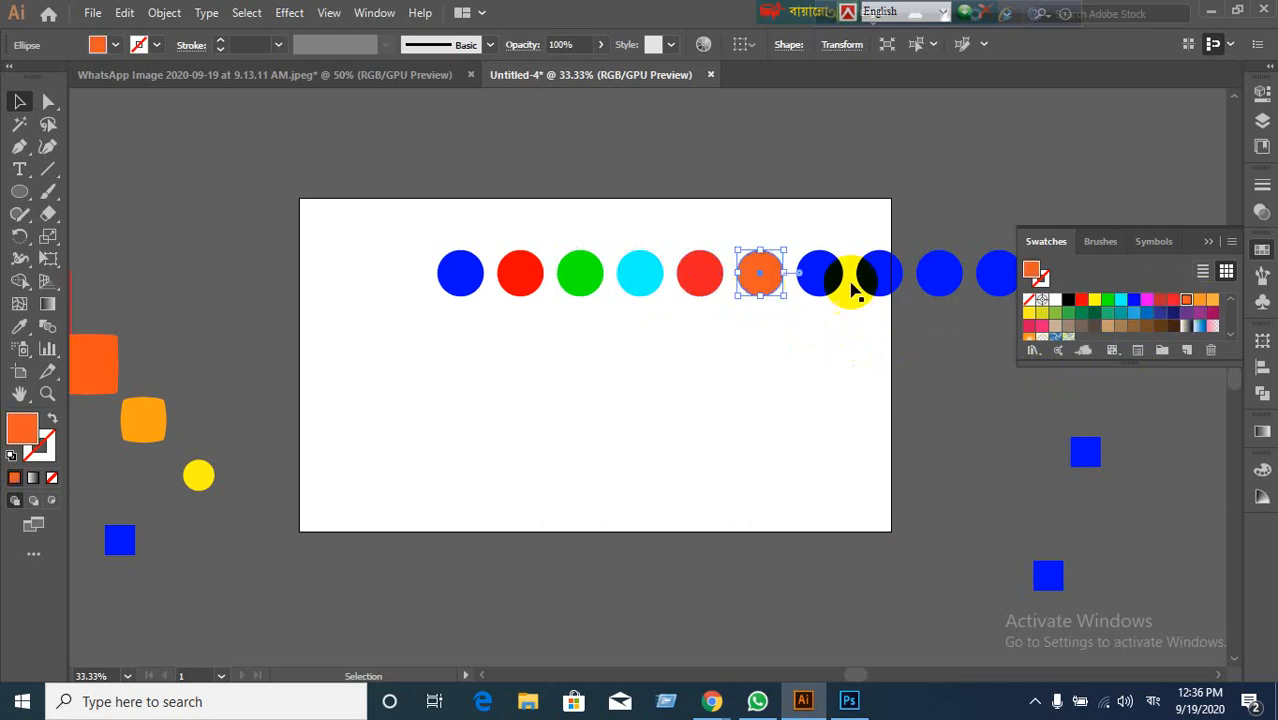
{"action": "left_click", "coordinate": [820, 282]}
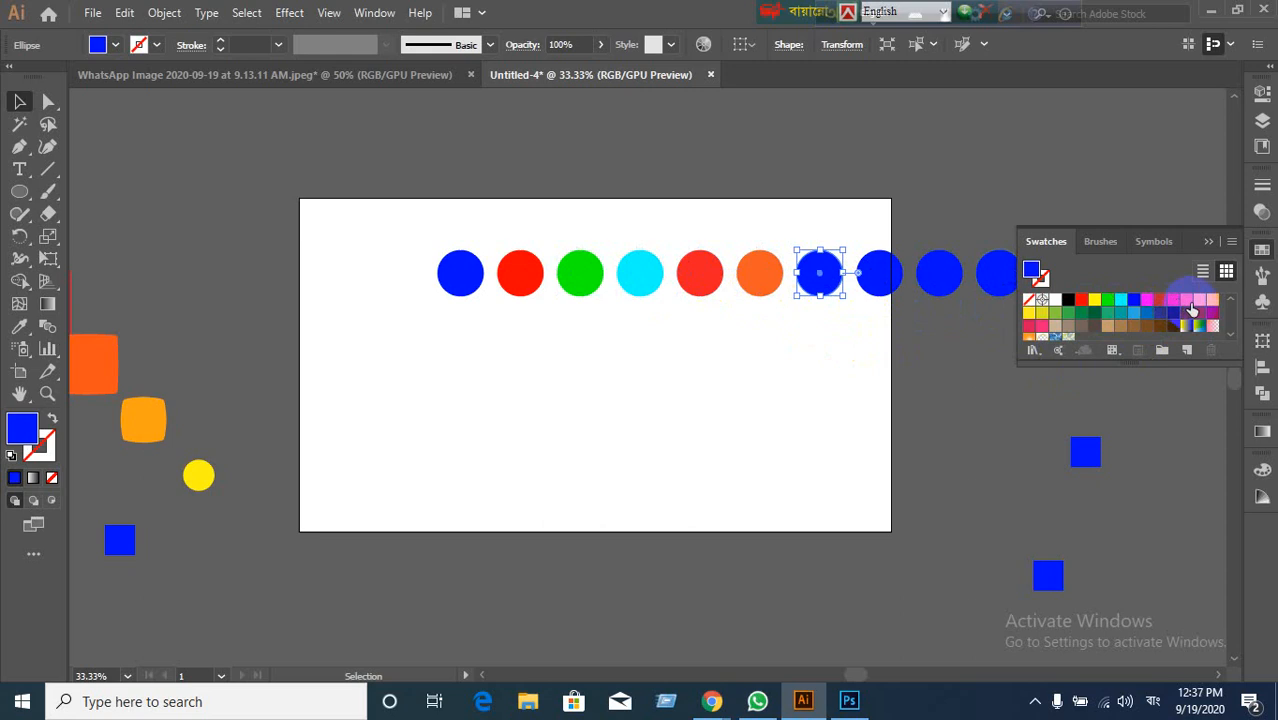
{"action": "left_click", "coordinate": [1196, 307]}
Step: Try a light orange fill on the eighth circle and change it to teal green
{"action": "left_click", "coordinate": [878, 283]}
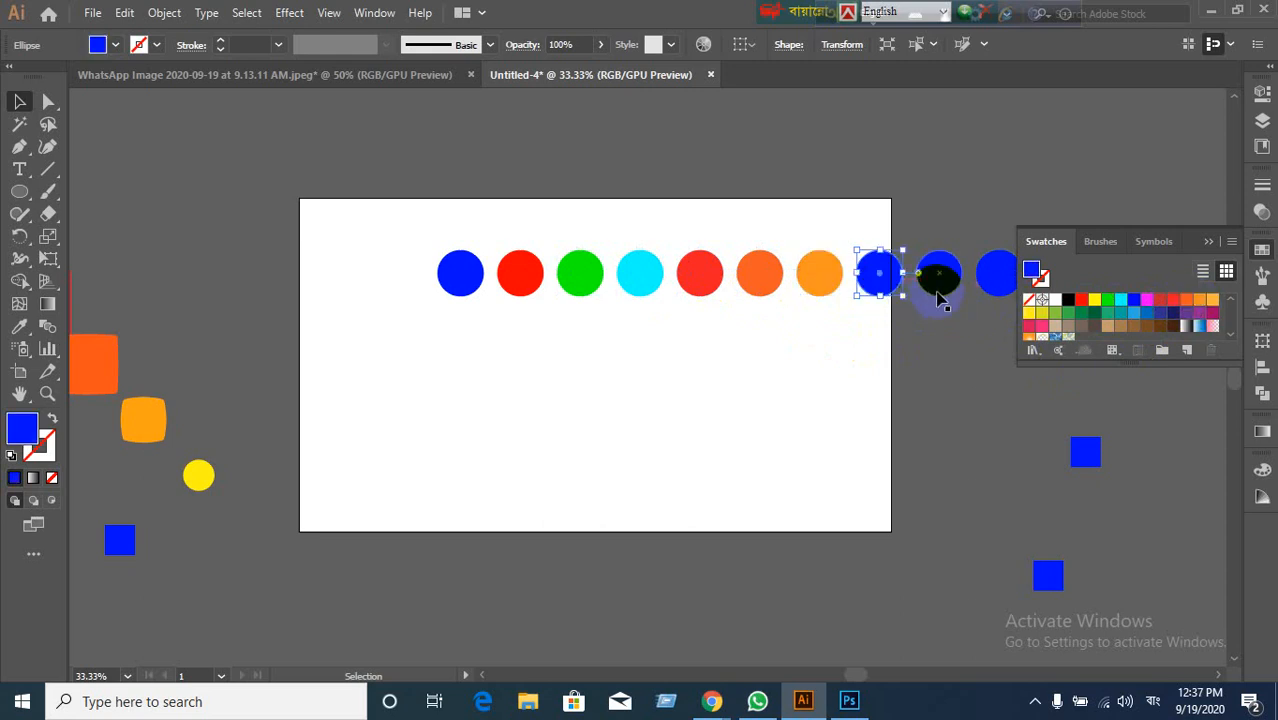
{"action": "left_click", "coordinate": [1211, 304]}
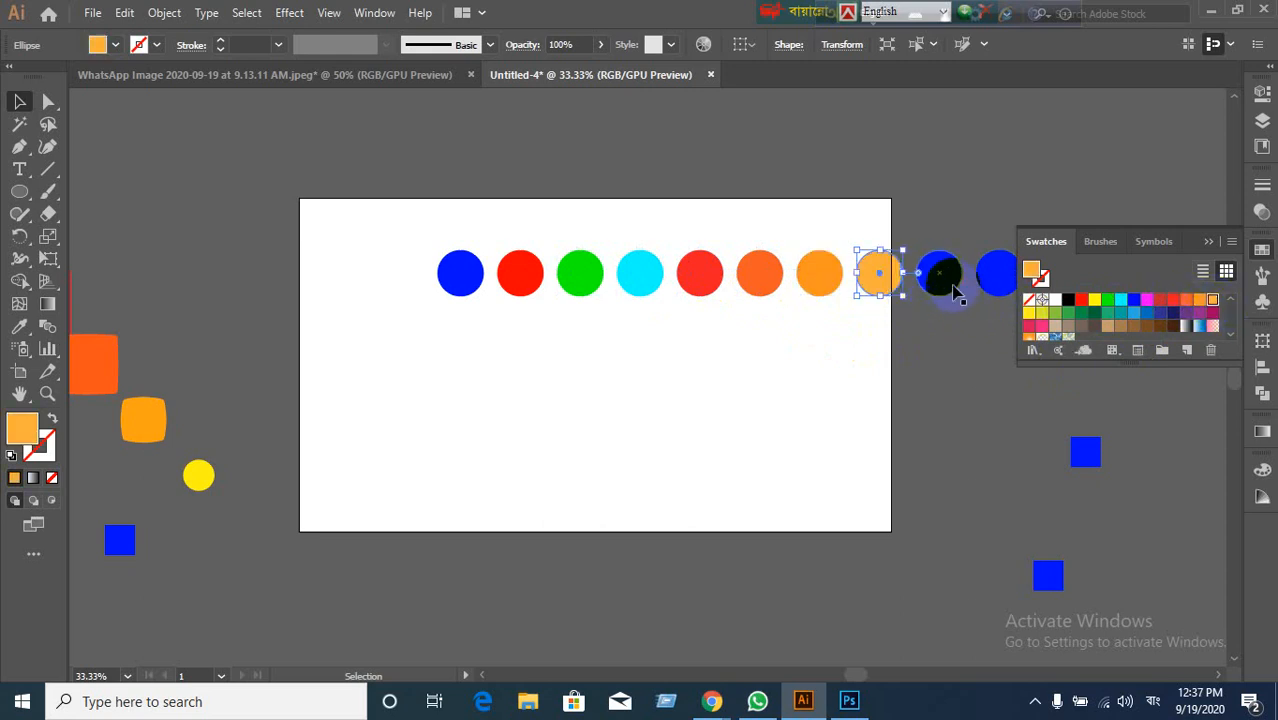
{"action": "left_click", "coordinate": [940, 283]}
{"action": "left_click", "coordinate": [889, 285]}
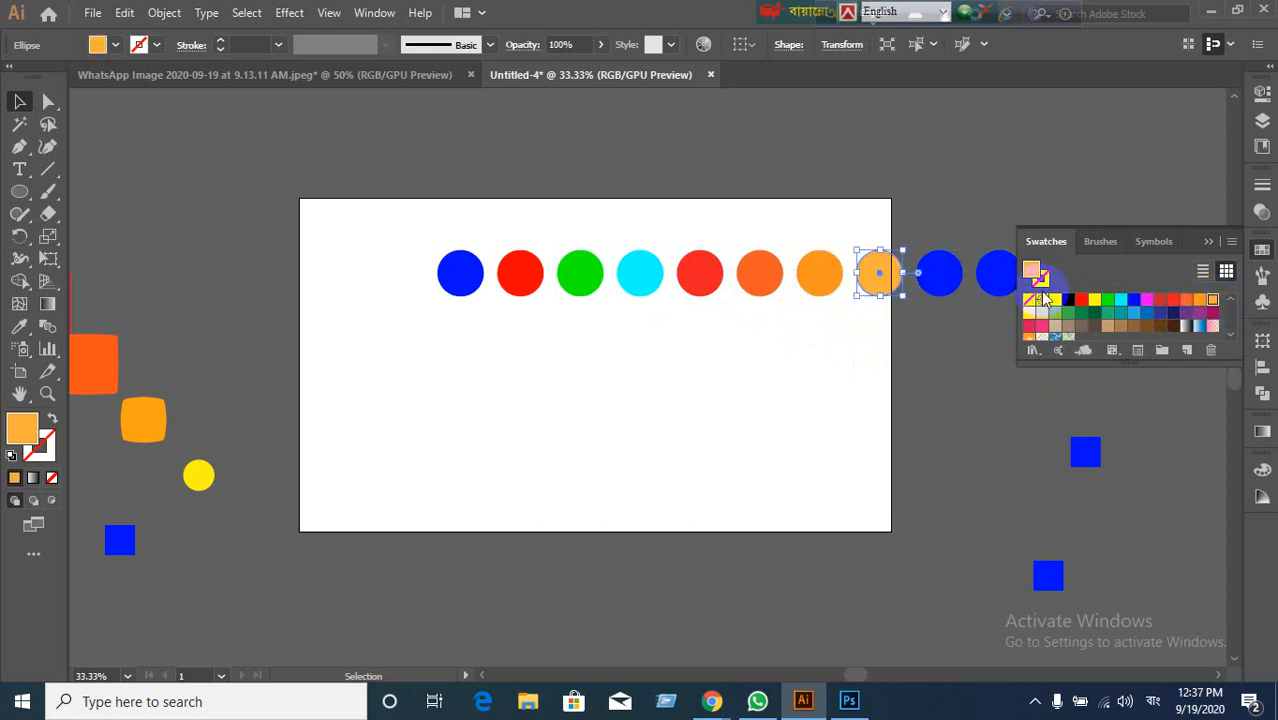
{"action": "left_click", "coordinate": [1109, 314]}
Step: Fill the ninth circle with pink and the tenth with dark navy blue, leaving nothing selected
{"action": "left_click", "coordinate": [941, 279]}
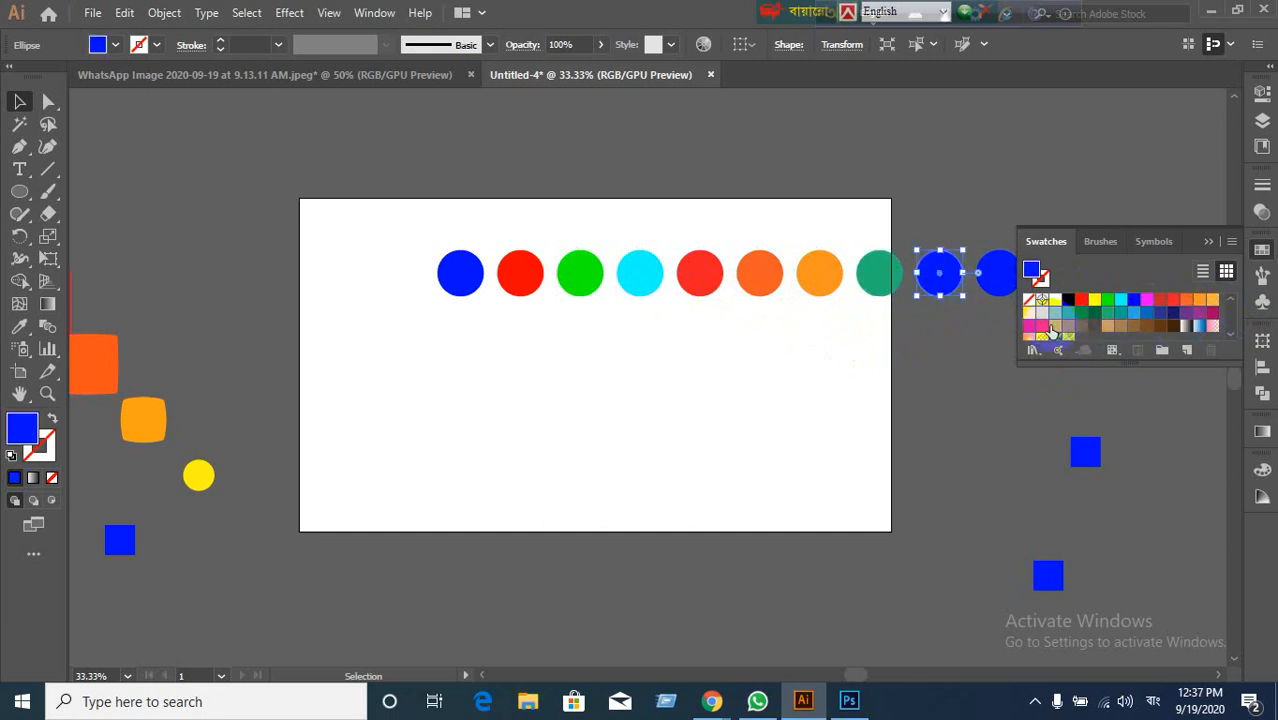
{"action": "left_click", "coordinate": [1043, 328]}
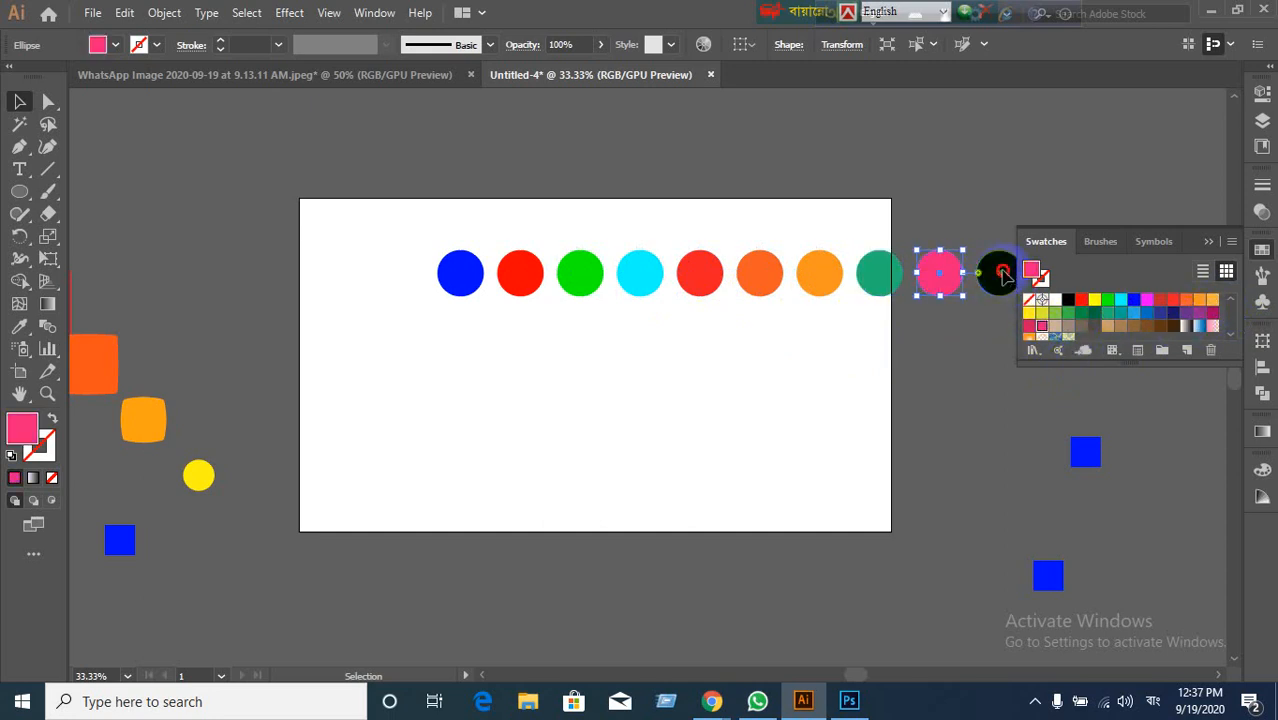
{"action": "left_click", "coordinate": [1000, 274]}
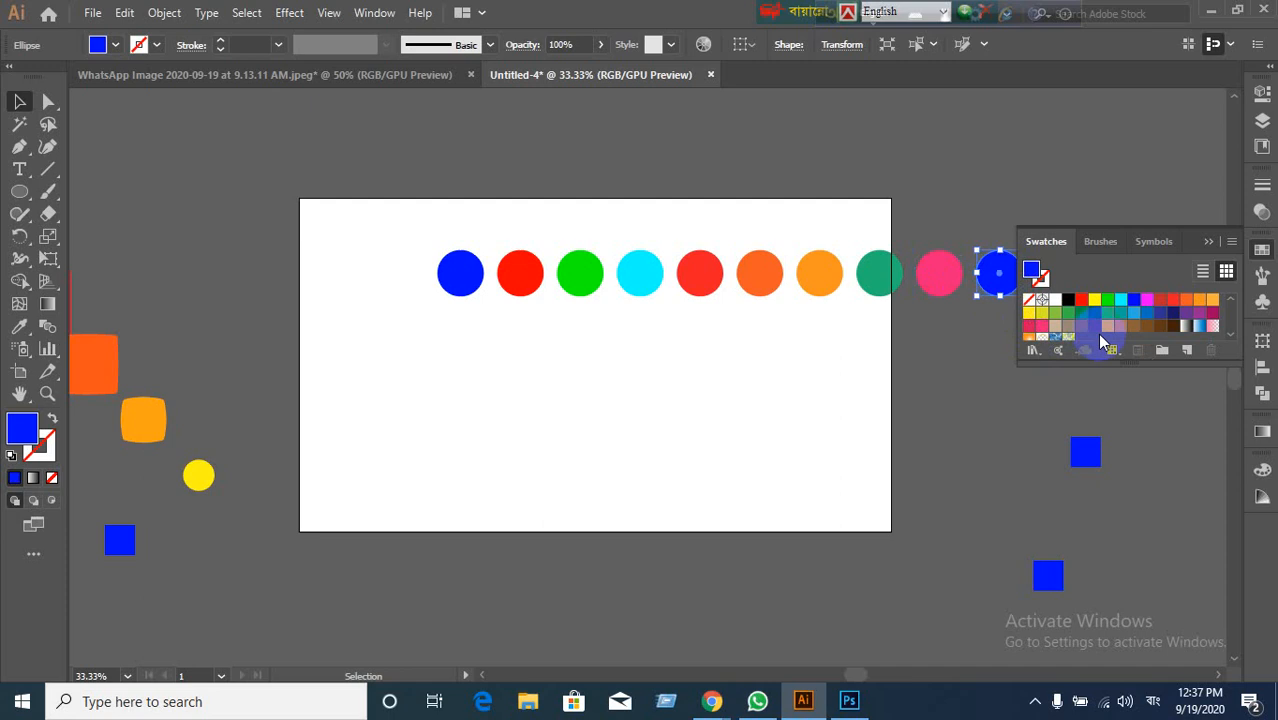
{"action": "left_click", "coordinate": [1170, 320]}
{"action": "left_click", "coordinate": [685, 426]}
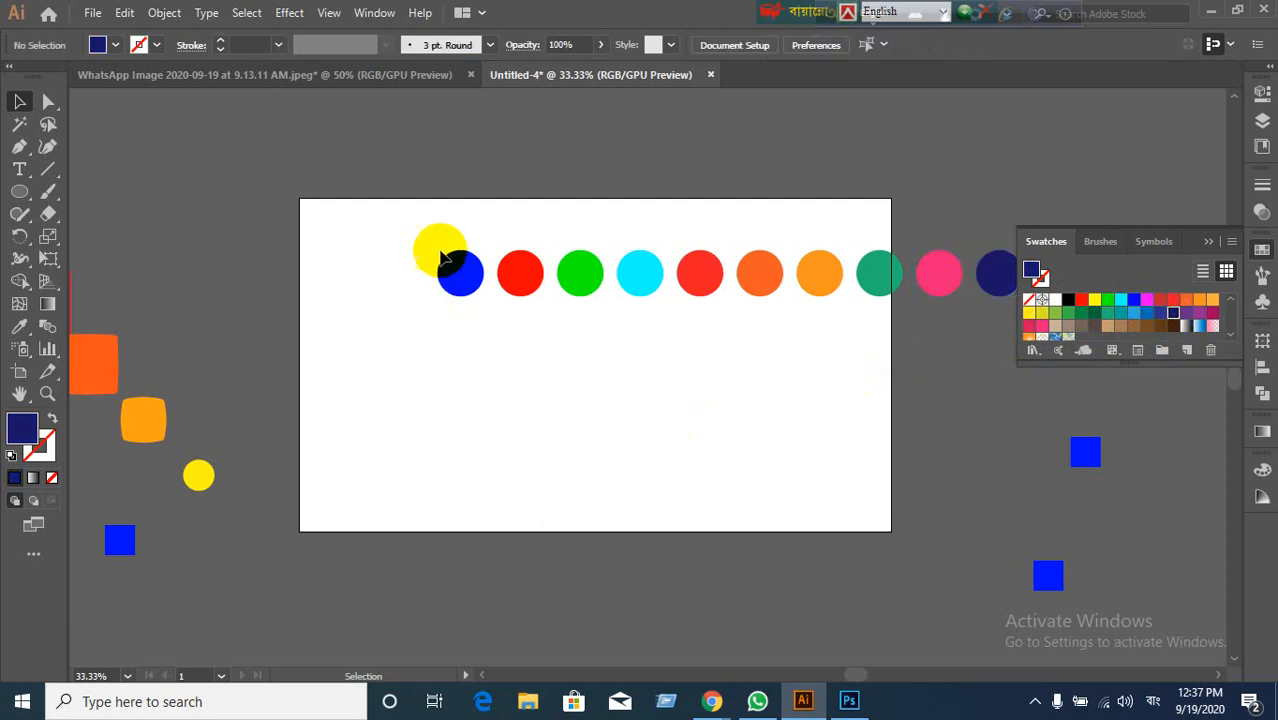
Step: Move the row of ten circles to the top of the artboard and place a copy of the row above the artboard
{"action": "left_click_drag", "start_coordinate": [419, 226], "coordinate": [866, 249]}
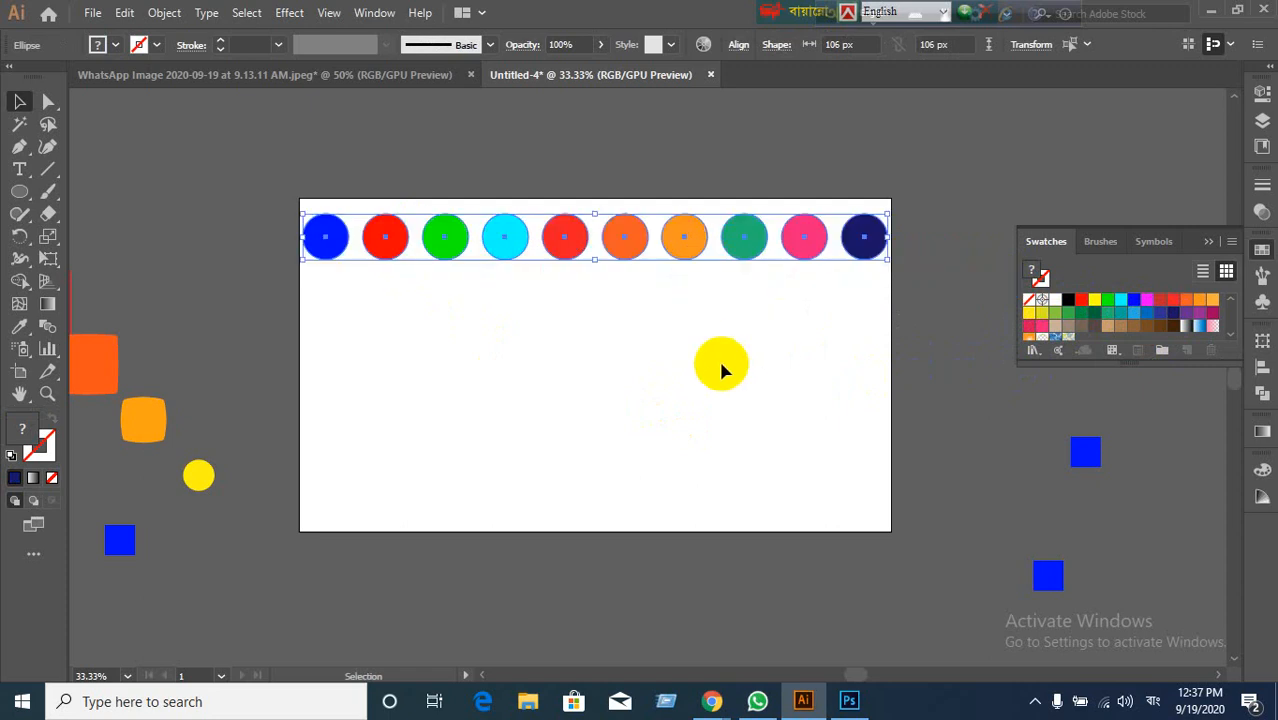
{"action": "left_click", "coordinate": [670, 420]}
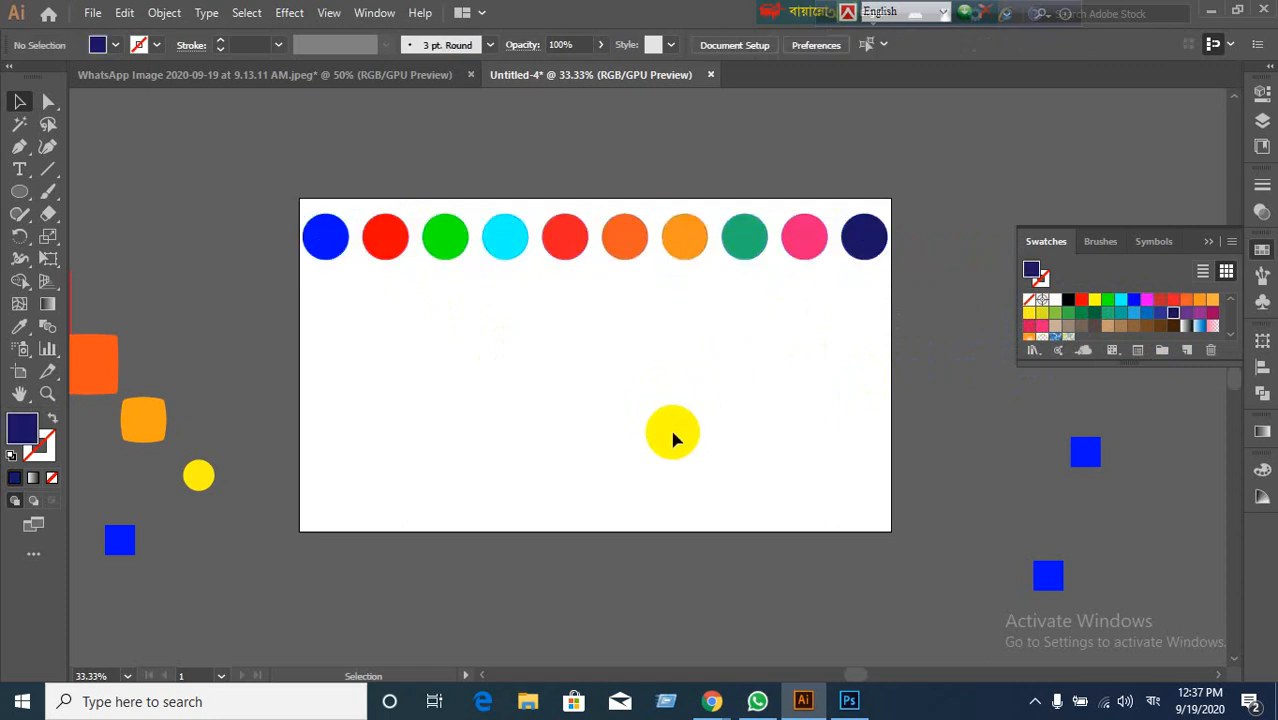
{"action": "left_click_drag", "start_coordinate": [672, 437], "coordinate": [325, 236]}
{"action": "left_click_drag", "start_coordinate": [1016, 341], "coordinate": [1018, 339]}
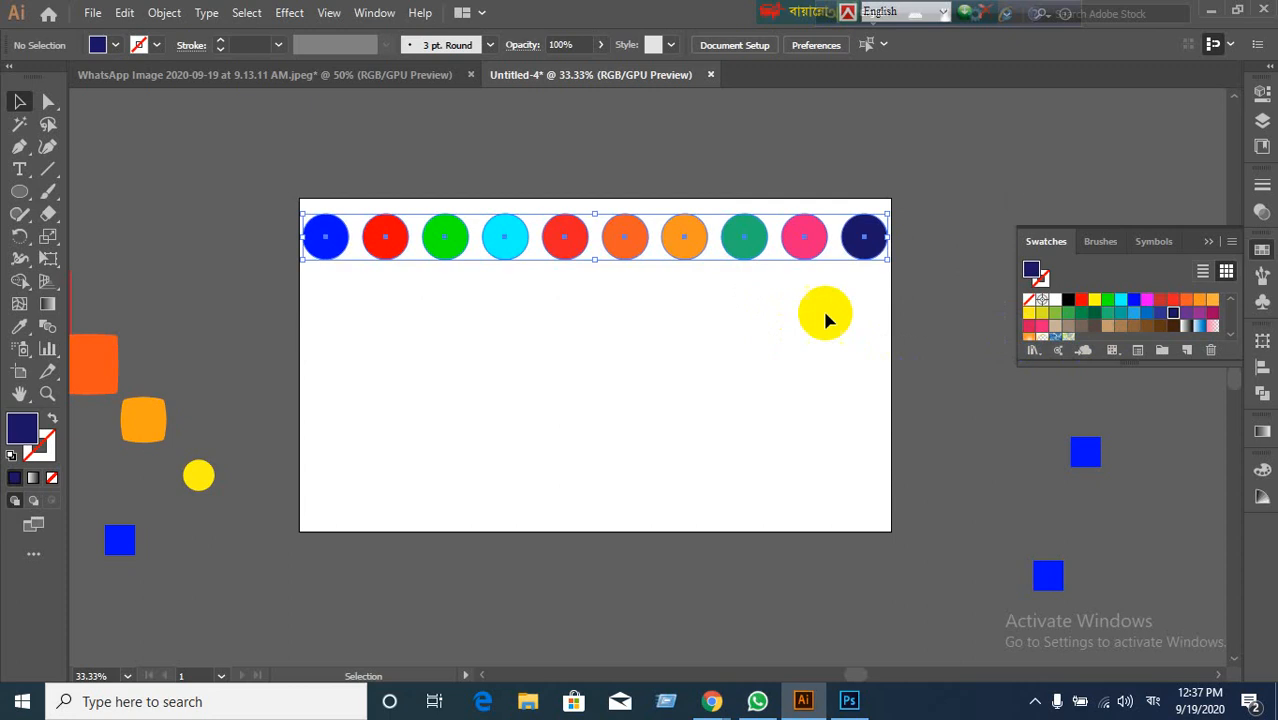
{"action": "left_click_drag", "start_coordinate": [872, 250], "coordinate": [1098, 150]}
{"action": "left_click", "coordinate": [620, 428]}
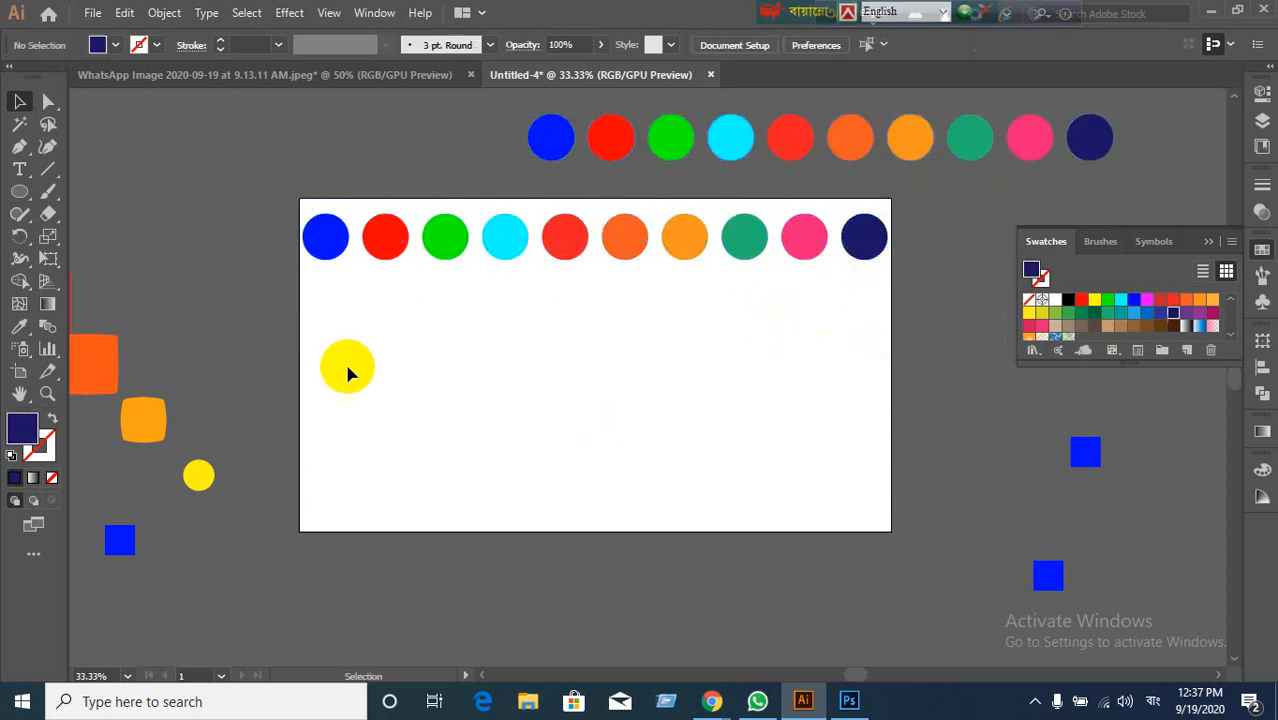
Step: Blend the ten circles on the artboard into one continuous multicolored bar and deselect it
{"action": "left_click_drag", "start_coordinate": [251, 217], "coordinate": [870, 295]}
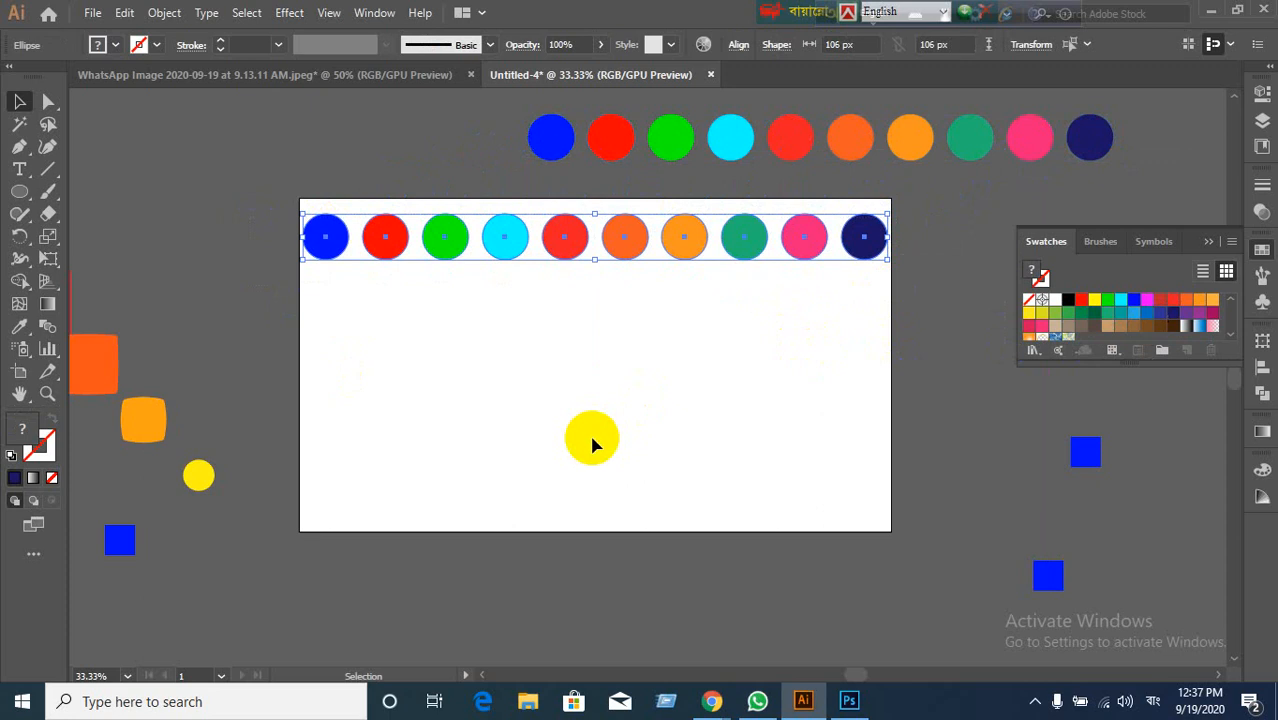
{"action": "left_click", "coordinate": [160, 14]}
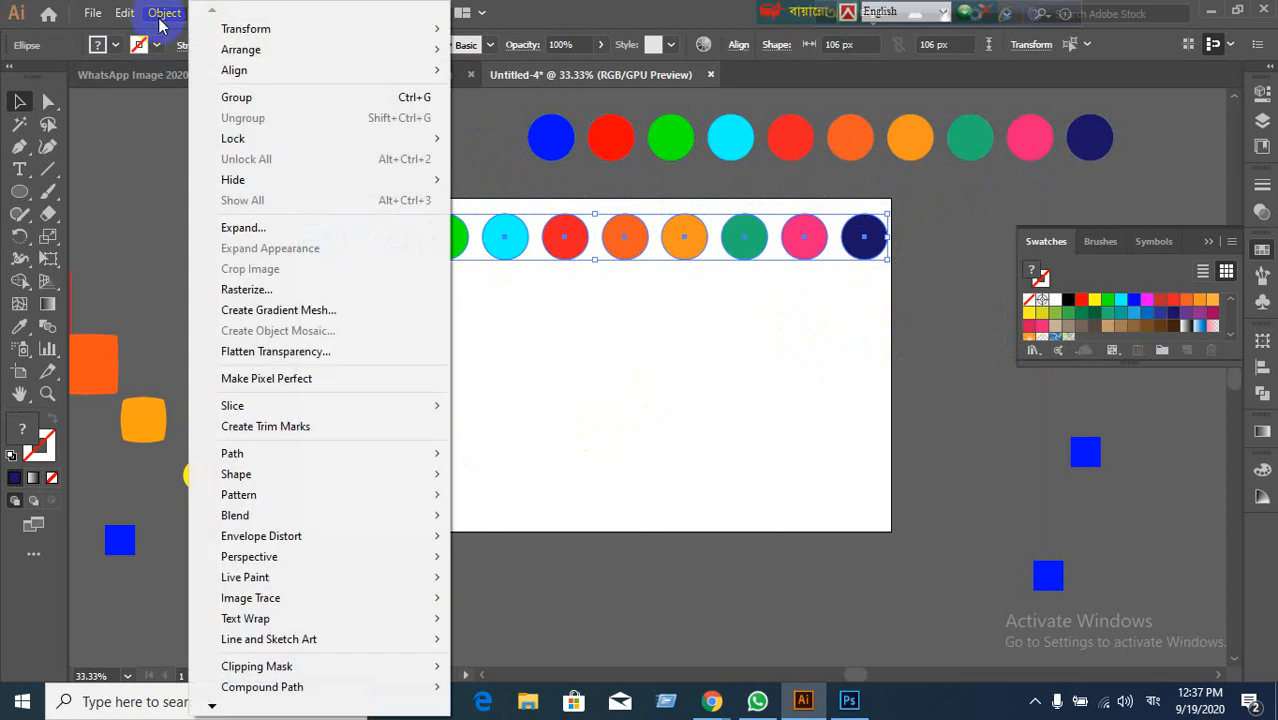
{"action": "mouse_move", "coordinate": [239, 520]}
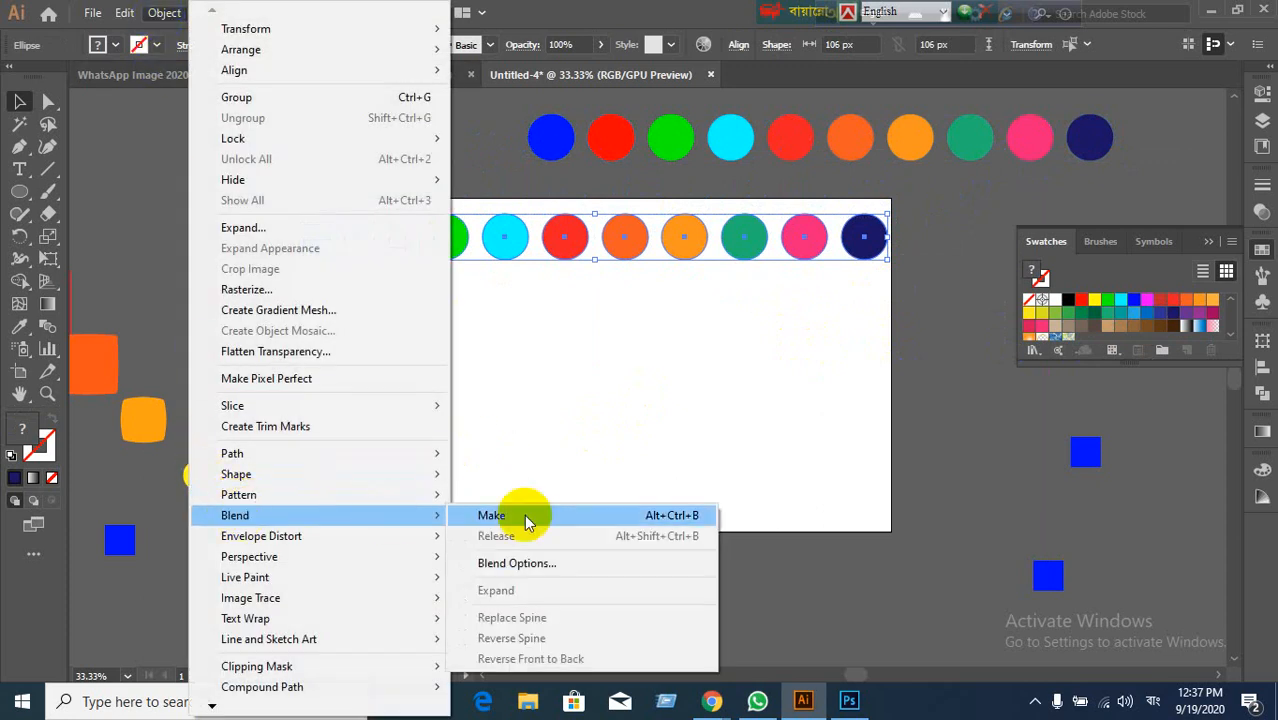
{"action": "left_click", "coordinate": [497, 515]}
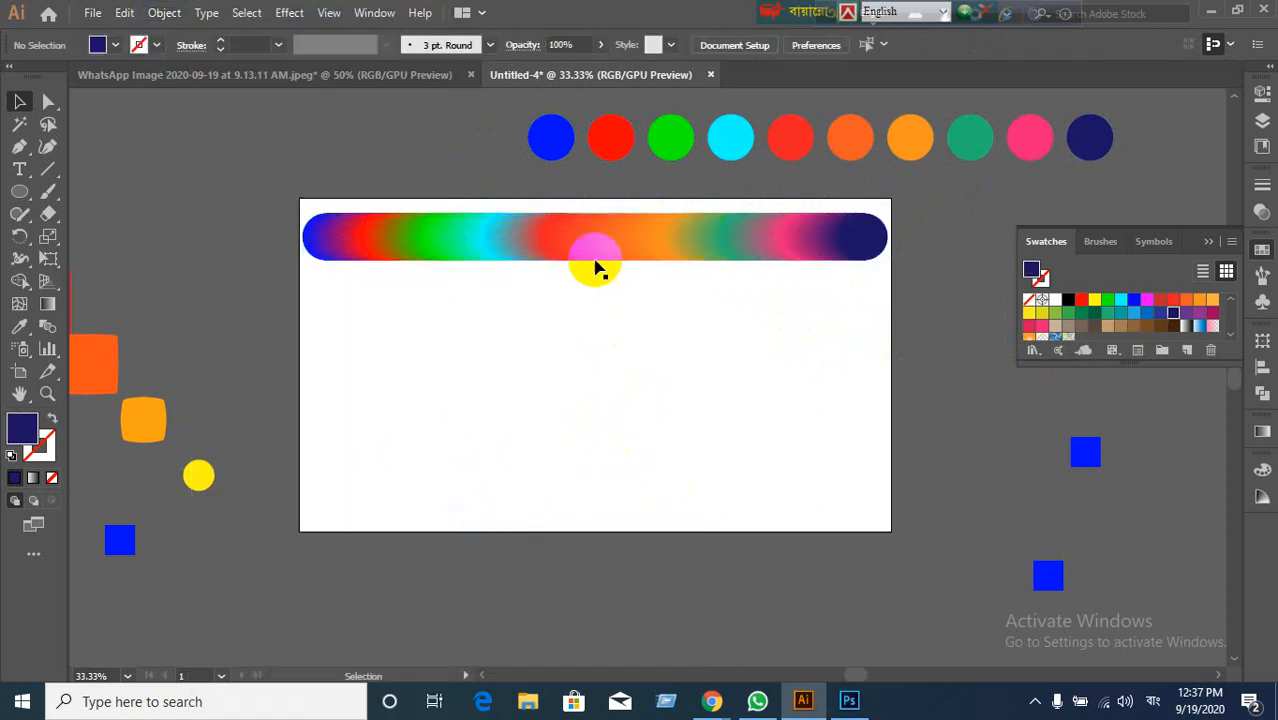
{"action": "left_click", "coordinate": [591, 256]}
{"action": "left_click", "coordinate": [640, 408]}
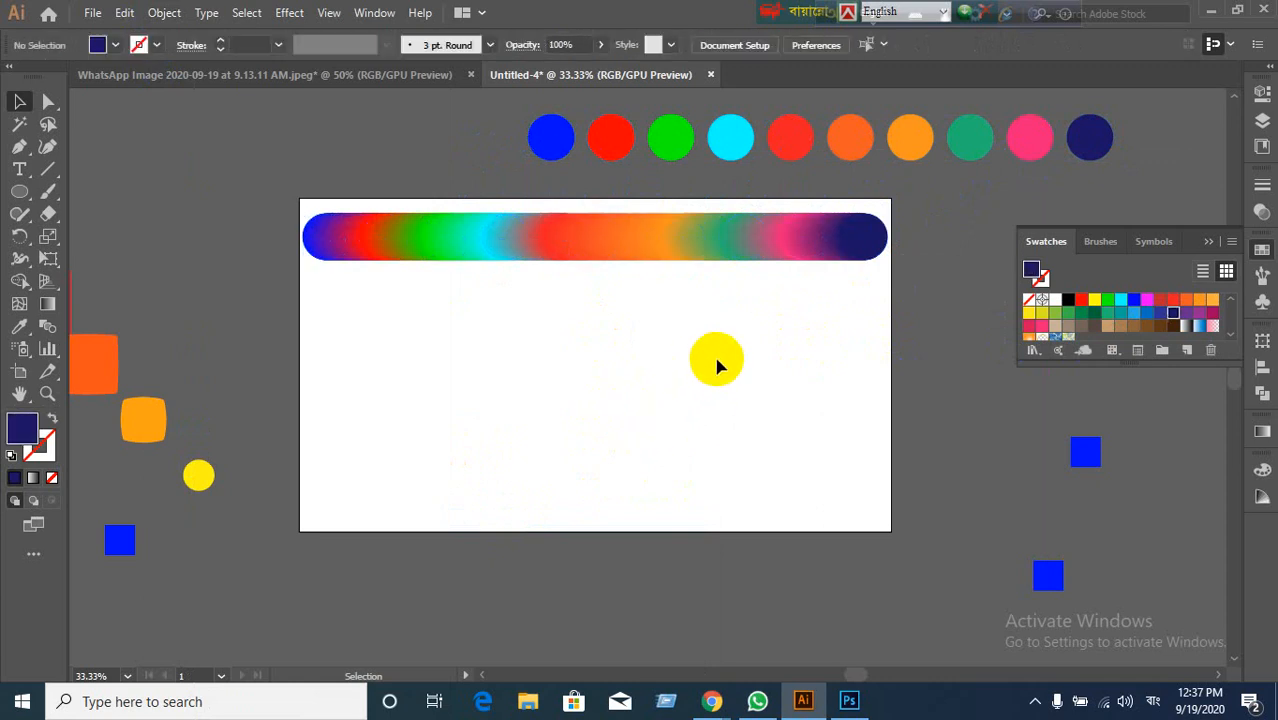
{"action": "left_click", "coordinate": [456, 250]}
{"action": "left_click", "coordinate": [276, 343]}
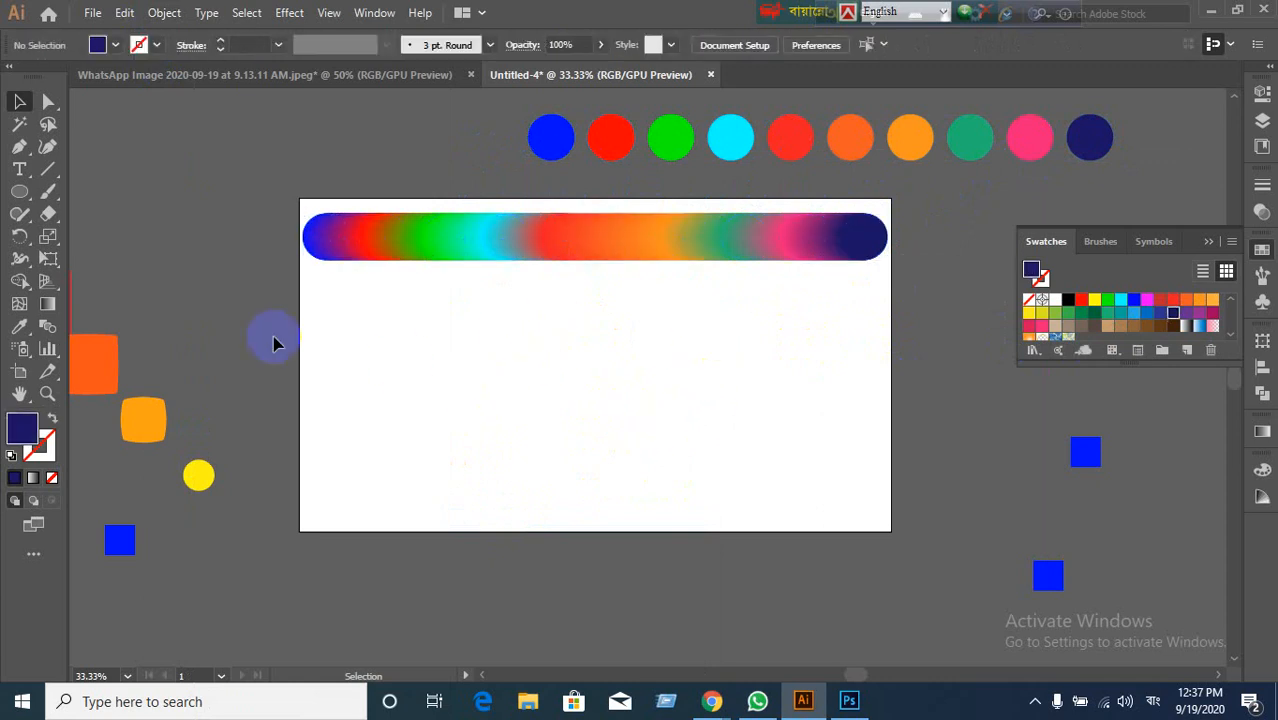
Step: Draw a large circle with no fill and a dark navy outline, and center it below the multicolored bar
{"action": "left_click", "coordinate": [10, 192]}
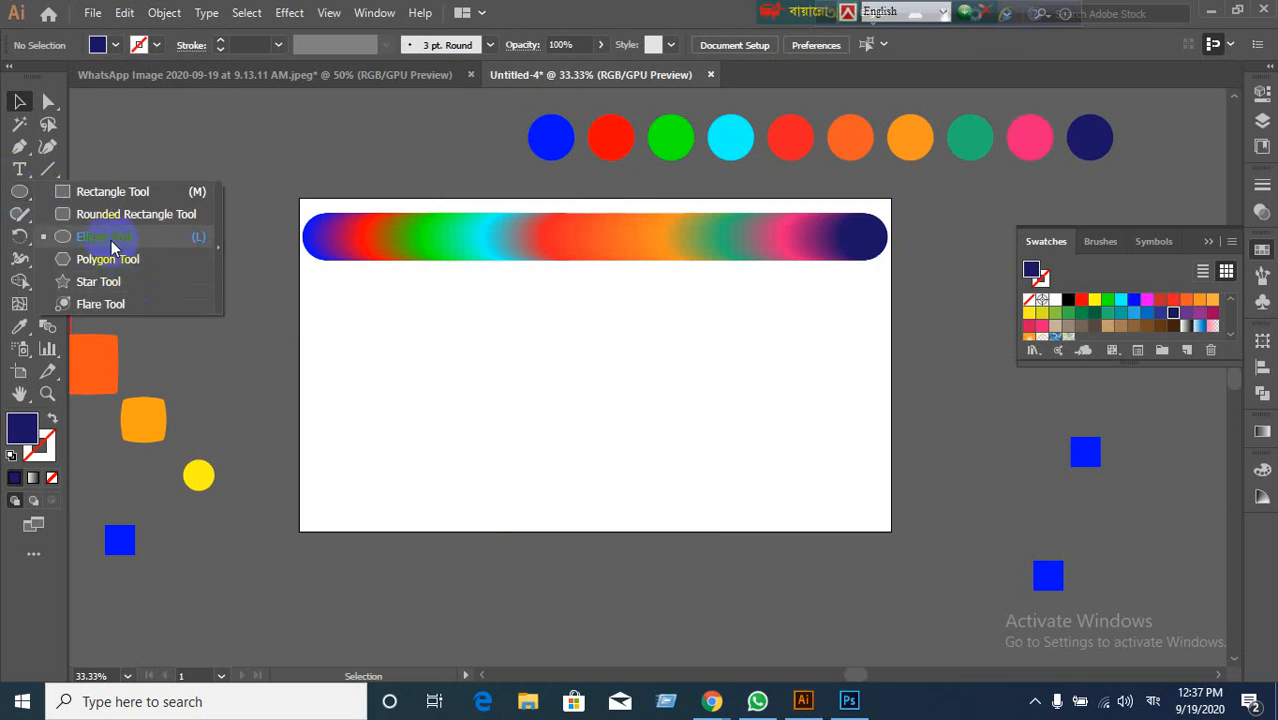
{"action": "left_click", "coordinate": [190, 234]}
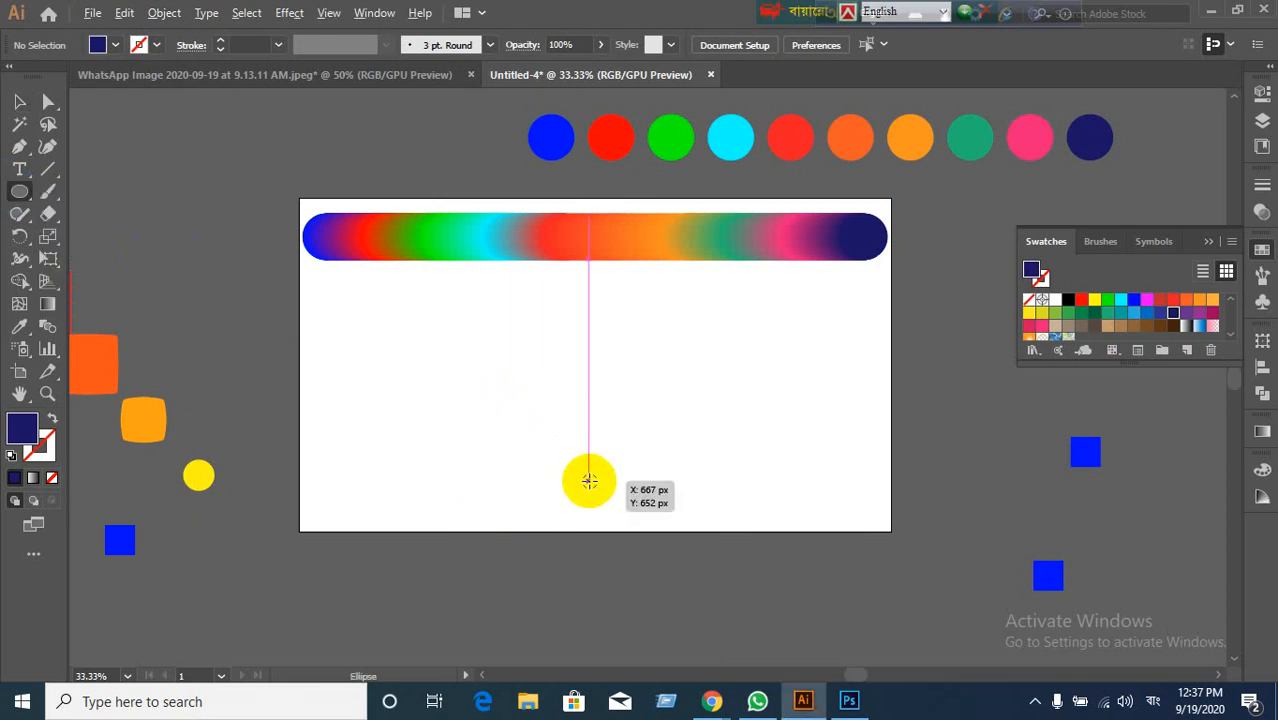
{"action": "left_click_drag", "start_coordinate": [468, 340], "coordinate": [668, 539]}
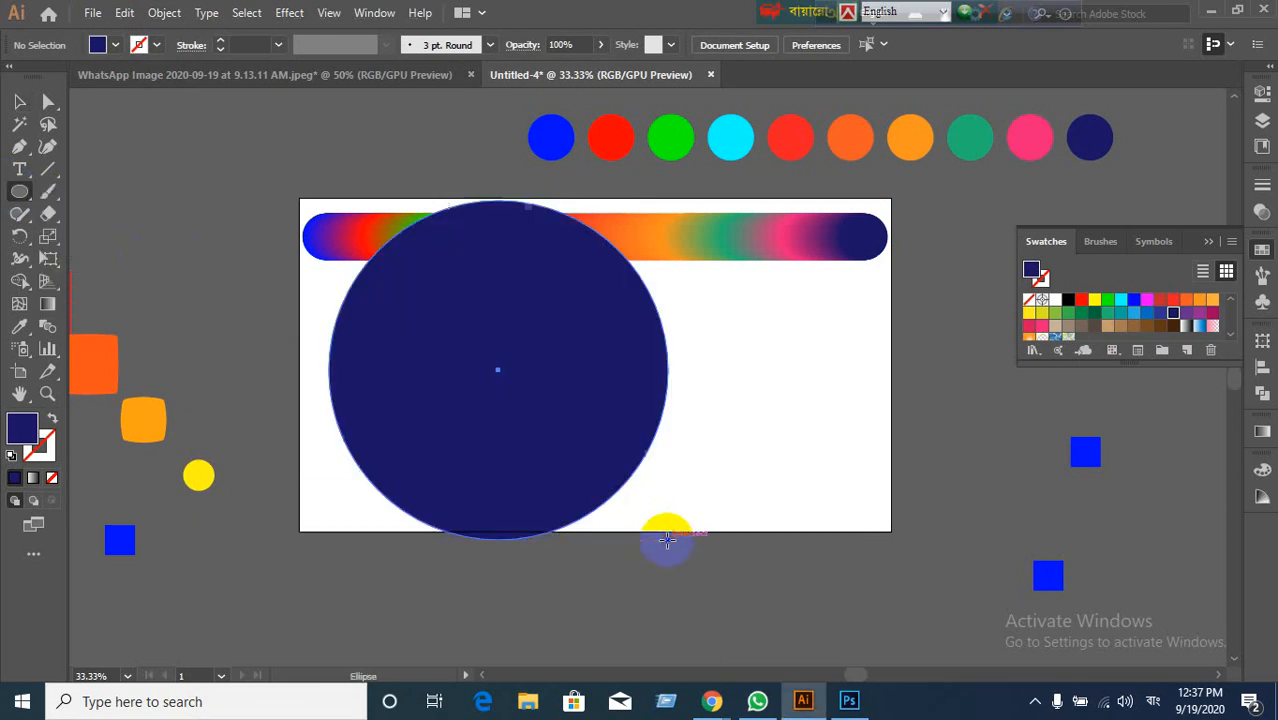
{"action": "left_click", "coordinate": [54, 421]}
{"action": "left_click", "coordinate": [16, 101]}
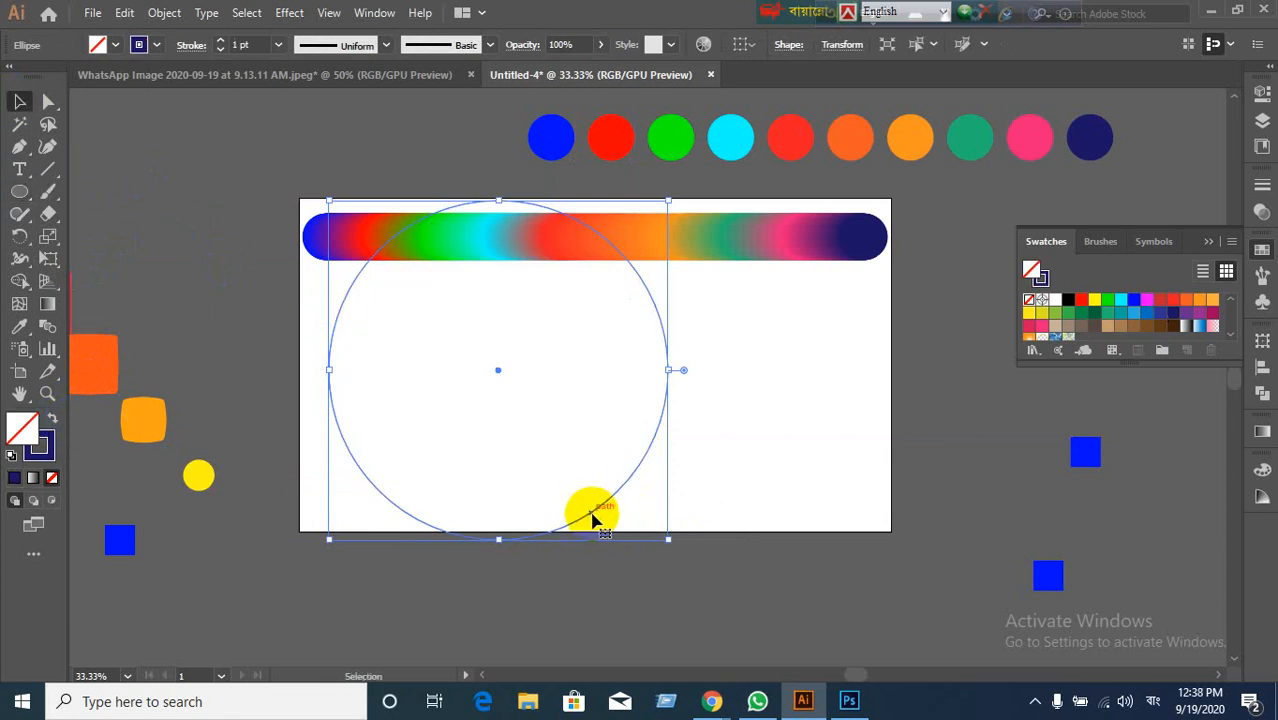
{"action": "left_click_drag", "start_coordinate": [593, 517], "coordinate": [690, 598]}
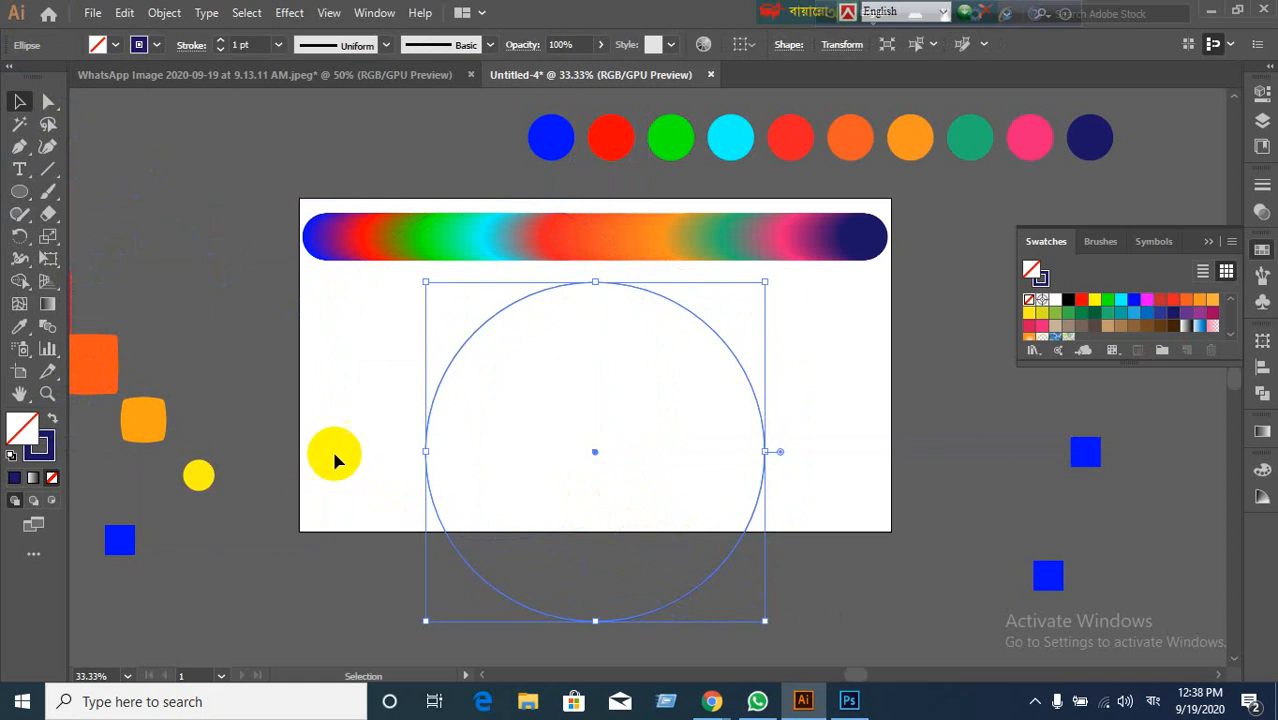
Step: Replace the multicolored blend's spine with the large circle
{"action": "left_click", "coordinate": [335, 460]}
{"action": "left_click_drag", "start_coordinate": [238, 228], "coordinate": [545, 512]}
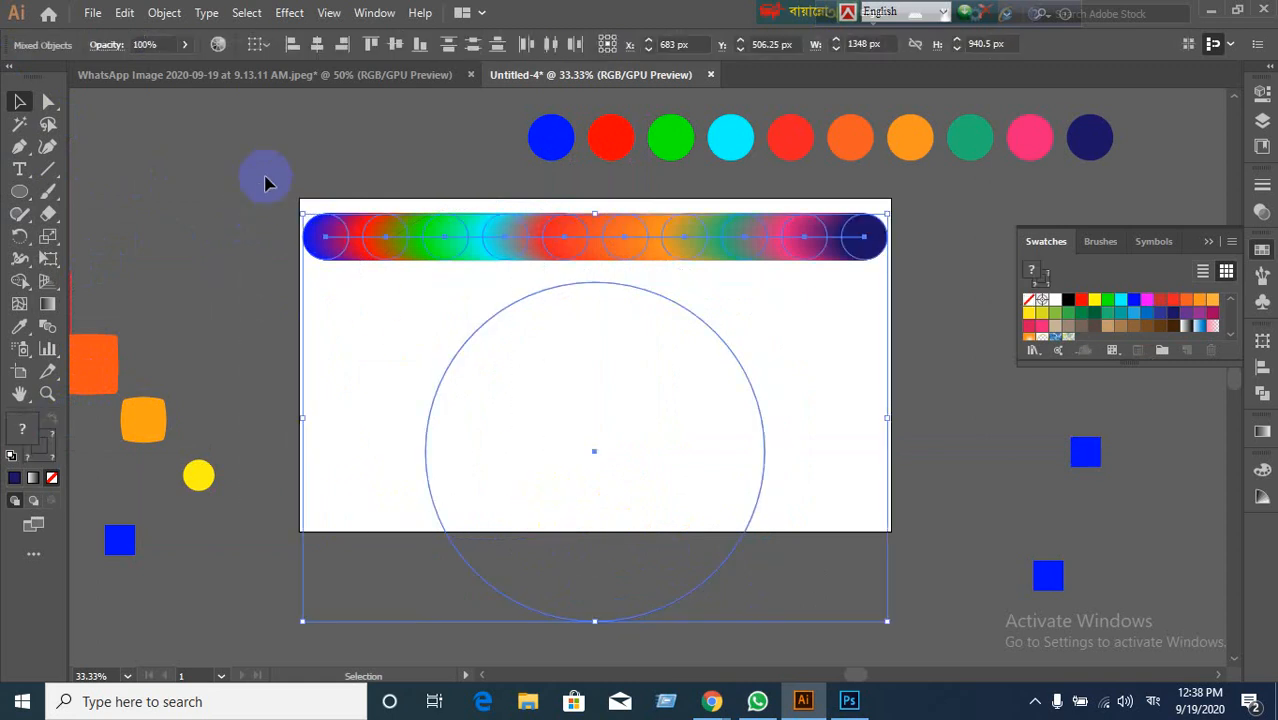
{"action": "left_click", "coordinate": [162, 13]}
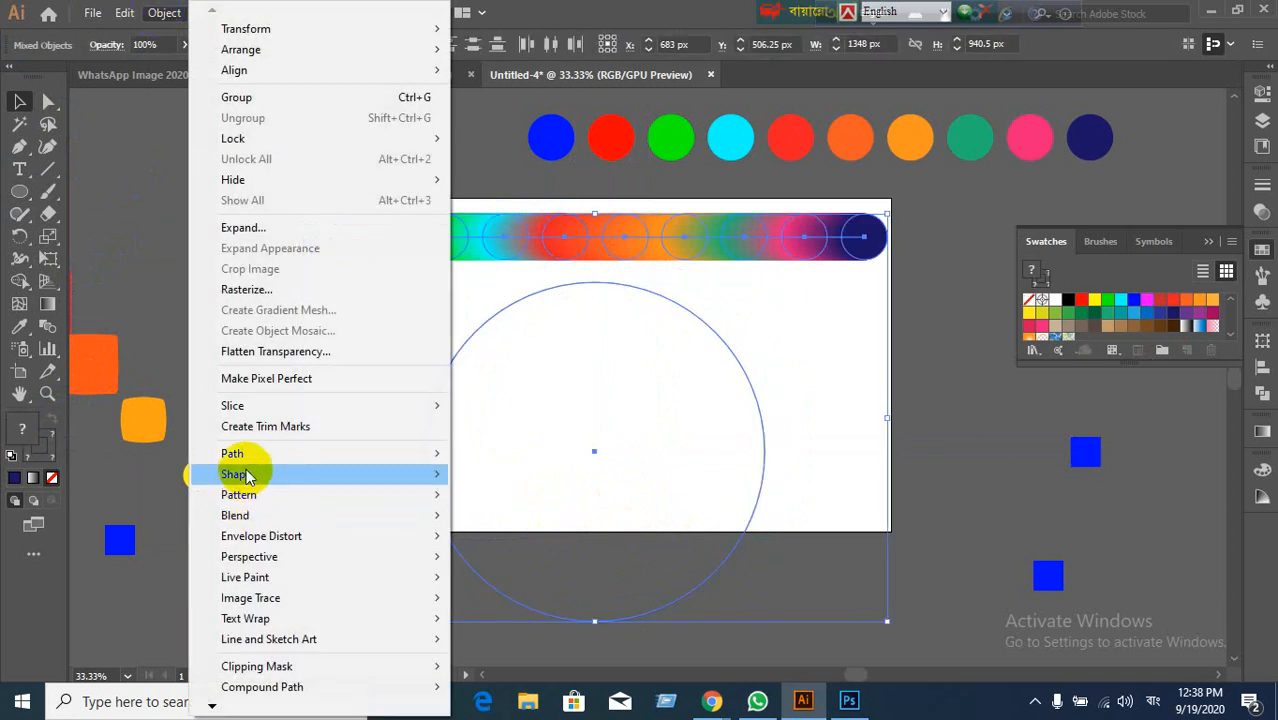
{"action": "mouse_move", "coordinate": [232, 514]}
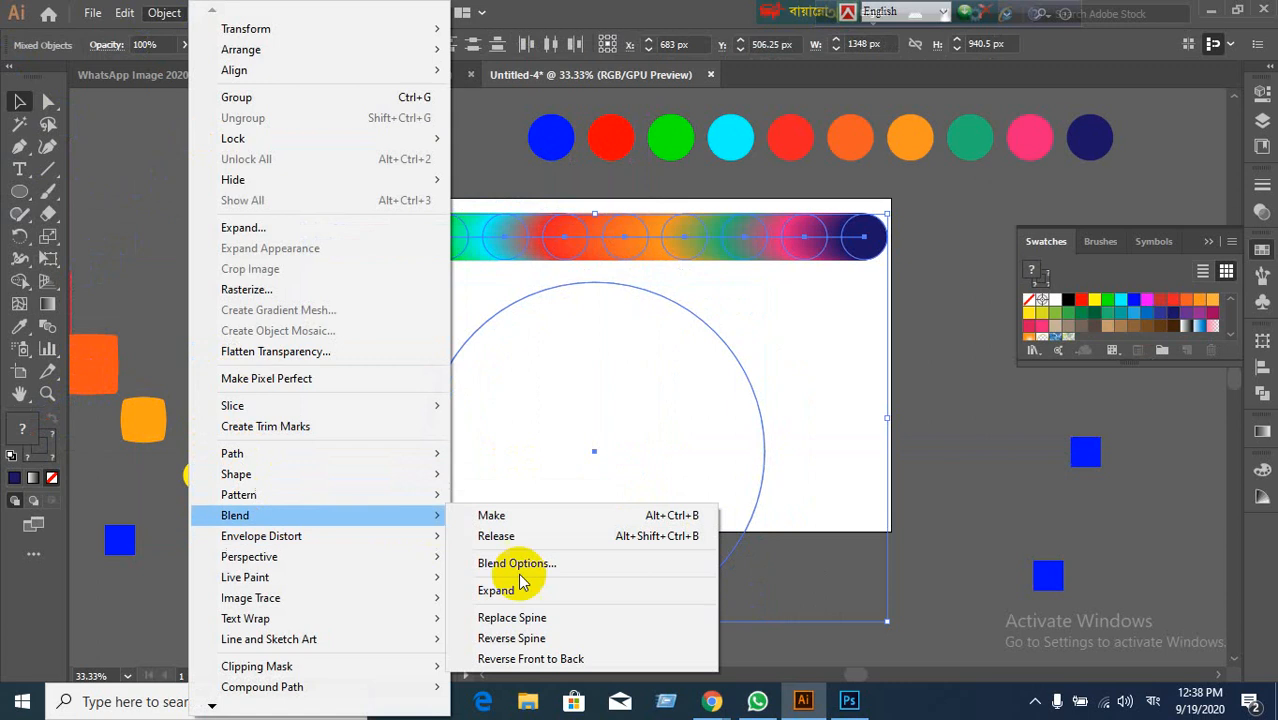
{"action": "left_click", "coordinate": [543, 620]}
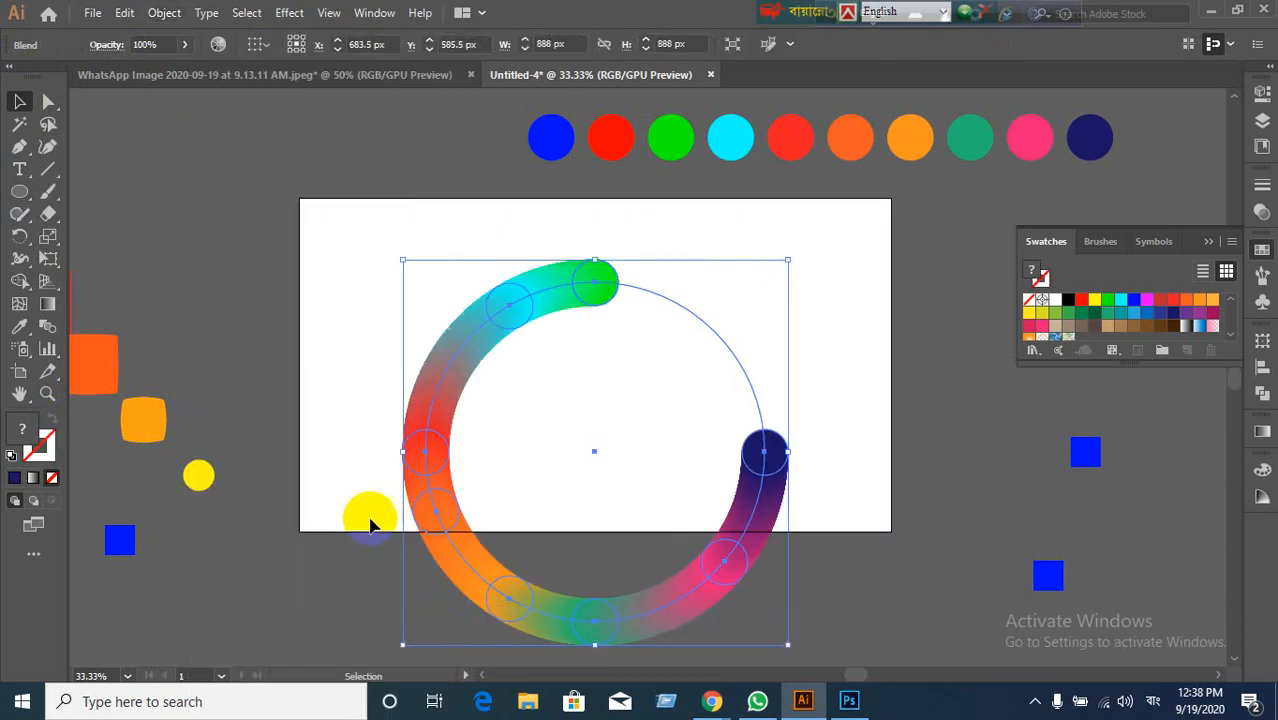
{"action": "left_click", "coordinate": [362, 485]}
Step: Move the large ring-shaped blend up and to the left on the artboard, and inspect its circular path
{"action": "left_click_drag", "start_coordinate": [350, 385], "coordinate": [763, 648]}
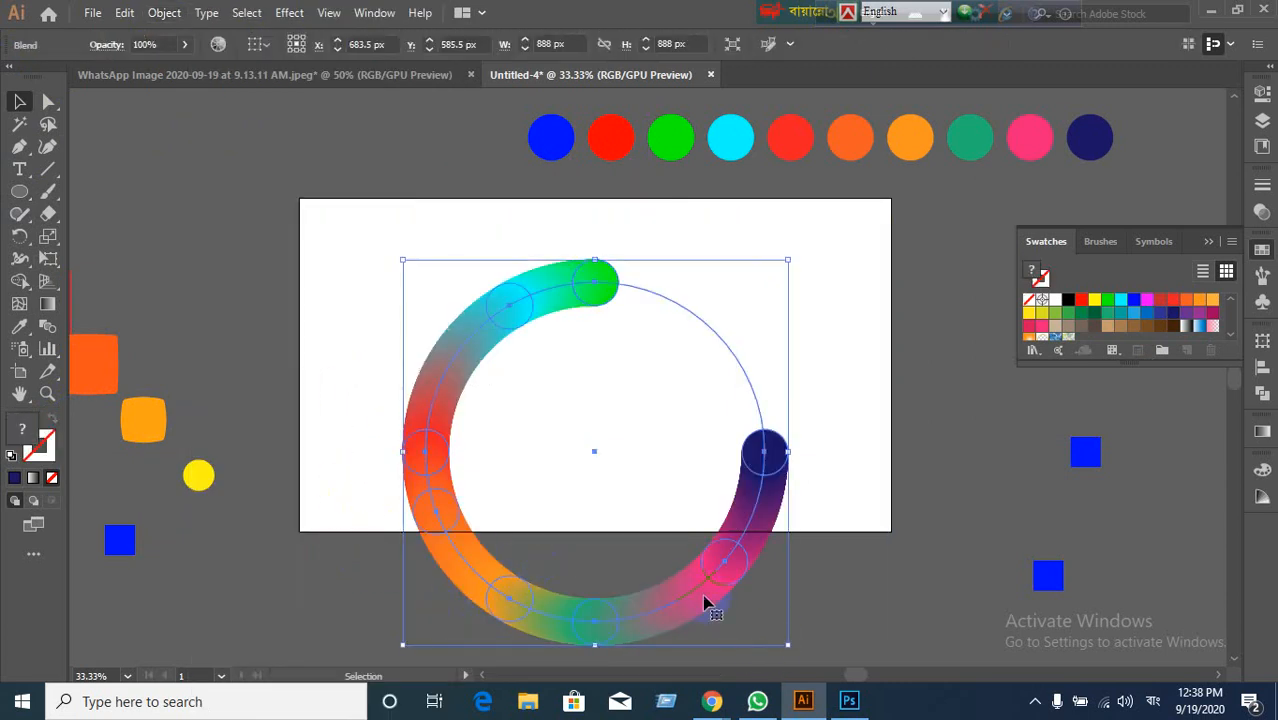
{"action": "left_click_drag", "start_coordinate": [704, 603], "coordinate": [646, 574]}
{"action": "left_click", "coordinate": [822, 470]}
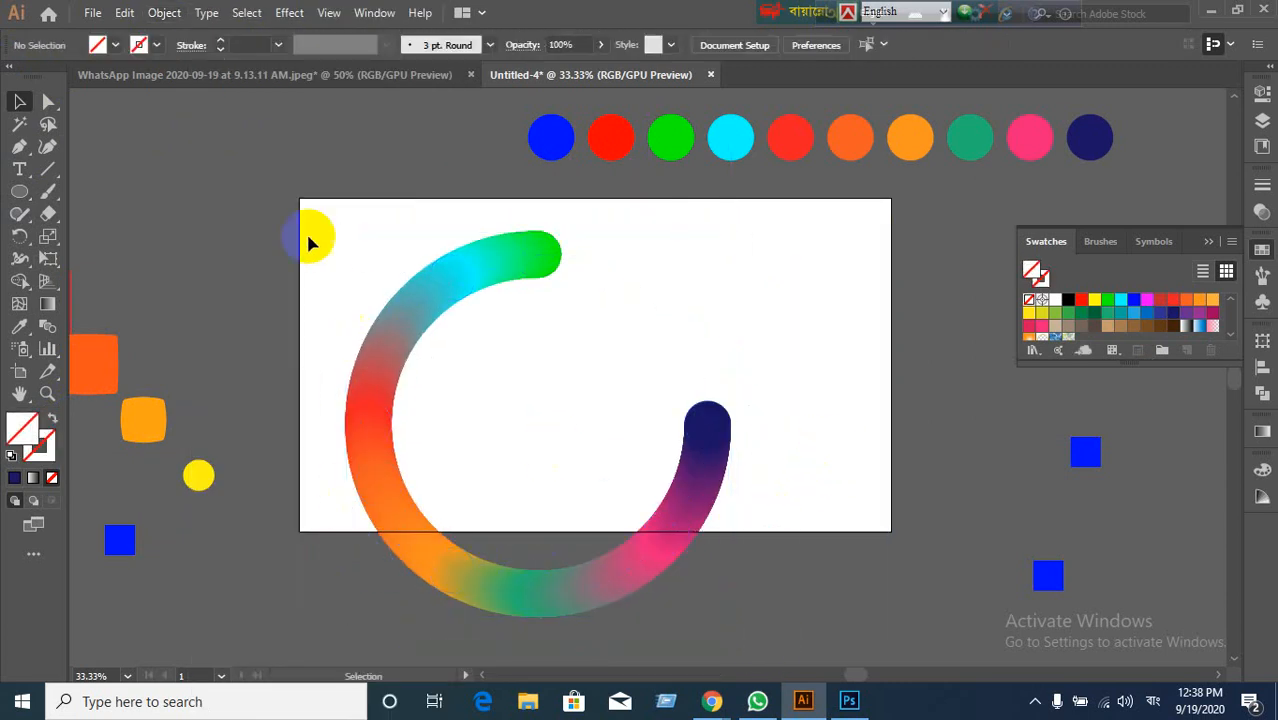
{"action": "left_click_drag", "start_coordinate": [306, 210], "coordinate": [418, 495]}
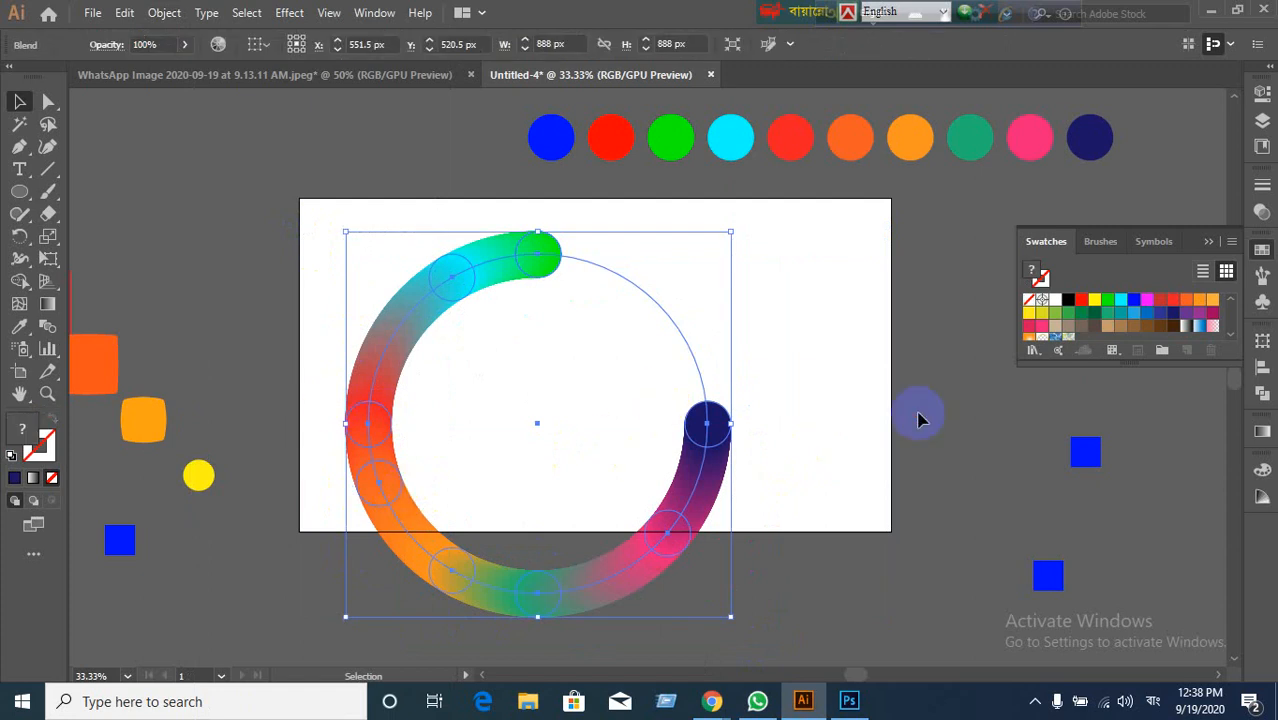
{"action": "left_click", "coordinate": [920, 418]}
{"action": "left_click_drag", "start_coordinate": [314, 205], "coordinate": [626, 422]}
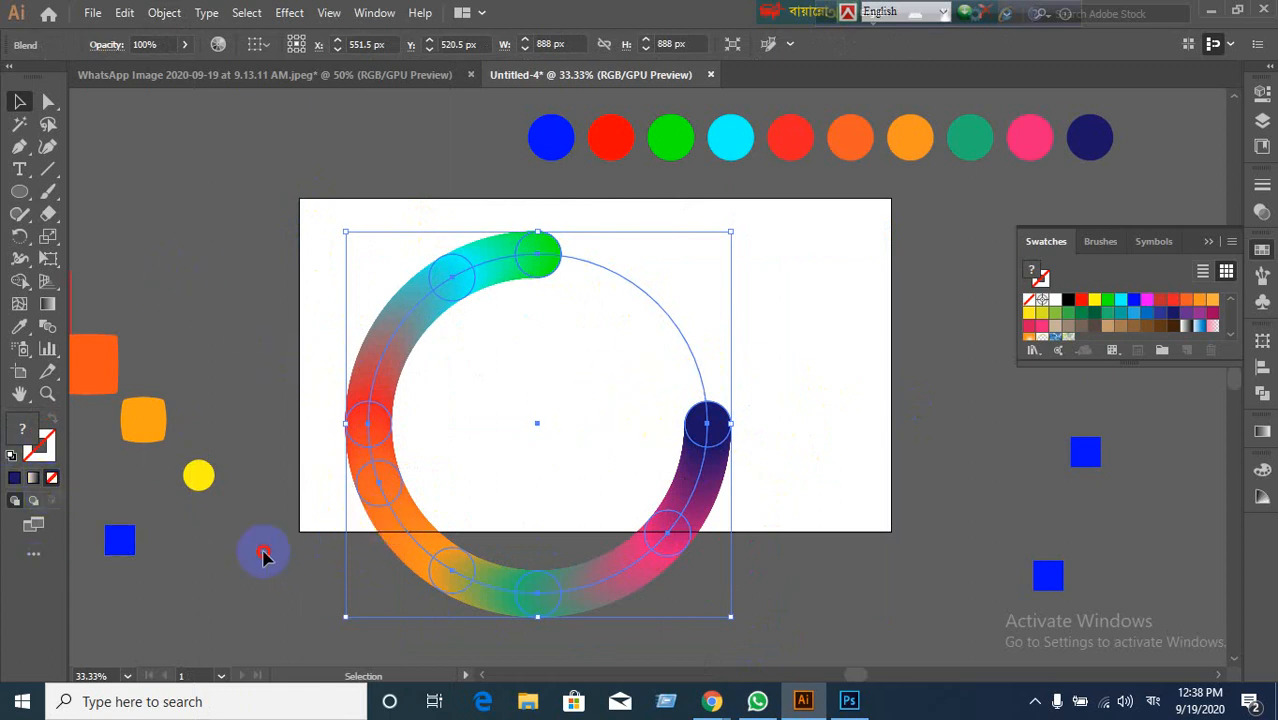
{"action": "left_click", "coordinate": [263, 555]}
Step: Undo the ring edits, the large circle and the bar's blend, back to ten separate circles on the artboard
{"action": "key", "text": "ctrl+z"}
{"action": "key", "text": "ctrl+z"}
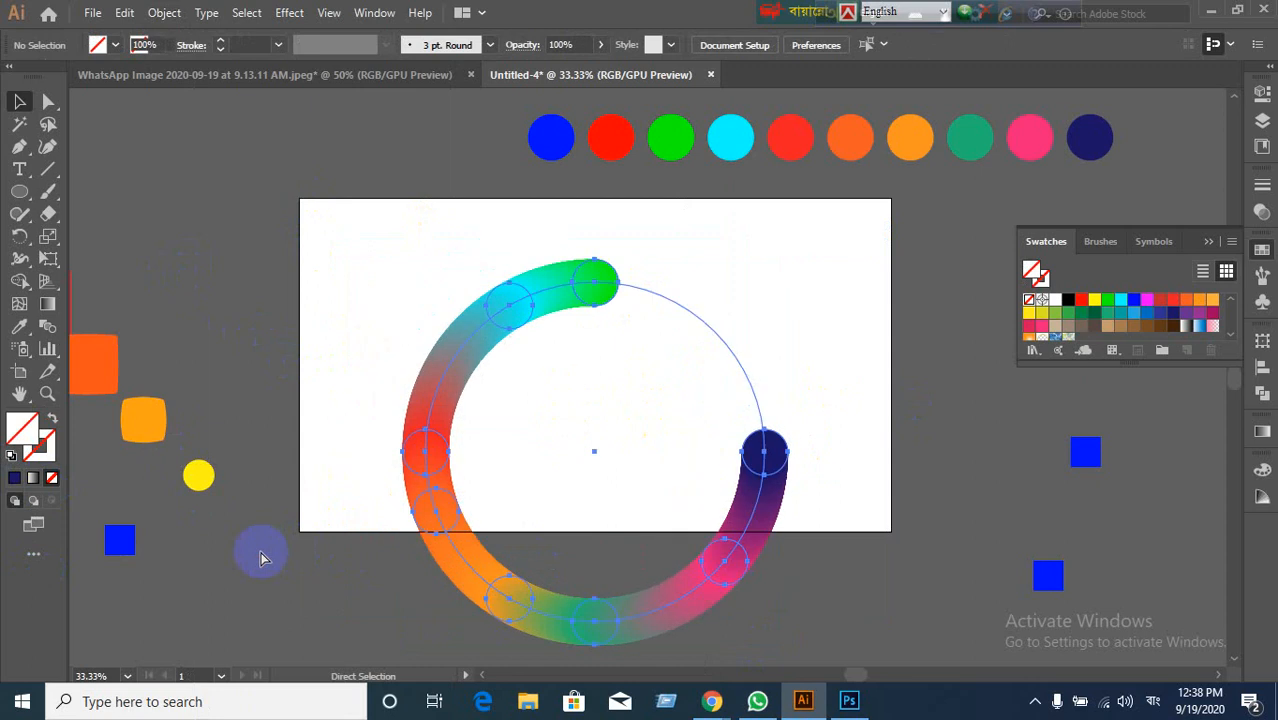
{"action": "key", "text": "ctrl+z"}
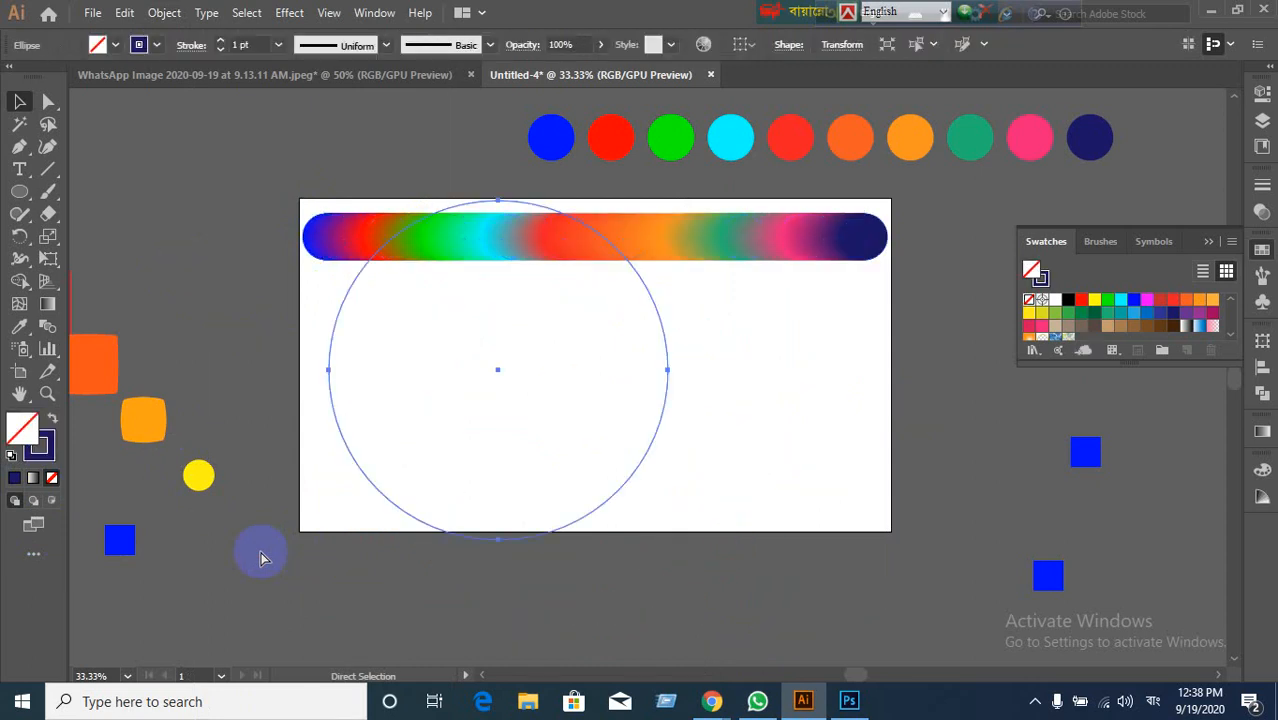
{"action": "key", "text": "ctrl+z"}
{"action": "key", "text": "ctrl+z"}
{"action": "key", "text": "ctrl+z"}
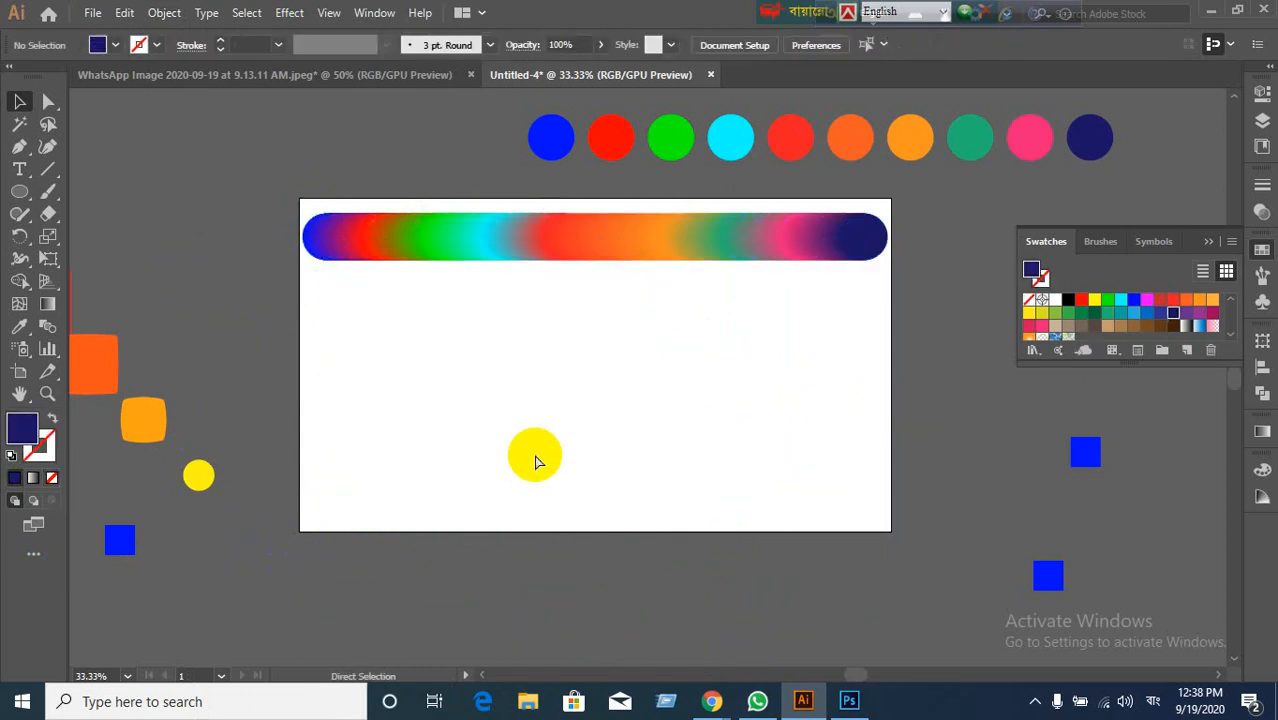
{"action": "left_click", "coordinate": [535, 462]}
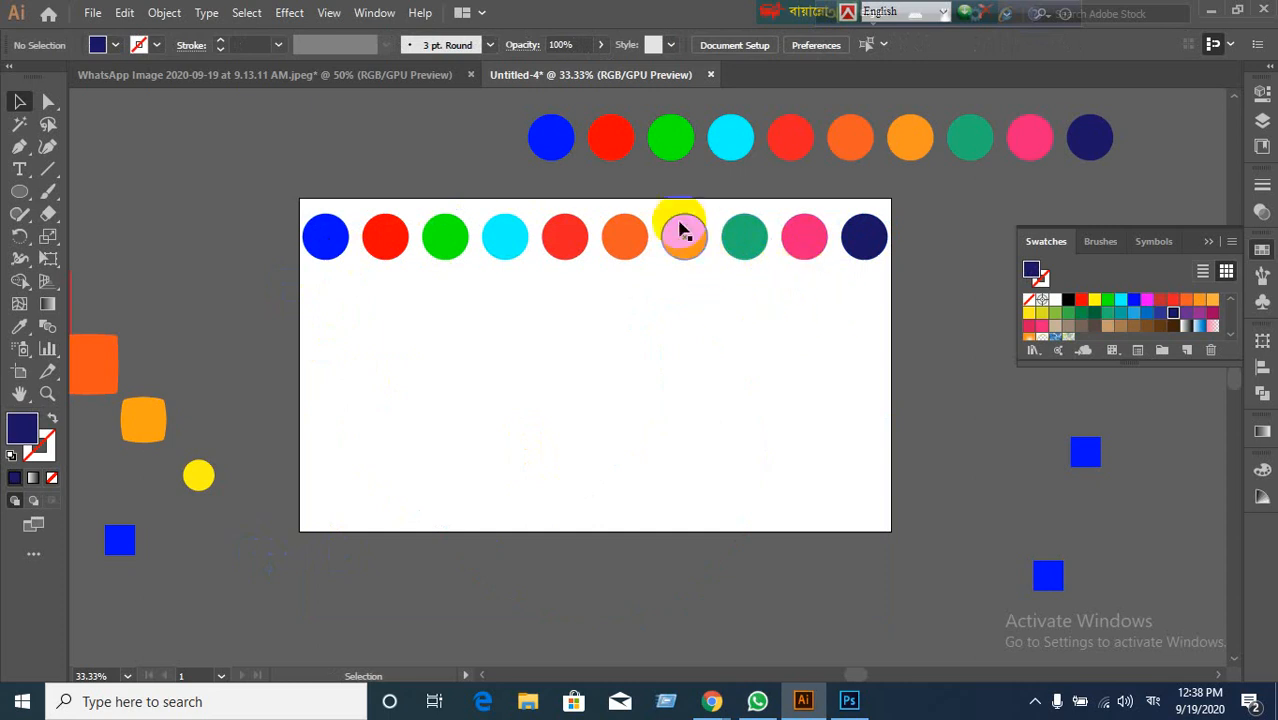
Step: Move the last four circles off the artboard, and recolor the fifth circle yellow and the sixth light orange
{"action": "left_click_drag", "start_coordinate": [663, 206], "coordinate": [921, 277]}
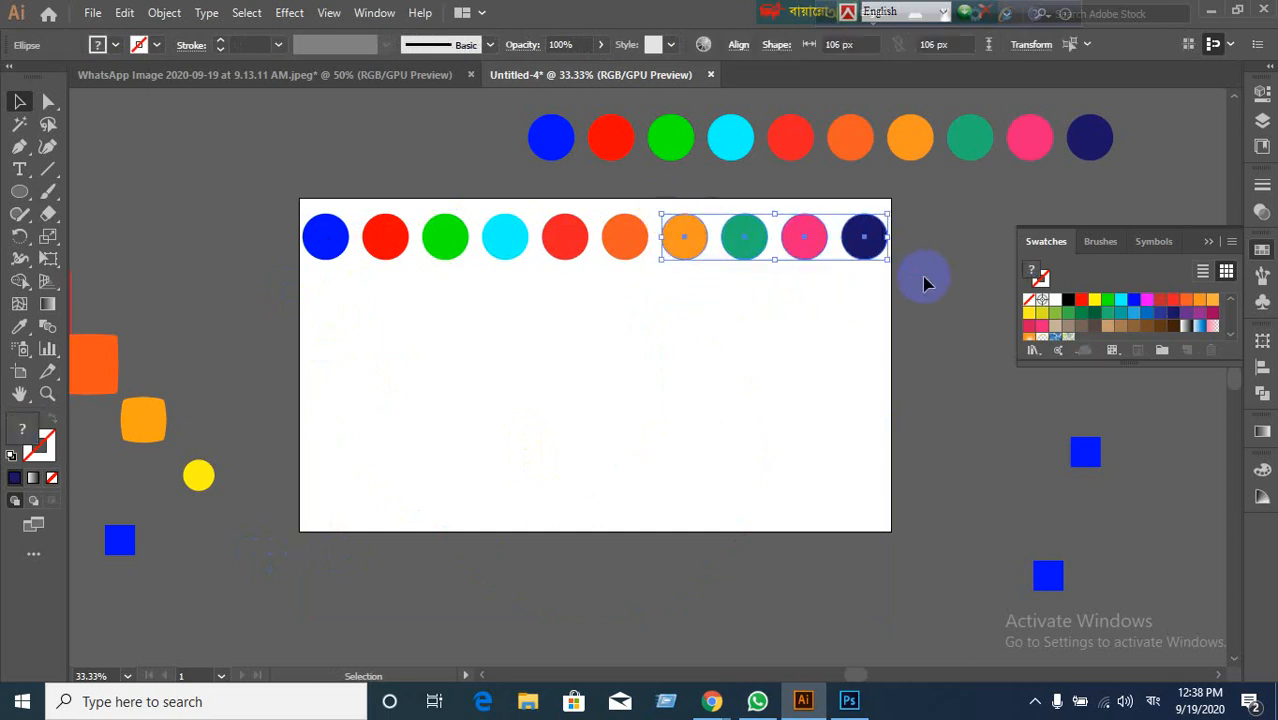
{"action": "left_click_drag", "start_coordinate": [682, 236], "coordinate": [99, 151]}
{"action": "left_click", "coordinate": [580, 242]}
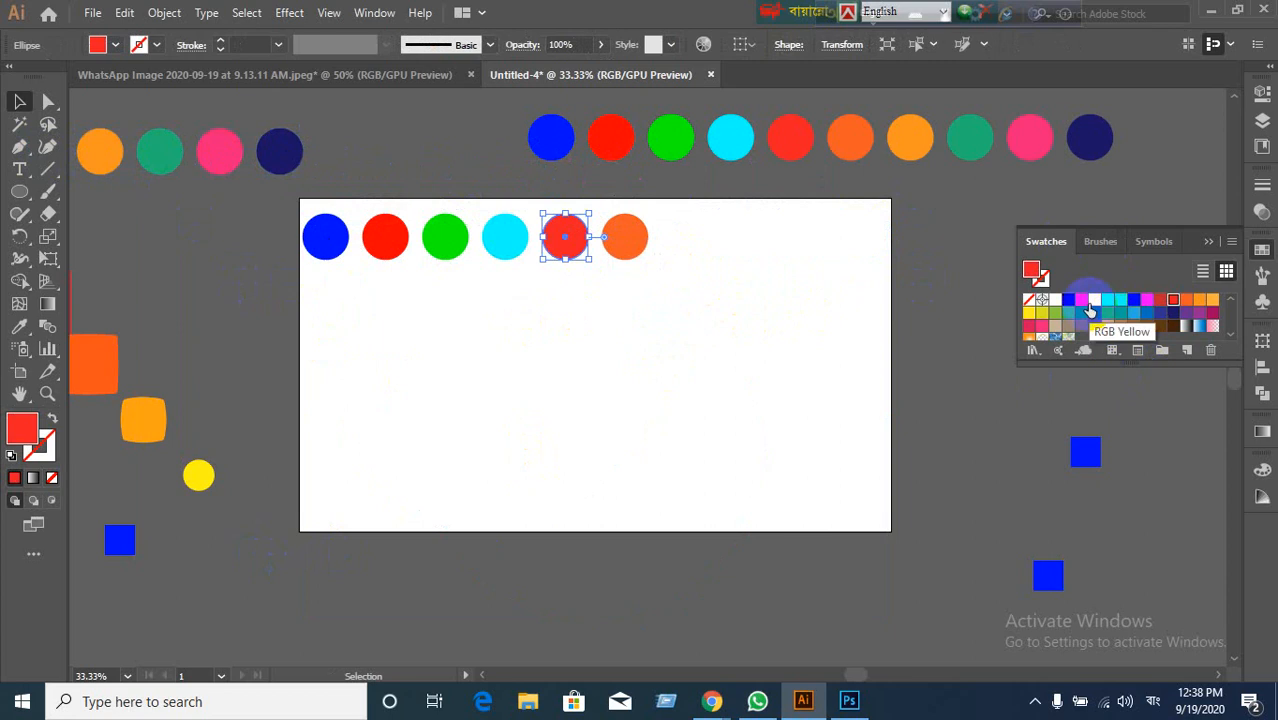
{"action": "left_click", "coordinate": [1094, 299]}
{"action": "left_click", "coordinate": [626, 248]}
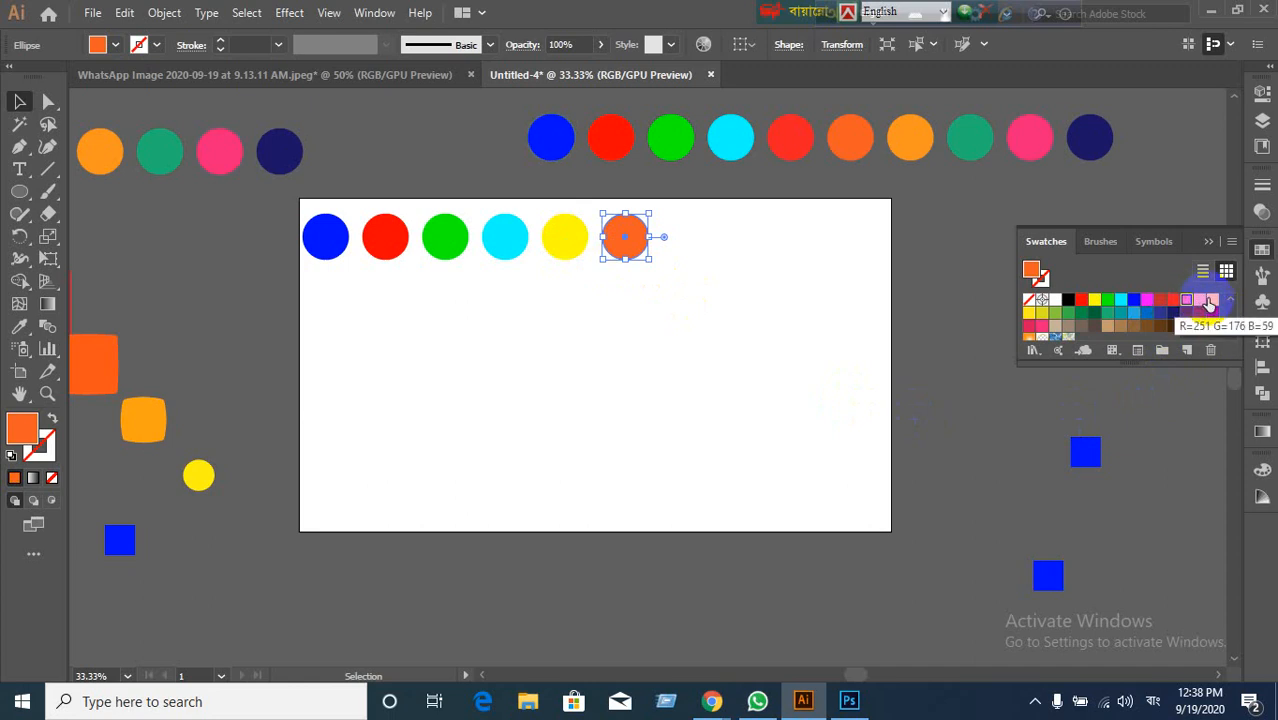
{"action": "left_click", "coordinate": [1208, 301]}
Step: Blend the six remaining circles on the artboard into one multicolored bar and deselect it
{"action": "left_click_drag", "start_coordinate": [310, 340], "coordinate": [735, 225]}
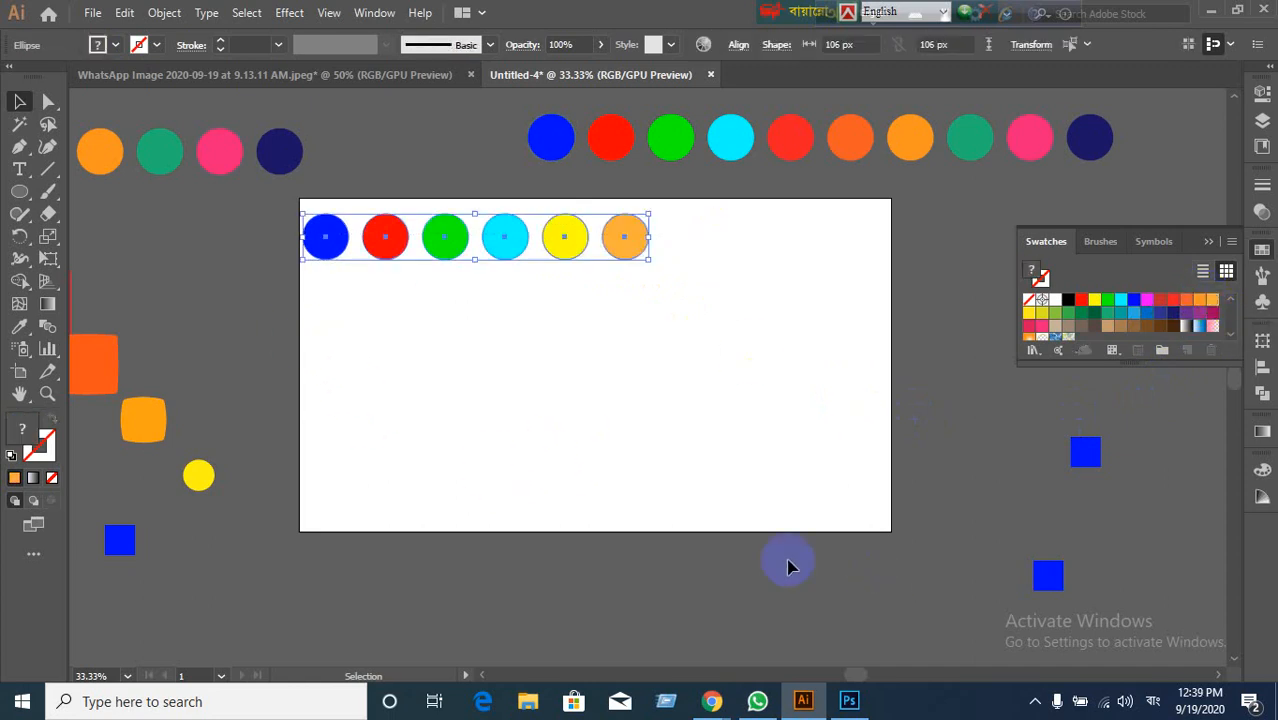
{"action": "left_click", "coordinate": [164, 13]}
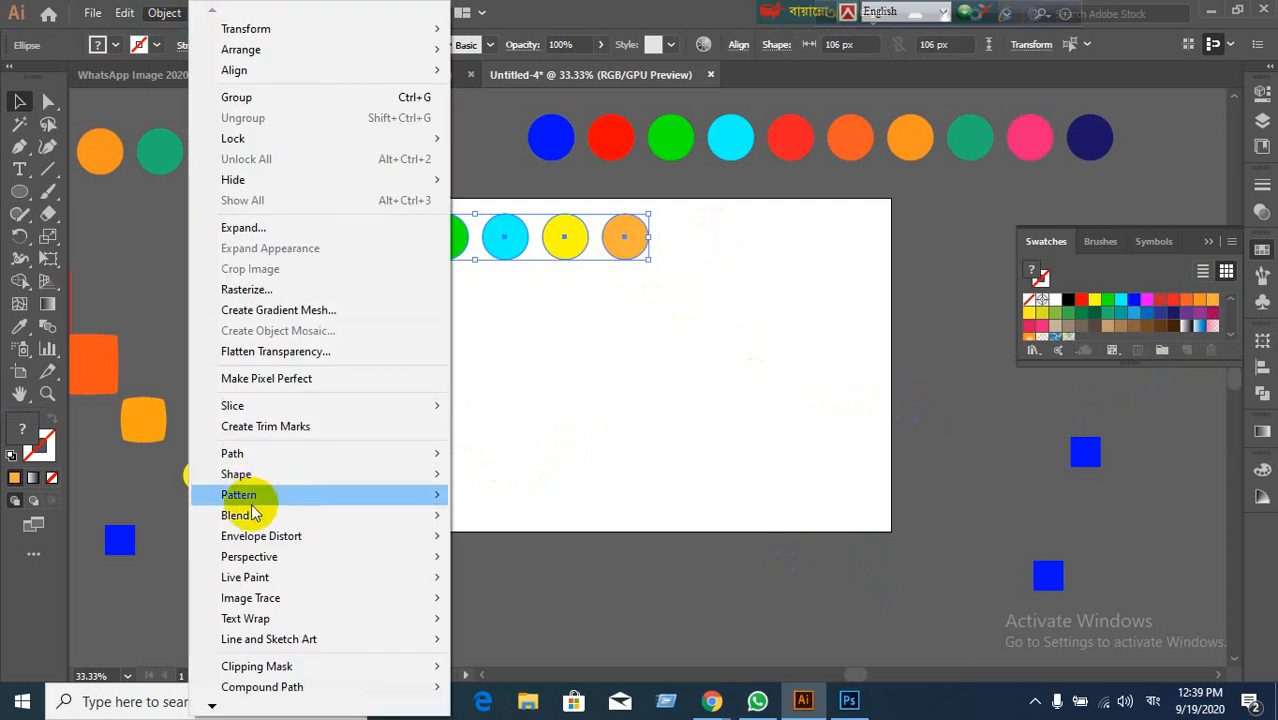
{"action": "mouse_move", "coordinate": [245, 515]}
{"action": "left_click", "coordinate": [512, 515]}
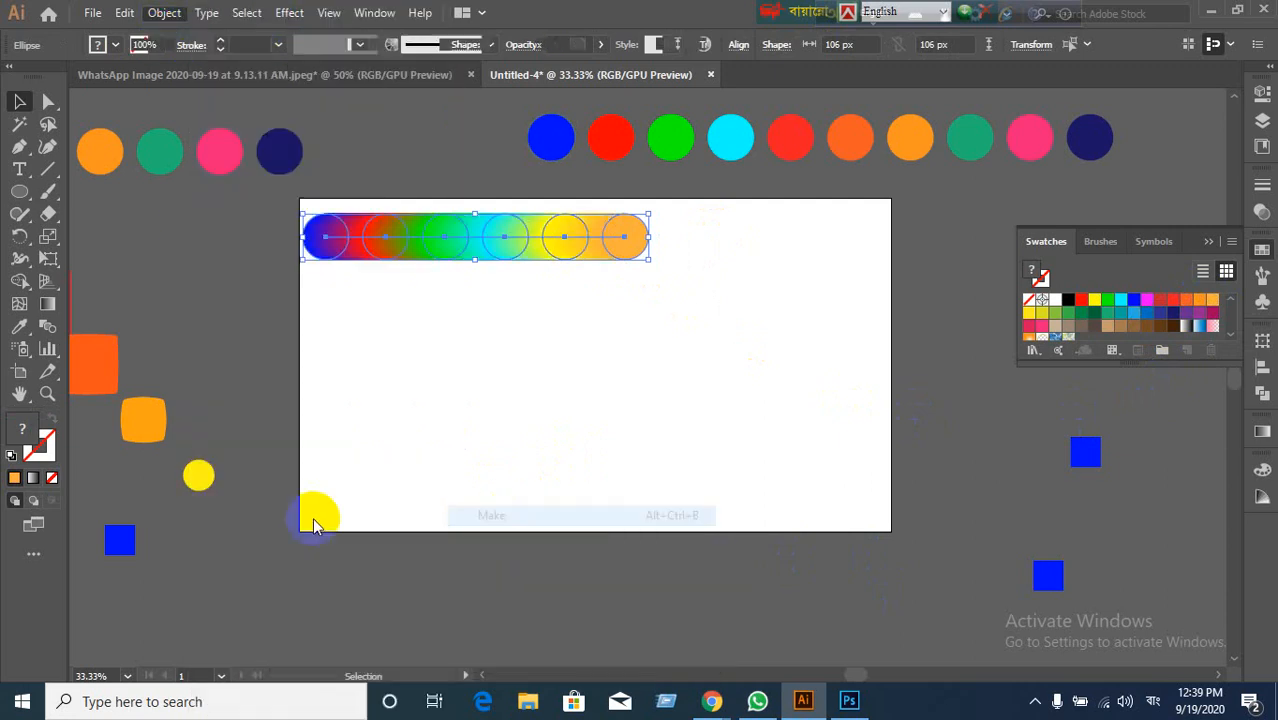
{"action": "left_click", "coordinate": [491, 477]}
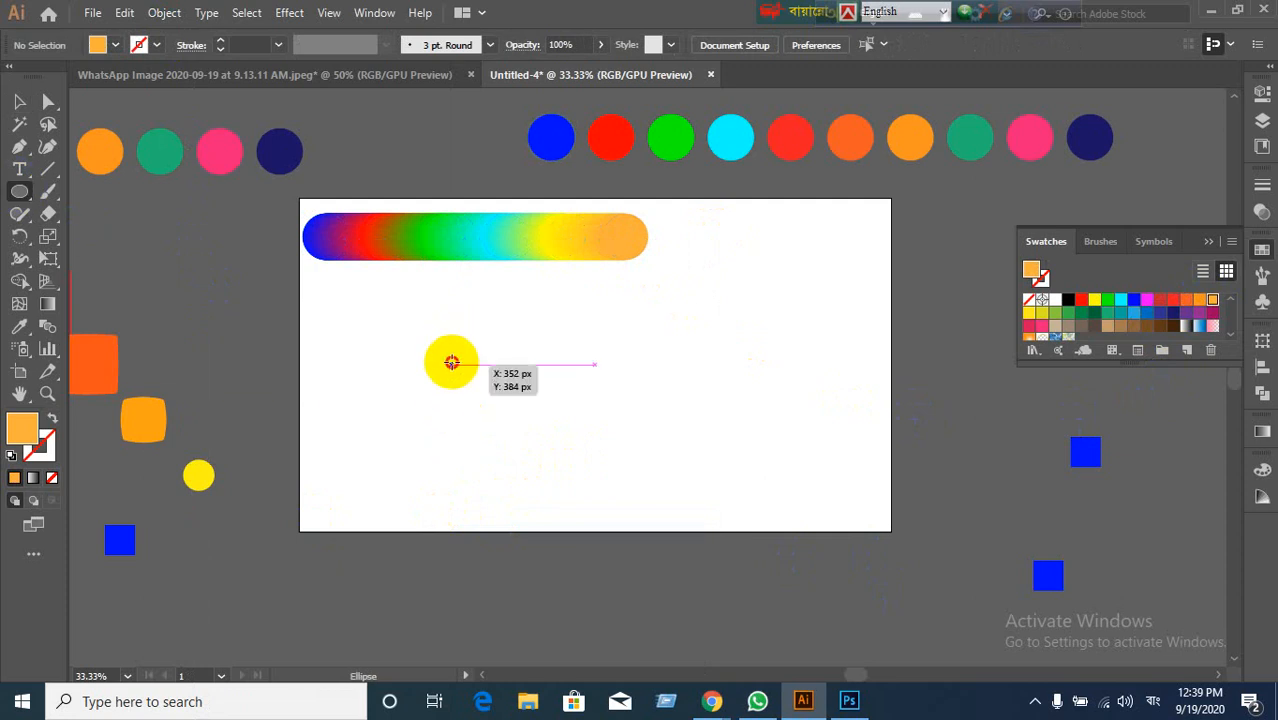
Step: Draw a small circle below the bar and swap its fill and stroke so only a light orange outline is applied
{"action": "left_click_drag", "start_coordinate": [452, 362], "coordinate": [565, 477]}
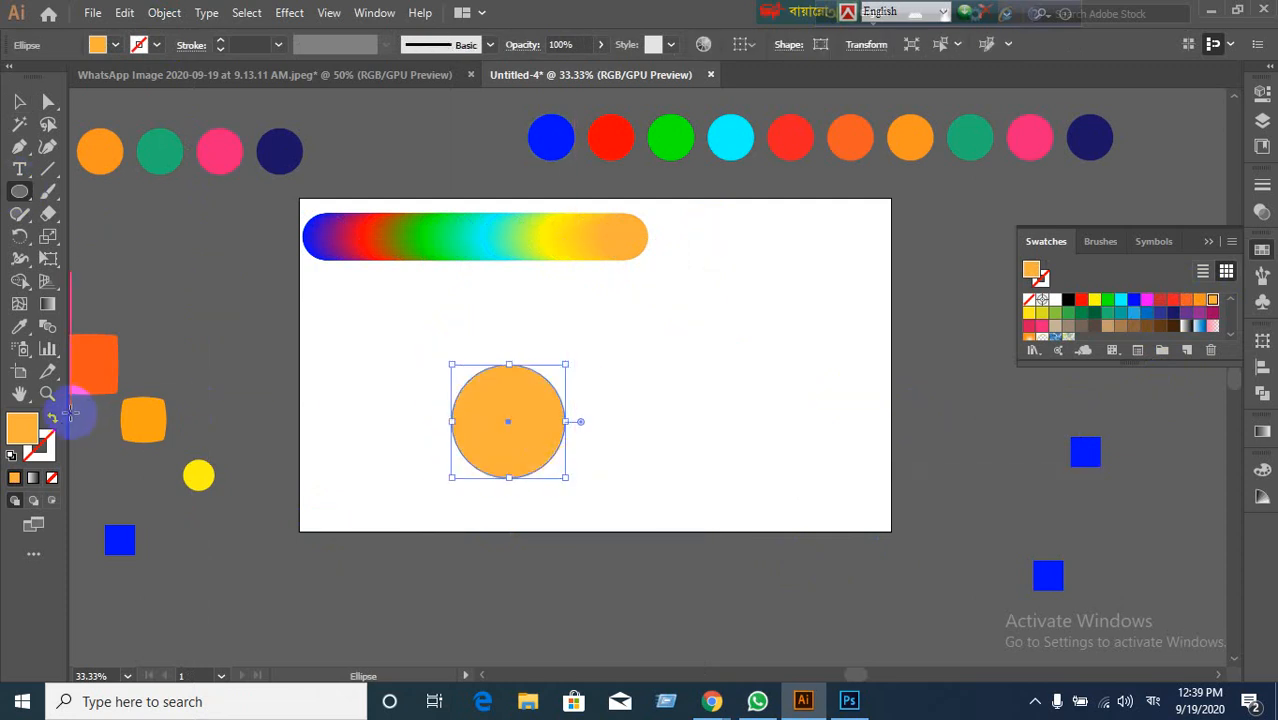
{"action": "left_click", "coordinate": [52, 420]}
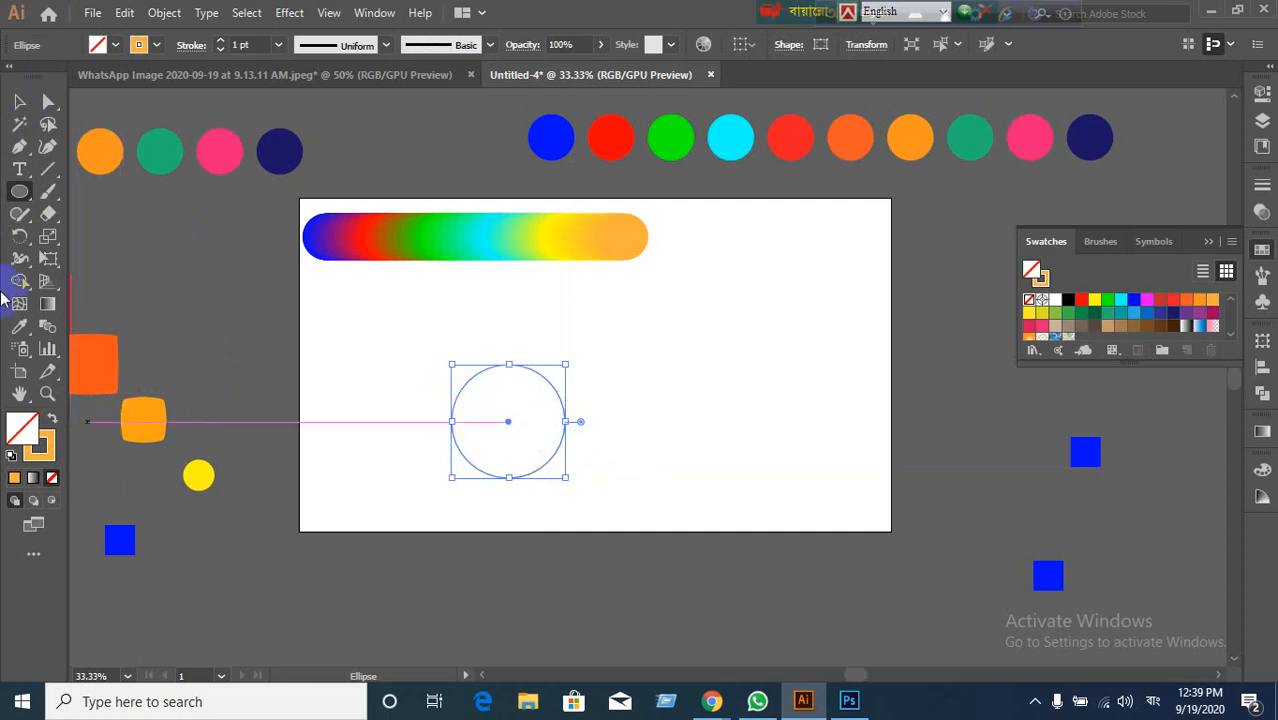
{"action": "left_click", "coordinate": [16, 104]}
{"action": "left_click", "coordinate": [36, 458]}
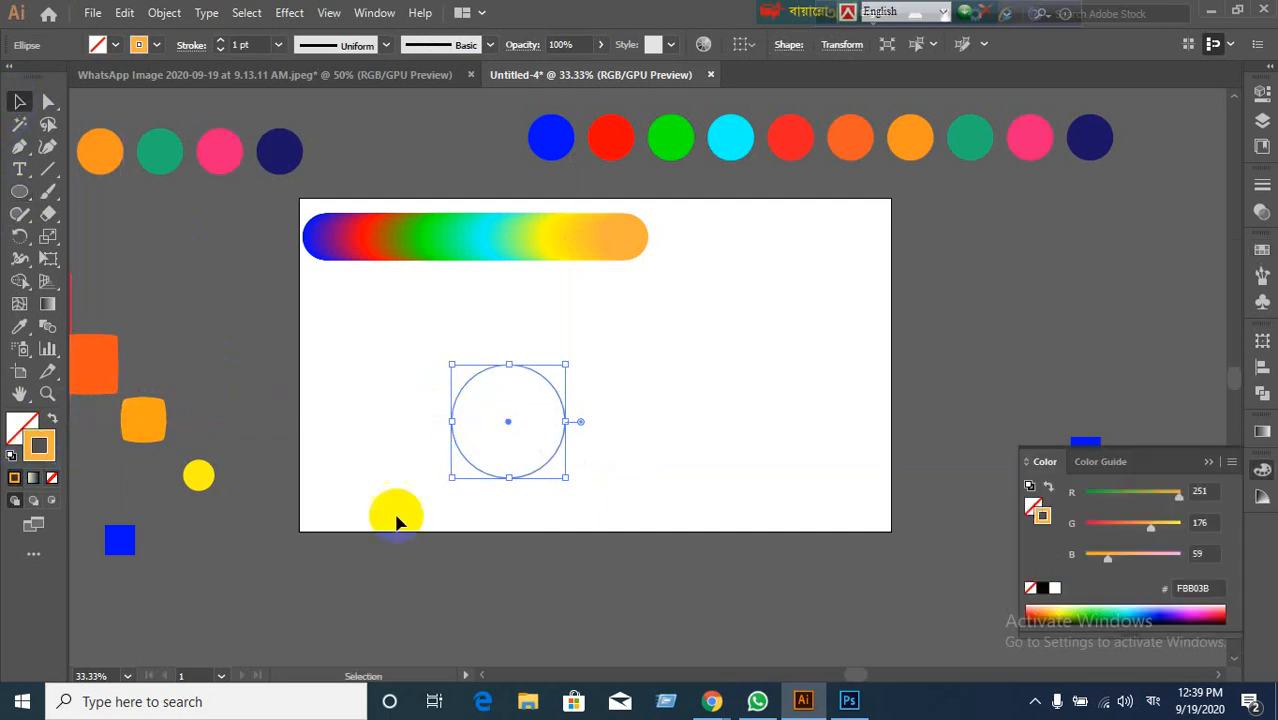
Step: Enlarge the outlined circle slightly, move it up closer beneath the bar and deselect it
{"action": "left_click", "coordinate": [564, 479]}
{"action": "left_click_drag", "start_coordinate": [386, 367], "coordinate": [527, 428]}
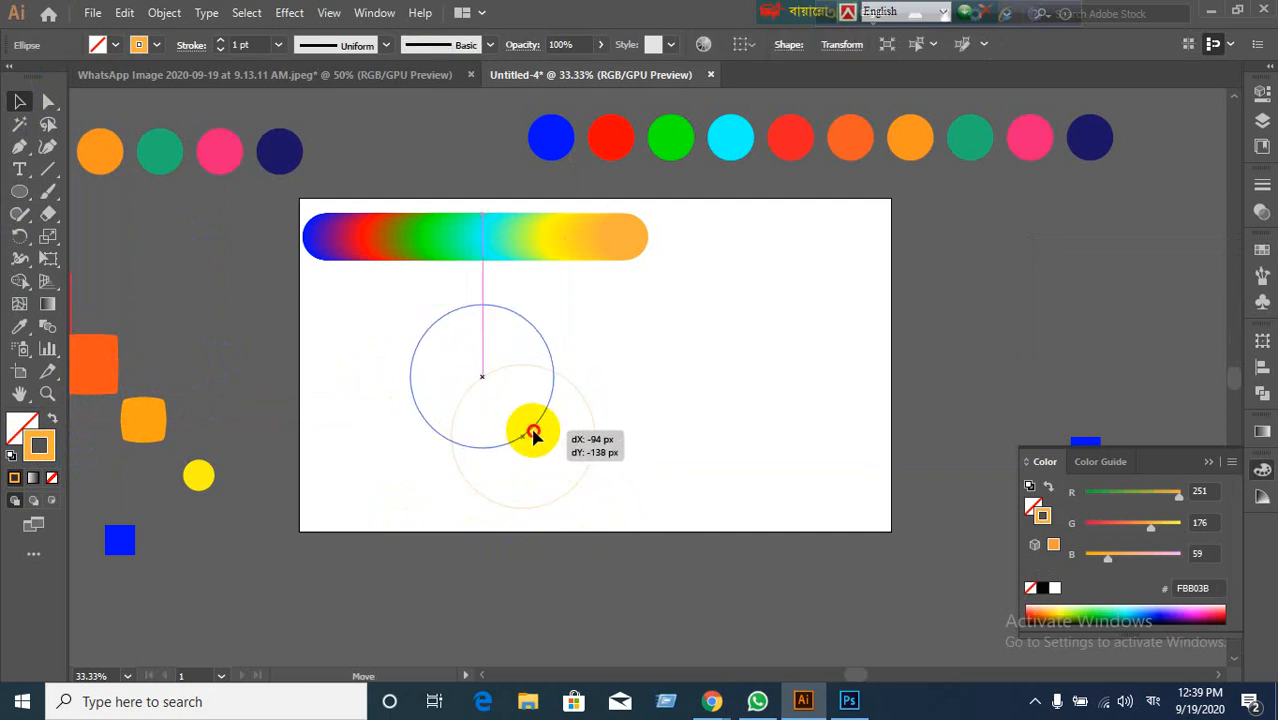
{"action": "left_click", "coordinate": [673, 428]}
Step: Replace the six-color blend's spine with the outlined circle
{"action": "left_click_drag", "start_coordinate": [245, 240], "coordinate": [513, 420]}
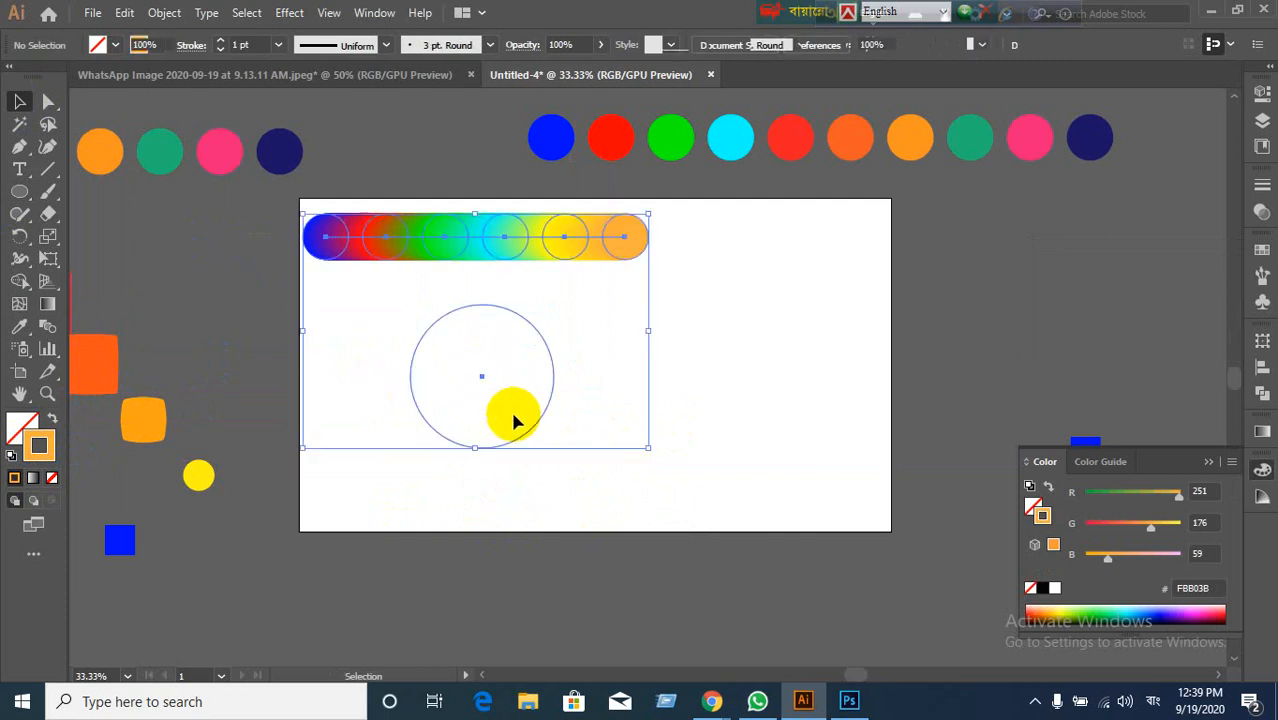
{"action": "left_click", "coordinate": [160, 14]}
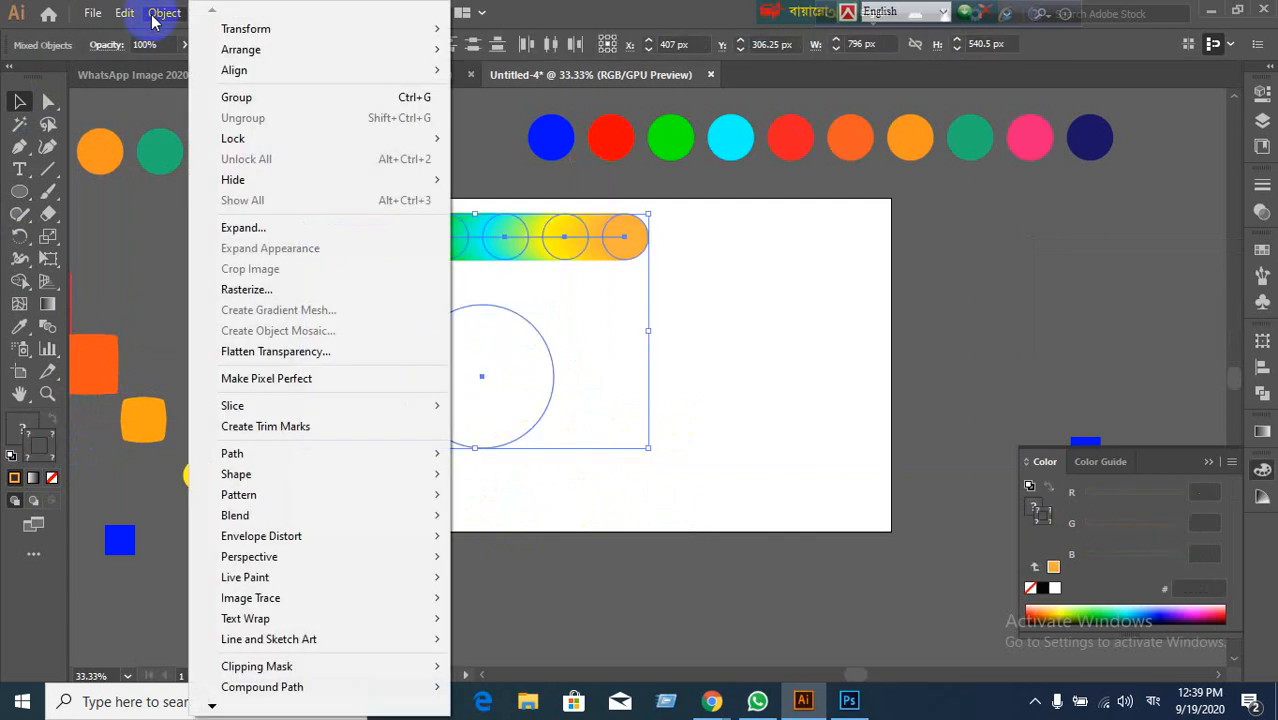
{"action": "mouse_move", "coordinate": [440, 515]}
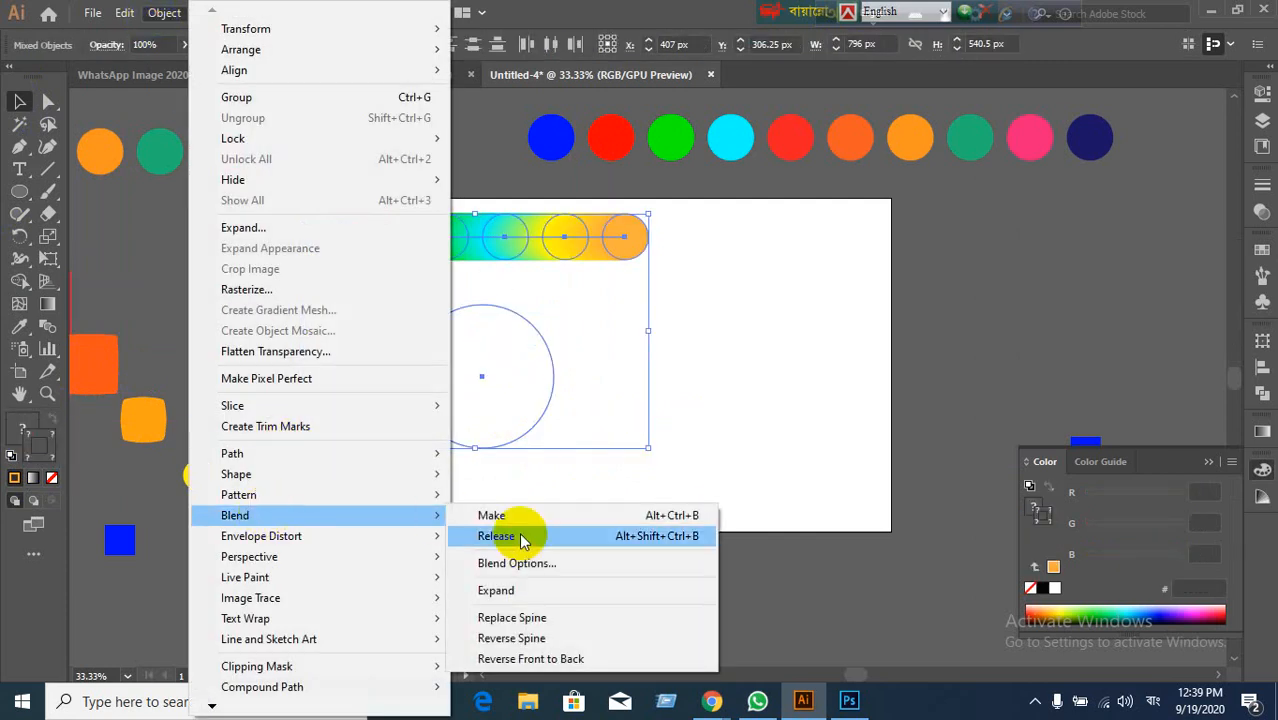
{"action": "left_click", "coordinate": [540, 618]}
{"action": "left_click", "coordinate": [676, 548]}
Step: Cut the circular spine with the Scissors tool in the open gap between the blend's red and orange ends
{"action": "left_click", "coordinate": [513, 405]}
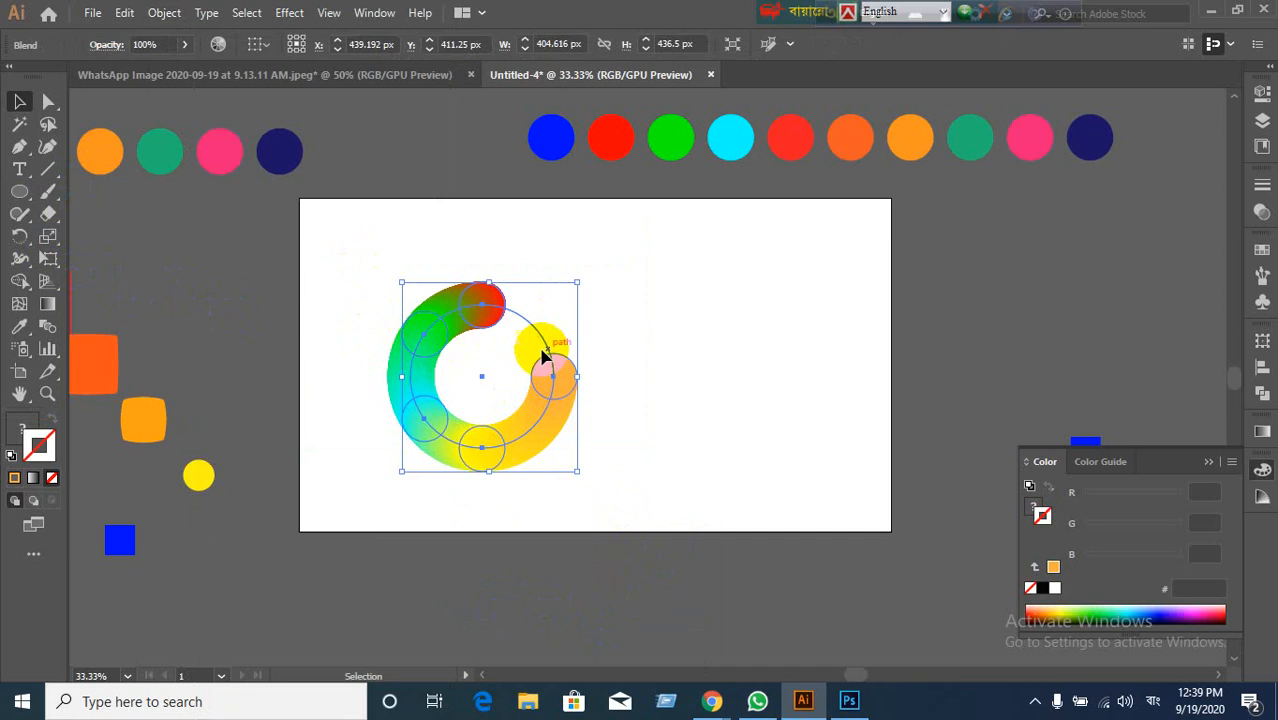
{"action": "left_click", "coordinate": [48, 238]}
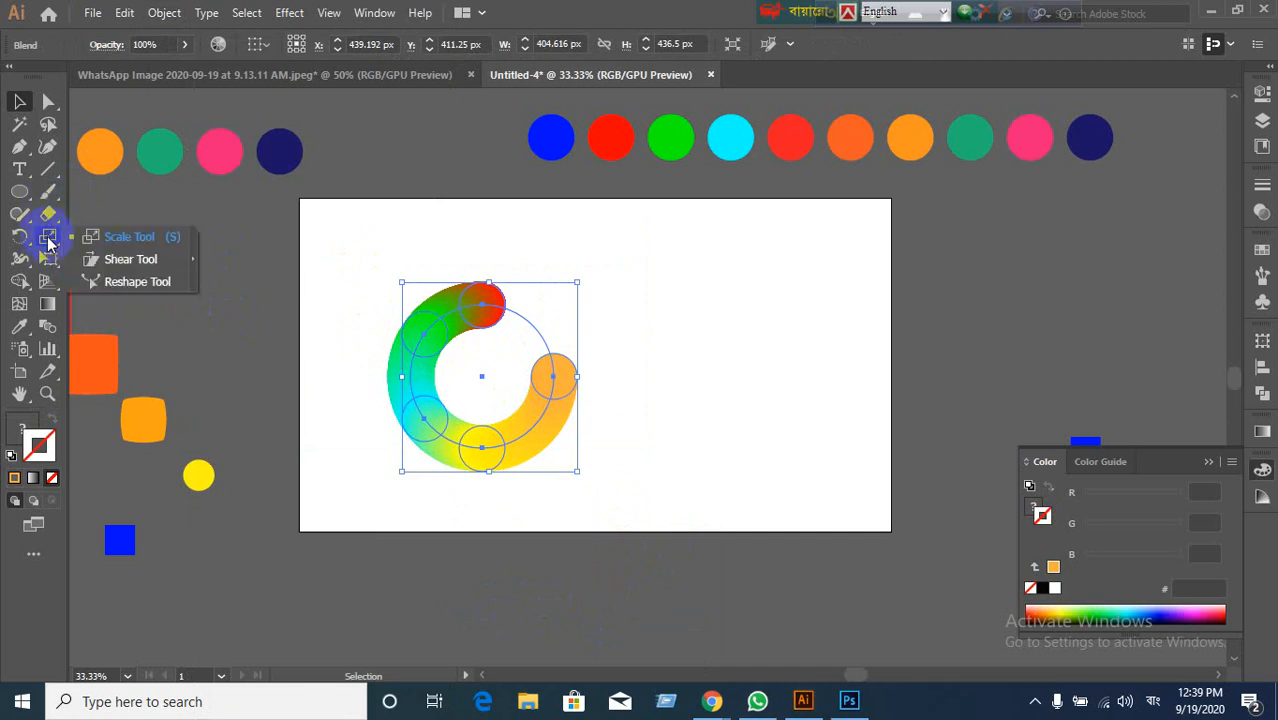
{"action": "left_click", "coordinate": [48, 213]}
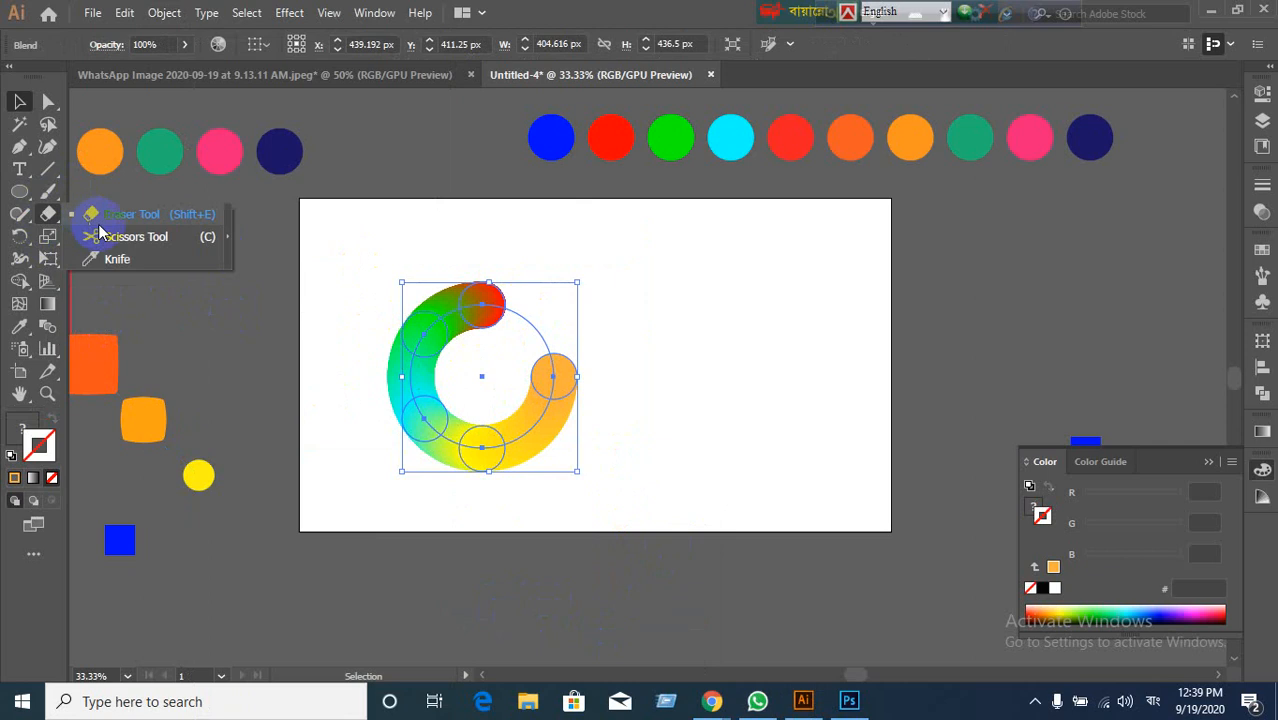
{"action": "left_click", "coordinate": [127, 238]}
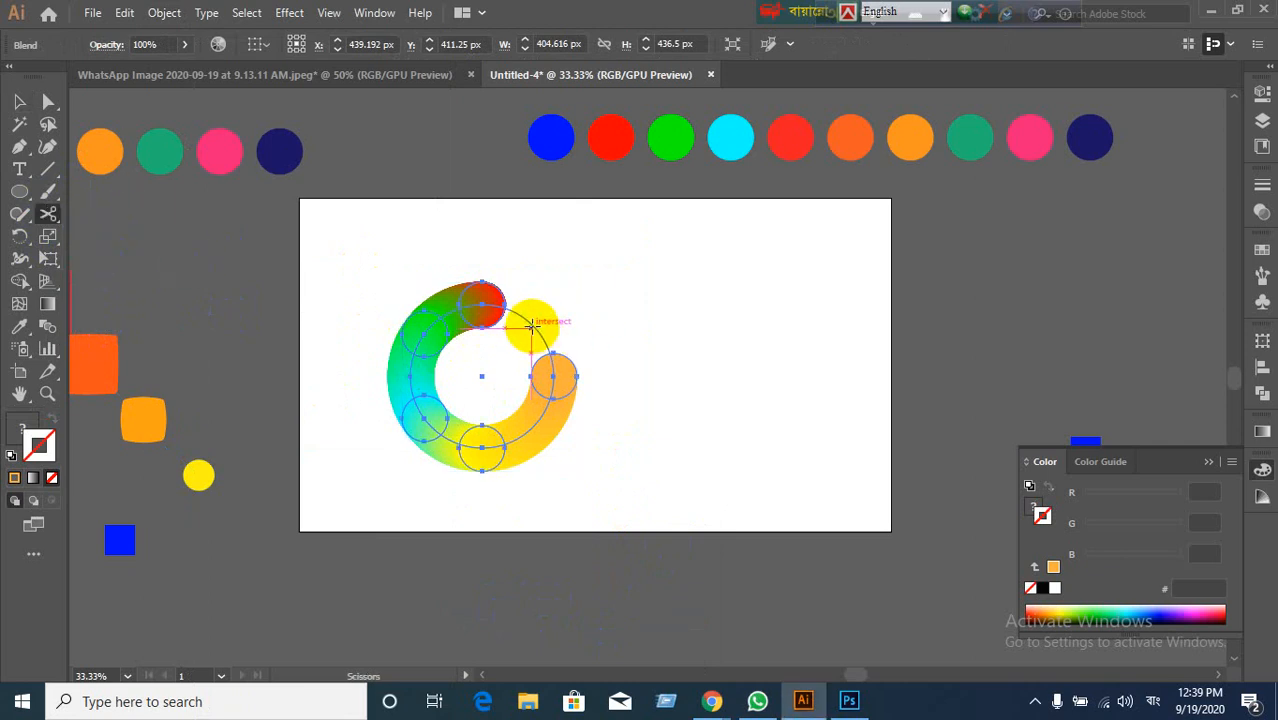
{"action": "left_click", "coordinate": [532, 325]}
{"action": "left_click", "coordinate": [819, 373]}
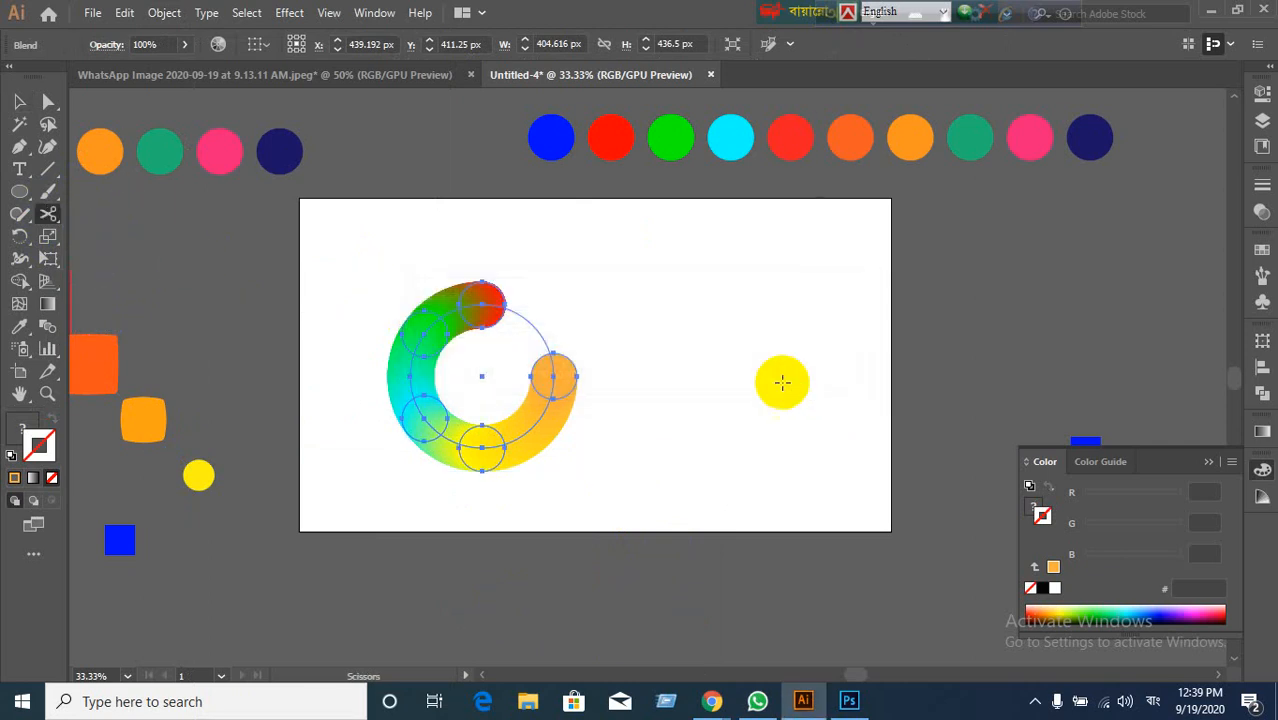
{"action": "scroll", "coordinate": [567, 382], "scroll_direction": "up", "scroll_amount": 2}
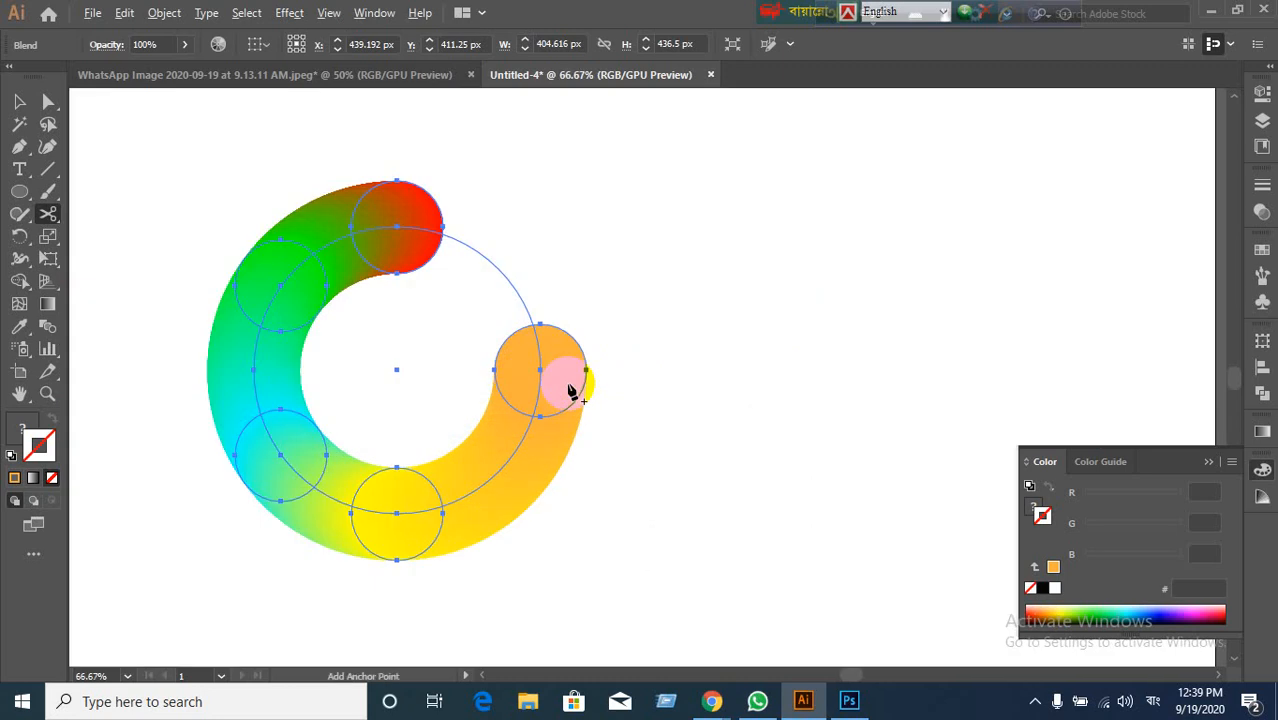
{"action": "left_click", "coordinate": [502, 272]}
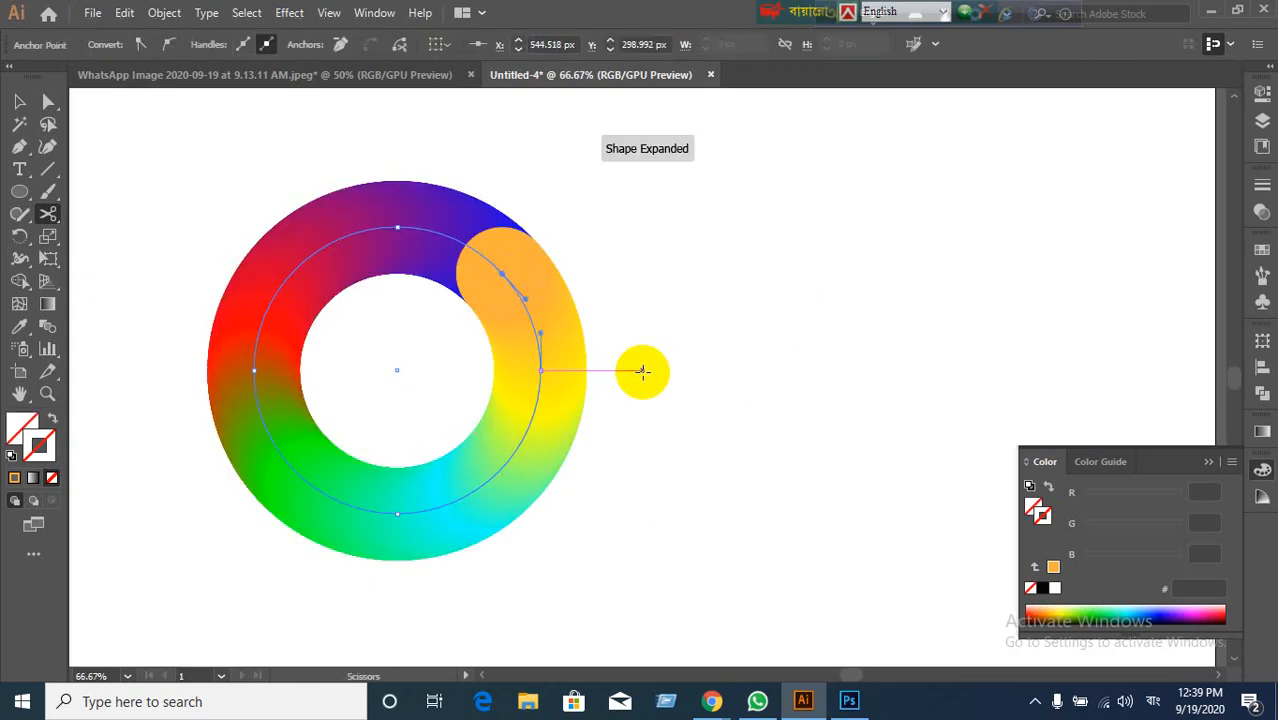
Step: Move the multicolored ring off the artboard to the empty area beside its right edge and deselect it
{"action": "scroll", "coordinate": [645, 378], "scroll_direction": "down", "scroll_amount": 3}
{"action": "left_click", "coordinate": [20, 101]}
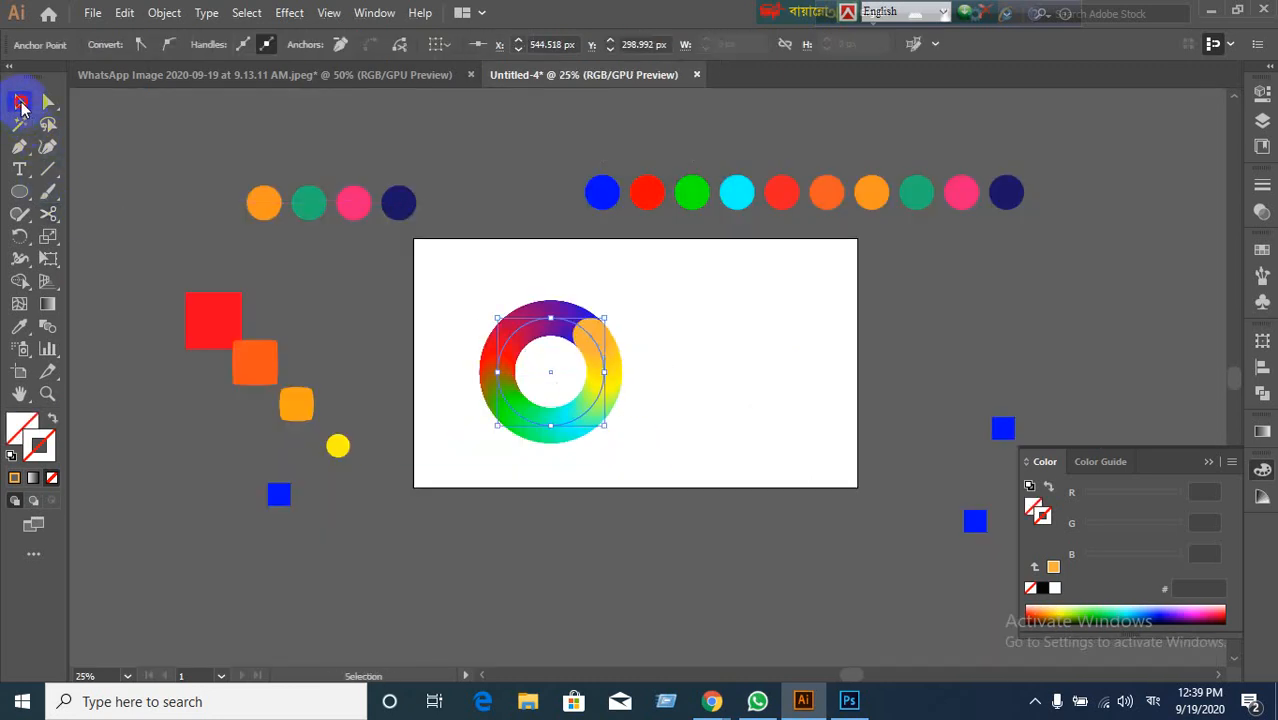
{"action": "left_click", "coordinate": [776, 423]}
{"action": "left_click", "coordinate": [587, 417]}
{"action": "left_click_drag", "start_coordinate": [579, 413], "coordinate": [963, 355]}
{"action": "left_click", "coordinate": [606, 592]}
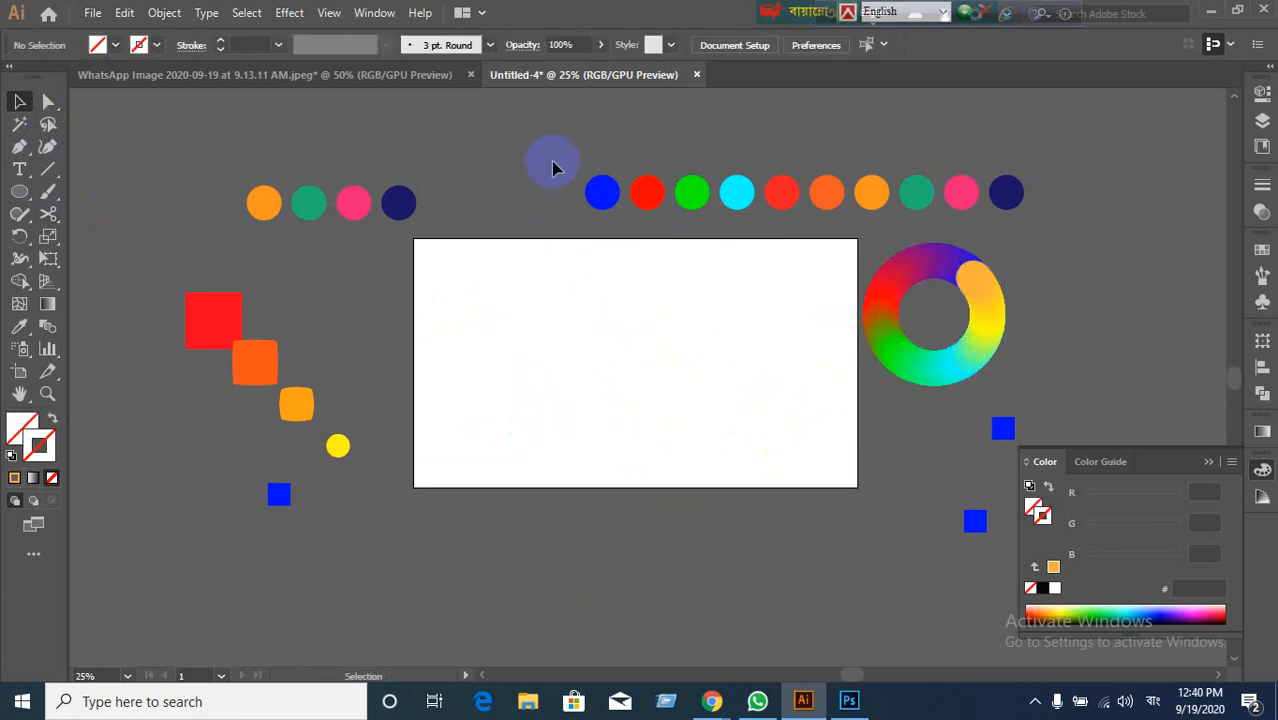
Step: Copy the blue, red, green and cyan circles onto the artboard and arrange the copies as a vertical column right of center
{"action": "left_click_drag", "start_coordinate": [667, 194], "coordinate": [707, 326]}
{"action": "left_click", "coordinate": [736, 402]}
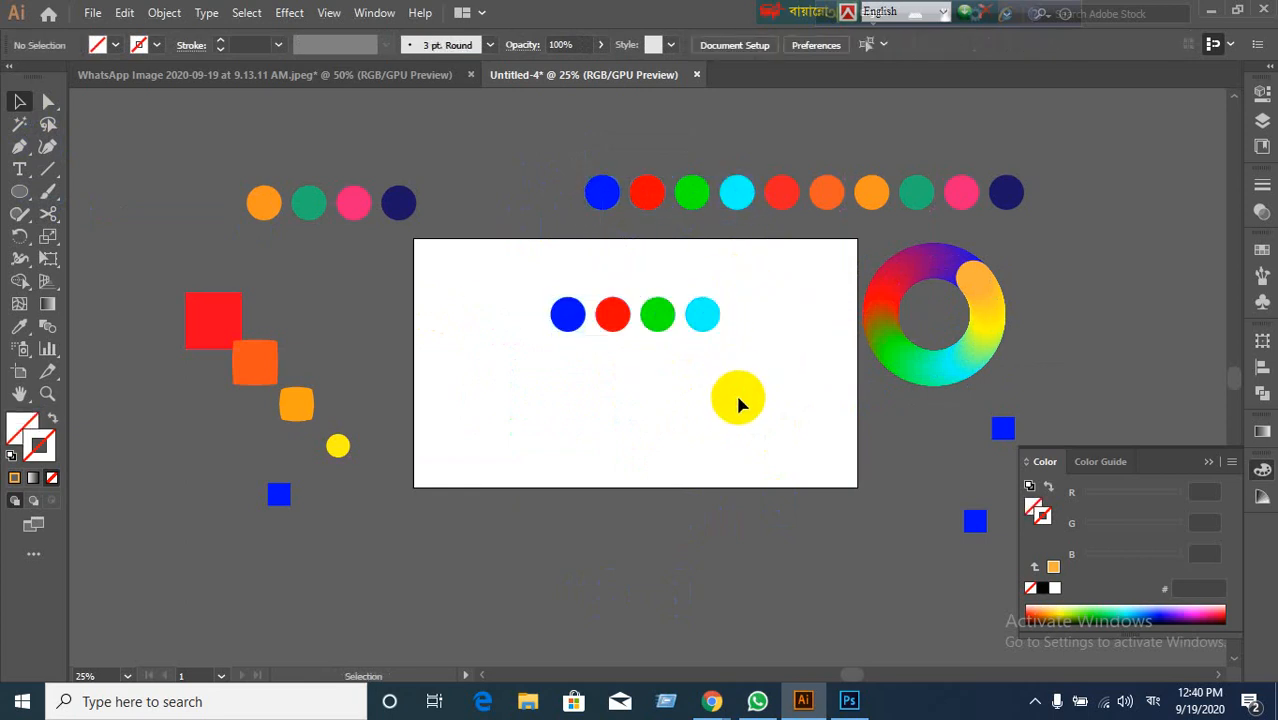
{"action": "left_click", "coordinate": [165, 13]}
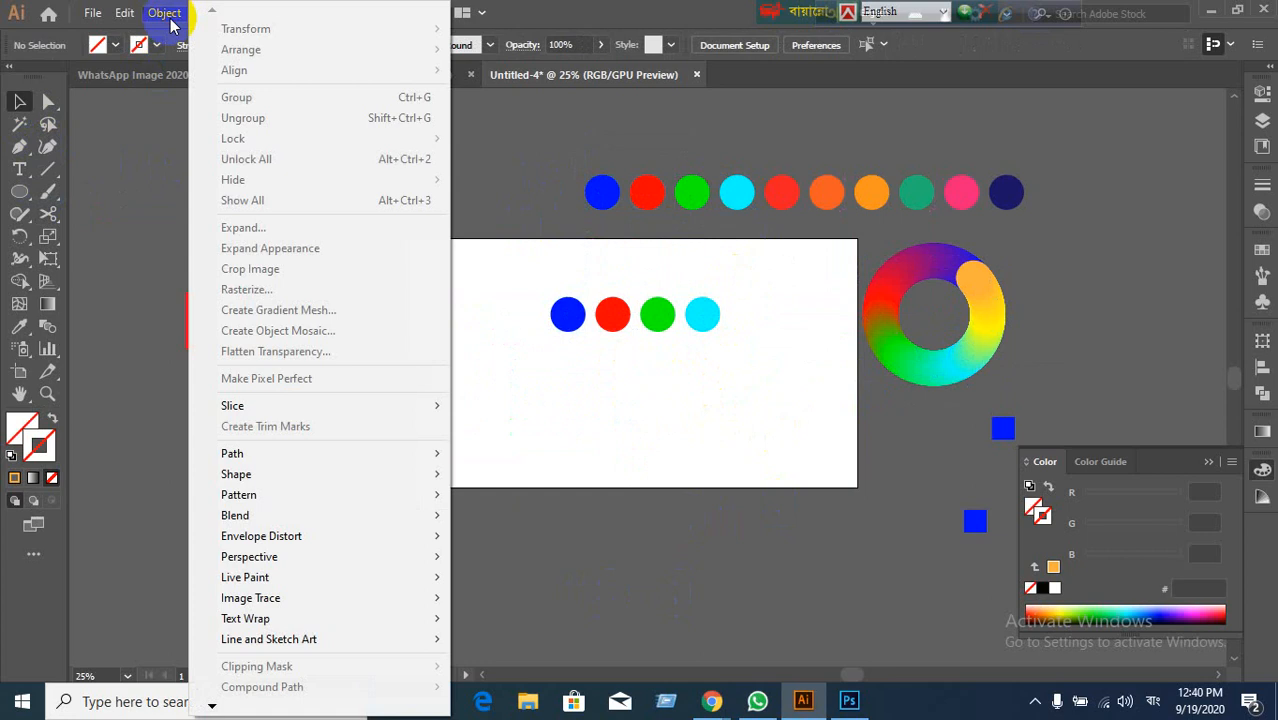
{"action": "left_click", "coordinate": [679, 379]}
{"action": "left_click_drag", "start_coordinate": [485, 262], "coordinate": [686, 452]}
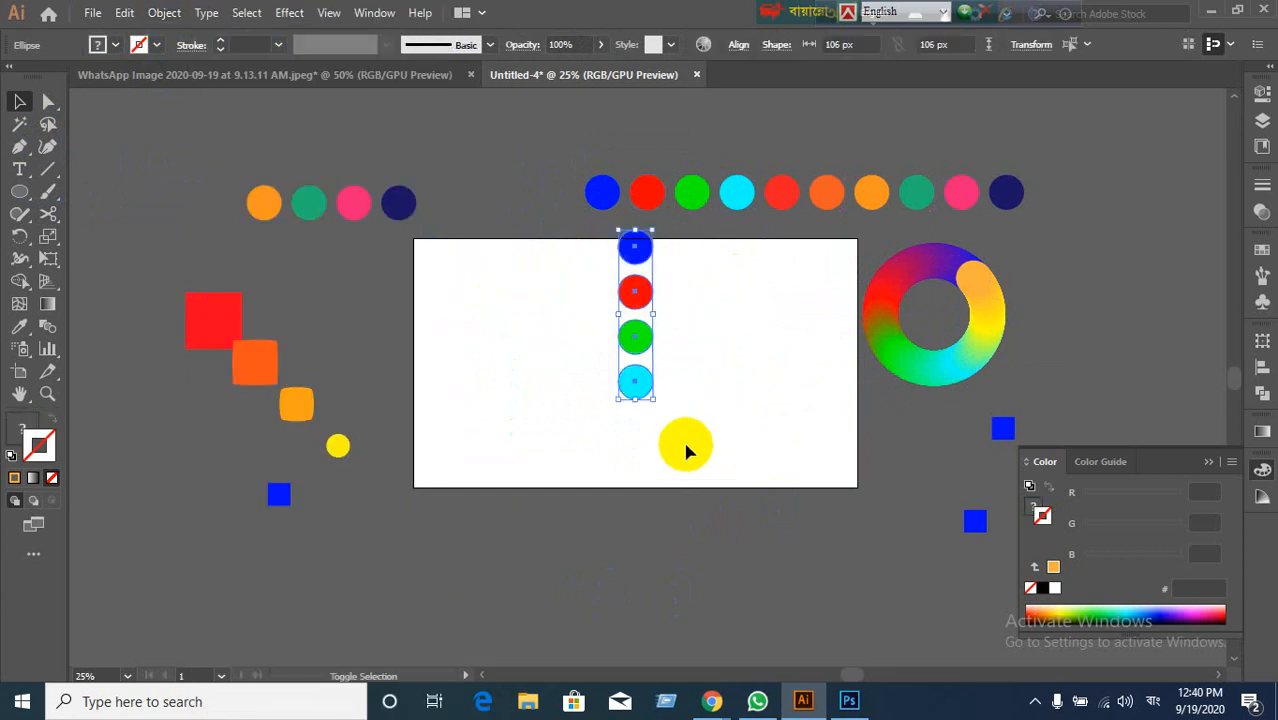
{"action": "left_click_drag", "start_coordinate": [648, 375], "coordinate": [690, 412]}
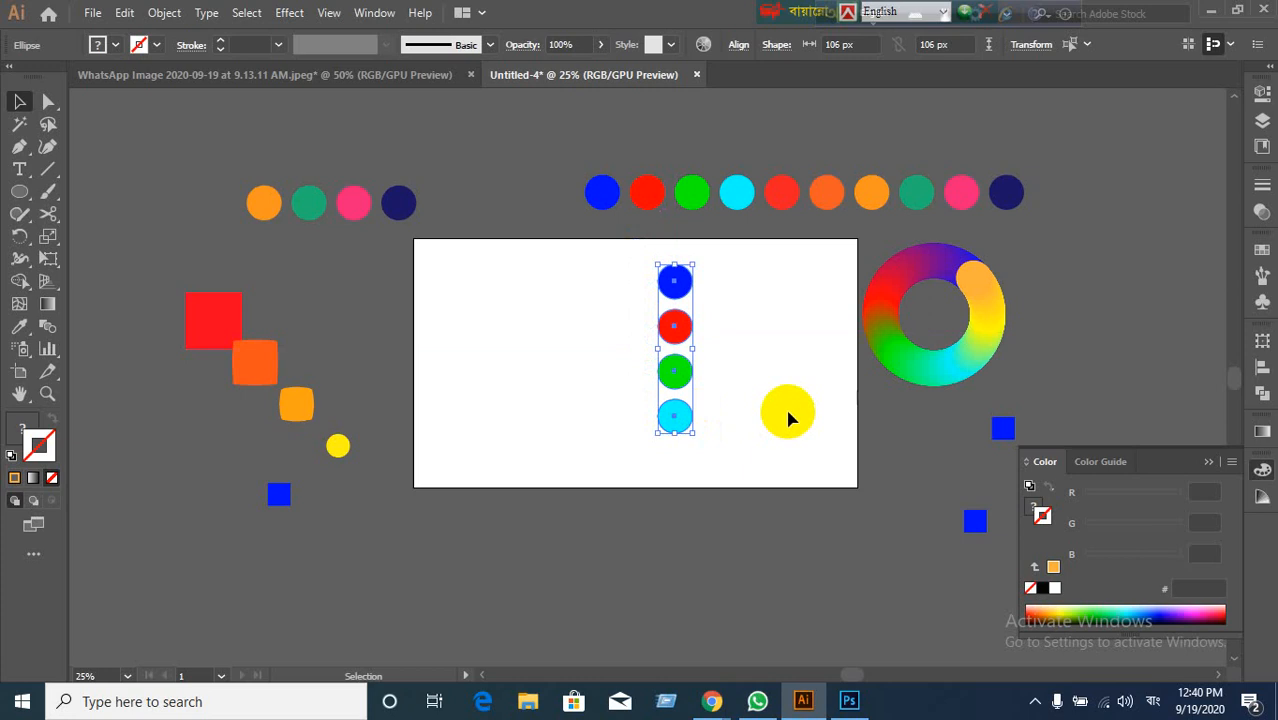
Step: Blend the four circles of the column into one vertical multicolored bar and deselect it
{"action": "left_click", "coordinate": [163, 14]}
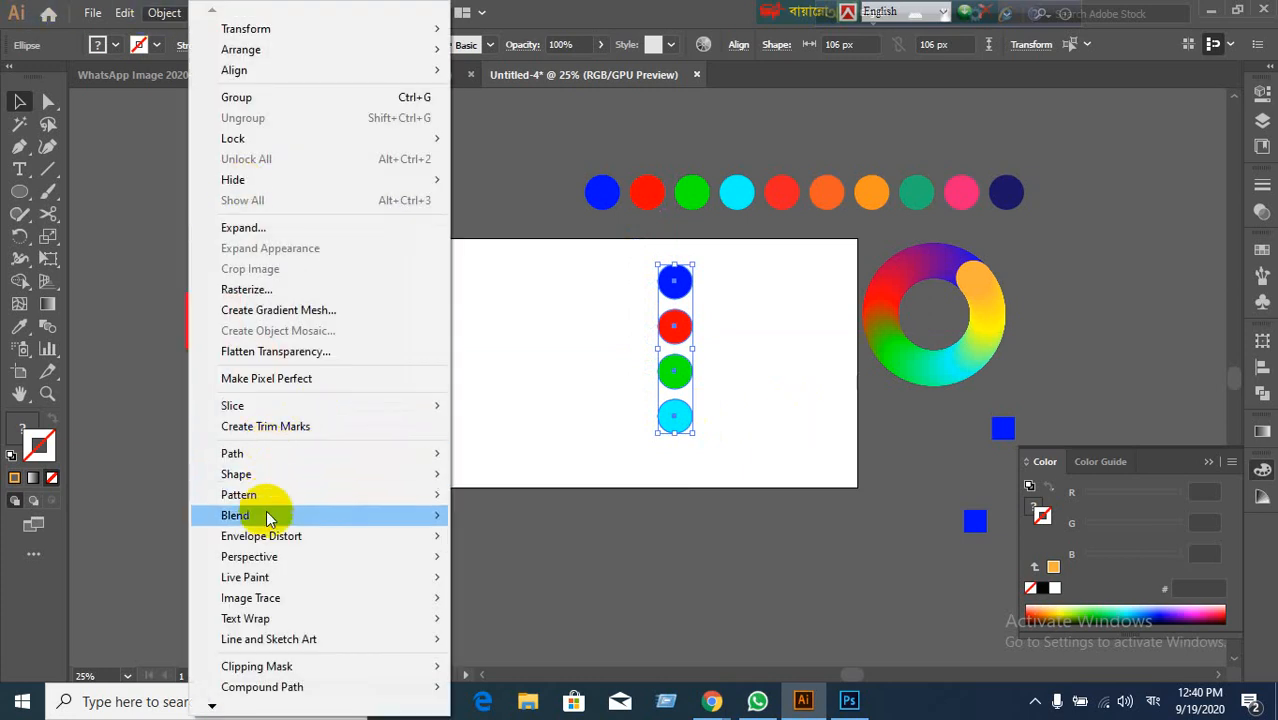
{"action": "mouse_move", "coordinate": [266, 514]}
{"action": "left_click", "coordinate": [512, 516]}
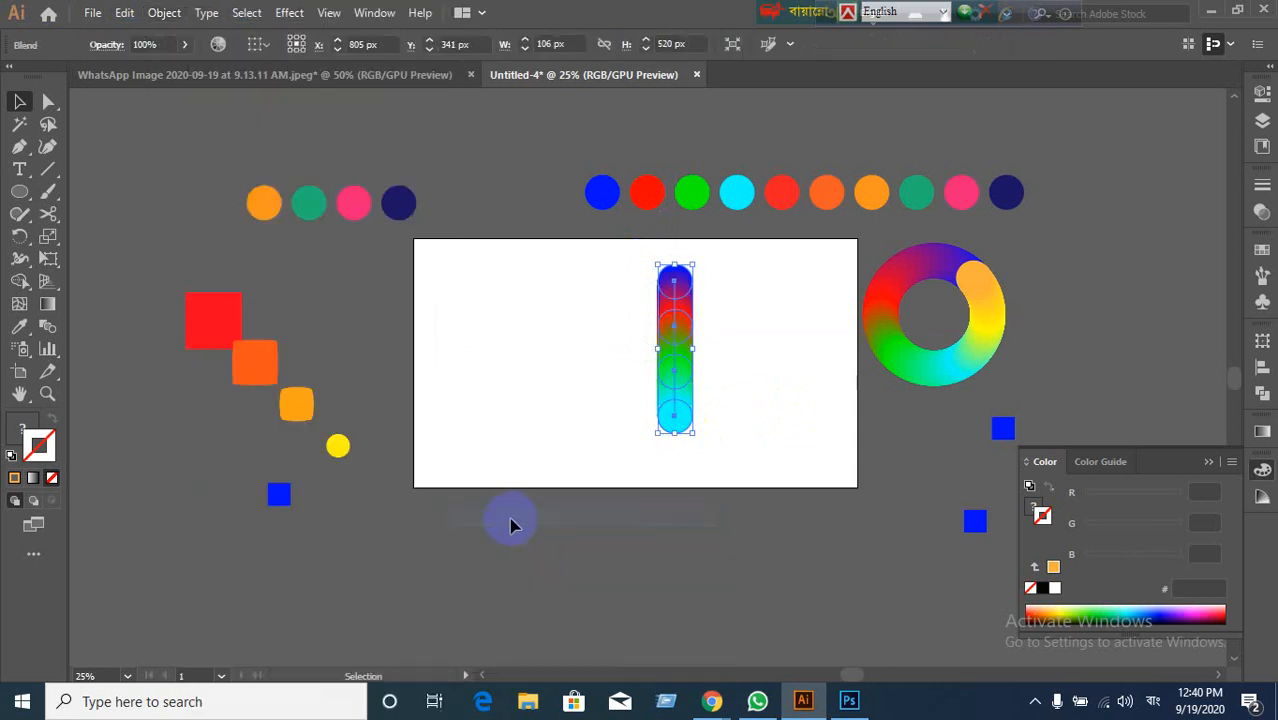
{"action": "left_click", "coordinate": [629, 503]}
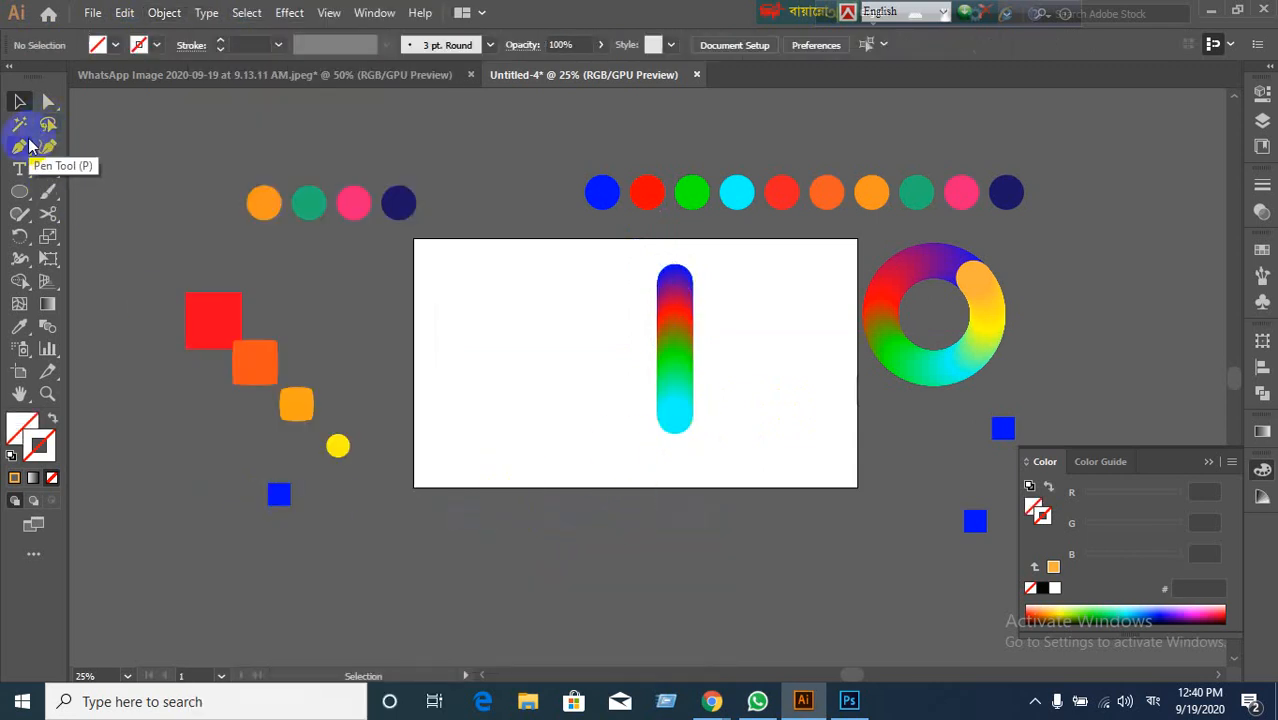
Step: Set the Pen tool to draw with an orange #FBB03B stroke and no fill
{"action": "left_click", "coordinate": [33, 477]}
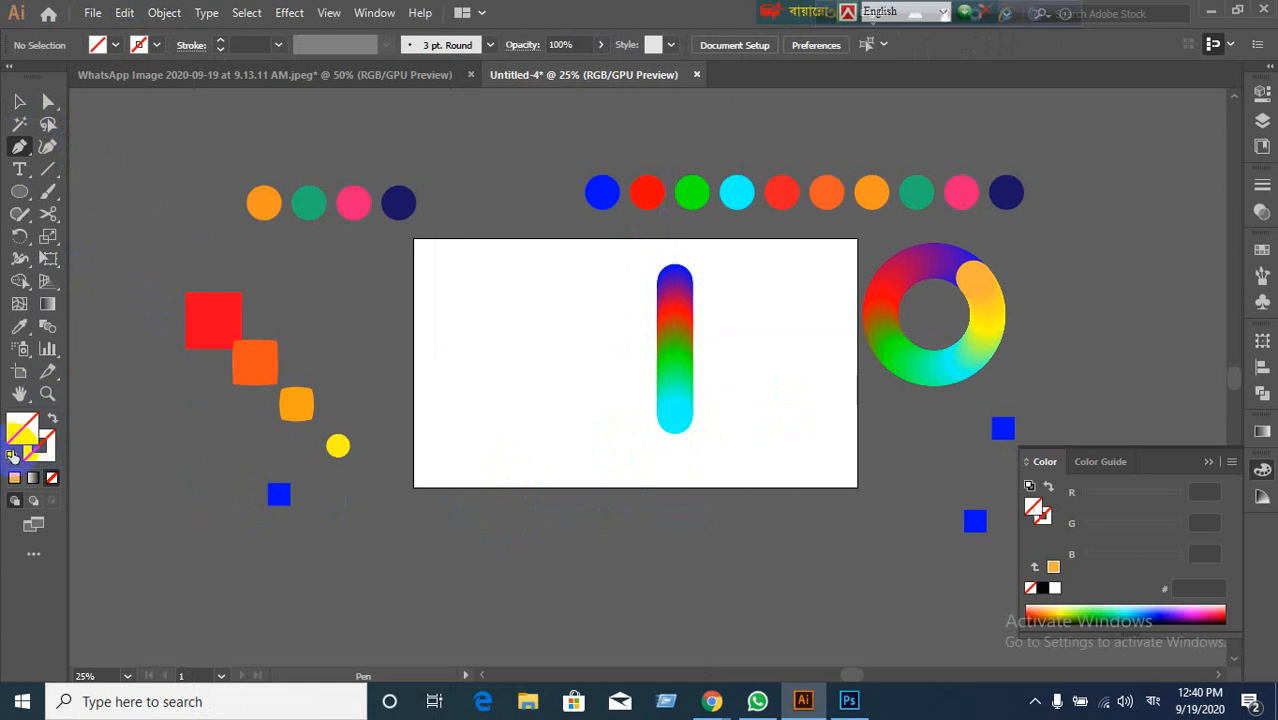
{"action": "left_click", "coordinate": [15, 479]}
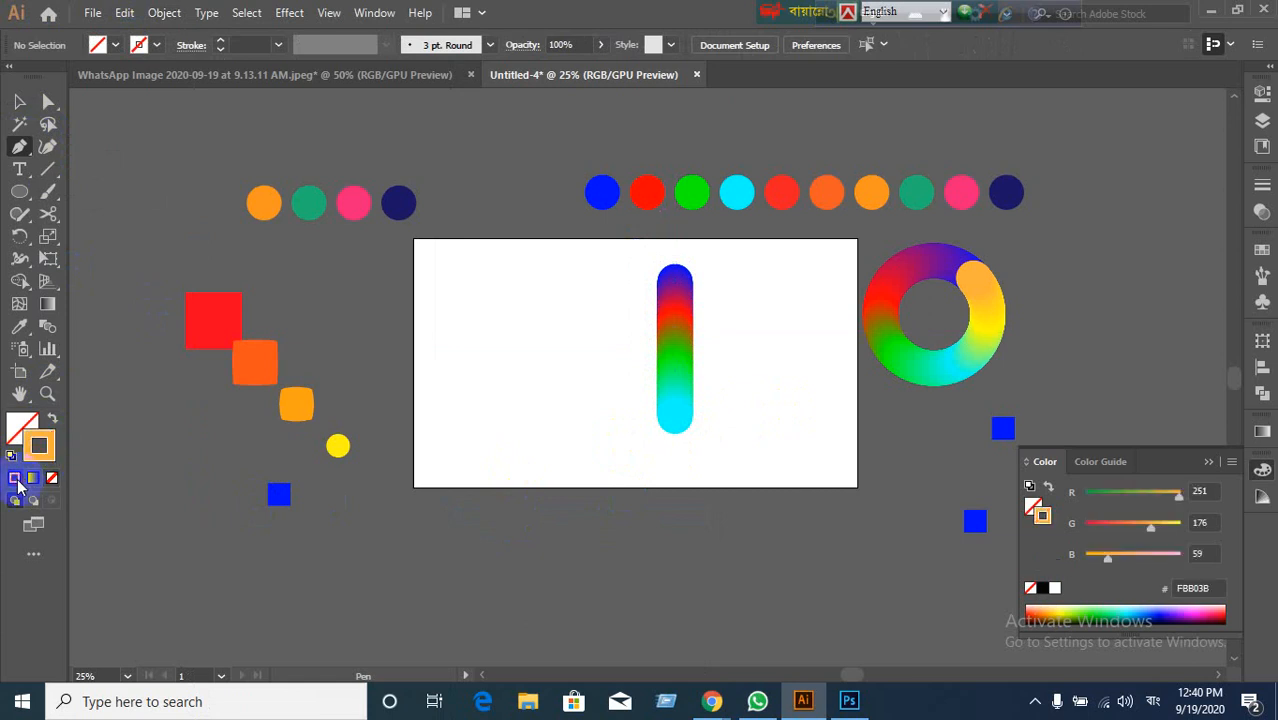
{"action": "scroll", "coordinate": [650, 480], "scroll_direction": "up", "scroll_amount": 1}
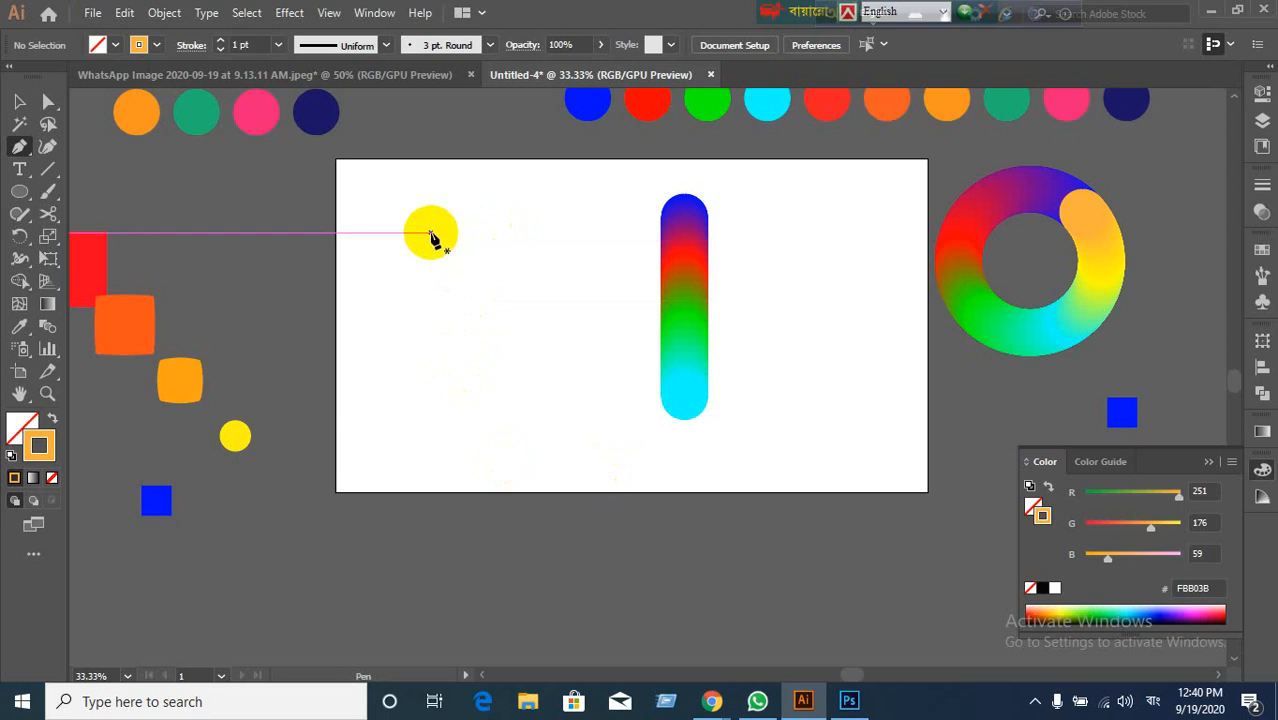
{"action": "left_click", "coordinate": [425, 218]}
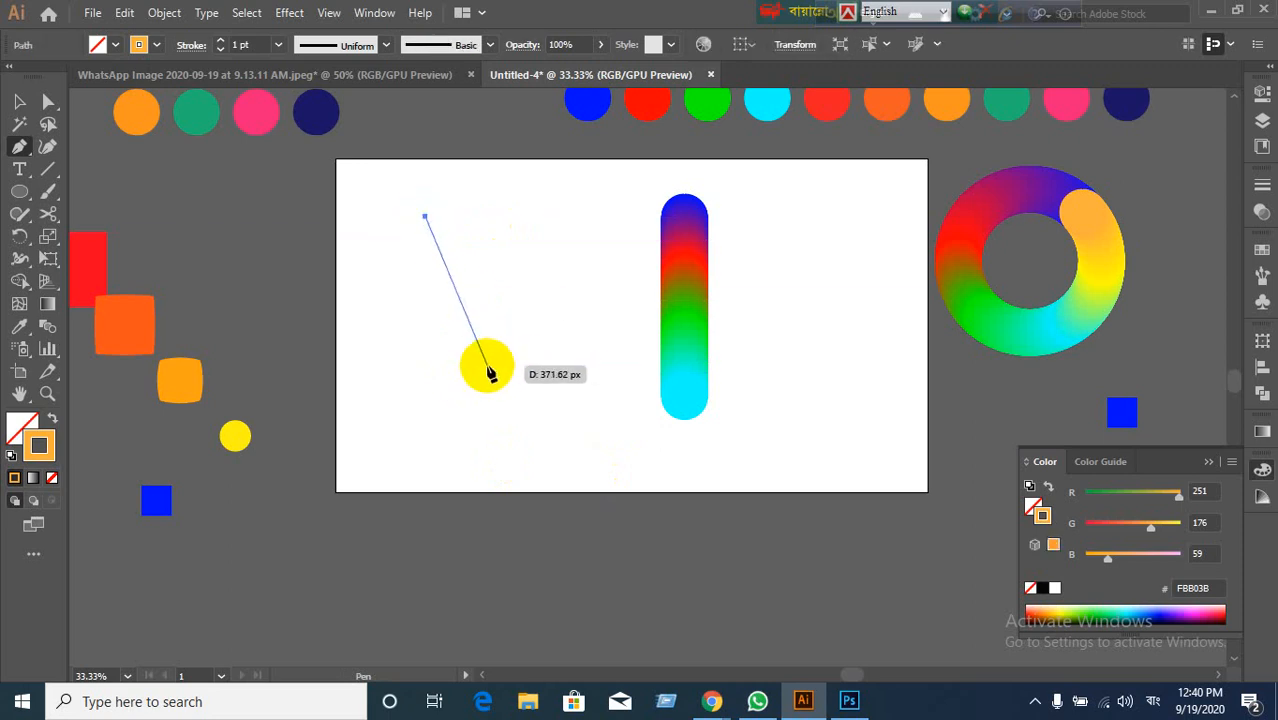
{"action": "left_click", "coordinate": [488, 360]}
{"action": "left_click", "coordinate": [532, 285]}
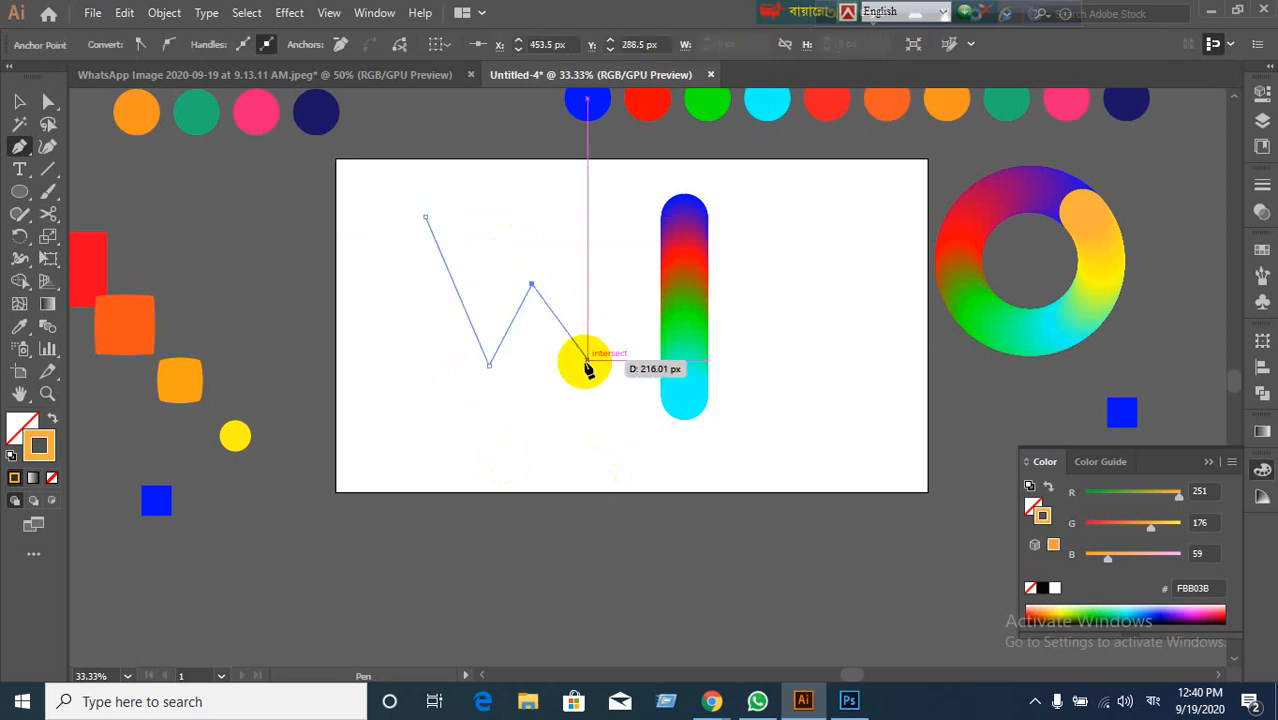
{"action": "left_click", "coordinate": [586, 357]}
{"action": "left_click", "coordinate": [614, 193]}
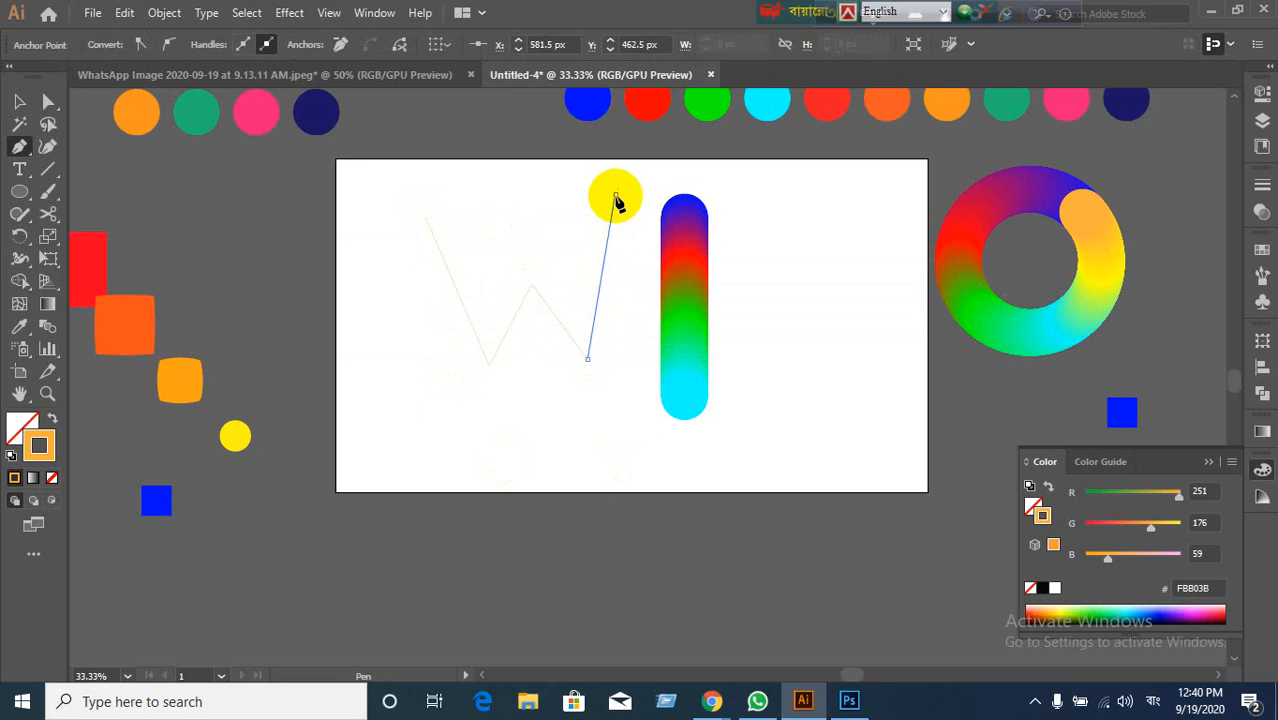
{"action": "left_click", "coordinate": [640, 337], "text": "ctrl"}
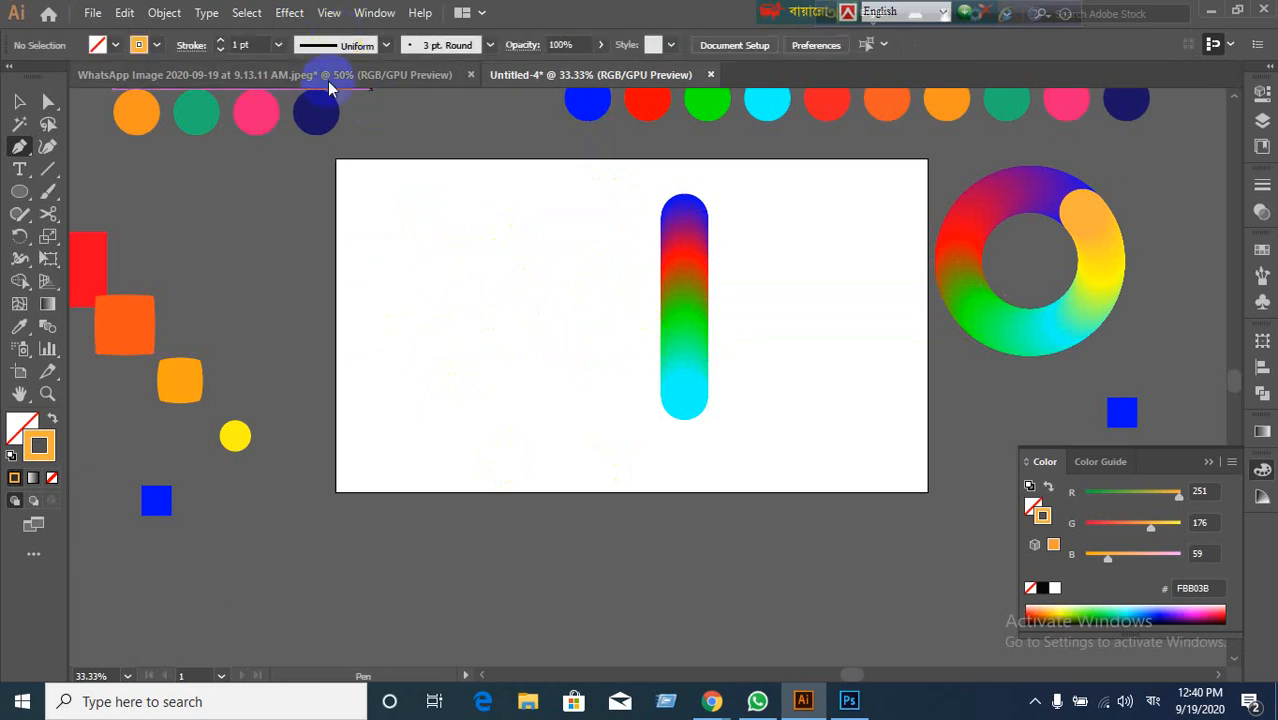
Step: Show the document grid as a drawing aid
{"action": "left_click", "coordinate": [329, 12]}
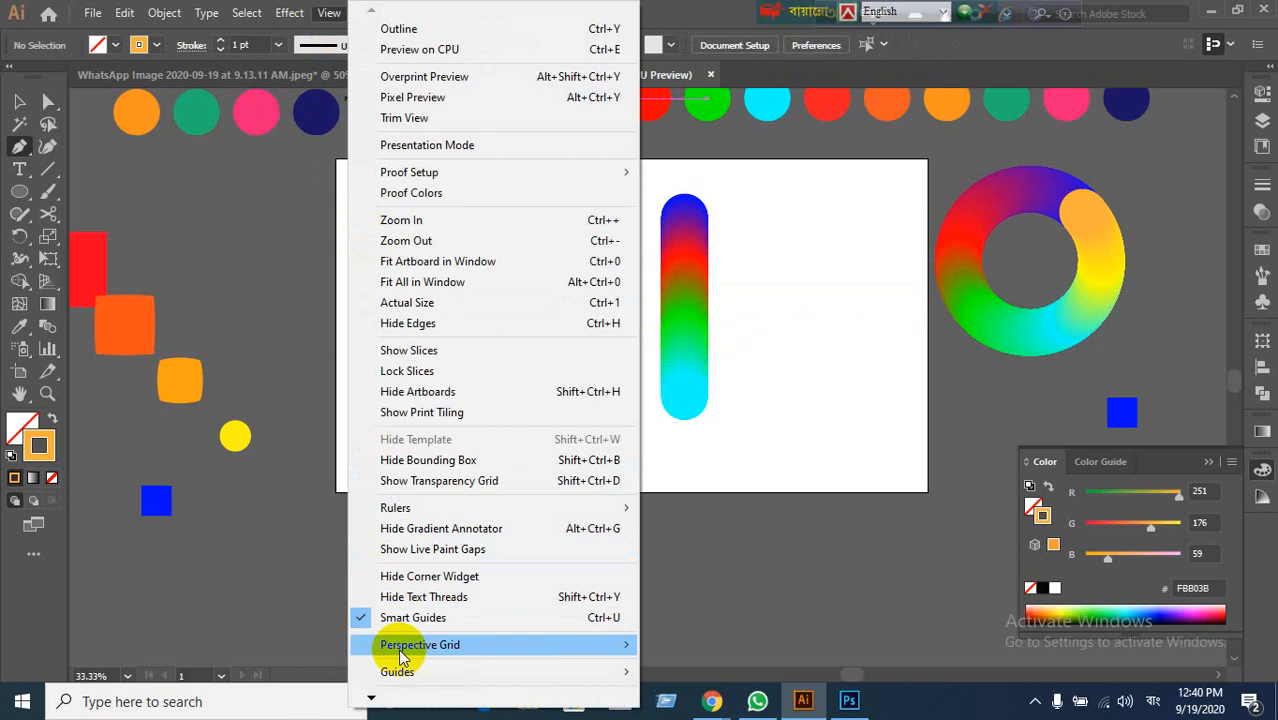
{"action": "mouse_move", "coordinate": [375, 697]}
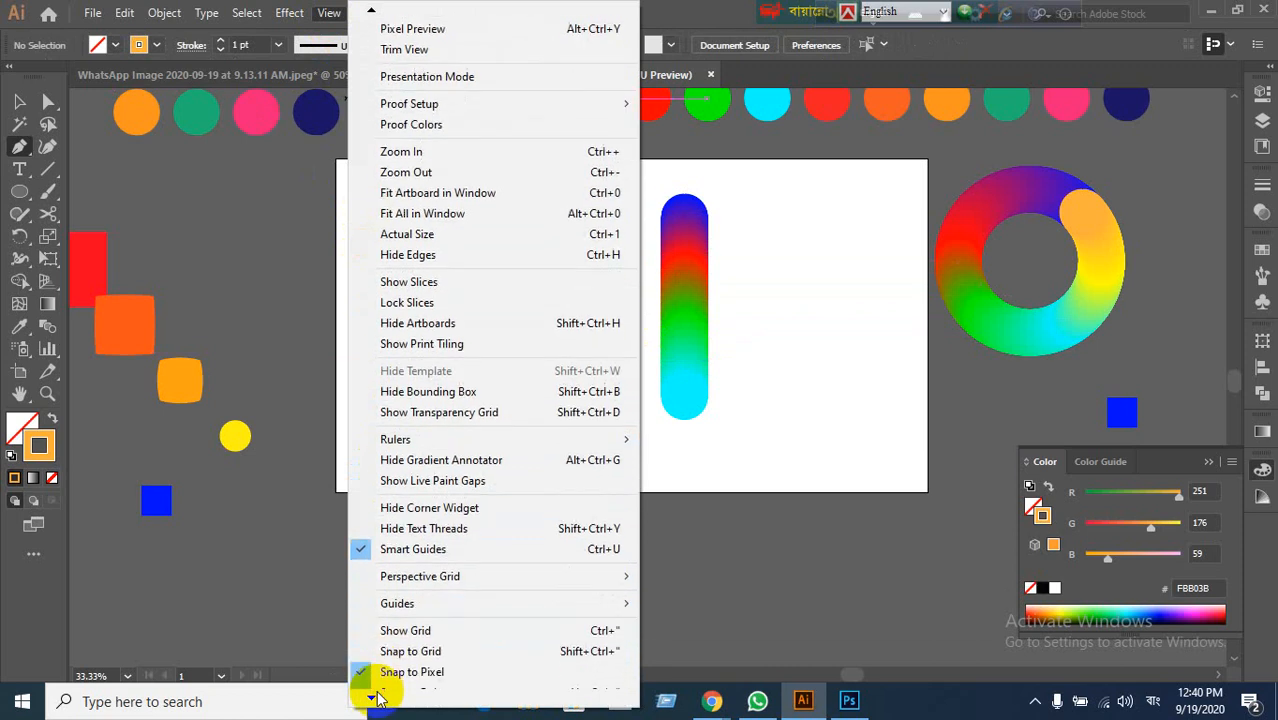
{"action": "left_click", "coordinate": [405, 610]}
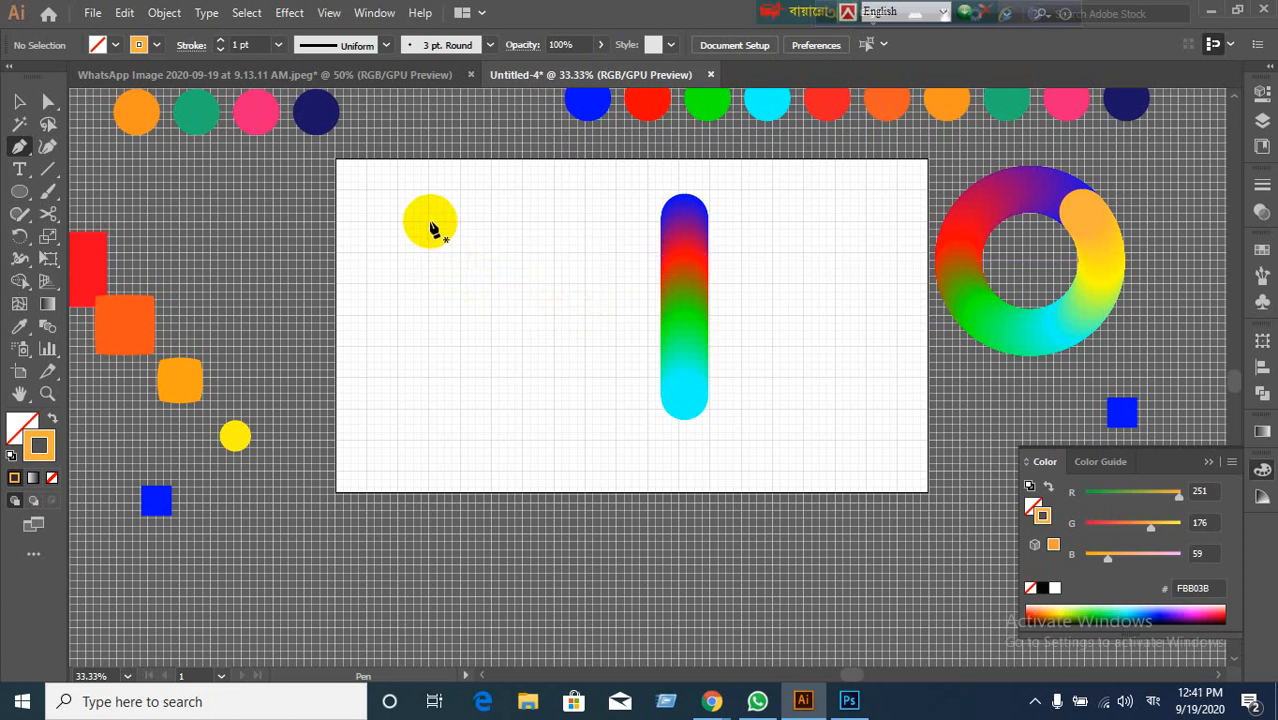
Step: Draw an open W-shaped path with outer sides about 381 and 396 px long, move it left clear of the bar and deselect it
{"action": "left_click", "coordinate": [428, 222]}
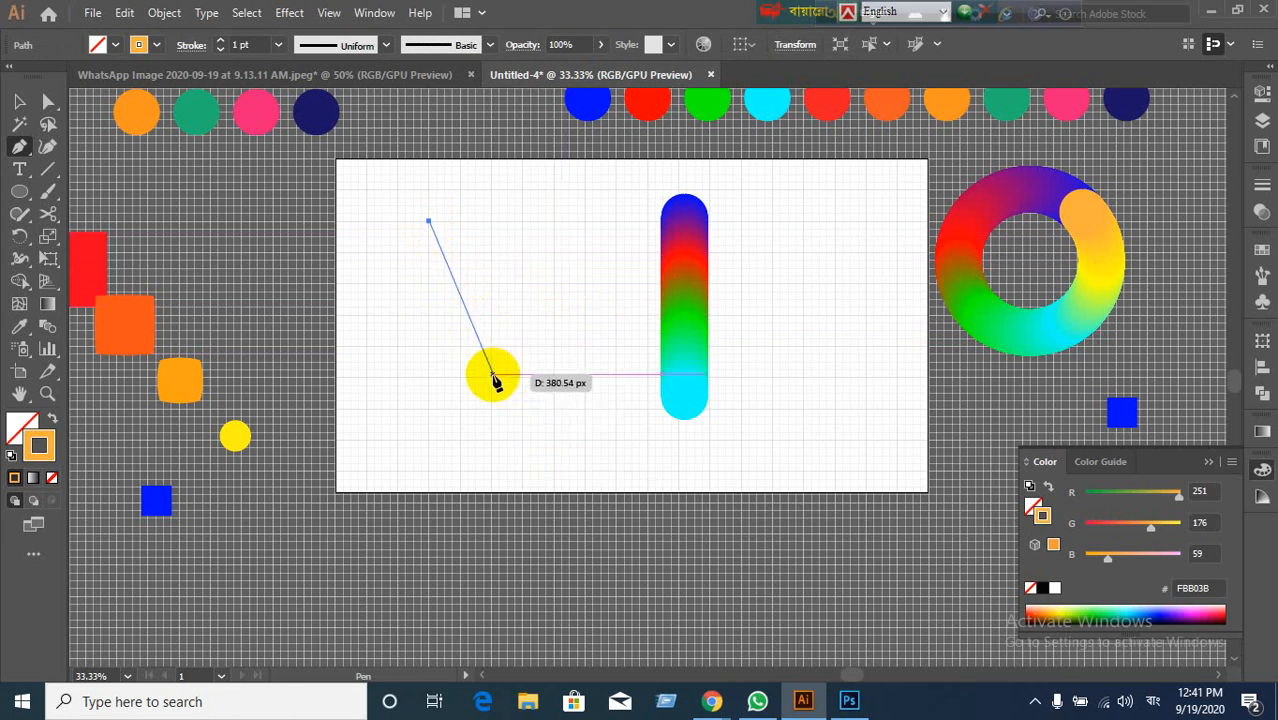
{"action": "left_click", "coordinate": [492, 373]}
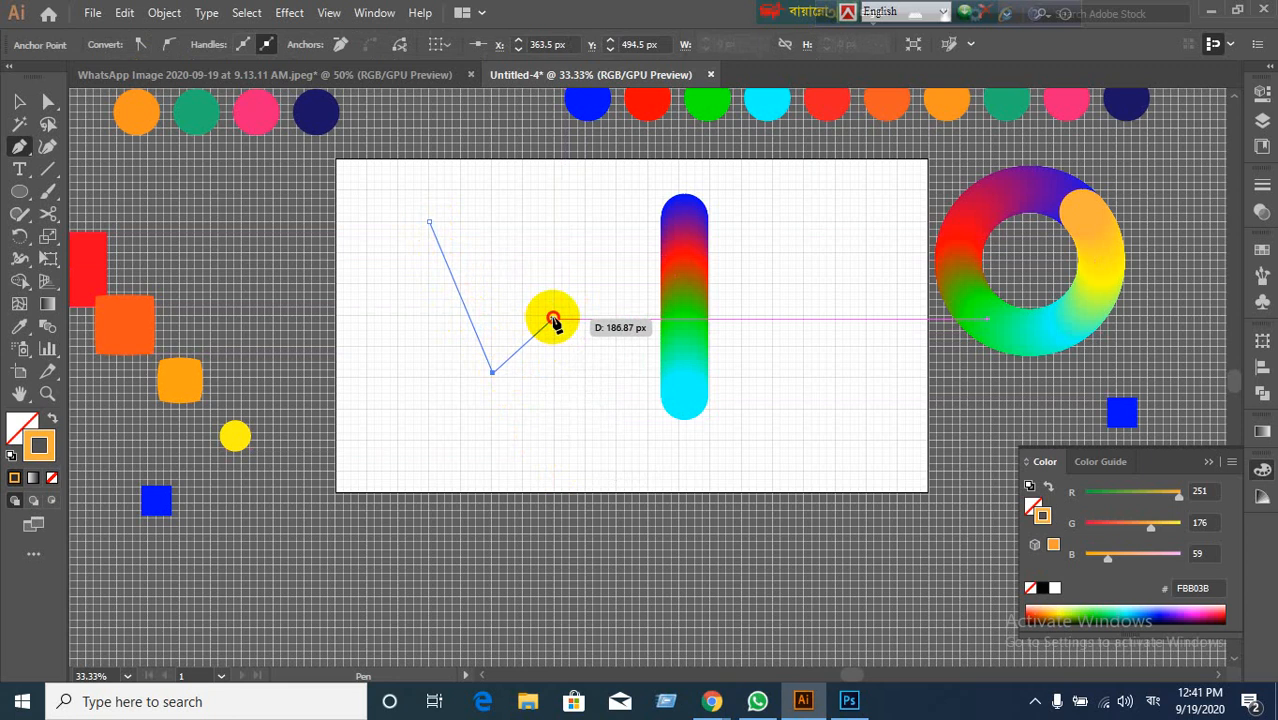
{"action": "left_click", "coordinate": [553, 320]}
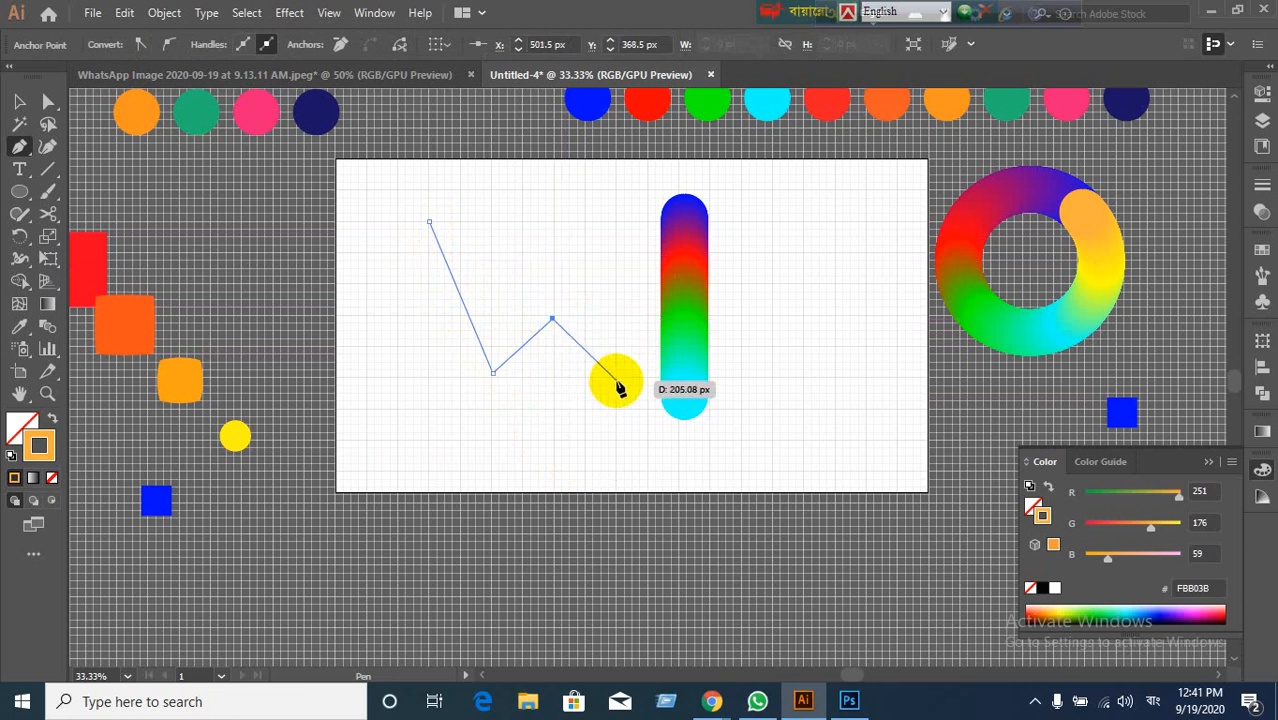
{"action": "left_click", "coordinate": [616, 373]}
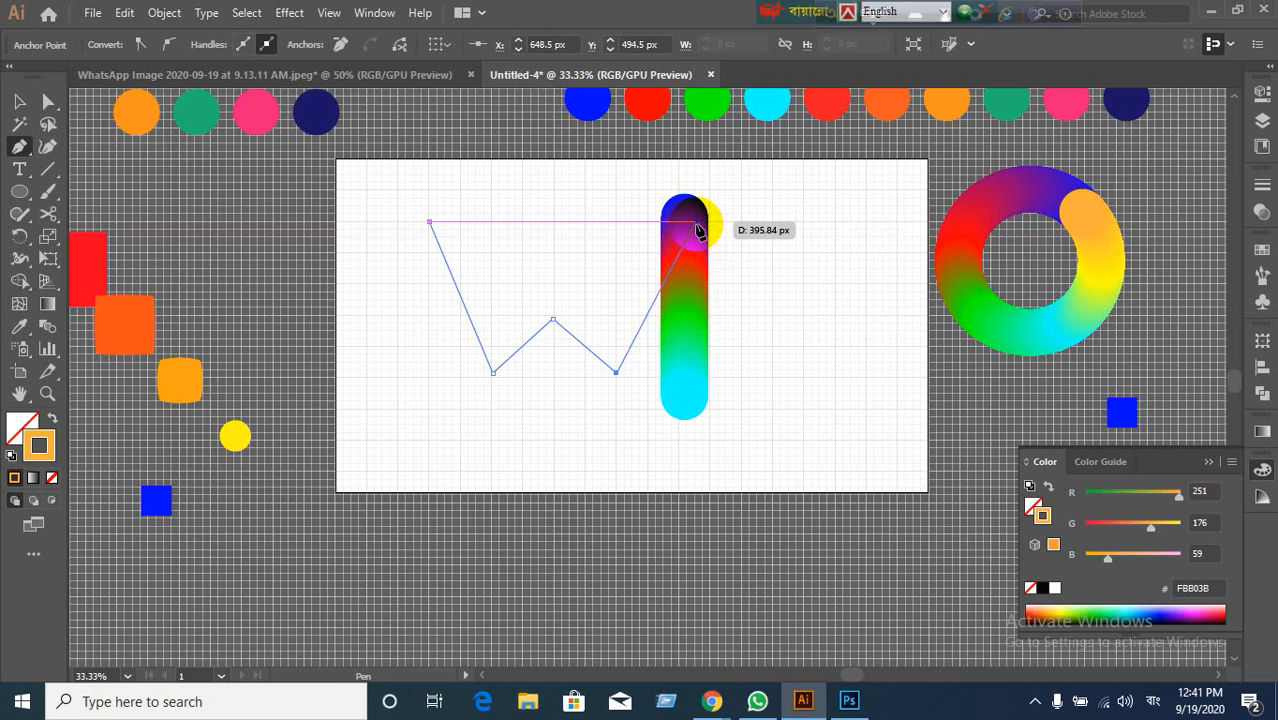
{"action": "left_click", "coordinate": [695, 221]}
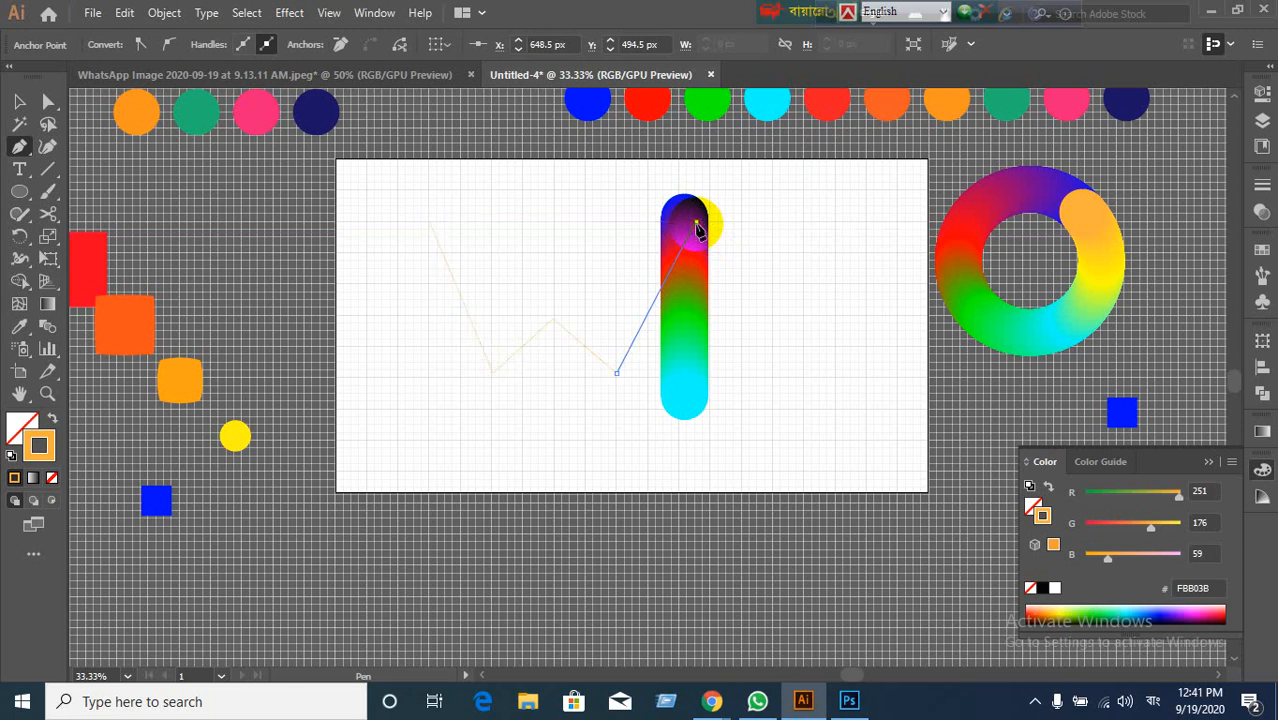
{"action": "left_click", "coordinate": [16, 102]}
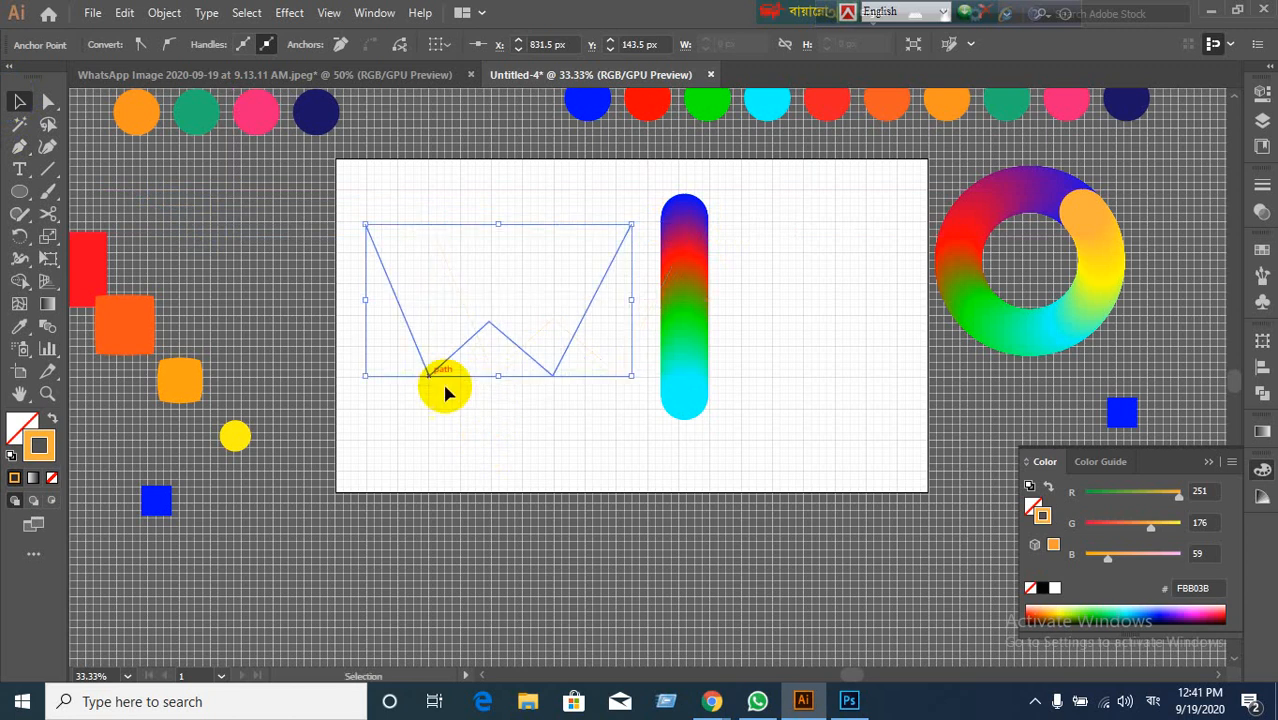
{"action": "left_click", "coordinate": [443, 387]}
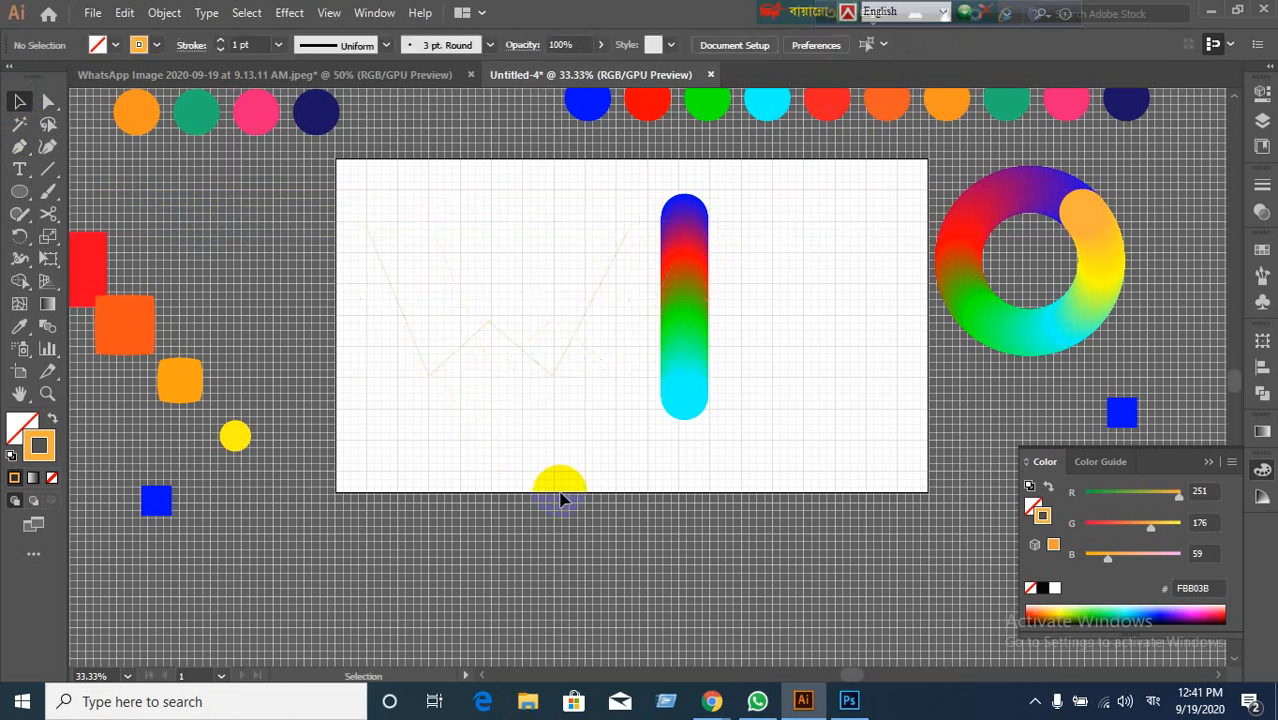
Step: Hide the document grid again
{"action": "left_click", "coordinate": [325, 16]}
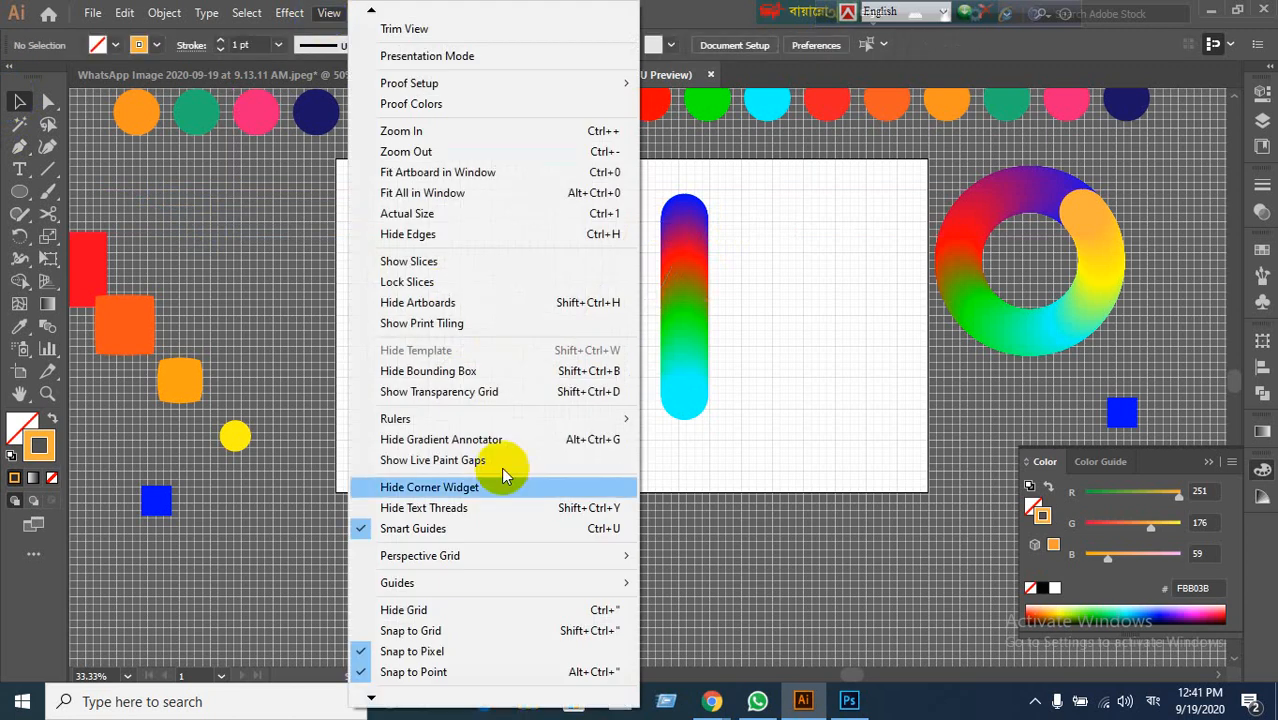
{"action": "left_click", "coordinate": [424, 620]}
Step: Replace the spine of the vertical four-color circle blend with the W-shaped path and deselect the result
{"action": "left_click_drag", "start_coordinate": [405, 422], "coordinate": [840, 285]}
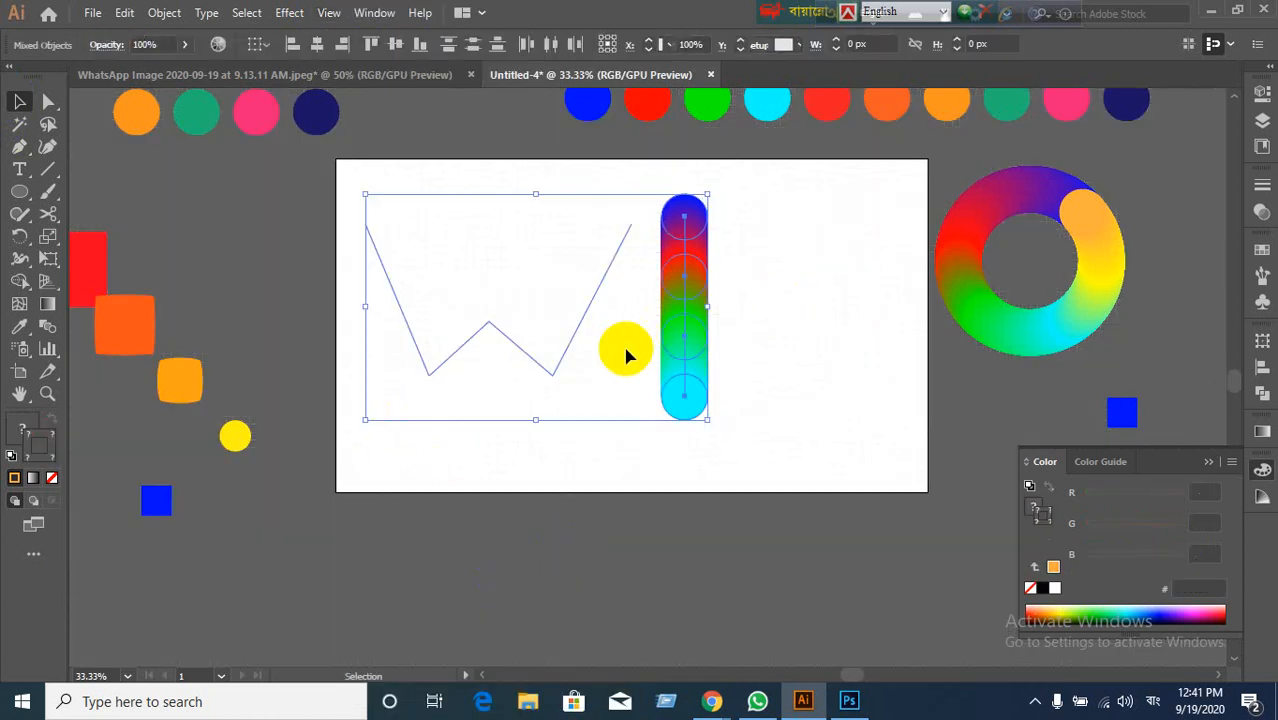
{"action": "left_click", "coordinate": [178, 20]}
{"action": "mouse_move", "coordinate": [240, 527]}
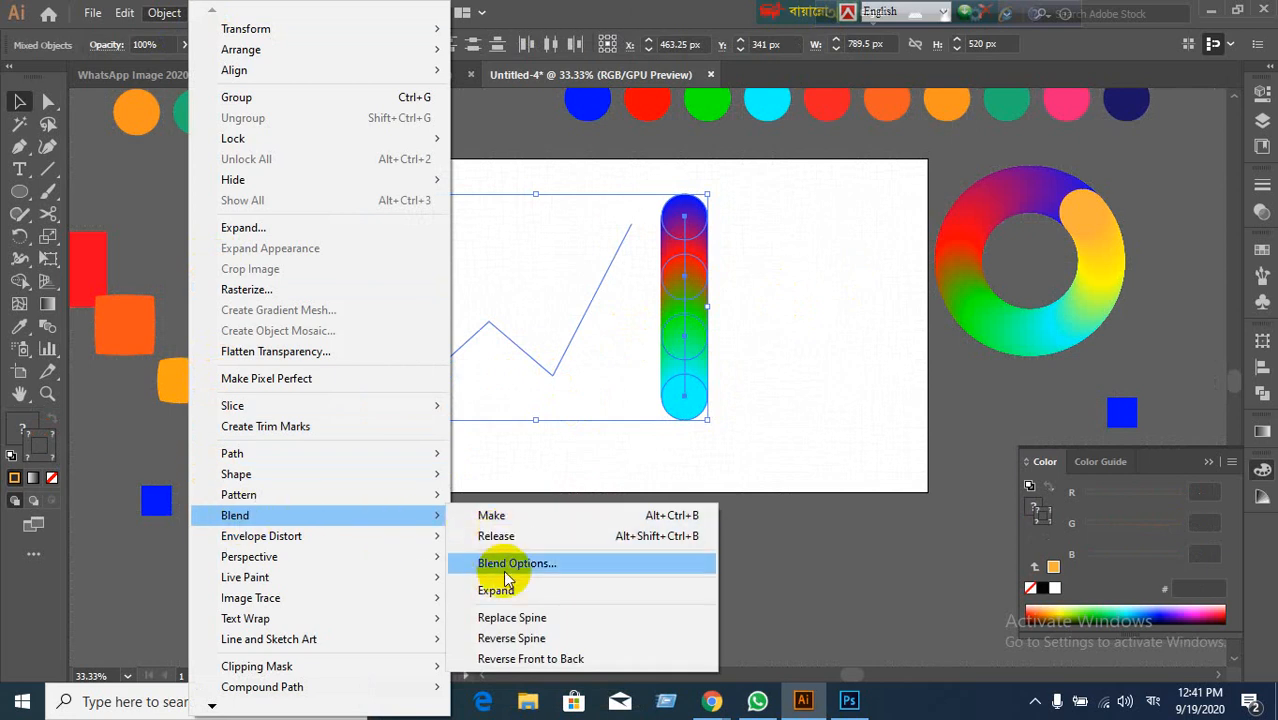
{"action": "left_click", "coordinate": [500, 617]}
{"action": "left_click", "coordinate": [500, 498]}
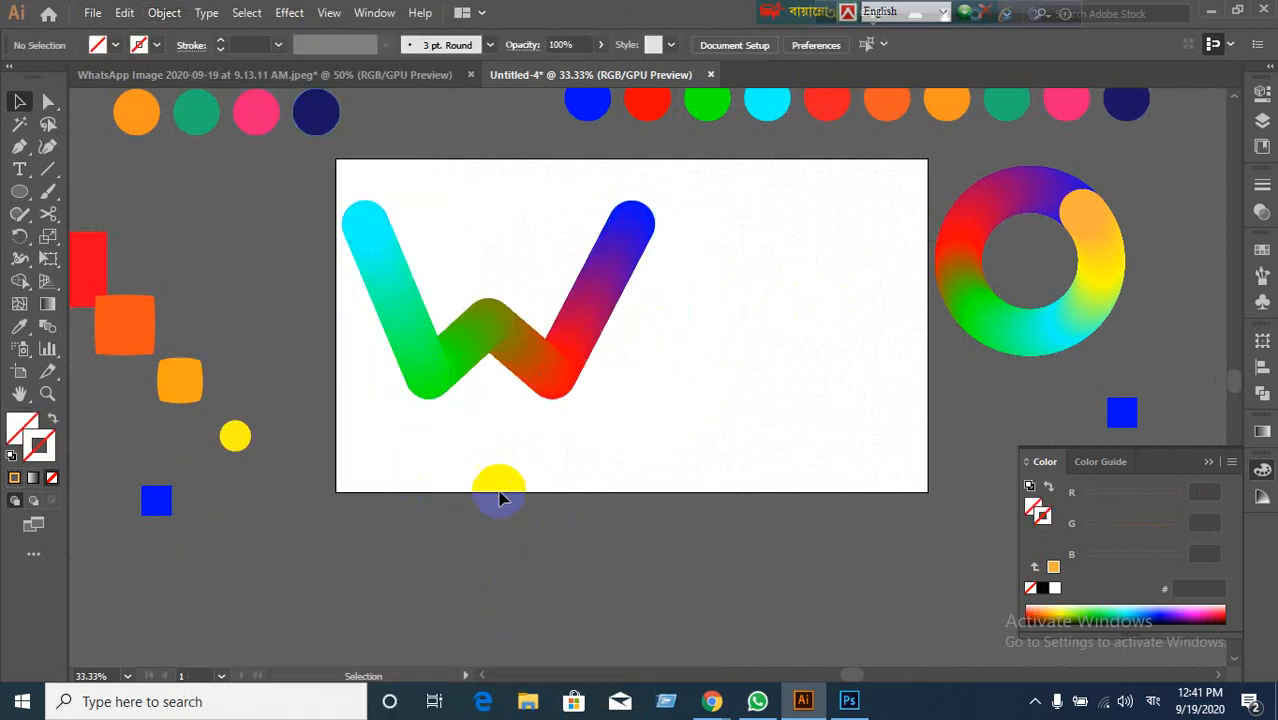
{"action": "scroll", "coordinate": [519, 479], "scroll_direction": "down", "scroll_amount": 1}
{"action": "scroll", "coordinate": [530, 480], "scroll_direction": "up", "scroll_amount": 1}
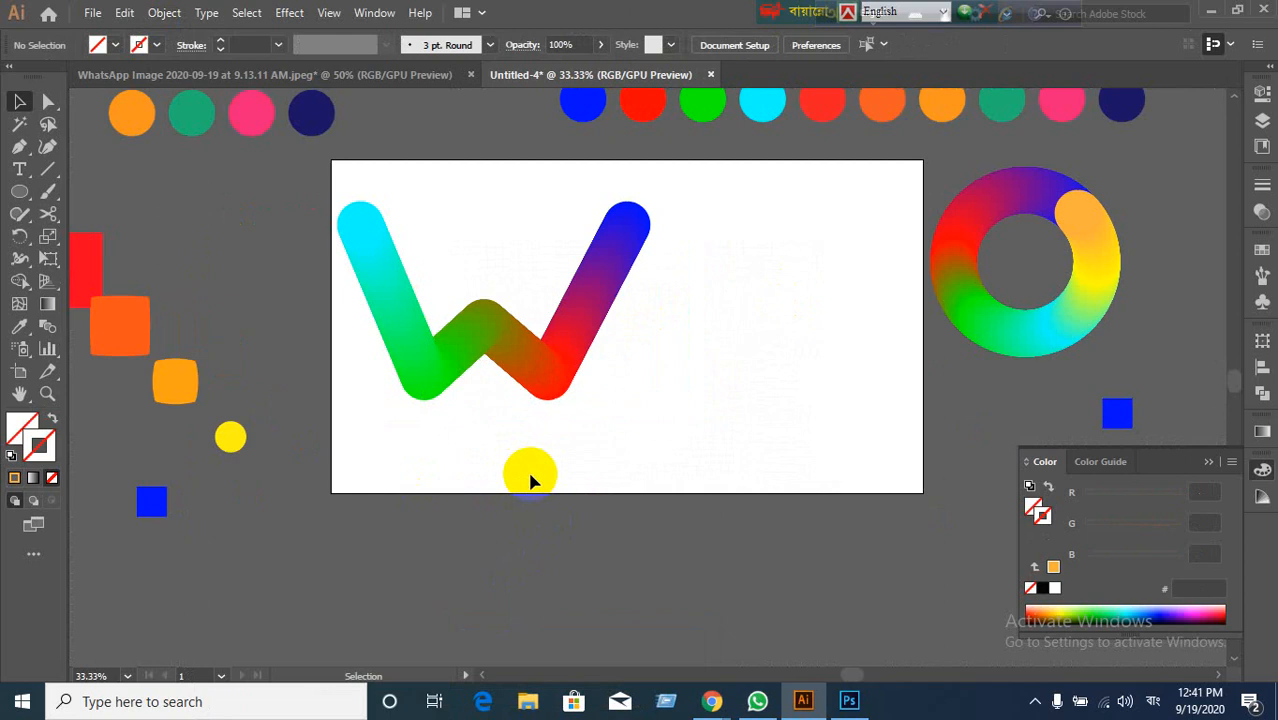
Step: Move the W-shaped blend down and right across the artboard's lower-right corner, below the color ring, and deselect it
{"action": "left_click_drag", "start_coordinate": [578, 374], "coordinate": [908, 506]}
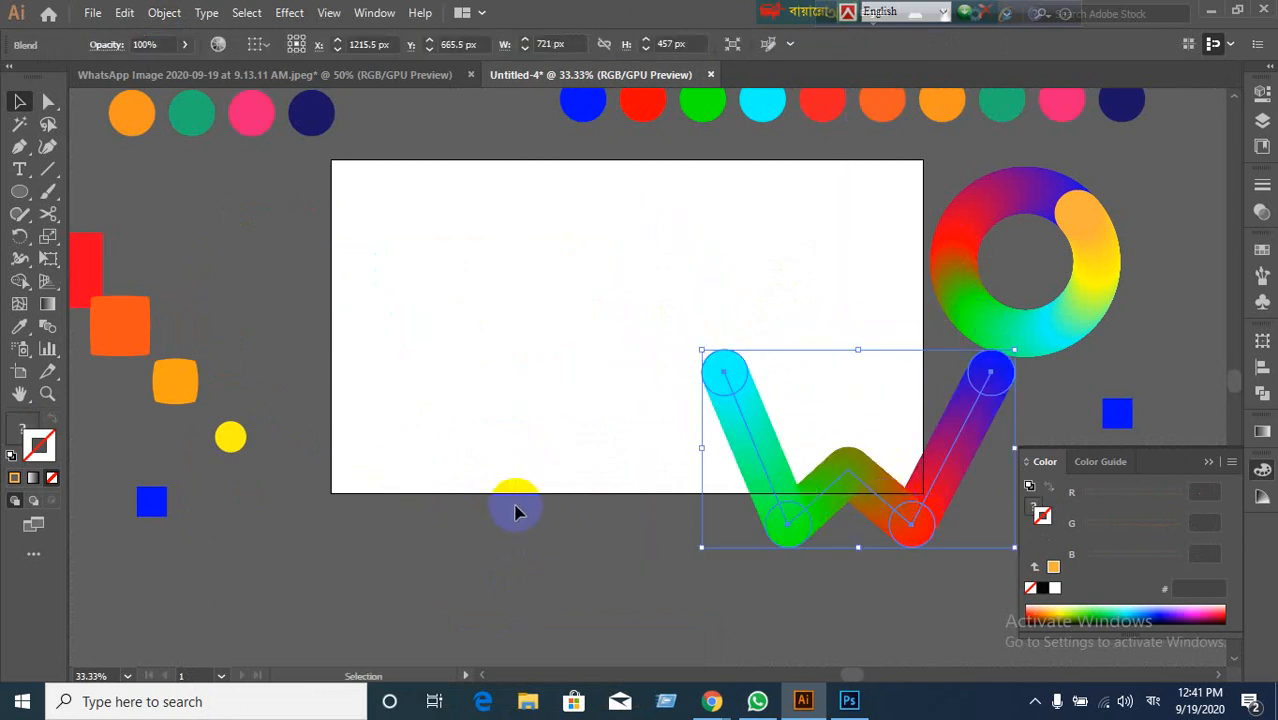
{"action": "left_click", "coordinate": [539, 509]}
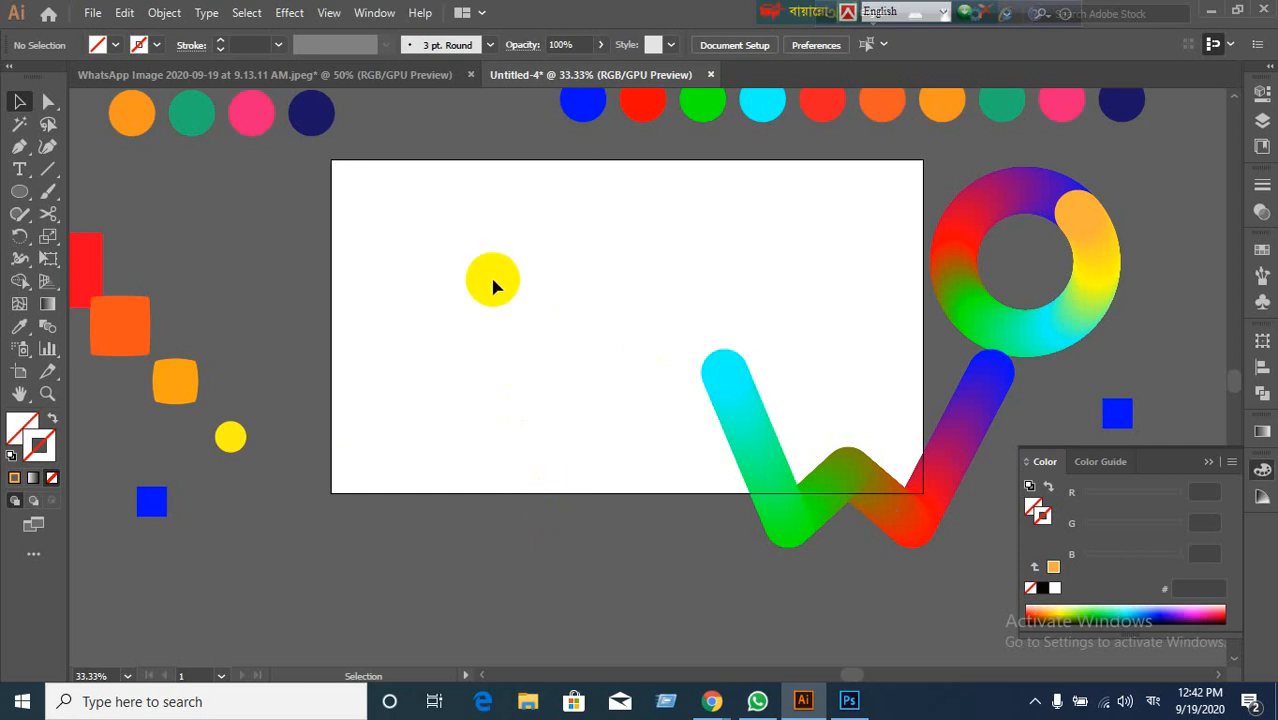
{"action": "left_click_drag", "start_coordinate": [670, 350], "coordinate": [790, 436]}
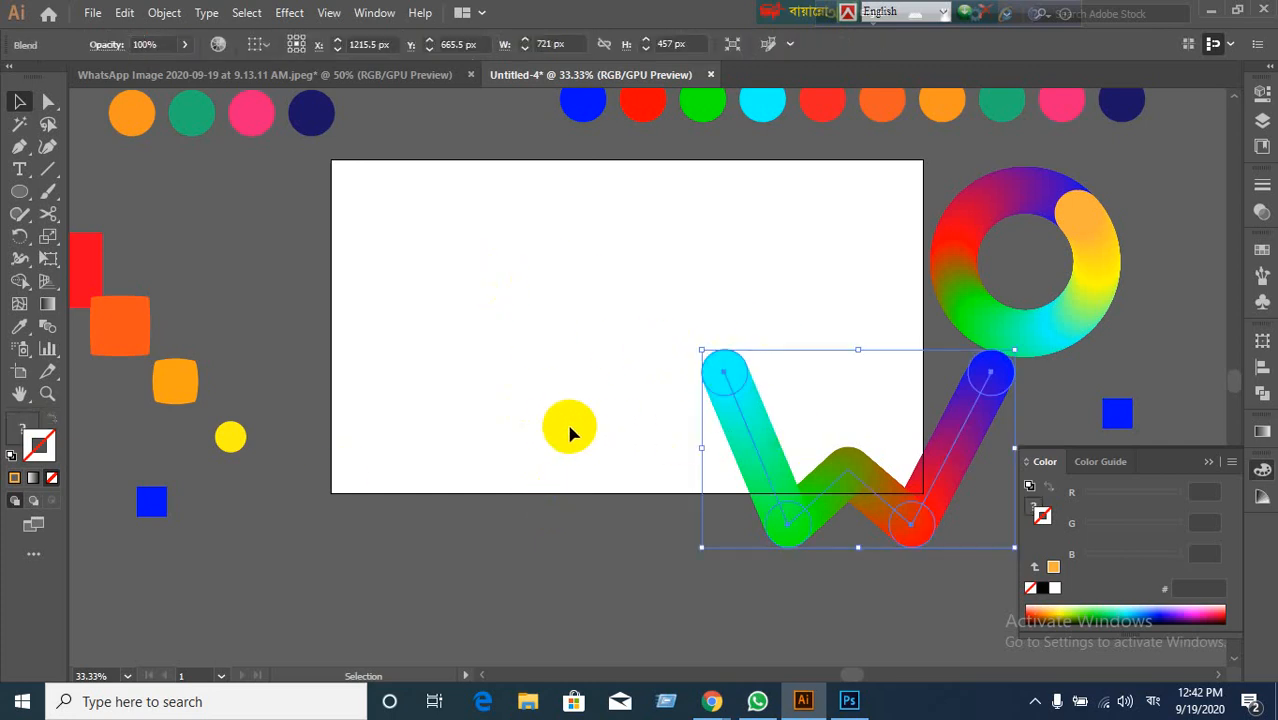
{"action": "left_click", "coordinate": [560, 391]}
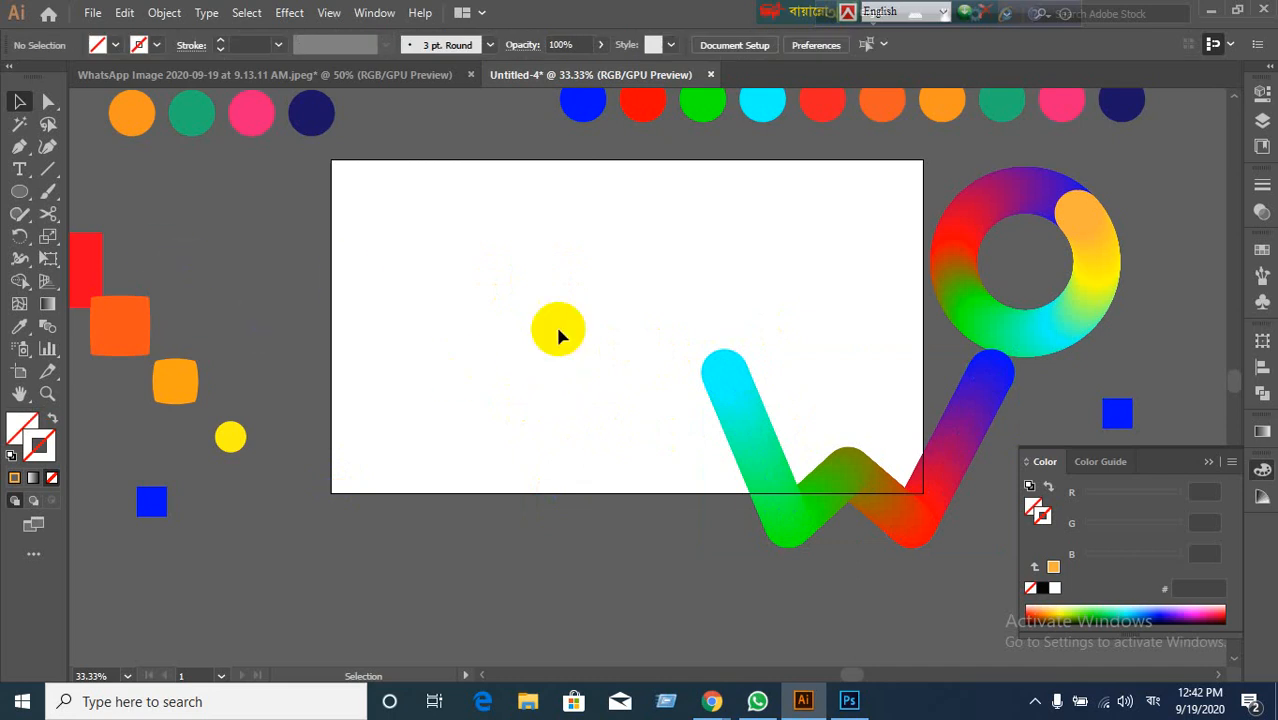
Step: Copy the first five circles of the ten-circle row above the artboard onto the artboard's left half and deselect them
{"action": "scroll", "coordinate": [580, 335], "scroll_direction": "up", "scroll_amount": 1}
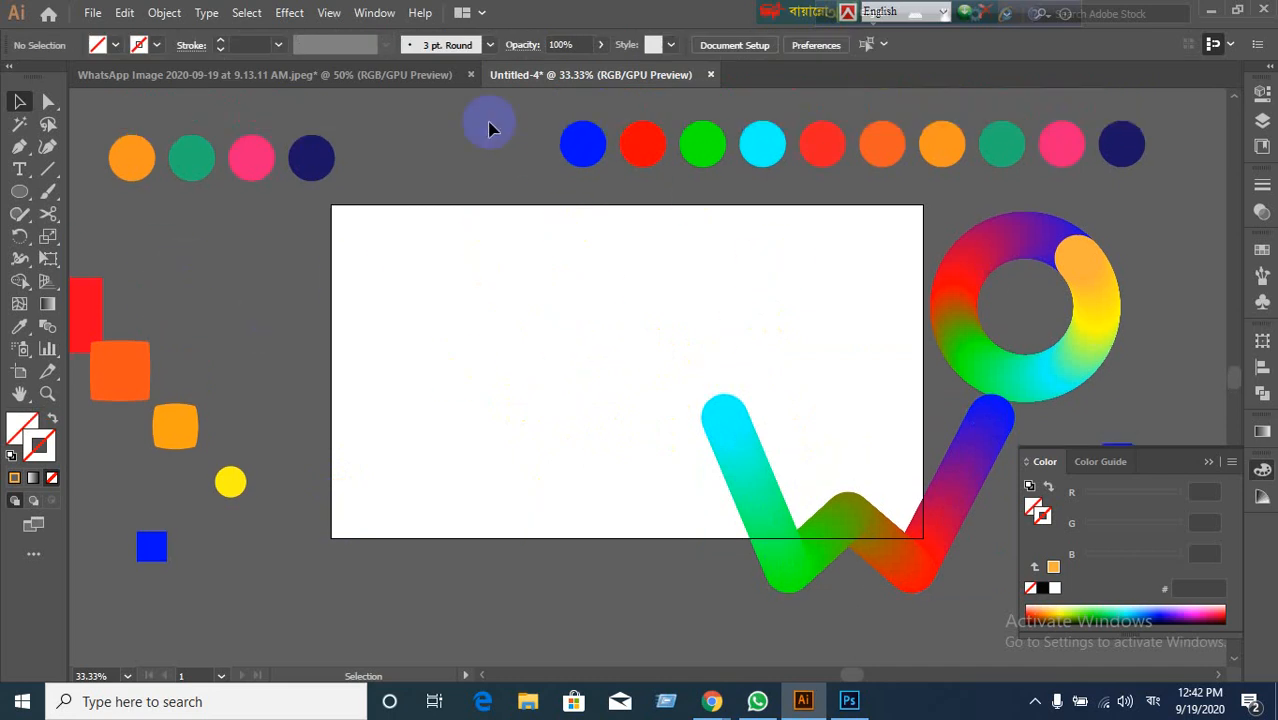
{"action": "left_click_drag", "start_coordinate": [853, 182], "coordinate": [575, 150]}
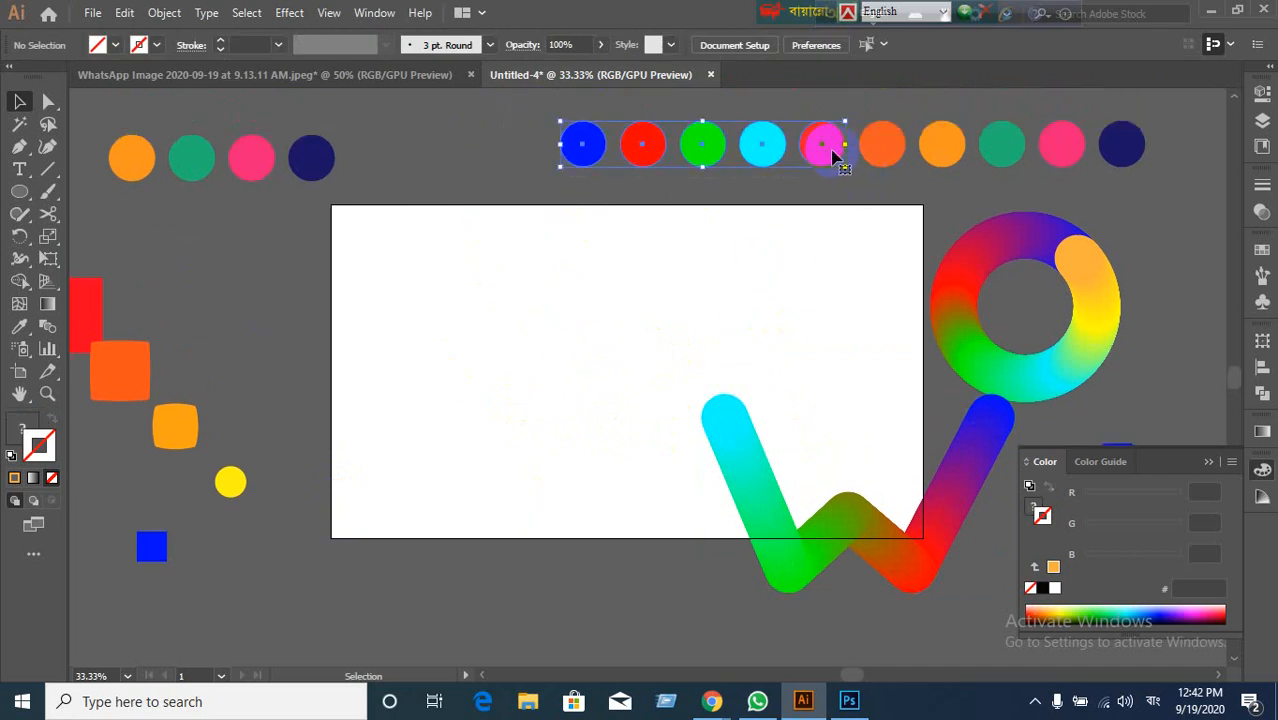
{"action": "left_click_drag", "start_coordinate": [833, 157], "coordinate": [651, 338]}
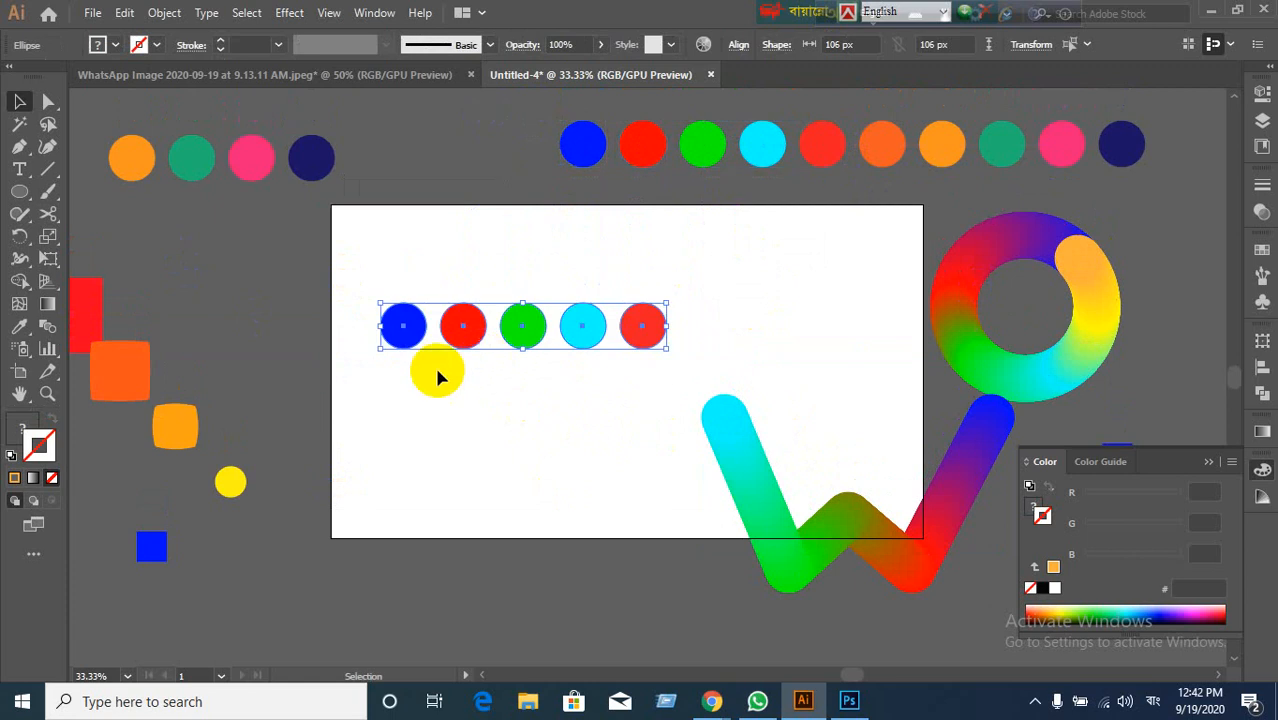
{"action": "left_click", "coordinate": [462, 428]}
Step: Swap fill and stroke on each of the five copied circles, turning them into unfilled outlines in their own colors
{"action": "left_click", "coordinate": [405, 330]}
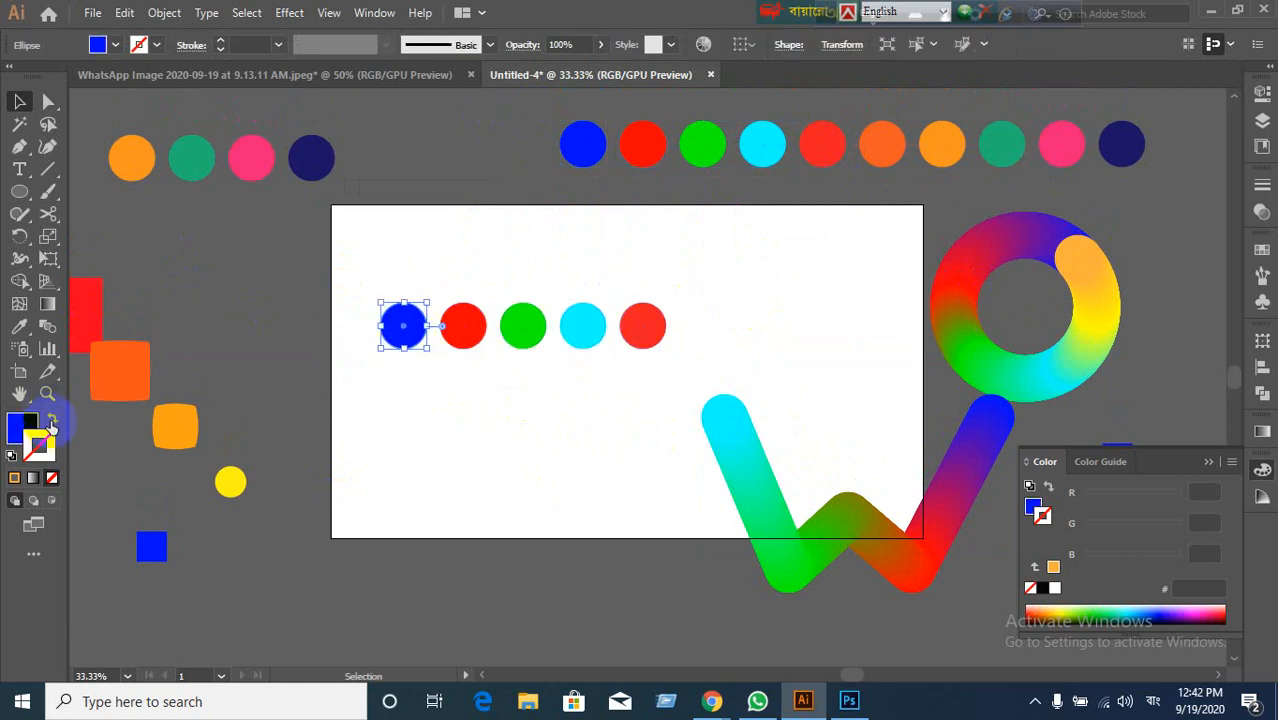
{"action": "left_click", "coordinate": [52, 425]}
{"action": "left_click", "coordinate": [458, 340]}
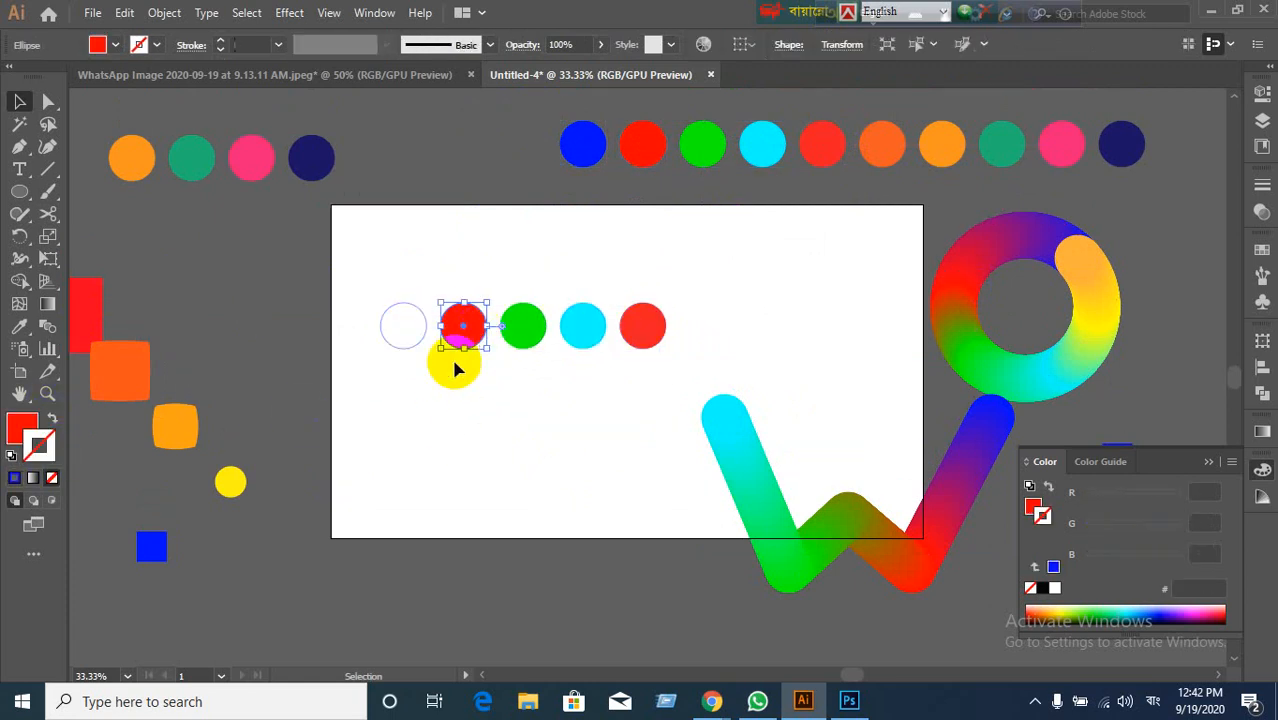
{"action": "left_click", "coordinate": [52, 425]}
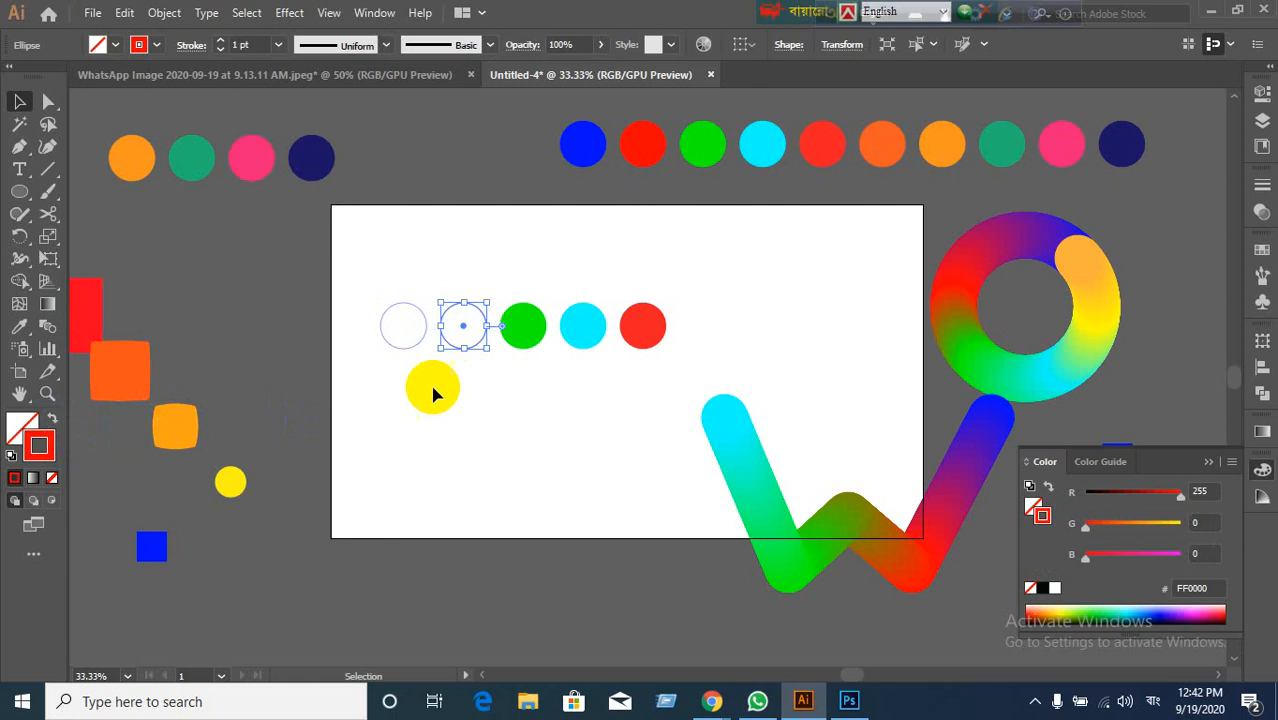
{"action": "left_click", "coordinate": [526, 335]}
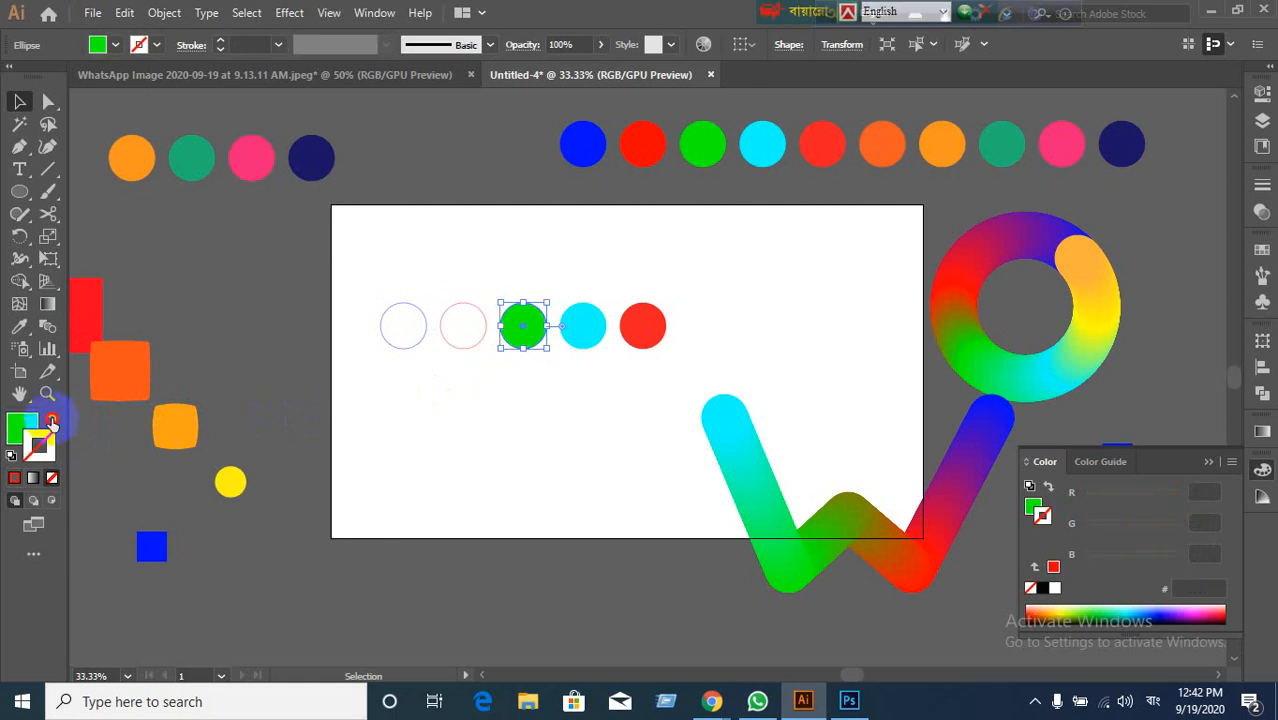
{"action": "left_click", "coordinate": [52, 425]}
{"action": "left_click", "coordinate": [592, 340]}
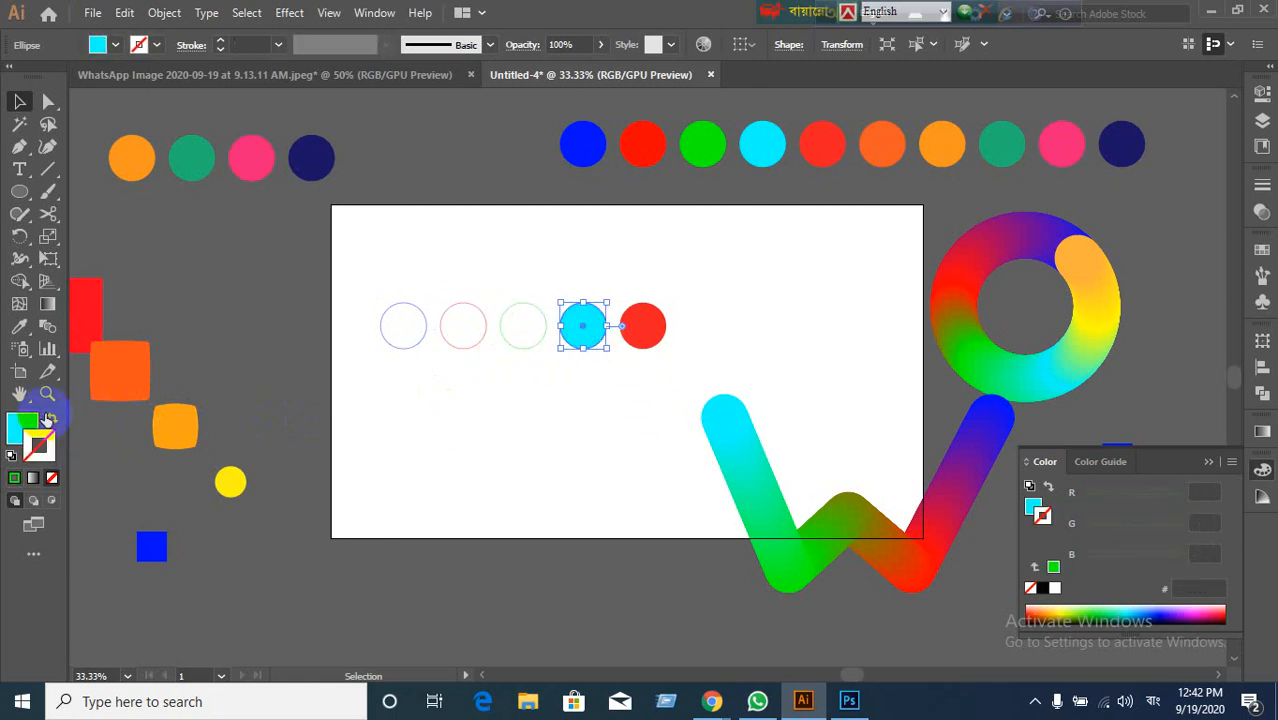
{"action": "left_click", "coordinate": [52, 425]}
{"action": "left_click", "coordinate": [644, 336]}
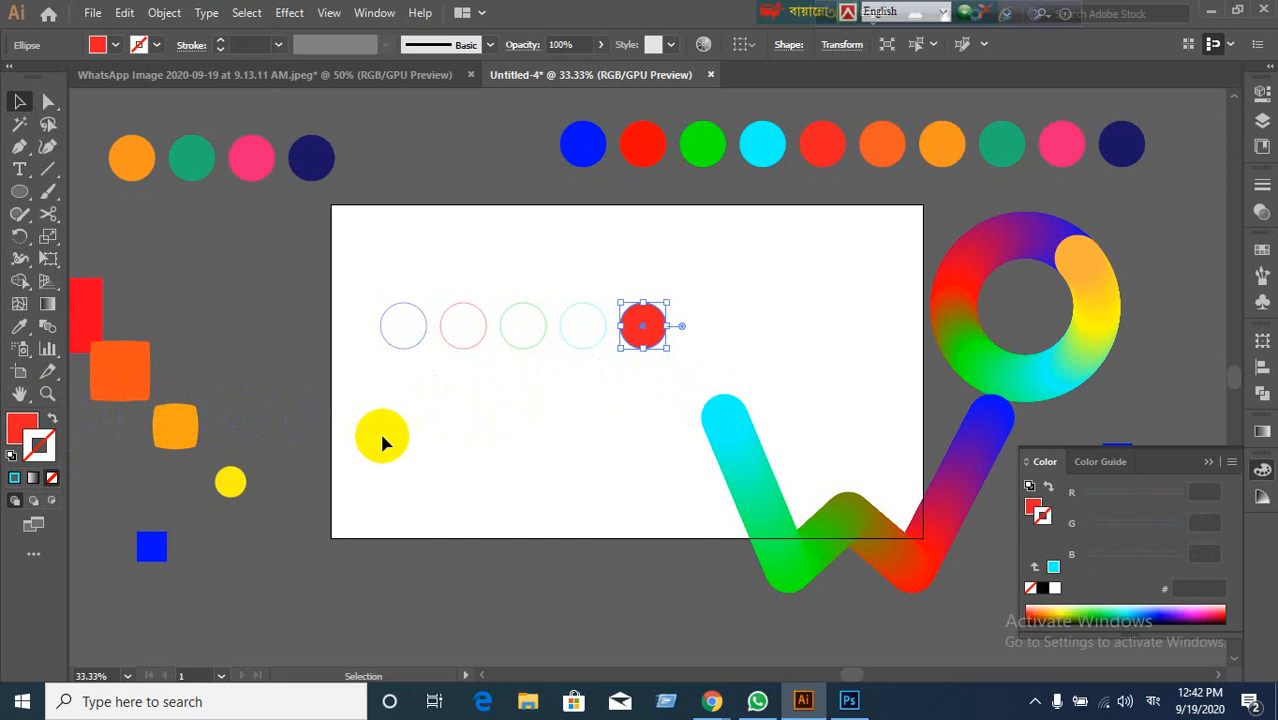
{"action": "left_click", "coordinate": [52, 425]}
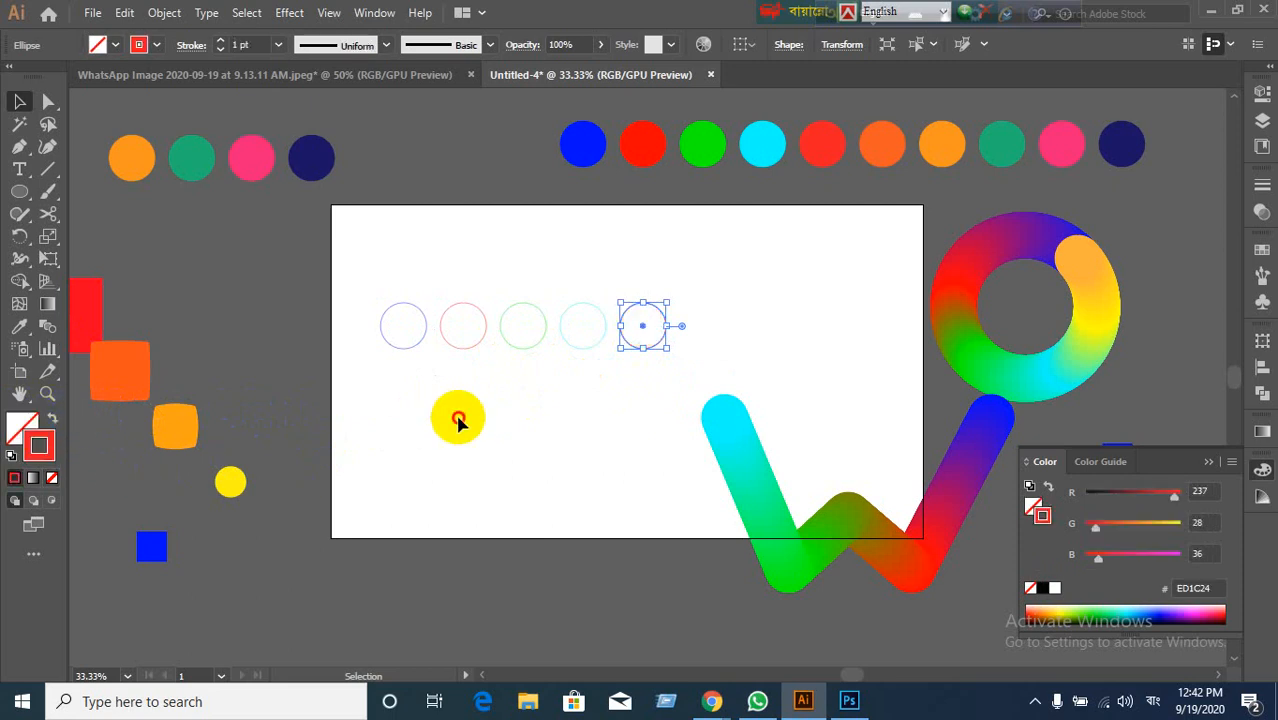
Step: Move the five outlined circles to the artboard's upper-left area and make a blend from them
{"action": "mouse_move", "coordinate": [325, 294]}
{"action": "left_mouse_down"}
{"action": "mouse_move", "coordinate": [642, 334]}
{"action": "mouse_move", "coordinate": [590, 343]}
{"action": "mouse_move", "coordinate": [568, 269]}
{"action": "left_mouse_up"}
{"action": "left_click", "coordinate": [408, 408]}
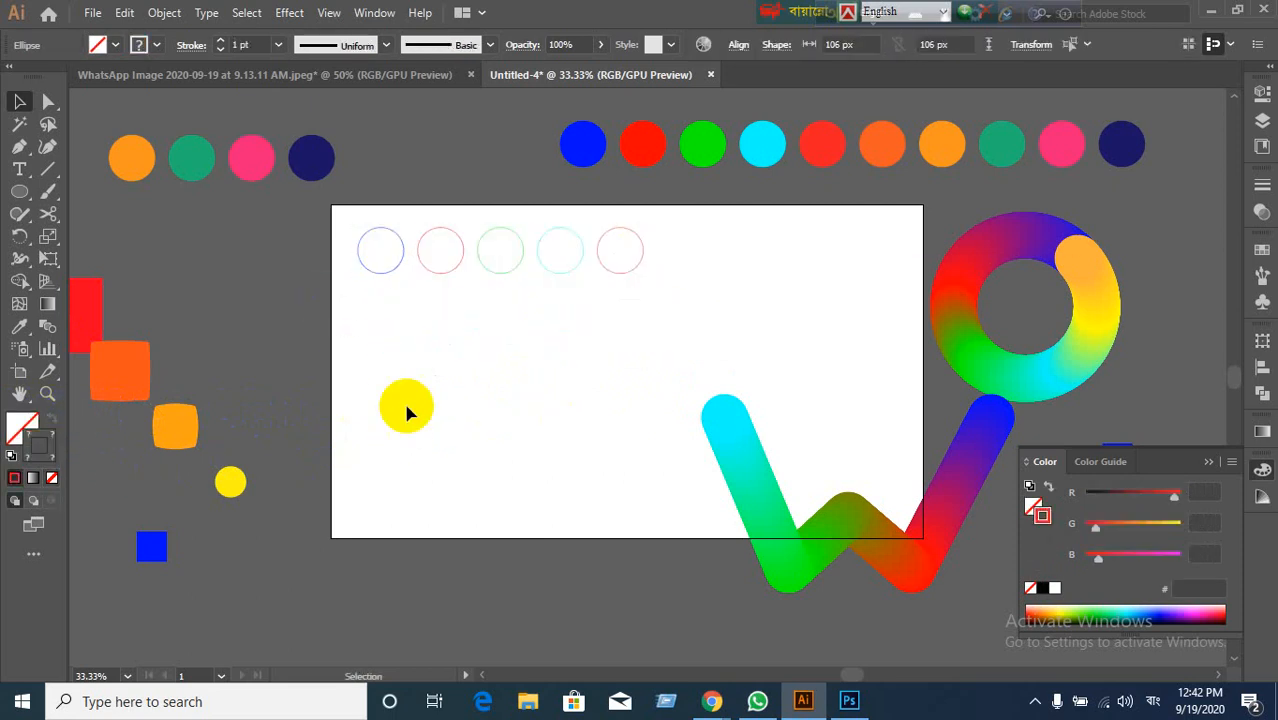
{"action": "left_click_drag", "start_coordinate": [320, 223], "coordinate": [686, 292]}
{"action": "left_click", "coordinate": [165, 14]}
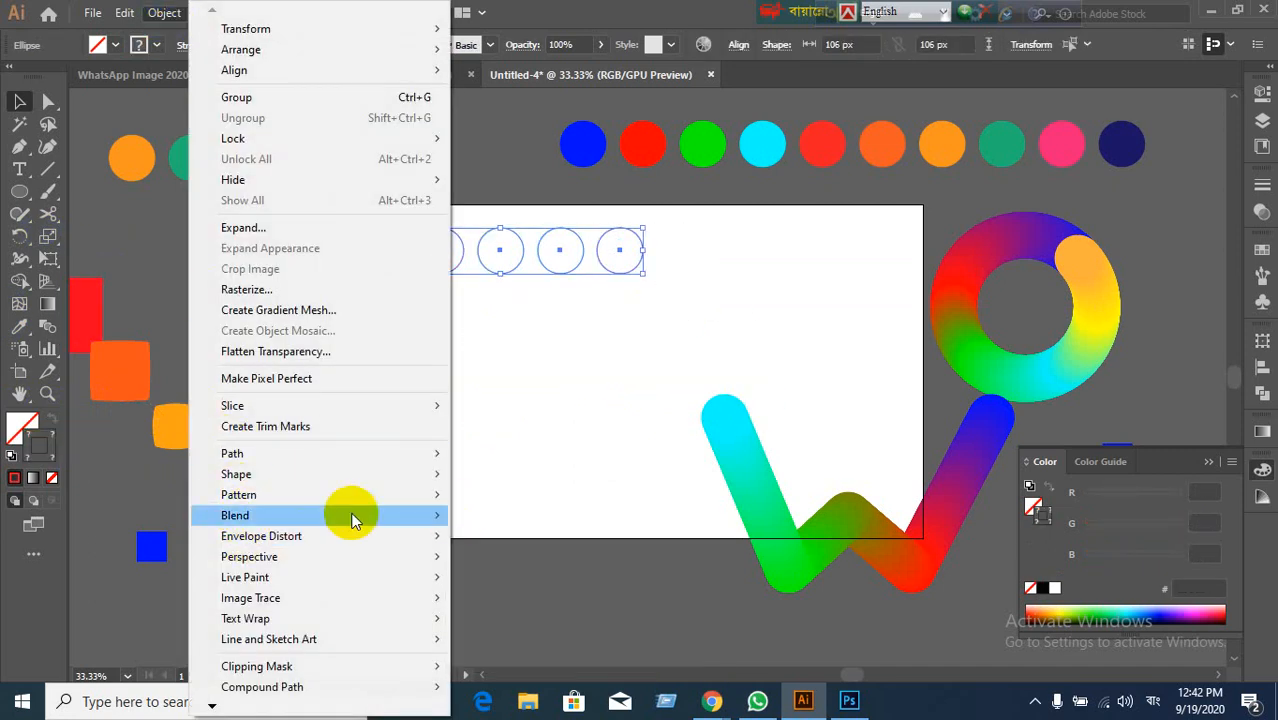
{"action": "left_click", "coordinate": [476, 518]}
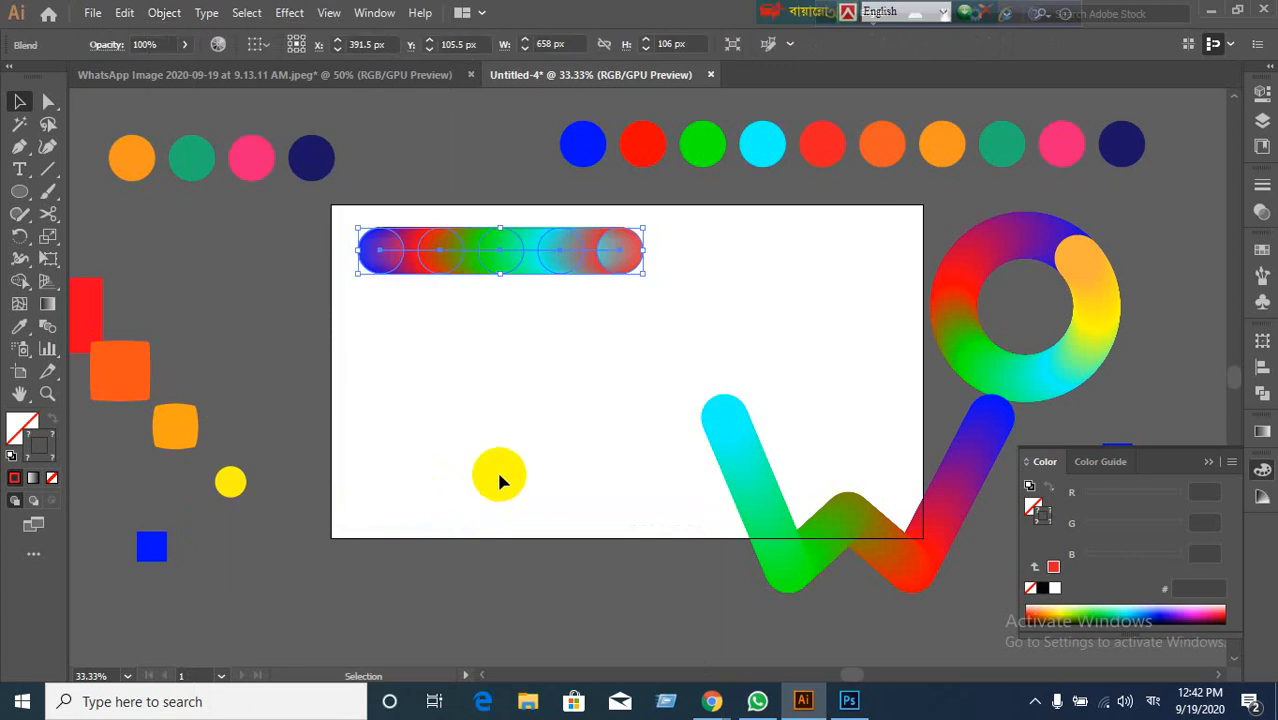
Step: Open the outlined-circle blend's Blend Options, turn on the preview and set the spacing to Specified Steps with 227 steps
{"action": "left_click", "coordinate": [165, 12]}
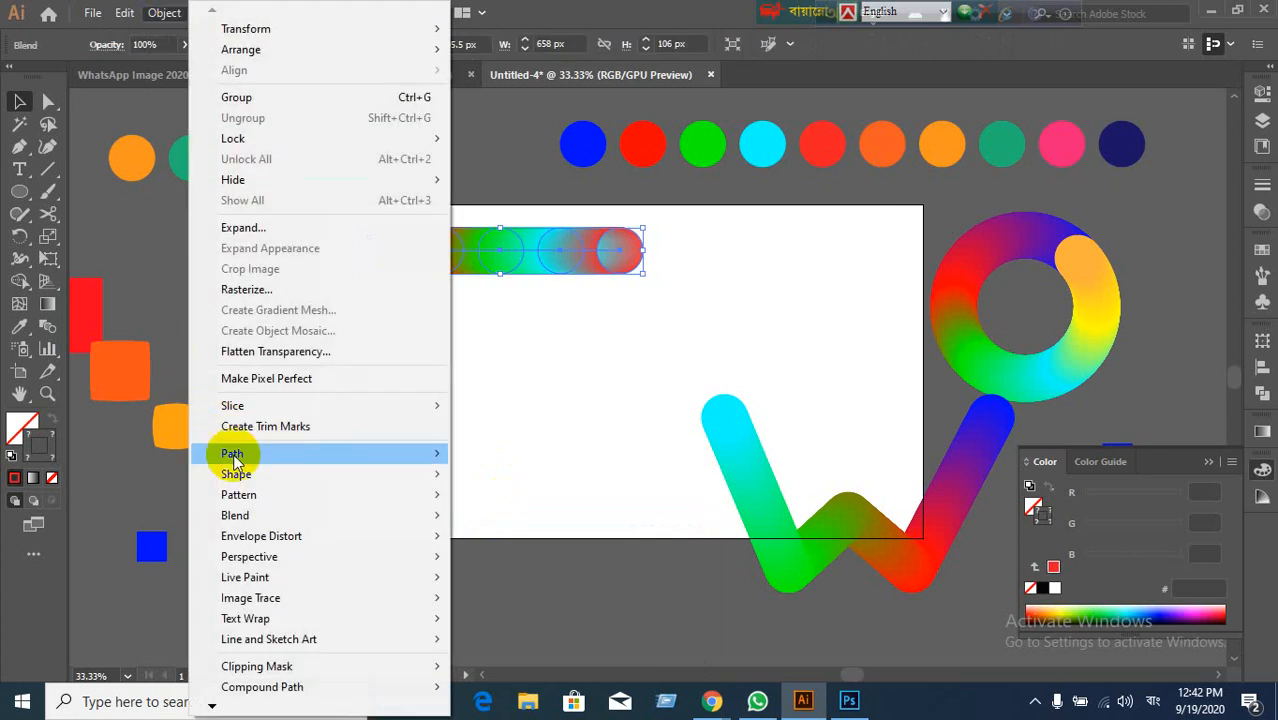
{"action": "mouse_move", "coordinate": [242, 453]}
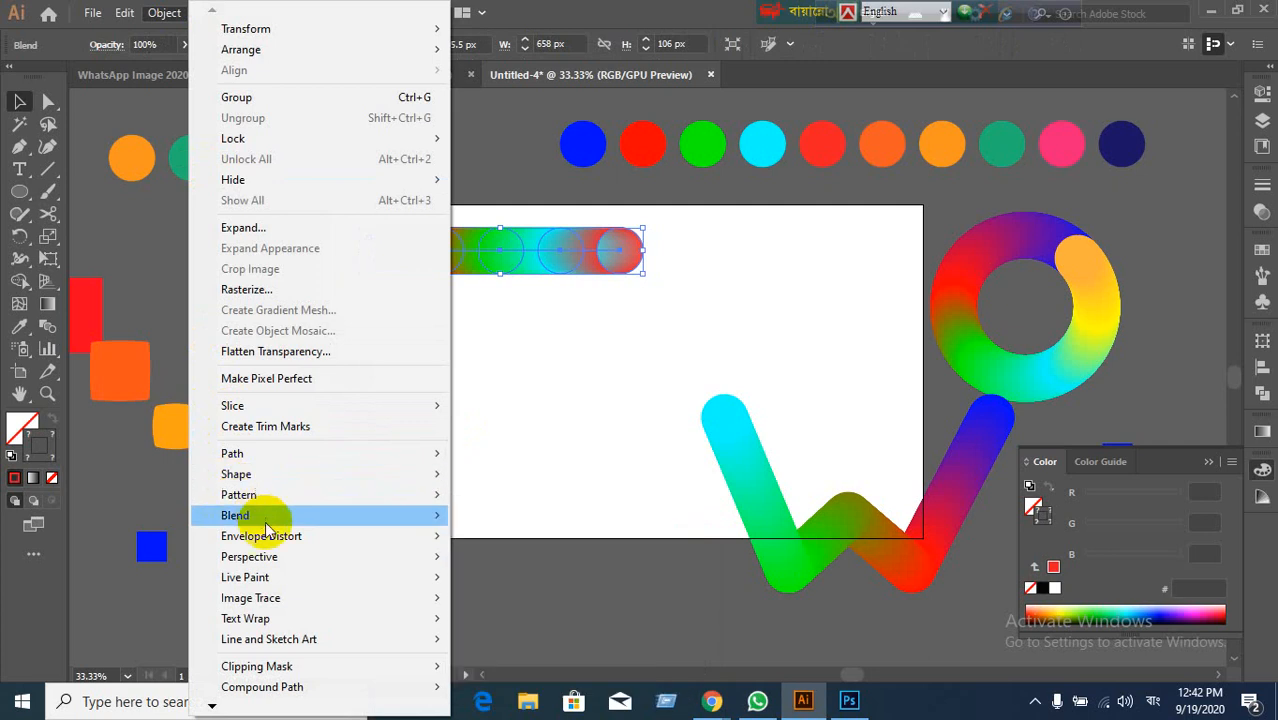
{"action": "mouse_move", "coordinate": [273, 517]}
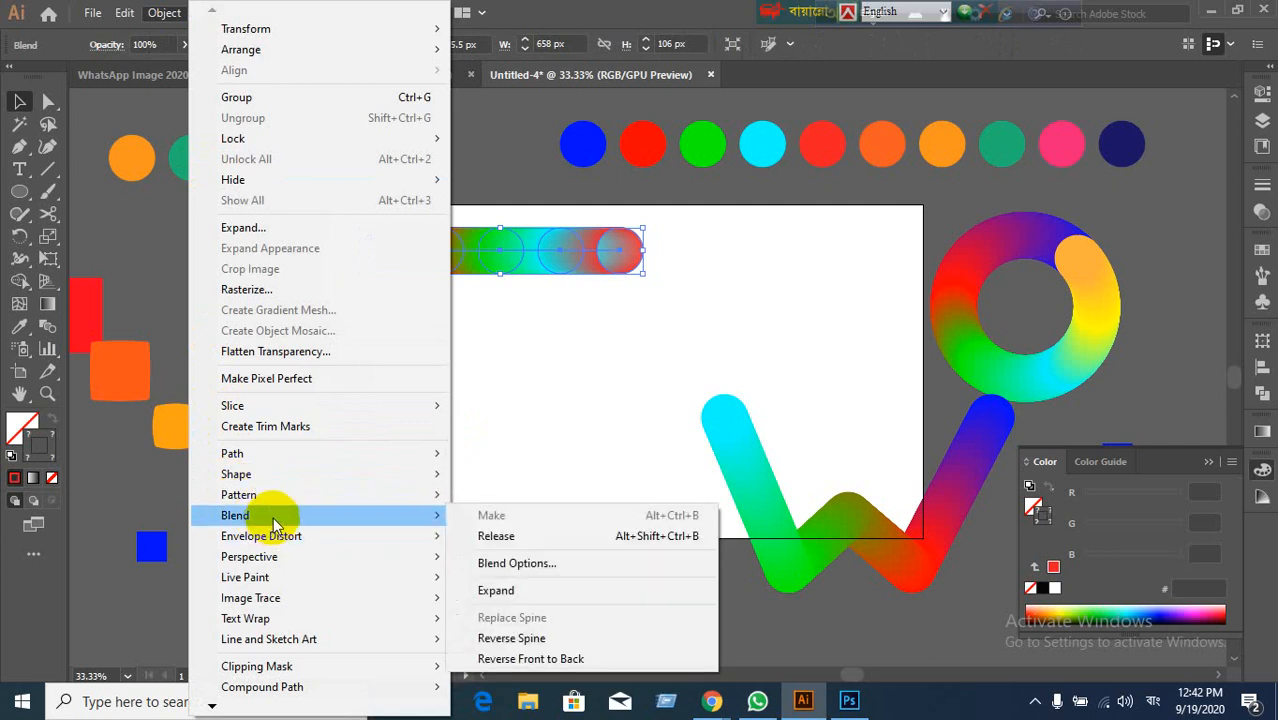
{"action": "left_click", "coordinate": [516, 563]}
{"action": "left_click", "coordinate": [722, 421]}
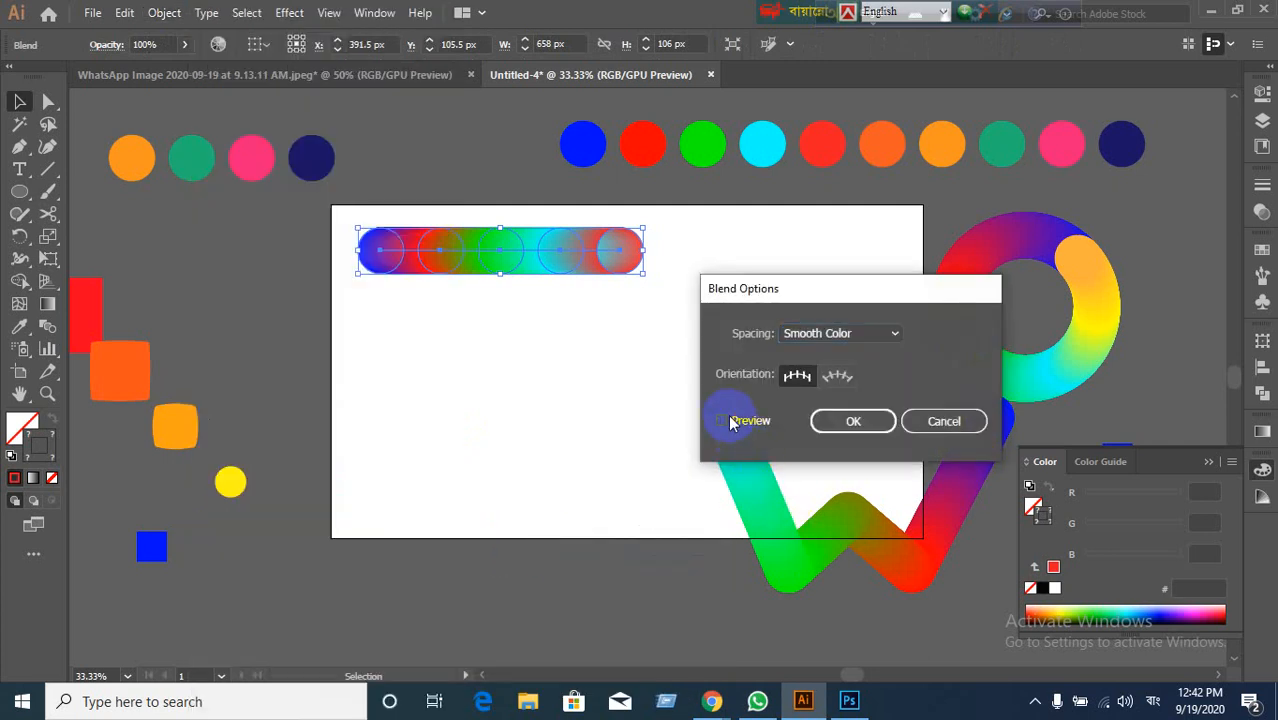
{"action": "left_click", "coordinate": [889, 337]}
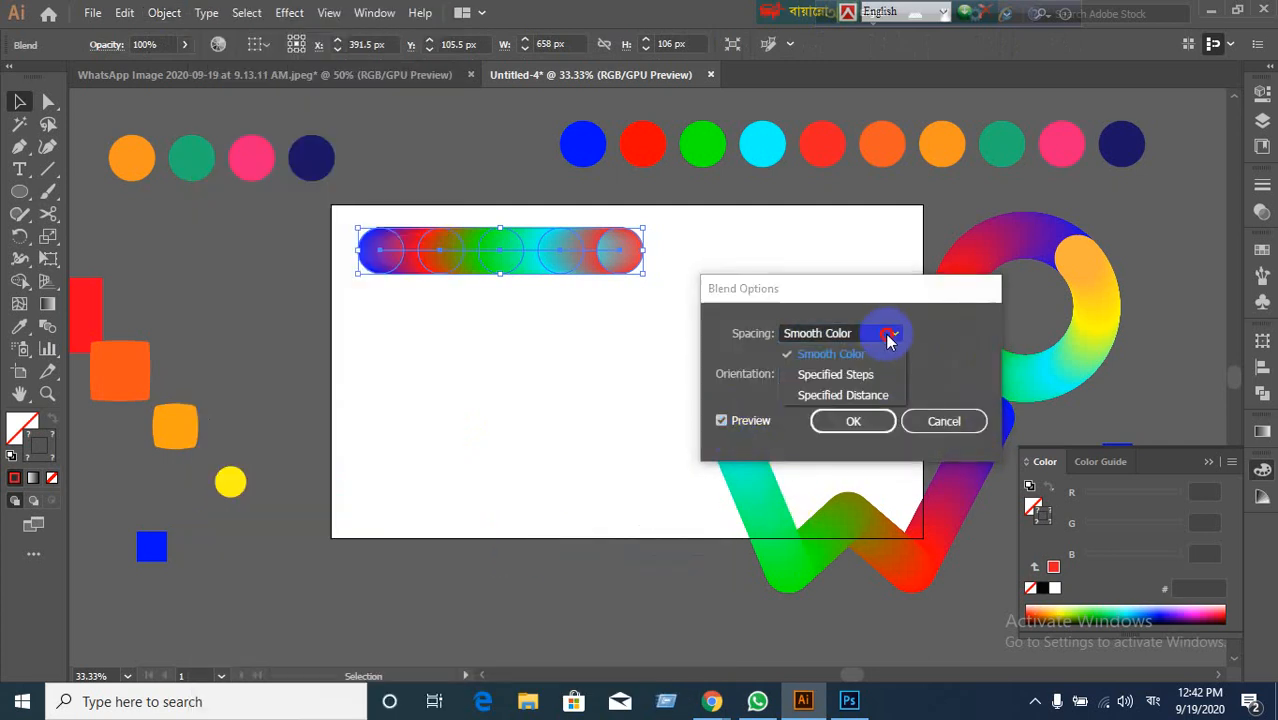
{"action": "left_click", "coordinate": [845, 375]}
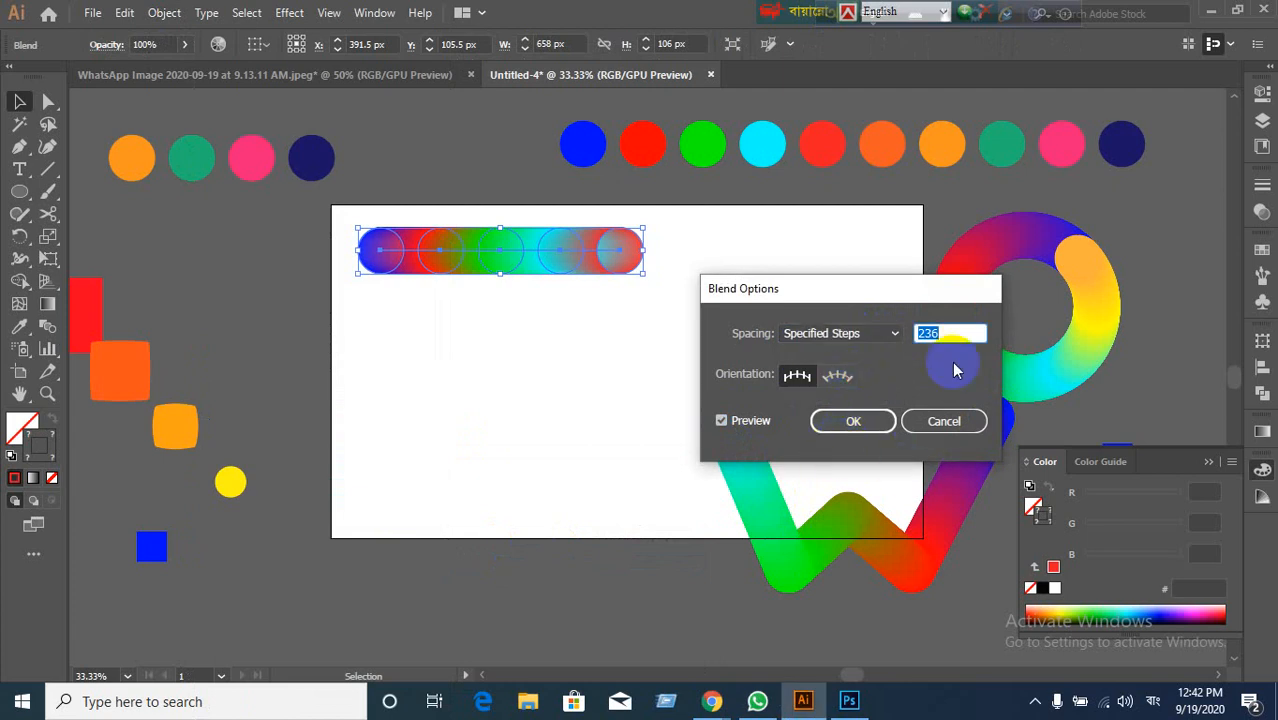
{"action": "left_click", "coordinate": [967, 337]}
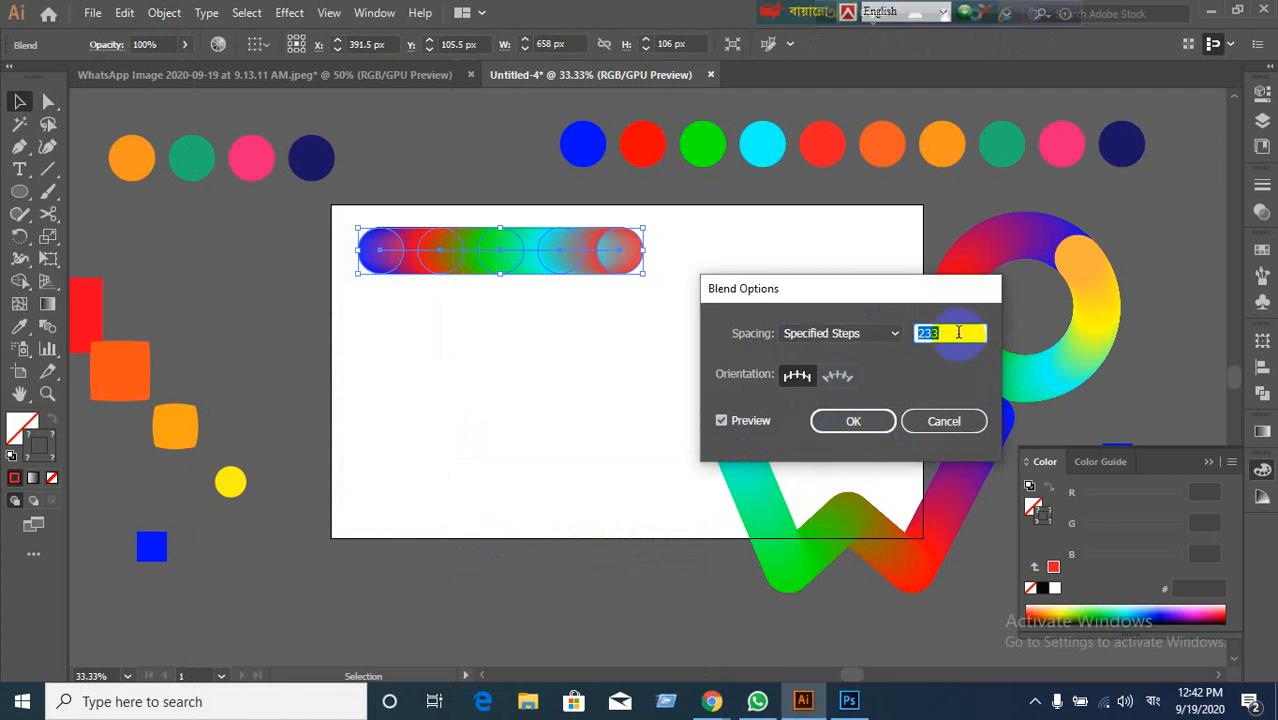
{"action": "type", "text": "227"}
{"action": "left_click", "coordinate": [723, 422]}
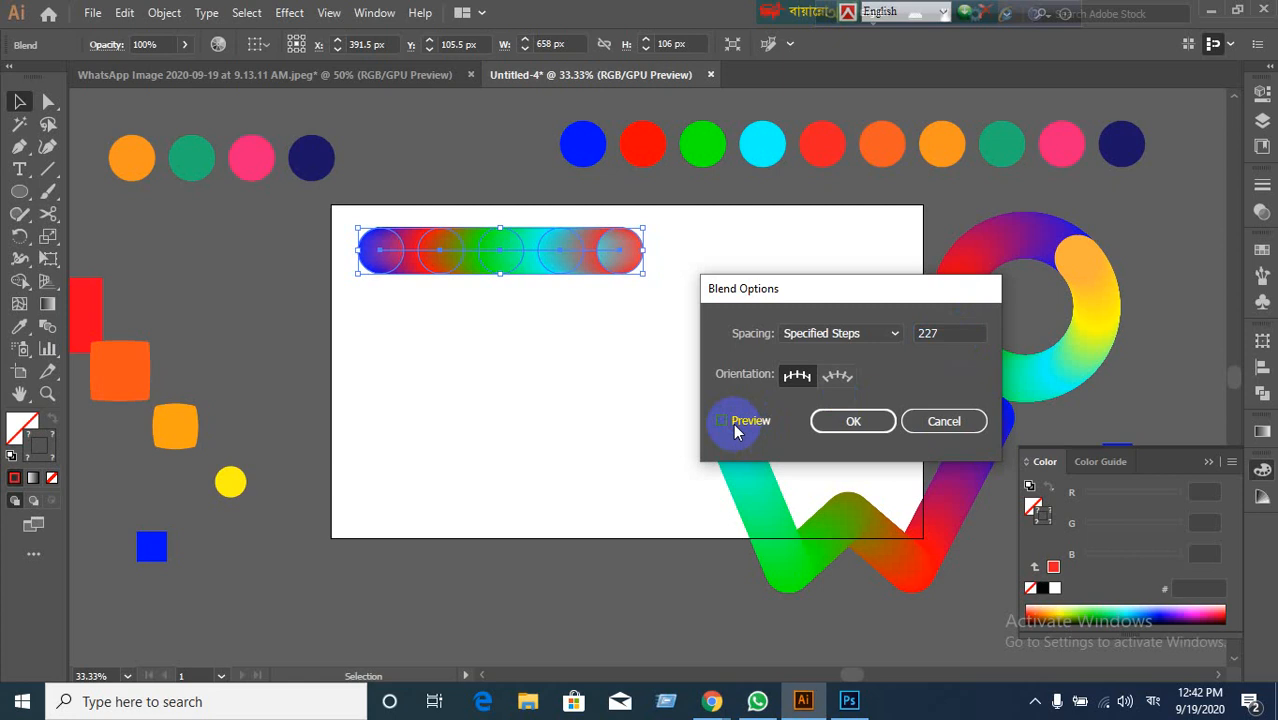
Step: Try progressively lower specified step counts for the outlined-circle blend, down to 175 and then 50, refreshing the preview
{"action": "left_click", "coordinate": [959, 332]}
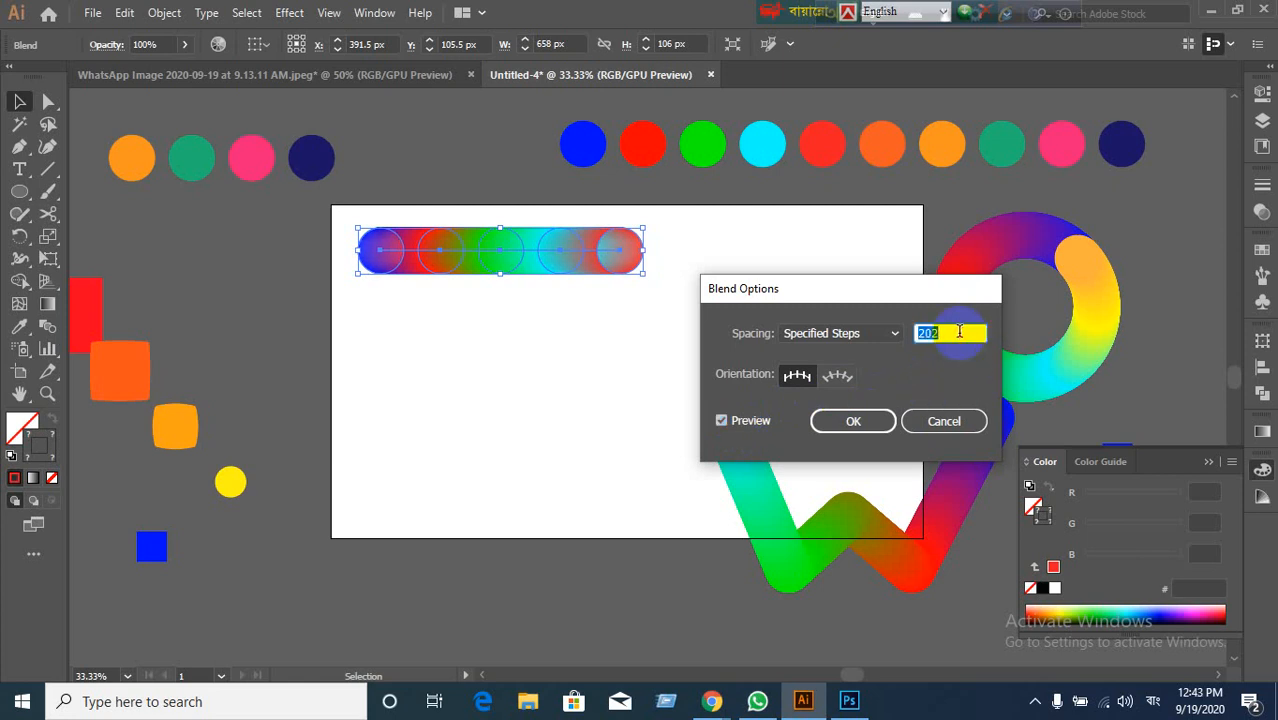
{"action": "left_click", "coordinate": [728, 424]}
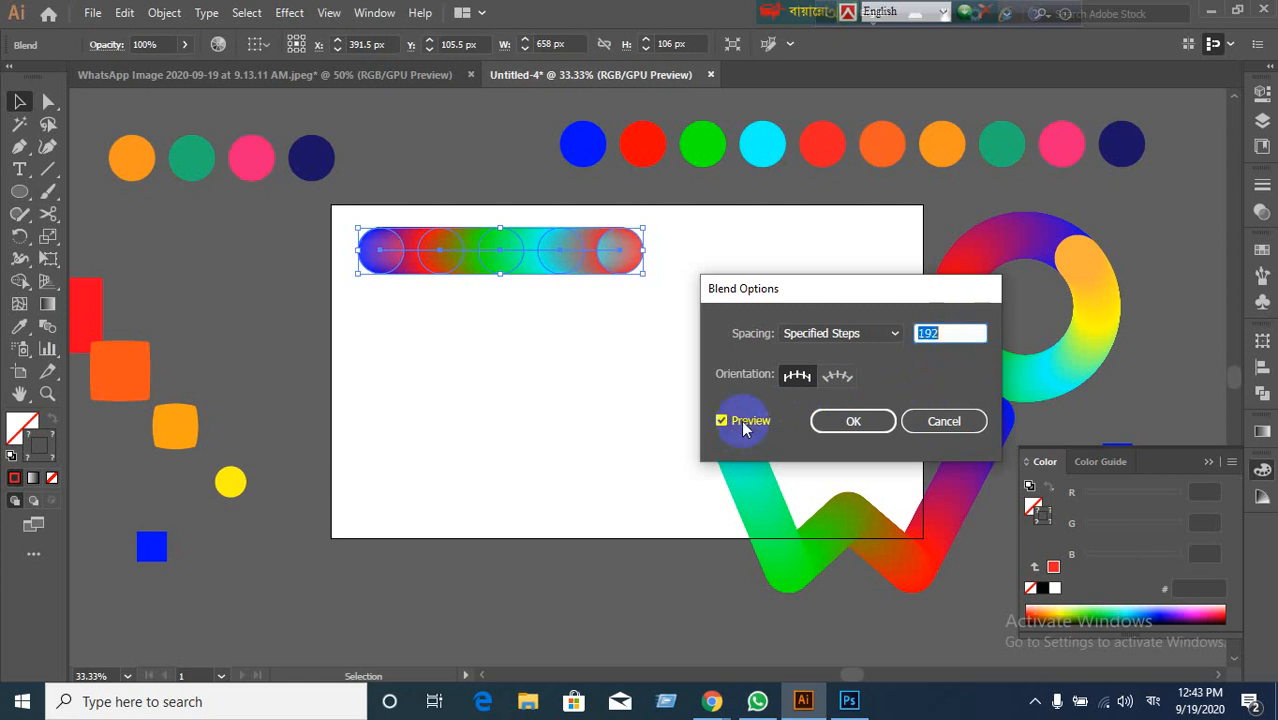
{"action": "left_click", "coordinate": [728, 426]}
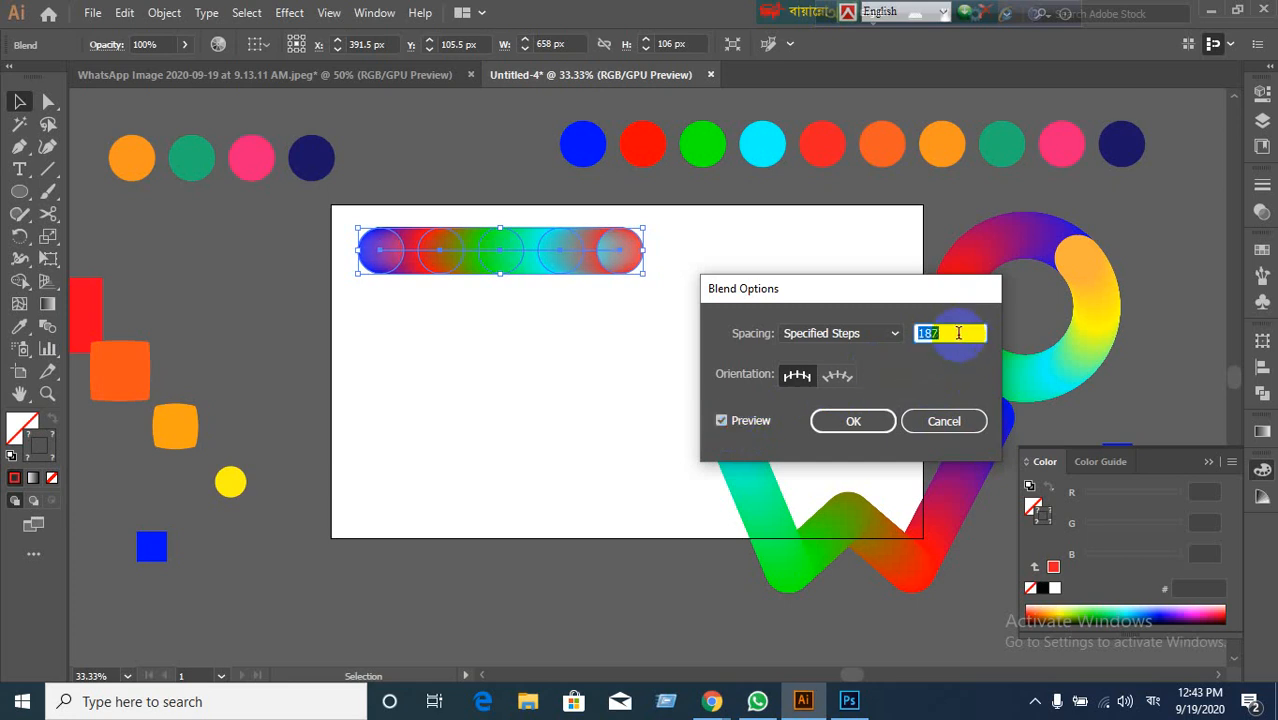
{"action": "scroll", "coordinate": [958, 333], "scroll_direction": "down", "scroll_amount": 2}
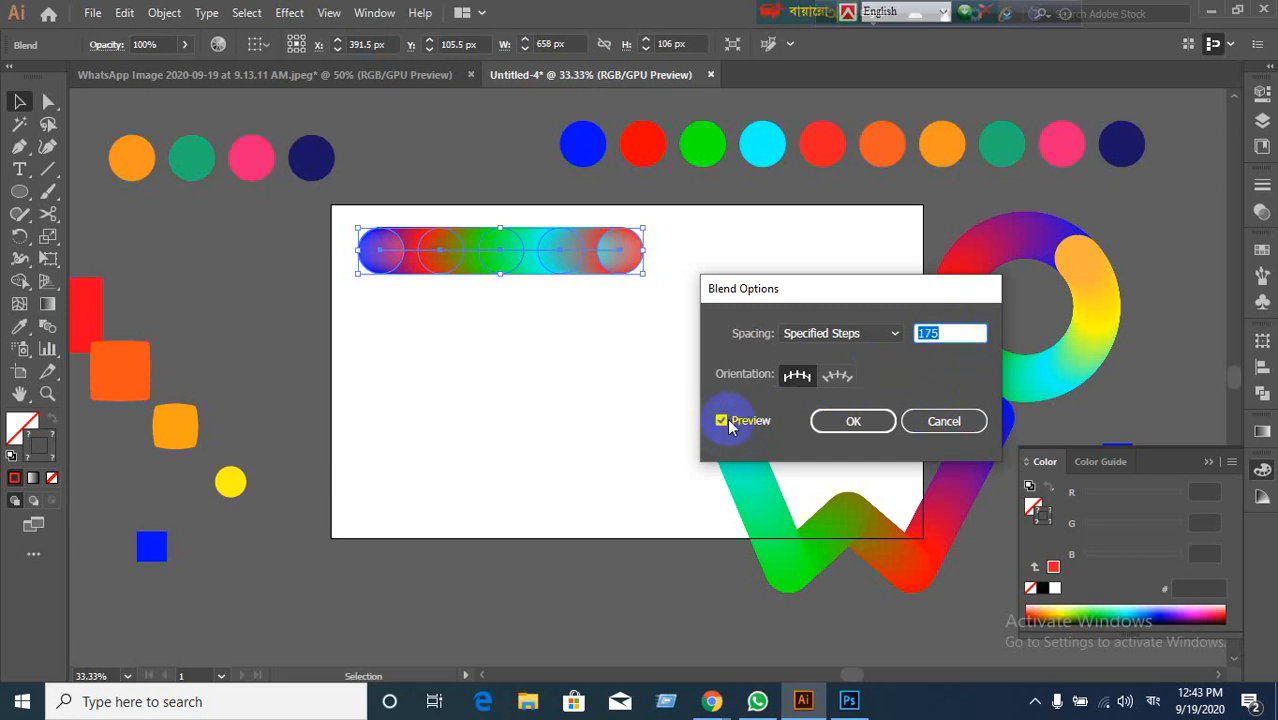
{"action": "left_click", "coordinate": [722, 426]}
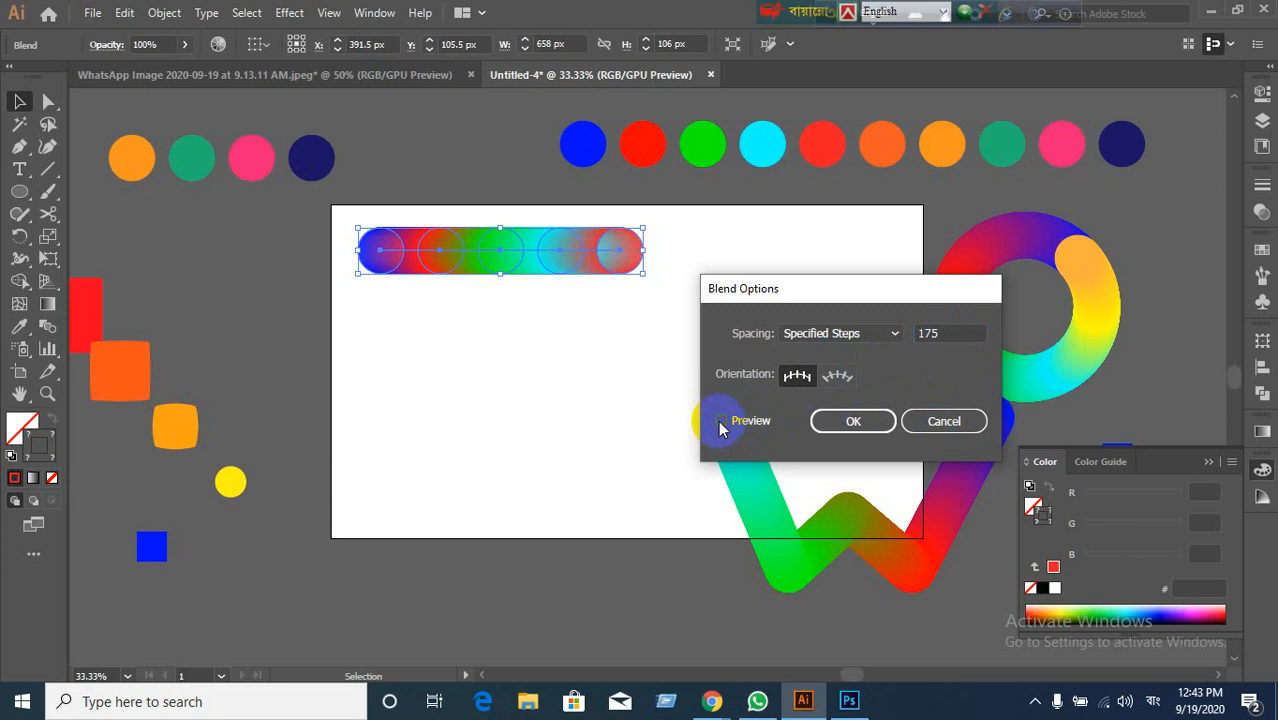
{"action": "left_click", "coordinate": [722, 426]}
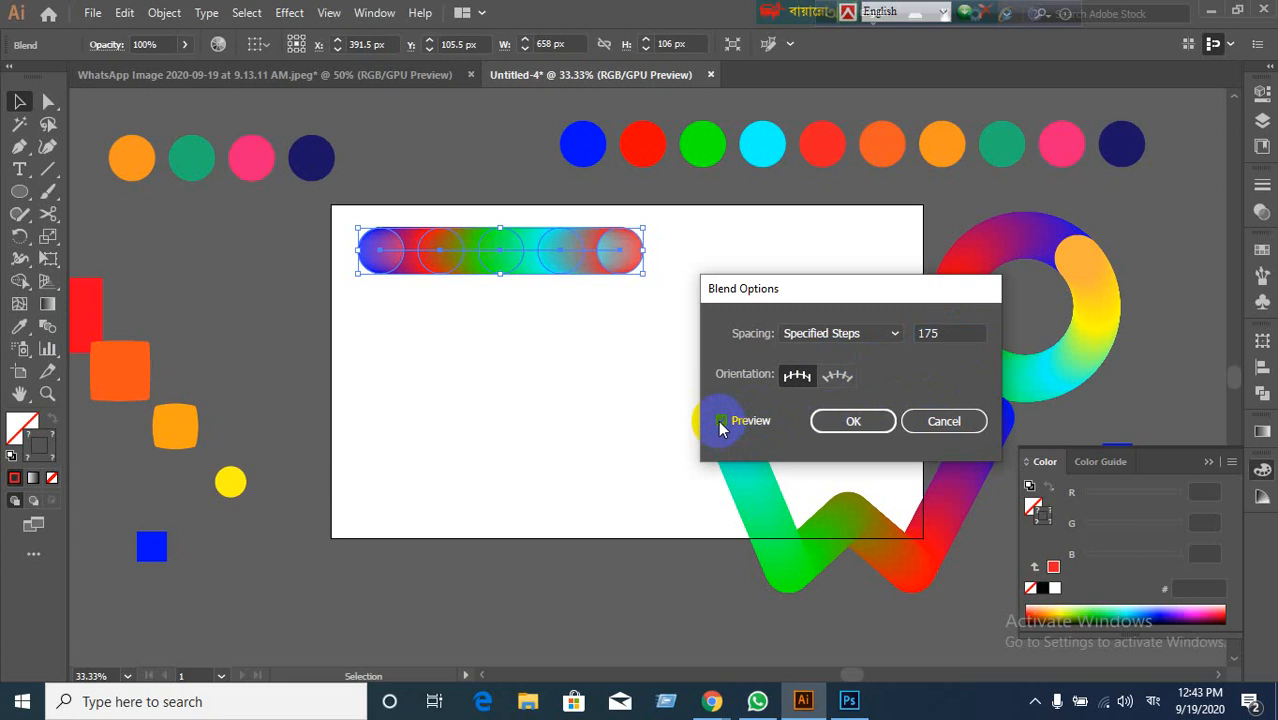
{"action": "left_click", "coordinate": [940, 333]}
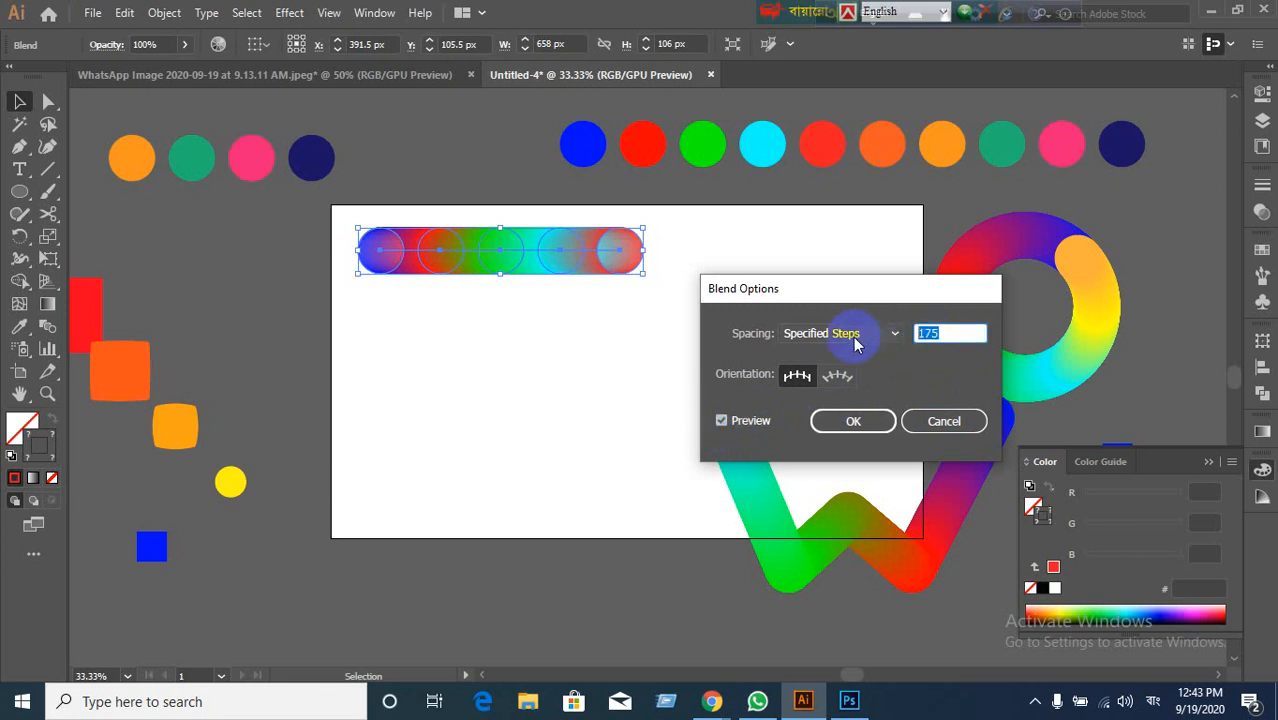
{"action": "left_click", "coordinate": [721, 422]}
{"action": "left_click", "coordinate": [721, 421]}
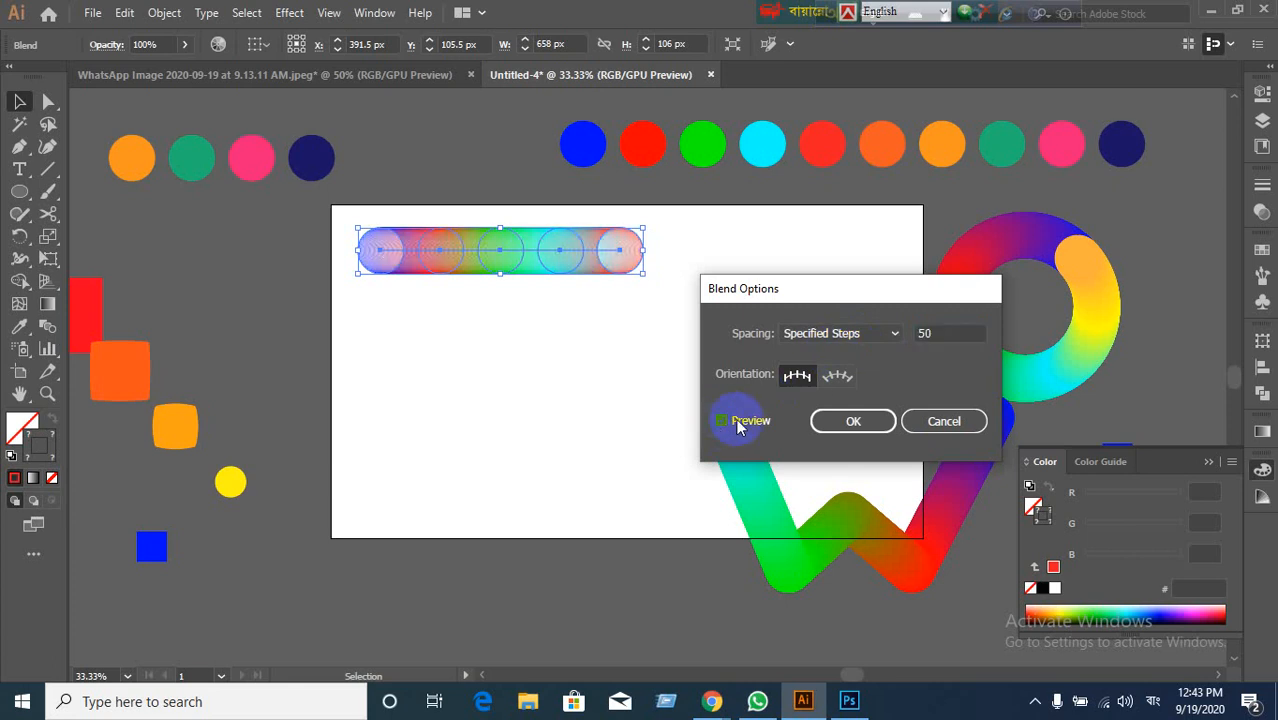
Step: Set the outlined-circle blend's specified steps to 7 after trying other low counts, apply the options and deselect the blend
{"action": "left_click", "coordinate": [941, 337]}
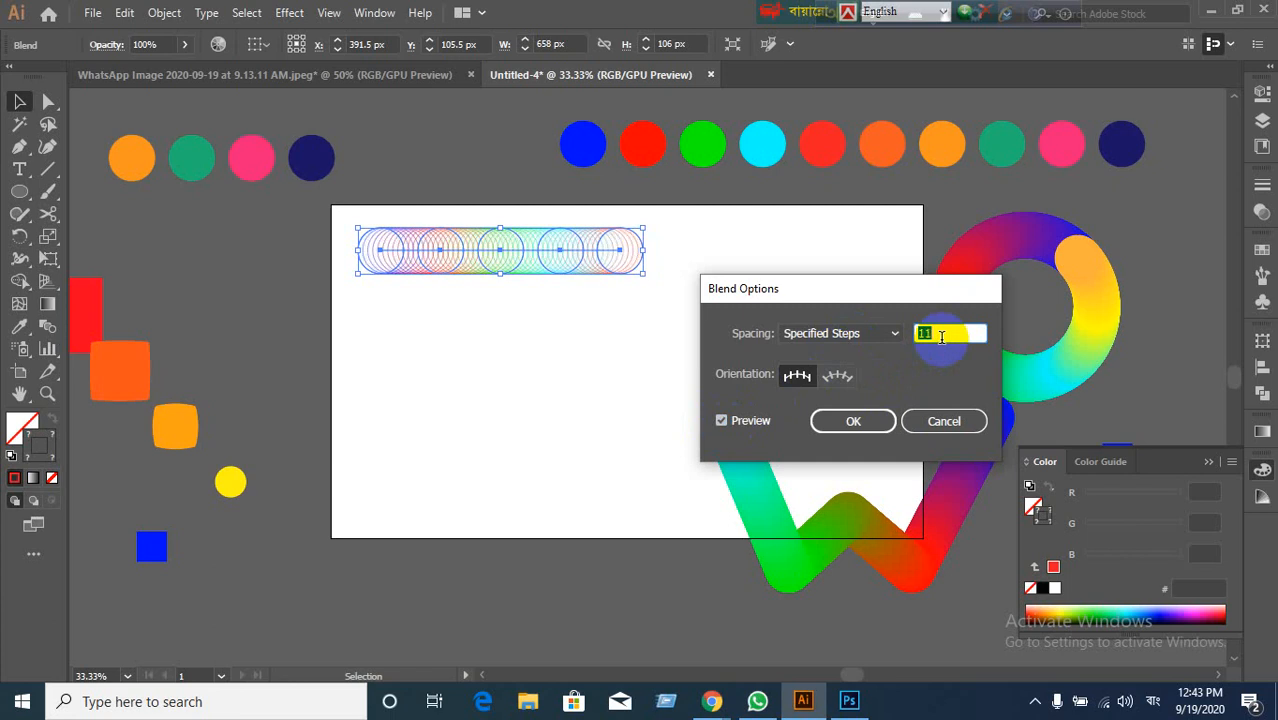
{"action": "type", "text": "7"}
{"action": "type", "text": "3"}
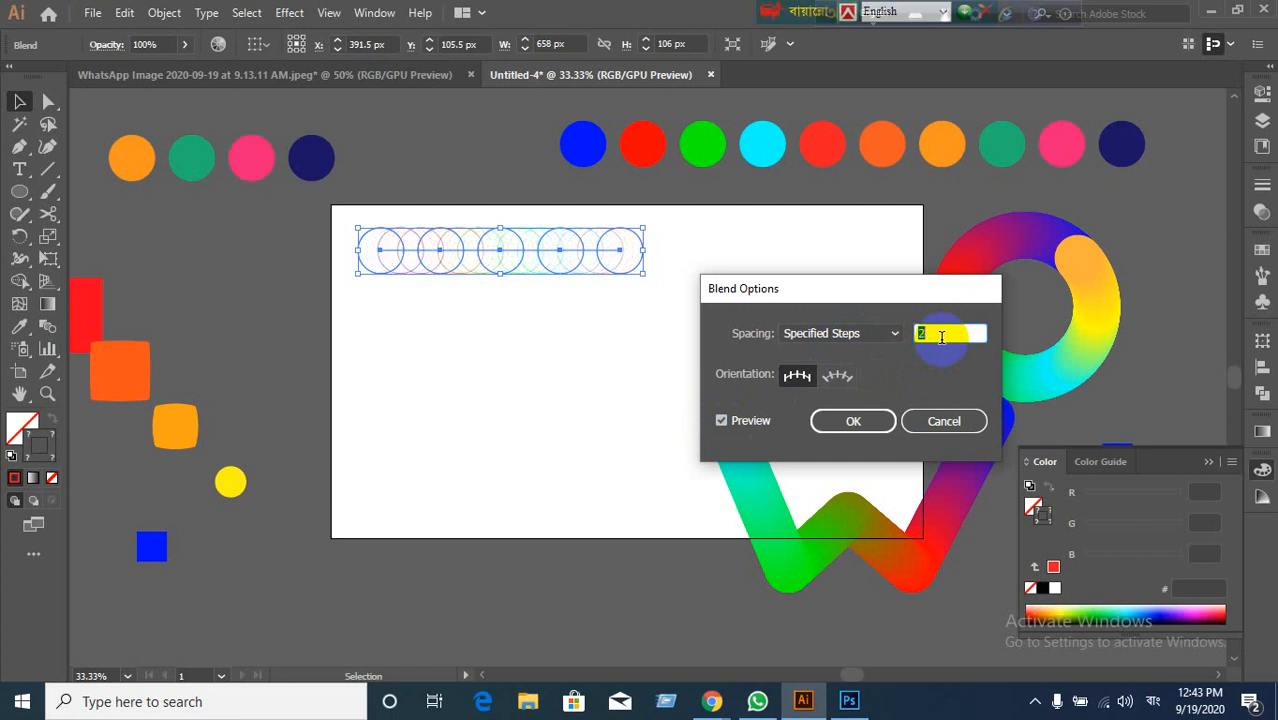
{"action": "type", "text": "5"}
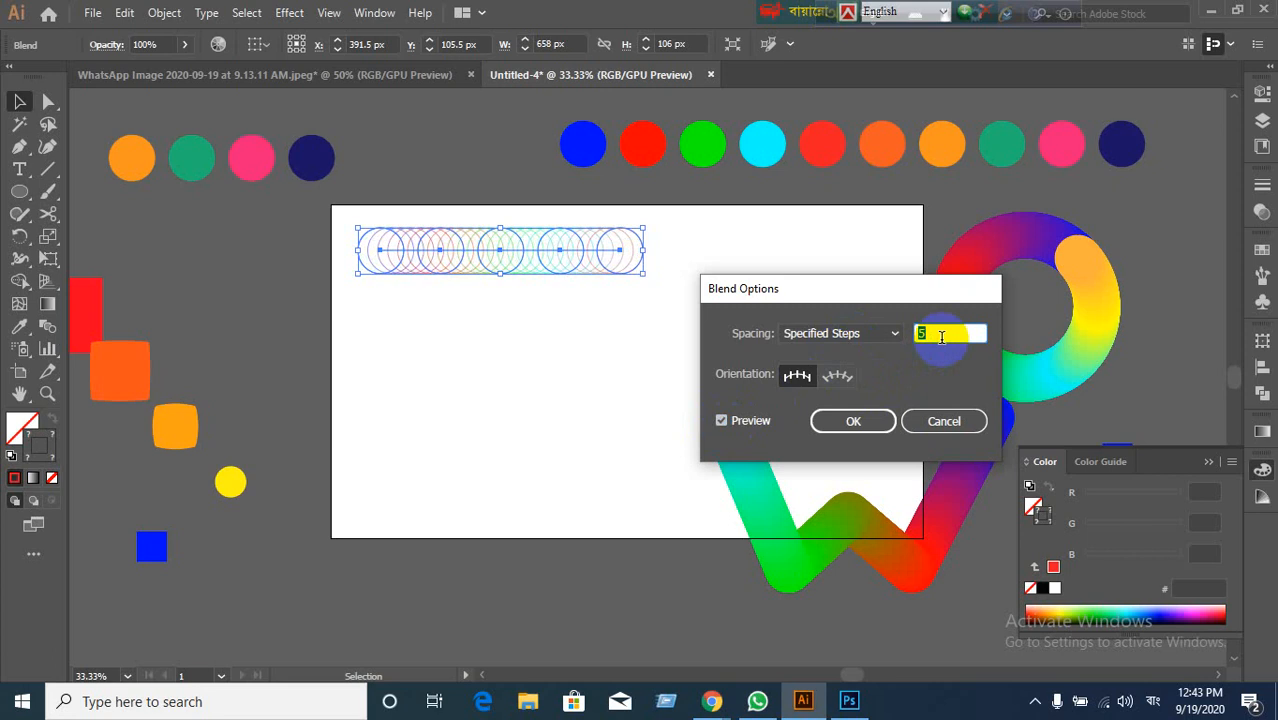
{"action": "type", "text": "7"}
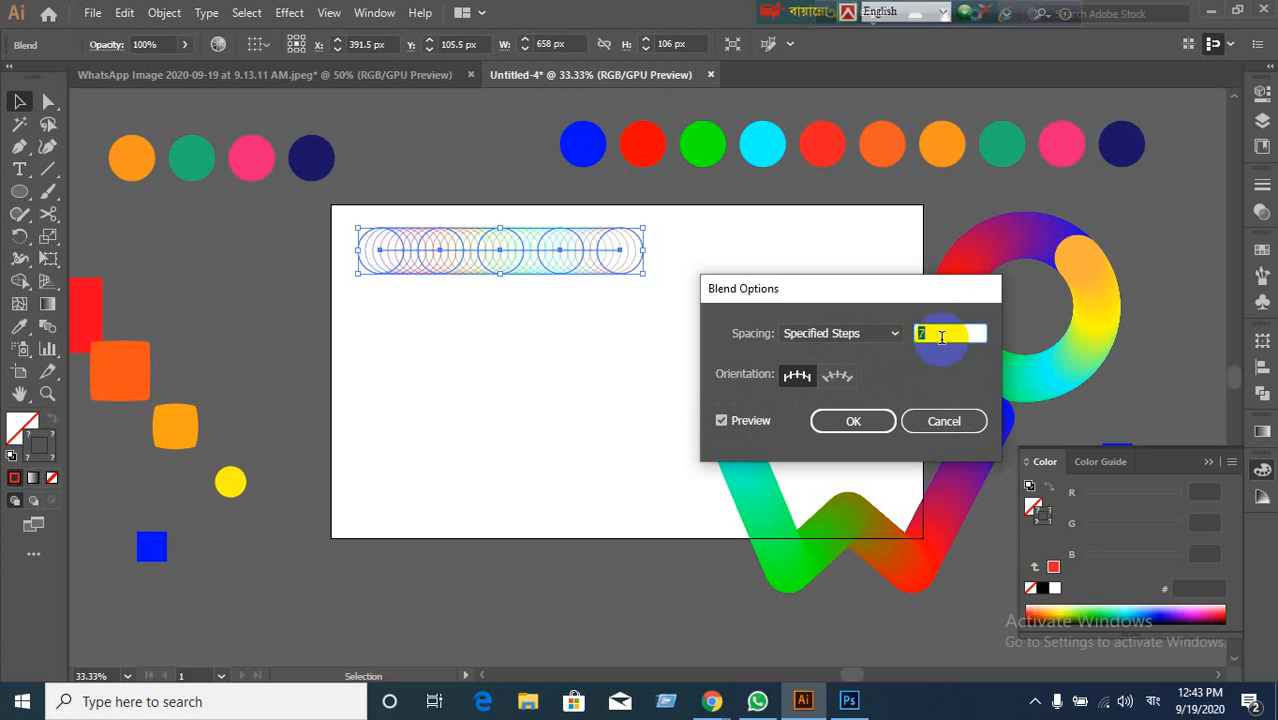
{"action": "left_click", "coordinate": [840, 430]}
{"action": "left_click", "coordinate": [308, 280]}
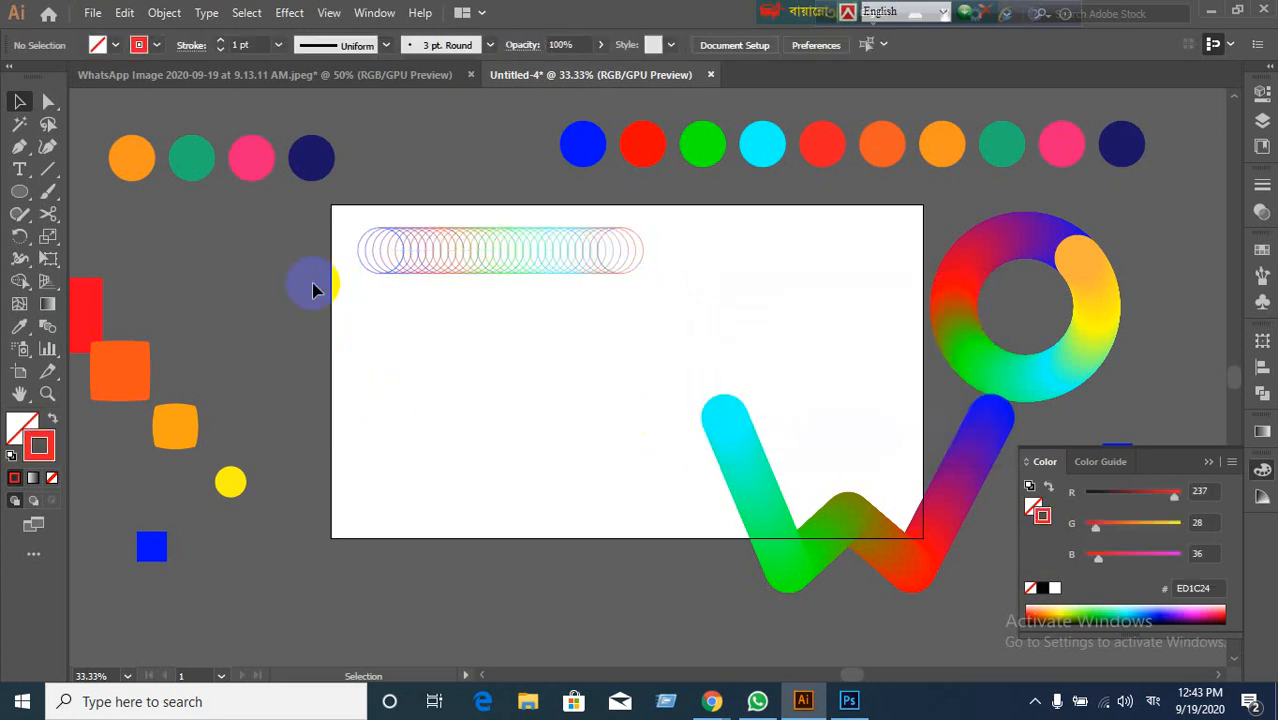
{"action": "left_click", "coordinate": [606, 274]}
{"action": "left_click", "coordinate": [450, 370]}
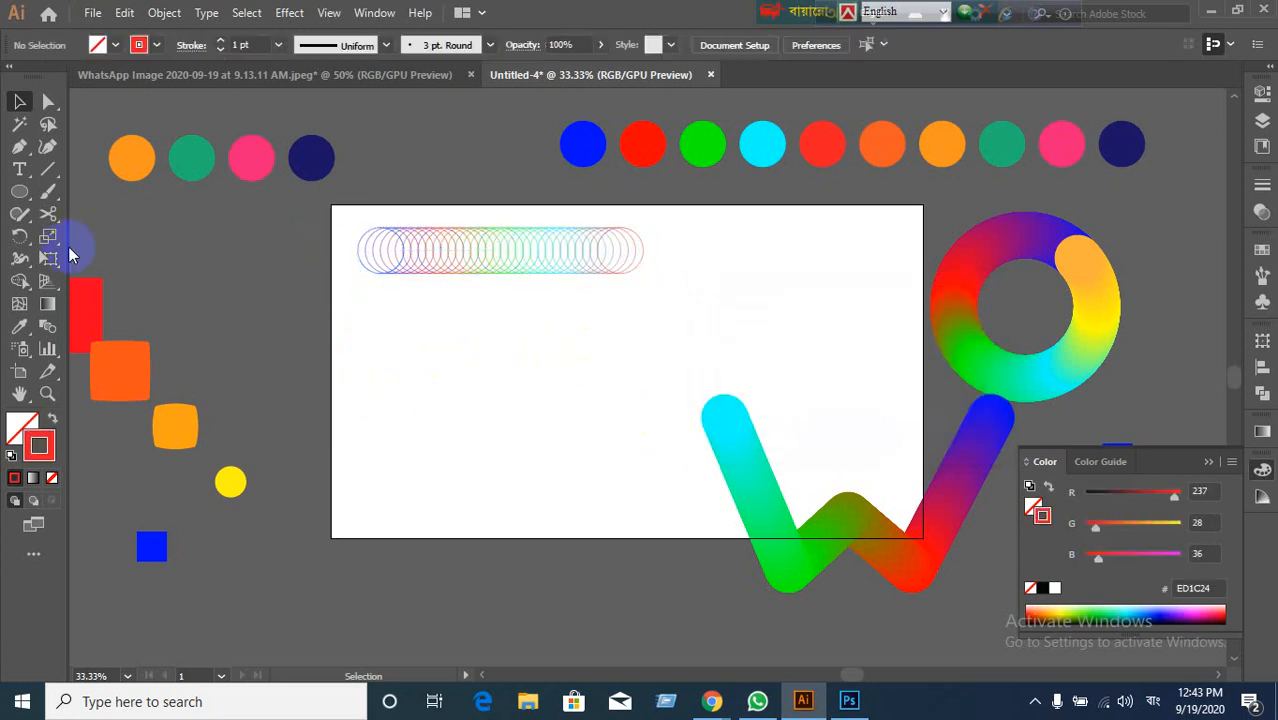
Step: Draw an unfilled circle below the outlined-circle blend, enlarge it and center it under the blend
{"action": "left_click", "coordinate": [17, 193]}
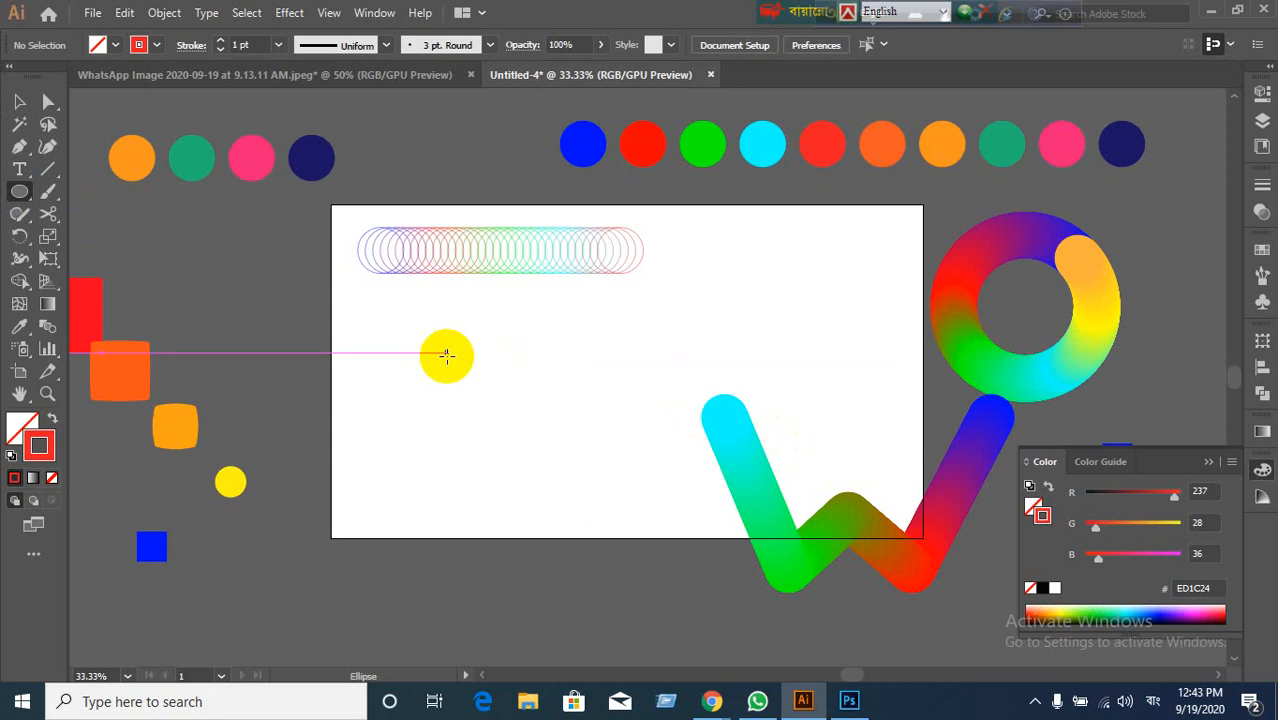
{"action": "left_click_drag", "start_coordinate": [446, 355], "coordinate": [550, 440]}
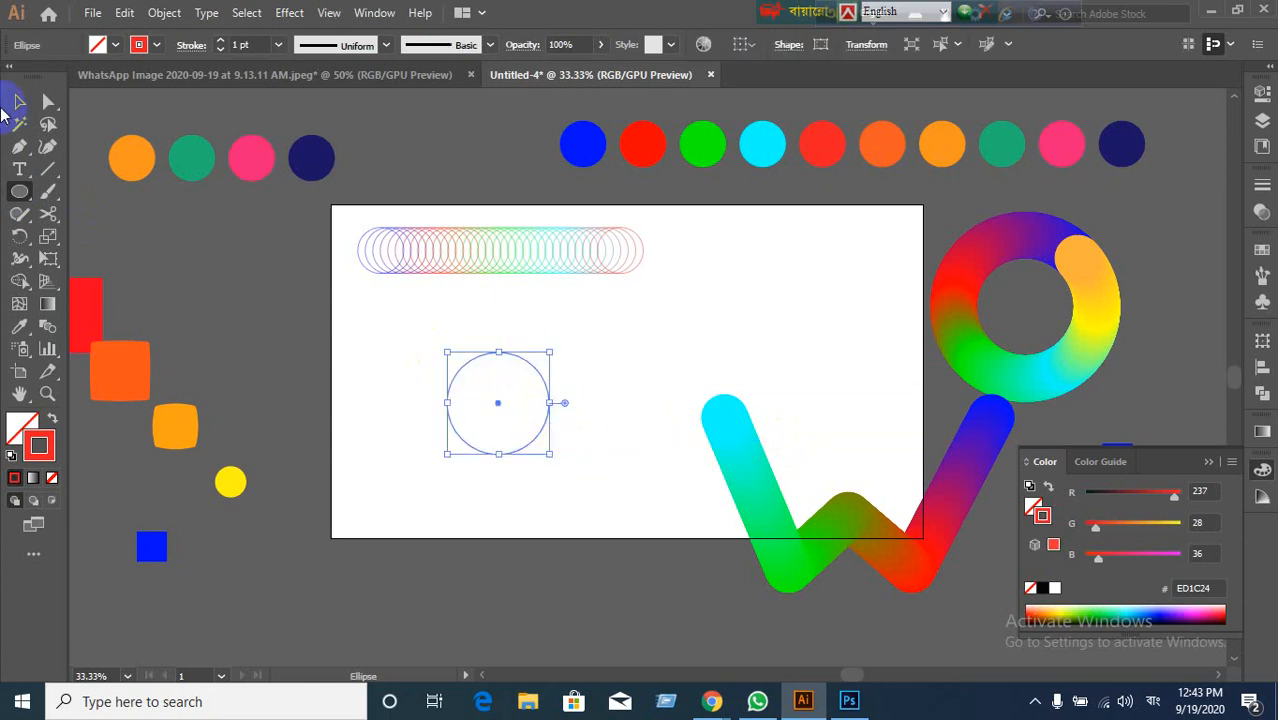
{"action": "left_click", "coordinate": [18, 103]}
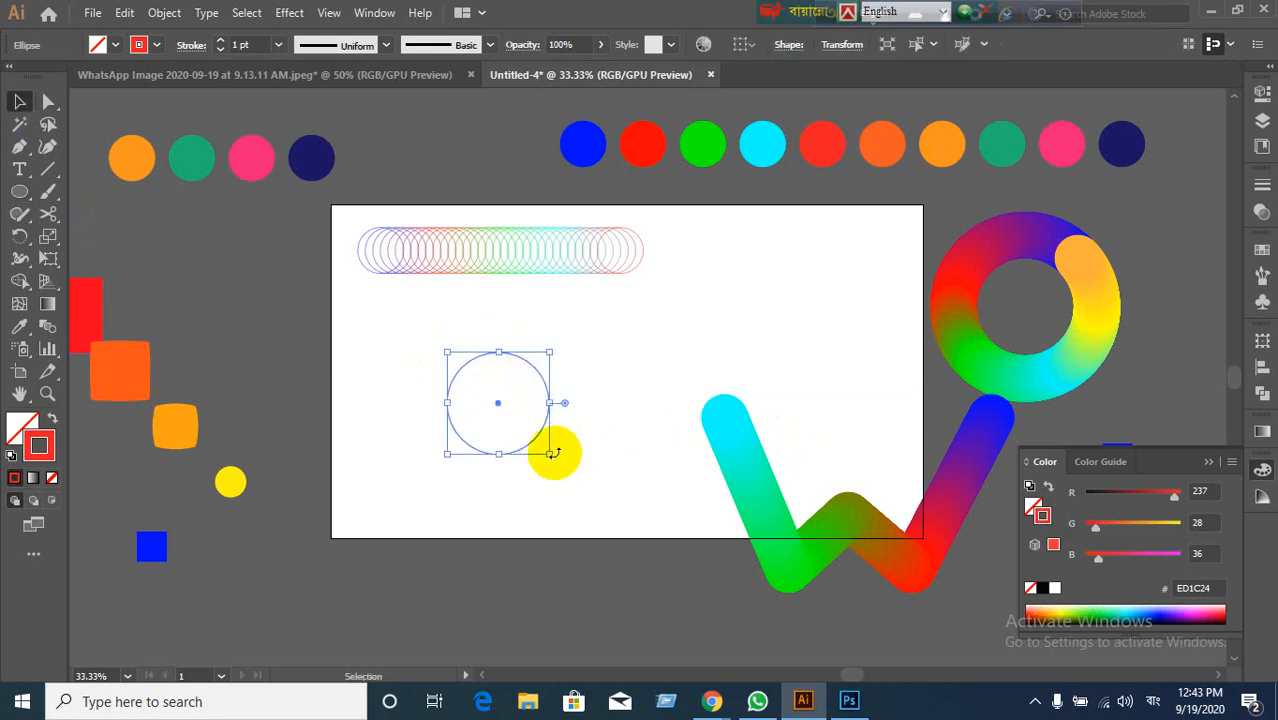
{"action": "left_click_drag", "start_coordinate": [550, 456], "coordinate": [537, 433]}
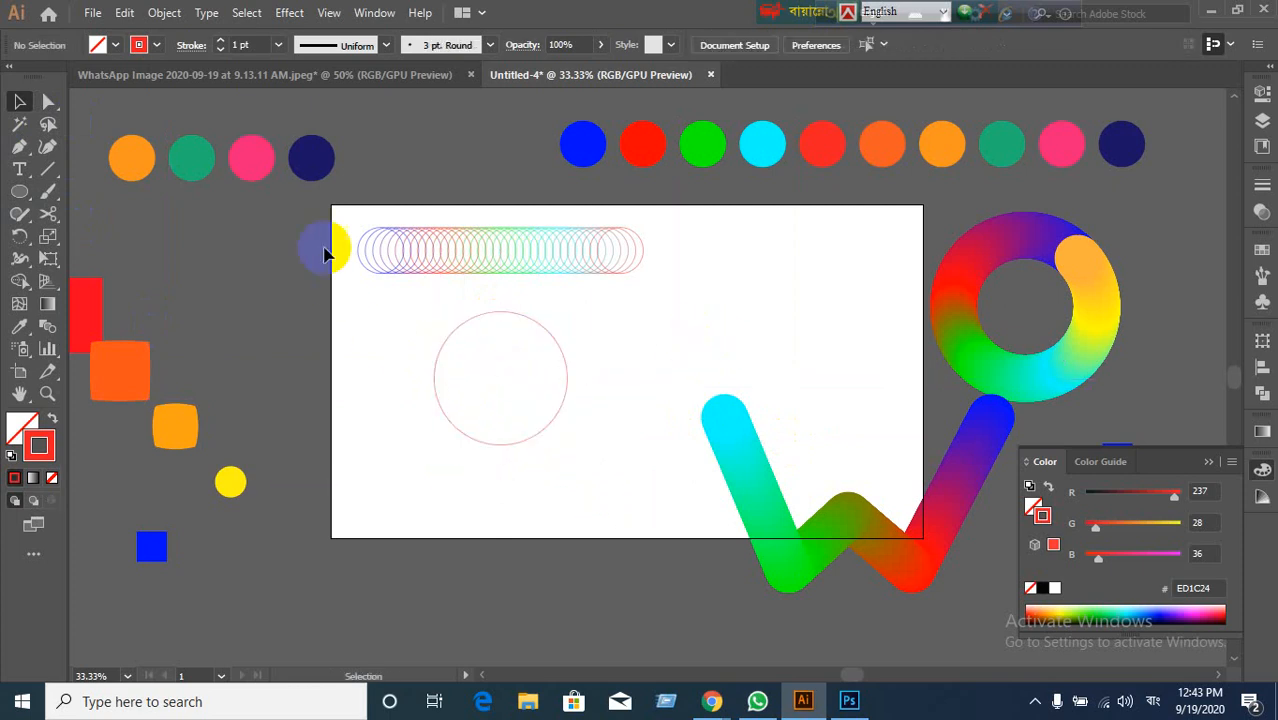
Step: Try making a new blend from the outlined-circle blend and the large circle, and undo it
{"action": "left_click_drag", "start_coordinate": [318, 238], "coordinate": [527, 408]}
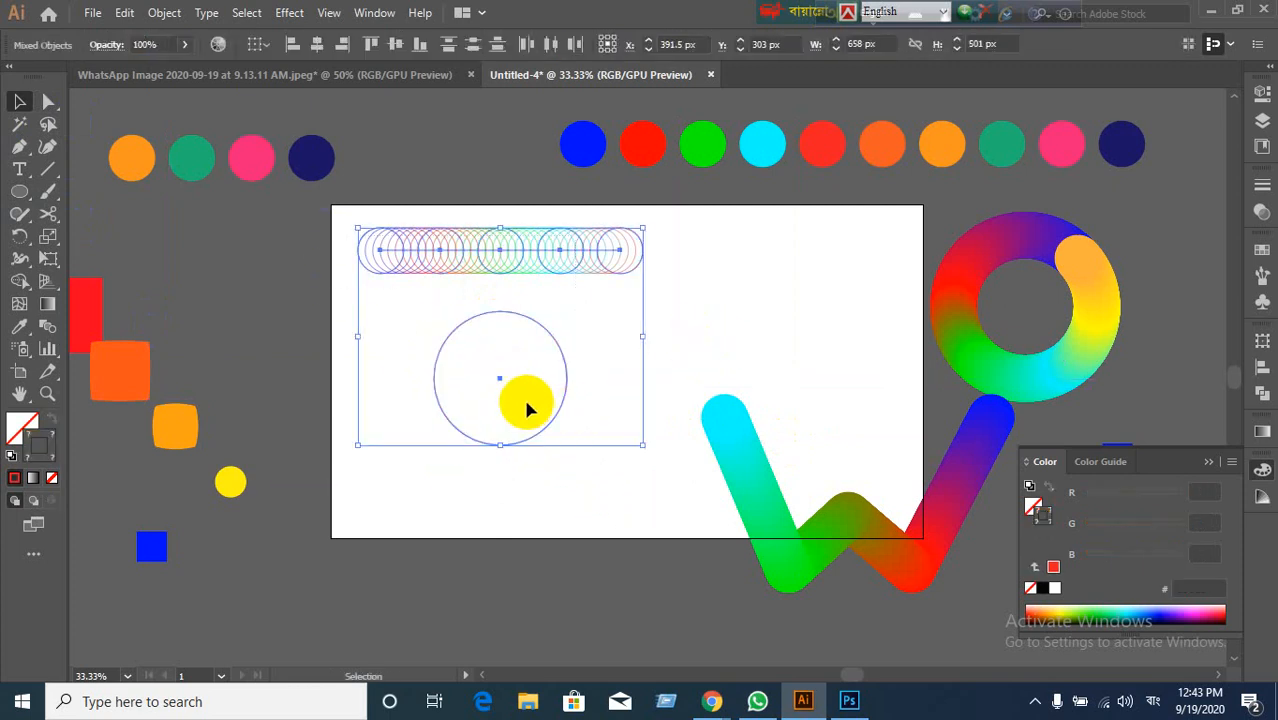
{"action": "left_click", "coordinate": [164, 16]}
{"action": "mouse_move", "coordinate": [268, 515]}
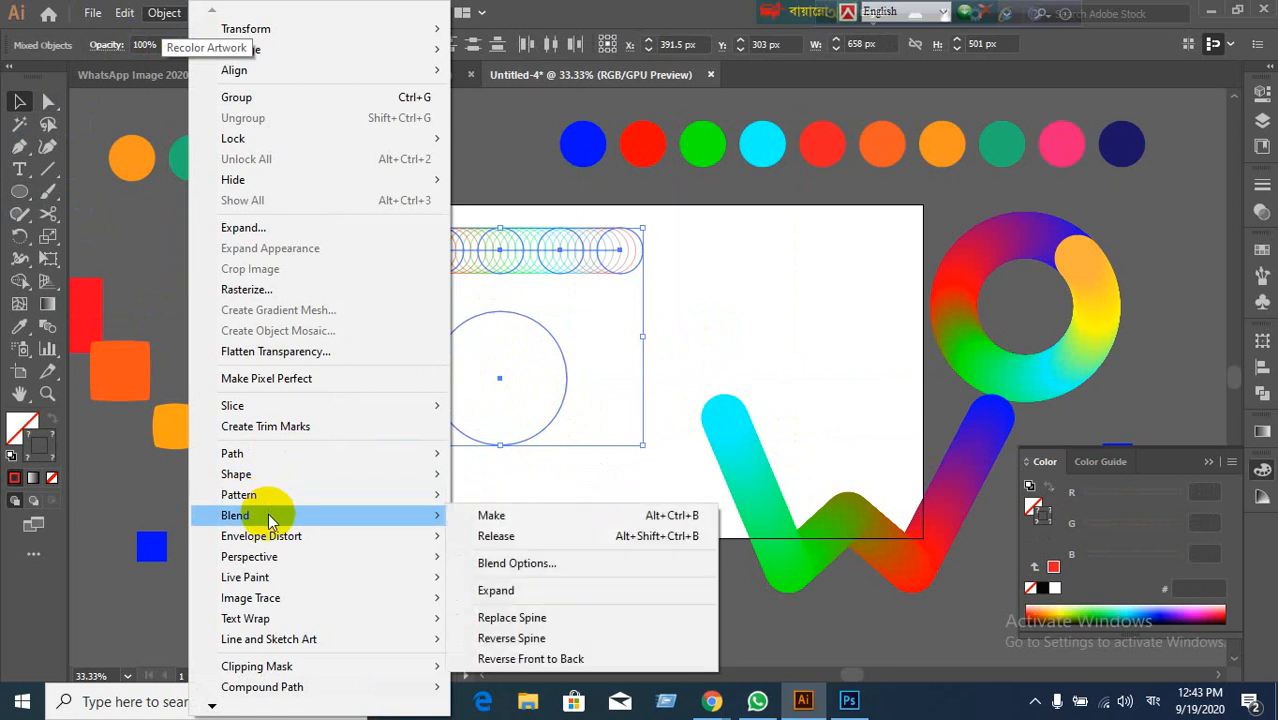
{"action": "left_click", "coordinate": [518, 516]}
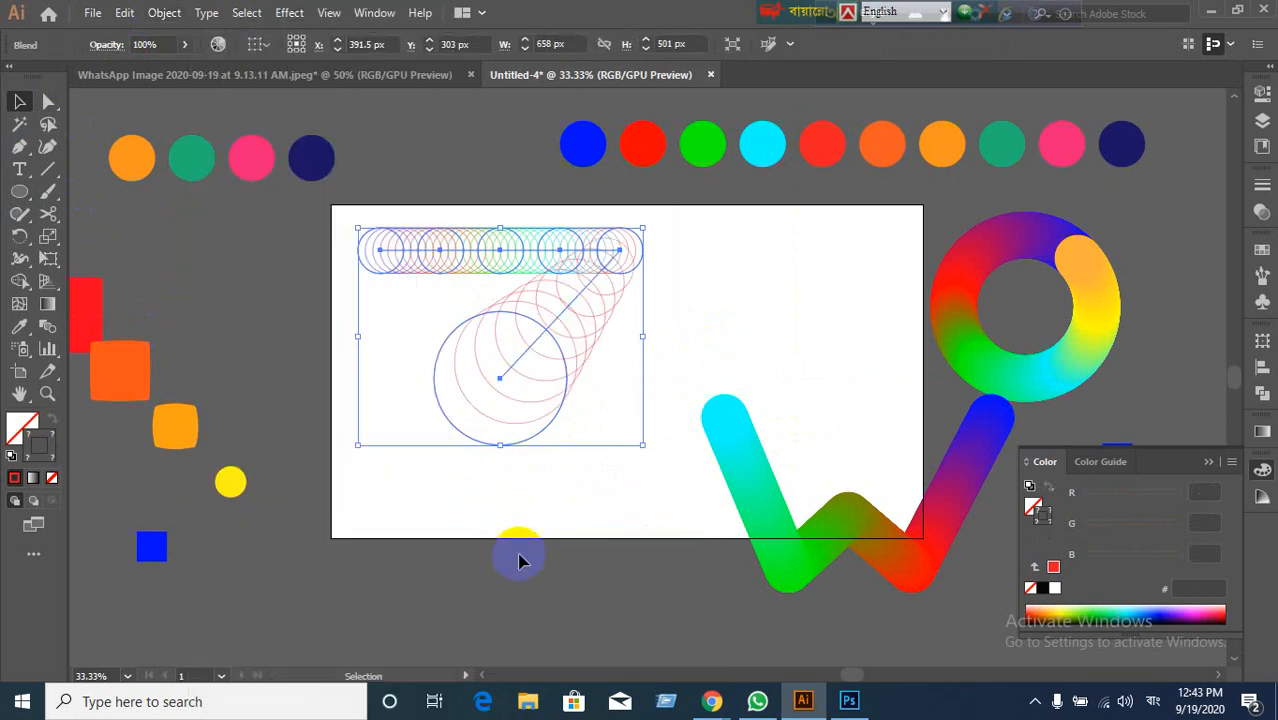
{"action": "key", "text": "ctrl+z"}
{"action": "left_click", "coordinate": [517, 556]}
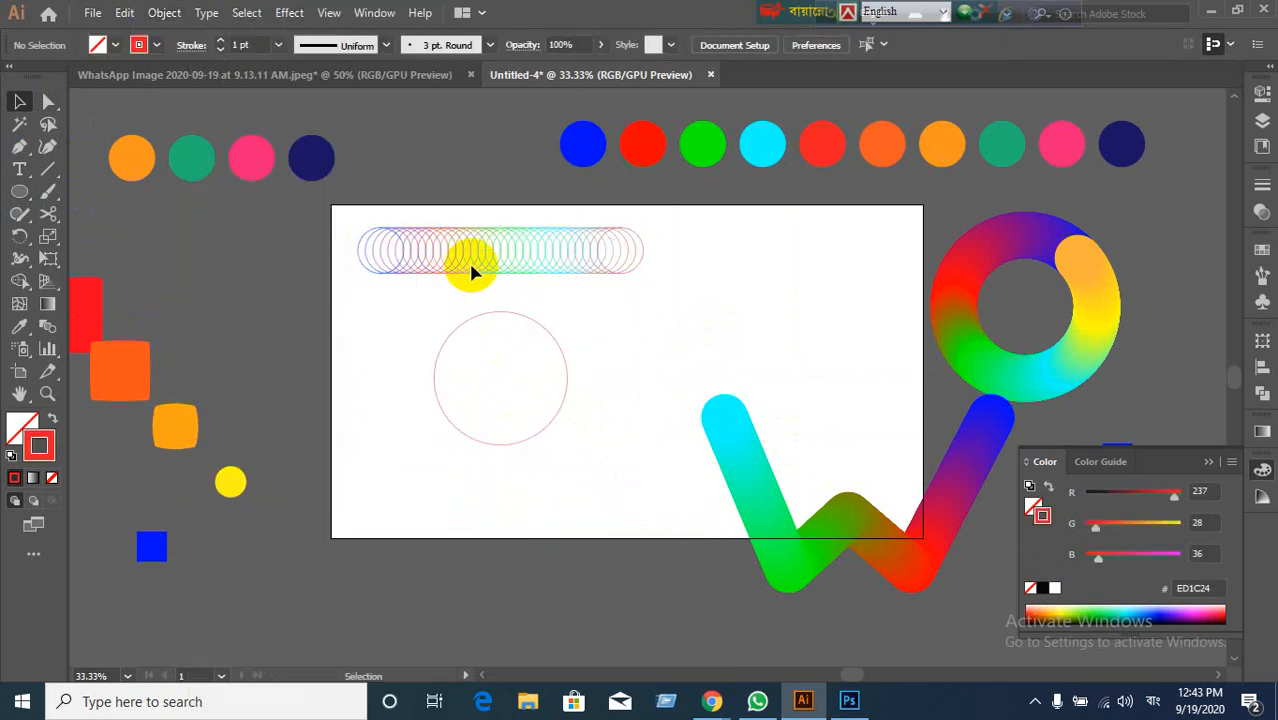
Step: Replace the outlined-circle blend's spine with the large circle below it
{"action": "left_click", "coordinate": [440, 264]}
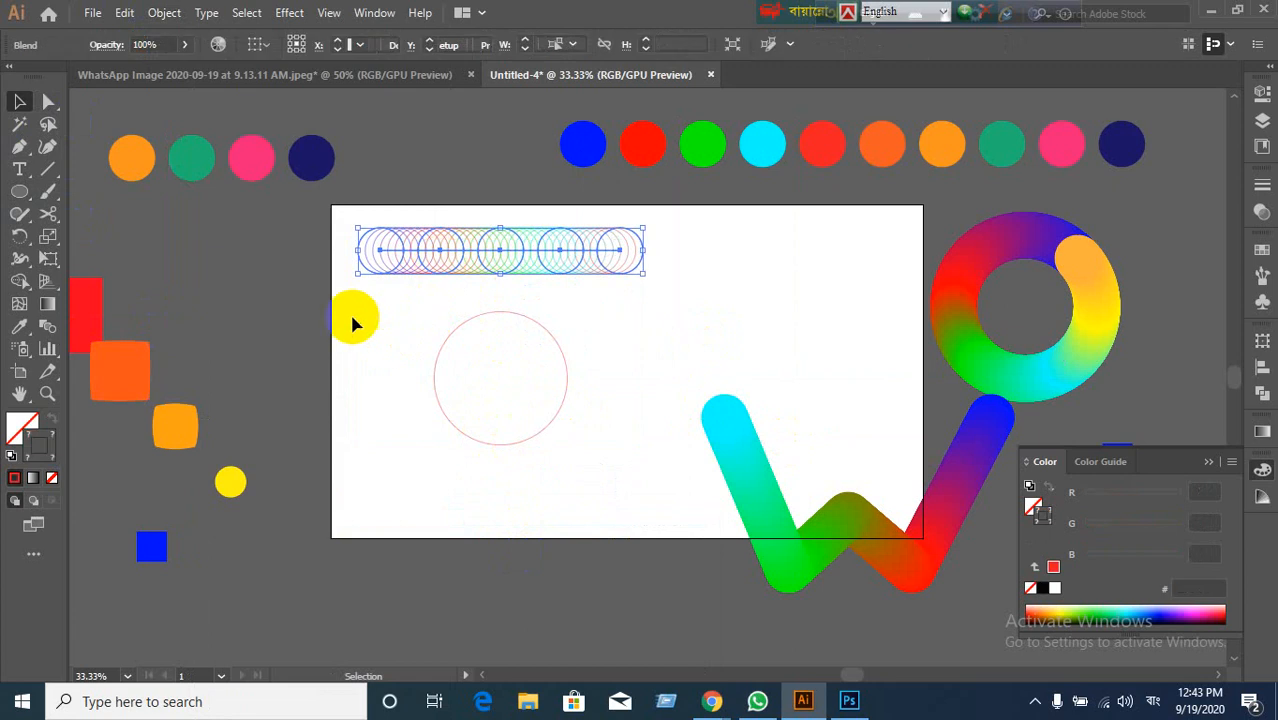
{"action": "left_click_drag", "start_coordinate": [334, 237], "coordinate": [465, 456]}
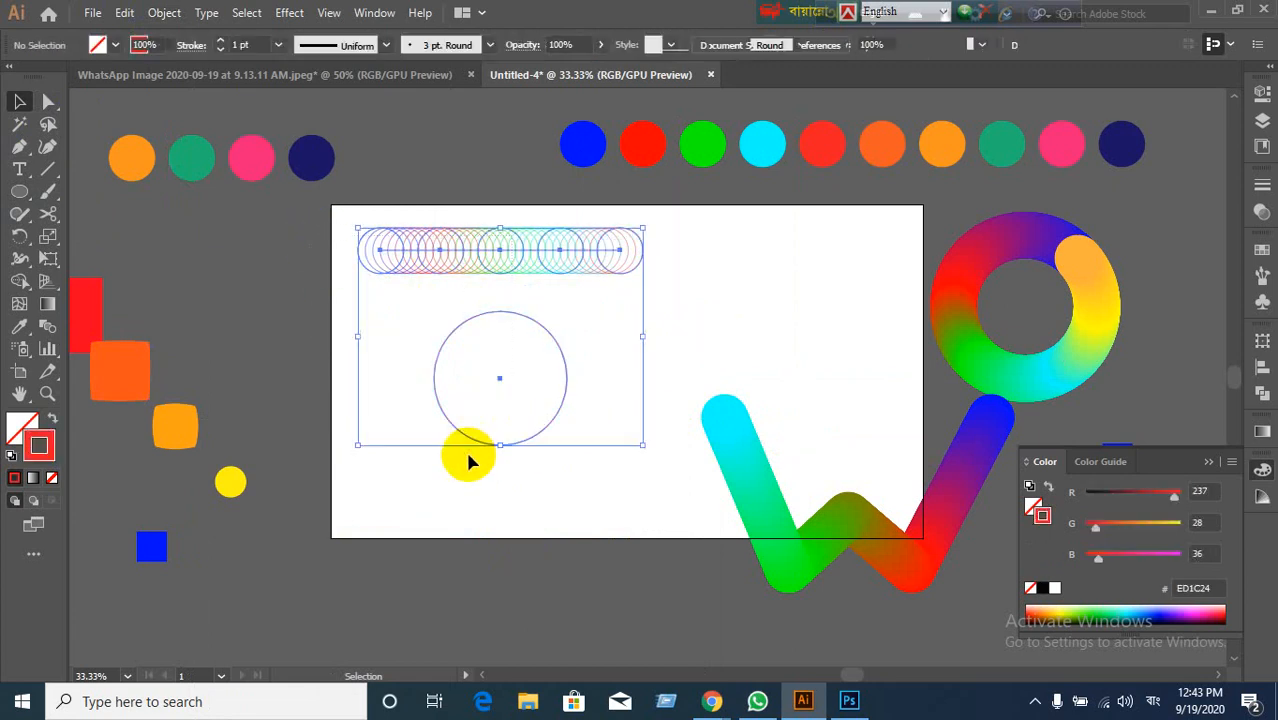
{"action": "left_click", "coordinate": [157, 16]}
{"action": "mouse_move", "coordinate": [290, 515]}
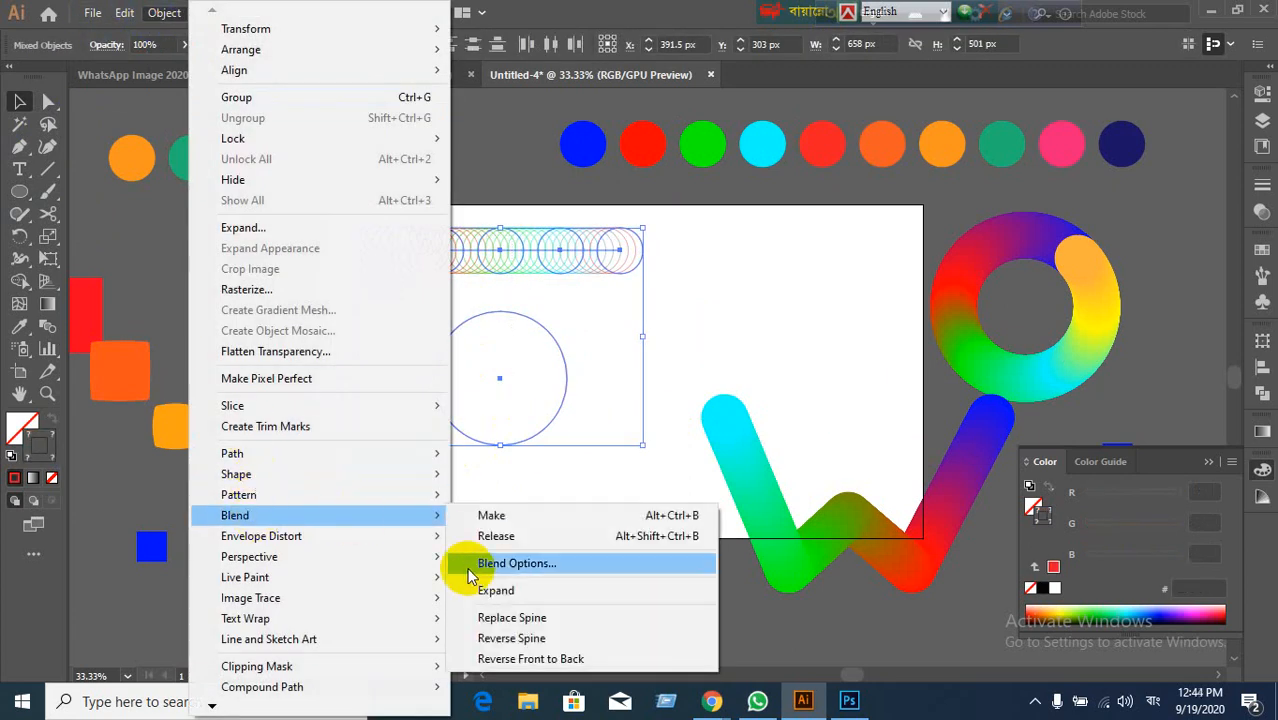
{"action": "left_click", "coordinate": [505, 617]}
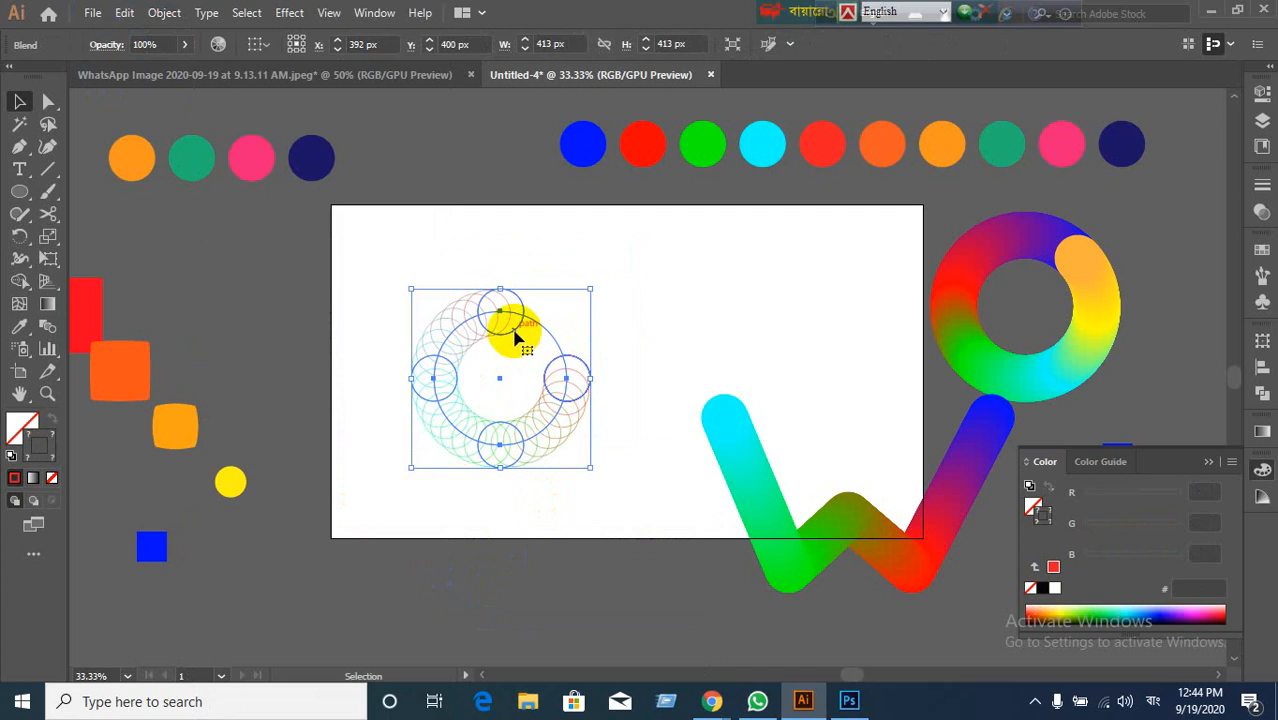
Step: Cut the circular spine at its upper right with the Scissors tool so the blend spreads around the whole circle
{"action": "left_click_drag", "start_coordinate": [48, 225], "coordinate": [131, 236]}
{"action": "left_click", "coordinate": [478, 305]}
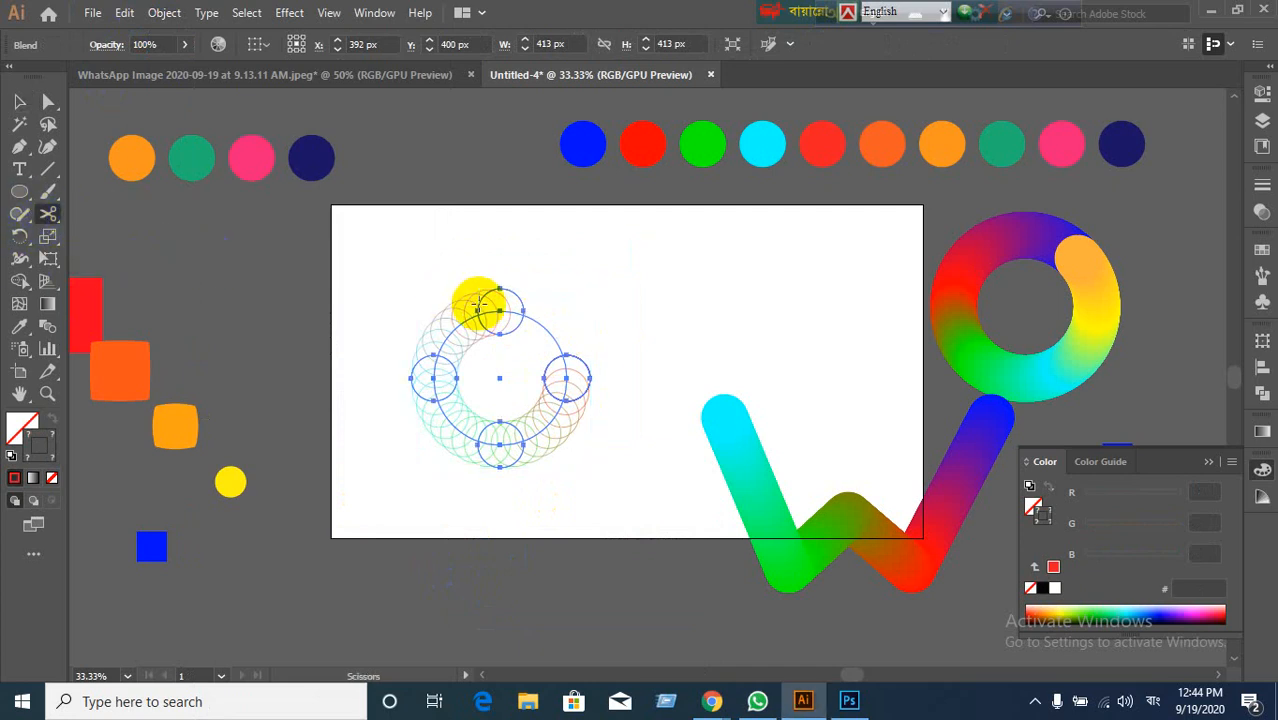
{"action": "left_click", "coordinate": [548, 330]}
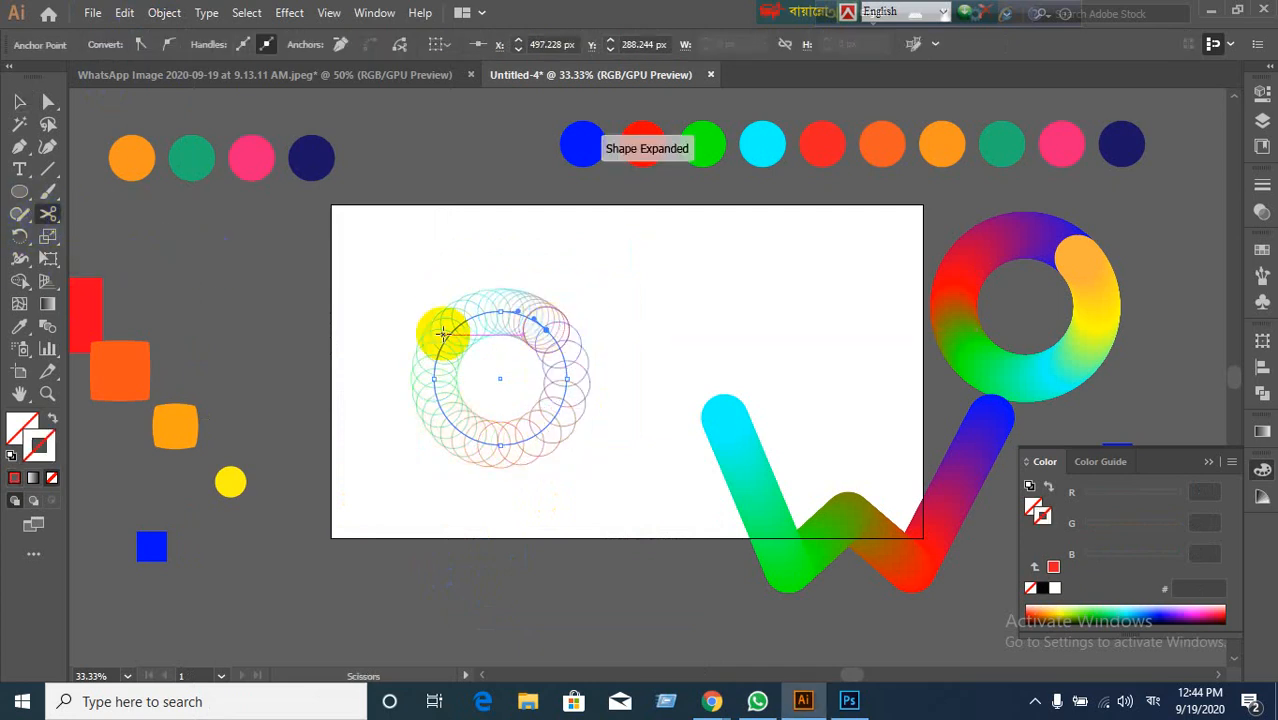
Step: Move the ring of outlined circles to the artboard's upper-left area and deselect it
{"action": "left_click", "coordinate": [21, 102]}
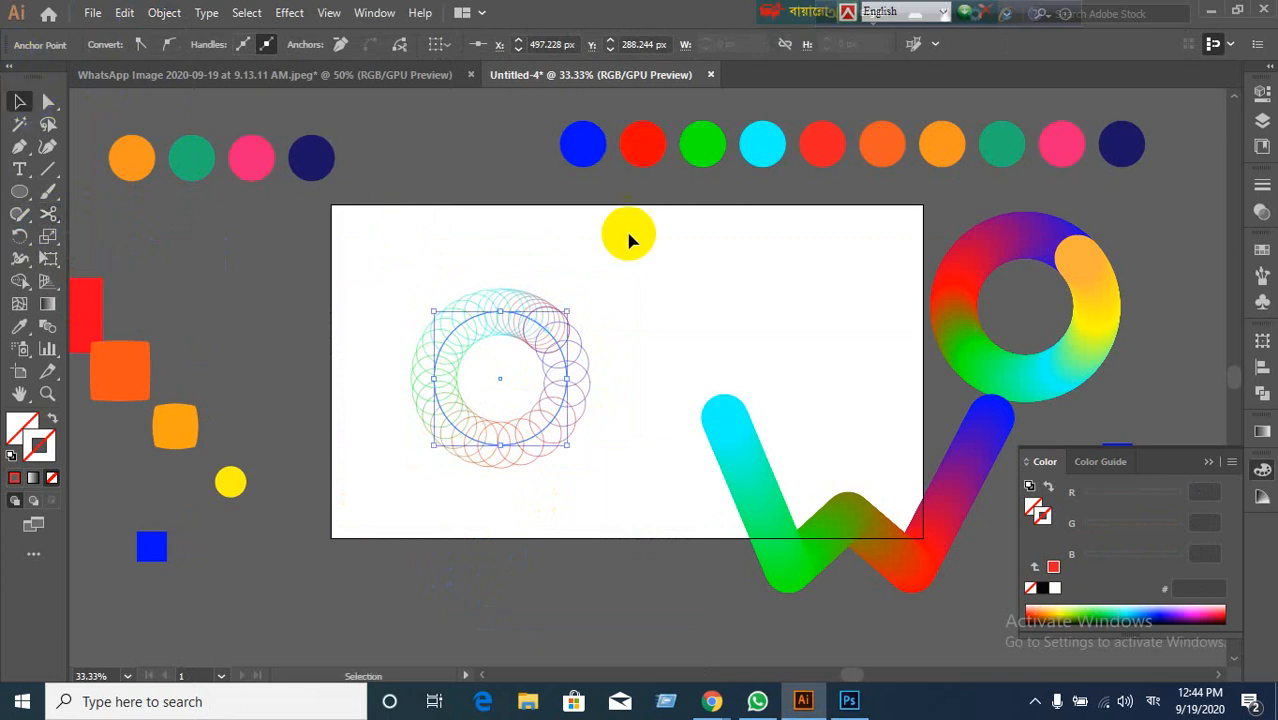
{"action": "left_click_drag", "start_coordinate": [365, 288], "coordinate": [563, 487]}
{"action": "left_click_drag", "start_coordinate": [548, 432], "coordinate": [534, 351]}
{"action": "left_click", "coordinate": [613, 351]}
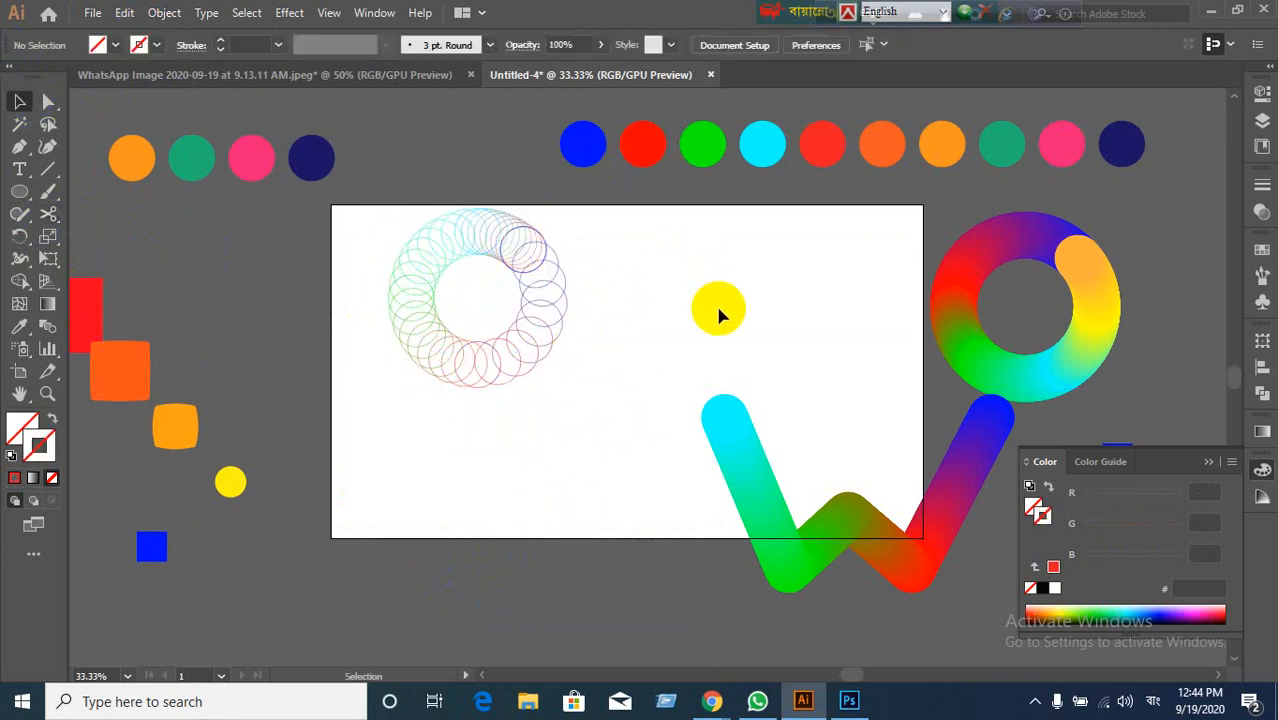
{"action": "left_click", "coordinate": [500, 370]}
{"action": "left_click", "coordinate": [514, 371]}
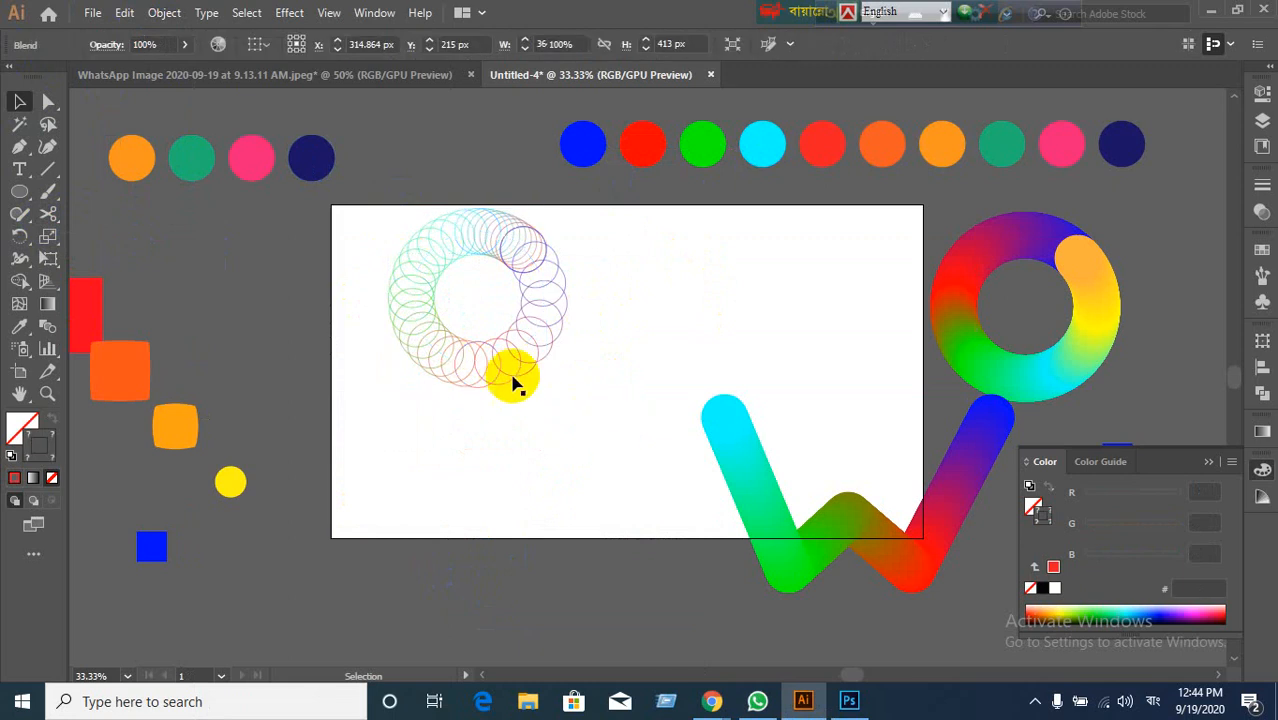
{"action": "left_click", "coordinate": [456, 289]}
{"action": "left_click", "coordinate": [669, 328]}
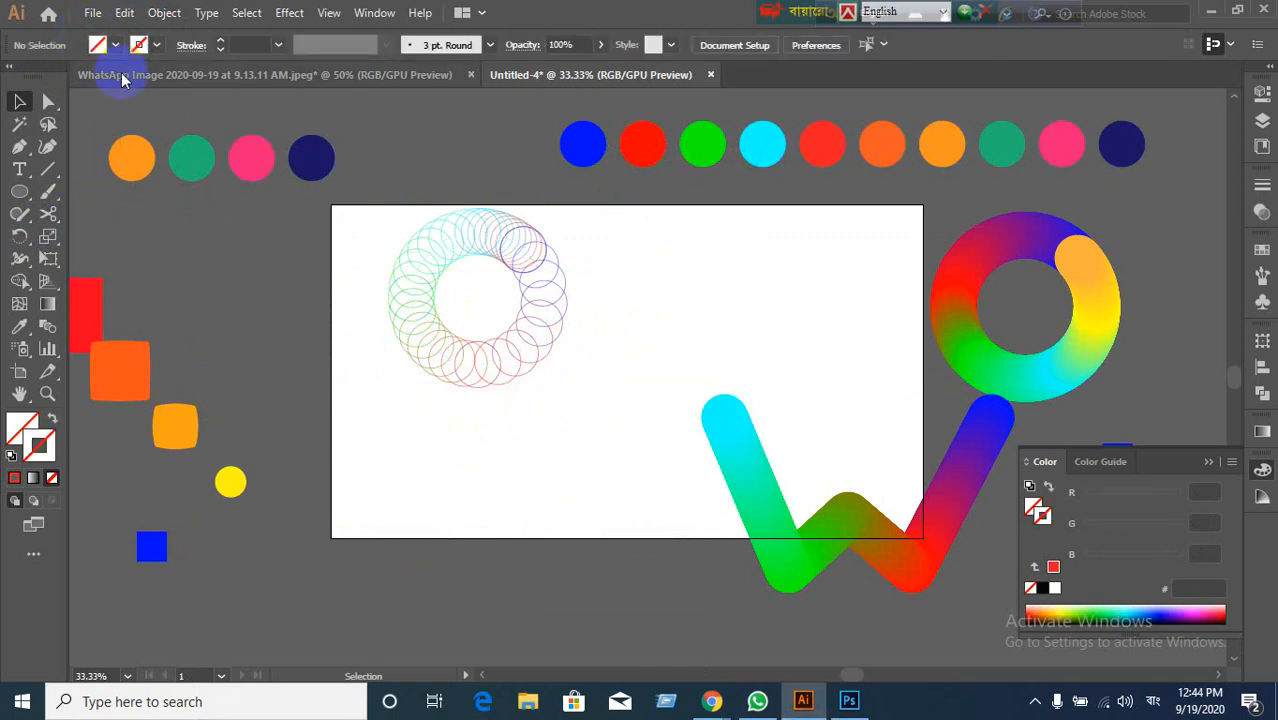
{"action": "left_click", "coordinate": [160, 18]}
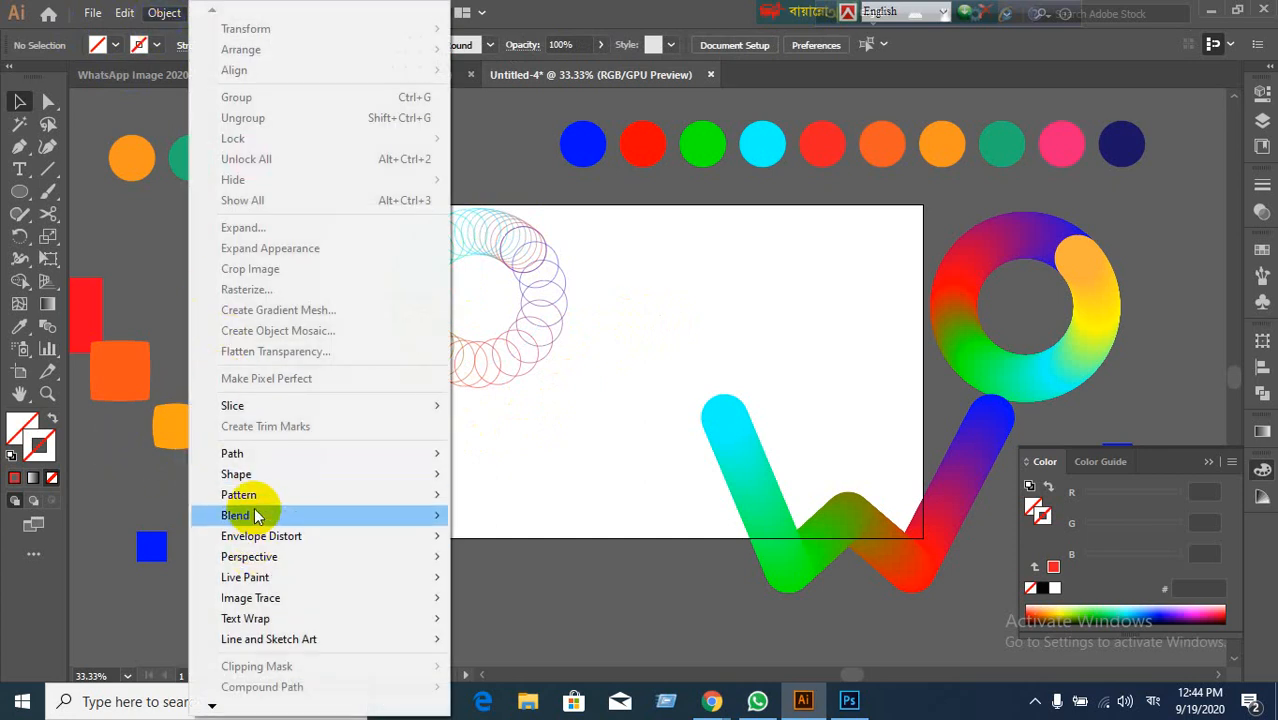
{"action": "mouse_move", "coordinate": [232, 515]}
{"action": "left_click", "coordinate": [700, 343]}
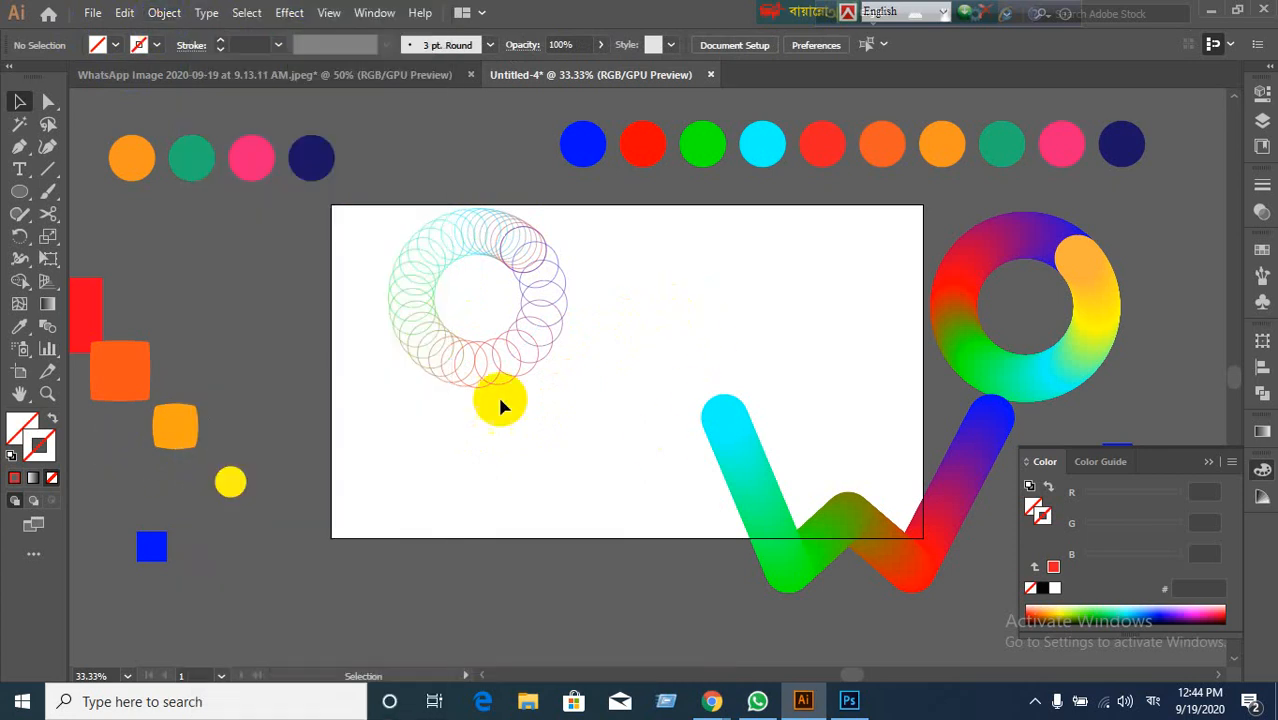
{"action": "left_click", "coordinate": [160, 13]}
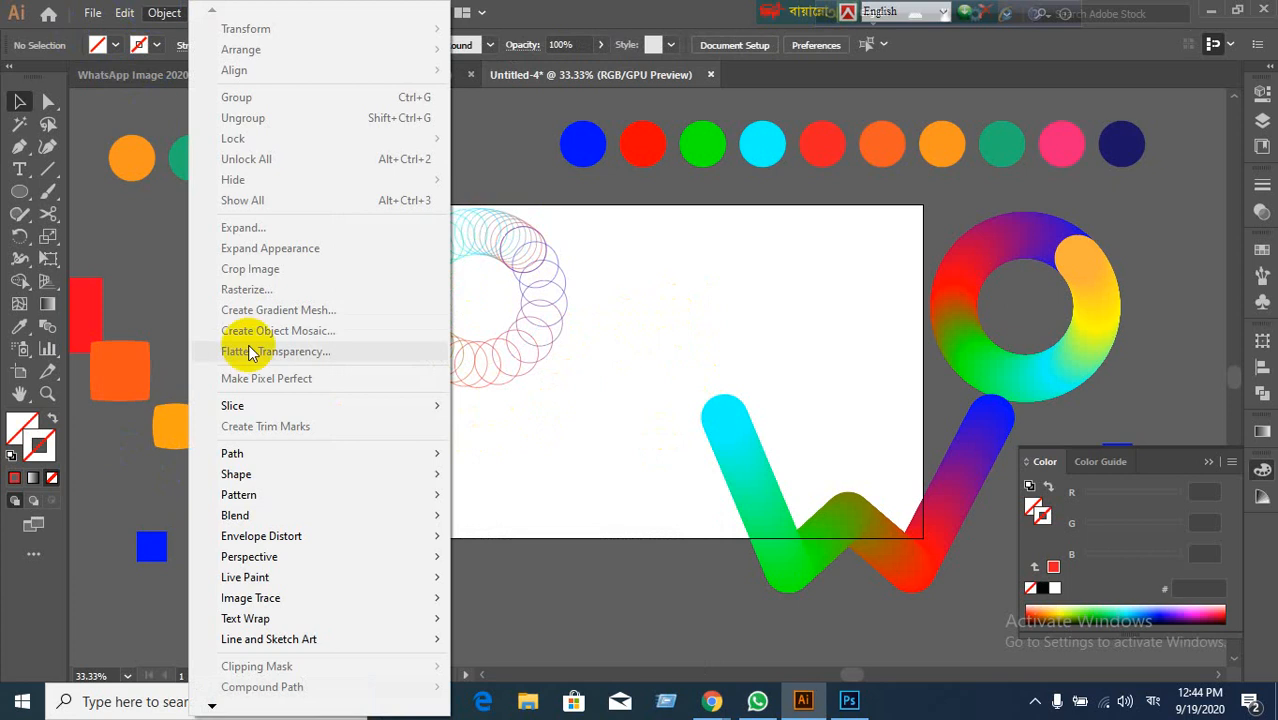
{"action": "mouse_move", "coordinate": [270, 524]}
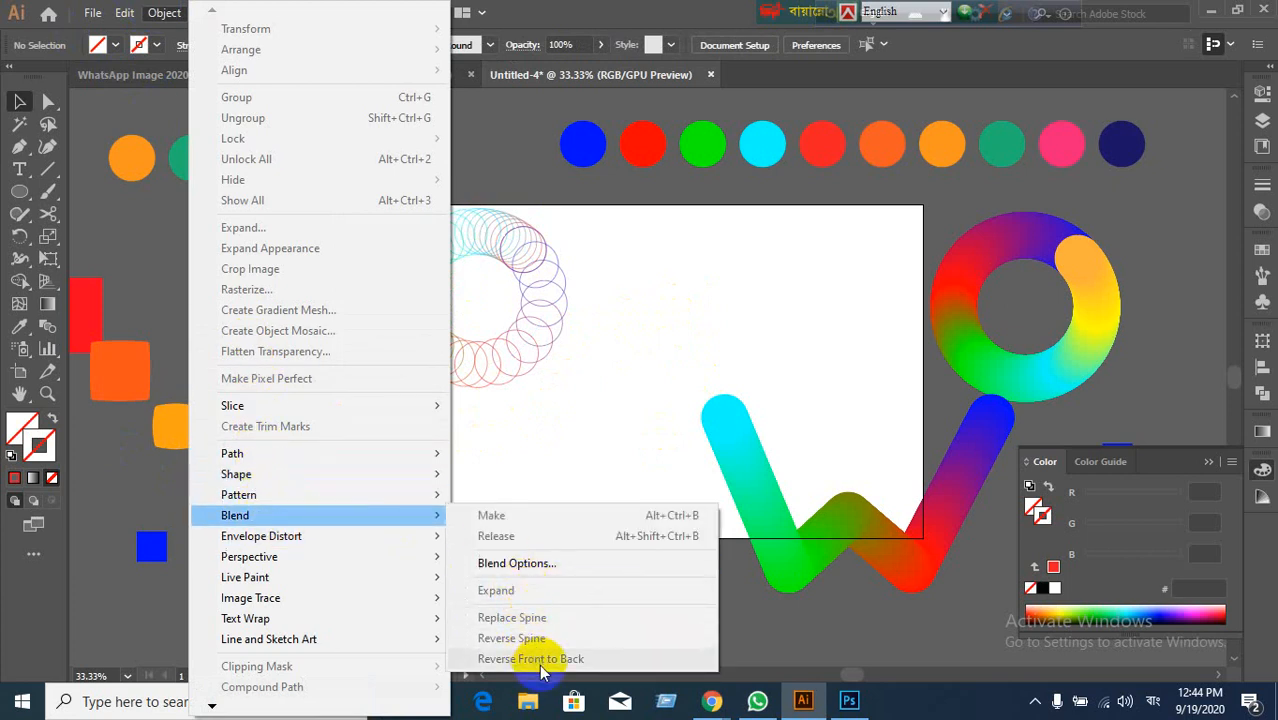
{"action": "left_click", "coordinate": [592, 378]}
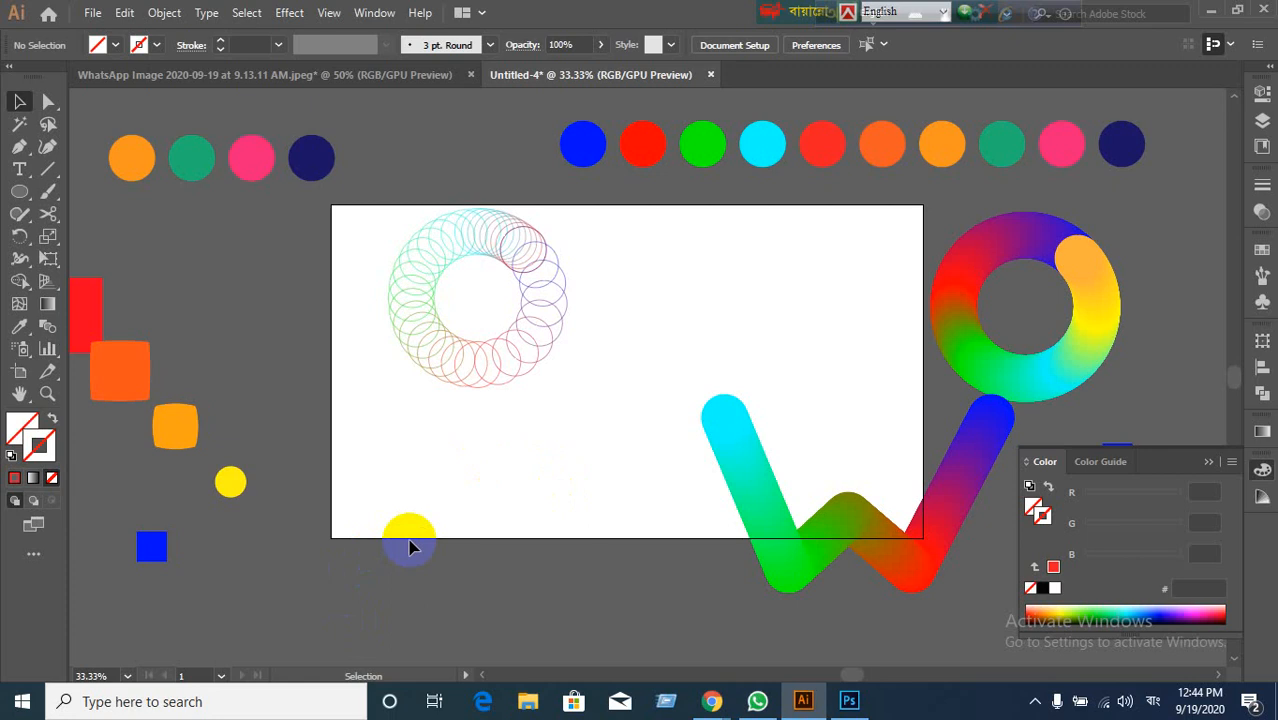
{"action": "scroll", "coordinate": [652, 500], "scroll_direction": "down", "scroll_amount": 1}
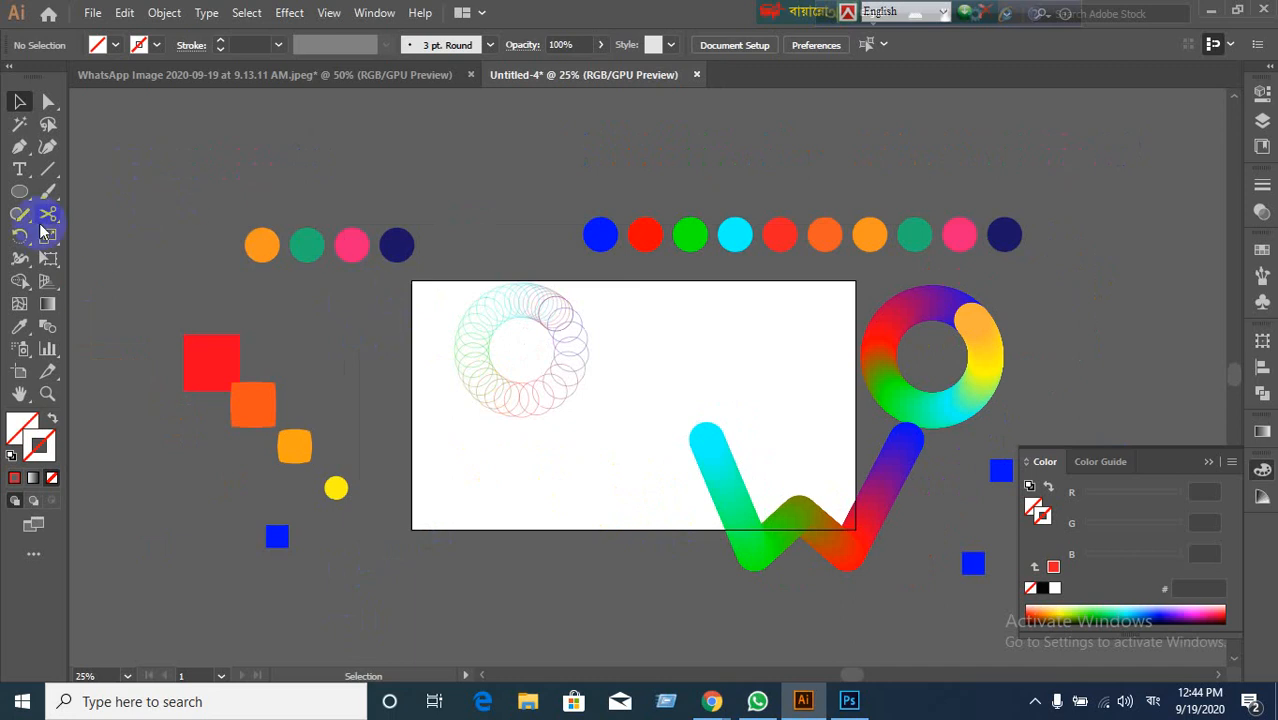
{"action": "left_click", "coordinate": [115, 192]}
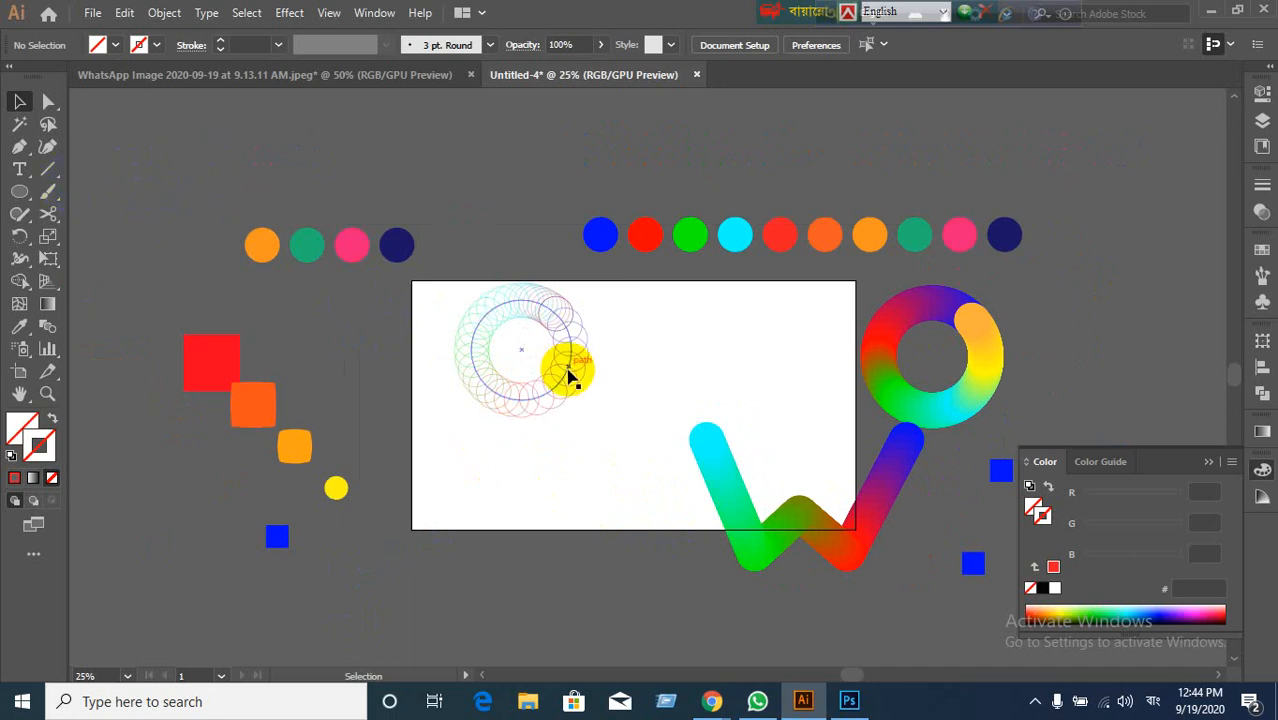
Step: Inspect the Blend Options of the ring of outlined circles, close them without changes and deselect the ring
{"action": "left_click", "coordinate": [568, 376]}
{"action": "left_click", "coordinate": [165, 13]}
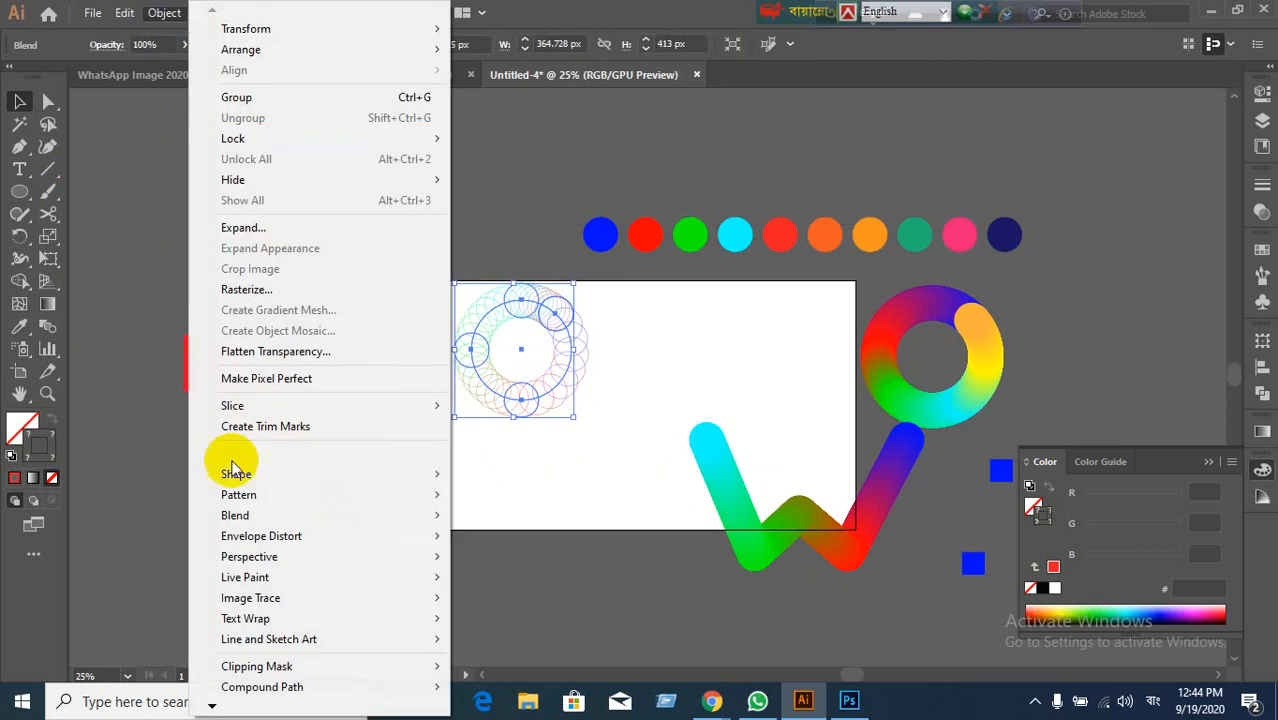
{"action": "mouse_move", "coordinate": [228, 518]}
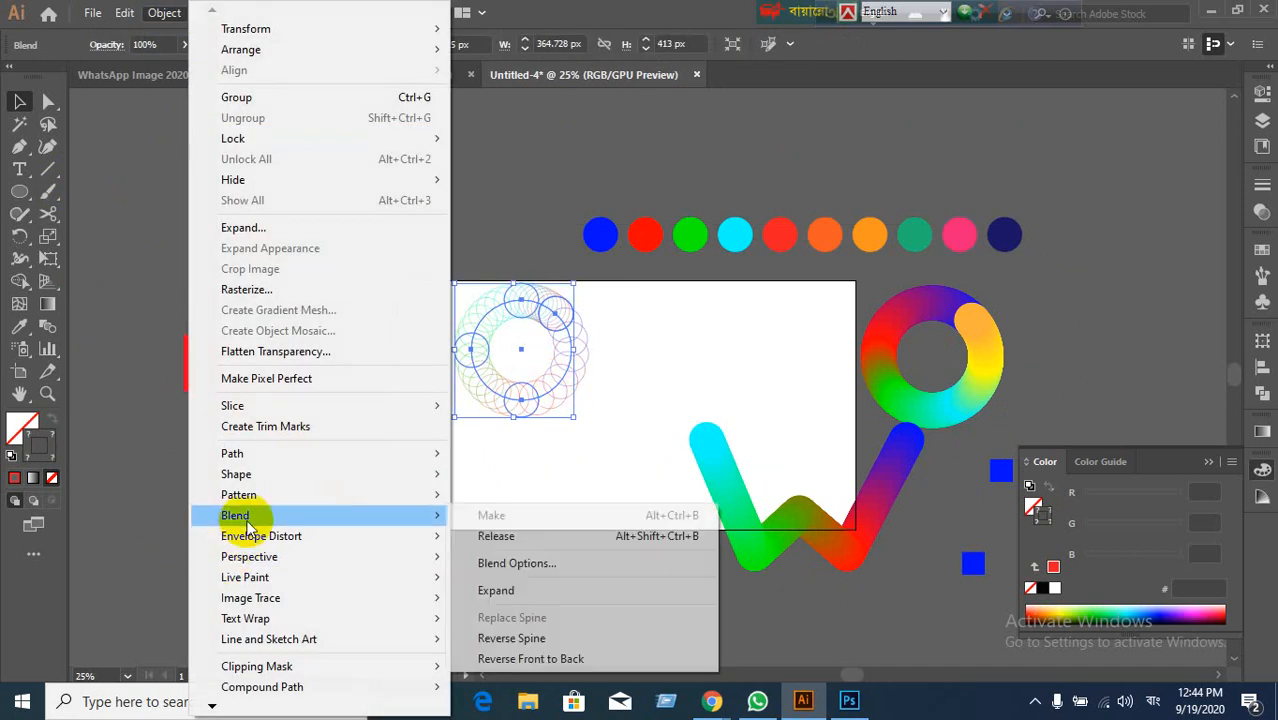
{"action": "left_click", "coordinate": [539, 566]}
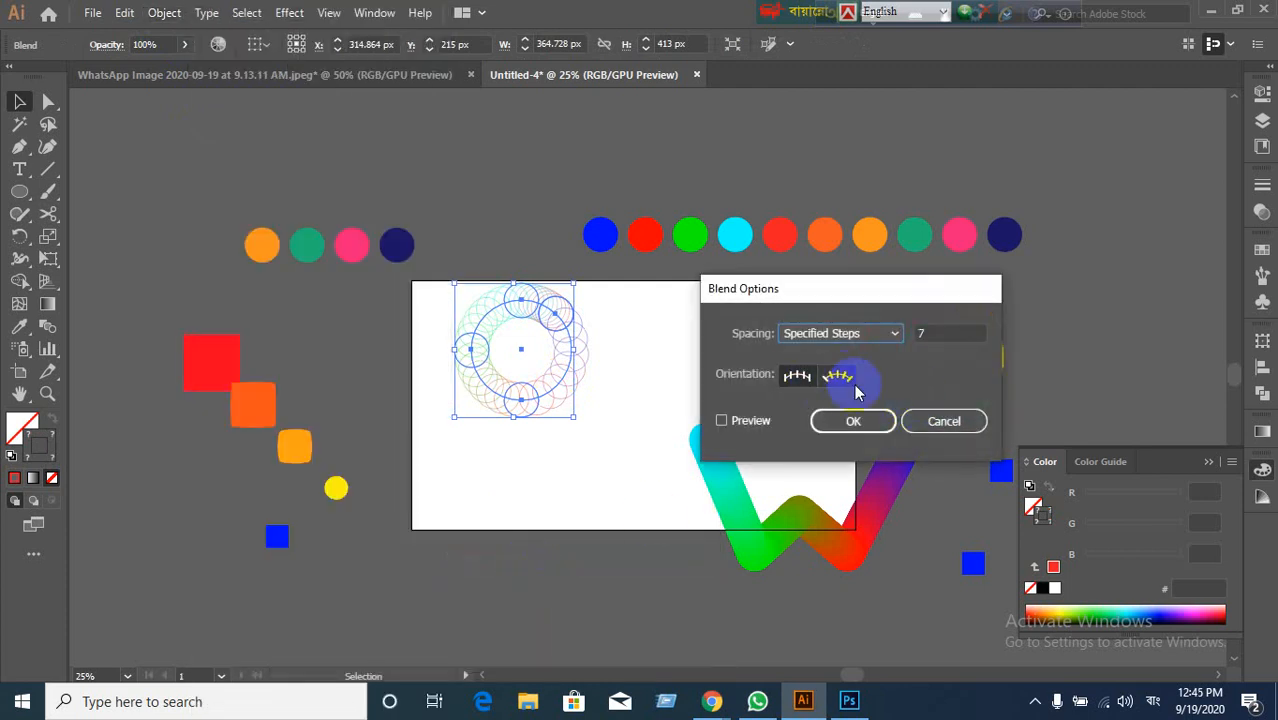
{"action": "left_click", "coordinate": [941, 421]}
{"action": "left_click", "coordinate": [528, 580]}
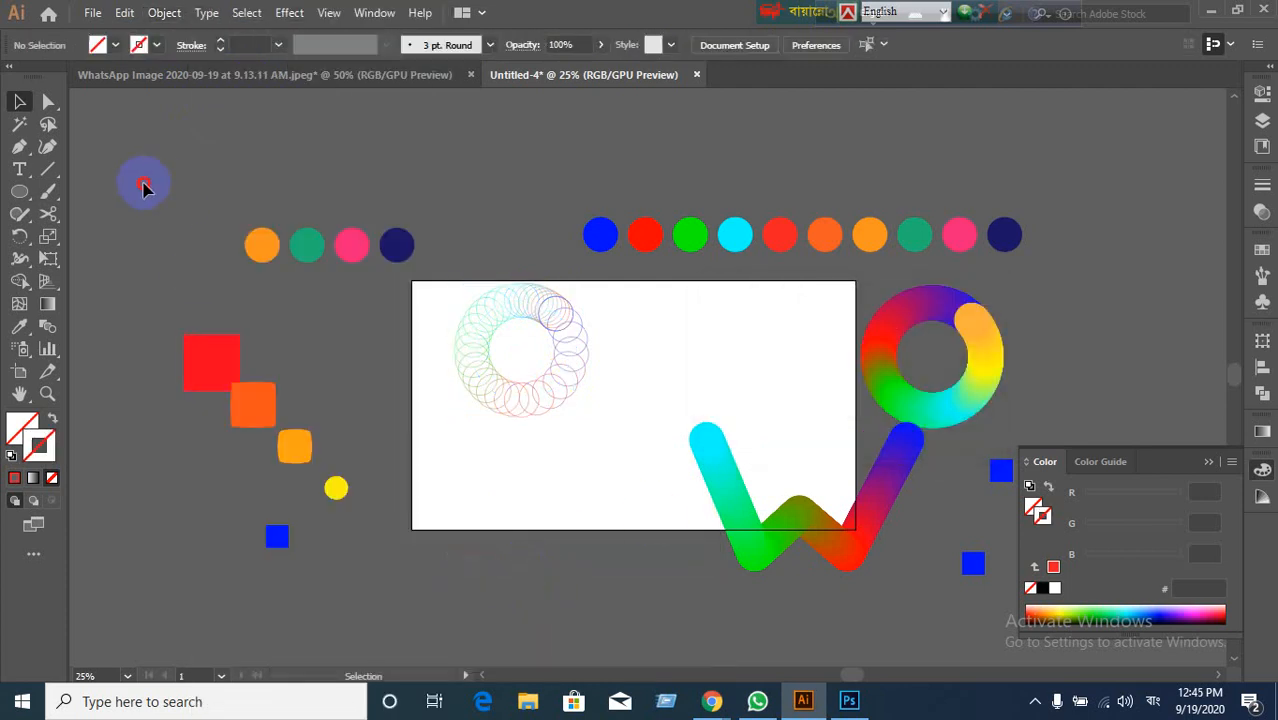
Step: Delete all the circles, squares and blends on and around the artboard
{"action": "left_click_drag", "start_coordinate": [142, 182], "coordinate": [1006, 582]}
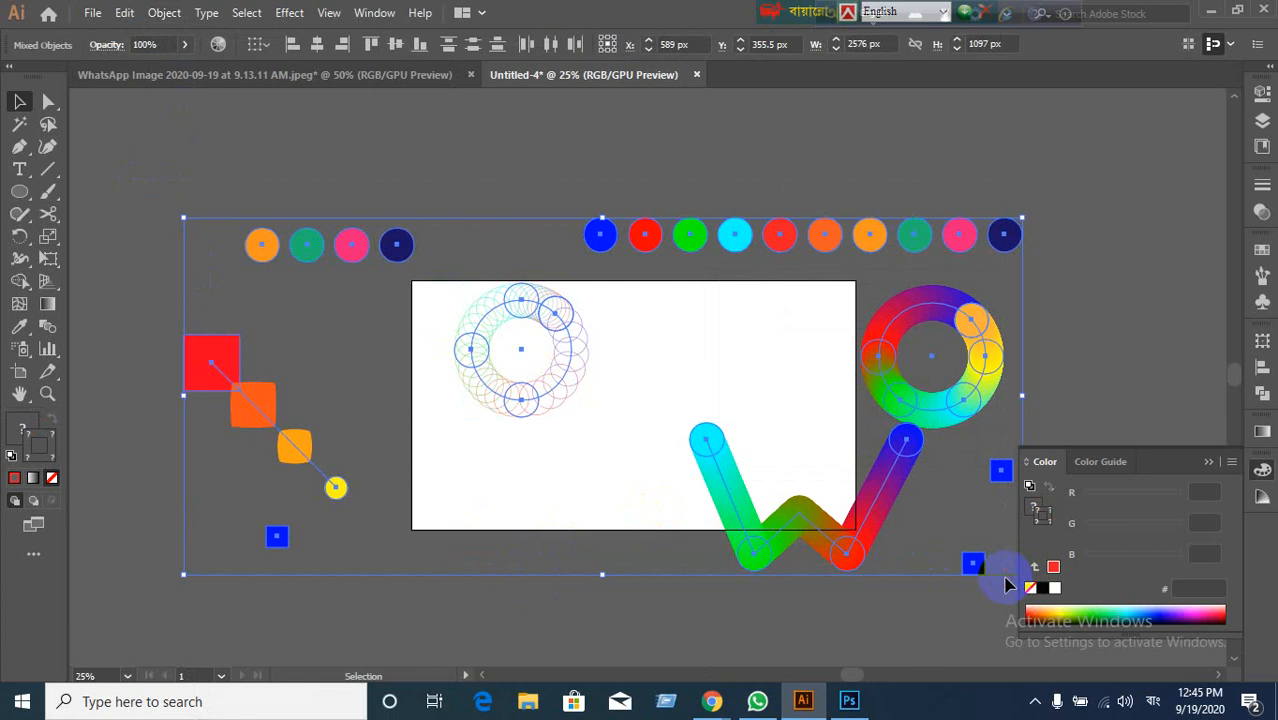
{"action": "key", "text": "Delete"}
{"action": "scroll", "coordinate": [899, 538], "scroll_direction": "down", "scroll_amount": 1}
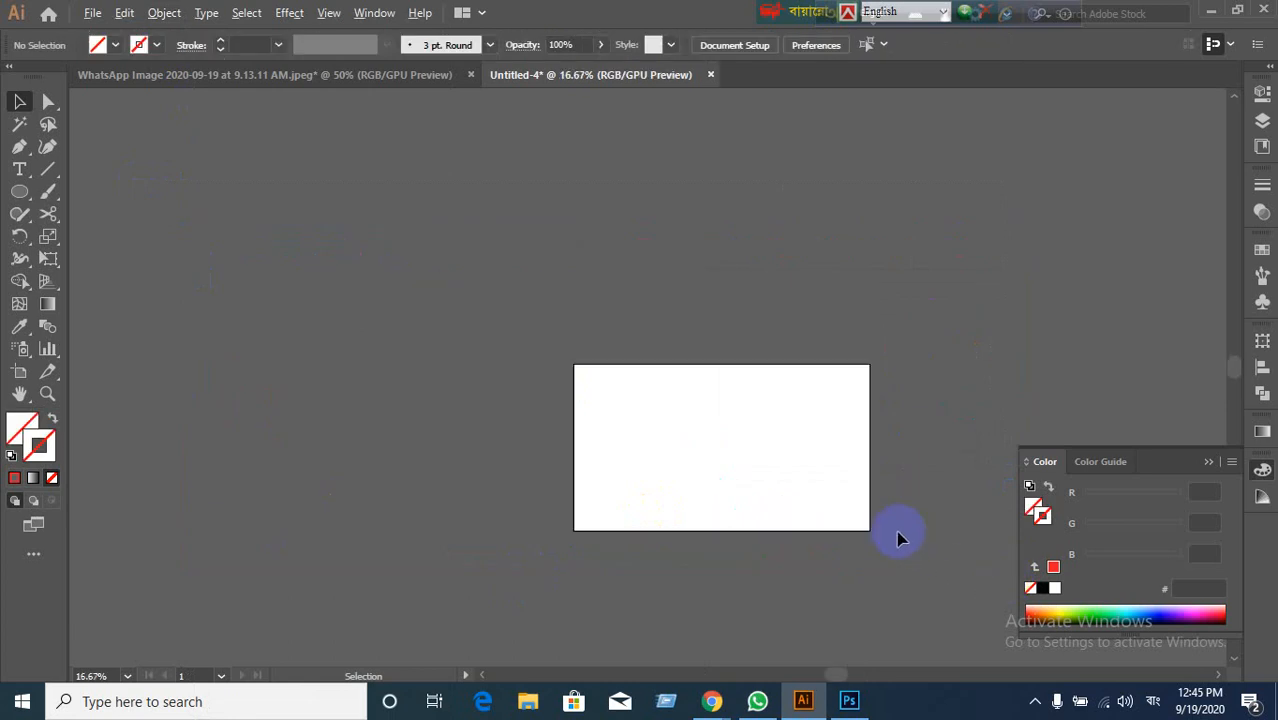
{"action": "scroll", "coordinate": [899, 538], "scroll_direction": "up", "scroll_amount": 1}
{"action": "left_click_drag", "start_coordinate": [899, 538], "coordinate": [833, 422]}
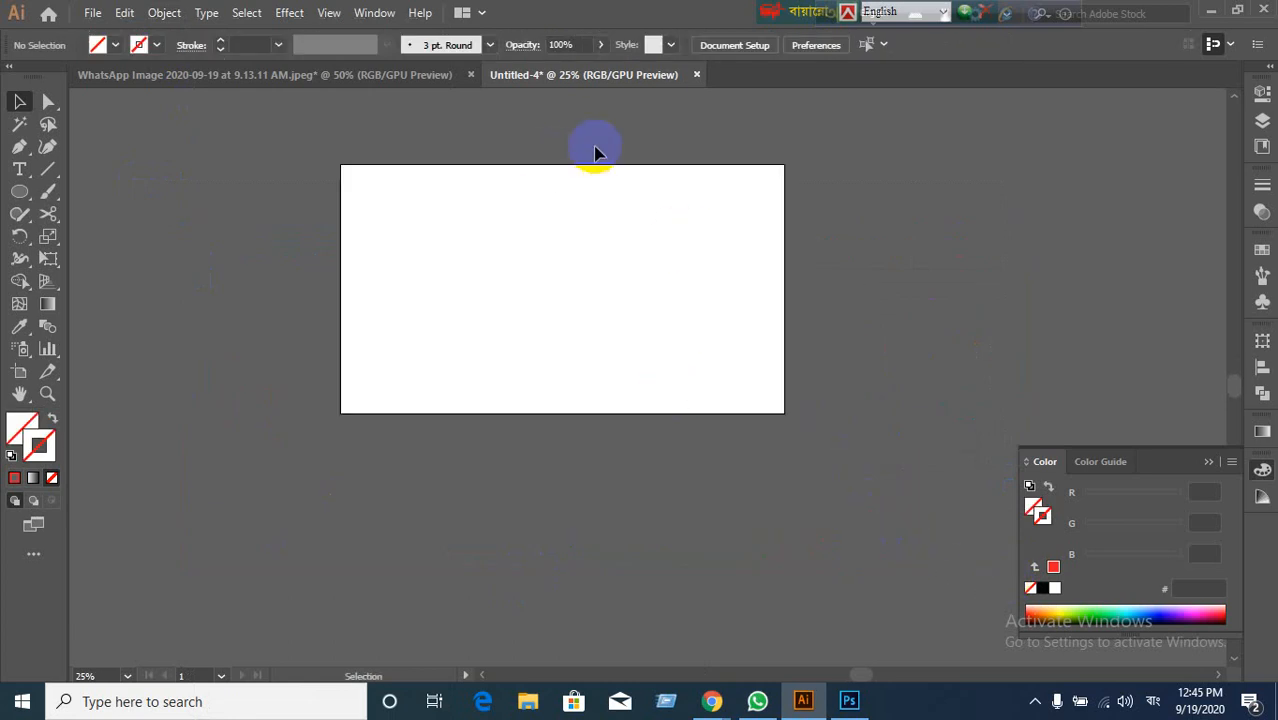
Step: Move the floating keyboard-language bar clear of the window controls, and minimize the Illustrator and Chrome windows to reveal the desktop
{"action": "left_click_drag", "start_coordinate": [773, 14], "coordinate": [611, 14]}
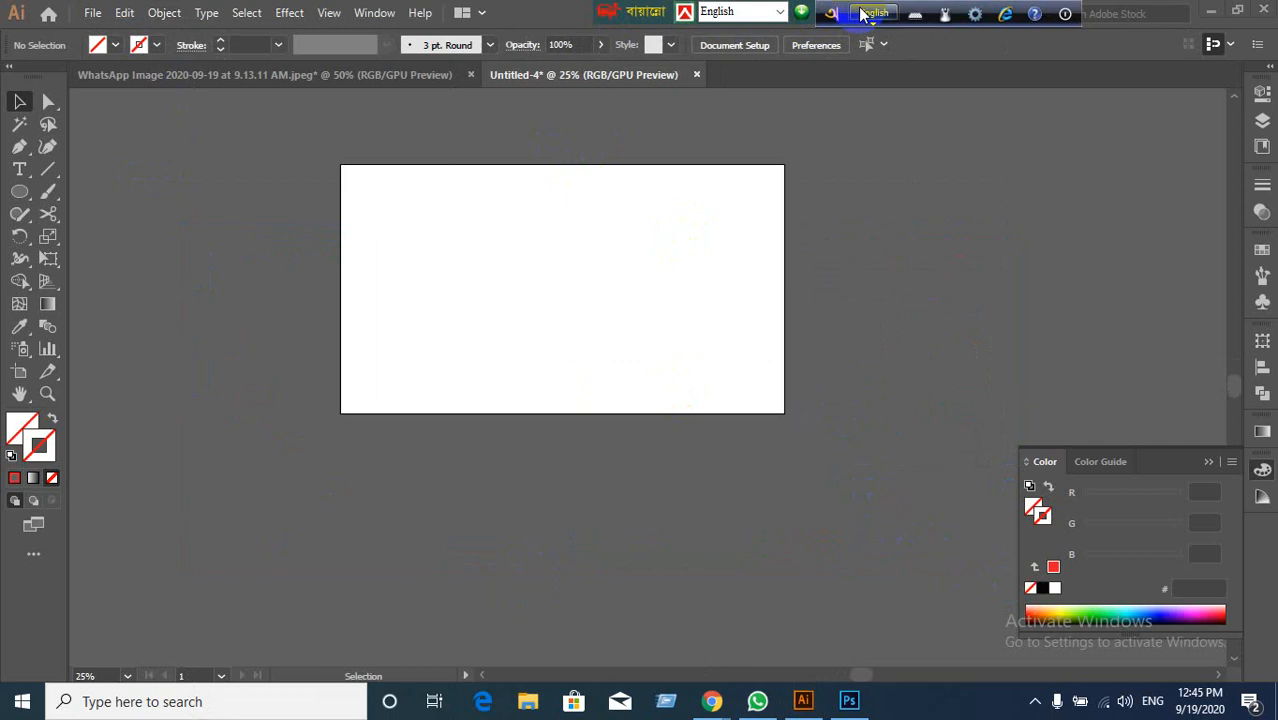
{"action": "left_click", "coordinate": [938, 277]}
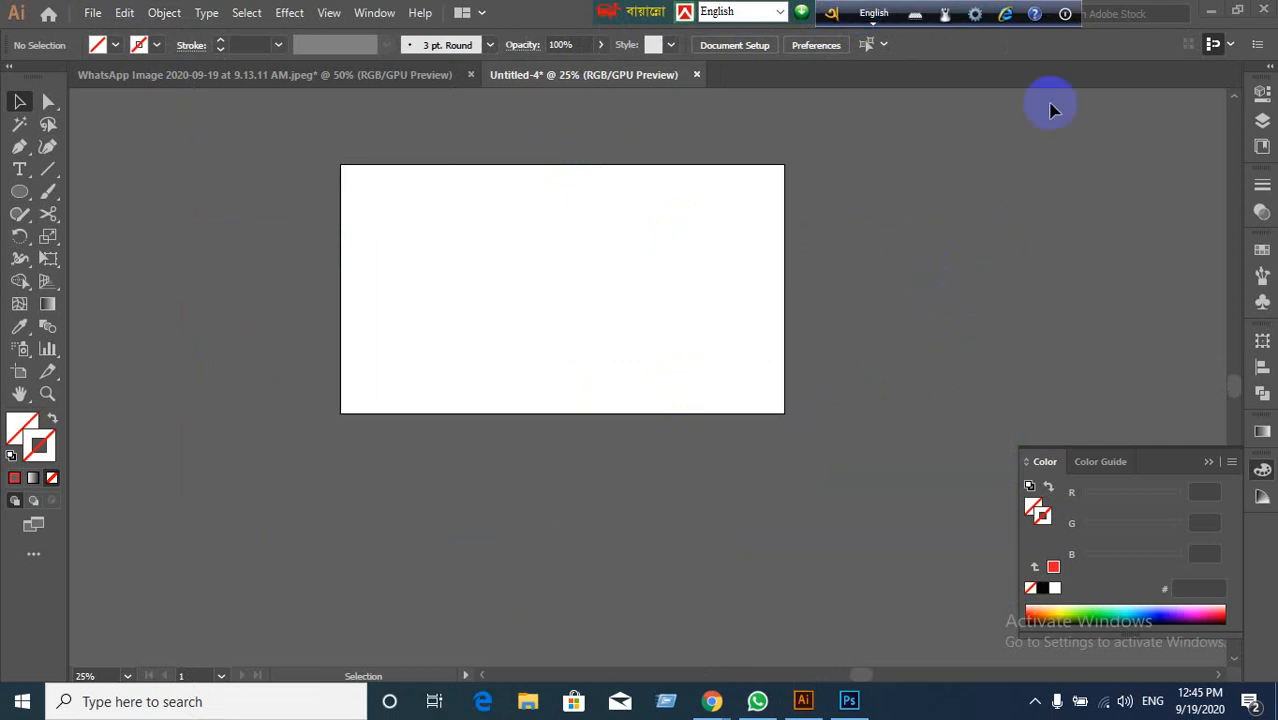
{"action": "left_click", "coordinate": [1211, 10]}
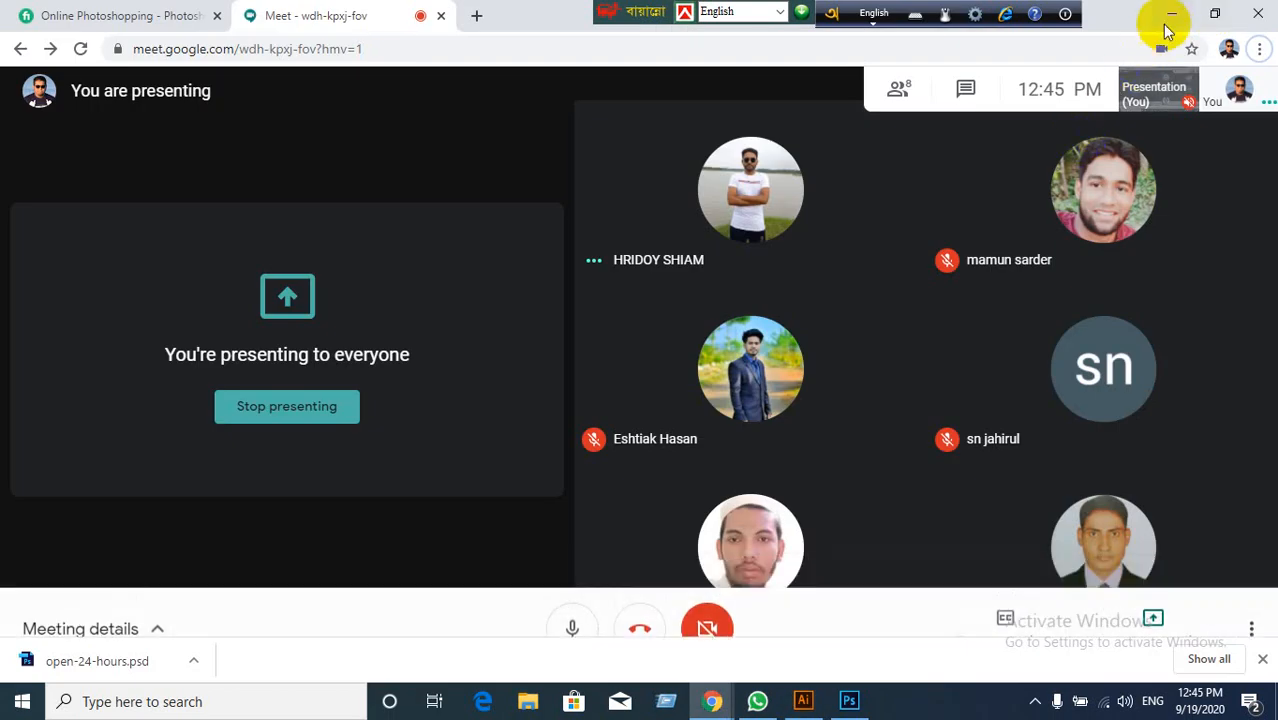
{"action": "left_click", "coordinate": [1171, 14]}
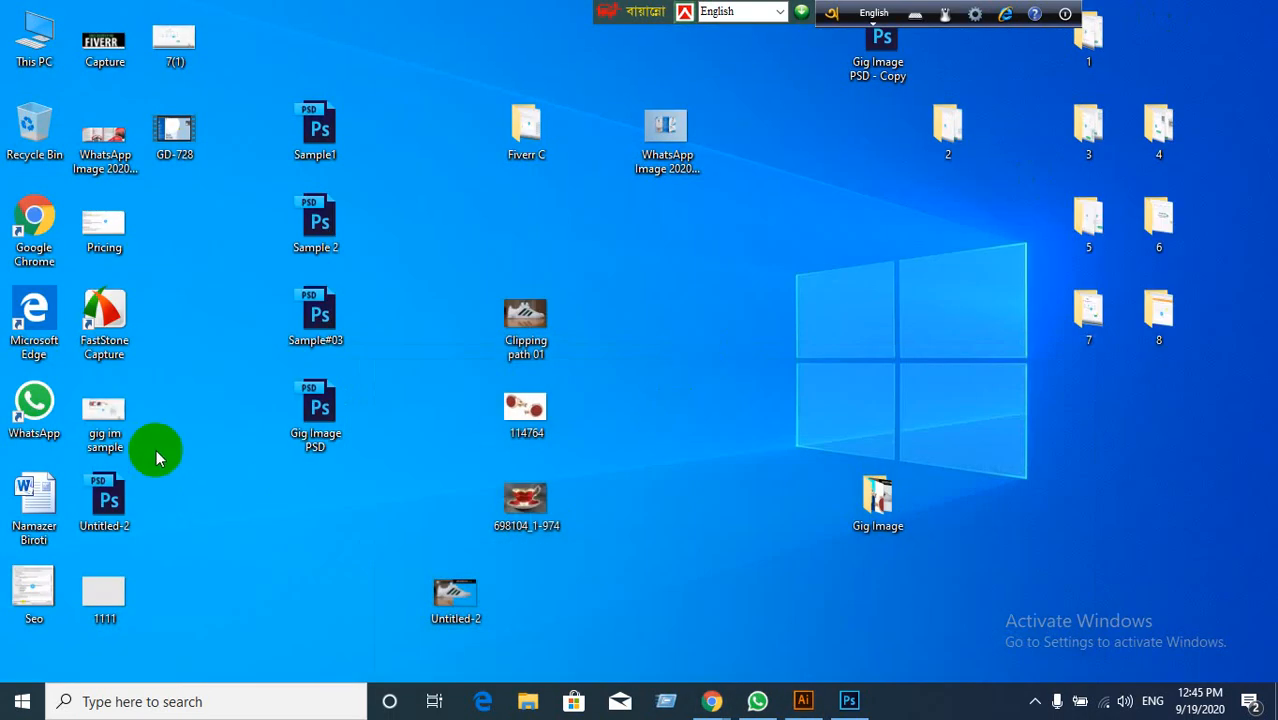